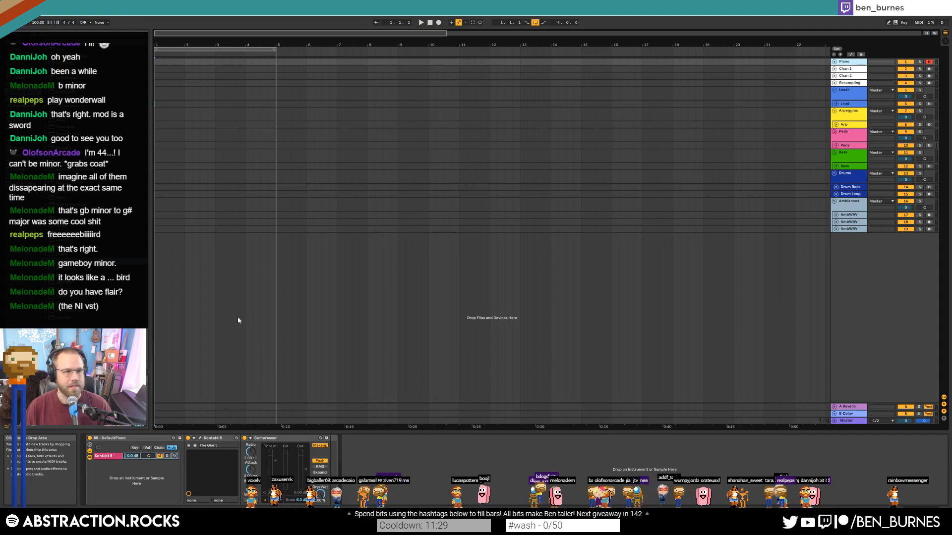
Switch to Native Access, allow it to make changes to the device, and move its window over the arrangement.
left_click(23, 170)
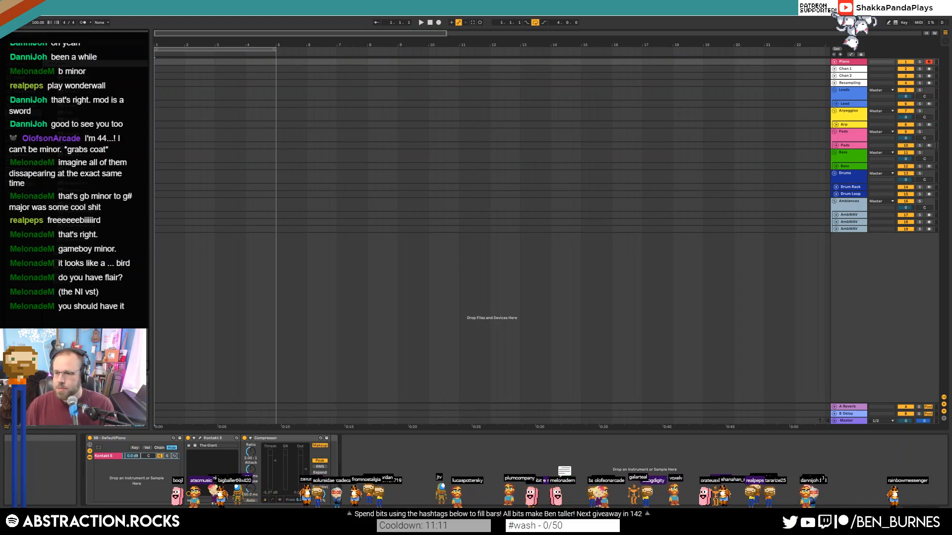
left_click(5, 526)
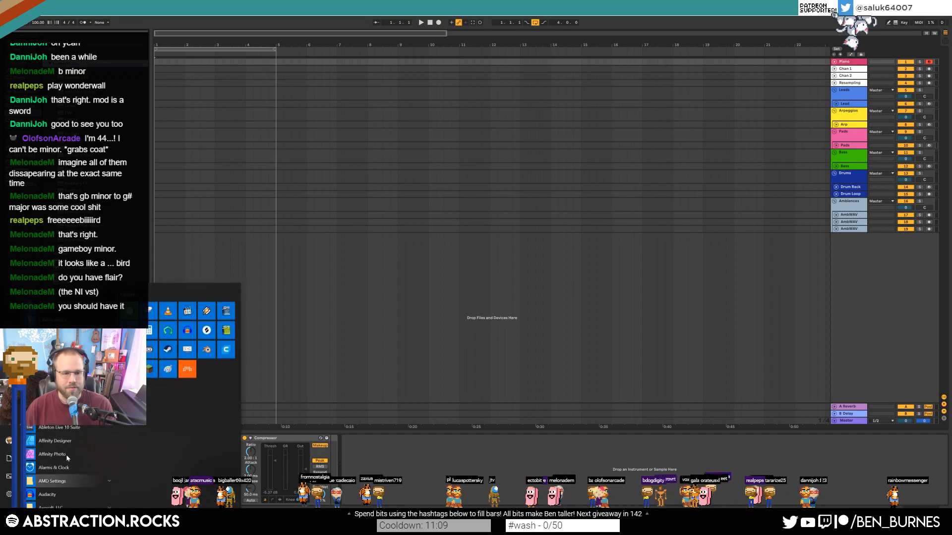
left_click(5, 526)
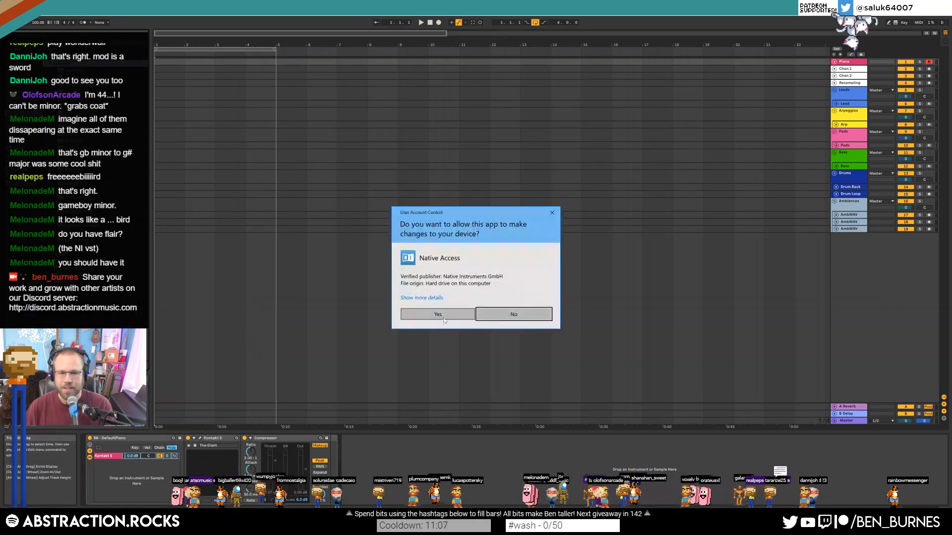
left_click(442, 317)
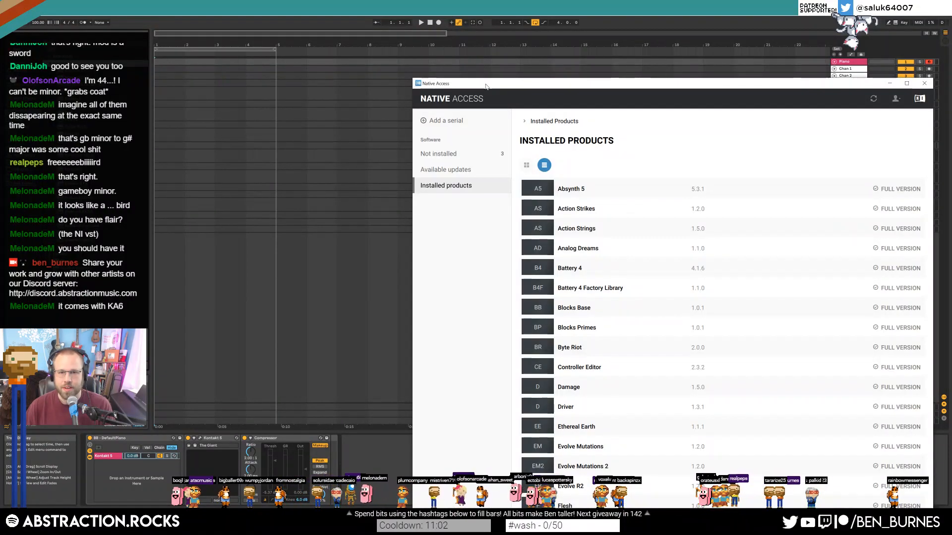
left_click_drag(496, 83, 951, 102)
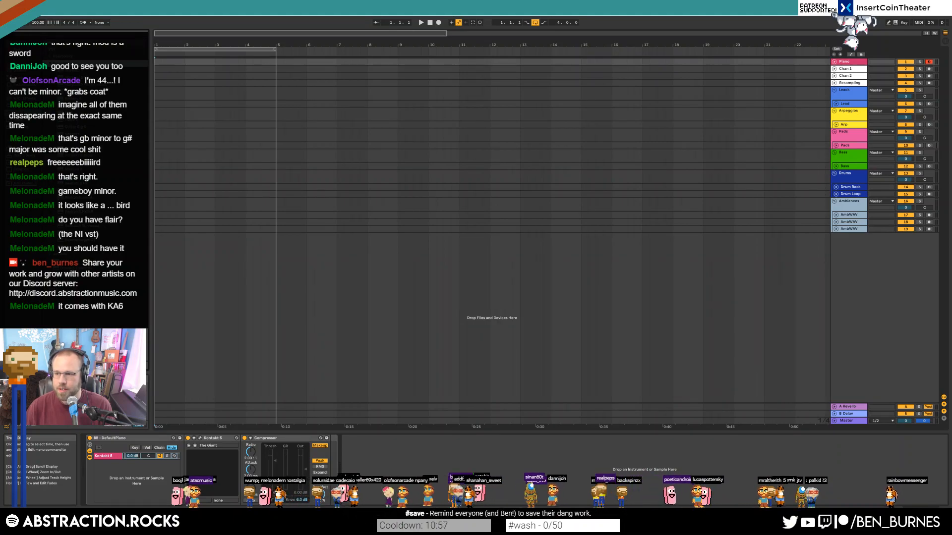
left_click_drag(951, 102, 554, 54)
Install Flair from the list of products that are not yet installed.
left_click(323, 131)
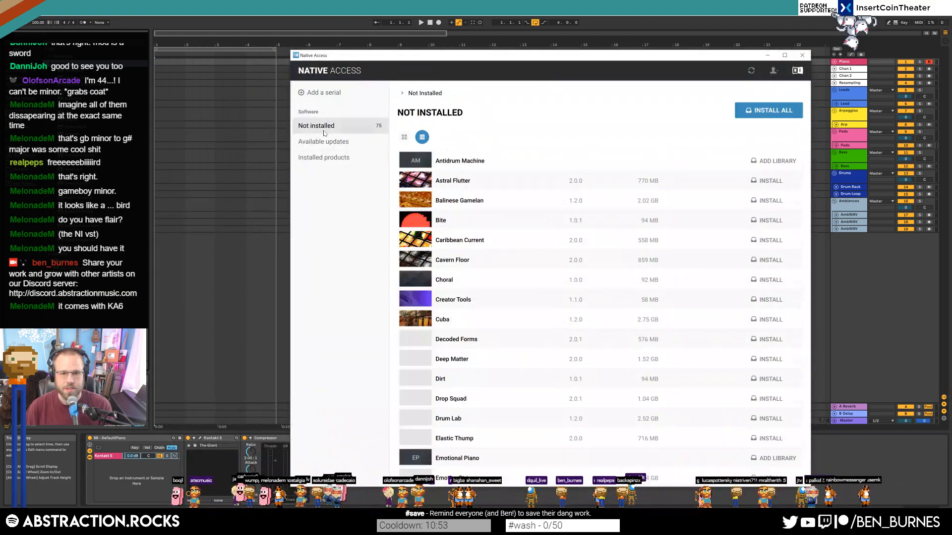
scroll(454, 357, "down", 4)
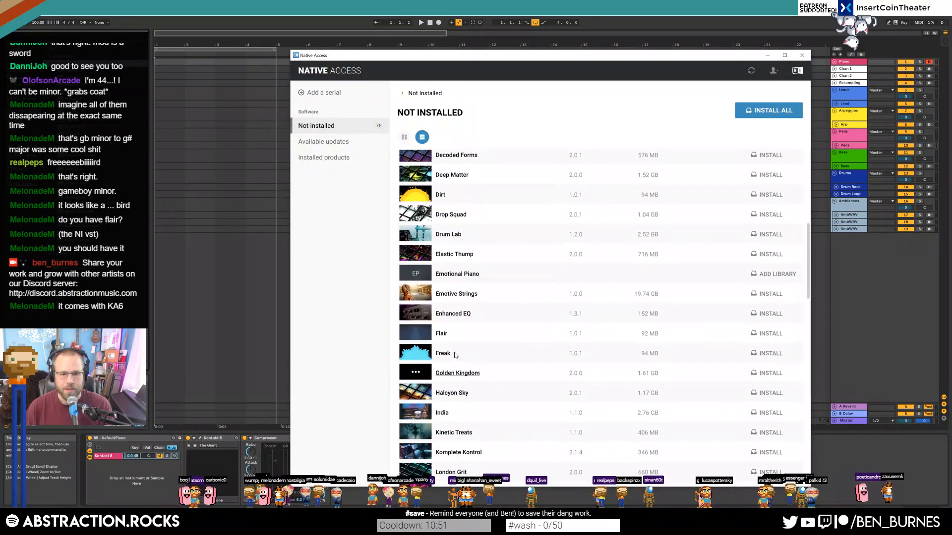
left_click(766, 334)
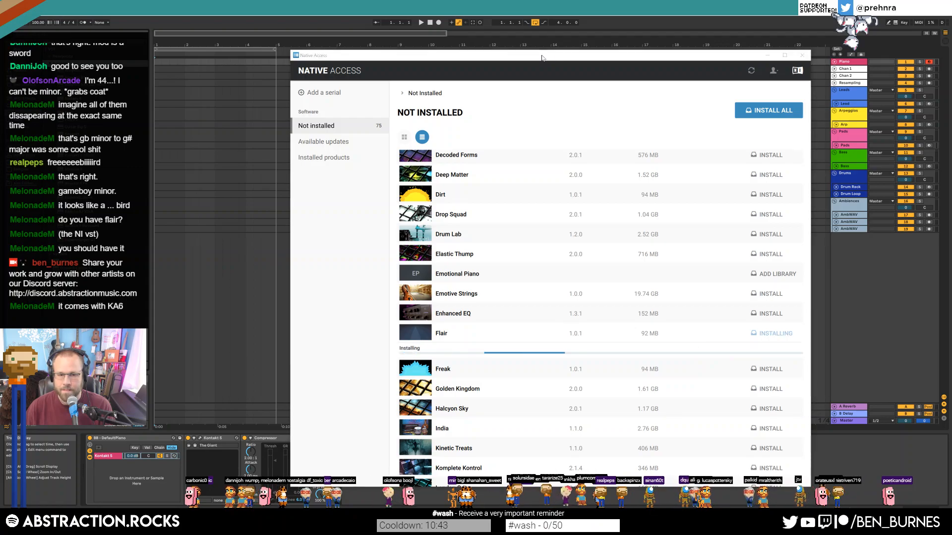
View the product description of Flair and close Native Access.
left_click(414, 334)
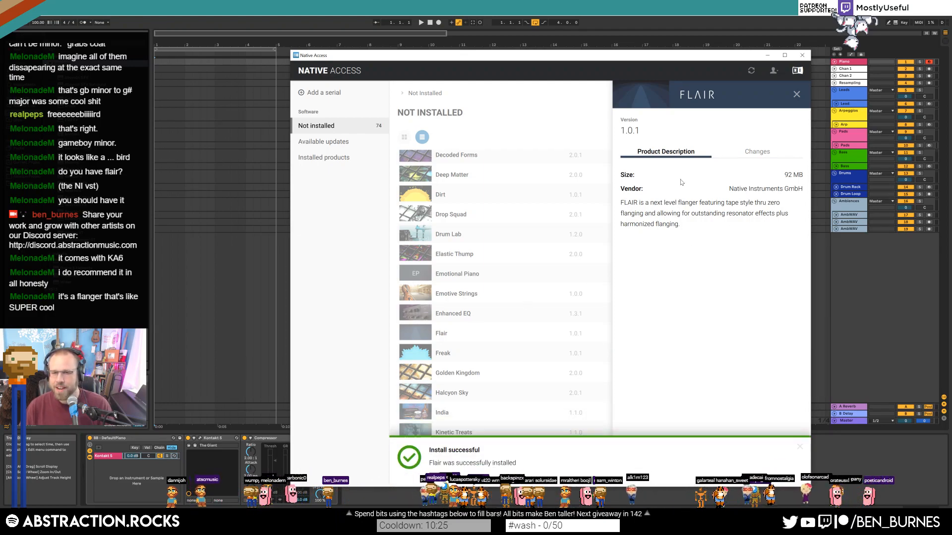
left_click(796, 95)
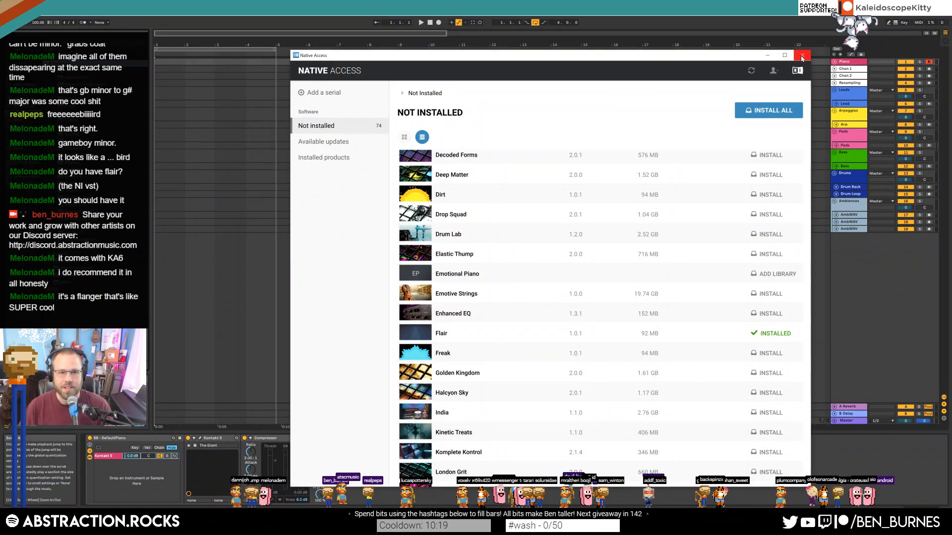
left_click(801, 56)
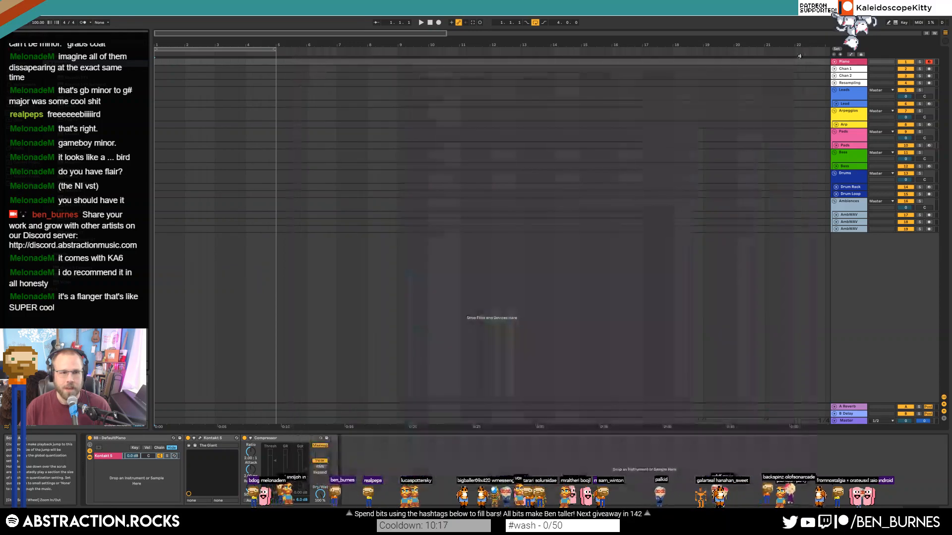
Rescan the plug-ins in the Ableton Live preferences and close the preferences.
left_click(62, 10)
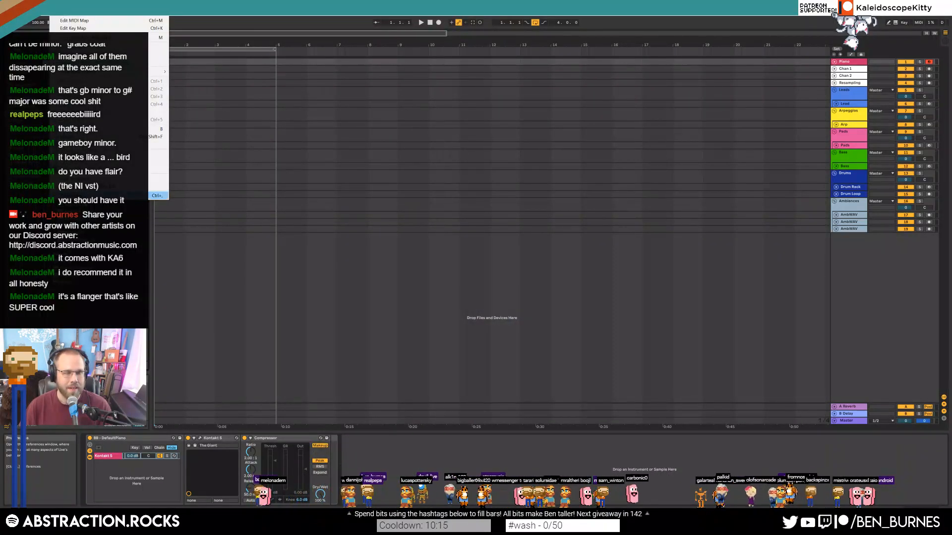
left_click(157, 195)
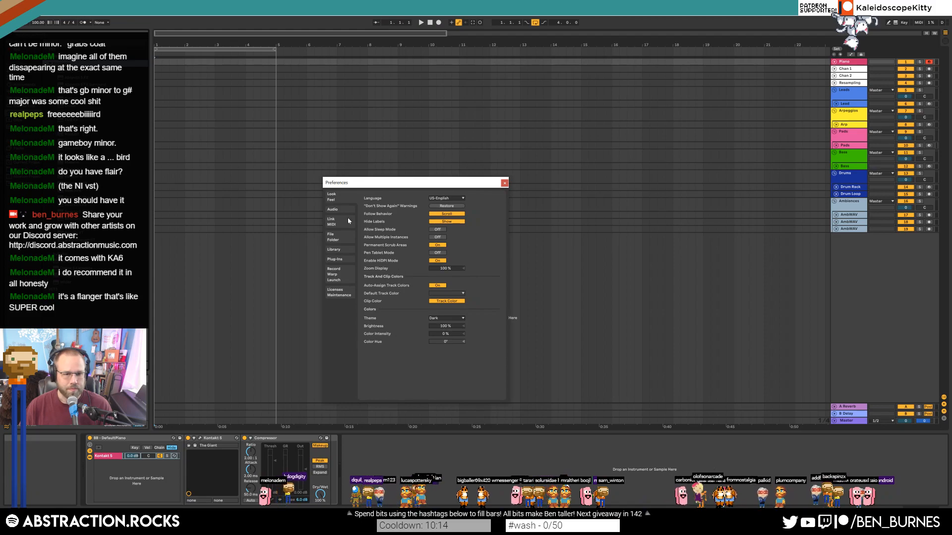
left_click(335, 259)
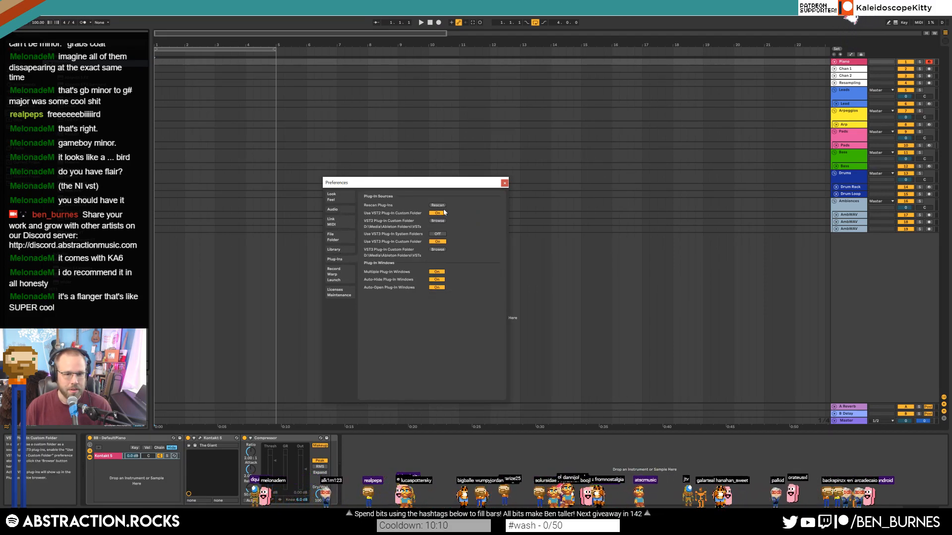
left_click(438, 205)
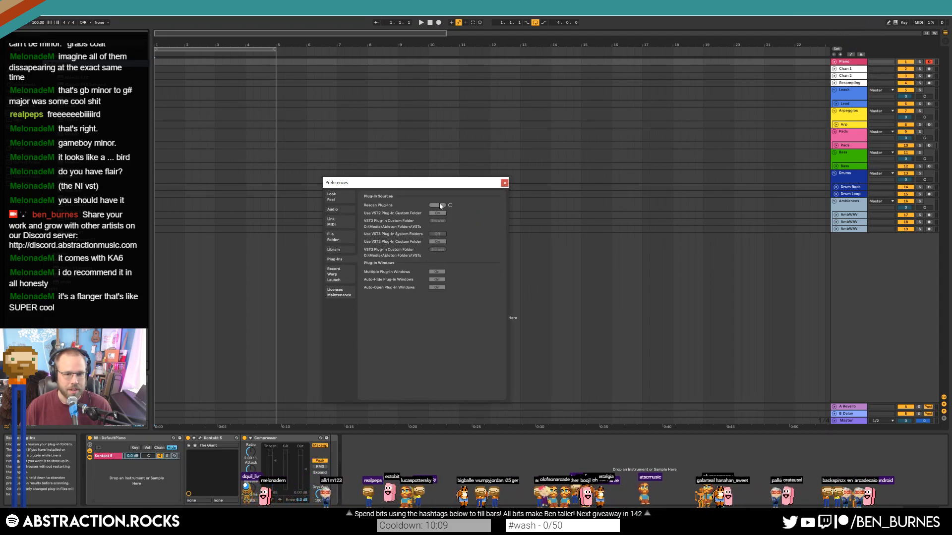
left_click(504, 183)
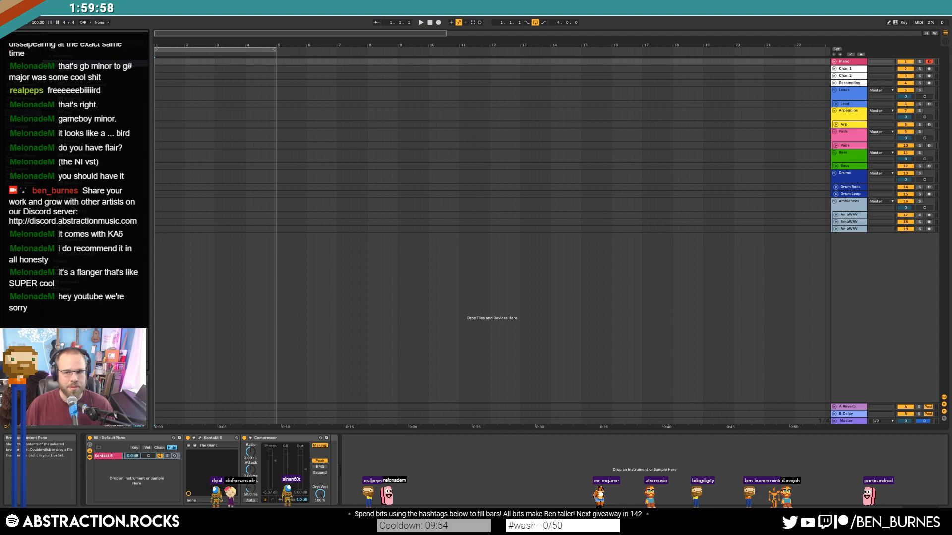
Load Kontakt on the unfolded Pads track, move its window over the arrangement, and show its file browser.
left_click(835, 146)
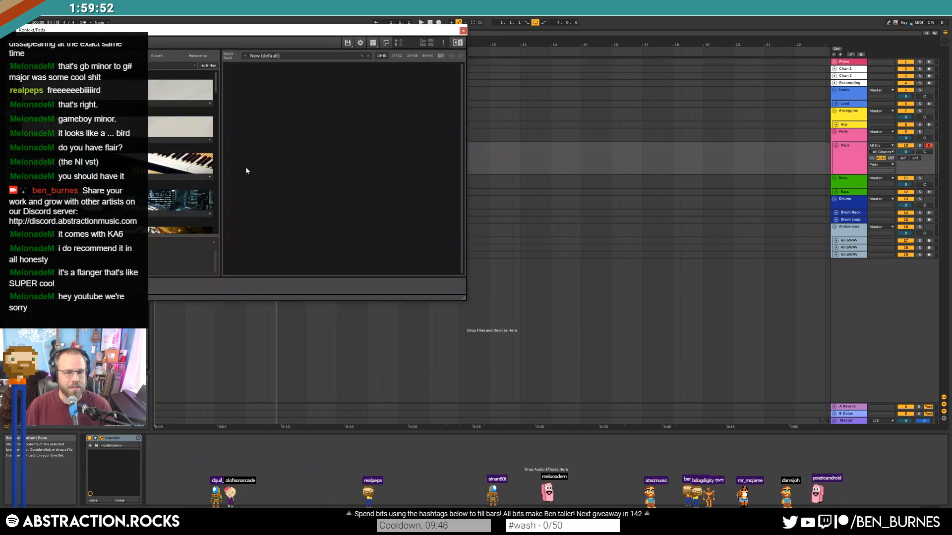
left_click_drag(109, 29, 417, 104)
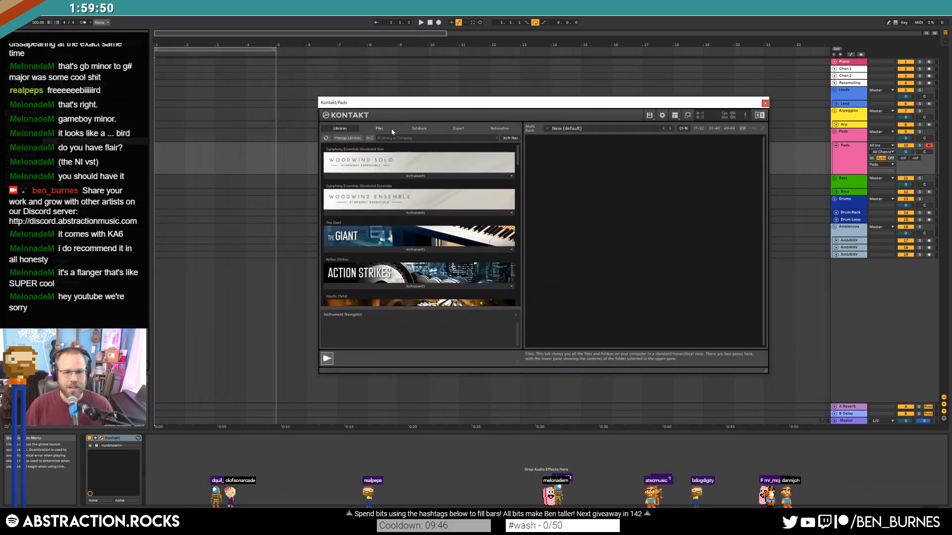
left_click(391, 128)
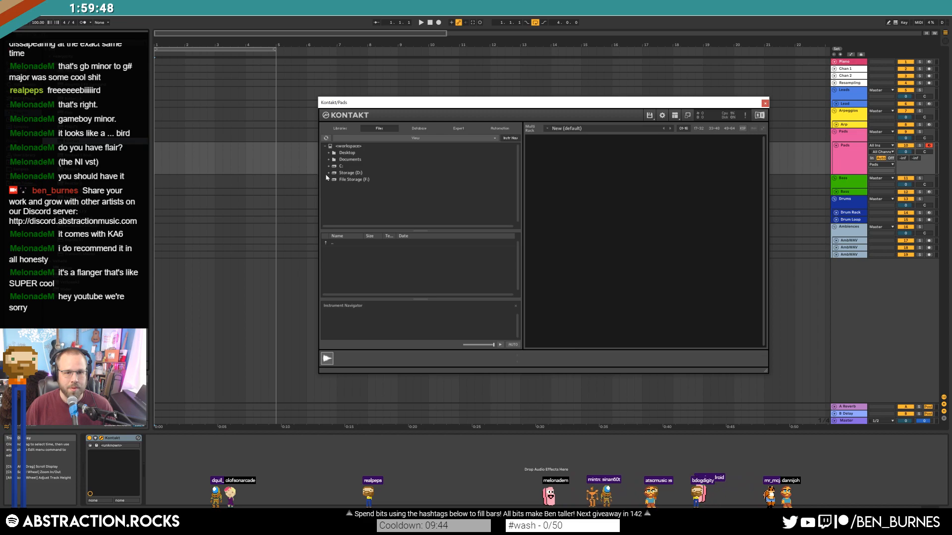
Expand Storage (D:), Media, Ableton Folders and _Kontakt Libraries in Kontakt's folder tree.
double_click(342, 172)
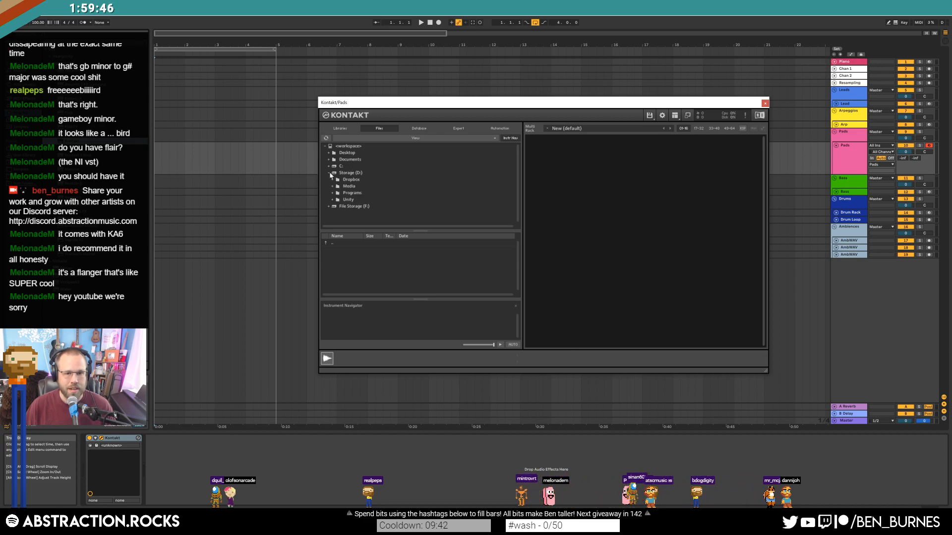
left_click(333, 186)
left_click(336, 200)
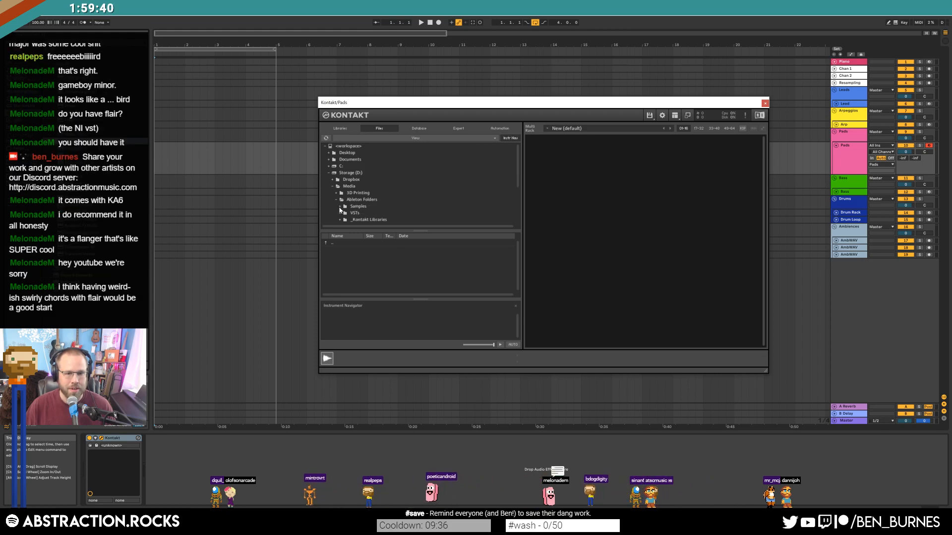
scroll(338, 204, "down", 1)
left_click(340, 200)
scroll(377, 188, "down", 2)
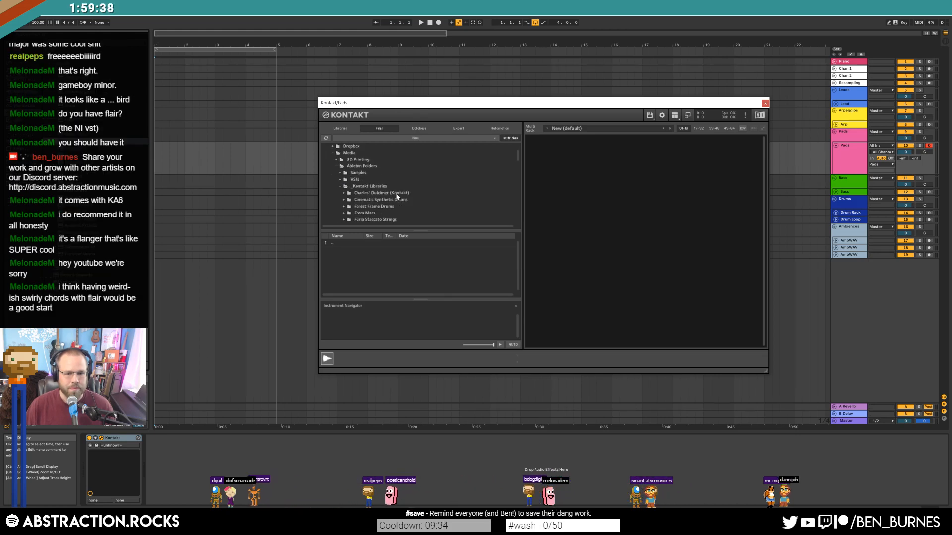
Look through the sample library folders inside _Kontakt Libraries for a suitable pad instrument.
left_click(367, 181)
scroll(397, 187, "down", 5)
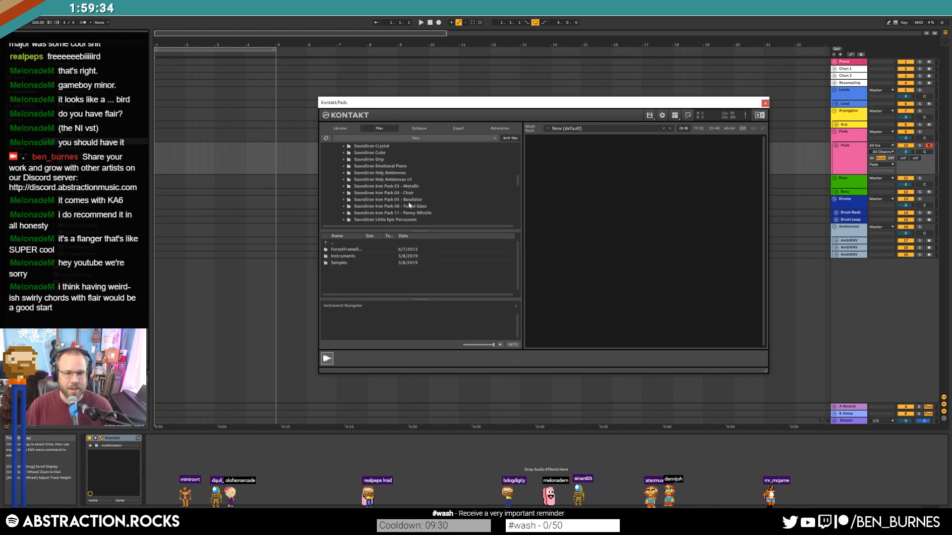
scroll(406, 202, "down", 4)
scroll(411, 207, "down", 4)
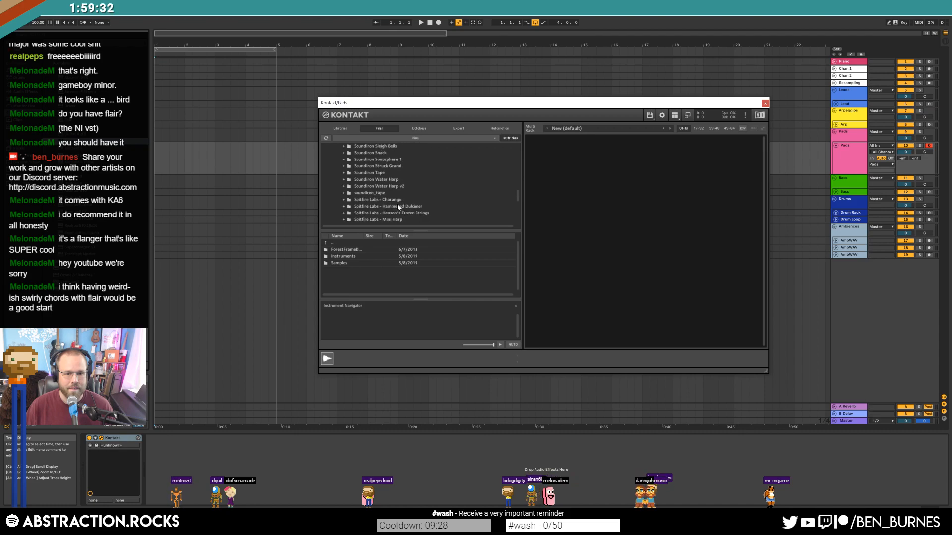
scroll(417, 211, "down", 1)
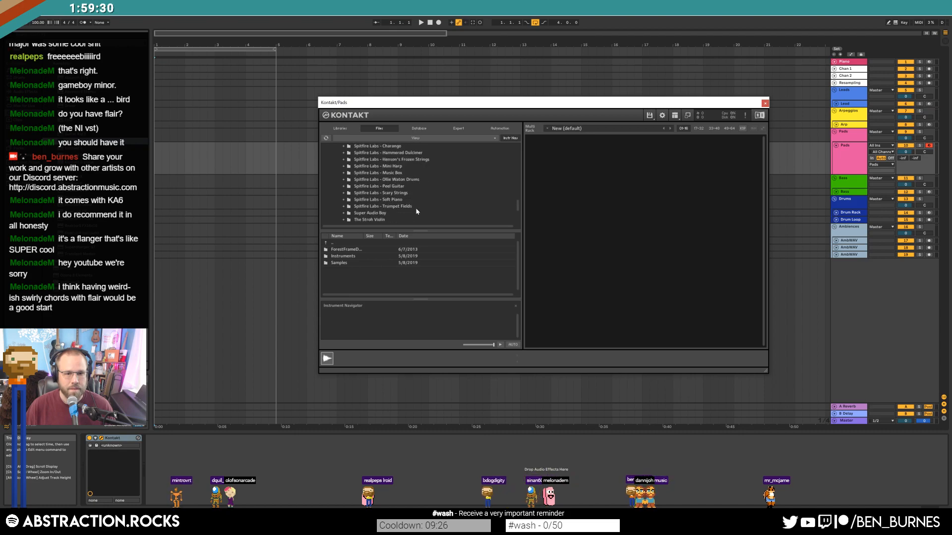
scroll(400, 204, "up", 4)
scroll(406, 205, "up", 4)
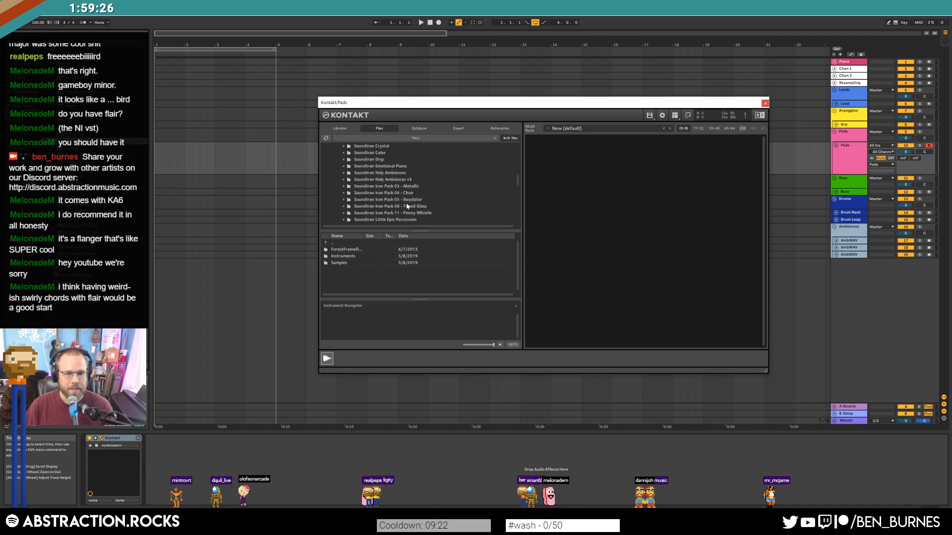
scroll(402, 194, "up", 1)
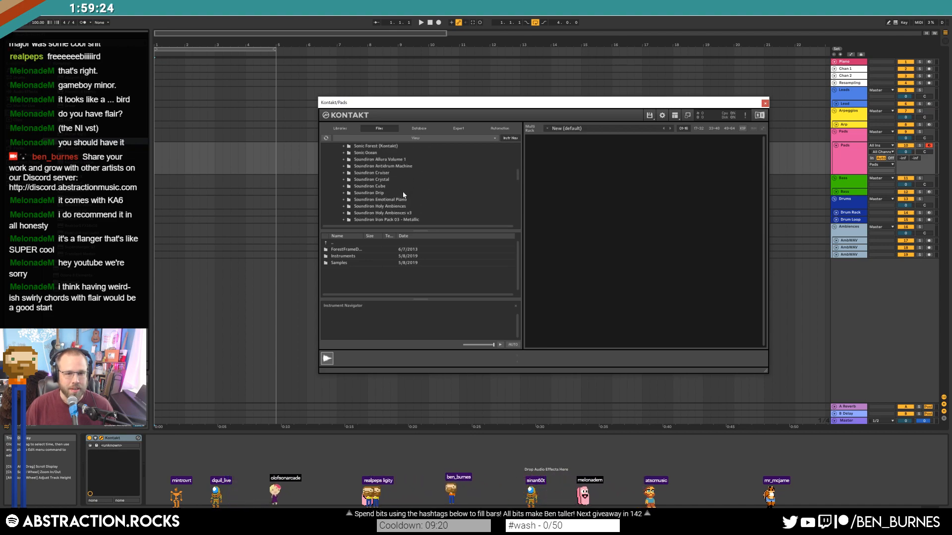
Load the Crystalline Shivers instrument from the Instruments folder of Sonic Forest (Kontakt).
left_click(368, 174)
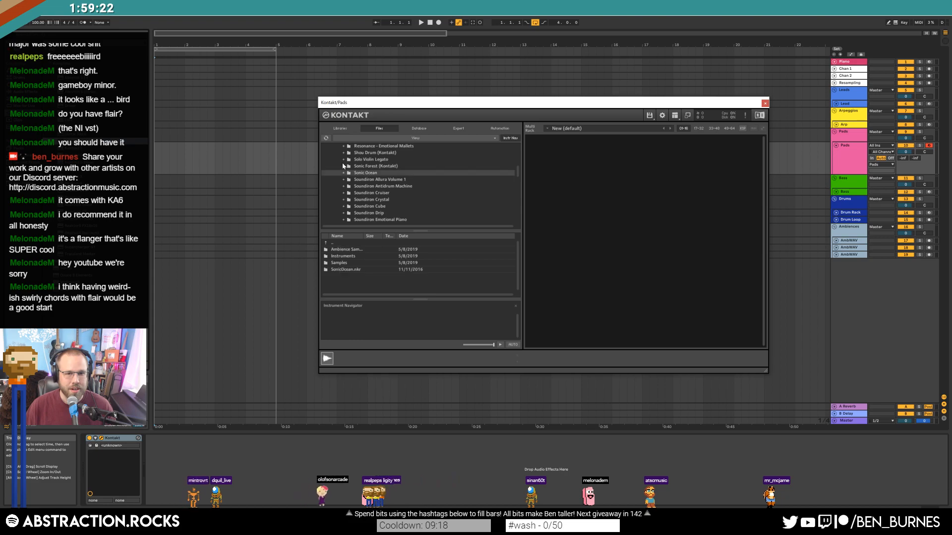
left_click(343, 166)
double_click(368, 174)
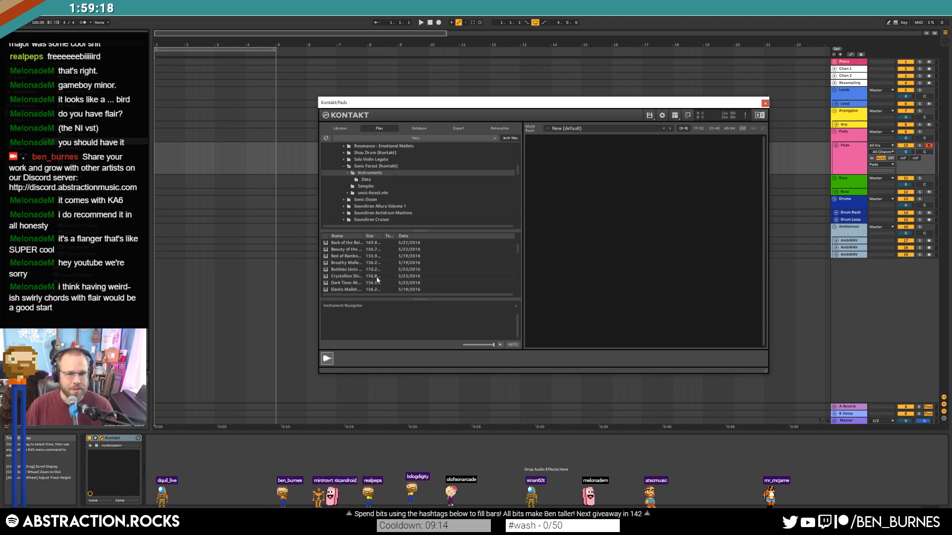
scroll(488, 278, "down", 1)
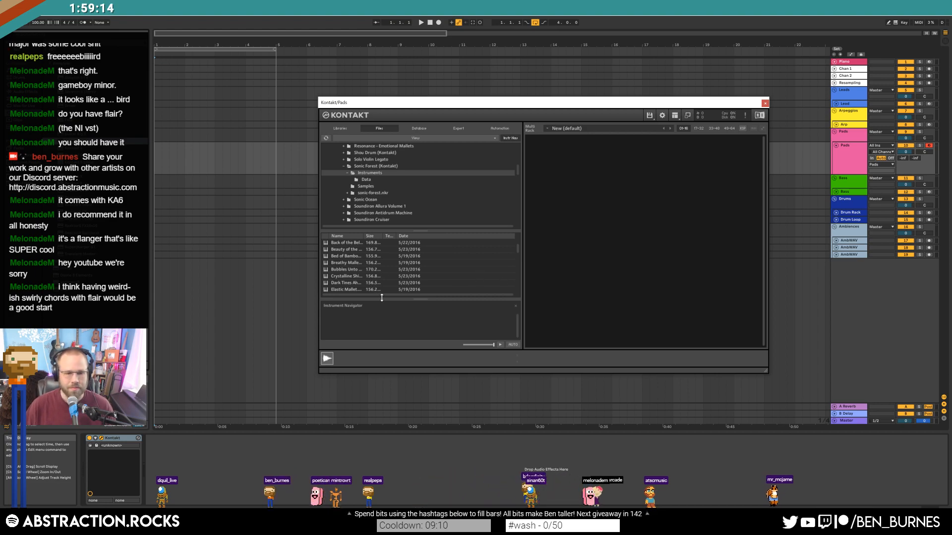
scroll(347, 292, "down", 1)
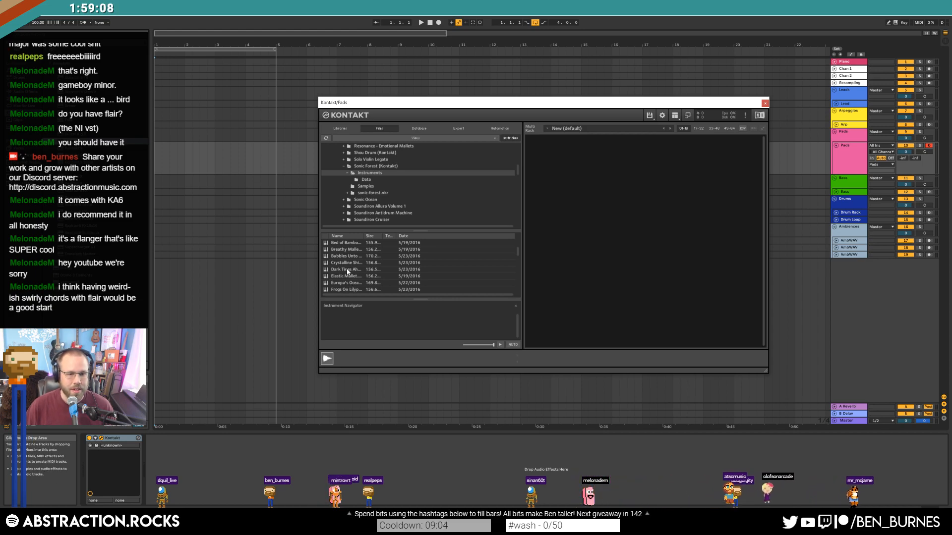
left_click(349, 263)
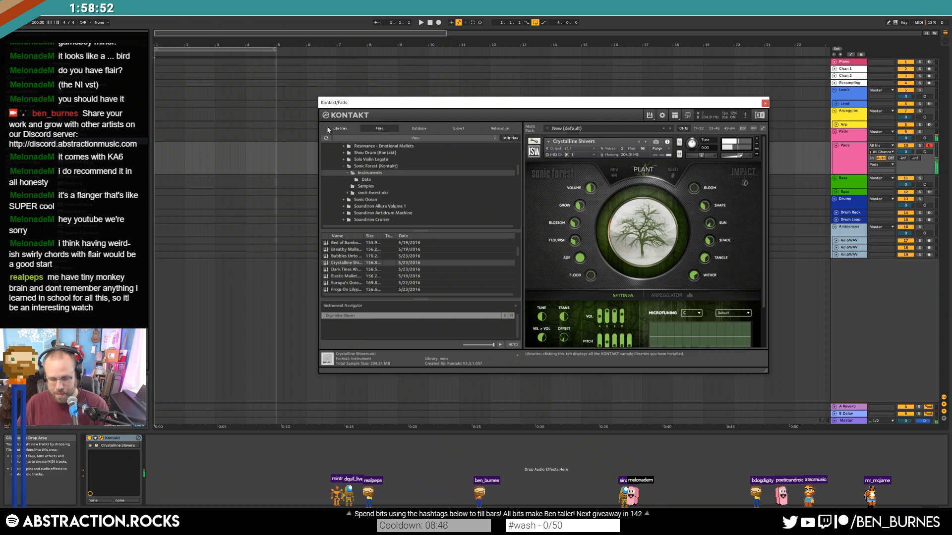
Check the Crystalline Shivers settings, close the Kontakt window, and add the Flair effect after Kontakt on the Pads track.
left_click_drag(530, 105, 521, 109)
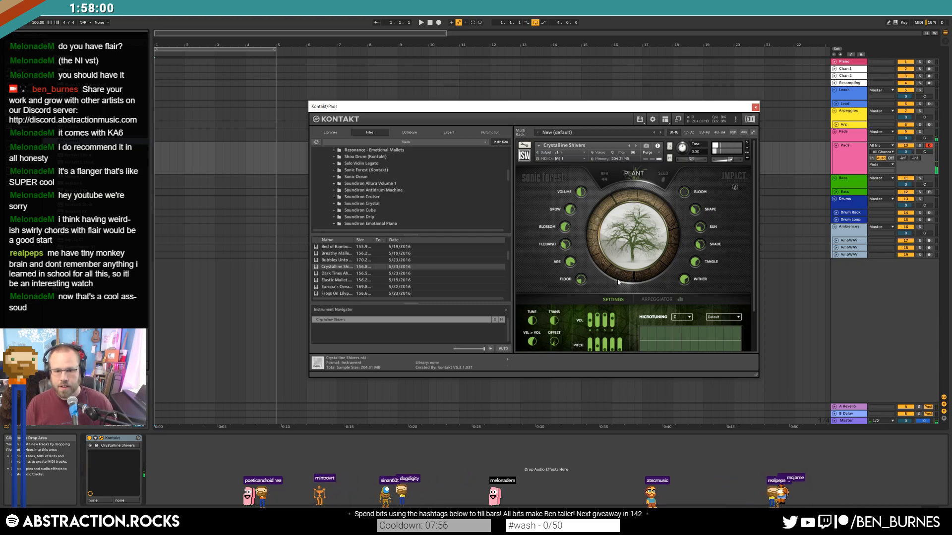
scroll(681, 349, "down", 2)
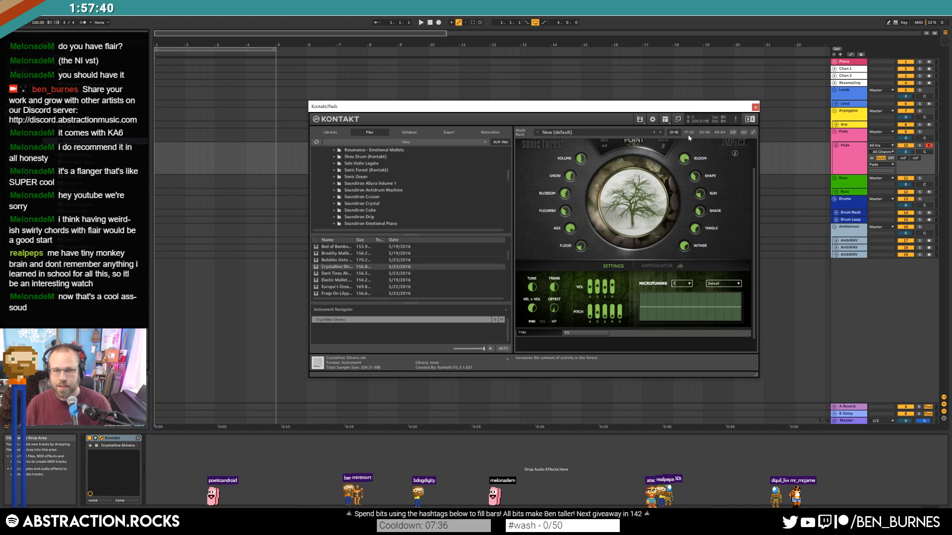
left_click(754, 108)
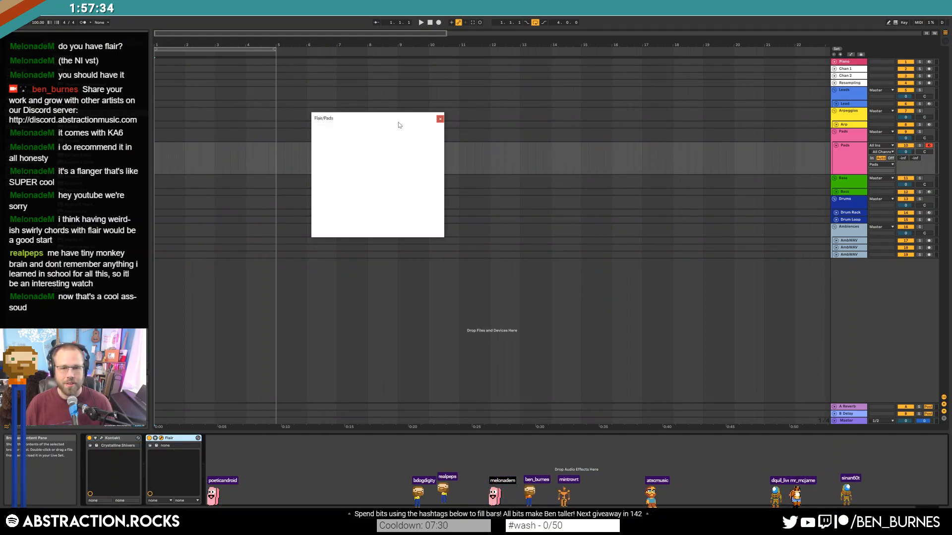
Move the Flair window clear, set its voices to a Minor chord, and adjust the Voices, Damping and Width amounts.
left_click_drag(373, 121, 539, 219)
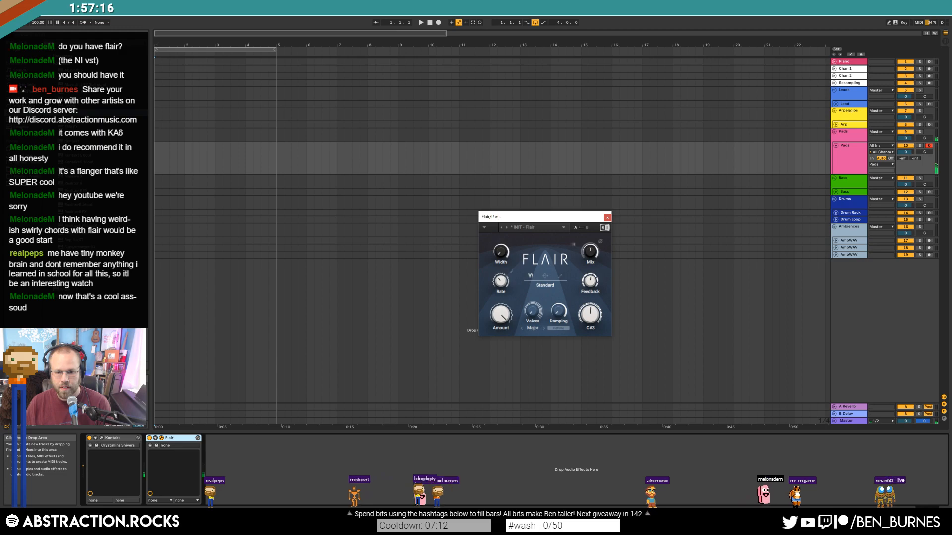
left_click_drag(540, 315, 540, 298)
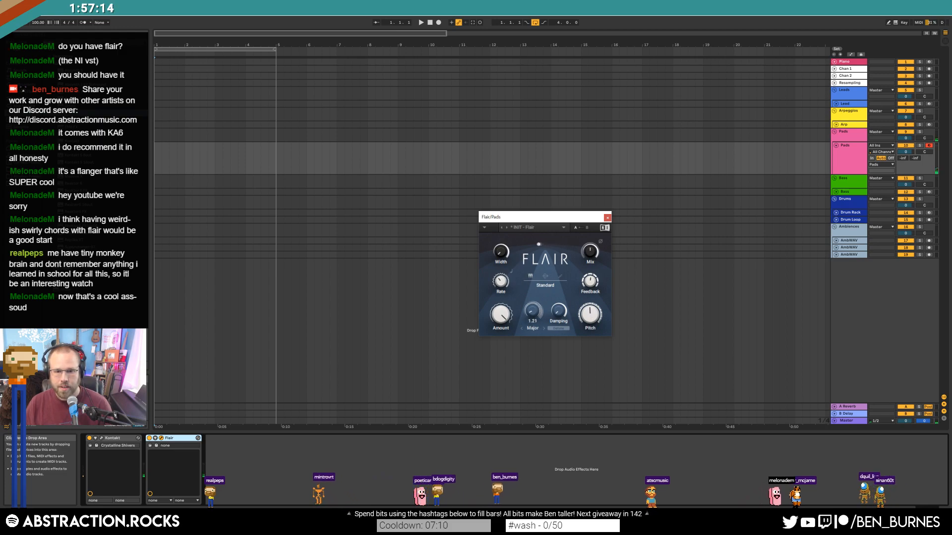
left_click(545, 328)
left_click_drag(558, 315, 558, 302)
mouse_move(590, 319)
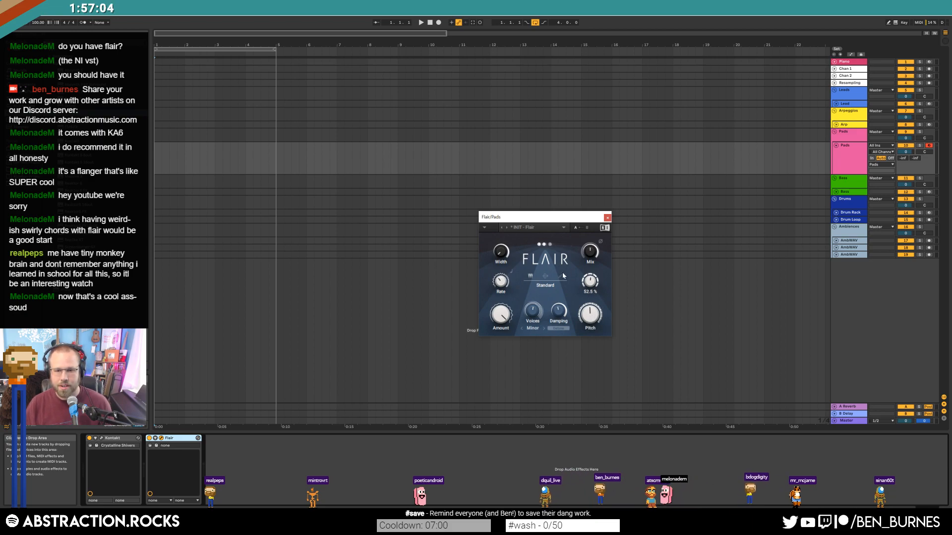
mouse_move(499, 280)
mouse_move(502, 256)
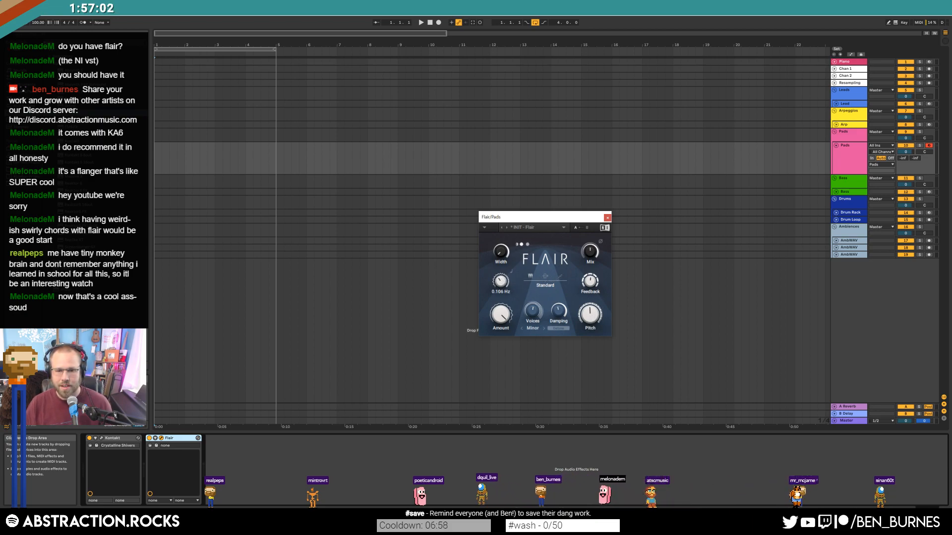
left_click_drag(502, 255, 502, 240)
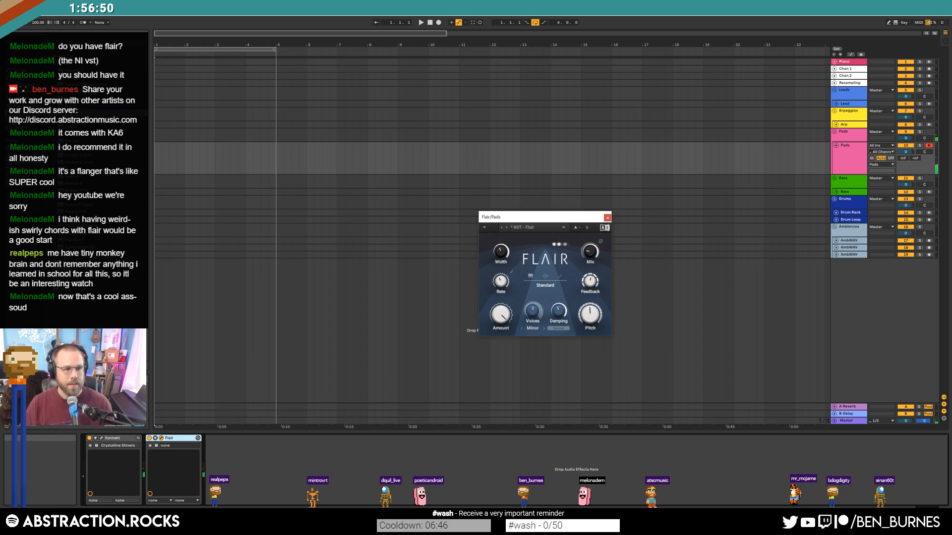
Play the arrangement with the metronome on to hear the tempo, and switch the metronome off again.
left_click(82, 22)
key("space")
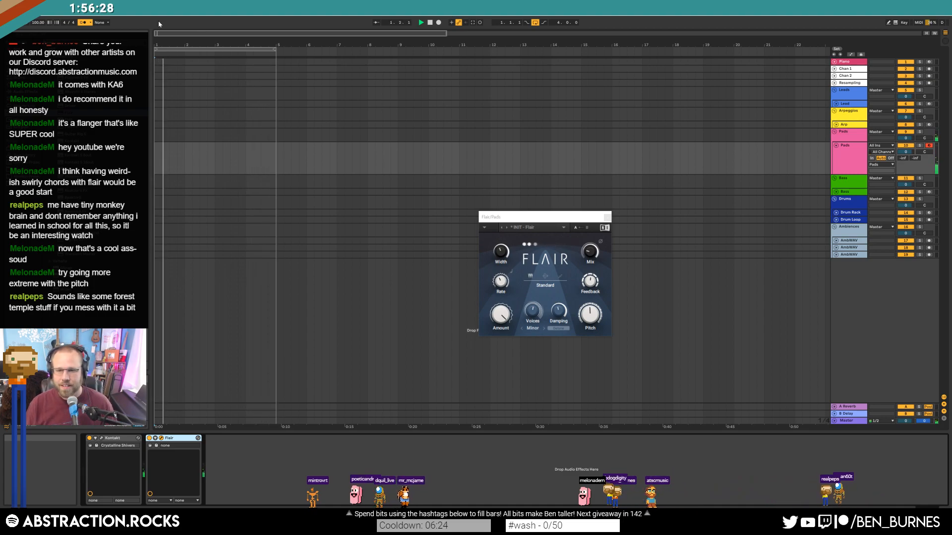
left_click(81, 24)
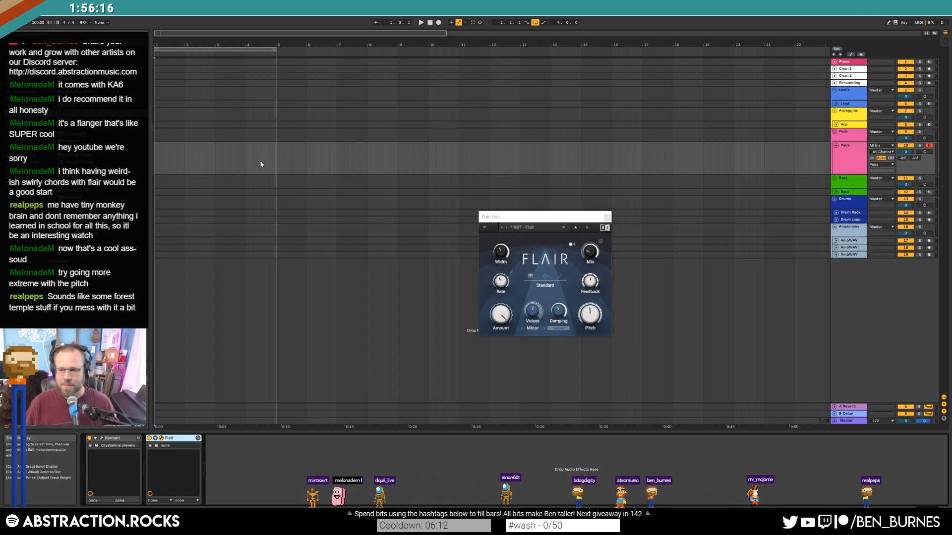
Create an empty four-bar MIDI clip at the start of the Pads track.
left_click(161, 157)
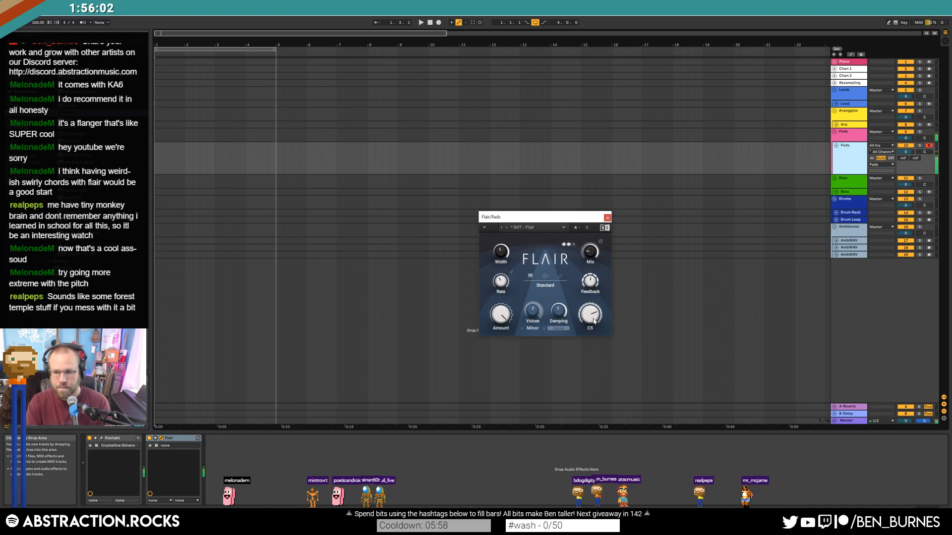
left_click(155, 157)
left_click_drag(156, 157, 274, 163)
key("ctrl+shift+m")
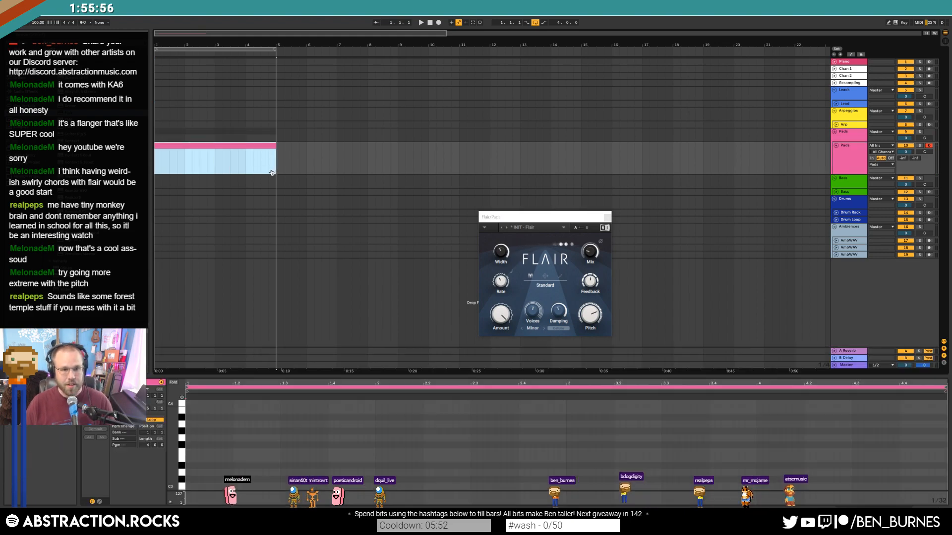
Record pad notes across the four-bar Pads clip with the metronome on, and stop at its end.
left_click(165, 184)
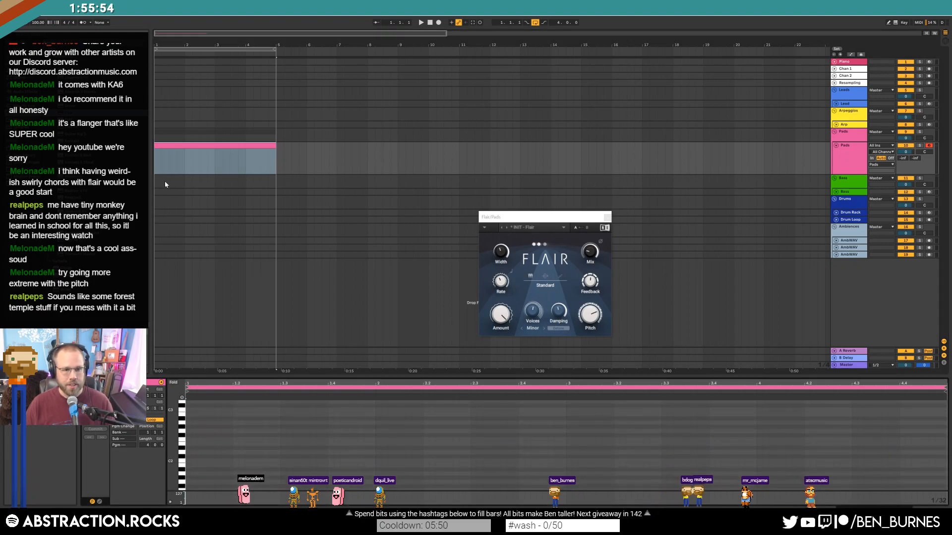
left_click(167, 146)
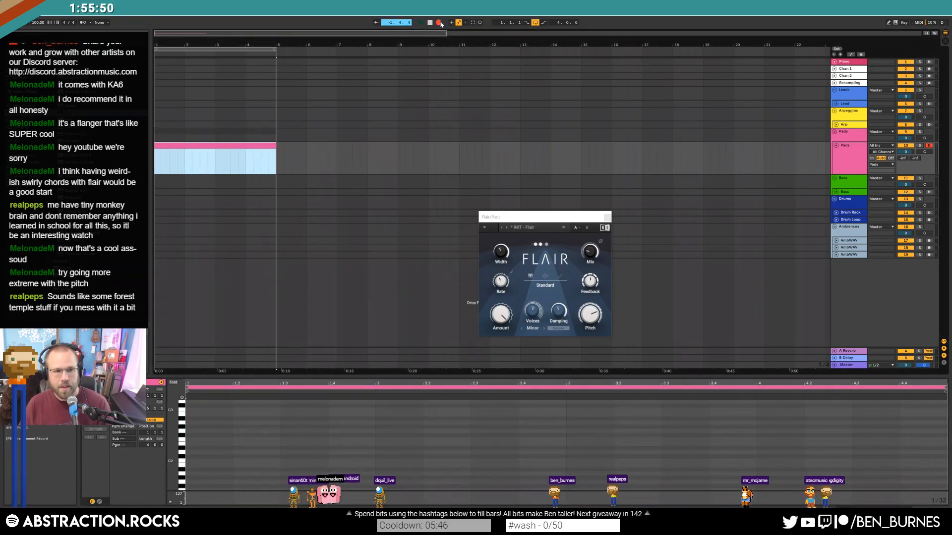
left_click(83, 23)
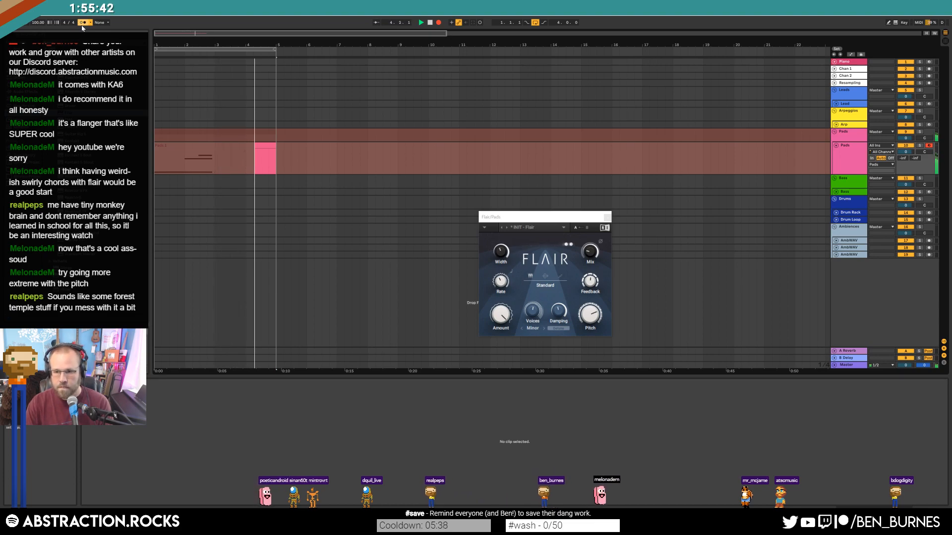
key("space")
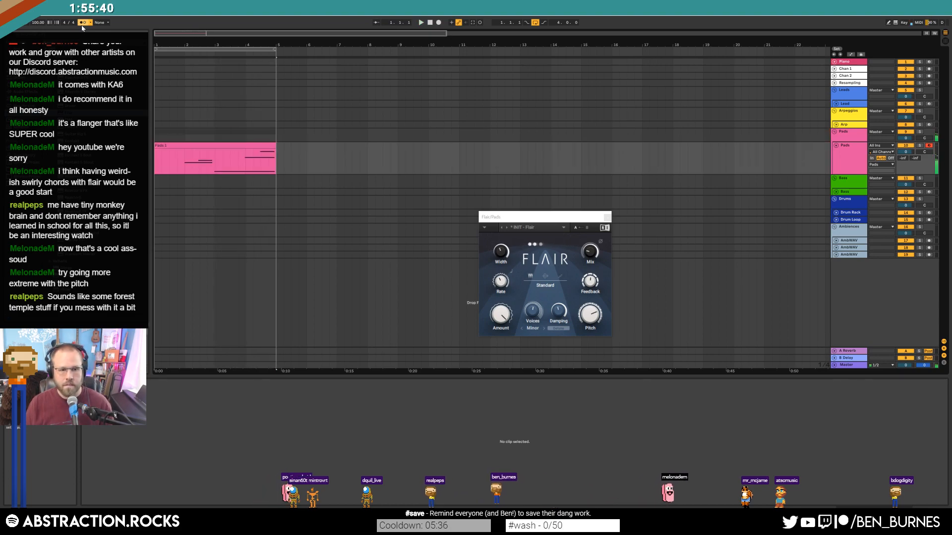
Play back the recorded Pads clip and quantize its upper notes and the second long bass note.
key("space")
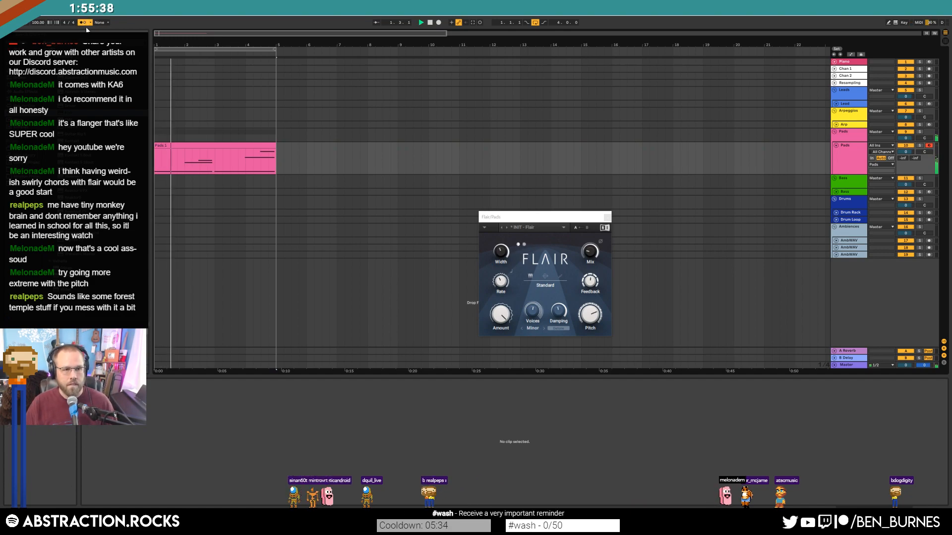
left_click(260, 158)
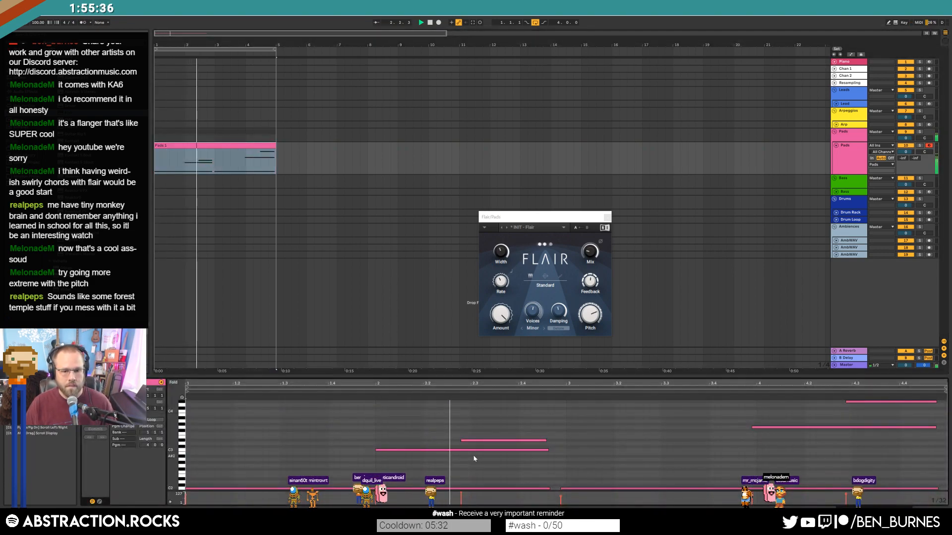
left_click_drag(486, 435, 501, 448)
key("ctrl+u")
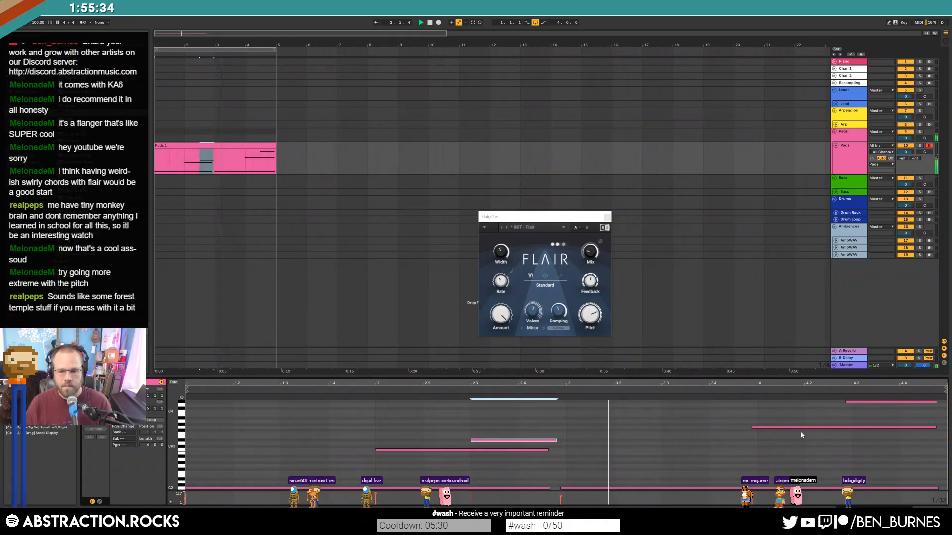
left_click_drag(795, 448, 806, 416)
key("ctrl+u")
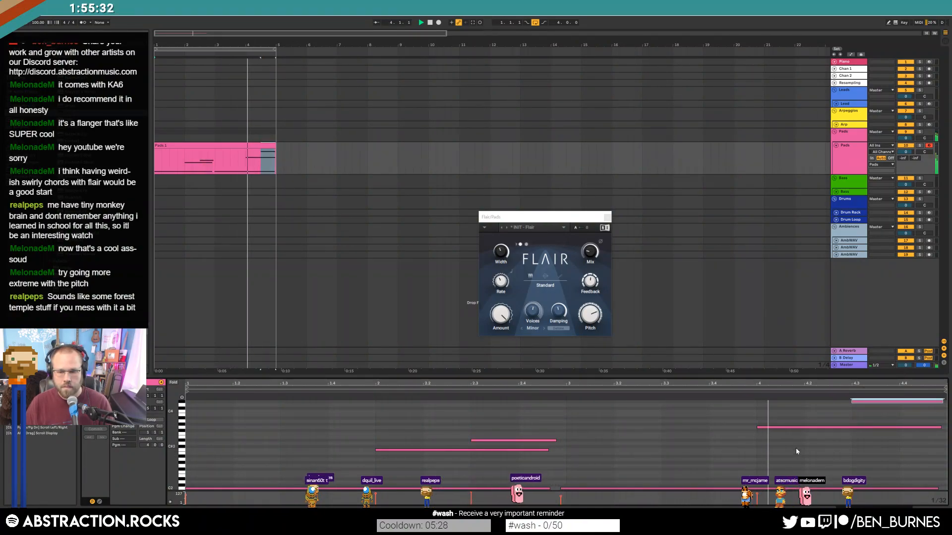
left_click_drag(696, 449, 700, 490)
key("ctrl+u")
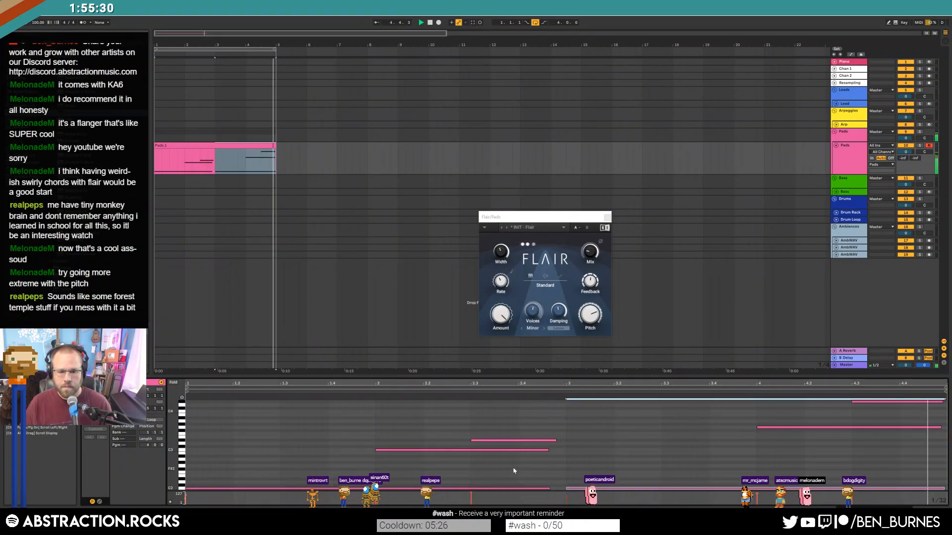
Lengthen the first chord's C3 note and lowest note slightly towards bar 3, and return to the device chain.
key("space")
key("ctrl+a")
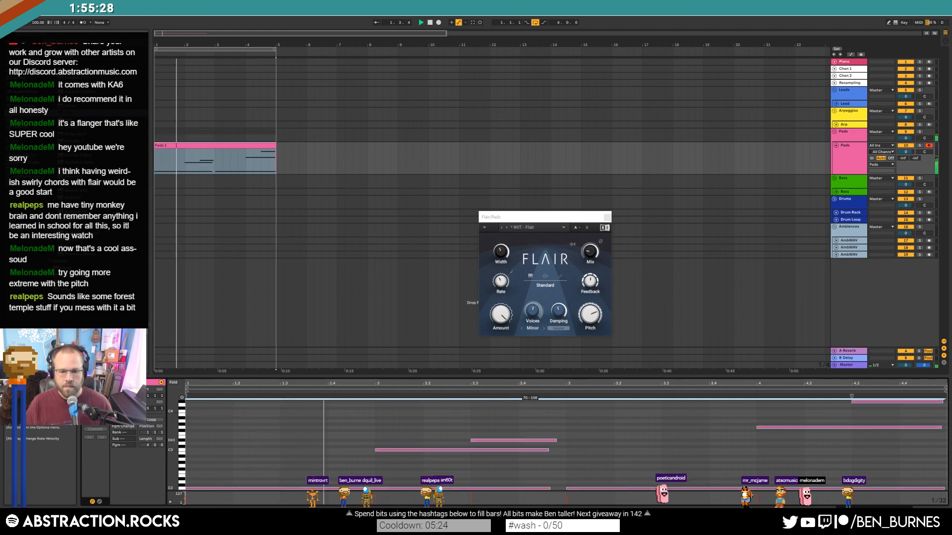
left_click(558, 453)
left_click_drag(548, 450, 559, 450)
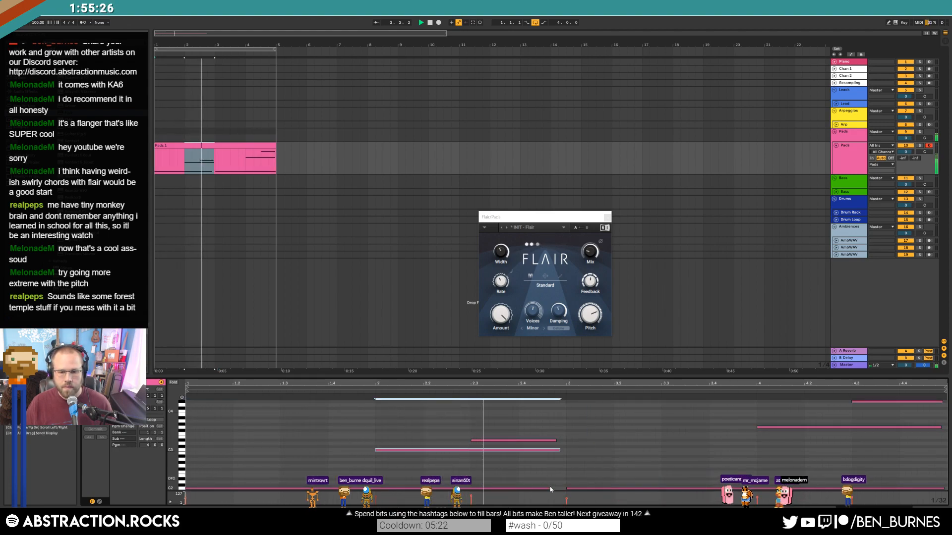
left_click_drag(551, 488, 557, 488)
left_click(631, 469)
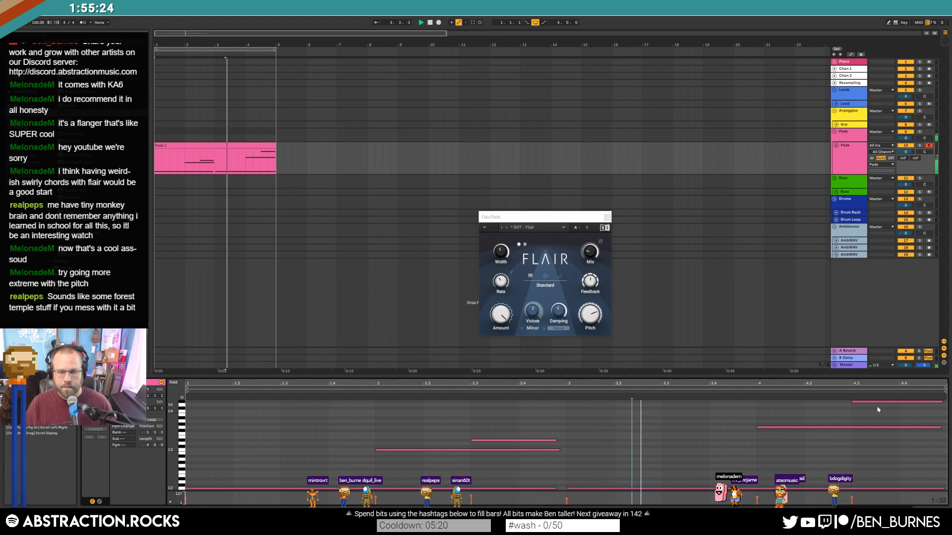
key("shift+Tab")
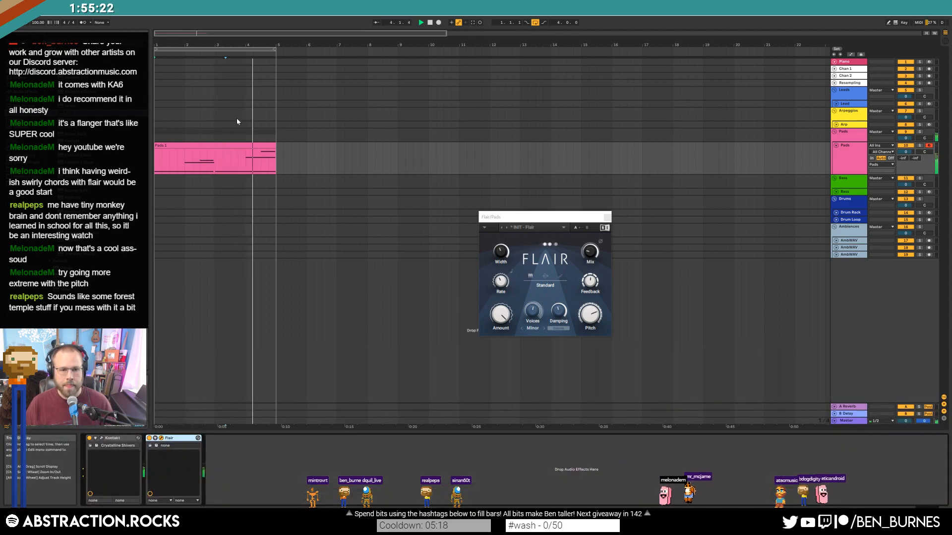
Stop playback and set up Auto Pan after Flair with a tempo-synced rate, sawtooth waveform and 0° phase.
key("space")
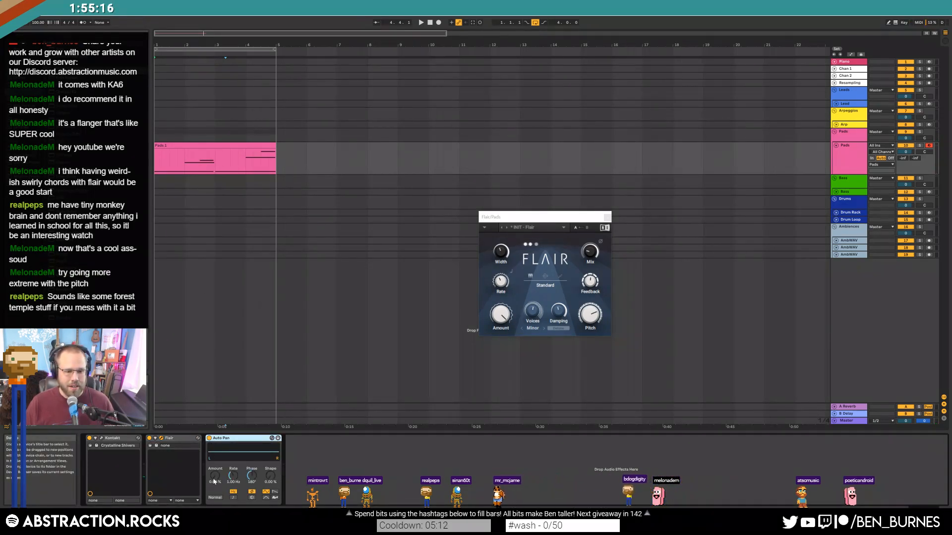
left_click(234, 498)
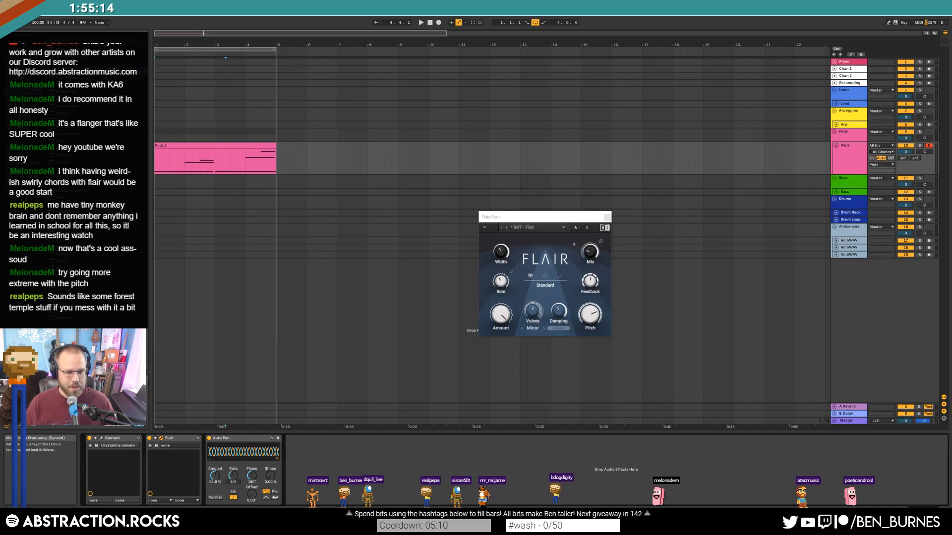
left_click_drag(271, 475, 272, 493)
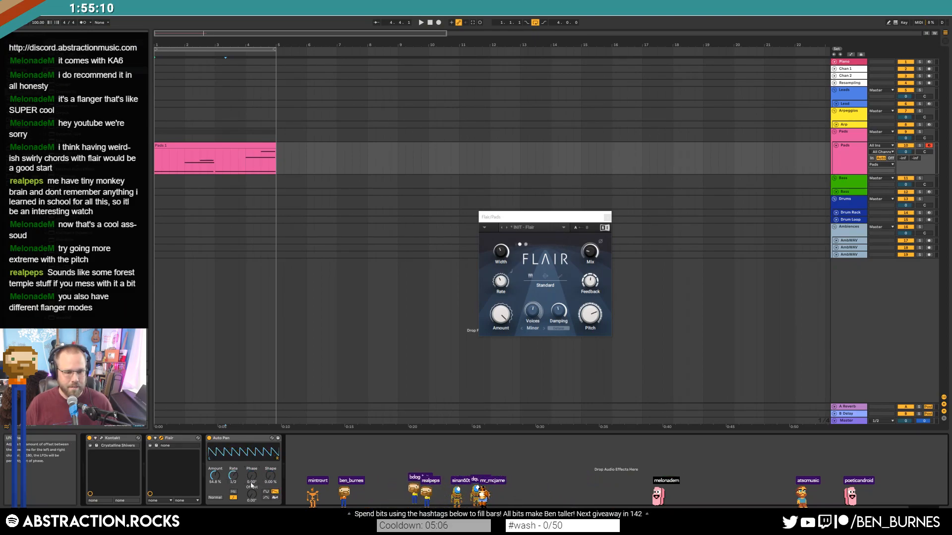
left_click_drag(234, 475, 214, 439)
Fine-tune Auto Pan's amount, offset and phase while the Pads clip plays.
key("space")
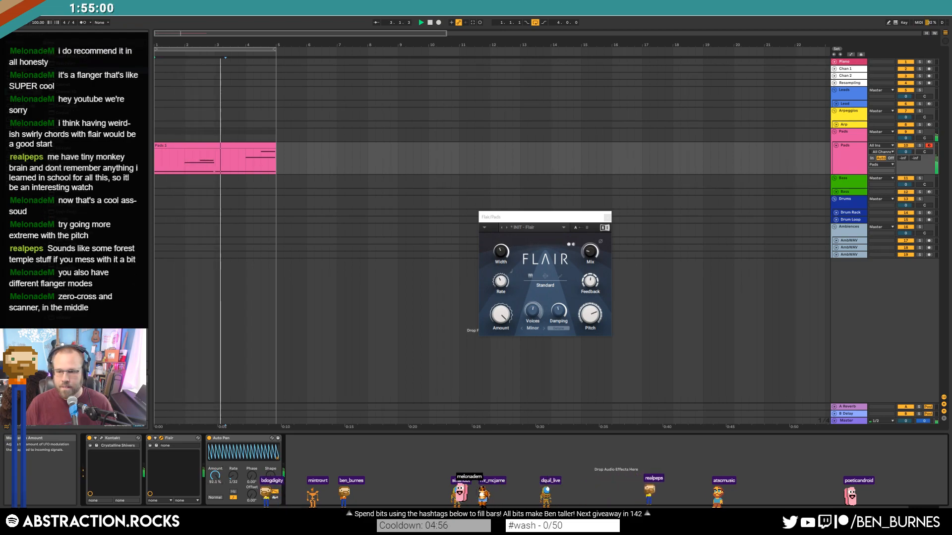
left_click_drag(215, 476, 214, 475)
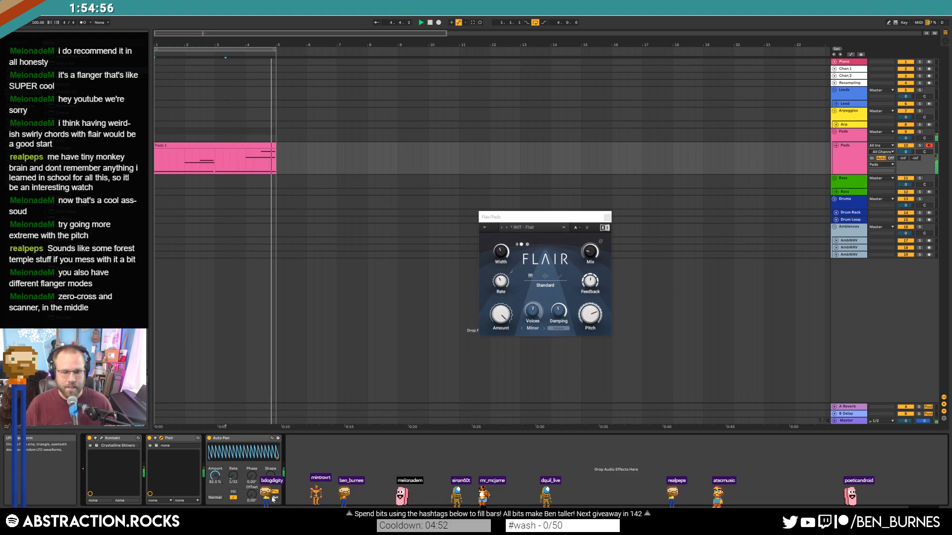
left_click_drag(270, 475, 271, 465)
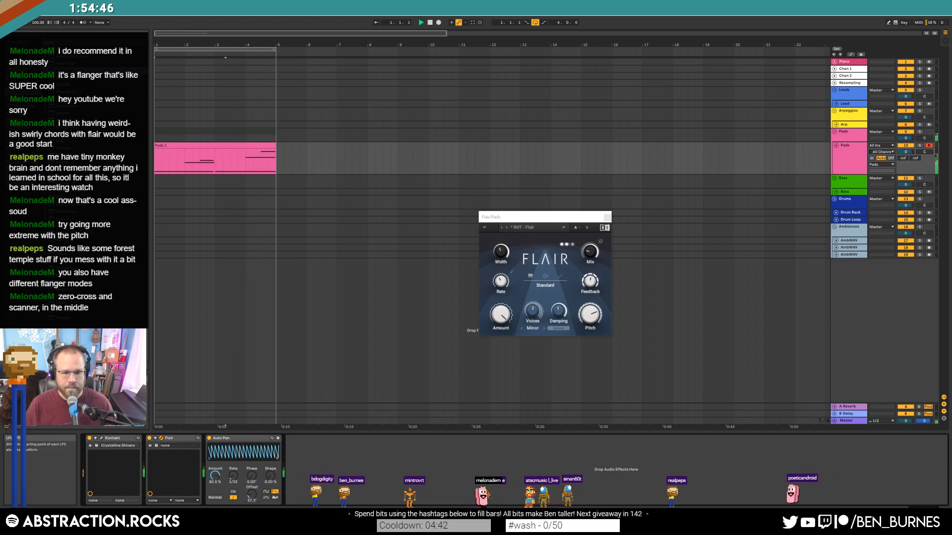
left_click_drag(252, 476, 252, 470)
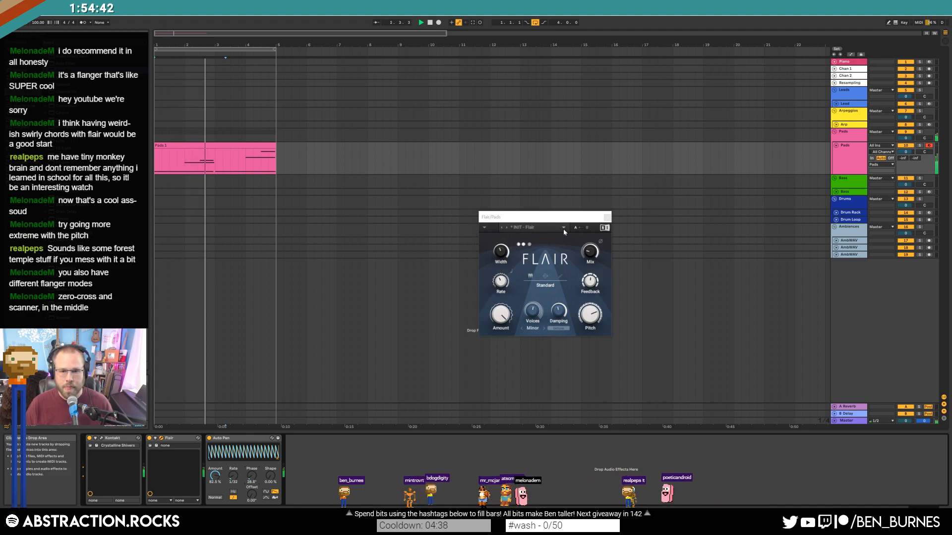
Switch Flair to Thru Zero mode and compare the pad with Flair bypassed and re-enabled.
left_click(559, 285)
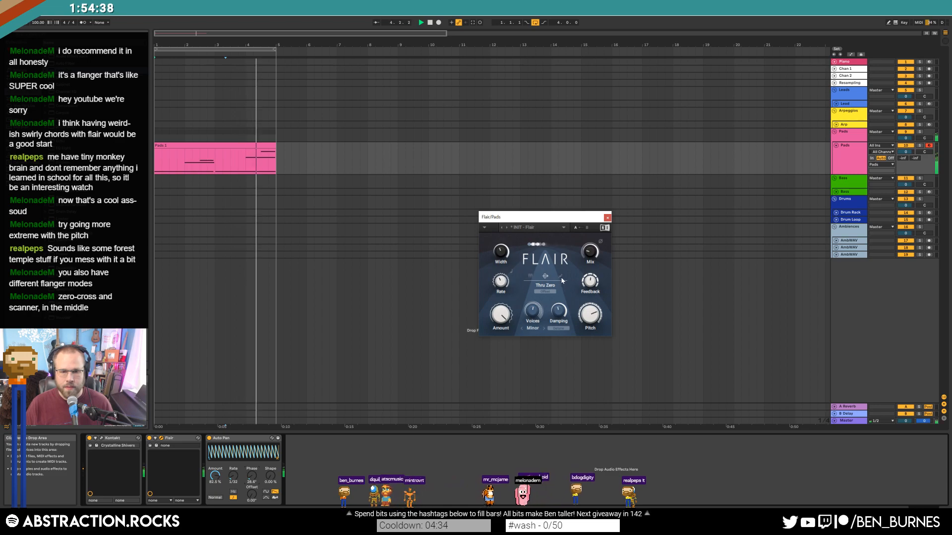
left_click(149, 438)
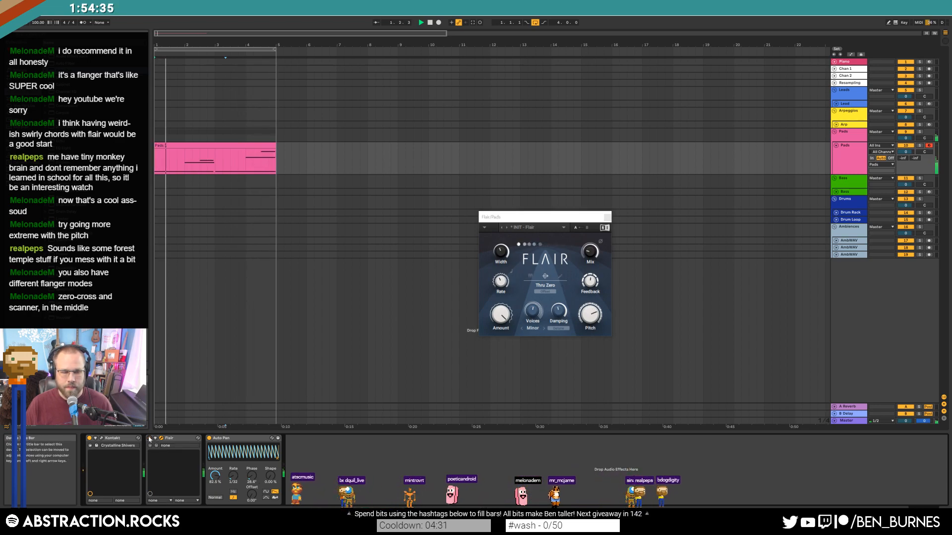
left_click(149, 438)
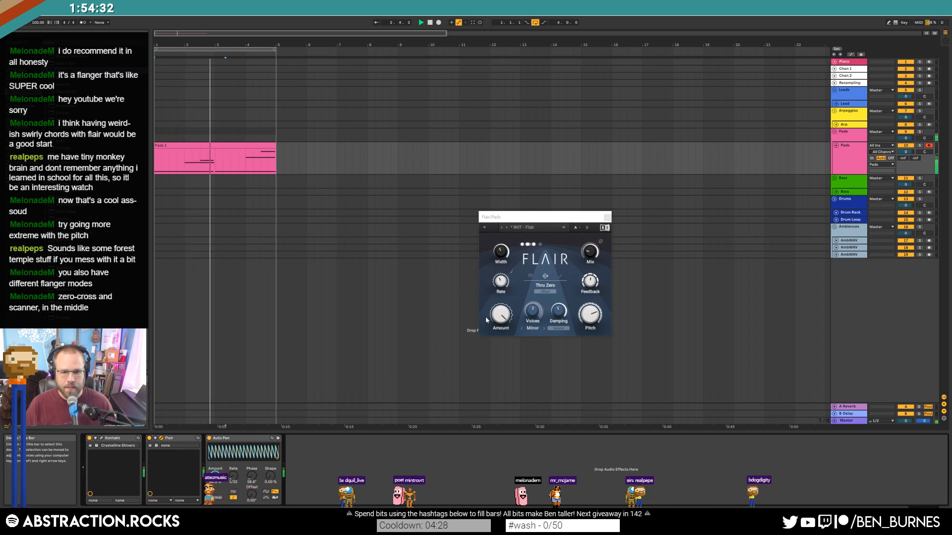
Set Flair's Width to 45%, raise its Mix, and close its window, selecting the Pads track's contents.
left_click(502, 244)
left_click_drag(501, 251, 501, 256)
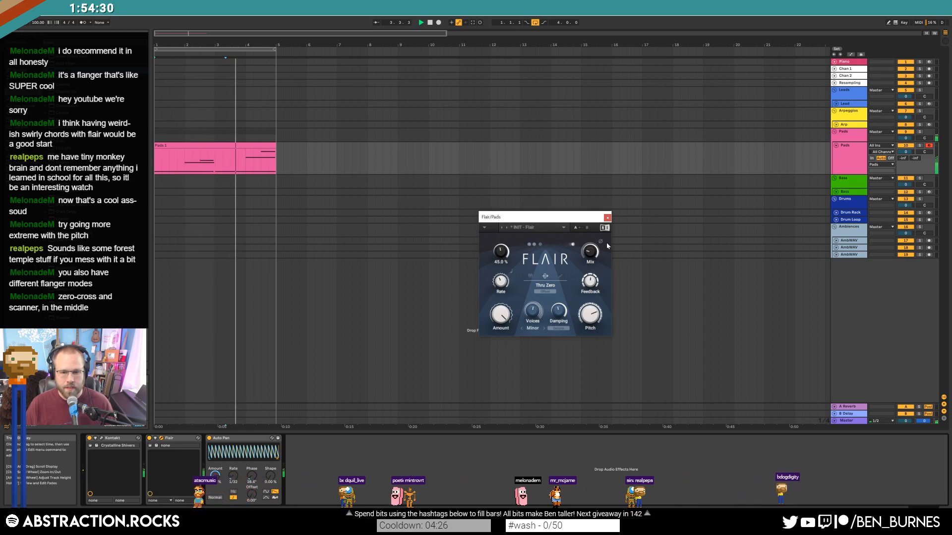
left_click_drag(589, 252, 589, 240)
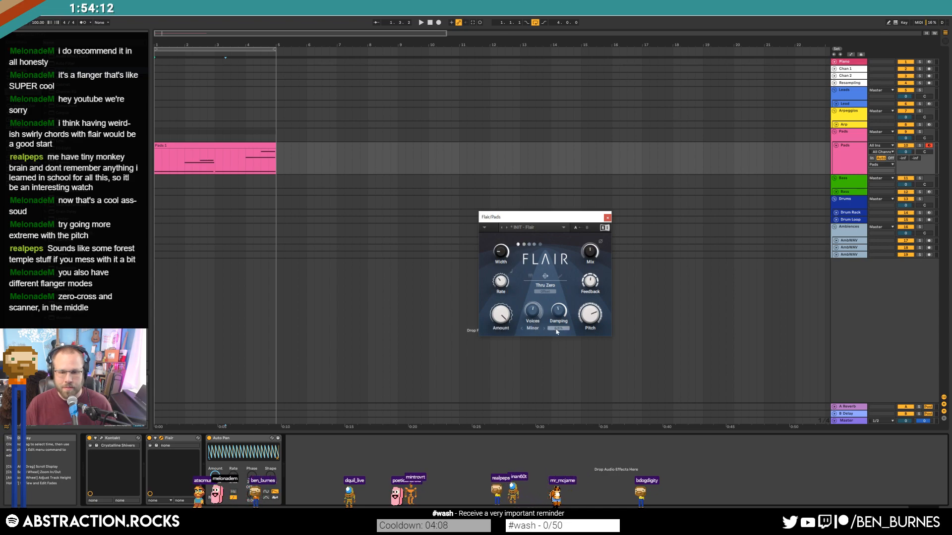
left_click(607, 217)
left_click(841, 167)
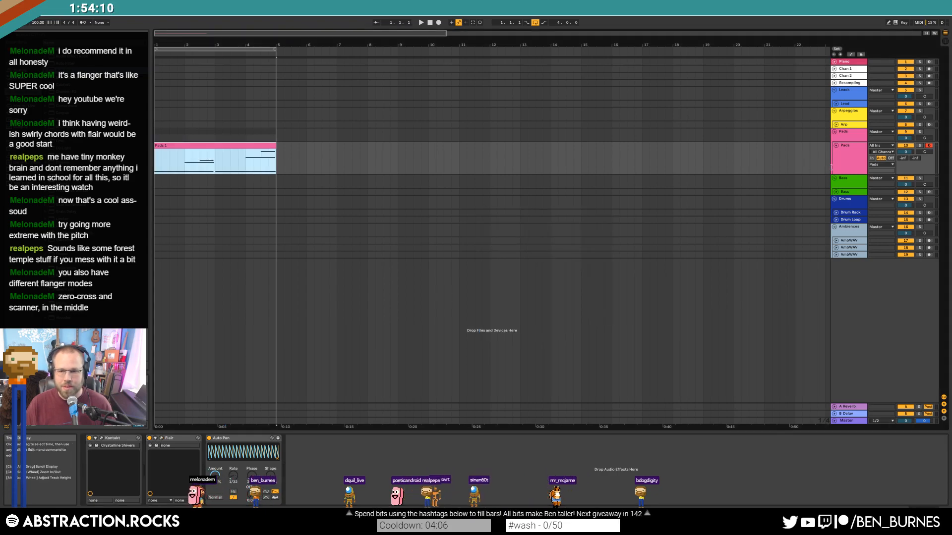
Play the Pads clip and fine-tune Auto Pan's Amount.
key("space")
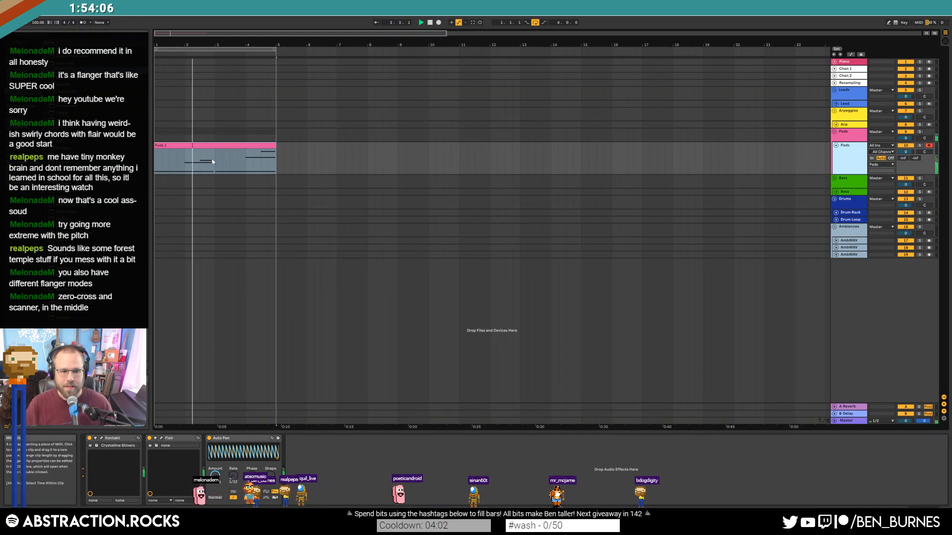
left_click_drag(215, 474, 215, 468)
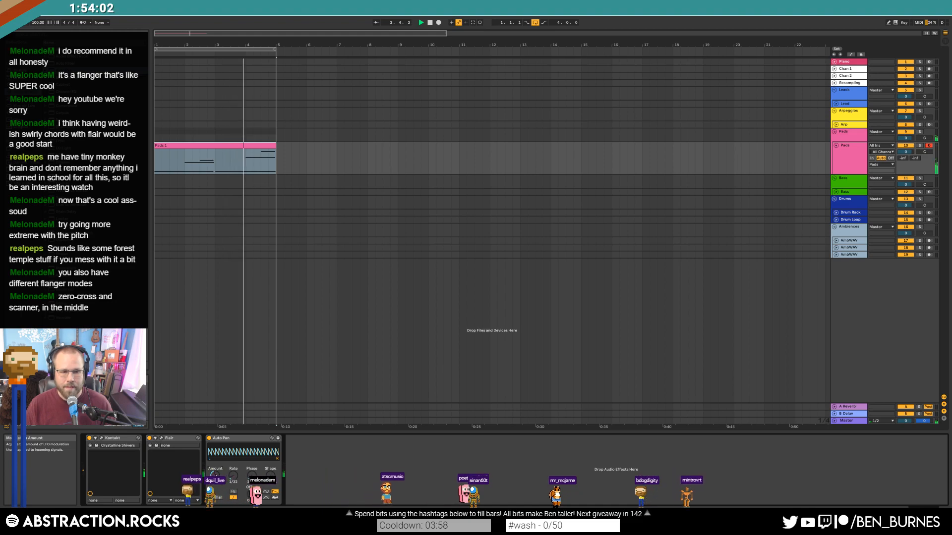
Open the Pads clip and adjust the velocities of its notes, individually and all together.
left_click(243, 158)
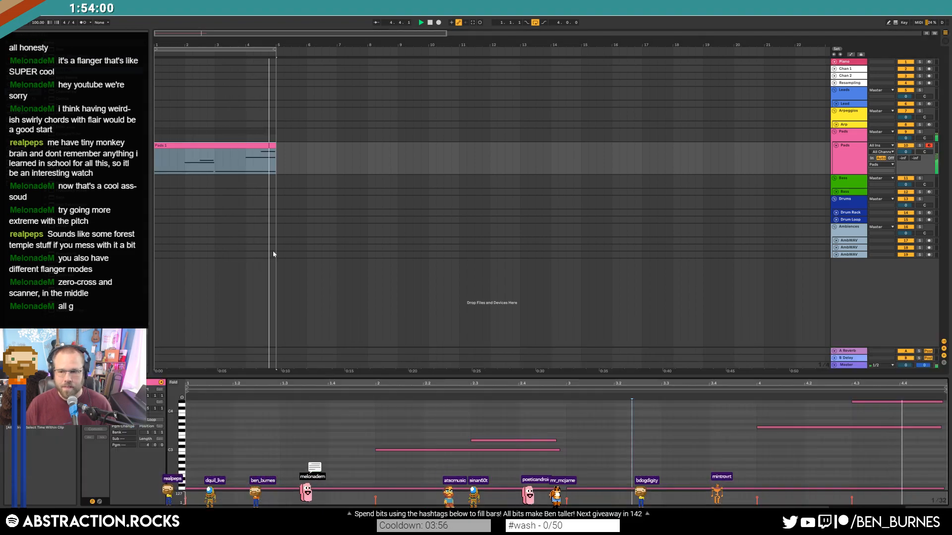
left_click_drag(538, 476, 580, 500)
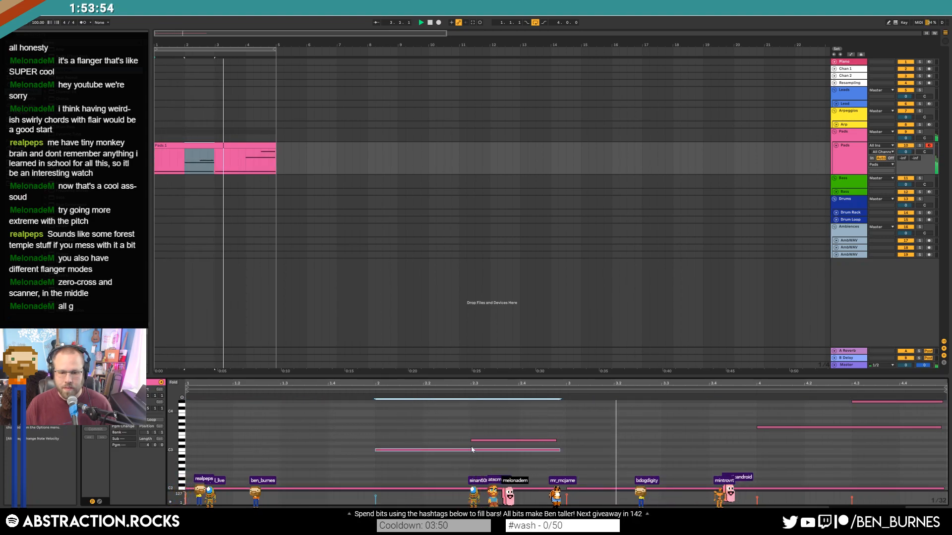
left_click(491, 440)
left_click(686, 444)
left_click(768, 427)
left_click(900, 401)
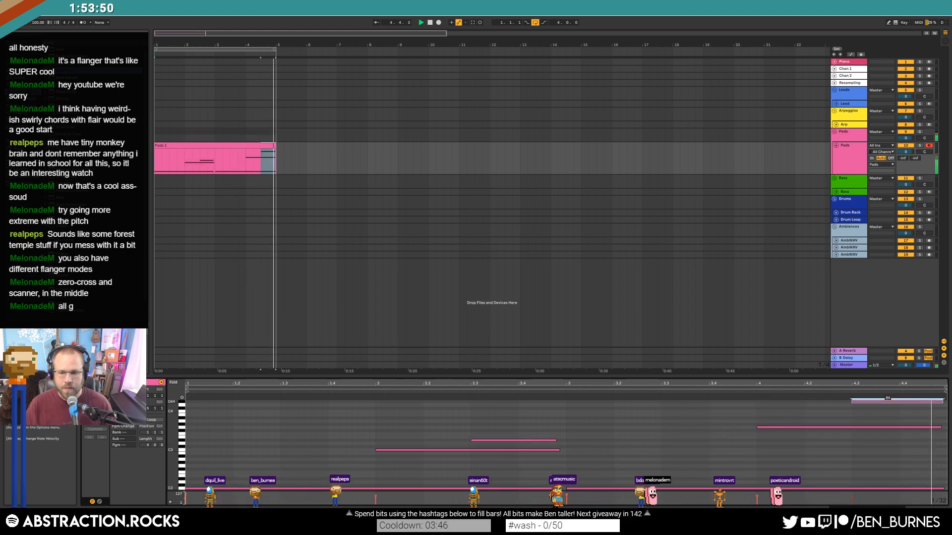
key("ctrl+a")
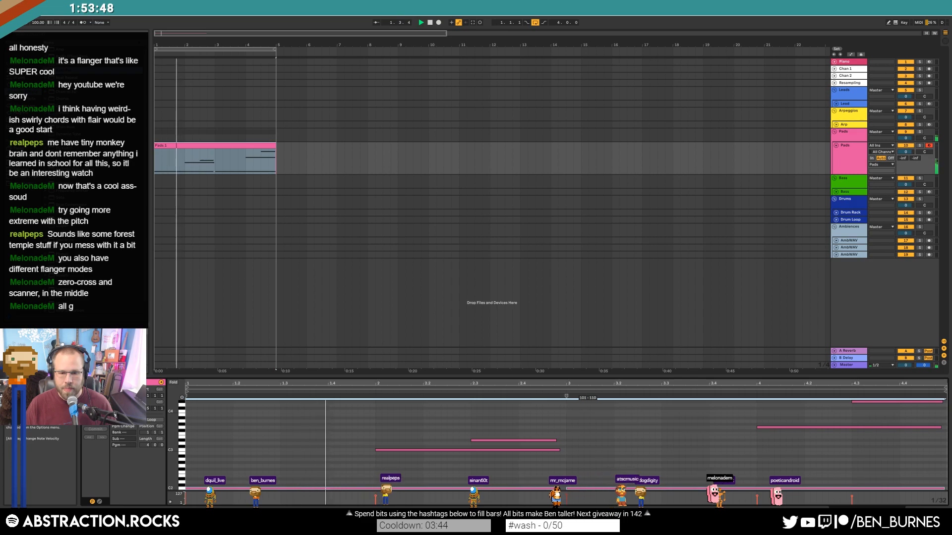
left_click(630, 452)
Set the Pads track's first send to -18.0 dB and check the Delay device on the B Delay return.
key("shift+Tab")
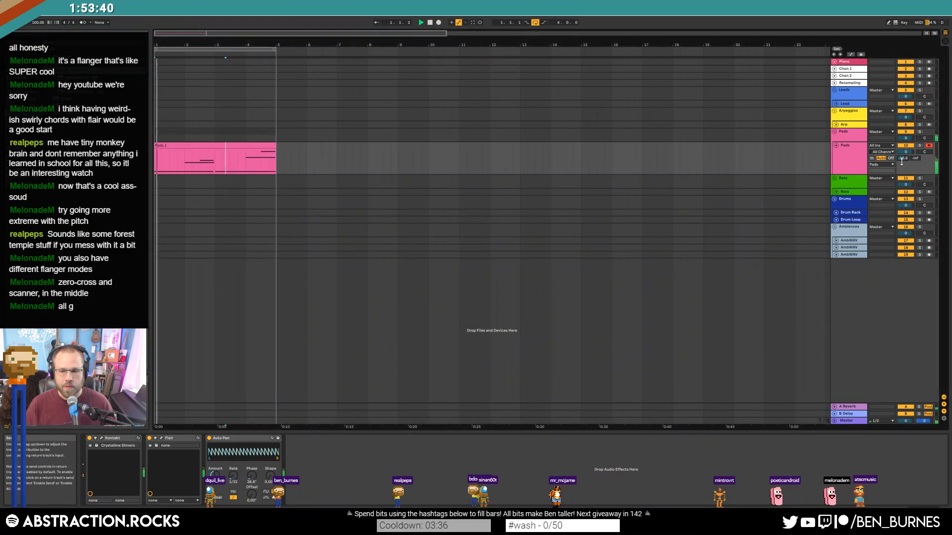
left_click(845, 413)
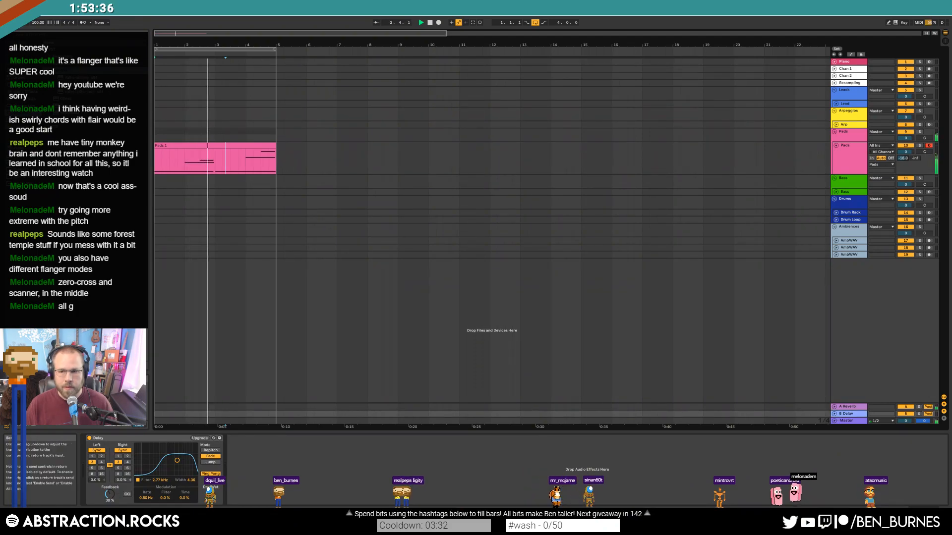
left_click(849, 154)
Stop playback and load Massive X on the Lead track, moving its window clear for editing.
left_click(844, 104)
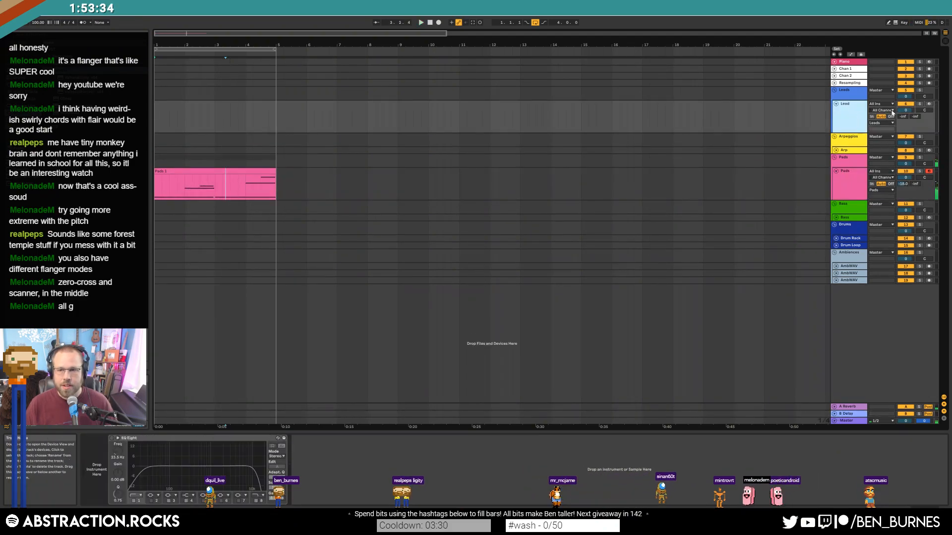
left_click(162, 118)
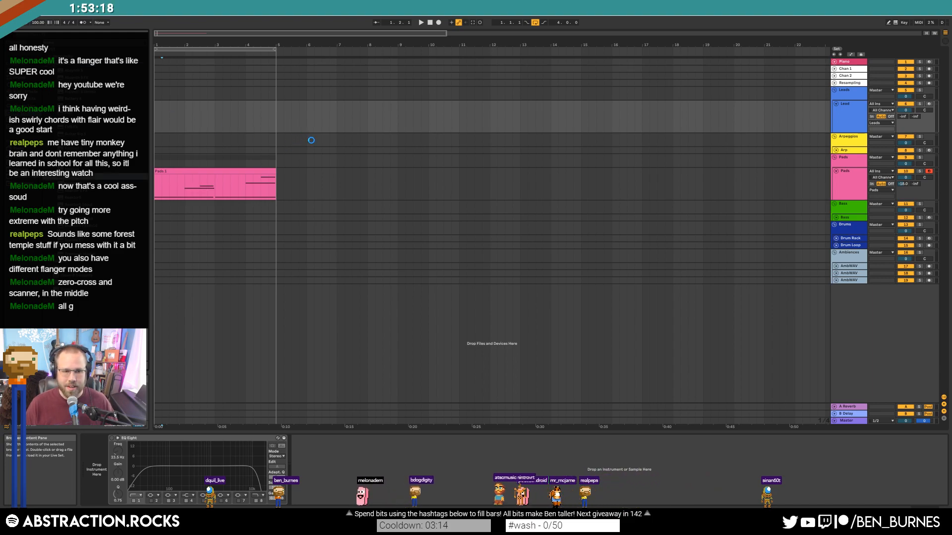
left_click_drag(599, 229, 435, 122)
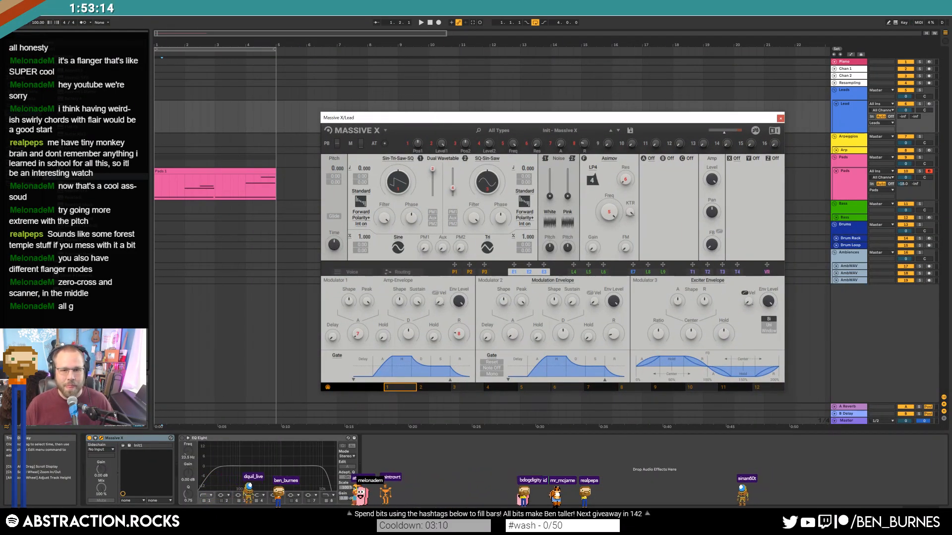
Rebalance the two Massive X oscillators by lowering the first and raising the second, and reduce the amp envelope's sustain.
left_click_drag(432, 169, 432, 183)
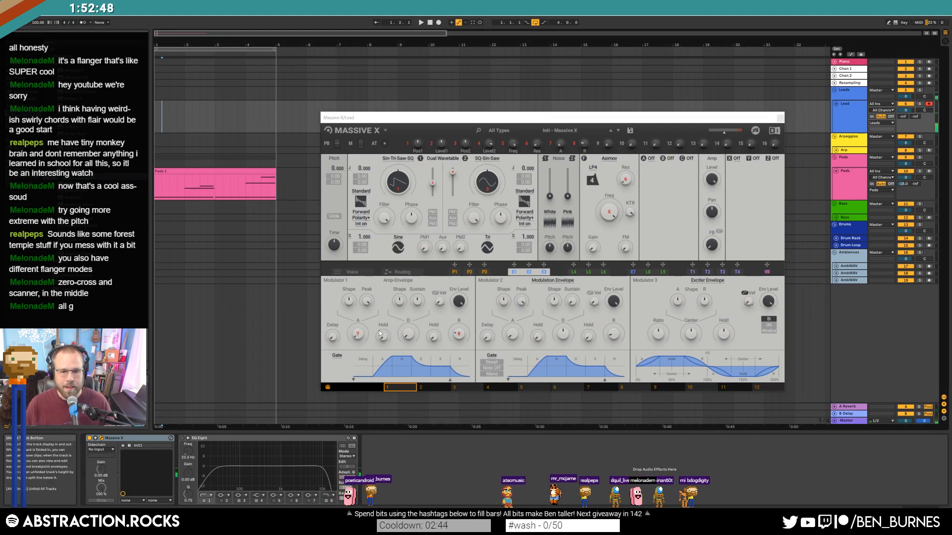
left_click_drag(417, 301, 417, 315)
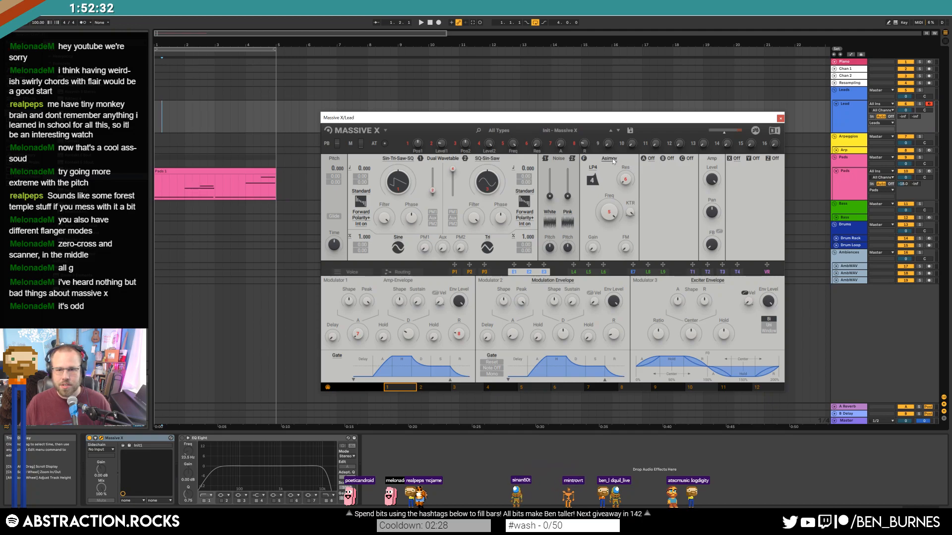
Load Bit Crusher in Massive X's insert slot A and Reverb in effect slot X, and close the plug-in window.
left_click(651, 158)
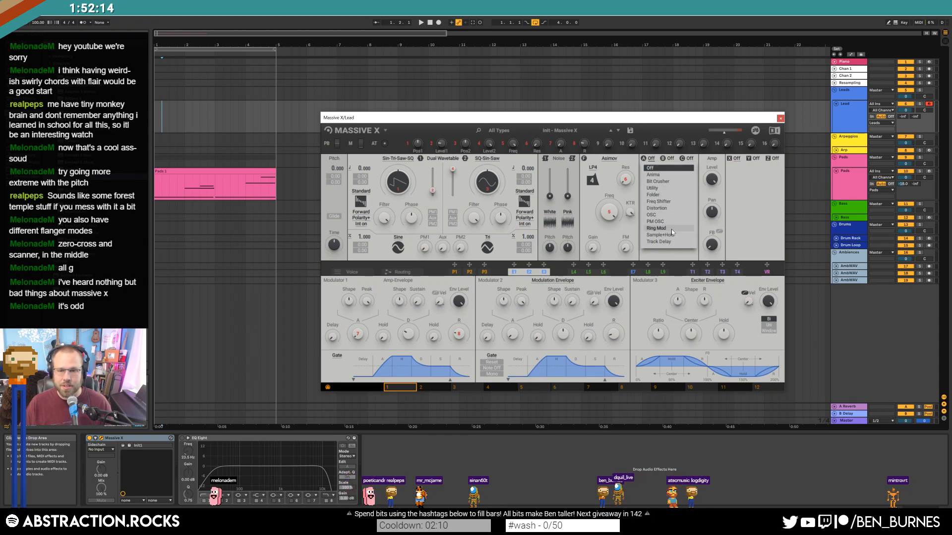
left_click(671, 181)
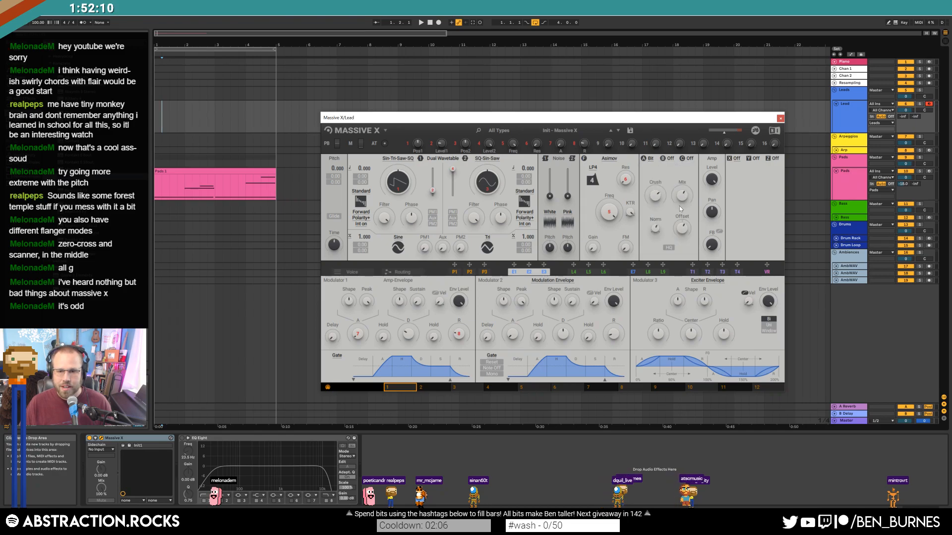
left_click(731, 160)
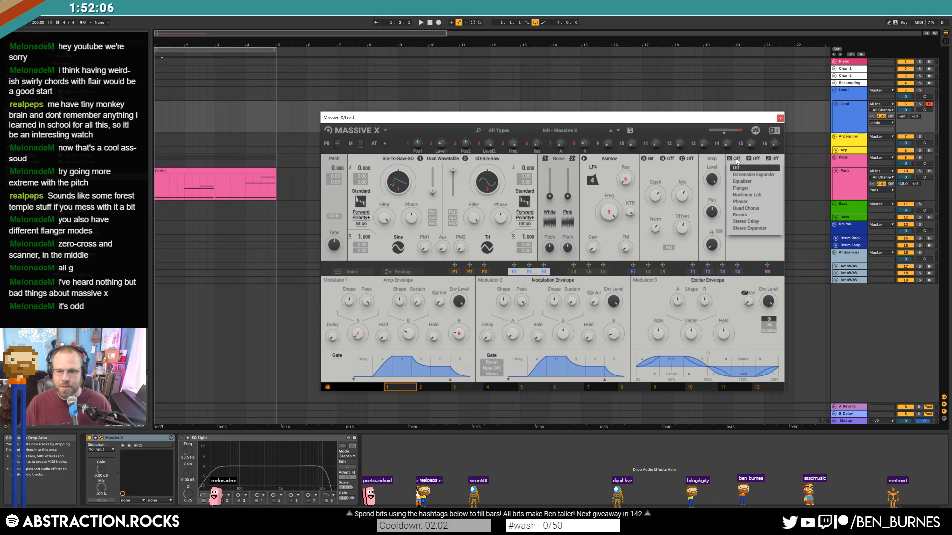
left_click(760, 215)
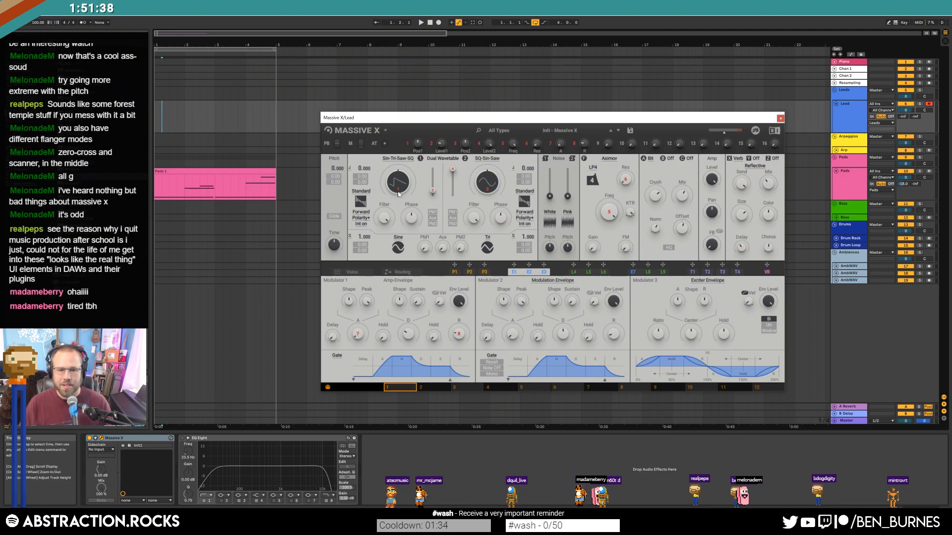
left_click_drag(576, 120, 552, 119)
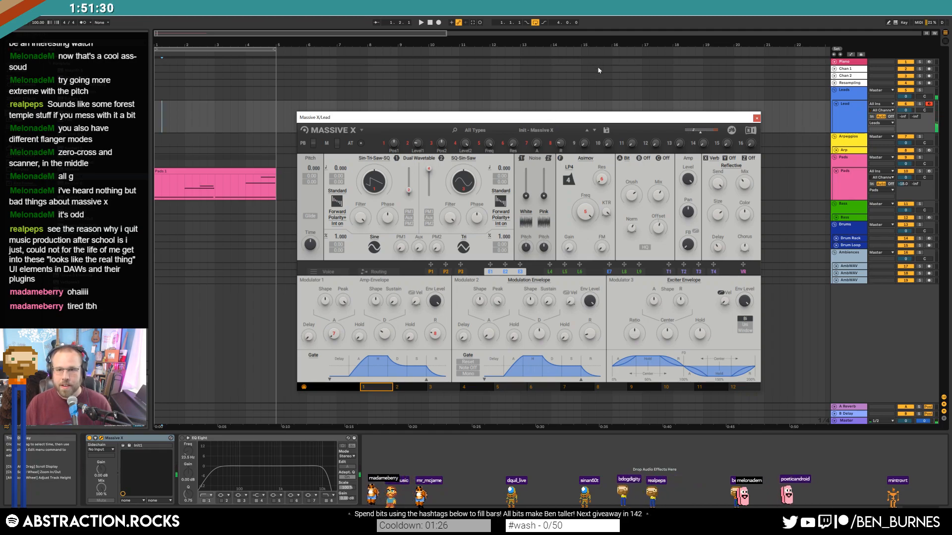
left_click(756, 118)
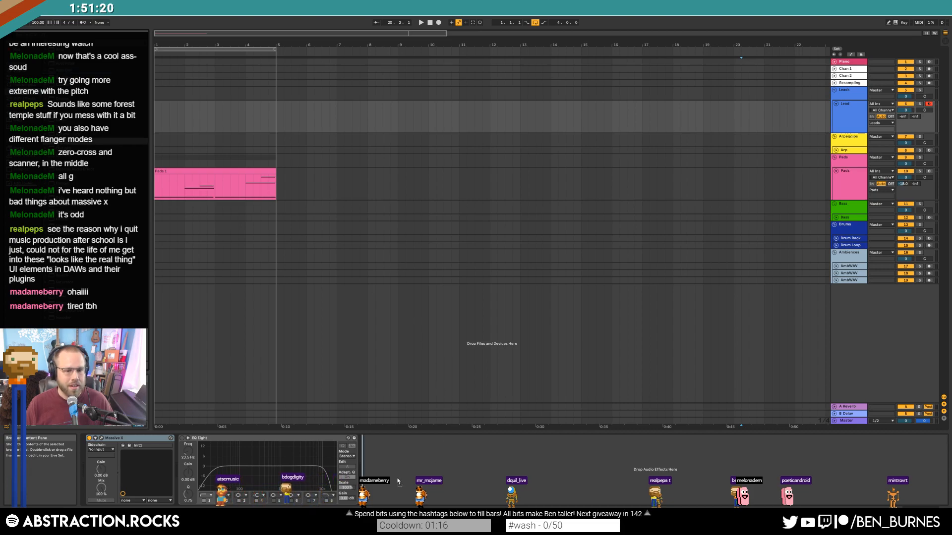
Add Echo after EQ Eight on the Lead track and load its Ethereal Canyon preset.
left_click_drag(352, 469, 402, 456)
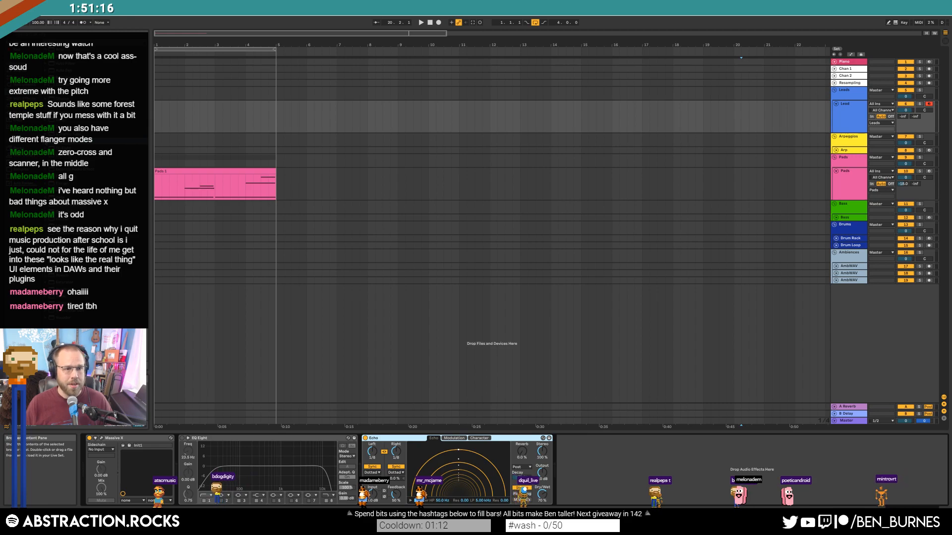
left_click(74, 140)
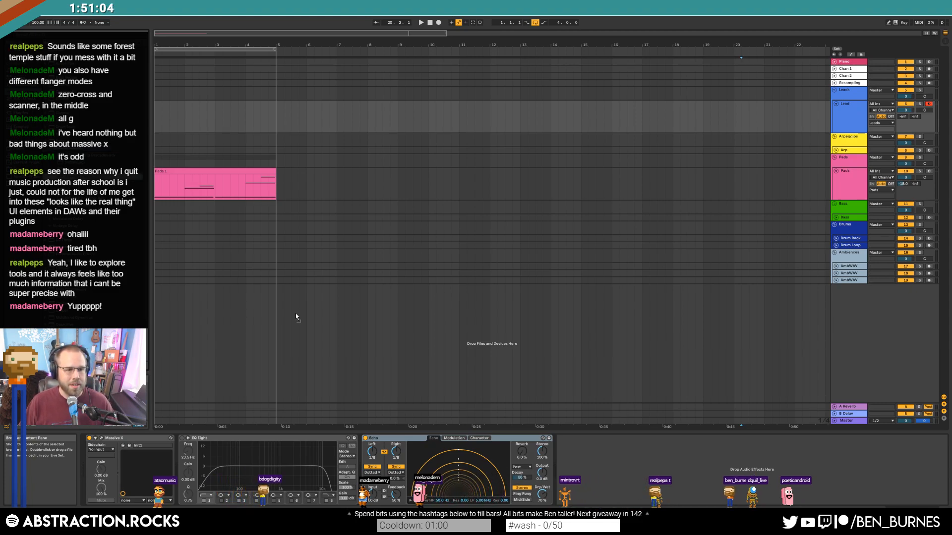
double_click(99, 177)
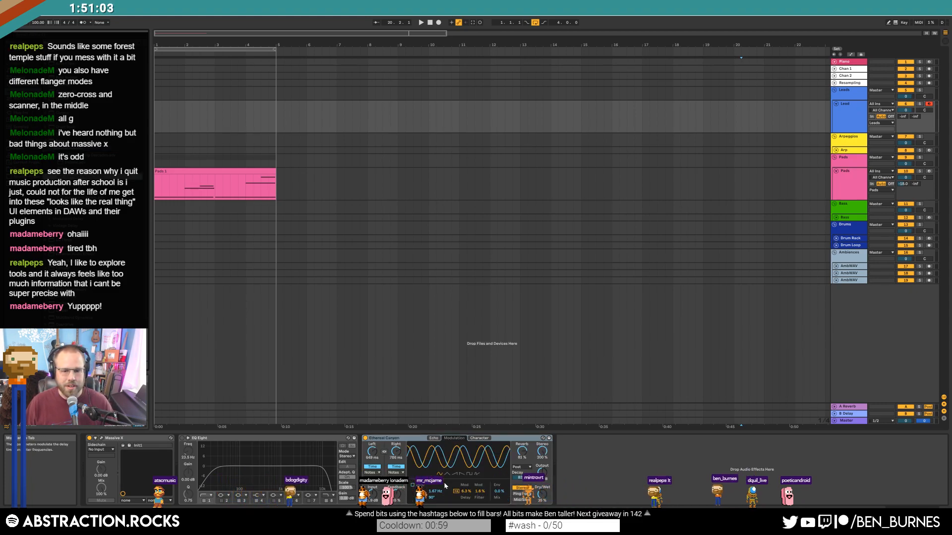
Check Echo's delay, modulation and character settings, set its Reverb to 87%, and lengthen the reverb decay.
left_click(433, 439)
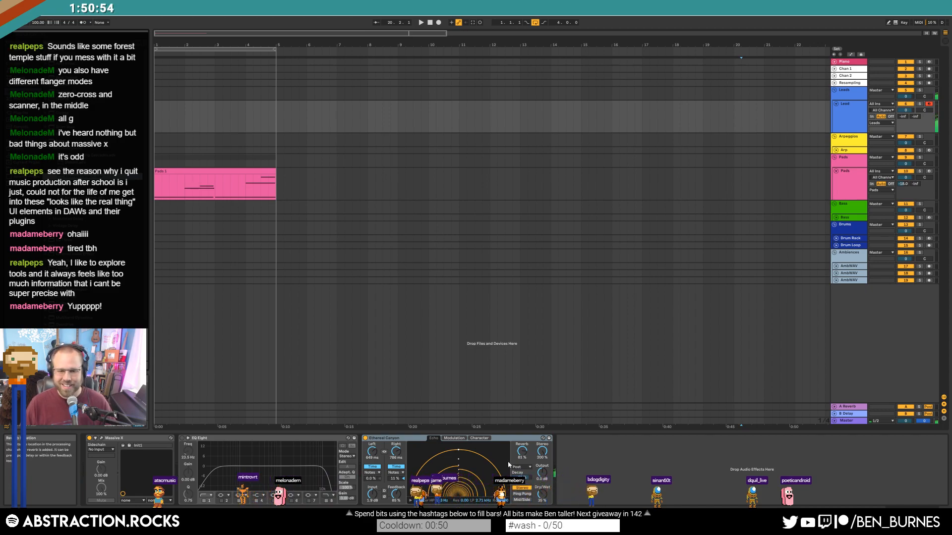
left_click(455, 438)
left_click(482, 439)
left_click(454, 439)
left_click(479, 438)
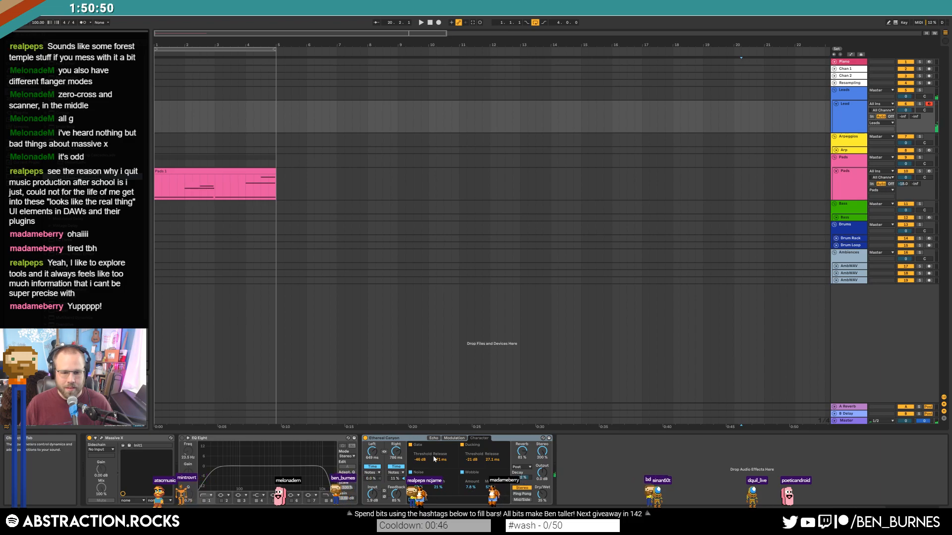
left_click(454, 439)
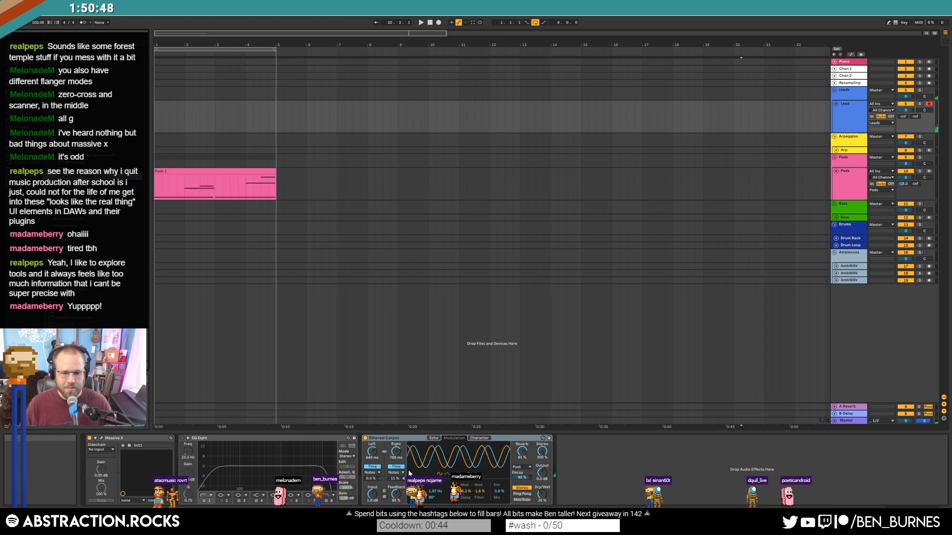
left_click_drag(514, 452, 514, 450)
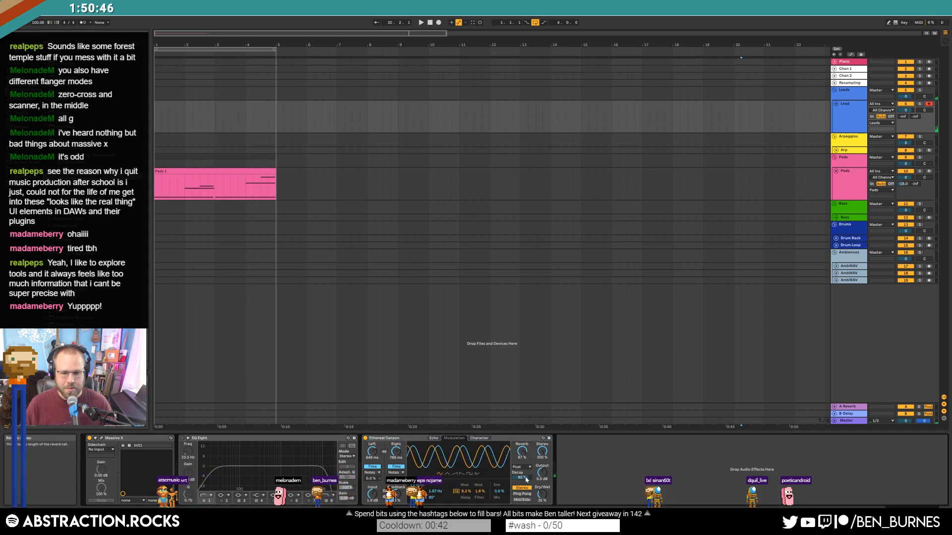
Reopen Massive X, set its polyphony to Mono, and enable Unison with 4 voices.
left_click(101, 438)
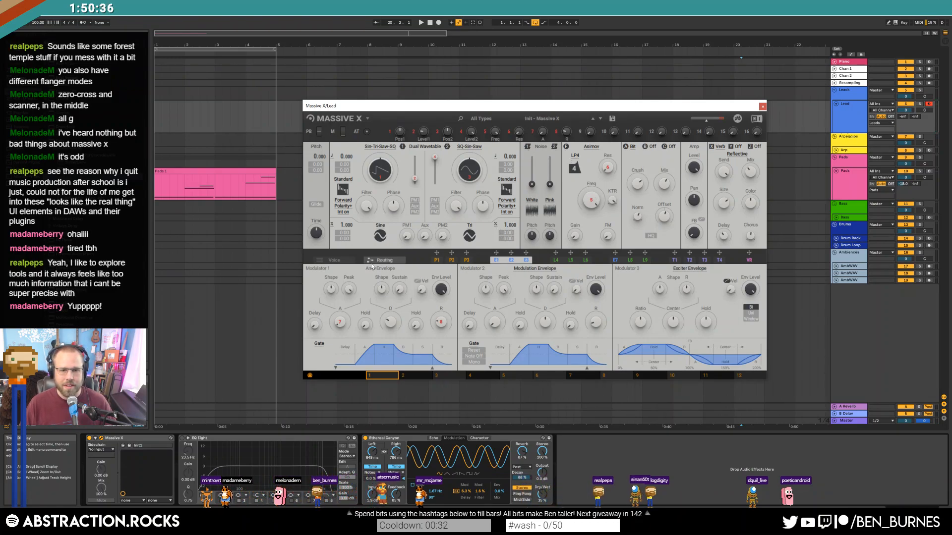
left_click(334, 260)
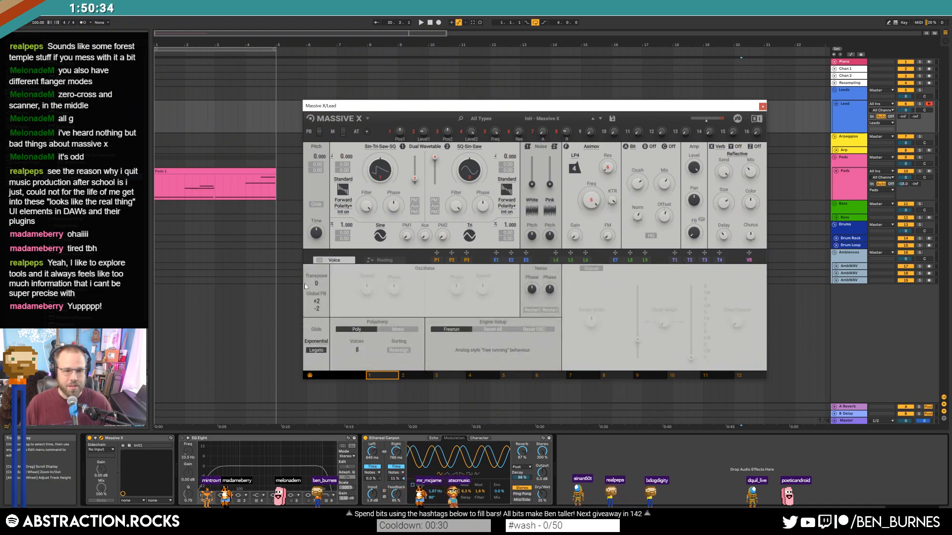
left_click(391, 330)
left_click(592, 269)
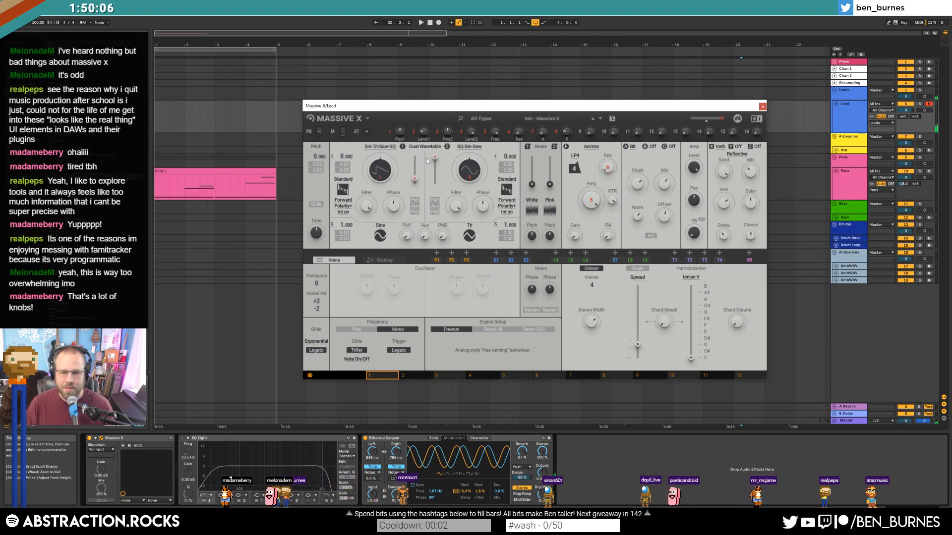
left_click_drag(501, 114, 487, 93)
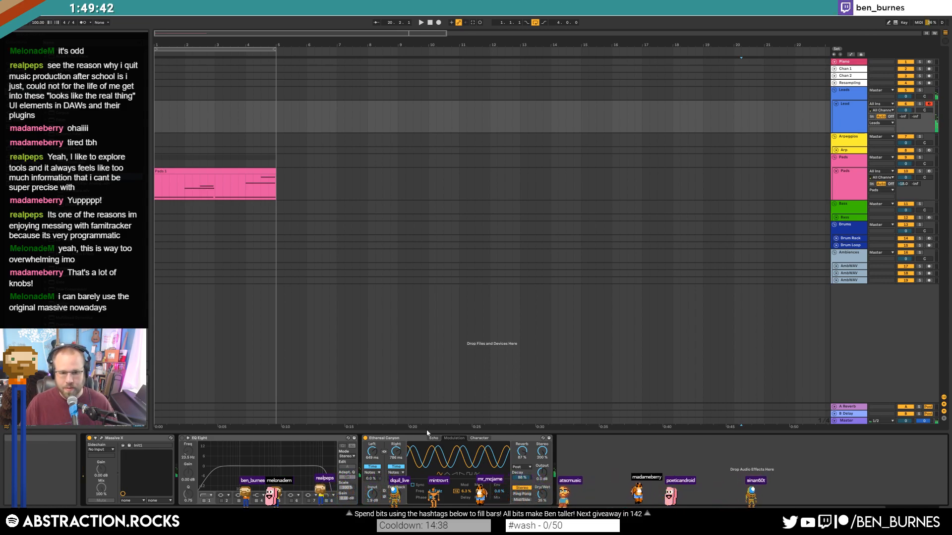
Review Massive X's routing and voice settings, close its window, and play the Pads clip from bar 1.
key("ctrl+alt+p")
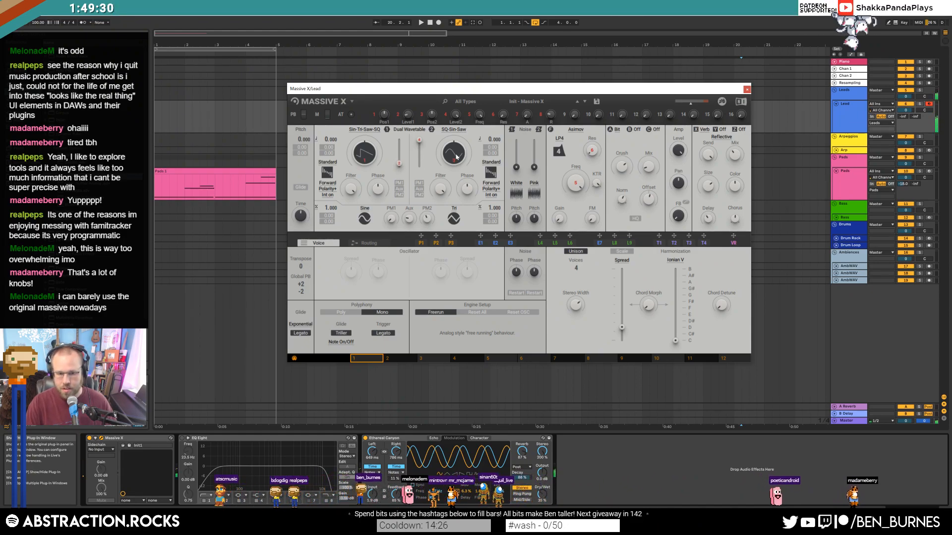
left_click(360, 245)
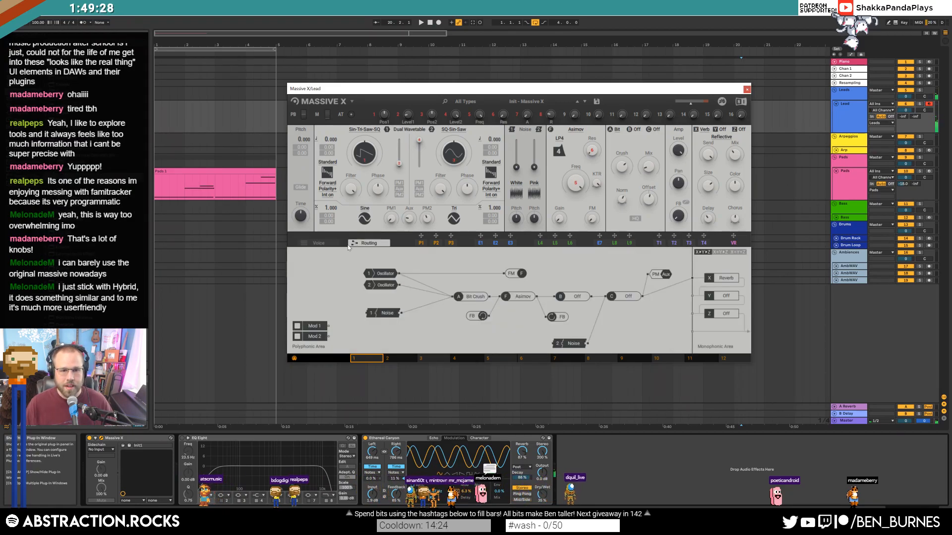
left_click(325, 244)
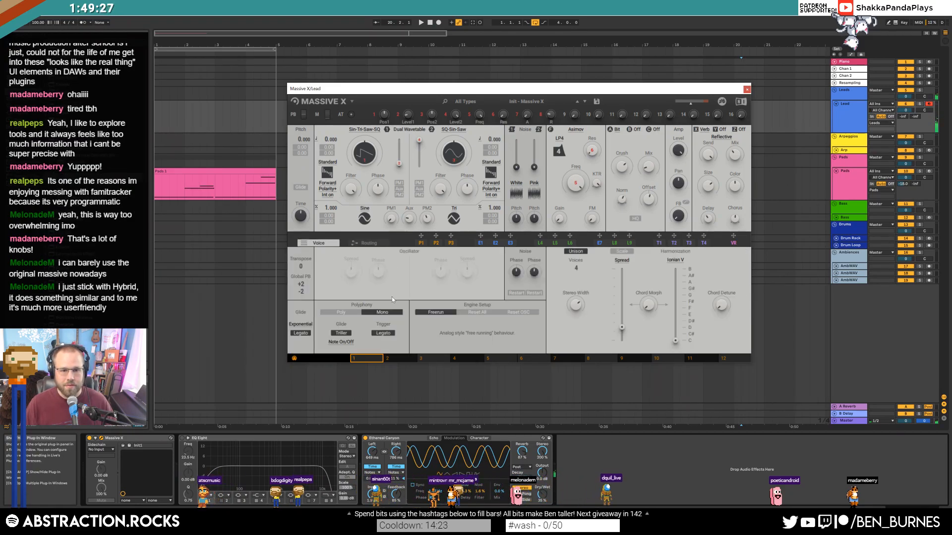
left_click(747, 90)
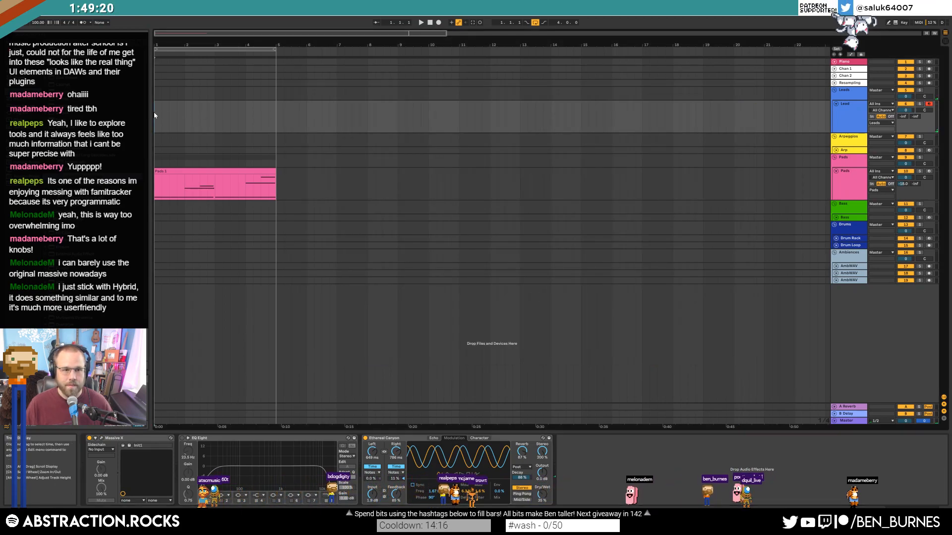
key("space")
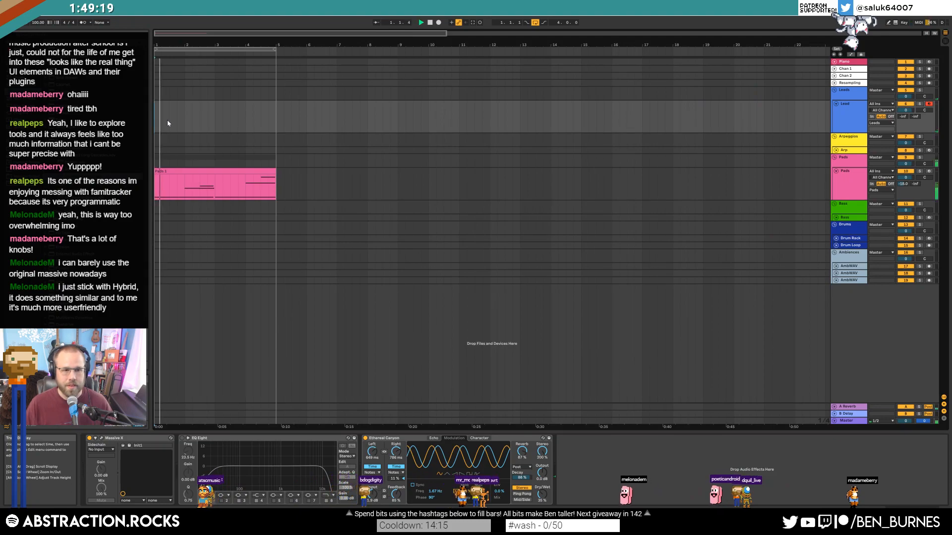
Record a four-bar melody on the Lead track over the pad and lower Echo's Dry/Wet.
left_click(439, 23)
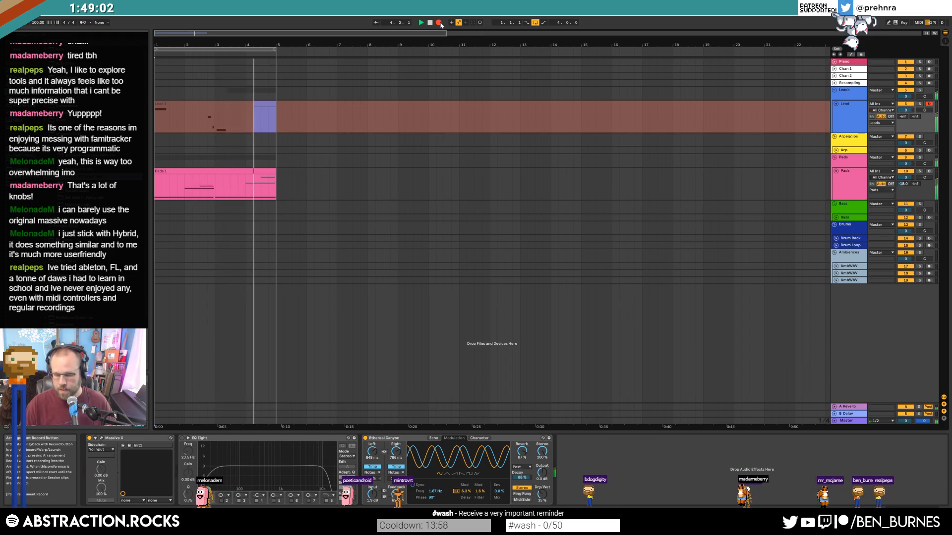
key("space")
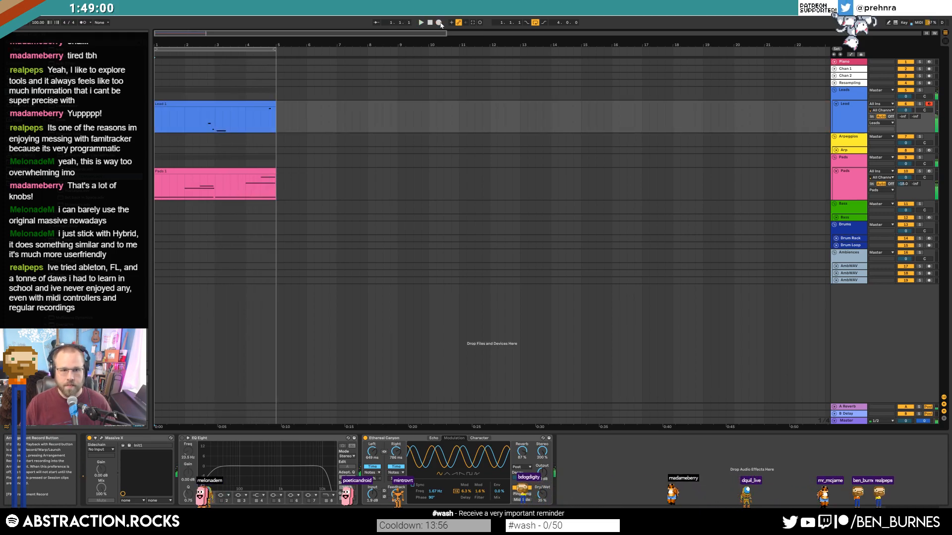
left_click(201, 101)
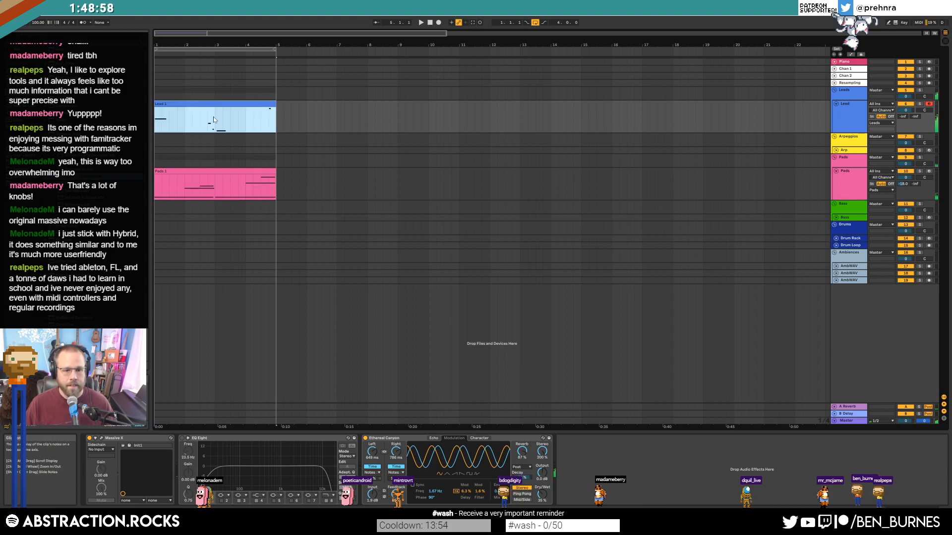
left_click(433, 438)
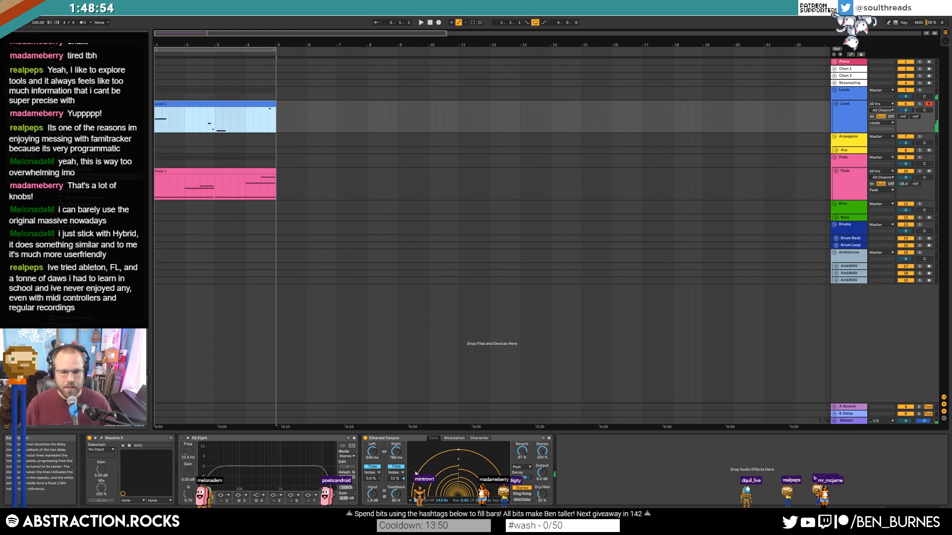
left_click_drag(542, 494, 542, 496)
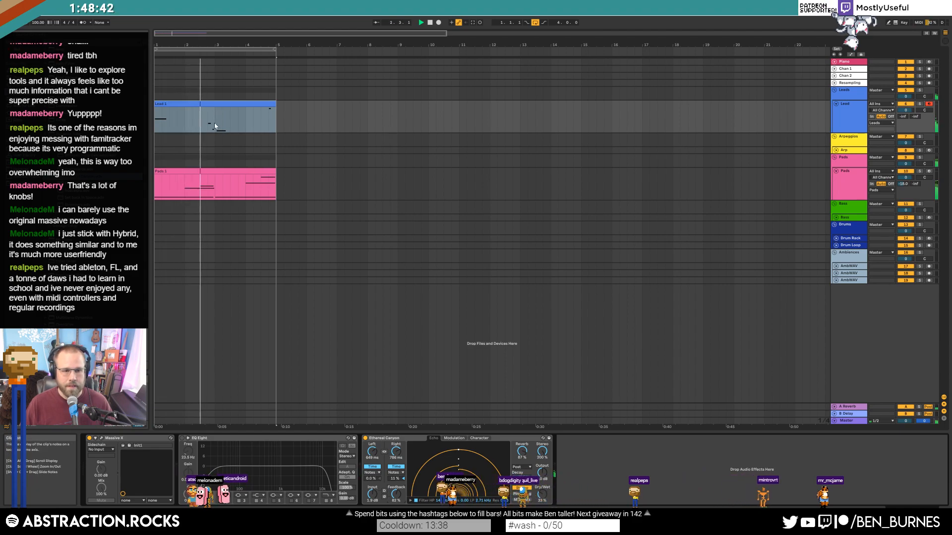
Review the Crystalline Shivers settings in Kontakt on the Pads track, auditioning the pad soloed and in the mix.
left_click(203, 172)
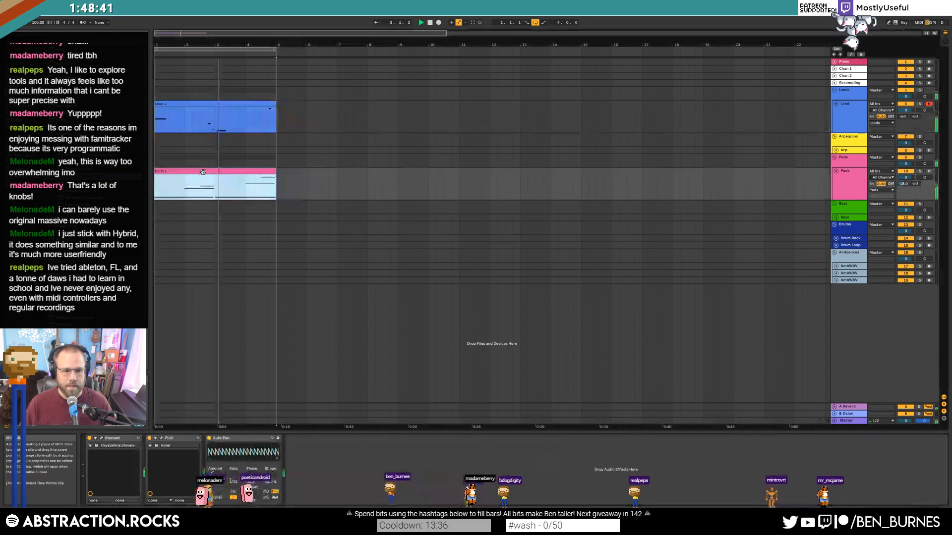
left_click(101, 438)
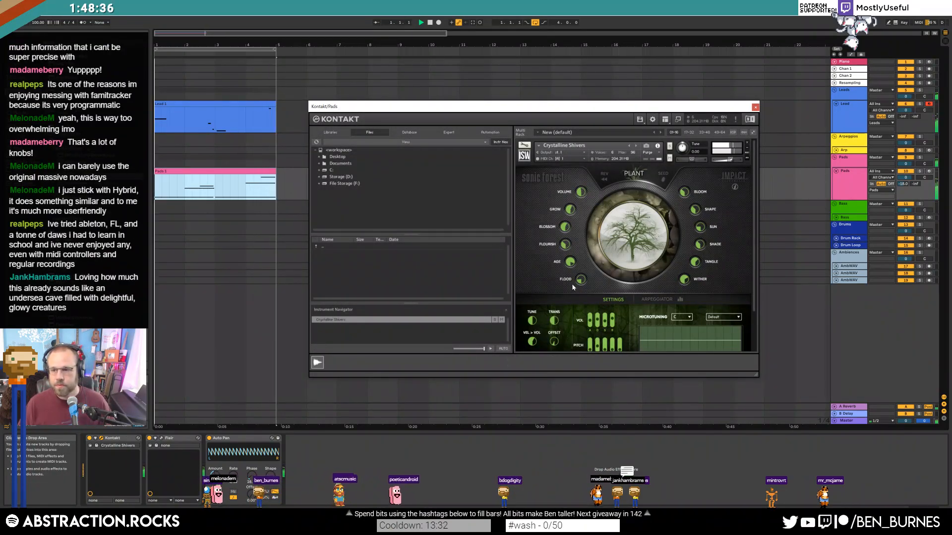
left_click_drag(538, 111, 563, 138)
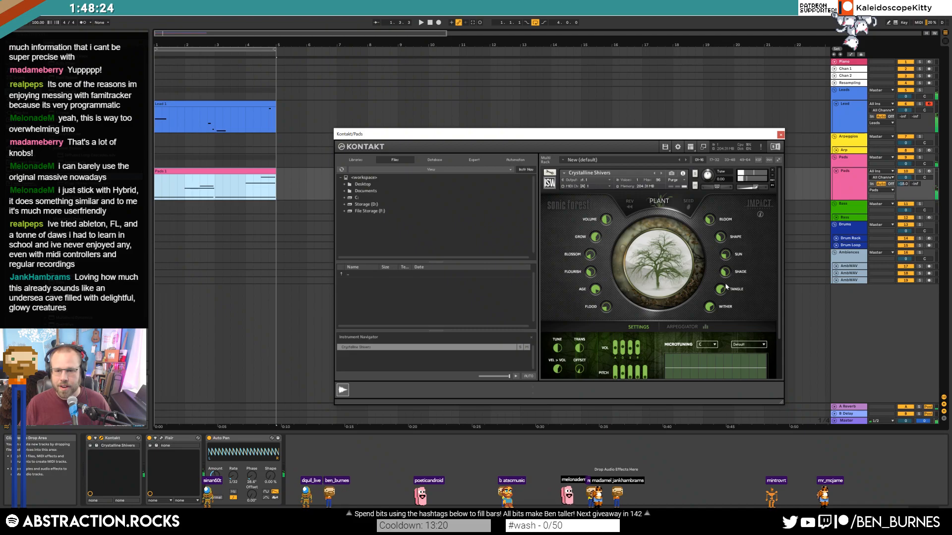
left_click(920, 172)
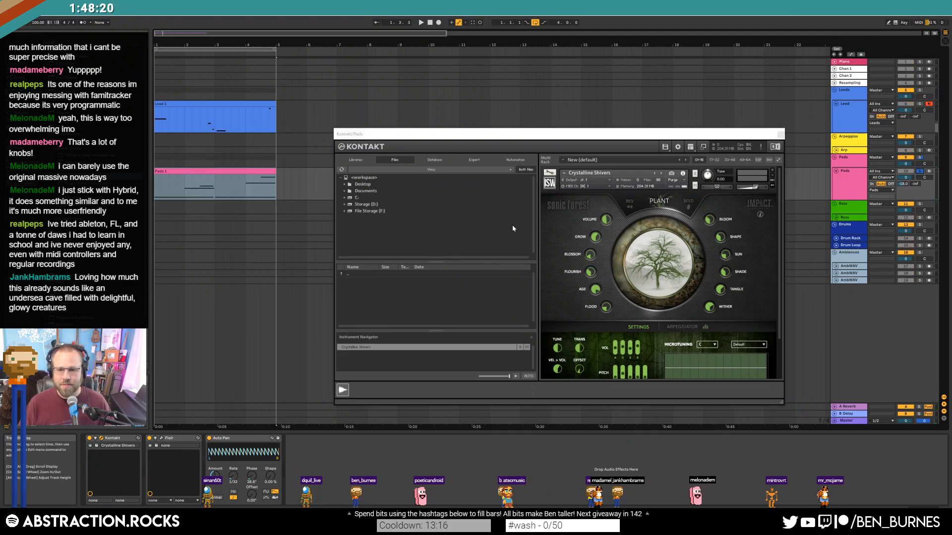
left_click_drag(526, 145, 493, 119)
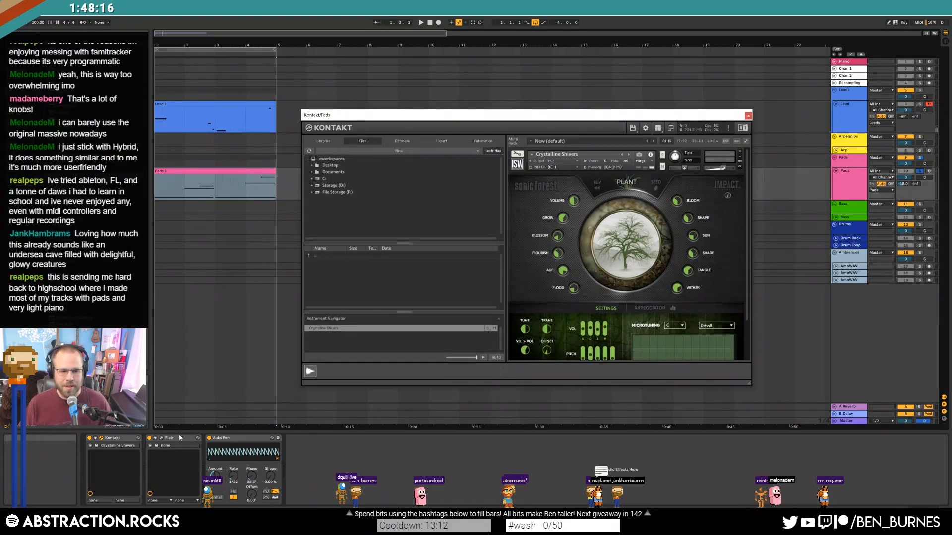
key("space")
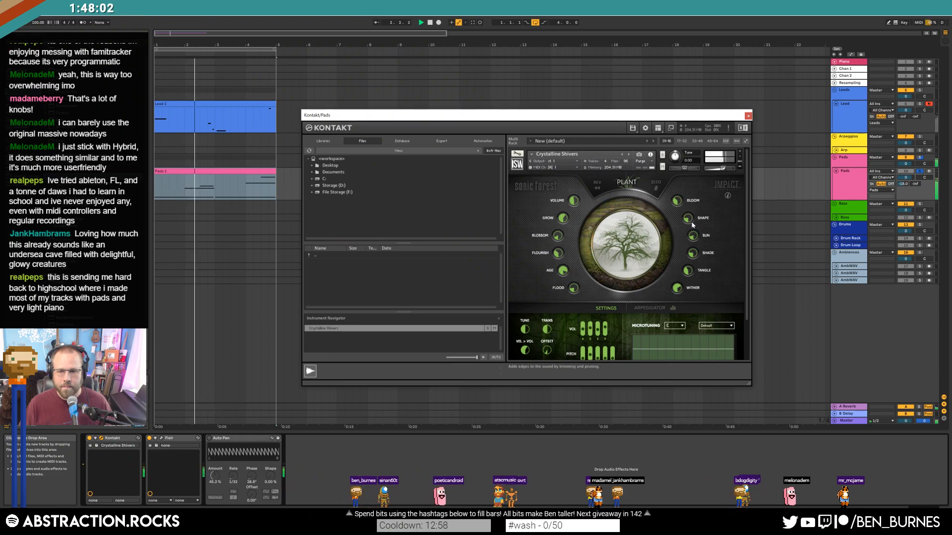
left_click(919, 171)
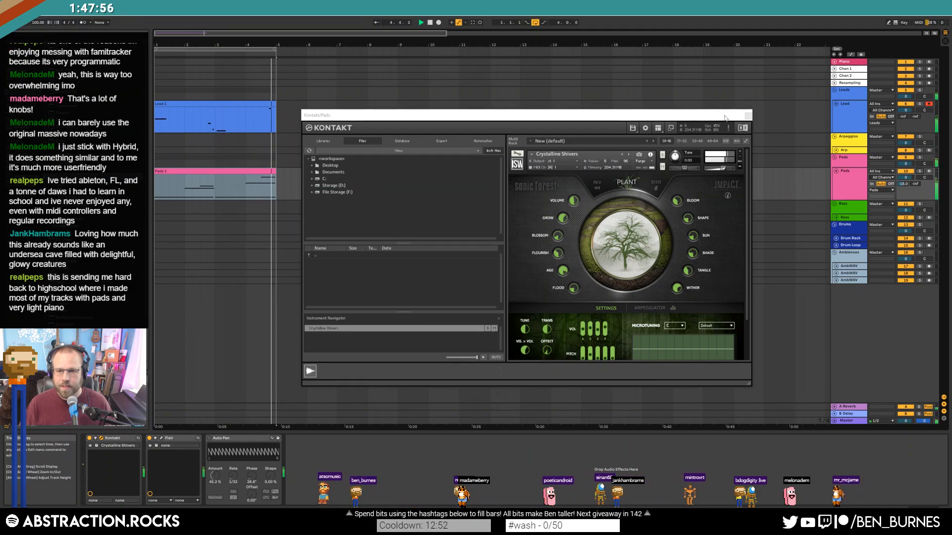
left_click(748, 117)
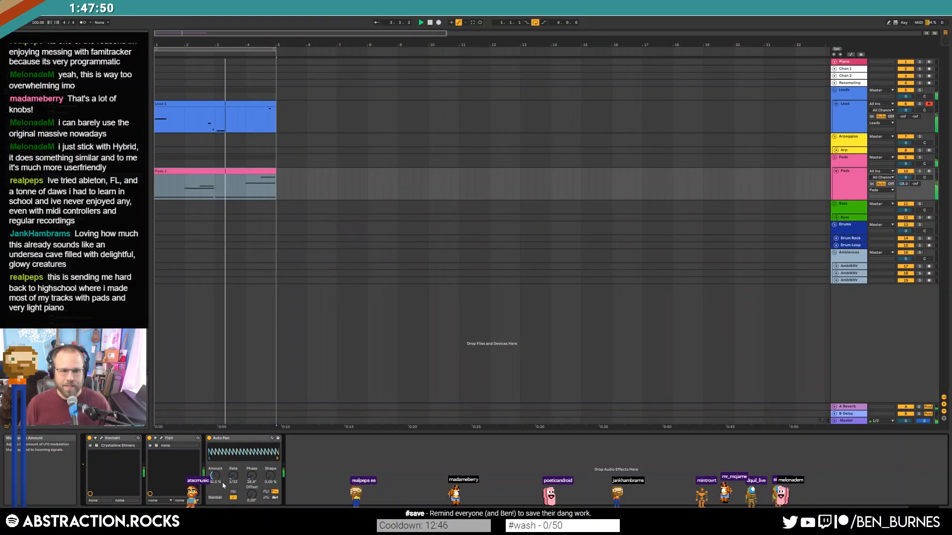
Move the last note of the Lead clip slightly earlier, return to the device chain, and stop playback.
double_click(207, 103)
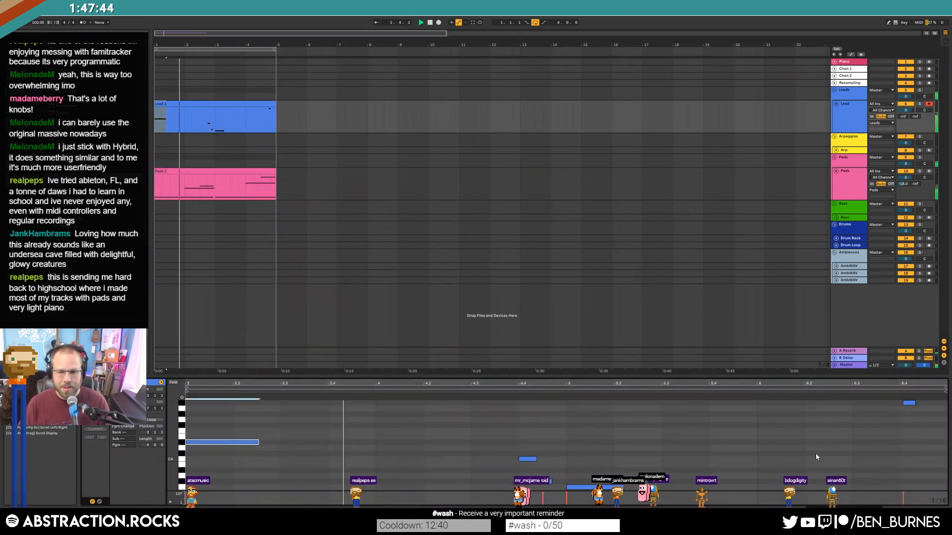
left_click_drag(908, 403, 905, 403)
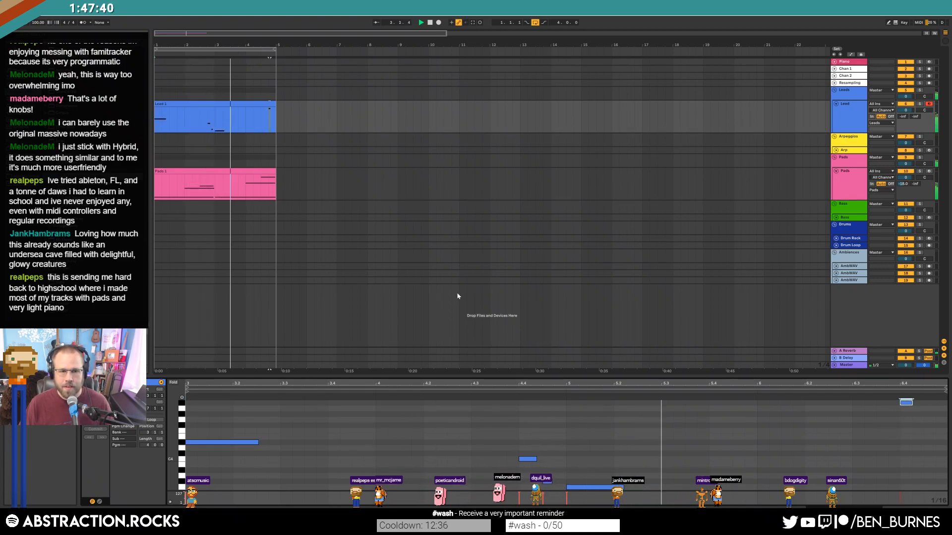
key("shift+Tab")
key("space")
Expand the Bass track and add Kontakt before its EQ Eight.
left_click(836, 218)
left_click(851, 219)
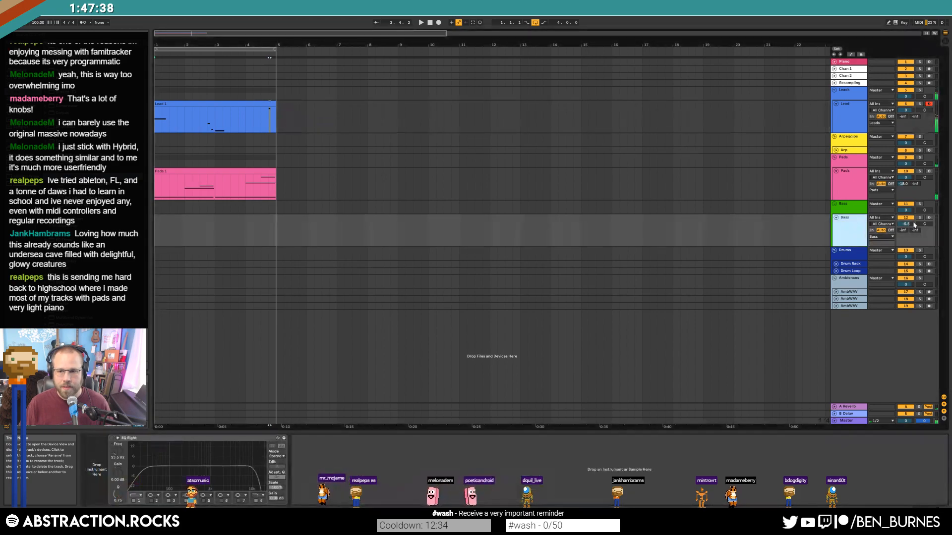
left_click(22, 85)
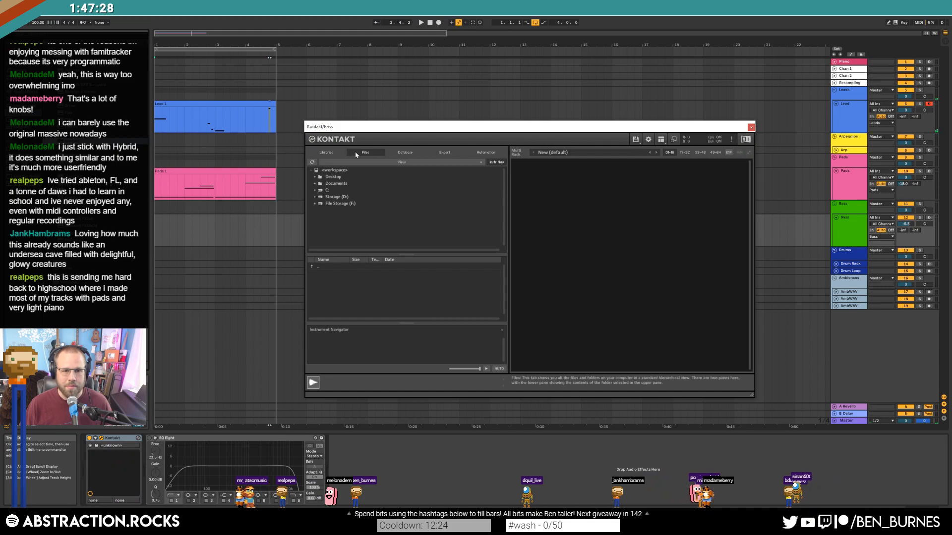
Load Basses Essential from Kontakt's Symphony Essentials String Ensemble library and arm the Bass track for recording.
left_click(366, 153)
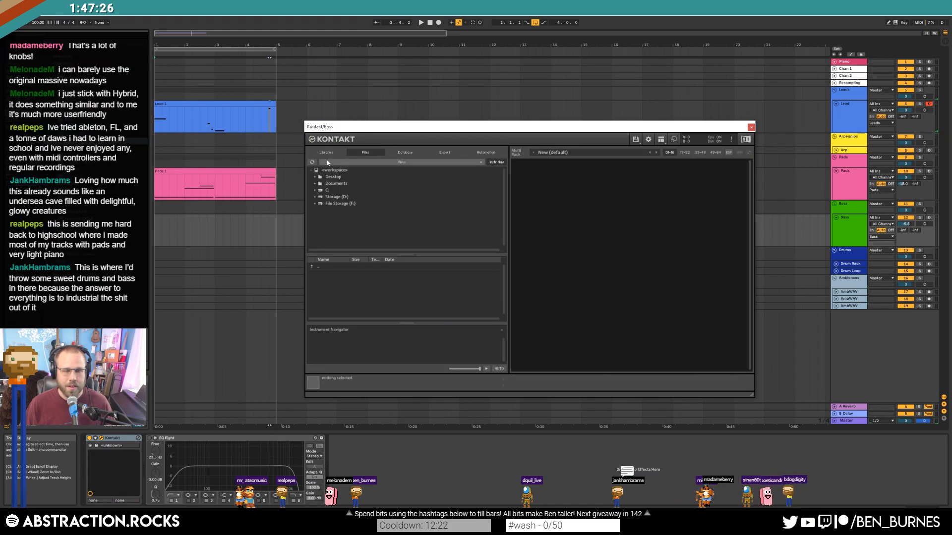
left_click(330, 153)
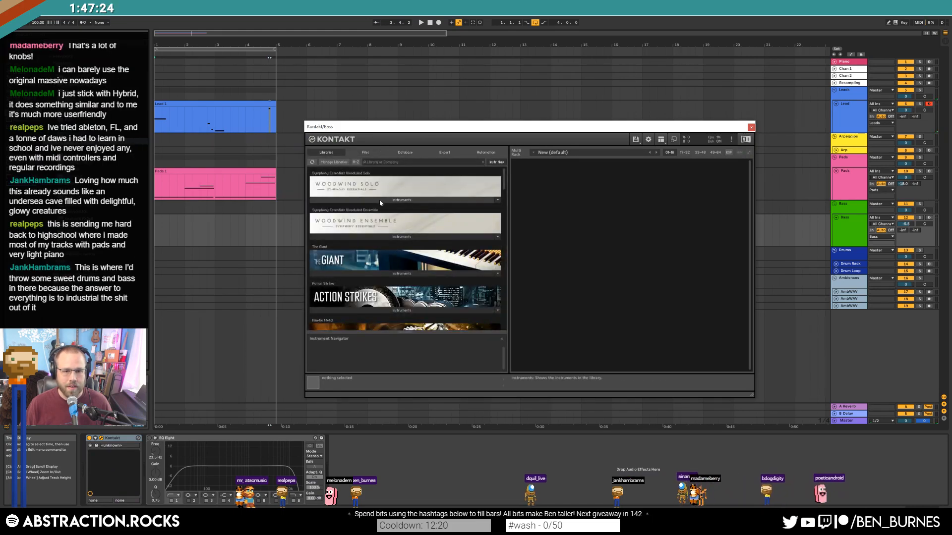
scroll(426, 257, "down", 3)
scroll(426, 257, "down", 8)
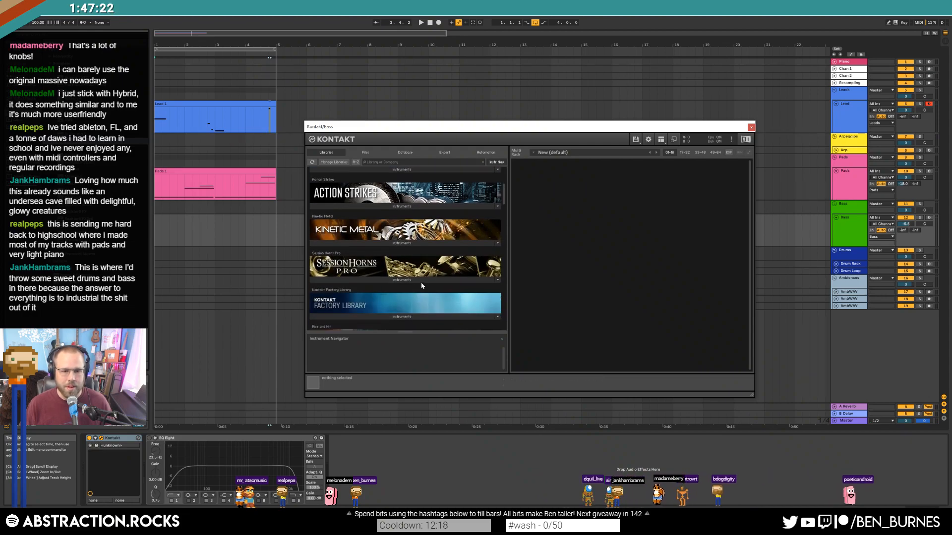
scroll(409, 321, "down", 3)
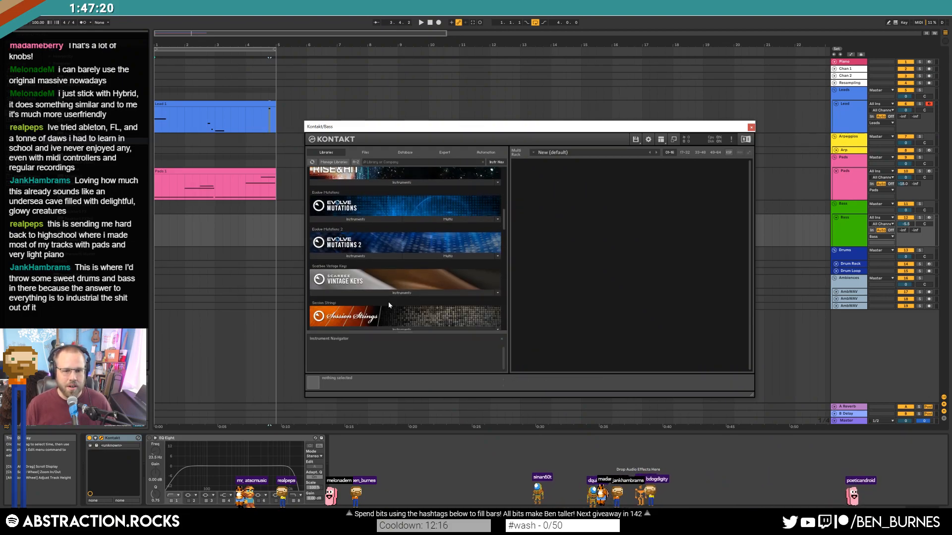
left_click_drag(503, 221, 511, 310)
left_click(402, 252)
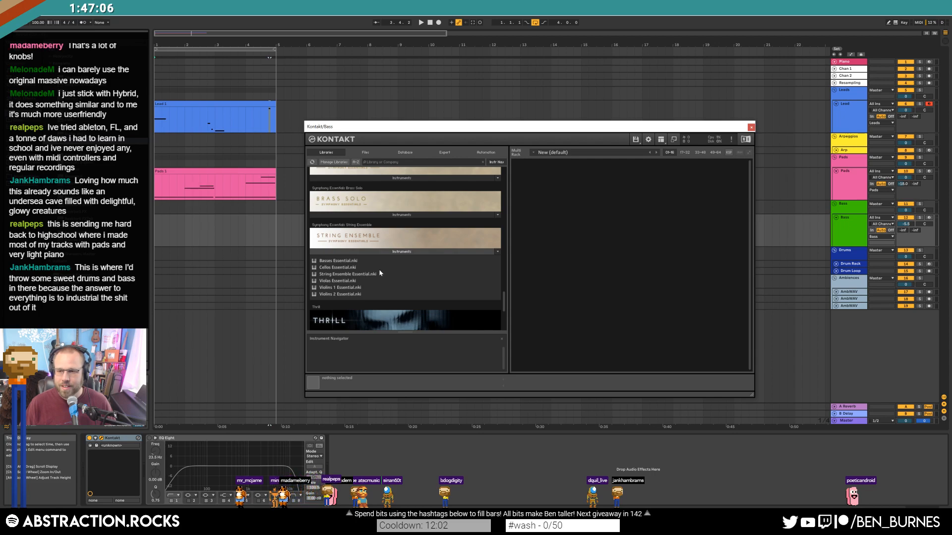
double_click(352, 261)
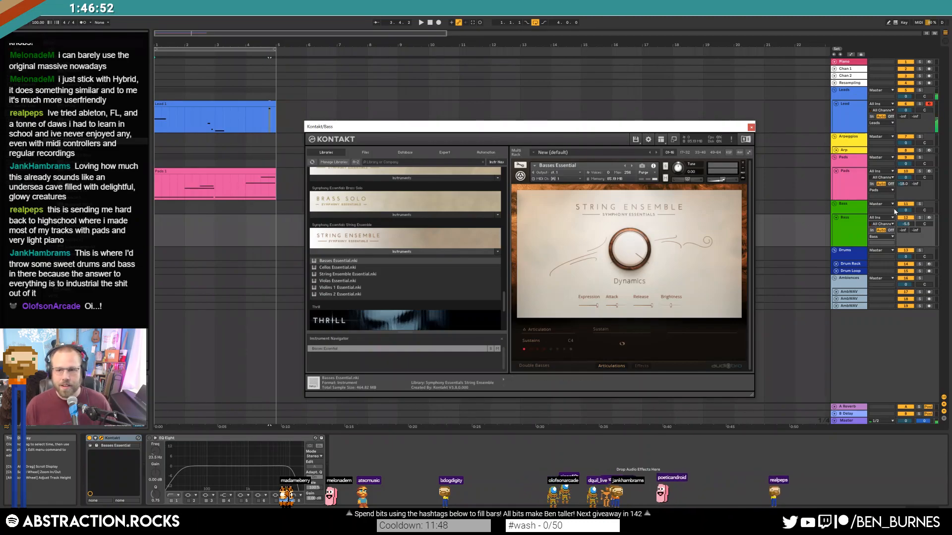
left_click(928, 217)
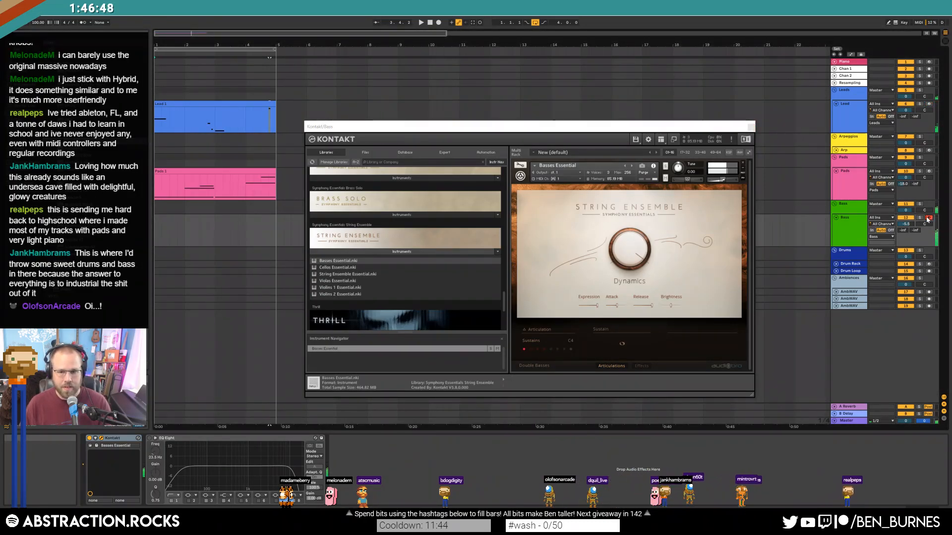
Adjust the Basses Essential dynamics and expression, set Attack to 31%, lower Release and Brightness, and close Kontakt.
left_click(632, 249)
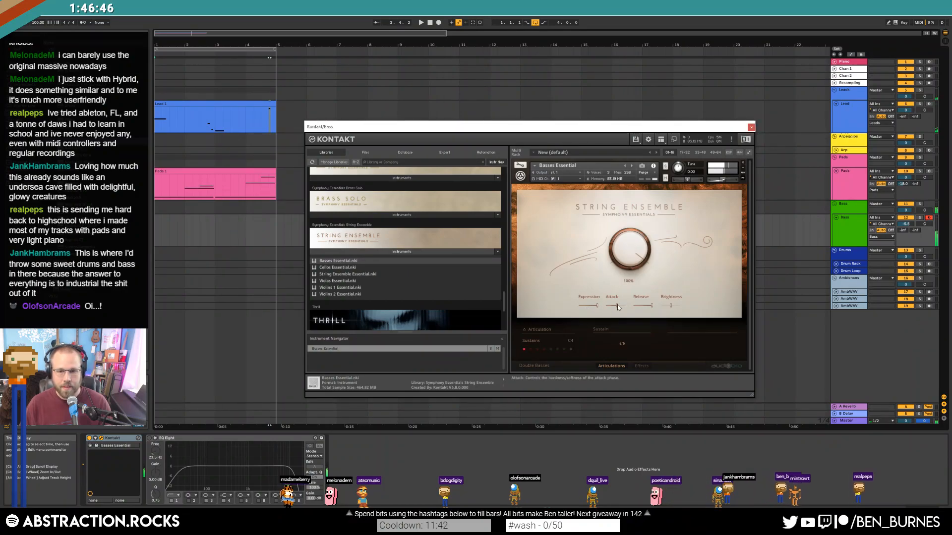
mouse_move(620, 303)
left_mouse_down()
mouse_move(636, 305)
mouse_move(606, 304)
left_mouse_up()
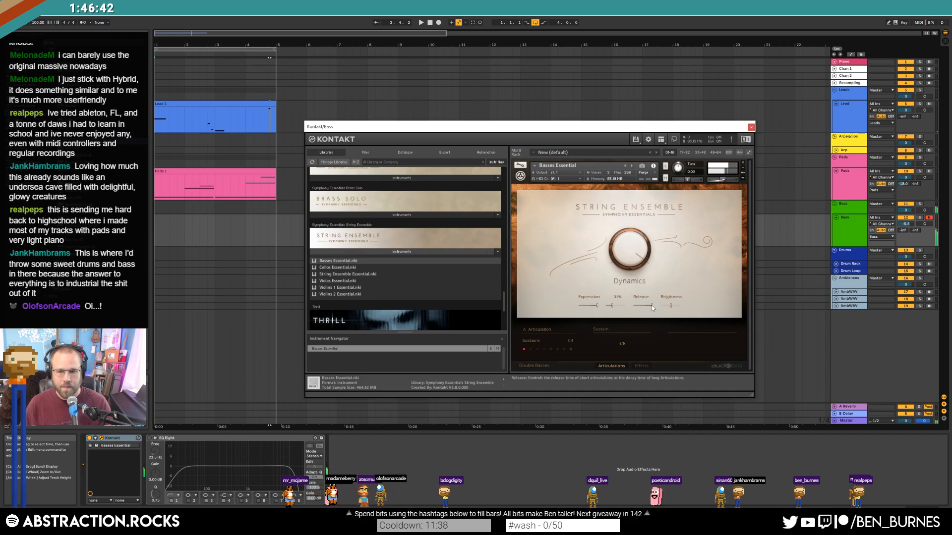
left_click_drag(668, 305, 584, 309)
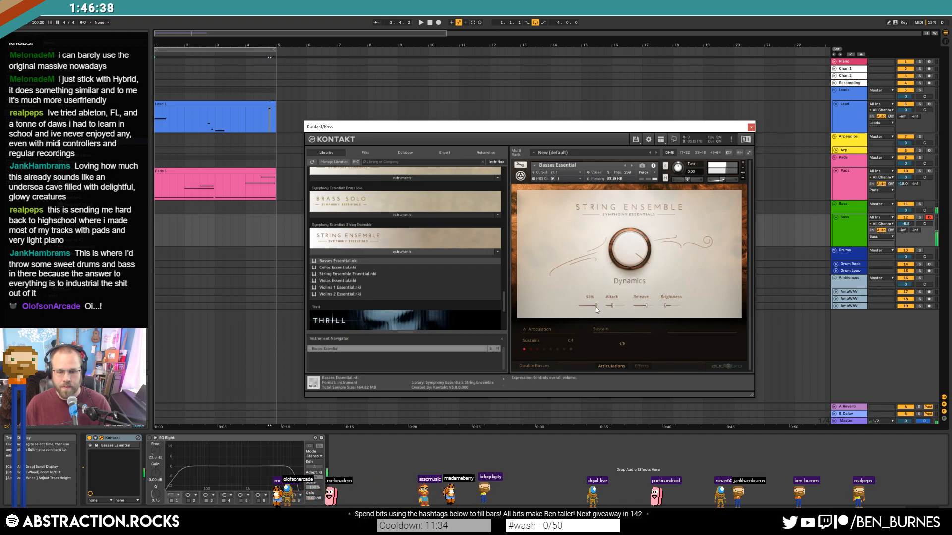
left_click(751, 127)
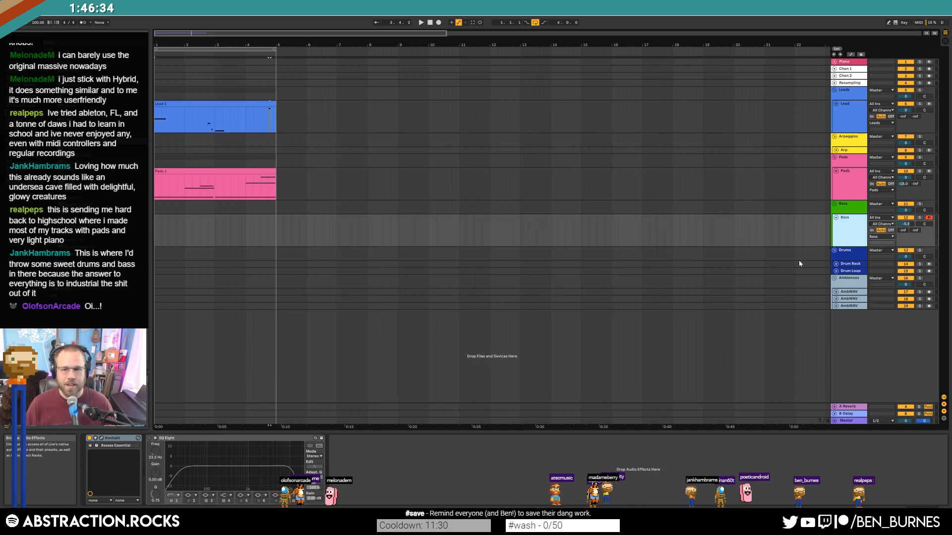
Place EQ Eight before Multiband Dynamics on the Bass track and cut the low mids around 202 Hz.
left_click_drag(915, 230, 915, 227)
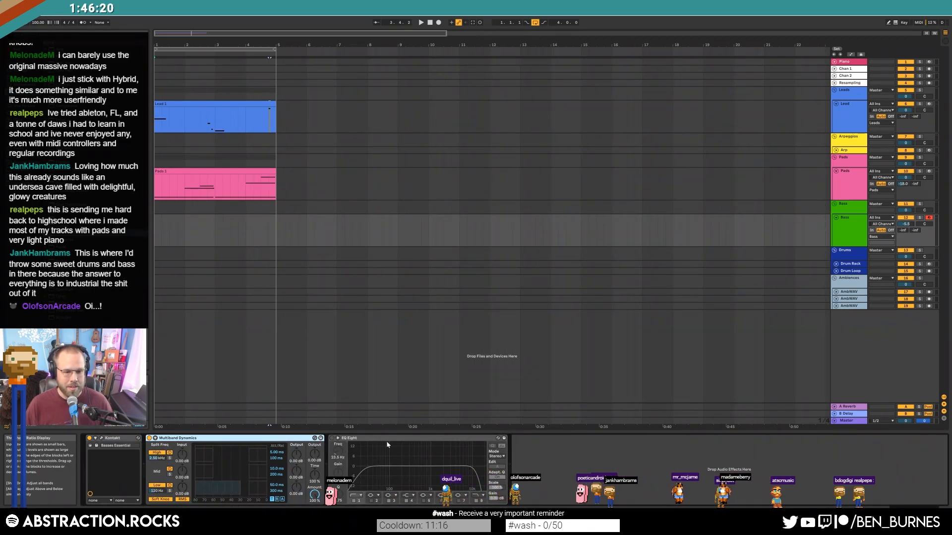
left_click_drag(357, 438, 150, 443)
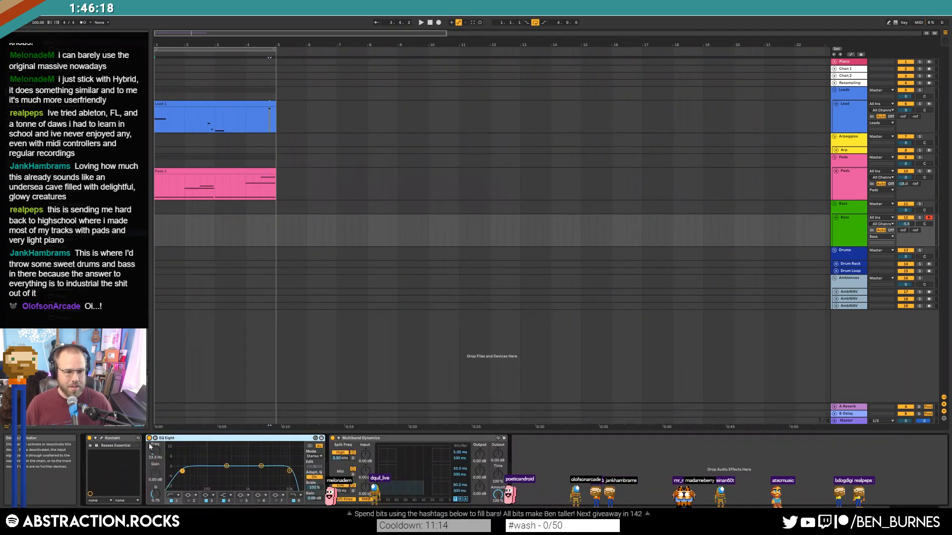
left_click_drag(183, 471, 220, 480)
Replace Multiband Dynamics with a Compressor after EQ Eight on the Bass track.
left_click(355, 439)
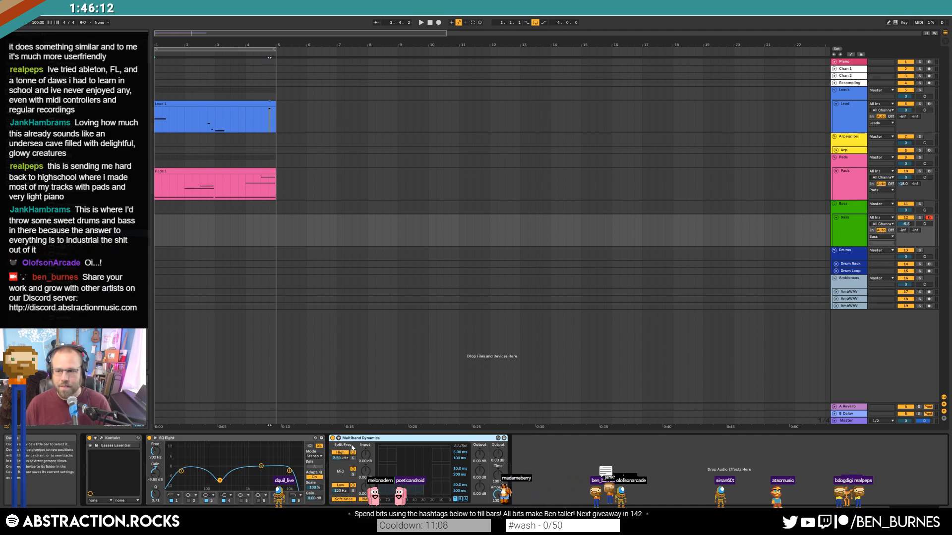
key("Delete")
left_click_drag(65, 232, 363, 468)
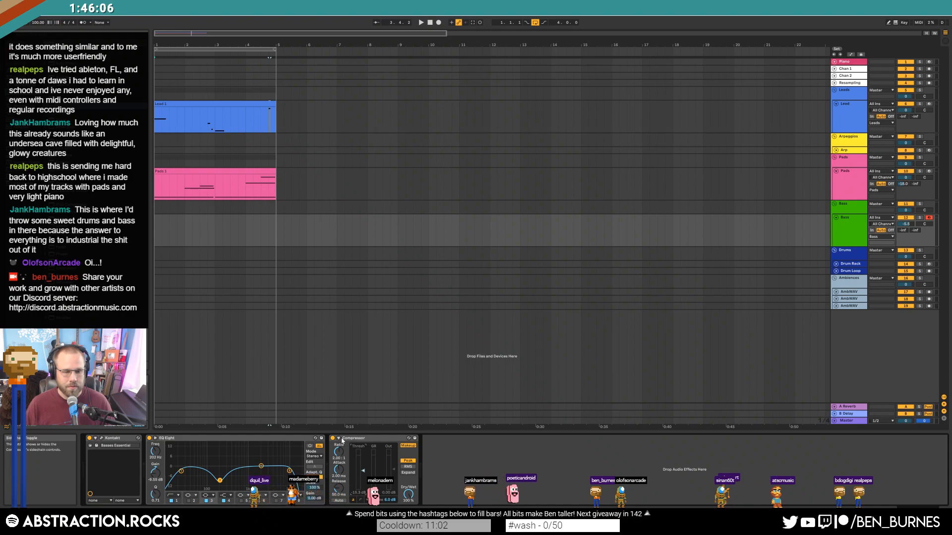
Record a four-bar bass line on the Bass track from bar 1 and open its clip in the note editor.
left_click(155, 231)
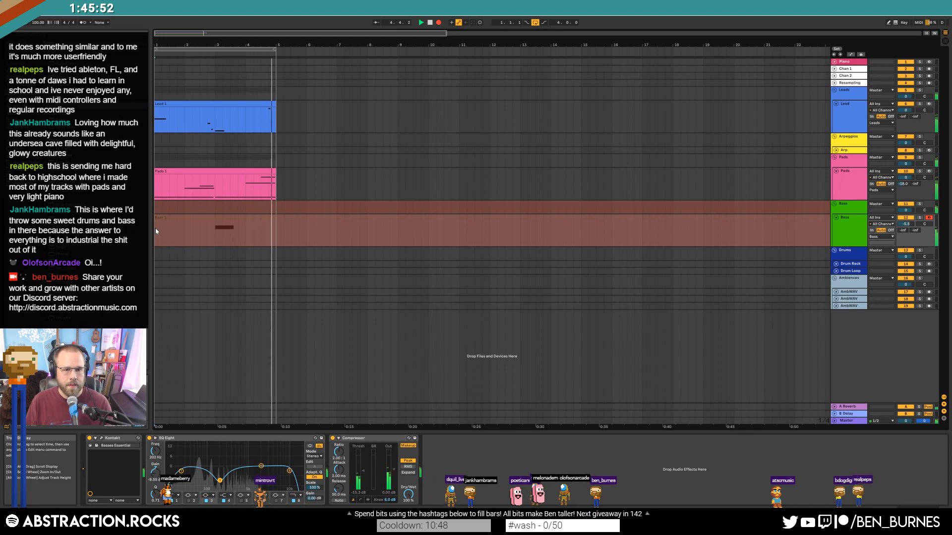
key("F9")
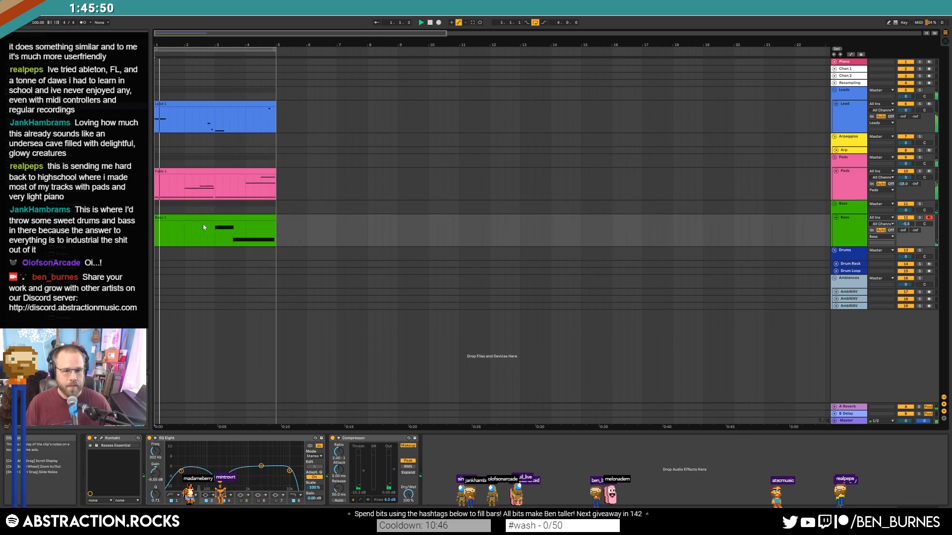
double_click(223, 219)
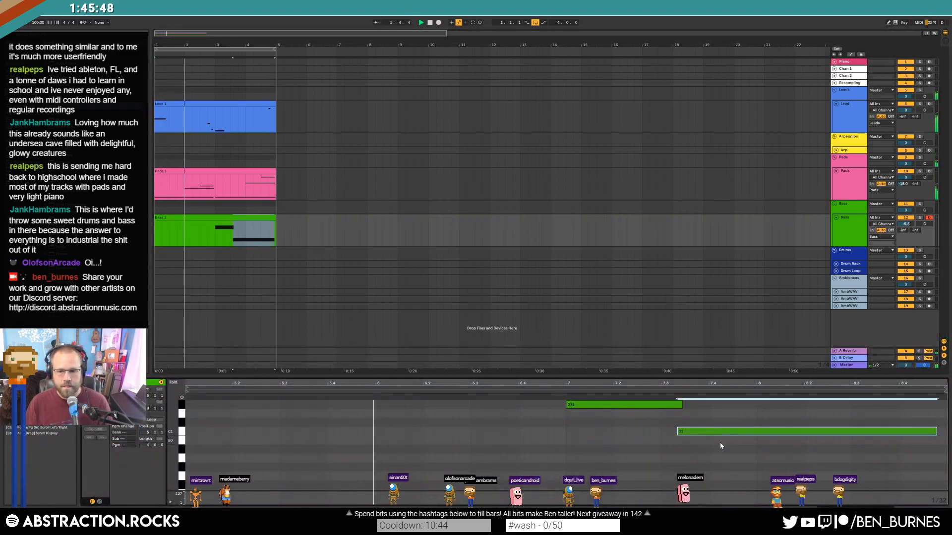
Move the last bass note slightly earlier and shorten the last two bass notes so the first ends where the second begins.
key("Left")
key("Left")
left_click_drag(682, 407, 661, 407)
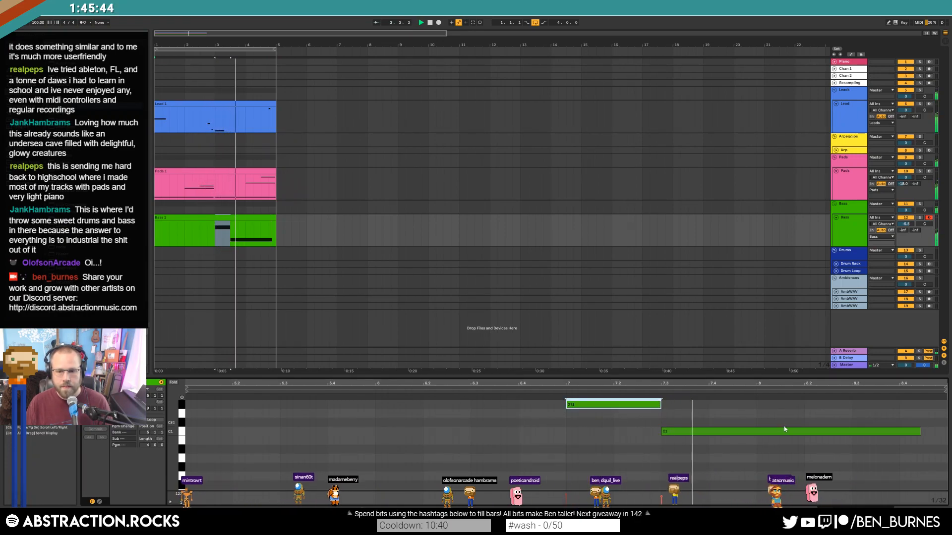
left_click_drag(919, 432, 845, 431)
key("space")
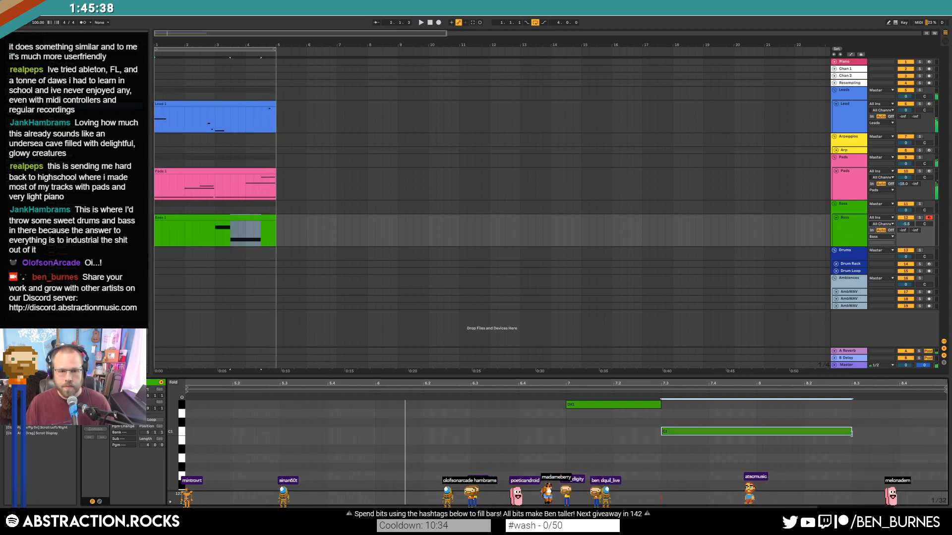
Add EQ Eight before Auto Pan on the Pads track and cut the lows up to about 340 Hz.
key("shift+Tab")
left_click(190, 171)
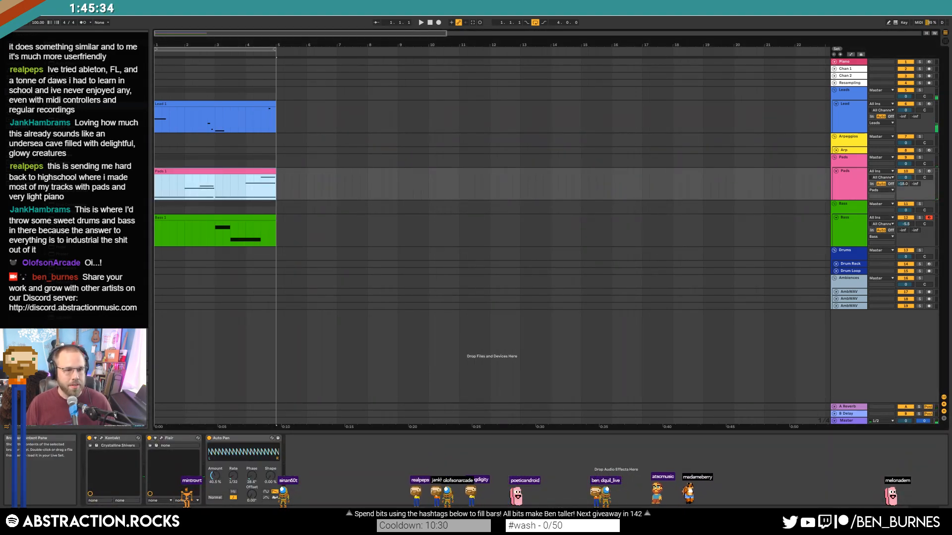
left_click(197, 464)
left_click_drag(212, 475, 254, 480)
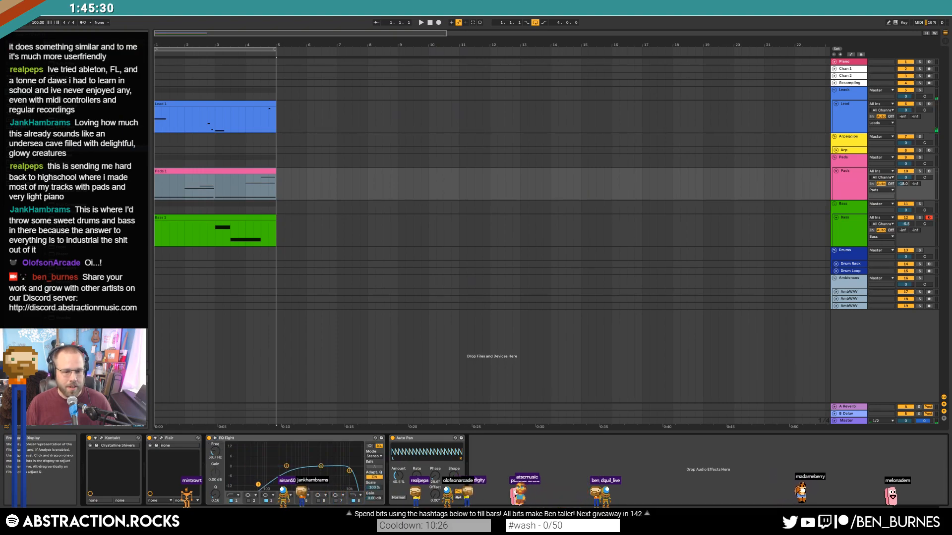
key("space")
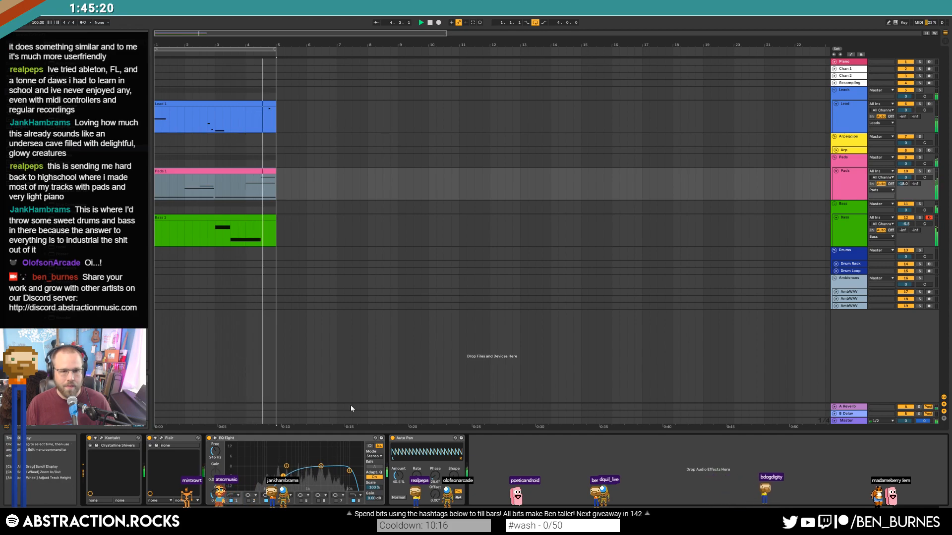
Open the Pads clip and adjust the velocities of its upper notes and sustained low notes, then return to the device view.
double_click(261, 172)
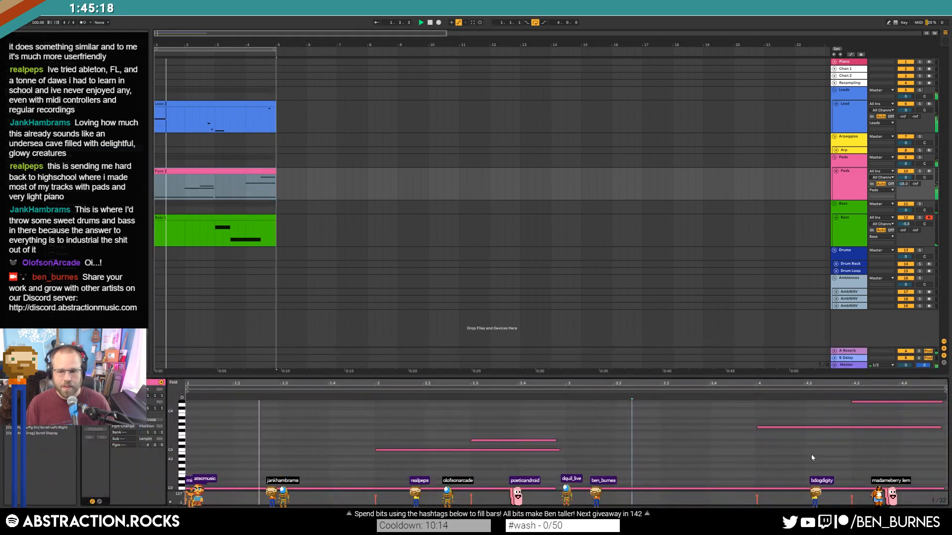
left_click_drag(435, 463, 869, 401)
key("space")
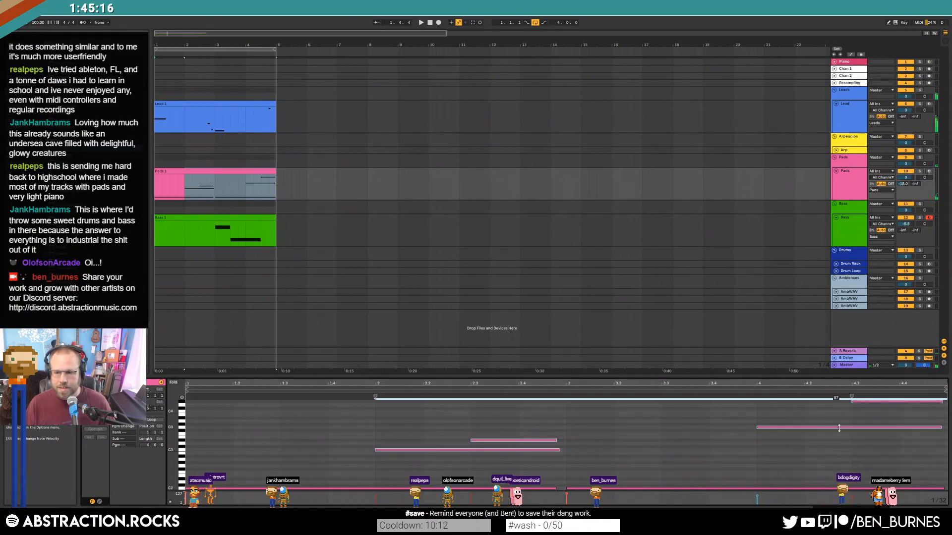
left_click(597, 483)
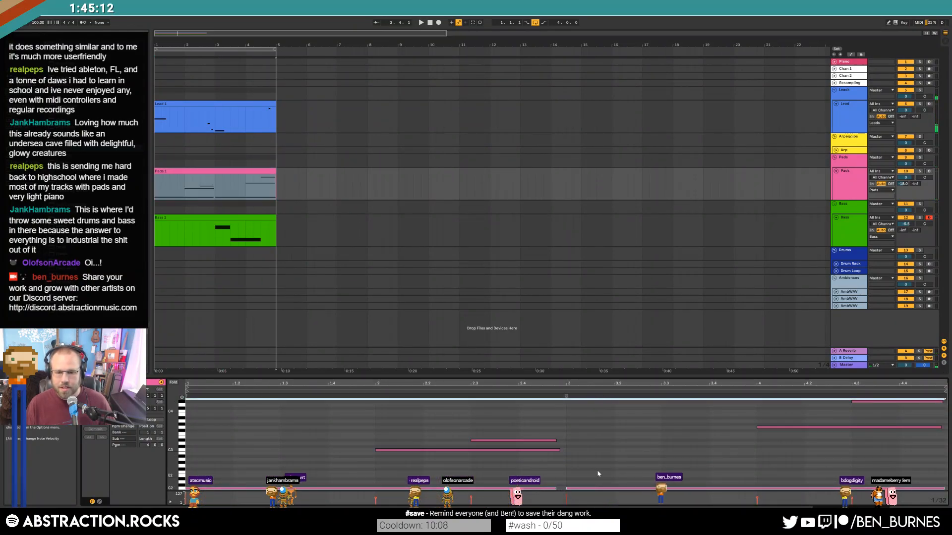
key("shift+Tab")
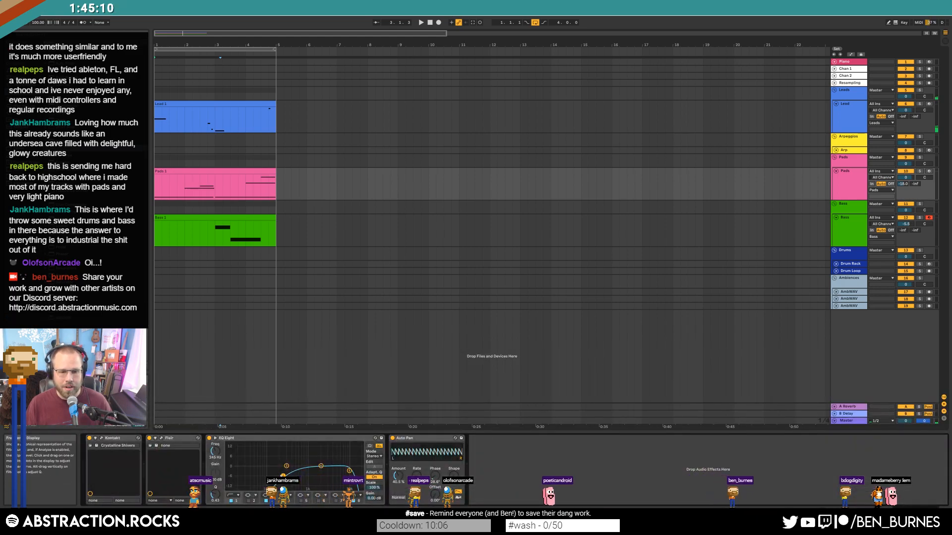
Set the right delay time of the Lead track's echo to 702 ms while listening to the loop.
key("space")
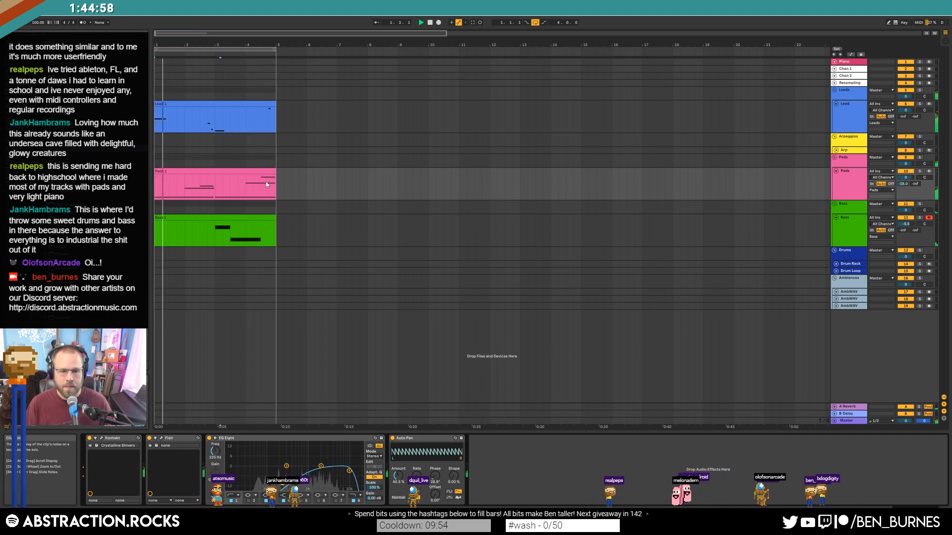
left_click(234, 101)
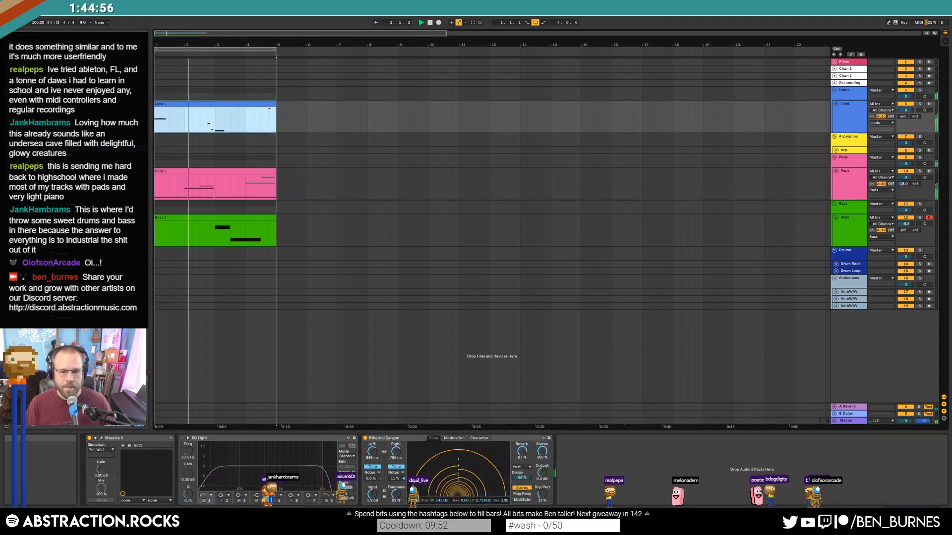
left_click(395, 456)
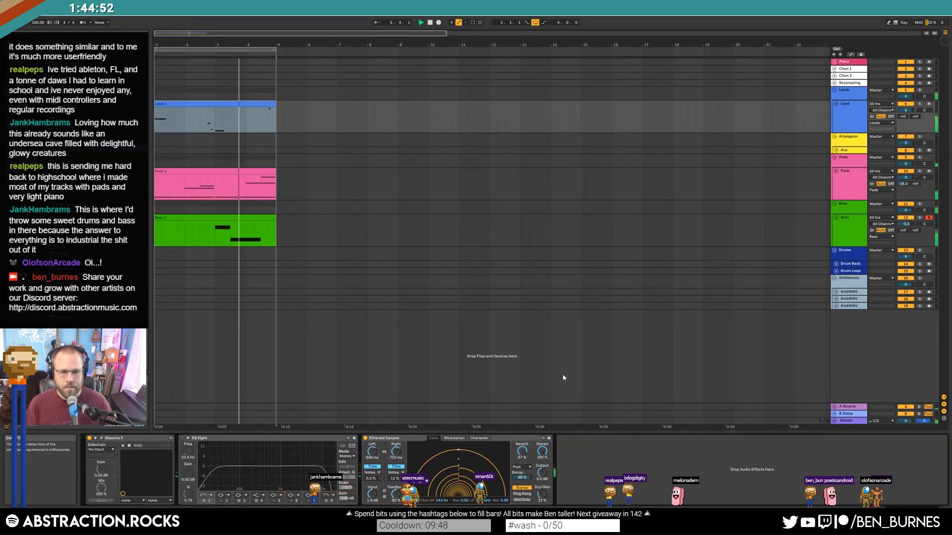
key("space")
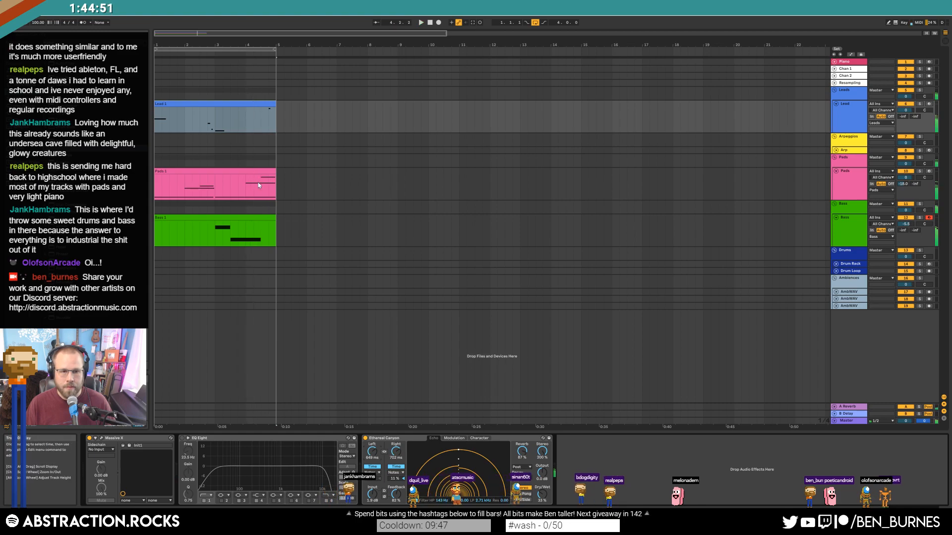
Duplicate the four-bar Lead, Pads and Bass clips together so the copies start at bar 5.
left_click(260, 107)
left_click(256, 230, "shift")
key("ctrl+d")
Raise the first note of the copied Bass clip four semitones to G1 and extend the arrangement loop to eight bars.
left_click(329, 219)
double_click(329, 219)
left_click(597, 404)
key("Up")
key("Up")
key("Up")
key("Up")
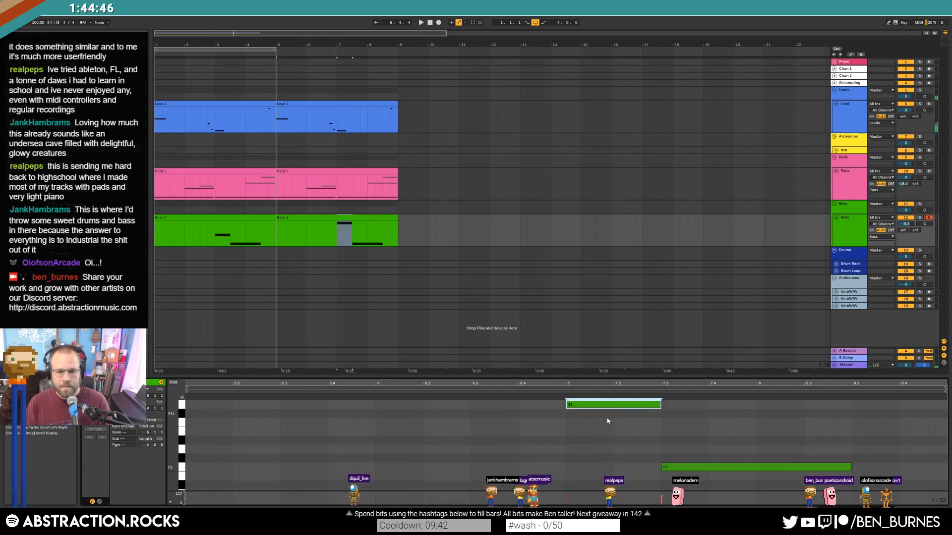
left_click(336, 238)
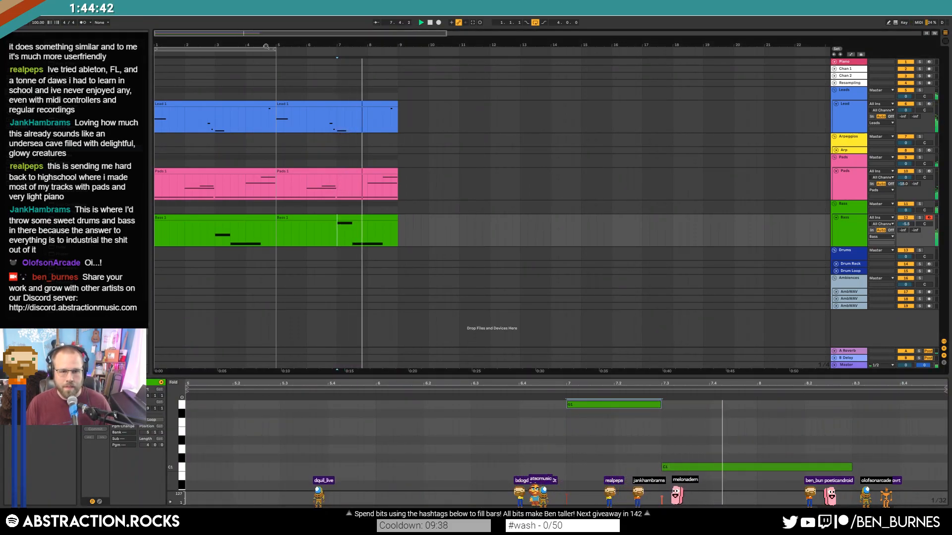
left_click_drag(274, 50, 396, 55)
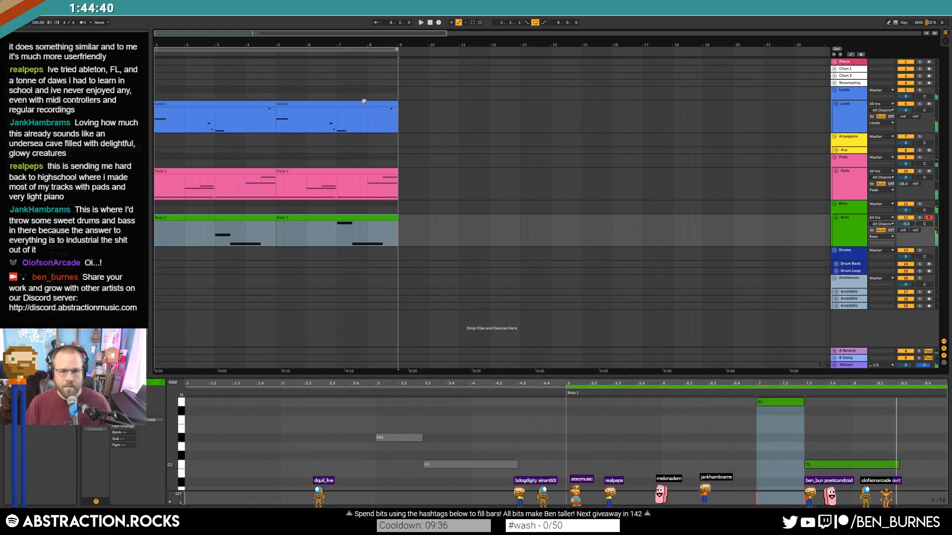
Open the copied Lead clip and raise the first short note before bar 7 by five semitones.
left_click(369, 104)
left_click(603, 448)
key("space")
scroll(550, 471, "down", 1)
scroll(549, 468, "down", 2)
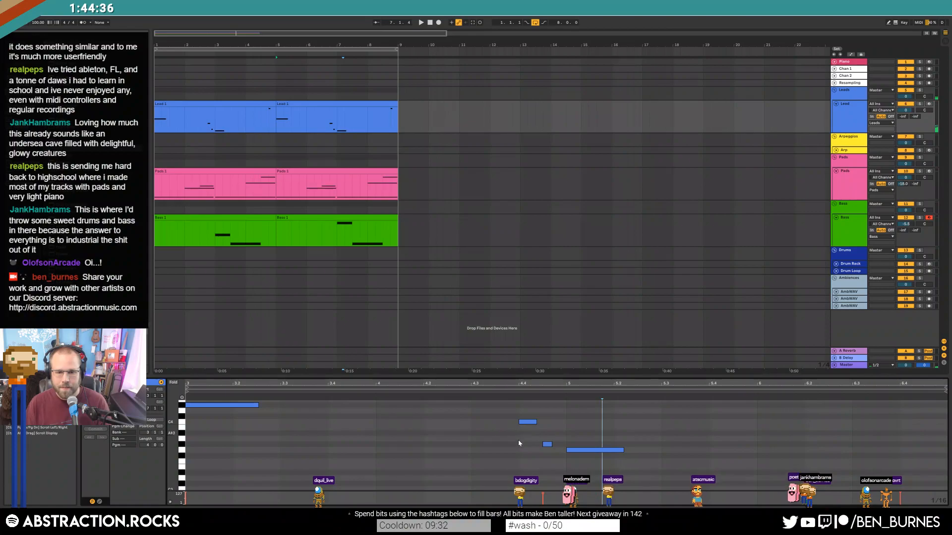
scroll(519, 442, "up", 1)
left_click(526, 437)
key("Up")
key("Up")
key("Up")
key("Up")
key("Up")
Raise the second short note before bar 7 in the copied Lead clip by seven semitones.
left_click(546, 458)
key("Up")
key("Up")
key("Up")
key("Up")
key("Up")
key("Up")
key("Up")
Raise the longer note at bar 7 of the copied Lead clip by five semitones and play the passage leading into it.
left_click(580, 452)
left_click(587, 465)
key("Up")
key("Up")
key("Up")
key("Up")
key("Up")
left_click(503, 393)
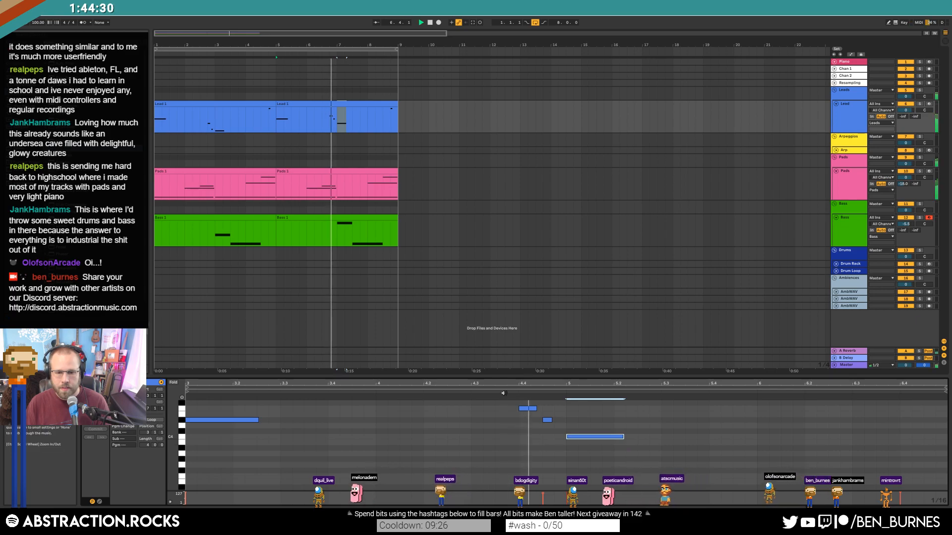
Lower the final high note of the copied Lead clip by three semitones and play the loop from the start.
scroll(711, 433, "up", 5)
left_click(911, 459)
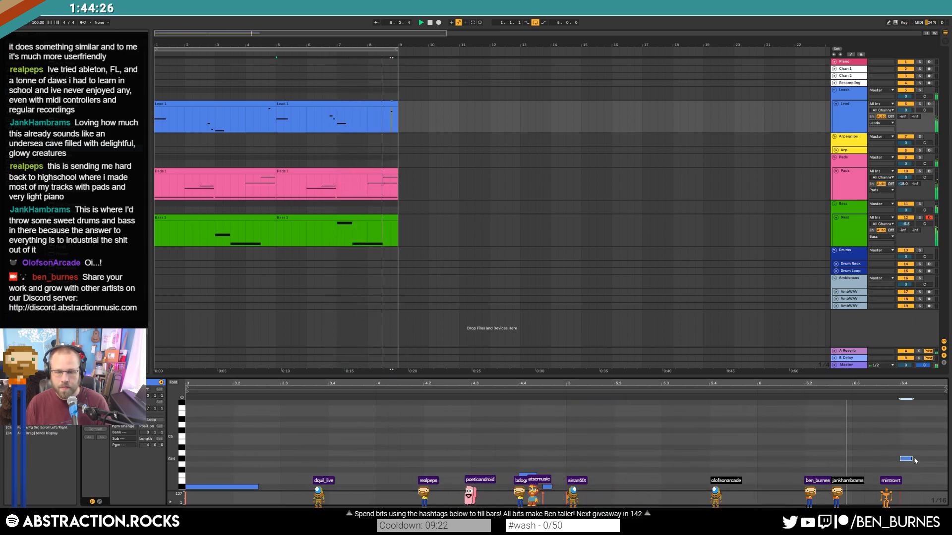
key("Down")
key("Down")
key("Down")
key("Down")
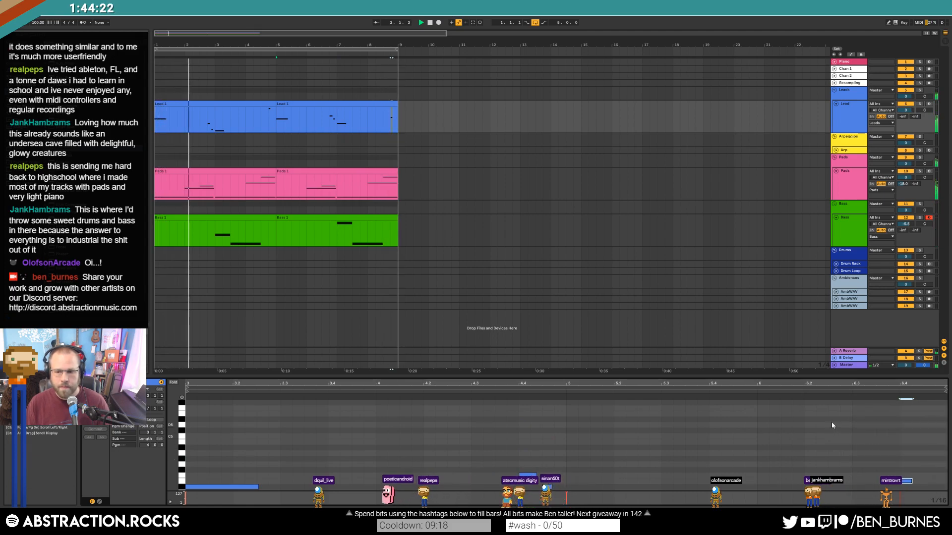
key("space")
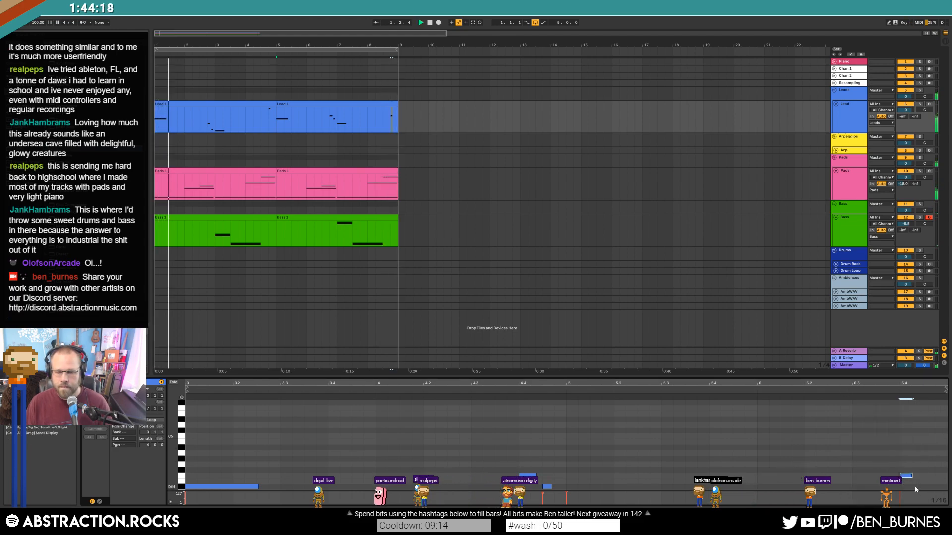
Consolidate the two clips on each of the Lead, Pads and Bass tracks into single eight-bar clips.
key("shift+Tab")
left_click(263, 104)
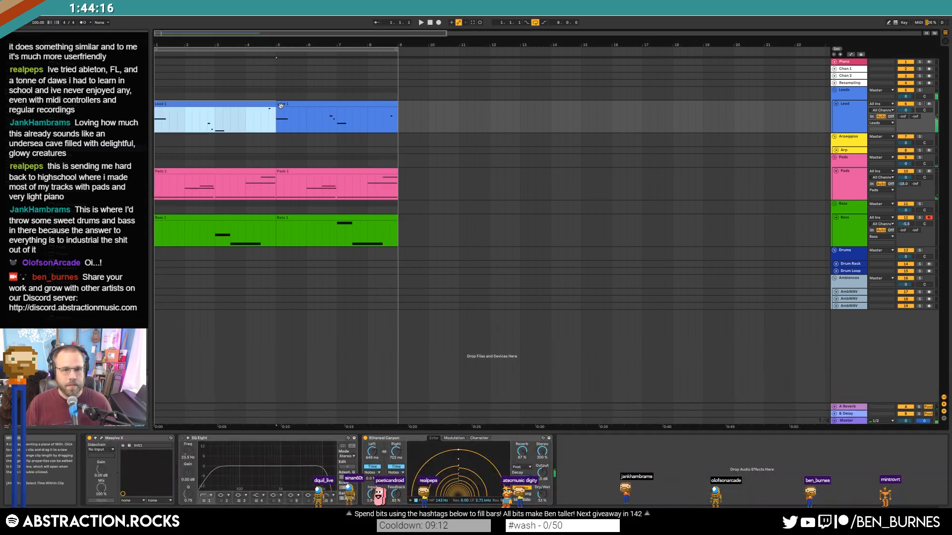
left_click(289, 105, "shift")
key("ctrl+j")
left_click(297, 181)
left_click(253, 169, "shift")
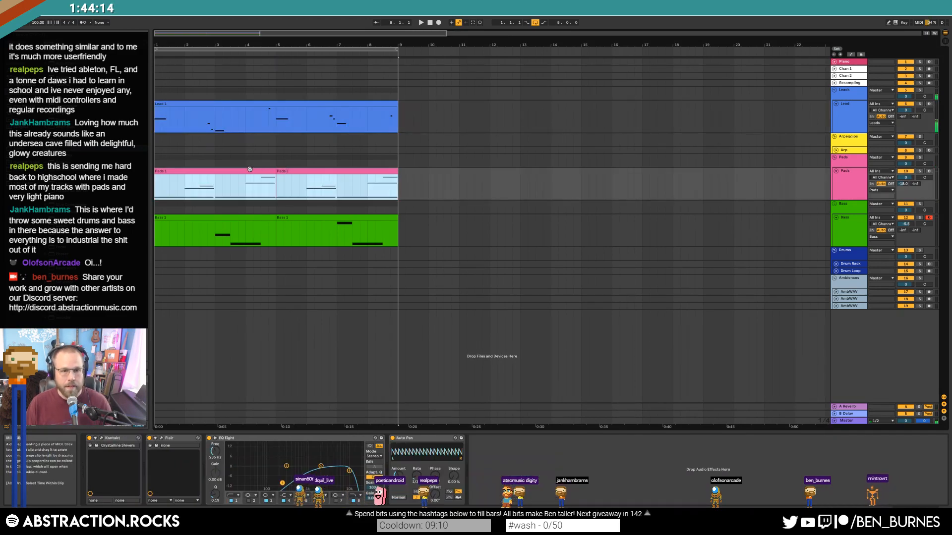
left_click(264, 217)
left_click(286, 217, "shift")
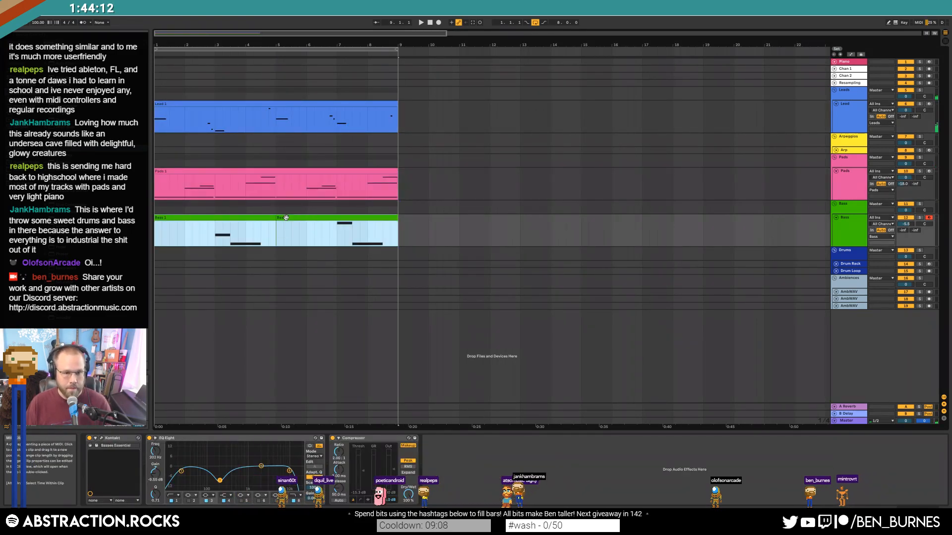
Open the eight-bar Pads clip and raise the two upper notes in bar 6 to D#3 and G3.
double_click(288, 186)
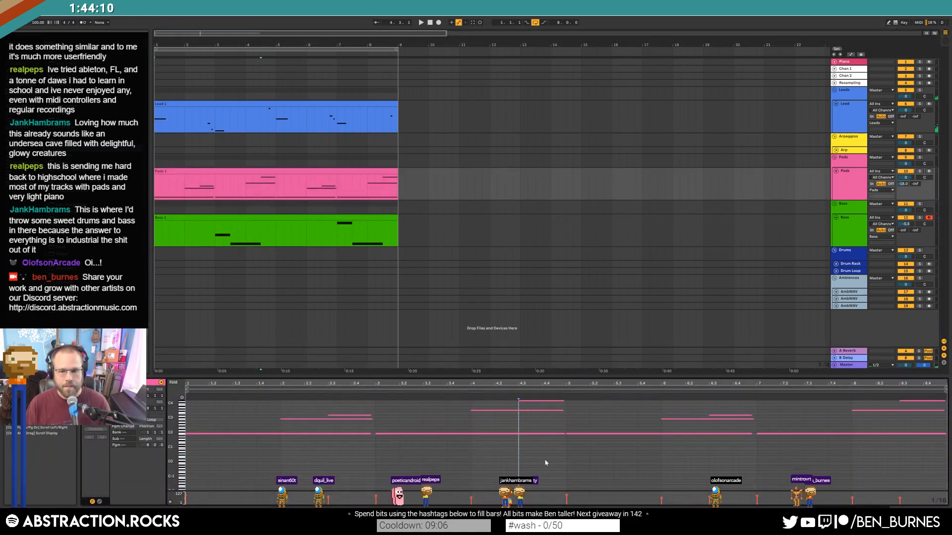
left_click_drag(695, 415, 726, 429)
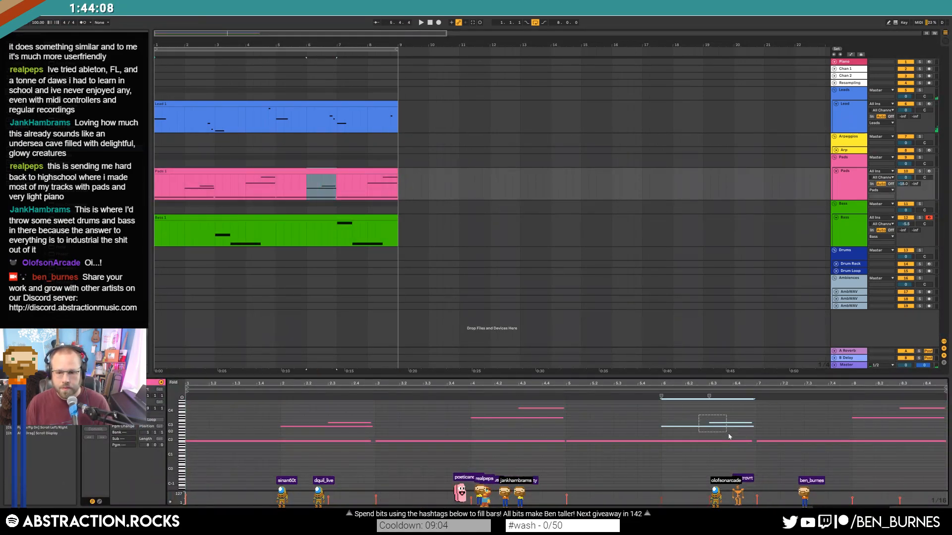
key("Up")
left_click(730, 420)
key("Up")
left_click_drag(174, 424, 201, 448)
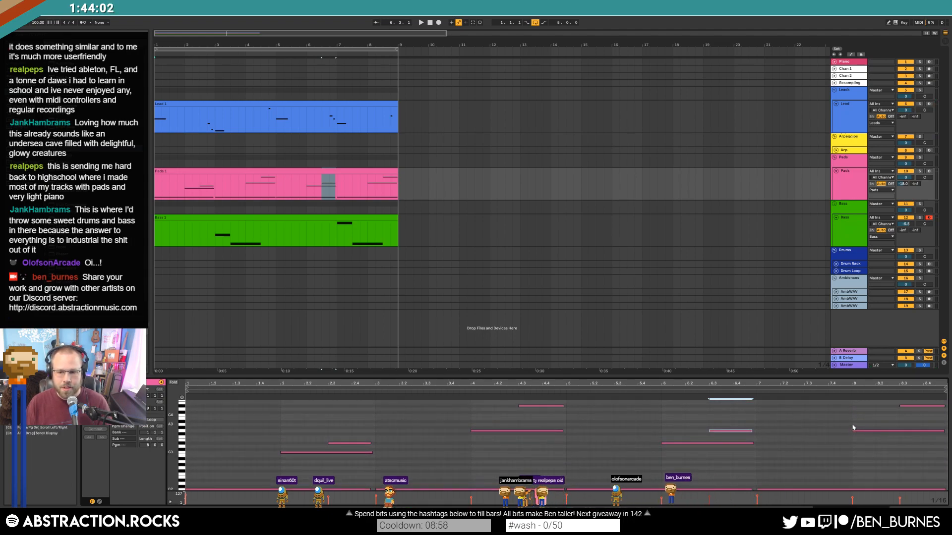
Lower the lower of the two upper pad notes in bar 8 to C3 and leave the note editor.
key("Down")
key("Down")
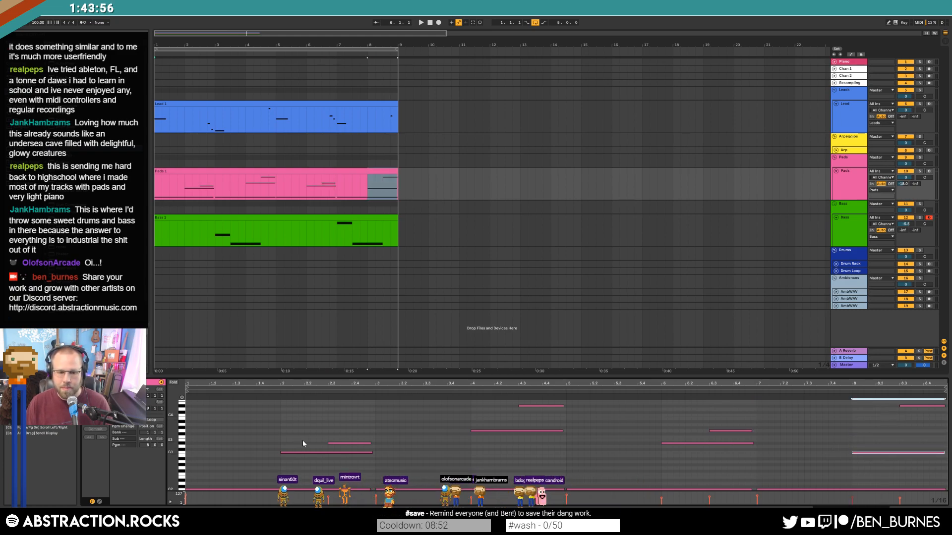
key("shift+Tab")
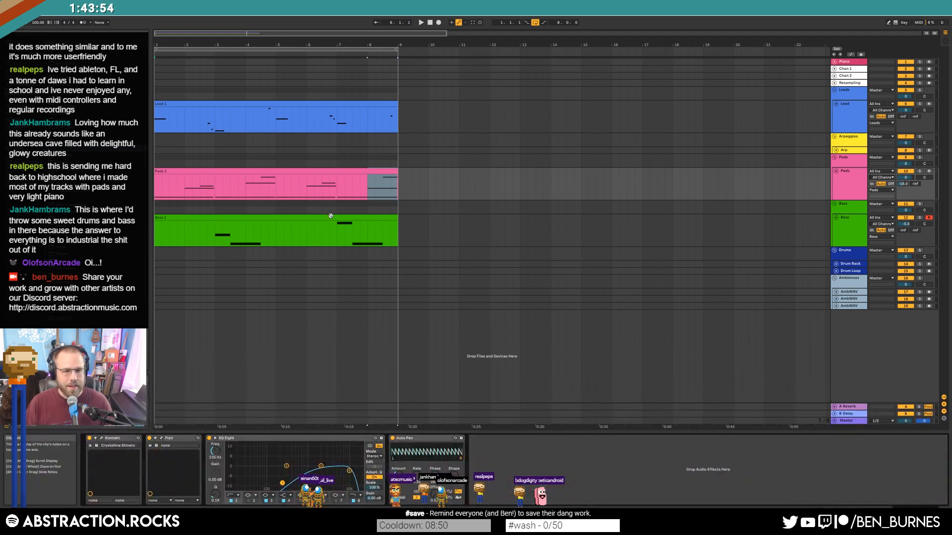
Select the Drum Loop track and switch to the Splice app's recently added samples.
left_click(849, 271)
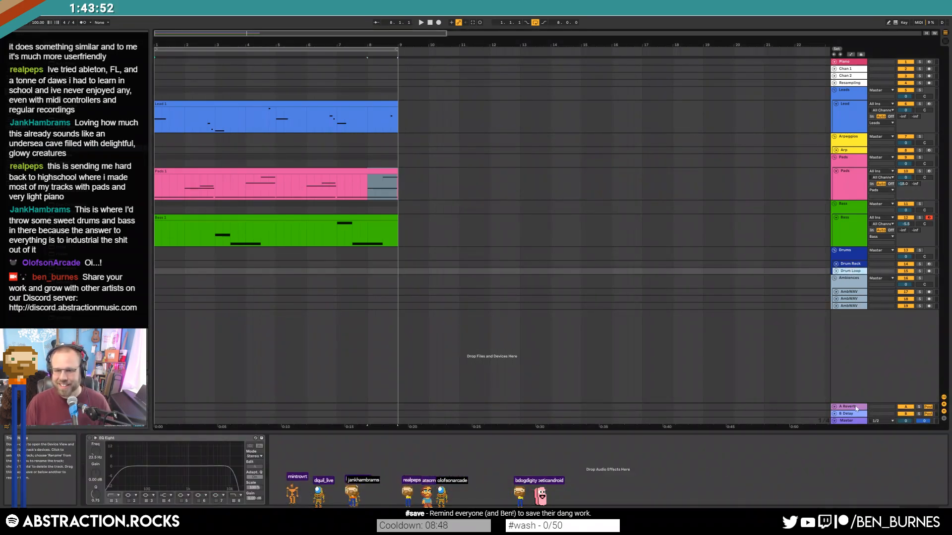
left_click(885, 527)
left_click(884, 498)
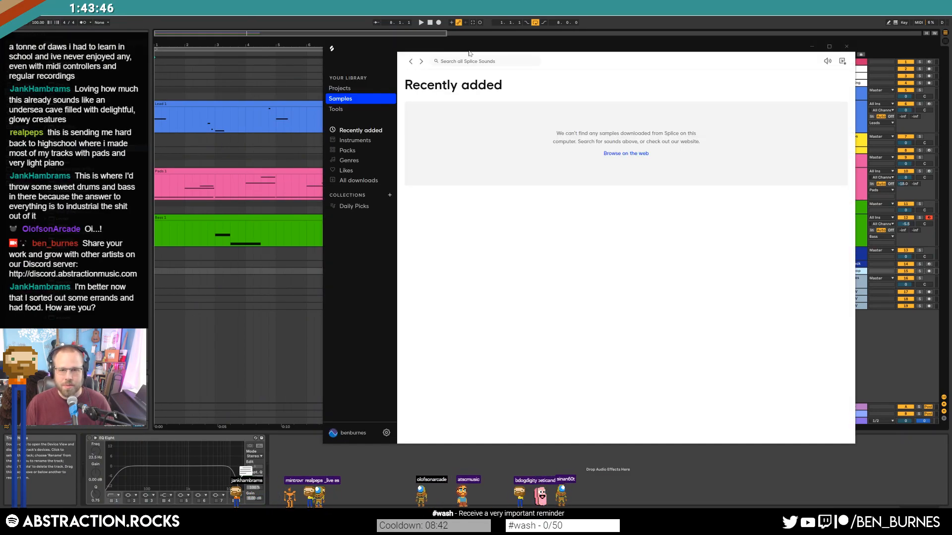
left_click_drag(496, 71, 497, 73)
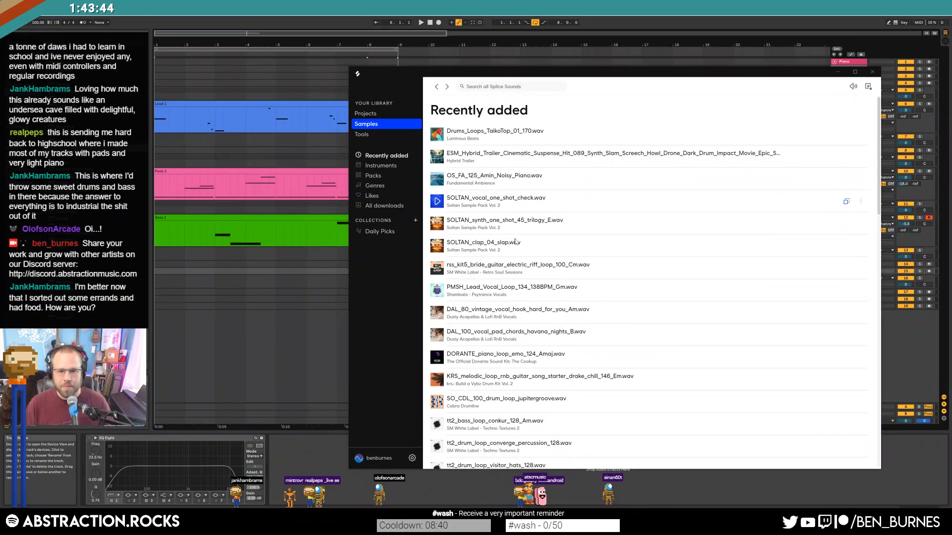
Preview rss_kit5_bride_guitar_electric_riff_loop_100_Cm.wav in Splice and move the Splice window to uncover the arrangement.
scroll(488, 272, "down", 3)
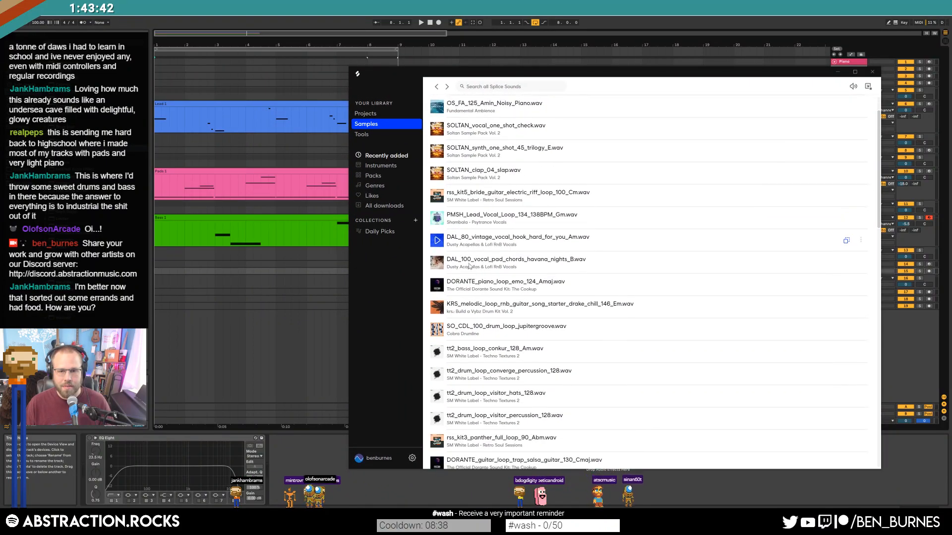
left_click(438, 158)
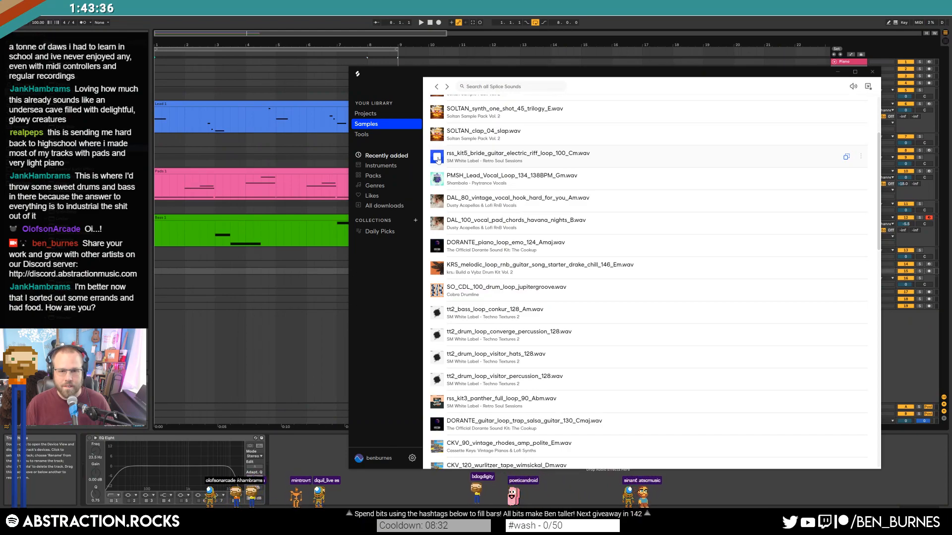
left_click_drag(654, 77, 471, 229)
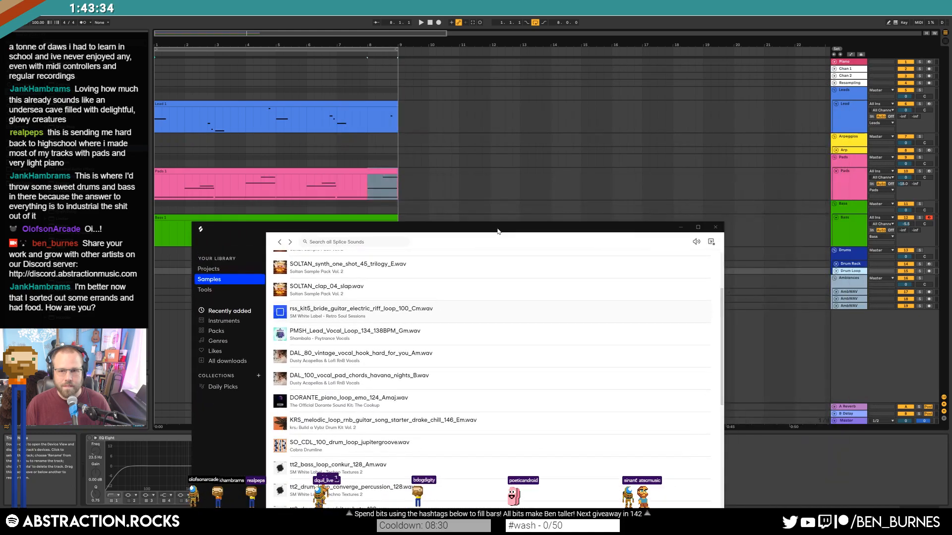
Unfold the Arp track and try to place rss_kit5_bride_guitar_electric_riff_loop_100_Cm.wav on it from bar 11.
left_click(847, 155)
left_click(836, 154)
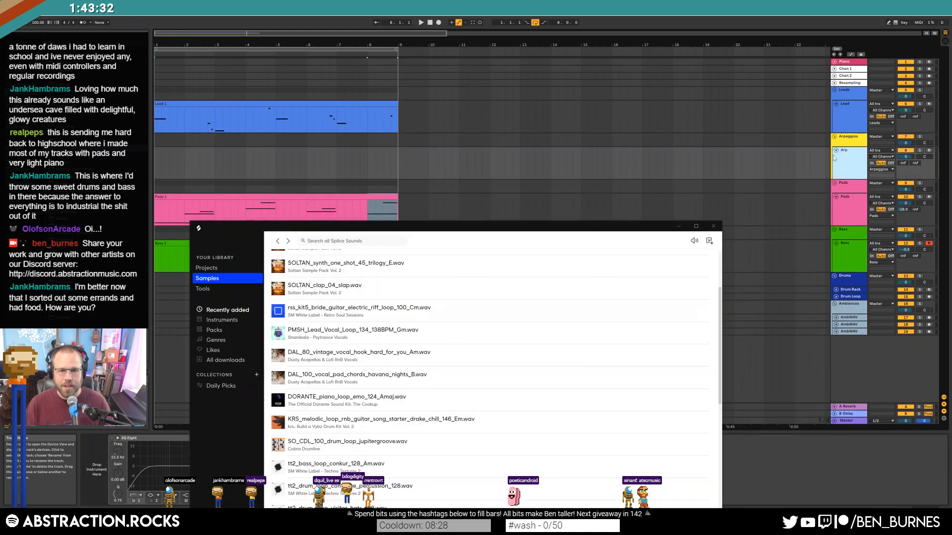
left_click_drag(305, 311, 464, 164)
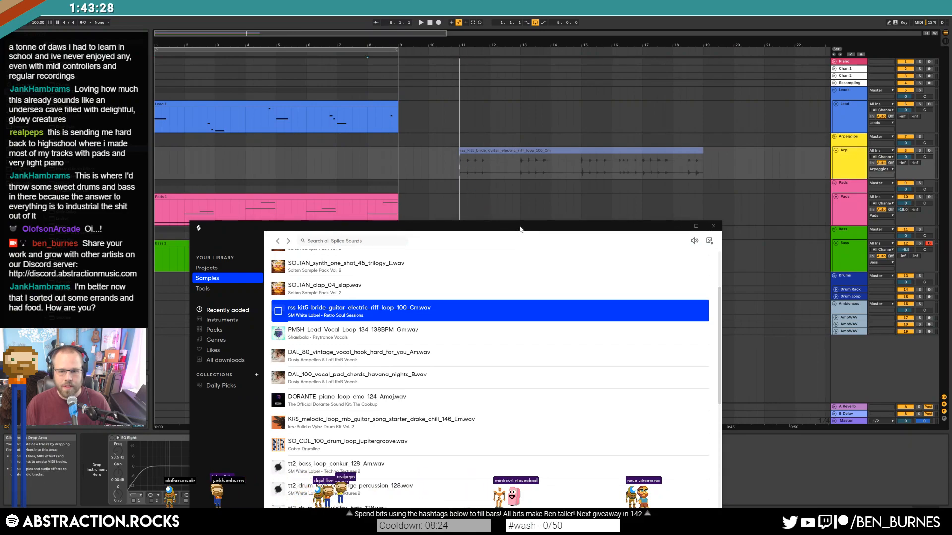
Move the Splice window back up and preview samples near the end of the recently added list, including OS_MC_80_Perc_Loop_Clarity_Shaker.wav.
left_click_drag(523, 232, 614, 79)
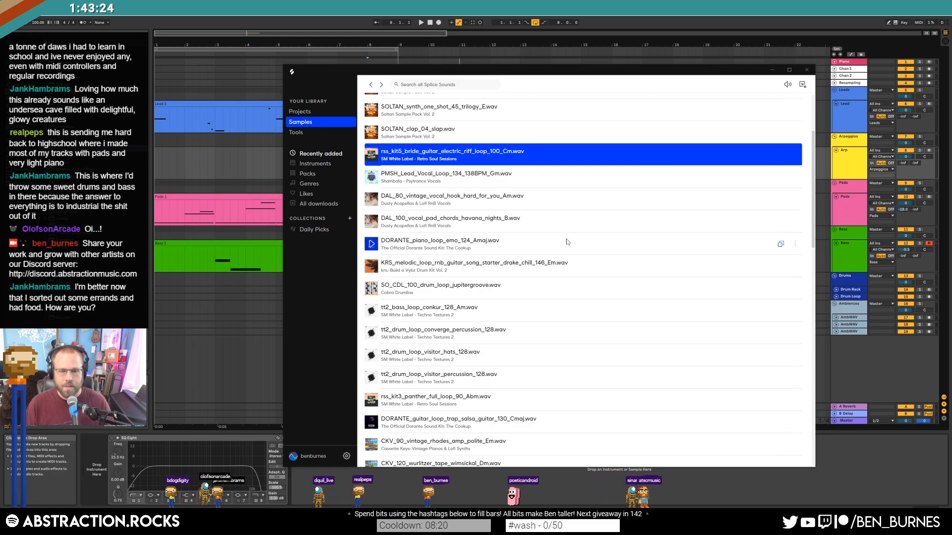
scroll(567, 241, "down", 5)
scroll(536, 251, "down", 5)
scroll(533, 253, "down", 3)
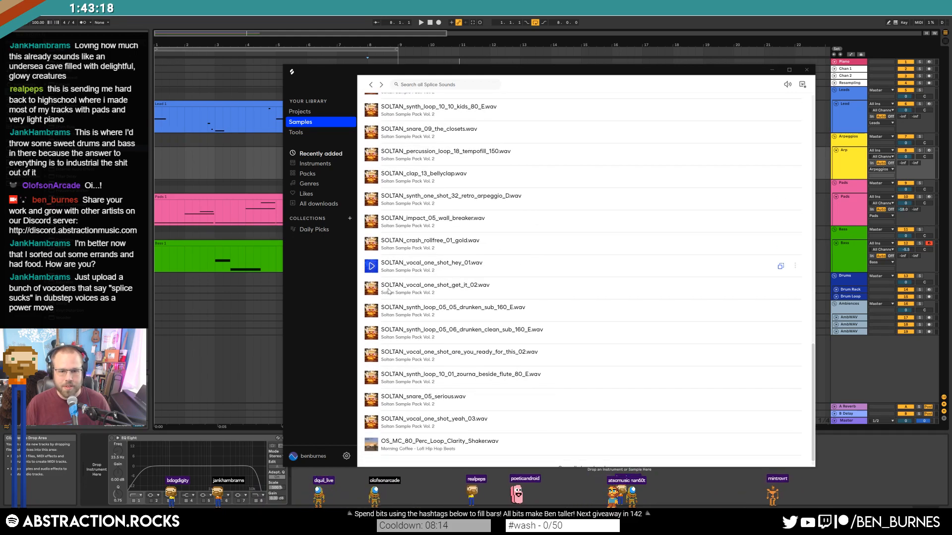
left_click(371, 311)
scroll(371, 379, "down", 1)
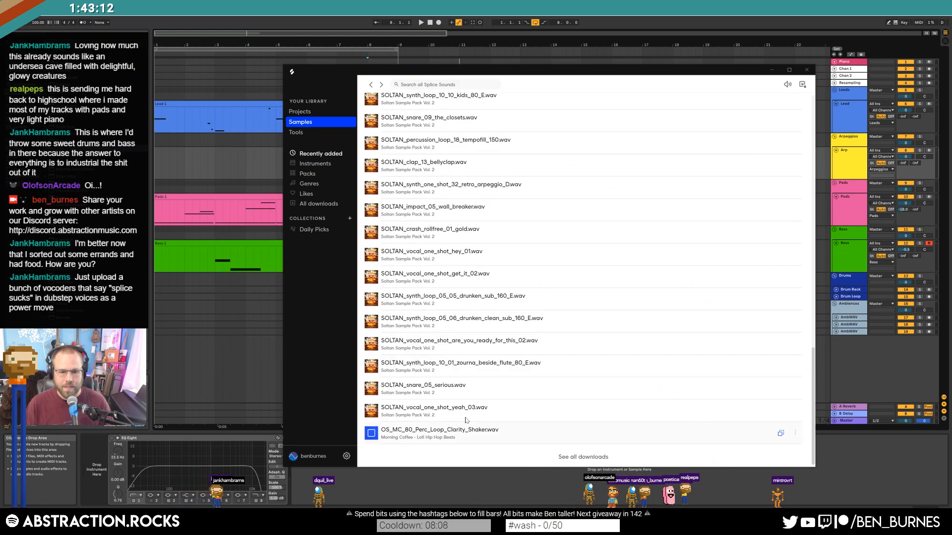
Show all Splice downloads and filter them to loops tagged drums.
left_click(583, 457)
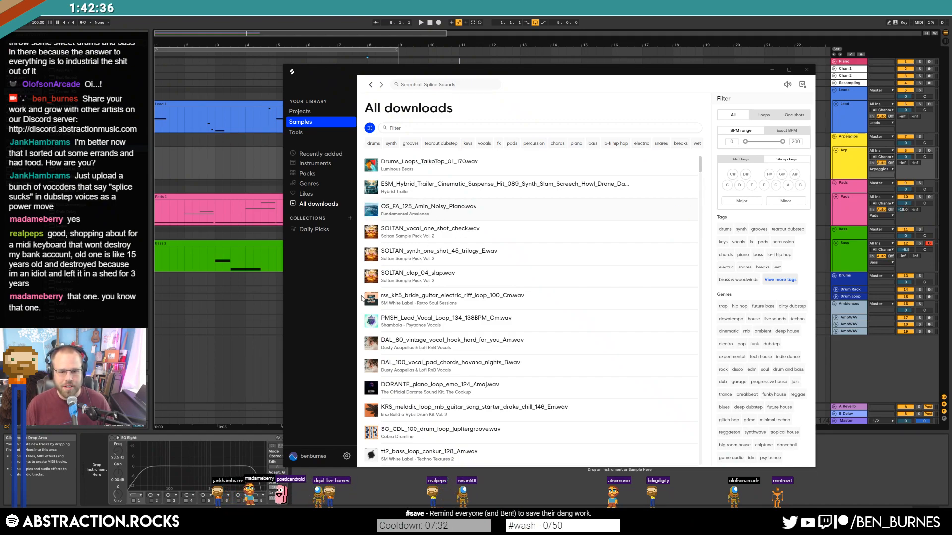
left_click(760, 116)
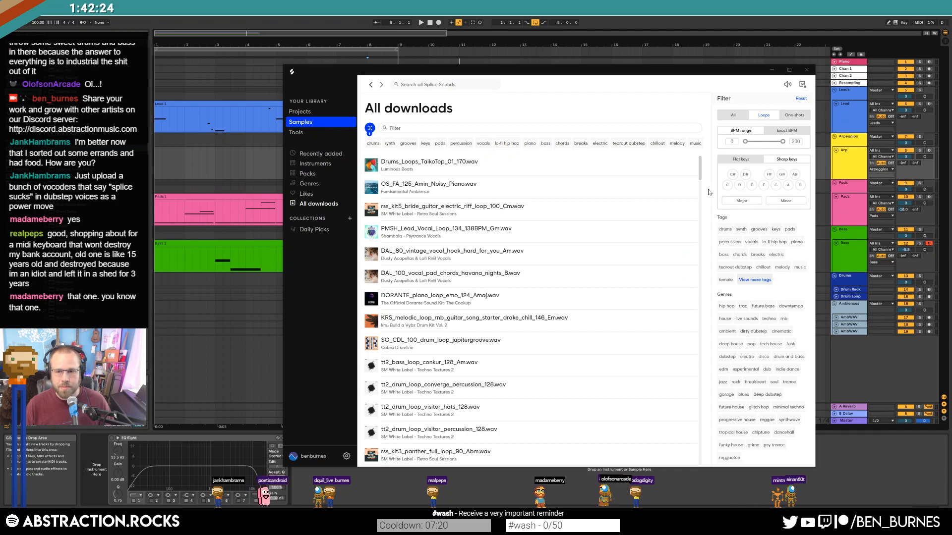
left_click(723, 229)
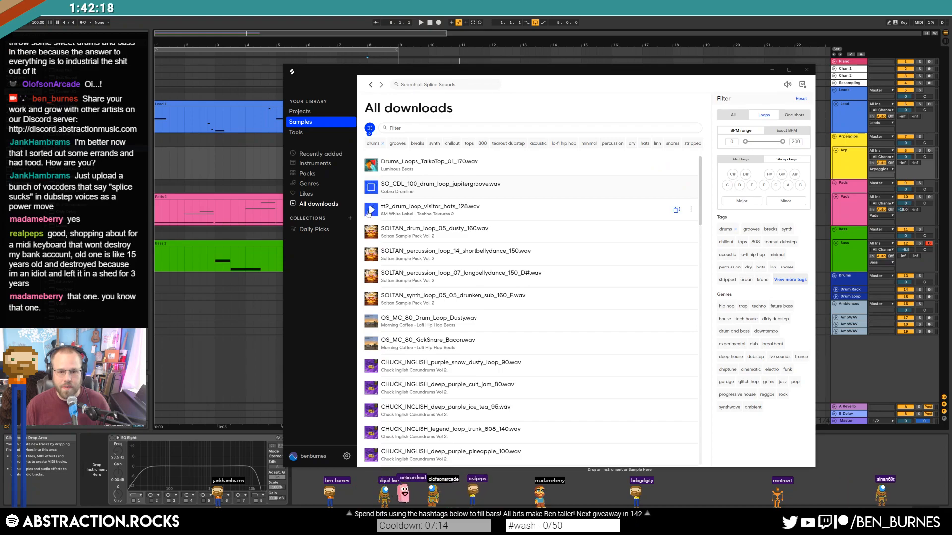
Preview the filtered drum loops from SOLTAN_drum_loop_05_dusty_160.wav down to CHUCK_INGLISH_deep_purple_cult_jam_80.wav.
left_click(371, 234)
left_click(371, 256)
left_click(372, 279)
left_click(371, 300)
left_click(372, 322)
left_click(371, 345)
left_click(372, 367)
left_click(372, 389)
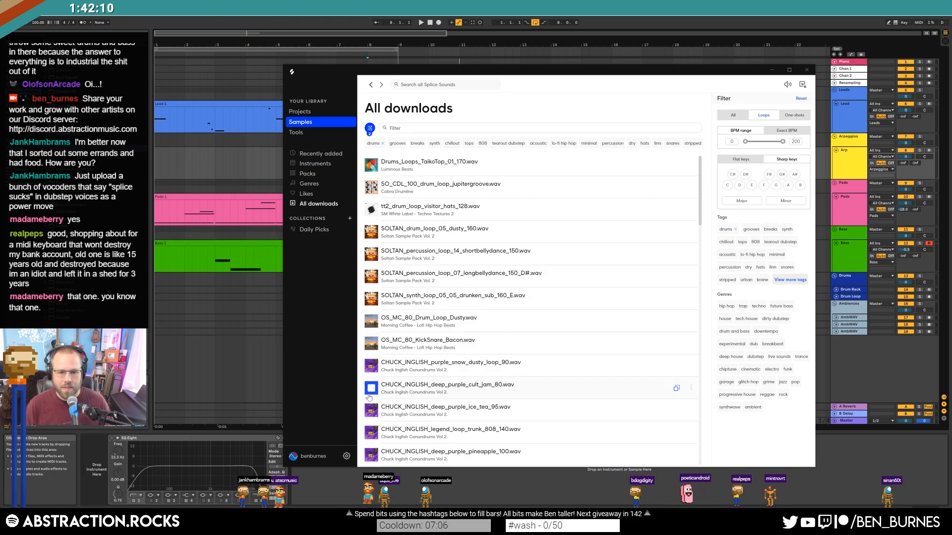
Preview more CHUCK_INGLISH drum loops, from deep_purple_ice_tea_95 onward, and Bpm060_TrapRoll02.wav.
scroll(377, 298, "down", 3)
left_click(372, 224)
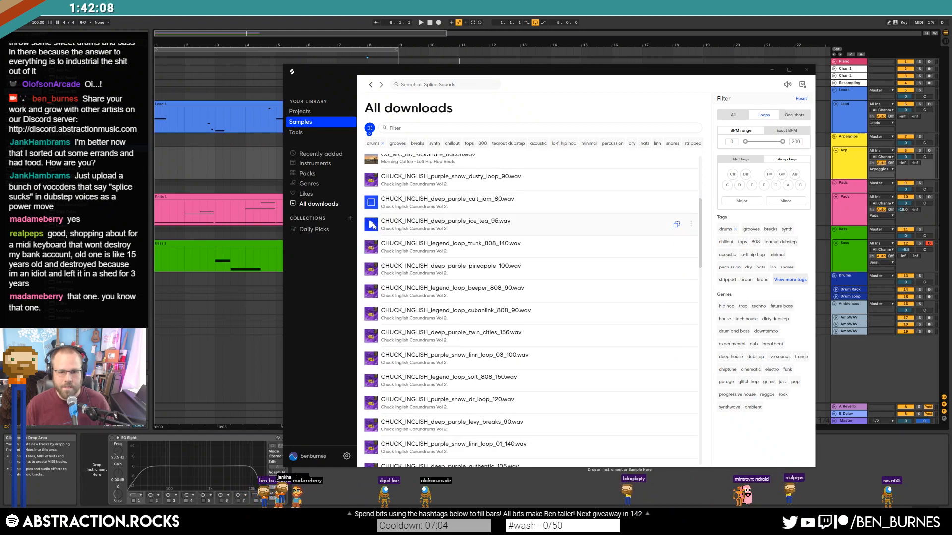
left_click(372, 246)
left_click(373, 269)
left_click(371, 291)
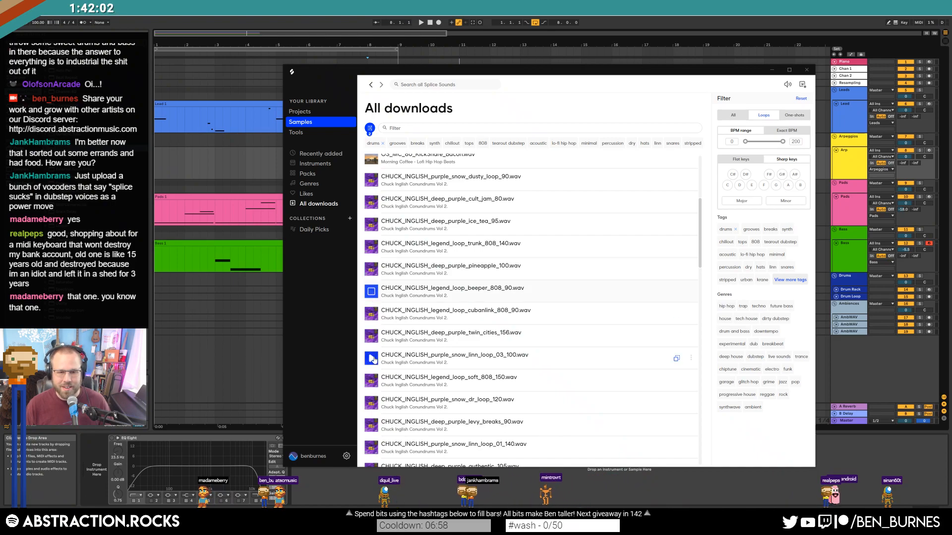
scroll(371, 351, "down", 4)
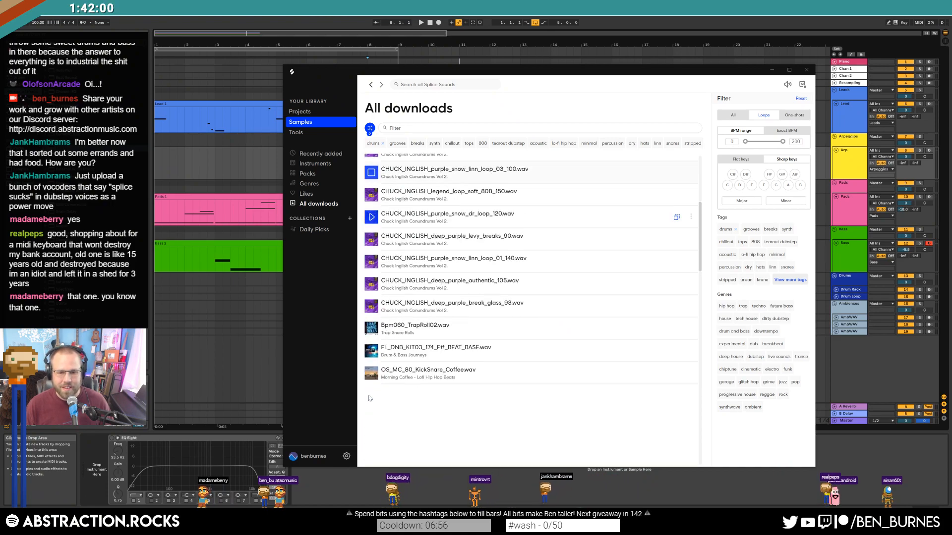
left_click(372, 329)
left_click(372, 331)
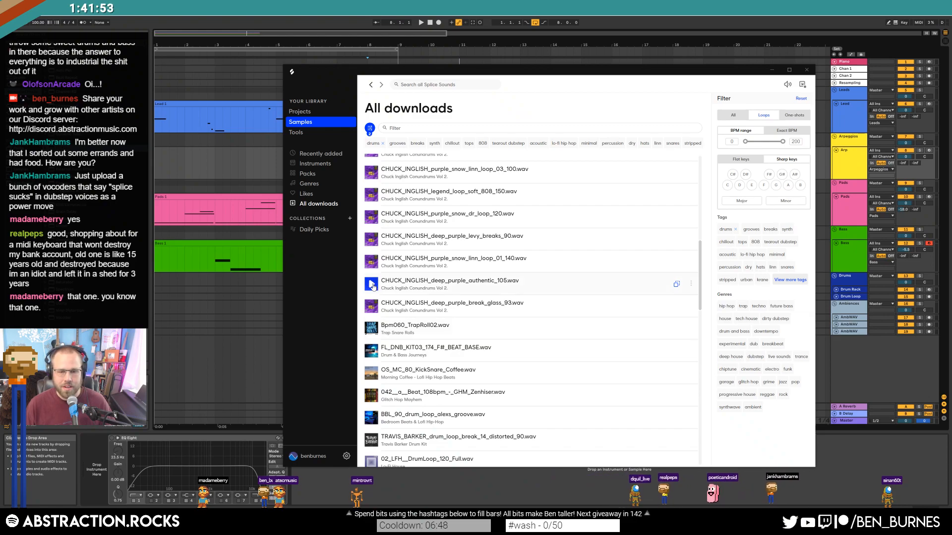
Preview 02_LFH__DrumLoop_120_Full.wav and the fec_drum_loop samples at 80 BPM, including prefer, reef, noble_snare and retro.
scroll(372, 286, "down", 3)
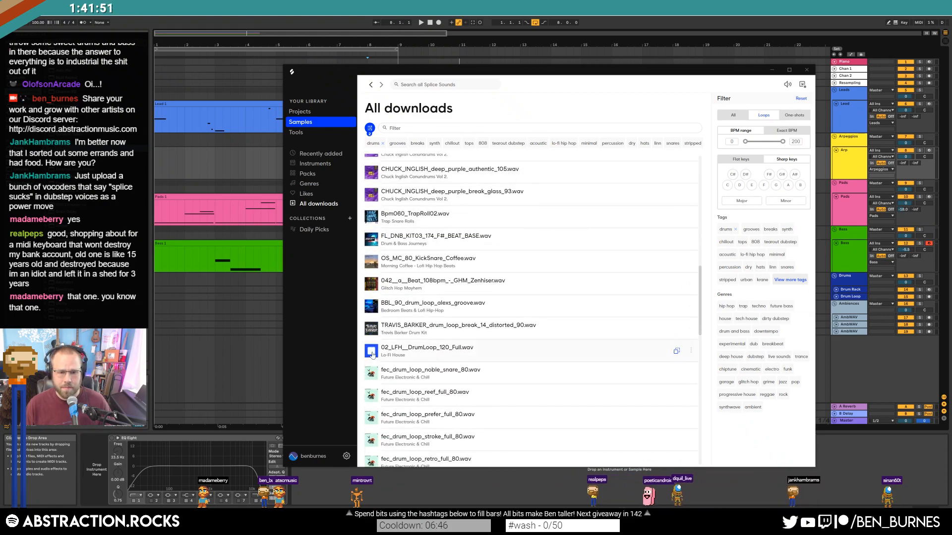
scroll(372, 354, "down", 5)
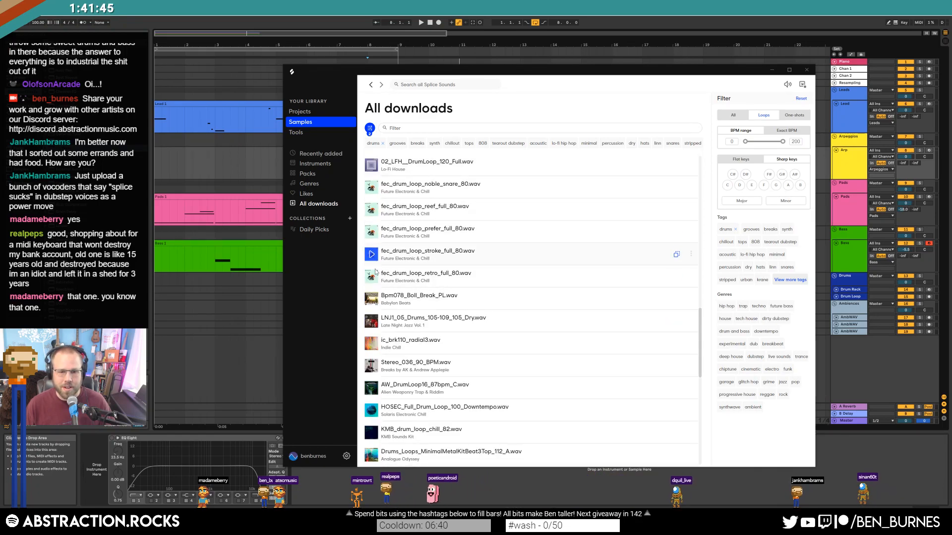
left_click(372, 231)
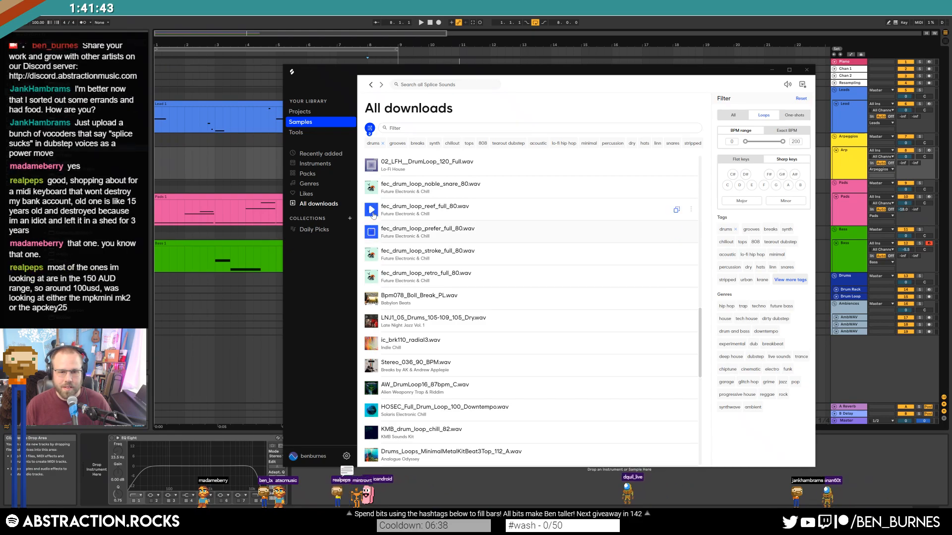
left_click(372, 210)
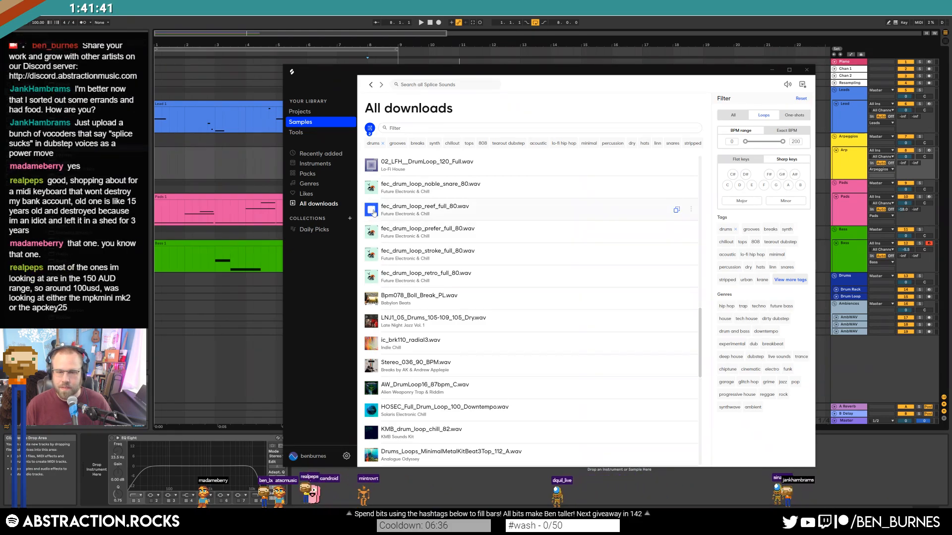
left_click(372, 188)
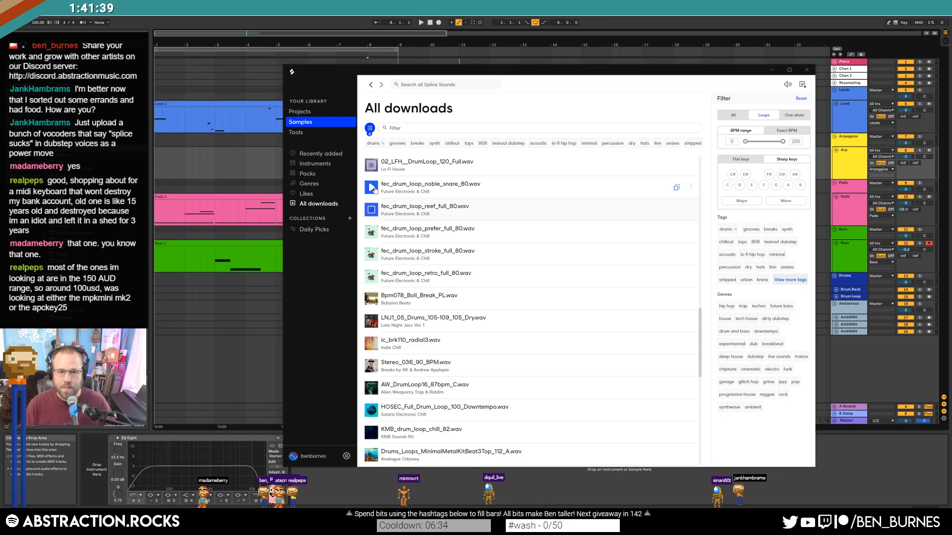
left_click(373, 276)
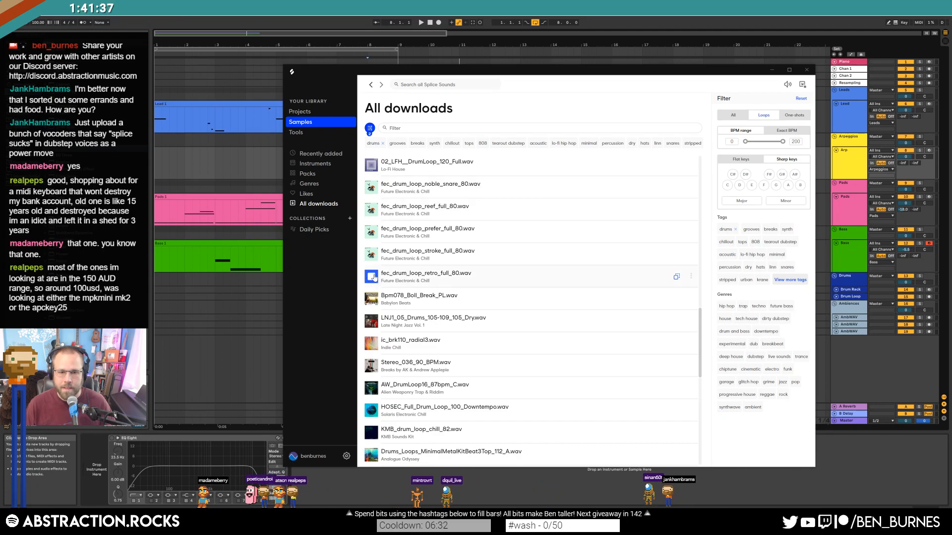
scroll(447, 299, "down", 3)
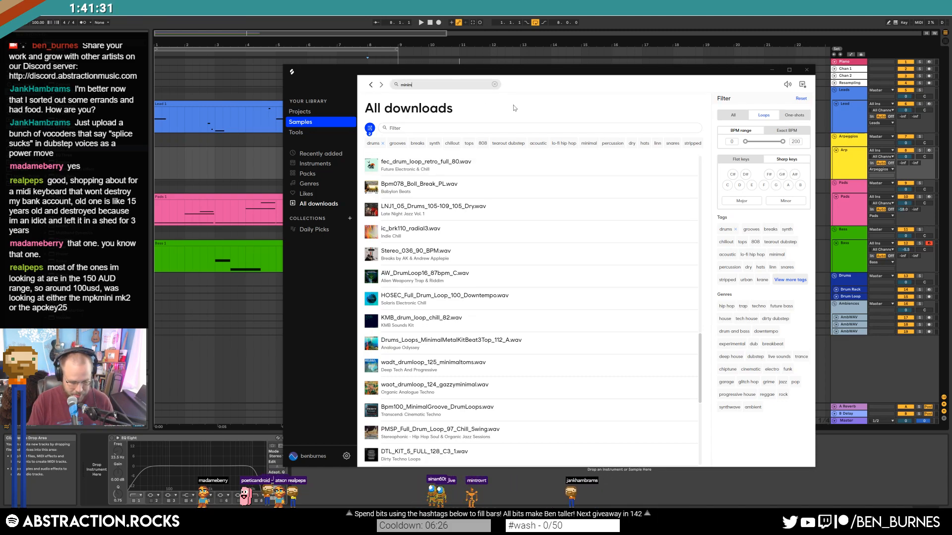
Search Splice for "minimal drum loop" and limit the results to 85–112 BPM.
type("p")
key("Return")
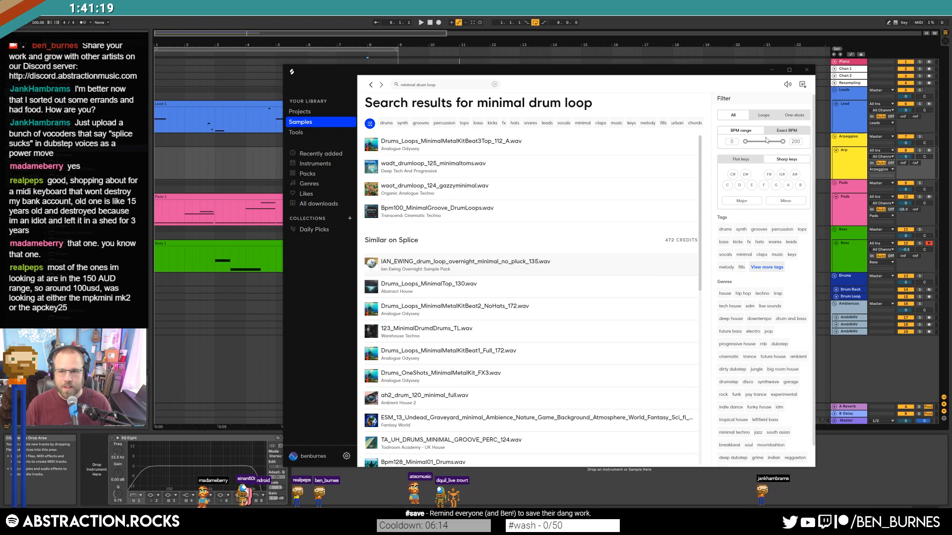
left_click_drag(745, 142, 770, 144)
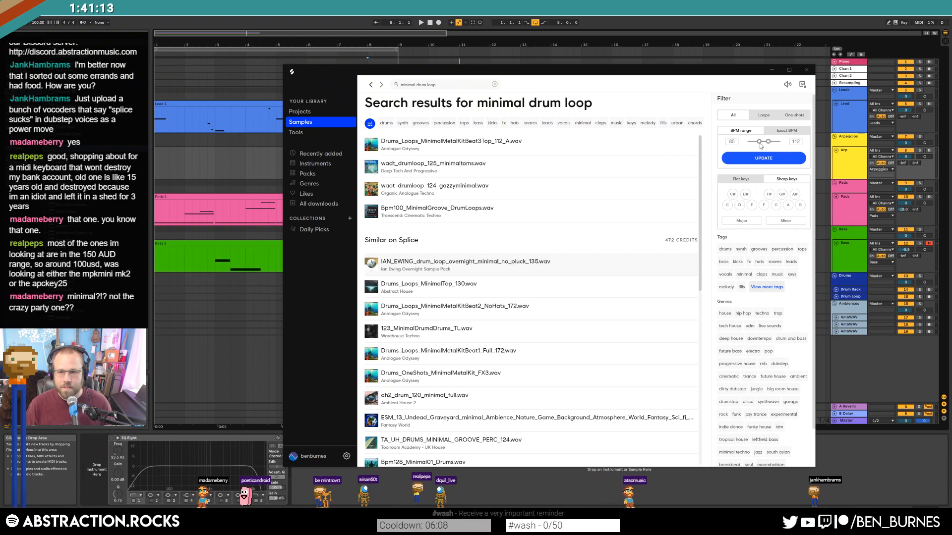
left_click(763, 159)
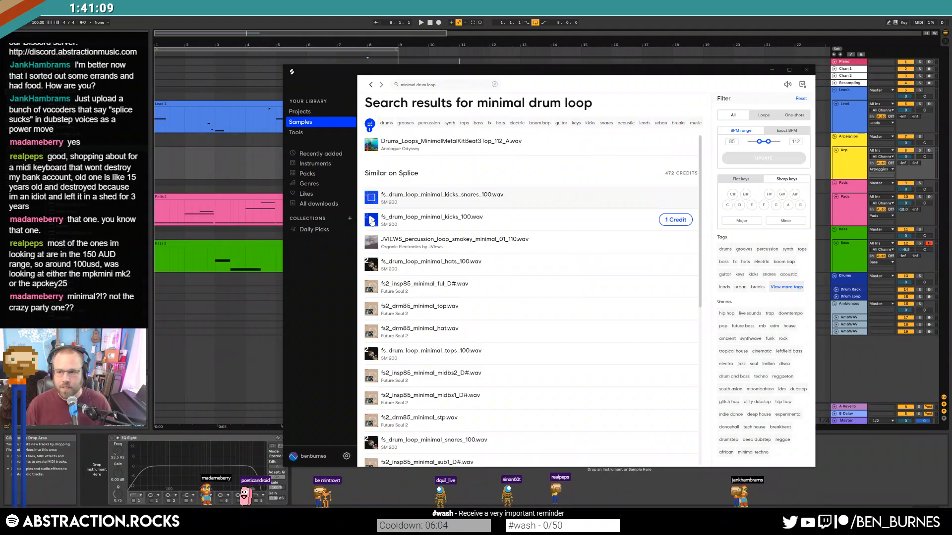
Preview the minimal kicks, hats, full and percussion loops, and get JVIEWS_percussion_loop_smokey_minimal_01_110.wav for one credit.
left_click(371, 221)
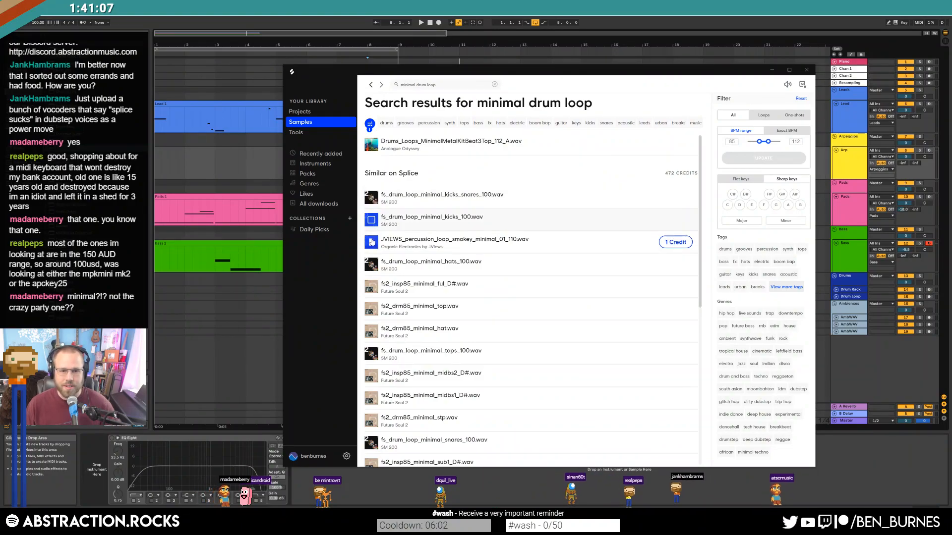
left_click(371, 264)
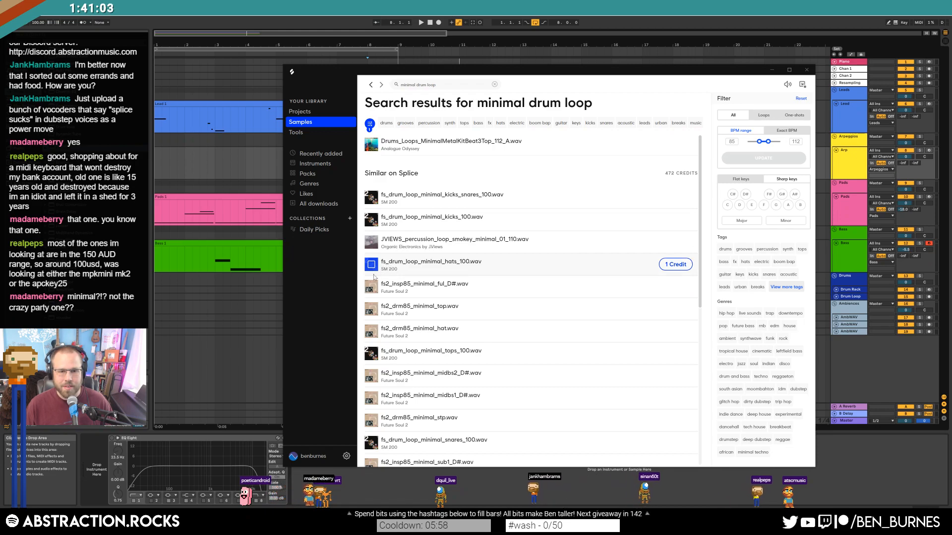
left_click(371, 287)
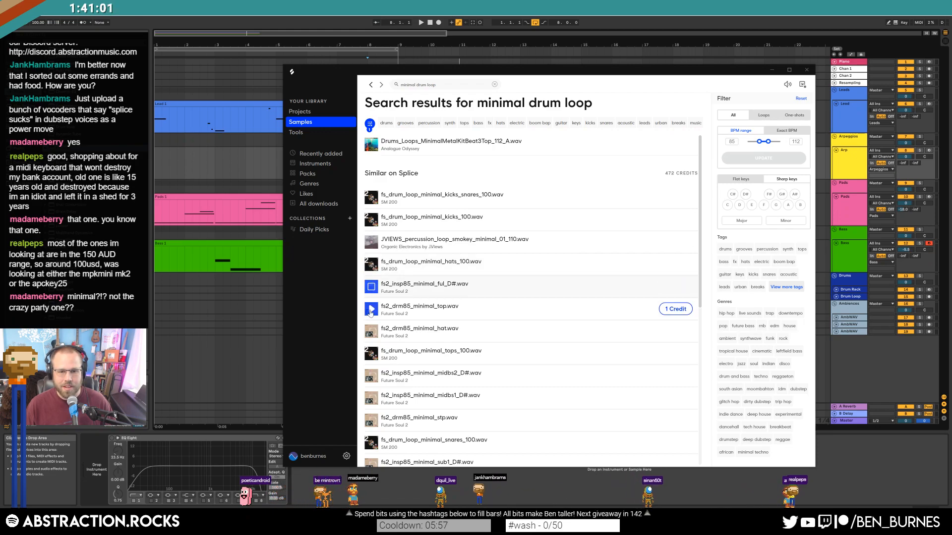
left_click(371, 242)
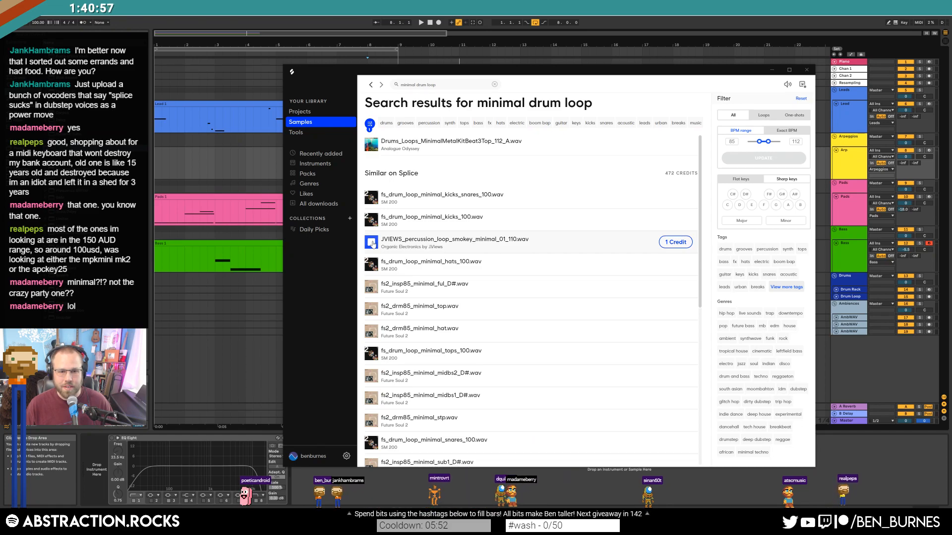
left_click(675, 243)
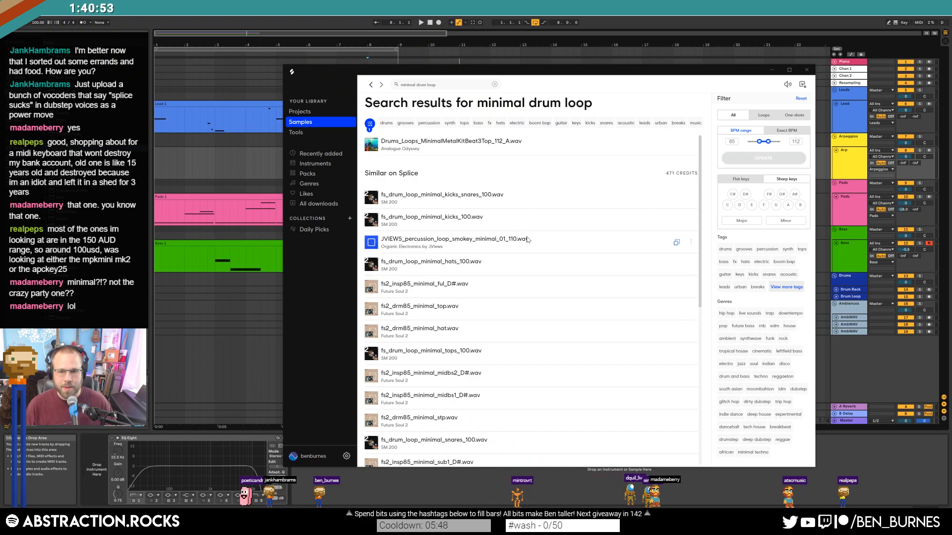
Try to place the JVIEWS percussion loop on the Drum Loop track, cancel the pending Convert Audio To MIDI dialog and return to Splice.
left_click_drag(406, 243, 207, 304)
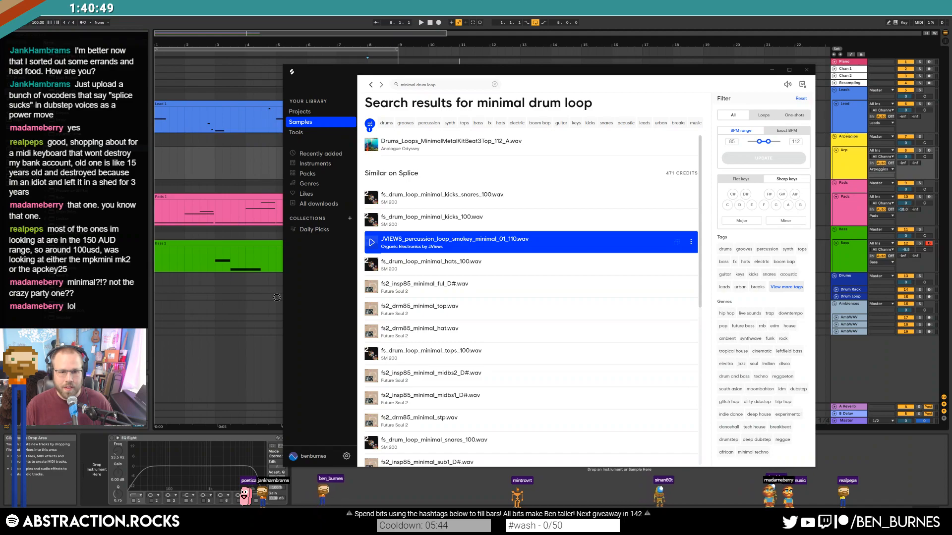
left_click_drag(414, 247, 192, 302)
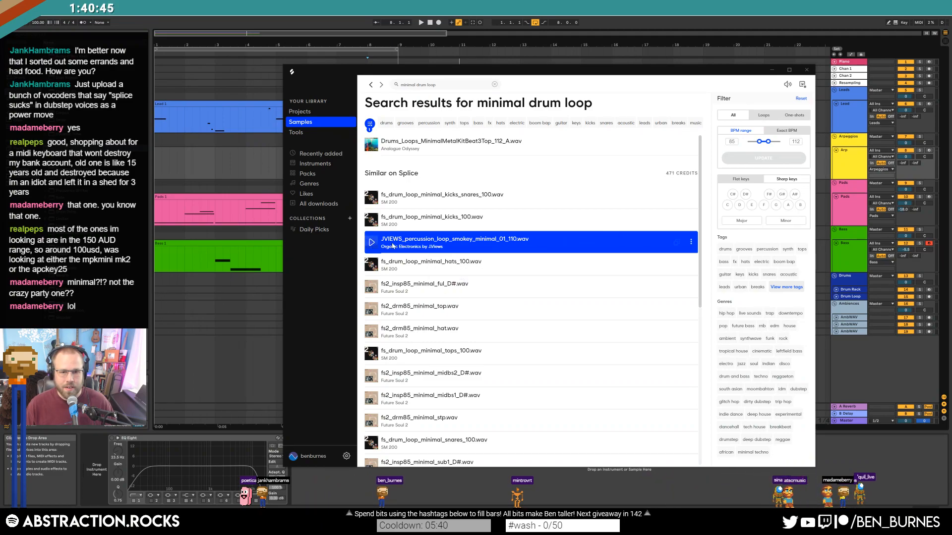
left_click_drag(605, 253, 238, 296)
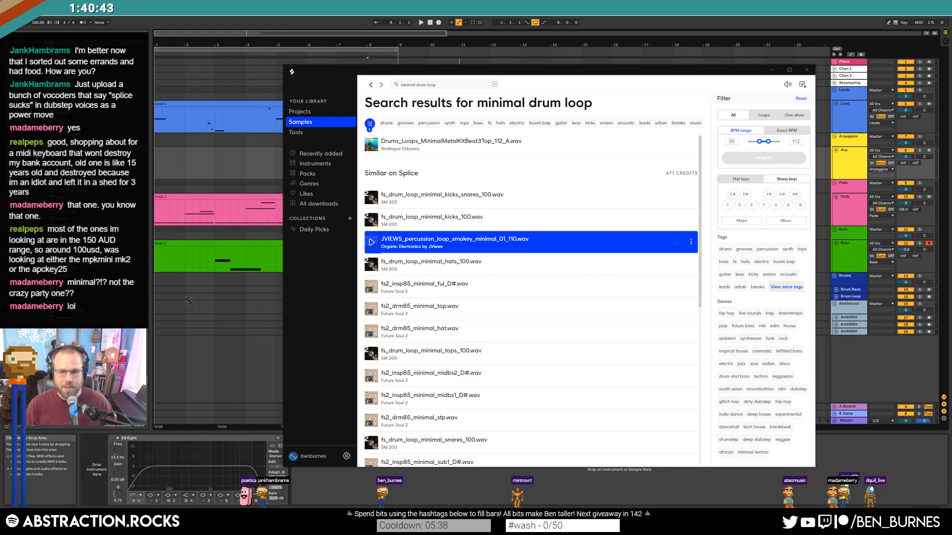
left_click_drag(187, 294, 400, 255)
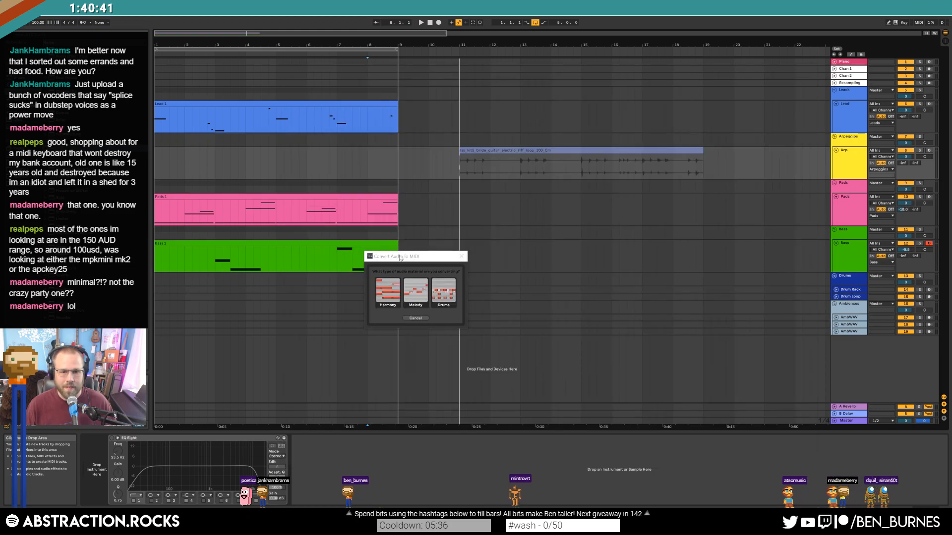
left_click(461, 257)
key("alt+Tab")
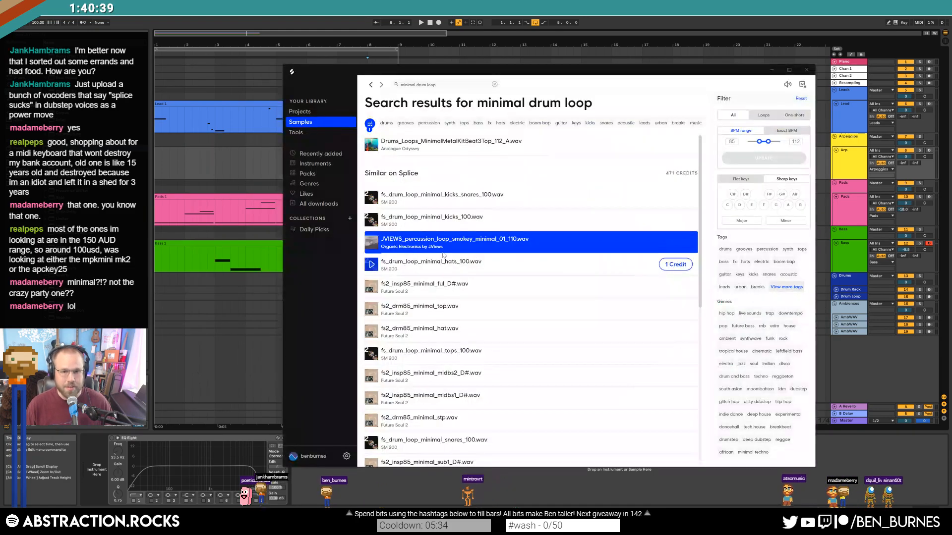
Place JVIEWS_percussion_loop_smokey_minimal_01_110.wav at bar 1 of the Drum Loop track and reopen Splice's recently added samples.
left_click_drag(240, 299, 156, 298)
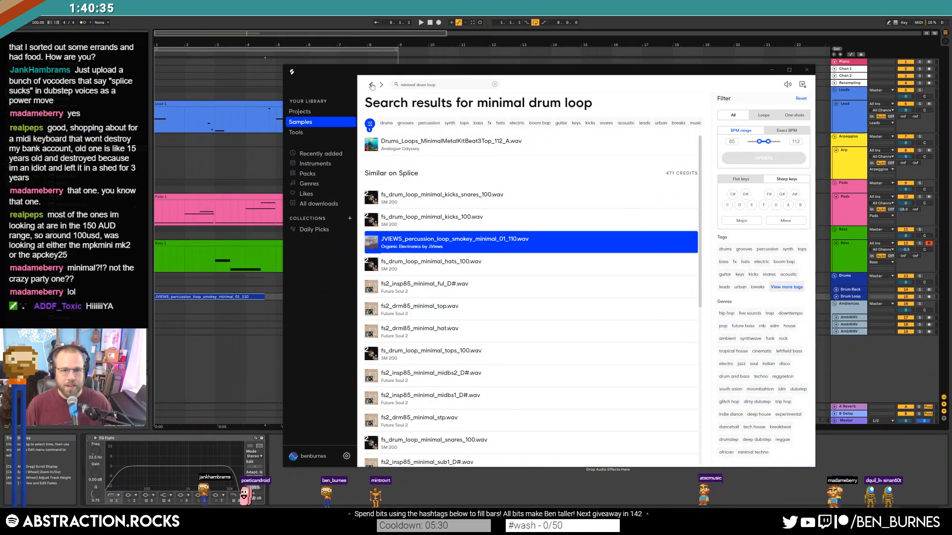
left_click(304, 122)
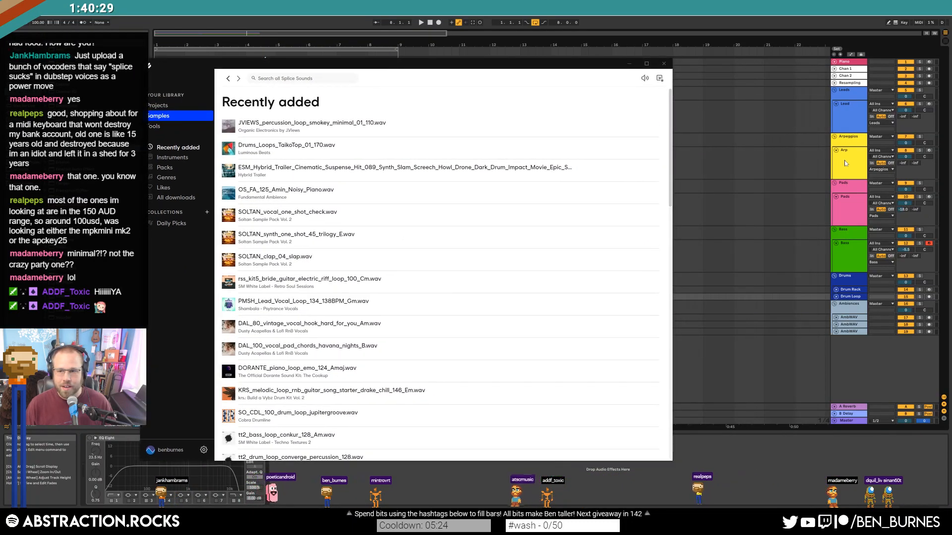
Add an audio track below Arp, place rss_kit5_bride_guitar_electric_riff_loop_100_Cm.wav from Splice on it, and return to the arrangement.
left_click(842, 161)
key("alt+Tab")
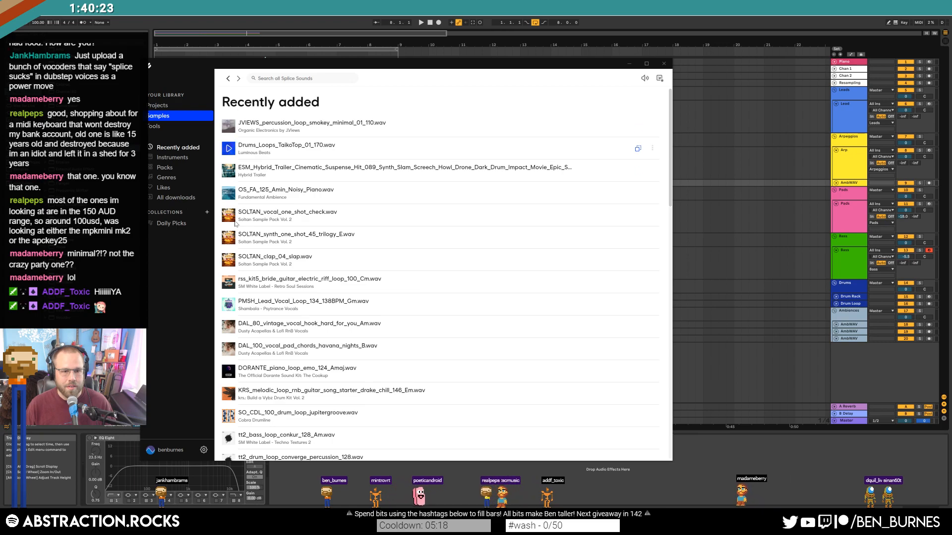
left_click_drag(229, 281, 714, 183)
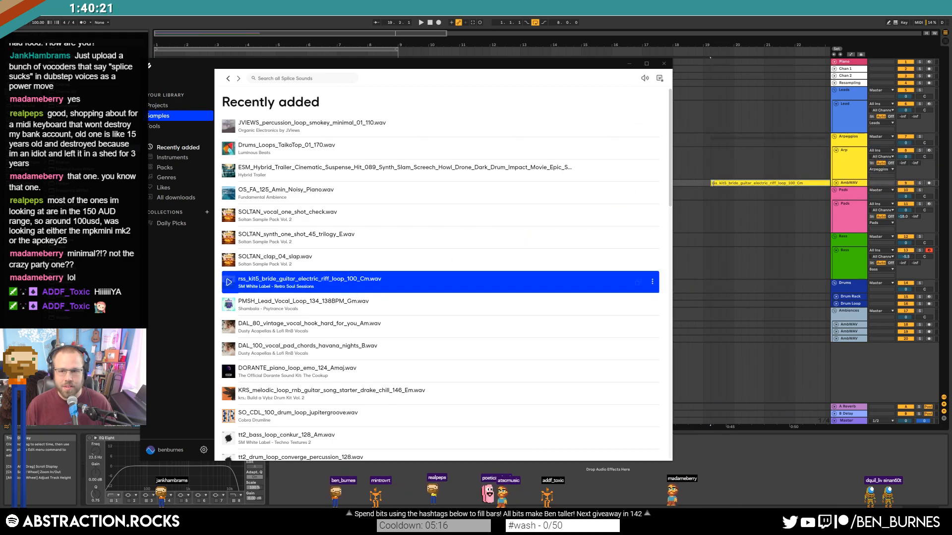
left_click(636, 64)
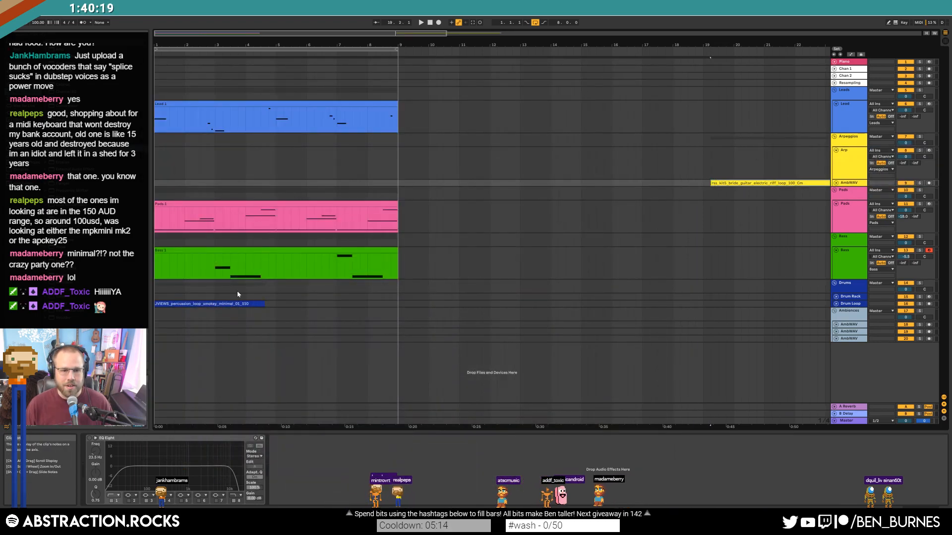
Turn on warping for the JVIEWS percussion clip and set its segment tempo to 110 BPM.
left_click(243, 303)
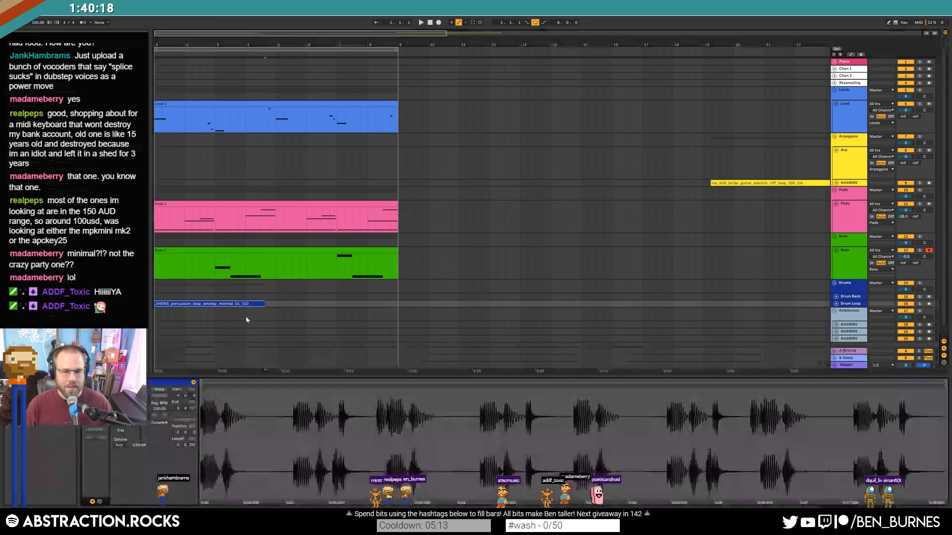
left_click(160, 389)
type("110")
key("Return")
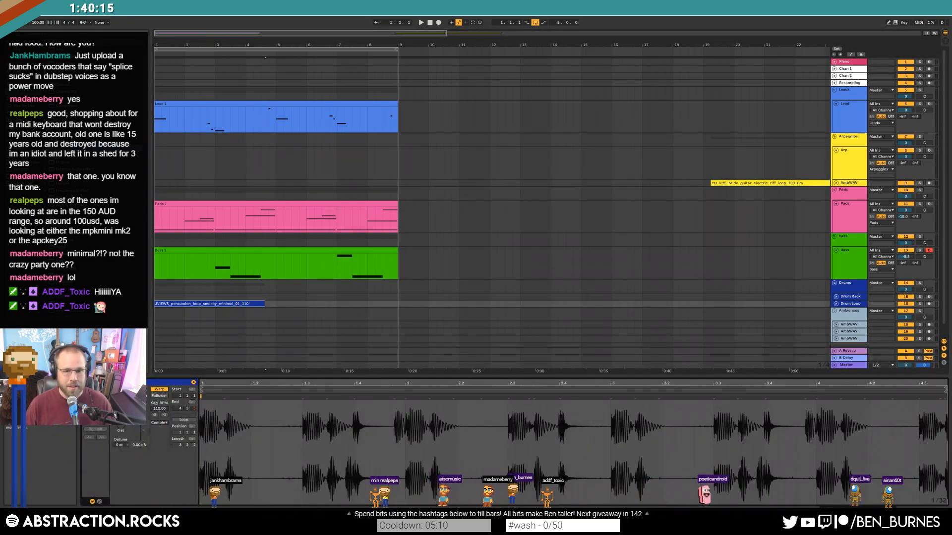
Unfold the Drum Loop track, shorten the percussion clip to two bars, and loop it across to bar 9.
left_click(836, 304)
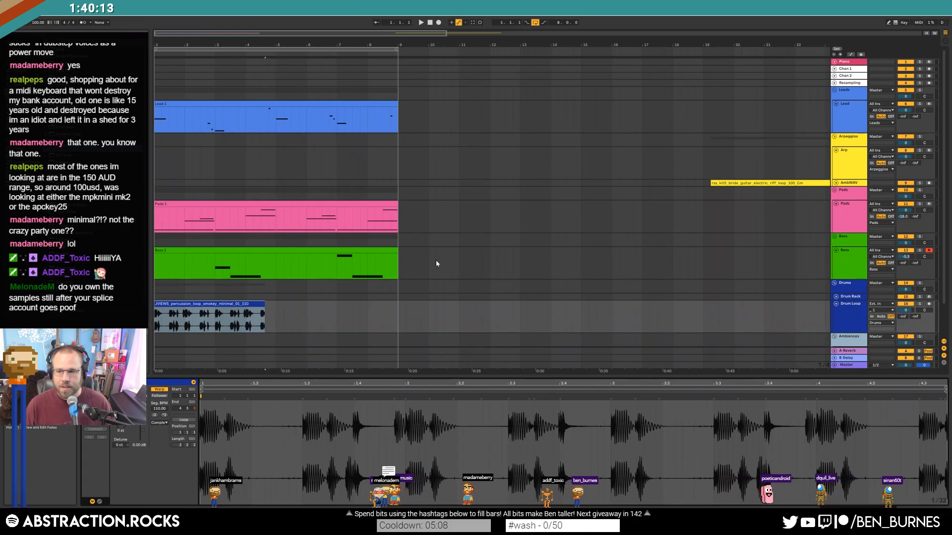
scroll(397, 270, "down", 2)
scroll(375, 266, "down", 1)
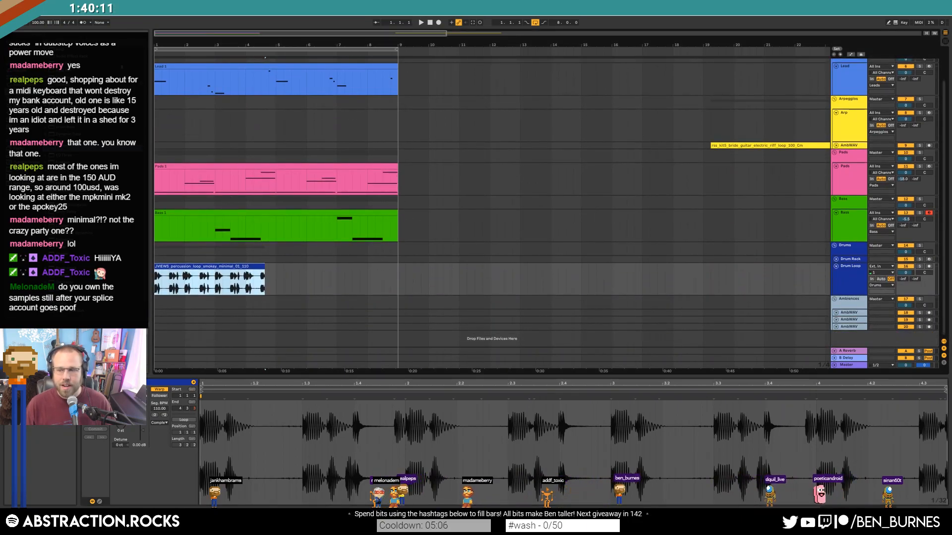
scroll(396, 198, "up", 5)
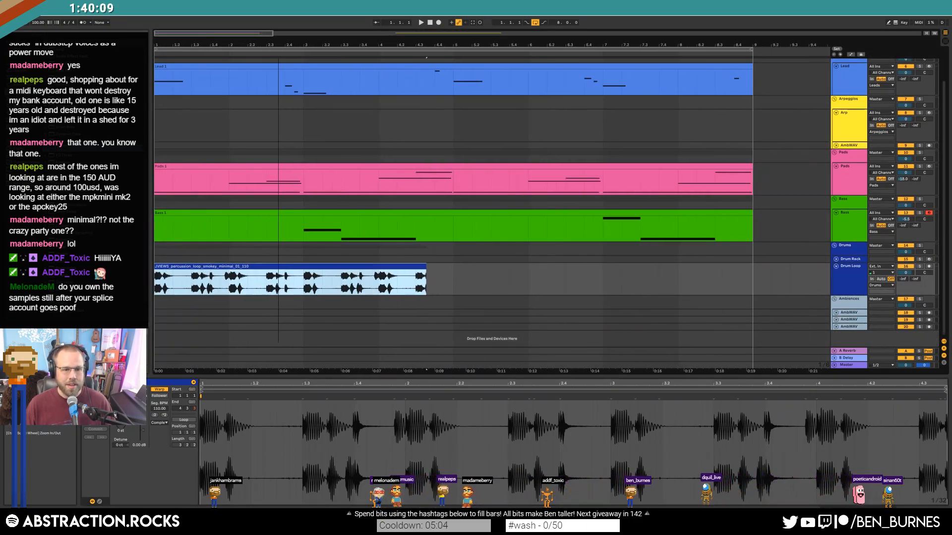
left_click_drag(424, 266, 300, 276)
left_click(187, 420)
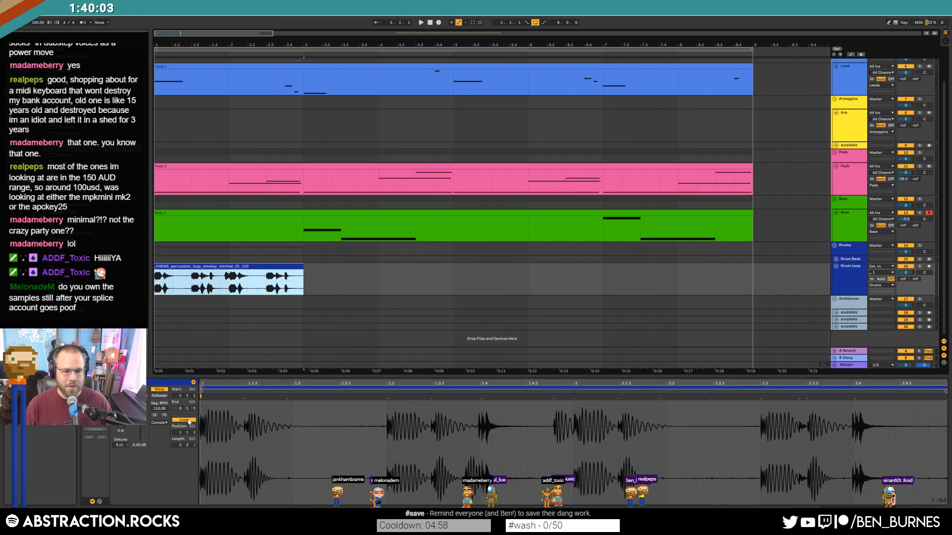
left_click(187, 445)
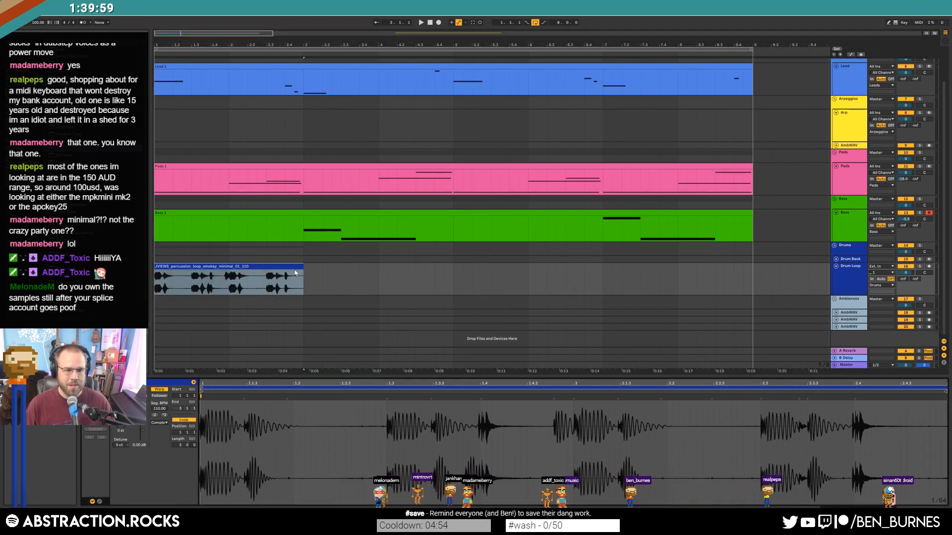
left_click_drag(310, 268, 753, 279)
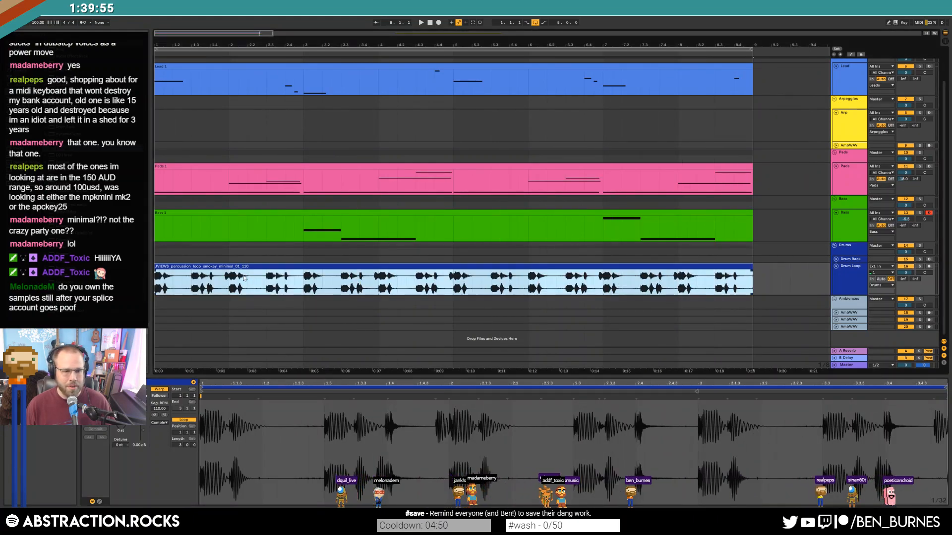
Play the arrangement, check the Drum Loop track's pitch with a temporary Tuner, and remove the Tuner.
key("space")
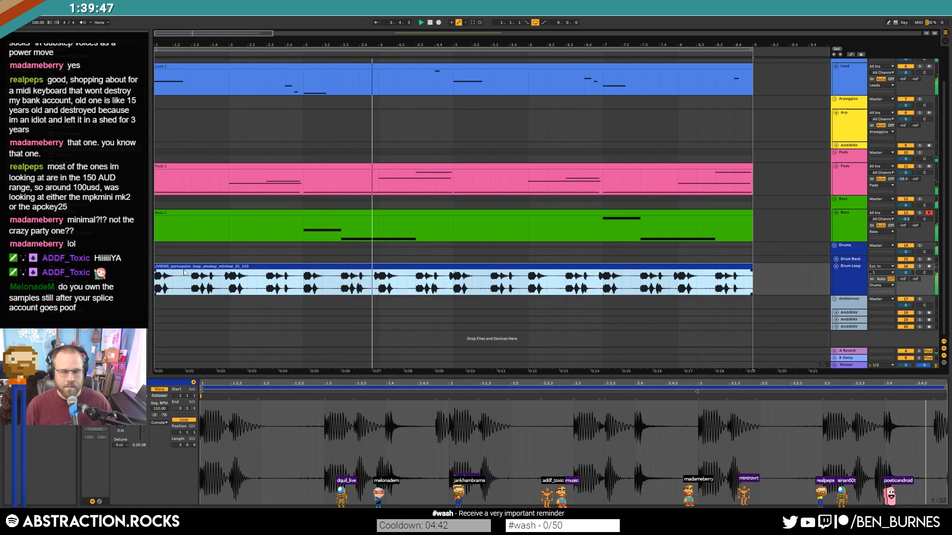
key("shift+Tab")
key("space")
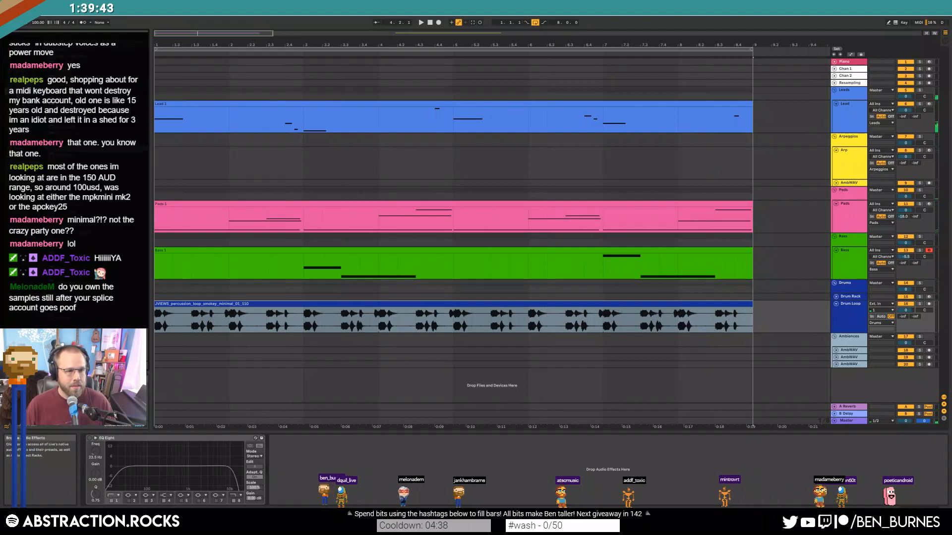
left_click_drag(65, 296, 311, 468)
key("space")
key("space")
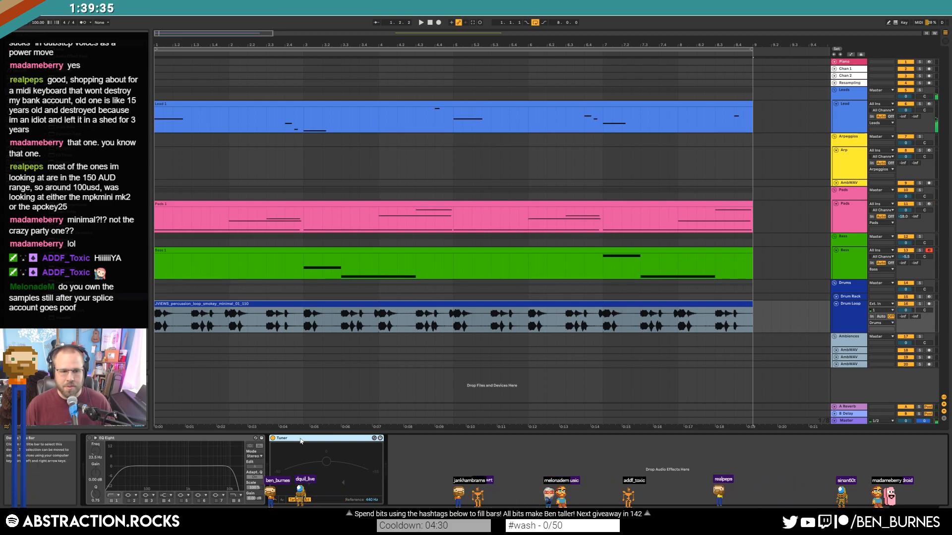
key("space")
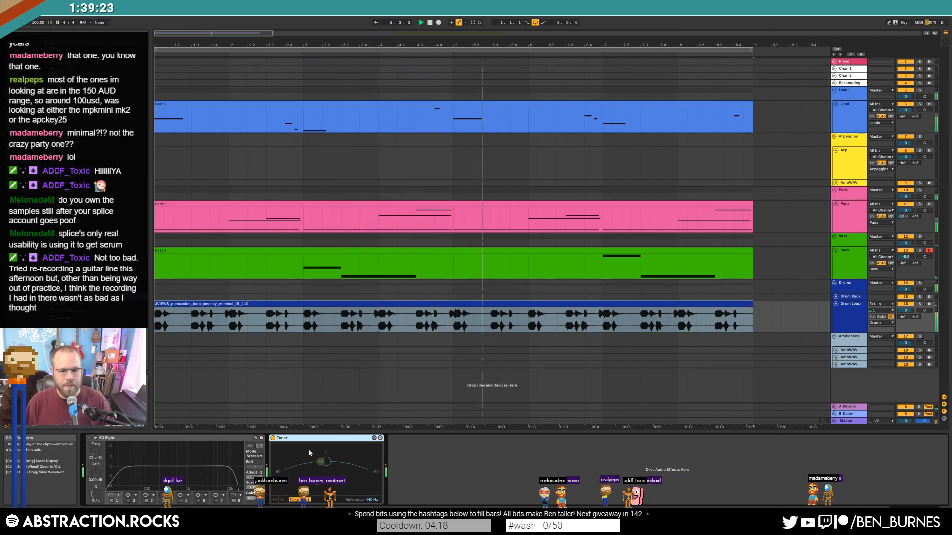
key("Delete")
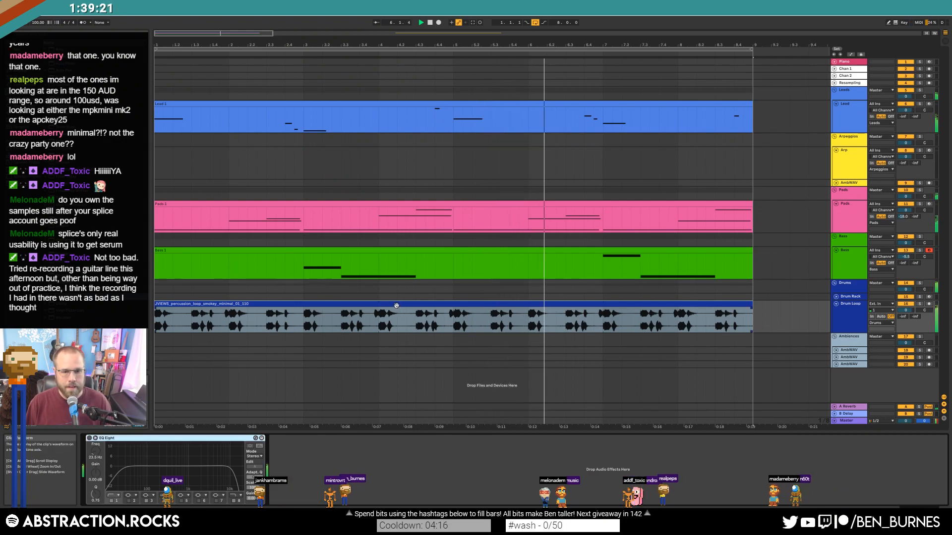
Disable the low-cut and high-cut bands of the Drum Loop's EQ Eight and shape a broad dip in the low mids.
left_click(147, 480)
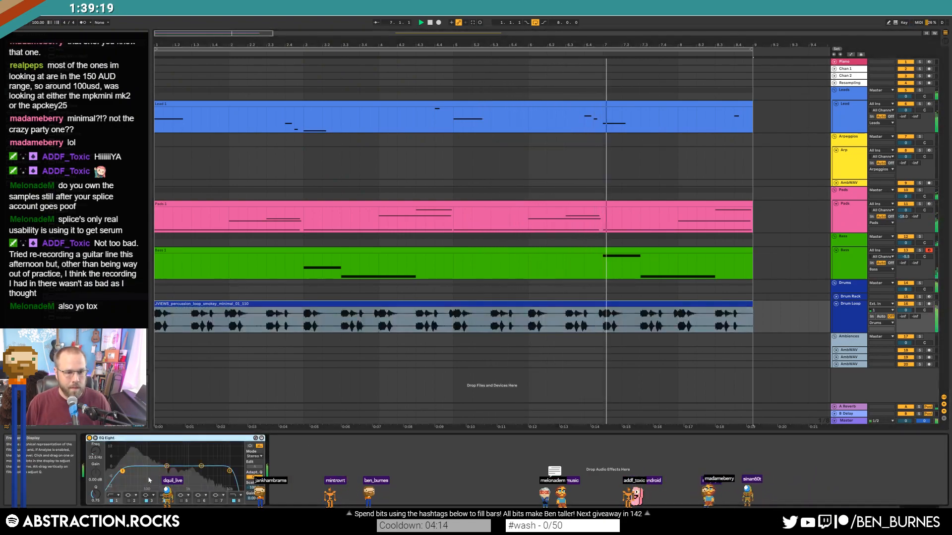
left_click_drag(168, 469, 163, 501)
left_click(112, 501)
left_click(233, 500)
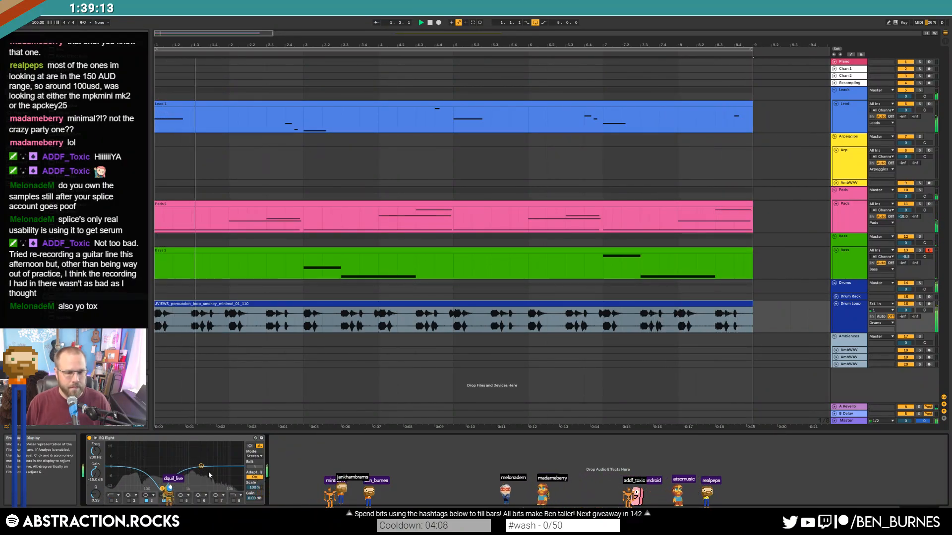
left_click_drag(163, 488, 199, 466)
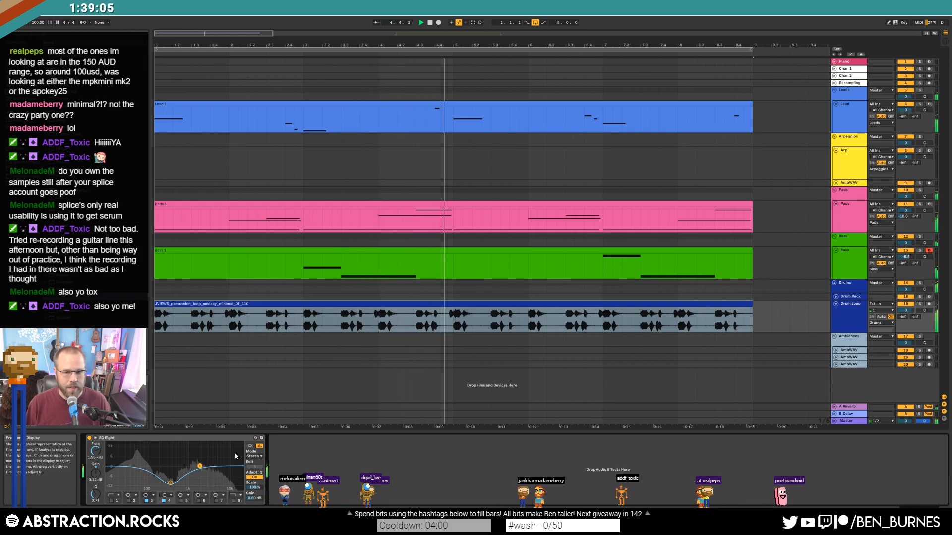
Stop playback, move the guitar riff clip to bar 3, and reduce it to one-and-a-half-bar clips at bars 3 and 7.
left_click_drag(248, 32, 248, 12)
key("space")
left_click(835, 183)
left_click_drag(704, 191, 236, 190)
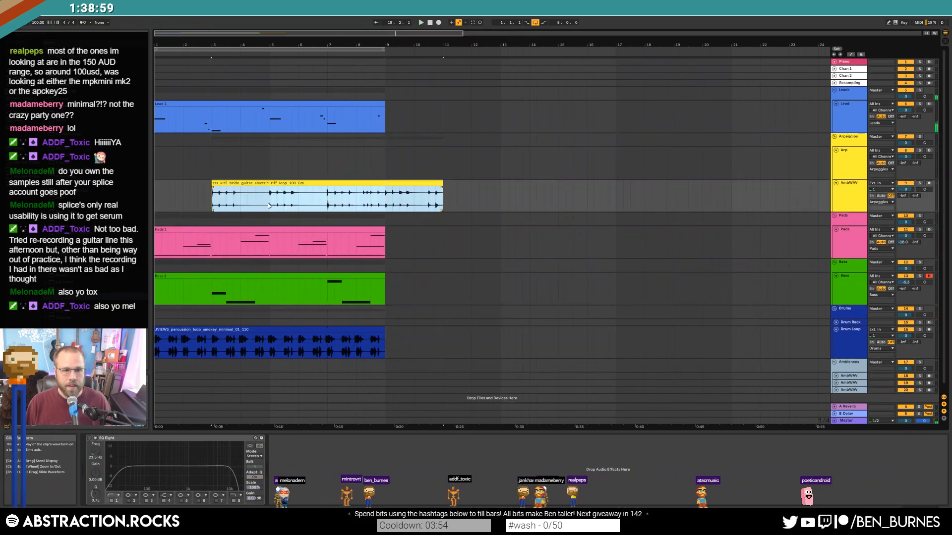
left_click_drag(321, 207, 495, 208)
left_click_drag(386, 186, 446, 195)
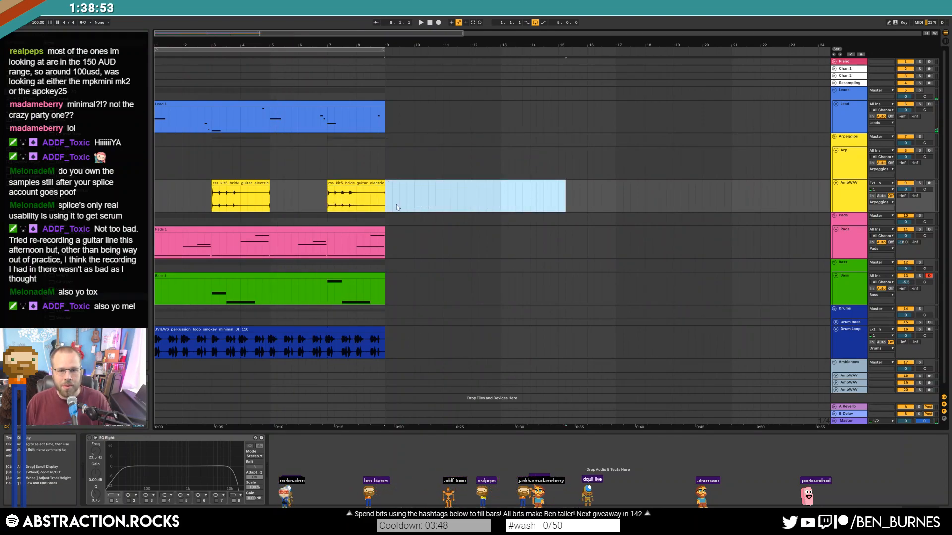
left_click_drag(382, 182, 371, 182)
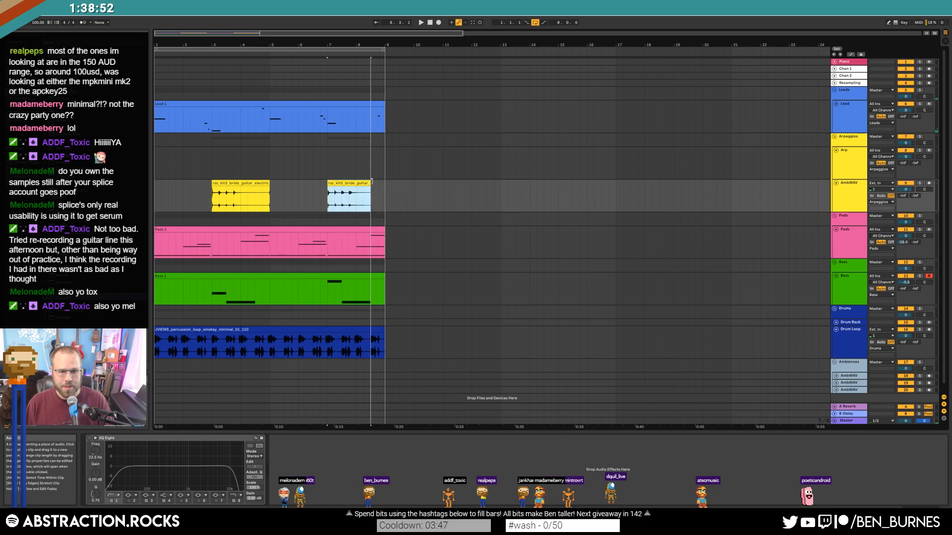
left_click(267, 184)
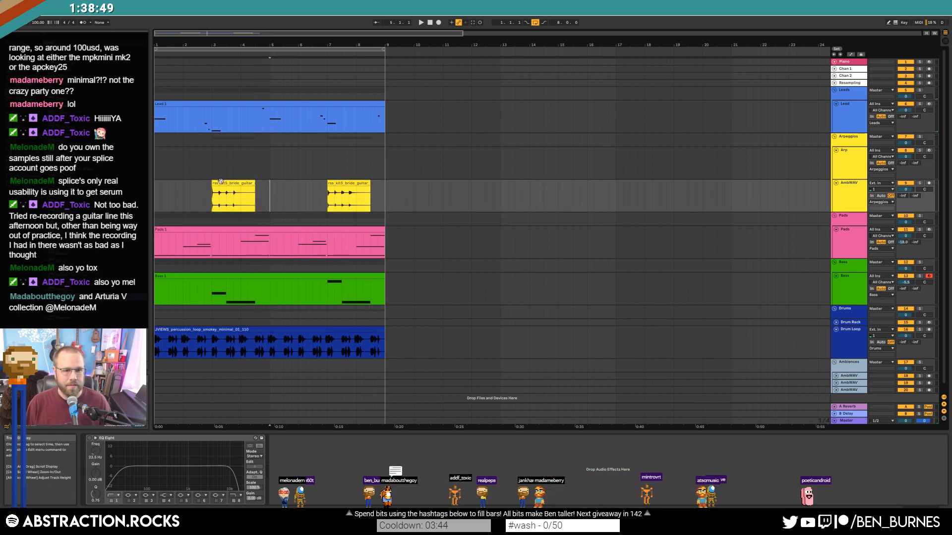
Add ValhallaDelay to the guitar track in Pitch mode and Future era, with 38% mix, 66.8% feedback and 29.2% diffusion.
left_click(839, 184)
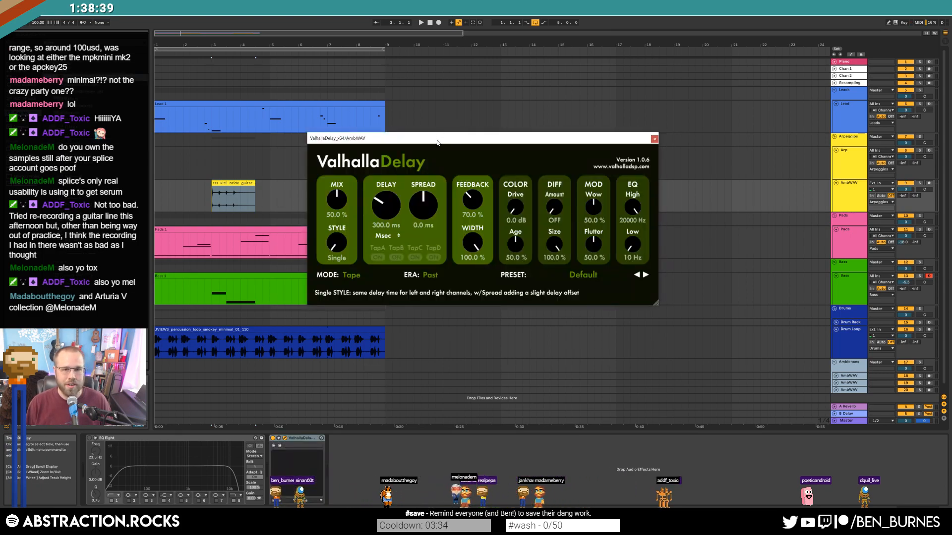
left_click(461, 294)
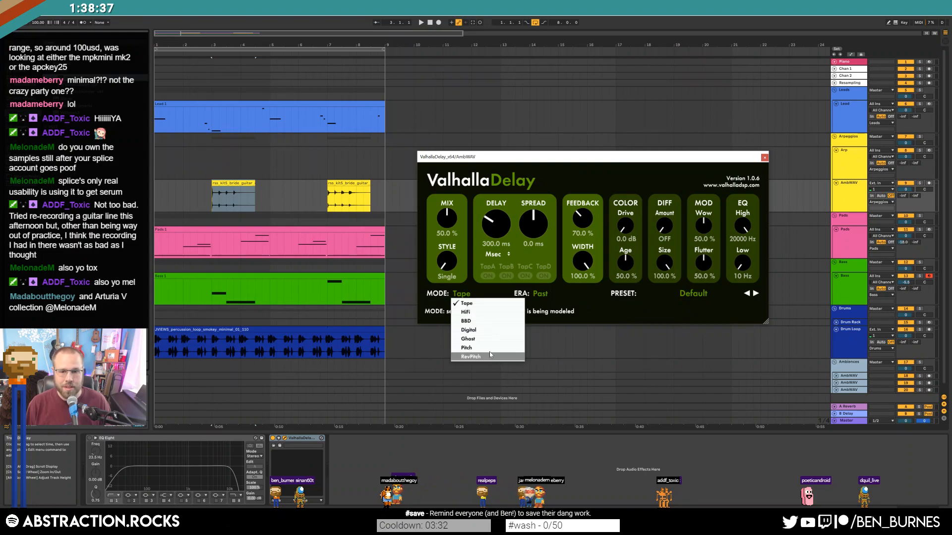
left_click(489, 348)
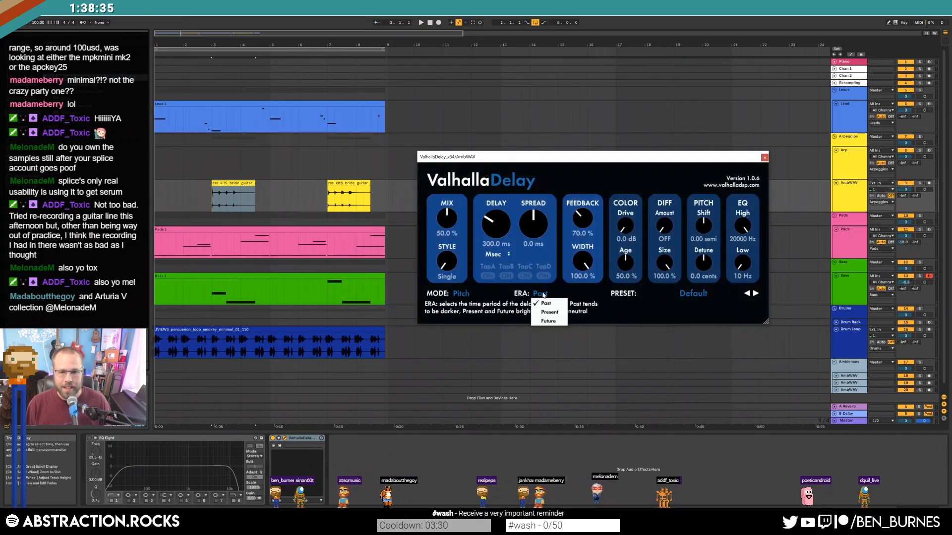
left_click(548, 321)
left_click_drag(449, 218, 453, 225)
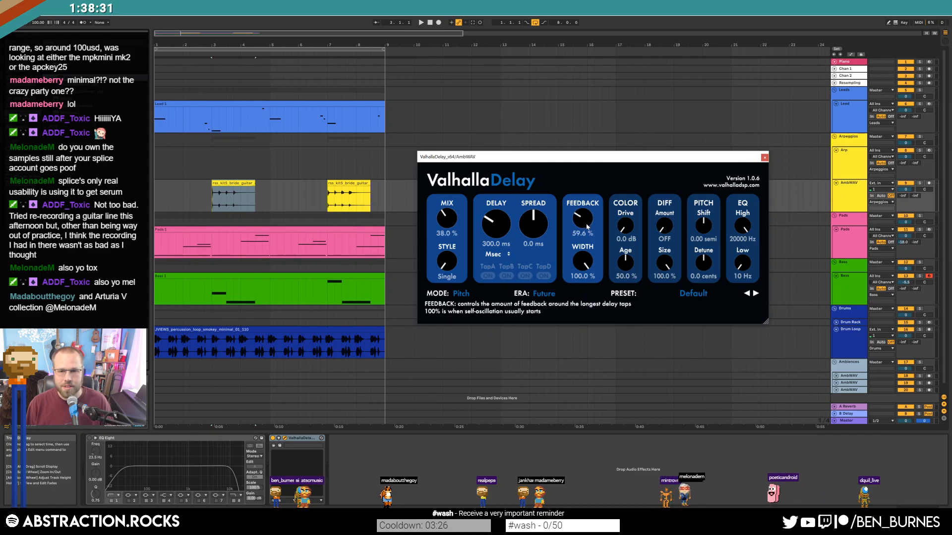
left_click_drag(662, 228, 653, 204)
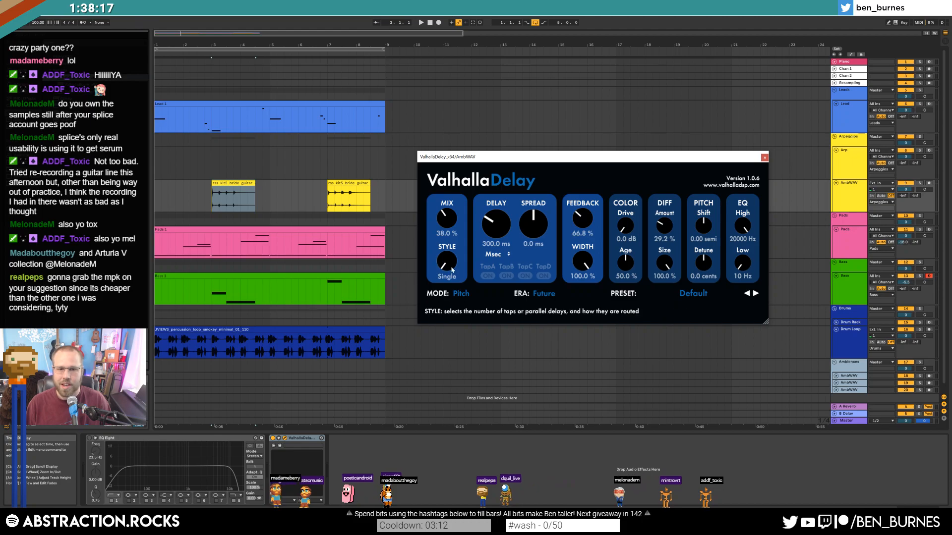
Set ValhallaDelay to Dual style with 260 ms left and 356 ms right delay, and close the plugin window.
left_click_drag(447, 258, 447, 249)
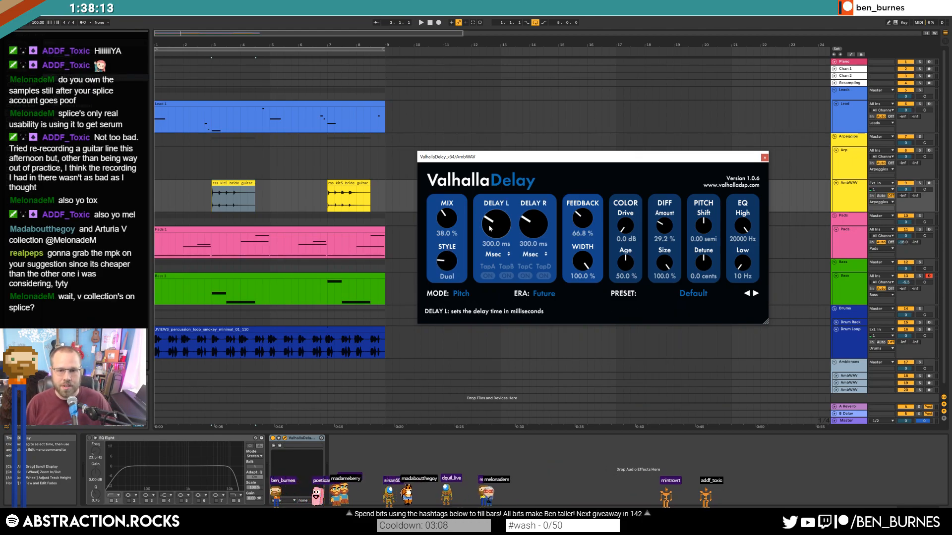
mouse_move(496, 229)
left_mouse_down()
mouse_move(524, 226)
mouse_move(498, 227)
left_mouse_up()
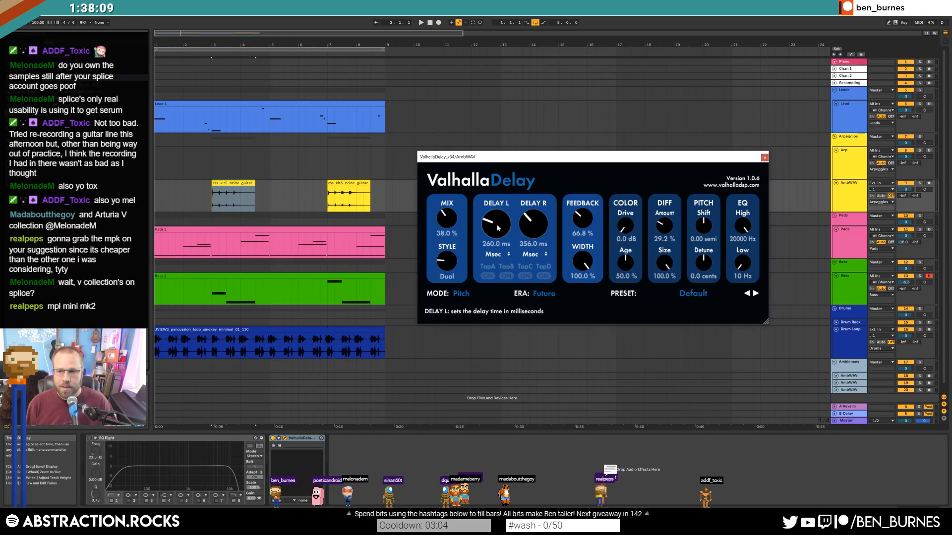
left_click(764, 157)
Play the arrangement from the start, lower ValhallaDelay's mix to 32.4%, and solo the guitar track to audition its bar 3 clip.
left_click(157, 188)
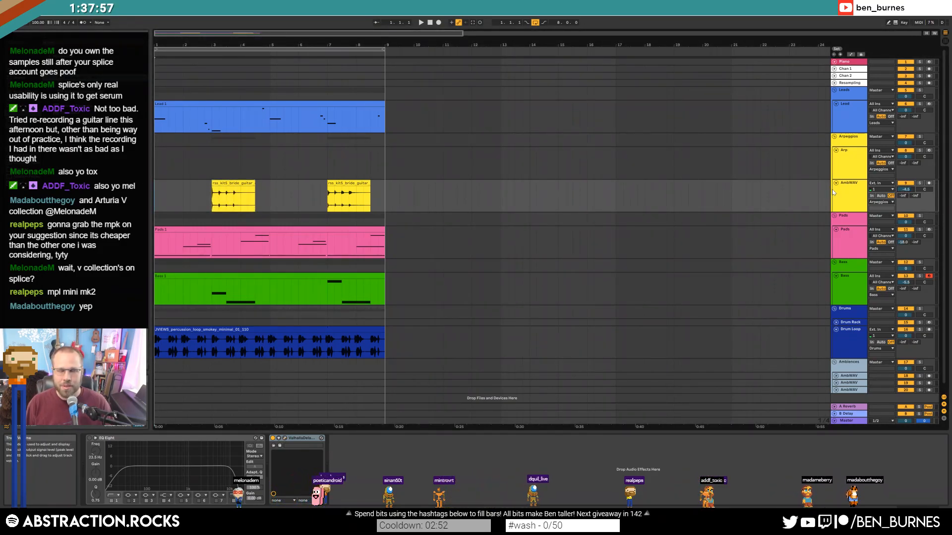
key("space")
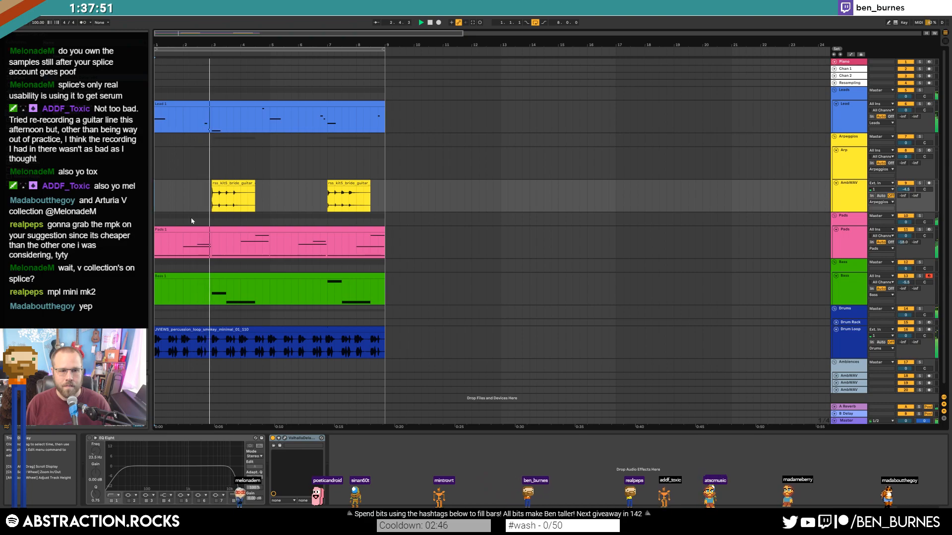
left_click(848, 192)
left_click(284, 438)
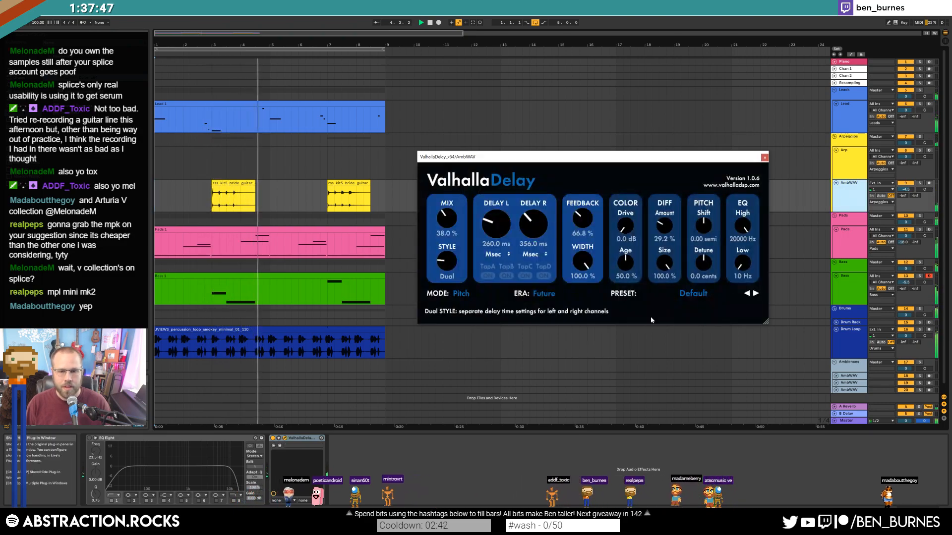
left_click(919, 184)
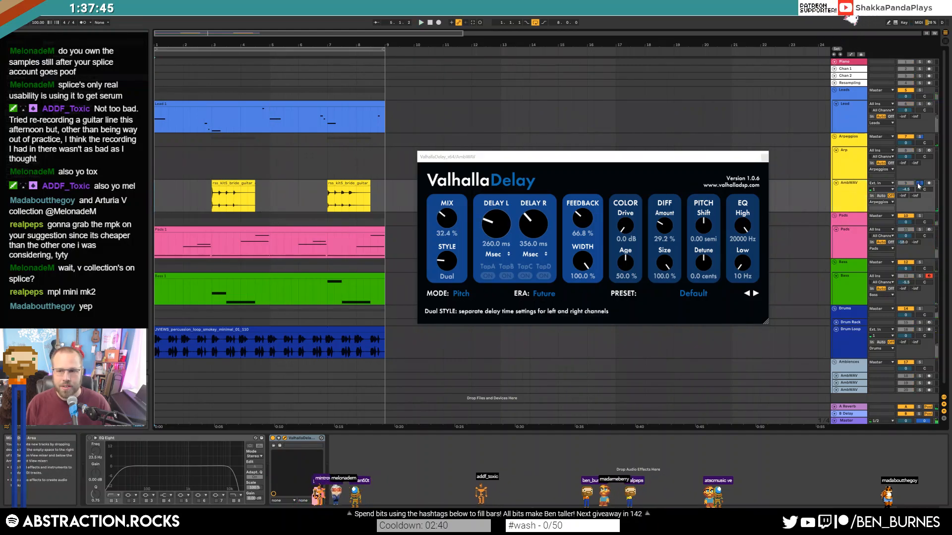
key("space")
key("space")
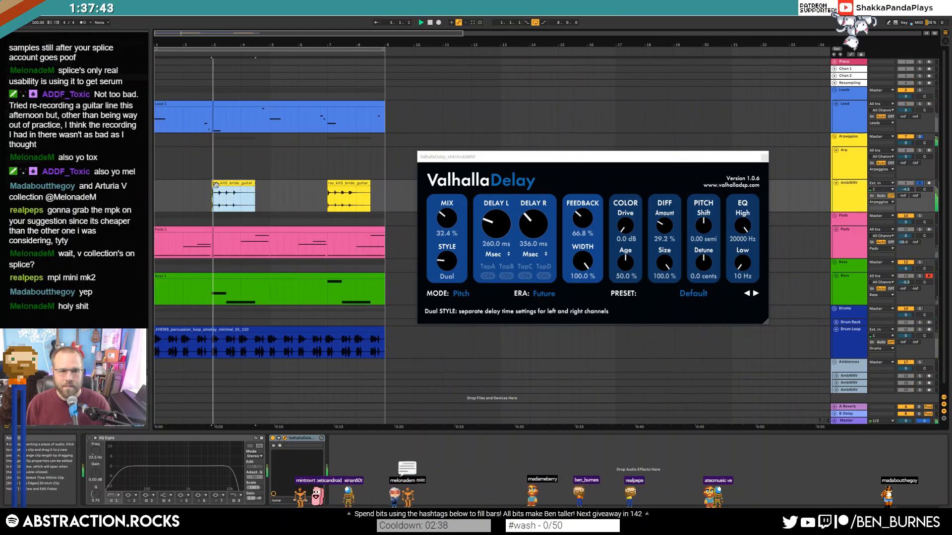
Audition the soloed guitar riff clips at bars 3 and 7 through ValhallaDelay.
left_click(216, 184)
key("space")
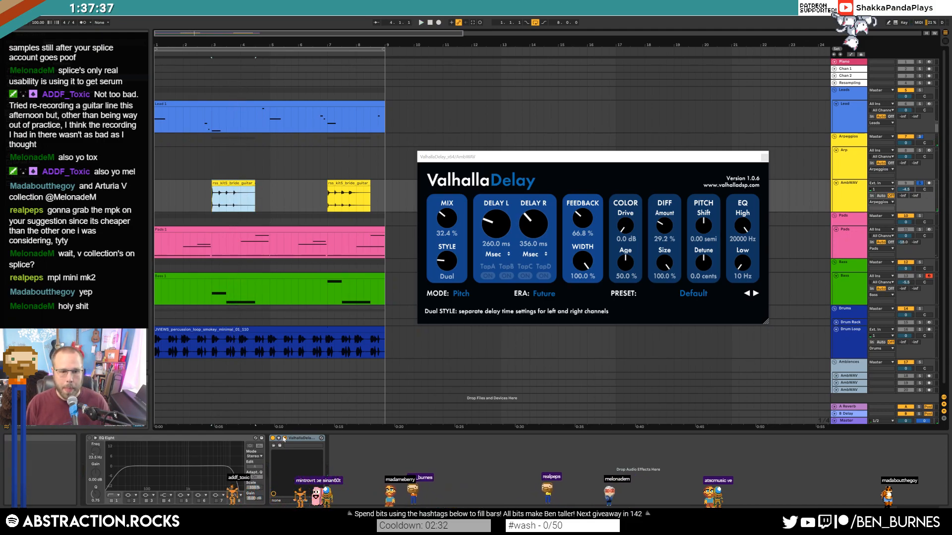
key("space")
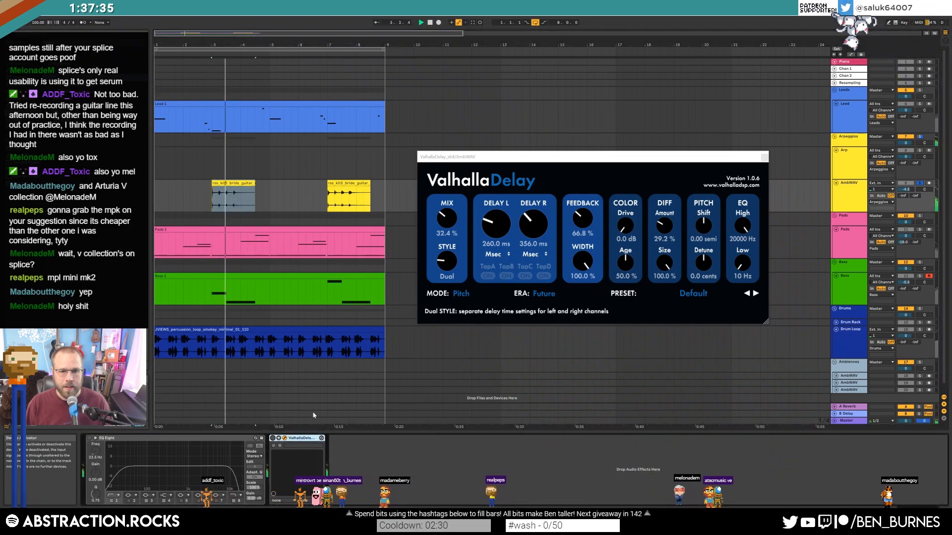
left_click(344, 183)
key("space")
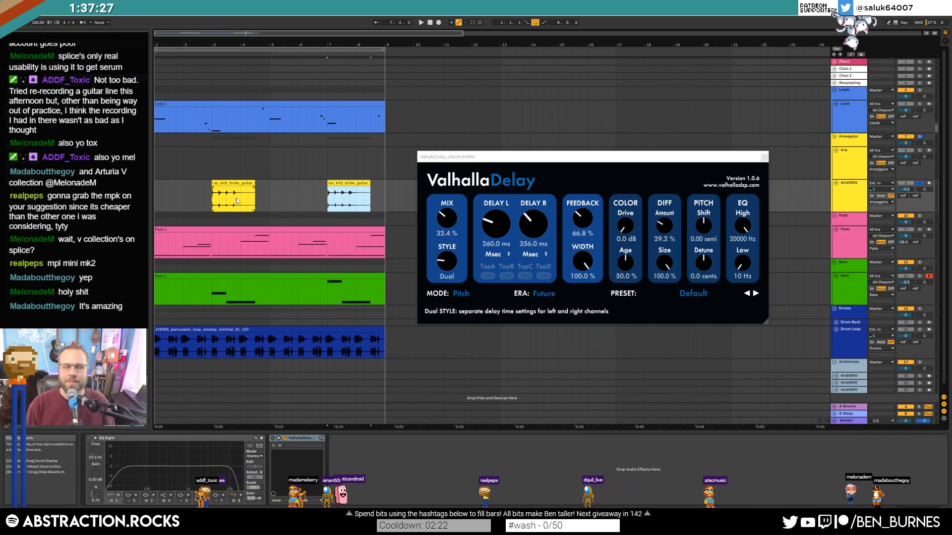
left_click(236, 184)
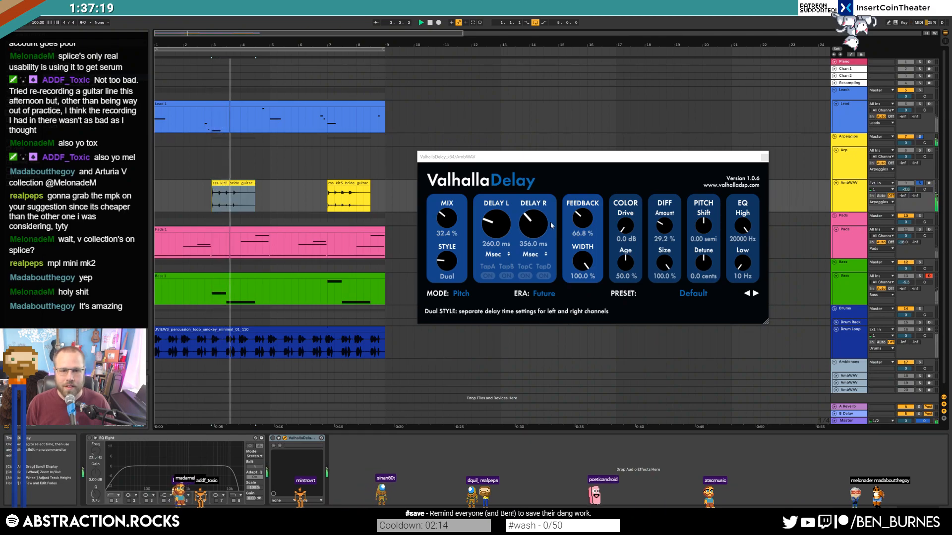
Raise ValhallaDelay's mix to 36% while replaying the bar 3 guitar clip, and switch the delay mode to BBD.
left_click_drag(447, 219, 448, 214)
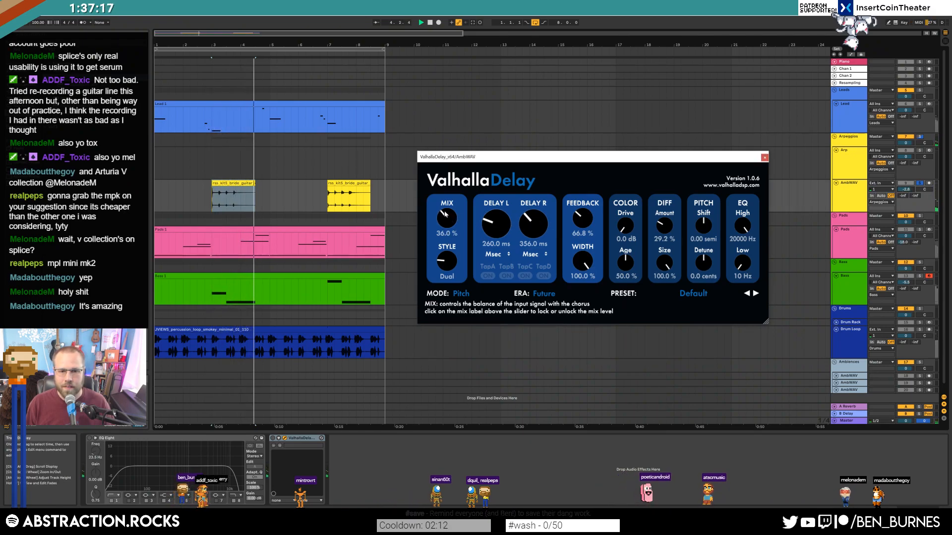
key("space")
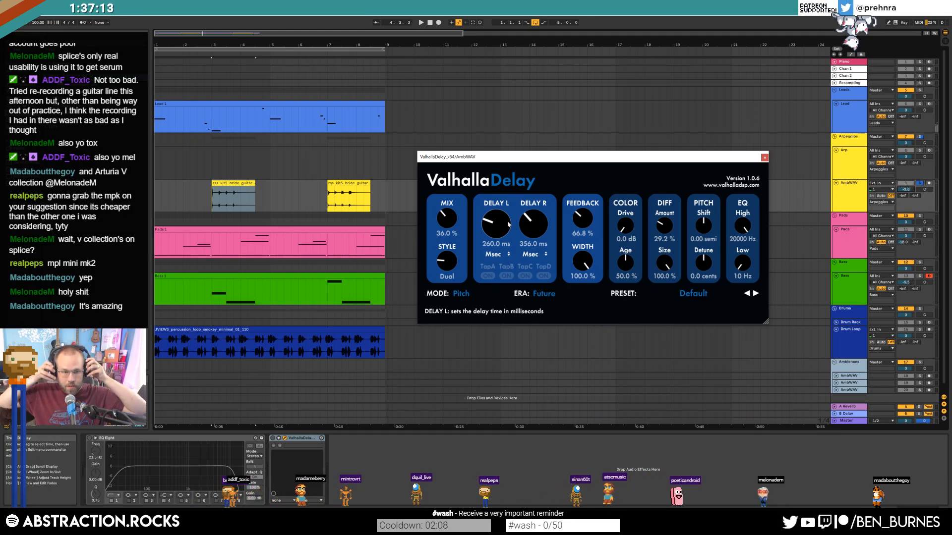
key("space")
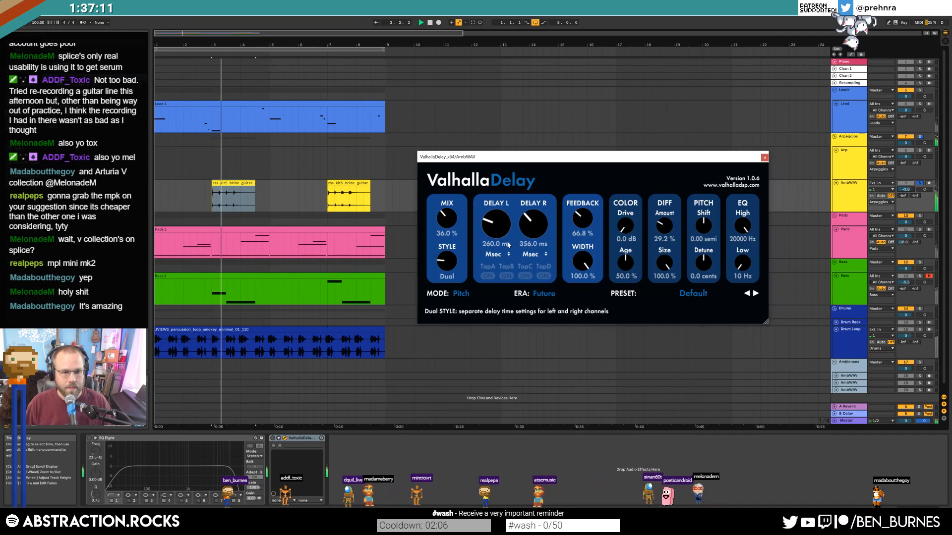
key("space")
left_click(469, 292)
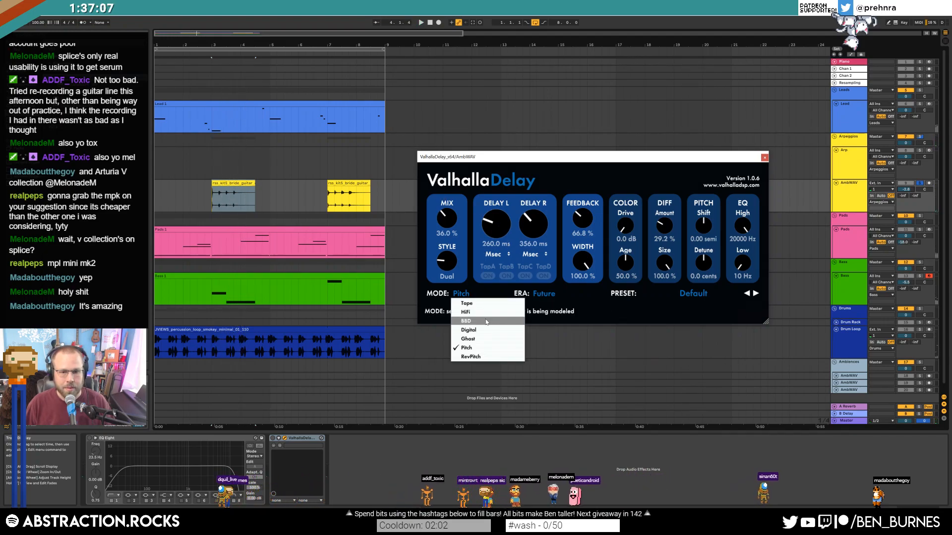
left_click(485, 320)
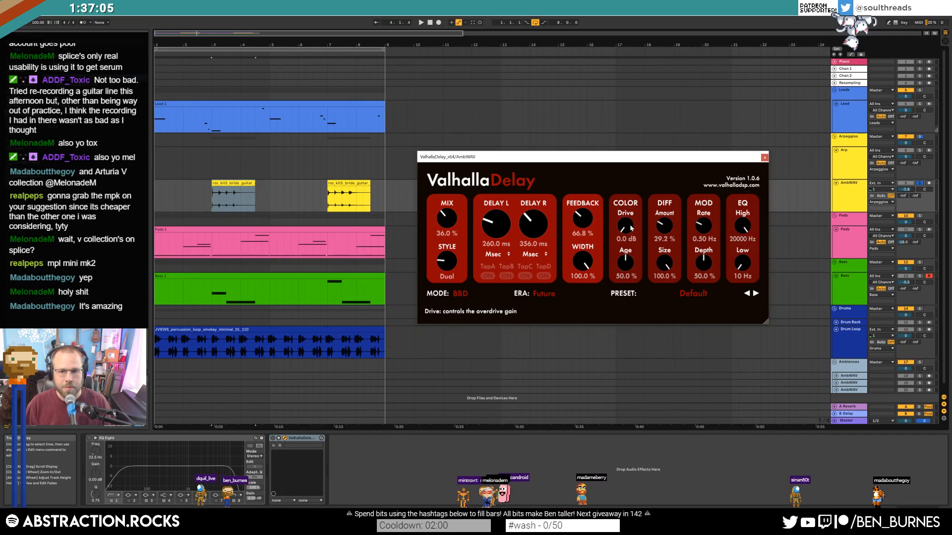
While replaying the guitar clip, set ValhallaDelay's feedback to 83.6% and mix to 34.8%, and turn the diffusion amount and size off.
key("space")
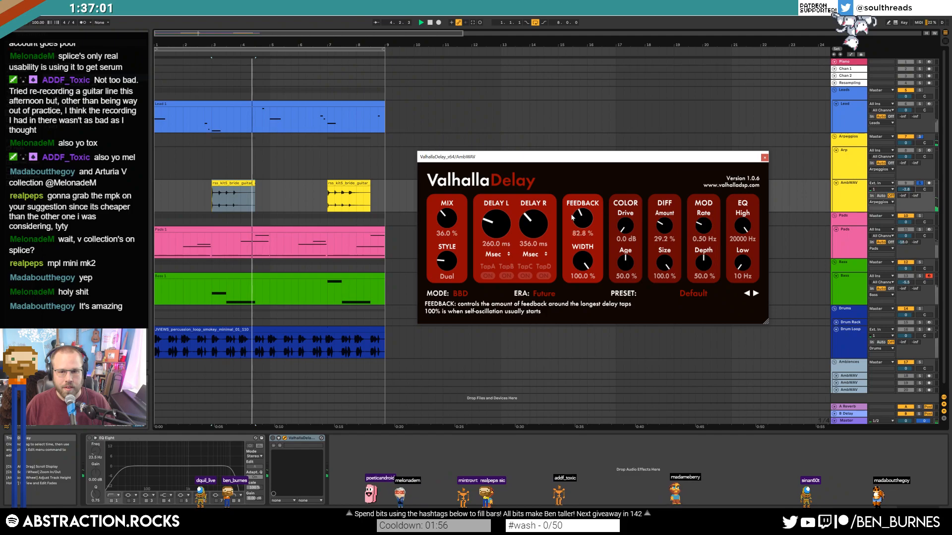
left_click_drag(581, 221, 569, 207)
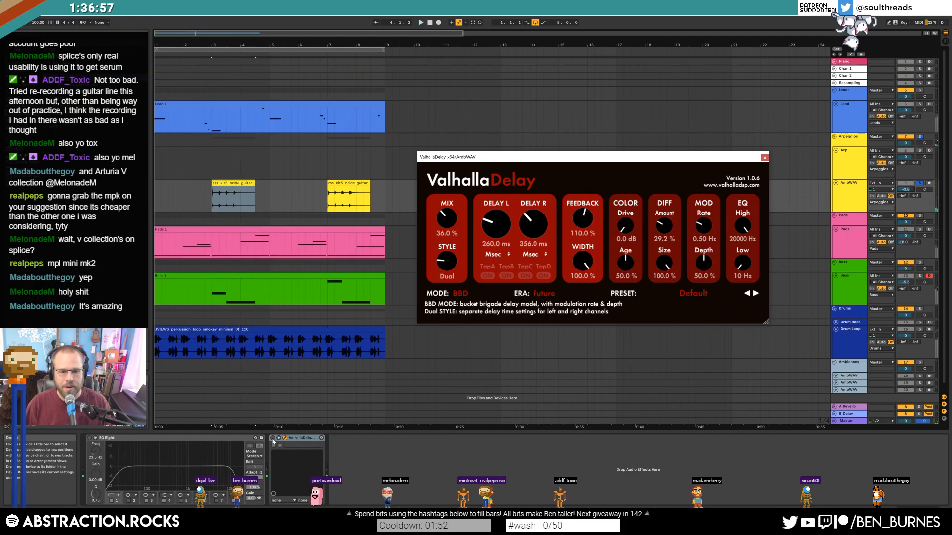
left_click(273, 443)
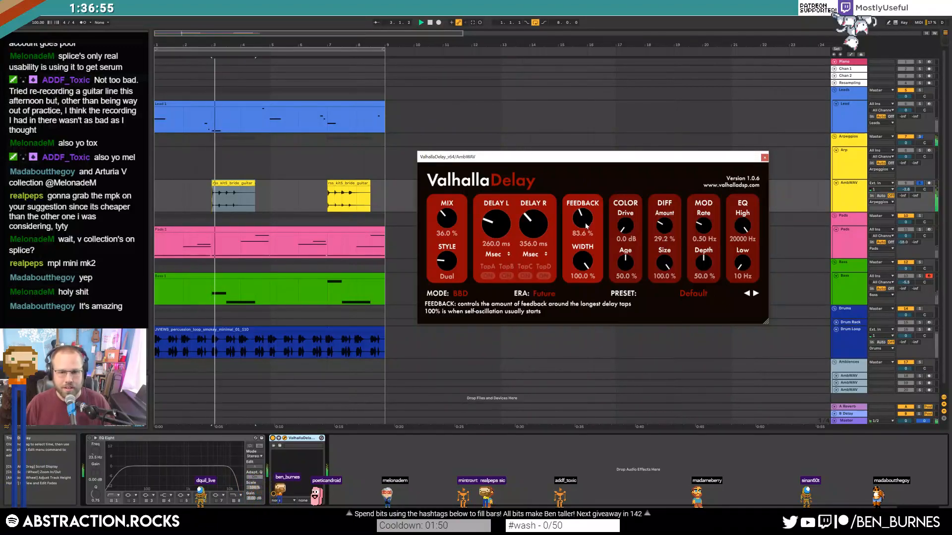
left_click_drag(447, 220, 448, 223)
left_click_drag(665, 226, 676, 350)
key("space")
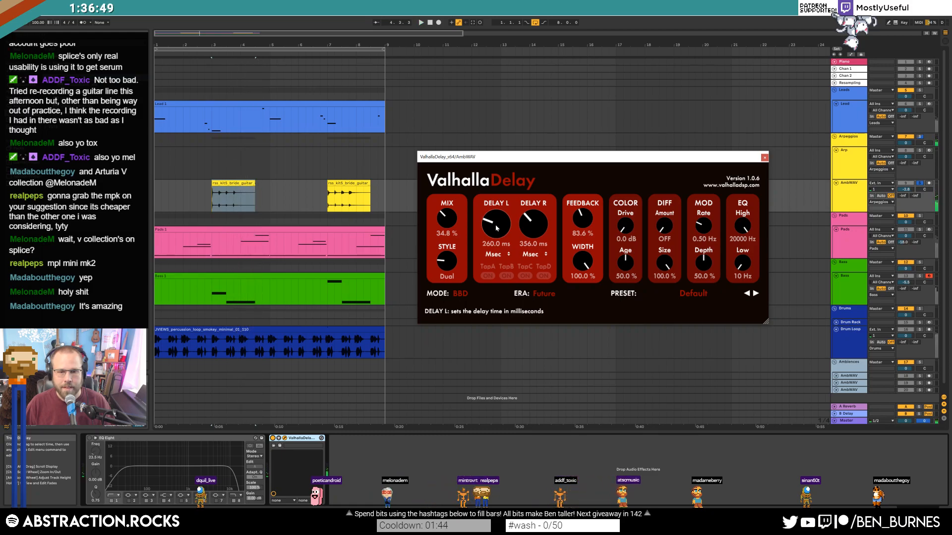
Set ValhallaDelay to 308 ms left and 372 ms right, replay the clip, and lower the mix to 30.4%.
left_click_drag(496, 228, 494, 225)
key("space")
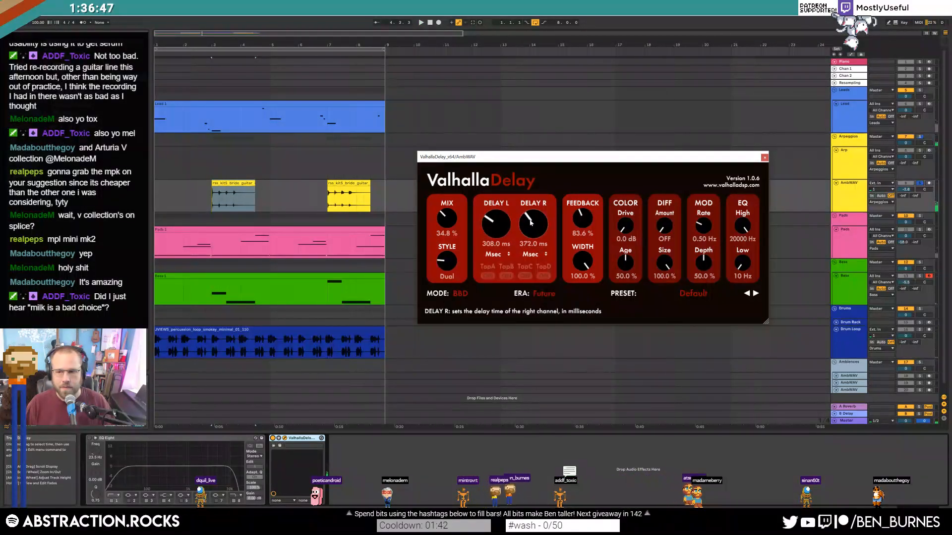
key("space")
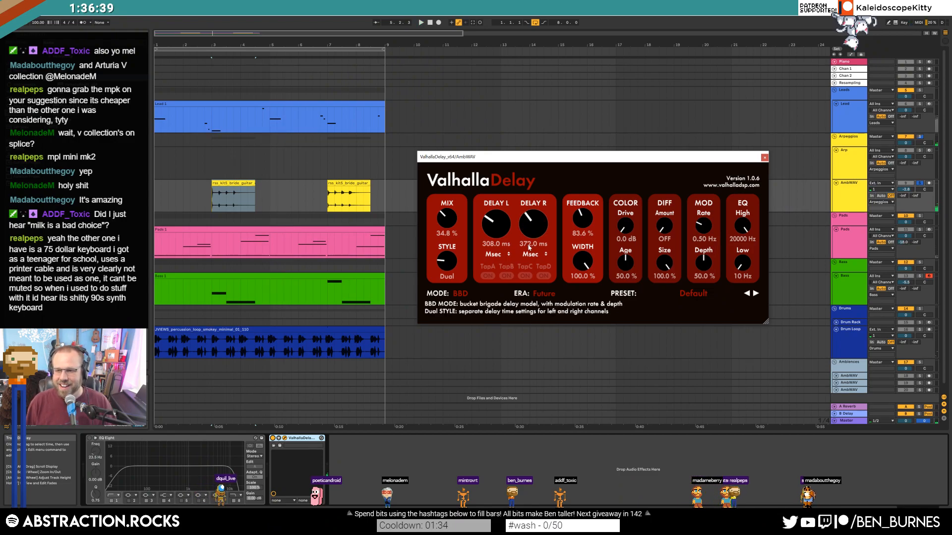
left_click_drag(448, 222, 448, 225)
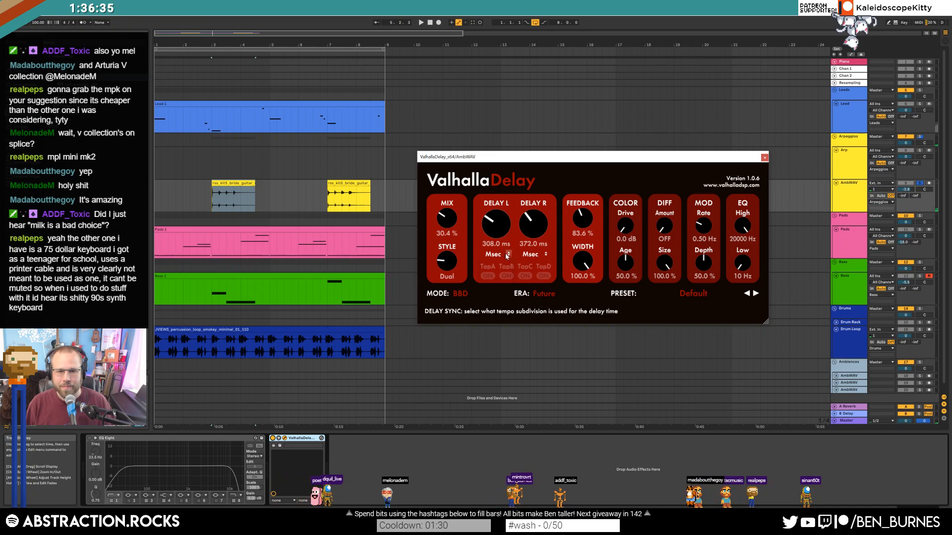
Sync both ValhallaDelay channels to 1/16 notes, reduce feedback to 75.6%, and replay the guitar clip.
left_click(506, 255)
left_click(495, 270)
left_click(531, 269)
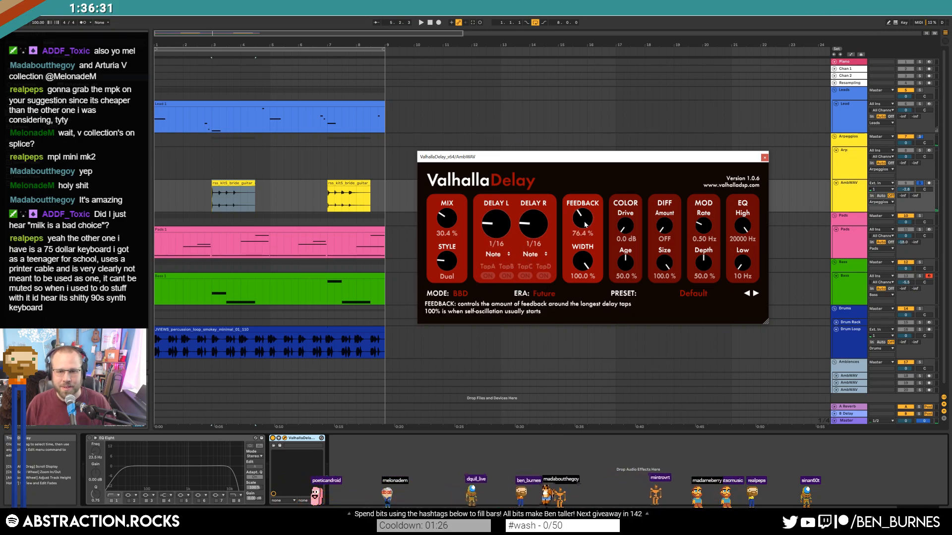
left_click_drag(584, 224, 585, 225)
key("space")
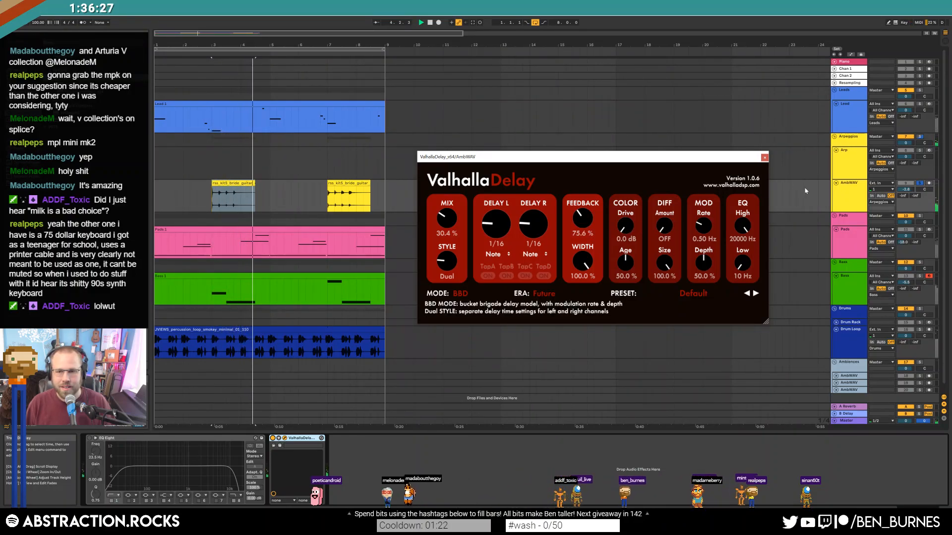
Unsolo the guitar track and play the full arrangement from the start.
left_click(919, 184)
left_click(156, 191)
key("space")
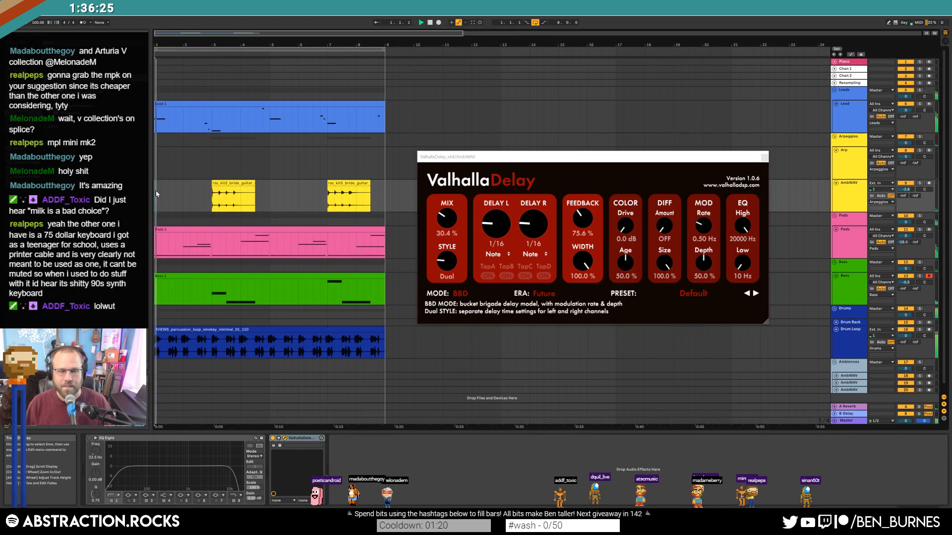
Move the two guitar riff clips one bar later so they start at bars 4 and 8.
left_click(227, 210)
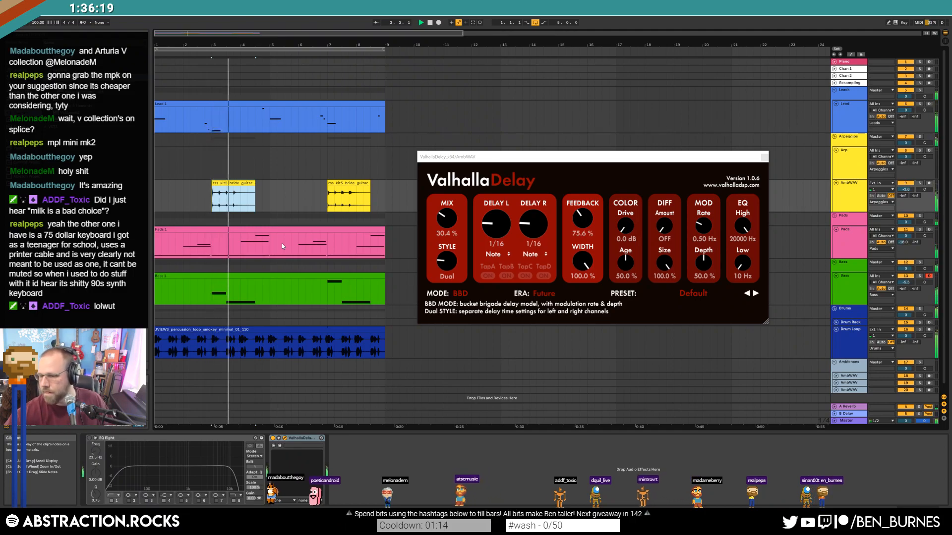
left_click_drag(230, 182, 260, 184)
left_click_drag(344, 184, 373, 187)
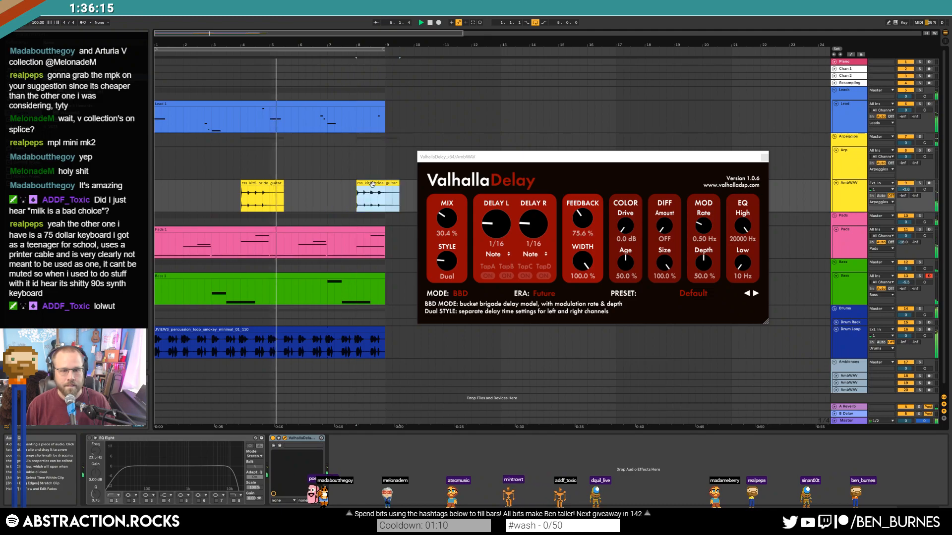
Move the ValhallaDelay window aside and lower the reverb amount in the lead track's Echo device.
left_click_drag(539, 165, 566, 153)
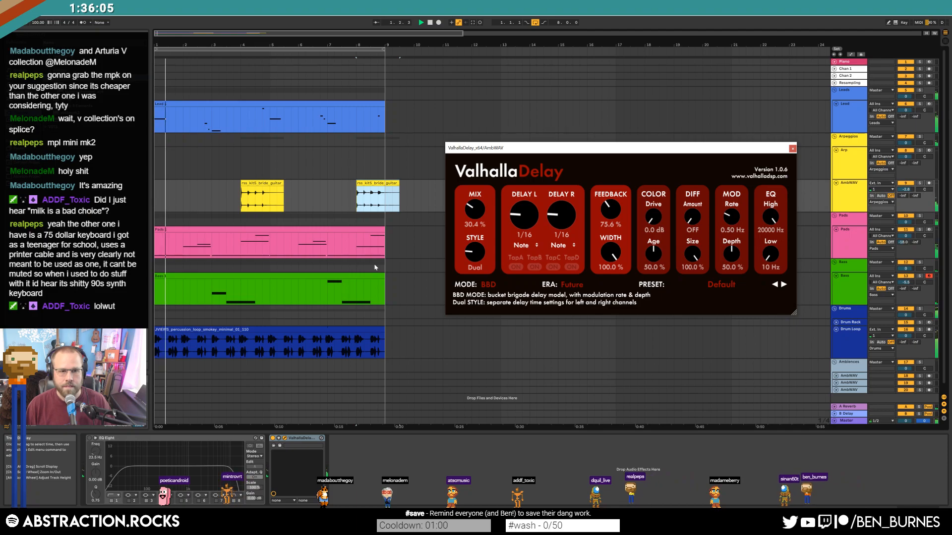
left_click(843, 113)
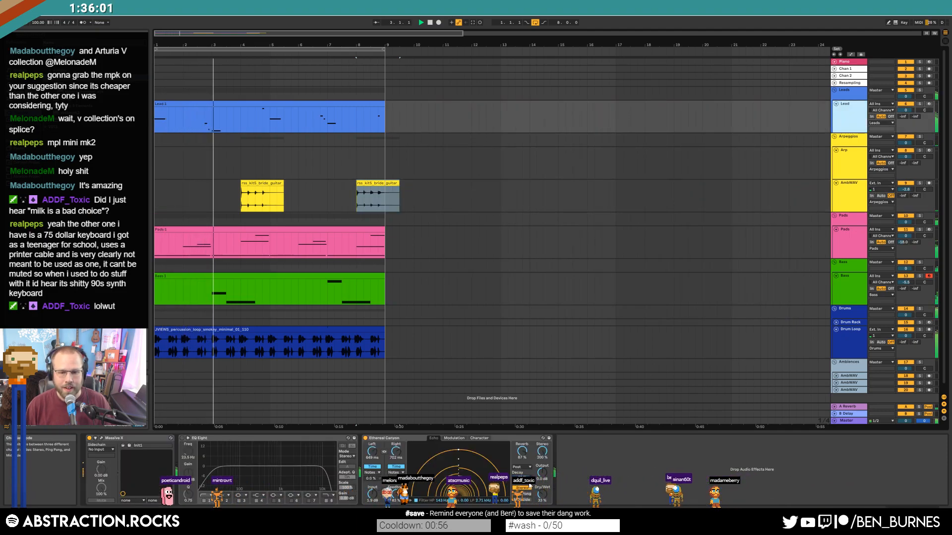
left_click_drag(523, 451, 522, 461)
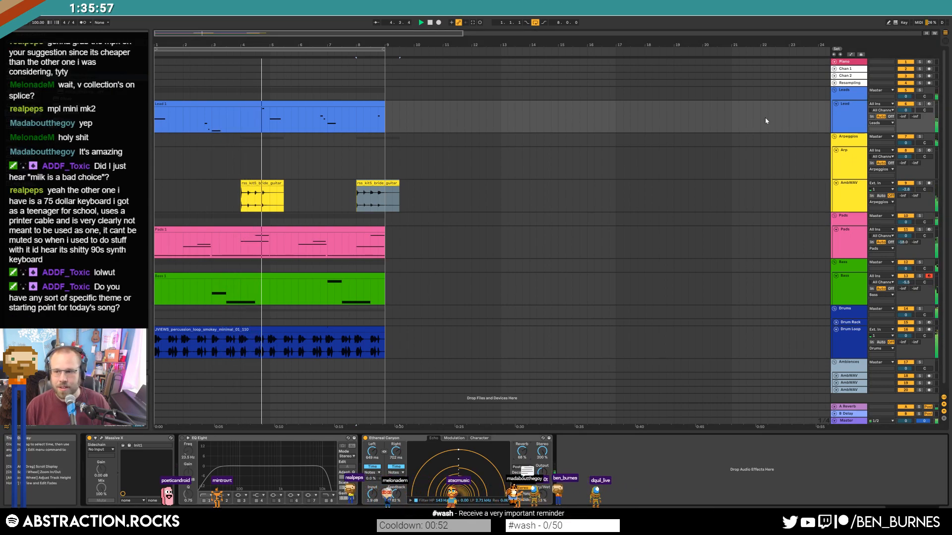
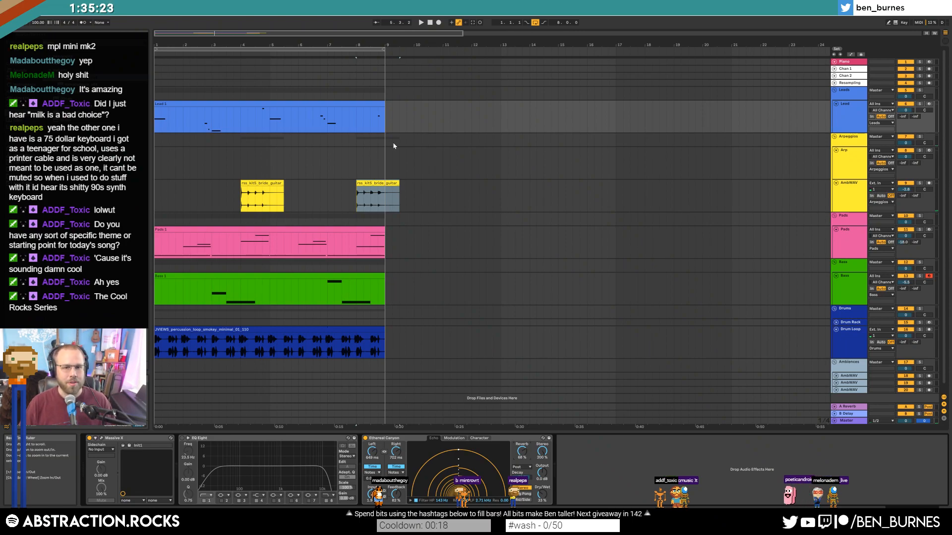
Trim both guitar riff clips to one bar, ending the second at bar 9, and close the ValhallaDelay window.
left_click_drag(397, 182, 385, 182)
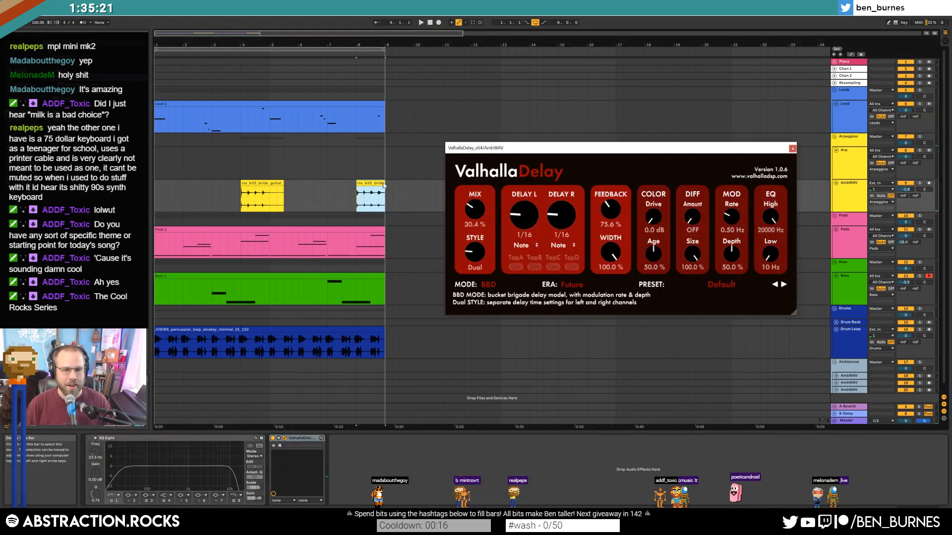
left_click(792, 148)
left_click(858, 195)
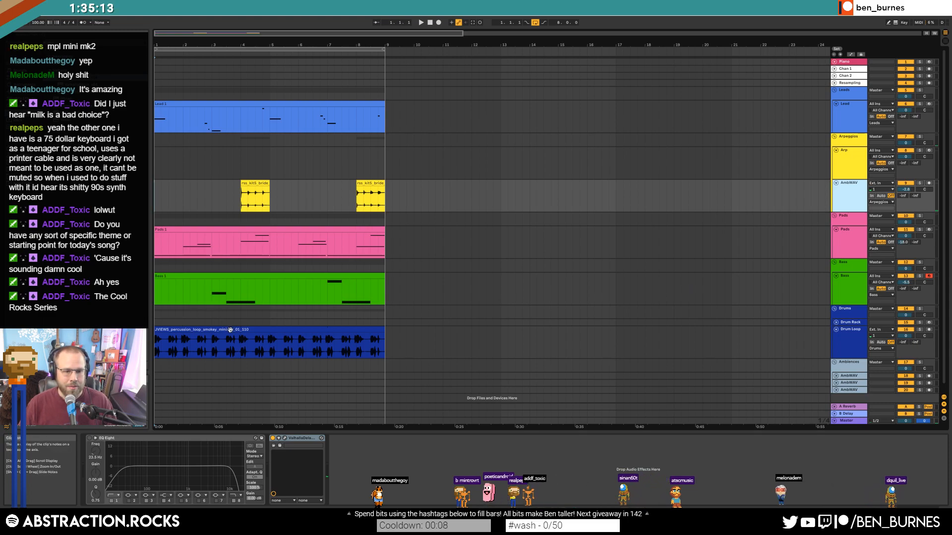
Unfold the Drum Rack track above the percussion loop and select its empty eight-bar range.
left_click(326, 347)
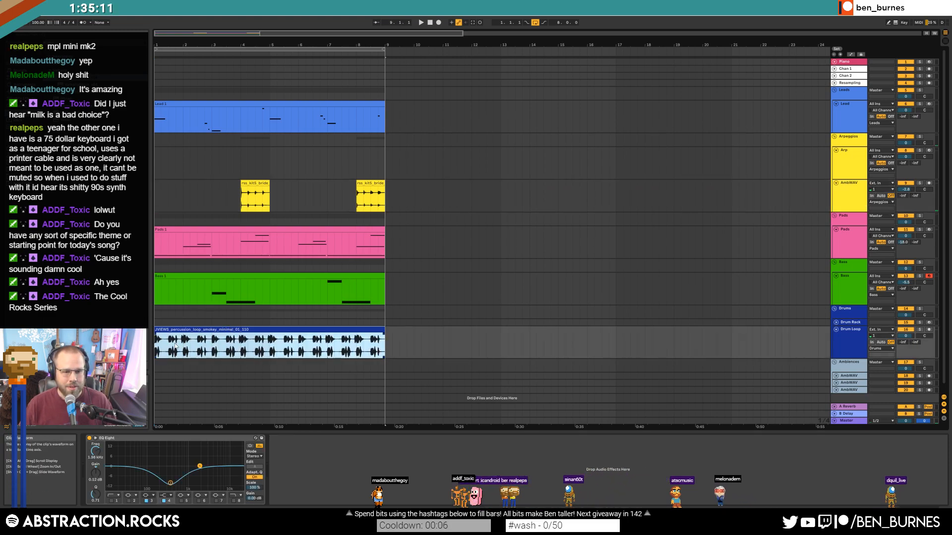
left_click(835, 323)
left_click_drag(155, 336, 370, 342)
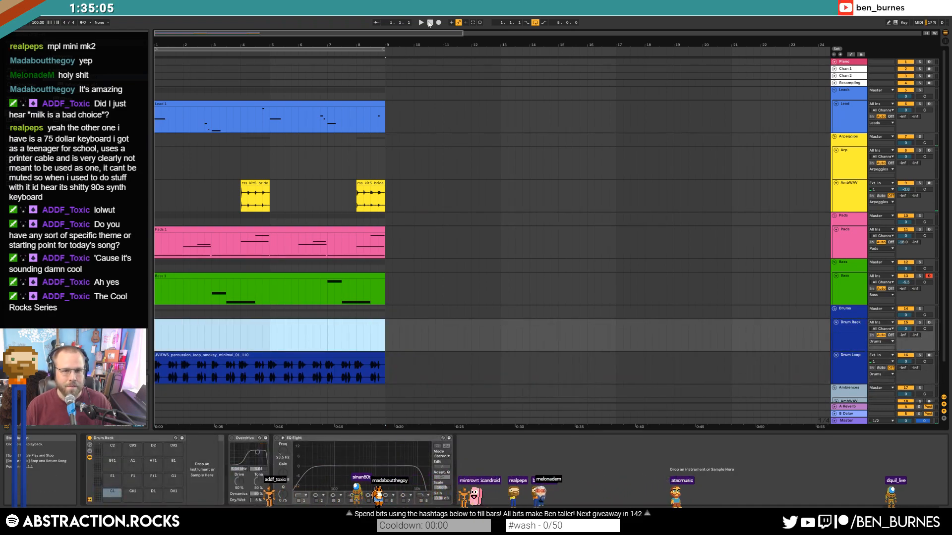
key("Escape")
Solo the bass track and play its part from bar 3.
left_click(289, 276)
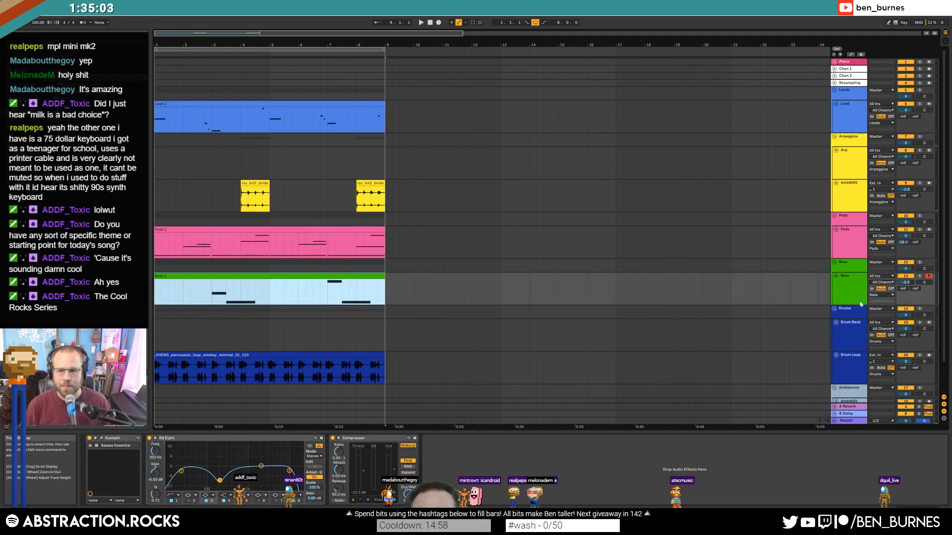
left_click(502, 288)
left_click(212, 297)
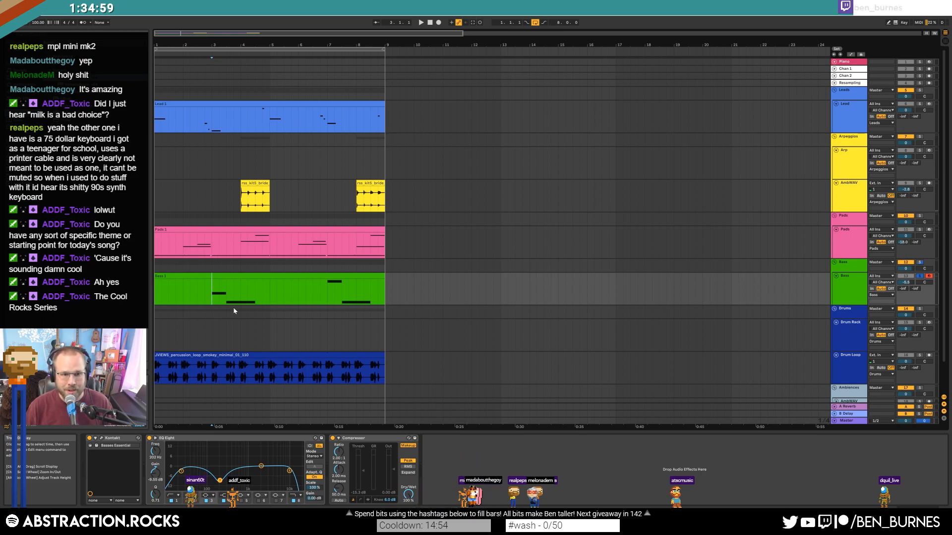
key("space")
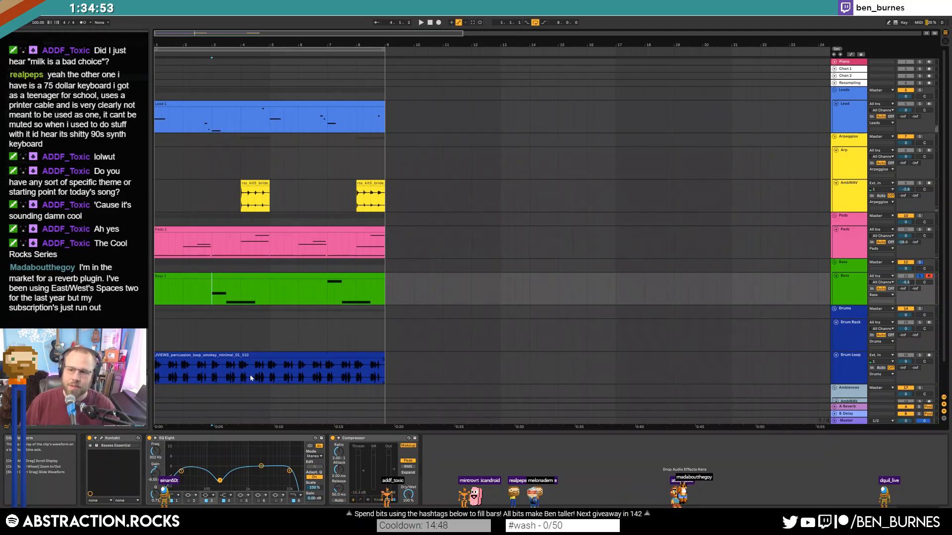
Open ValhallaRoom on the A Reverb return track to view its settings, and return to the lead track's devices.
left_click(853, 407)
left_click(102, 439)
left_click_drag(401, 258, 591, 118)
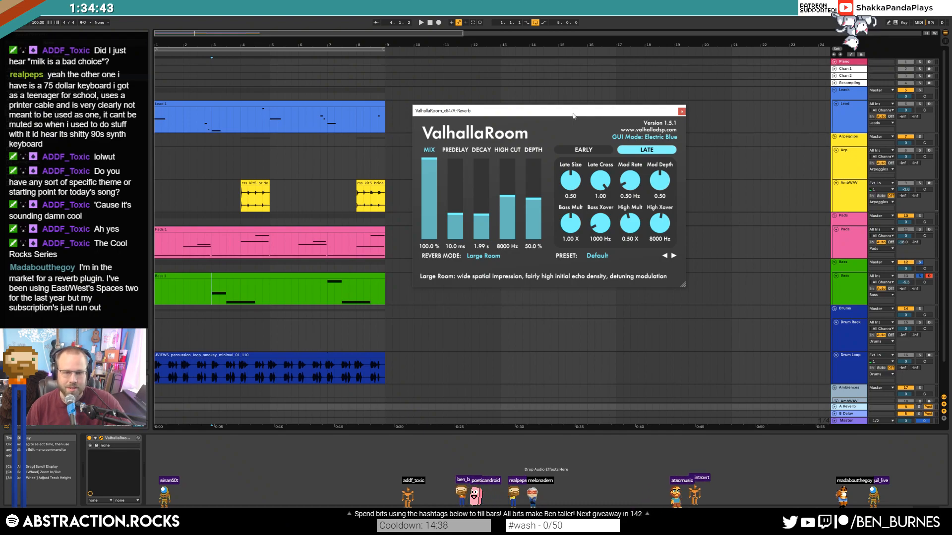
left_click_drag(573, 115, 550, 111)
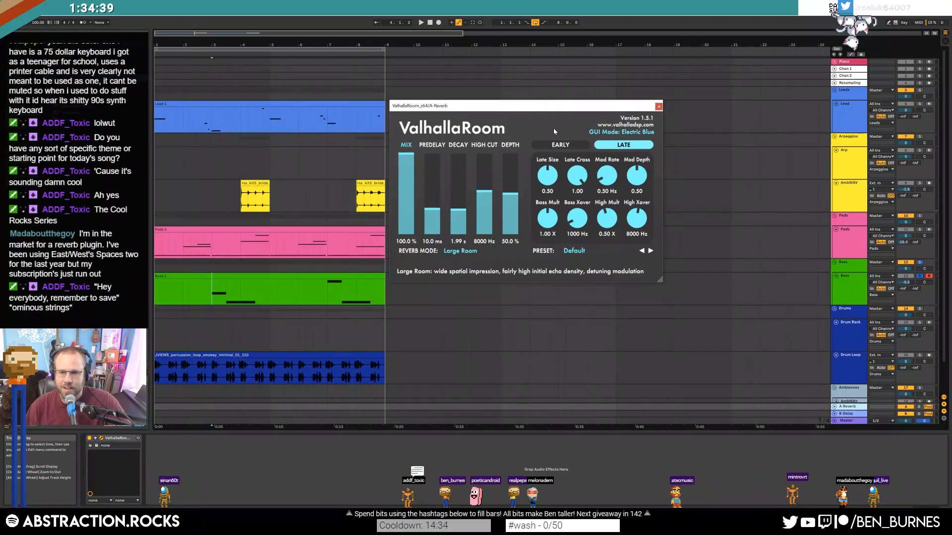
left_click(845, 111)
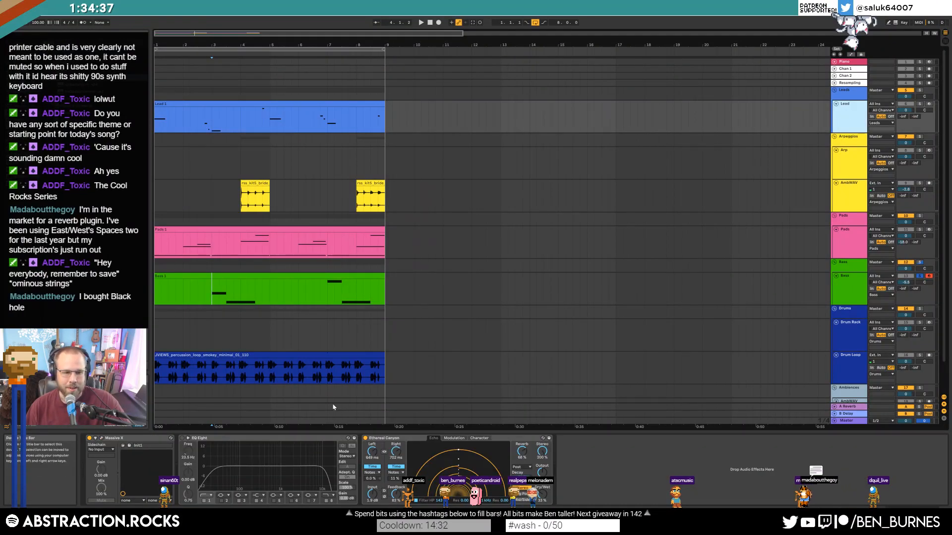
Open ValhallaDelay on the AmbWAV guitar track to view its settings, and close its window.
left_click(848, 190)
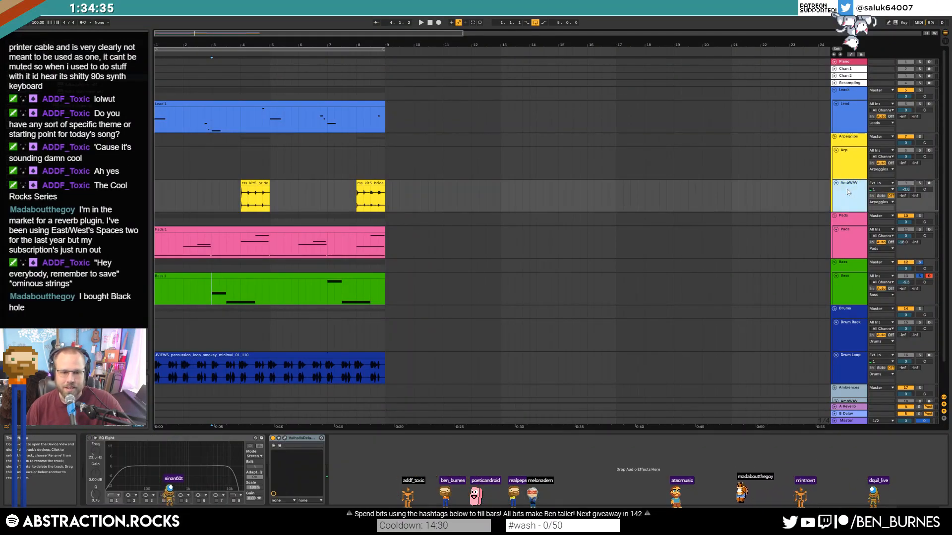
left_click(284, 439)
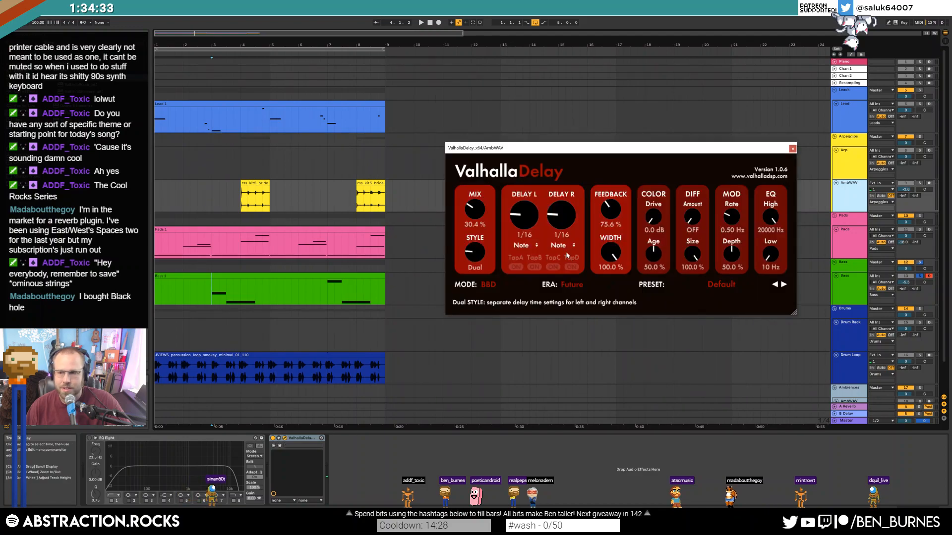
left_click_drag(603, 151, 547, 147)
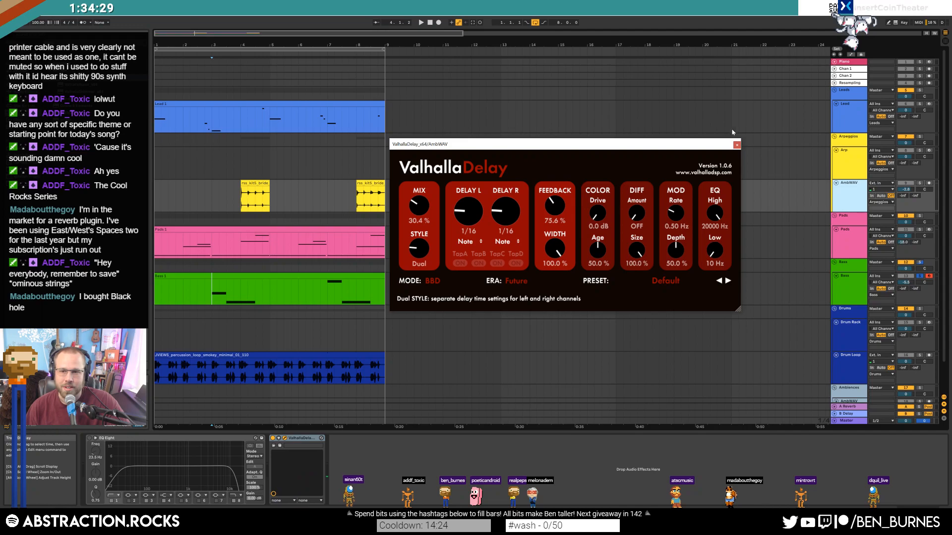
left_click(736, 145)
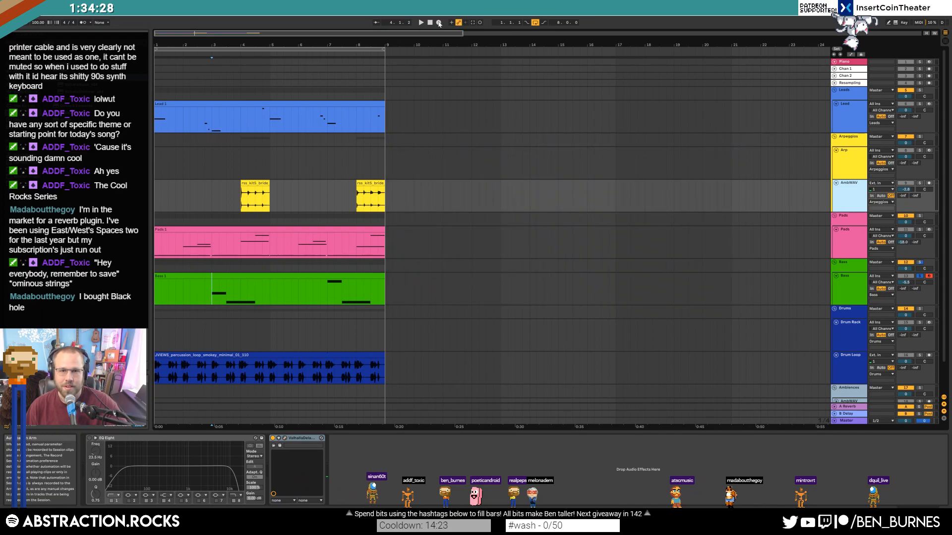
Adjust the low-mid cut in the bass track's EQ Eight and play the soloed bass from bar 3.
left_click(231, 279)
left_click_drag(219, 480, 220, 484)
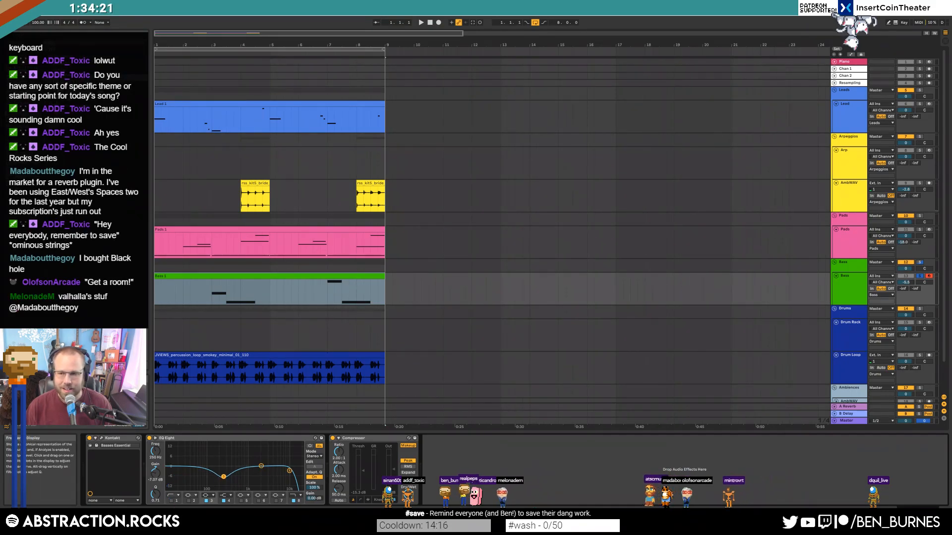
left_click(209, 301)
left_click(212, 298)
key("space")
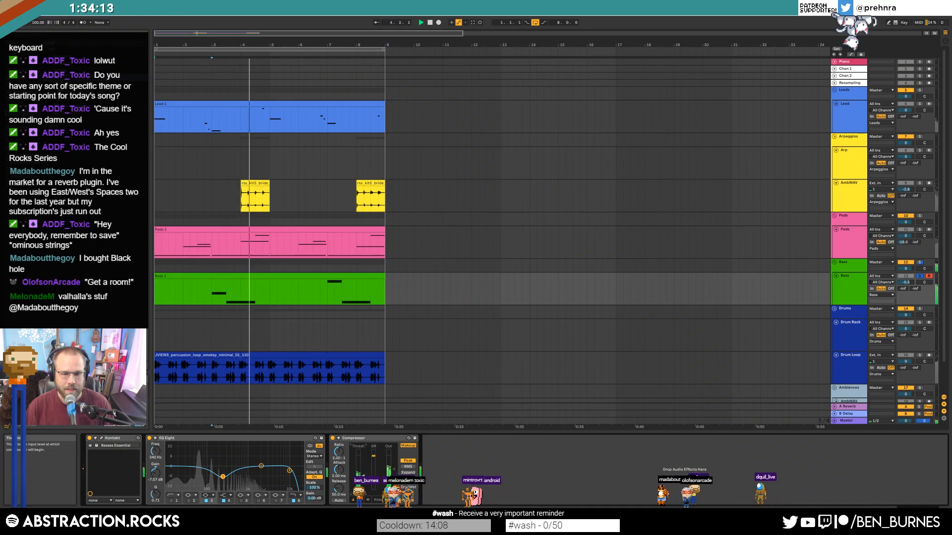
key("space")
Open the bass clip's notes, play from the high note at bar 7, and return to the track's devices.
double_click(321, 276)
left_click(763, 403)
key("space")
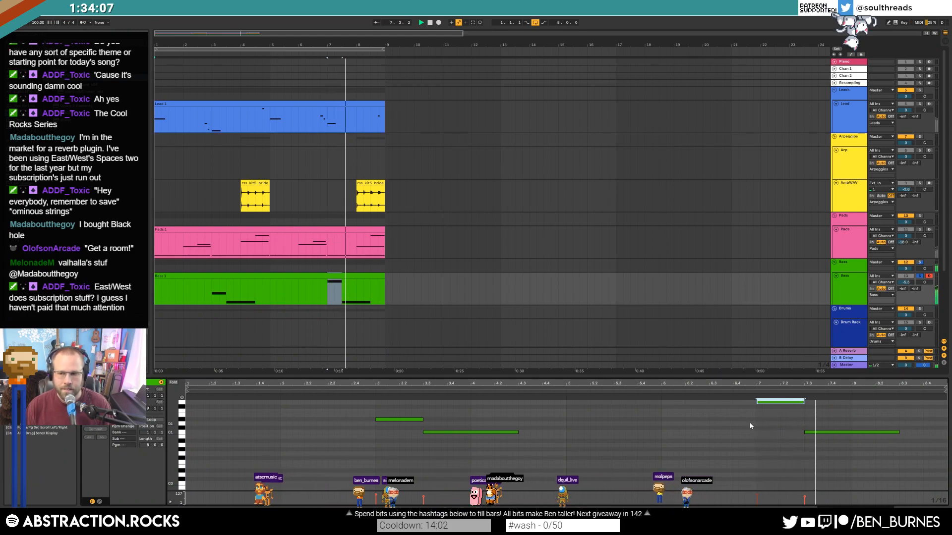
key("shift+Tab")
key("space")
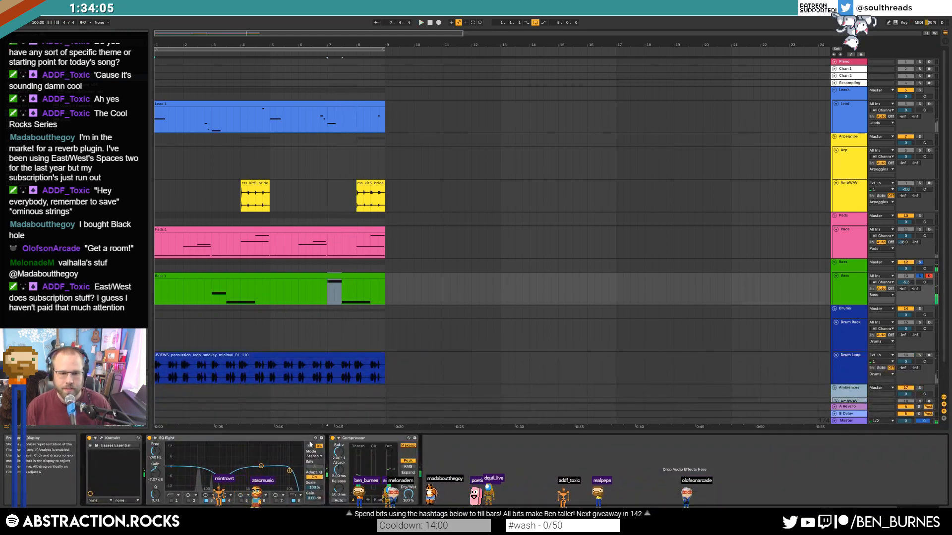
Open Kontakt's Basses Essential on the bass track to check its Attack setting, and close the window.
left_click(98, 439)
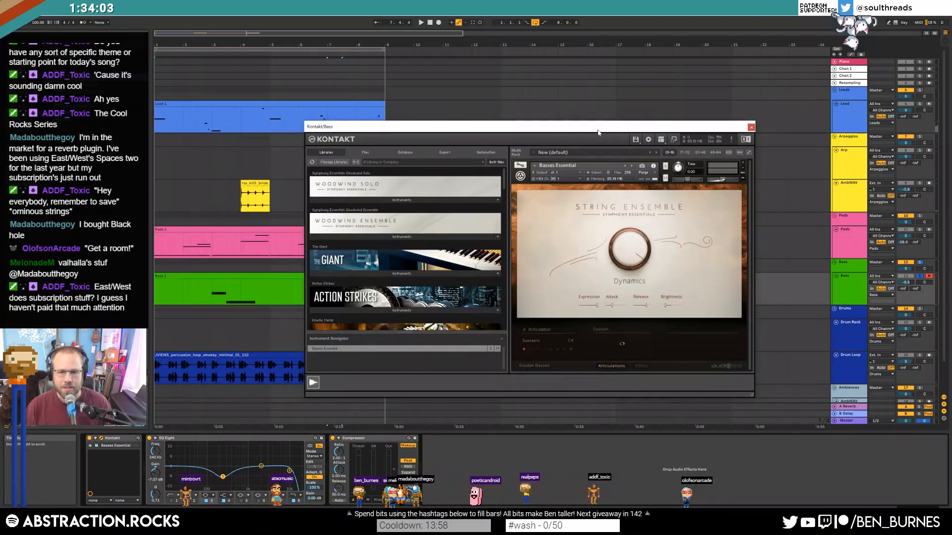
left_click_drag(598, 130, 662, 117)
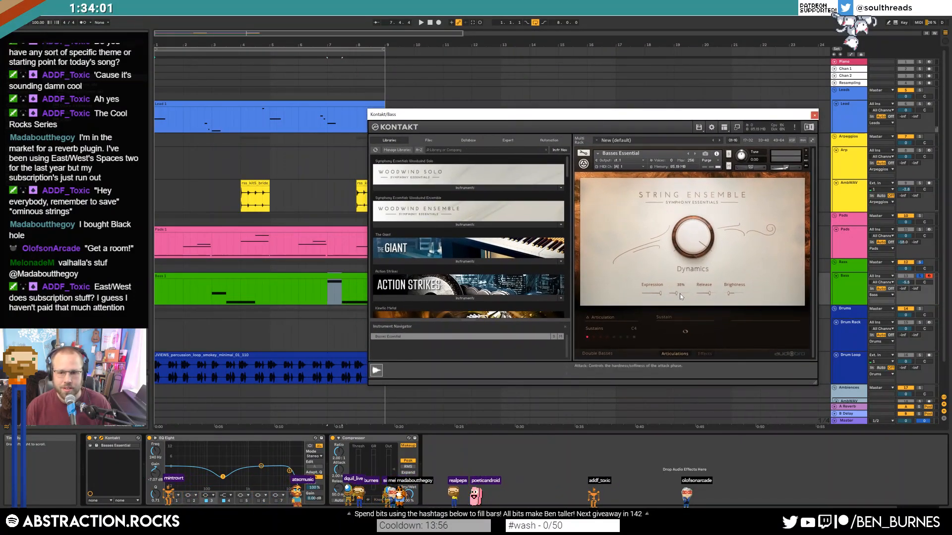
left_click(814, 115)
Play the bass from bar 1 and turn off the bass track's solo.
left_click(183, 296)
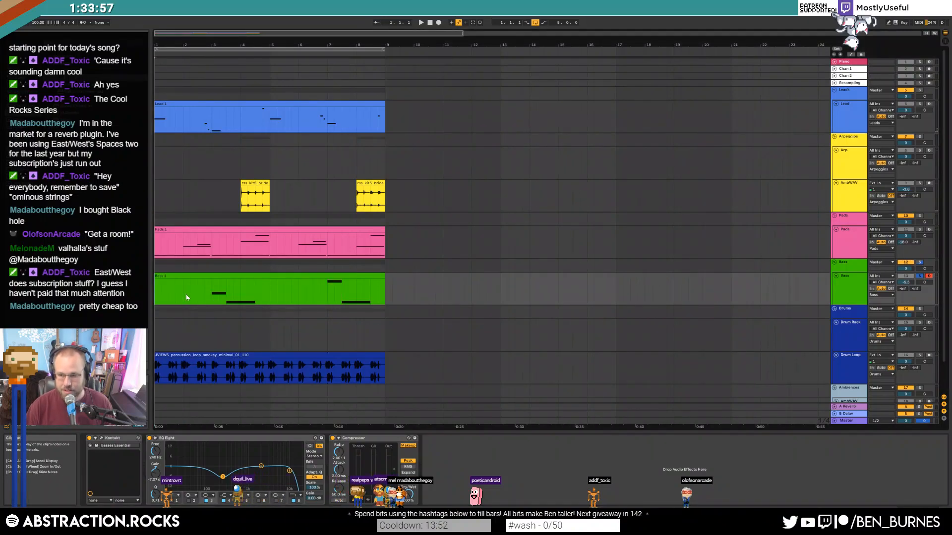
key("space")
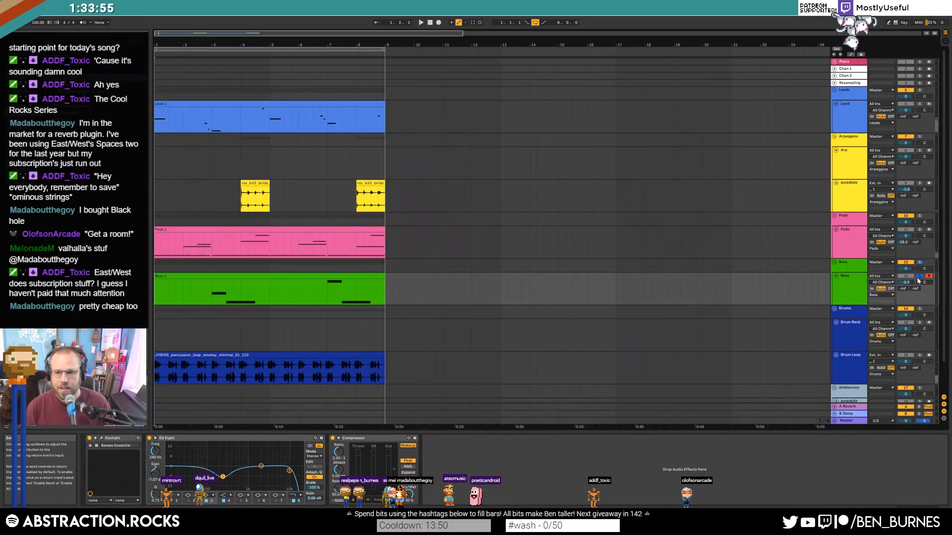
left_click(919, 276)
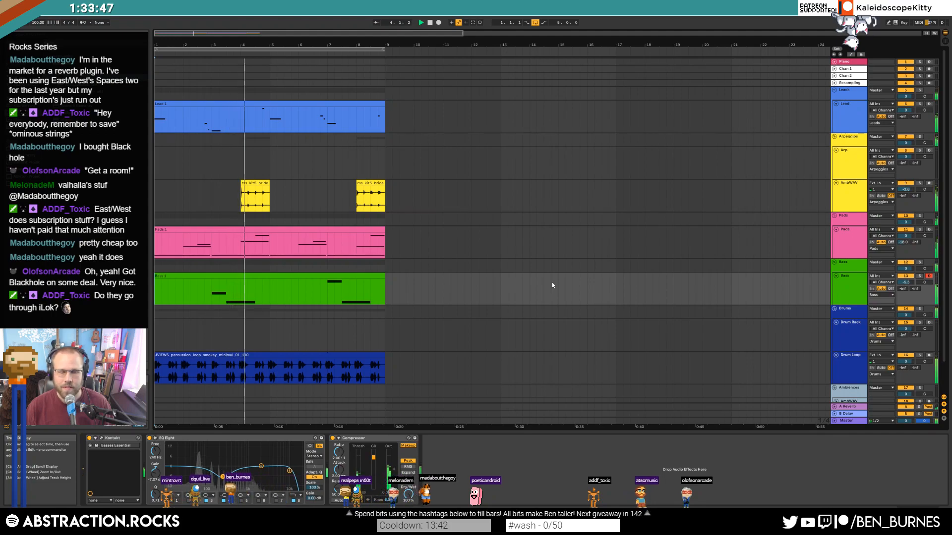
Pan the AmbWAV guitar track to the right and show its panning automation.
left_click(256, 182)
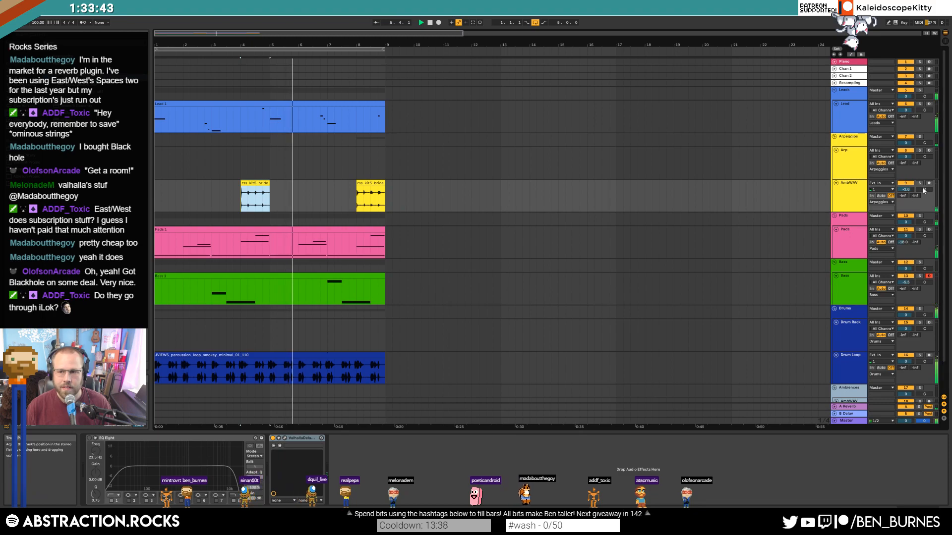
left_click_drag(924, 189, 924, 178)
key("a")
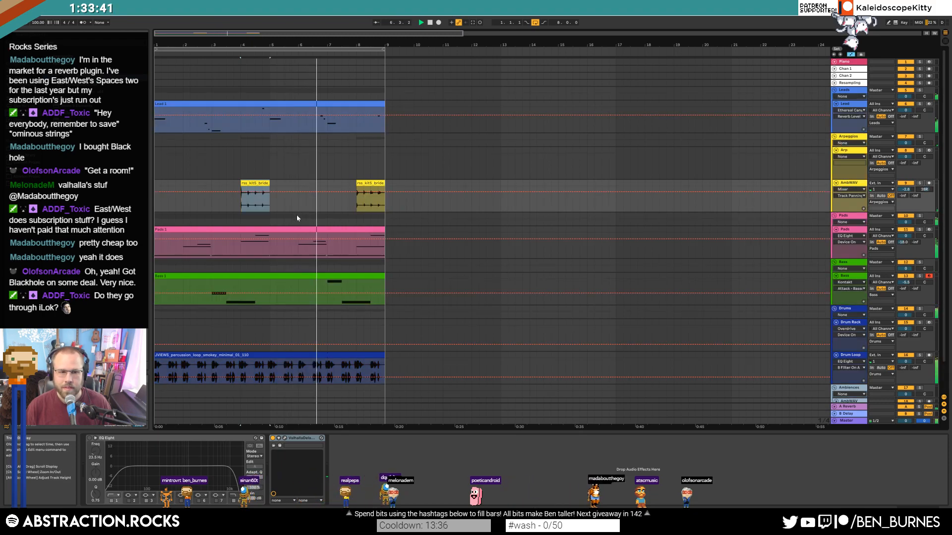
Automate the AmbWAV panning to ramp from right to left starting at bar 7, ahead of the second guitar riff.
left_click_drag(356, 194, 356, 207)
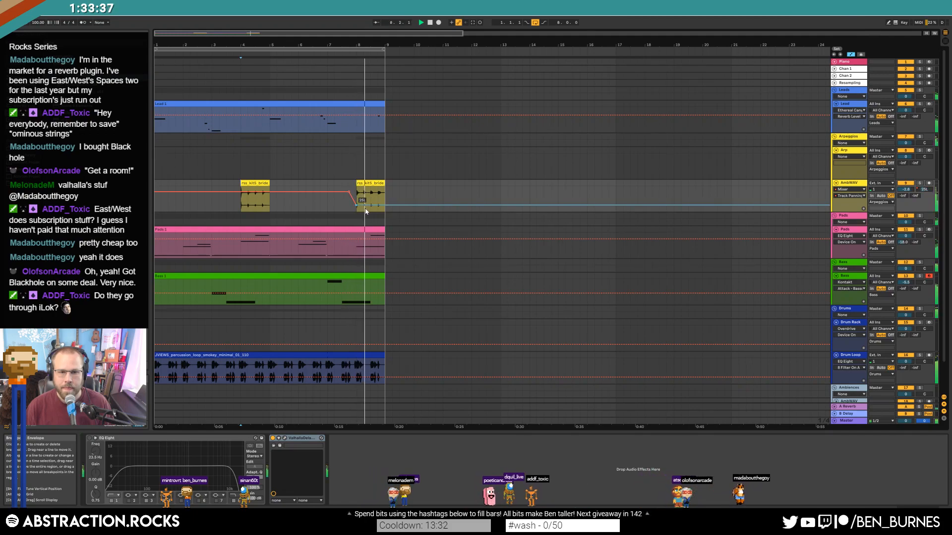
left_click_drag(356, 206, 327, 192)
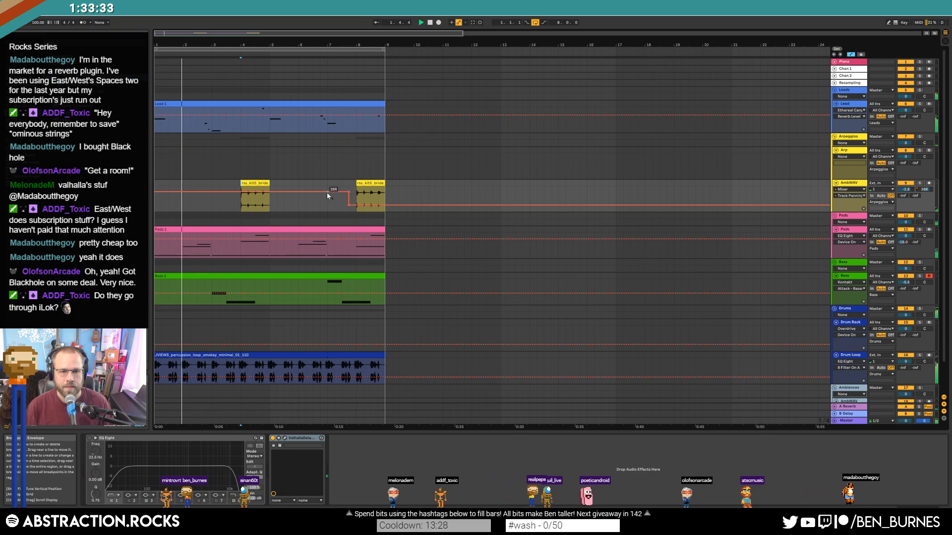
left_click(349, 194)
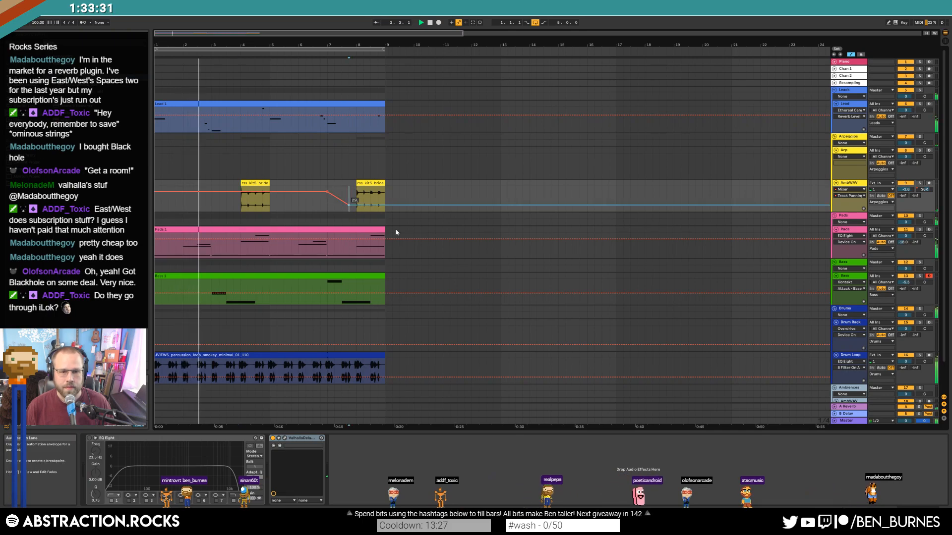
Add a panning breakpoint at bar 2 and shift bar 1's value leftward to create an opening ramp, and hide the automation.
left_click(184, 192)
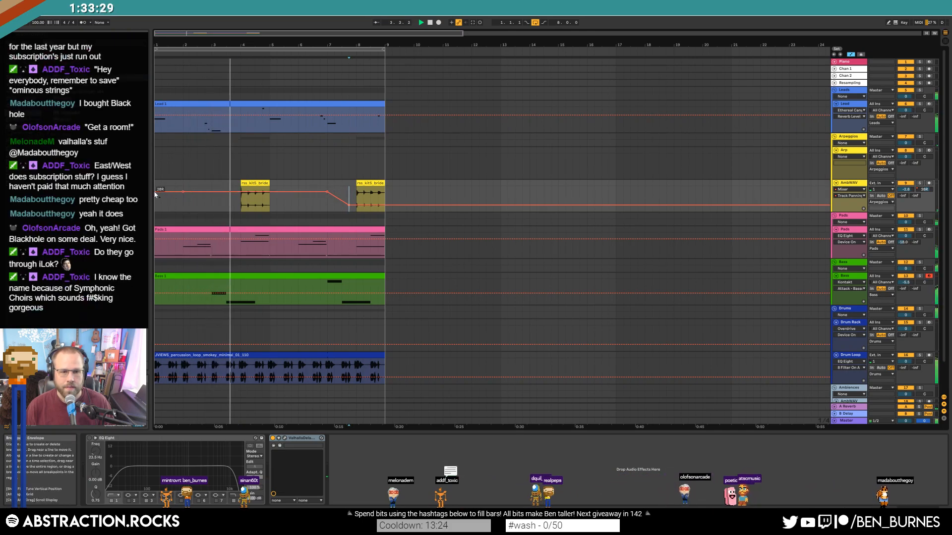
left_click_drag(155, 192, 155, 200)
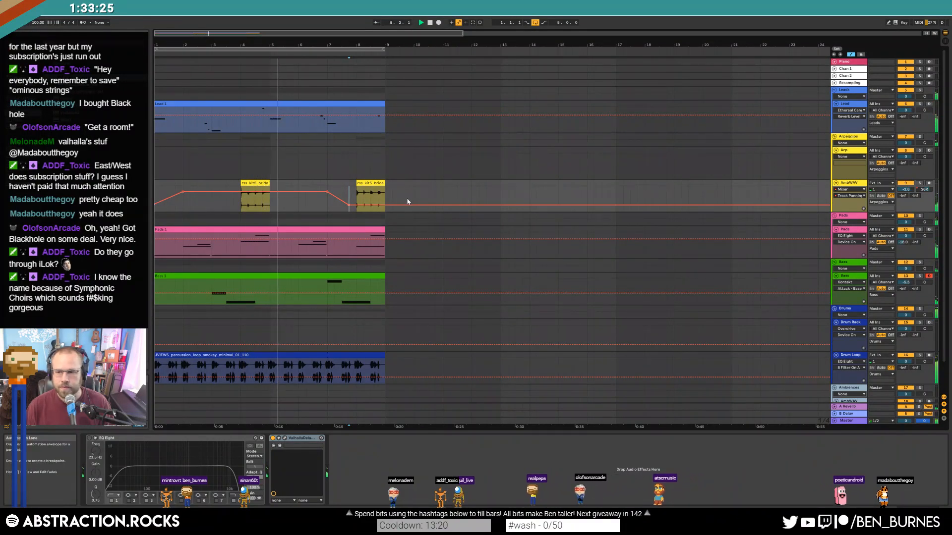
key("space")
left_click(369, 199)
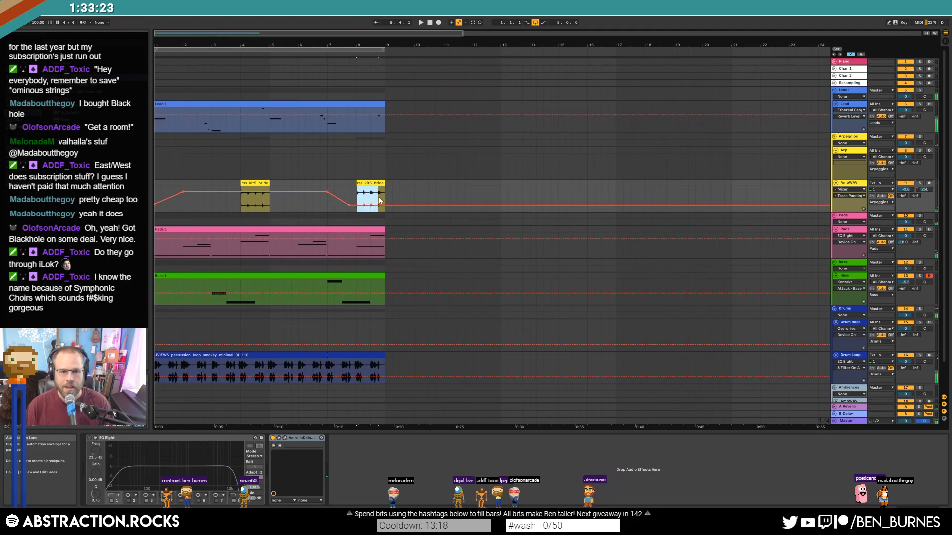
left_click(182, 196)
key("a")
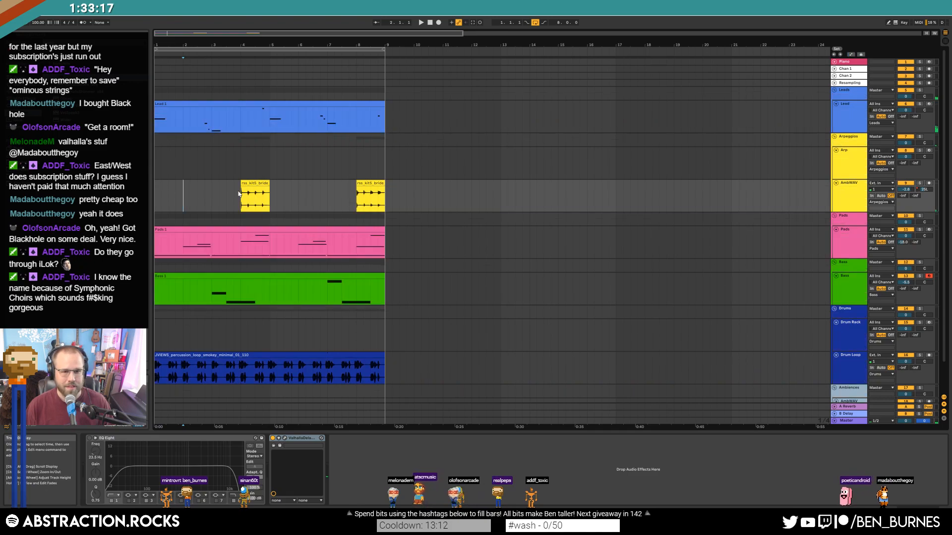
Lower the Reverb level of the Ethereal Canyon echo on the lead track to 48 %.
key("ctrl+s")
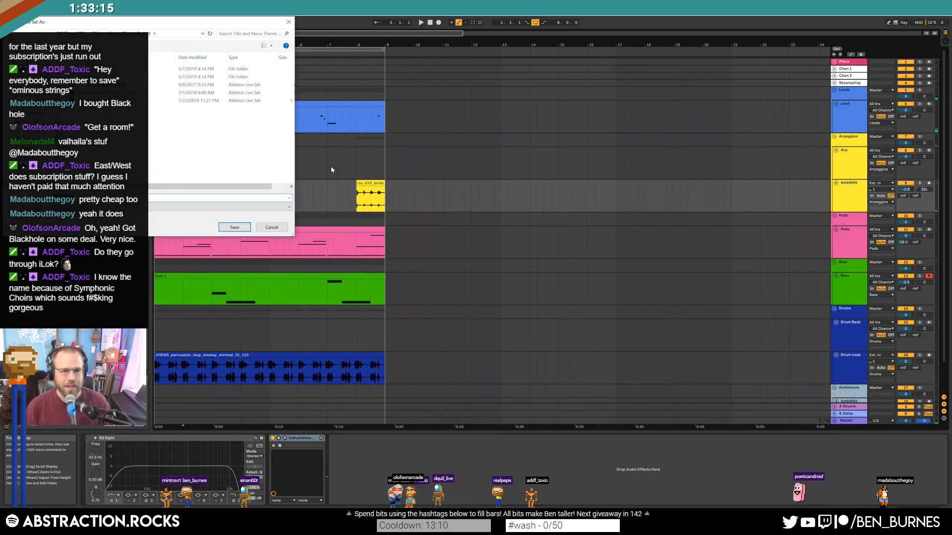
left_click(289, 23)
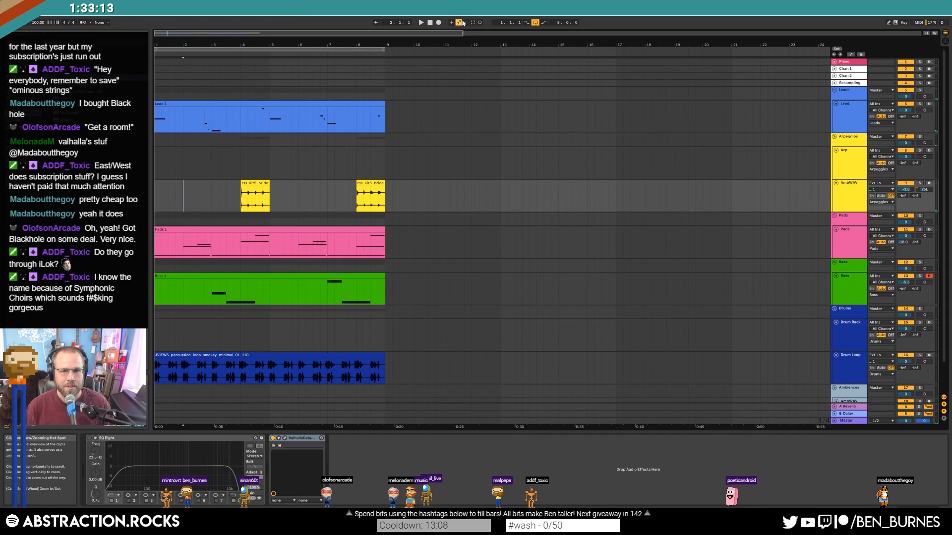
left_click(218, 104)
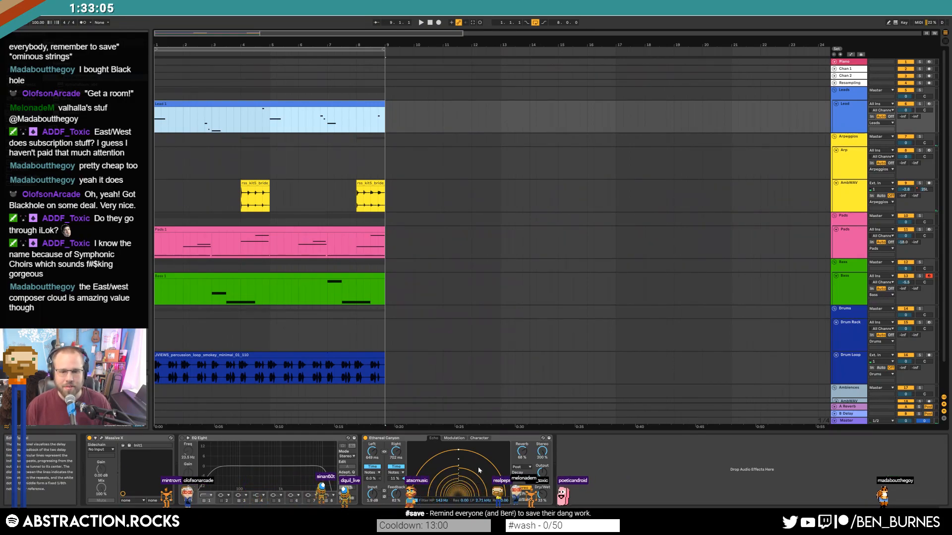
left_click_drag(522, 451, 522, 458)
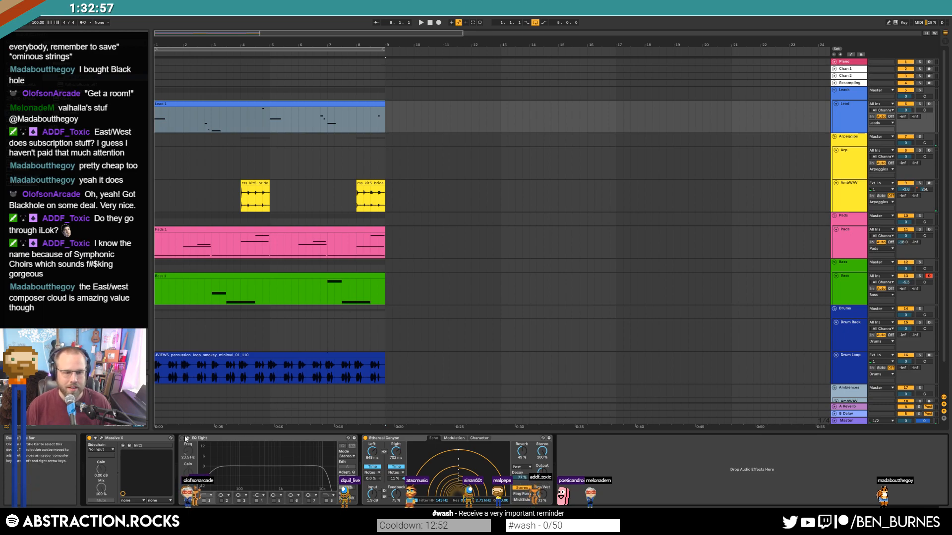
Enable the second EQ Eight band on the Drum Loop track and cut the low end by 3.84 dB during playback.
key("Delete")
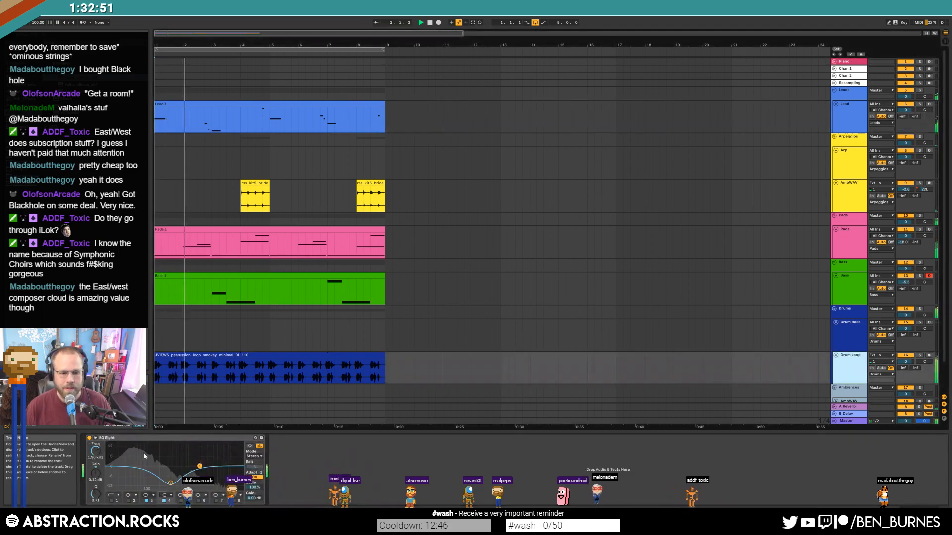
left_click(131, 496)
left_click(130, 458)
left_click(129, 501)
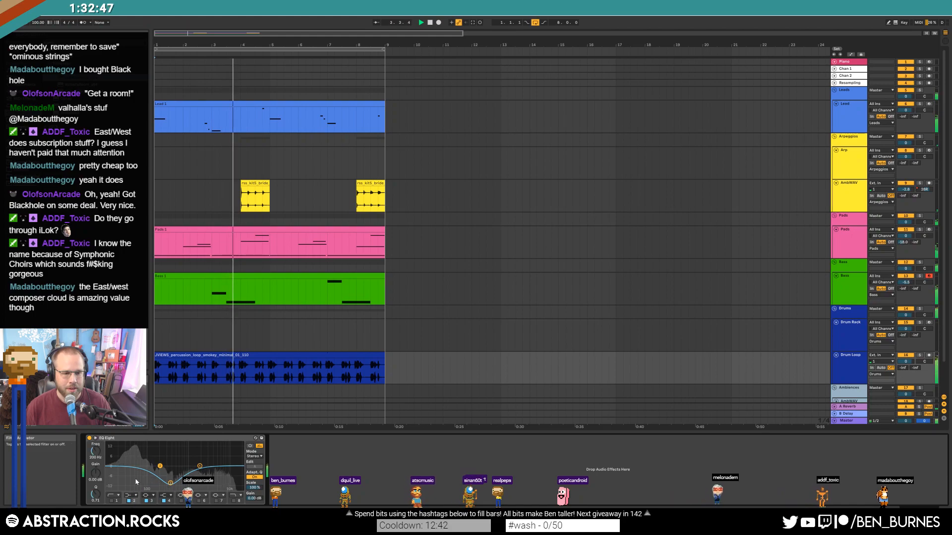
left_click_drag(159, 466, 149, 475)
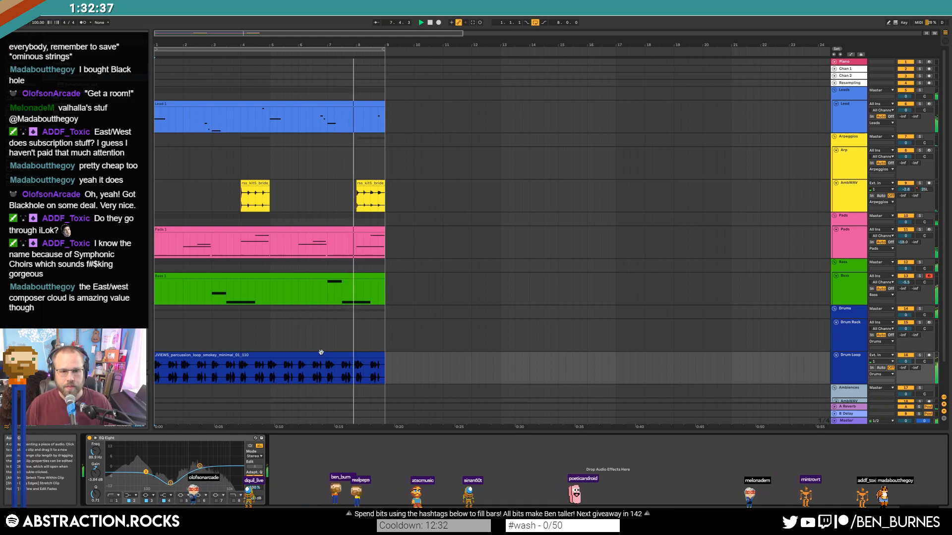
key("space")
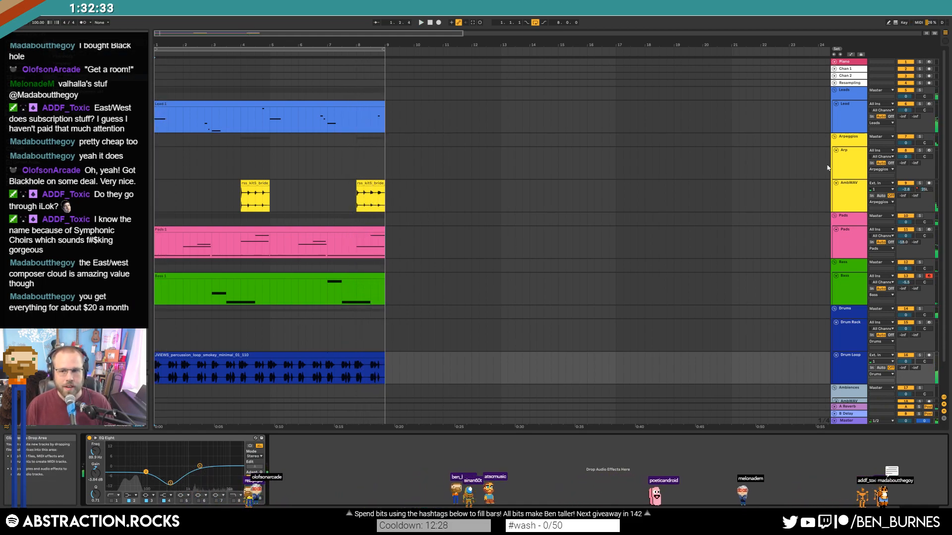
Select the Arp track, place the insert marker at bar 1, and select the whole eight-bar arrangement.
left_click(846, 165)
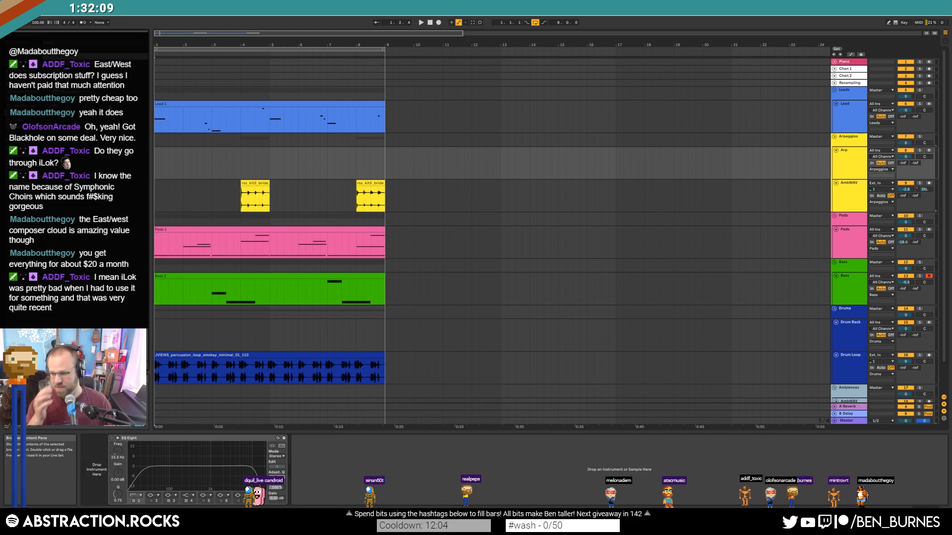
left_click(156, 157)
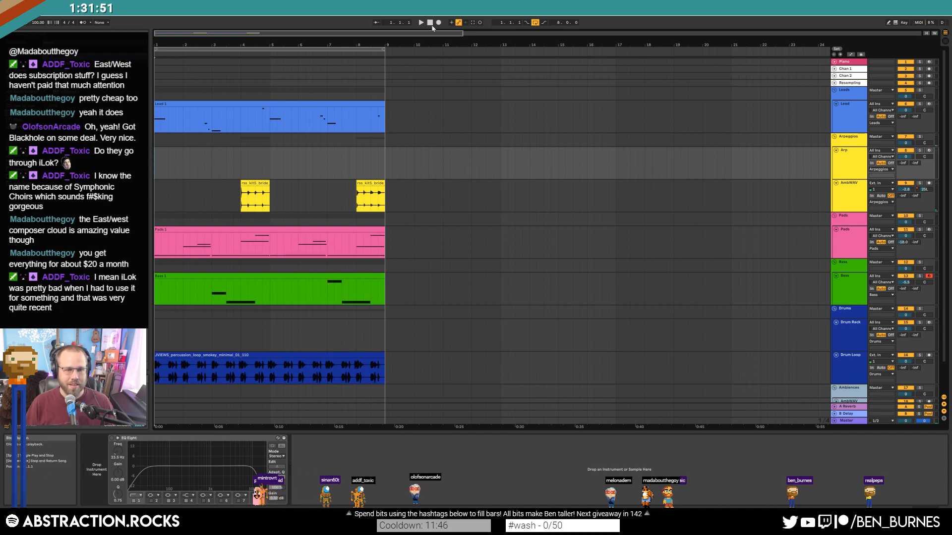
key("ctrl+a")
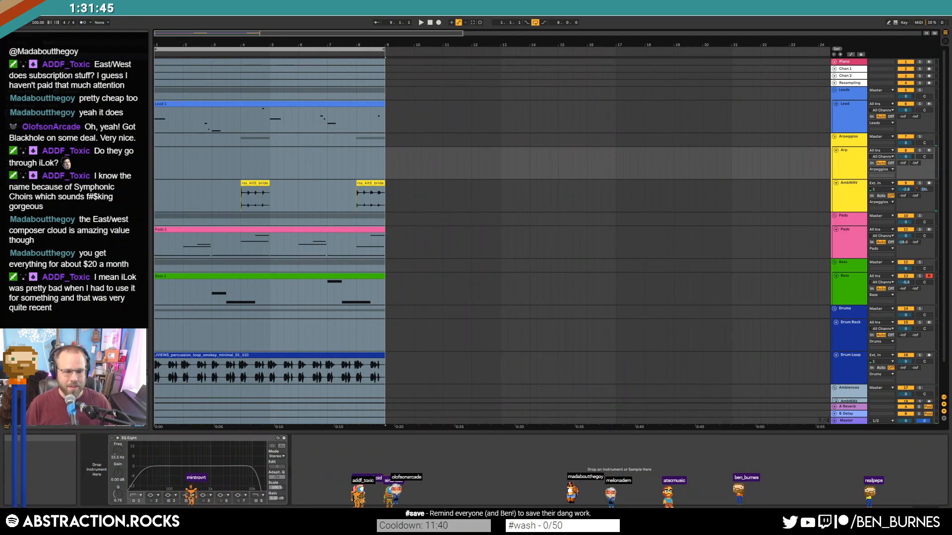
key("super")
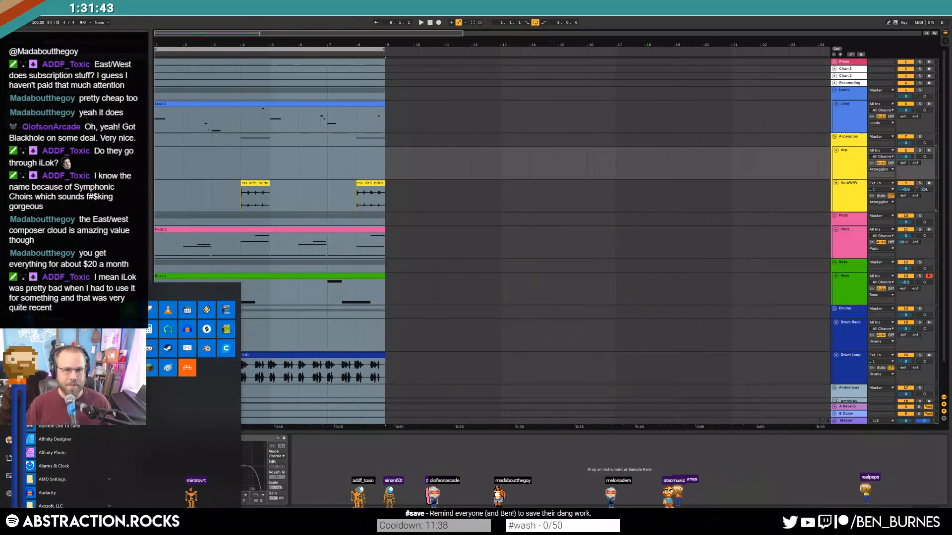
key("super")
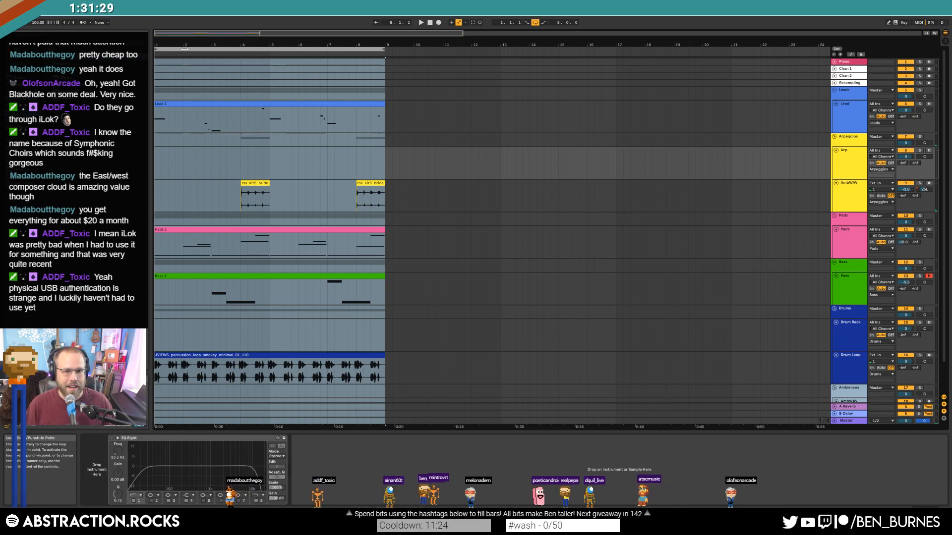
Play the eight-bar arrangement, select the Lead track, and open the Pads clip's notes for editing.
key("space")
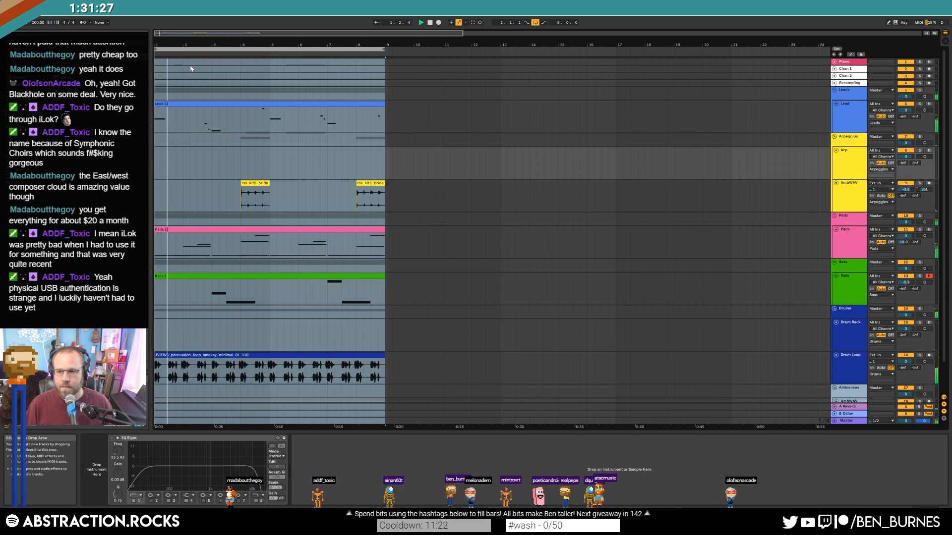
left_click(158, 119)
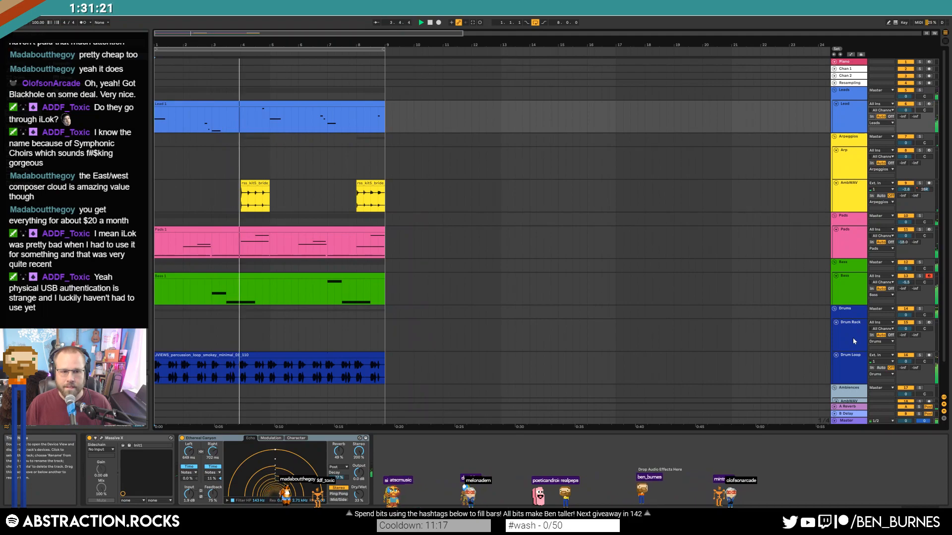
double_click(257, 229)
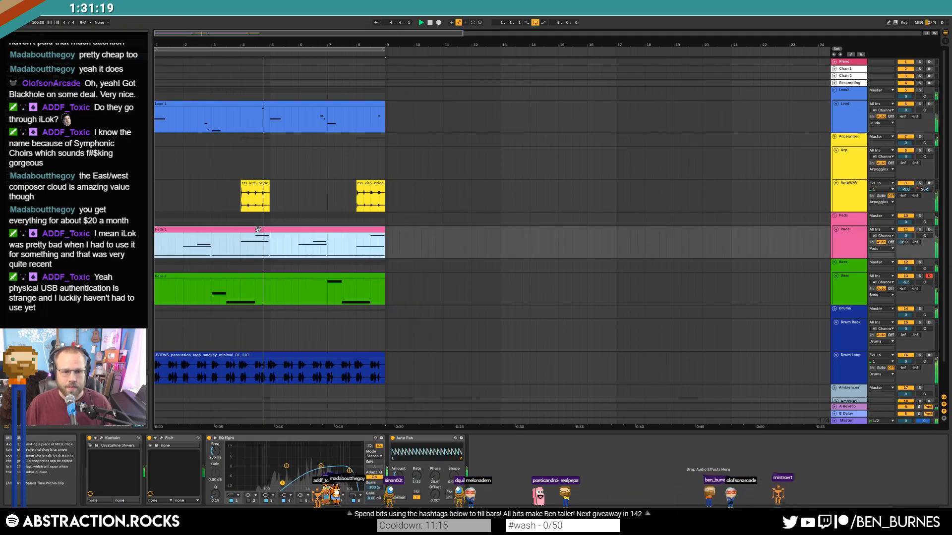
Transpose the two pad notes in bar 4 and the high closing note in bar 8 down one octave.
left_click(491, 433)
left_click(494, 431)
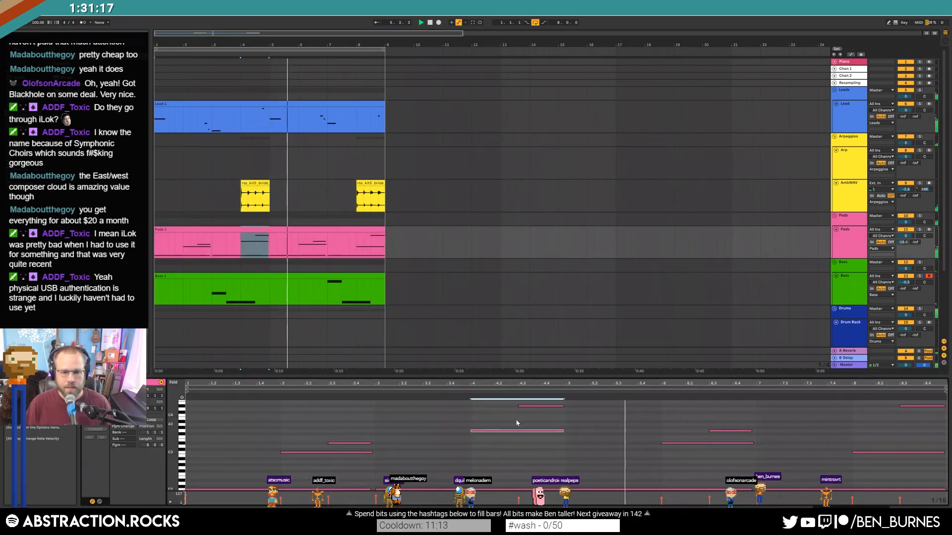
left_click(535, 406)
key("space")
left_click_drag(496, 465, 566, 376)
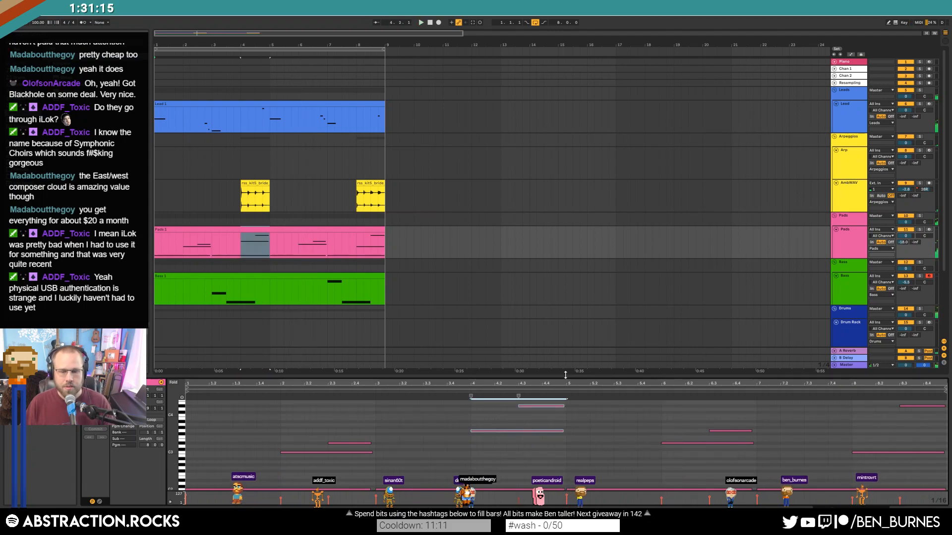
key("shift+Down")
left_click_drag(902, 439, 918, 391)
key("shift+Down")
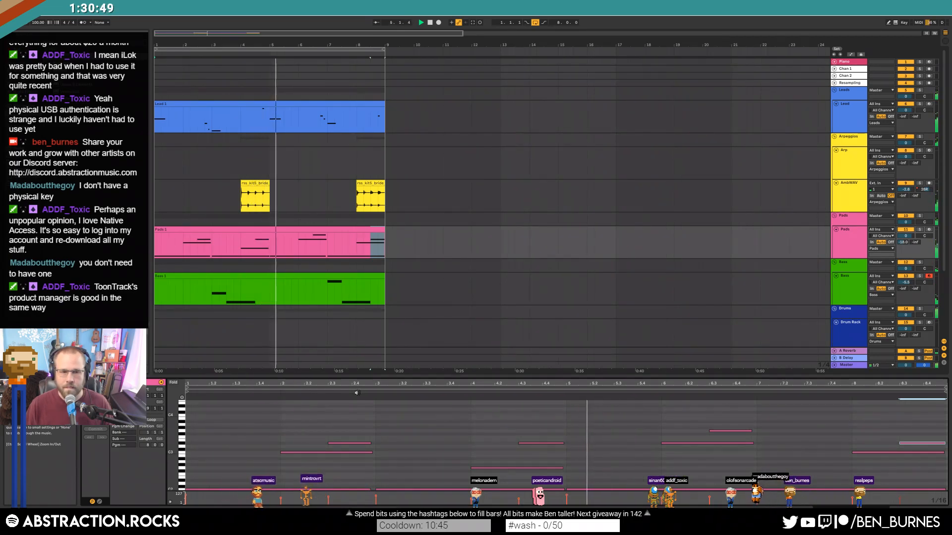
Add a second Auto Pan with an Amount of about 45 % before the existing one on the Pads track, and play the arrangement.
key("shift+Tab")
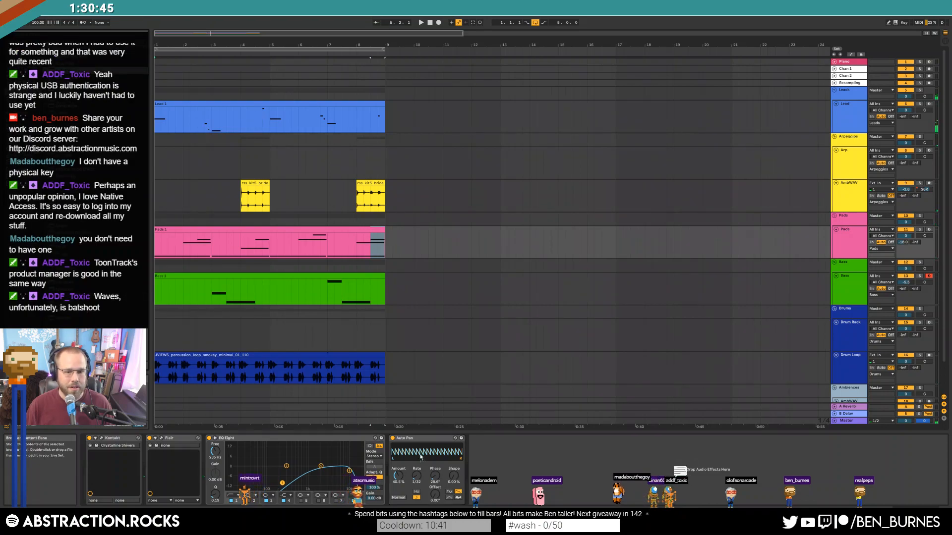
left_click_drag(390, 461, 398, 457)
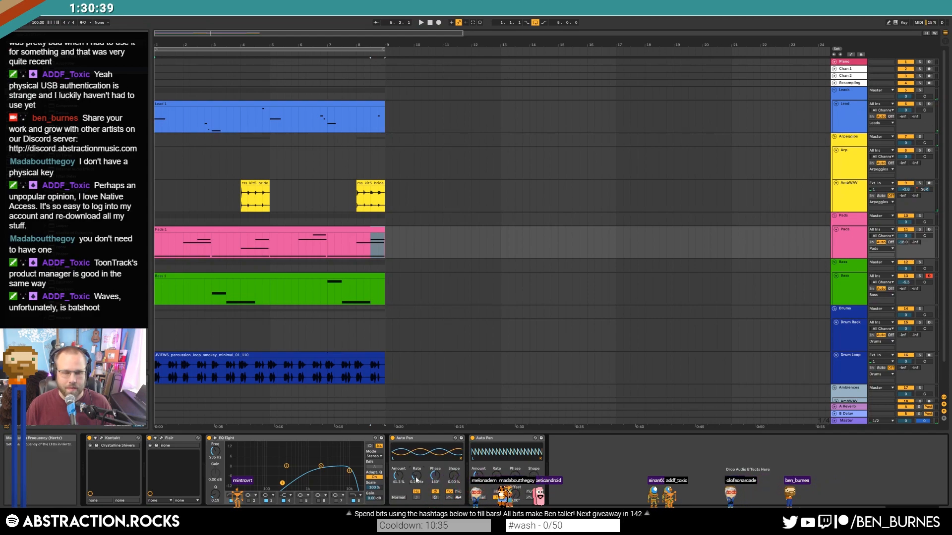
key("space")
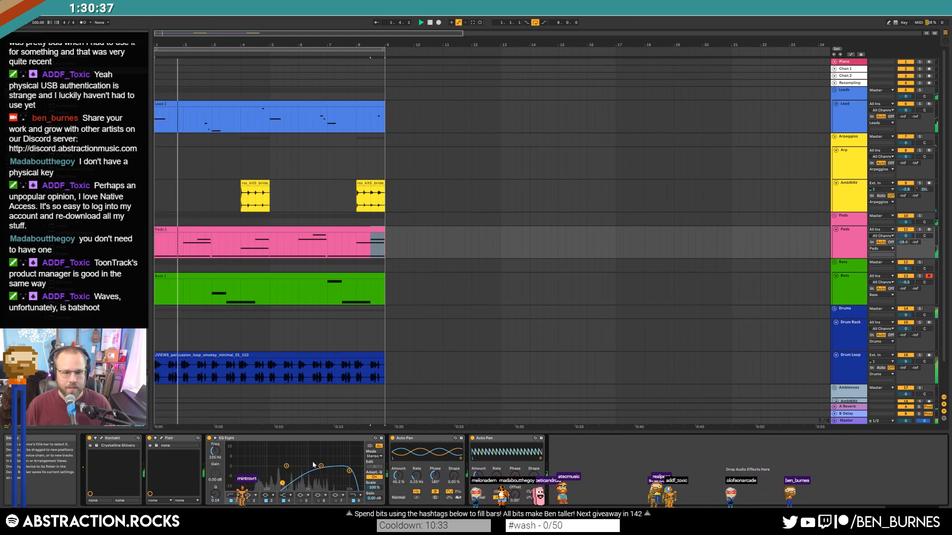
Lower the Pads track's volume and open the Drum Loop clip's waveform for a listen.
left_click_drag(905, 236, 905, 254)
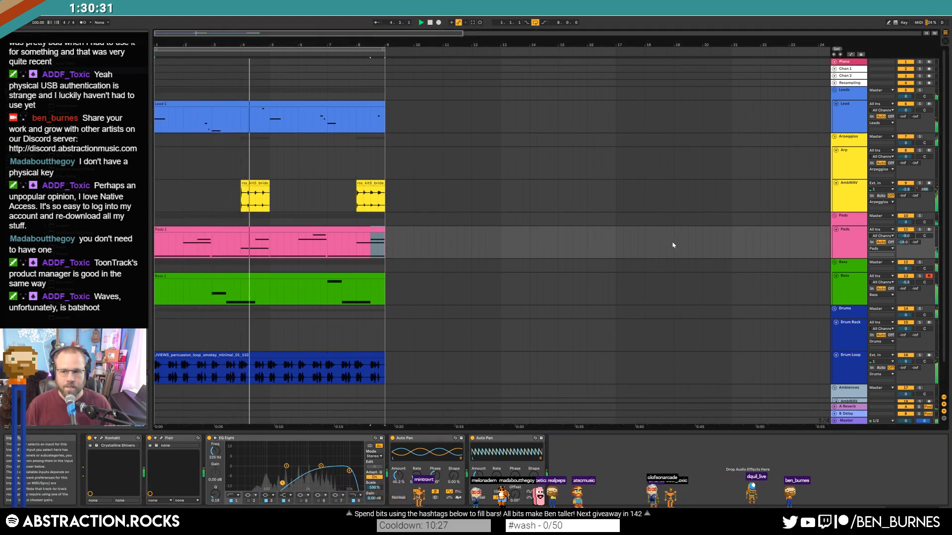
double_click(245, 362)
key("space")
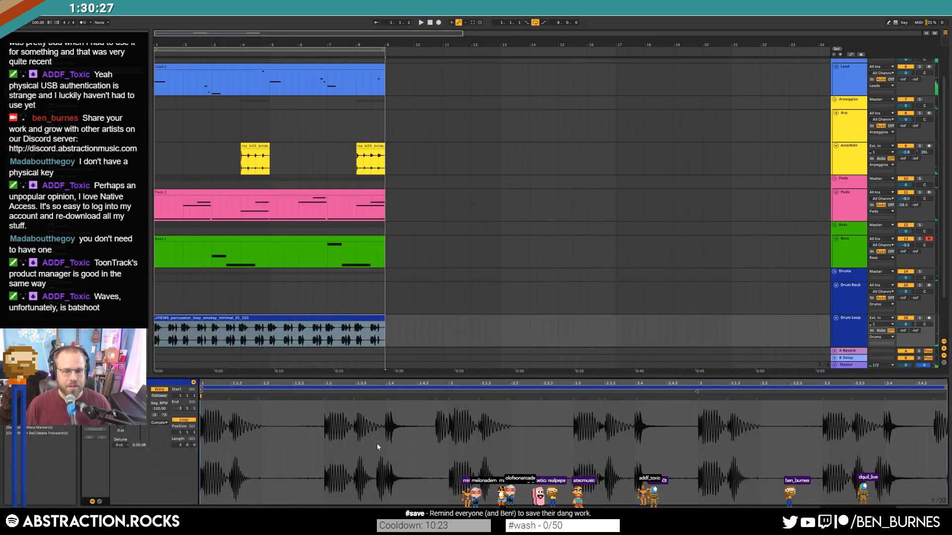
key("space")
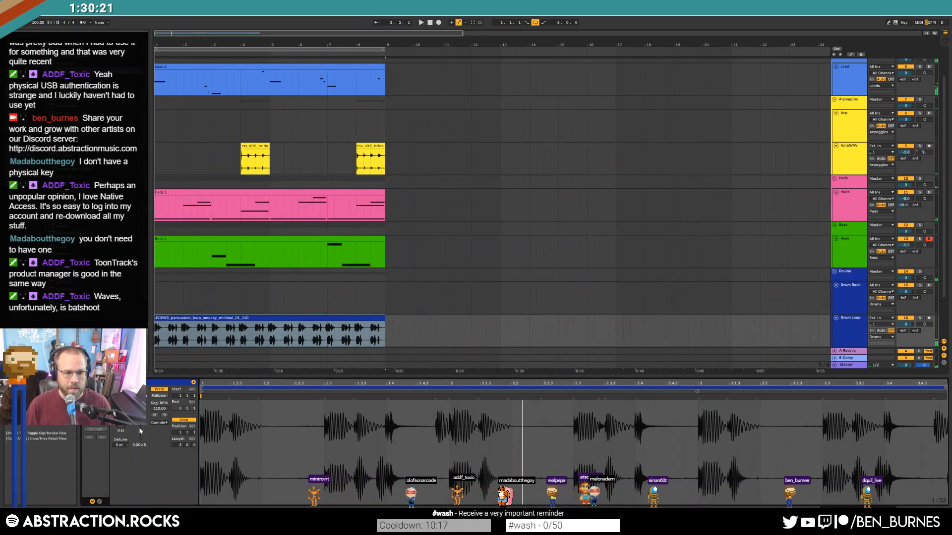
Show the Drum Loop clip's envelopes and choose the Clip Volume envelope.
left_click(100, 502)
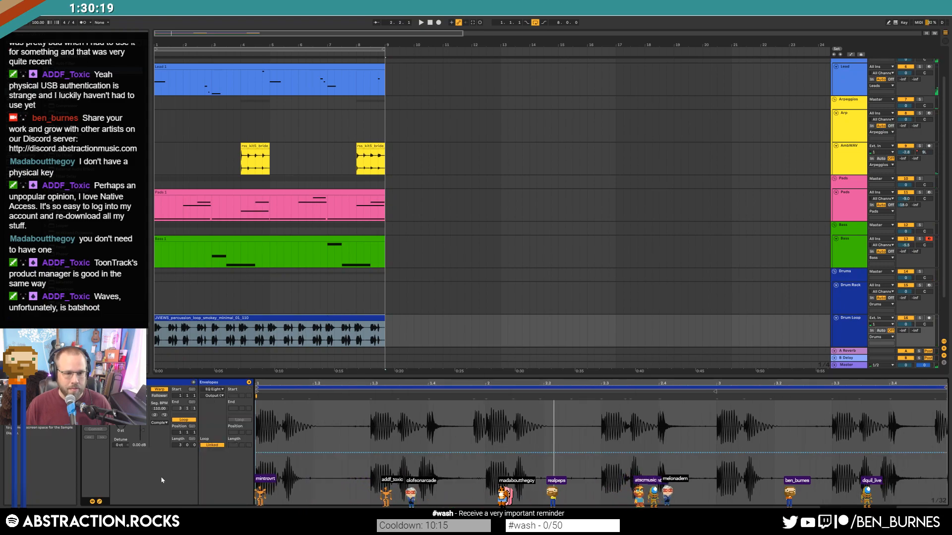
left_click(217, 397)
left_click(215, 399)
left_click(214, 390)
left_click(214, 397)
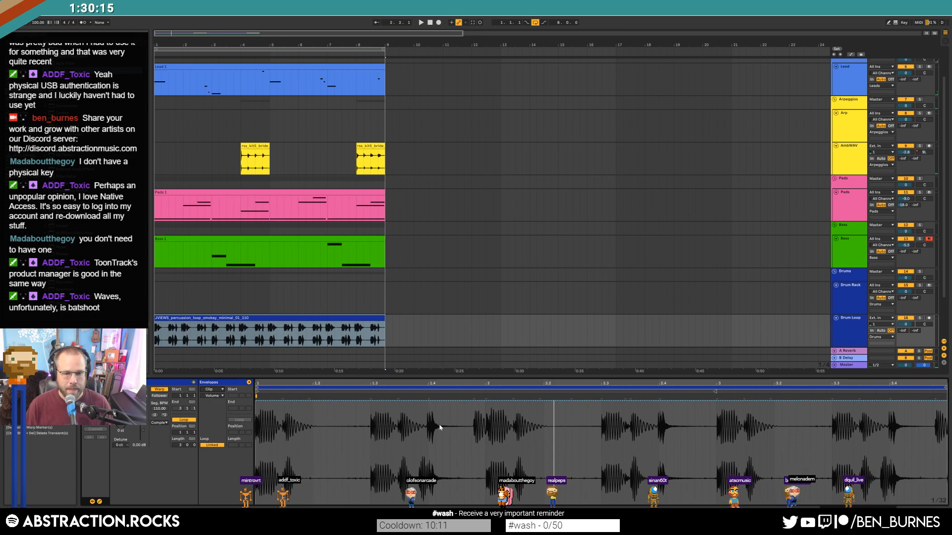
Silence the hit between about 1.4.4 and 2 by dropping the Drum Loop clip's volume envelope there to its minimum.
scroll(438, 425, "up", 2)
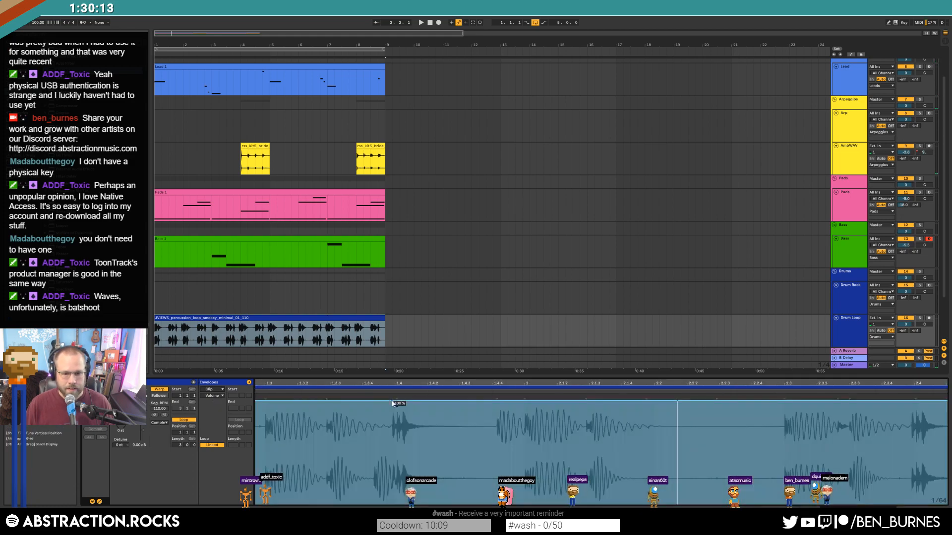
left_click(262, 392)
left_click_drag(491, 415, 524, 419)
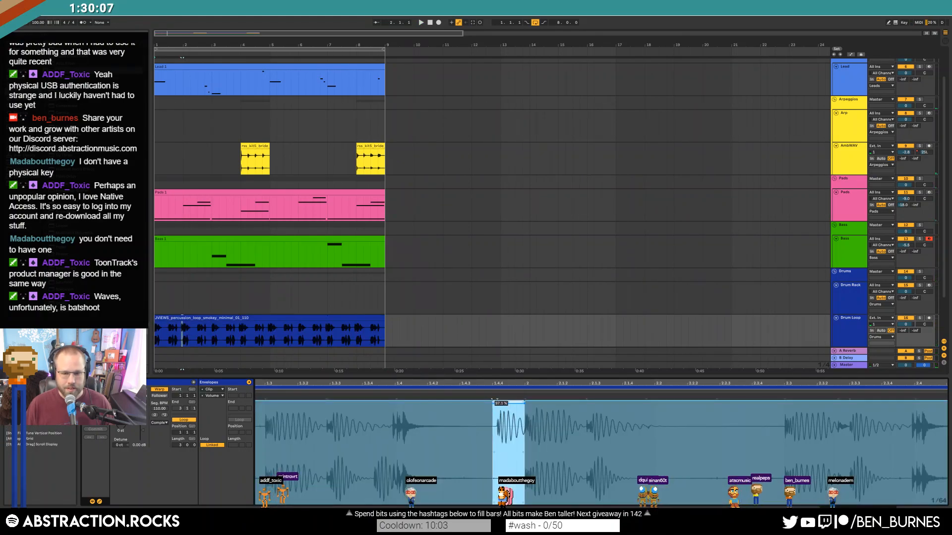
left_click(258, 392)
Play back the Drum Loop clip around the silenced hit and check the rest of the loop's waveform.
left_click(387, 448)
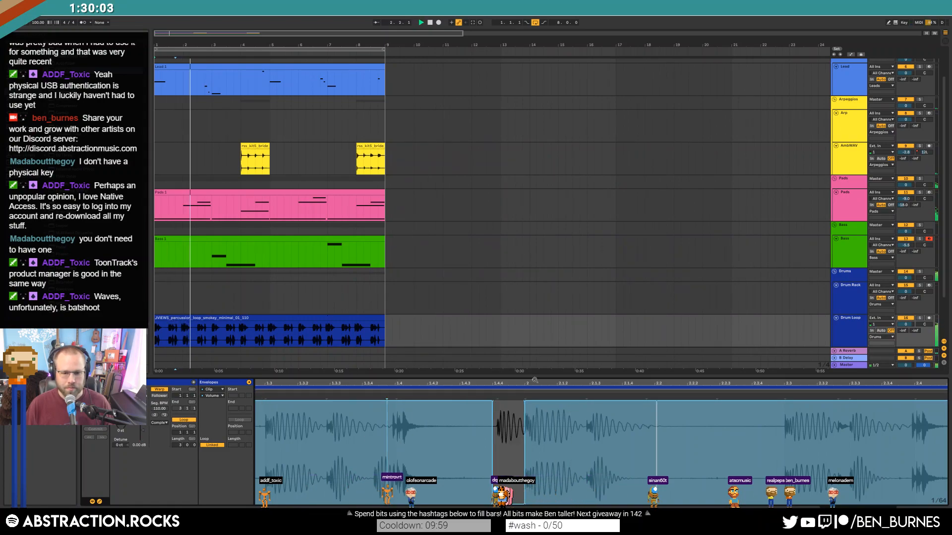
left_click_drag(397, 383, 256, 381)
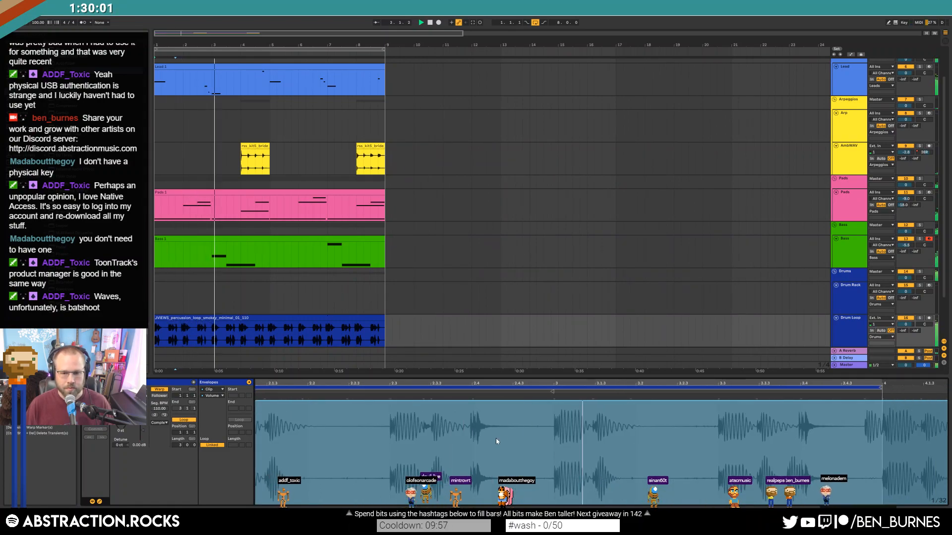
key("space")
left_click(855, 441)
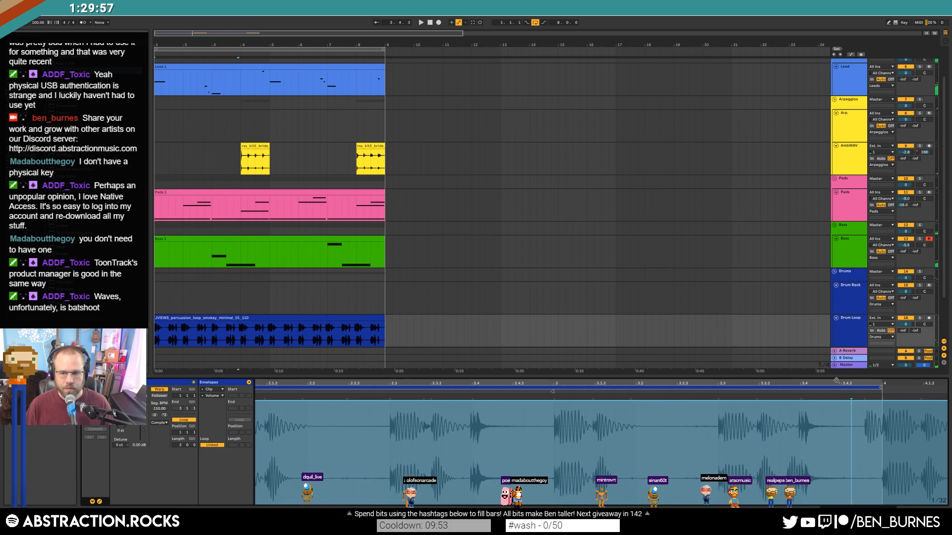
scroll(855, 442, "down", 4)
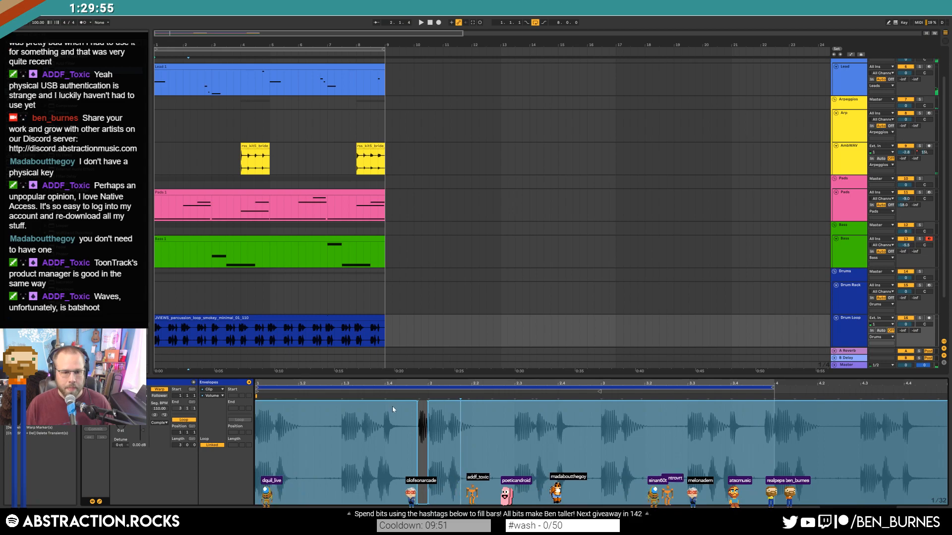
key("space")
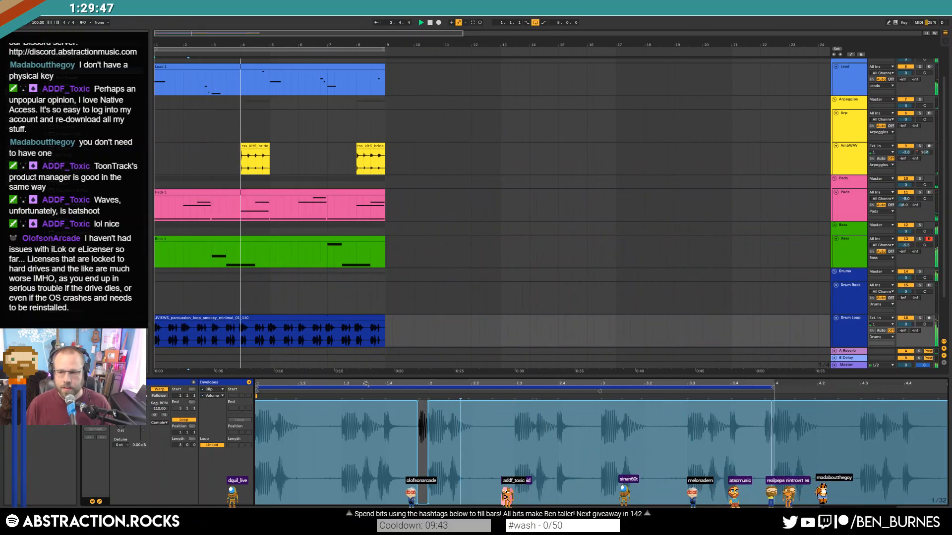
Turn on warping for the AmbWAV clip at bar 4, transpose it by 12 semitones, and listen to it.
left_click(279, 173)
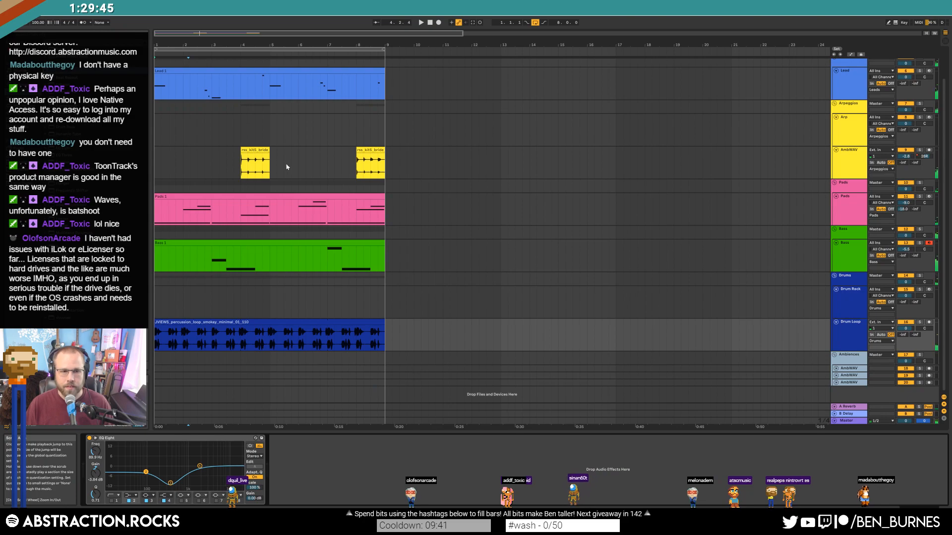
left_click(260, 148)
double_click(260, 149)
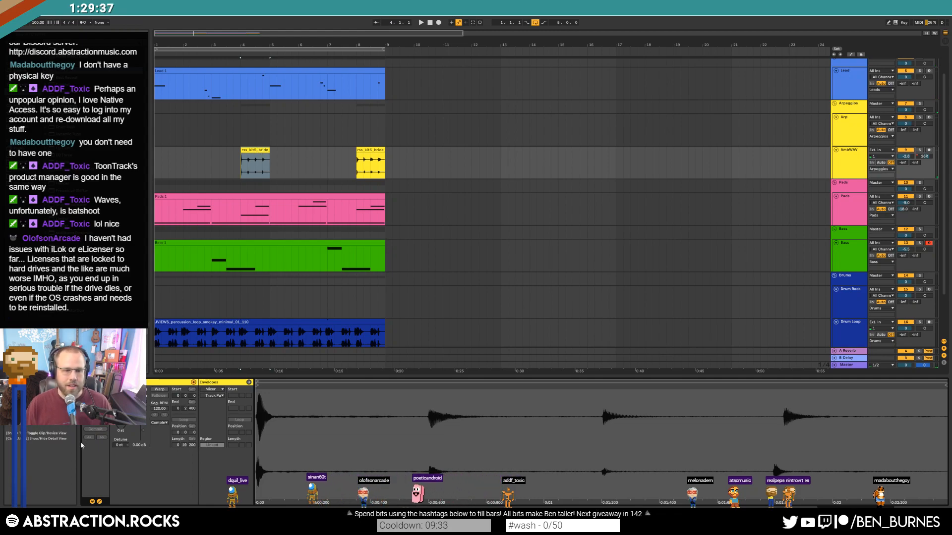
left_click(160, 390)
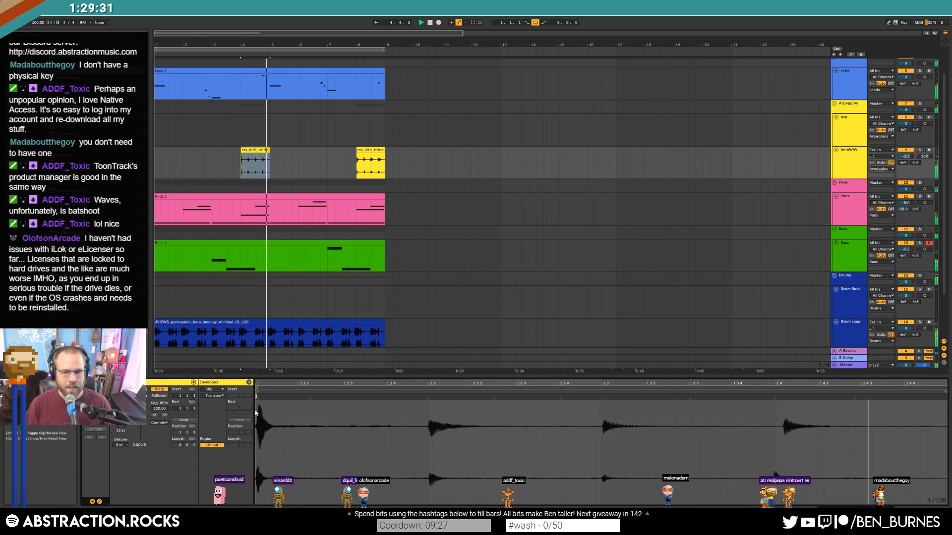
key("space")
mouse_move(262, 383)
left_mouse_down()
mouse_move(262, 426)
mouse_move(262, 384)
left_mouse_up()
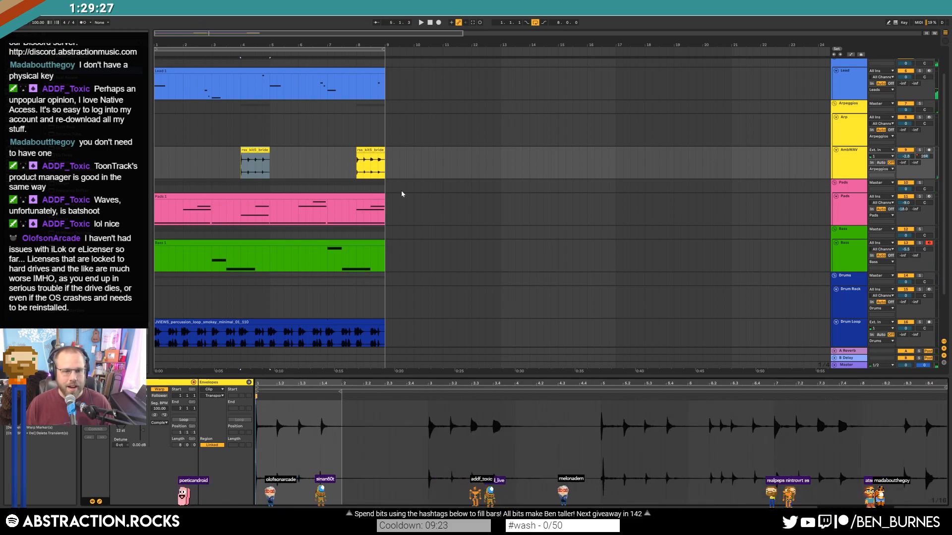
Turn on warping for the AmbWAV clip at bar 8, transpose it by 12 semitones, and return the song to its start.
left_click(370, 150)
left_click(121, 430)
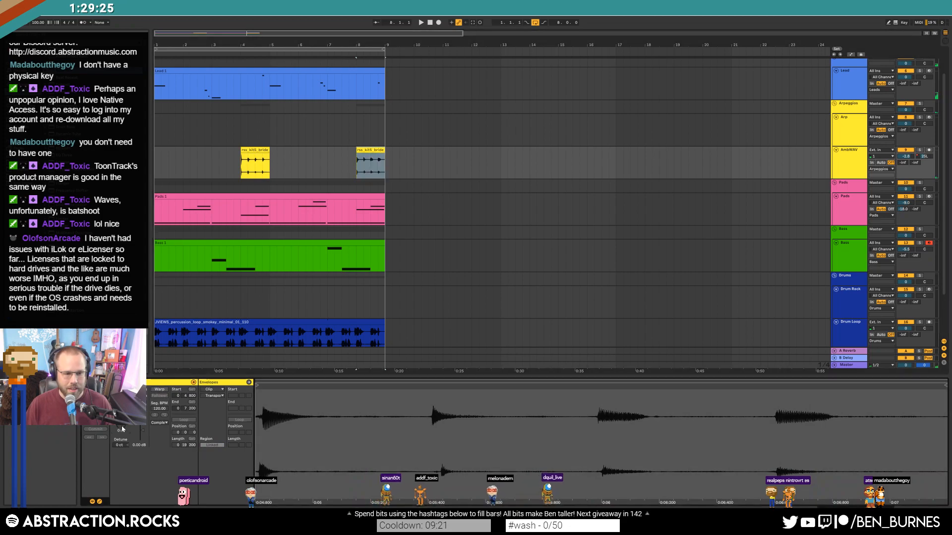
left_click(159, 389)
left_click_drag(120, 425, 120, 414)
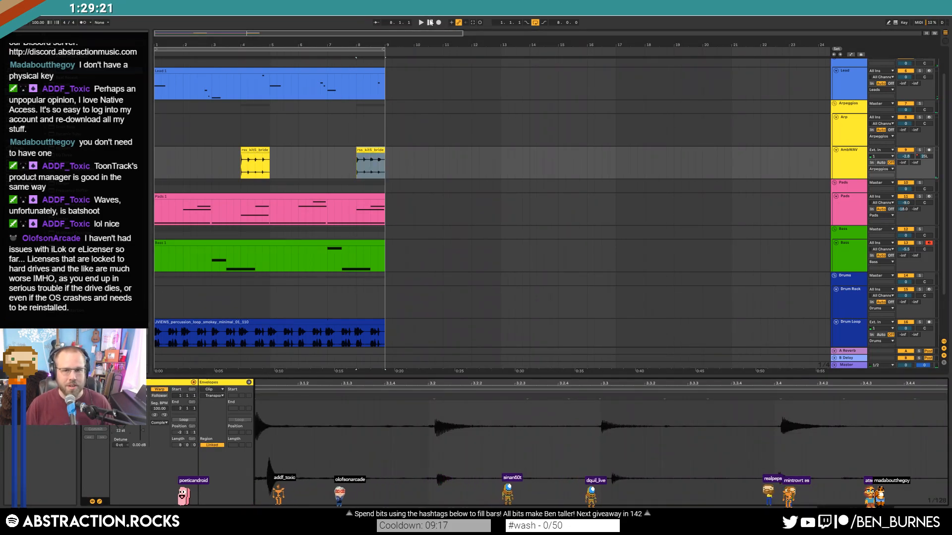
left_click(430, 23)
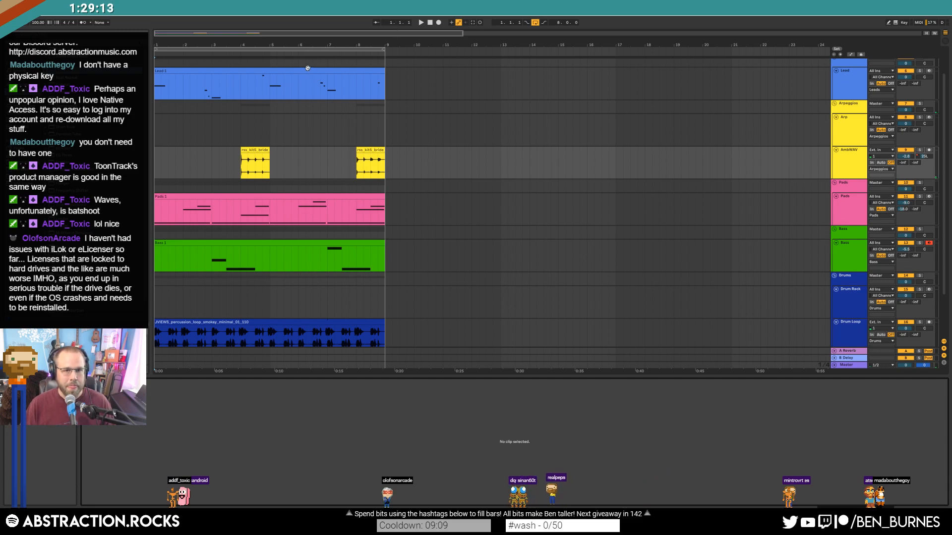
left_click(410, 135)
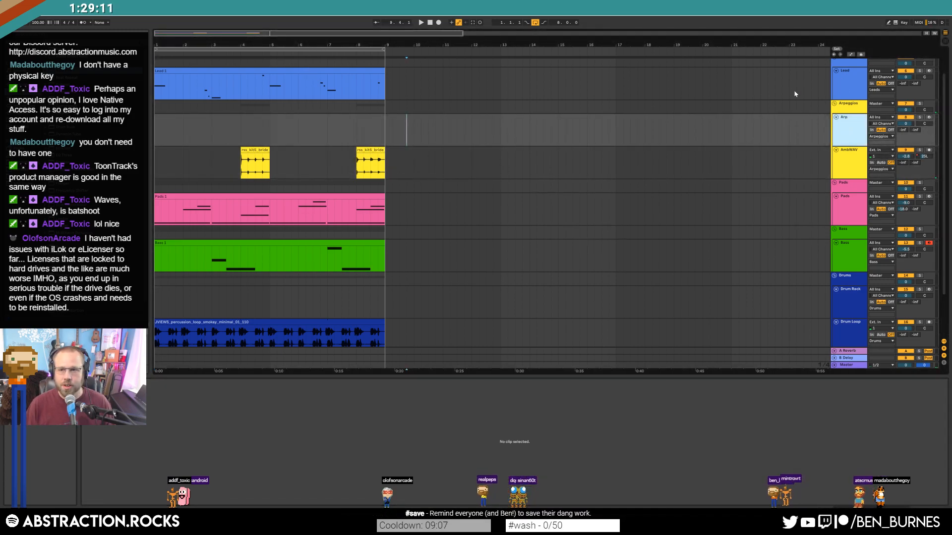
scroll(586, 148, "up", 2)
left_click(845, 120)
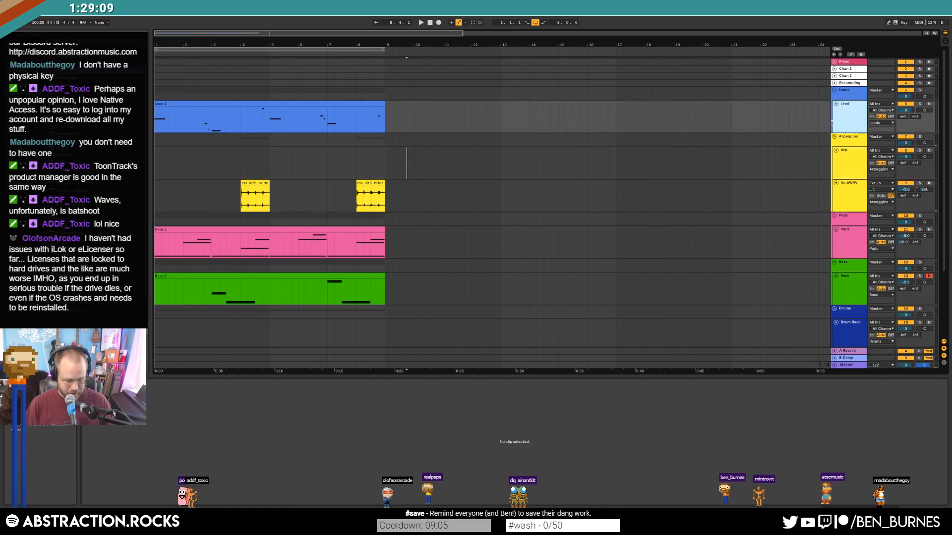
key("ctrl+shift+t")
left_click(836, 136)
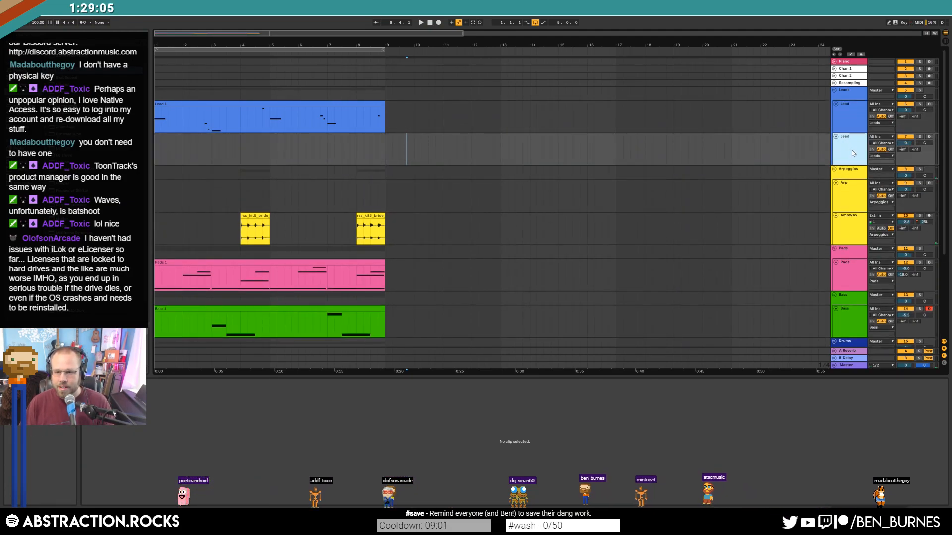
key("Delete")
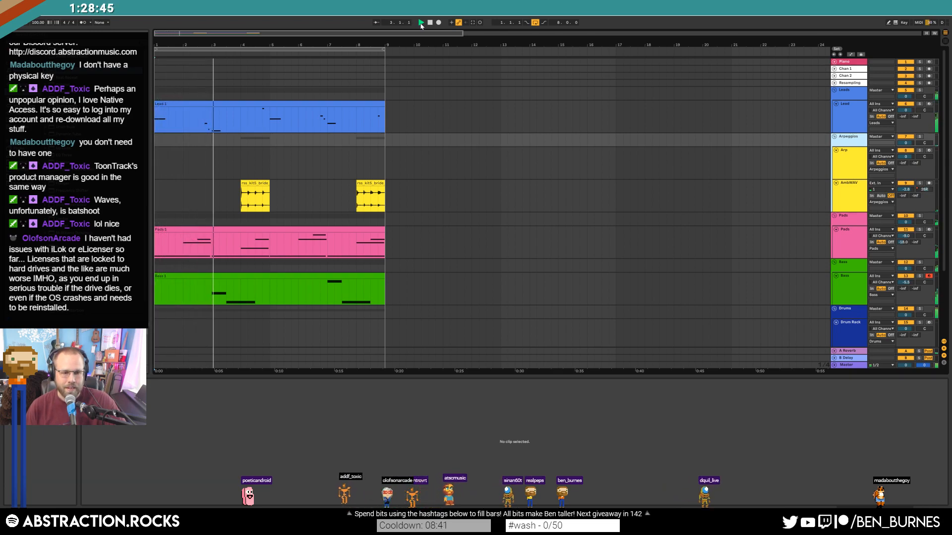
Lower the Bass track's volume to about -11.5 dB.
left_click(302, 274)
left_click_drag(906, 282, 906, 285)
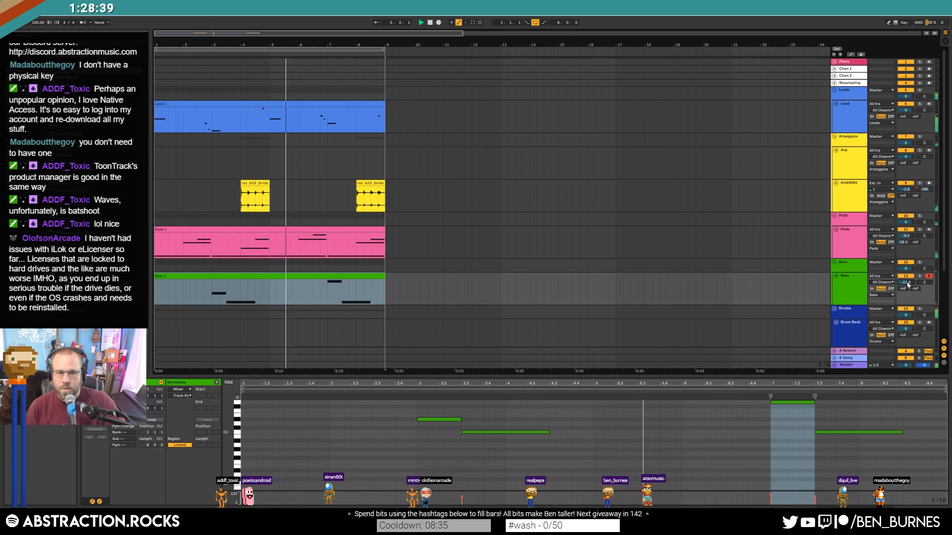
Stop playback and inspect the Ethereal Canyon echo's reverb in the Lead track's device chain.
left_click(845, 124)
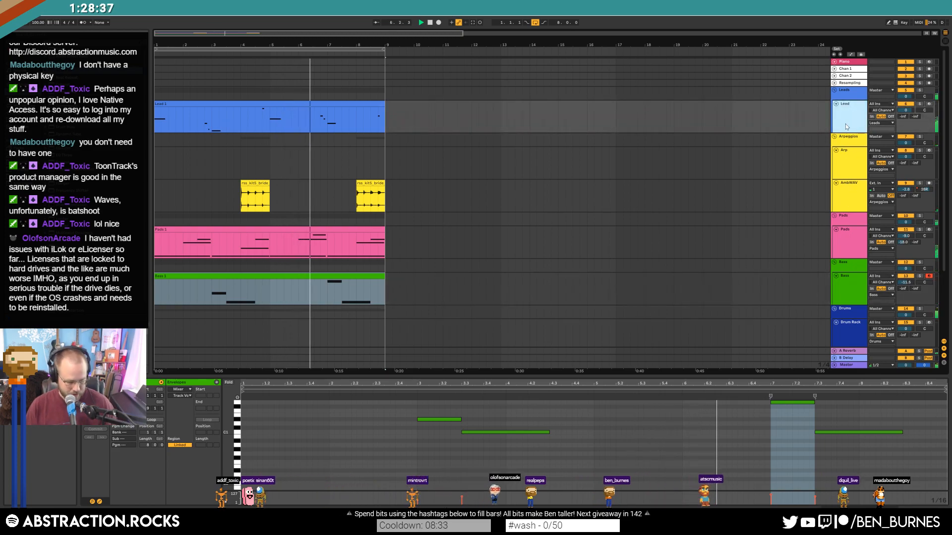
key("shift+Tab")
key("space")
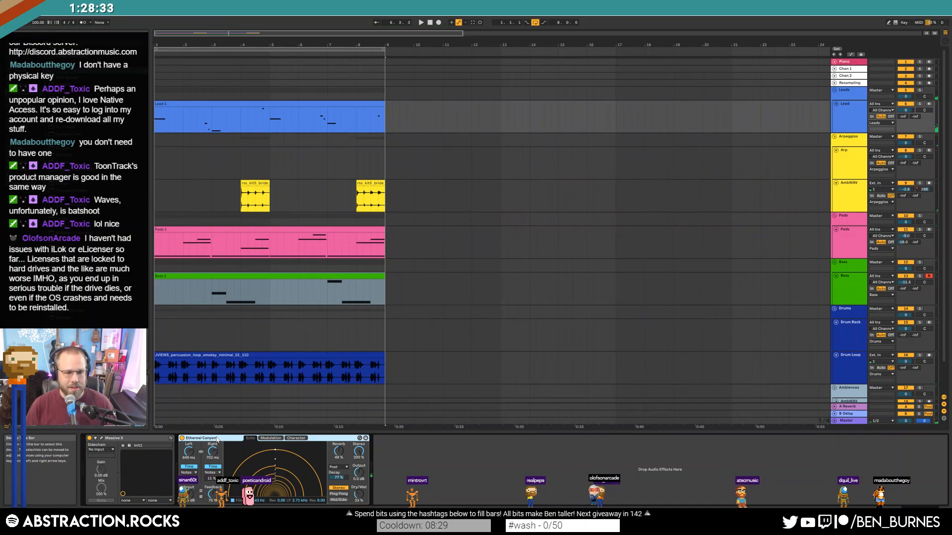
left_click_drag(339, 451, 338, 450)
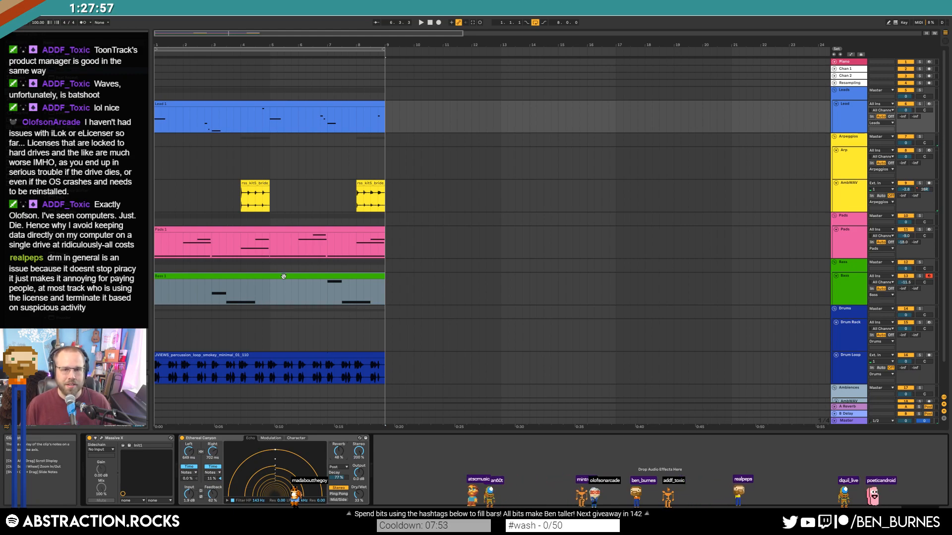
Fold the Drum Rack, Drum Loop, Bass, Pads and Arpeggios AmbWAV tracks, and select bar 2 on the Arp track.
left_click(365, 183)
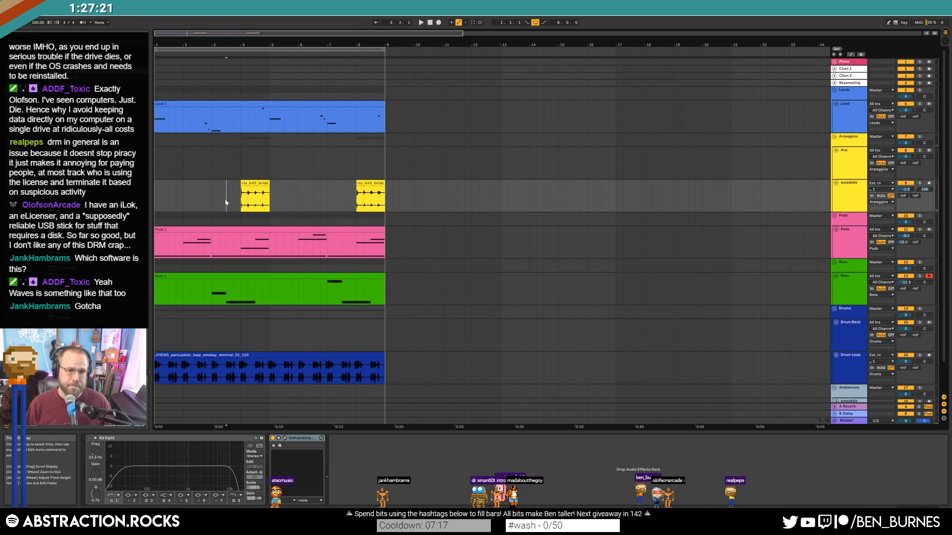
scroll(210, 197, "down", 2)
scroll(230, 207, "up", 2)
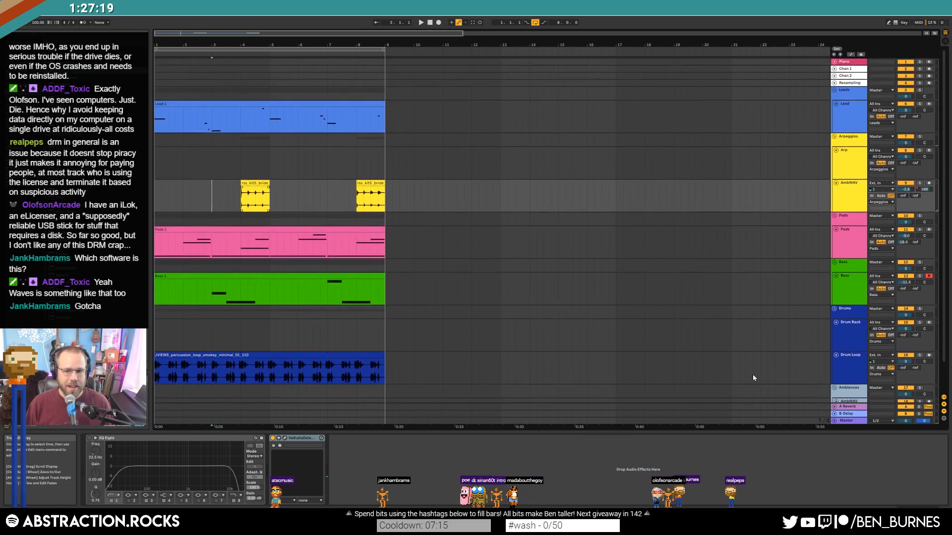
left_click(836, 322)
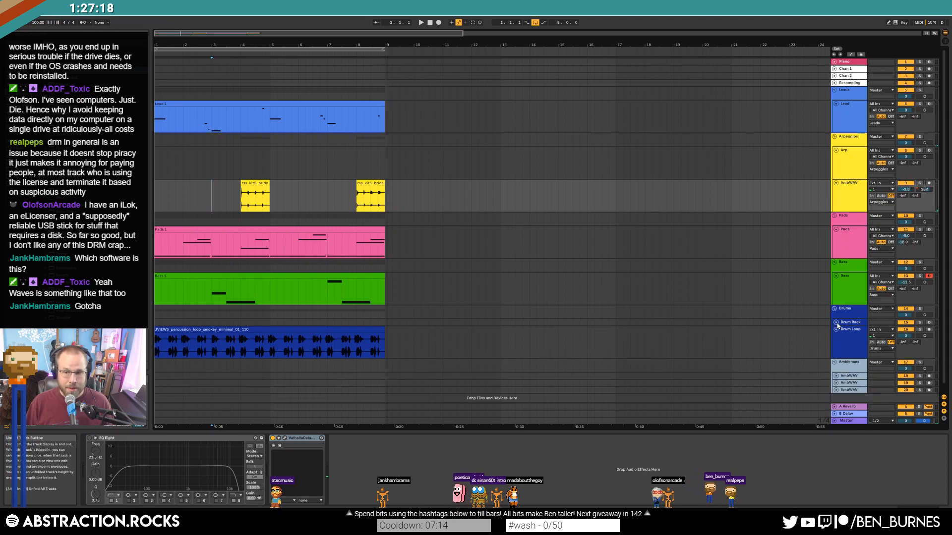
left_click(836, 329)
left_click(835, 276)
left_click(835, 226)
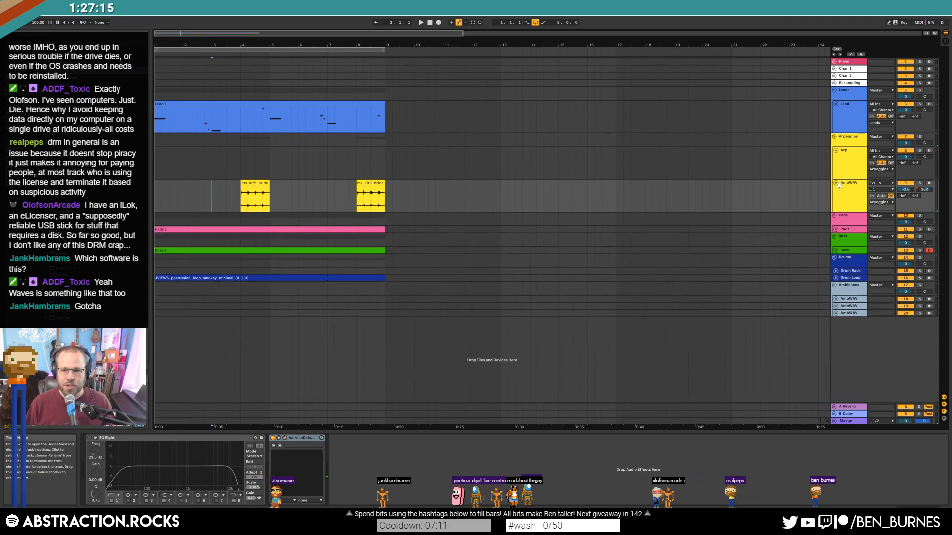
left_click(835, 183)
left_click(793, 156)
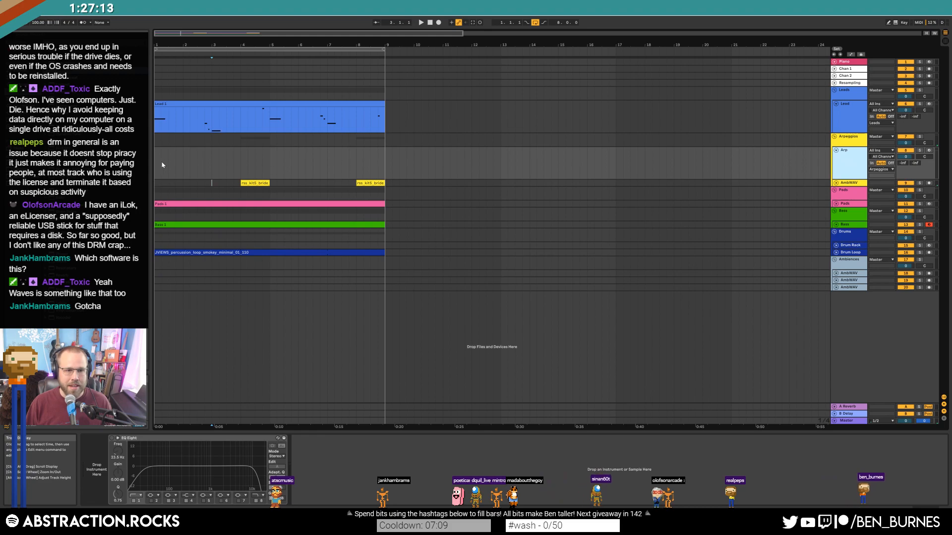
left_click_drag(164, 164, 212, 179)
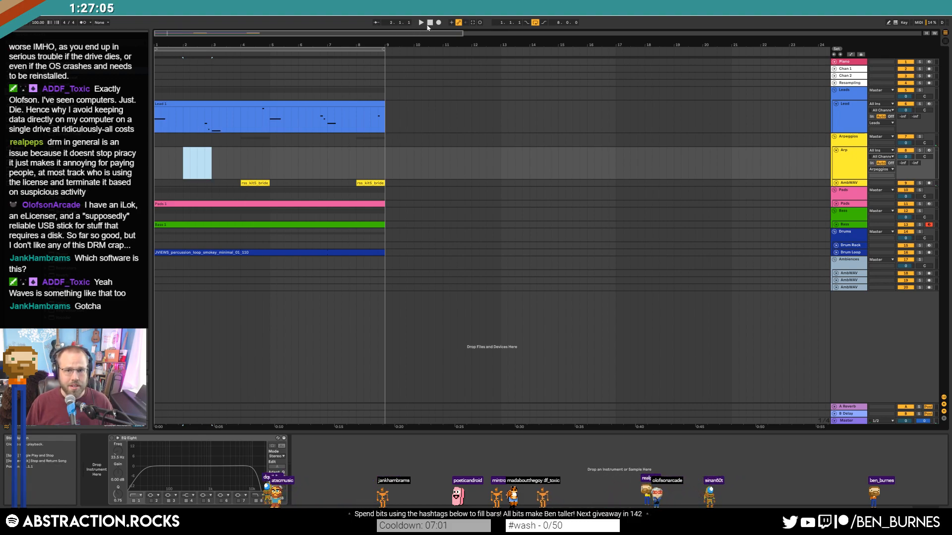
Unfold the first AmbWAV track in the Ambiences group and add the stream sample to it around bar 11.
left_click(836, 274)
left_click(844, 278)
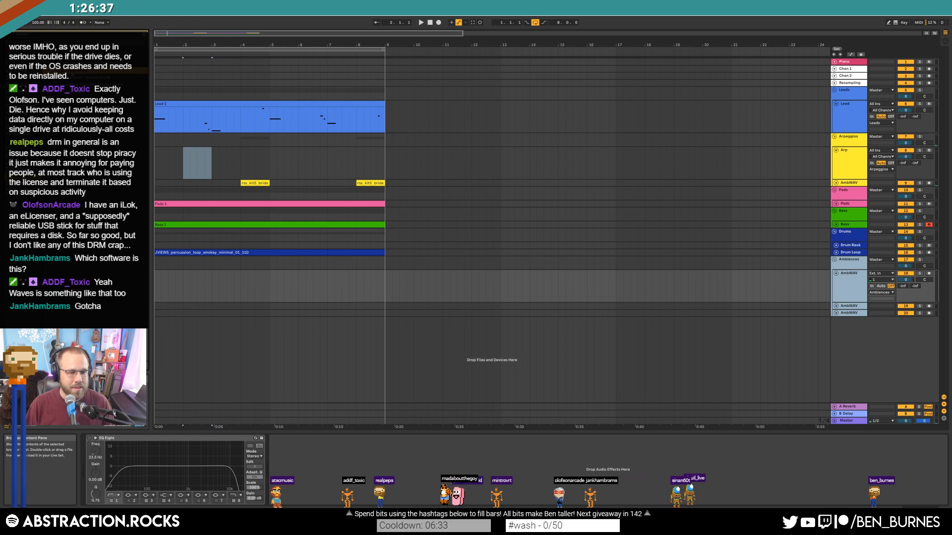
left_click_drag(99, 71, 451, 286)
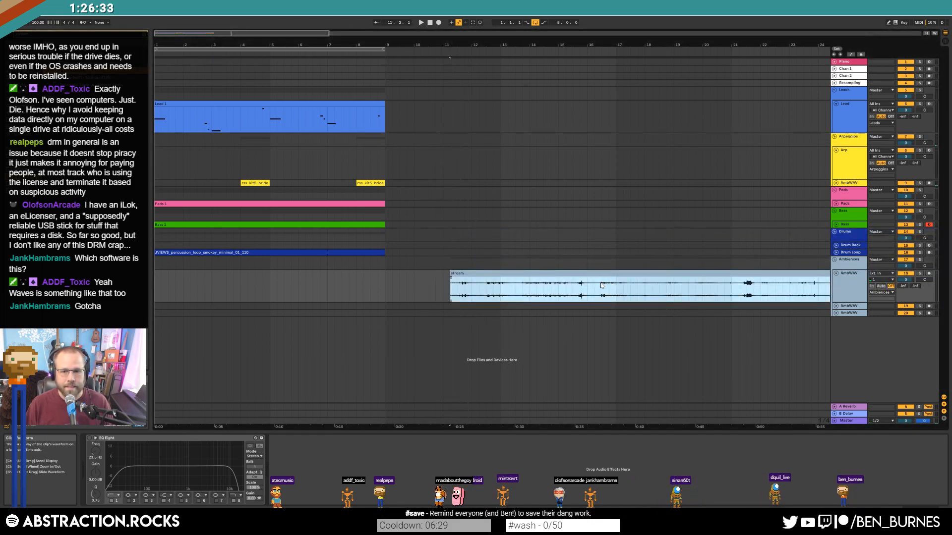
Audition the stream clip on the first AmbWAV track from around bars 16, 21 and 30.
left_click(601, 285)
key("space")
key("space")
left_click(742, 293)
key("space")
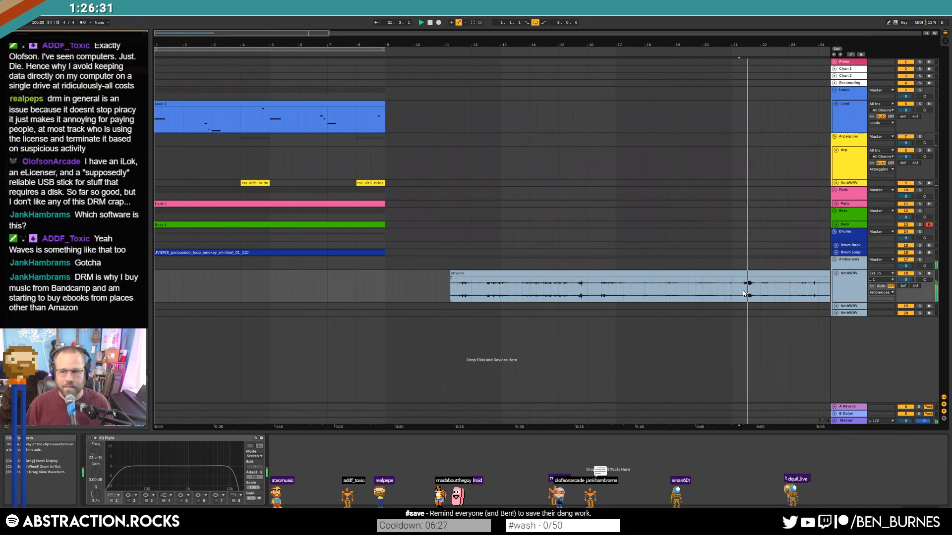
key("space")
left_click_drag(278, 33, 290, 27)
left_click(424, 287)
key("space")
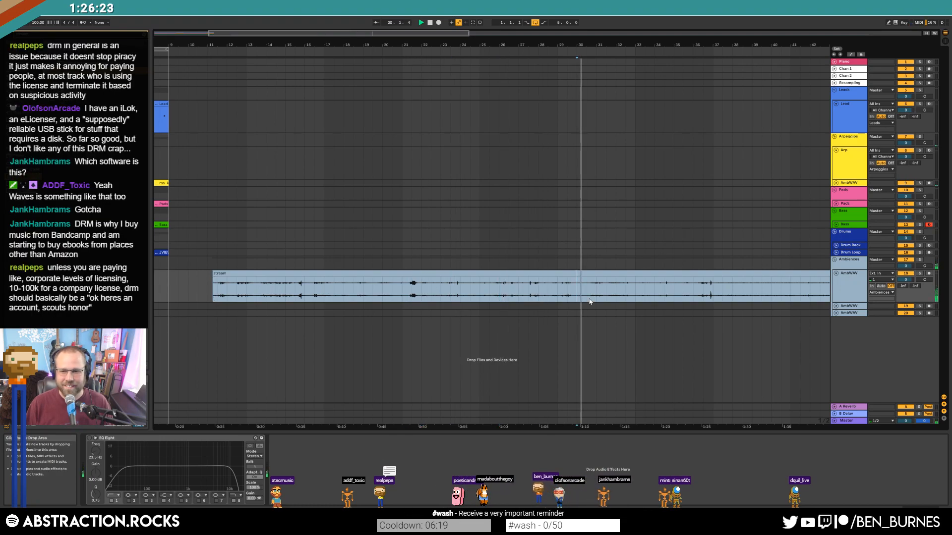
Audition the rest of the stream clip from about bar 35 to around bar 42.
left_click(685, 287)
left_click(705, 288)
key("space")
key("space")
left_click(728, 287)
key("space")
key("space")
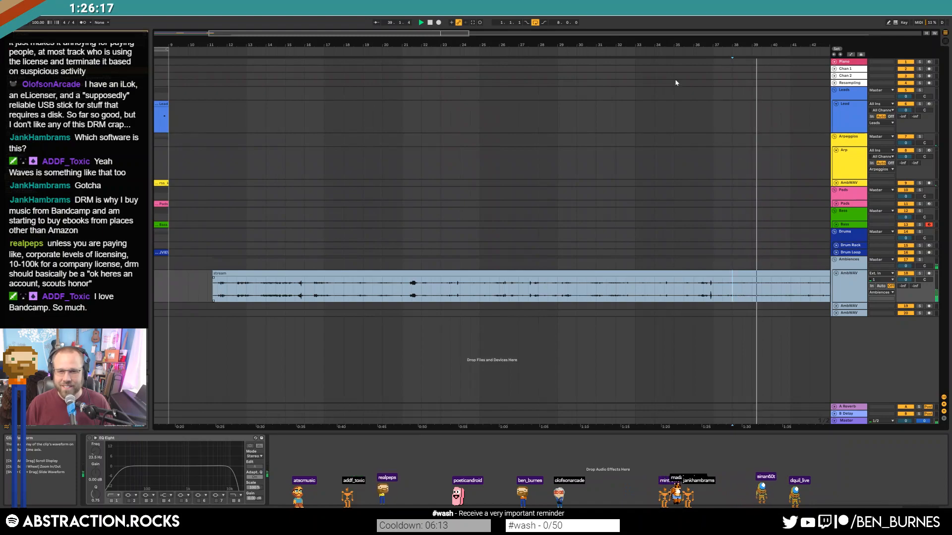
left_click_drag(716, 45, 381, 45)
key("space")
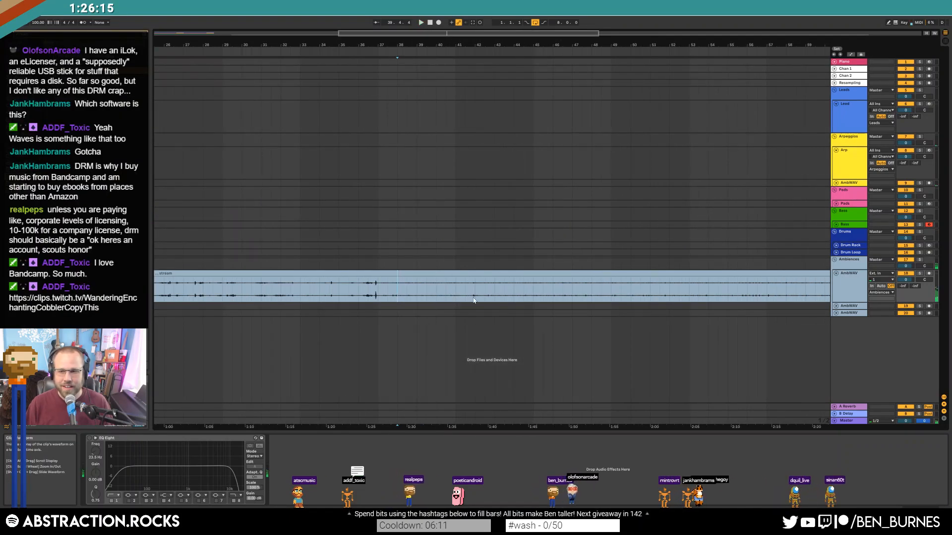
left_click(476, 287)
key("space")
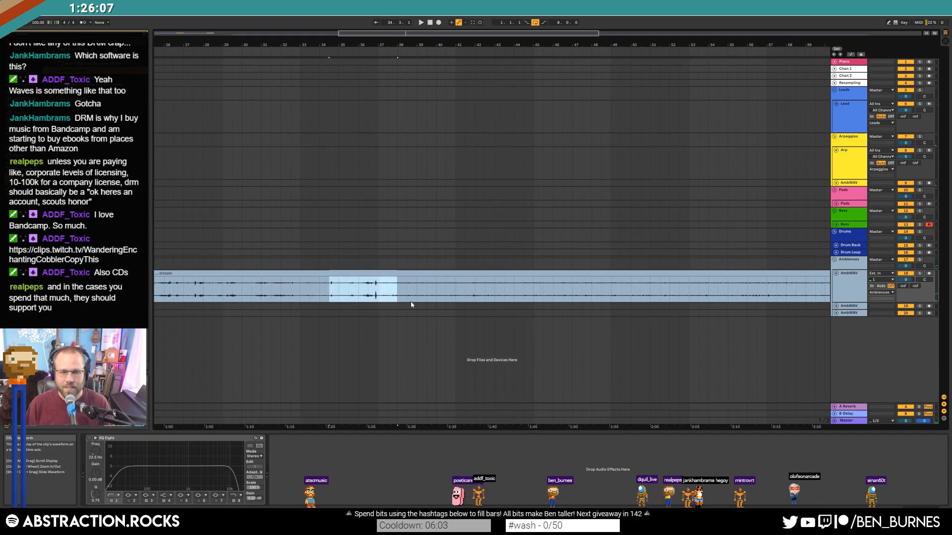
Cut the stream clip down to its quiet section between bars 38 and 47, deleting everything before and after it.
key("Delete")
left_click_drag(572, 293, 650, 294)
key("Delete")
left_click(680, 274)
key("Delete")
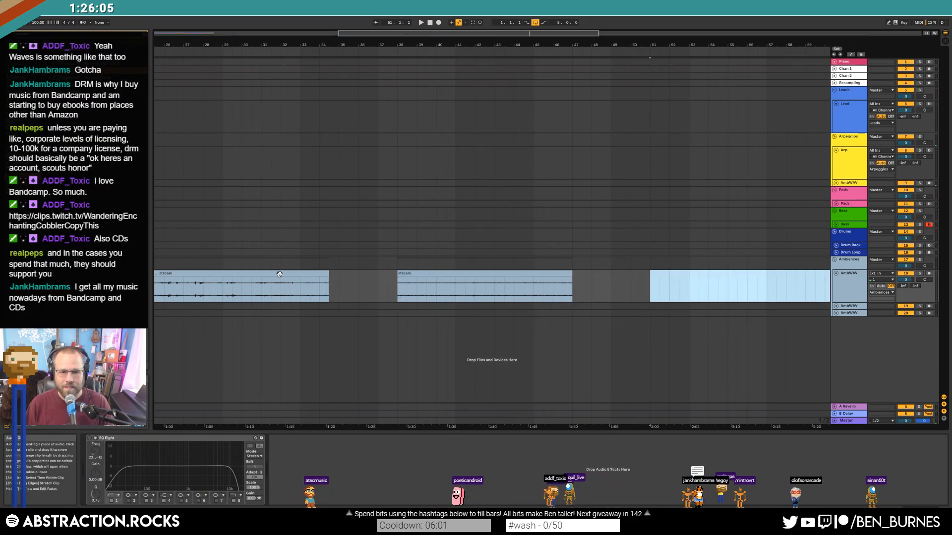
left_click(279, 274)
key("Delete")
Move the remaining stream clip to the start of bar 1, under the eight-bar loop.
left_click_drag(435, 274, 250, 279)
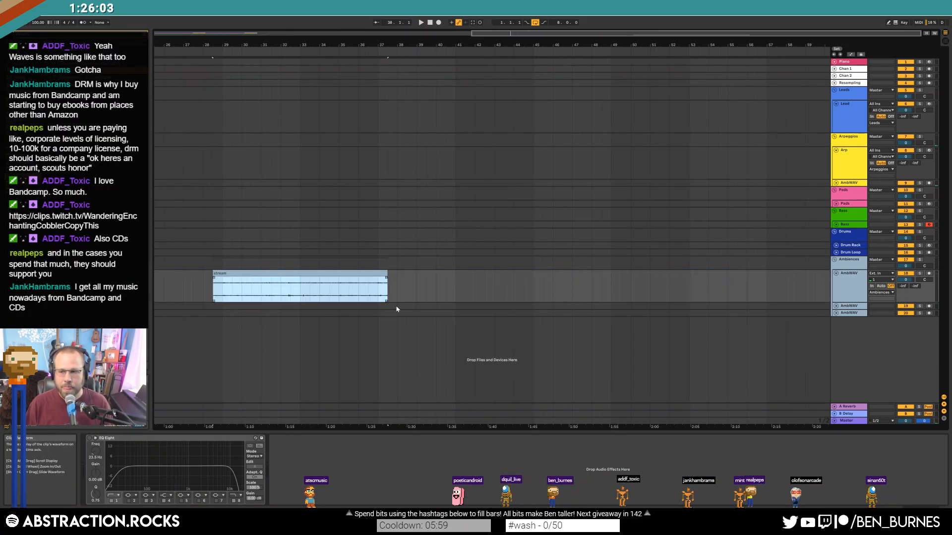
left_click_drag(190, 35, 191, 21)
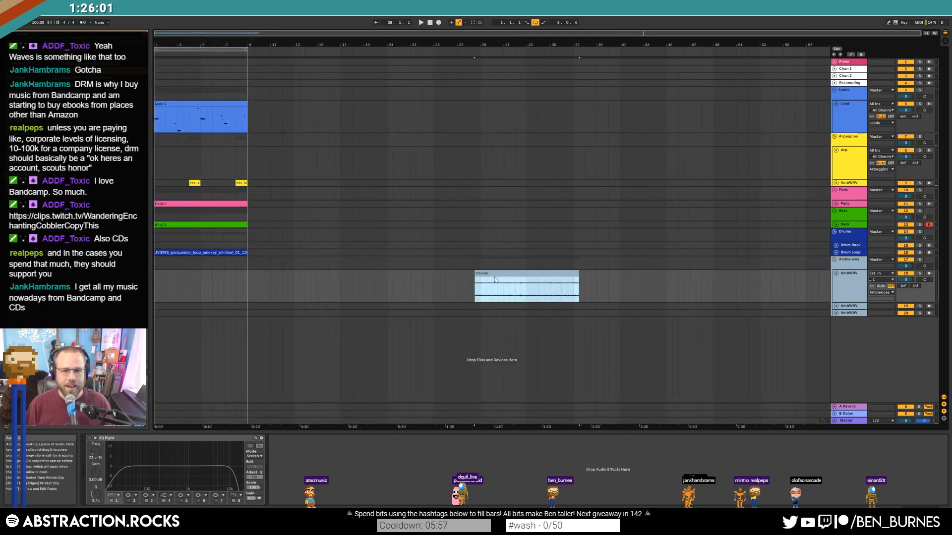
left_click_drag(495, 279, 175, 278)
left_click_drag(172, 34, 157, 36)
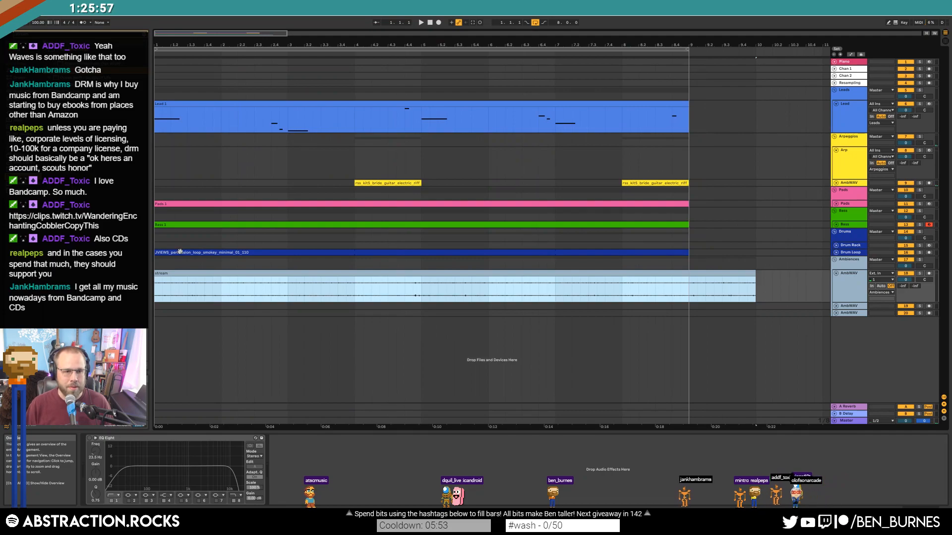
Trim the stream clip's start to bar 2 and cut it into one-bar clips at bars 2 and 6.
left_click_drag(162, 274, 220, 277)
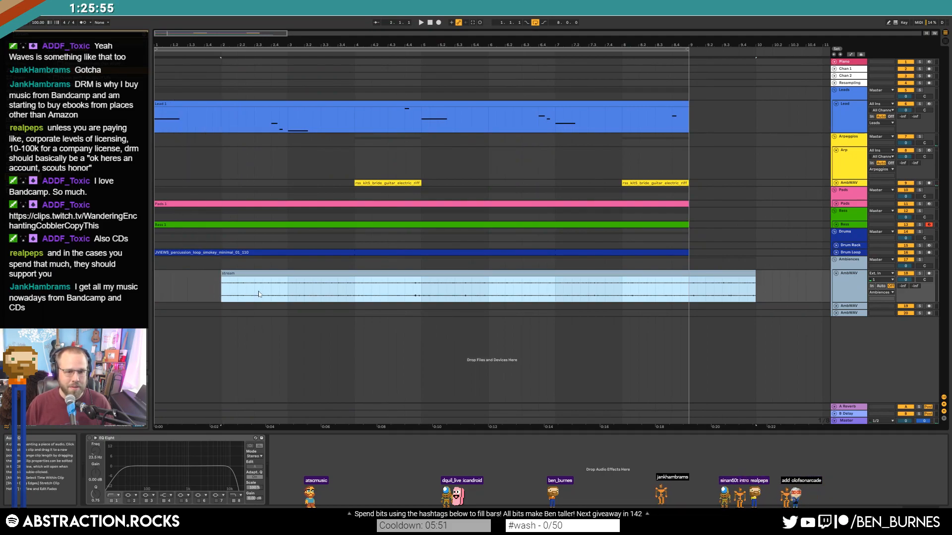
left_click_drag(287, 287, 485, 282)
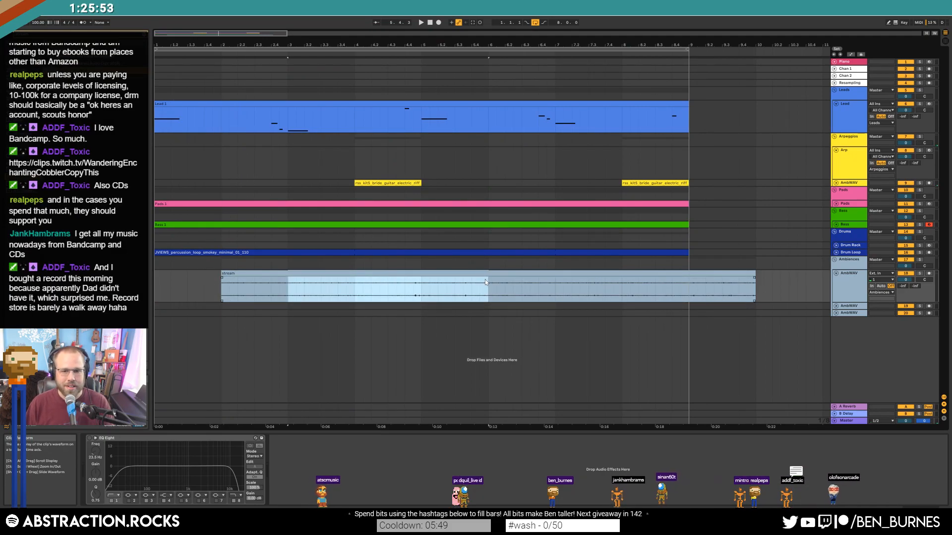
key("Delete")
left_click_drag(556, 283, 765, 297)
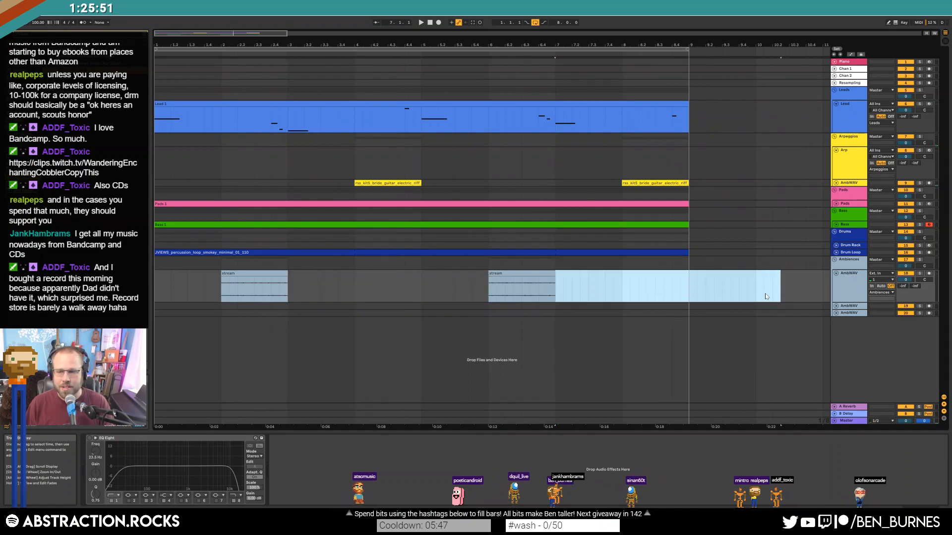
Shorten the bar 2 stream clip to half a bar with a long fade-out, and add a Compressor before the track's EQ Eight.
left_click(277, 273)
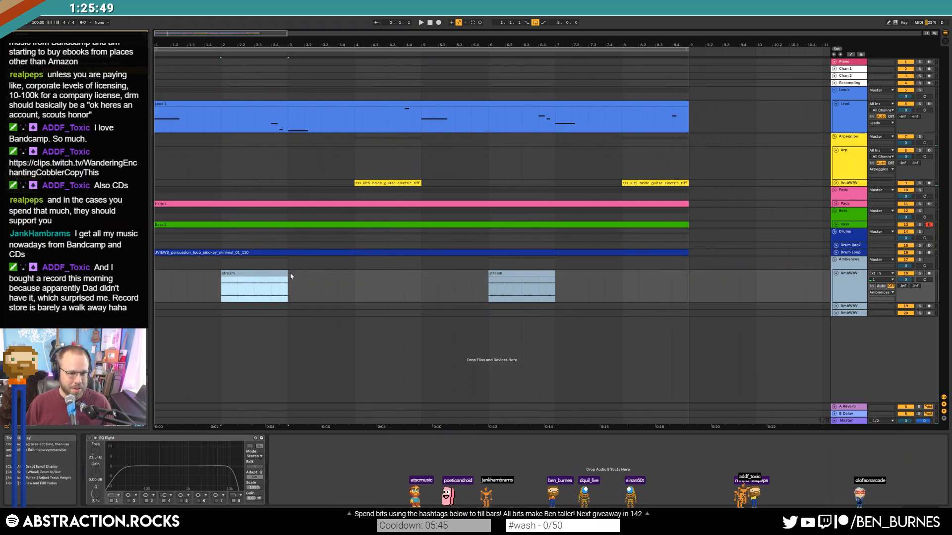
left_click_drag(287, 276, 229, 279)
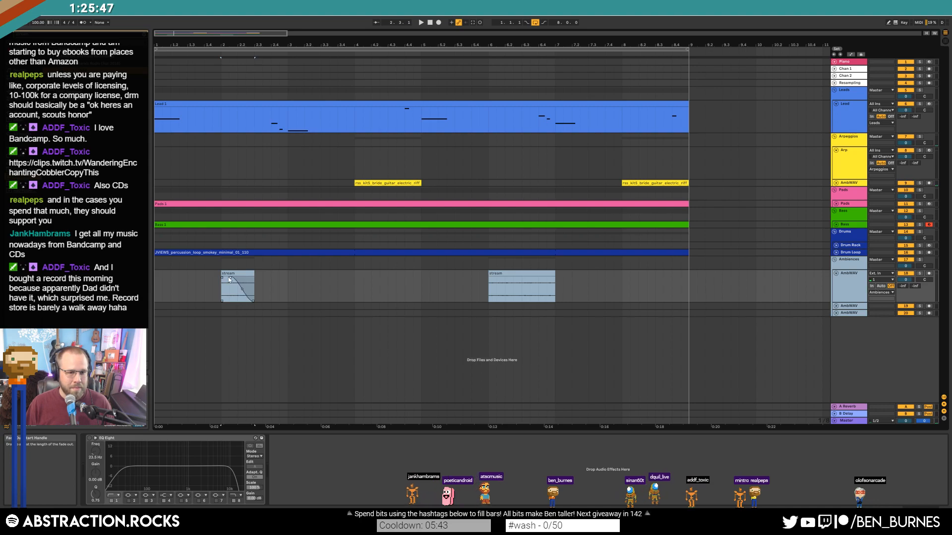
left_click(23, 92)
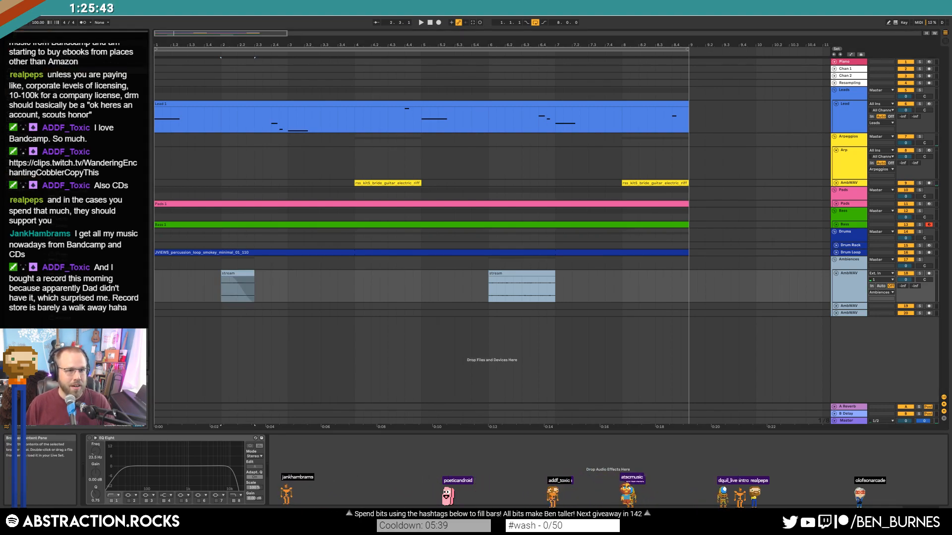
left_click_drag(65, 106, 194, 471)
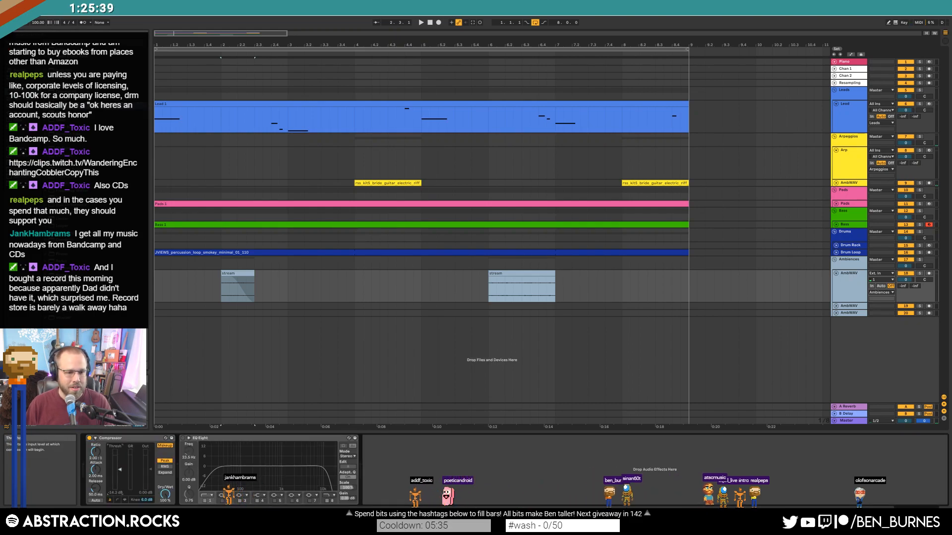
Warp the bar 2 stream clip with a transposition of -12 st and a gain of 10 dB, and shorten its fade-out.
double_click(230, 278)
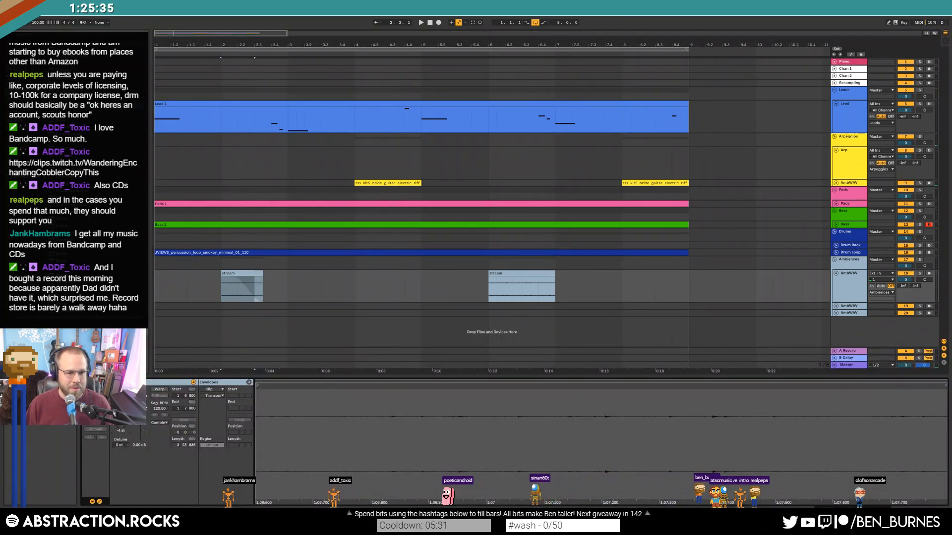
left_click(159, 390)
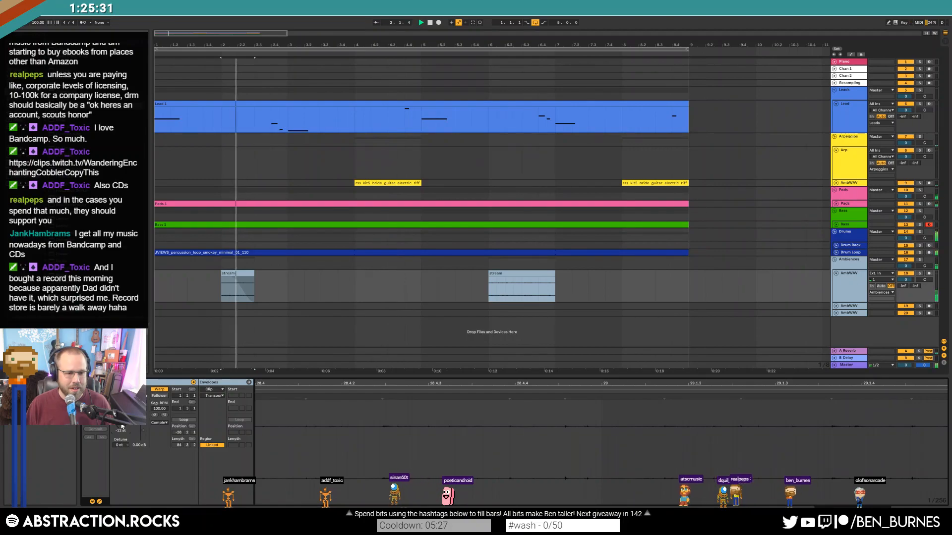
key("space")
key("space")
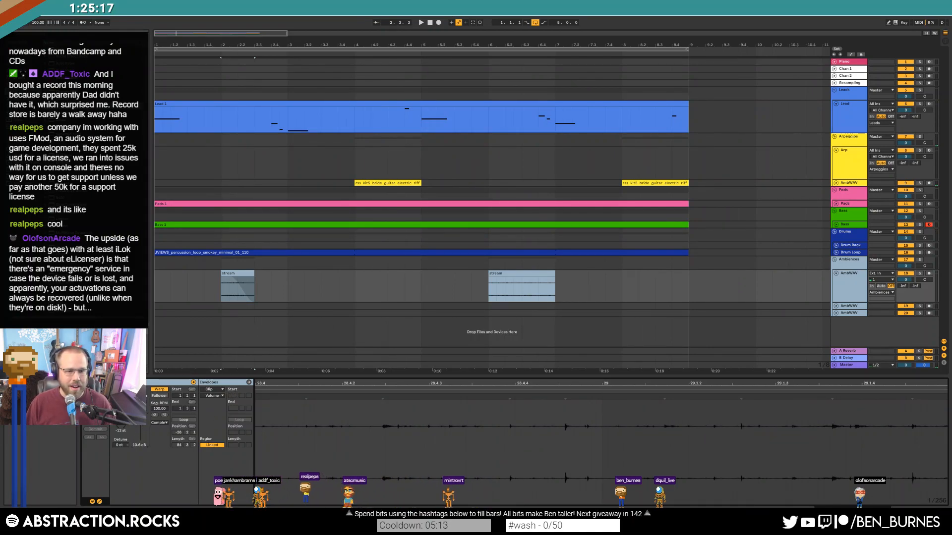
left_click_drag(229, 285, 239, 280)
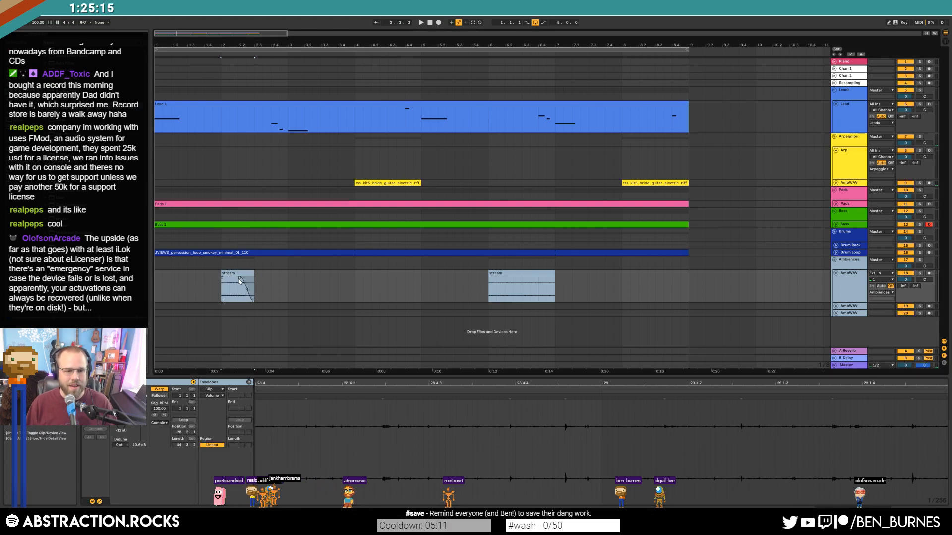
Raise the clip's gain to 12 dB, switch its warp mode to Texture and play it back.
left_click(142, 426)
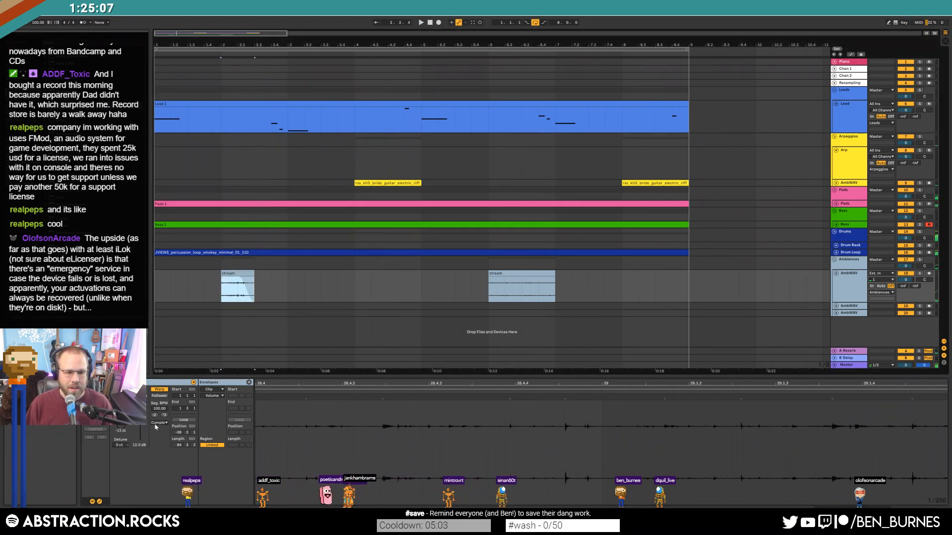
left_click(159, 422)
left_click(159, 409)
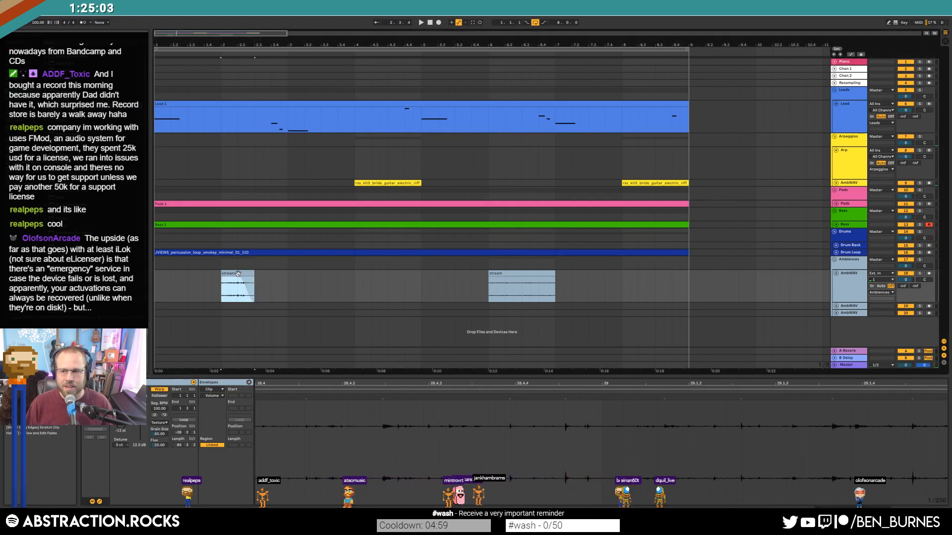
key("space")
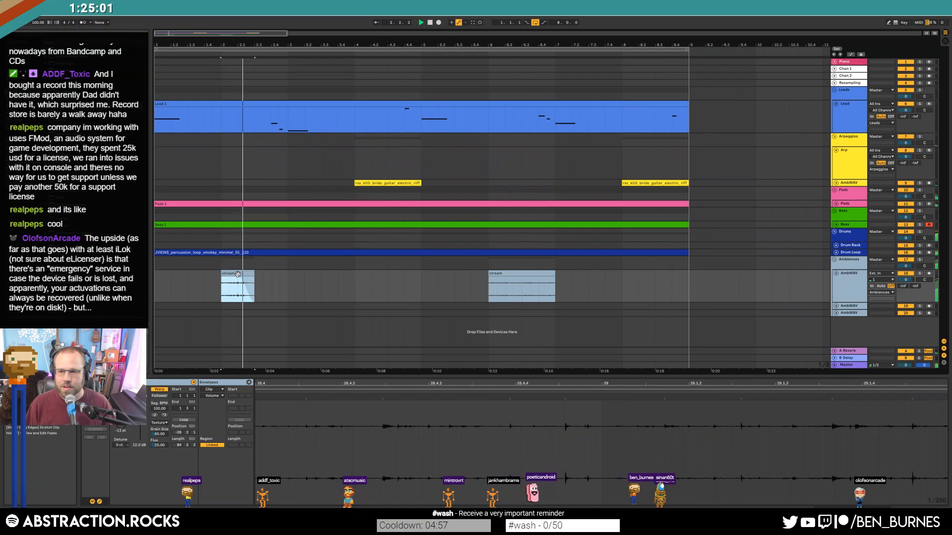
key("space")
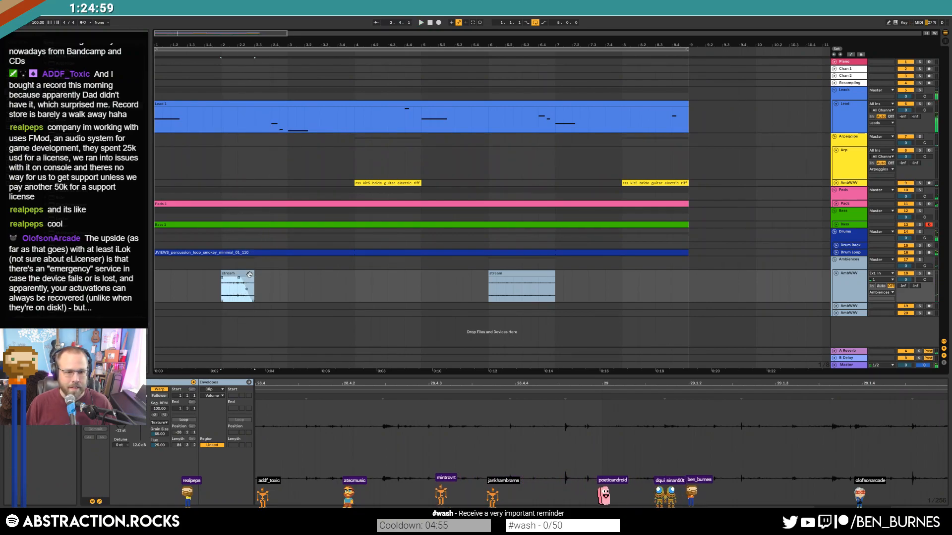
Extend the bar 2 stream clip to a full bar, with a fade-in and a fade-out meeting in its middle.
left_click_drag(254, 274, 287, 274)
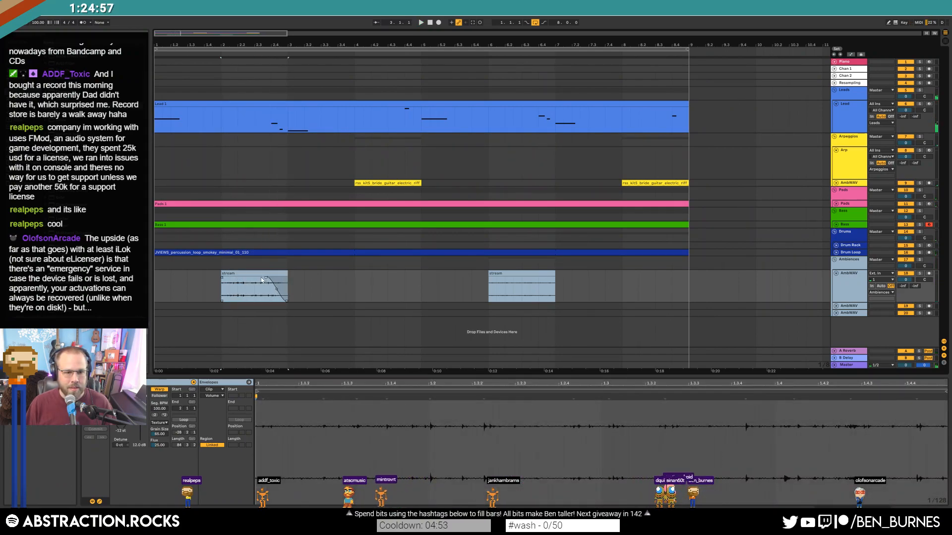
left_click_drag(245, 283, 254, 284)
key("space")
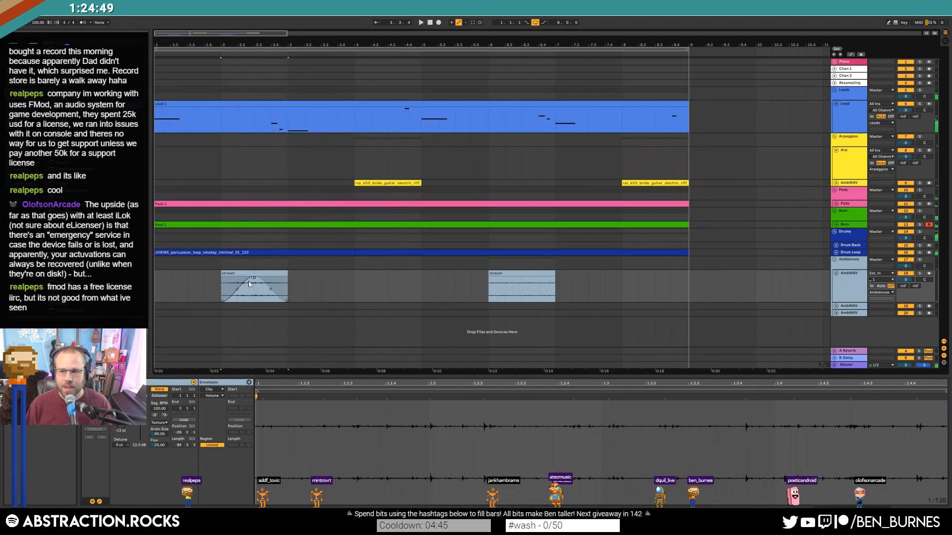
Reset the bar 2 stream clip's transposition to 0 st and play it back.
left_click(266, 273)
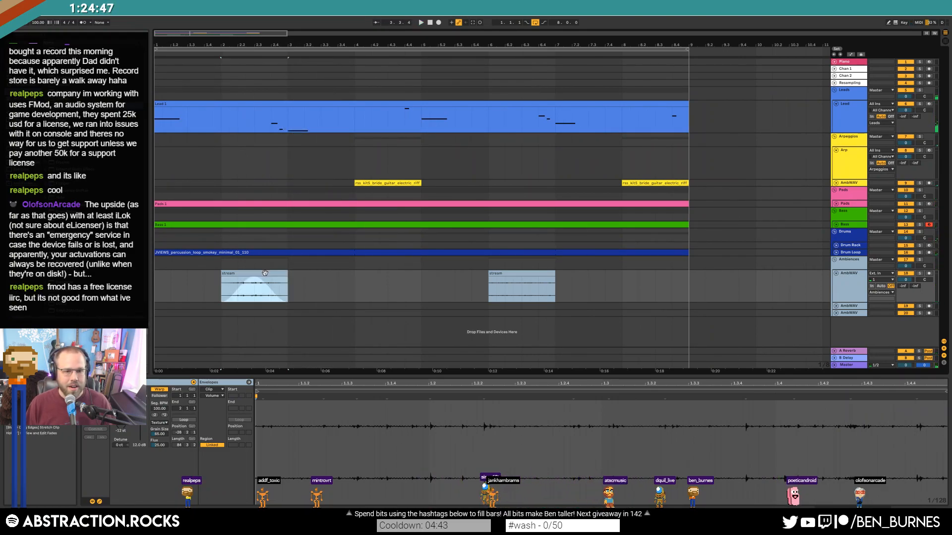
double_click(121, 425)
key("space")
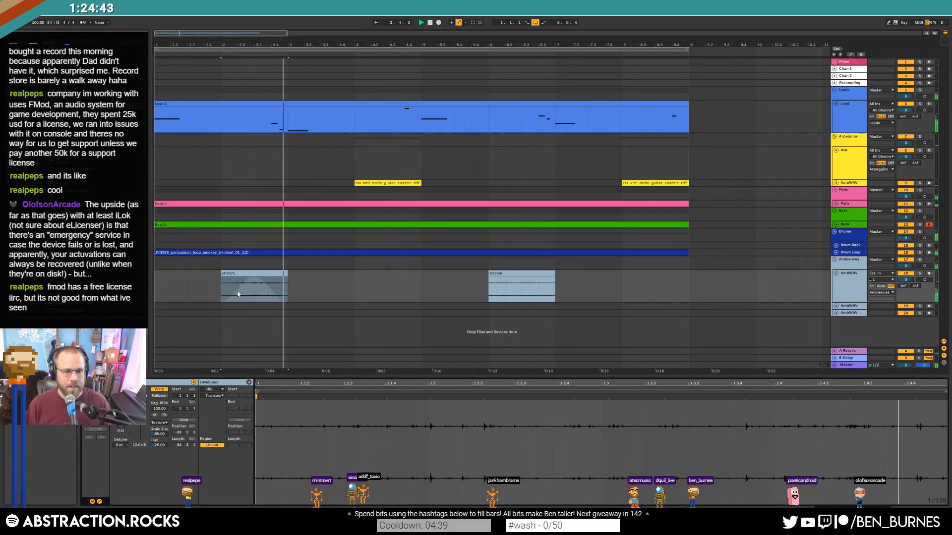
Turn on the AmbWAV track's EQ Eight ahead of the Compressor and move its low-cut band to about 73 Hz.
key("shift+Tab")
left_click(186, 439)
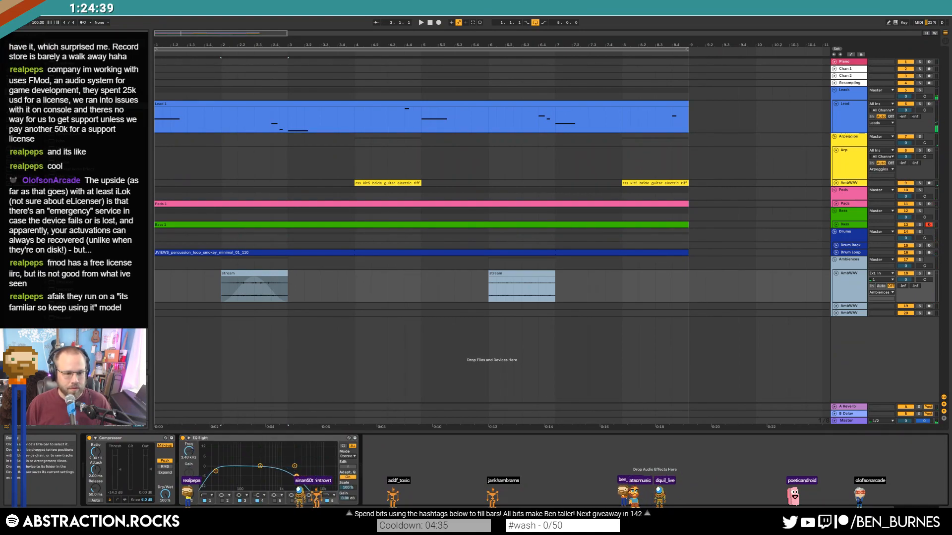
left_click_drag(354, 458, 328, 468)
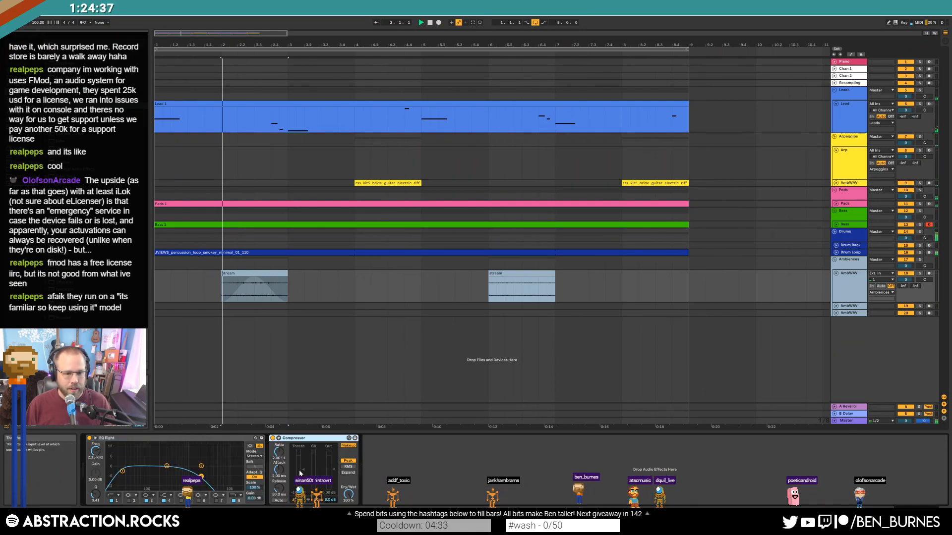
left_click_drag(122, 471, 130, 471)
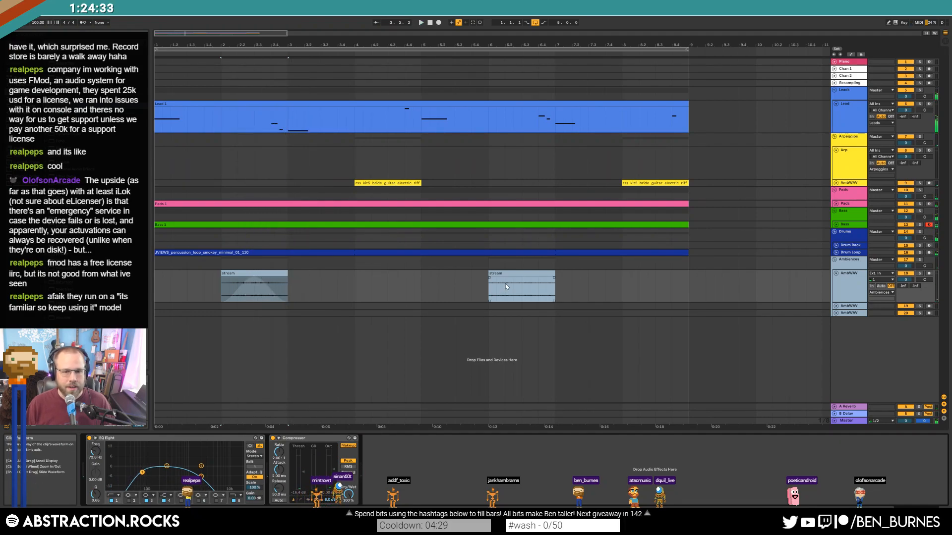
left_click(276, 274)
left_click(513, 273)
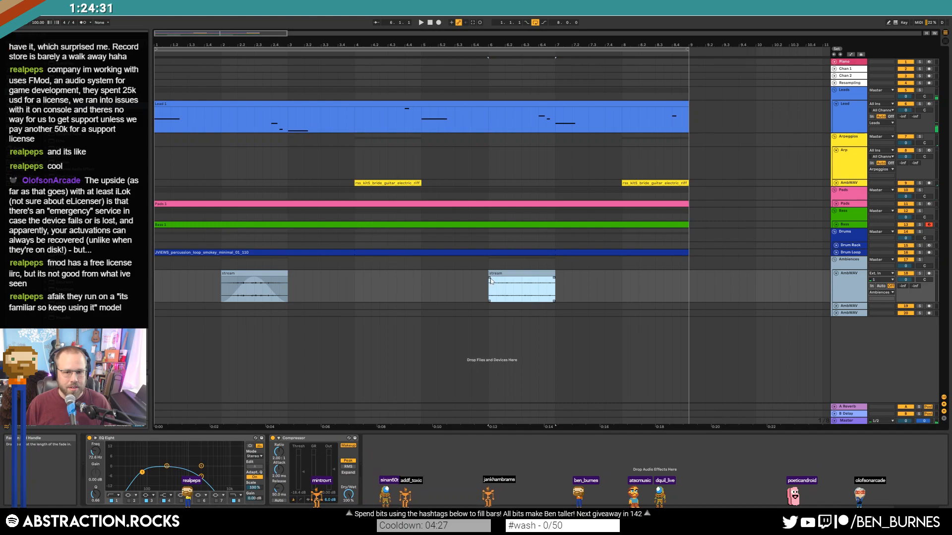
left_click_drag(490, 278, 514, 280)
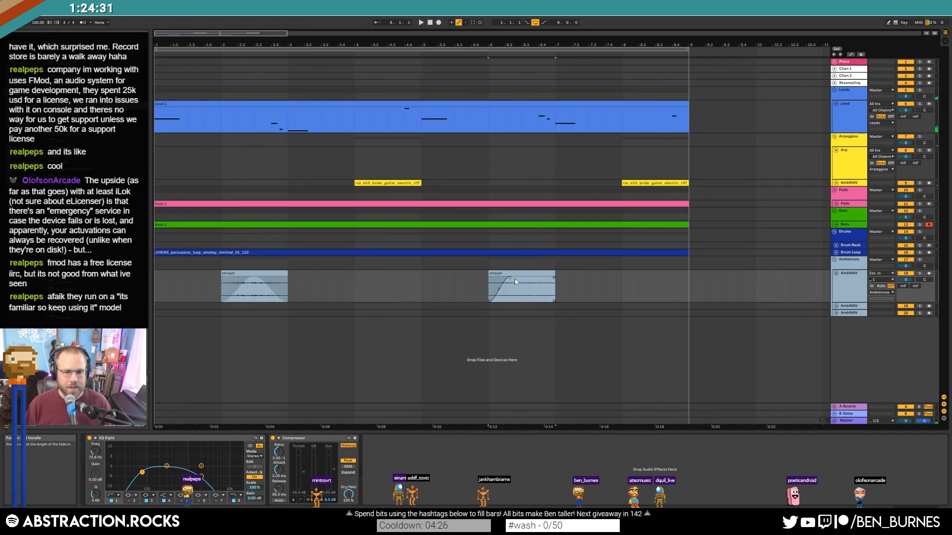
left_click_drag(554, 277, 520, 278)
Replace the bar 6 stream clip with a copy of the faded bar 2 clip, and open the copy's clip properties.
key("Delete")
left_click(279, 274)
key("ctrl+c")
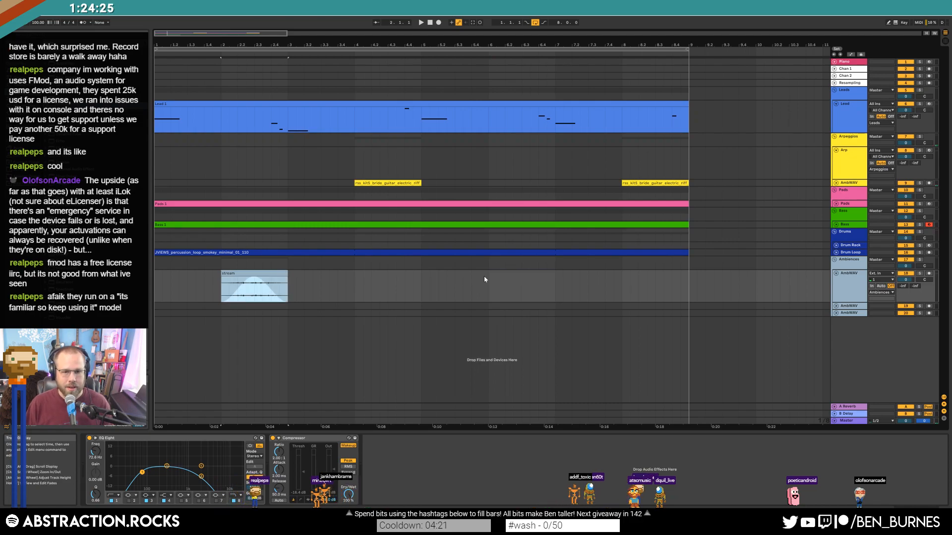
left_click(488, 278)
key("ctrl+v")
double_click(513, 274)
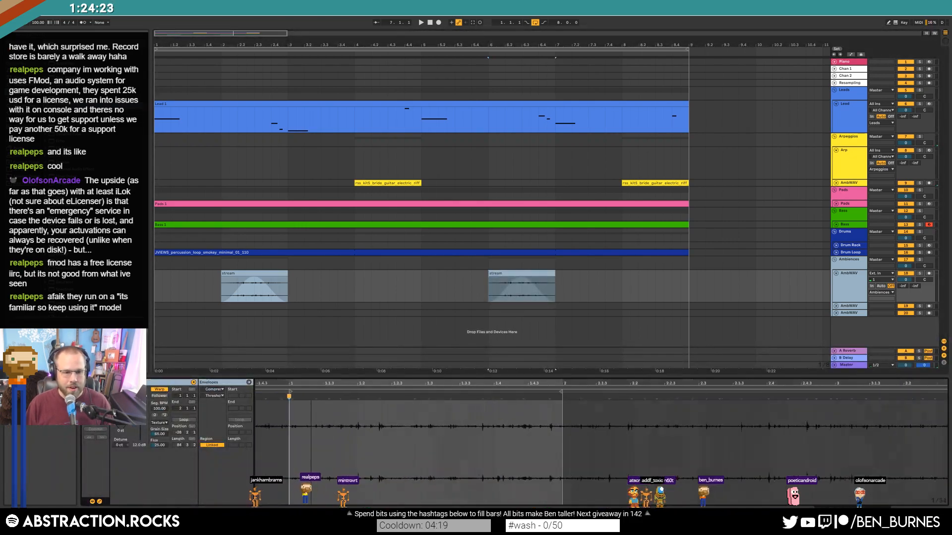
Shift the bar 6 stream clip to a different part of its sample, trim it to one bar, and fade it out from its middle.
left_click_drag(369, 390, 533, 391)
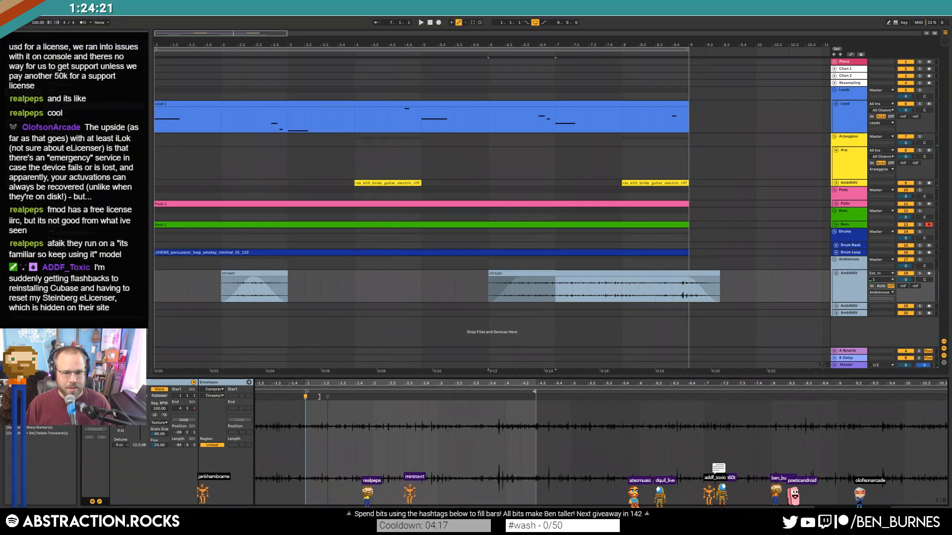
left_click_drag(309, 393, 376, 395)
left_click_drag(533, 393, 435, 395)
key("shift+Tab")
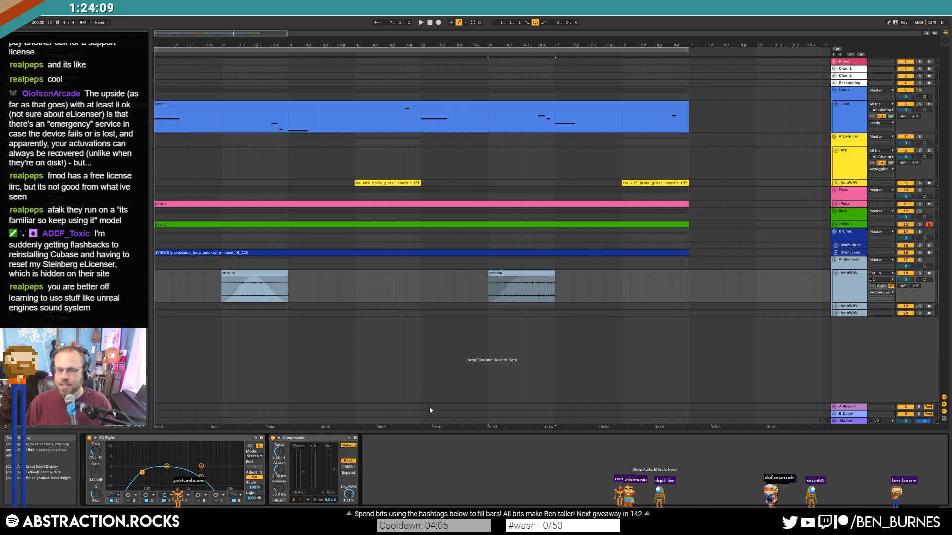
left_click(554, 276)
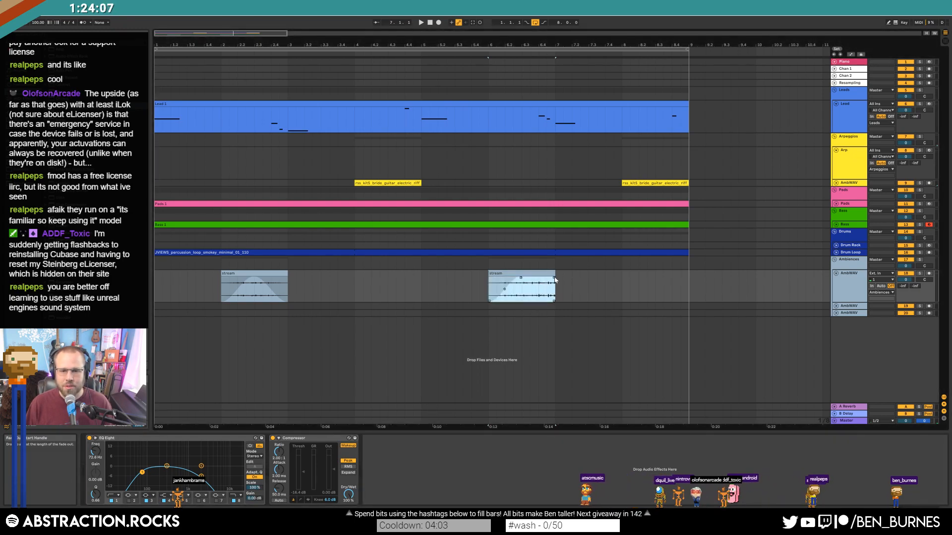
left_click_drag(553, 278, 519, 279)
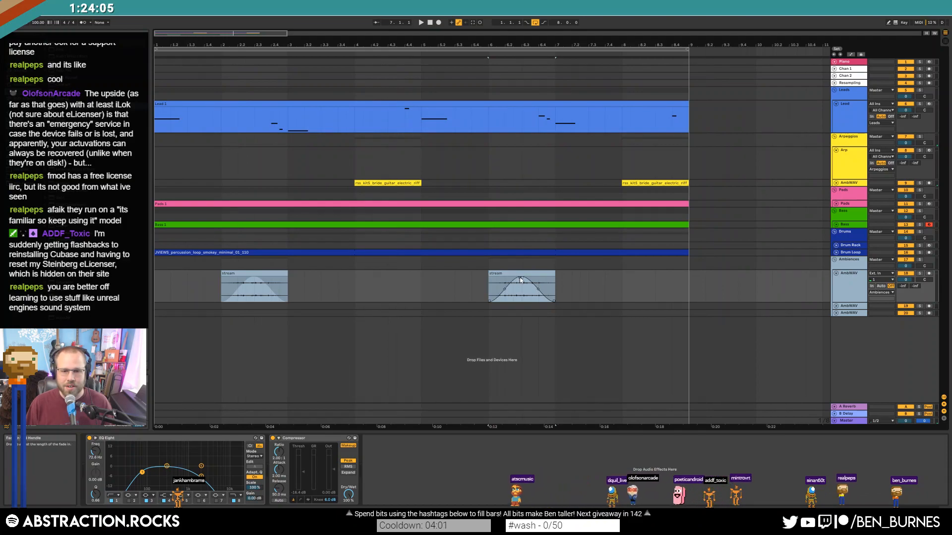
Add ValhallaDelay after the Compressor on the AmbWAV track and set its mode to Pitch.
left_click(260, 272)
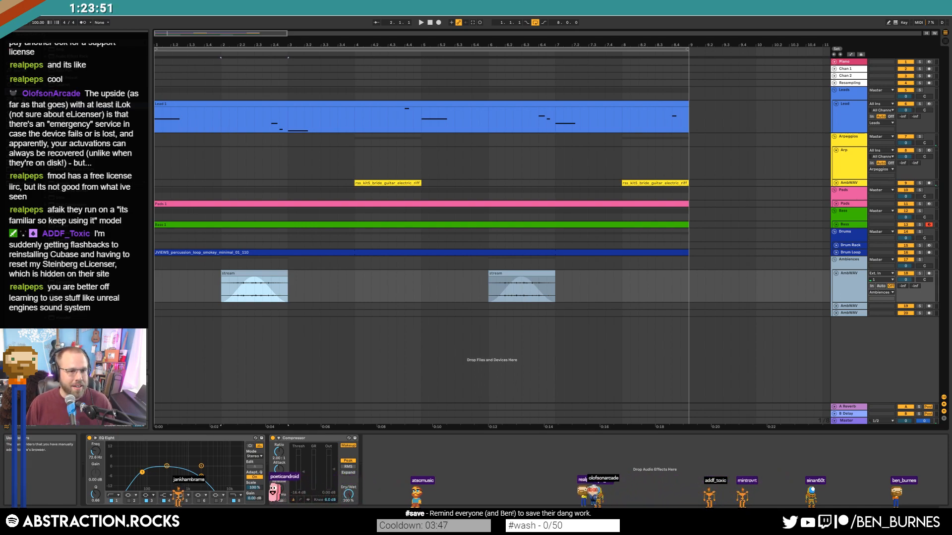
left_click(22, 113)
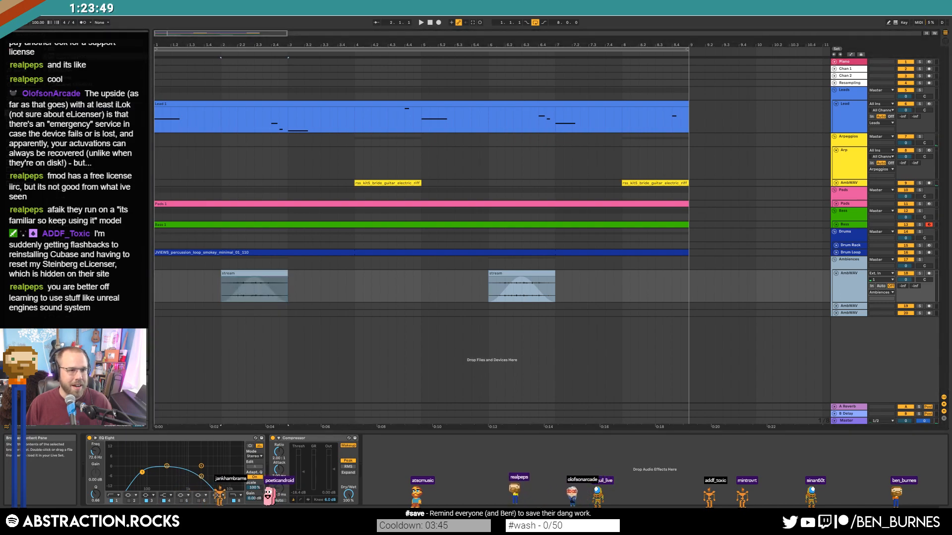
left_click_drag(678, 452, 395, 476)
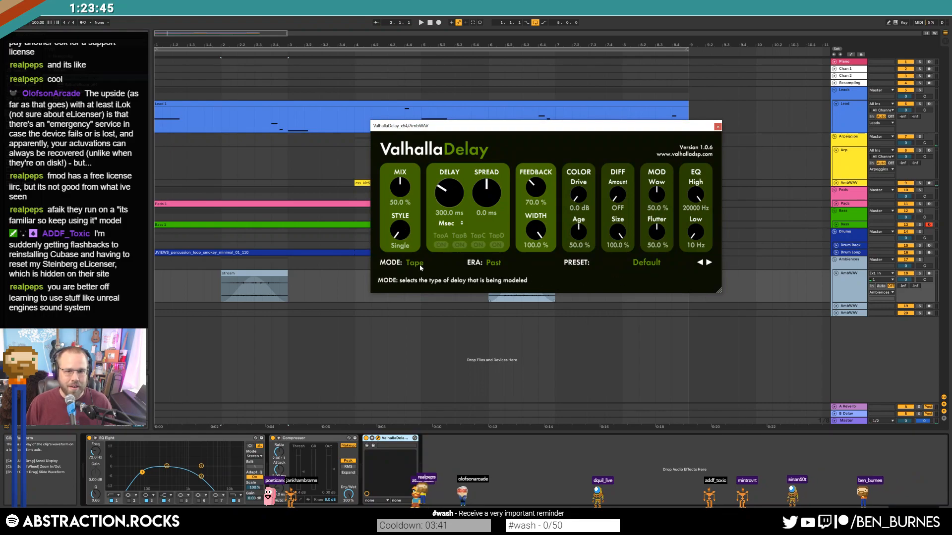
left_click(421, 268)
left_click(414, 308)
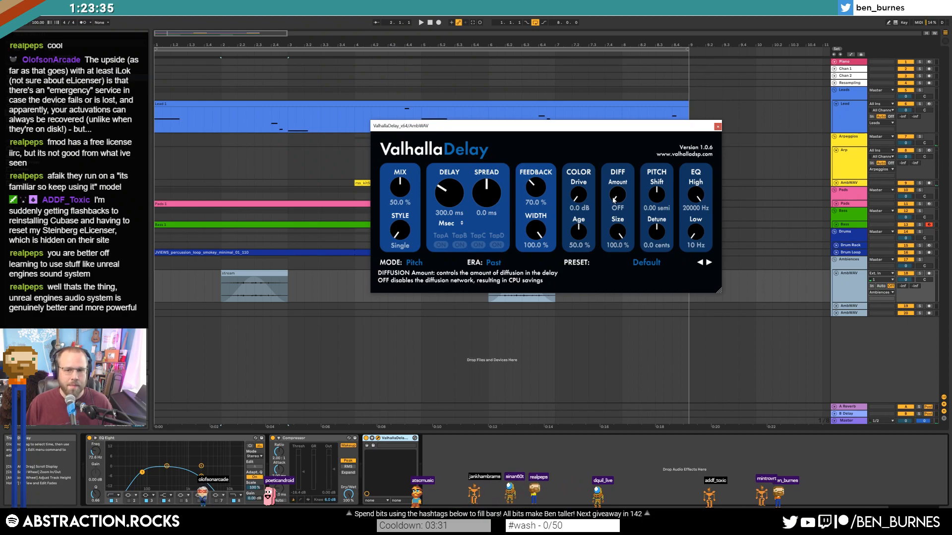
Set ValhallaDelay to 22% diffusion, 360 ms delay, 77.2% feedback and 26.4 cents detune in Pitch mode, and close it.
left_click_drag(613, 200, 611, 179)
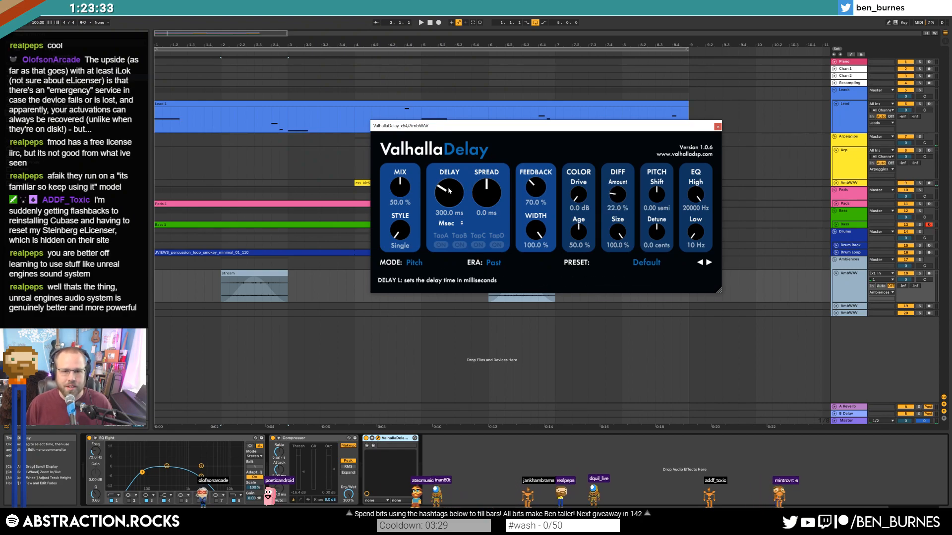
left_click(413, 262)
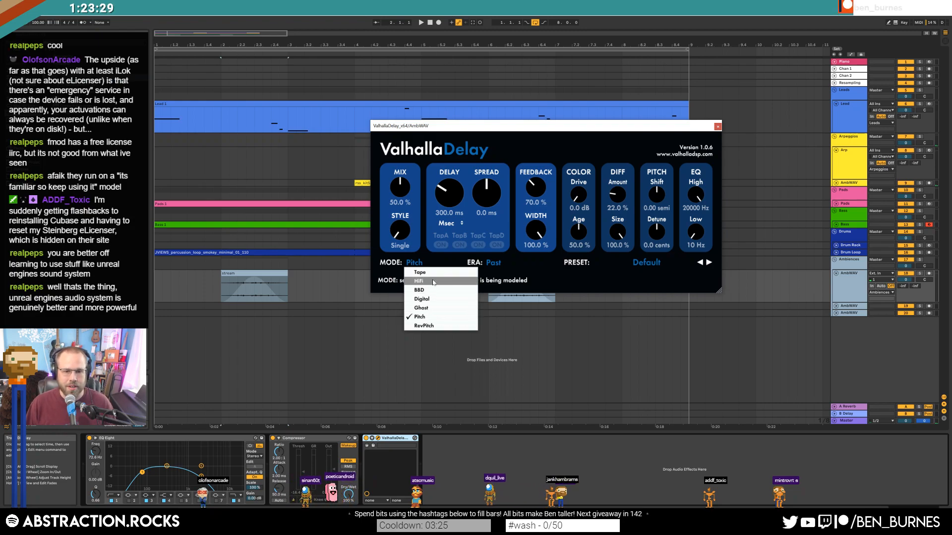
left_click(429, 316)
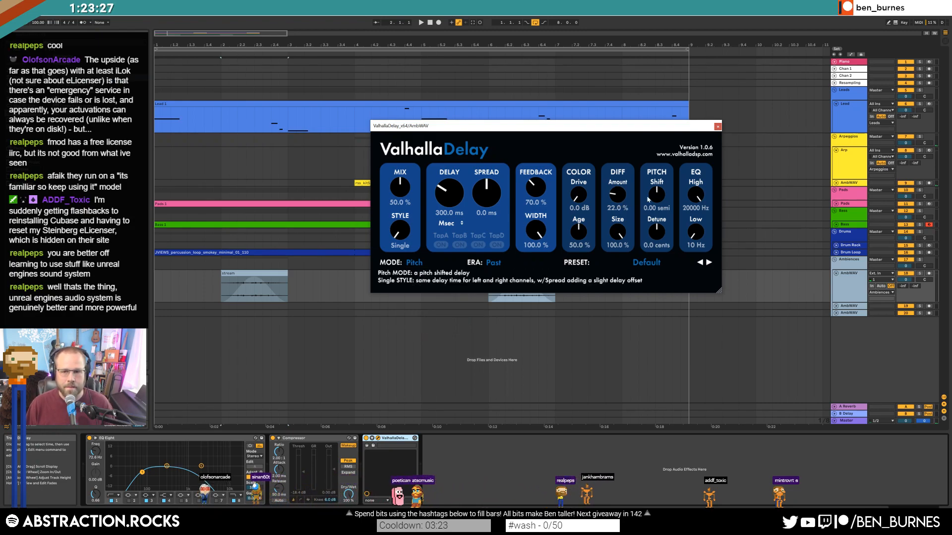
left_click_drag(656, 232, 654, 201)
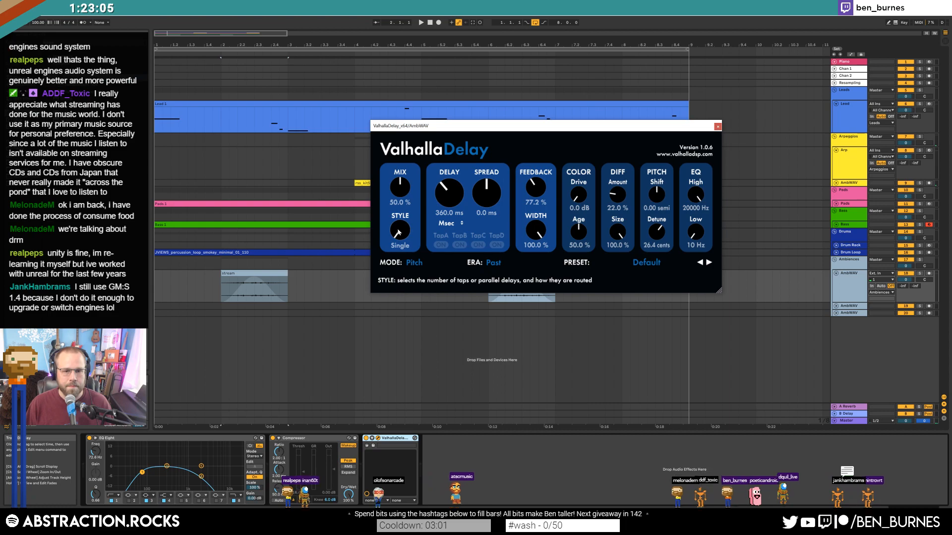
left_click(717, 127)
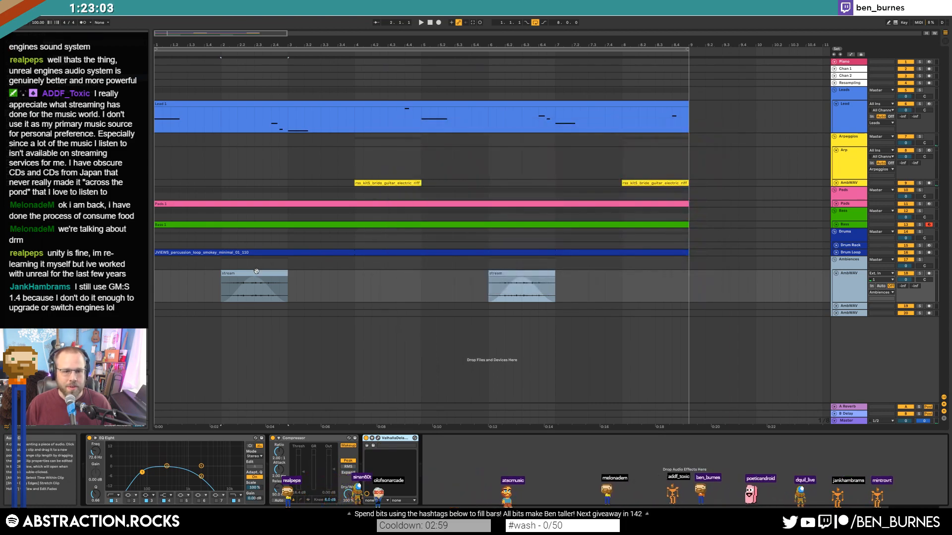
Audition the bar 2 stream clip, stop playback, and raise ValhallaDelay's feedback to 87.6%.
key("space")
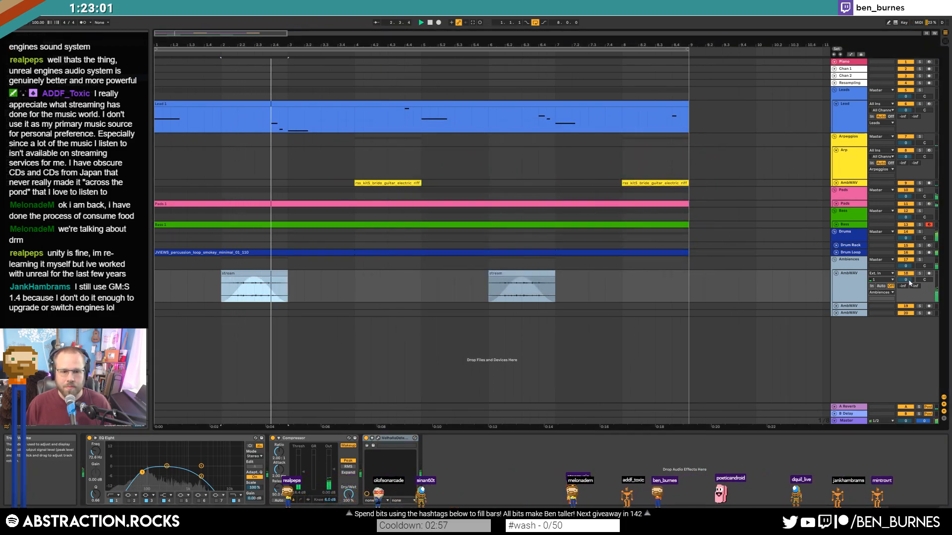
key("space")
left_click(377, 438)
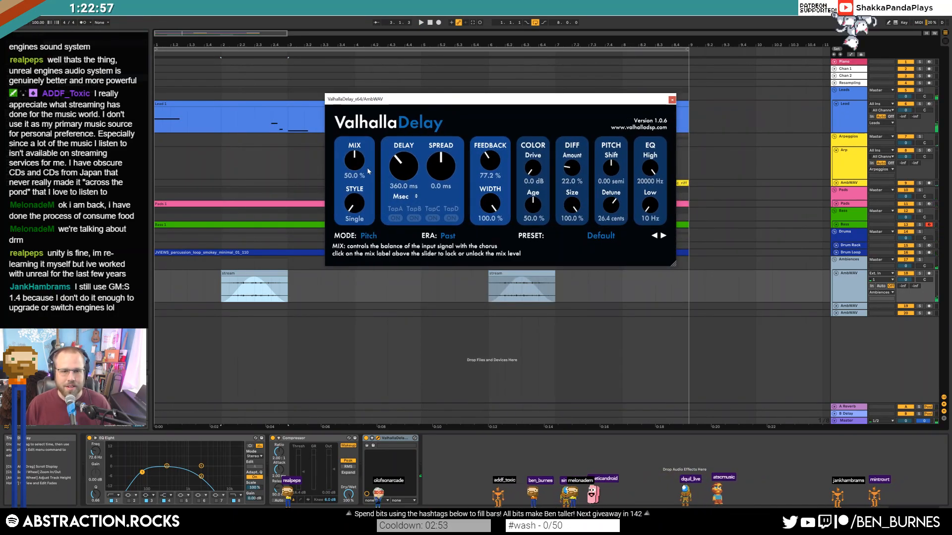
left_click_drag(490, 165, 490, 159)
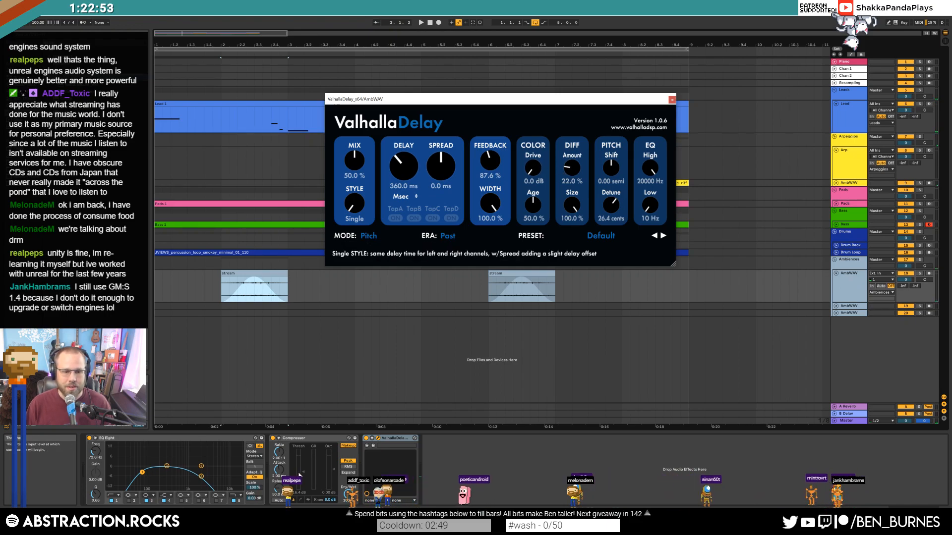
While playing from bar 2, set ValhallaDelay's feedback to 96.4%, delay to 396 ms, spread to 4.5 ms, EQ High to 18890 Hz and Low to 800 Hz.
left_click(252, 349)
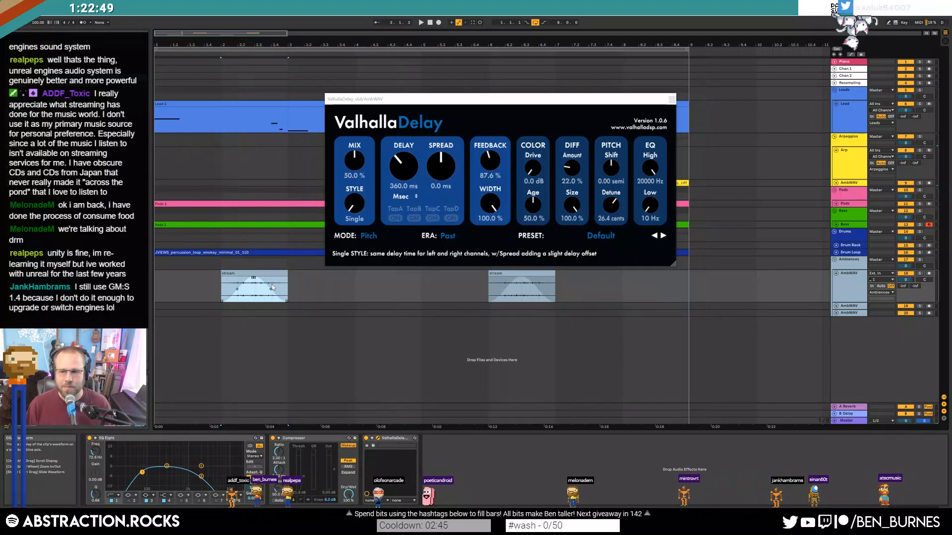
key("space")
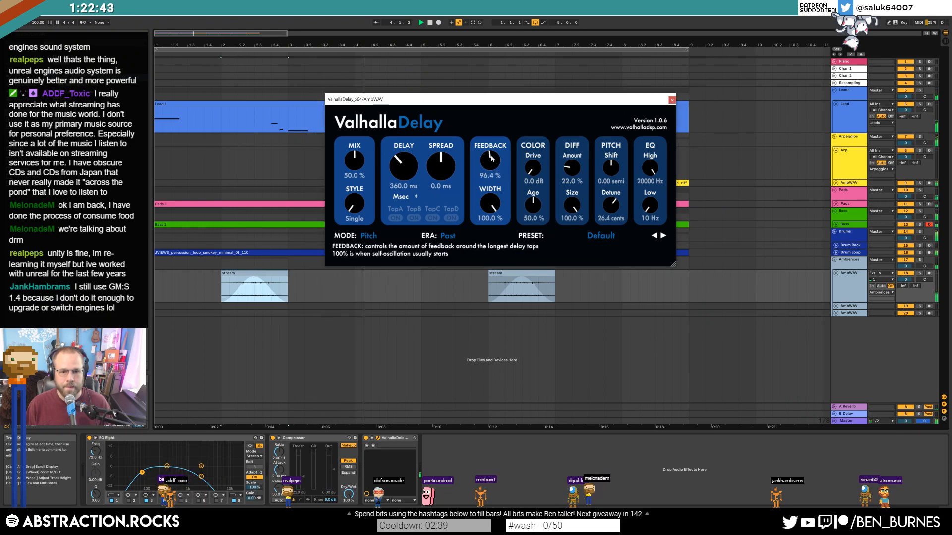
mouse_move(650, 168)
left_mouse_down()
mouse_move(651, 176)
mouse_move(650, 165)
left_mouse_up()
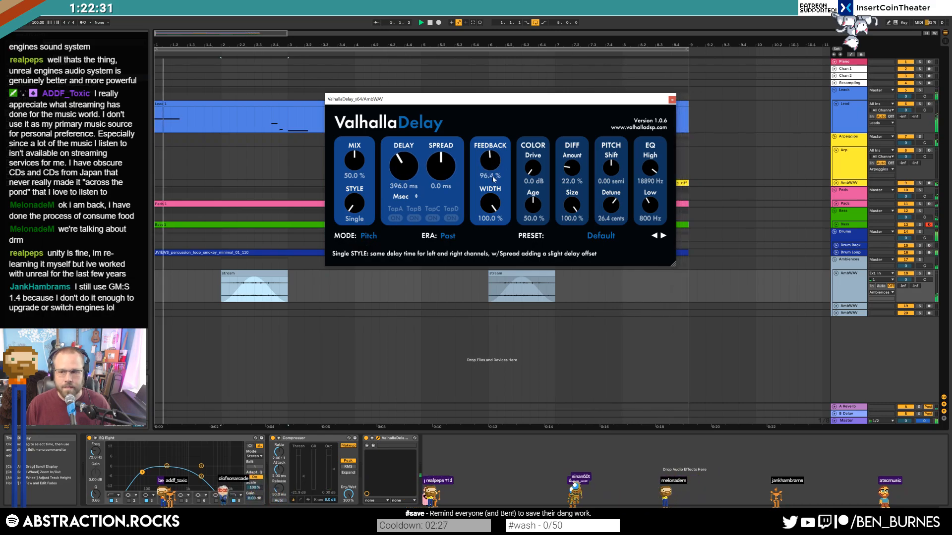
mouse_move(447, 168)
left_mouse_down()
mouse_move(450, 147)
mouse_move(447, 167)
left_mouse_up()
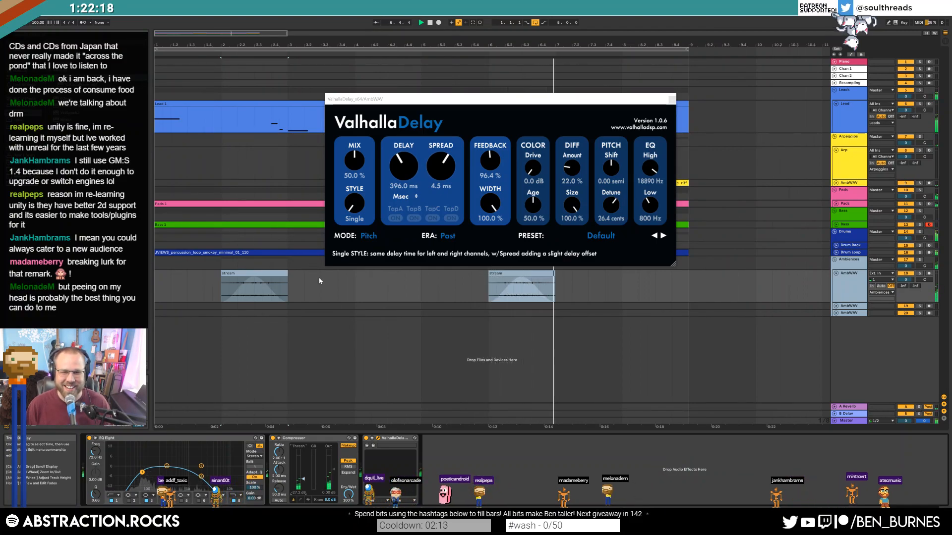
Set ValhallaDelay's diffusion to 11.2%, detune to 58.4 cents, drive to 2.9 dB and age to 63.2%, stop playback and close the plug-in.
mouse_move(570, 168)
left_mouse_down()
mouse_move(569, 198)
mouse_move(568, 163)
left_mouse_up()
left_click_drag(614, 203, 614, 184)
left_click_drag(529, 170, 531, 164)
left_click_drag(534, 208, 535, 196)
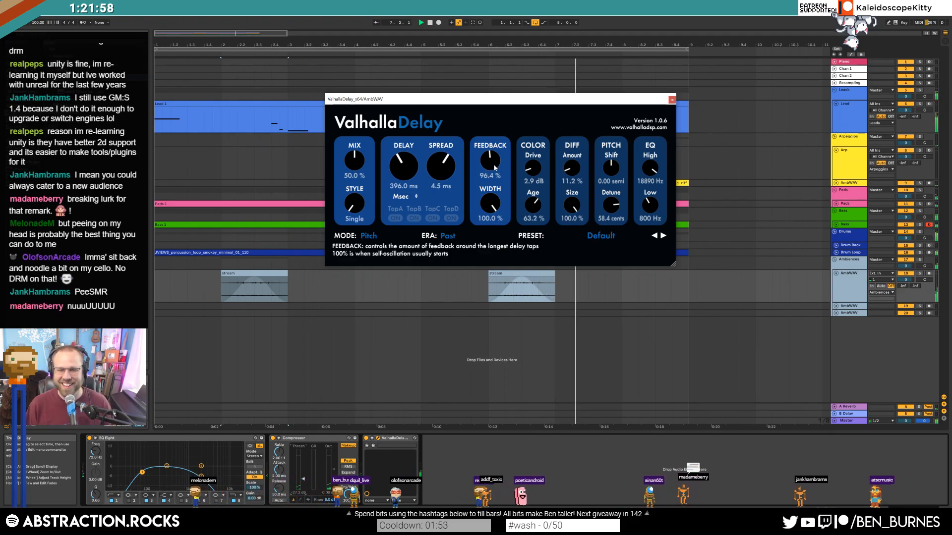
key("space")
left_click(672, 101)
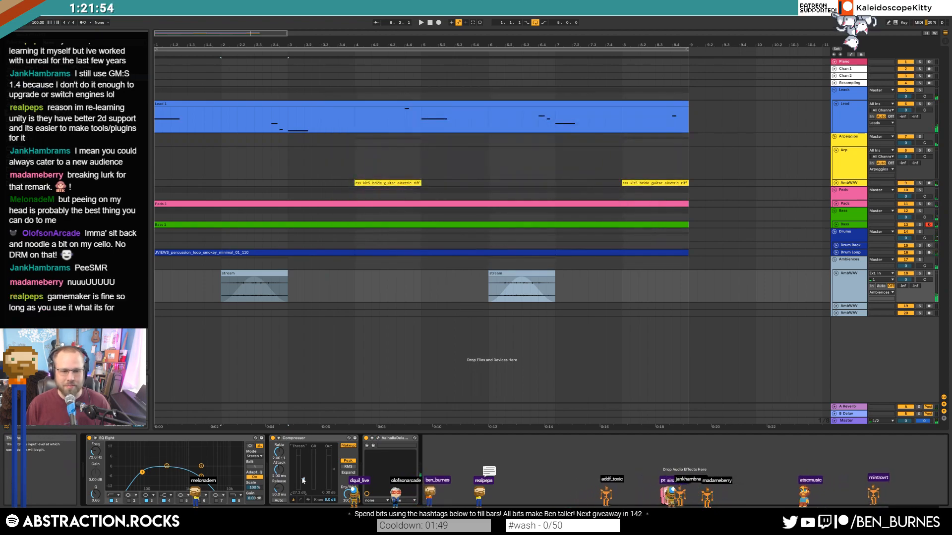
Play from the bar 2 stream clip and lower the AmbWAV track's Compressor threshold slightly.
left_click(258, 274)
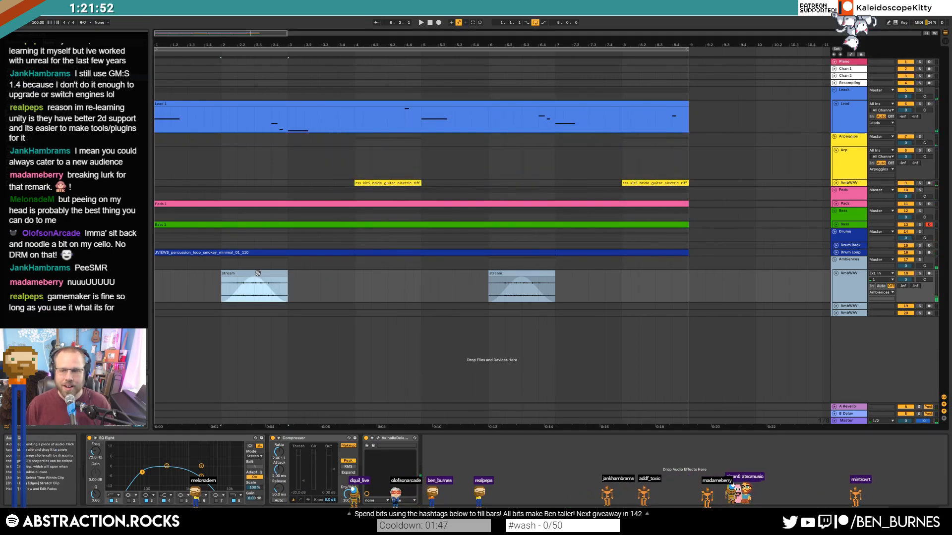
key("space")
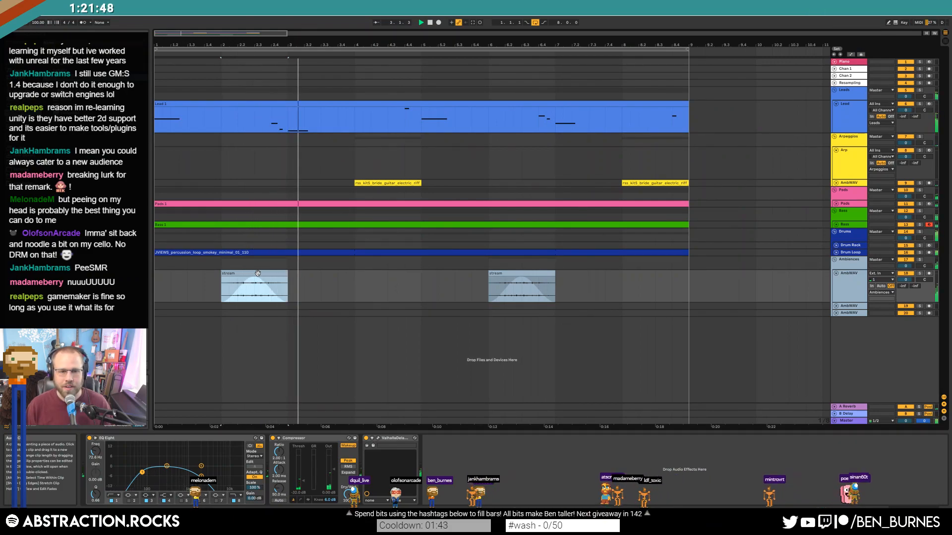
left_click_drag(304, 480, 304, 487)
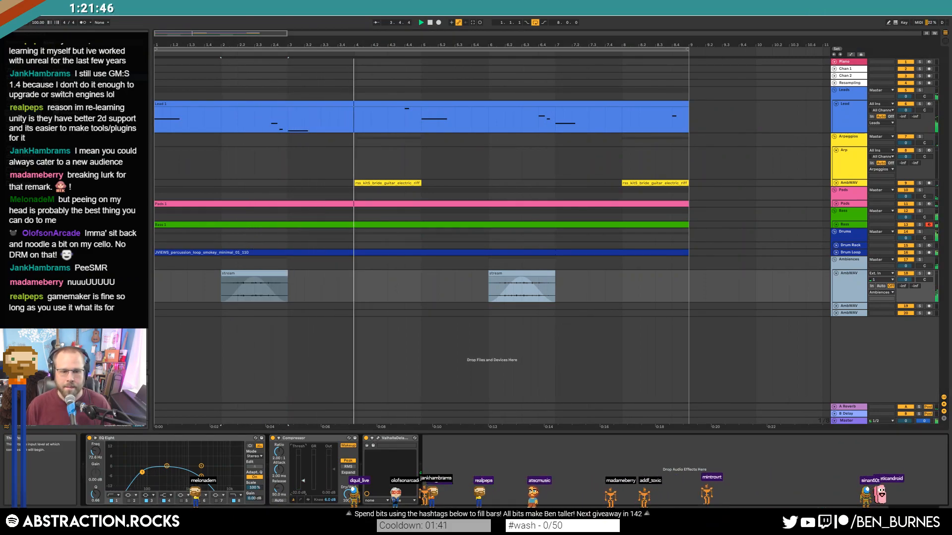
Set ValhallaDelay's detune to 64.8 cents, raise the EQ Eight's low-cut frequency on the AmbWAV track, and close the plug-in window.
left_click(377, 439)
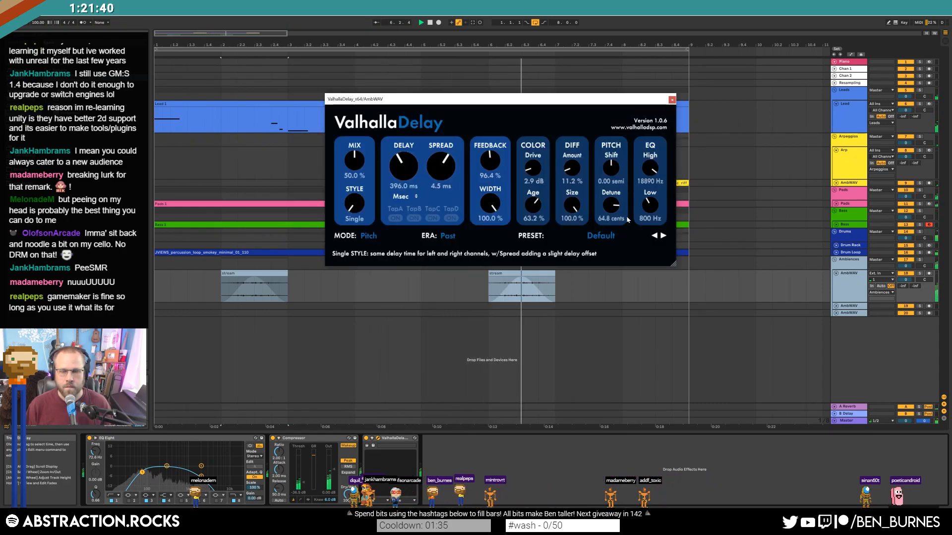
left_click_drag(143, 472, 162, 471)
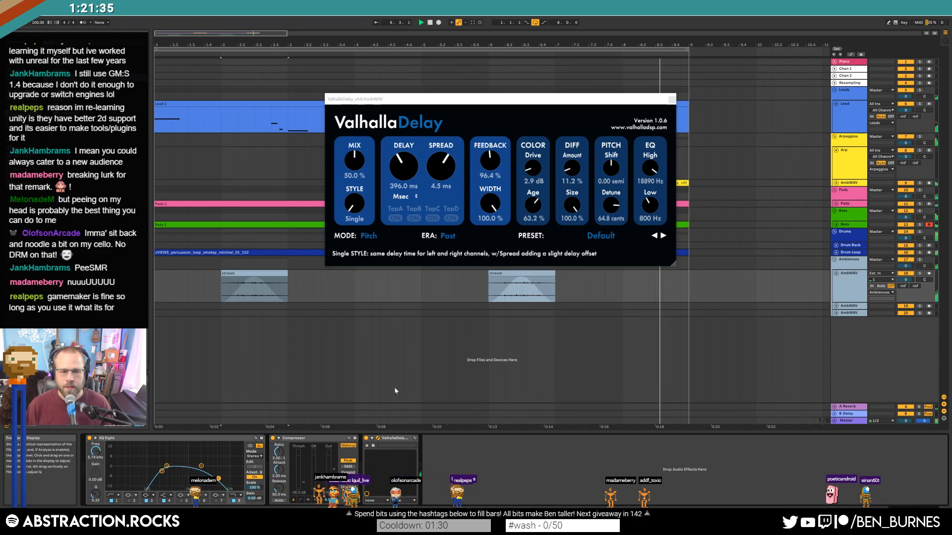
left_click(672, 100)
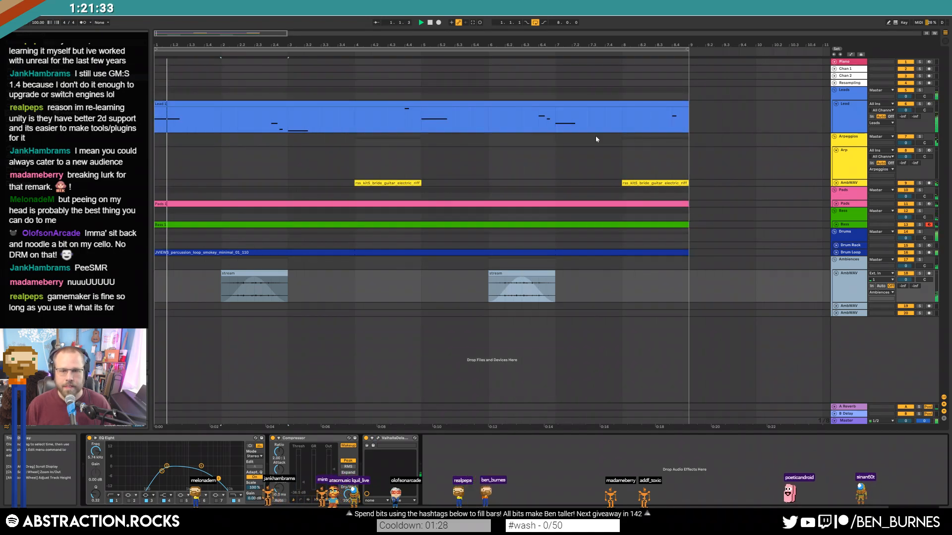
Unfold the Drum Rack track and create an empty MIDI clip from bar 1, extended to the end of bar 8.
left_click(851, 246)
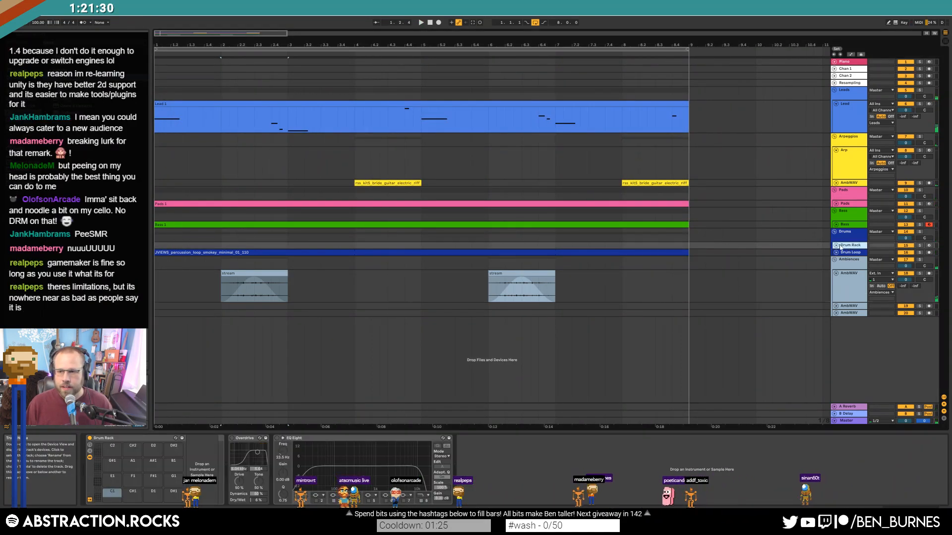
key("u")
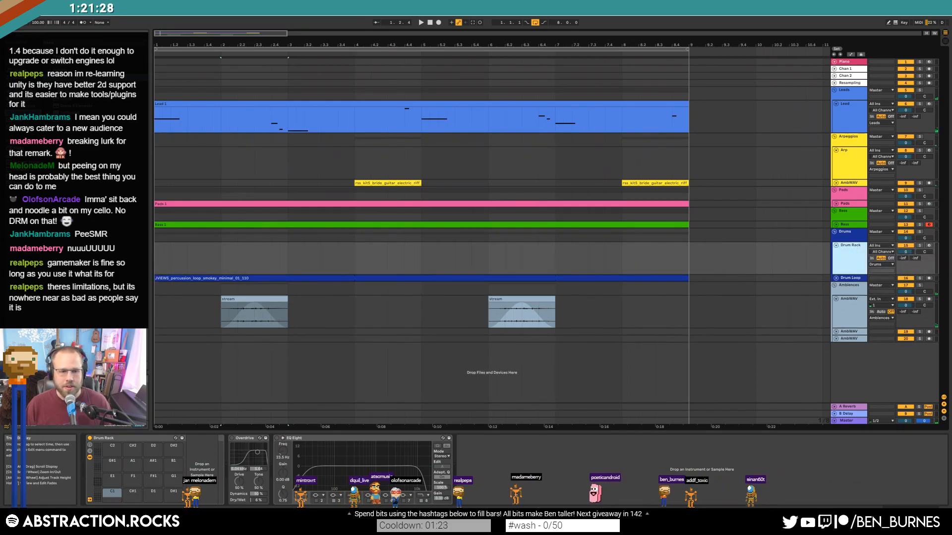
left_click_drag(157, 259, 289, 263)
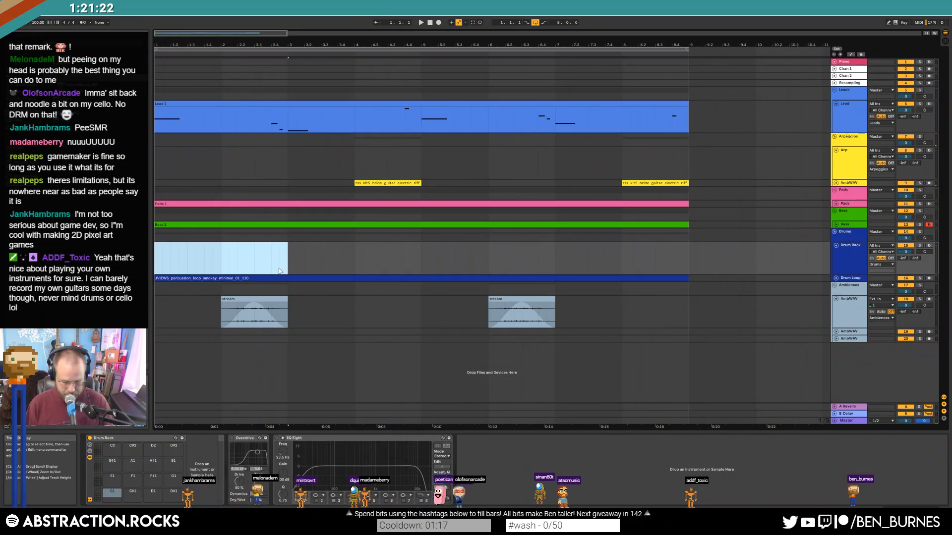
key("ctrl+shift+m")
left_click_drag(287, 246, 688, 252)
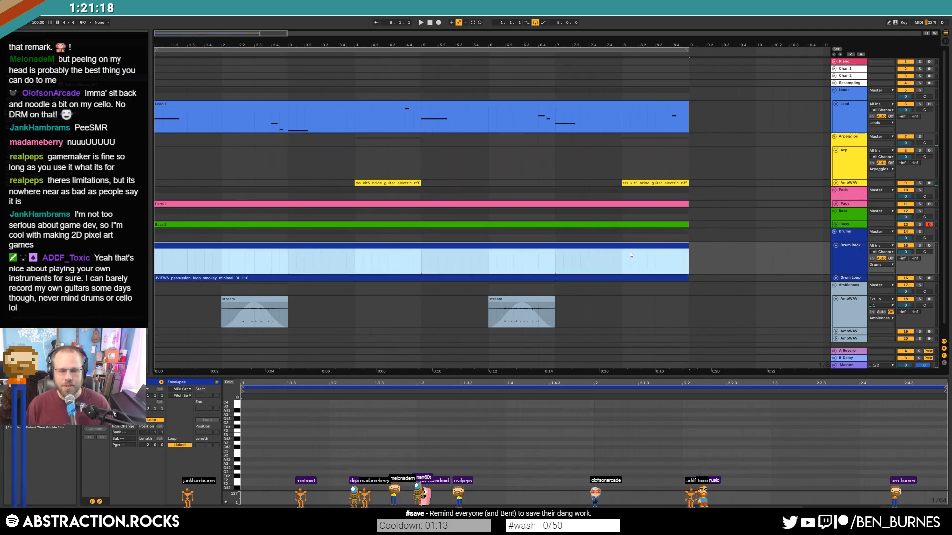
Load the TR-909Hat O 01 sample onto the E1 pad of the Drum Rack.
key("shift+Tab")
left_click(194, 246)
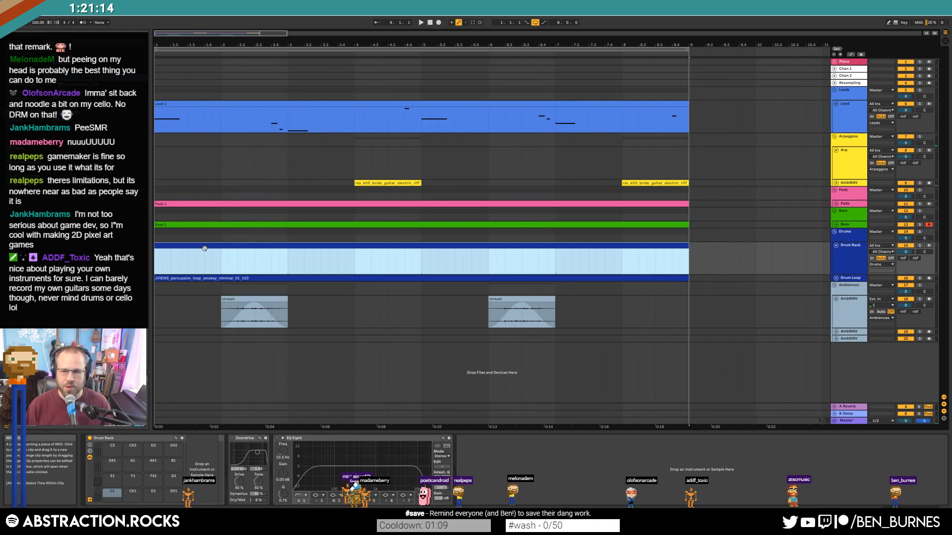
left_click(848, 257)
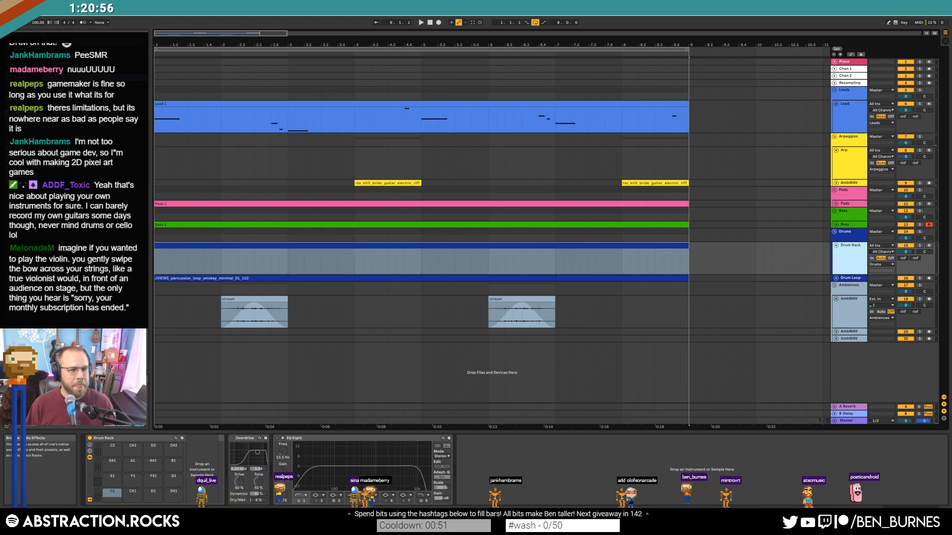
left_click(23, 170)
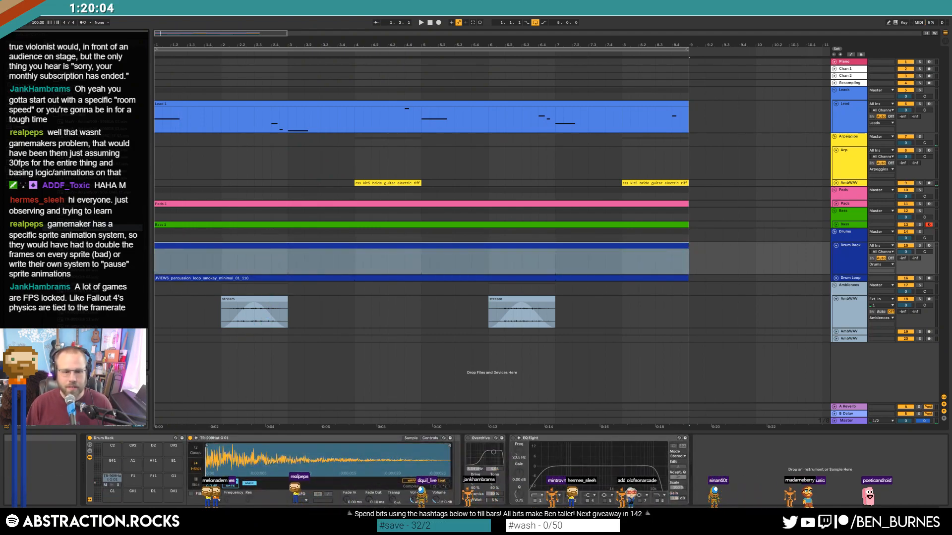
Fill bars 1 and 2 of the Drum Rack clip with eighth-note TR-909Hat O 01 hits and play the loop.
double_click(196, 245)
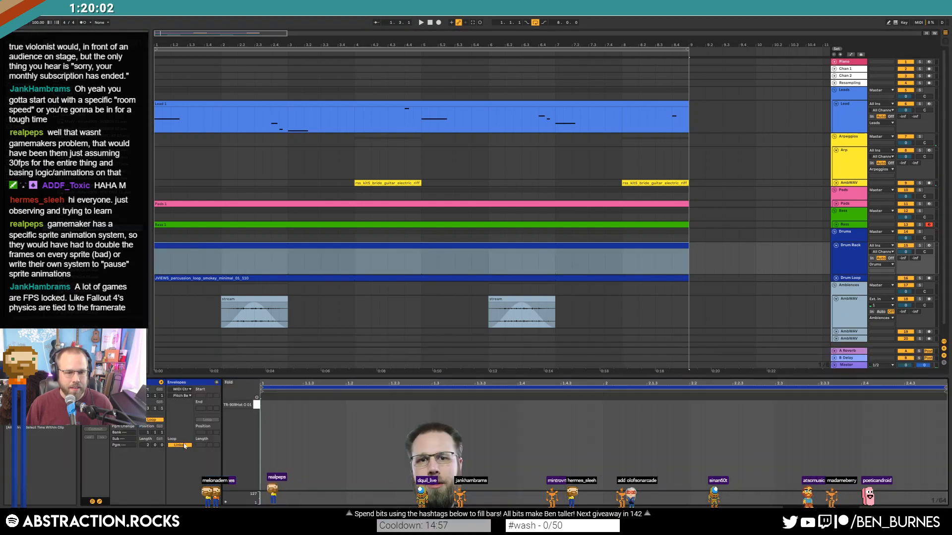
double_click(270, 405)
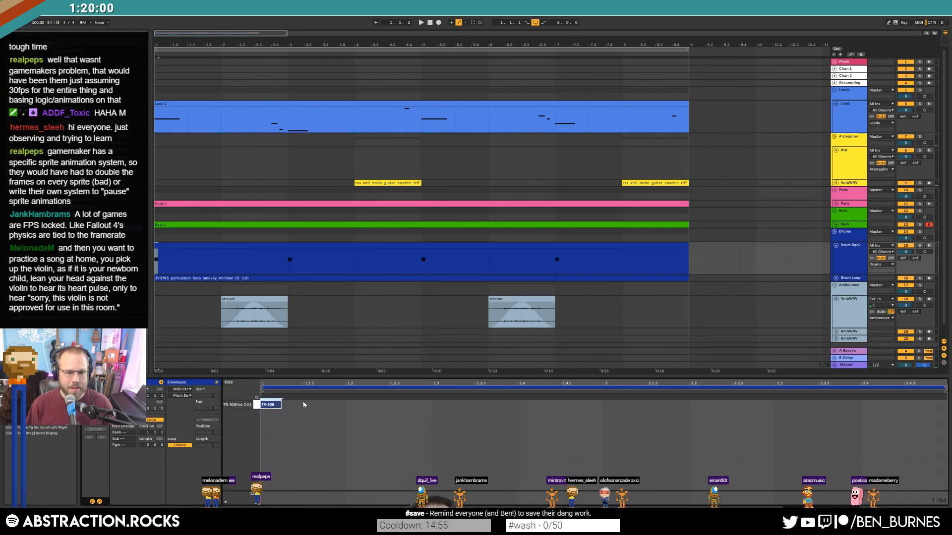
key("ctrl+d")
key("ctrl+d")
key("ctrl+d")
key("ctrl+d")
key("ctrl+d")
key("ctrl+d")
key("ctrl+d")
key("ctrl+d")
key("ctrl+d")
key("ctrl+d")
key("ctrl+d")
key("ctrl+d")
key("ctrl+d")
key("ctrl+d")
key("ctrl+d")
key("space")
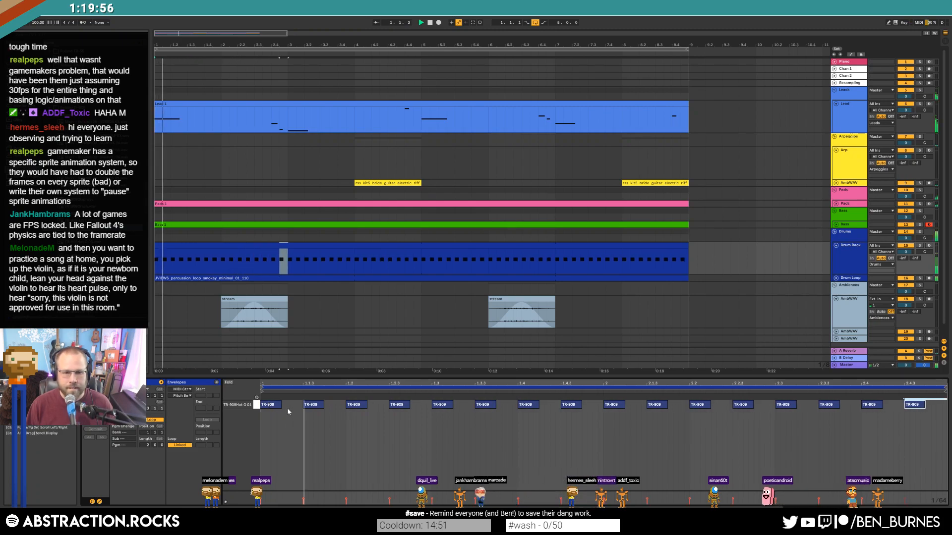
Assign the Logic 16 swing groove to the hi-hat clip and add a sixteenth hat note at 1.3.4.
key("ctrl+a")
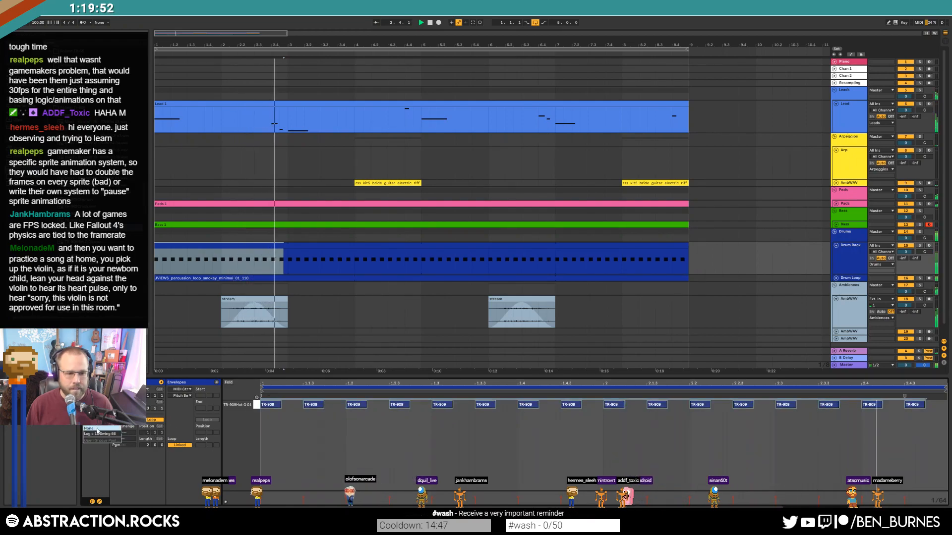
left_click(421, 409)
double_click(498, 405)
left_click_drag(501, 405, 518, 405)
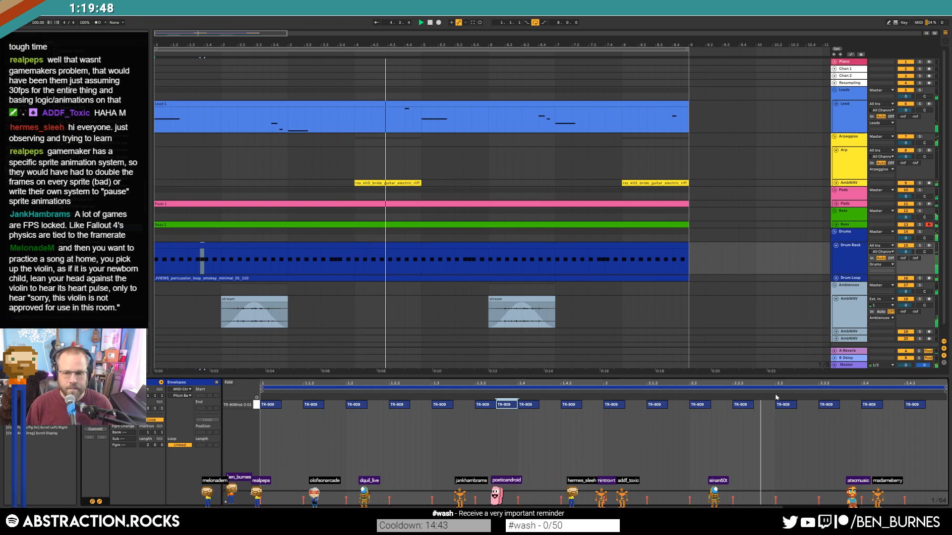
Add further sixteenth hi-hat notes at 2.3.2, 2.3.4 and 1.4.4.
double_click(805, 405)
left_click_drag(819, 411, 862, 419)
double_click(843, 405)
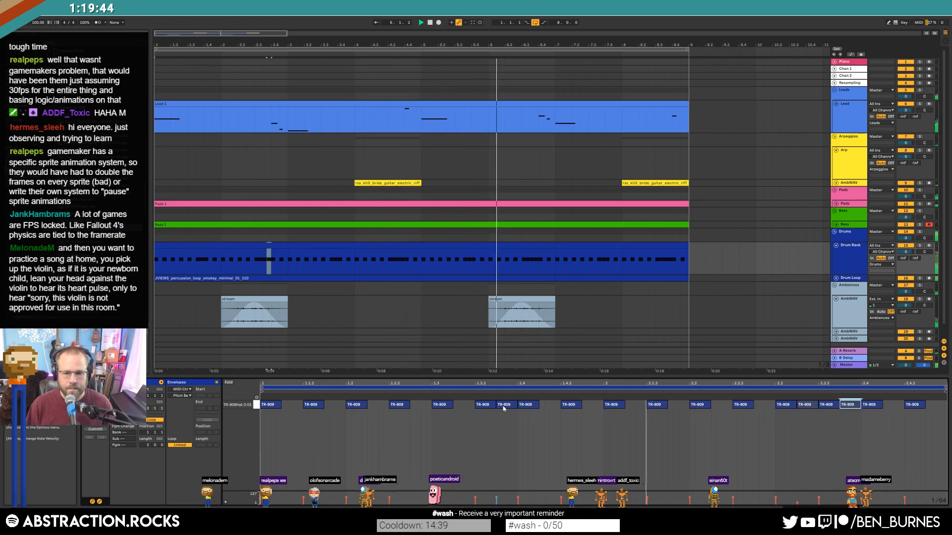
left_click(503, 405)
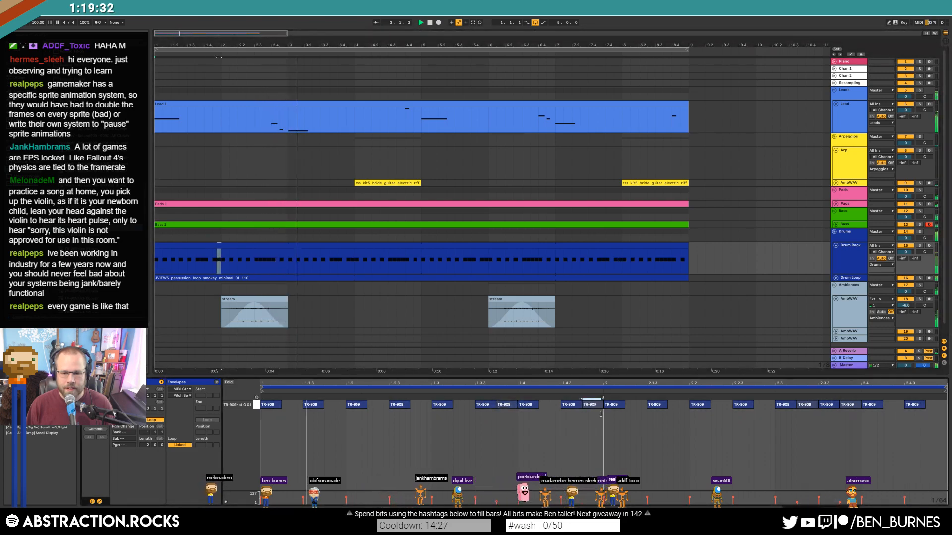
left_click_drag(601, 414, 601, 417)
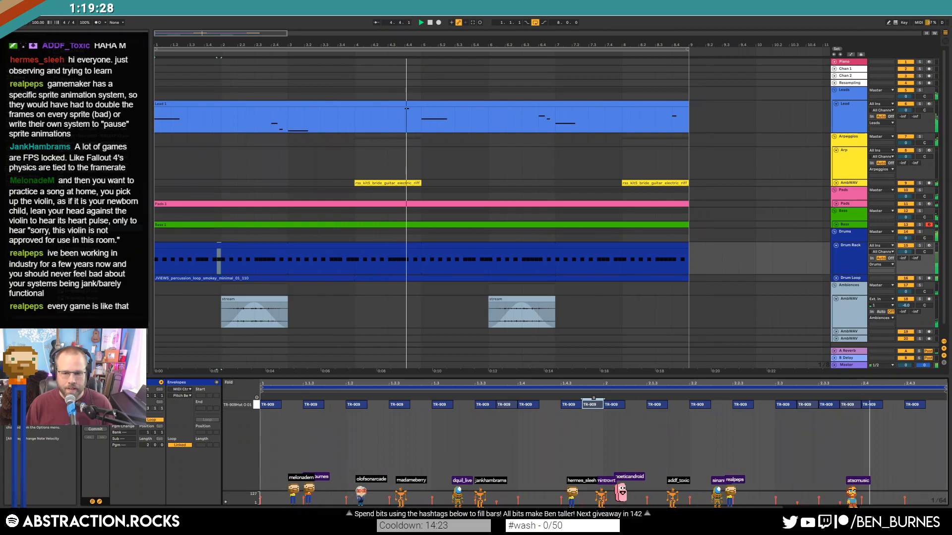
Turn the last hi-hat note of bar 2 into a fill of two short notes followed by a sixteenth.
left_click(918, 405)
left_click_drag(917, 405, 944, 406)
key("ctrl+d")
key("ctrl+d")
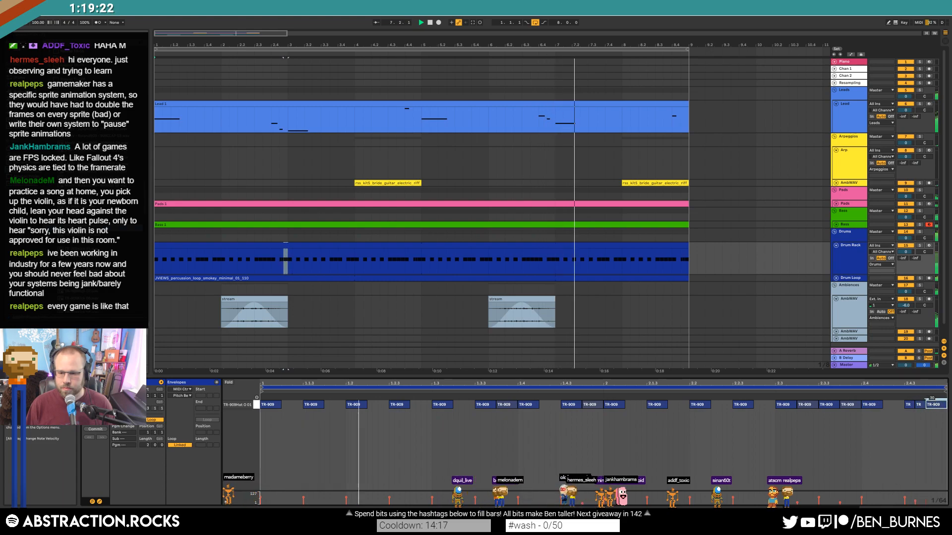
Stop playback, unfold the Drum Loop track and load the HR16Clap sample onto the Drum Rack's C#1 pad.
key("space")
key("shift+Tab")
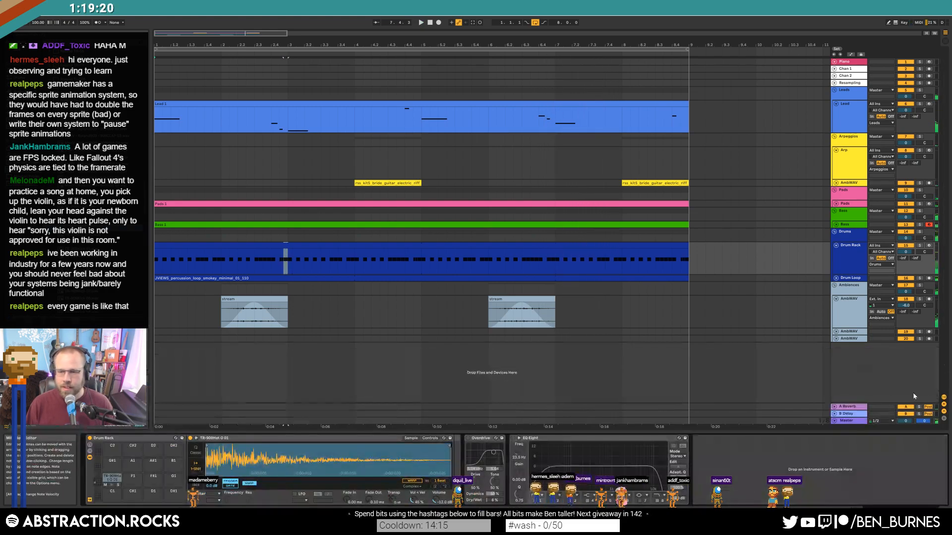
left_click(258, 247)
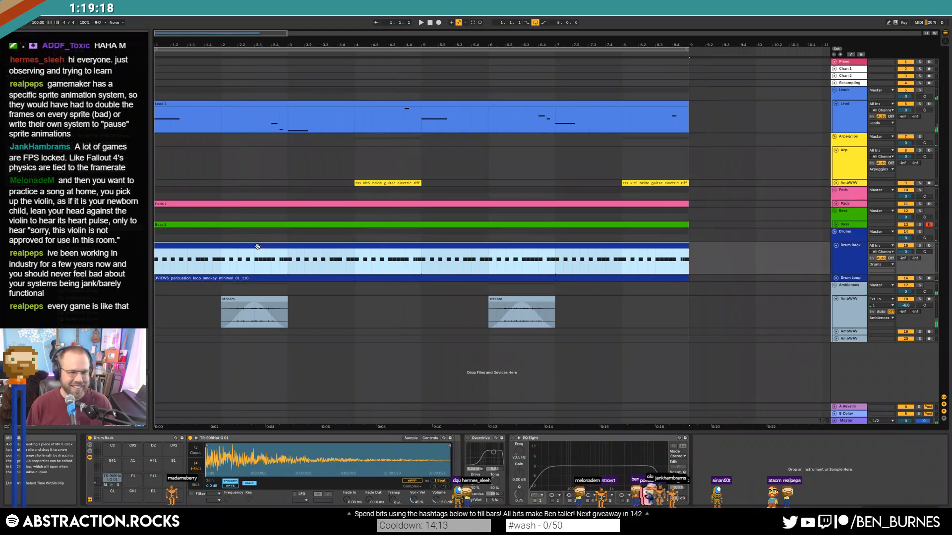
left_click(836, 278)
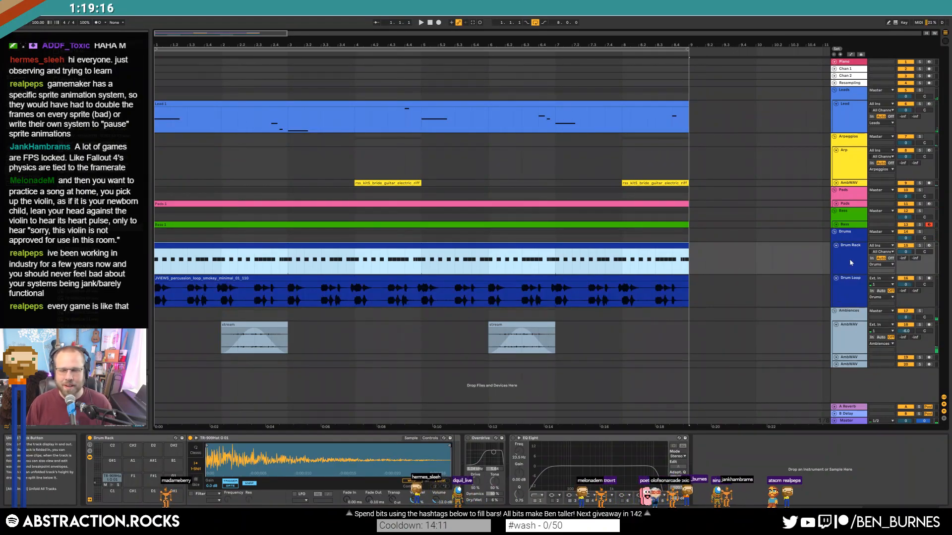
left_click(850, 262)
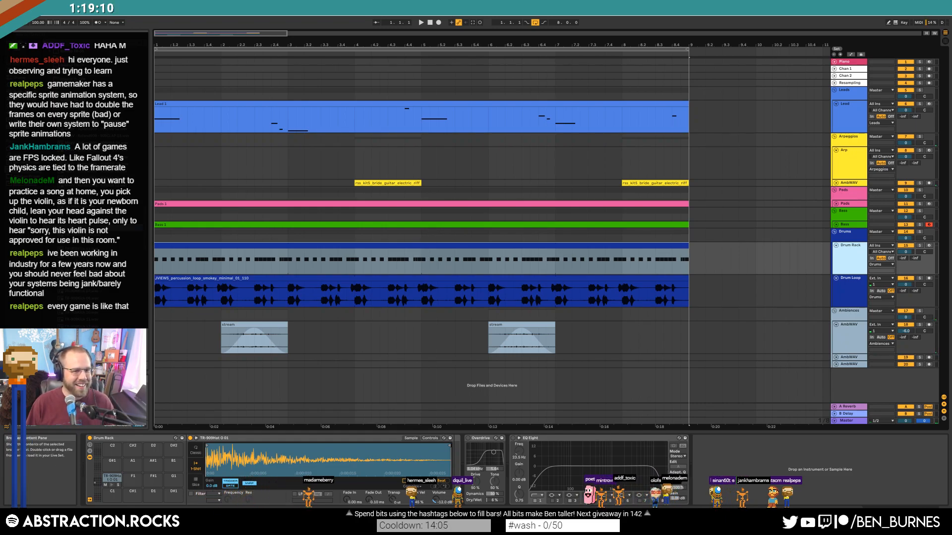
left_click(129, 228)
scroll(129, 228, "down", 5)
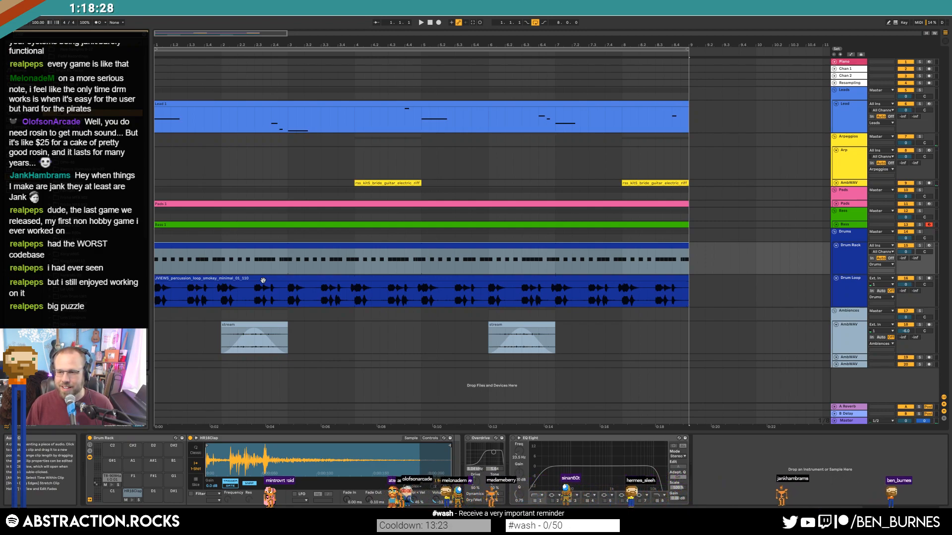
Add HR16Clap notes on beats 1.2 and 1.4, duplicate them into bar 2, and play the loop.
double_click(238, 244)
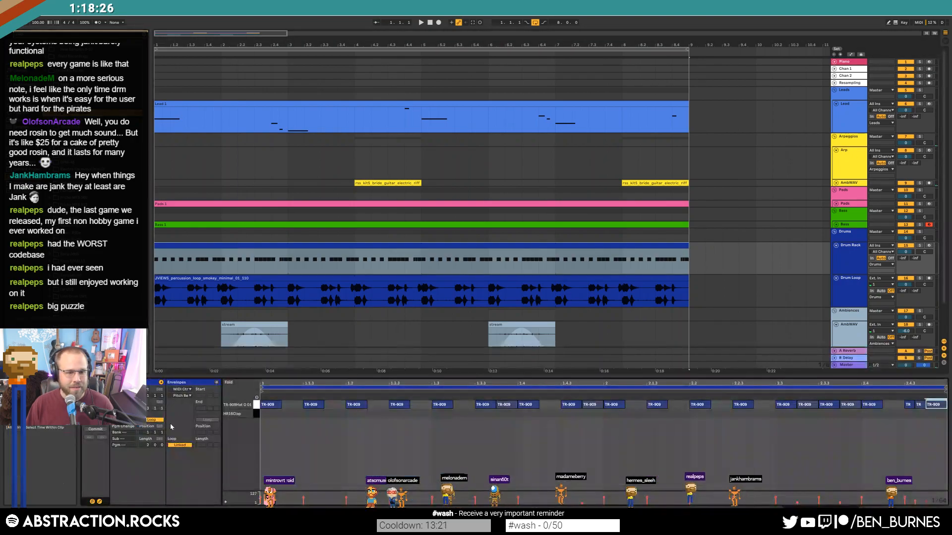
left_click(348, 414)
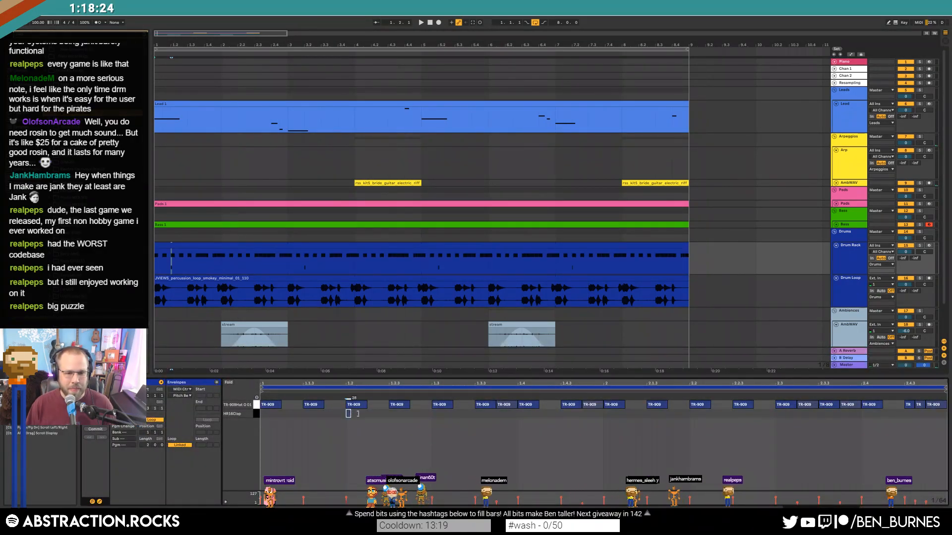
left_click(523, 420)
key("ctrl+v")
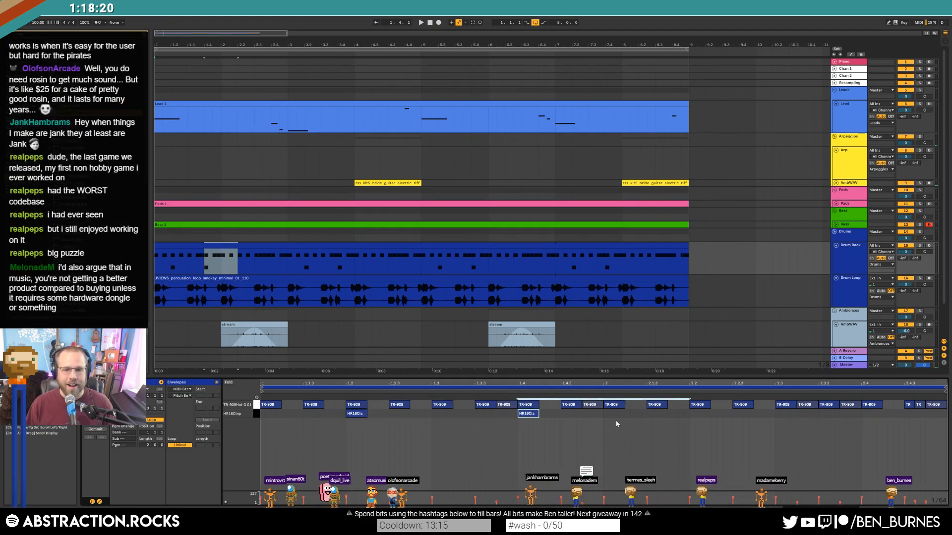
left_click_drag(603, 411, 259, 418)
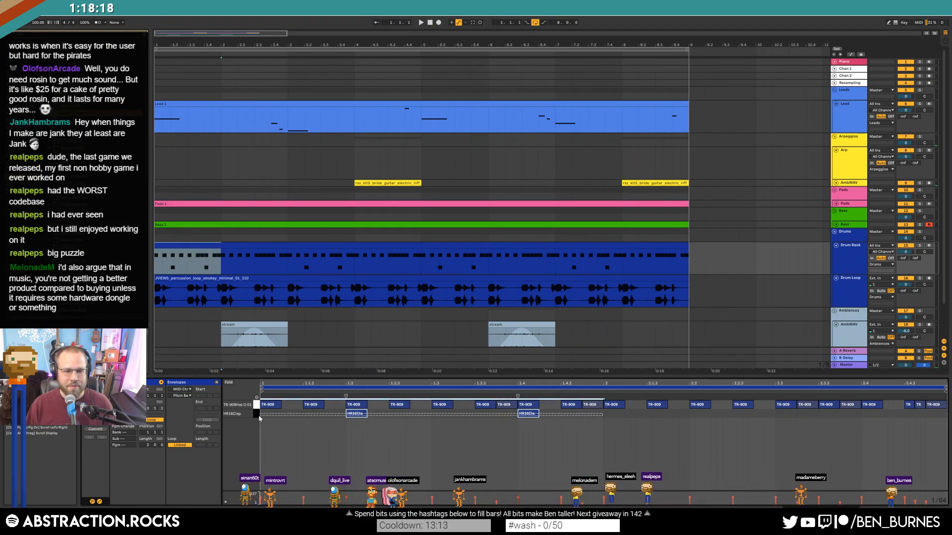
key("ctrl+d")
key("space")
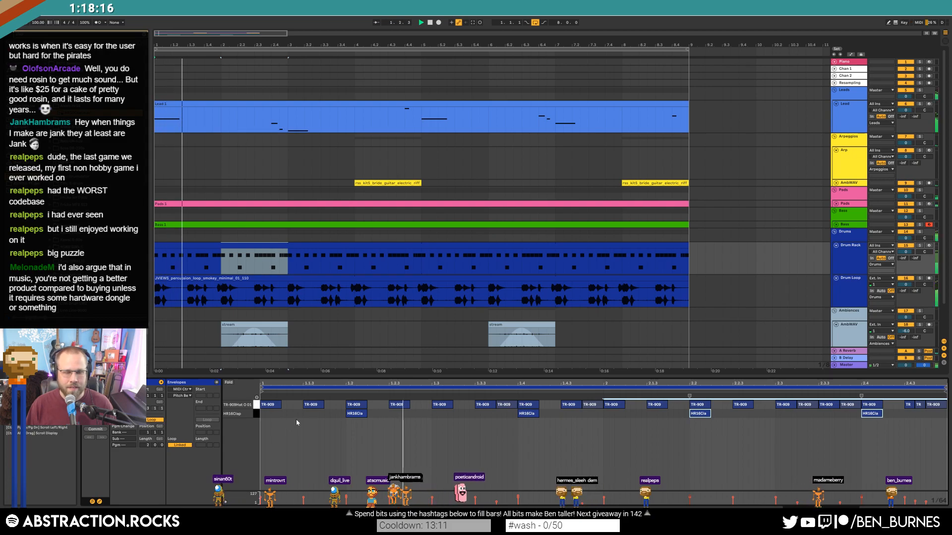
Add an extra HR16Clap note on the last sixteenth of bar 2 and return to the device chain.
key("shift+Tab")
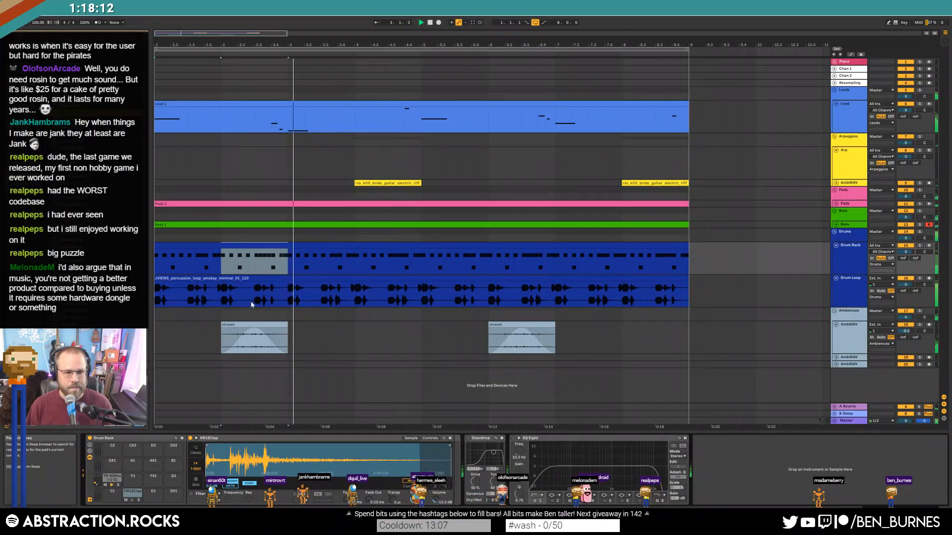
double_click(284, 246)
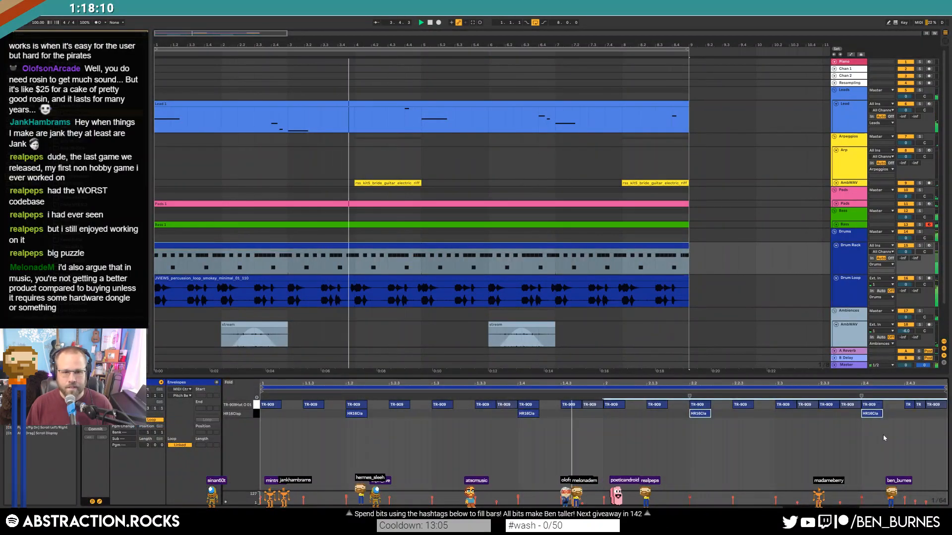
double_click(928, 415)
left_click_drag(928, 414, 945, 410)
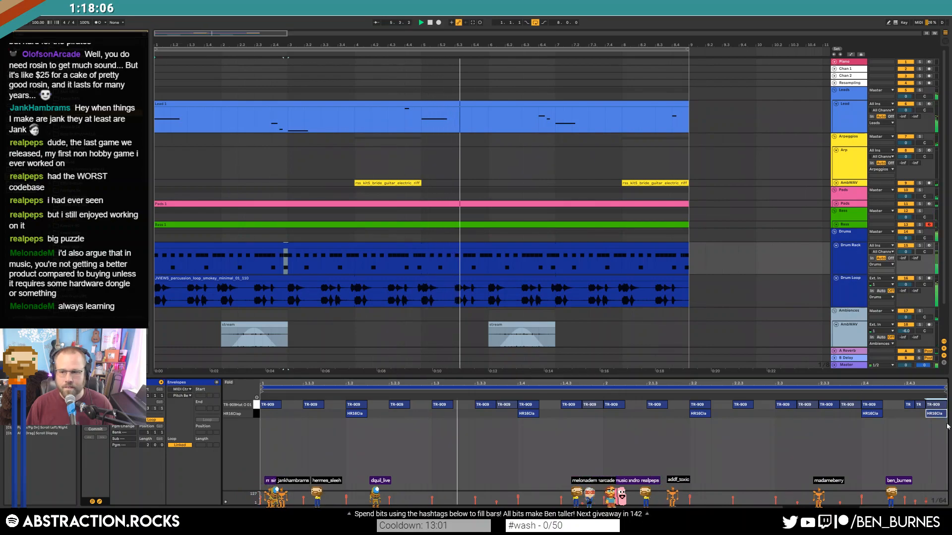
key("shift+Tab")
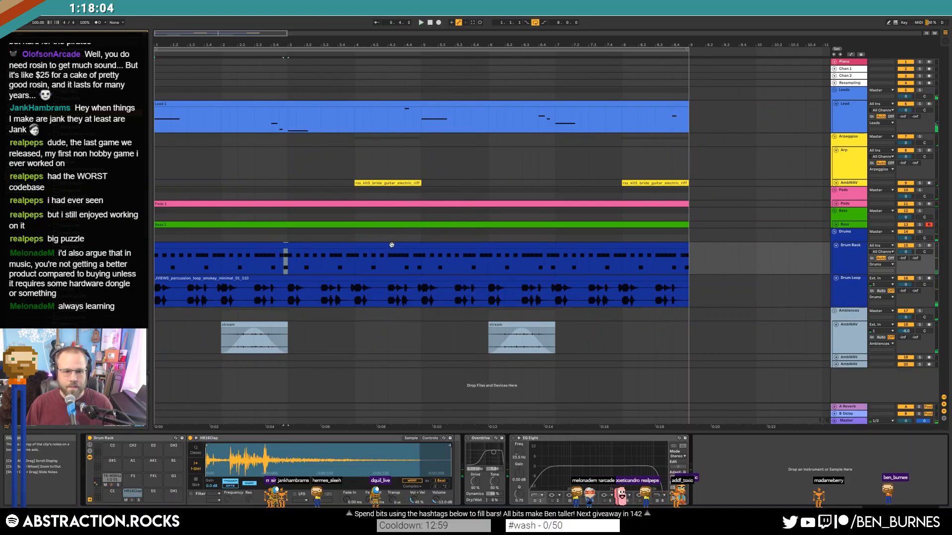
Shorten the HR16Clap sample by moving its end point to about two thirds of the waveform, auditioning it in the loop.
left_click(392, 245)
left_click(136, 493)
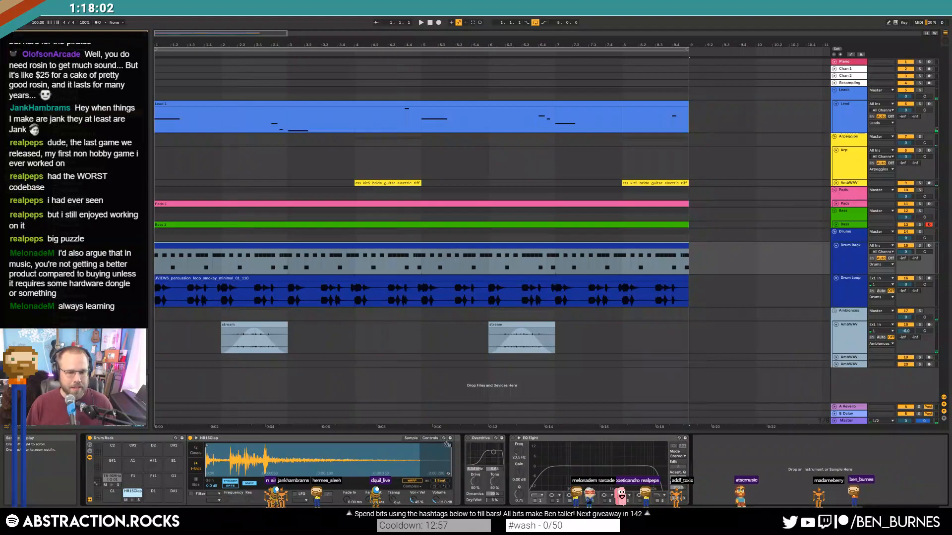
left_click_drag(447, 446, 347, 450)
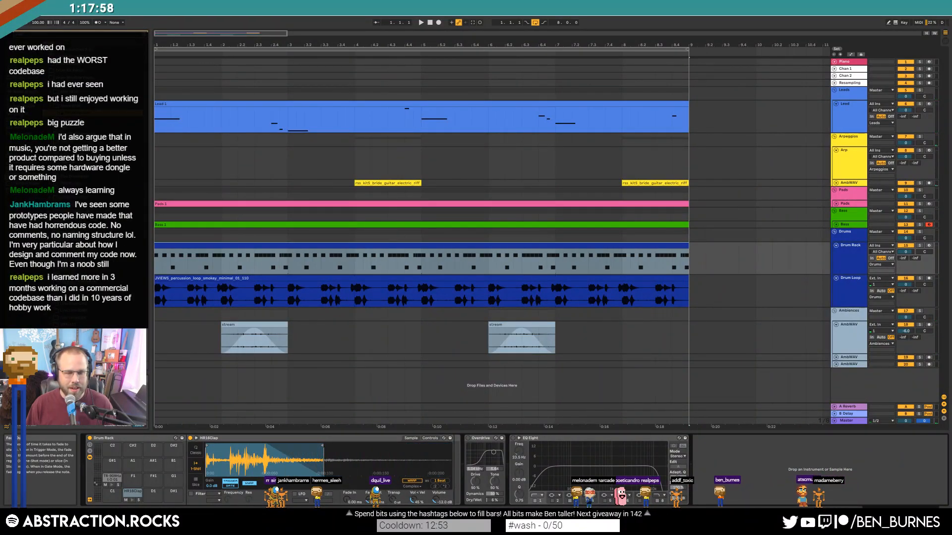
key("space")
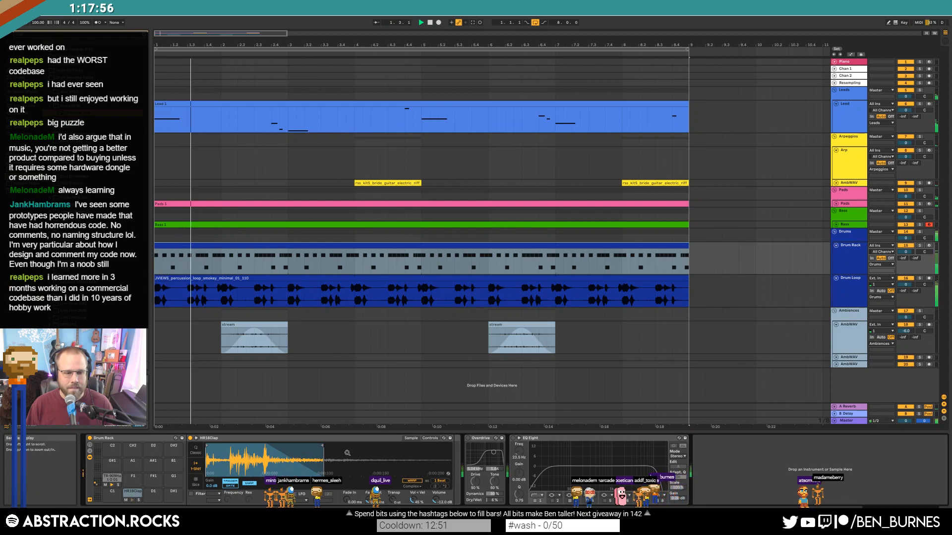
left_click_drag(324, 445, 371, 443)
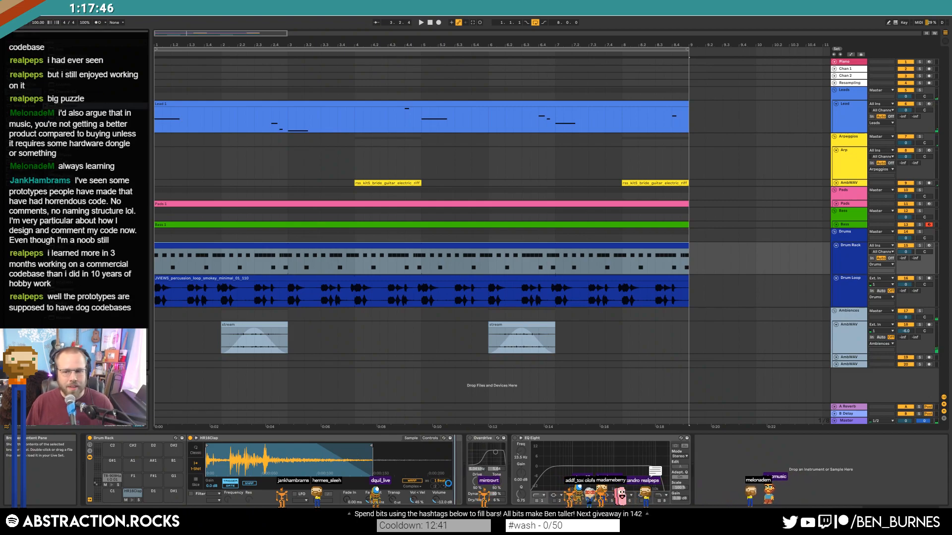
Place a Compressor after the HR16Clap Simpler, delete the EQ Eight from the Drum Rack track, and play the loop.
left_click_drag(68, 110, 447, 448)
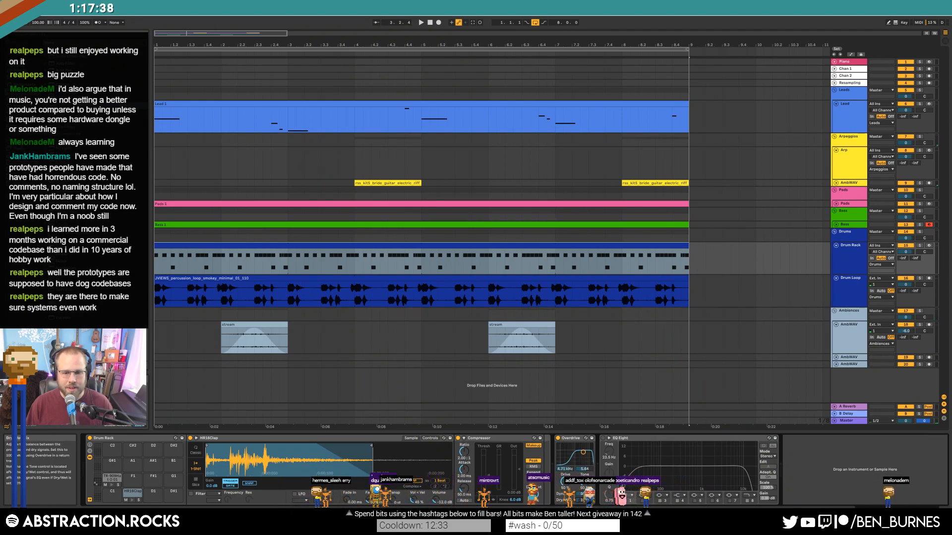
left_click(603, 438)
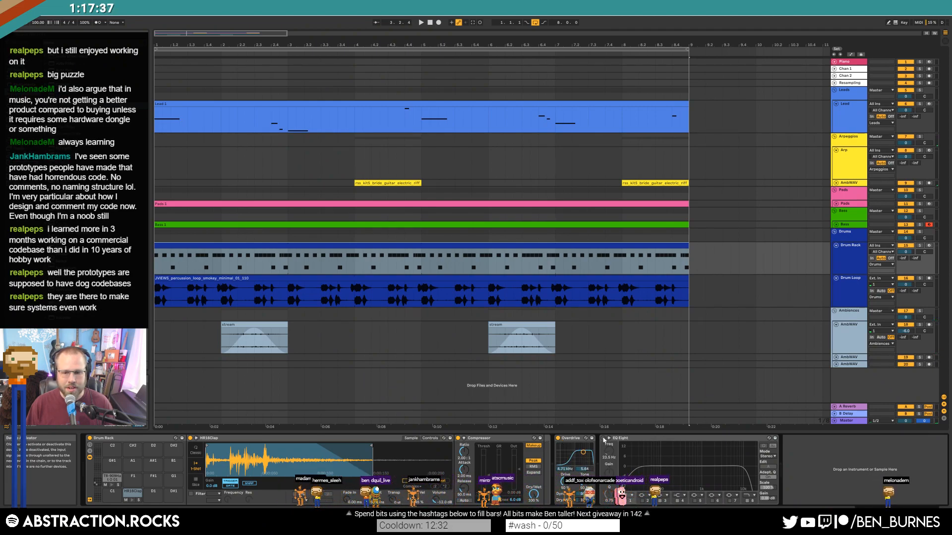
left_click(641, 441)
key("Delete")
key("space")
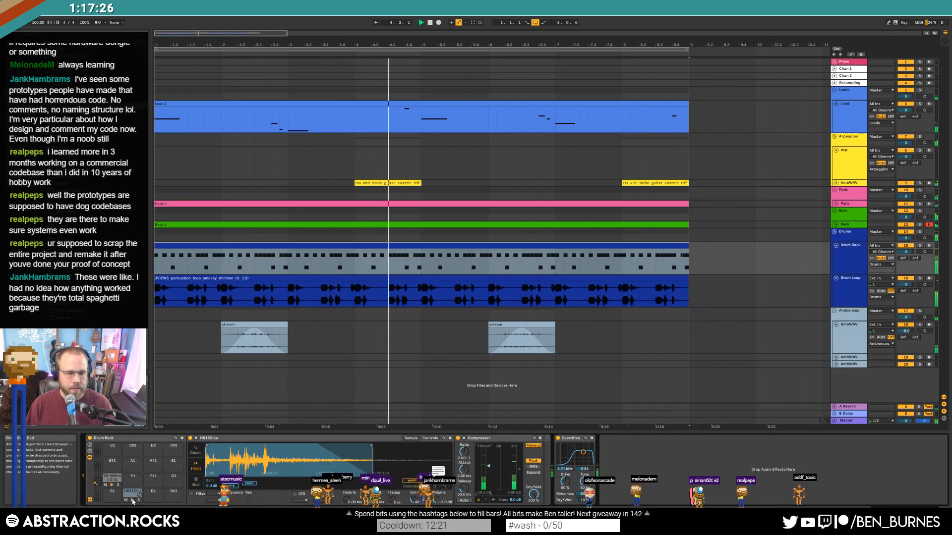
Load HR16B 036 Gated Claps onto the D1 pad and pan it right, with the HR16Clap chain panned left.
left_click(90, 451)
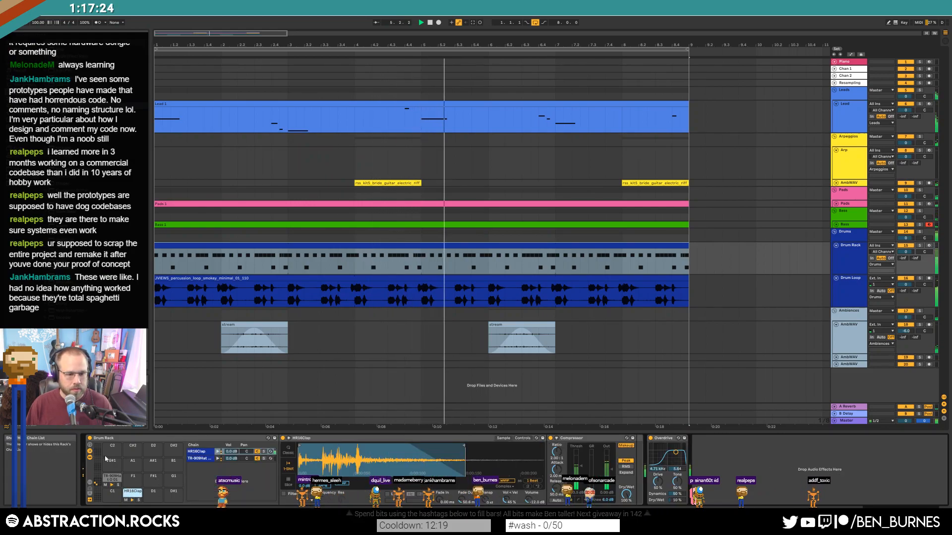
left_click_drag(245, 451, 246, 454)
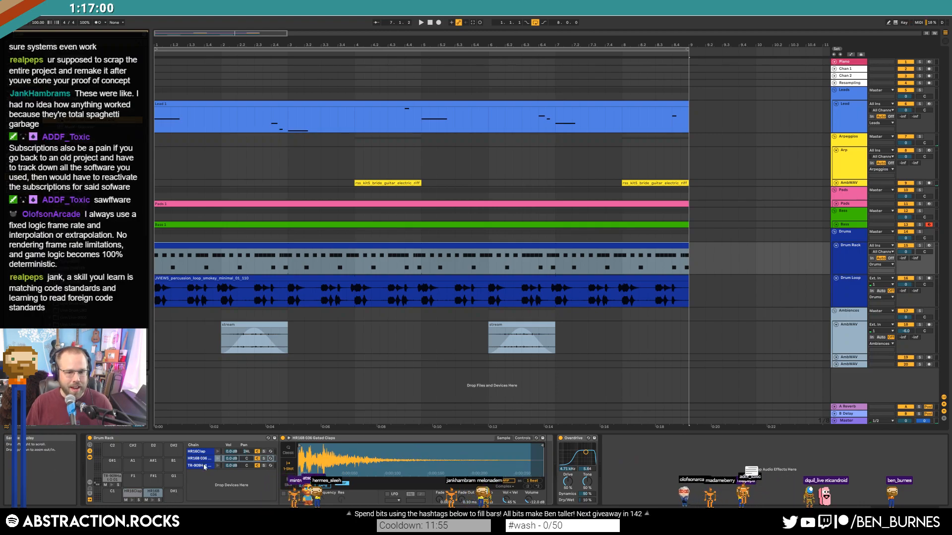
left_click_drag(246, 459, 247, 448)
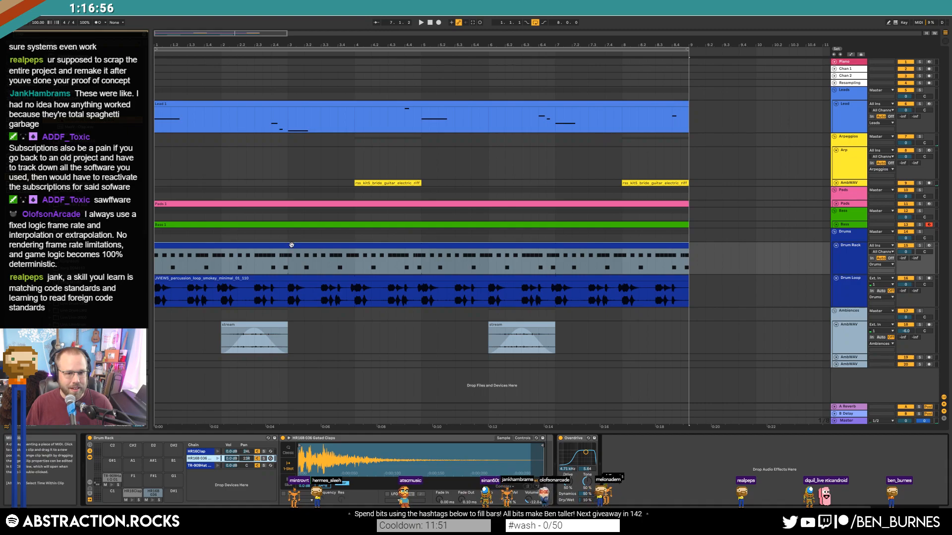
Copy all HR16Clap notes onto the HR16B 036 Gated Claps row of the Drum Rack clip.
key("shift+Tab")
left_click(270, 422)
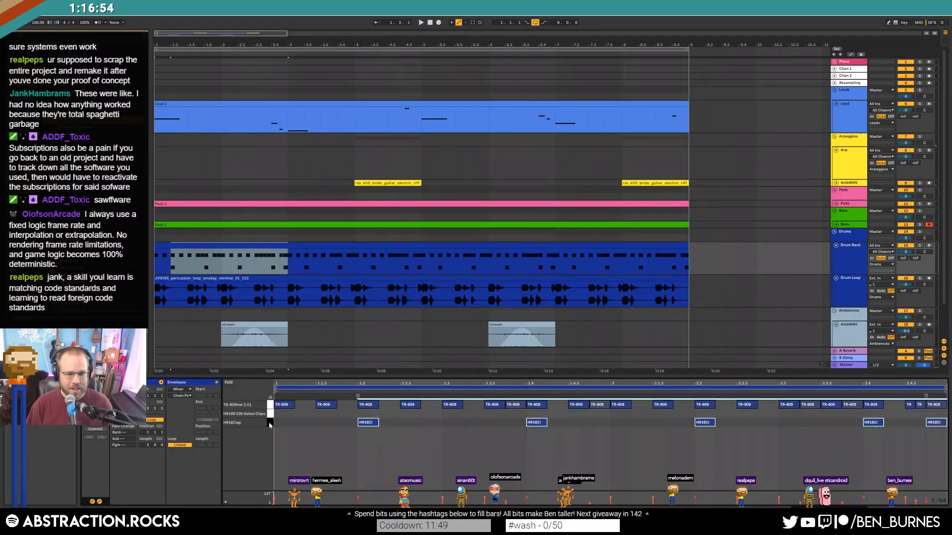
key("ctrl+v")
key("Up")
key("shift+Tab")
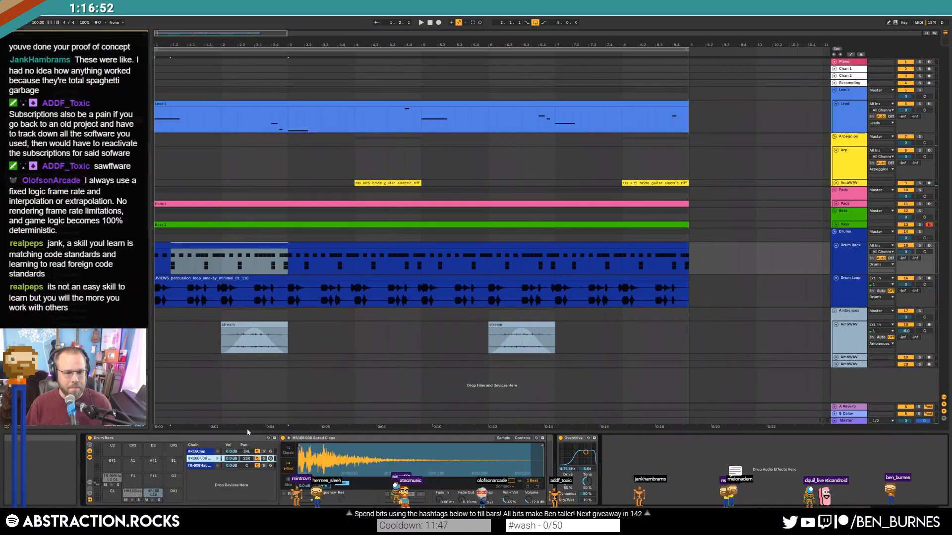
Shorten the HR16B 036 Gated Claps sample to just past the waveform's midpoint and audition it with the Drum Rack clip's notes in the loop.
left_click_drag(541, 446, 449, 444)
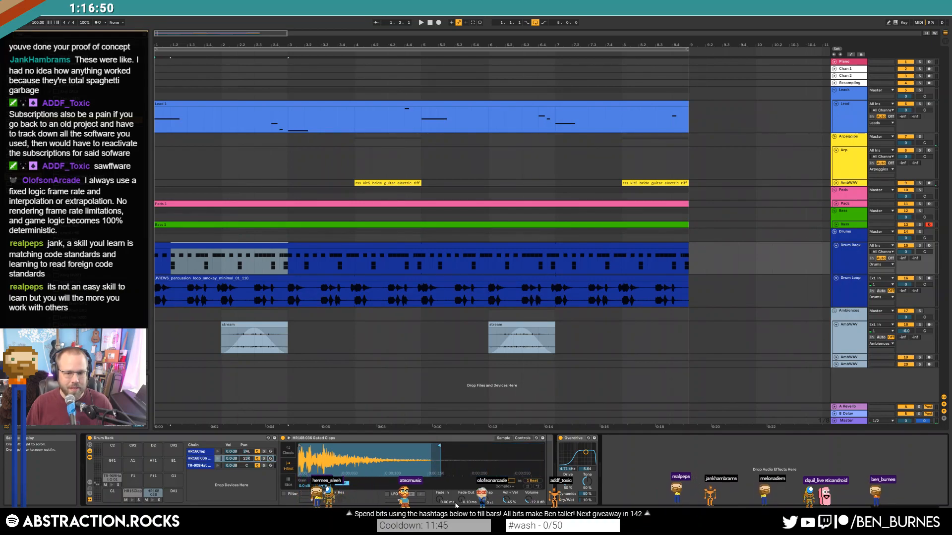
key("space")
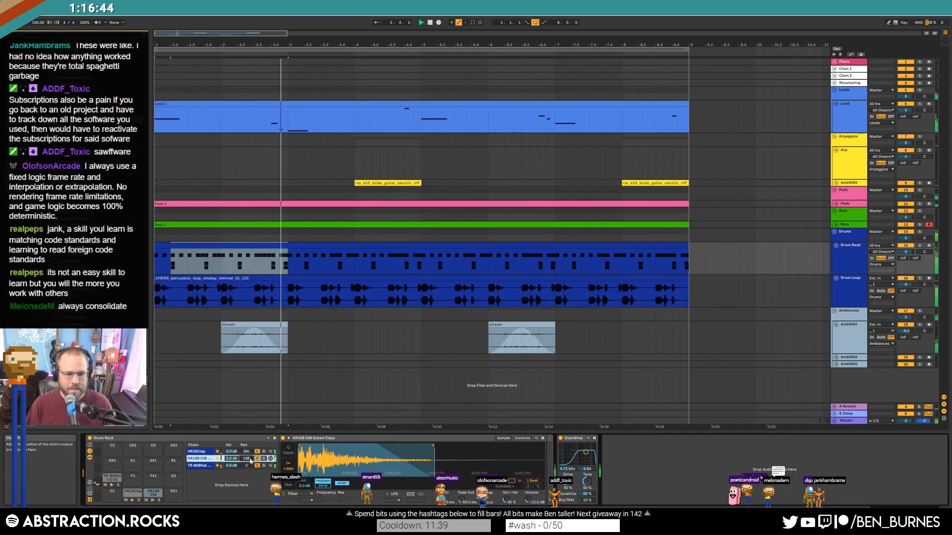
double_click(305, 251)
left_click(271, 423, "shift")
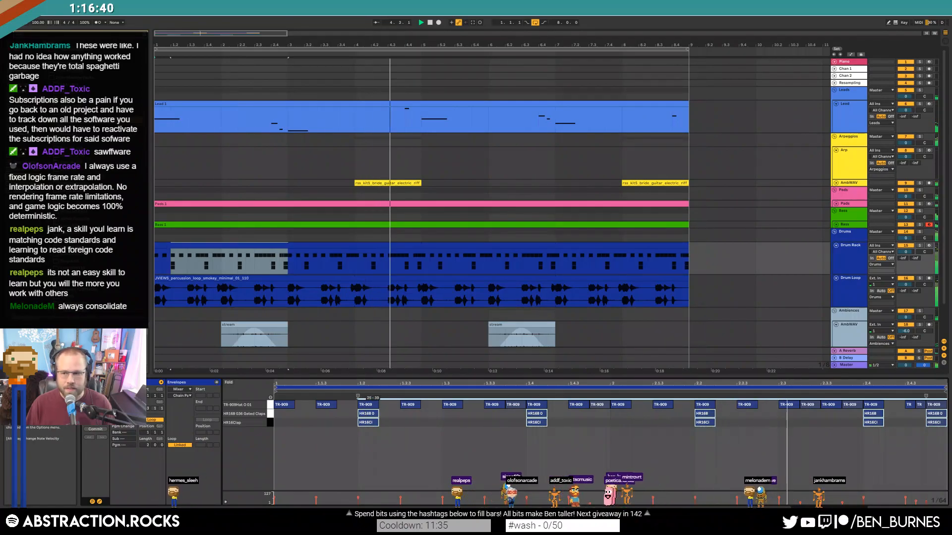
key("space")
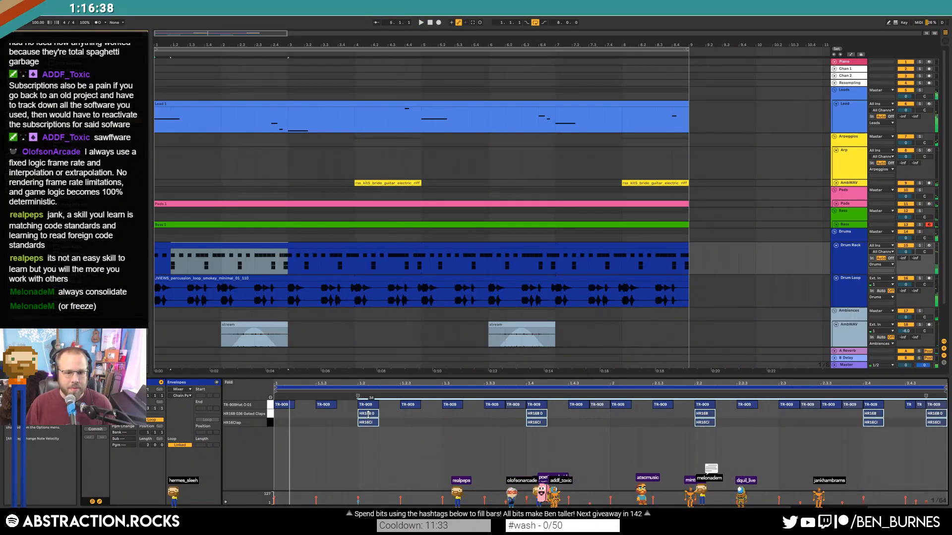
key("space")
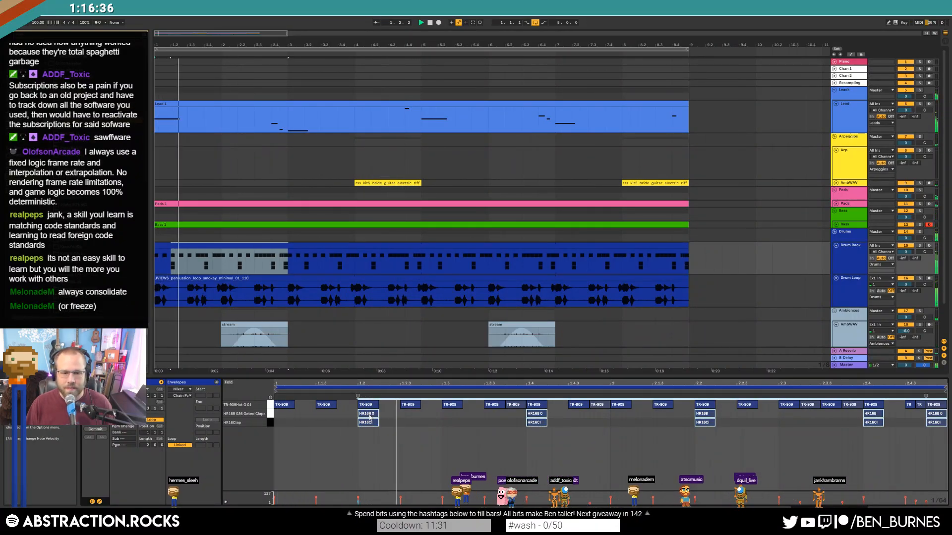
Copy the Compressor from the HR16Clap chain and place it after the Simpler in the HR16B 036 Gated Claps chain.
key("shift+Tab")
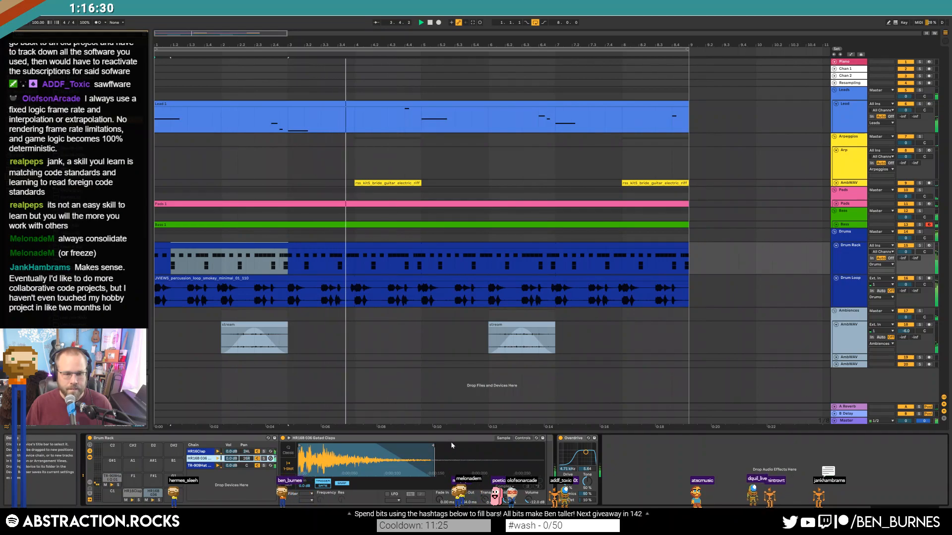
key("Up")
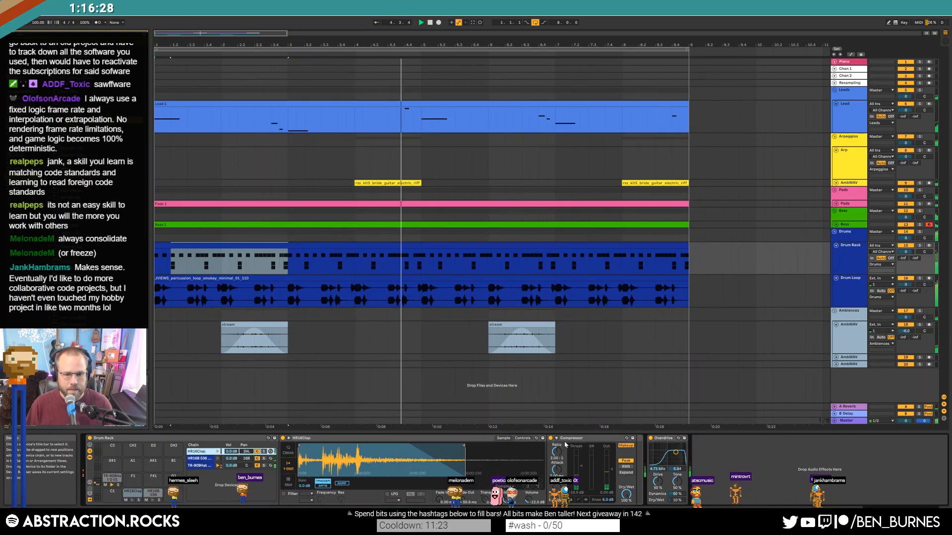
left_click(230, 460)
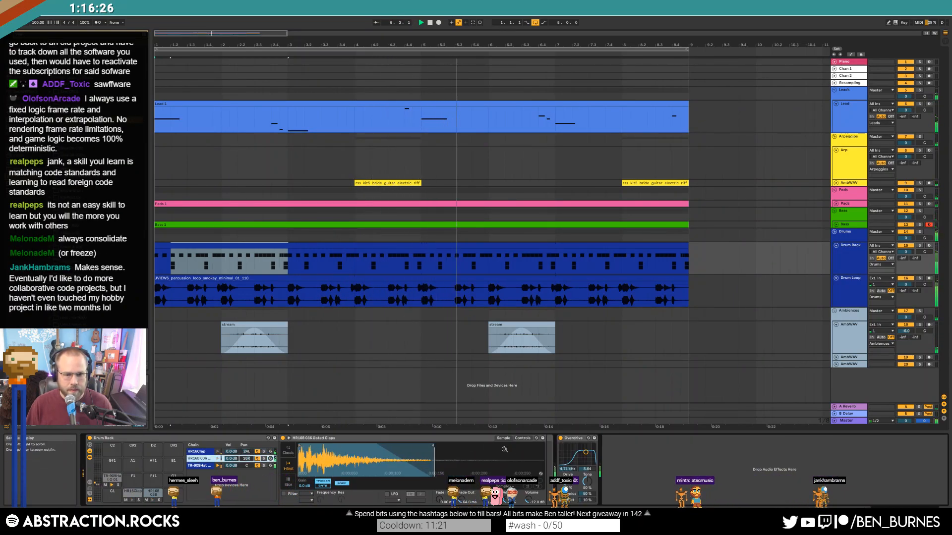
left_click(550, 466)
key("ctrl+v")
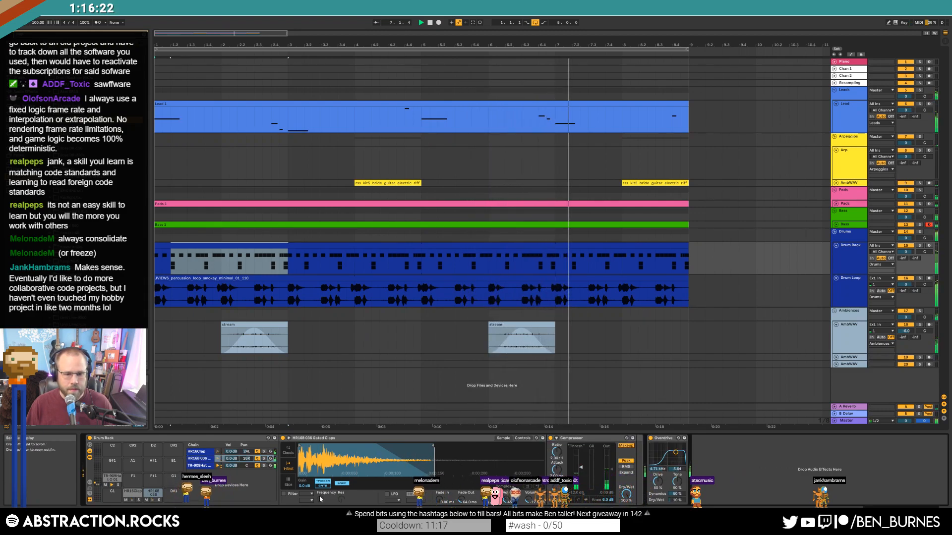
Enable the filter in the HR16B 036 Gated Claps Simpler, change its type, and lower its frequency to 81.1 Hz.
left_click(283, 494)
left_click(306, 494)
left_click(307, 477)
left_click_drag(321, 500, 321, 534)
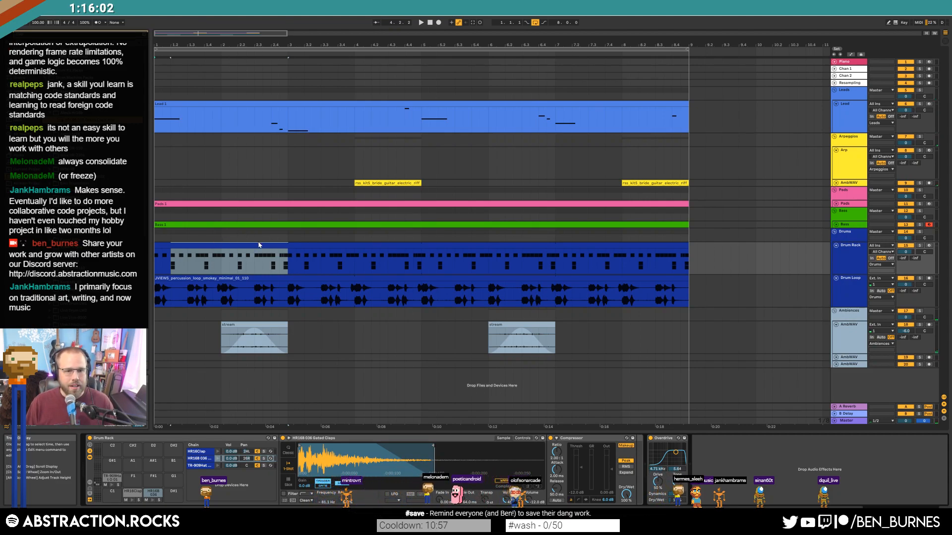
Insert a second MIDI track directly below the Lead track in the Leads group.
left_click(259, 244)
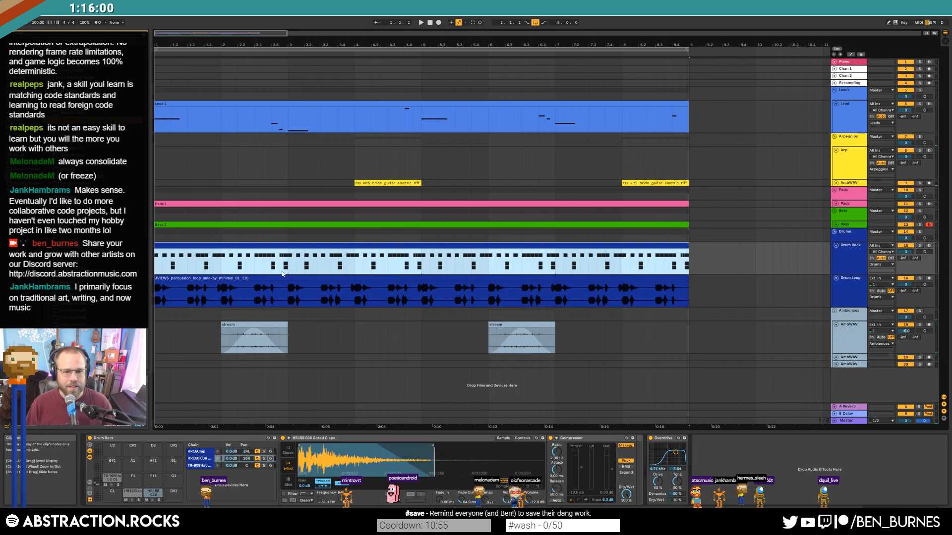
left_click(853, 164)
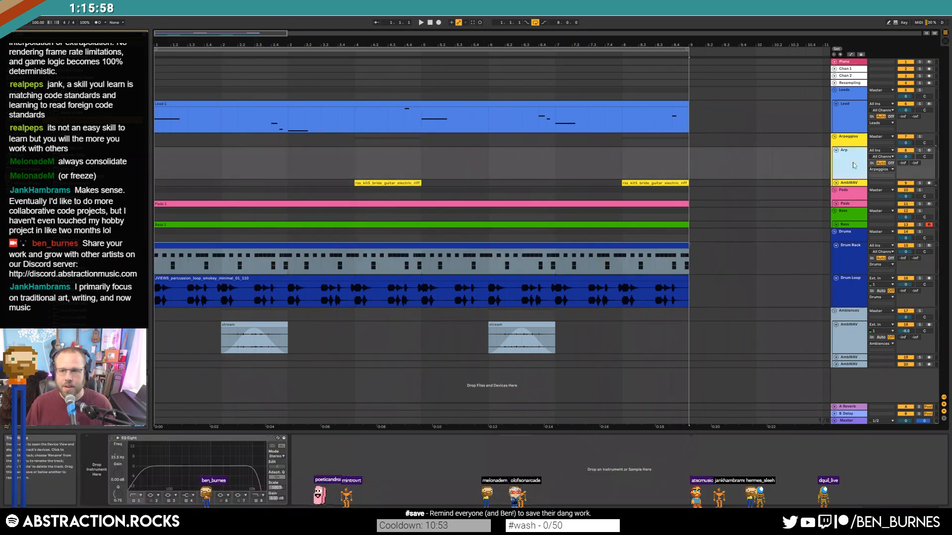
left_click(845, 116)
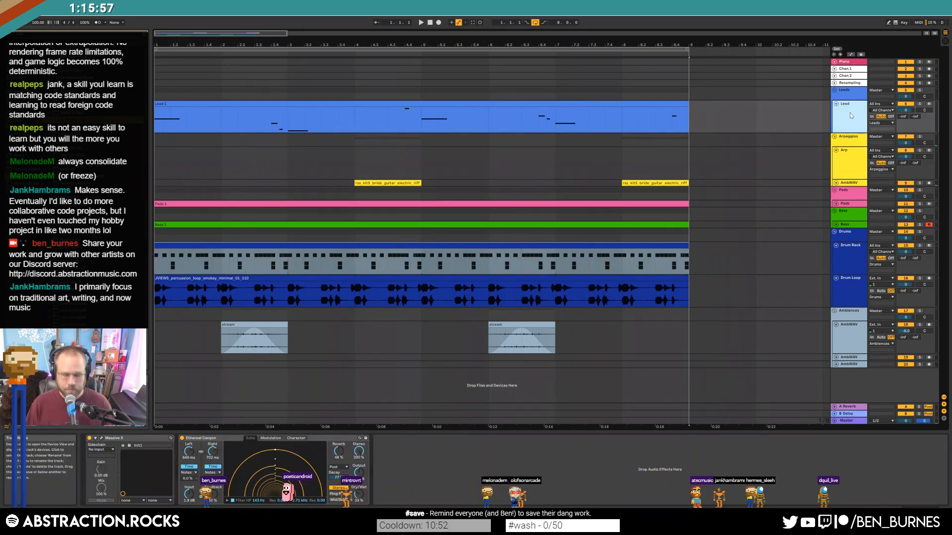
key("ctrl+shift+t")
left_click(835, 137)
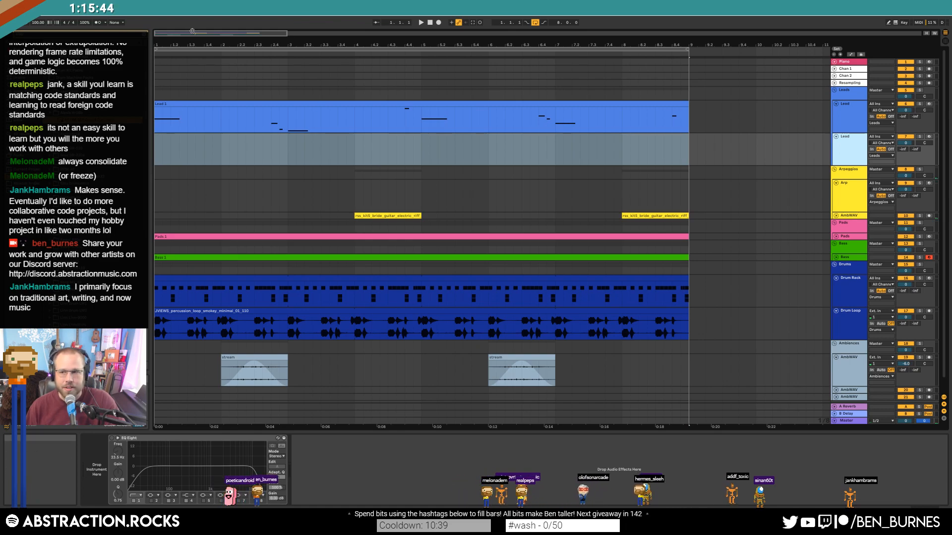
left_click_drag(192, 31, 192, 9)
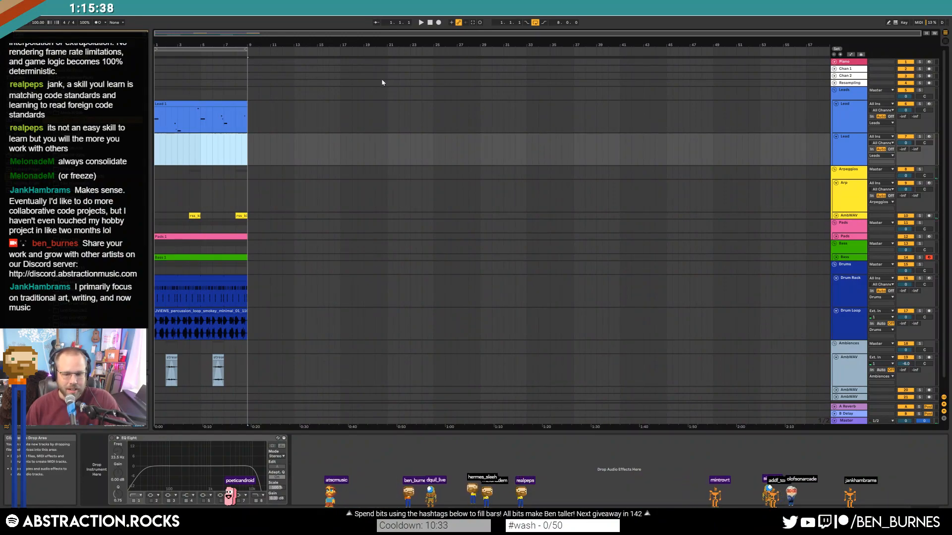
left_click(154, 148)
left_click_drag(155, 148, 247, 149)
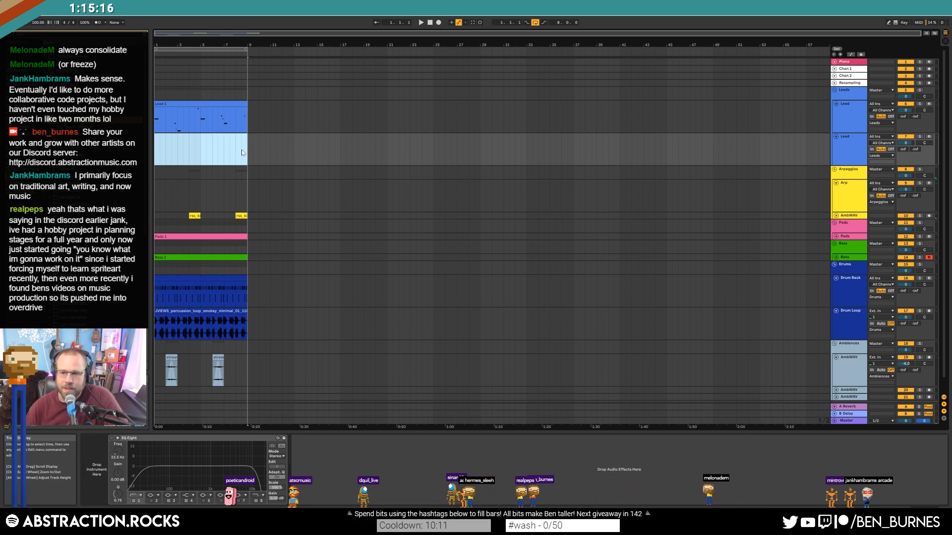
left_click(157, 150)
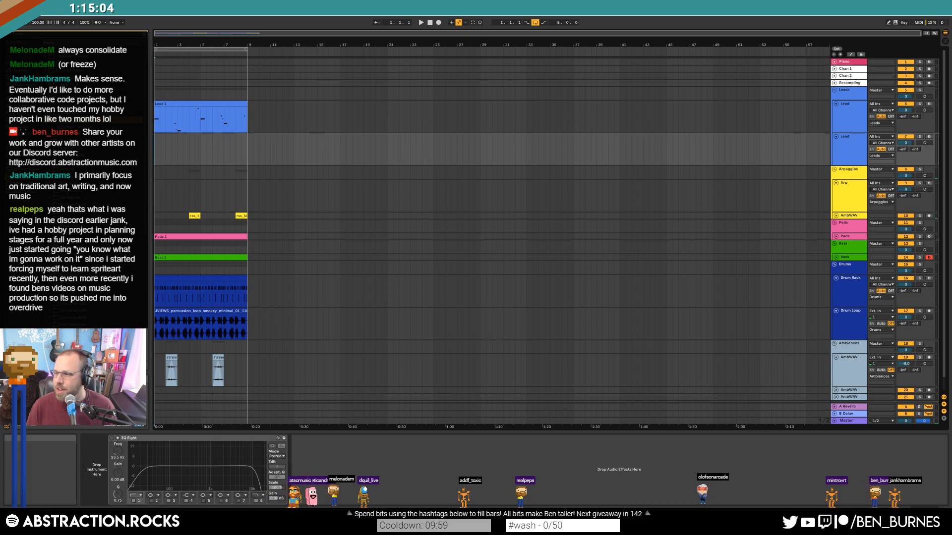
Switch to the browser window with the Google results for grotto, widen it to read the definition, and close it.
left_click_drag(951, 173, 535, 155)
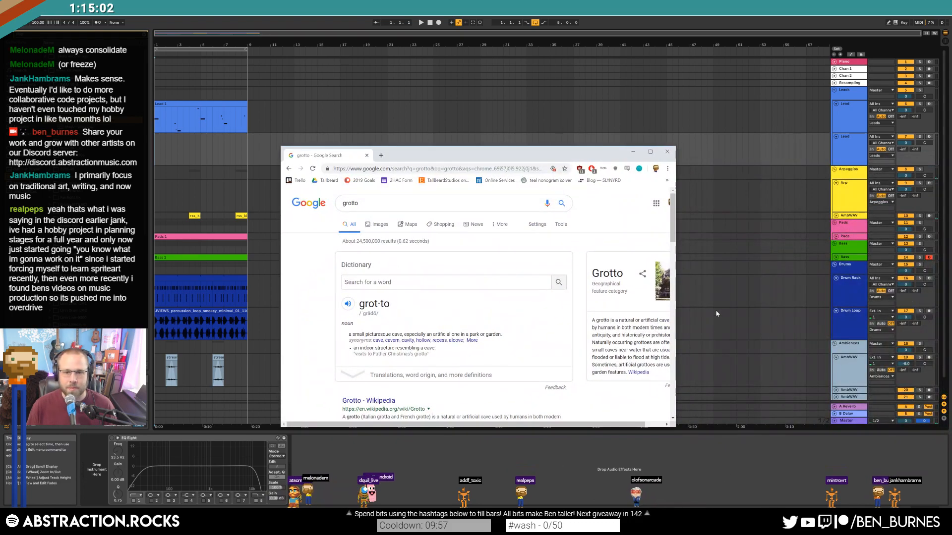
left_click_drag(677, 277, 838, 280)
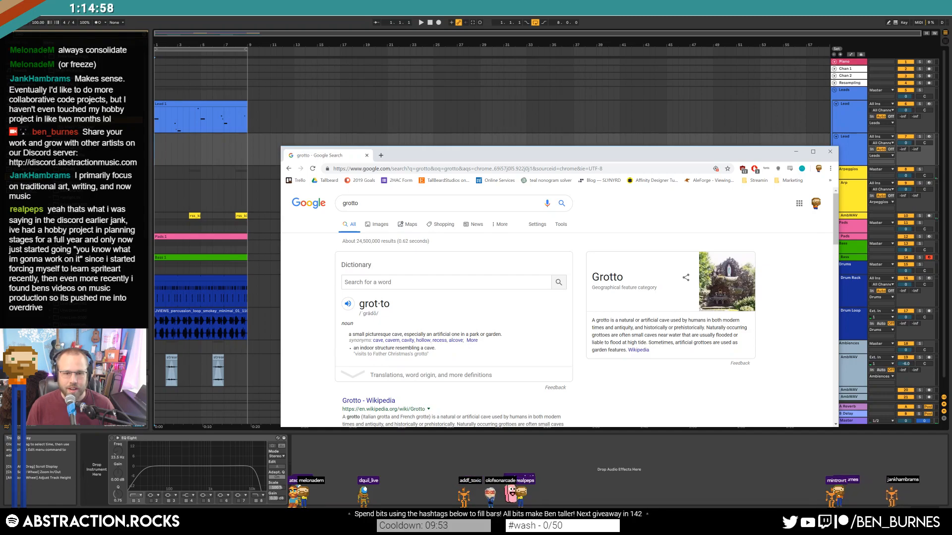
left_click(367, 155)
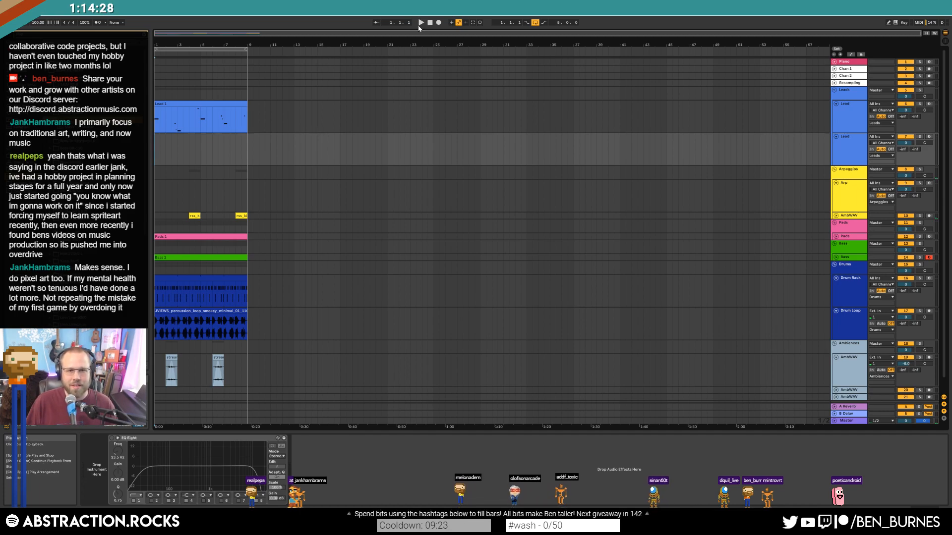
Expand the AmbWAV track in the Arpeggios group during playback and load Analog ahead of the EQ Eight on the Arp track.
left_click(421, 23)
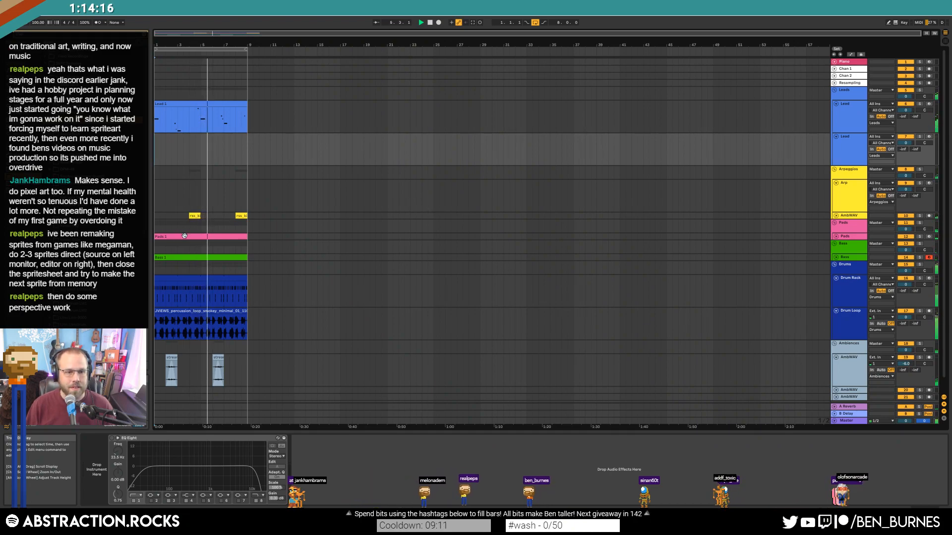
left_click(836, 216)
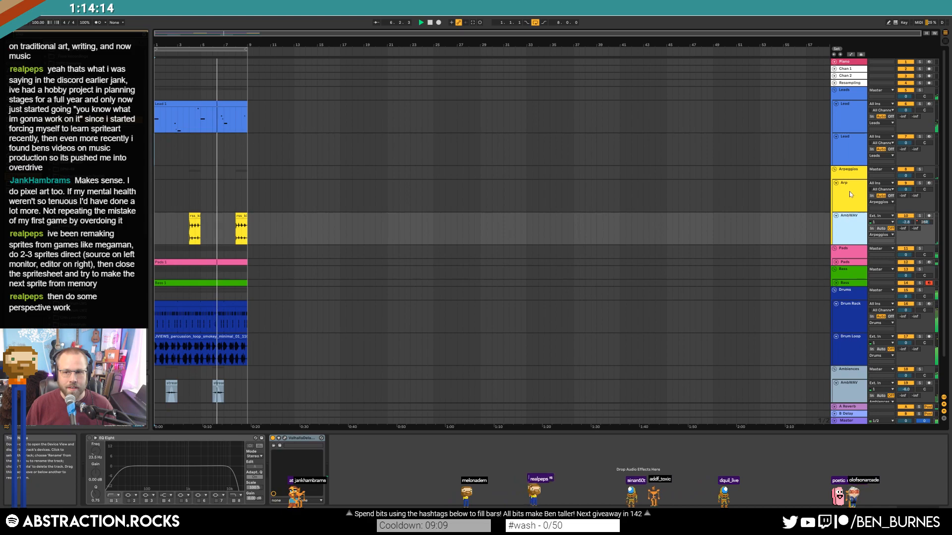
left_click(849, 193)
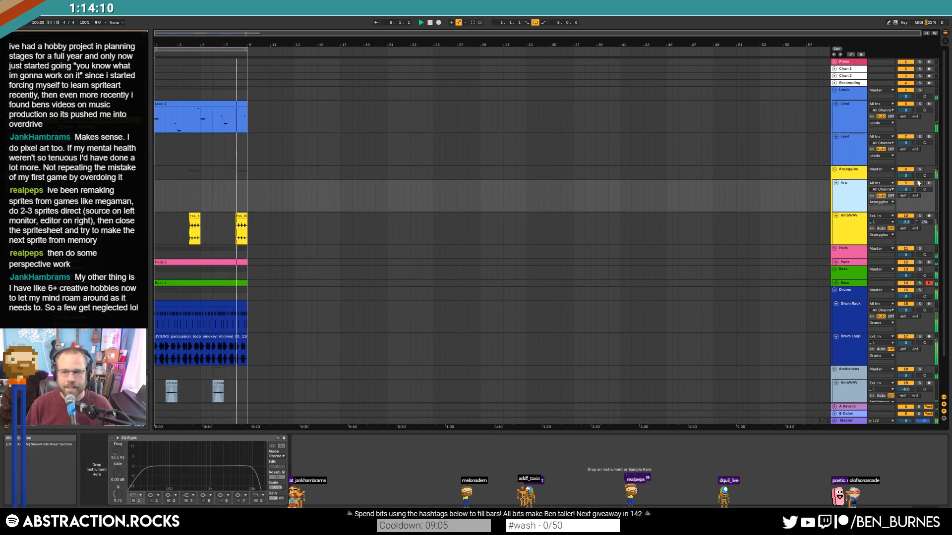
key("space")
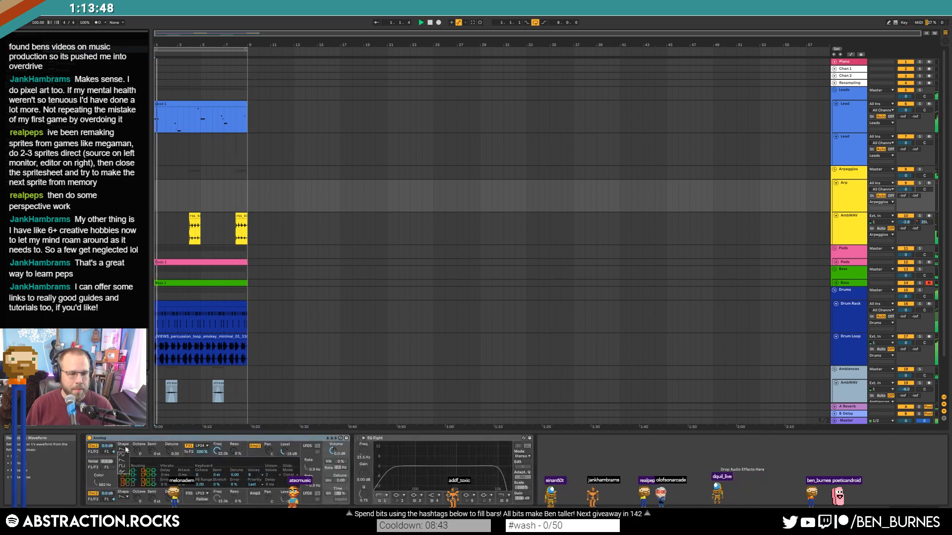
Set Analog's Oscillator 1 to the rectangle waveform and display the Amp 1 envelope settings.
left_click(123, 450)
left_click(121, 463)
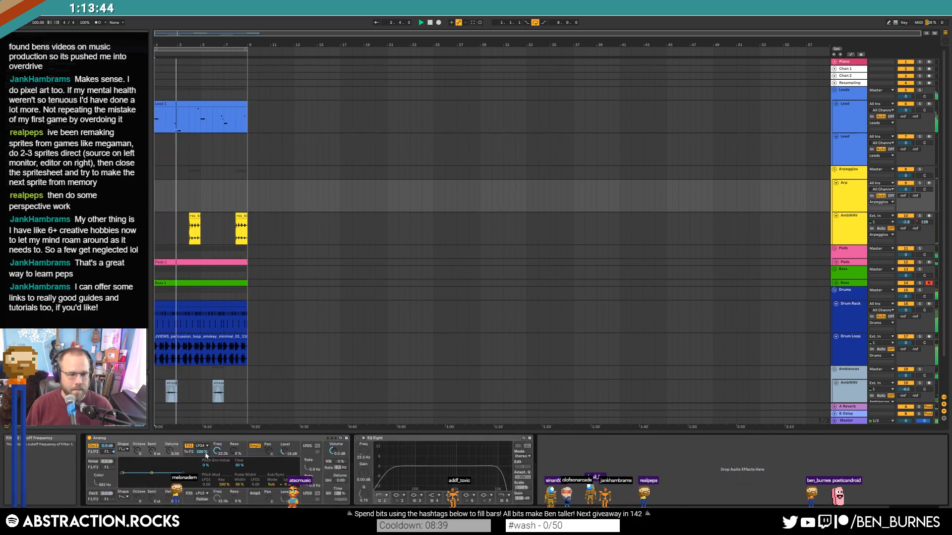
left_click(188, 456)
left_click(114, 456)
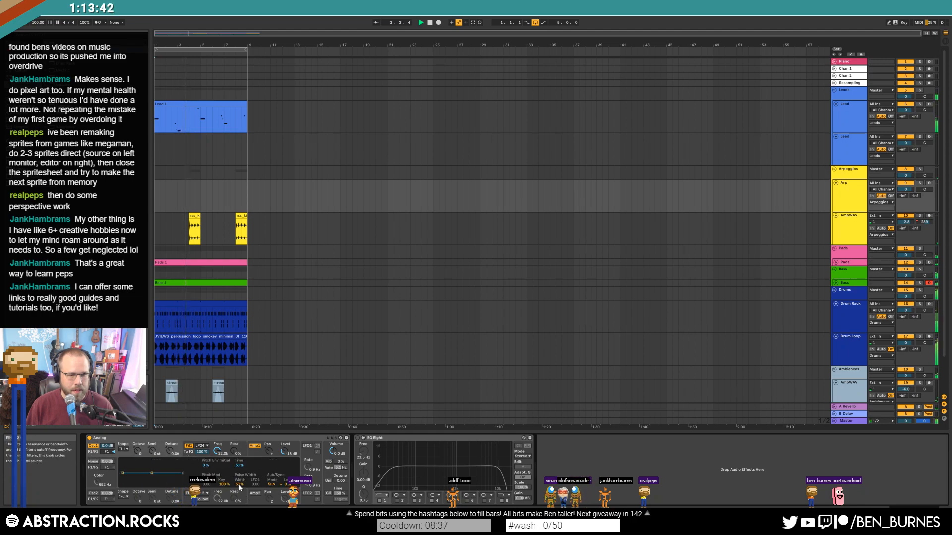
left_click(254, 454)
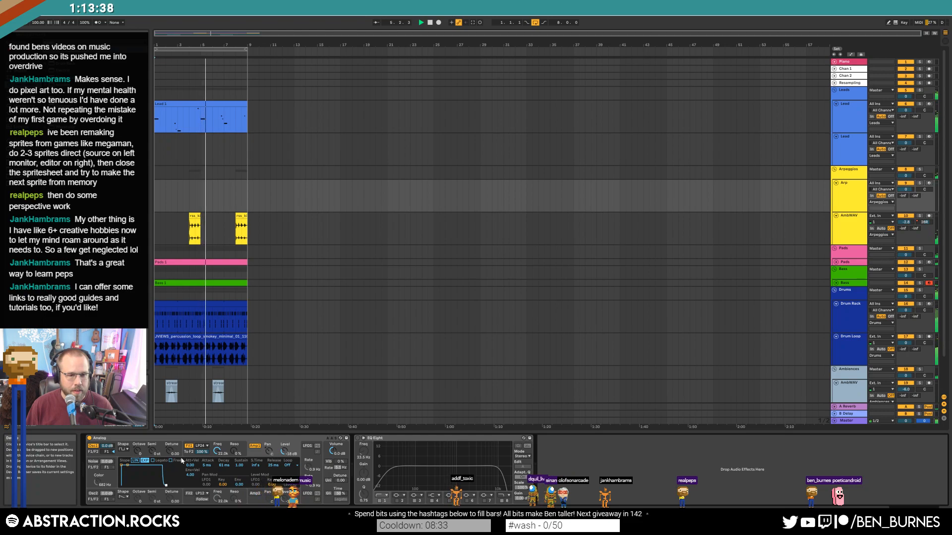
Insert a MIDI clip across all eight bars of the Arp track and add a short C4 note at its start.
left_click_drag(156, 191, 247, 184)
key("ctrl+shift+m")
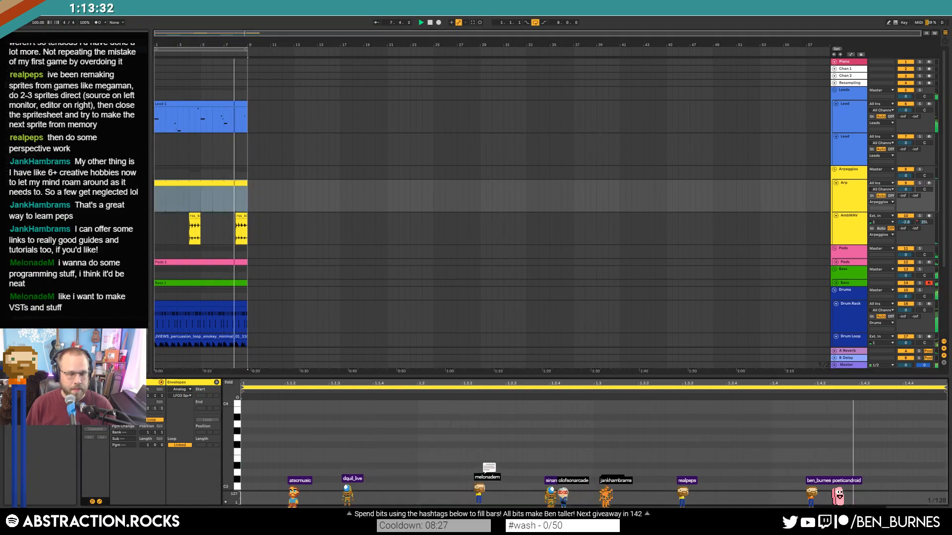
left_click_drag(229, 411, 264, 430)
double_click(244, 430)
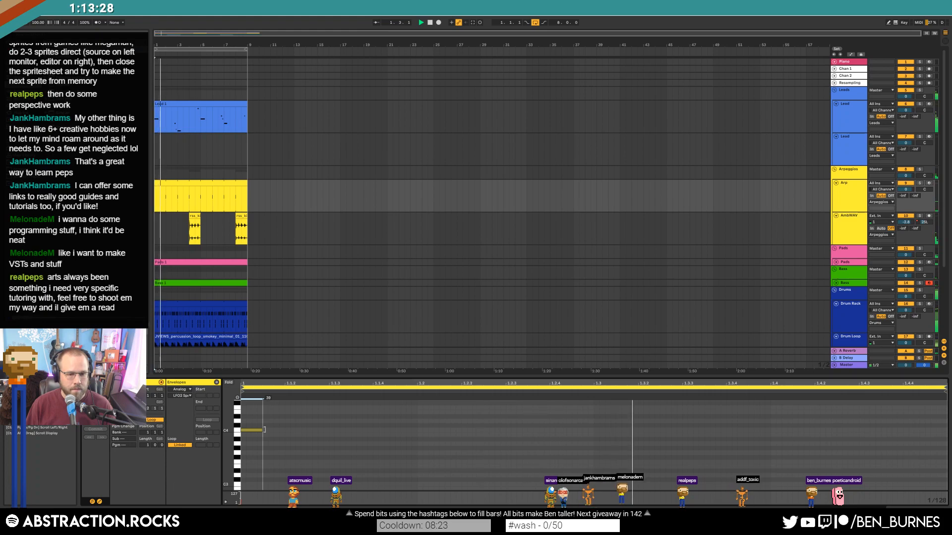
Duplicate the short C4 note to positions 1.1.3, 1.2 and 1.3 in the Arp clip.
left_click_drag(249, 422, 322, 449)
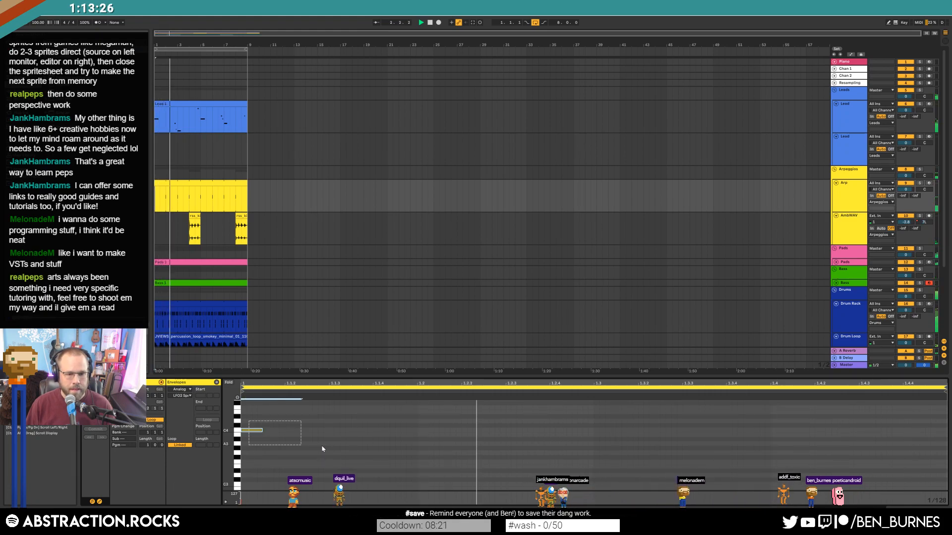
key("ctrl+d")
key("ctrl+d")
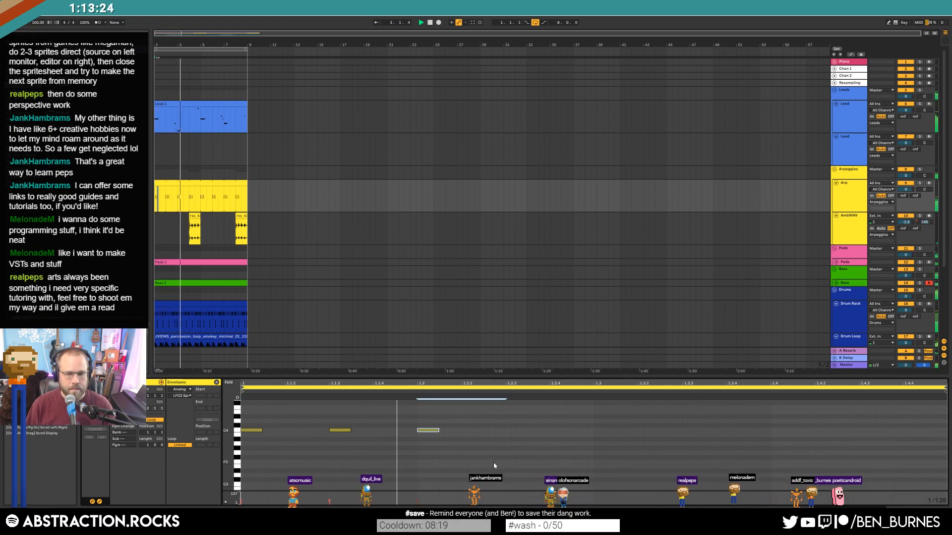
left_click_drag(426, 417, 595, 457)
key("ctrl+d")
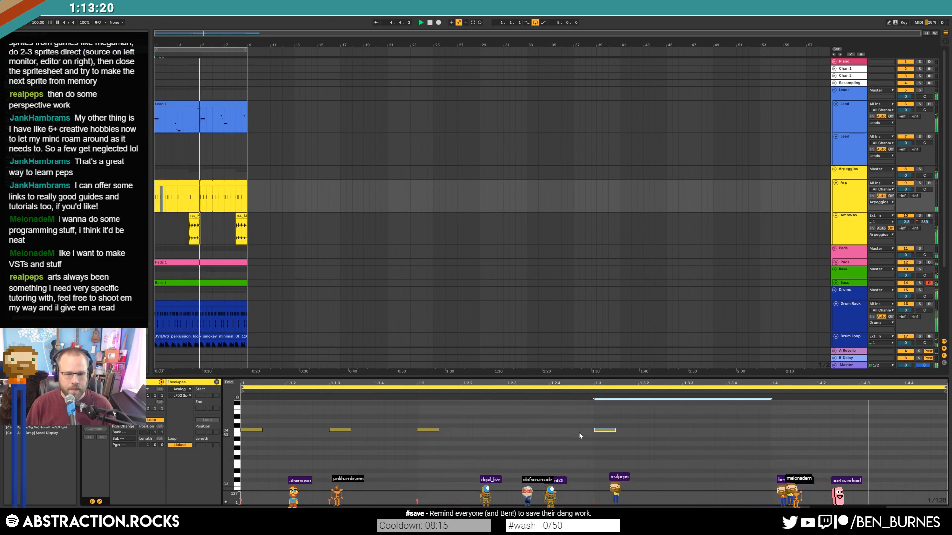
Nudge the fourth C4 note earlier to 1.2.4, assign a groove to the Arp clip, and return to the Analog device settings.
left_click(615, 449)
key("Left")
key("Left")
key("Left")
key("Left")
key("Left")
key("Left")
left_click(96, 423)
left_click(100, 434)
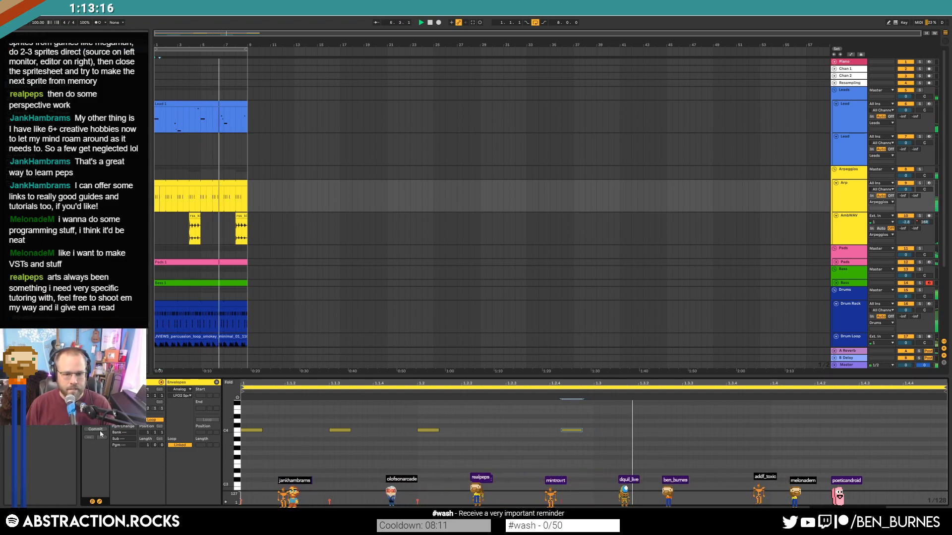
left_click_drag(564, 414, 577, 447)
key("Left")
key("Left")
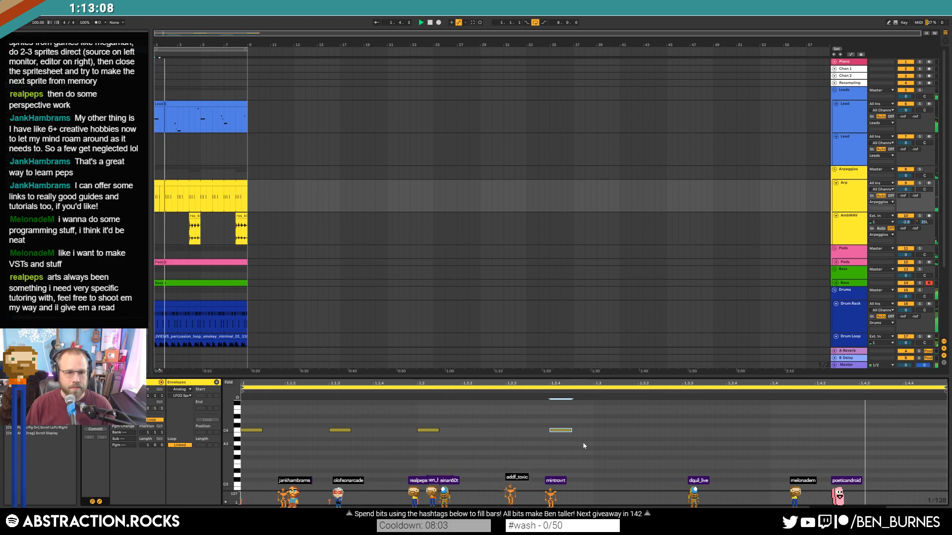
key("shift+Tab")
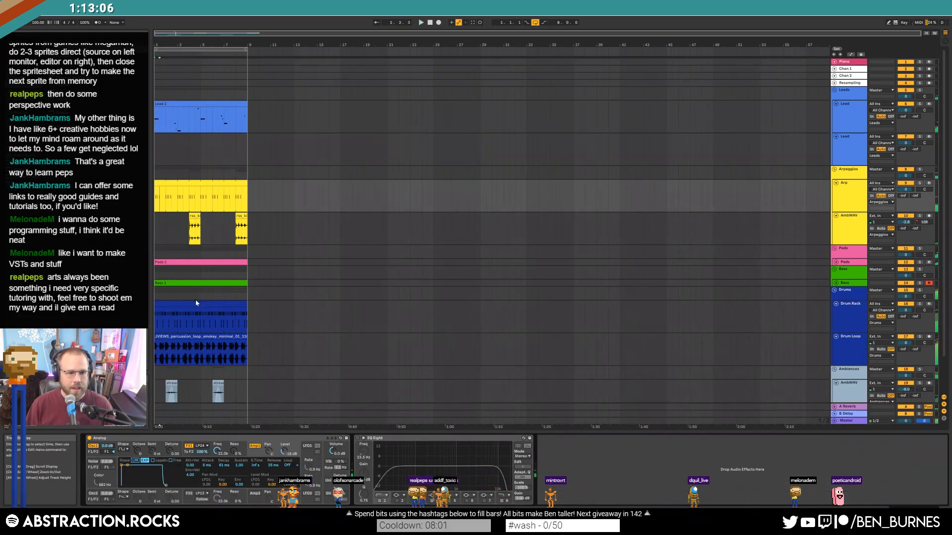
Open the Arp clip's notes for editing and select its four C4 notes.
left_click(216, 185)
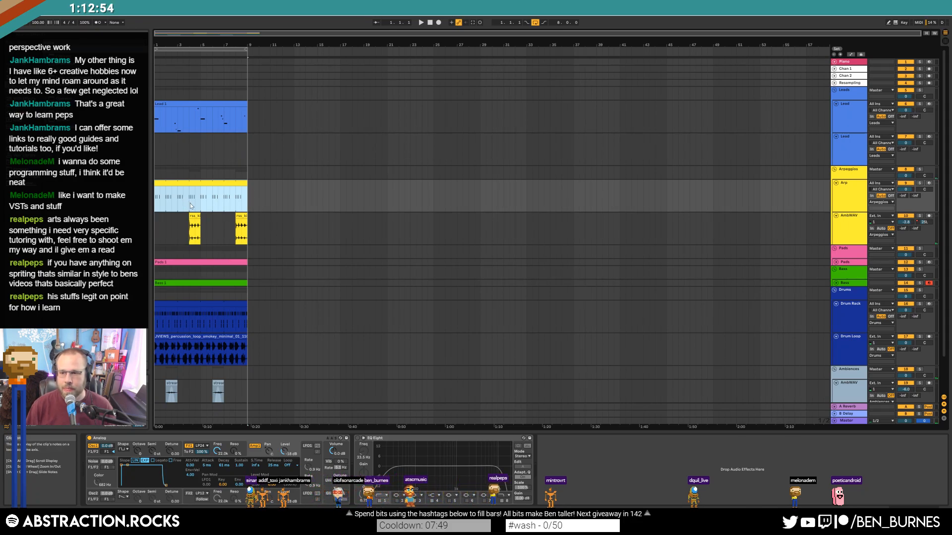
double_click(209, 184)
left_click_drag(589, 420, 210, 460)
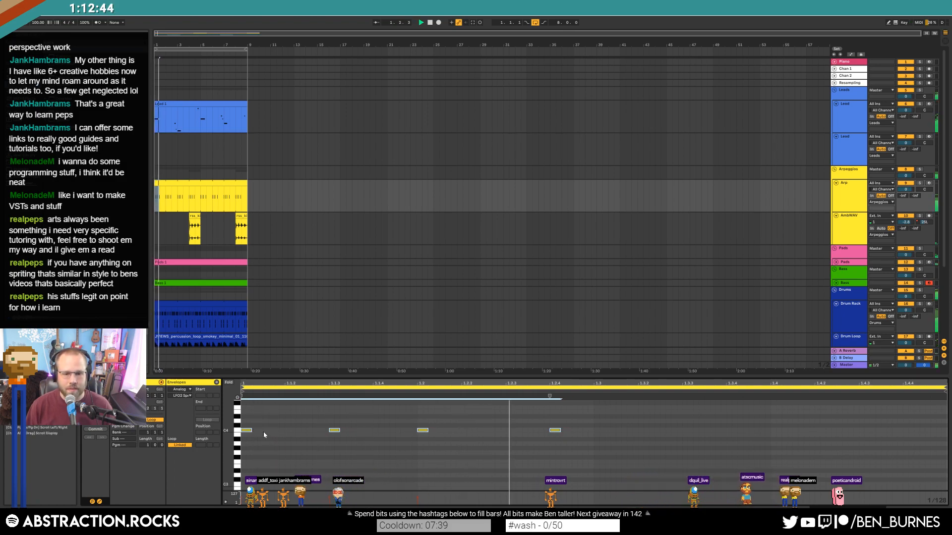
left_click_drag(253, 431, 257, 436)
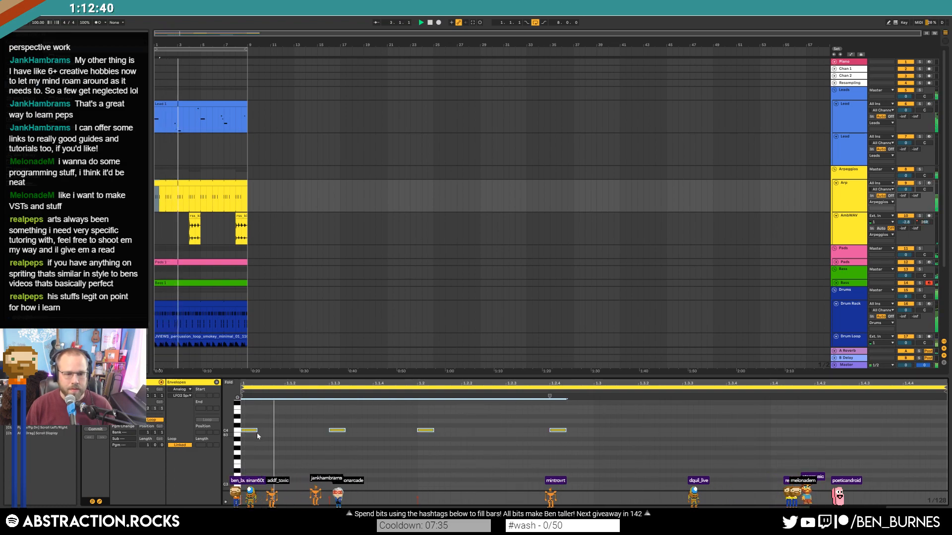
double_click(288, 430)
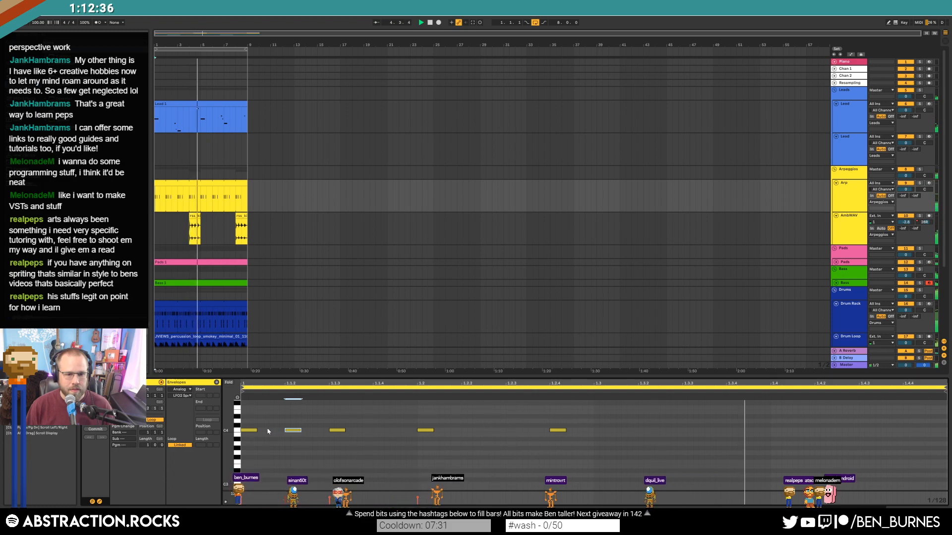
left_click_drag(246, 425, 301, 449)
key("Delete")
Transpose all four notes of the Arp clip down by octaves to C3.
left_click_drag(251, 419, 597, 451)
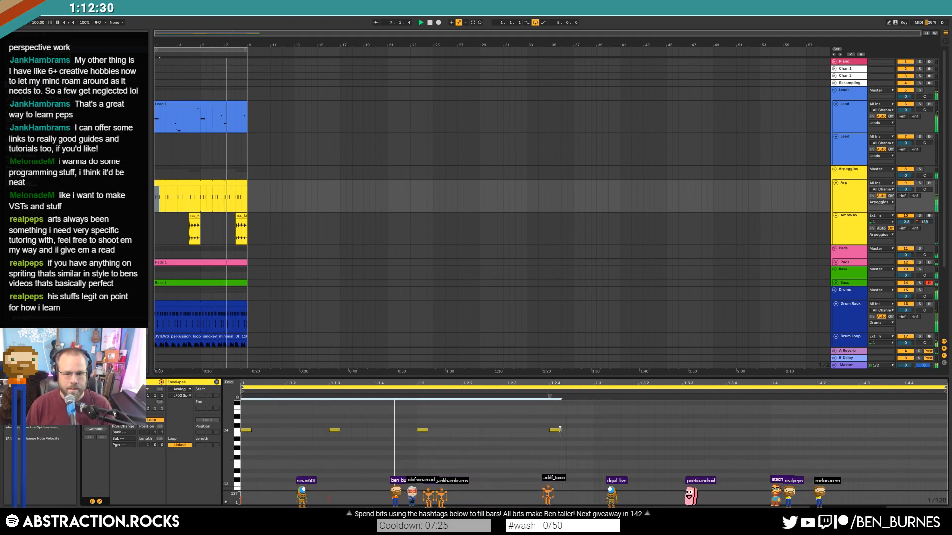
key("shift+Up")
key("shift+Up")
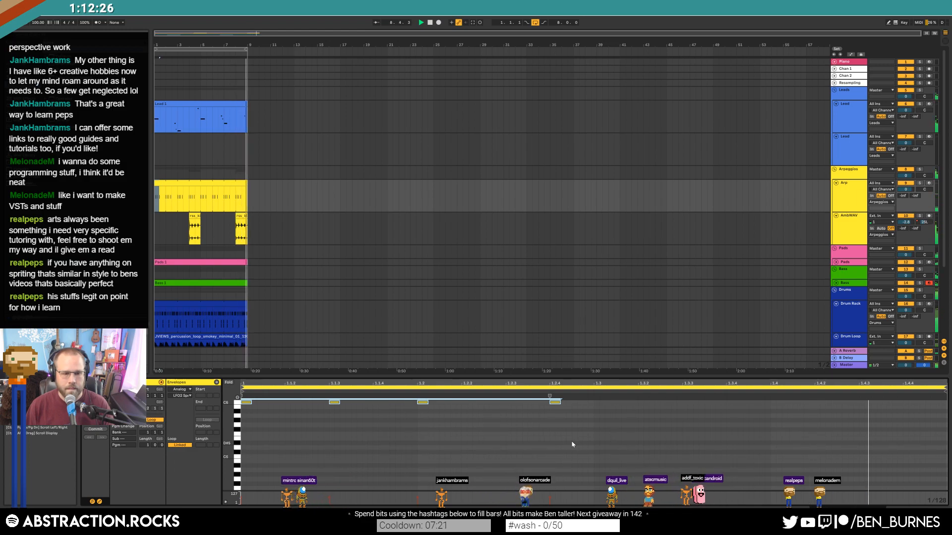
key("shift+Down")
key("shift+Down")
key("shift+Down")
key("shift+Down")
key("shift+Up")
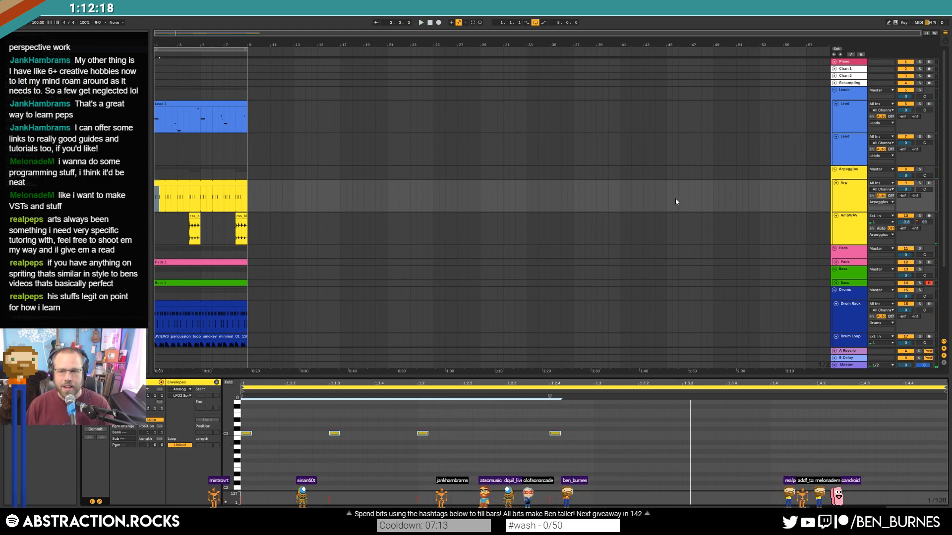
Turn on the noise generator in the Arp track's Analog, adjust its output level, and return to the clip's notes.
left_click_drag(342, 458, 244, 464)
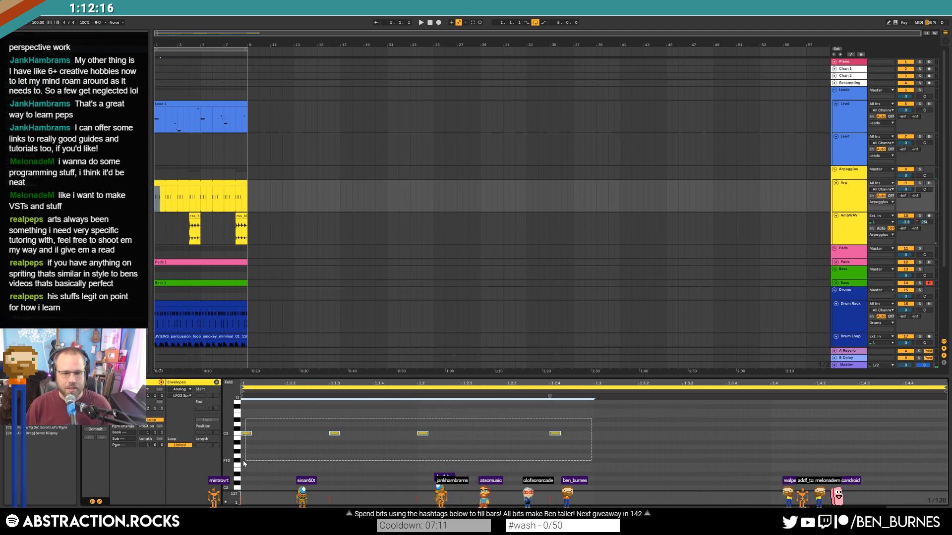
left_click(252, 311)
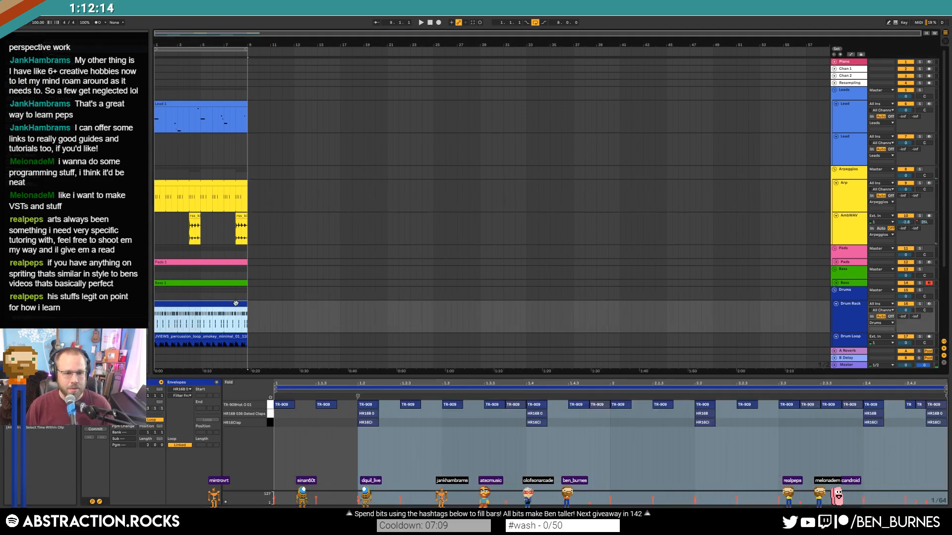
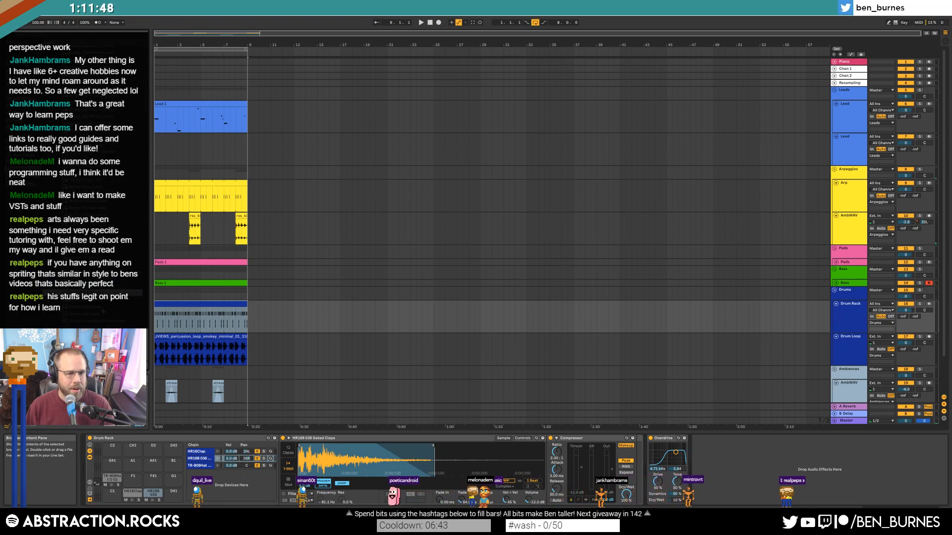
left_click(196, 182)
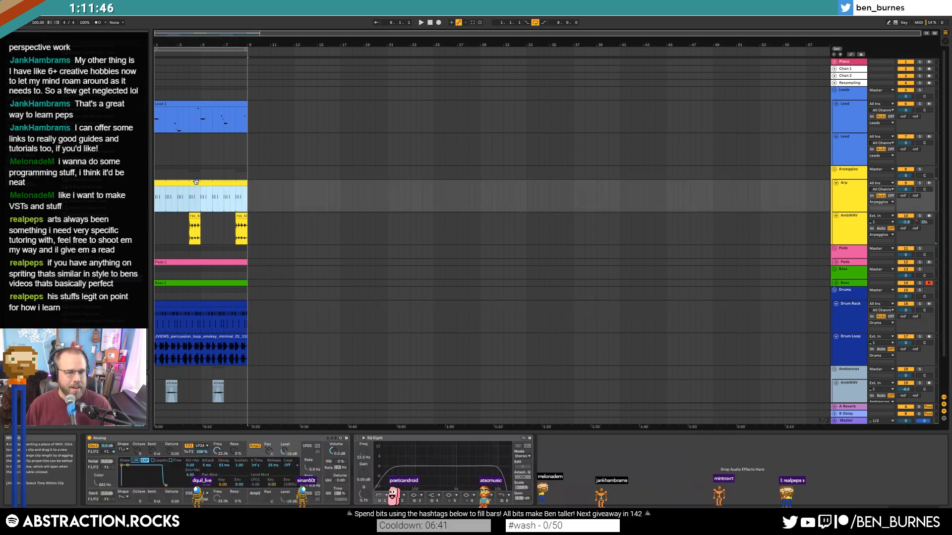
left_click(97, 462)
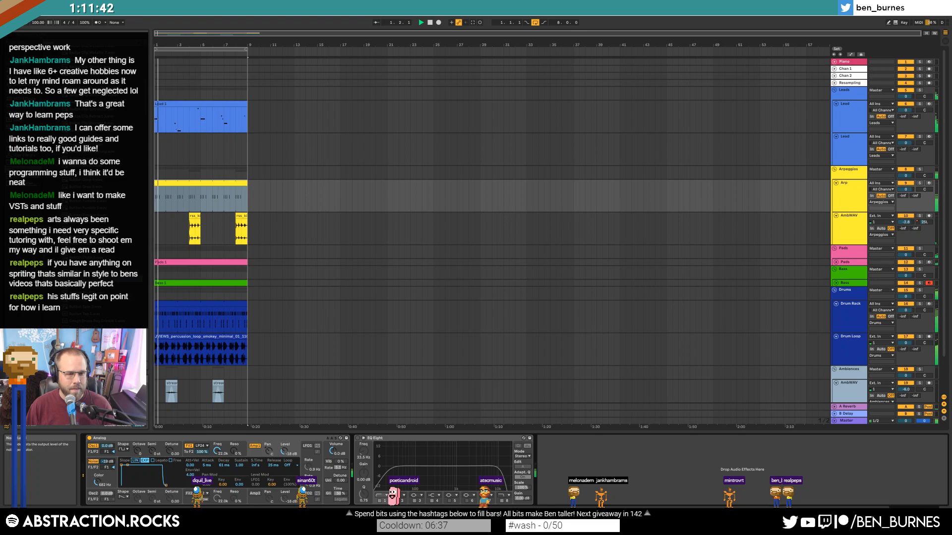
key("shift+Tab")
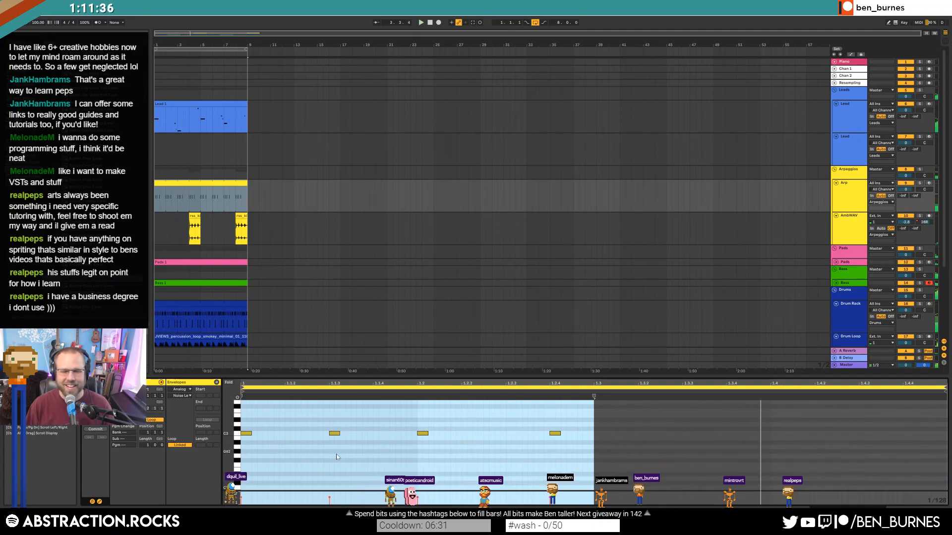
left_click(271, 465)
left_click_drag(286, 434, 299, 434)
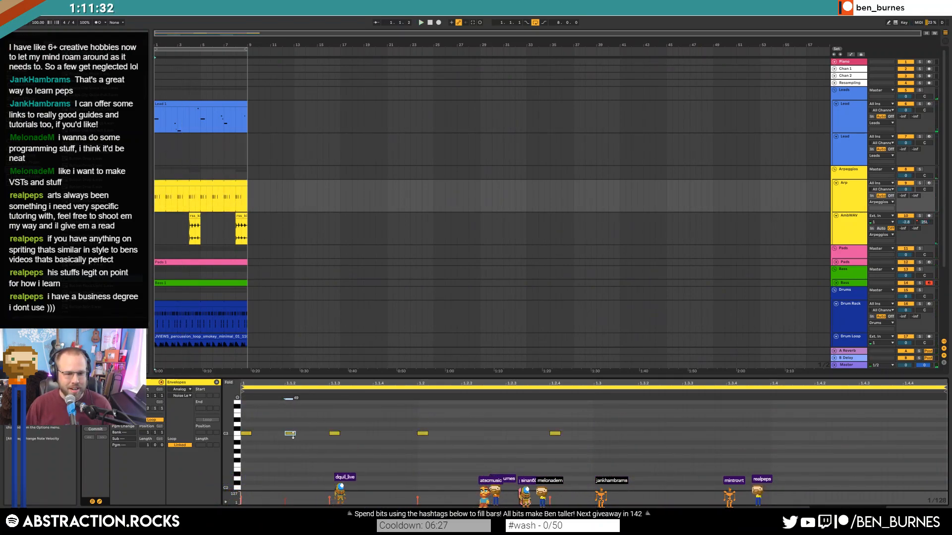
key("shift+Up")
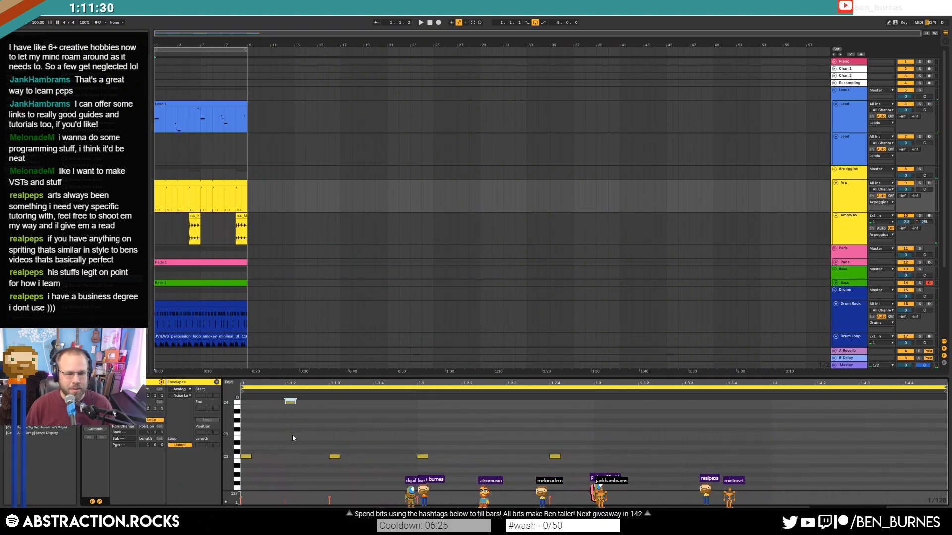
key("space")
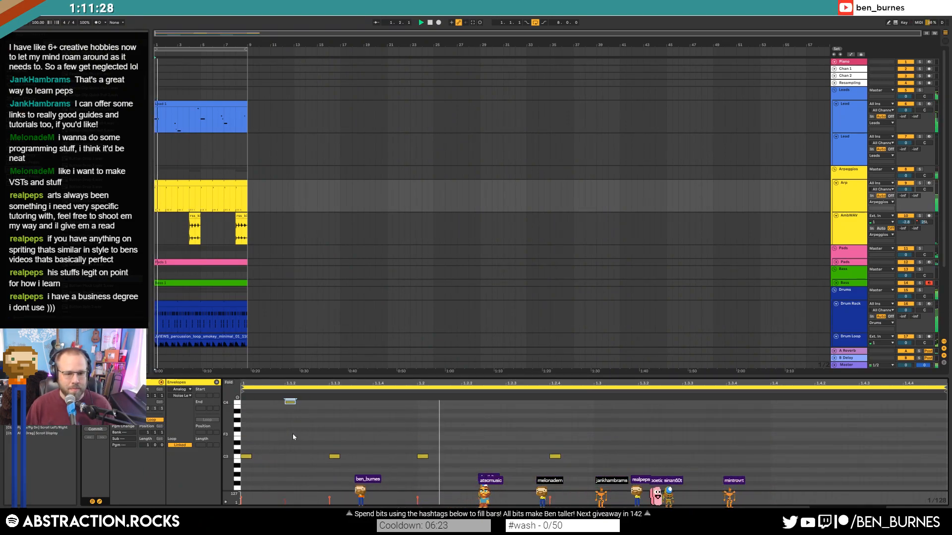
key("space")
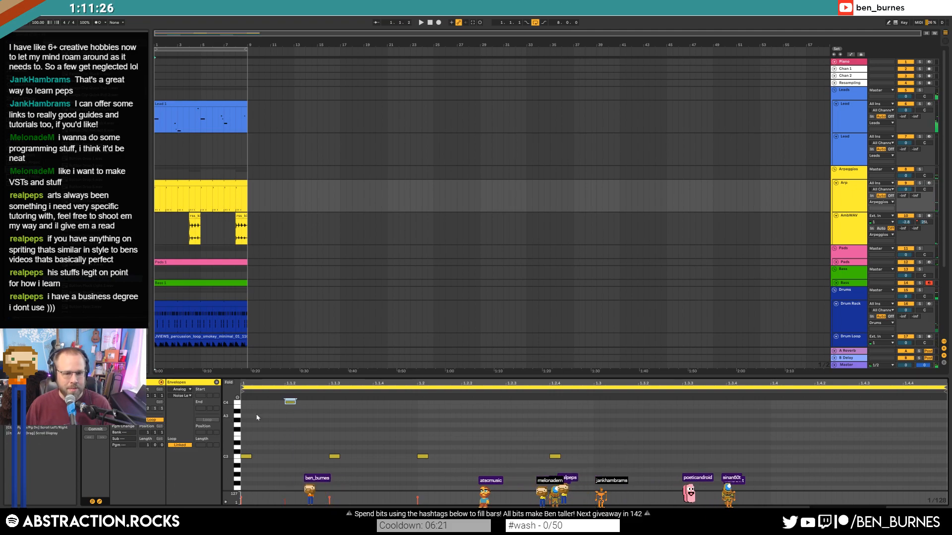
double_click(264, 455)
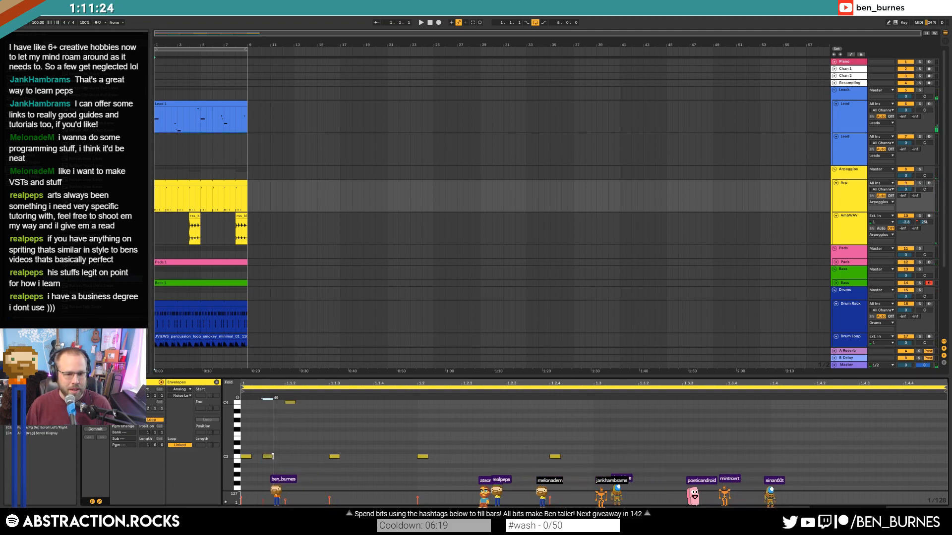
key("space")
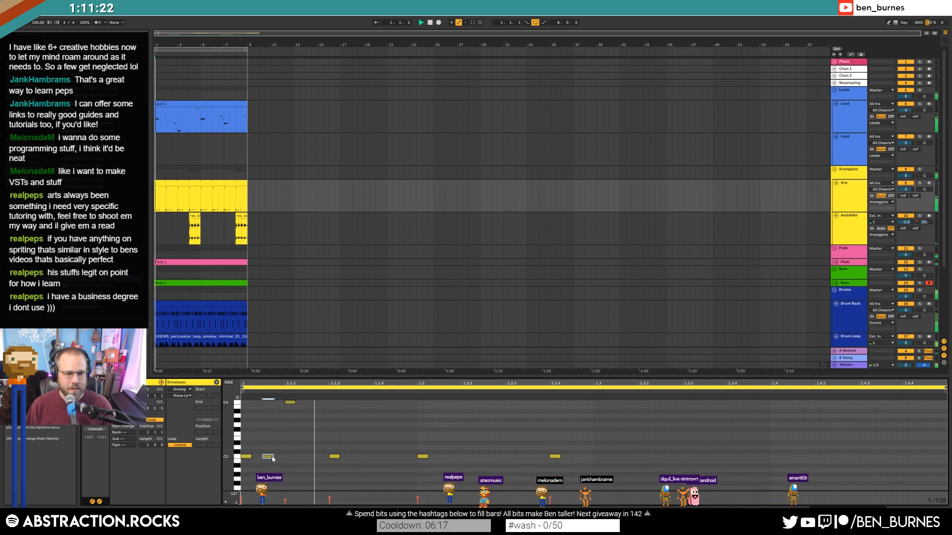
left_click_drag(266, 463, 305, 389)
key("Delete")
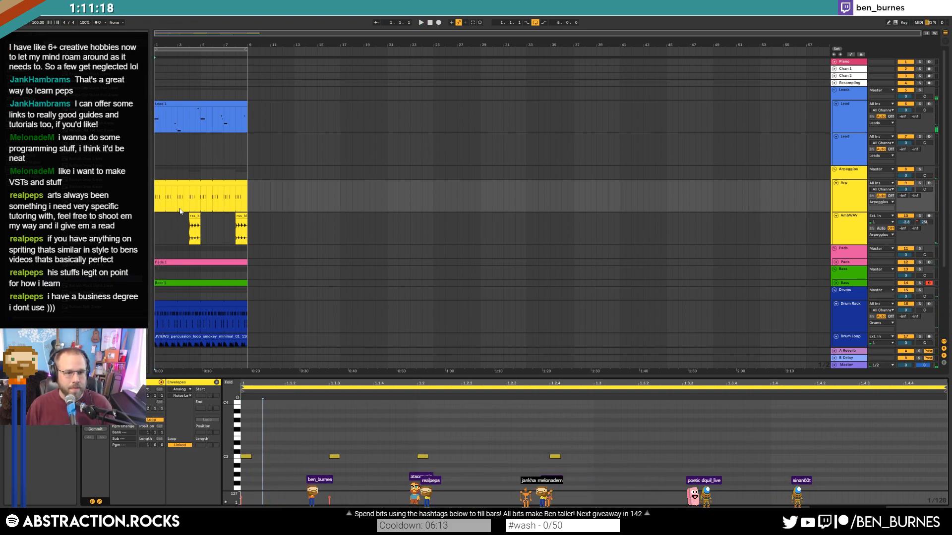
Separate bar 2 of the Arp clip, add a short C4 note at 1.1.2 in it, and audition the result.
left_click_drag(176, 203, 166, 202)
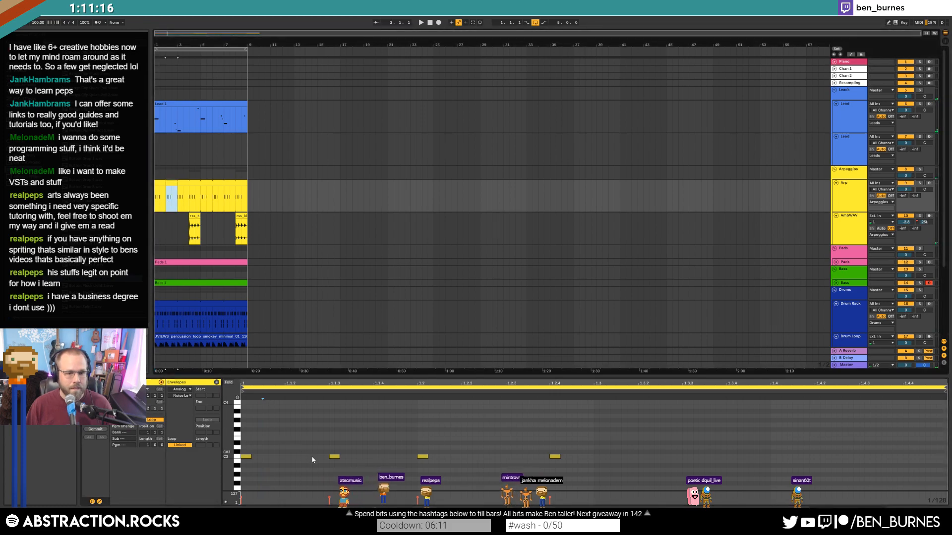
double_click(287, 402)
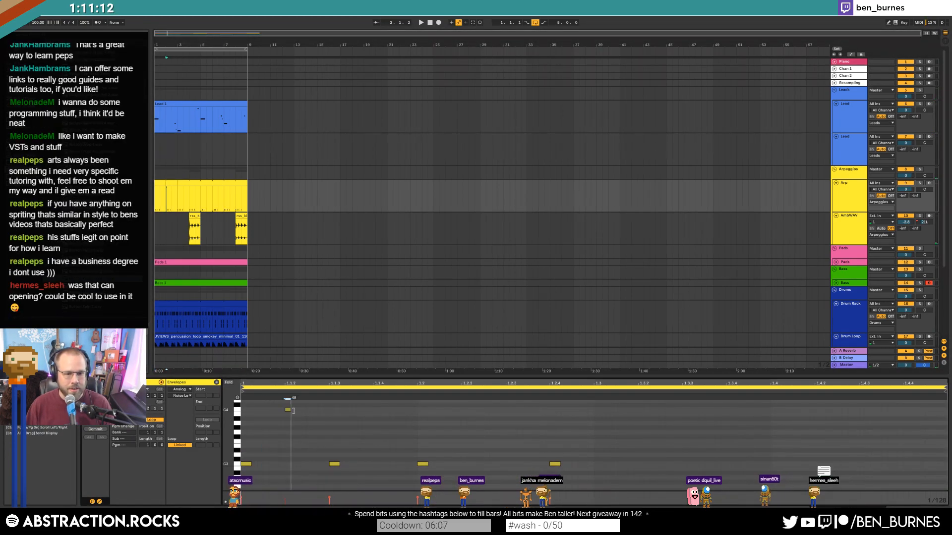
key("space")
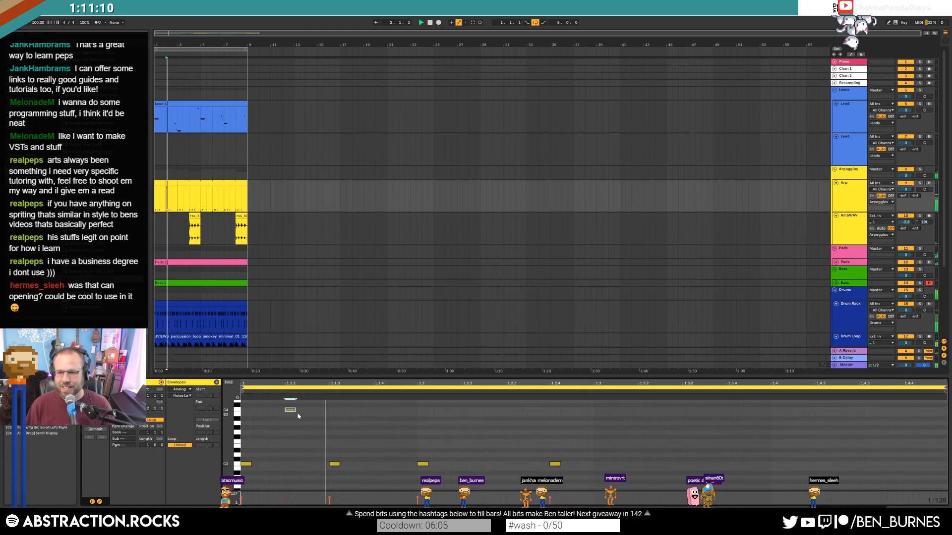
left_click(320, 441)
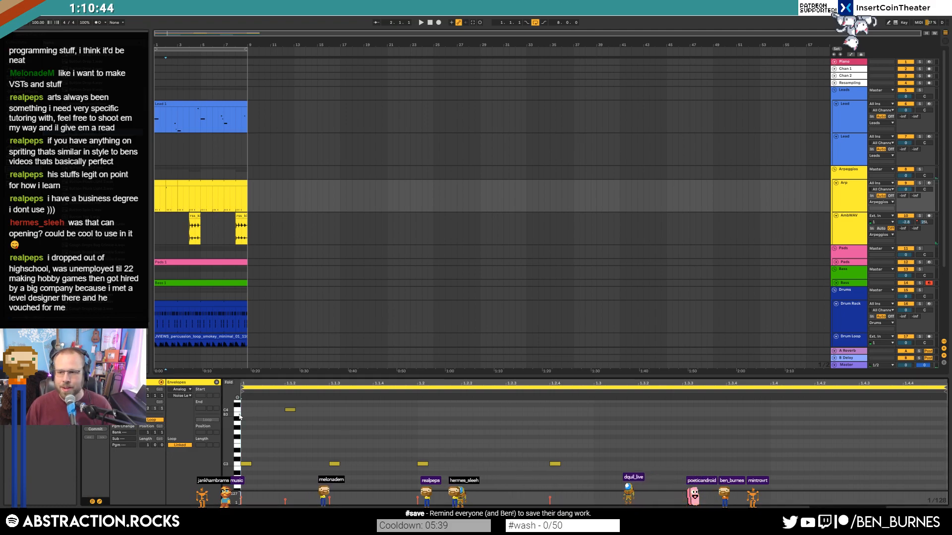
key("space")
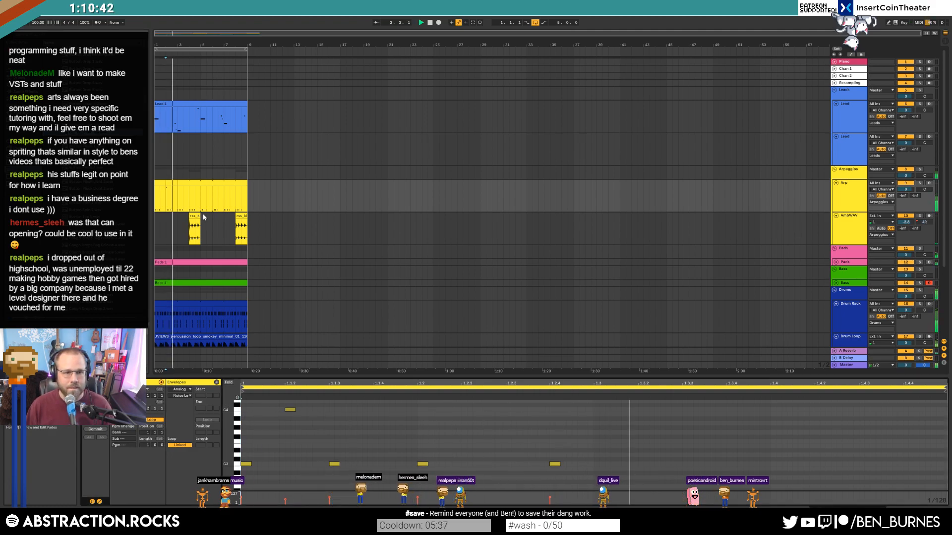
Repeat the two-bar Arp pattern over bars 3 and 4, and add a short C3 note shortly after the first note of bar 4.
left_click_drag(179, 186, 199, 186)
key("space")
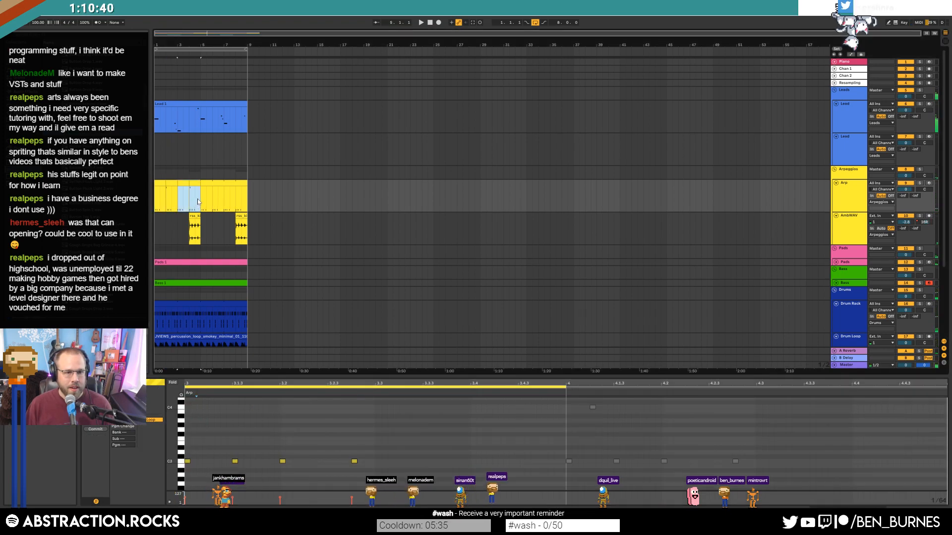
left_click(197, 186)
double_click(261, 464)
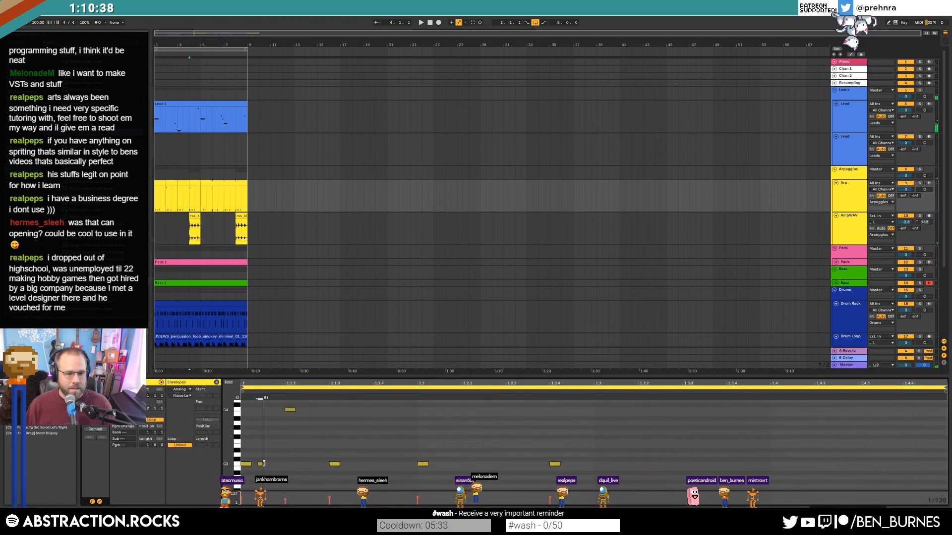
key("space")
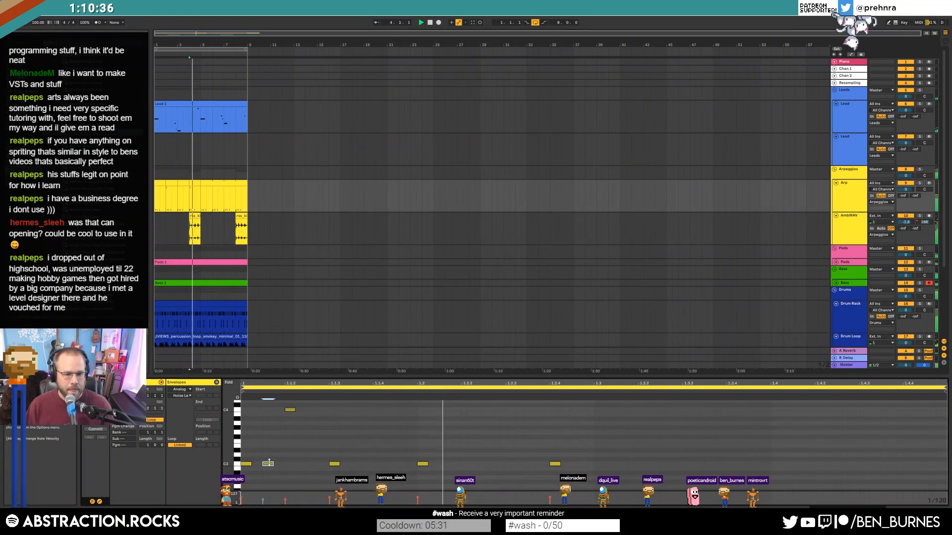
Consolidate the first four bars of the Arp track into one looped clip and extend it across all eight bars.
left_click(197, 182)
left_click(161, 183, "shift")
key("ctrl+j")
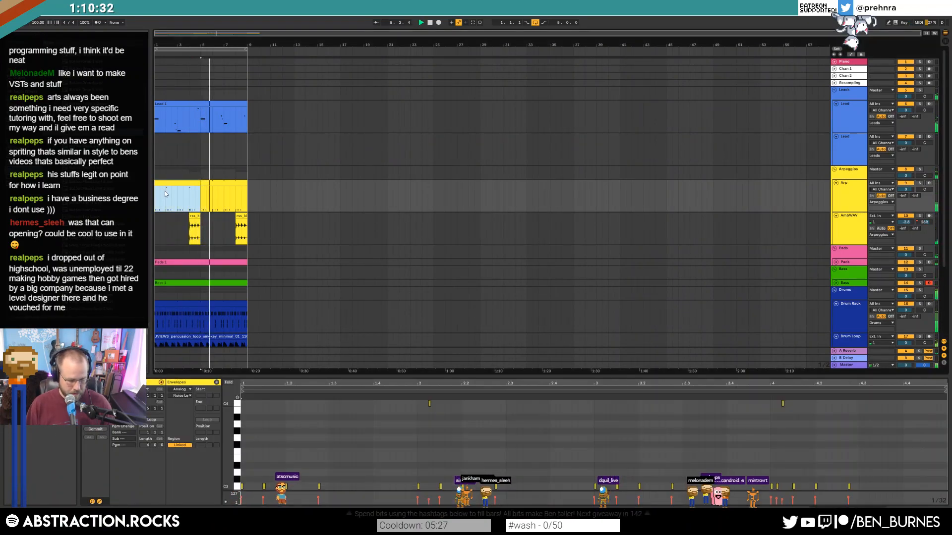
left_click(152, 420)
left_click_drag(200, 188, 244, 186)
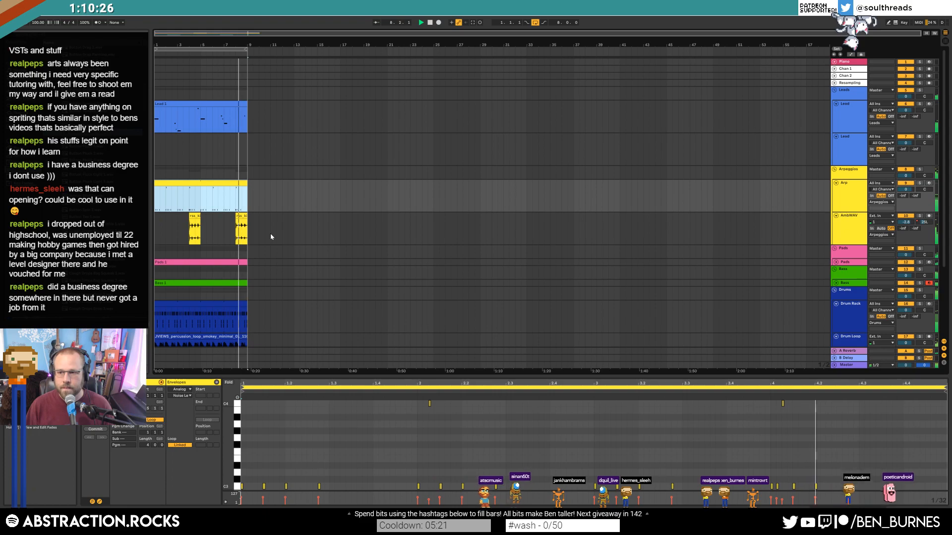
Transpose the last two notes of the Arp clip's fourth bar, at 4.2 and 4.2.4, to G3.
left_click_drag(810, 468, 862, 499)
key("shift+Up")
key("Down")
key("Down")
key("Down")
key("Down")
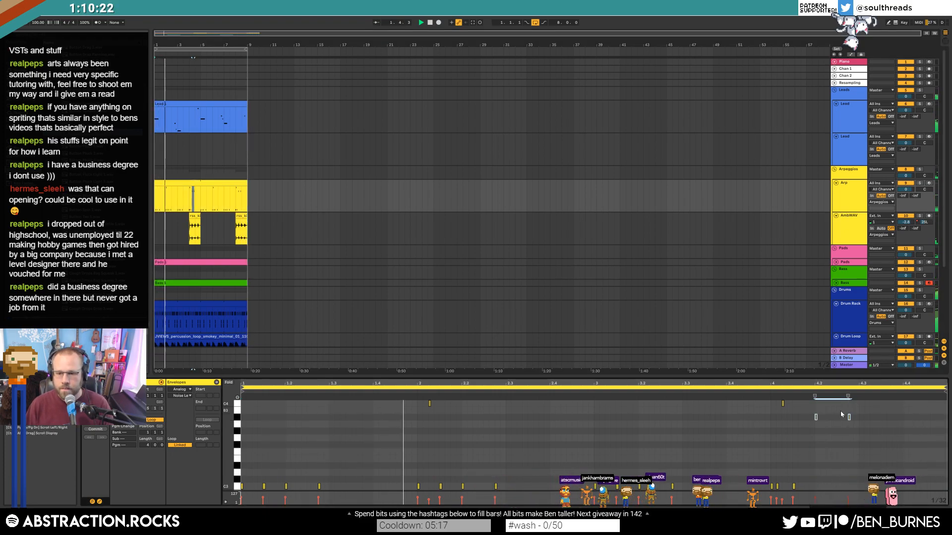
key("Down")
Lower the final Arp note at 4.2.4 by four semitones to D#3.
left_click(848, 438)
key("Down")
key("Down")
key("Down")
key("Down")
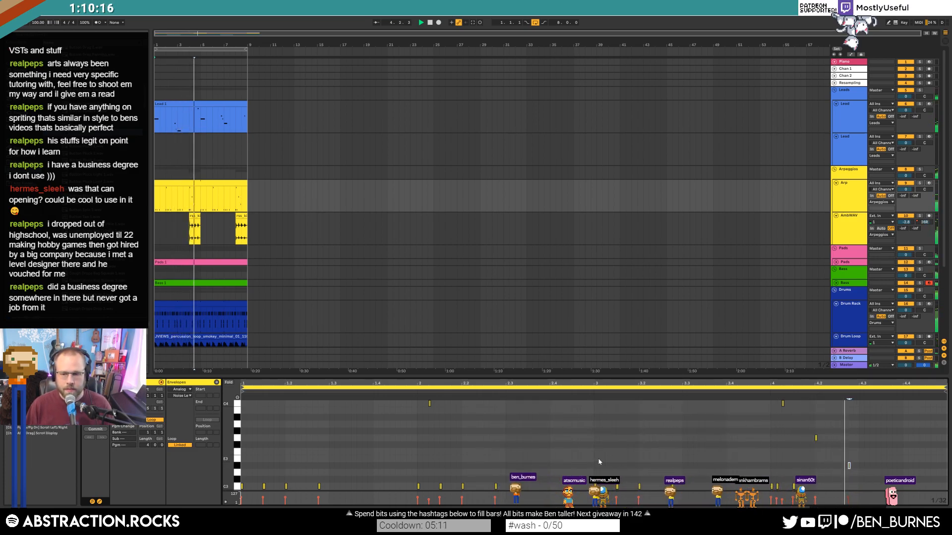
Duplicate the G3 note at 4.2 to position 4.2.3 in the Arp clip.
scroll(838, 437, "up", 2)
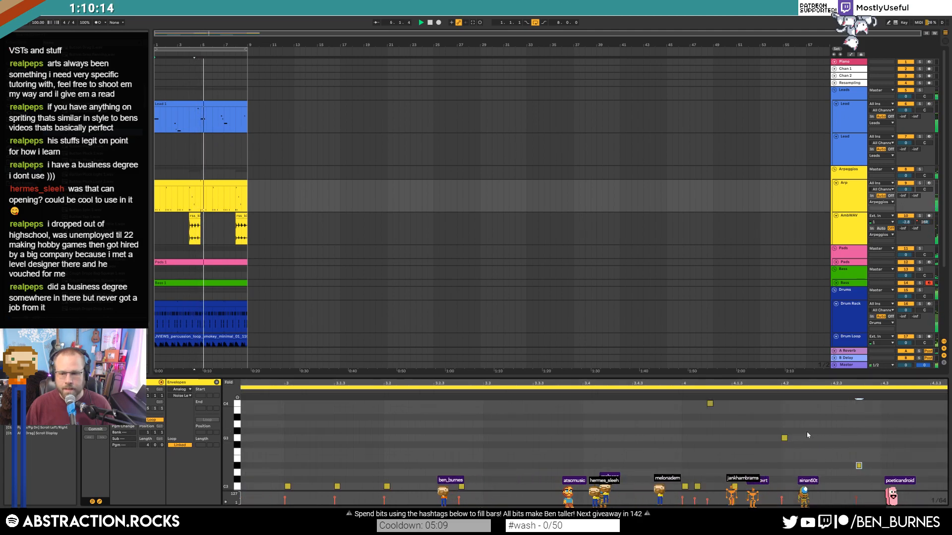
left_click_drag(779, 428, 828, 451)
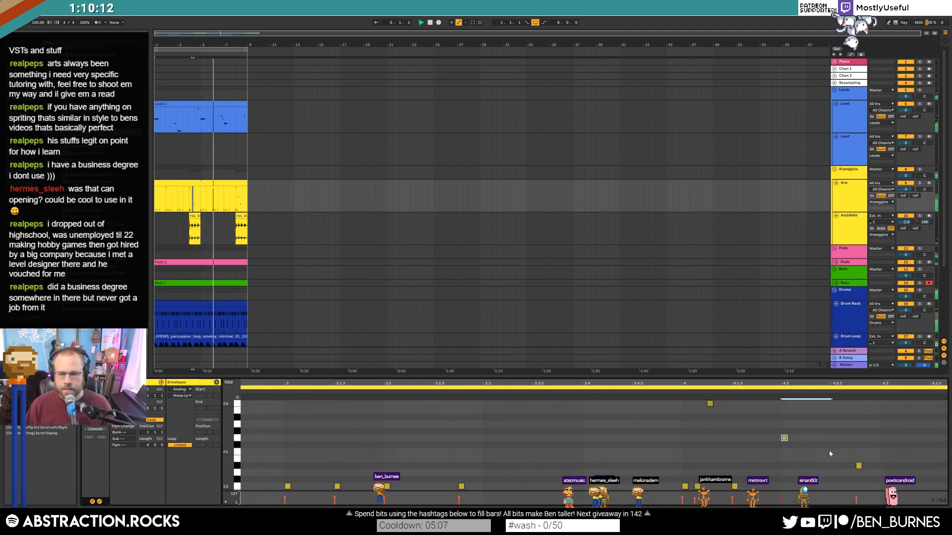
key("ctrl+d")
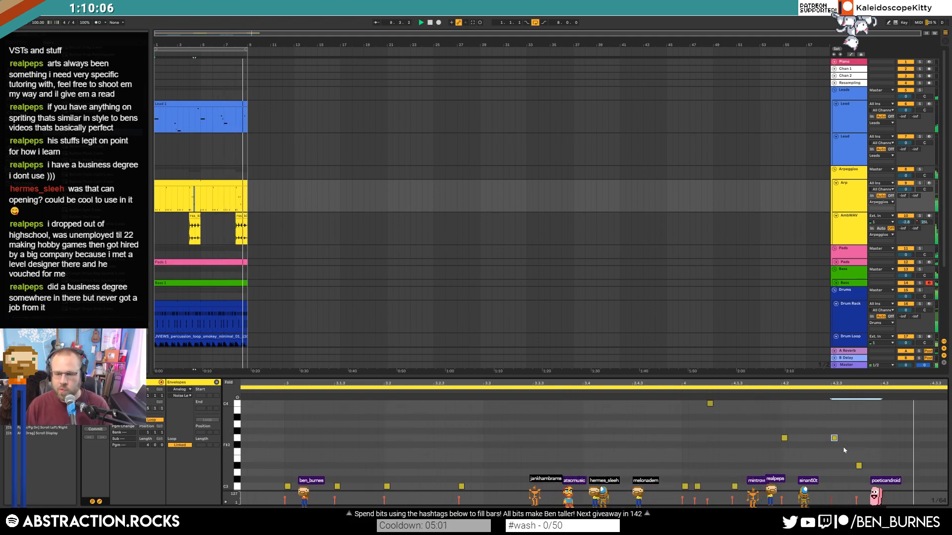
Lower the Arp note at 4.2 to C3 and lengthen all notes in the clip.
left_click(784, 439)
key("shift+Down")
double_click(784, 452)
key("ctrl+a")
left_click_drag(787, 452, 792, 453)
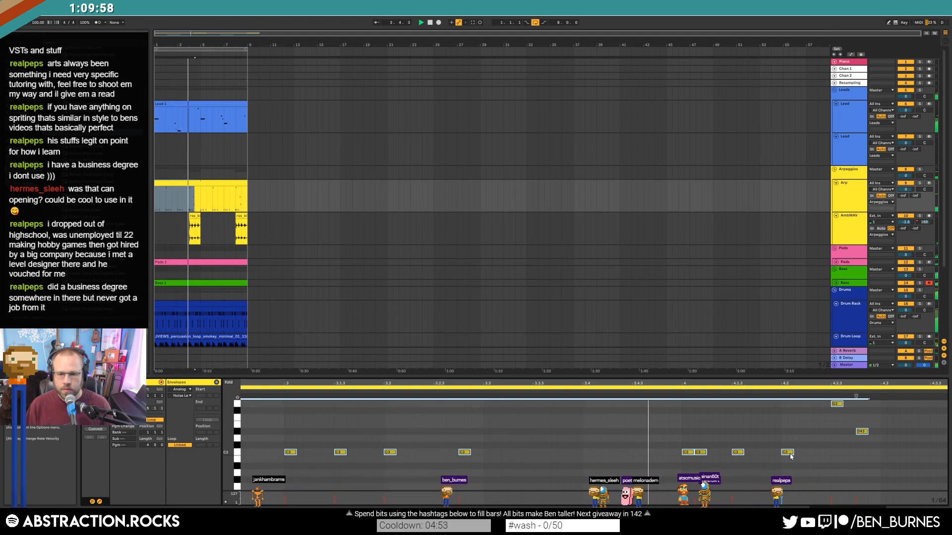
Shorten the C3 note at the start of the Arp clip's fourth bar.
left_click(688, 463)
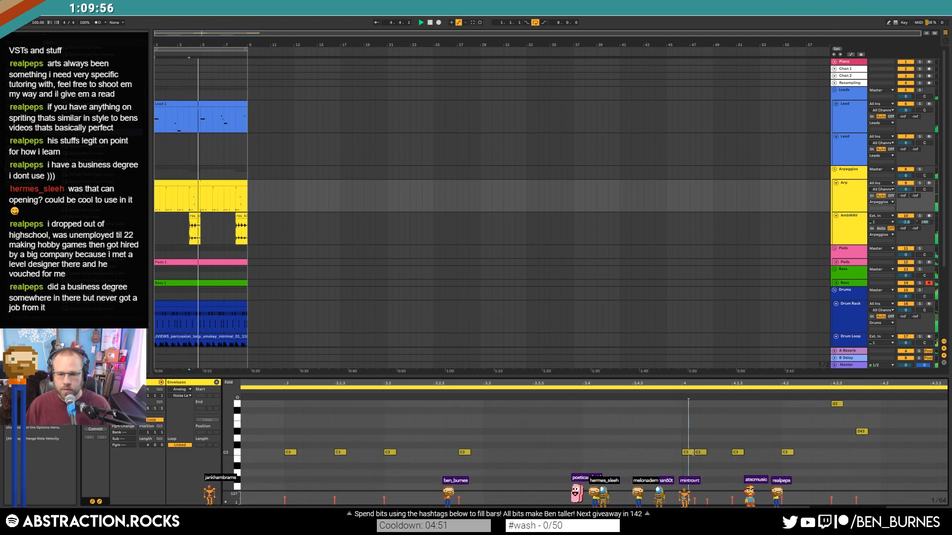
left_click_drag(693, 452, 687, 452)
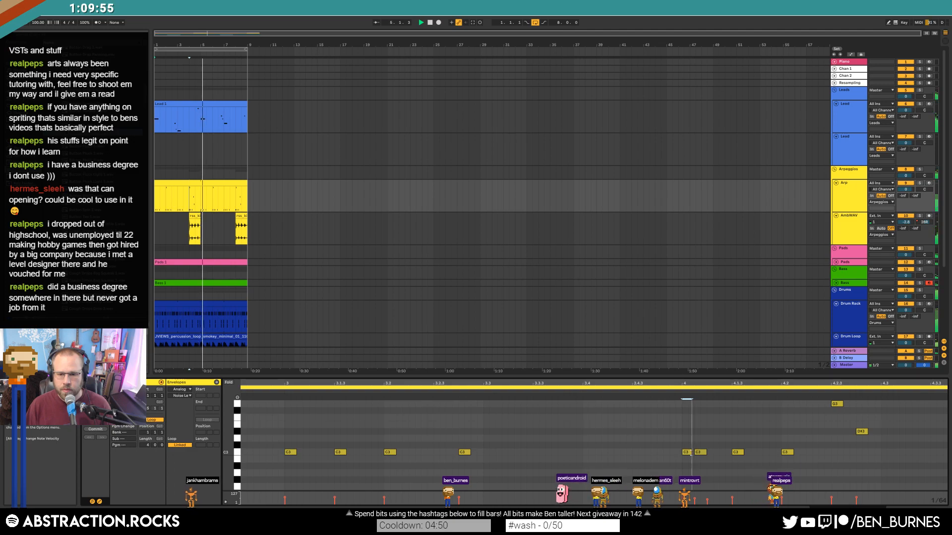
left_click(656, 390)
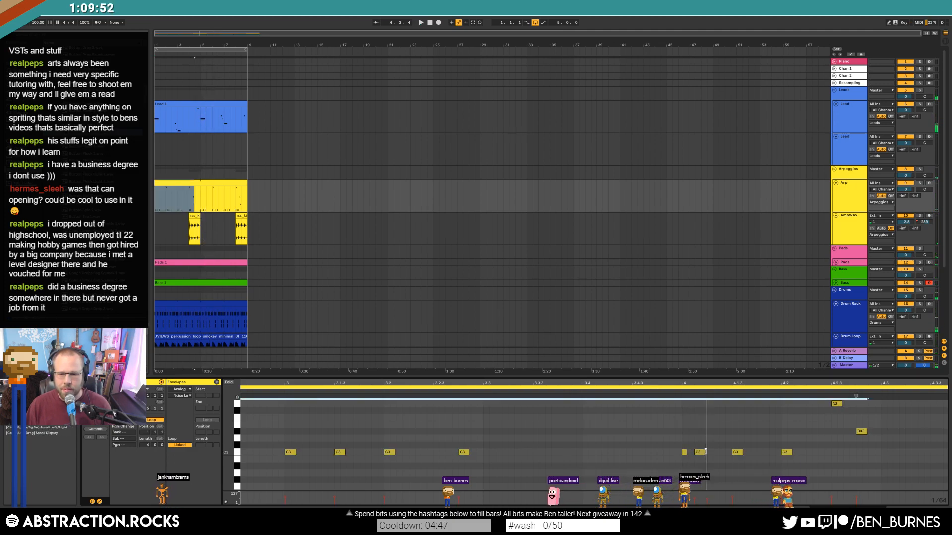
left_click(694, 428)
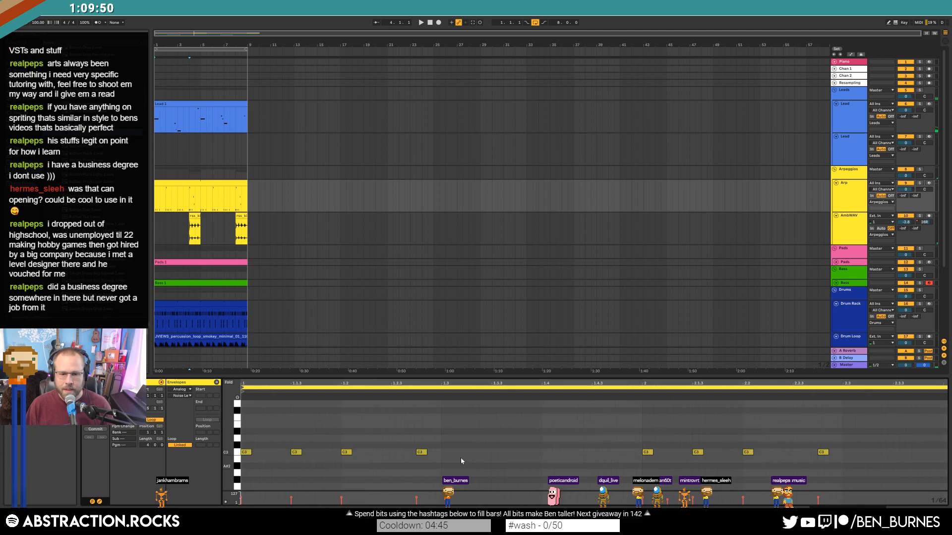
Shorten all notes in the Arp clip slightly.
left_click_drag(368, 384, 368, 355)
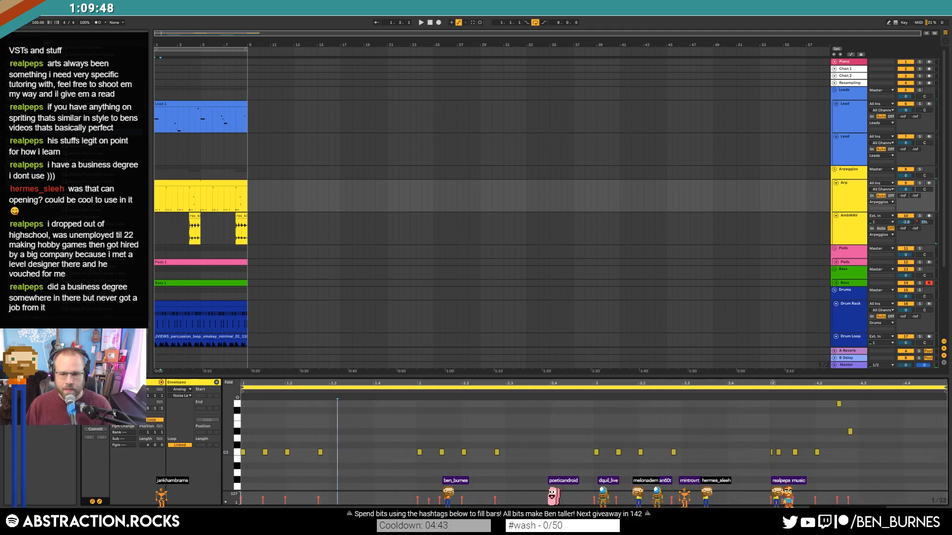
scroll(777, 449, "up", 3)
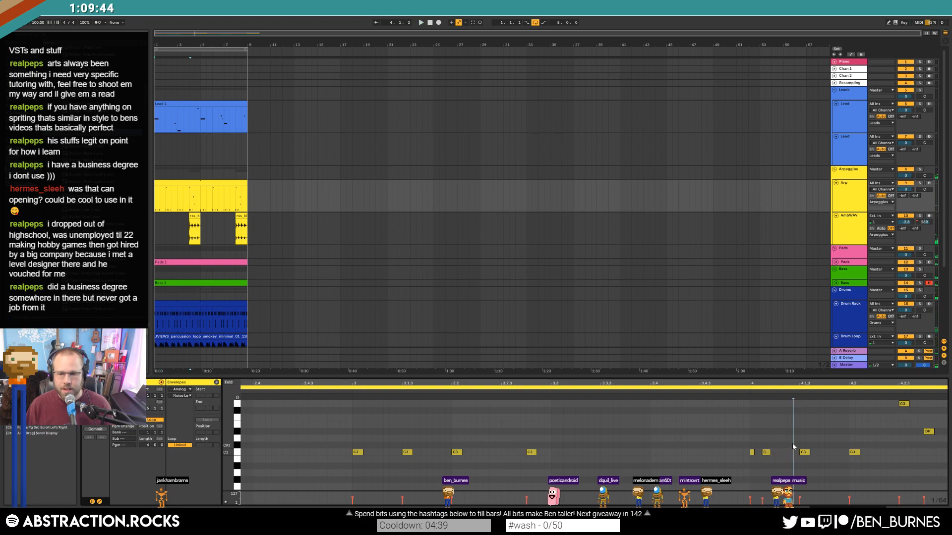
left_click_drag(862, 382, 661, 383)
scroll(758, 449, "up", 1)
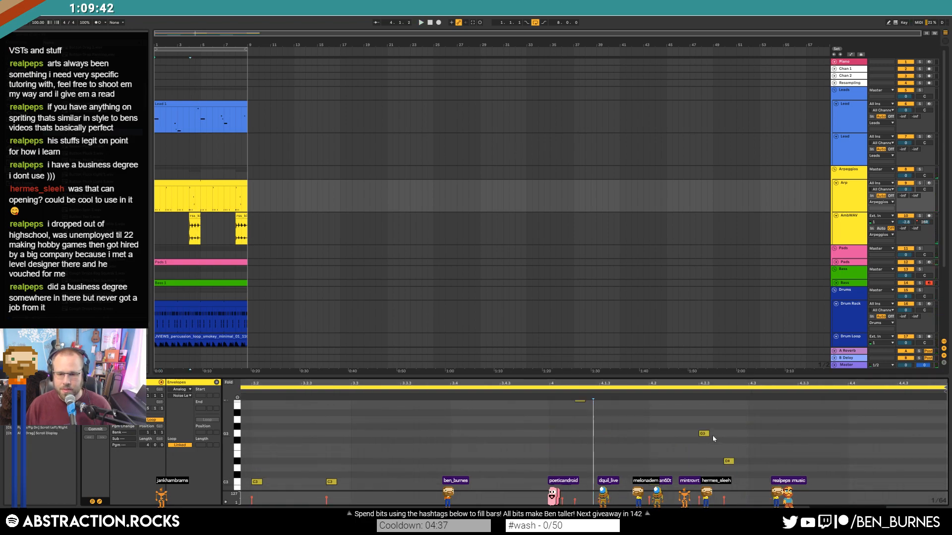
key("ctrl+a")
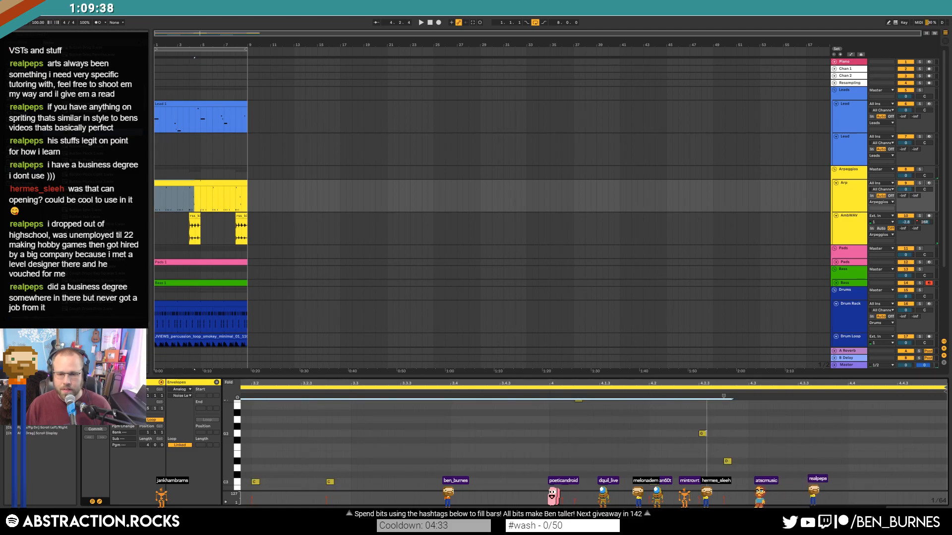
Listen to the loop with the Arp track's Analog and EQ Eight devices shown.
key("space")
key("shift+Tab")
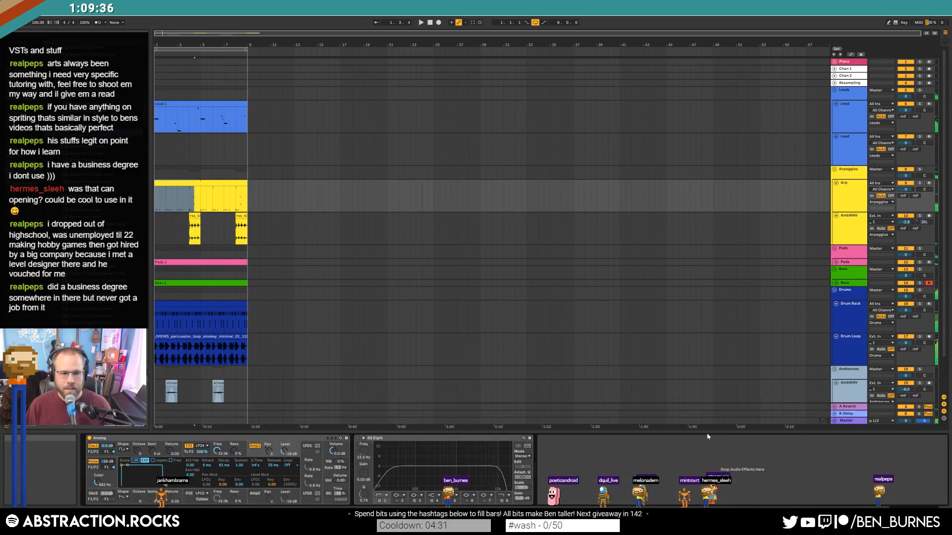
left_click(216, 196)
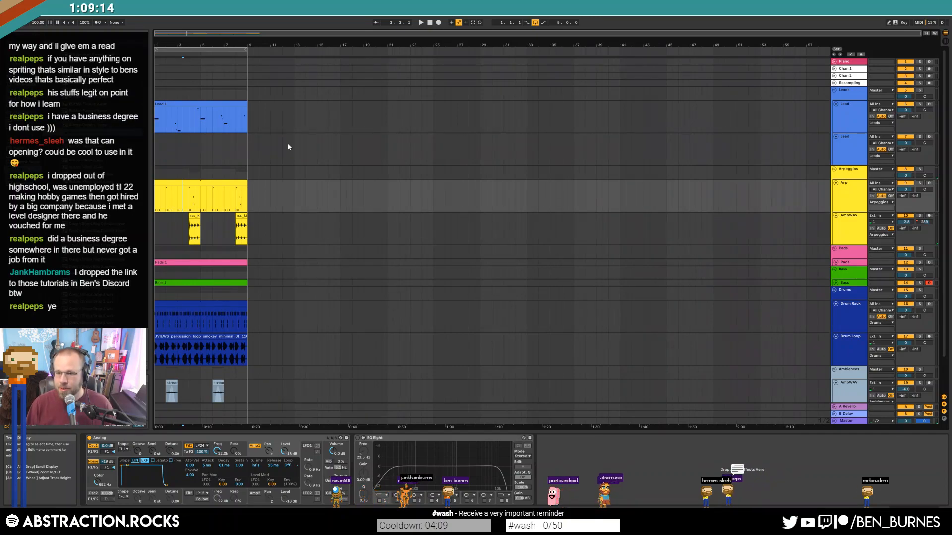
left_click(429, 24)
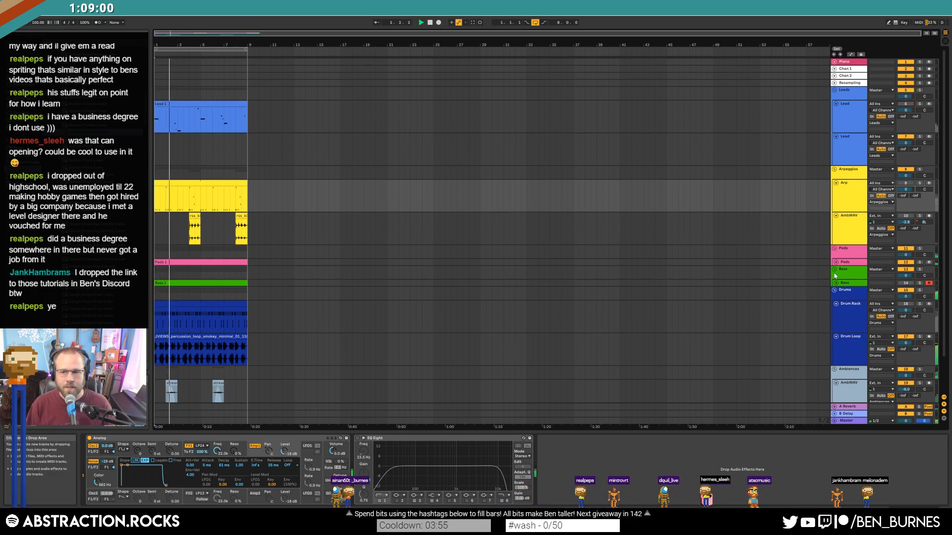
Unfold the Pads track and set its volume to -3 dB.
left_click(836, 262)
left_click(846, 268)
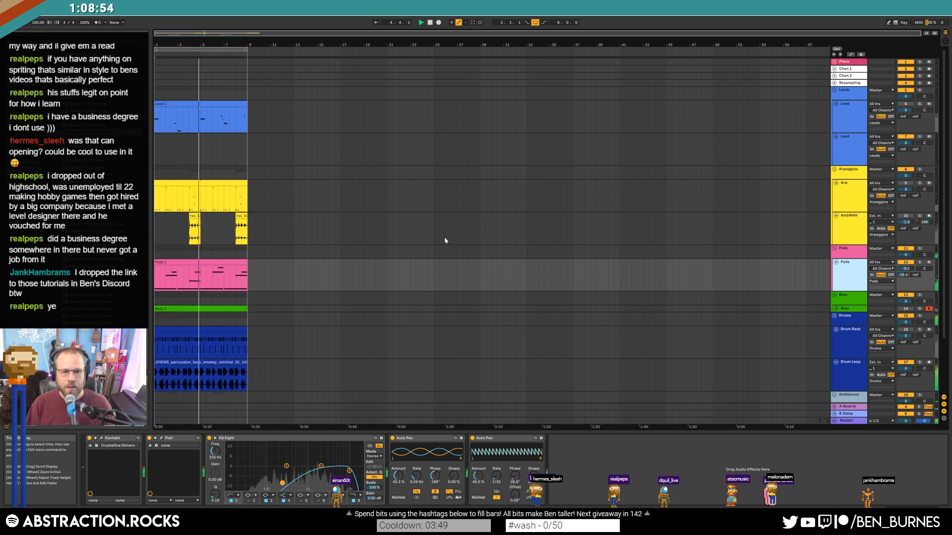
left_click_drag(907, 268, 907, 262)
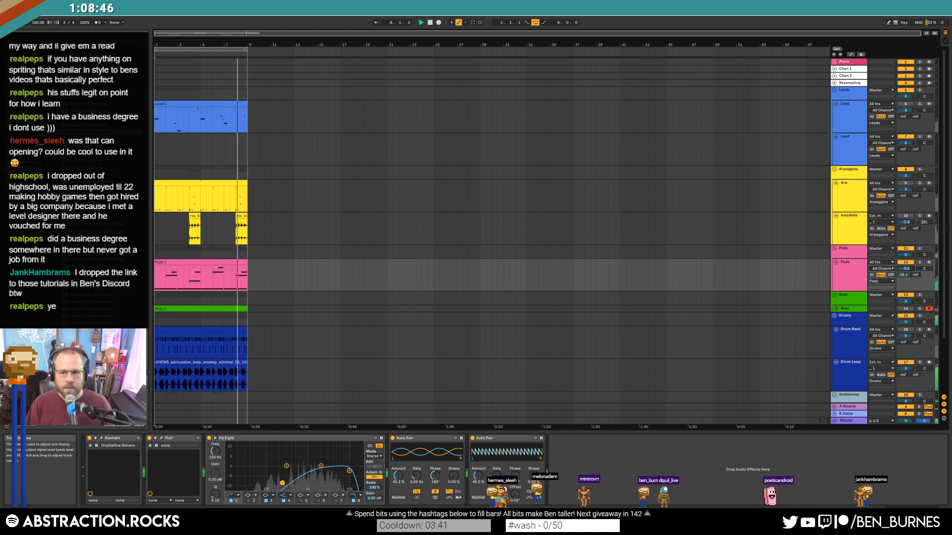
type("-3")
key("Return")
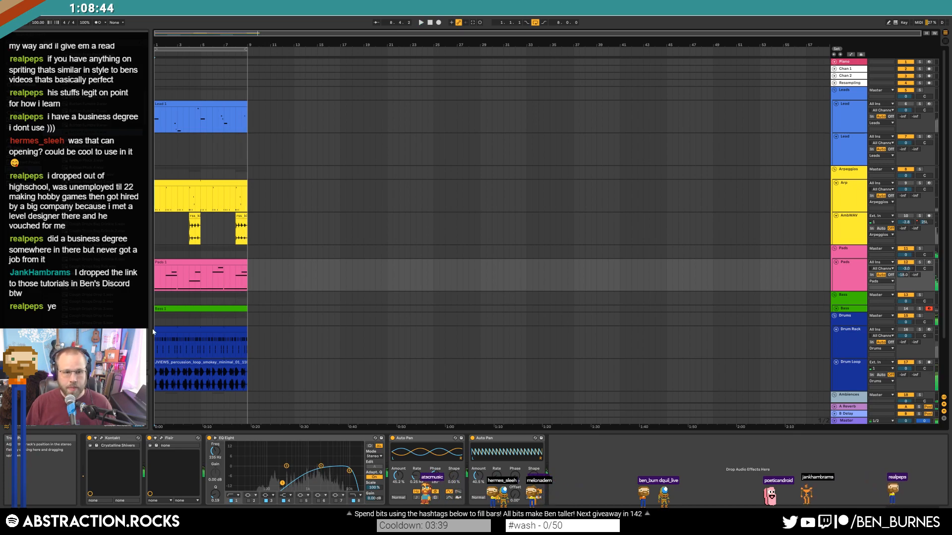
Move the Lead, Arp, arpeggio AmbWAV, Bass and Drum Rack clips from the opening bars to bar 33.
left_click(345, 227)
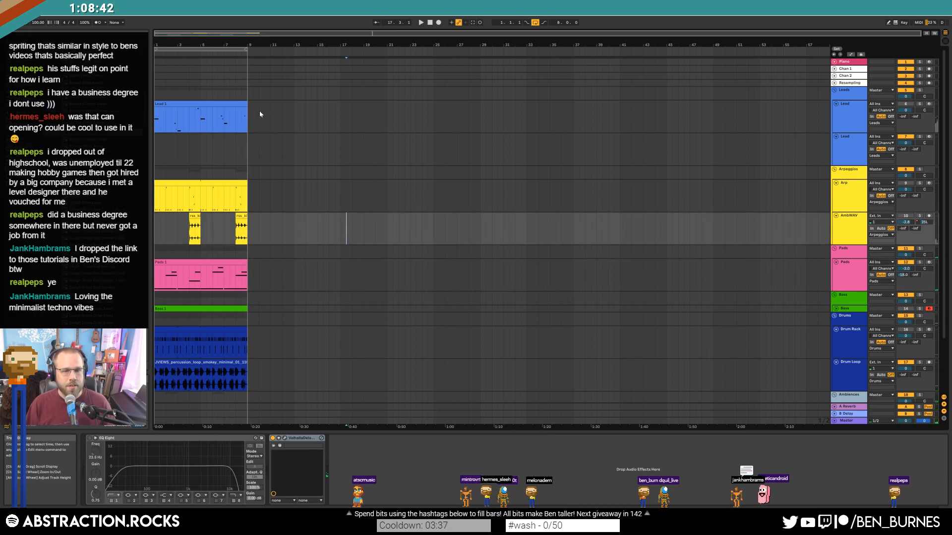
left_click_drag(288, 112, 158, 230)
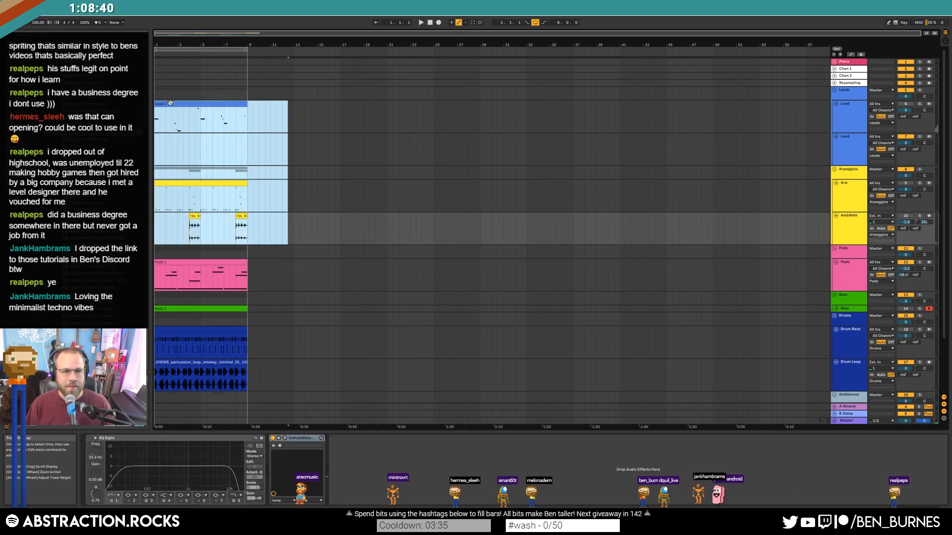
left_click_drag(158, 104, 537, 103)
scroll(359, 293, "down", 3)
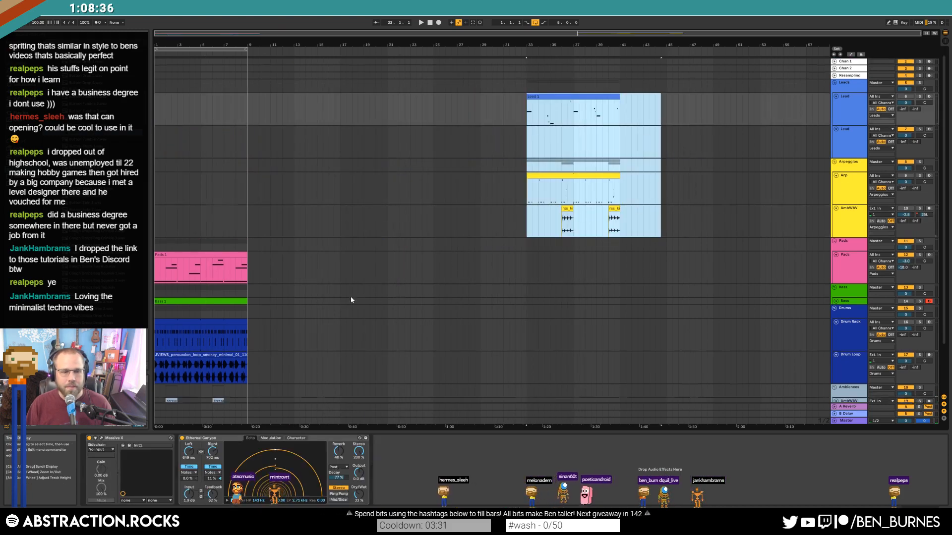
mouse_move(252, 272)
left_mouse_down()
mouse_move(156, 310)
mouse_move(134, 273)
mouse_move(140, 240)
mouse_move(545, 244)
mouse_move(534, 245)
left_mouse_up()
left_click(448, 272)
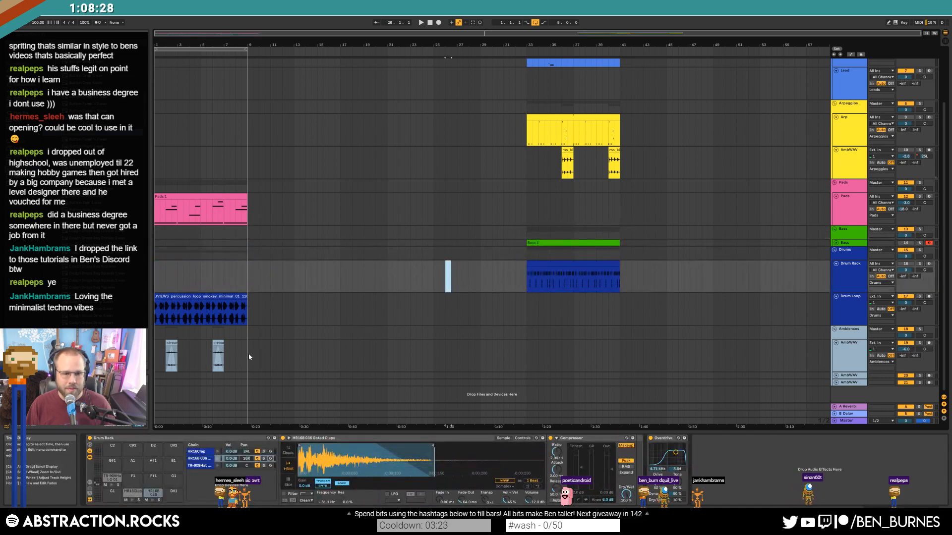
Duplicate the two stream clips on the ambience track to bars 10 and 14.
left_click_drag(147, 358, 148, 357)
key("ctrl+d")
left_click(369, 366)
Set the bar 10 stream clip to play the sample region from 3.1.1 to 4.1.1.
double_click(262, 343)
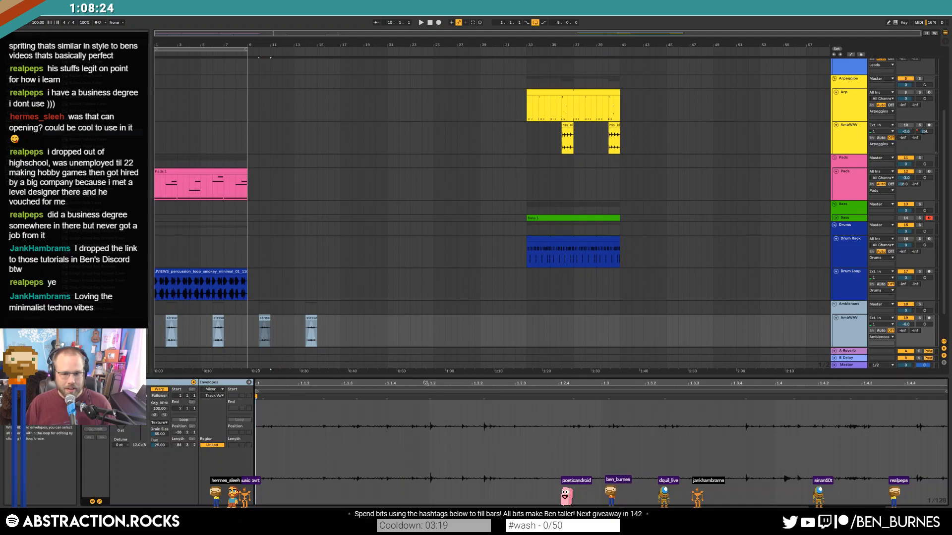
left_click_drag(427, 446, 426, 397)
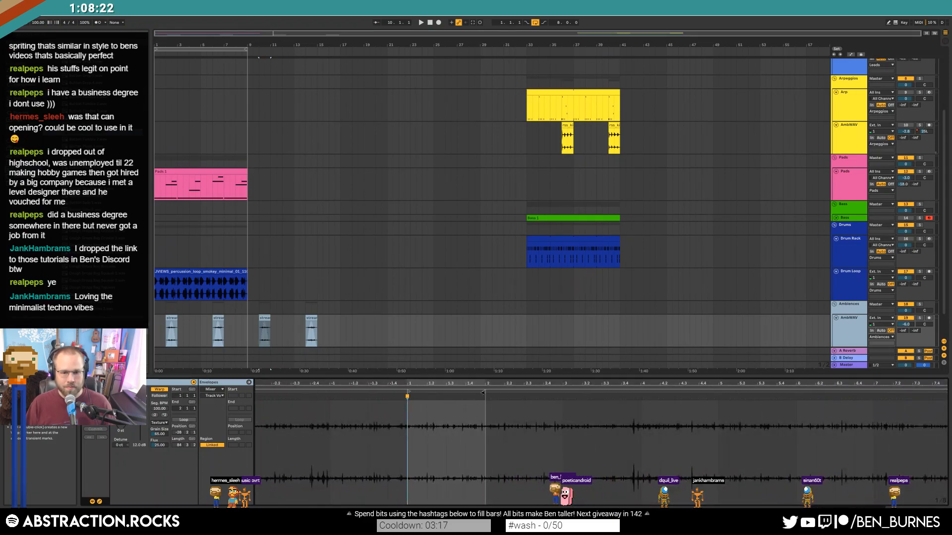
left_click_drag(483, 392, 717, 392)
left_click_drag(407, 395, 571, 393)
left_click_drag(717, 392, 641, 392)
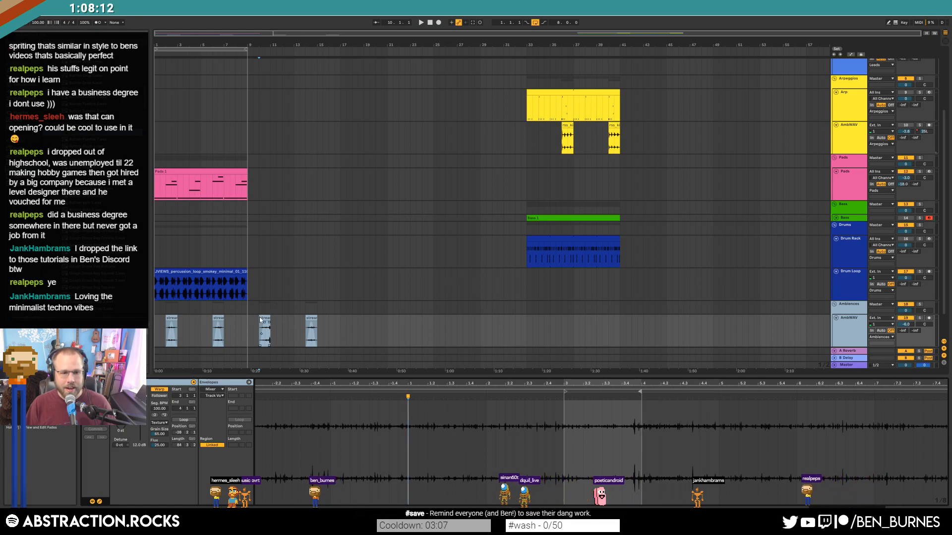
left_click_drag(269, 324, 265, 324)
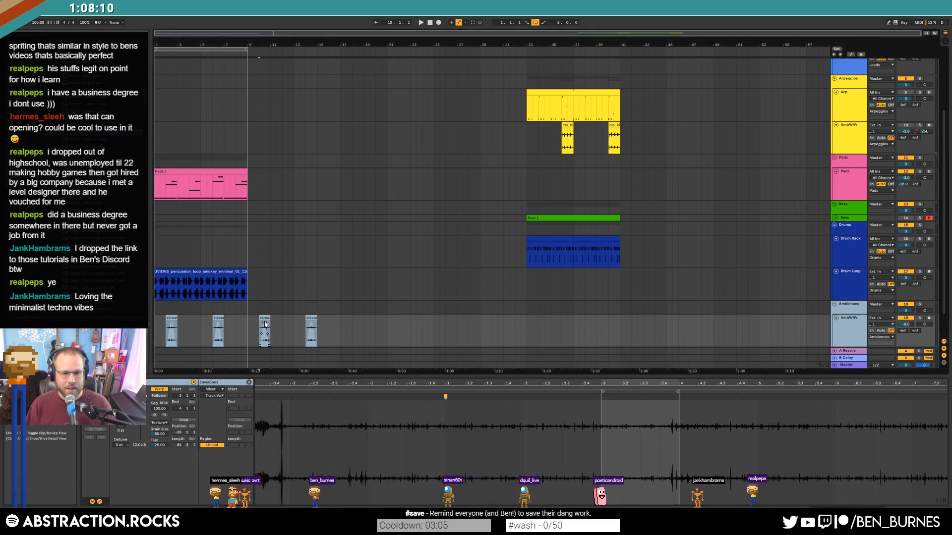
Set the bar 14 stream clip to play the sample region from 4.1.1 to 5.1.1.
left_click(308, 316)
left_click_drag(385, 382, 384, 364)
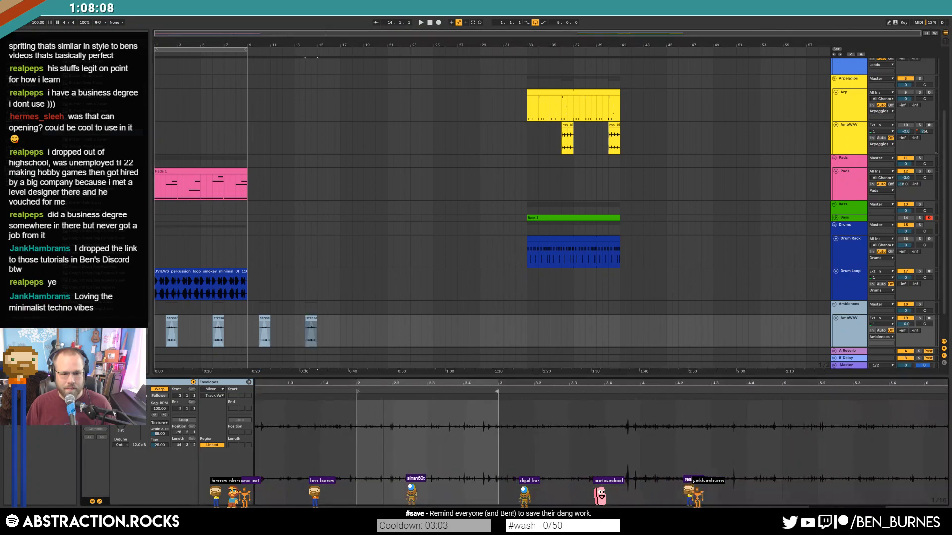
left_click_drag(502, 391, 782, 397)
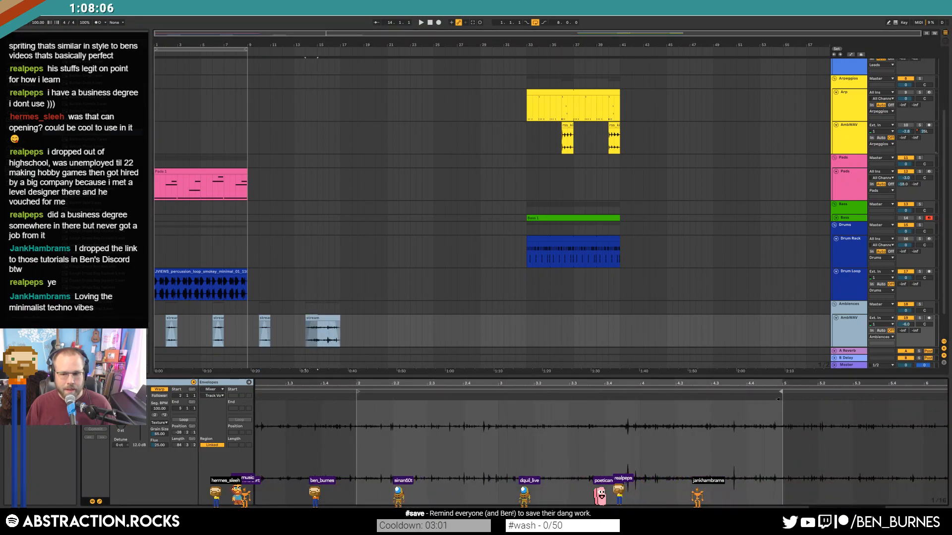
left_click_drag(357, 391, 642, 395)
Add a fade-out to the bar 14 stream clip, starting at the clip's midpoint.
key("plus")
key("plus")
scroll(314, 329, "up", 4)
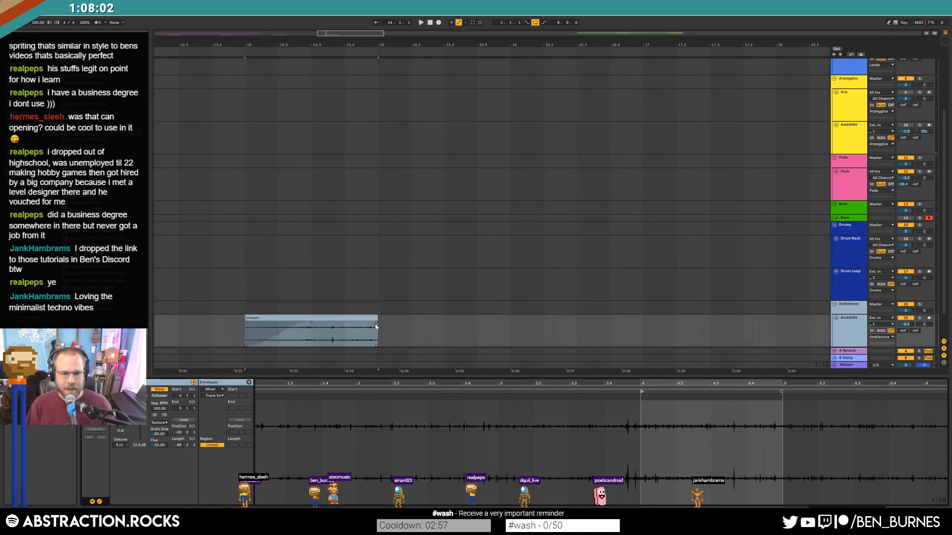
left_click_drag(376, 324, 311, 329)
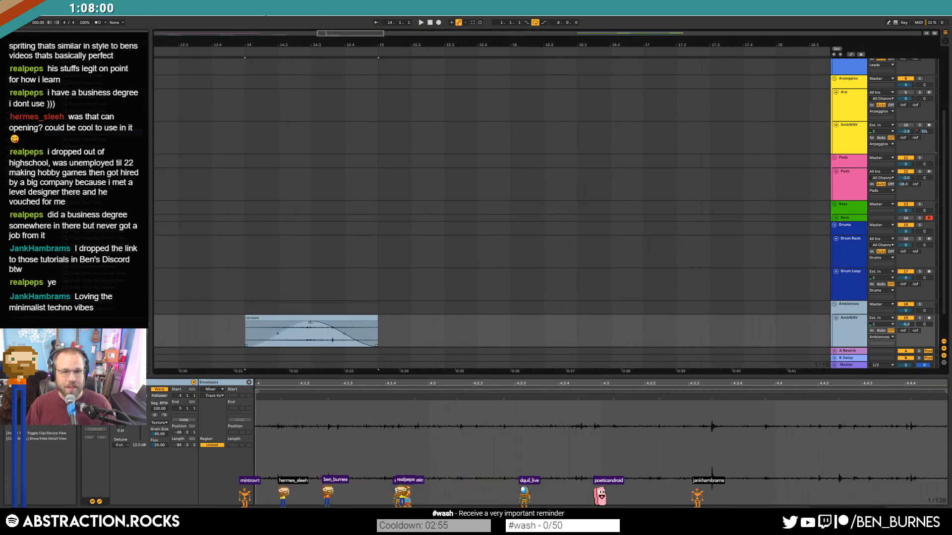
Duplicate the Pads and Drum Loop clips to bar 9 and extend the arrangement loop to 16 bars.
left_click_drag(286, 33, 284, 4)
left_click(349, 170)
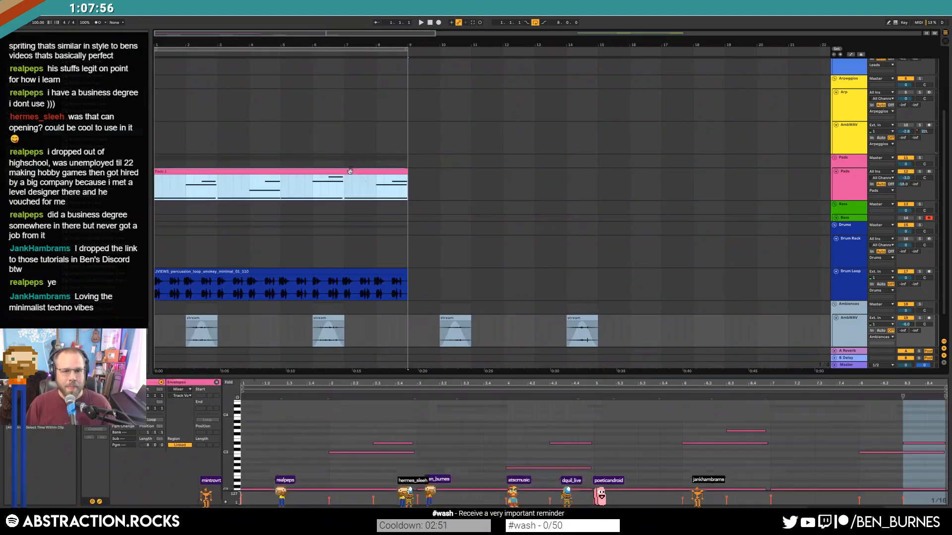
key("ctrl+d")
left_click(402, 273)
key("ctrl+d")
left_click_drag(406, 50, 661, 67)
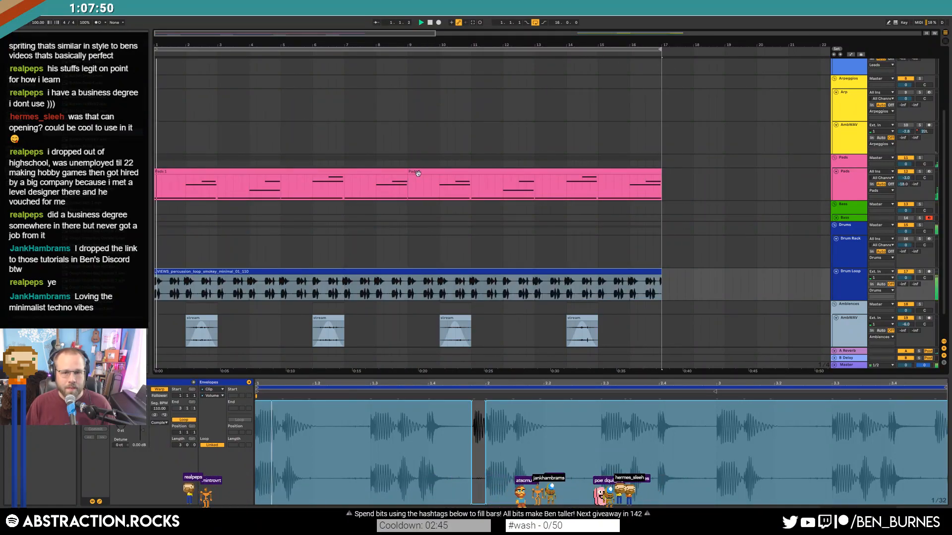
In the second Pads clip, lower the bar 2 C3 note two semitones and raise the low bar 4 note one semitone.
left_click(536, 186)
key("space")
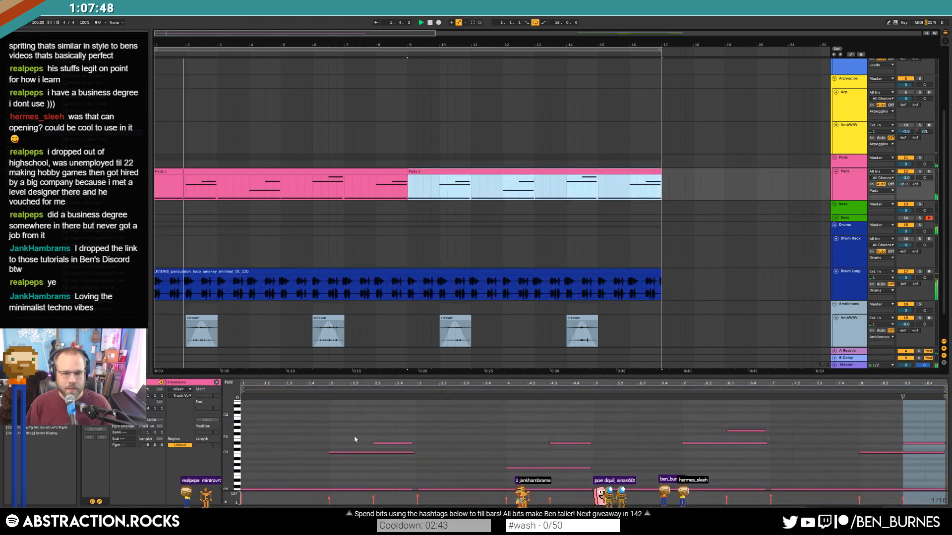
left_click(355, 451)
key("Down")
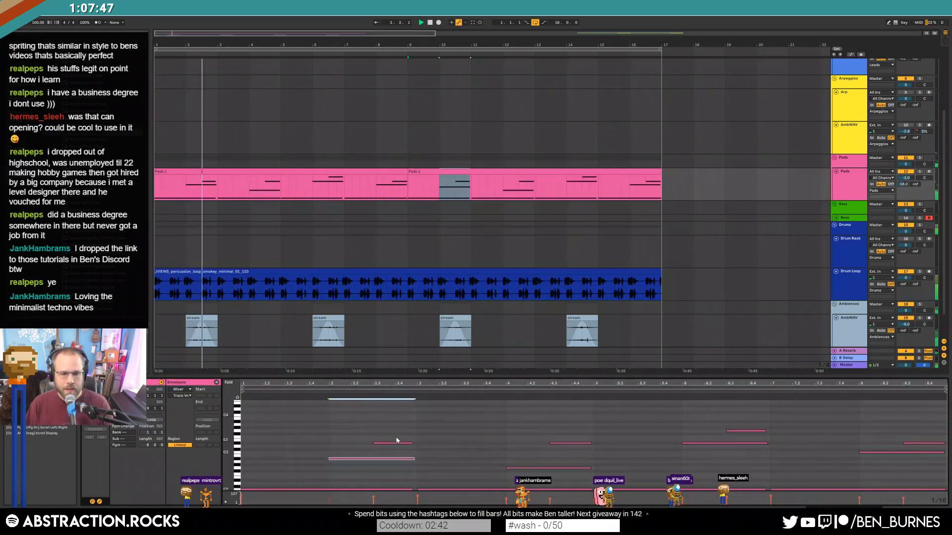
left_click(528, 467)
key("Up")
In the second Pads clip's bar 6, lower the long note and raise the upper note by one semitone each.
left_click_drag(712, 436, 759, 426)
key("Down")
key("Up")
In the second Pads clip's last bar, lower the C3 note two semitones and raise the upper note four semitones.
left_click_drag(866, 430, 874, 456)
key("Down")
key("Down")
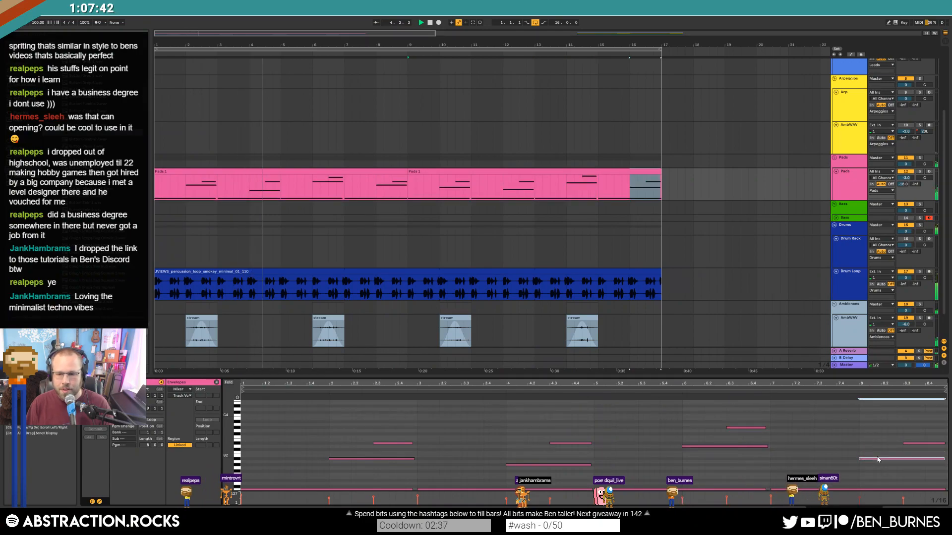
left_click_drag(911, 430, 916, 452)
key("Up")
key("Up")
key("Up")
key("Up")
Copy the Drum Rack clip from bar 33 to bar 9.
left_click_drag(364, 35, 366, 9)
left_click_drag(674, 246, 310, 238)
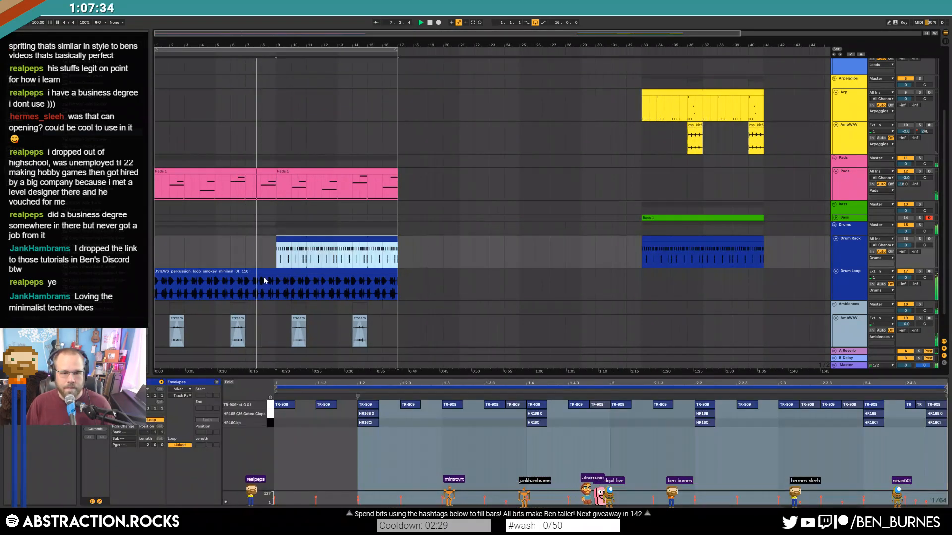
Duplicate a short slice of the Drum Loop just before bar 9 as a fill, closing the gap before it.
scroll(269, 294, "up", 6)
left_click_drag(313, 292, 339, 271)
key("ctrl+d")
left_click(326, 272)
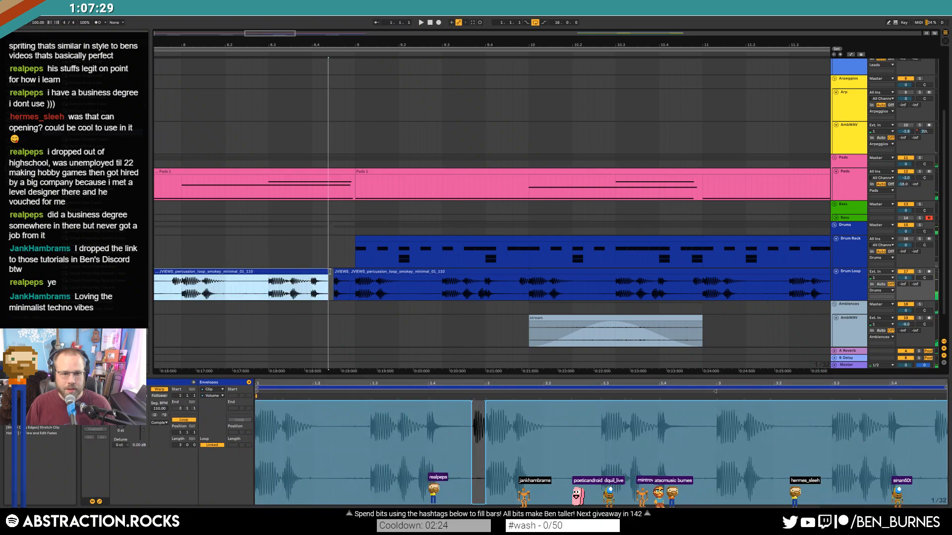
left_click(279, 289)
key("space")
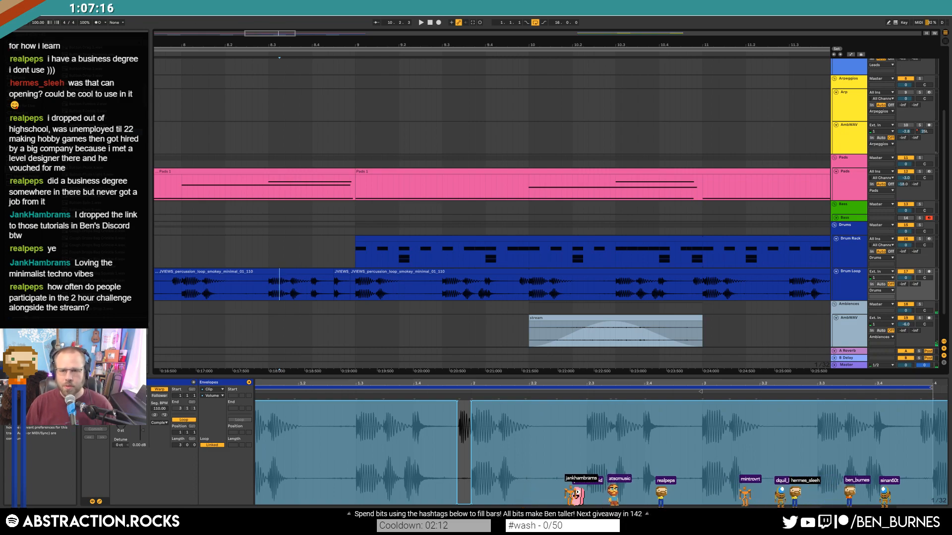
Set the loop brace around the Drum Rack clip spanning bars 9 to 17.
left_click_drag(255, 33, 256, 6)
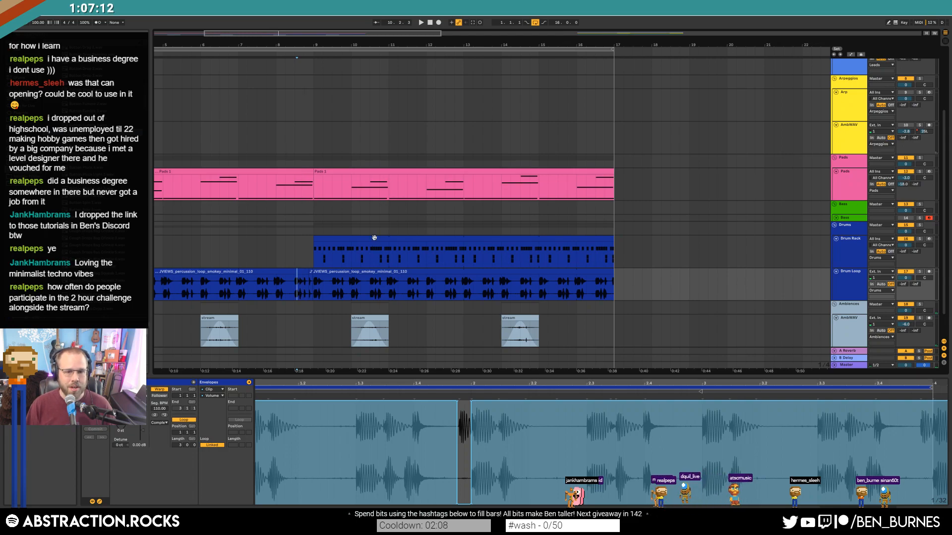
left_click(374, 238)
key("ctrl+l")
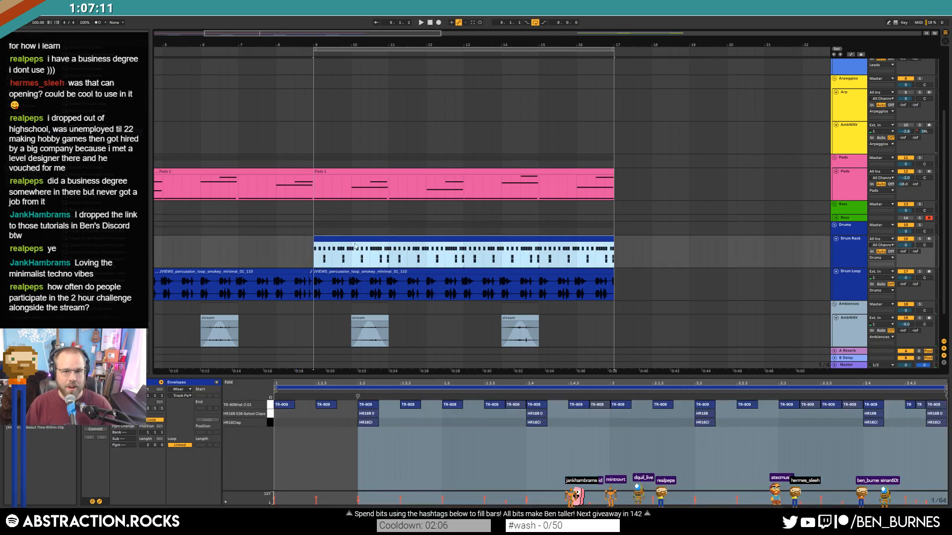
left_click(315, 254)
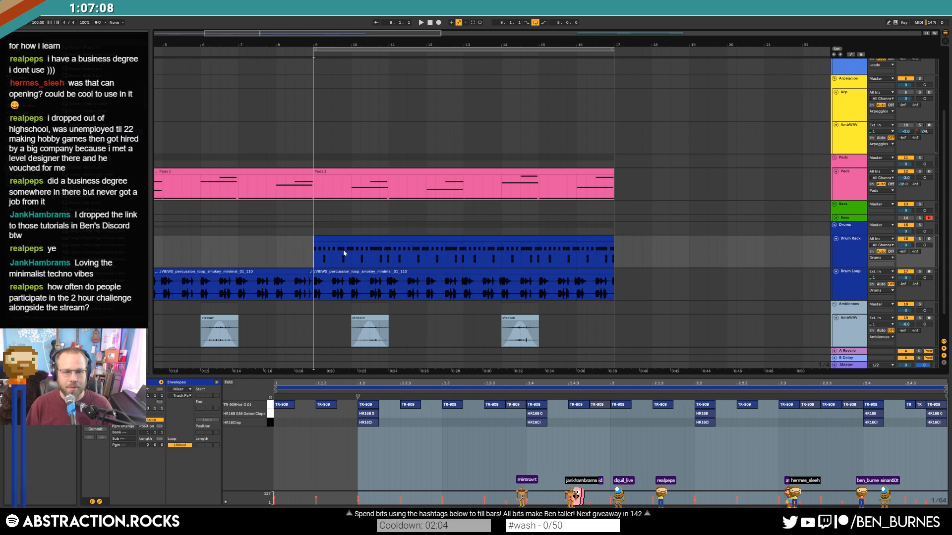
Delete the Drum Rack clip at bar 33.
scroll(449, 110, "down", 7)
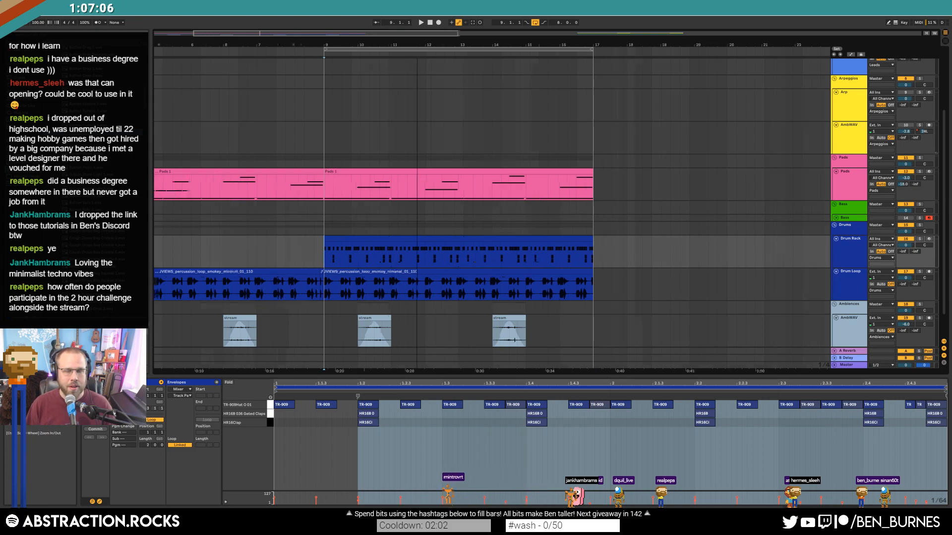
left_click(586, 239)
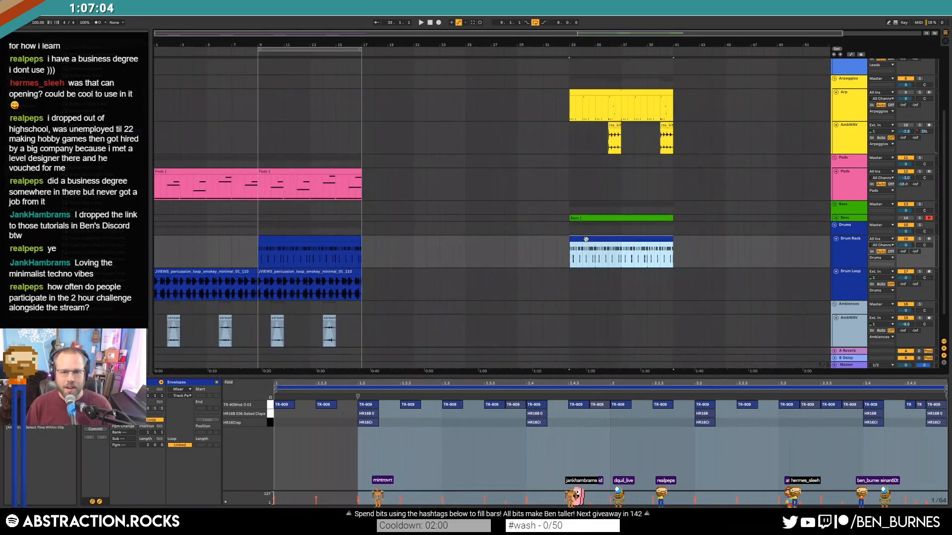
key("Delete")
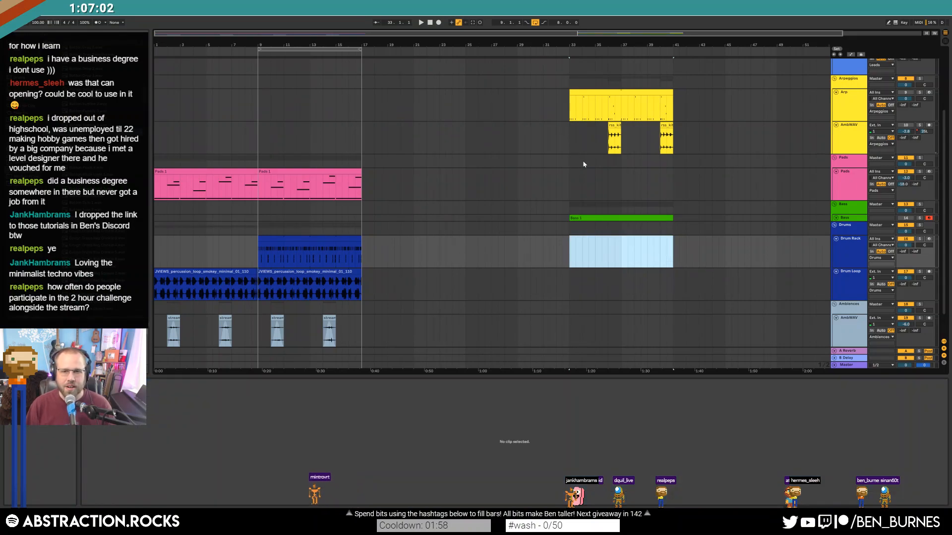
Split the Drum Loop clip at 10.3 and at bar 11 to isolate that half bar.
scroll(476, 186, "up", 3)
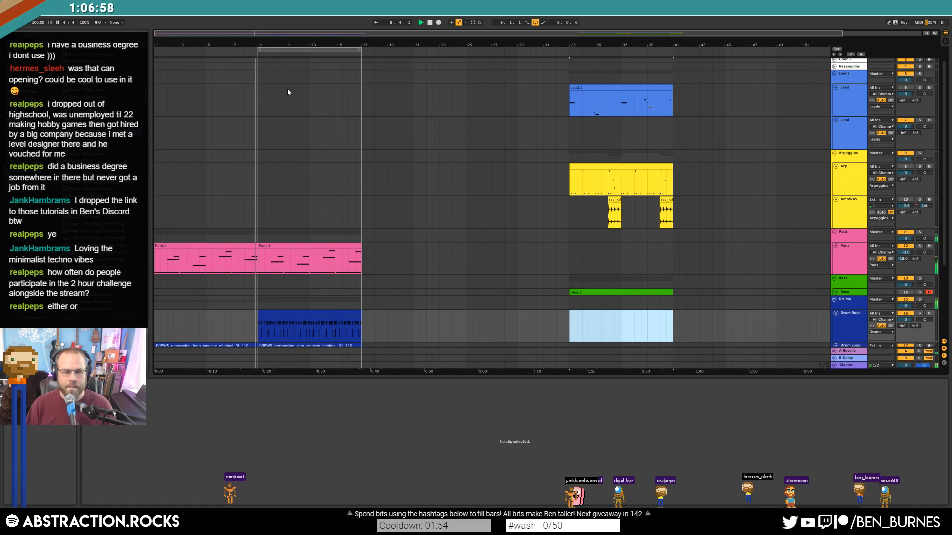
scroll(223, 280, "down", 3)
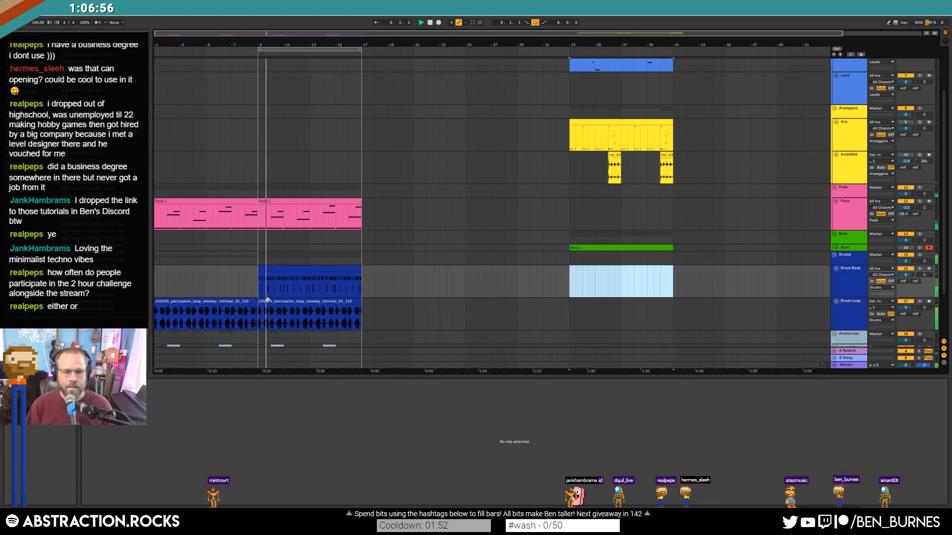
scroll(277, 292, "up", 5)
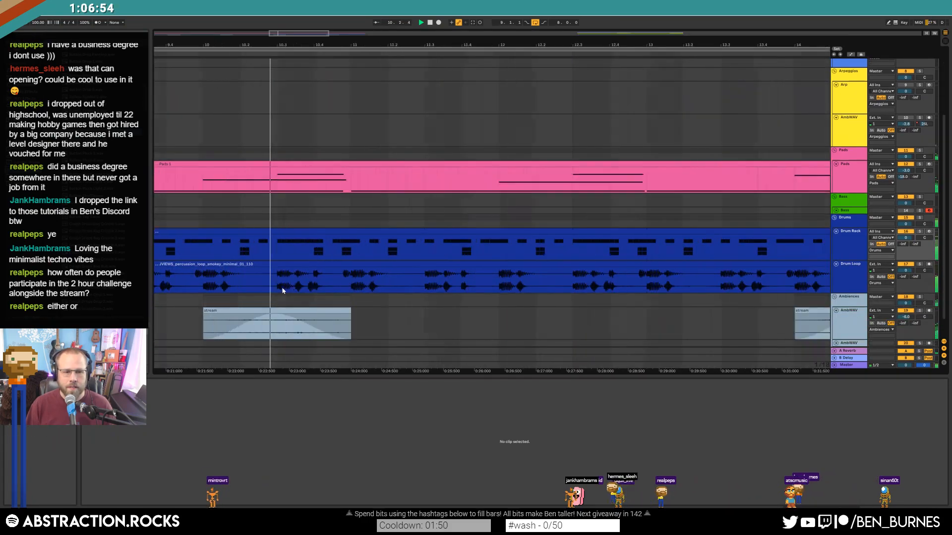
left_click(317, 230)
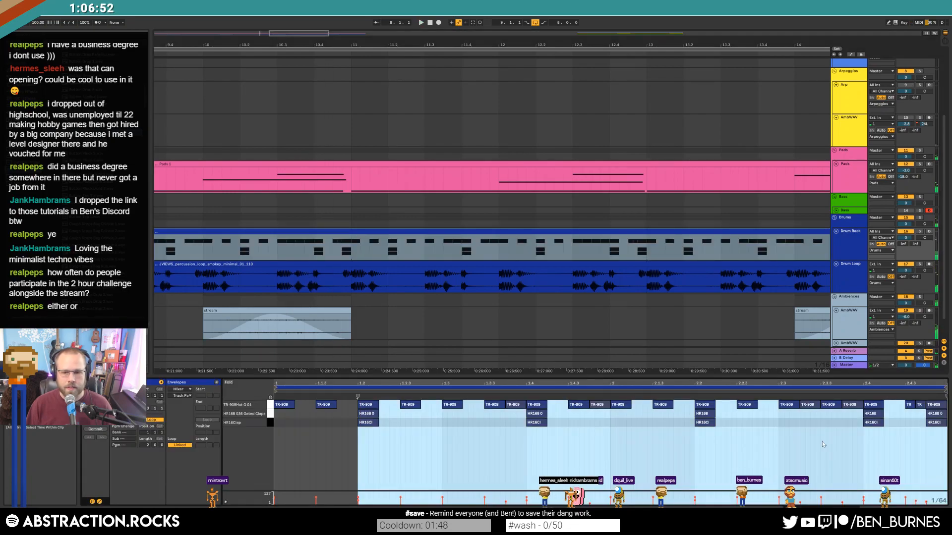
scroll(298, 295, "up", 3)
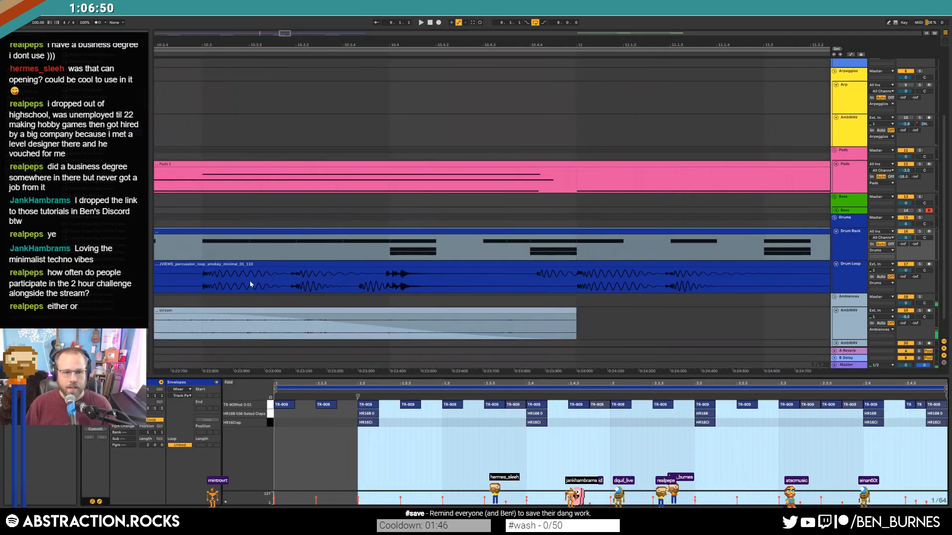
left_click(201, 283)
key("space")
left_click_drag(208, 278, 575, 281)
key("ctrl+e")
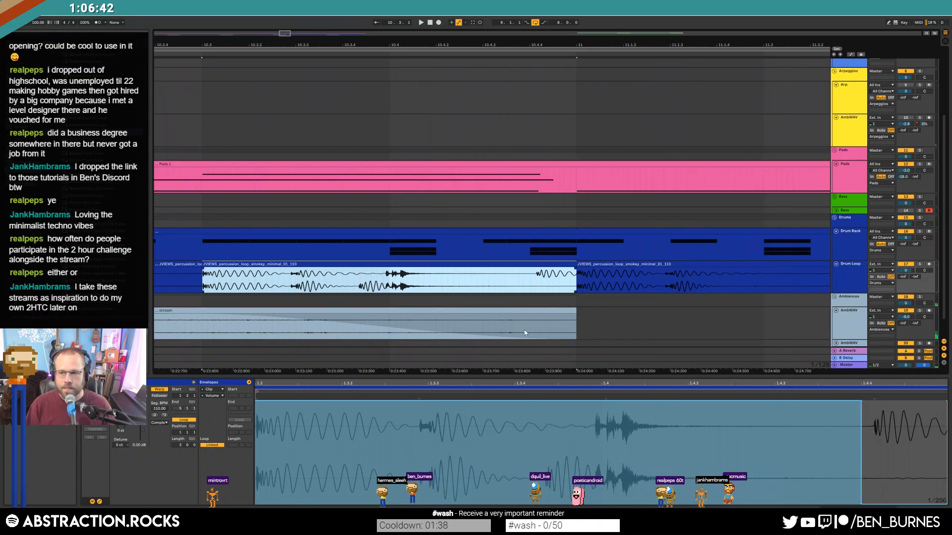
Examine the isolated Drum Loop slice's waveform up close and listen to the passage leading into 10.3.
left_click_drag(593, 382, 596, 343)
left_click(599, 426)
left_click(101, 502)
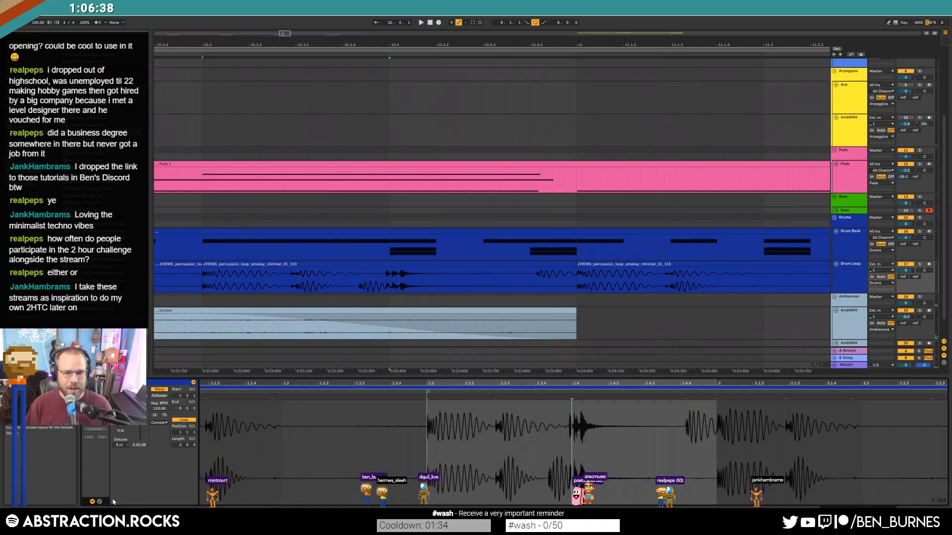
left_click_drag(566, 383, 469, 383)
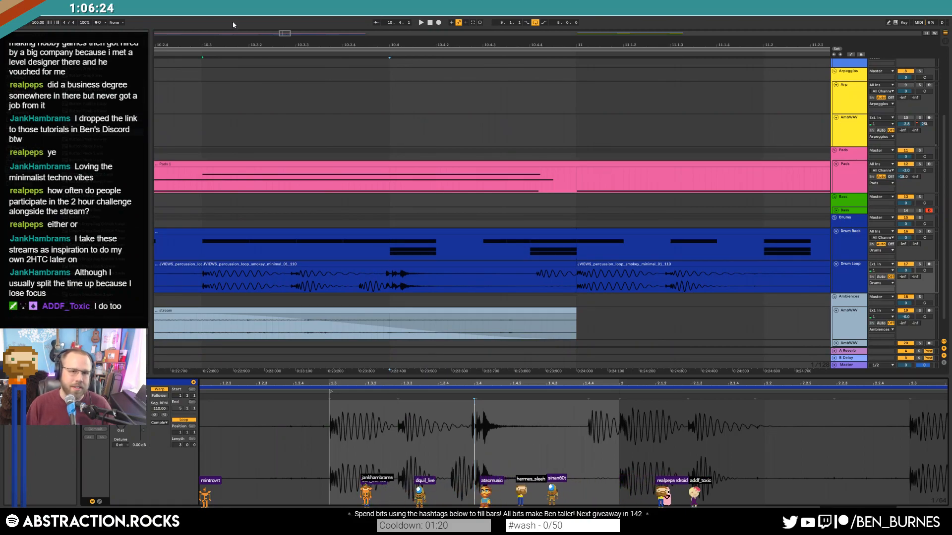
left_click_drag(285, 34, 281, 68)
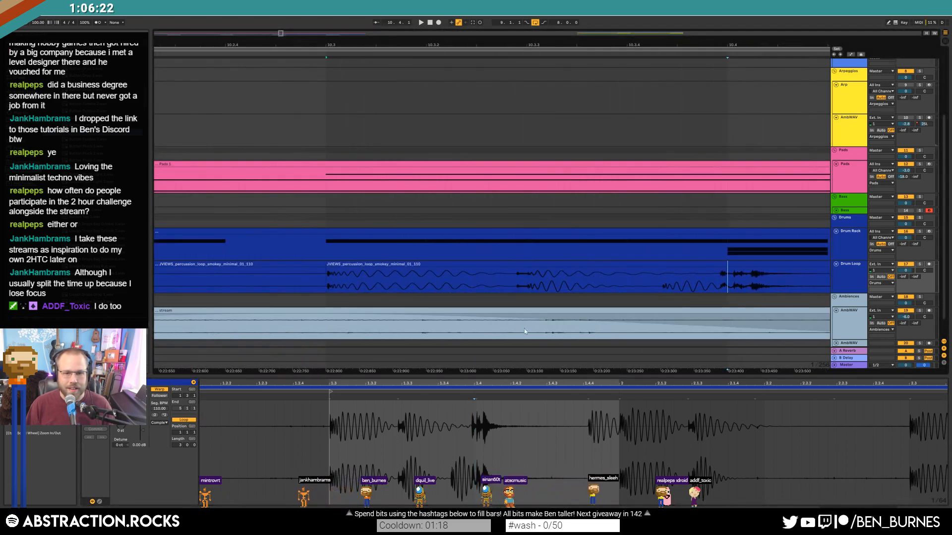
left_click(515, 288)
left_click(269, 286)
key("space")
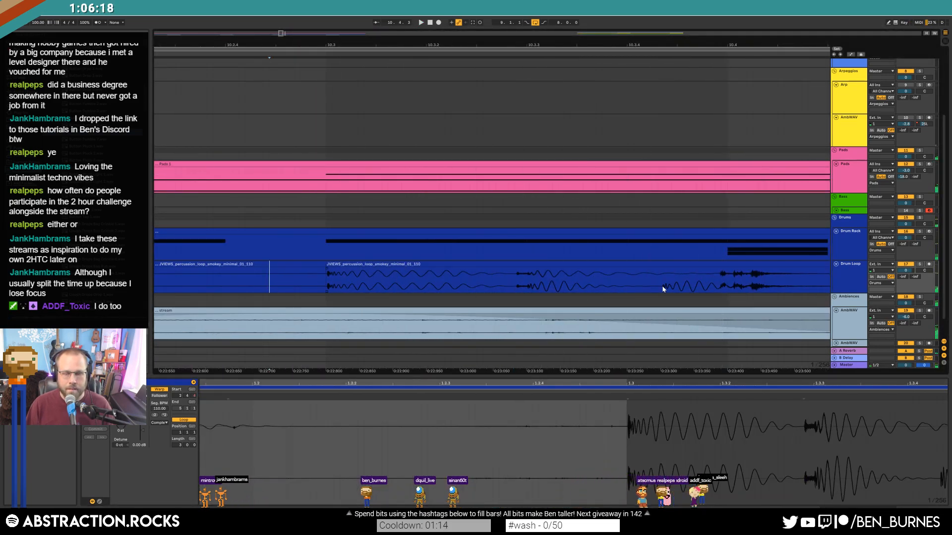
Cut the short low hit just before 10.4 out of the Drum Loop.
left_click_drag(664, 286, 719, 288)
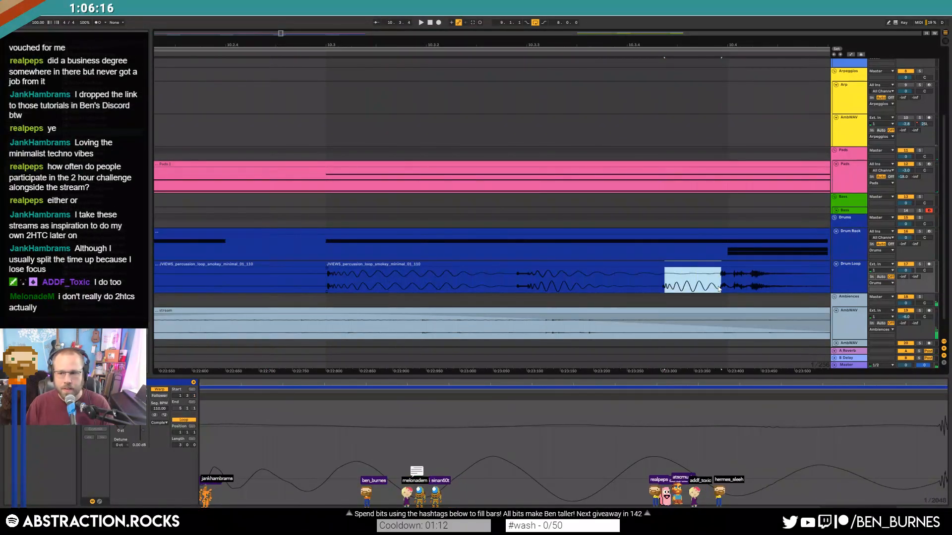
left_click(719, 288)
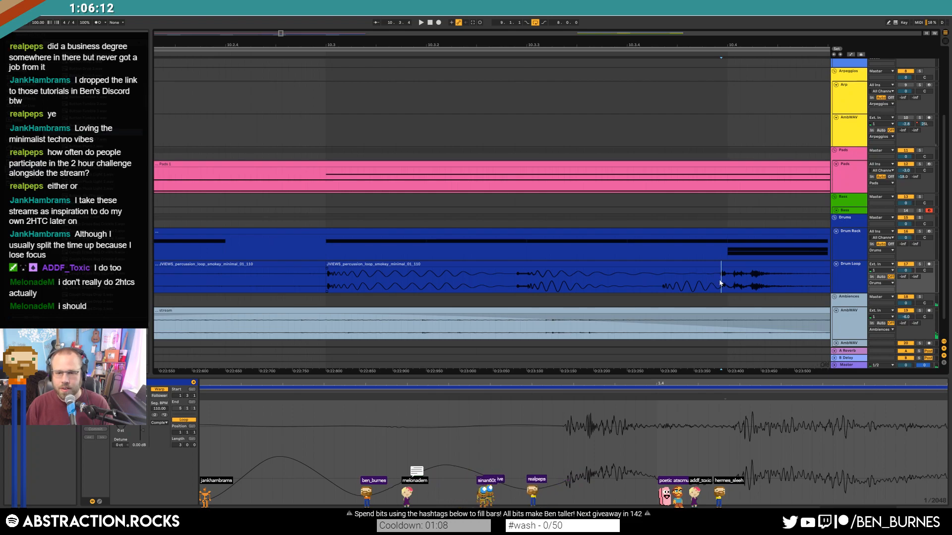
left_click_drag(720, 283, 661, 285)
key("Delete")
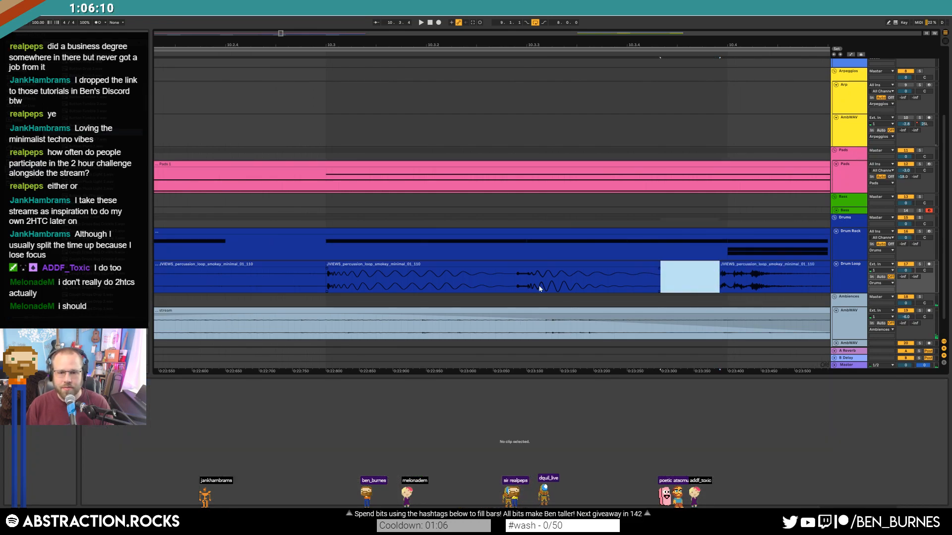
Separate the Drum Loop's hit near 10.3.3, shift it slightly earlier, and play back the passage.
left_click_drag(517, 285, 664, 286)
left_click_drag(590, 263, 537, 263)
left_click(202, 286)
key("space")
left_click(220, 285)
key("space")
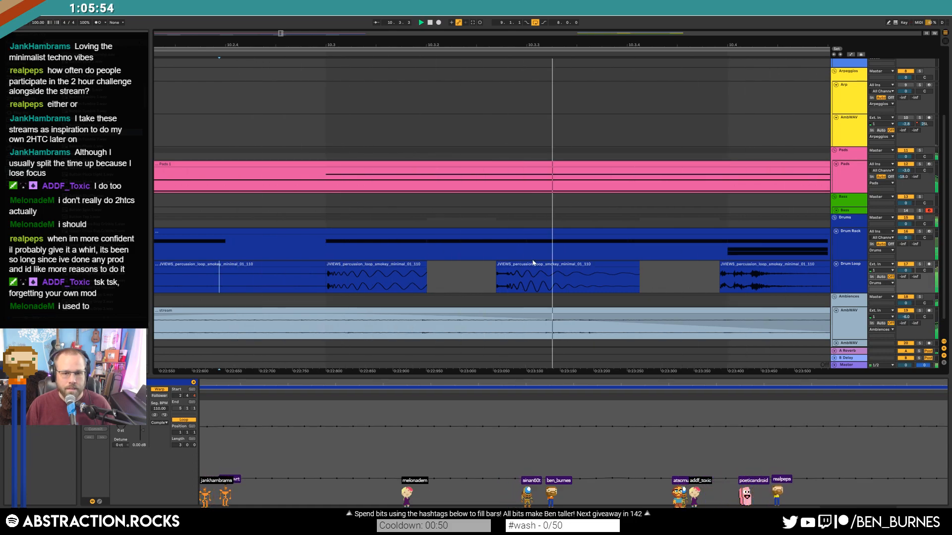
Fine-tune the timing of the separated Drum Loop hit with small nudges around 10.3.3 and audition it.
left_click_drag(533, 264, 537, 265)
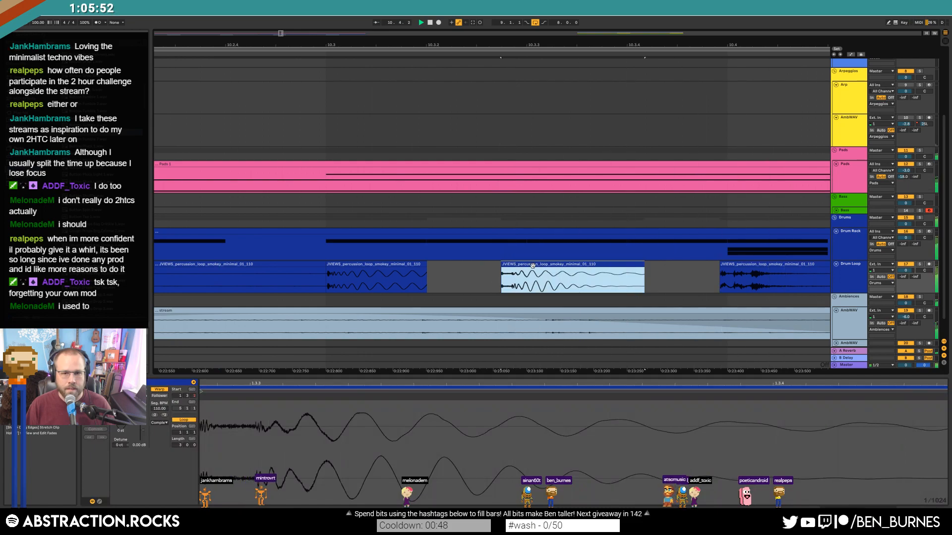
left_click(483, 277)
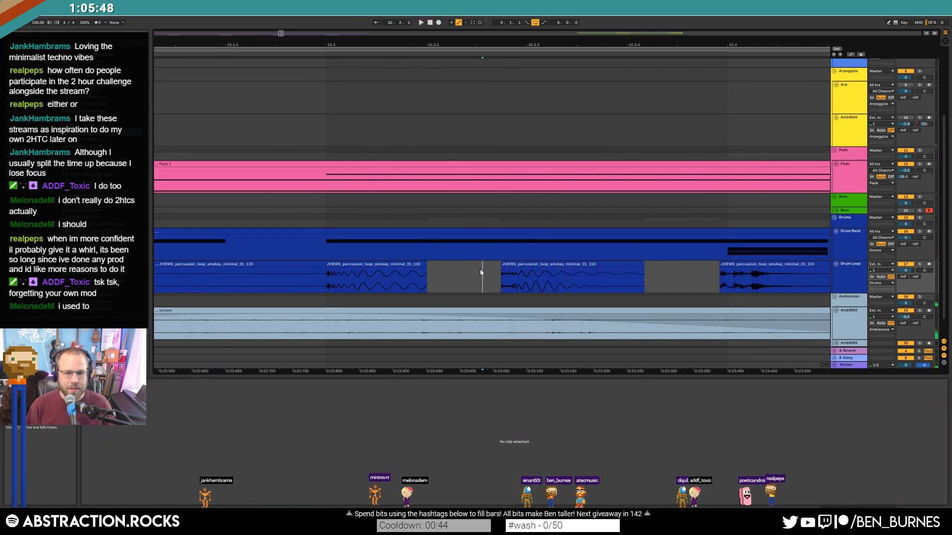
scroll(484, 265, "up", 5)
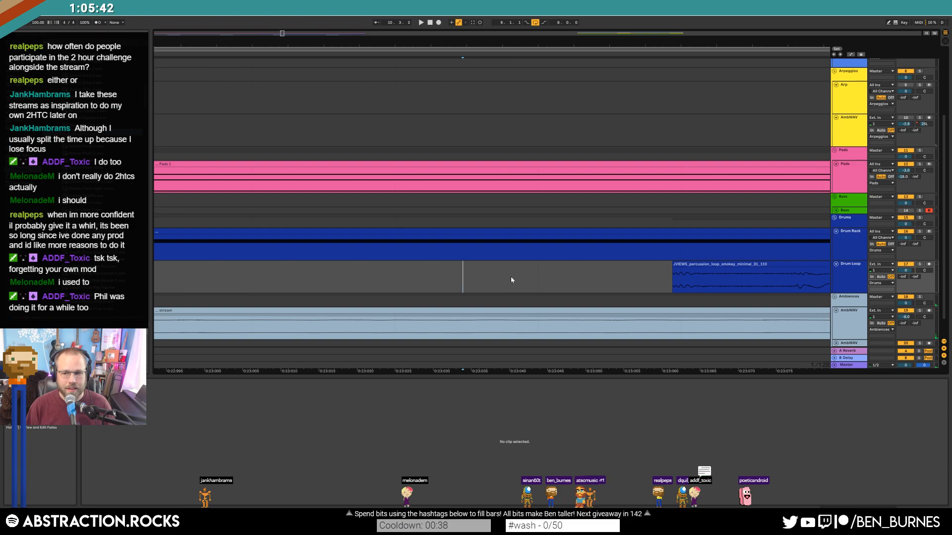
scroll(511, 276, "down", 5)
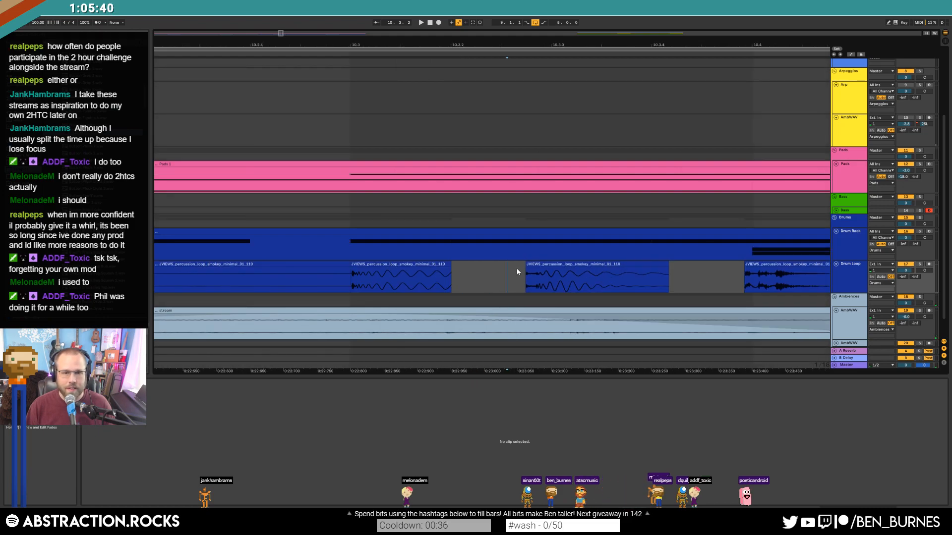
left_click(547, 264)
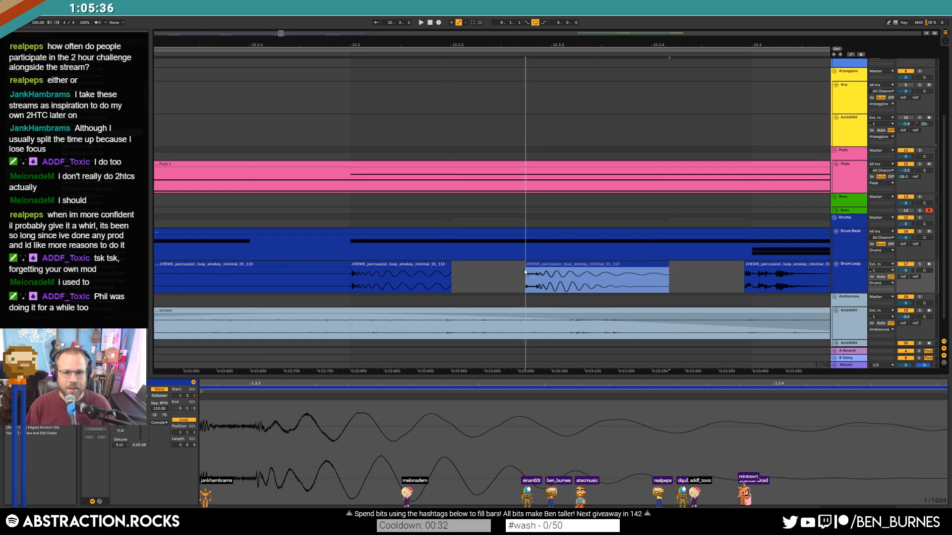
left_click(537, 265)
mouse_move(528, 267)
left_mouse_down()
mouse_move(478, 270)
mouse_move(570, 268)
mouse_move(525, 271)
mouse_move(534, 266)
left_mouse_up()
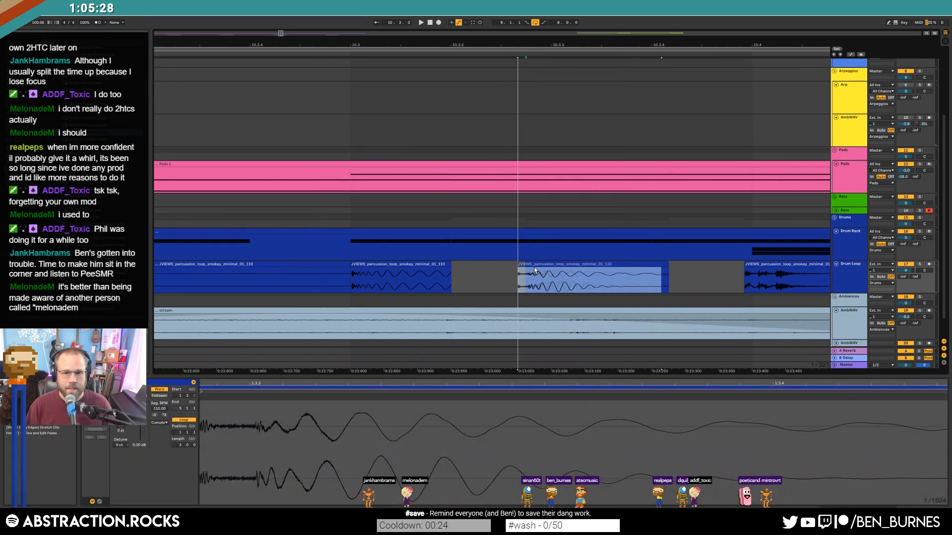
left_click(324, 276)
key("space")
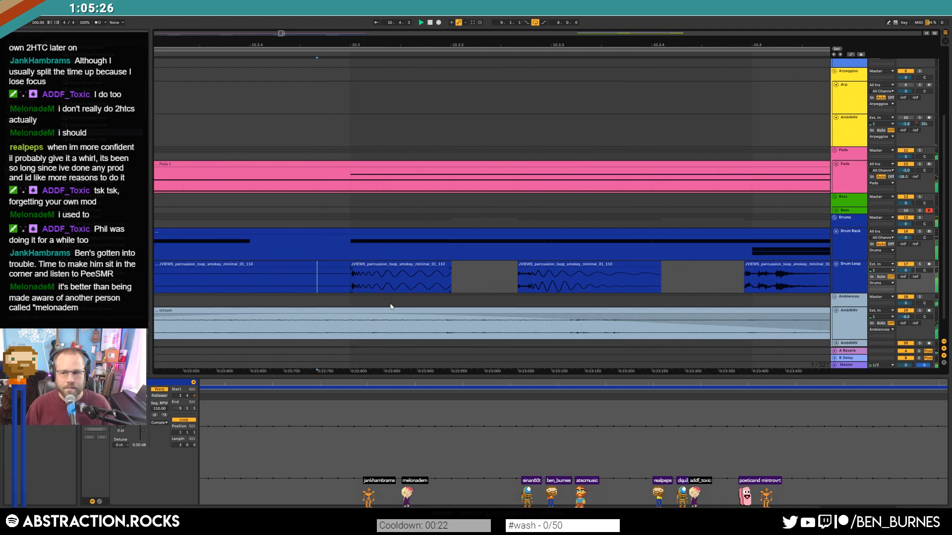
scroll(444, 276, "down", 2)
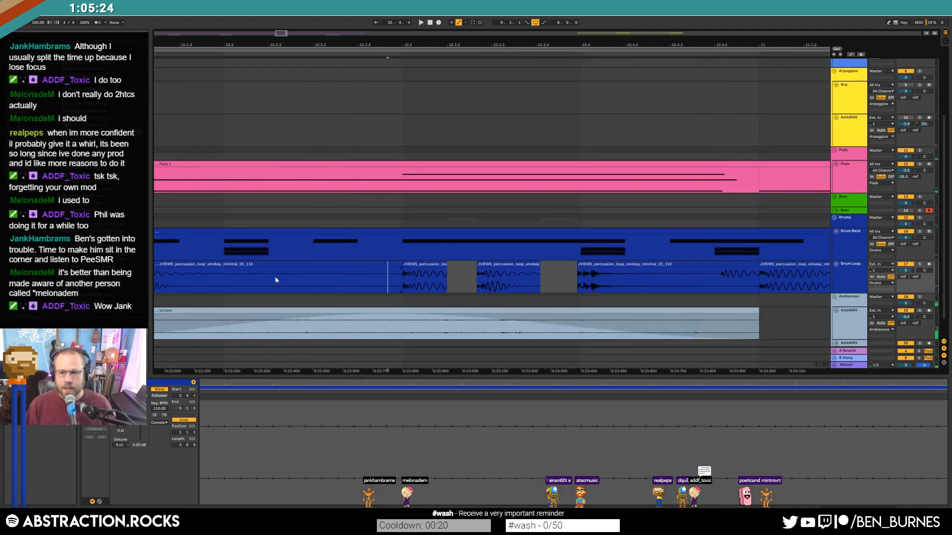
Move the separated Drum Loop hit so it starts at 10.3.3, and play back from 10.2.
left_click(498, 265)
mouse_move(516, 263)
left_mouse_down()
mouse_move(526, 264)
mouse_move(514, 265)
left_mouse_up()
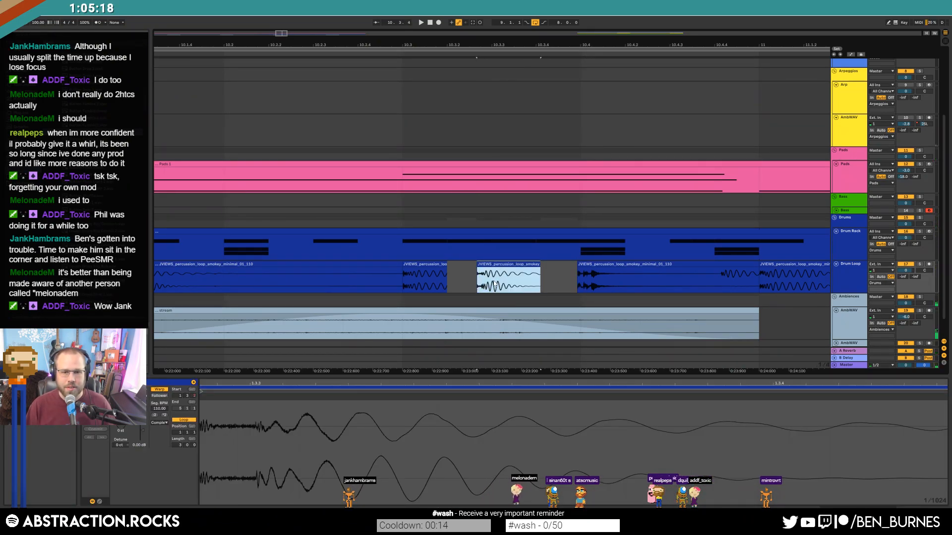
left_click(248, 274)
key("space")
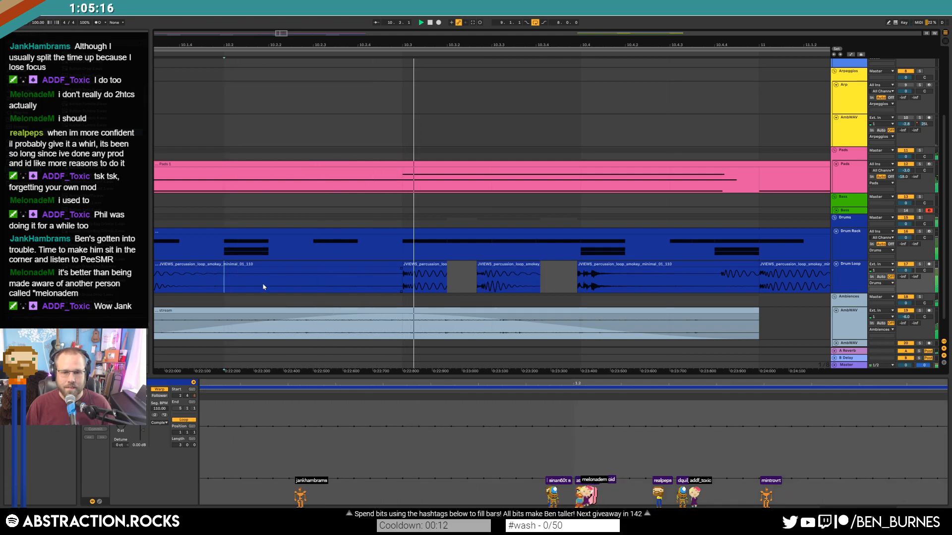
left_click_drag(485, 264, 500, 264)
left_click(233, 277)
key("space")
key("space")
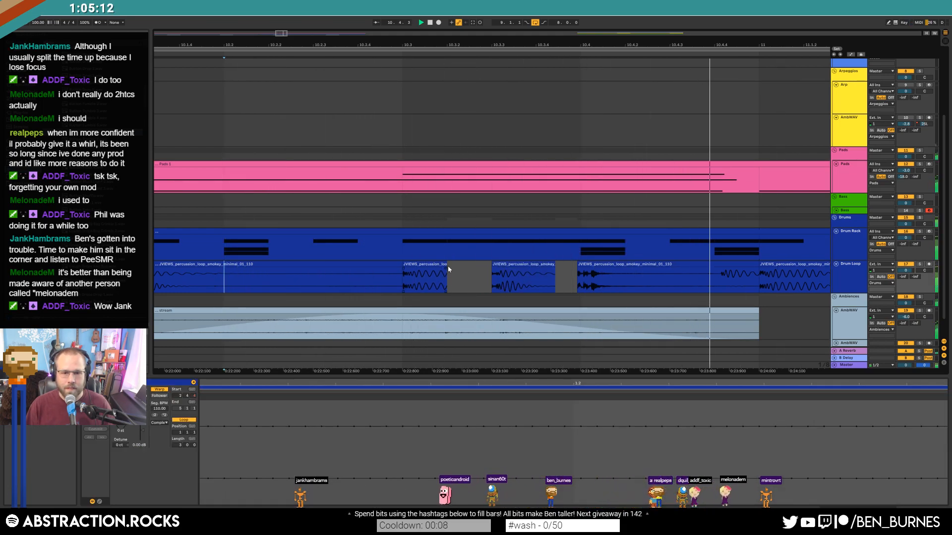
Try deleting the separated hit and extending the slice at 10.3 up to 10.3.3, then undo both edits.
left_click(510, 266)
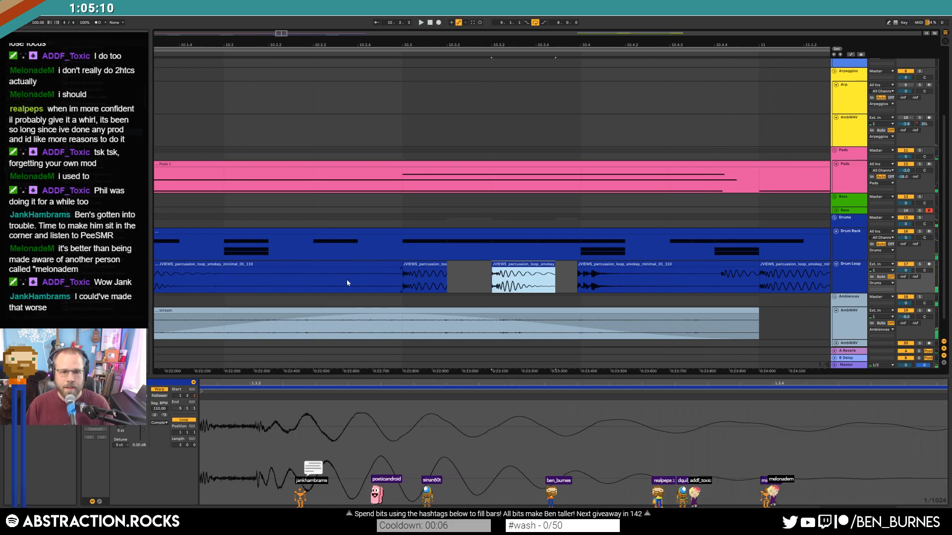
key("Delete")
left_click_drag(448, 265, 491, 266)
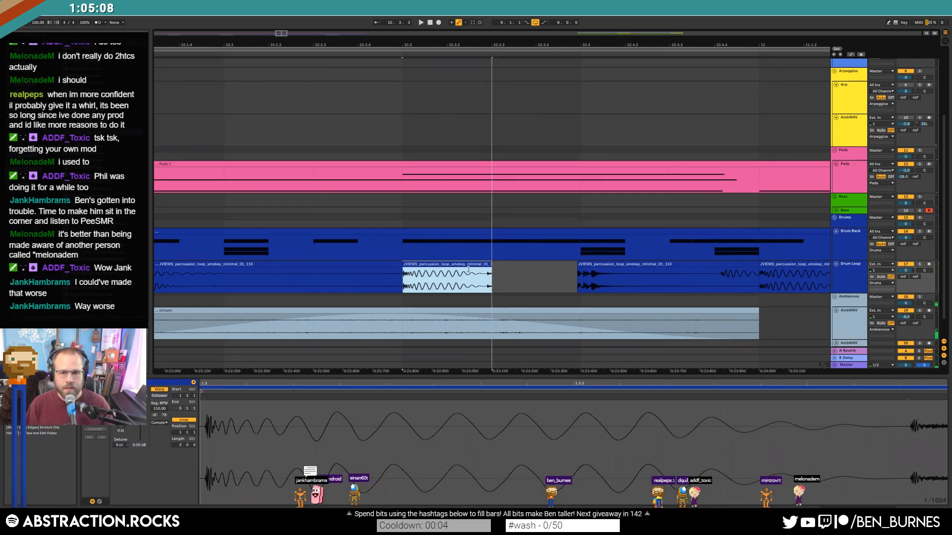
key("ctrl+z")
key("ctrl+z")
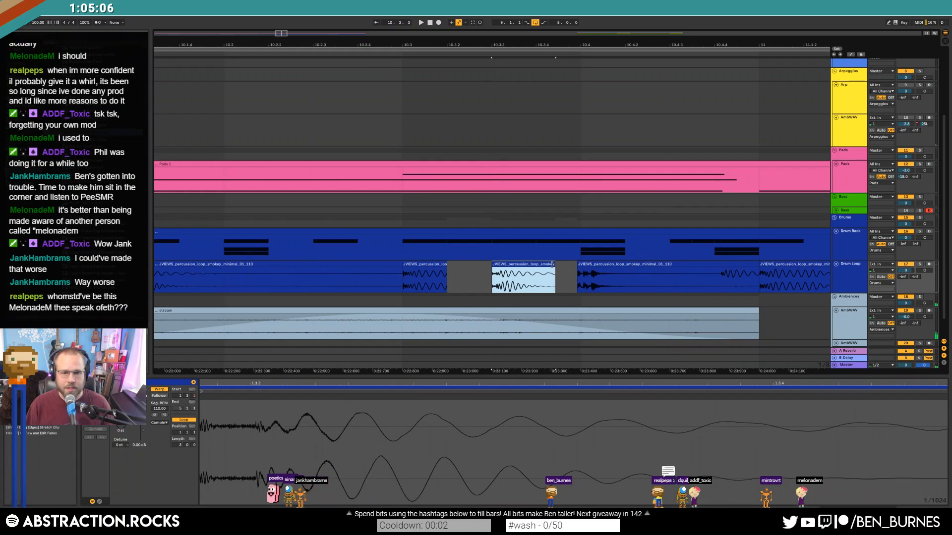
Shorten the separated Drum Loop hit and move it later, between 10.3.3 and 10.4.
mouse_move(543, 263)
left_mouse_down()
mouse_move(527, 263)
mouse_move(562, 269)
left_mouse_up()
left_click(527, 269)
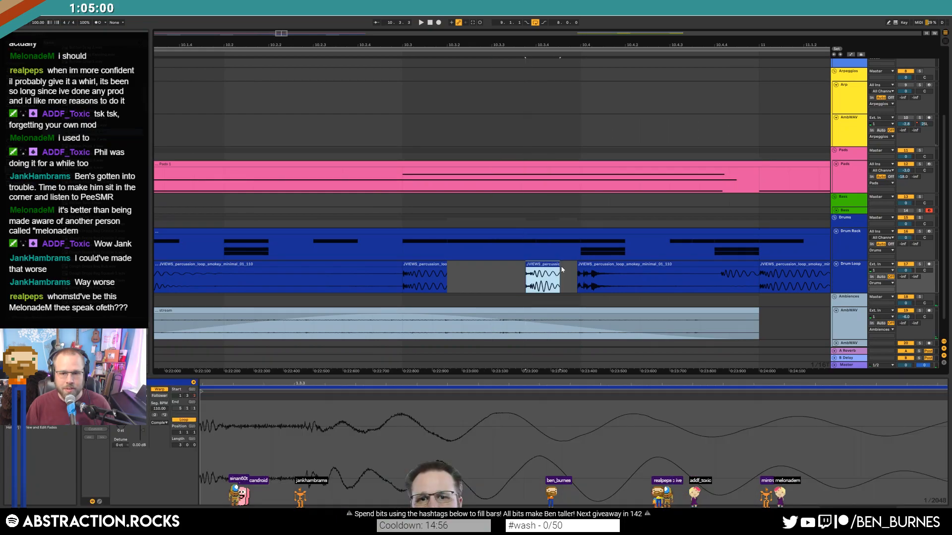
Move the separated Drum Loop hit up against the slice at 10.4, extend the 10.3 slice to just before 10.3.3, and audition it.
scroll(555, 271, "up", 3)
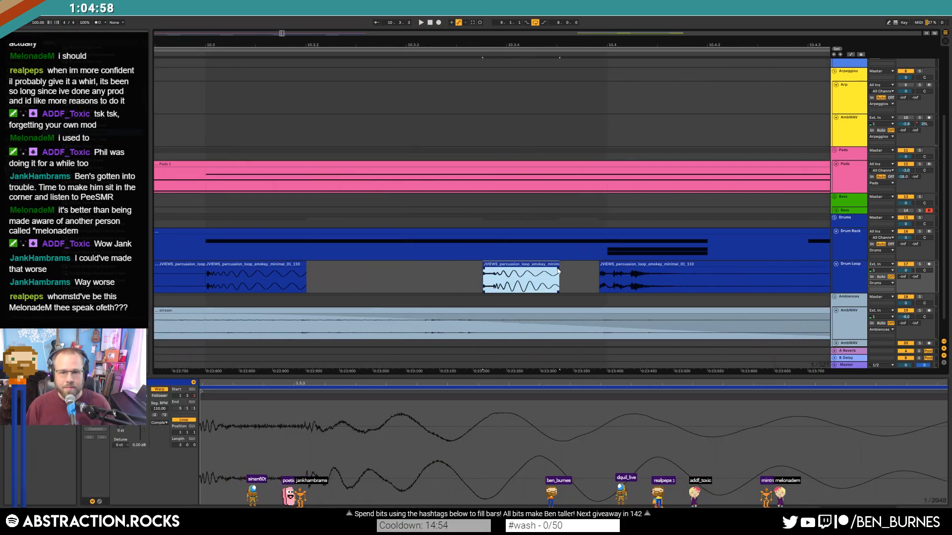
left_click_drag(557, 272, 585, 271)
scroll(472, 287, "down", 4)
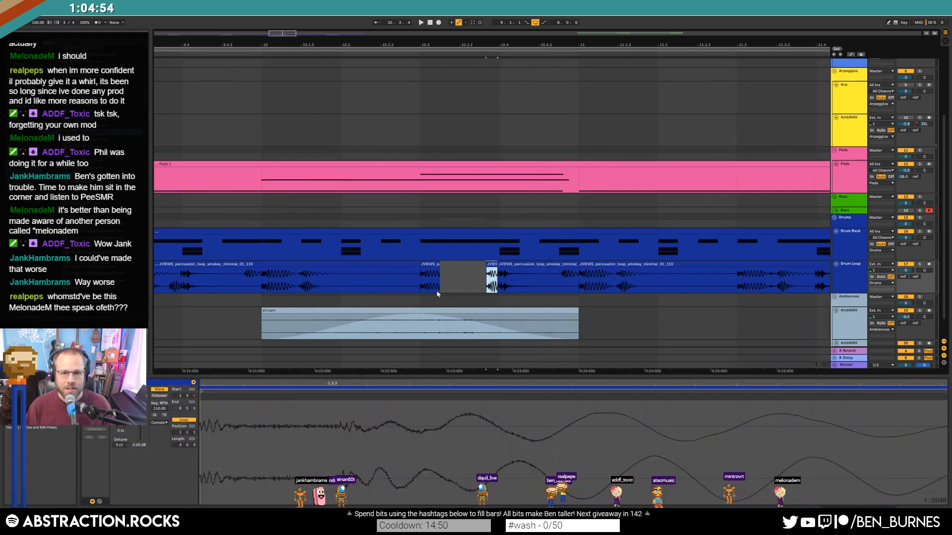
mouse_move(440, 267)
left_mouse_down()
mouse_move(465, 269)
mouse_move(453, 268)
mouse_move(447, 282)
mouse_move(454, 267)
left_mouse_up()
left_click(377, 282)
key("space")
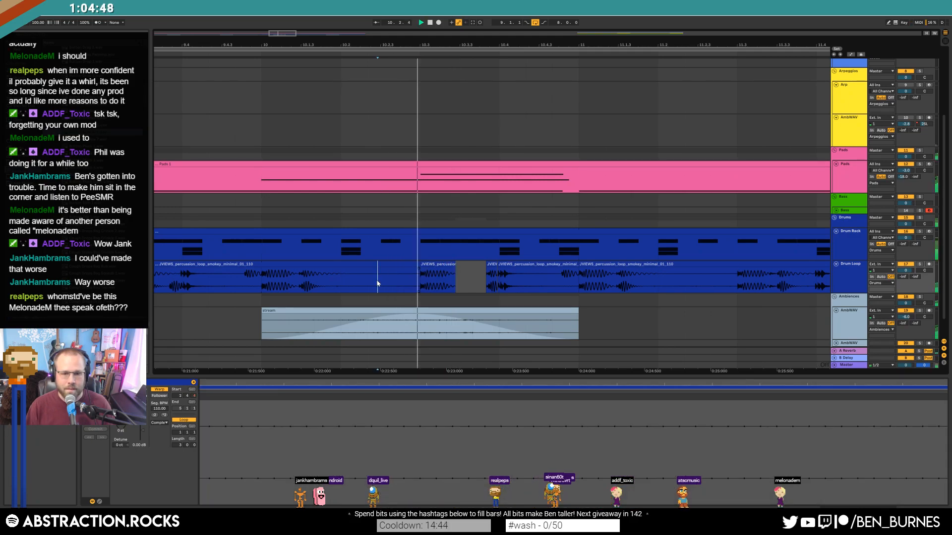
key("space")
Shorten the Drum Loop slice at 10.4 to end around 10.4.3, leaving a gap before bar 11, and play back from 10.2.
left_click_drag(577, 265, 542, 265)
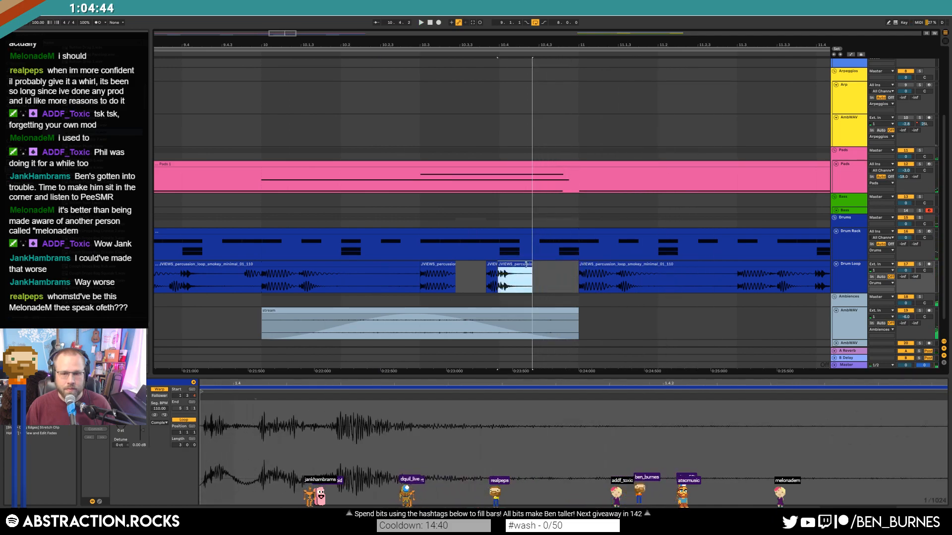
left_click(359, 286)
key("space")
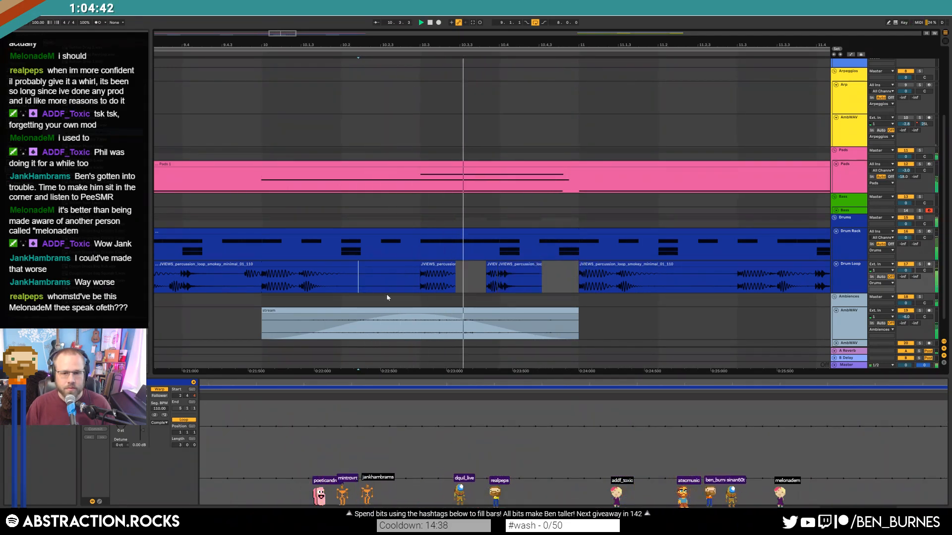
key("space")
Play back the drums from around bar 10 and delete the Drum Loop section from about 11.3 to 11.3.3.
left_click_drag(374, 45, 275, 61)
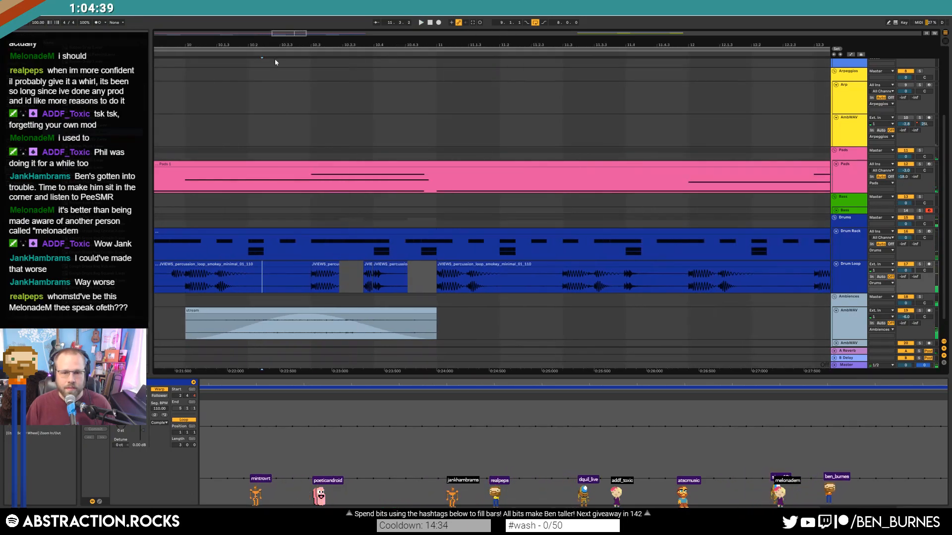
left_click(321, 244)
key("space")
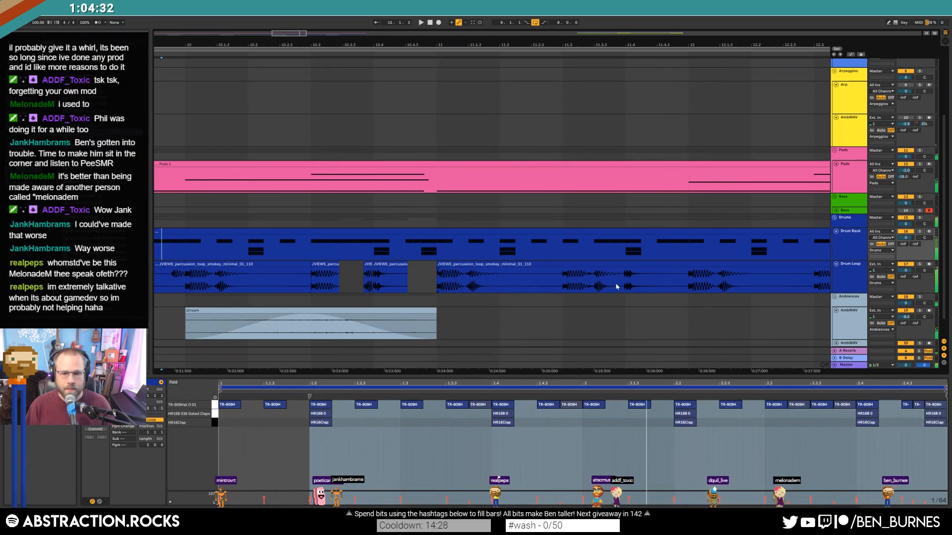
scroll(610, 289, "up", 3)
left_click_drag(501, 282, 573, 282)
key("Delete")
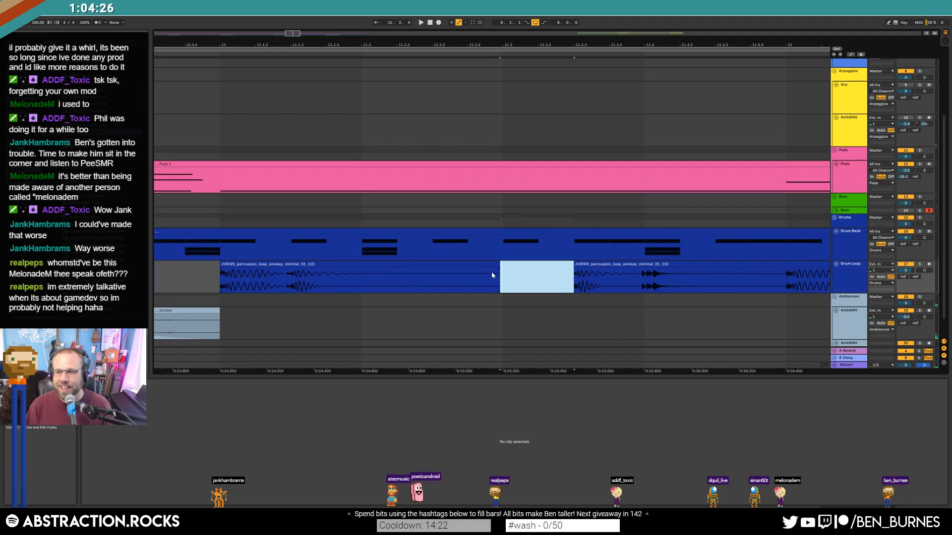
Play back the edited Drum Loop from just before bar 9 into bar 10.
scroll(492, 274, "down", 5)
left_click(420, 281)
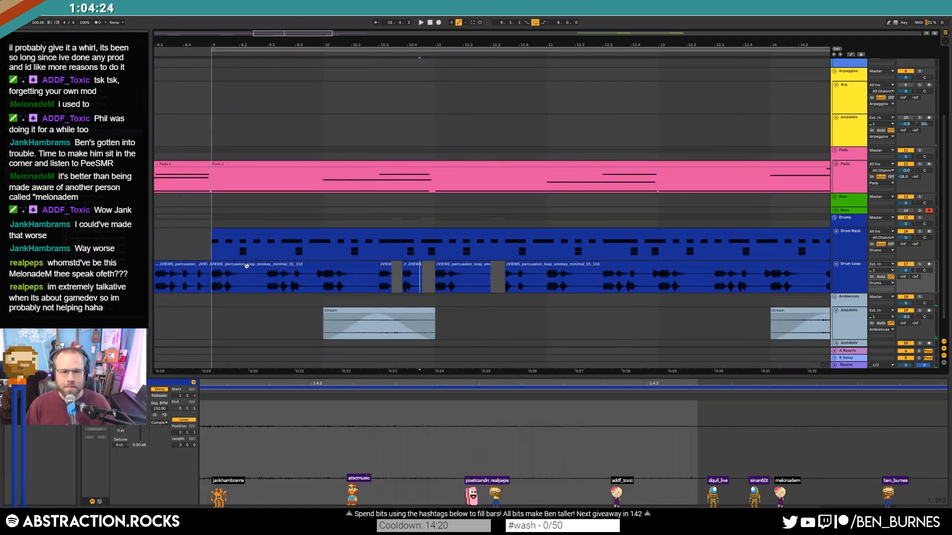
scroll(222, 281, "up", 3)
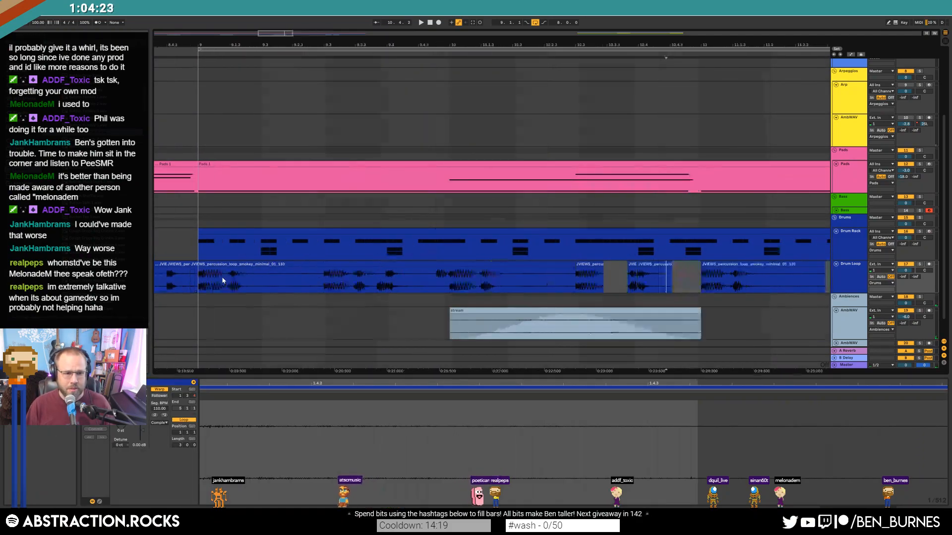
left_click(185, 285)
key("space")
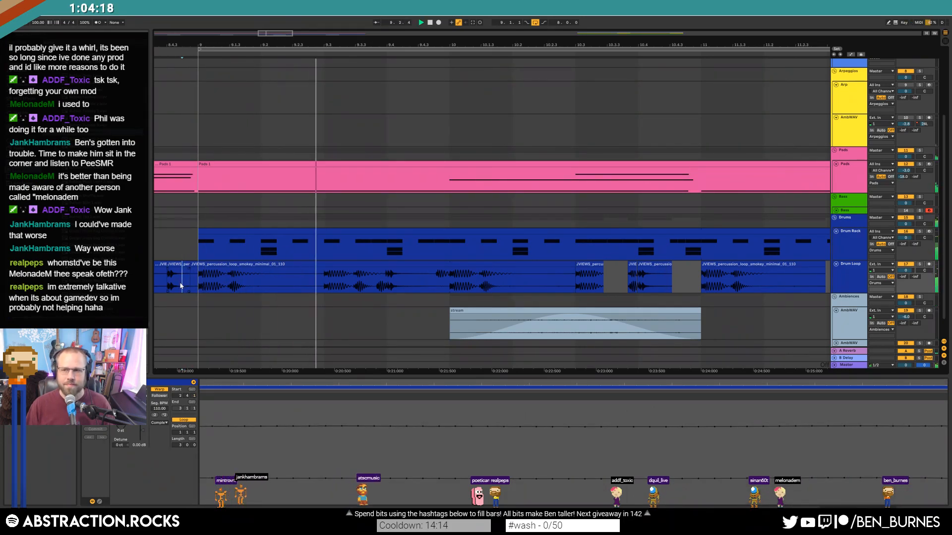
key("space")
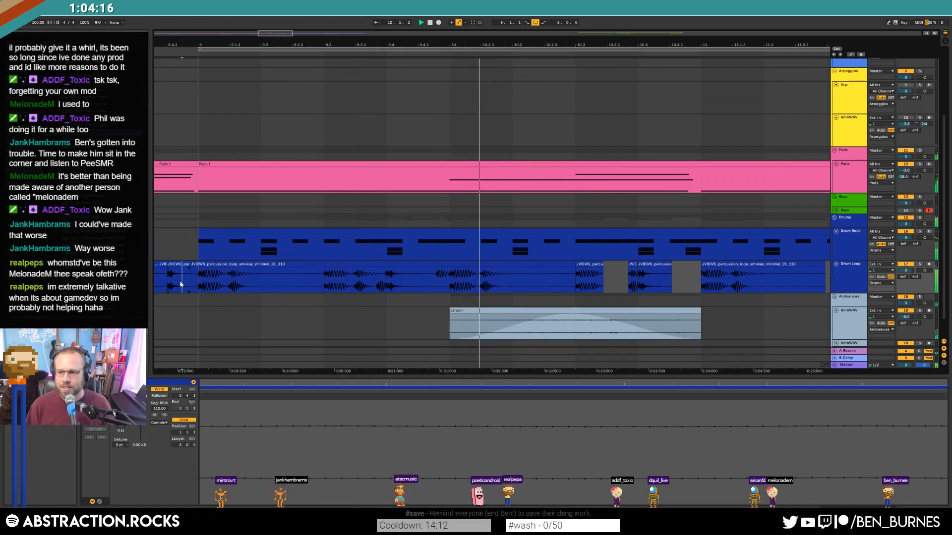
left_click(300, 280)
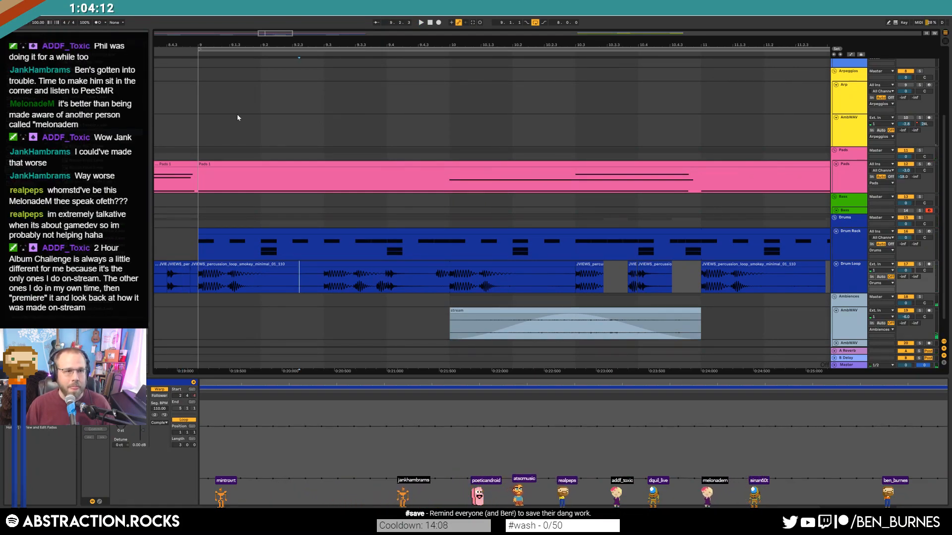
Save the Live Set as "2019-07-24 Forbidden Grotto" in the "2 Hour Tracks 2019" folder under Ableton Projects.
key("ctrl+s")
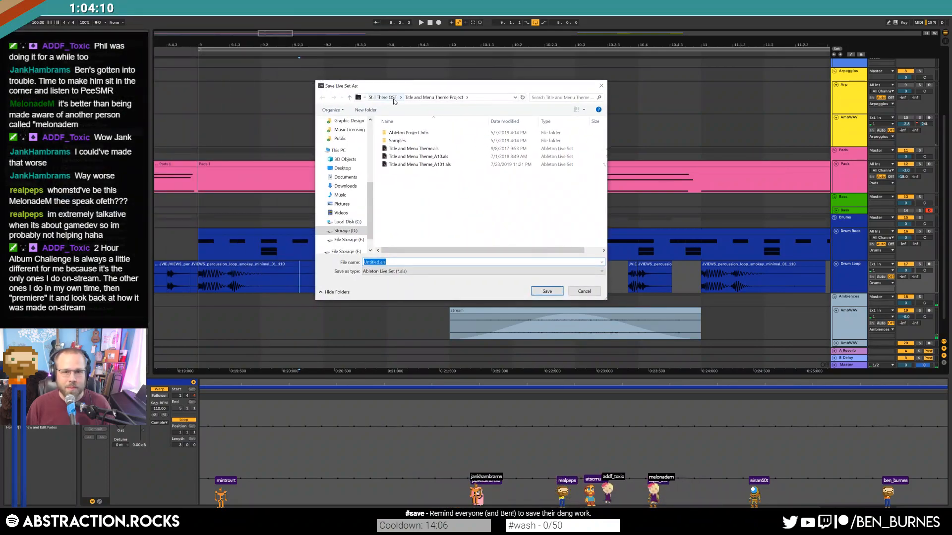
left_click(393, 99)
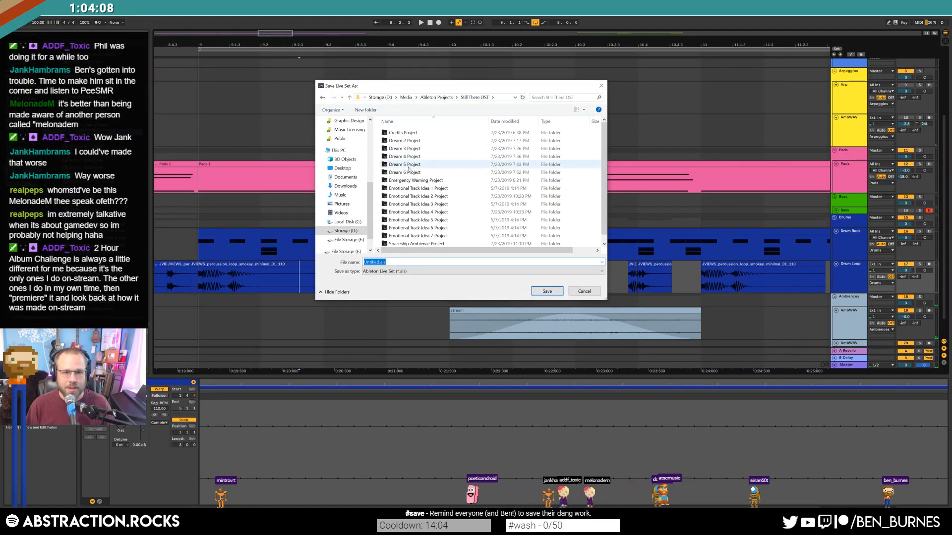
left_click(438, 99)
double_click(438, 175)
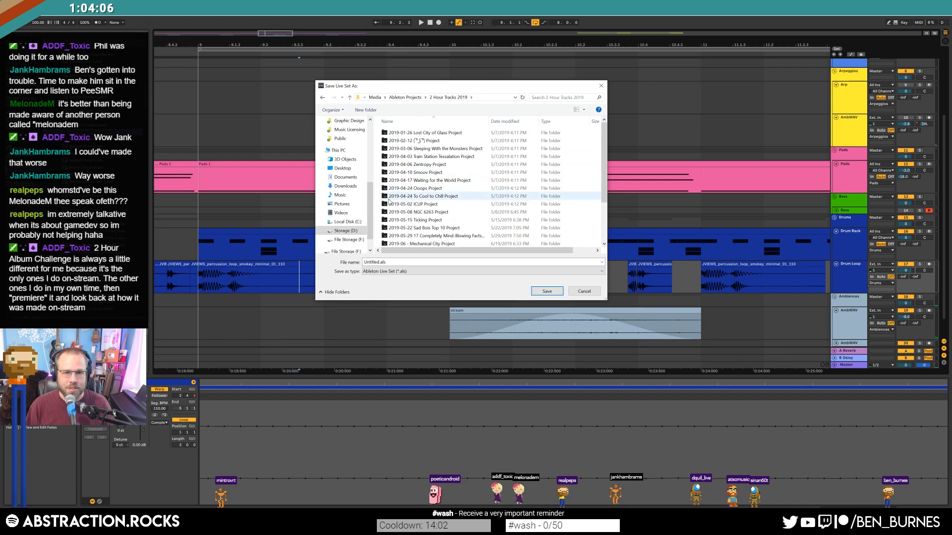
scroll(438, 229, "down", 3)
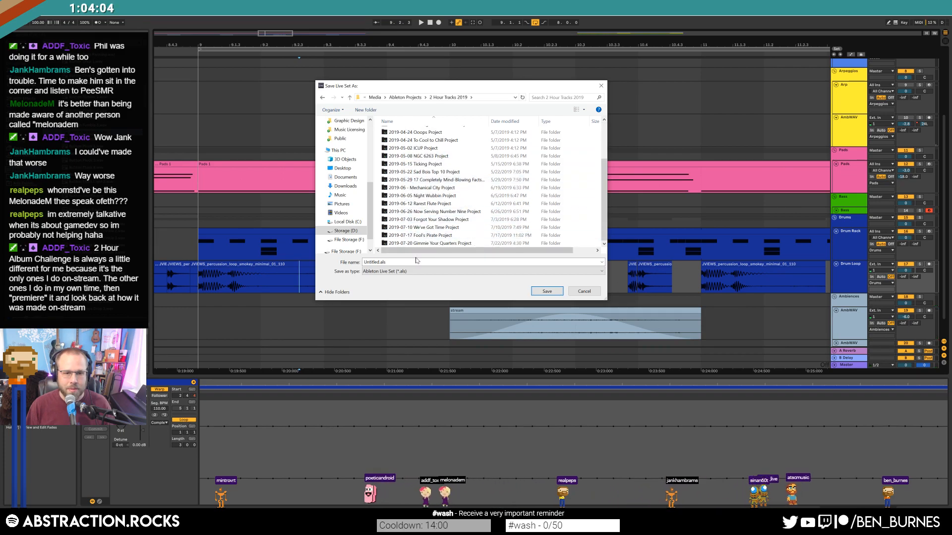
type("2019-0")
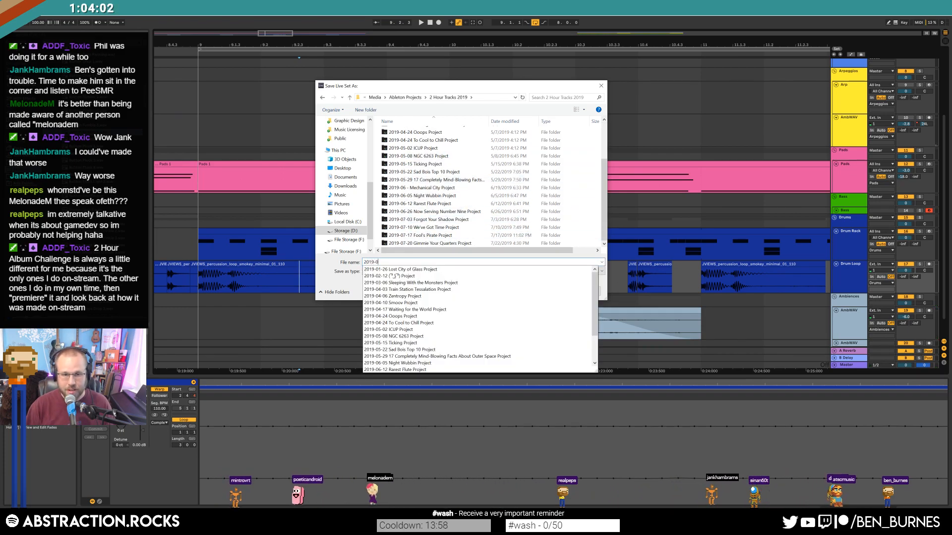
type("7-24")
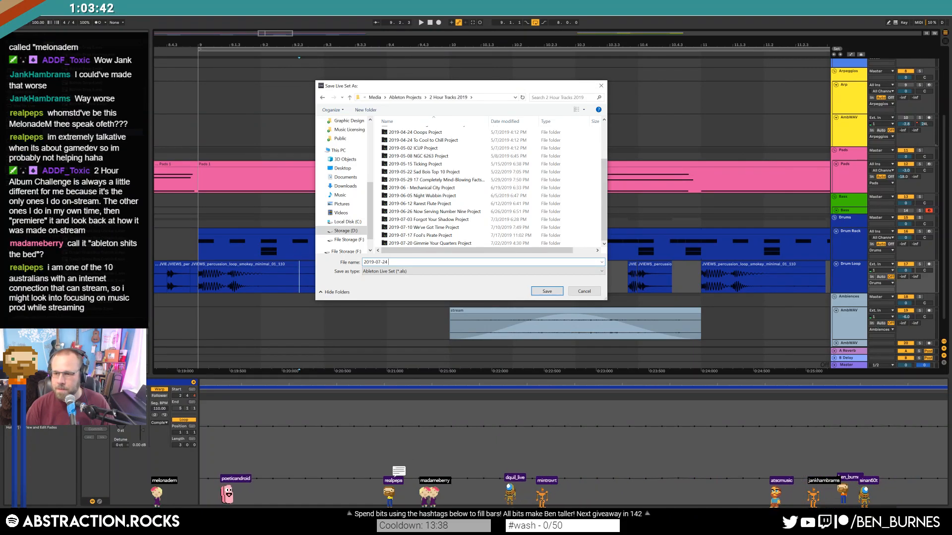
type("Forbidden Grotto")
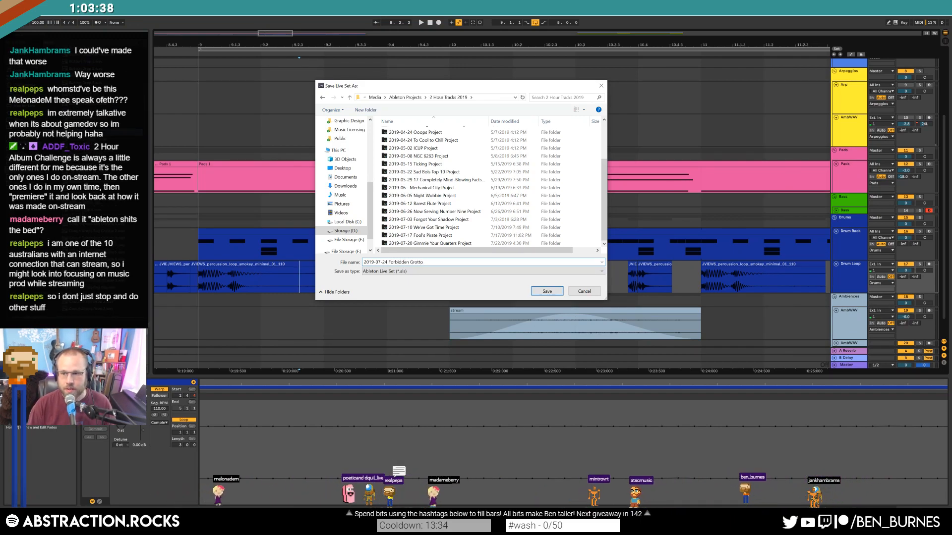
key("Return")
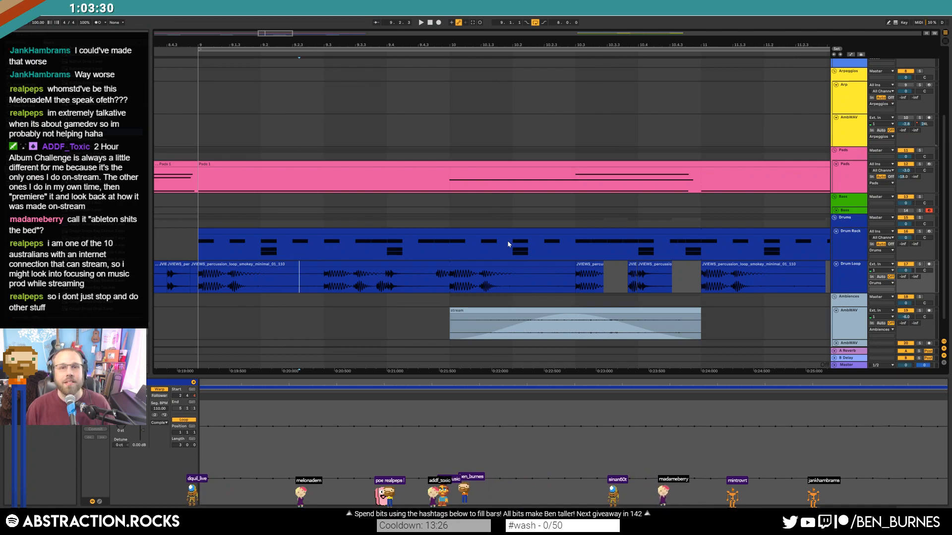
Restart the audio engine in Preferences by switching the driver type to No Audio and back to ASIO.
left_click(164, 202)
key("space")
left_click(55, 15)
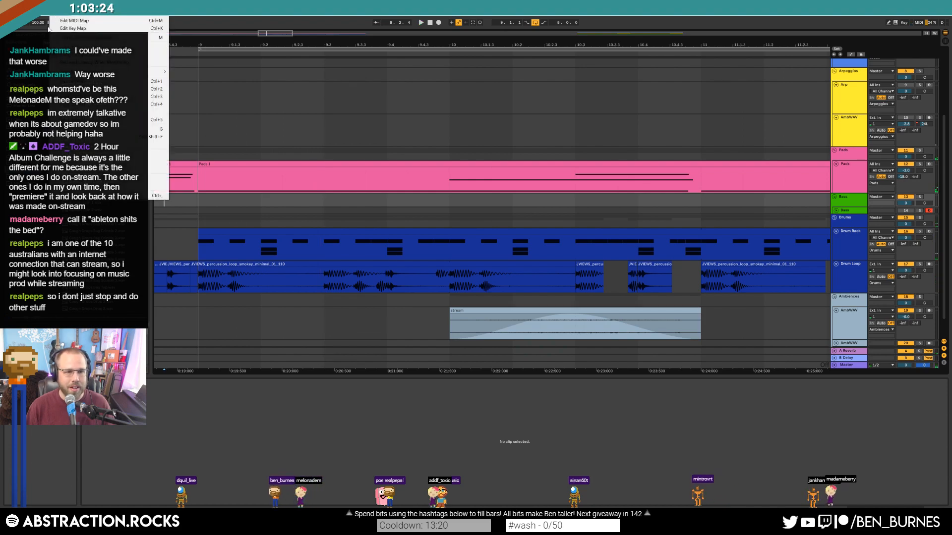
left_click(99, 196)
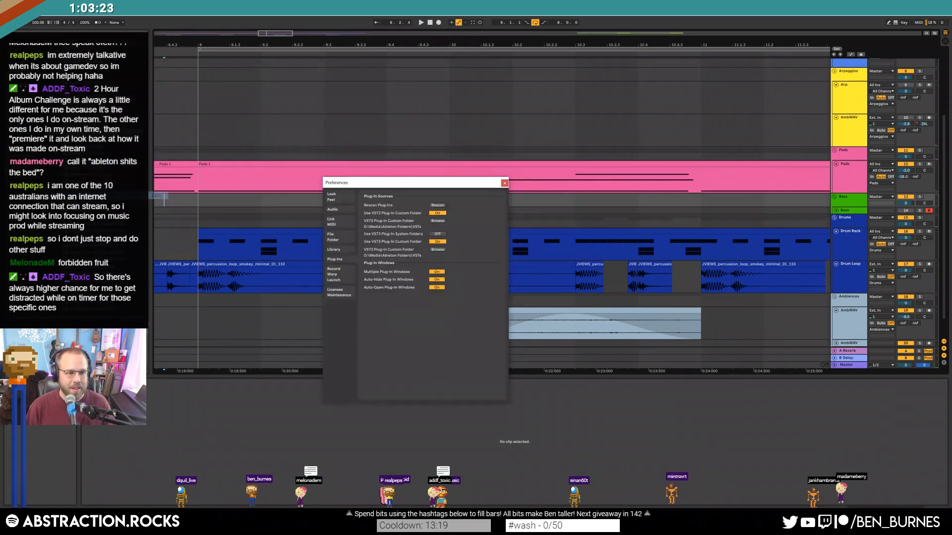
left_click(338, 201)
left_click(332, 209)
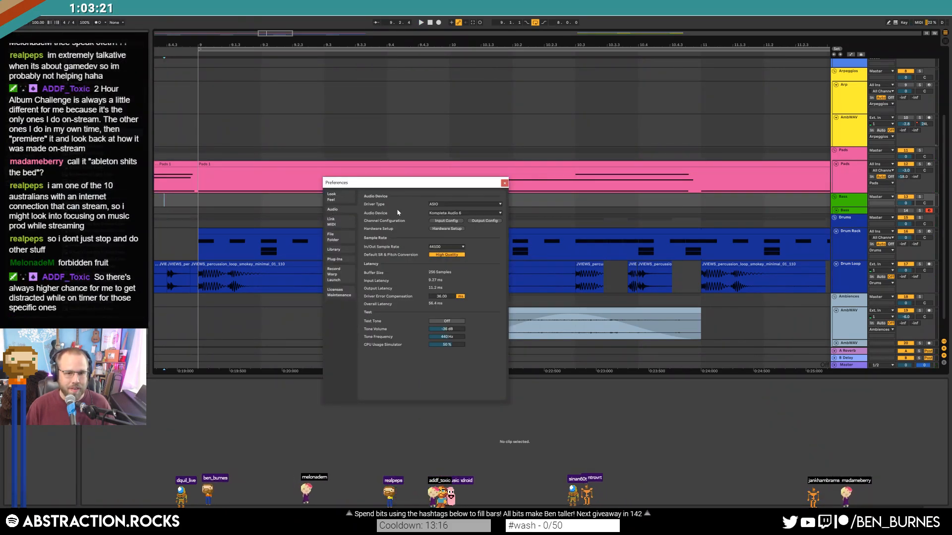
left_click(439, 205)
left_click(440, 210)
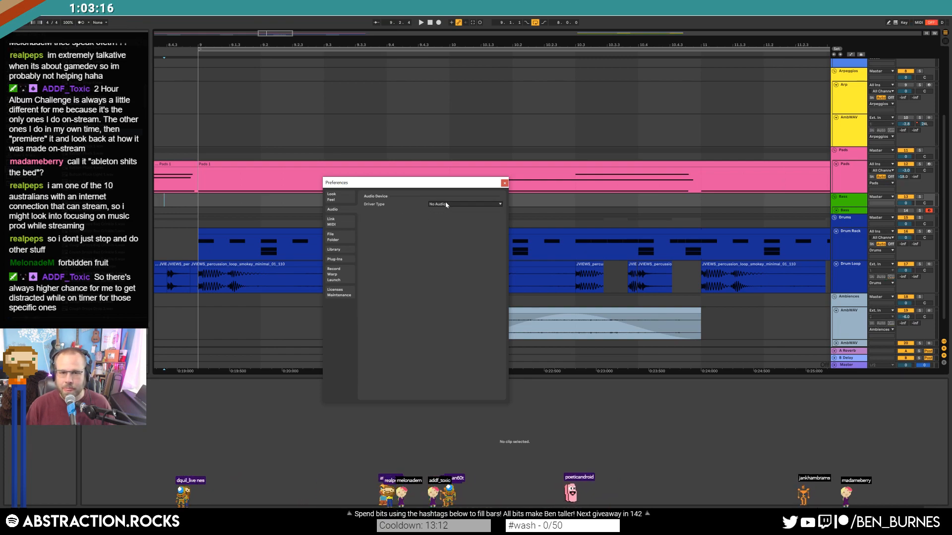
left_click(446, 204)
left_click(449, 221)
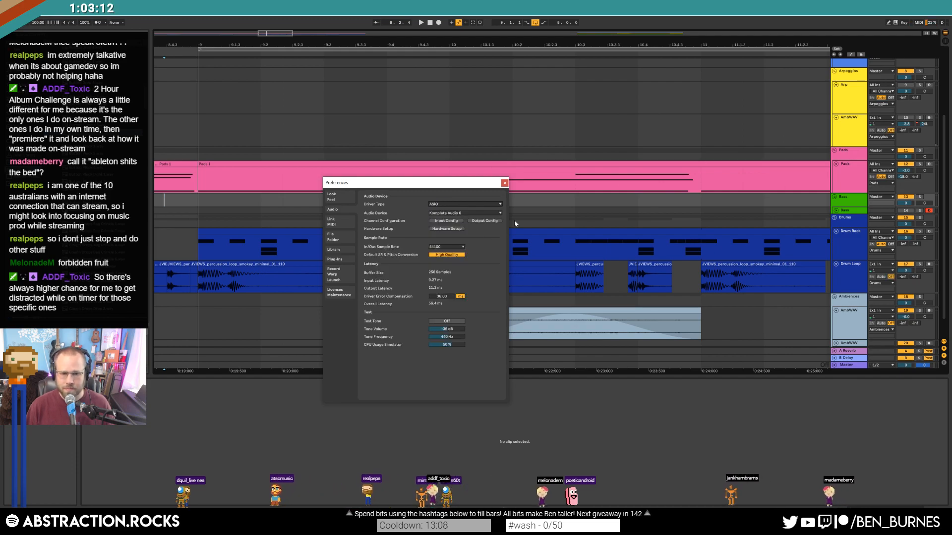
left_click(504, 184)
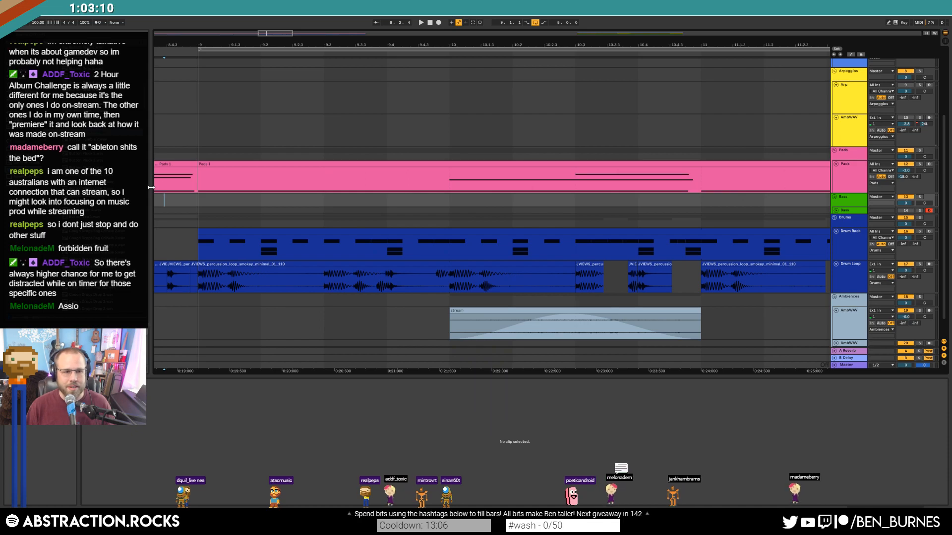
Play back from bar 8 into bar 10, and delete the Drum Loop pickup hit just before bar 10.
scroll(225, 212, "down", 2)
left_click(168, 201)
key("space")
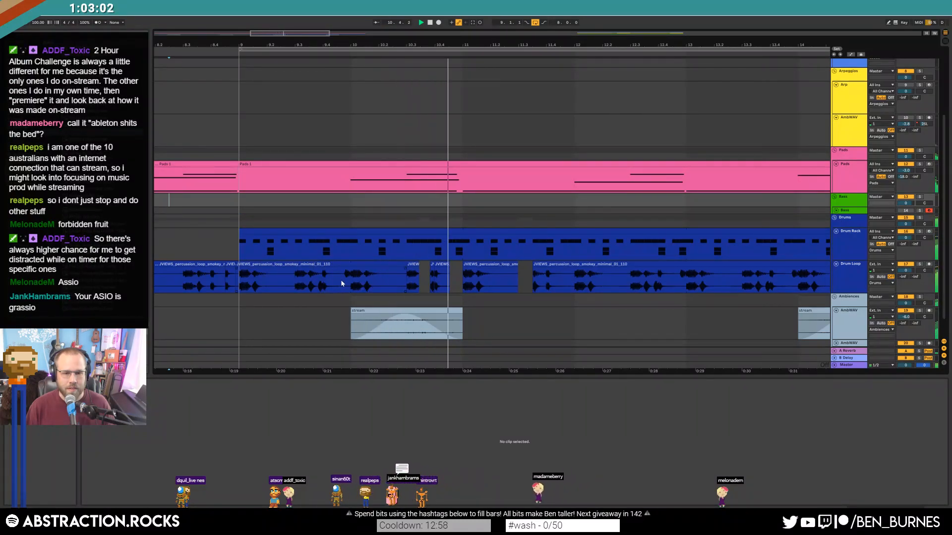
key("space")
scroll(342, 280, "up", 5)
left_click_drag(341, 280, 383, 285)
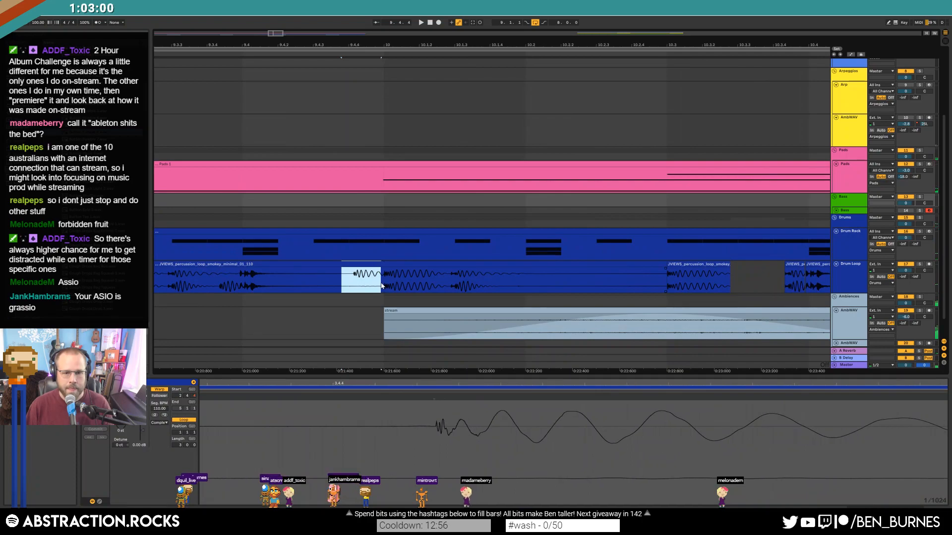
key("Delete")
key("space")
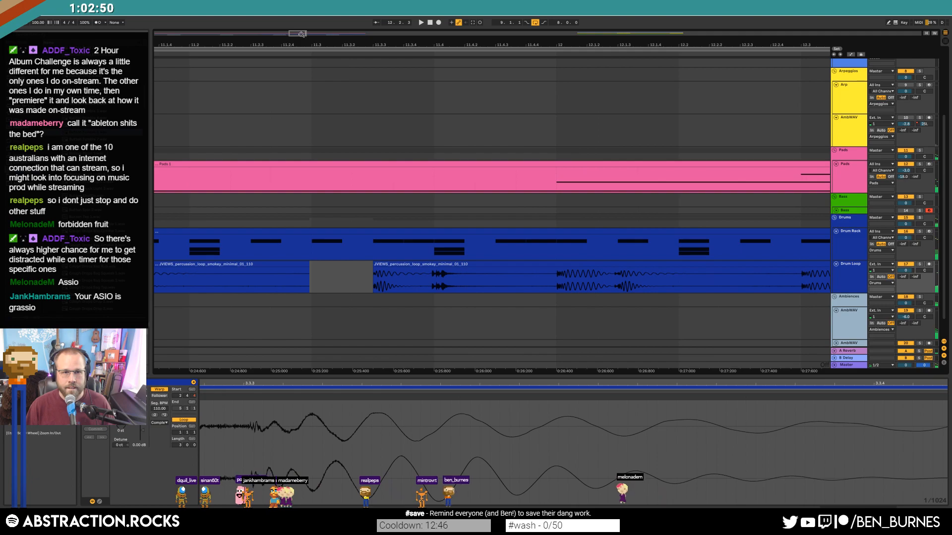
Delete the Drum Loop tail between just before 12.1.2 and just before 12.1.3.
left_click_drag(301, 35, 307, 35)
scroll(399, 284, "up", 3)
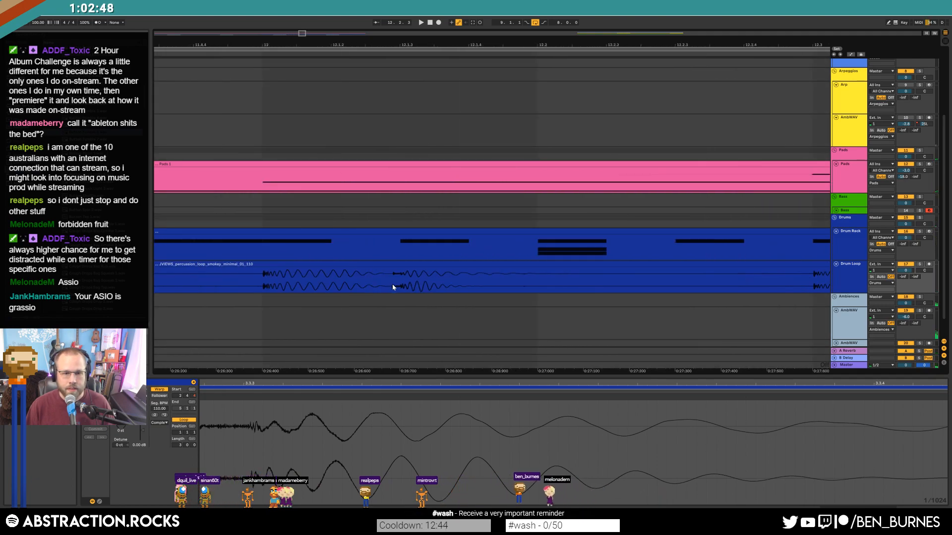
left_click_drag(392, 286, 314, 286)
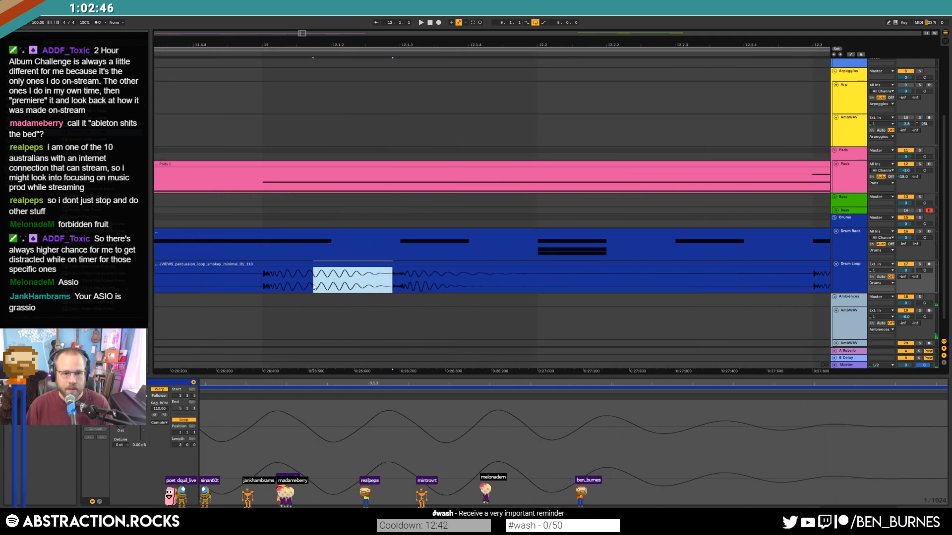
key("Delete")
Select the Drum Loop section from just before 12.1.3 past 12.2.2 and move it to start just after 12.1.4.
left_click(386, 285)
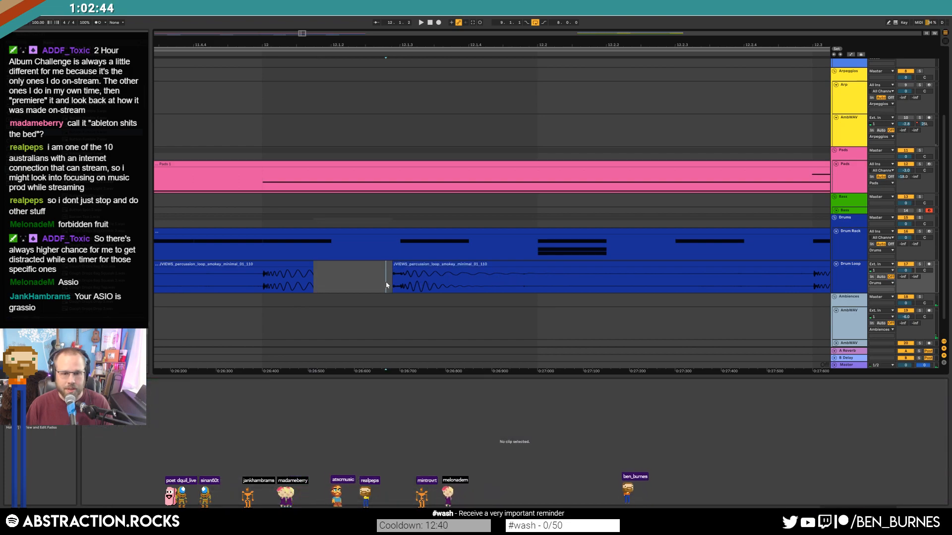
left_click_drag(391, 283, 545, 280)
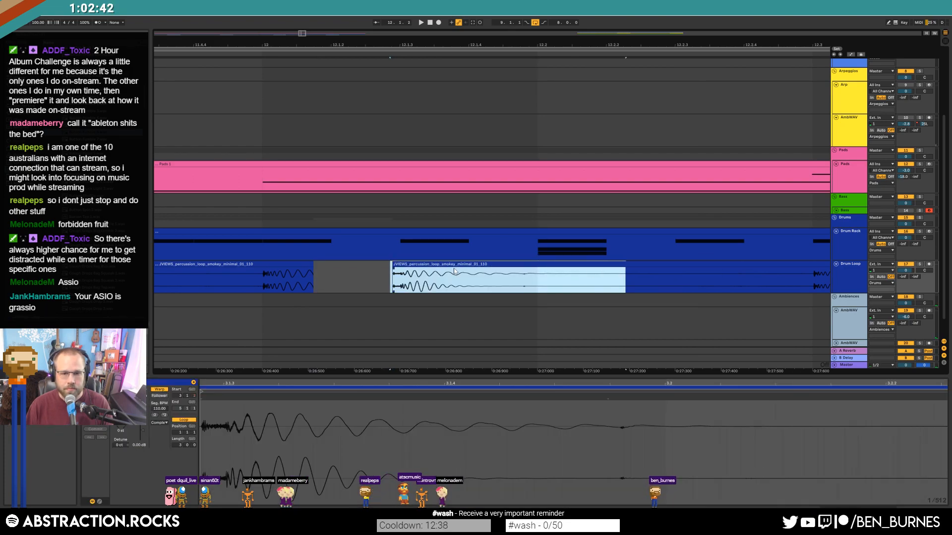
left_click_drag(478, 270, 551, 266)
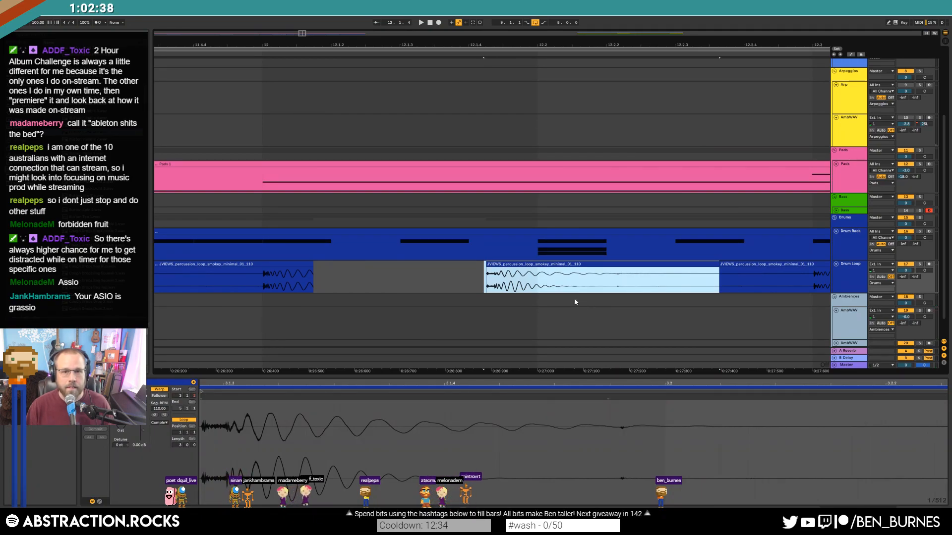
Play back the Drum Loop edit in bar 12, trim the moved section's end to just before 12.2.3, and play onward from the gap.
left_click(184, 272)
key("space")
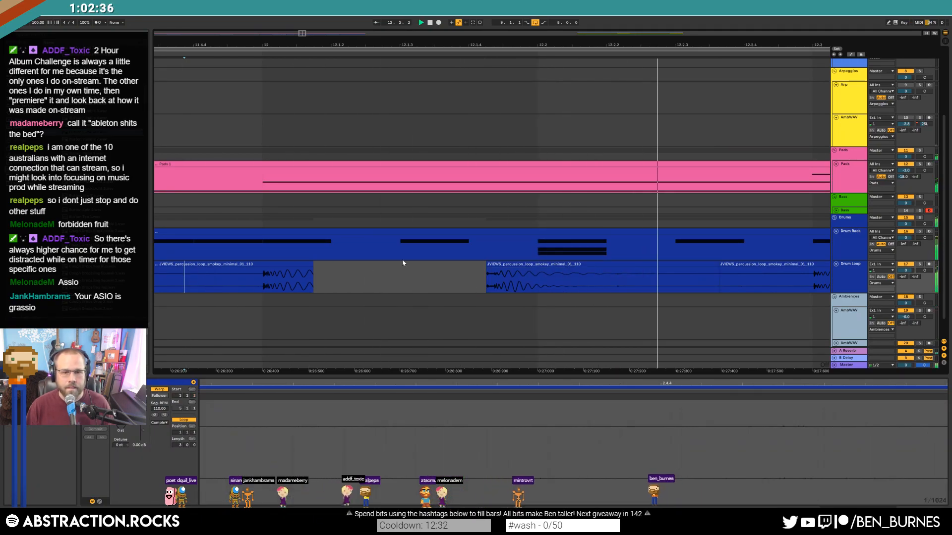
left_click_drag(717, 266, 667, 267)
left_click_drag(302, 33, 305, 69)
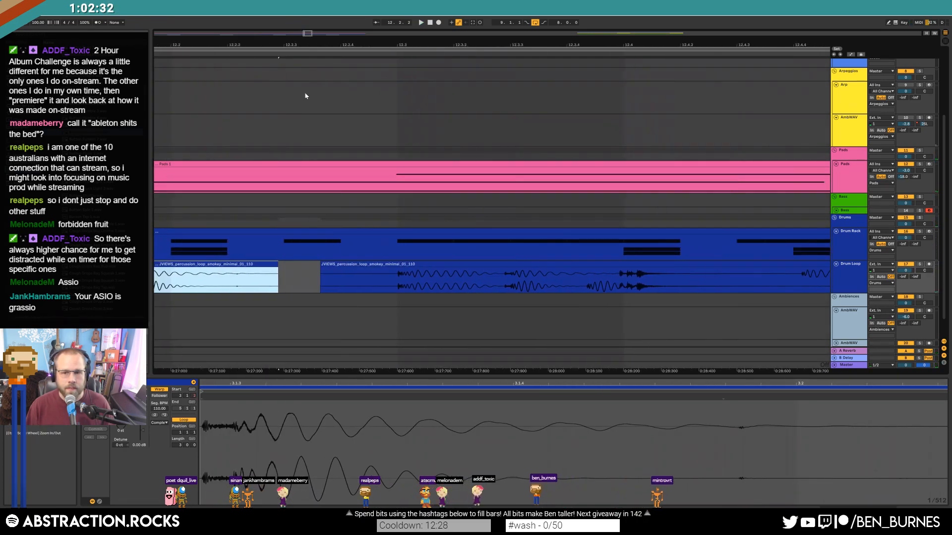
left_click(296, 277)
key("space")
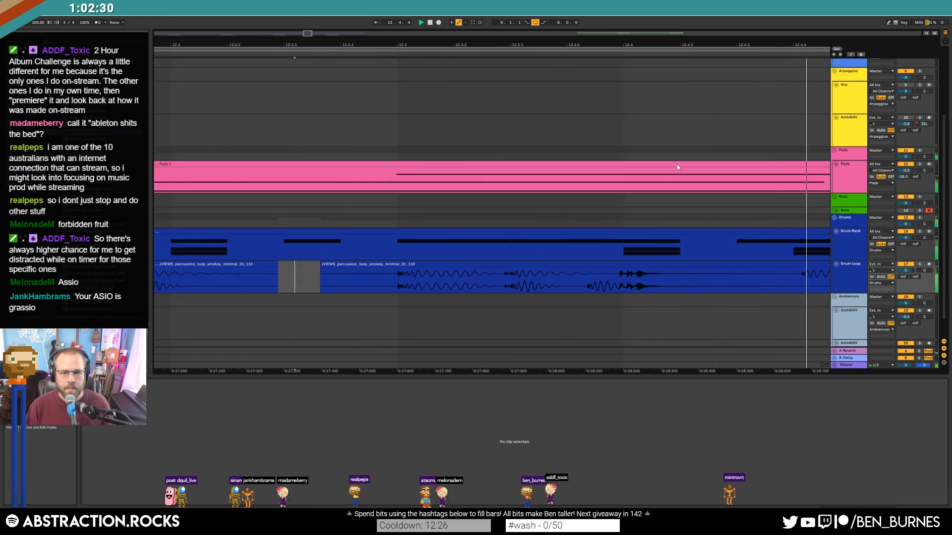
Duplicate the Drum Loop time selection of bars 9 to 12 into bars 13 to 16 and play back from just before bar 9.
left_click_drag(308, 33, 308, 6)
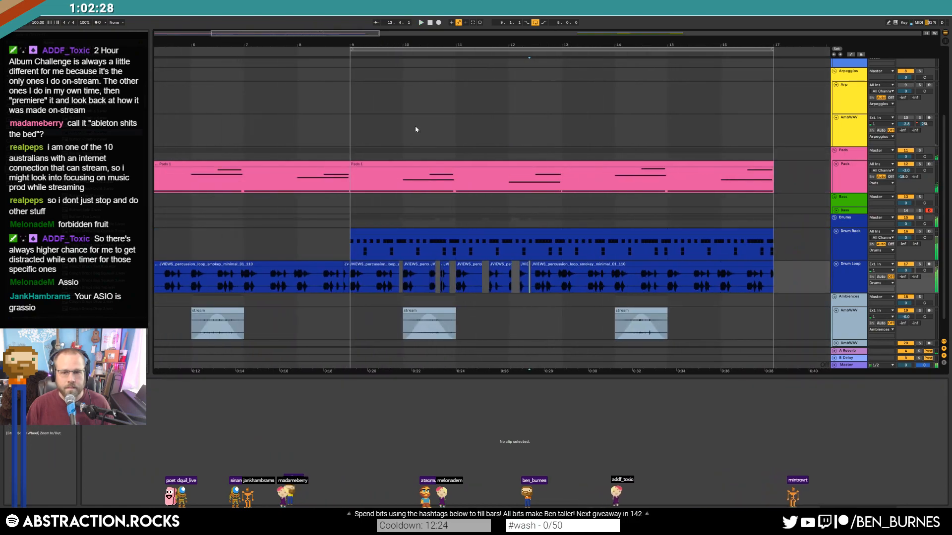
left_click_drag(562, 283, 367, 286)
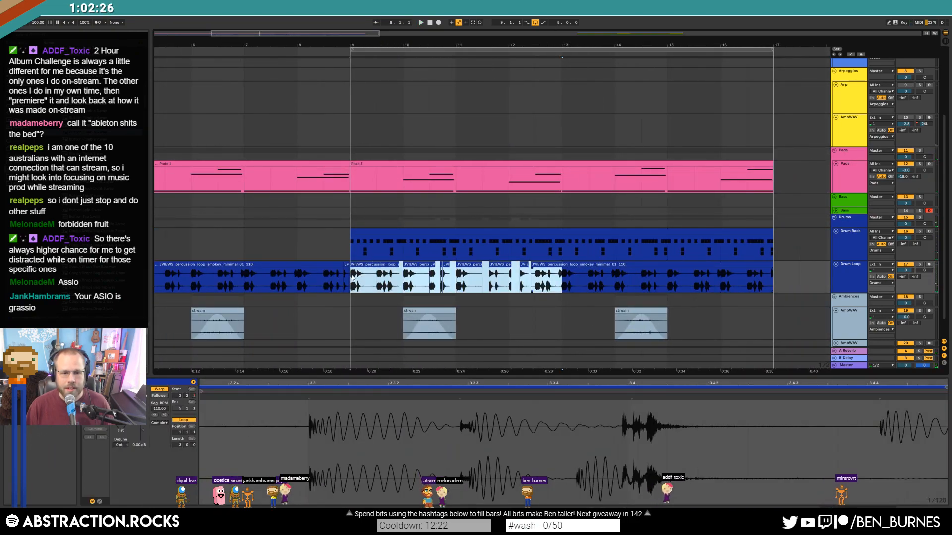
key("ctrl+d")
left_click(355, 267)
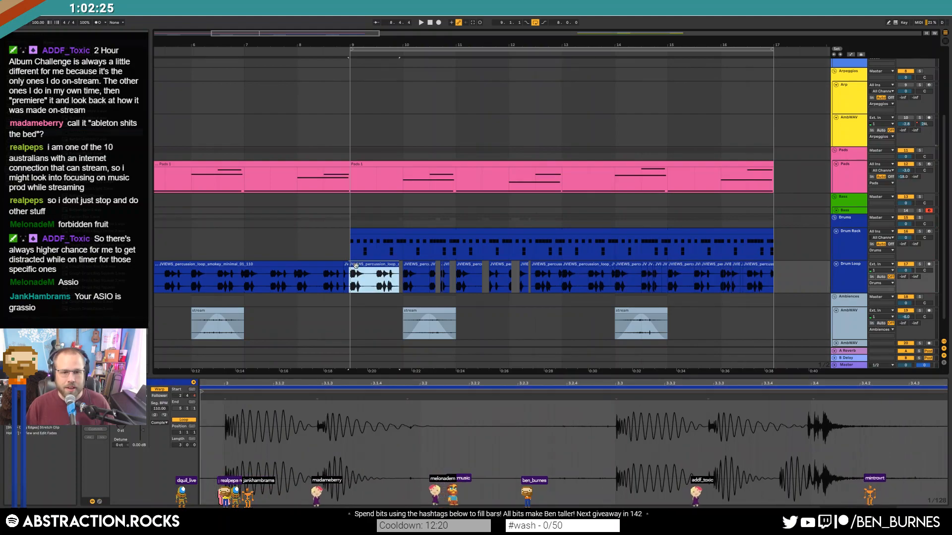
key("space")
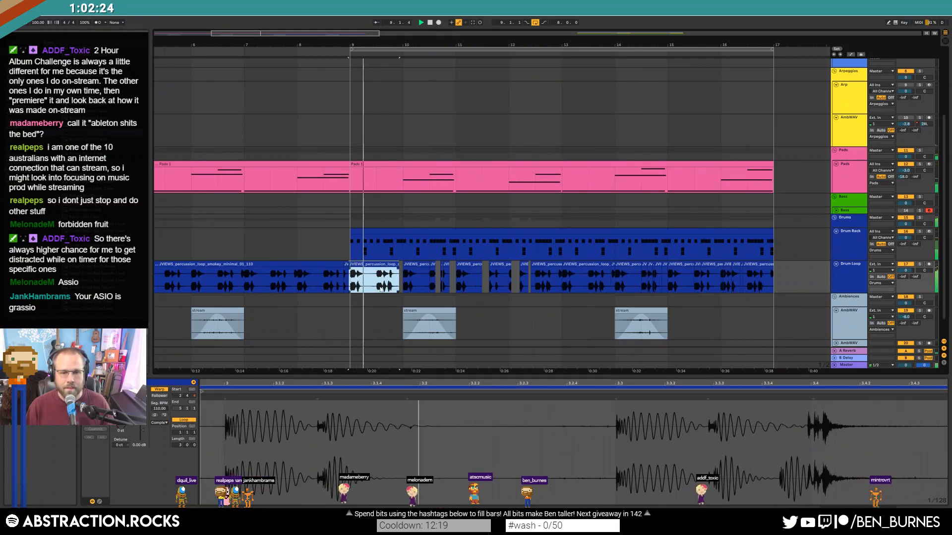
Clear the Drum Loop clips from bars 13 to 16 and duplicate the edited clips of bars 9 to 12 into that space.
left_click(577, 265)
left_click(763, 265, "shift")
key("Delete")
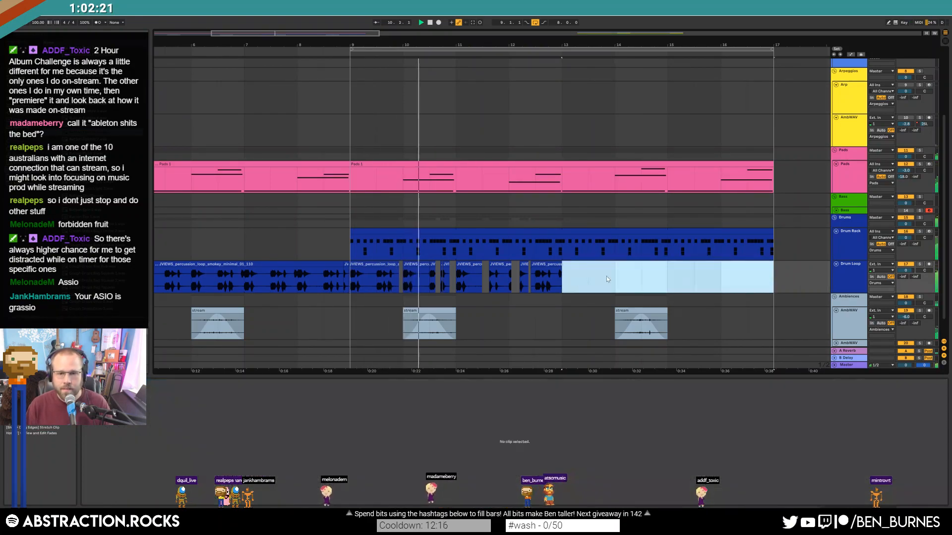
left_click(350, 264)
left_click(371, 265)
left_click(544, 265, "shift")
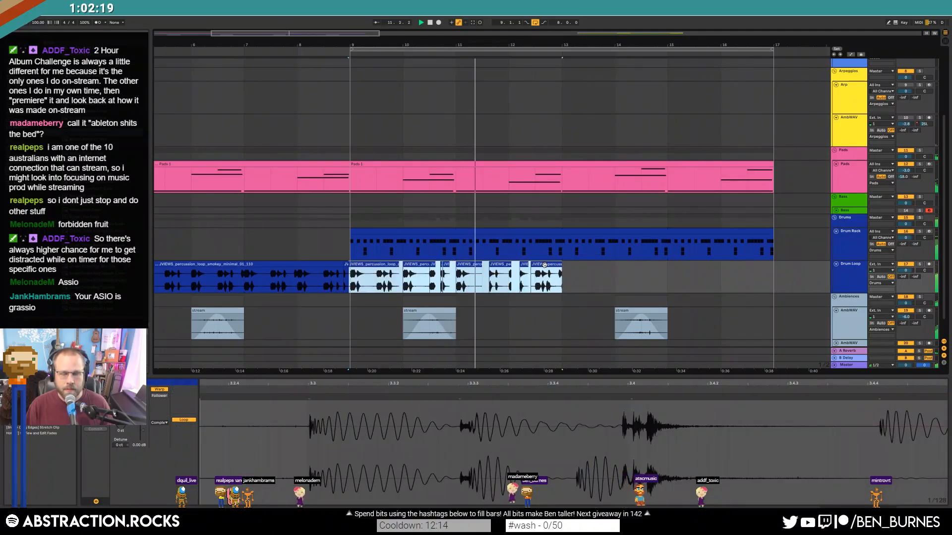
key("ctrl+d")
scroll(611, 267, "up", 5)
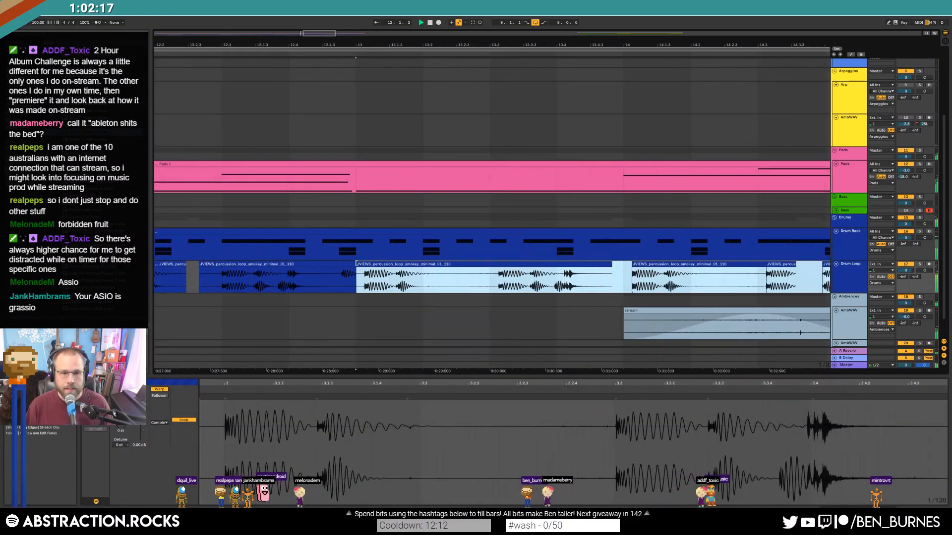
Delete the percussion clips on the Drum Loop track from bar 13 onward.
left_click_drag(355, 264, 391, 264)
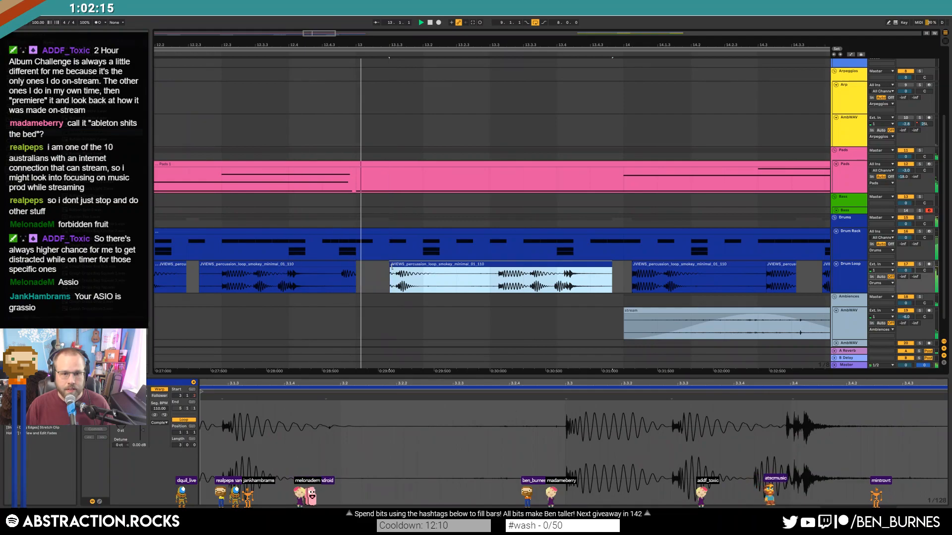
key("space")
left_click_drag(391, 264, 654, 278)
scroll(423, 270, "down", 3)
scroll(423, 273, "down", 3)
key("Delete")
Duplicate the run of Drum Loop clips from bars 9 to 13 into the space up to bar 17.
left_click(240, 267)
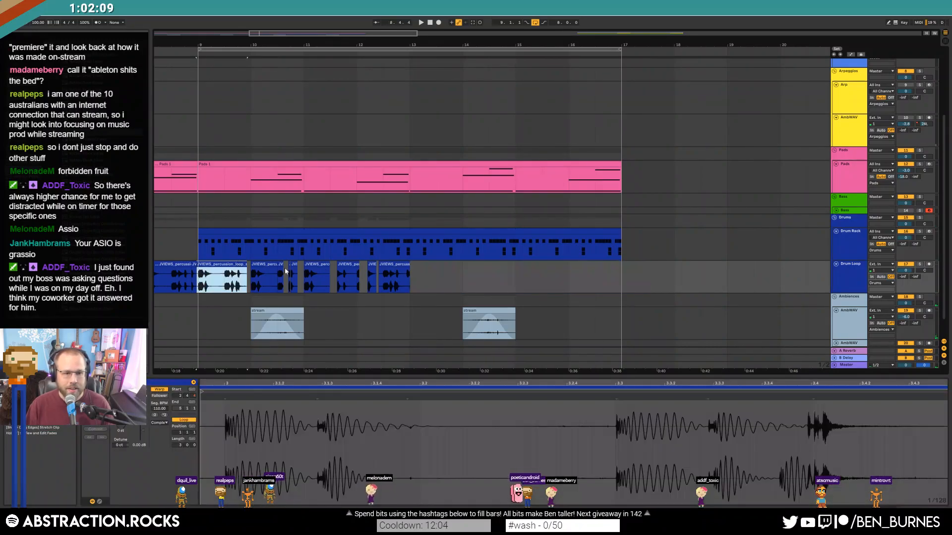
left_click(407, 265, "shift")
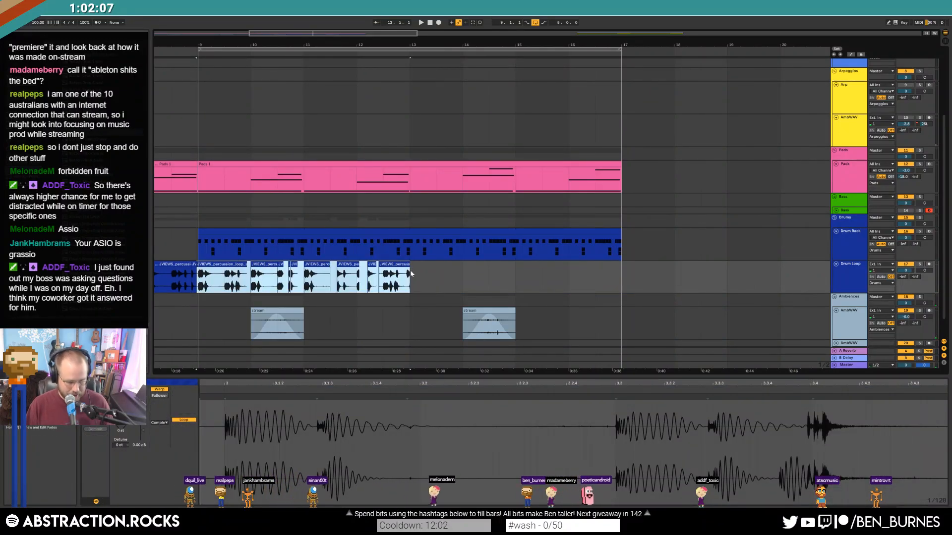
key("ctrl+d")
left_click(436, 274)
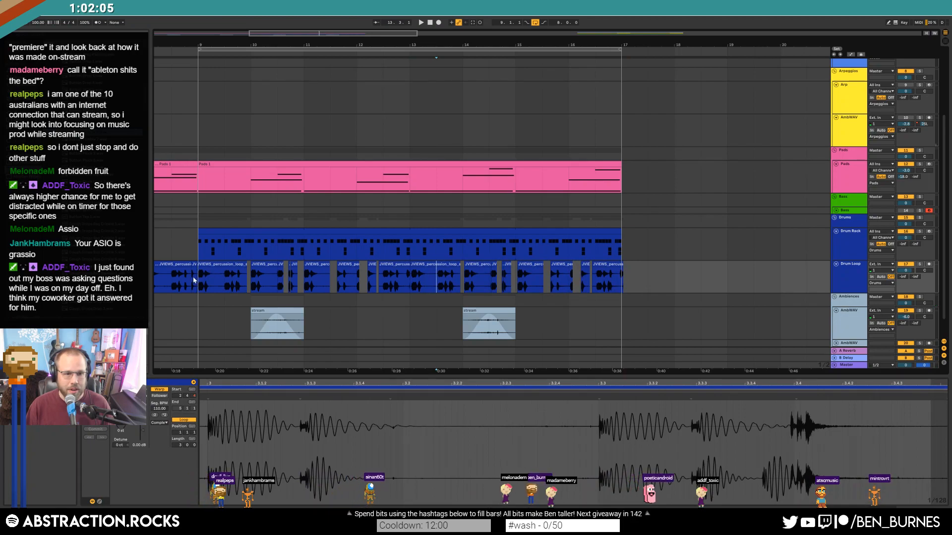
Trim the start of the Drum Loop clip at bar 9 so it begins exactly on 9.1.1.
scroll(417, 281, "up", 6)
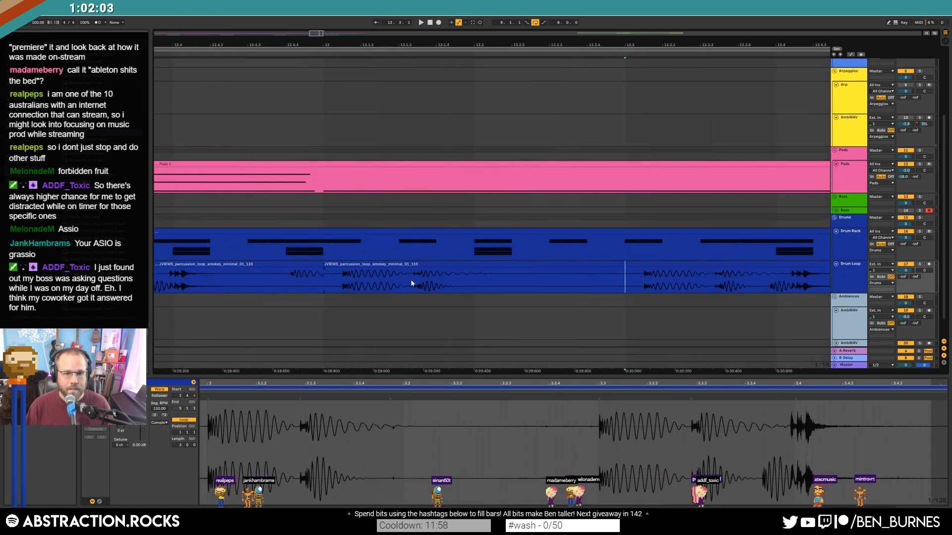
scroll(327, 279, "down", 8)
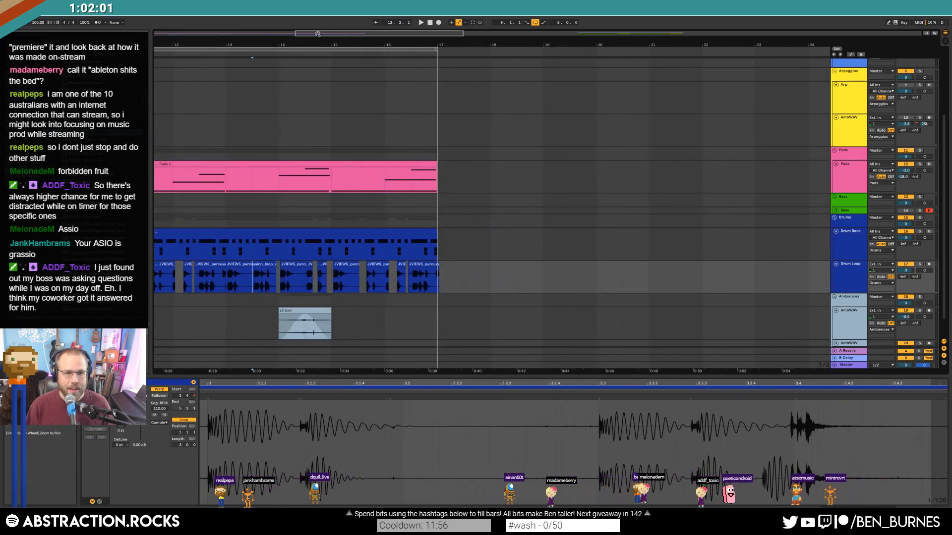
scroll(346, 337, "up", 4)
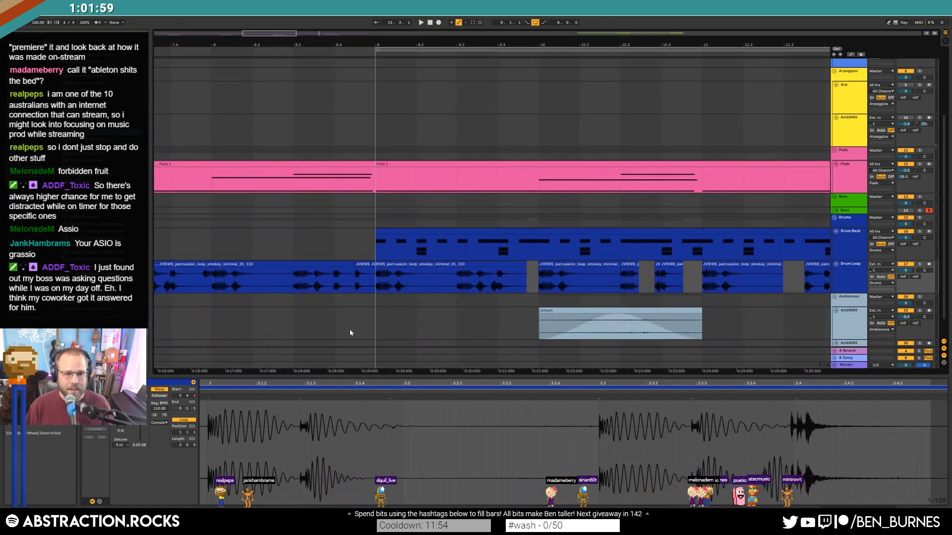
left_click(373, 266)
left_click_drag(372, 266, 376, 267)
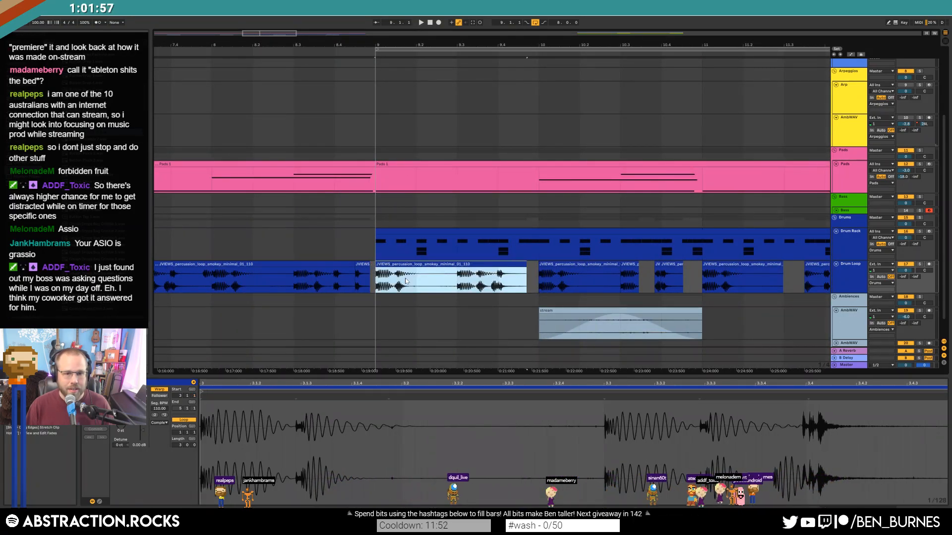
Replace the Drum Loop clips after bar 13 with a fresh duplicate of the clips from bars 9 to 13.
scroll(695, 134, "down", 1)
left_click_drag(694, 134, 473, 119)
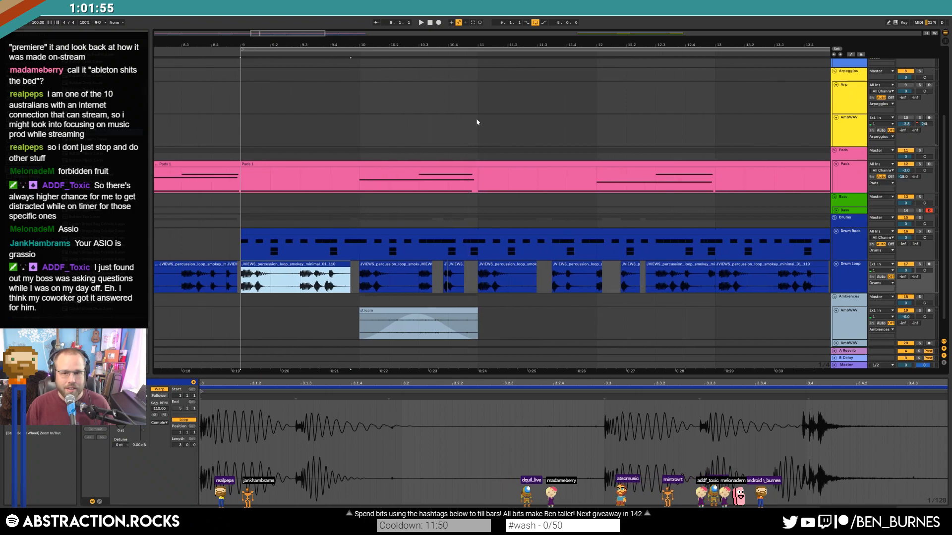
left_click_drag(301, 32, 317, 16)
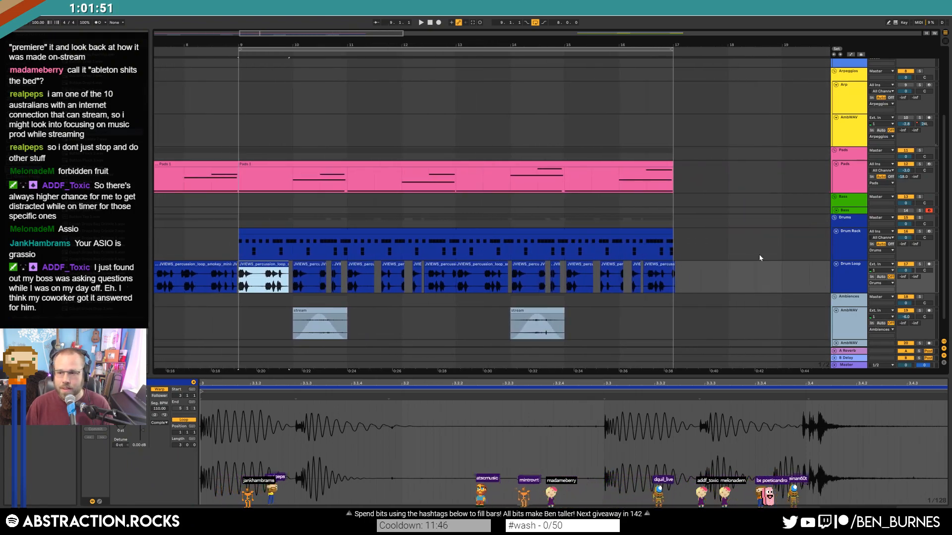
left_click_drag(710, 277, 471, 288)
double_click(452, 276)
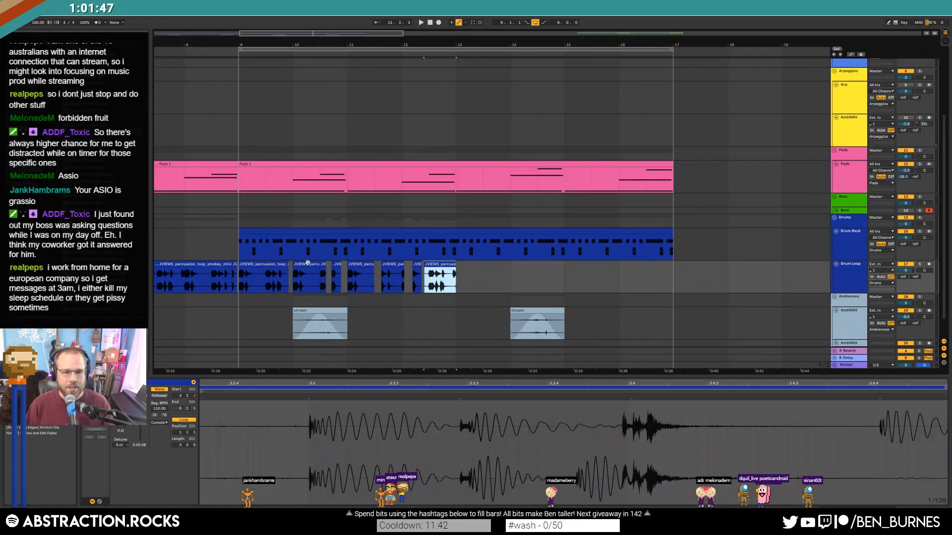
left_click(263, 264, "shift")
key("ctrl+d")
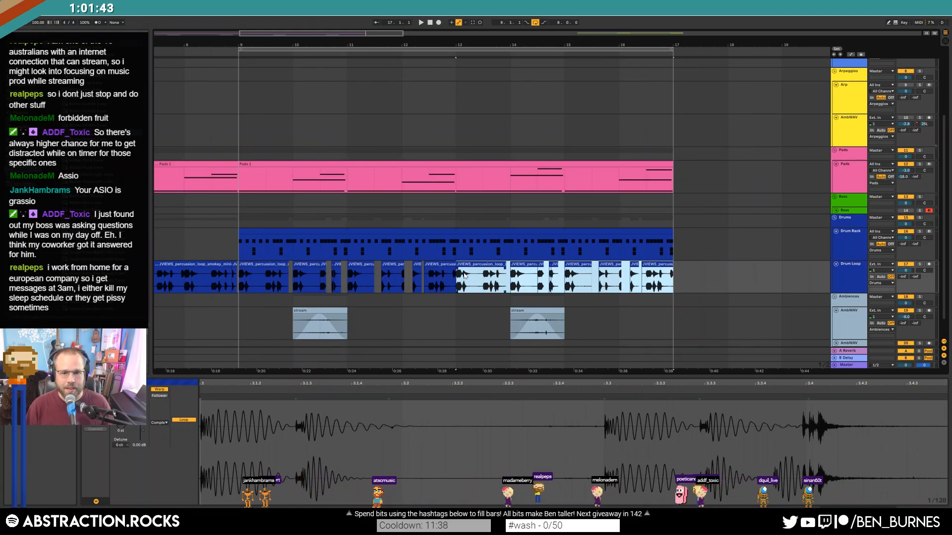
Trim the start of the Drum Loop clip at bar 13 to 13.2.3 and delete the first beat of bar 13 on Drum Rack.
scroll(464, 275, "up", 5)
left_click_drag(426, 265, 535, 268)
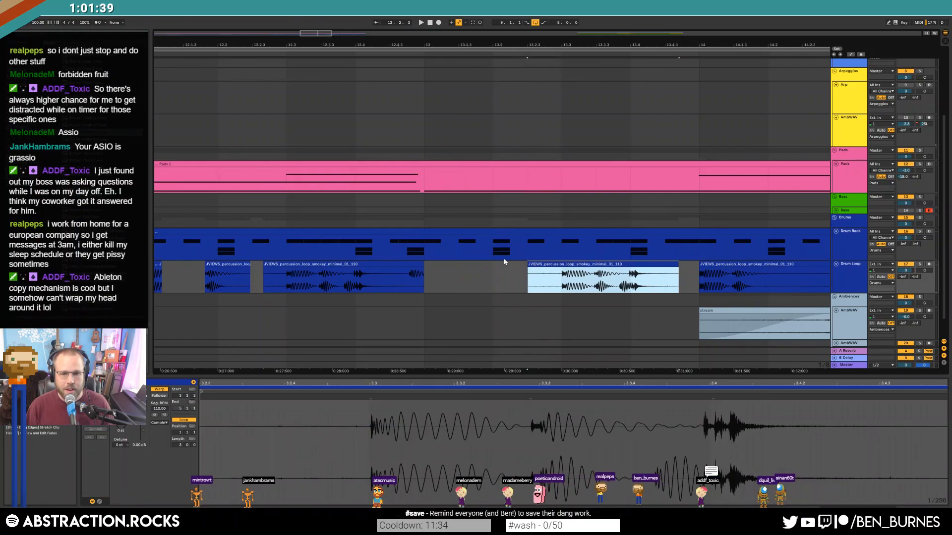
left_click_drag(427, 248, 486, 248)
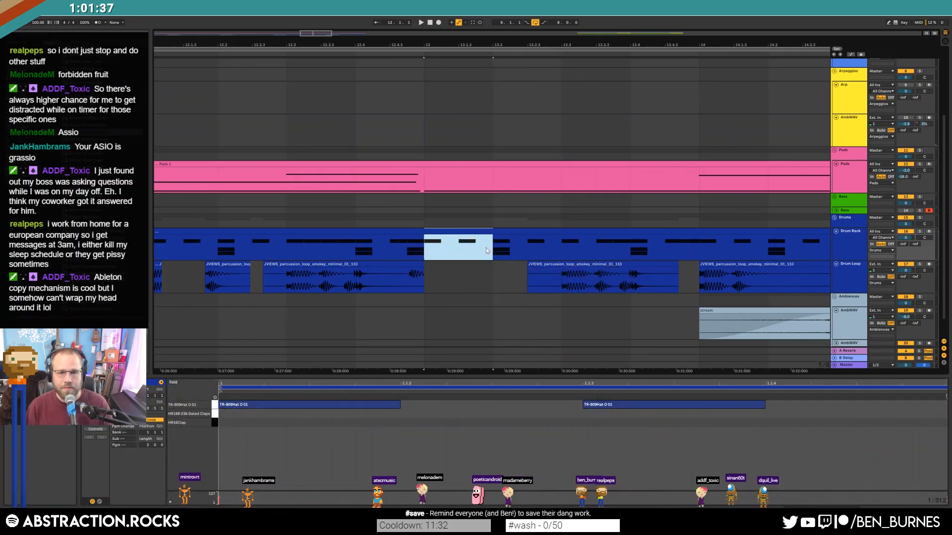
key("Delete")
Move the Bass clip from bar 33 to bar 9 and unfold the Bass track.
scroll(465, 263, "down", 5)
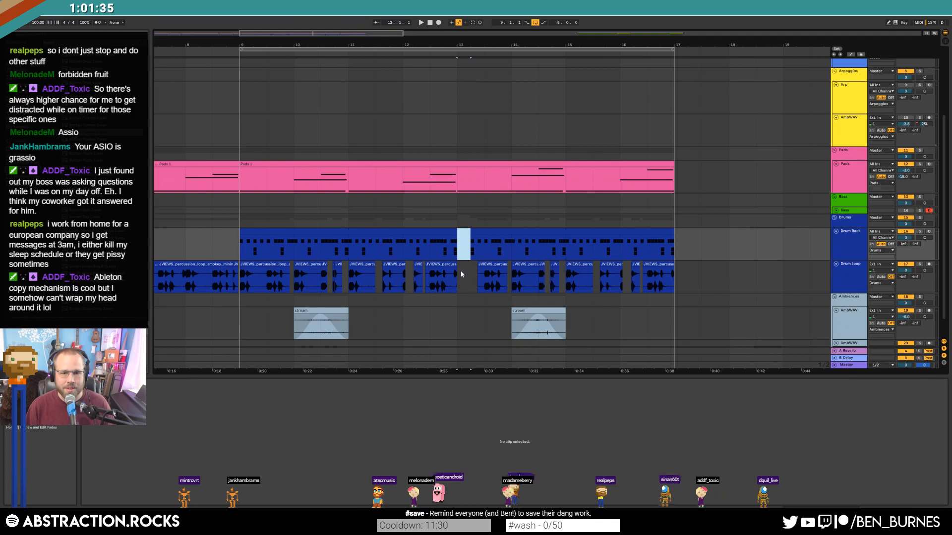
left_click(461, 274)
scroll(467, 275, "up", 4)
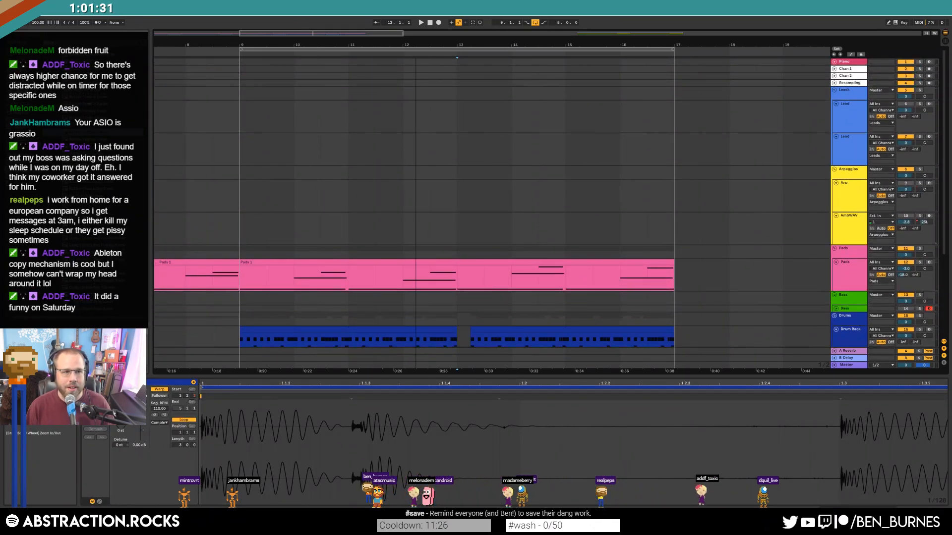
double_click(301, 35)
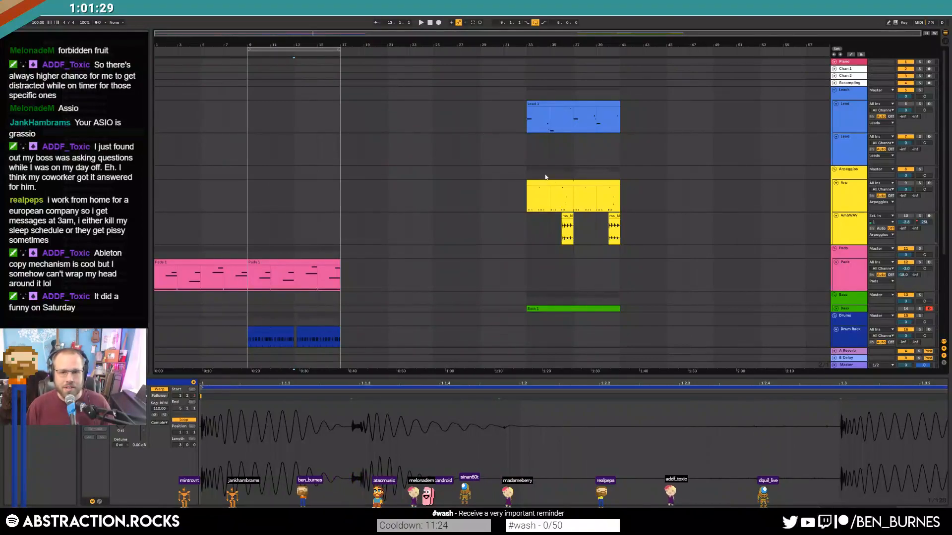
scroll(446, 260, "down", 2)
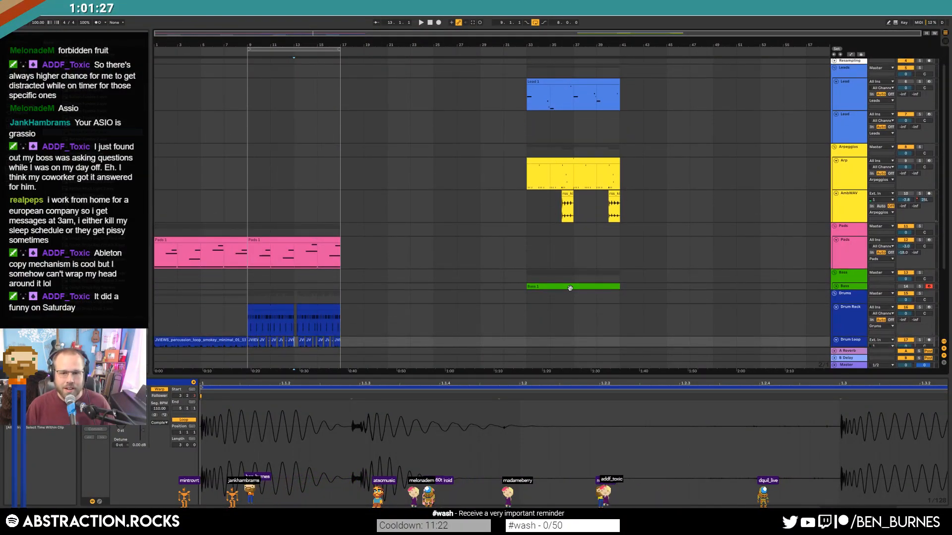
left_click_drag(577, 287, 291, 289)
left_click(835, 287)
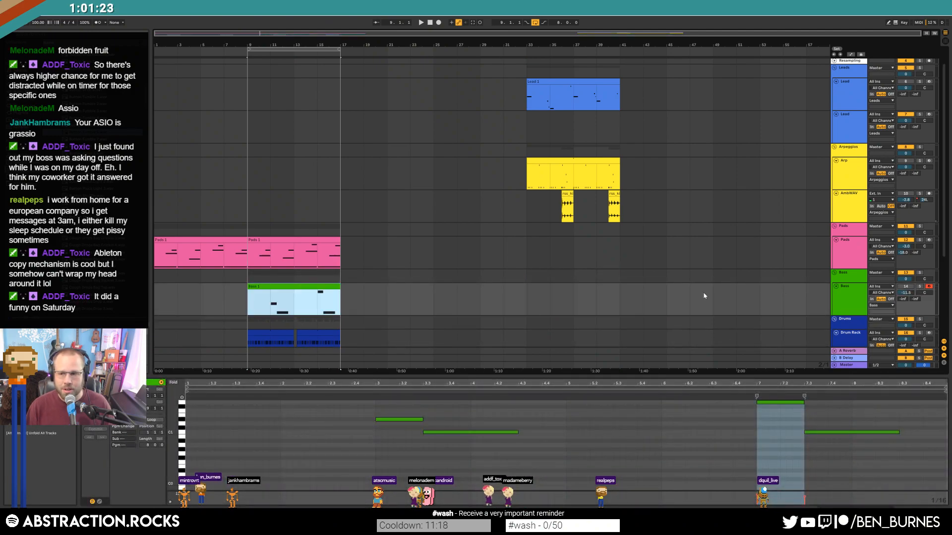
Inspect the Drum Loop clip edges around bars 9 and 10, and play the arrangement from bar 9.
scroll(508, 308, "down", 4)
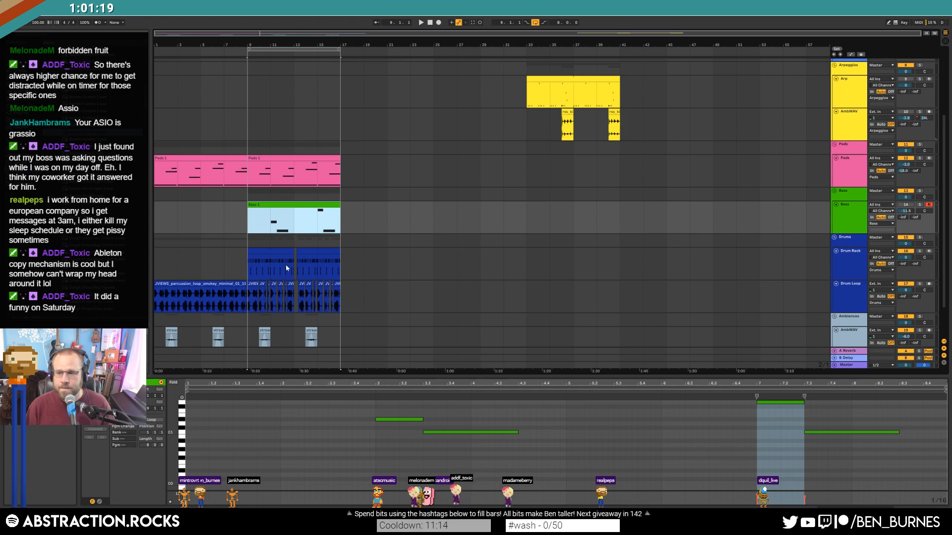
scroll(286, 268, "down", 2)
scroll(251, 276, "up", 10, "ctrl")
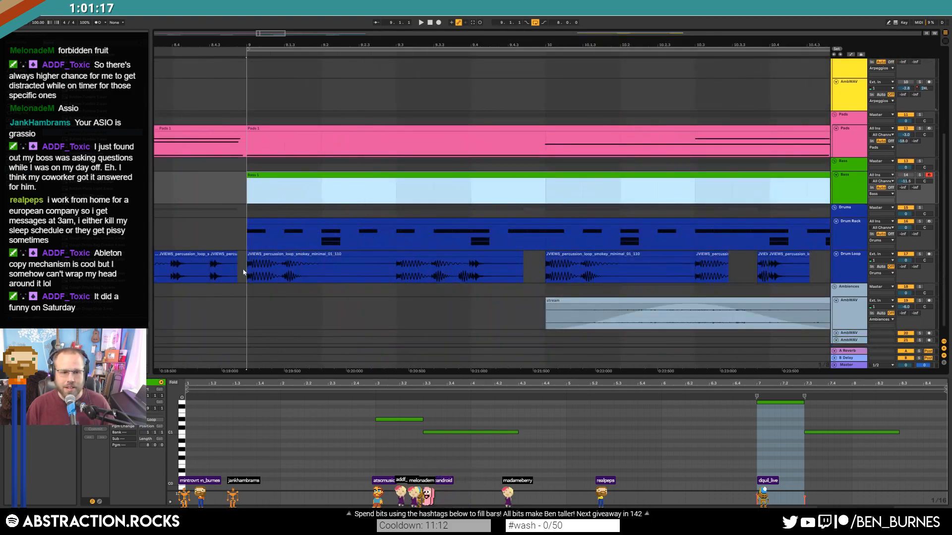
left_click(243, 272)
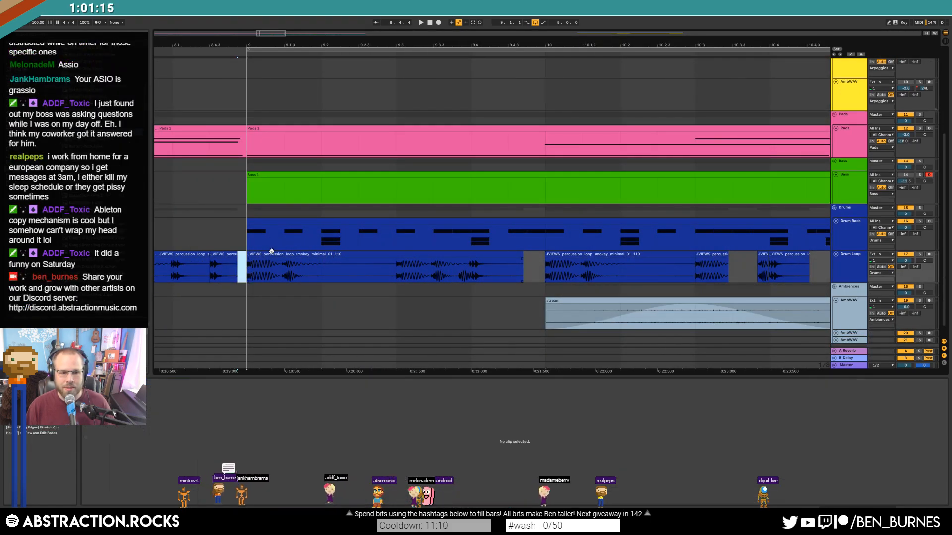
left_click(257, 253)
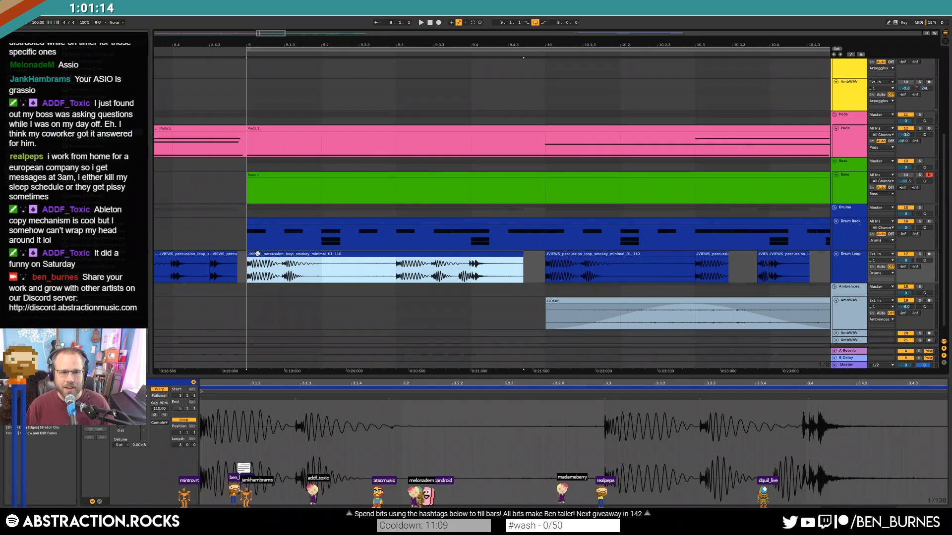
left_click(544, 261)
scroll(527, 211, "down", 6)
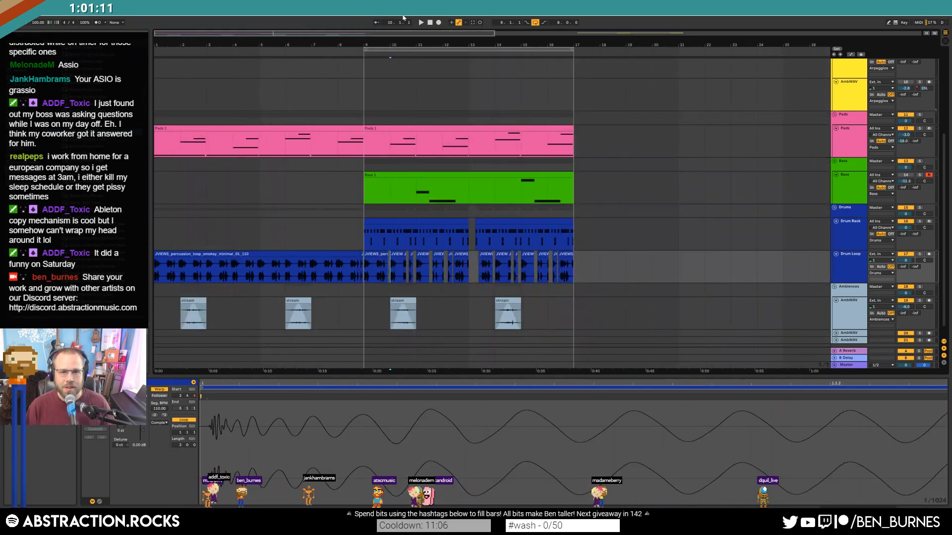
left_click(362, 192)
key("space")
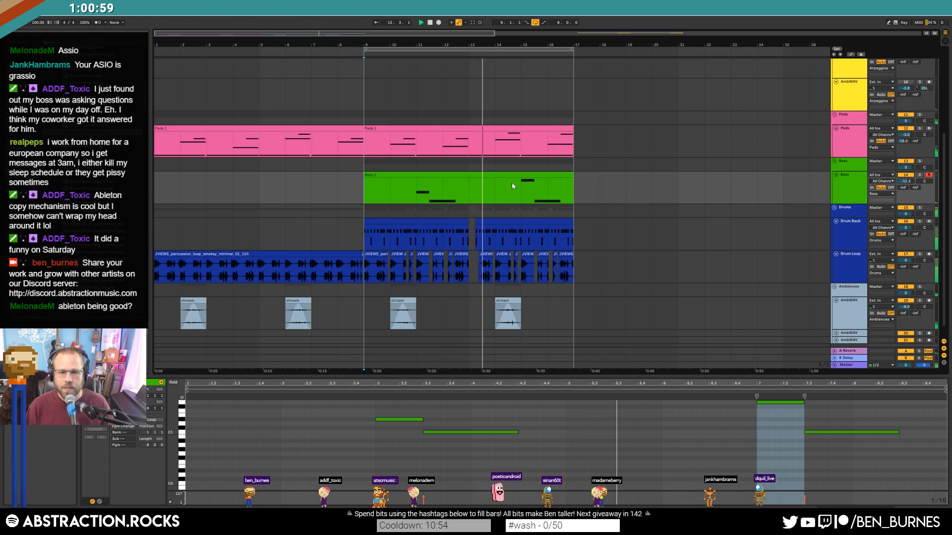
Shorten the last Drum Loop clip before bar 13 so it ends at 12.4.3.
scroll(485, 252, "up", 5)
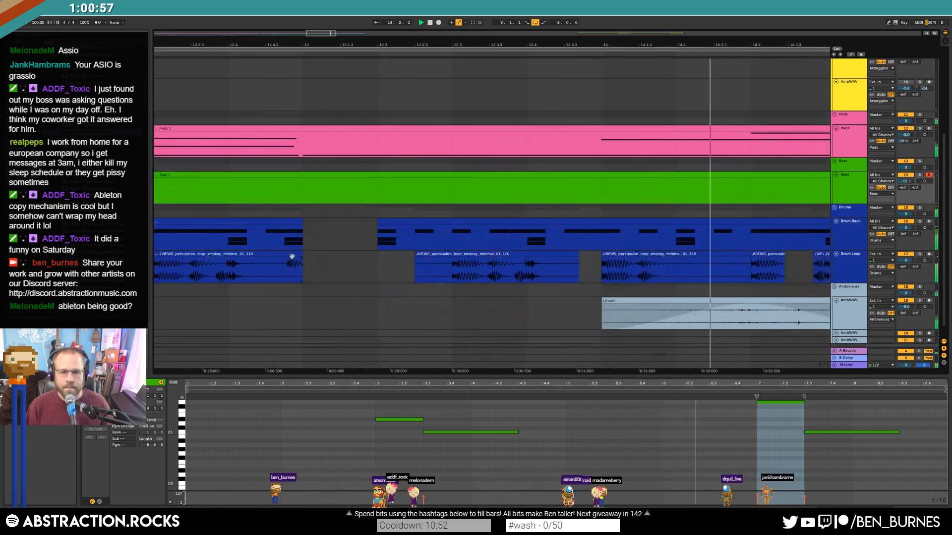
left_click_drag(302, 254, 267, 254)
scroll(444, 259, "down", 7)
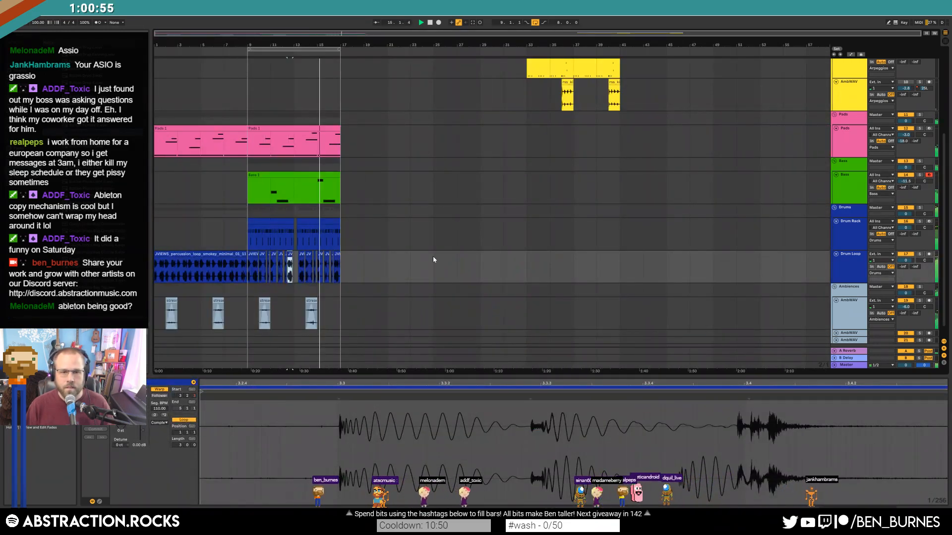
Audition all of the Bass clip's notes one octave higher, and transpose them back down an octave.
left_click(280, 177)
scroll(396, 439, "up", 1)
left_click_drag(384, 409, 819, 471)
key("space")
key("shift+Up")
key("space")
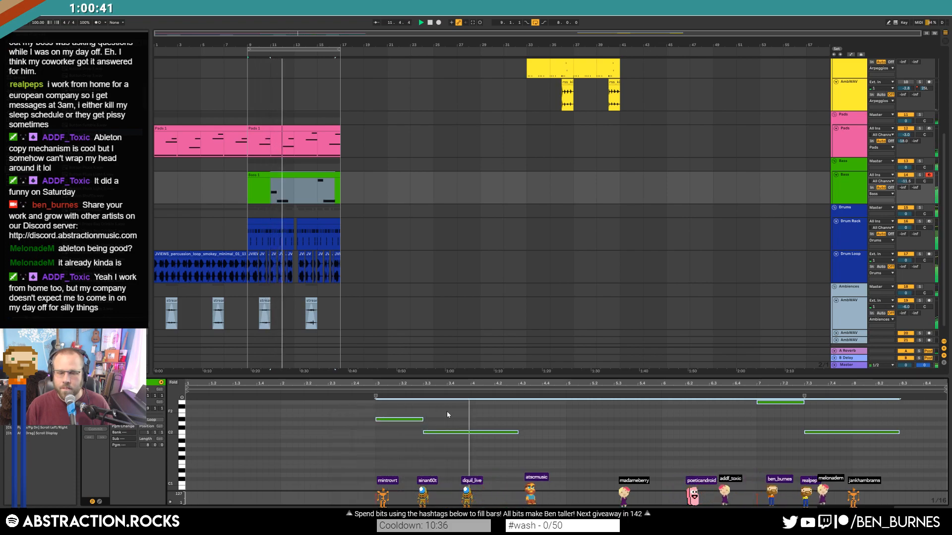
key("shift+Down")
key("space")
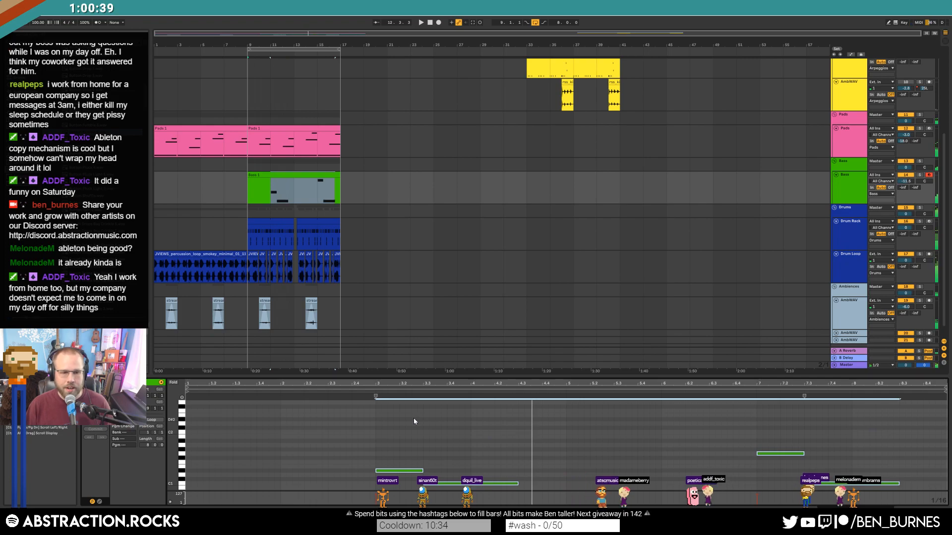
Lower the Bass track's volume to about -14 dB and raise its reverb send while listening.
key("shift+Tab")
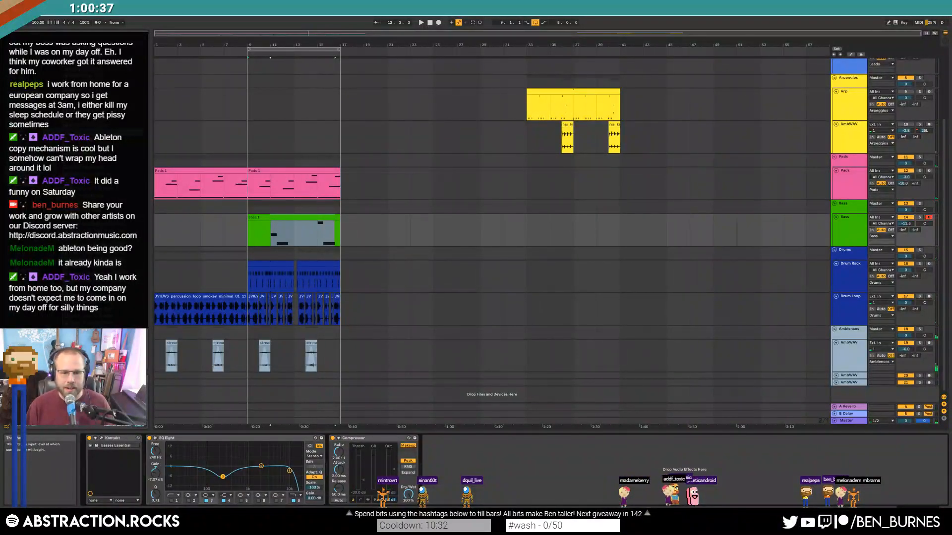
mouse_move(905, 224)
left_mouse_down()
mouse_move(905, 238)
mouse_move(903, 216)
left_mouse_up()
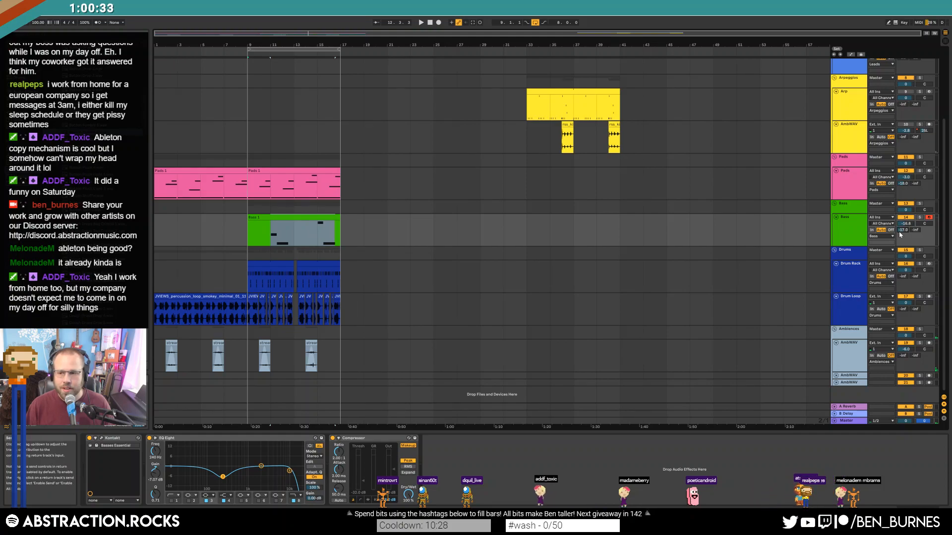
key("space")
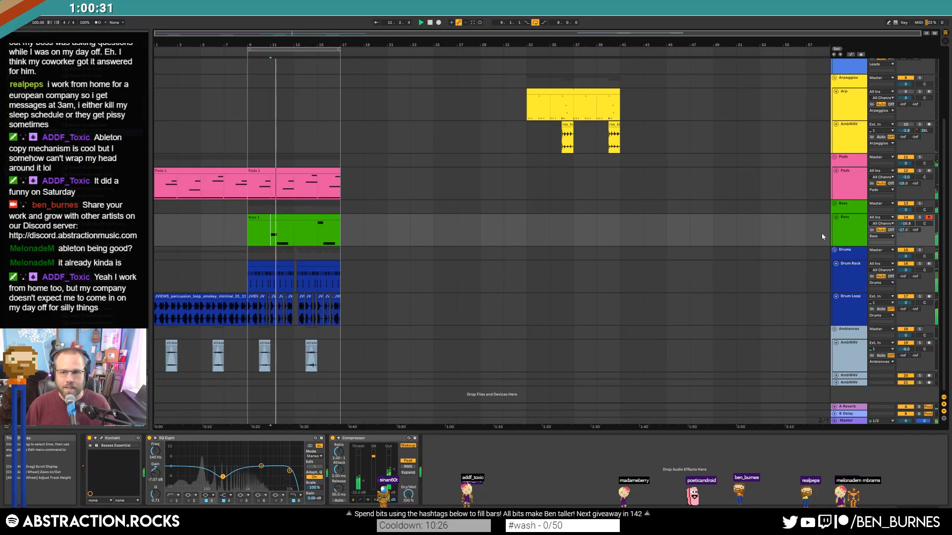
left_click_drag(903, 230, 905, 217)
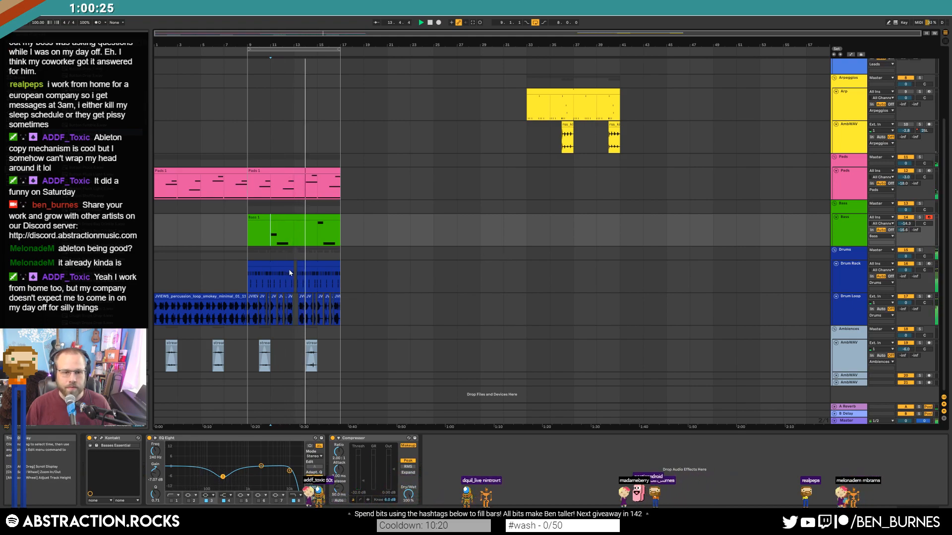
Narrow the Drum Rack gap in bar 13 to run from 13.1.3 to 13.2, and play the passage.
scroll(347, 252, "up", 6)
key("space")
left_click_drag(370, 263, 360, 286)
key("Delete")
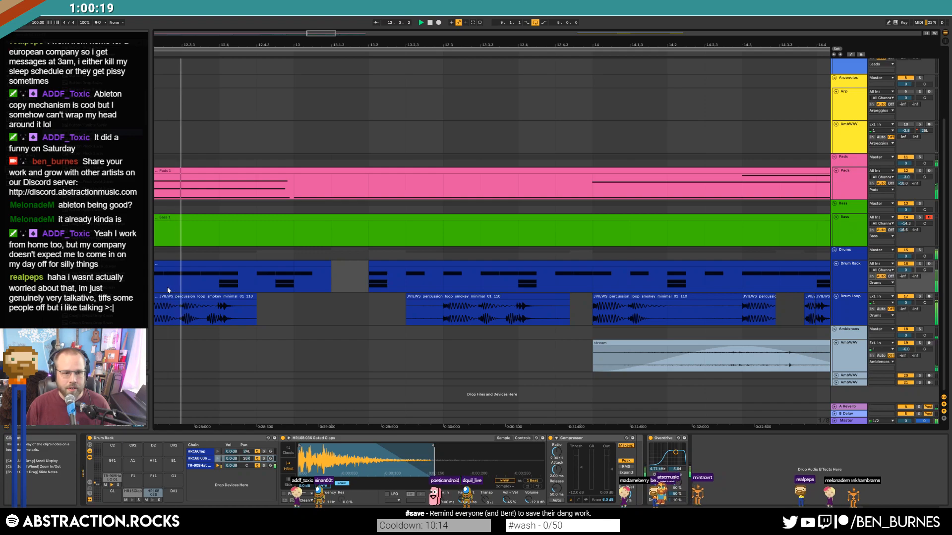
key("space")
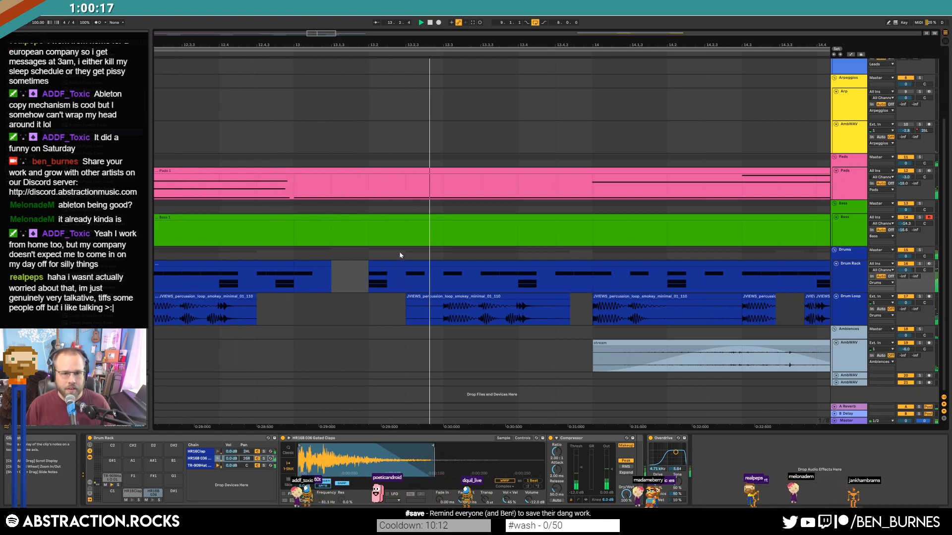
Stop playback and insert a new MIDI track named Lead directly below the Pads track.
scroll(533, 201, "down", 10)
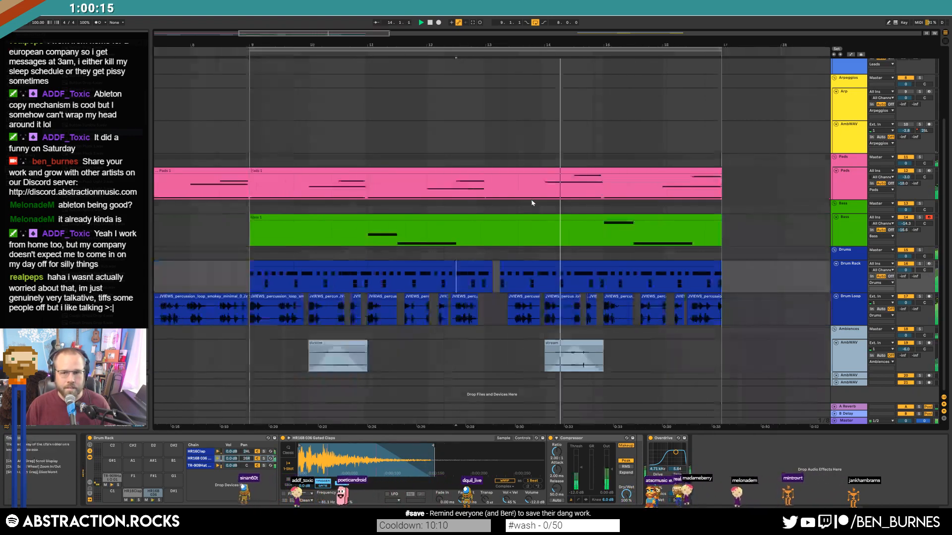
left_click(469, 171)
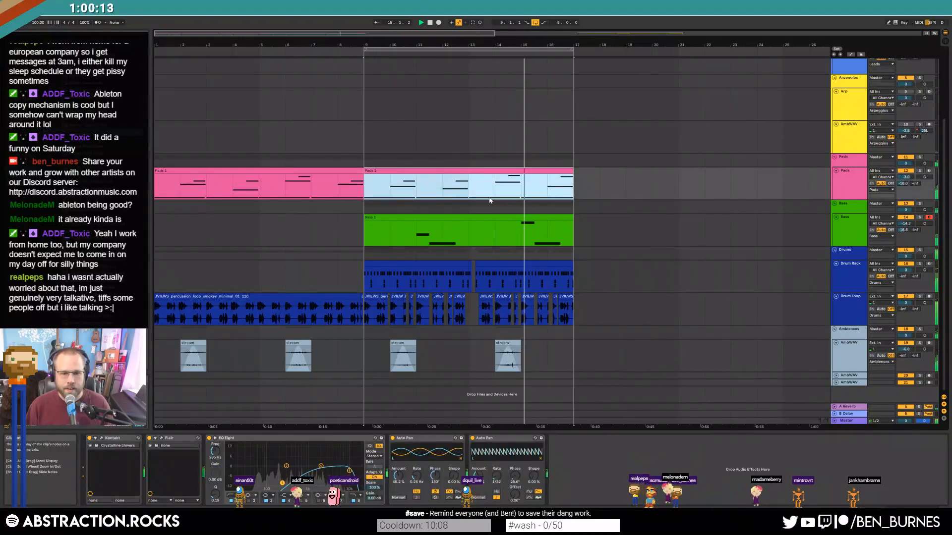
scroll(532, 218, "down", 5)
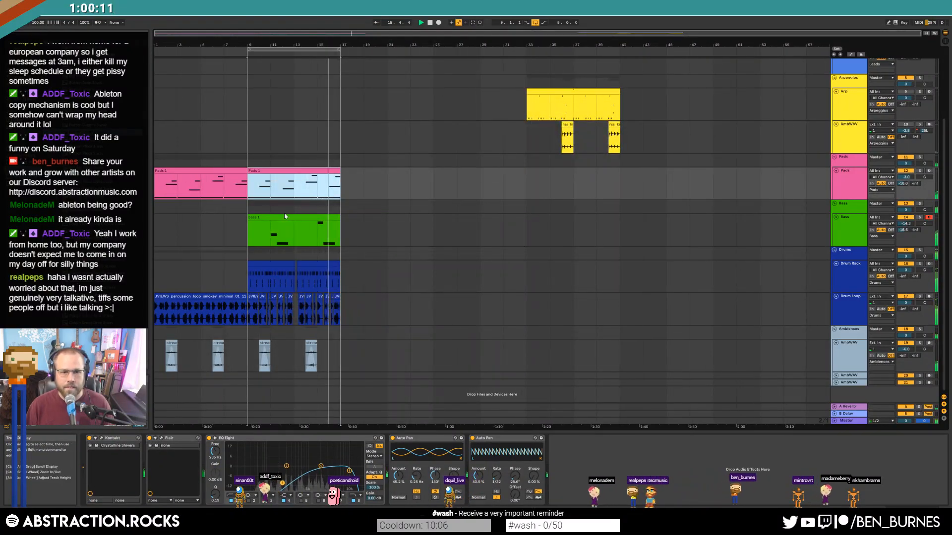
key("space")
left_click(308, 216)
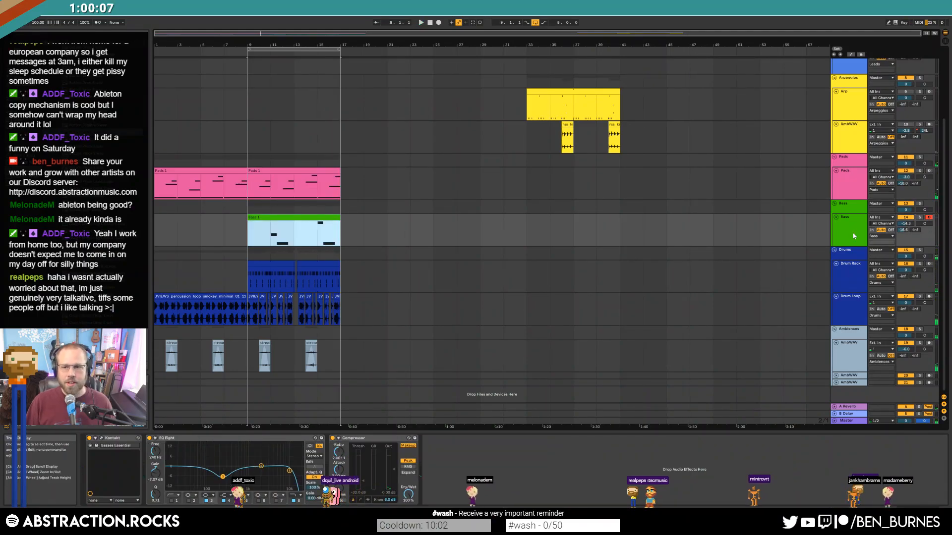
left_click(848, 187)
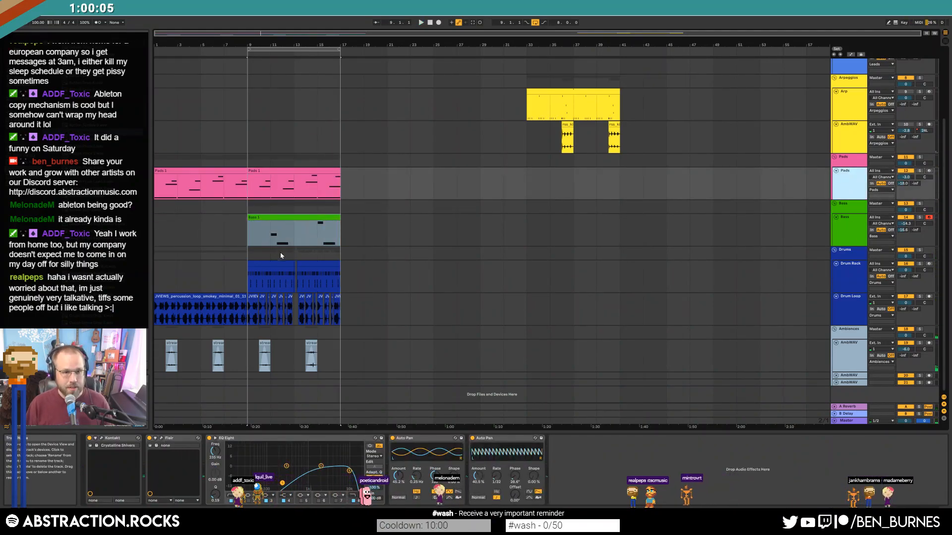
key("ctrl+shift+t")
Copy the Bass clip at bars 9 to 17 onto the Lead track and give the copy the track's pink colour.
left_click(280, 225)
left_click(834, 204)
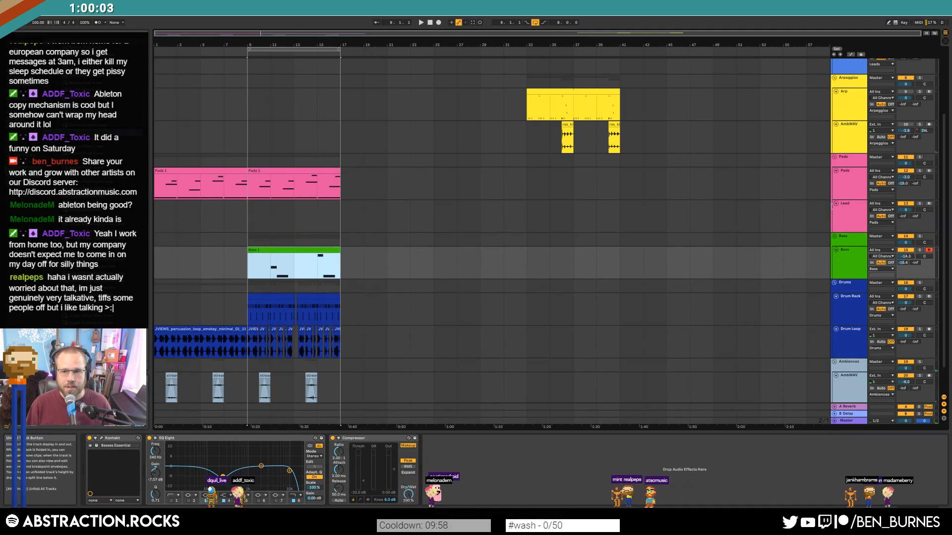
left_click_drag(295, 262, 297, 213)
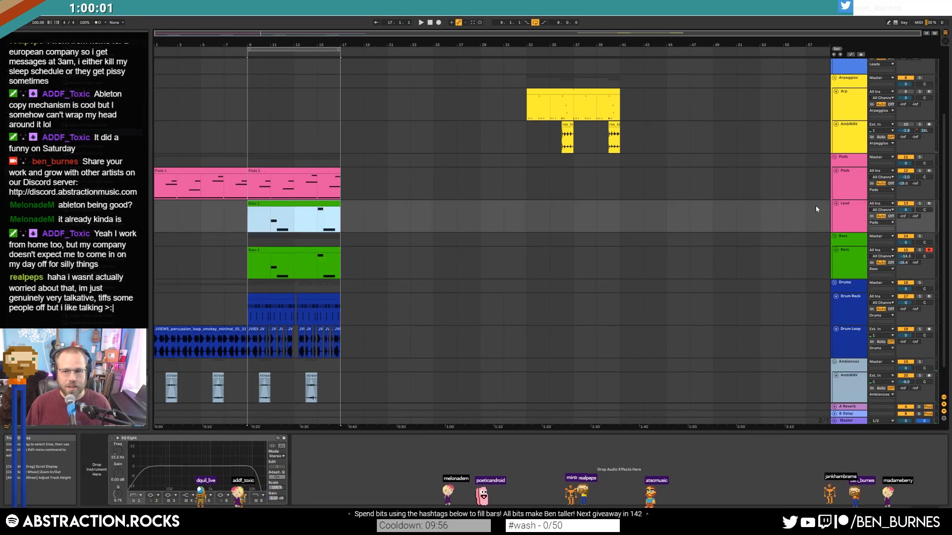
left_click(815, 209)
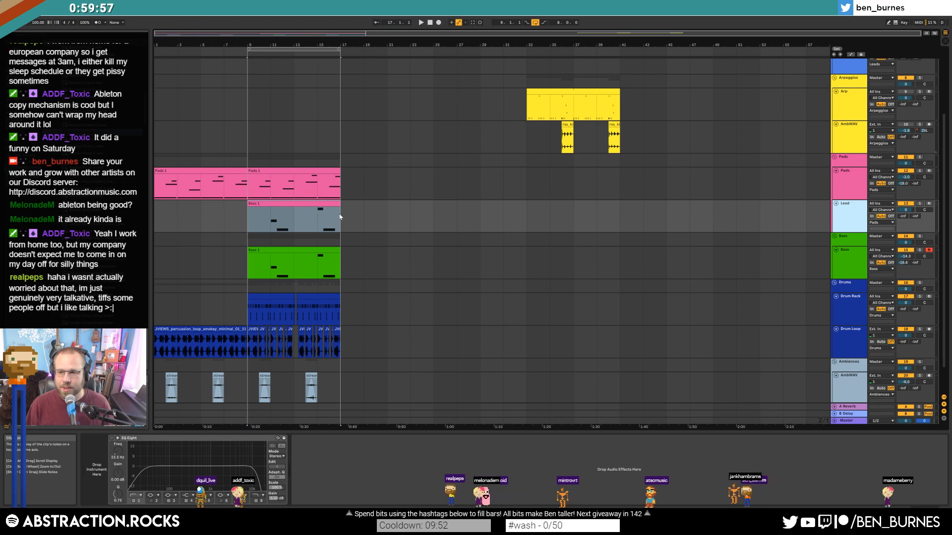
left_click(272, 204)
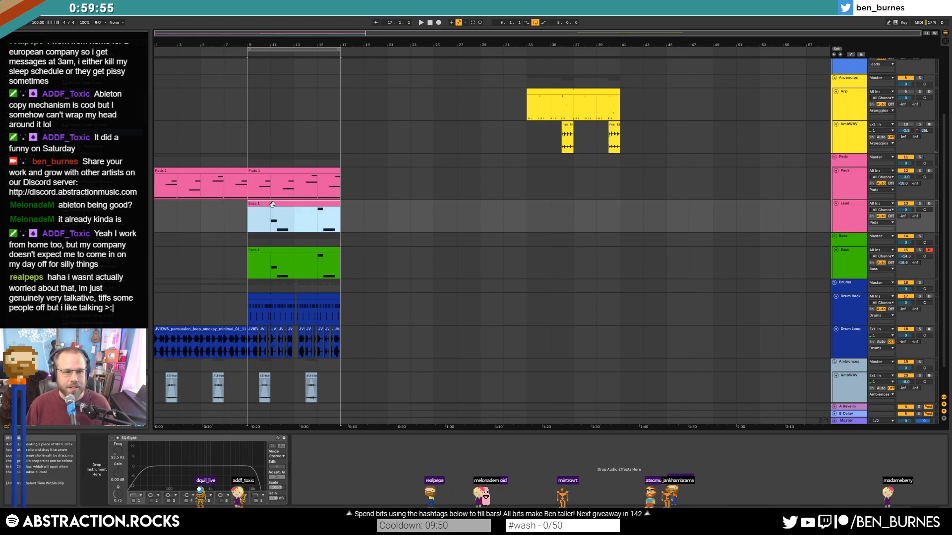
Load Massive on the Lead track and look through its envelope 4, Global and Voicing pages.
left_click(22, 117)
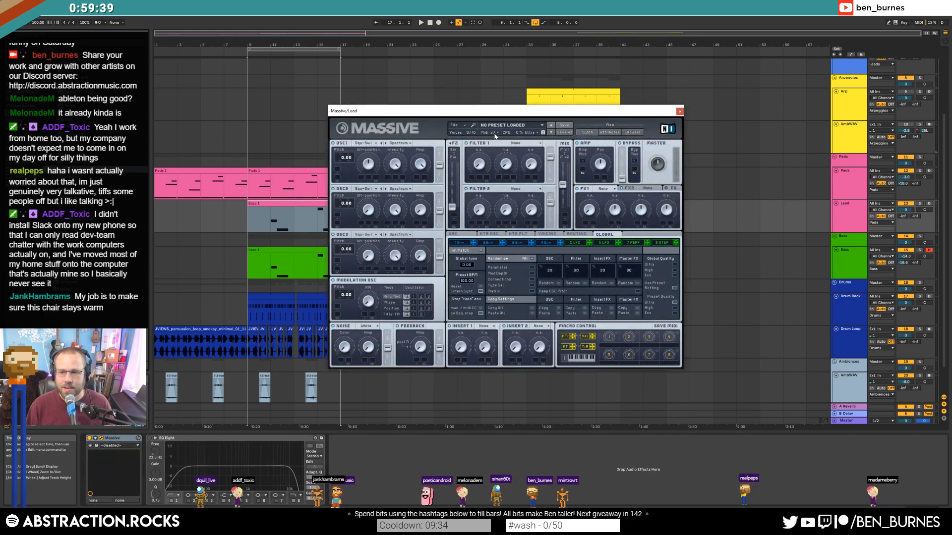
left_click_drag(477, 114, 522, 179)
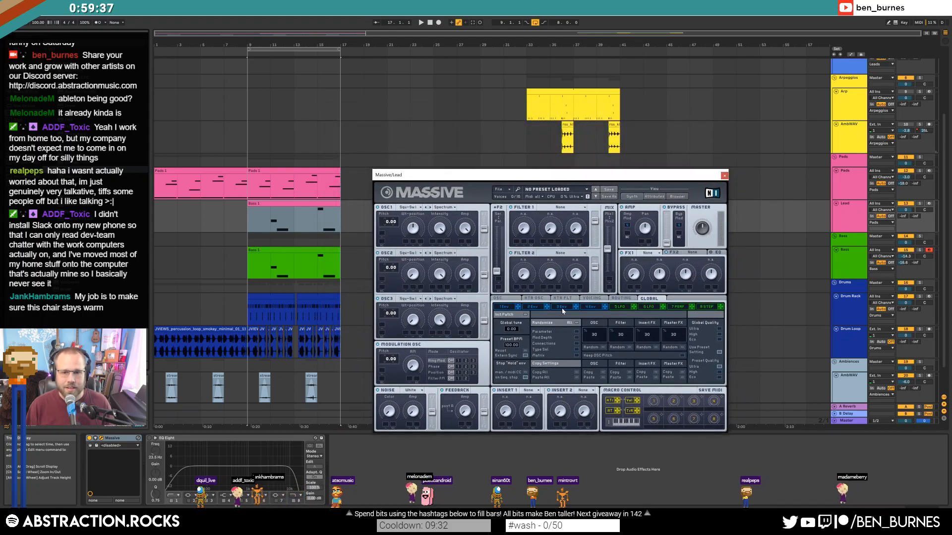
left_click(590, 307)
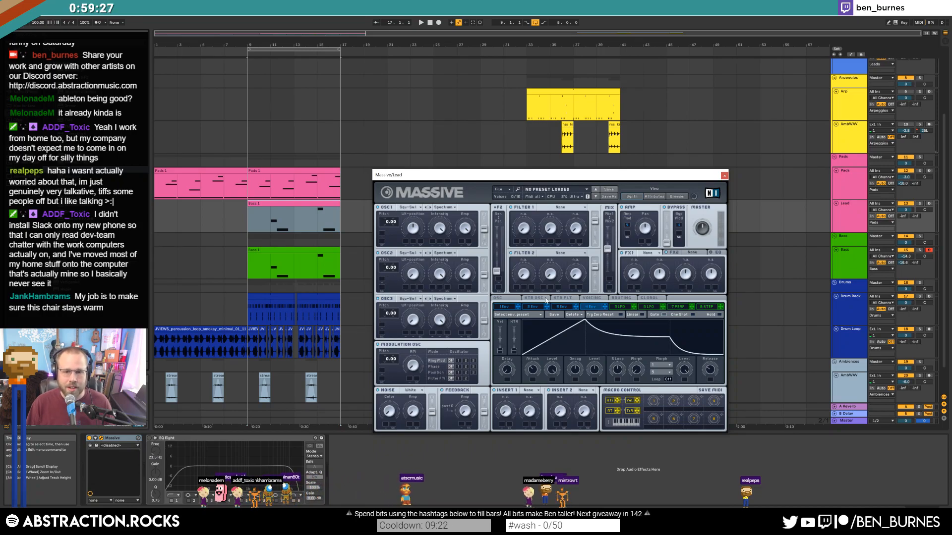
left_click(644, 299)
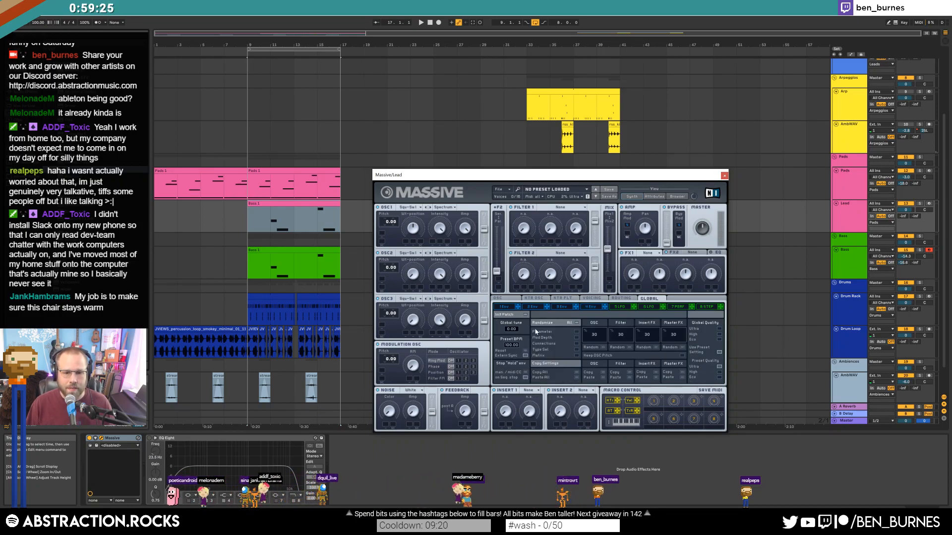
left_click(591, 298)
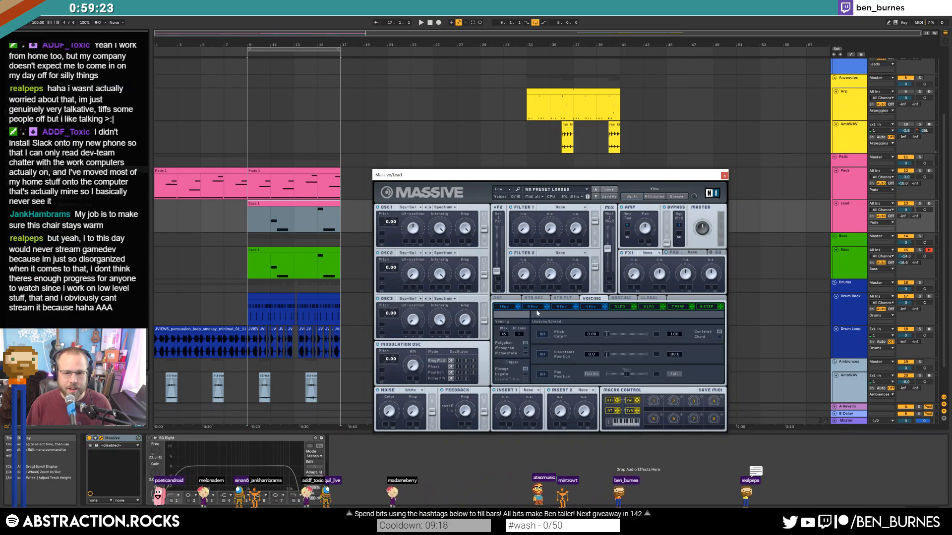
left_click(724, 175)
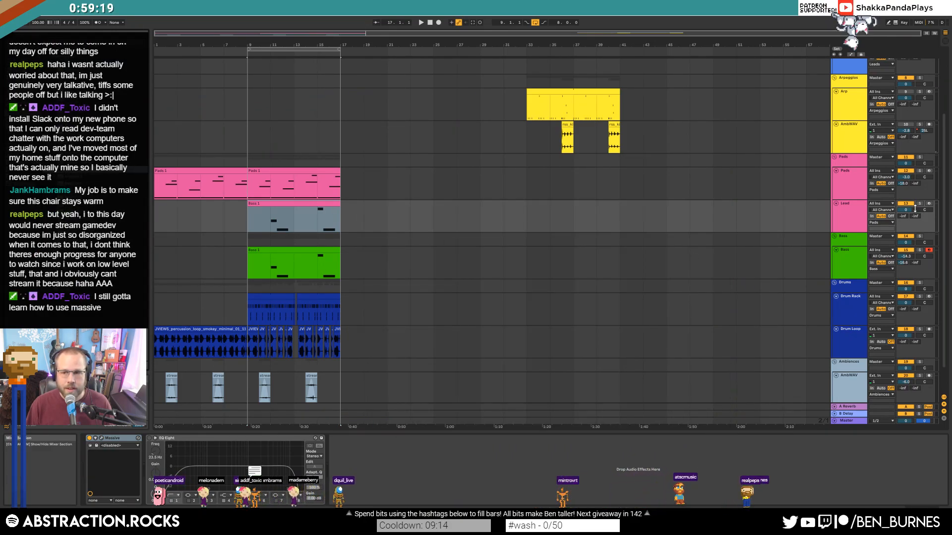
Play the section while lowering the Lead track's volume, panning Lead to the left and Bass to the right.
key("space")
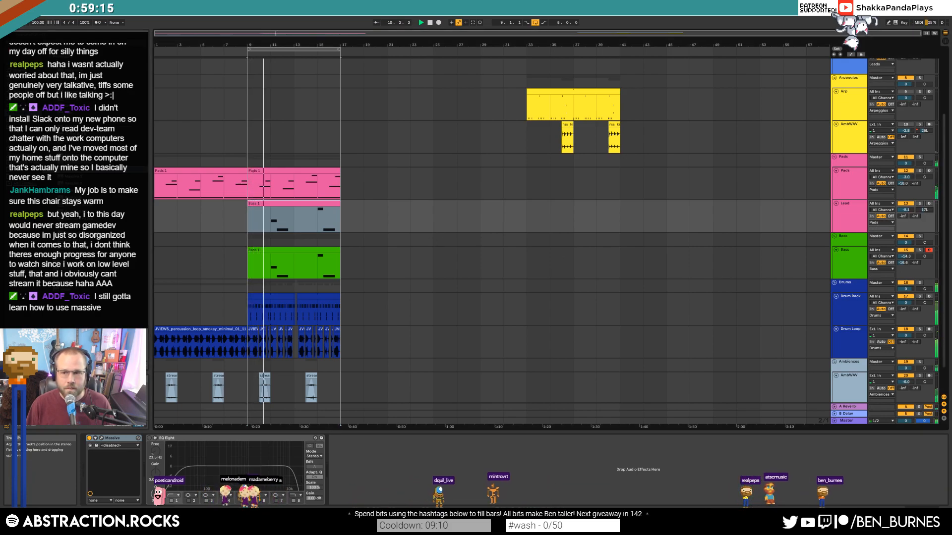
left_click_drag(924, 257, 924, 242)
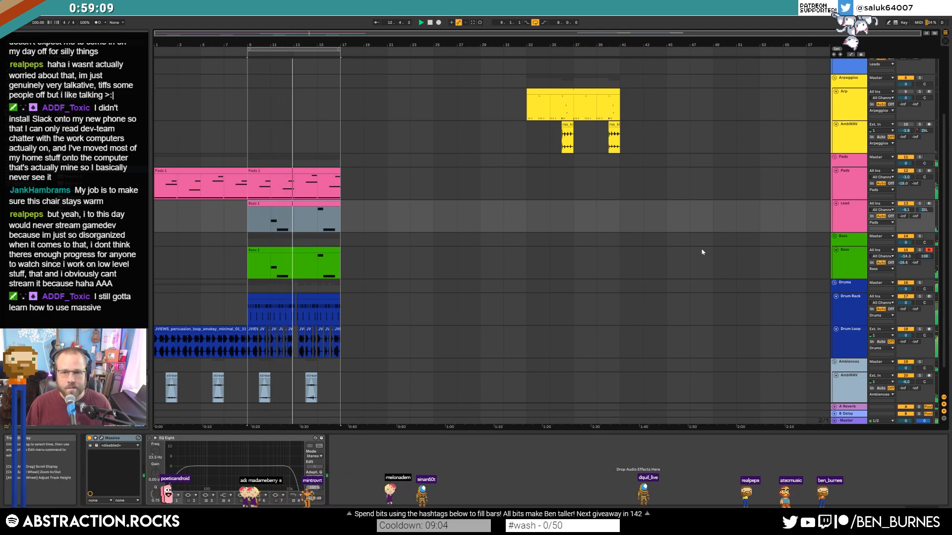
Lengthen the release of envelope 4 in the Lead track's Massive synth.
double_click(324, 231)
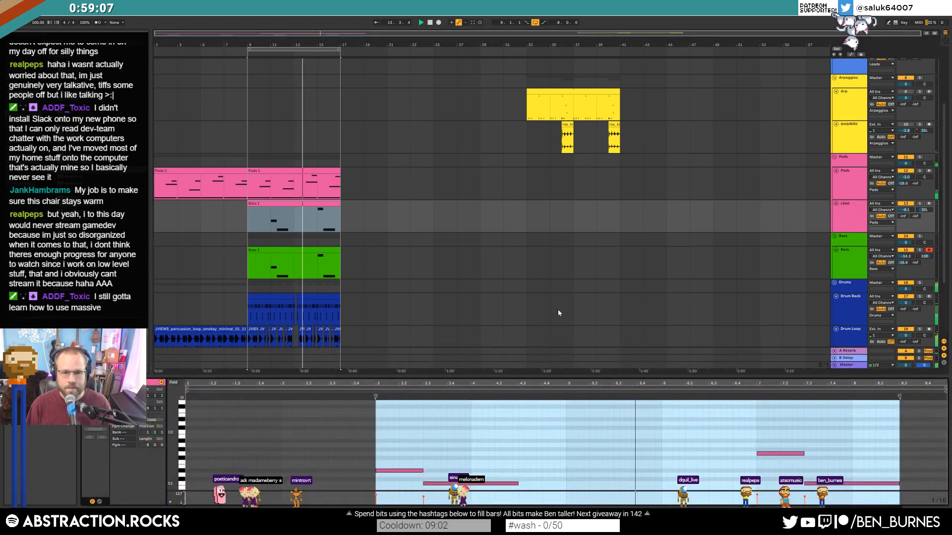
key("shift+Tab")
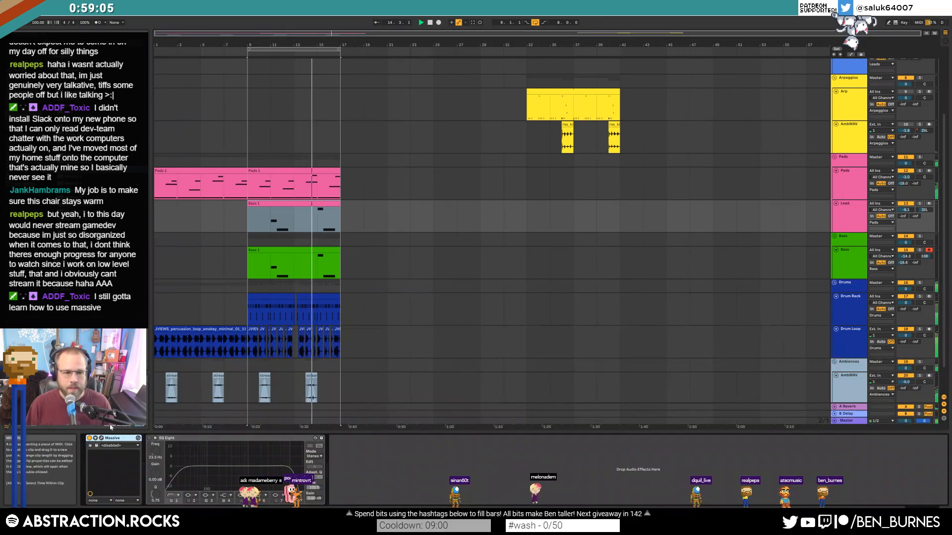
left_click(101, 439)
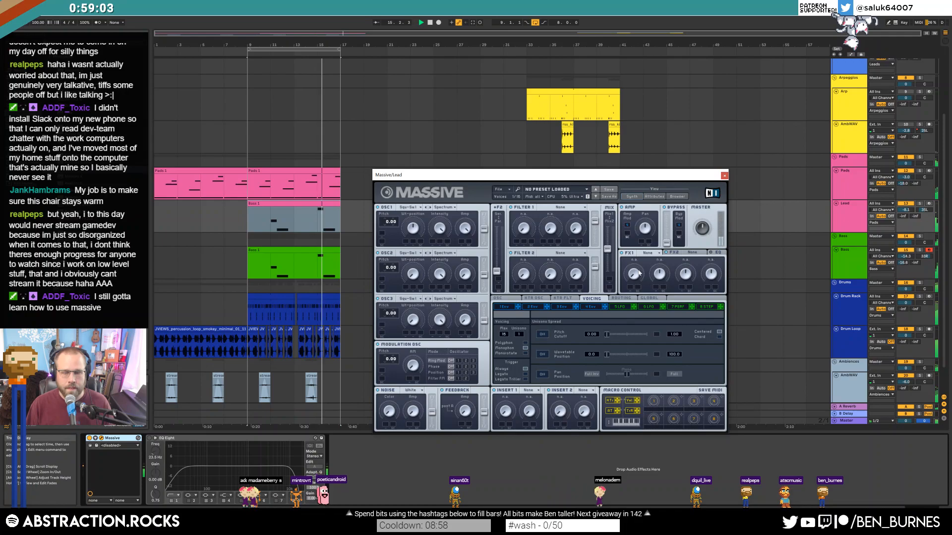
left_click_drag(633, 175, 645, 193)
left_click(604, 325)
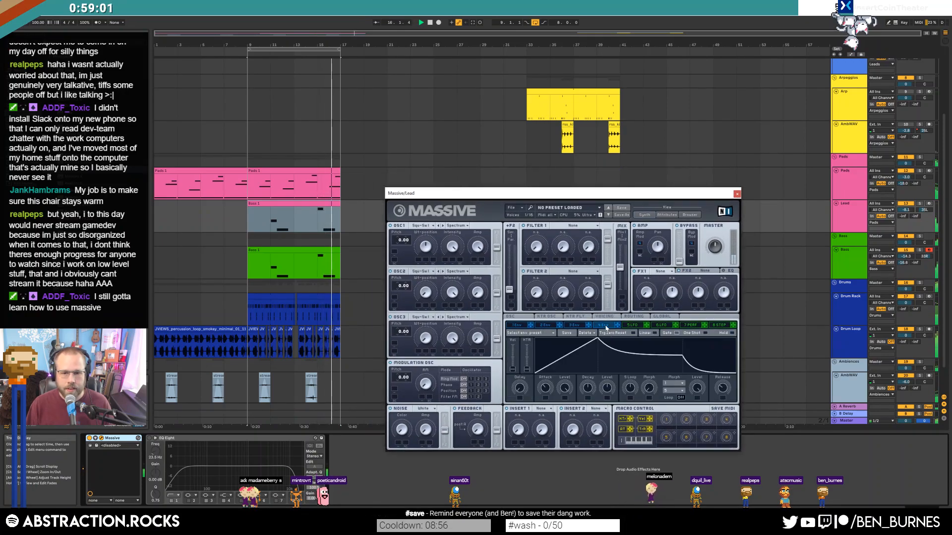
left_click_drag(725, 394, 721, 377)
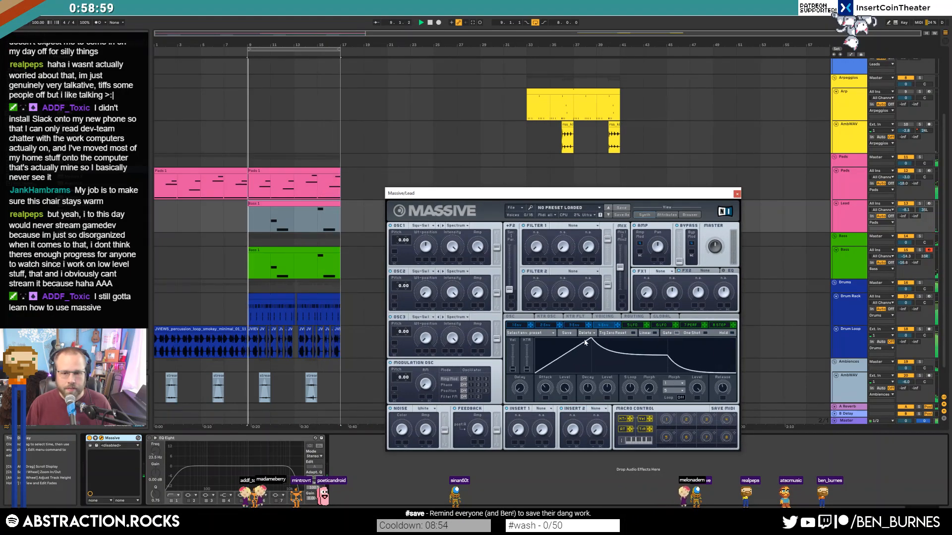
Raise Massive's unison voice count and turn on the Pitch Cutoff unison spread.
left_click(632, 316)
left_click(575, 317)
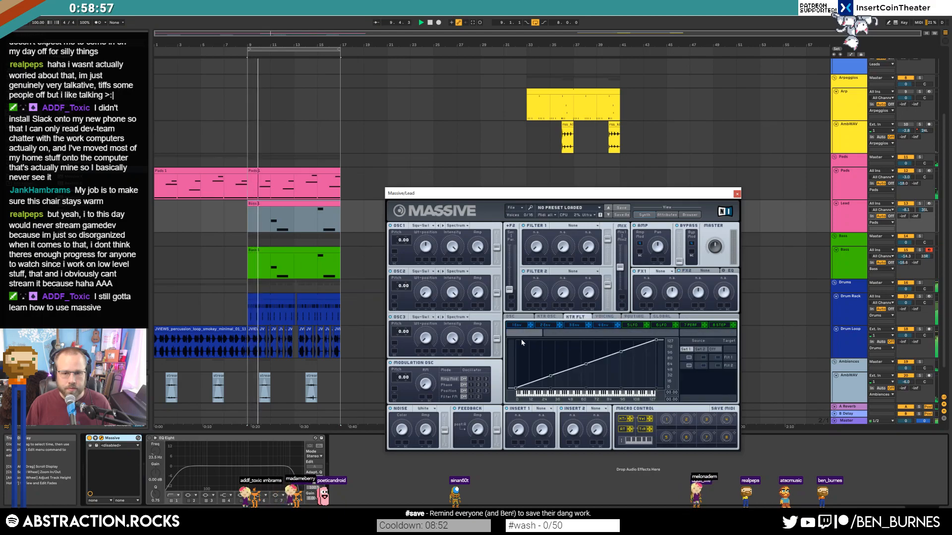
left_click(605, 317)
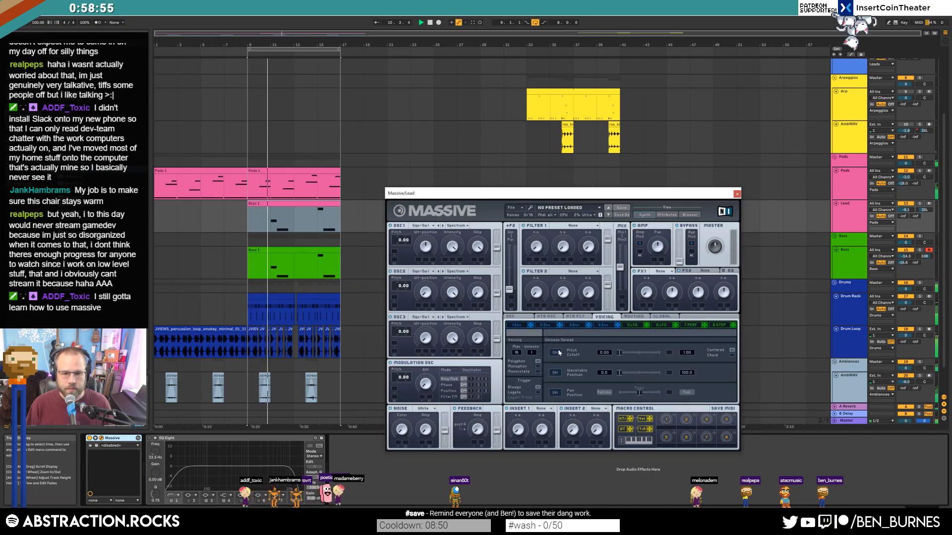
left_click_drag(530, 354, 532, 346)
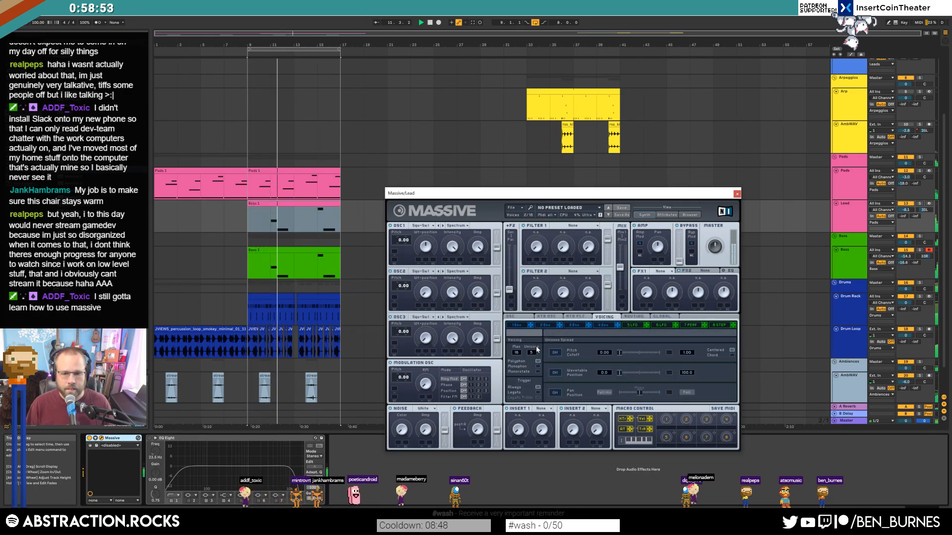
left_click(553, 353)
Play the arrangement from bar 11 to hear the Lead together with the Bass.
left_click(271, 269)
key("space")
key("space")
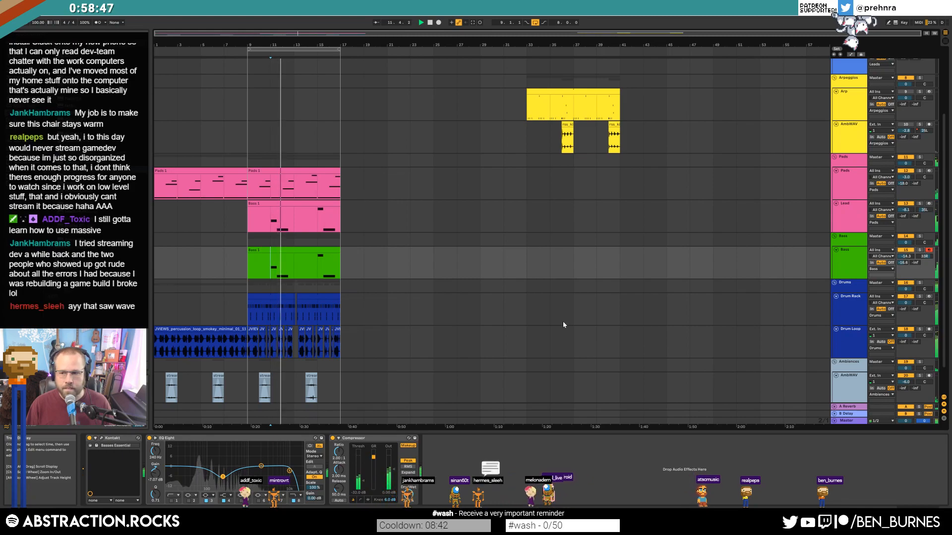
key("space")
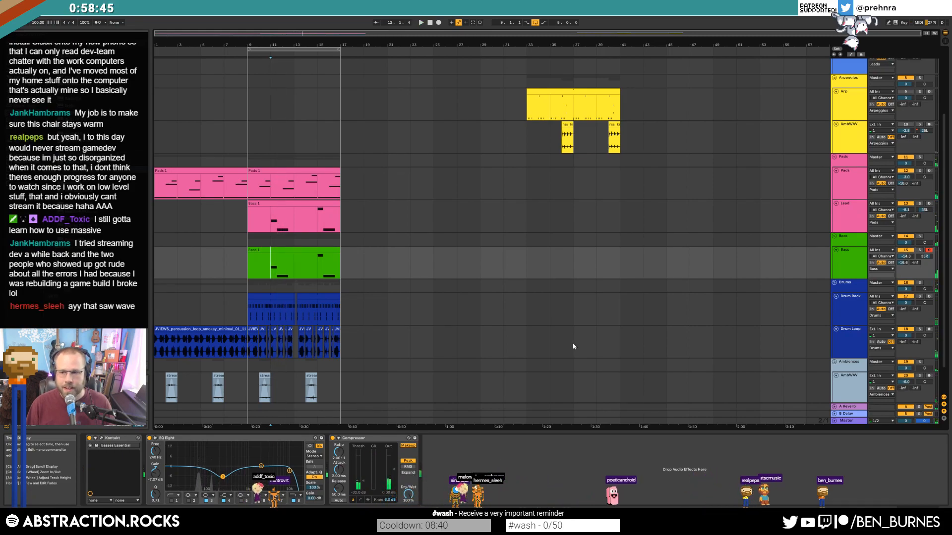
Set Massive's Filter 1 to Lowpass 4, route OSC1 and OSC2 into it, and raise the filters' series/parallel fader.
double_click(292, 207)
key("shift+Tab")
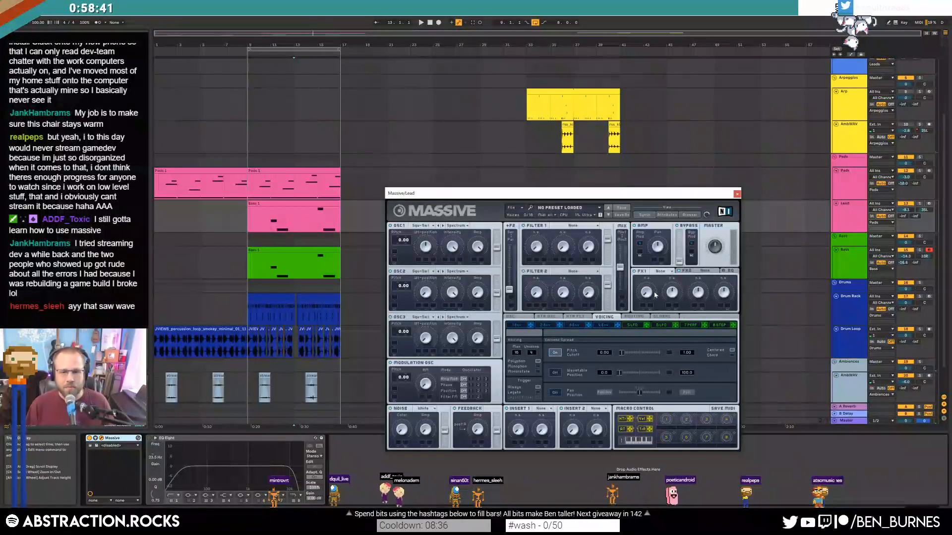
left_click(572, 226)
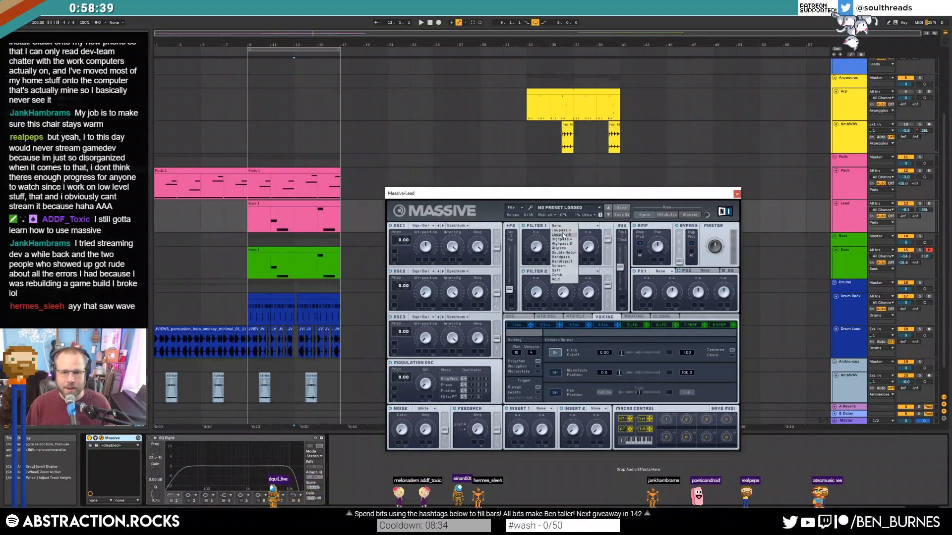
left_click(564, 240)
mouse_move(496, 247)
left_mouse_down()
mouse_move(497, 257)
mouse_move(498, 231)
left_mouse_up()
left_click_drag(497, 293, 502, 215)
left_click_drag(509, 284, 509, 245)
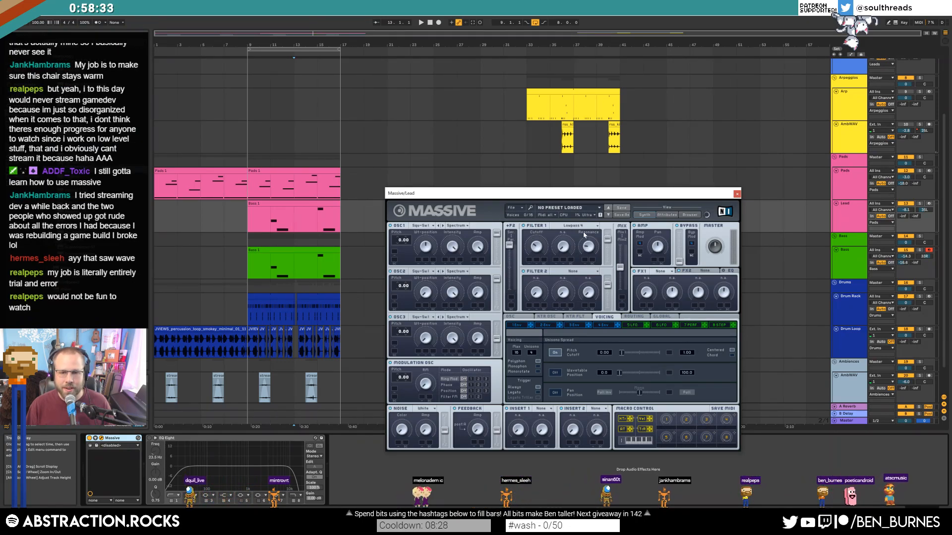
Audition the Lead from bar 11 while adjusting Filter 1's cutoff and resonance in Massive.
key("space")
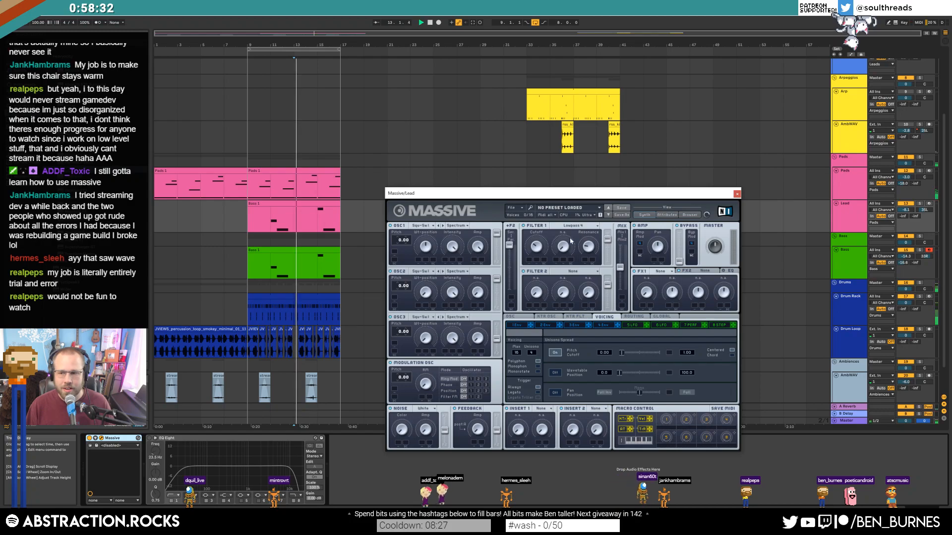
left_click(272, 219)
key("space")
left_click(532, 242)
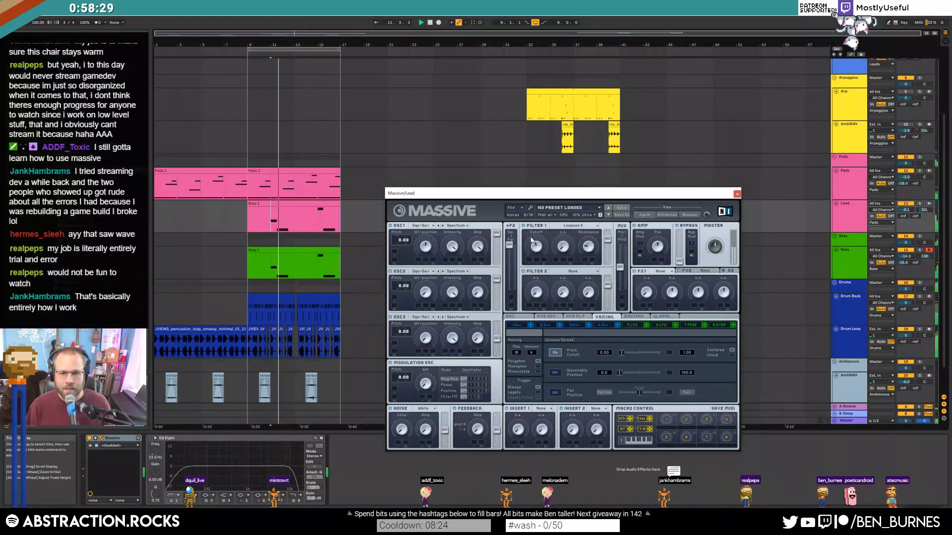
key("space")
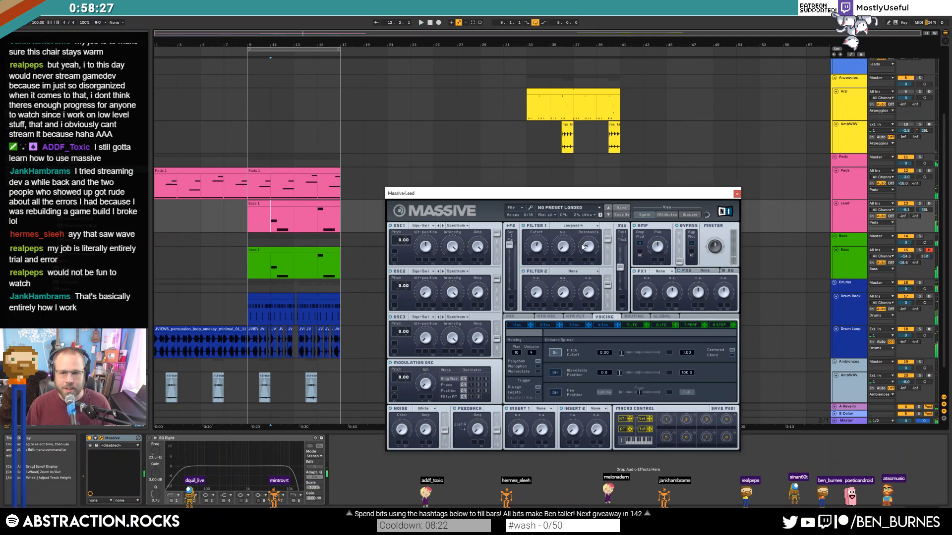
key("space")
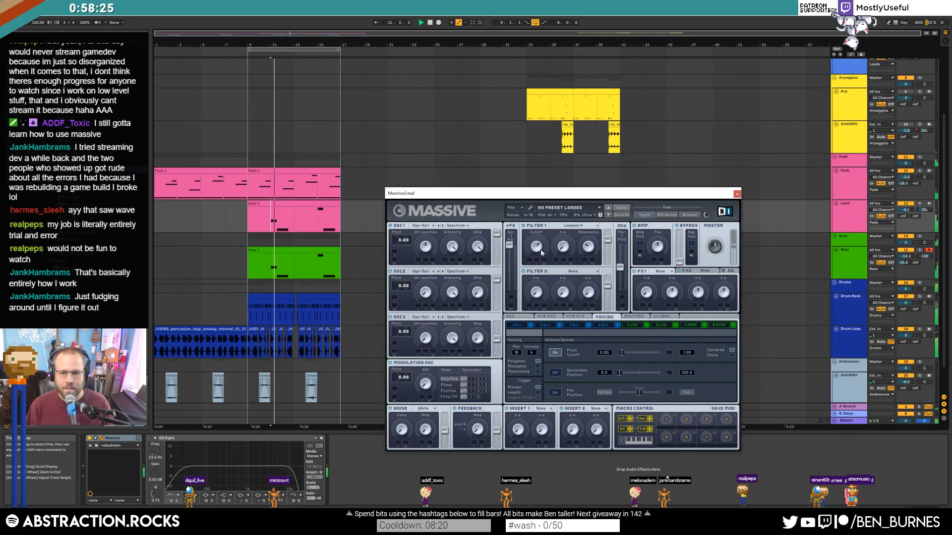
key("space")
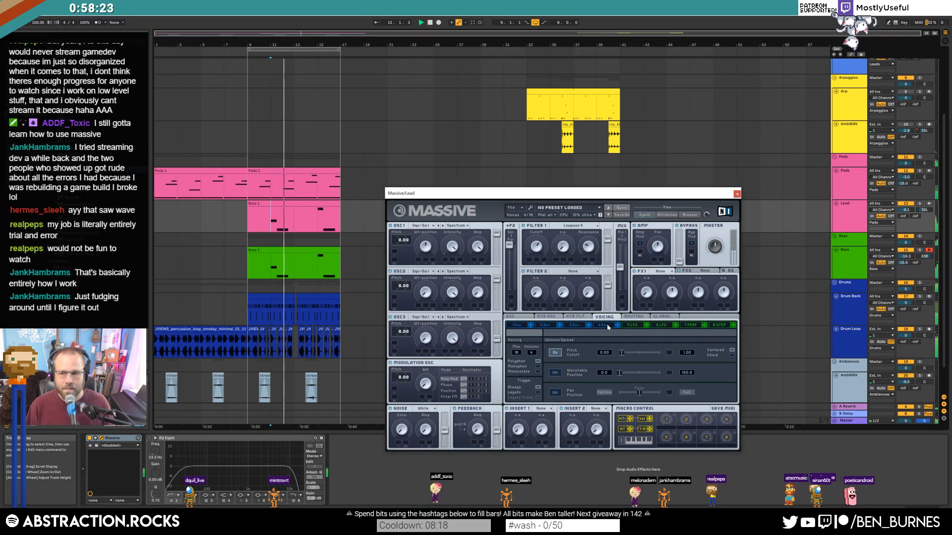
Assign Massive's LFO 5 to modulate Filter 1's cutoff, in place of a trial assignment of envelope 3.
left_click_drag(588, 327, 539, 256)
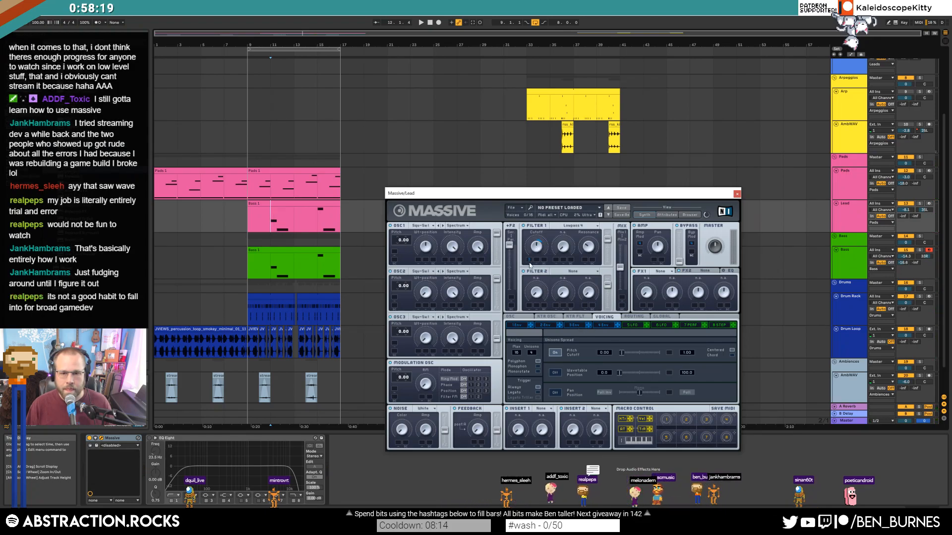
left_click(574, 325)
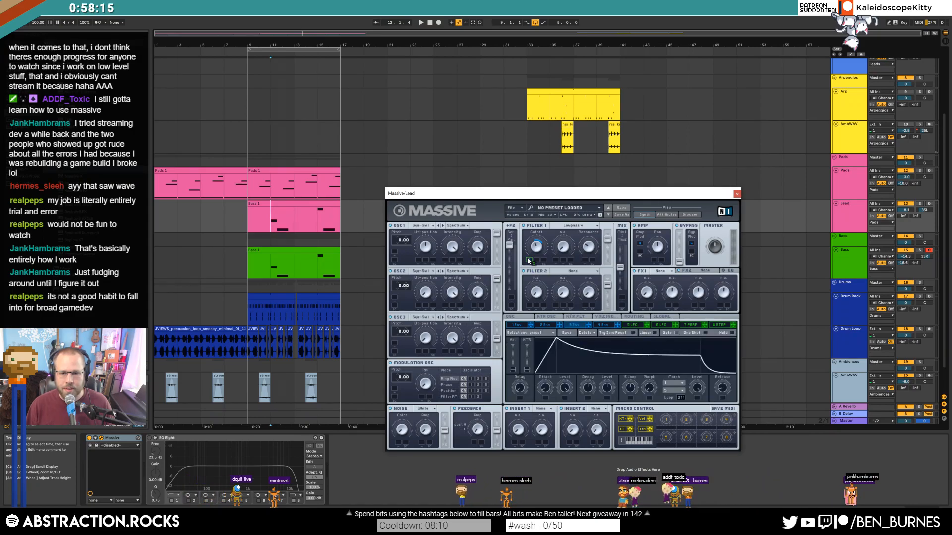
left_click(640, 326)
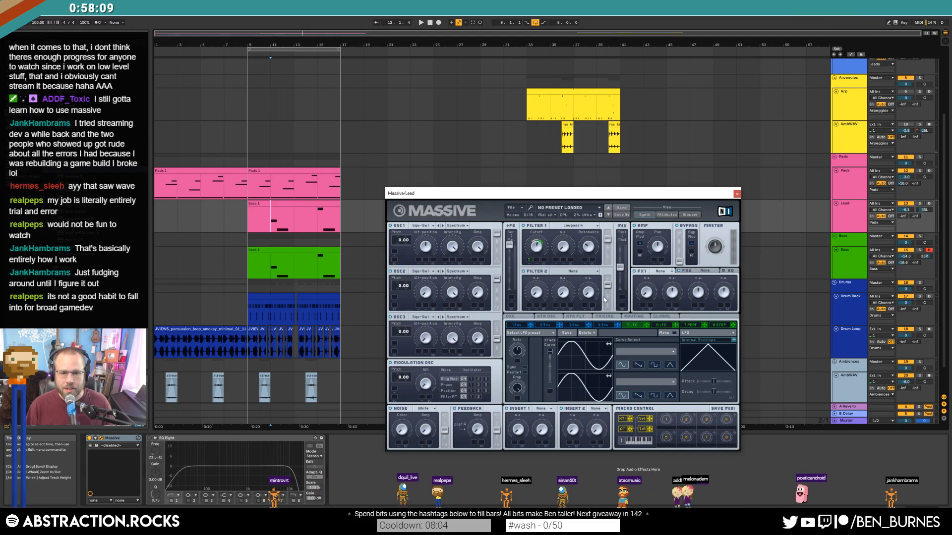
Play the arrangement from bar 11 to hear the modulated Lead against the Bass and drums.
key("space")
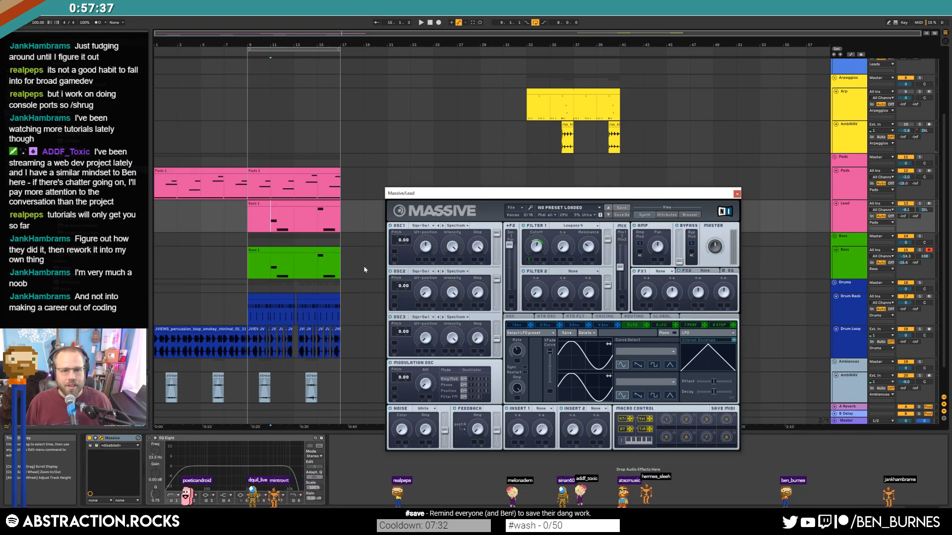
left_click(282, 246)
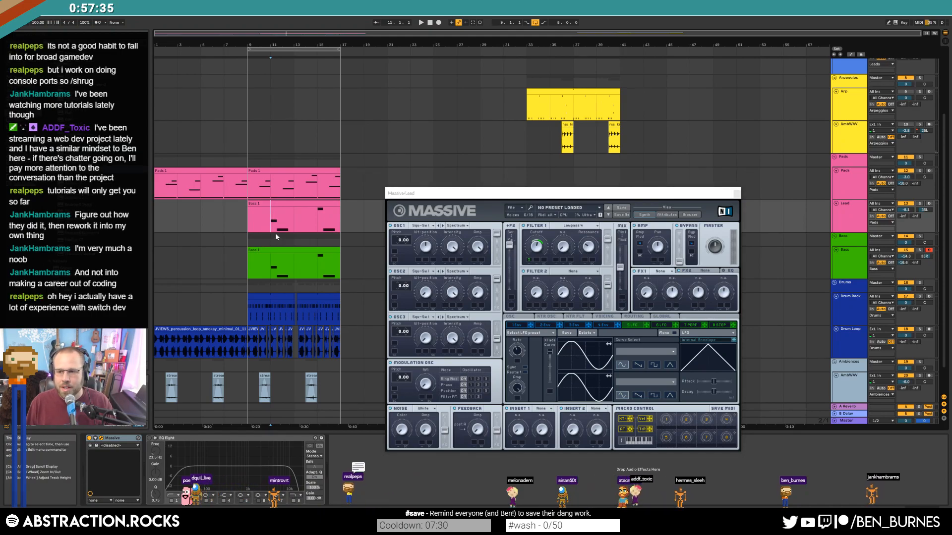
key("space")
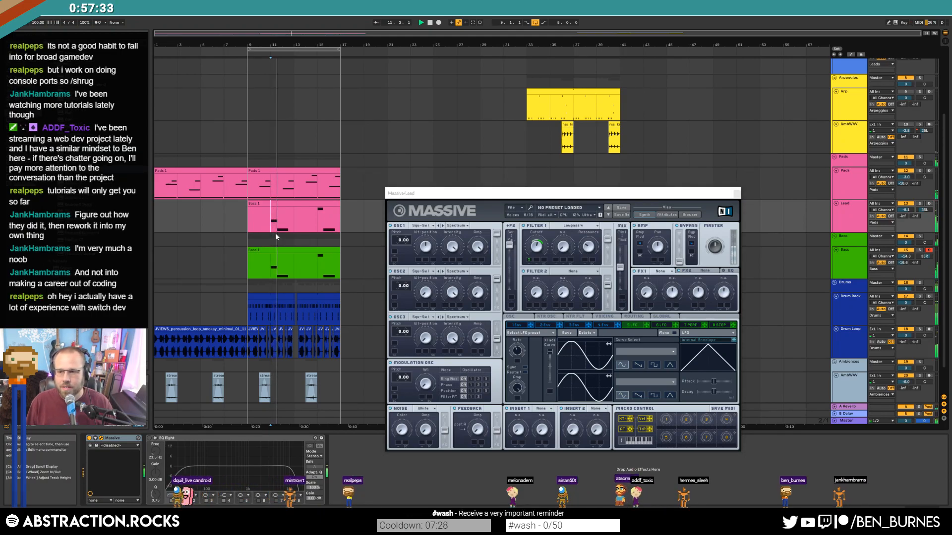
key("space")
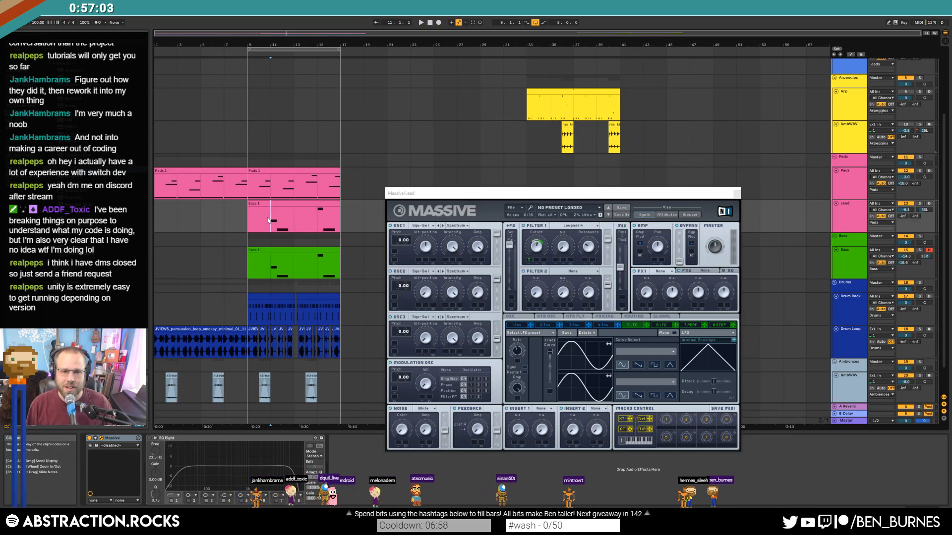
Lower the pink Lead track's volume to -10.7 dB during playback, stop, and close the Massive window.
key("space")
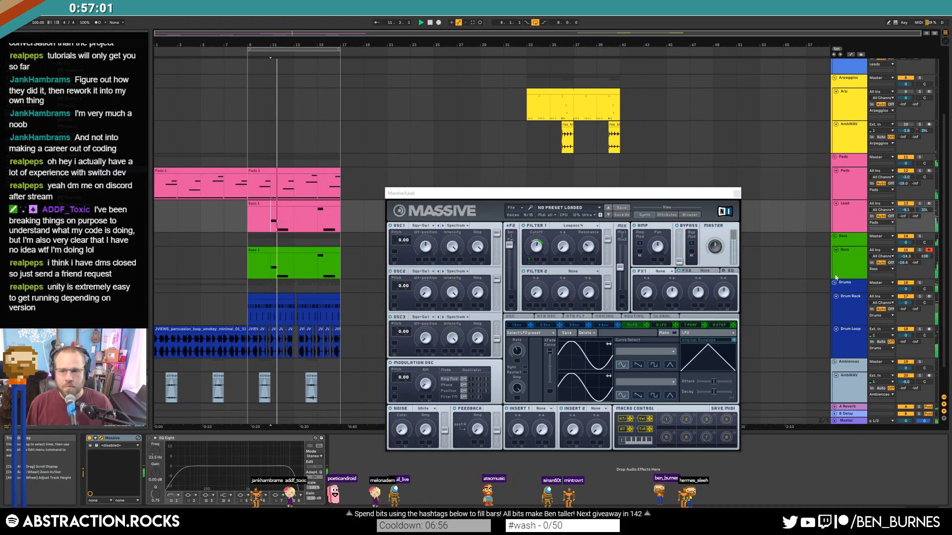
left_click_drag(906, 210, 905, 216)
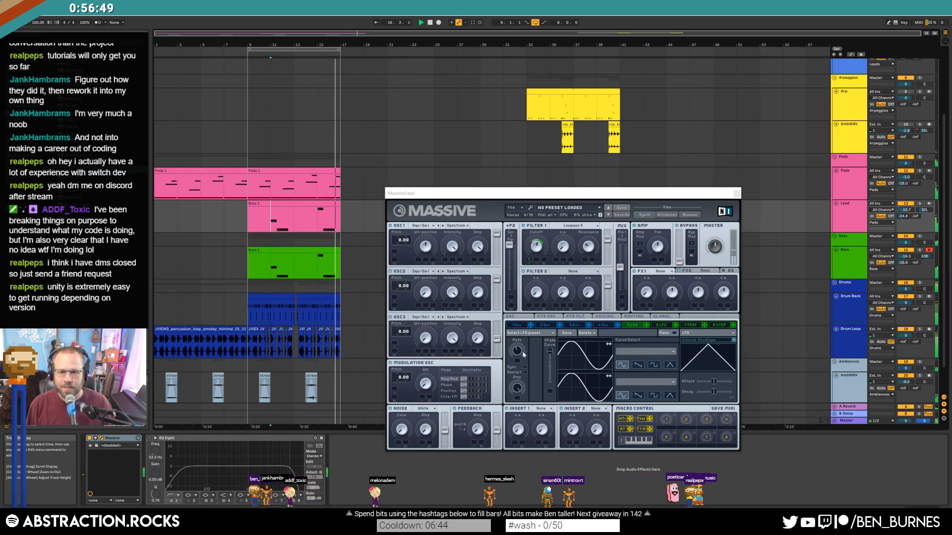
key("space")
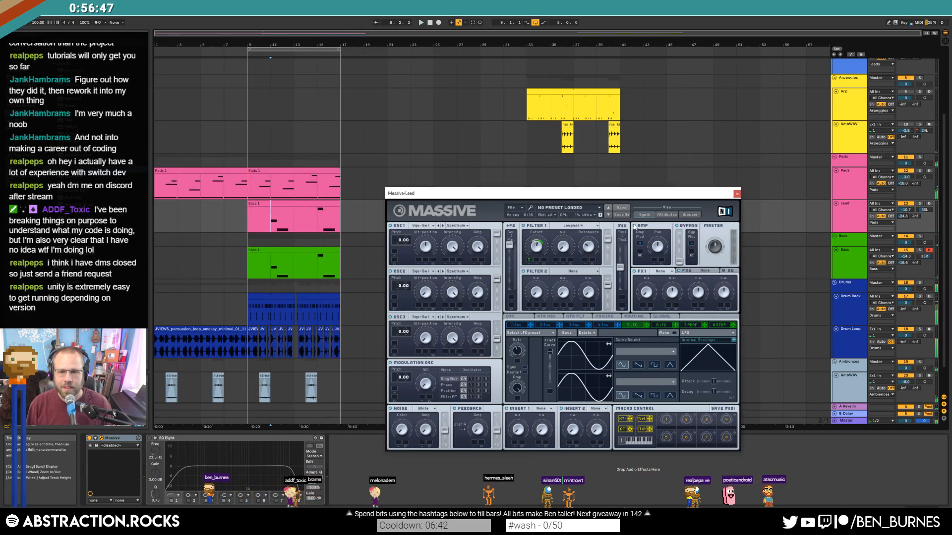
left_click(737, 194)
left_click(497, 225)
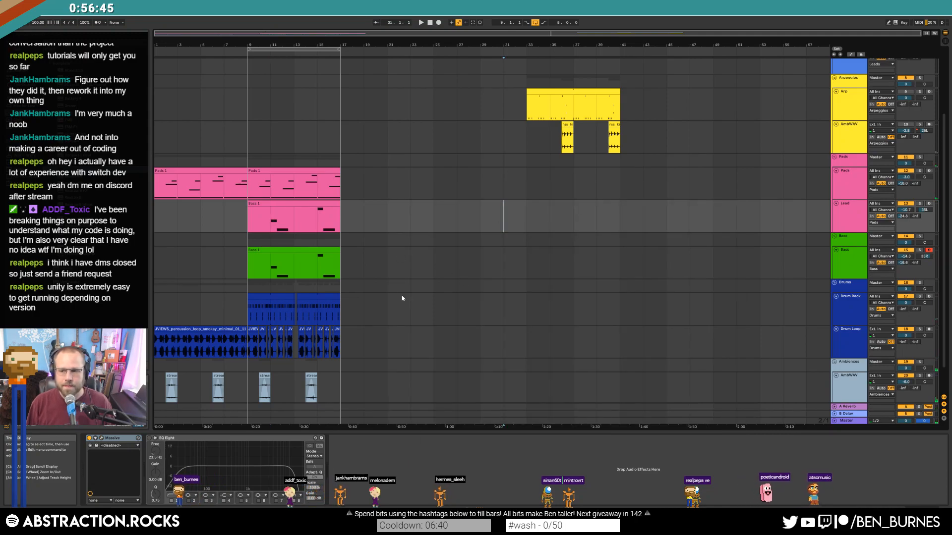
Add a MIDI track below AmbWAV in the Arpeggios group and load the Analog synth on it.
scroll(570, 253, "up", 4)
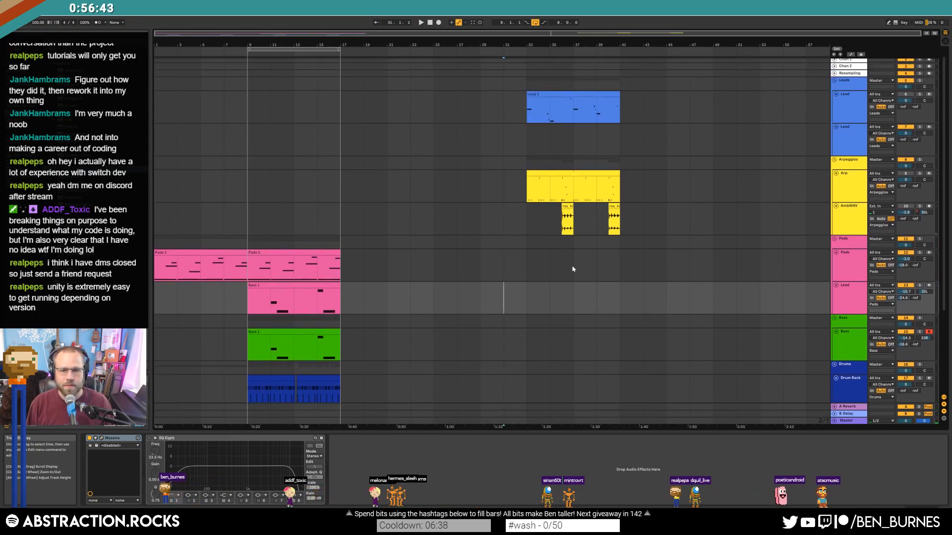
left_click(850, 178)
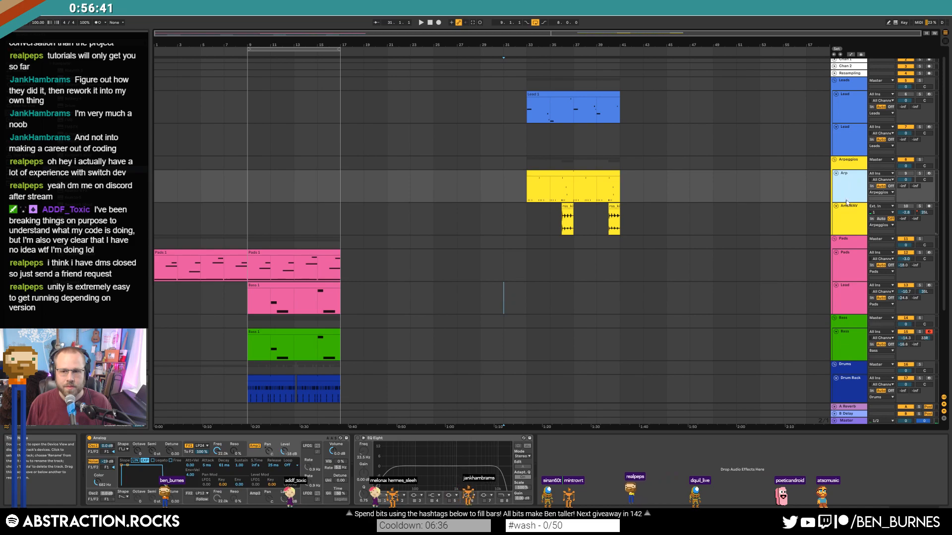
left_click(850, 219)
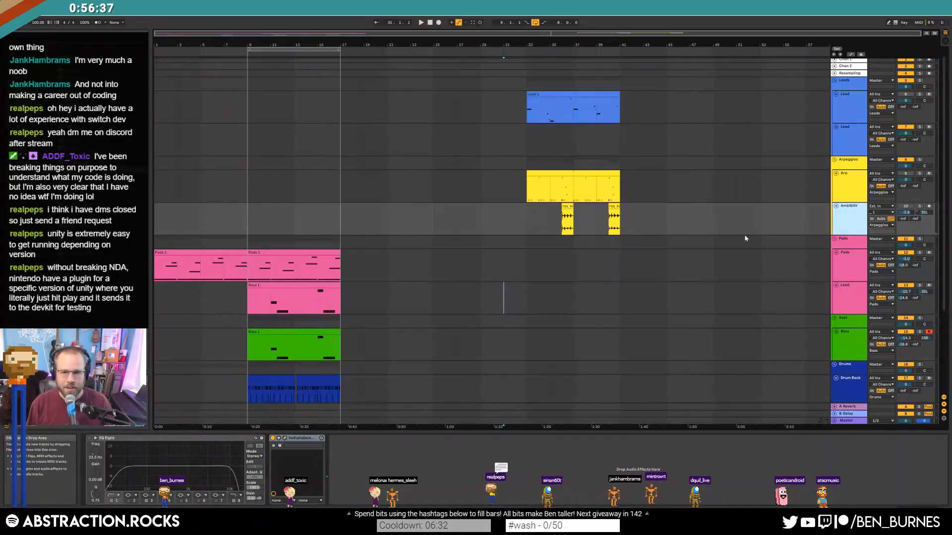
left_click(843, 193)
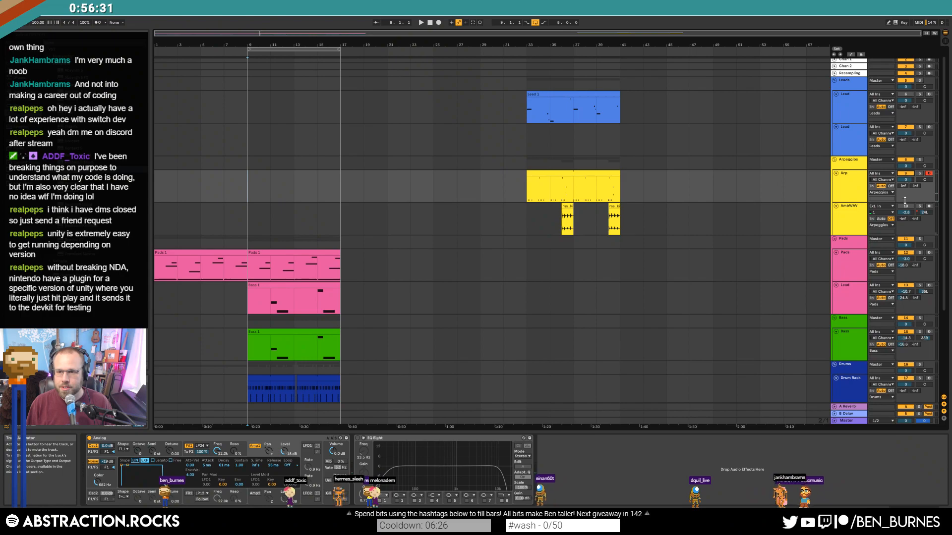
scroll(867, 335, "down", 5)
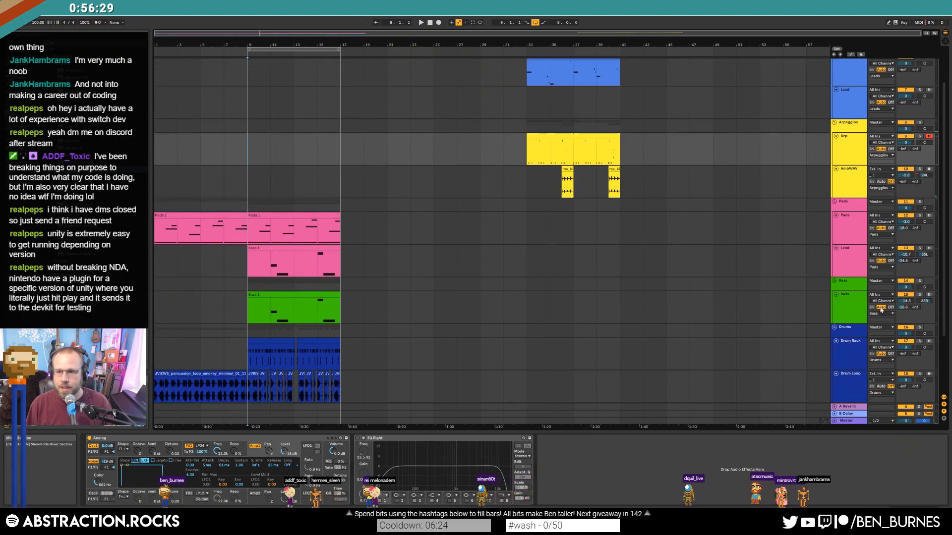
scroll(867, 334, "up", 5)
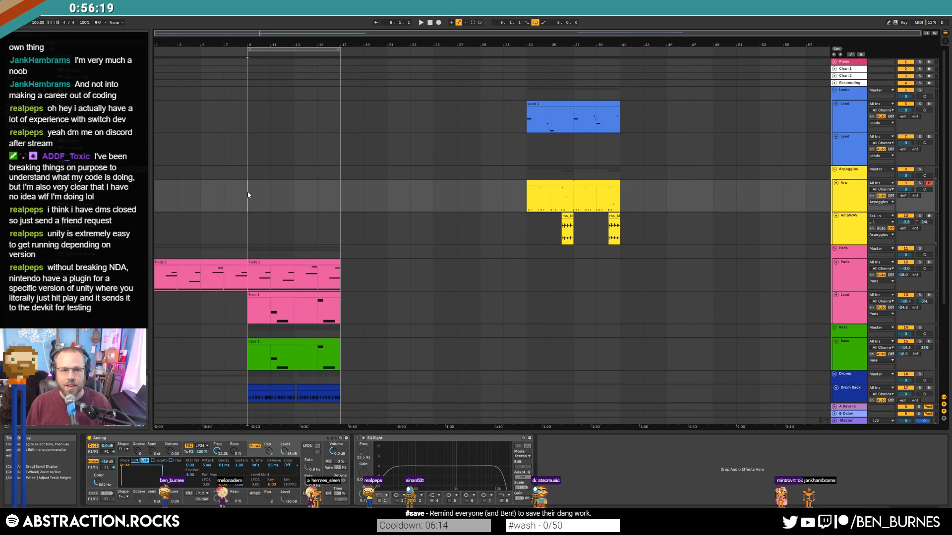
left_click(853, 235)
key("ctrl+shift+t")
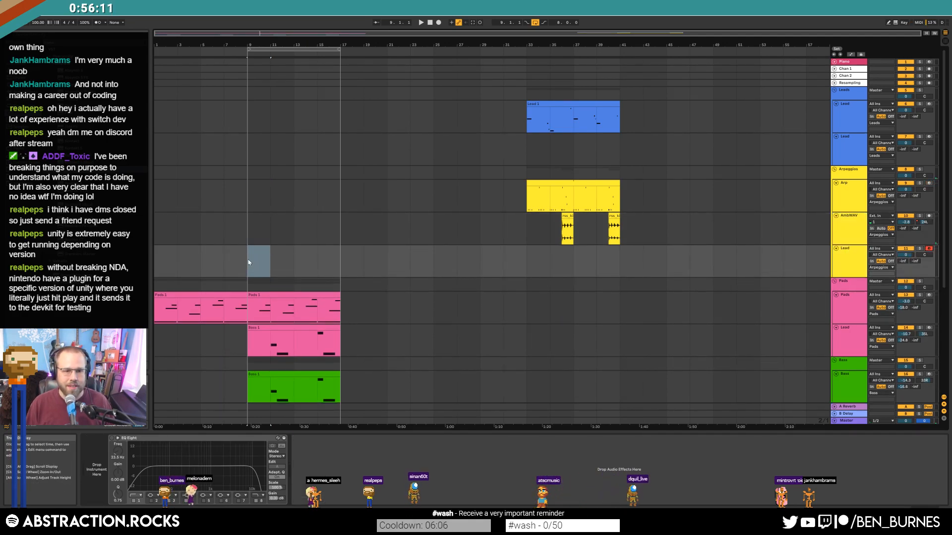
left_click(14, 74)
double_click(74, 49)
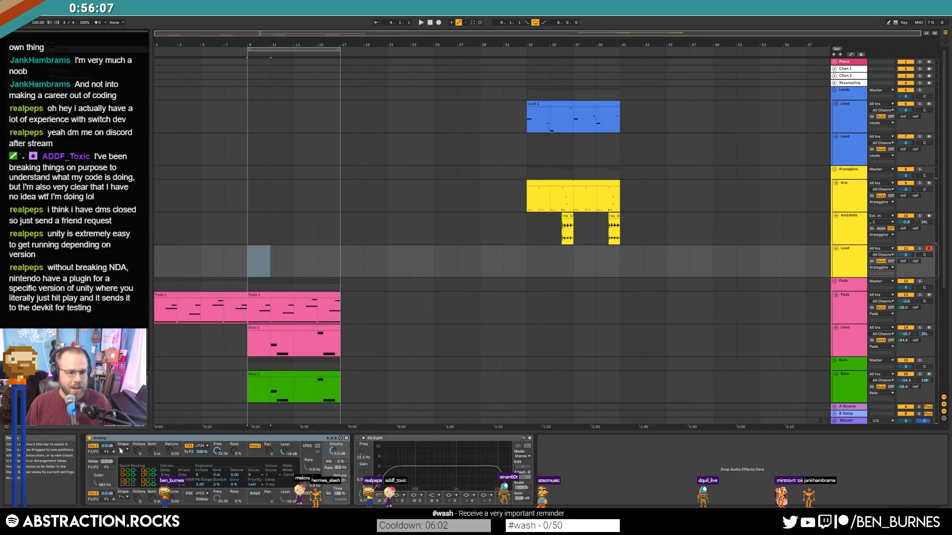
Shape Analog's sound by changing Osc1's waveform, switching off Osc2, lowering Filter 1's frequency and shortening its envelope's decay.
left_click(124, 450)
left_click(96, 494)
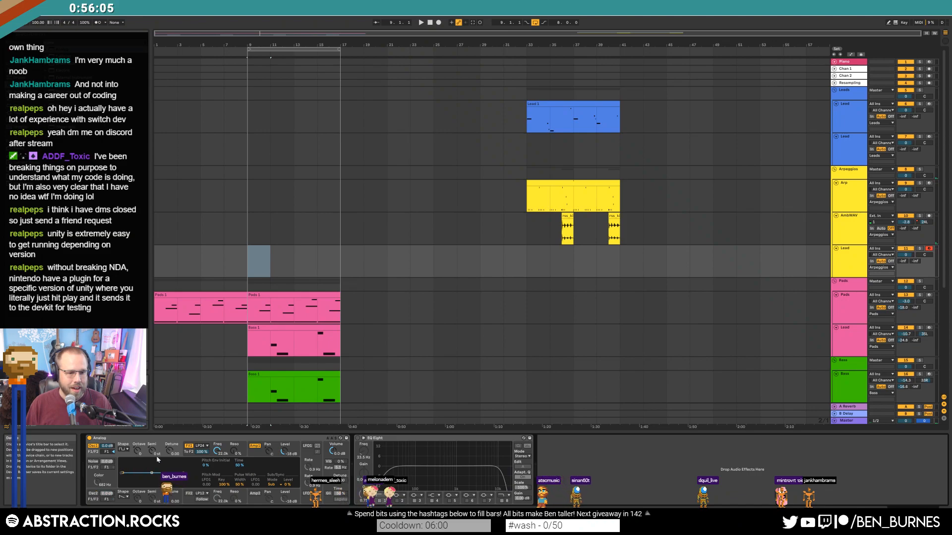
left_click_drag(217, 451, 217, 496)
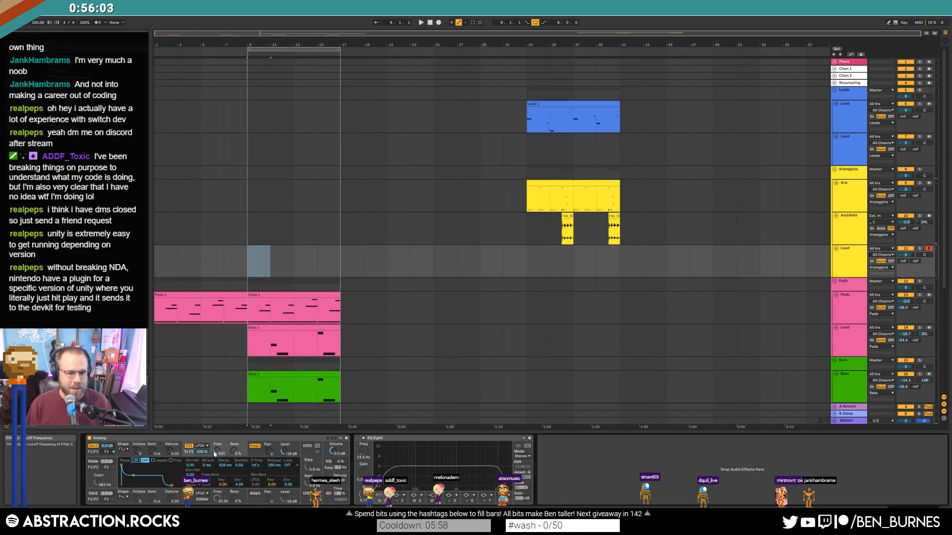
left_click_drag(133, 476, 131, 485)
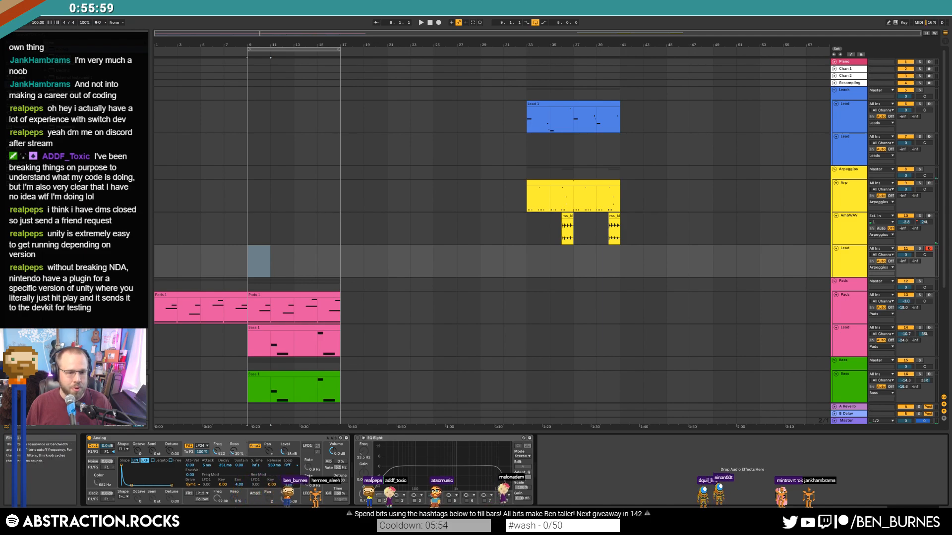
left_click(330, 480)
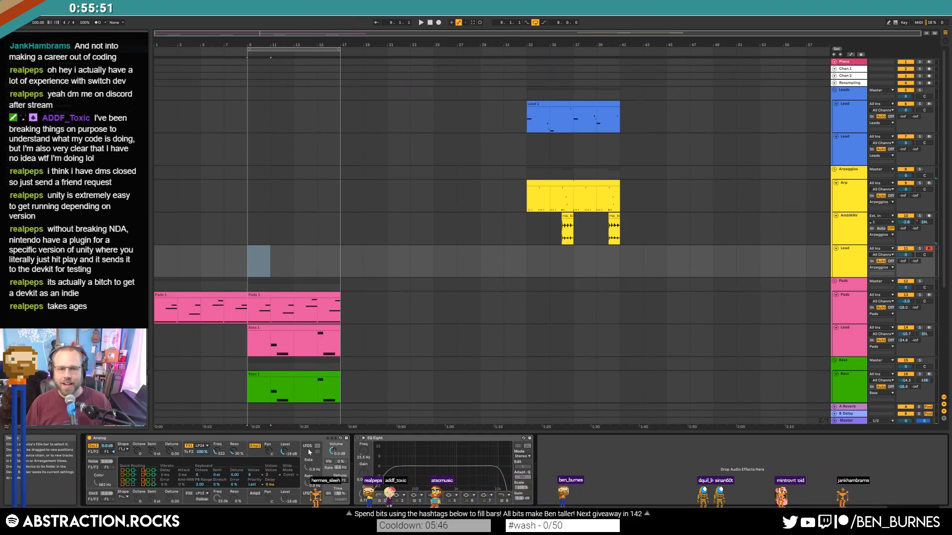
Record a short descending note line on the new yellow Lead track, starting at bar 9.
left_click(248, 264)
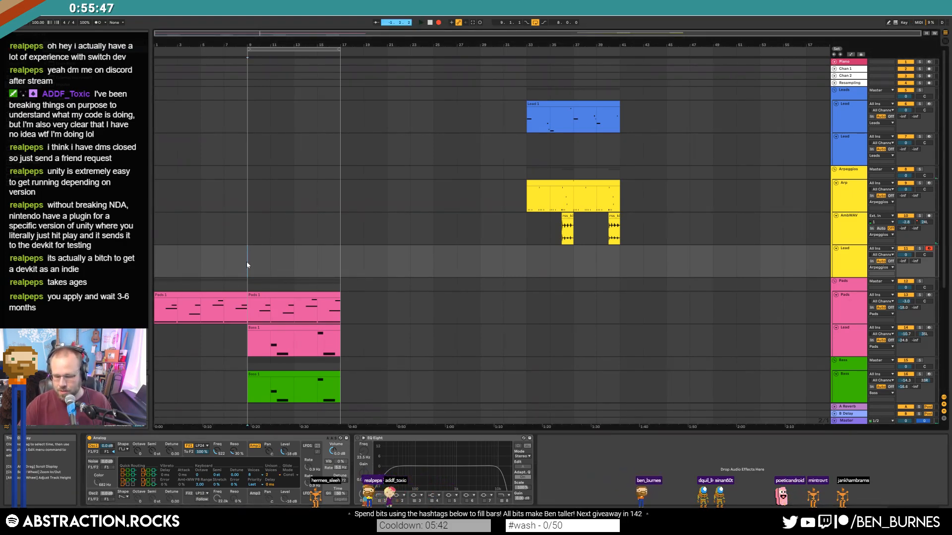
key("F9")
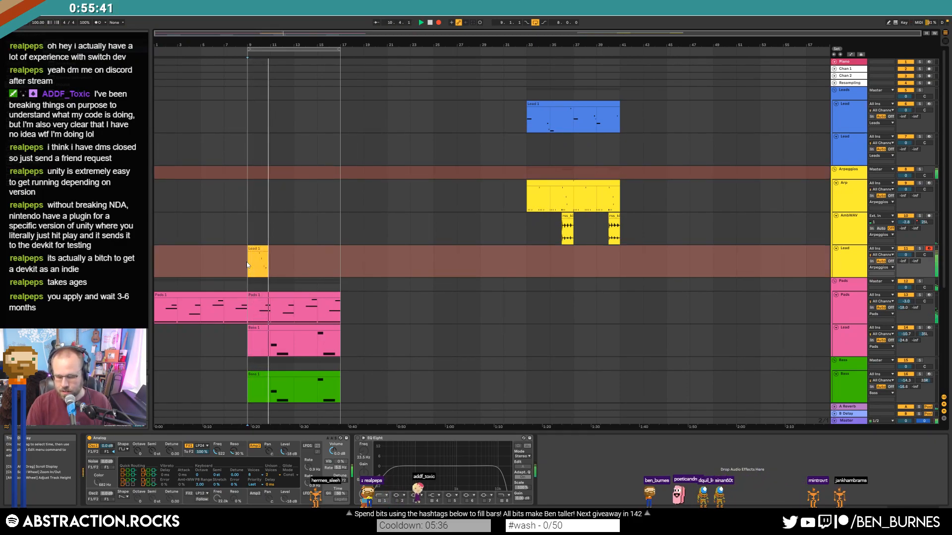
key("space")
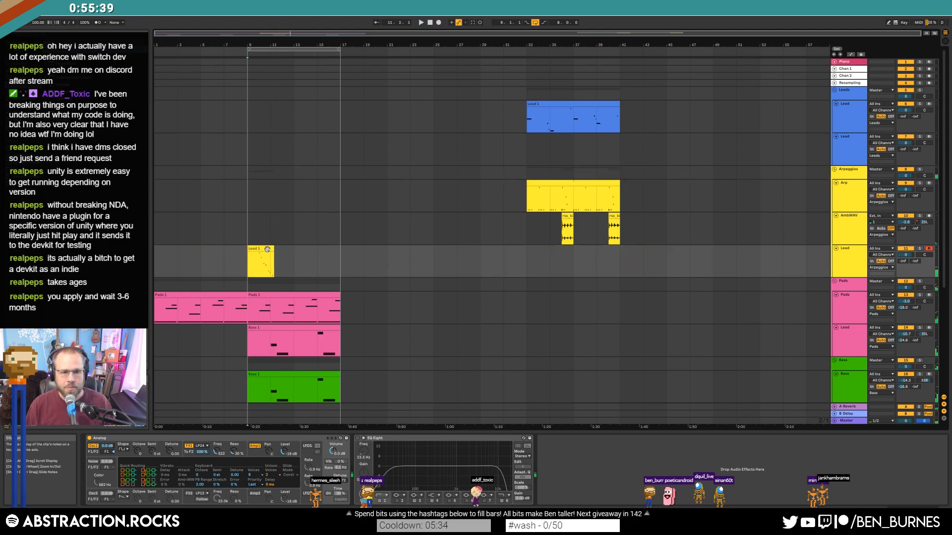
In the recorded clip, tighten the note timing, remove the second-to-last note and move the final note into its place.
double_click(267, 250)
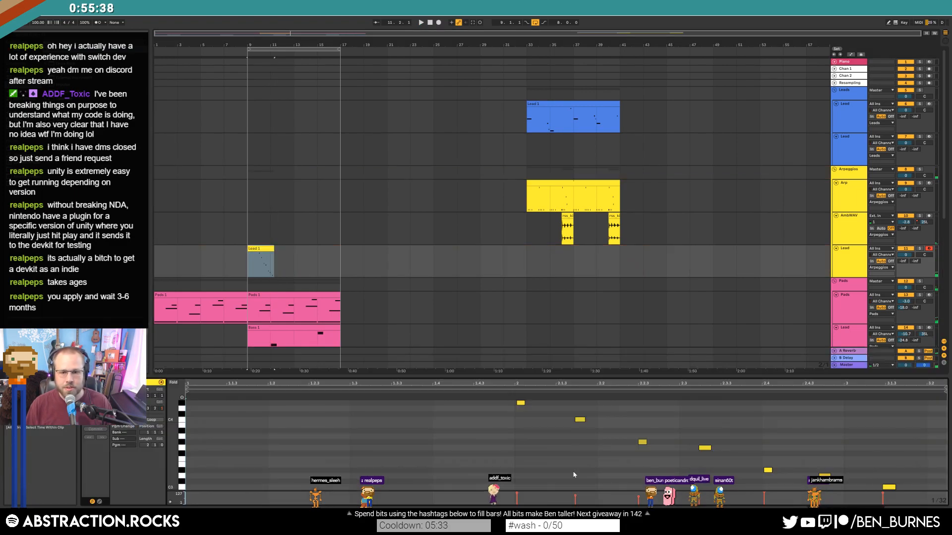
left_click(535, 435)
left_click(704, 448)
left_click(766, 470)
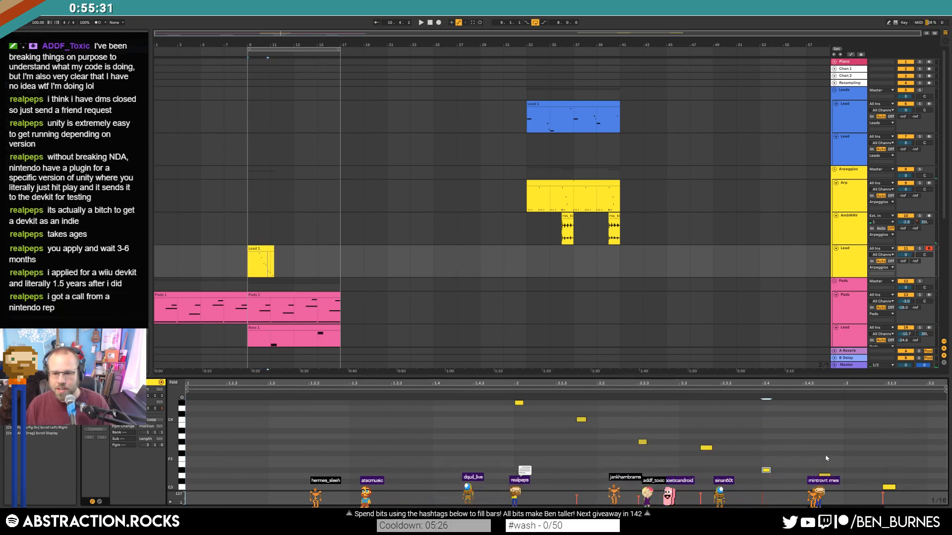
left_click(881, 466)
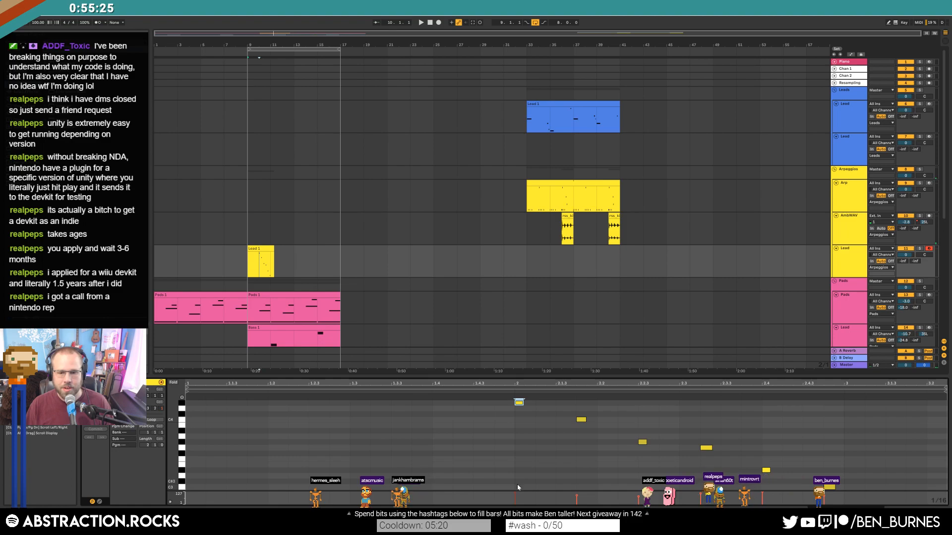
Move all the recorded notes back one bar to the clip's start and trim the clip to end at bar 11.
left_click_drag(514, 478, 845, 397)
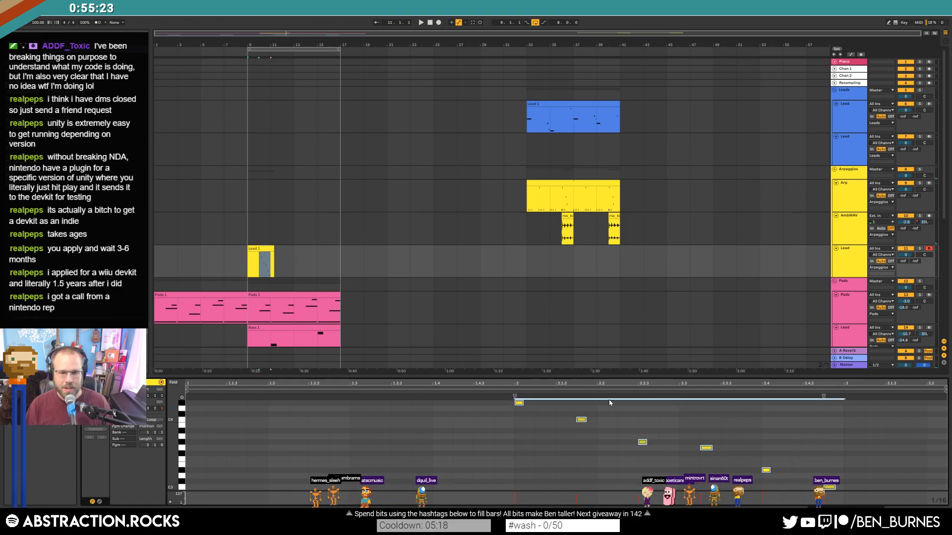
key("Left")
key("Left")
key("Left")
key("Left")
key("Left")
key("Left")
key("Left")
key("Left")
key("Left")
key("Left")
key("Left")
key("Left")
key("Left")
key("Left")
key("Left")
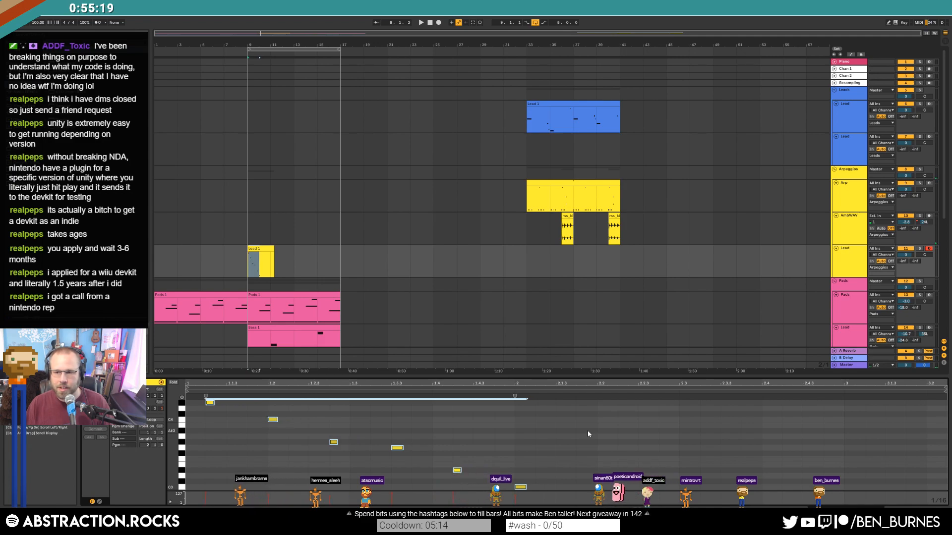
key("Left")
left_click(529, 443)
Copy the yellow Lead clip to bar 13 and delete the copy.
left_click_drag(272, 247, 320, 263)
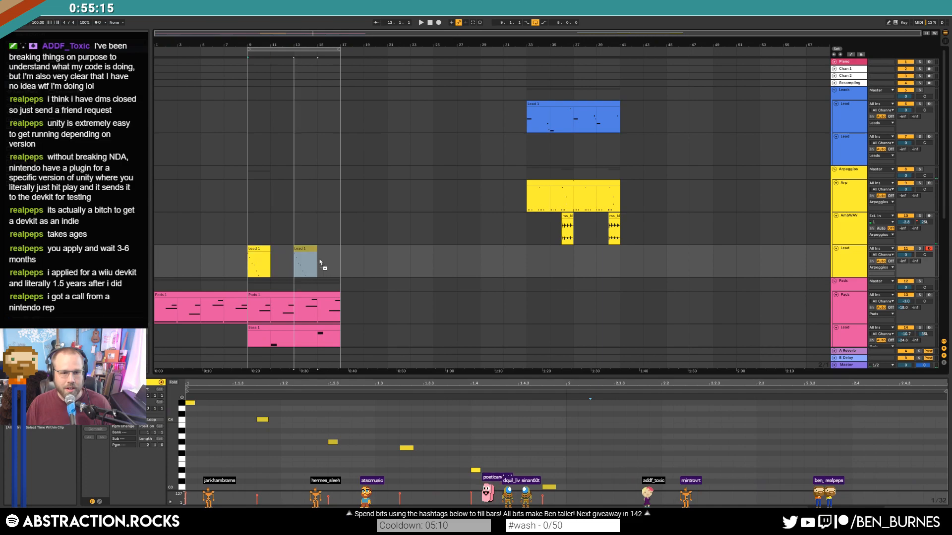
key("Delete")
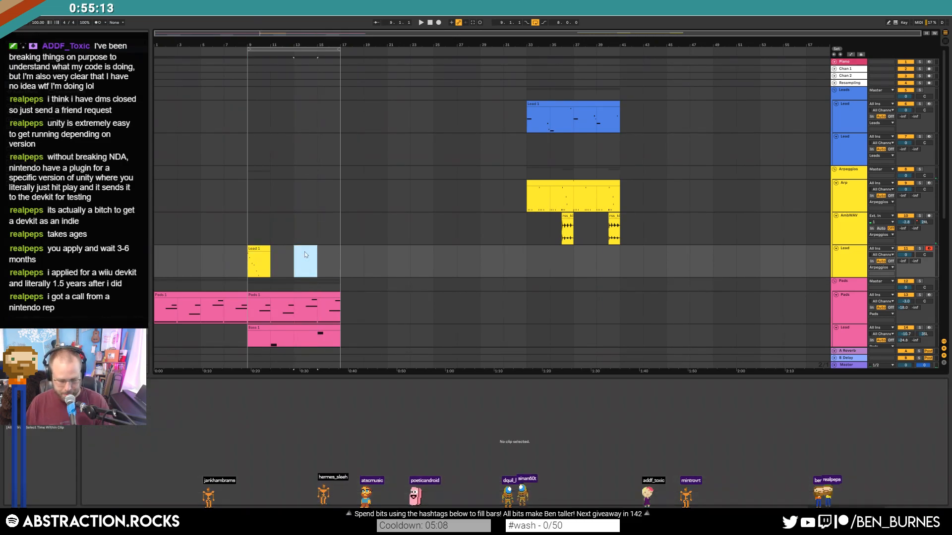
Play the yellow Lead clip from bar 9 with Analog's oscillator 1 settings displayed.
left_click(256, 248)
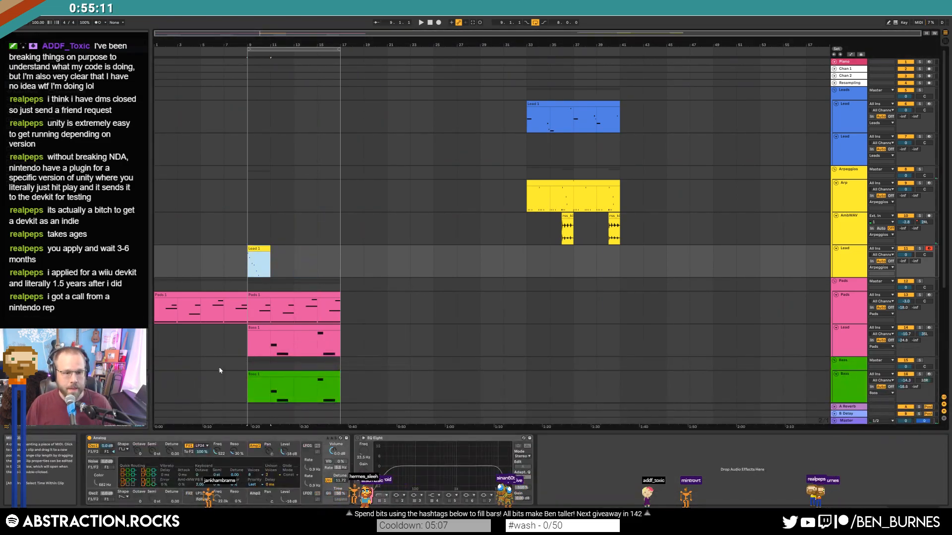
left_click(160, 453)
key("space")
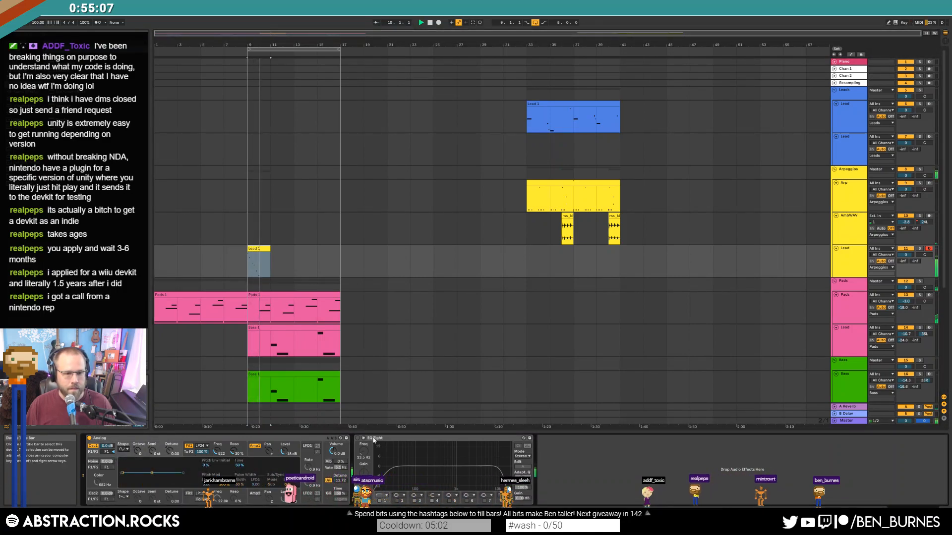
Remove the EQ Eight from the yellow Lead track and put a Delay after Analog, adjusting the Delay's filter band.
key("space")
left_click(383, 440)
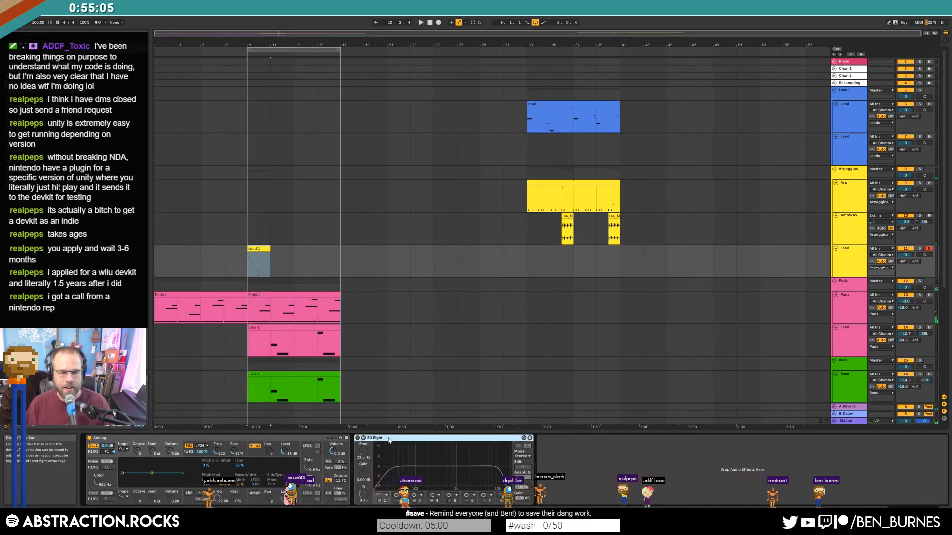
key("Delete")
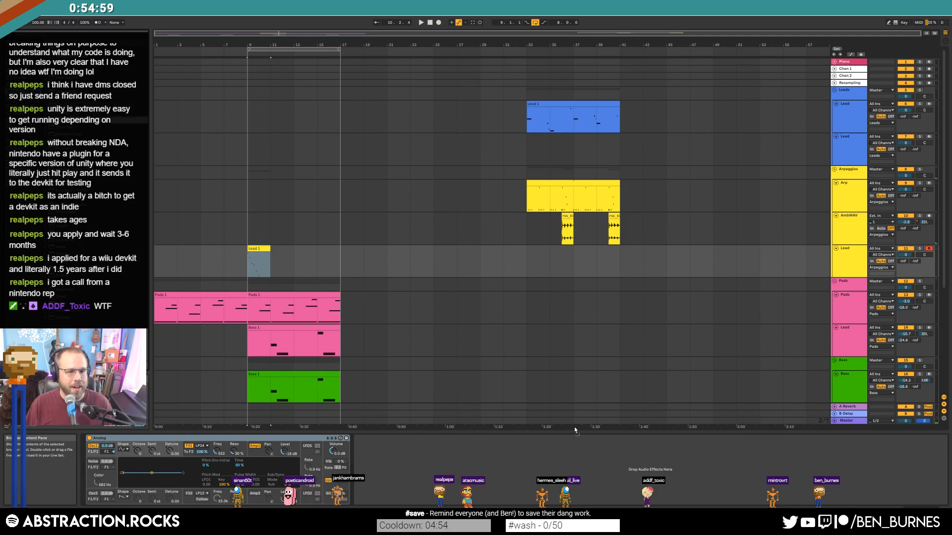
left_click_drag(434, 453, 439, 461)
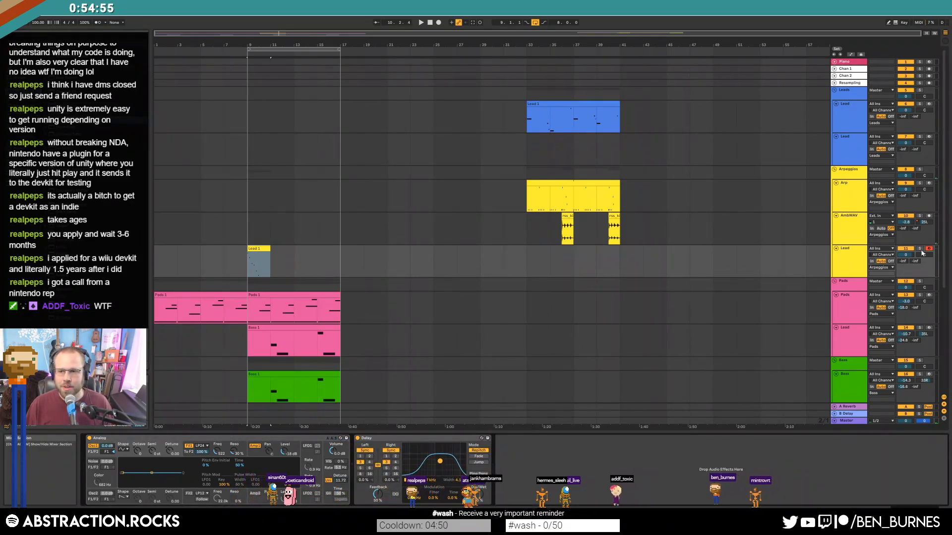
left_click_drag(924, 225, 924, 223)
Set the Delay's synced time to 2 sixteenths and audition the yellow Lead clip with it.
key("space")
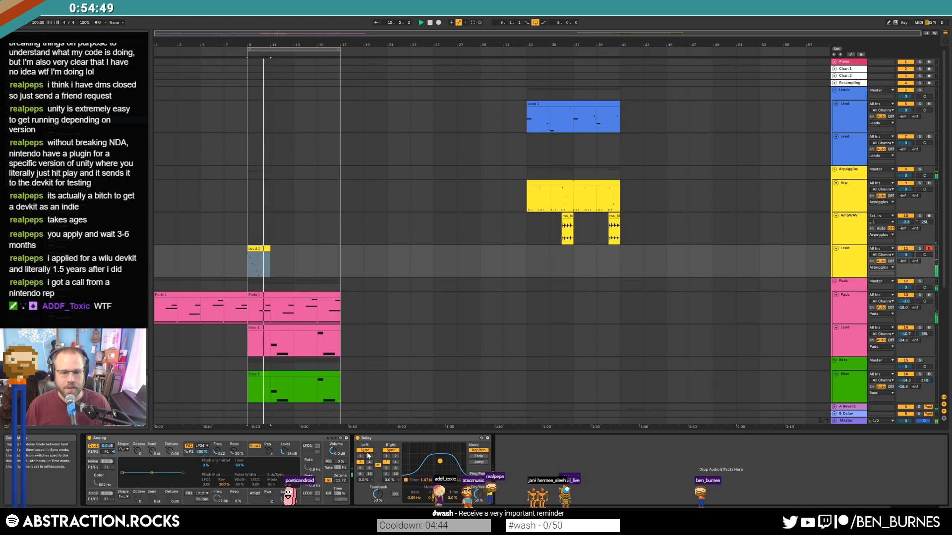
key("space")
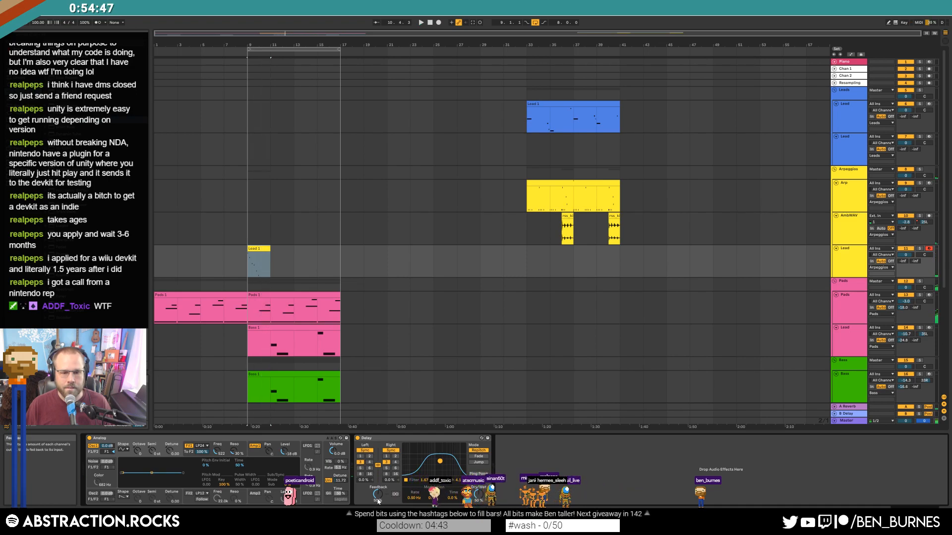
left_click(369, 457)
key("space")
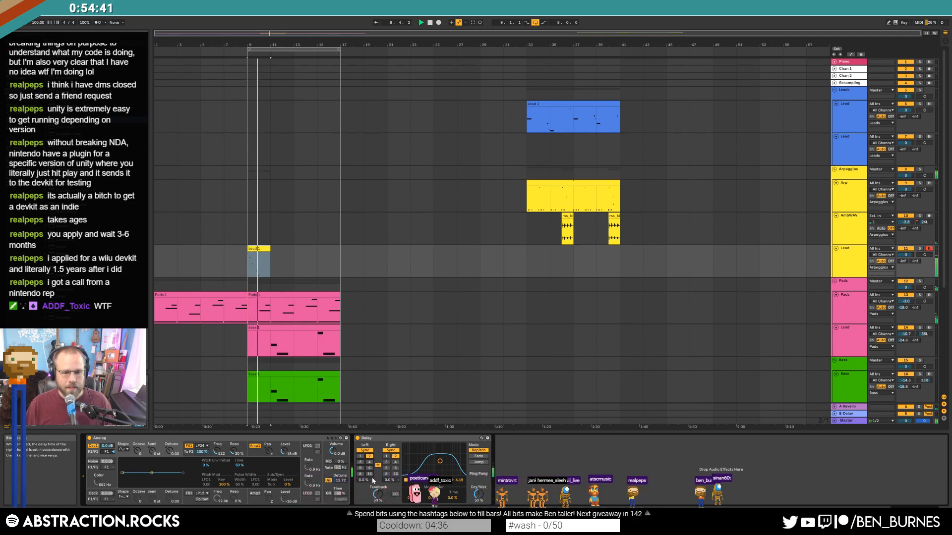
key("space")
Adjust filter 1's frequency and resonance in the Lead's Analog, display its global settings and audition the sound.
left_click(233, 455)
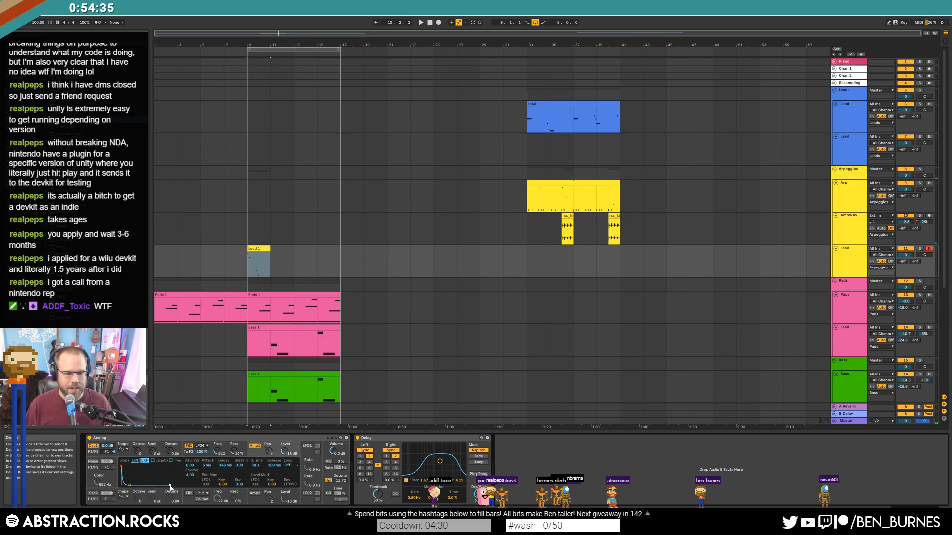
left_click_drag(214, 455, 215, 454)
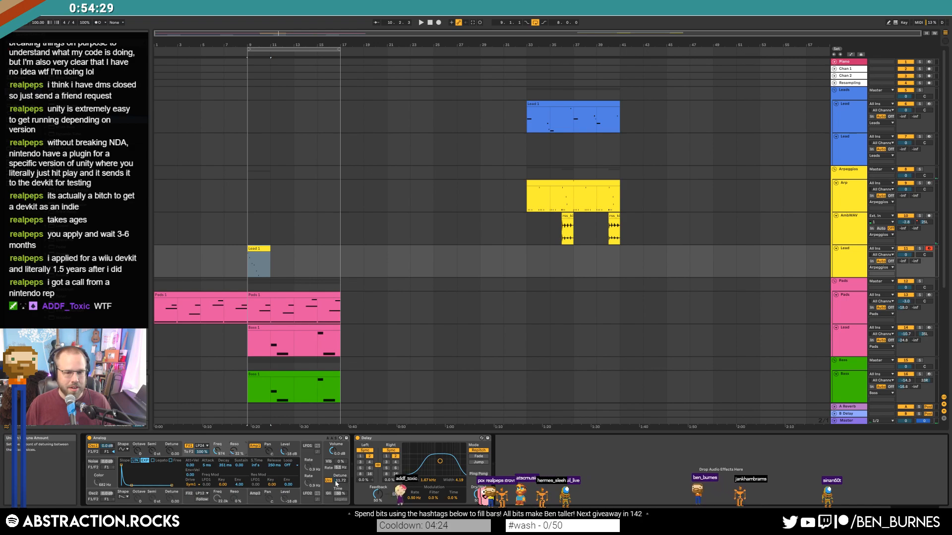
left_click(316, 479)
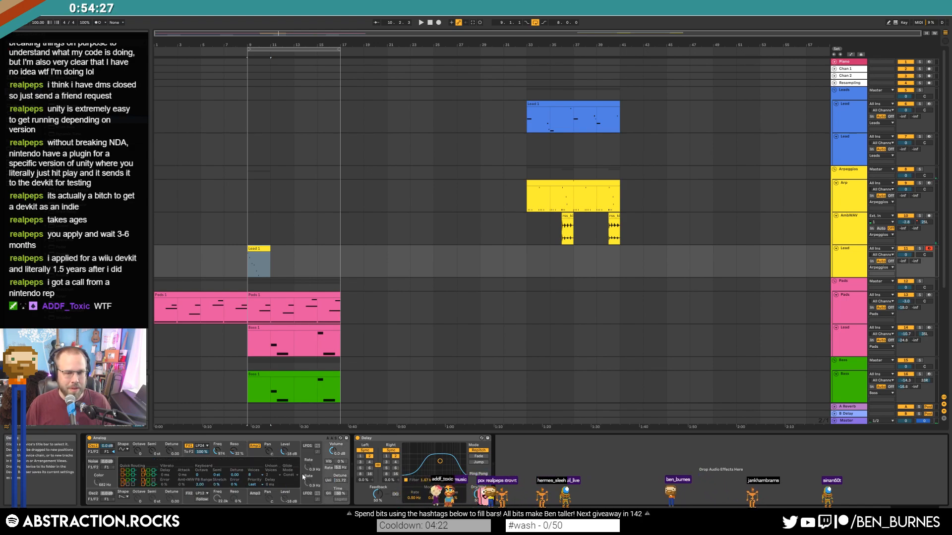
key("space")
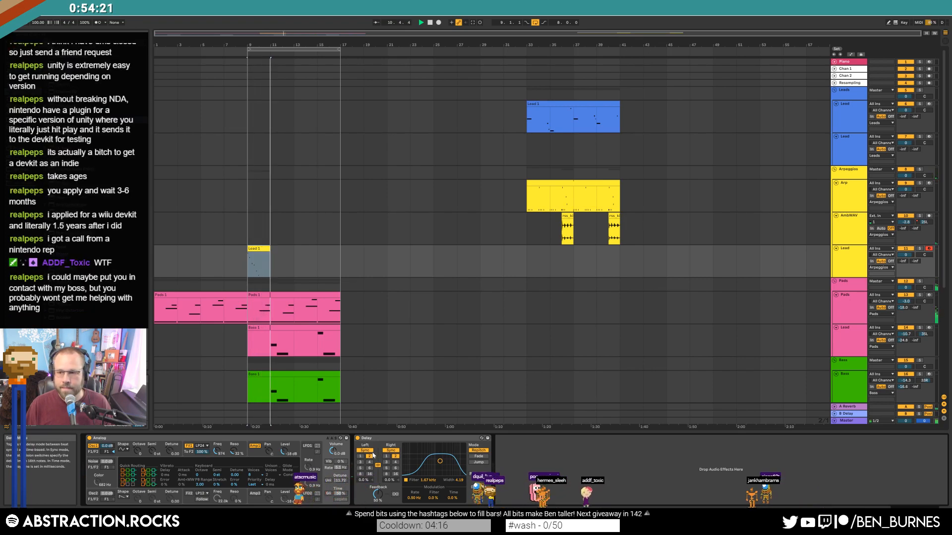
key("space")
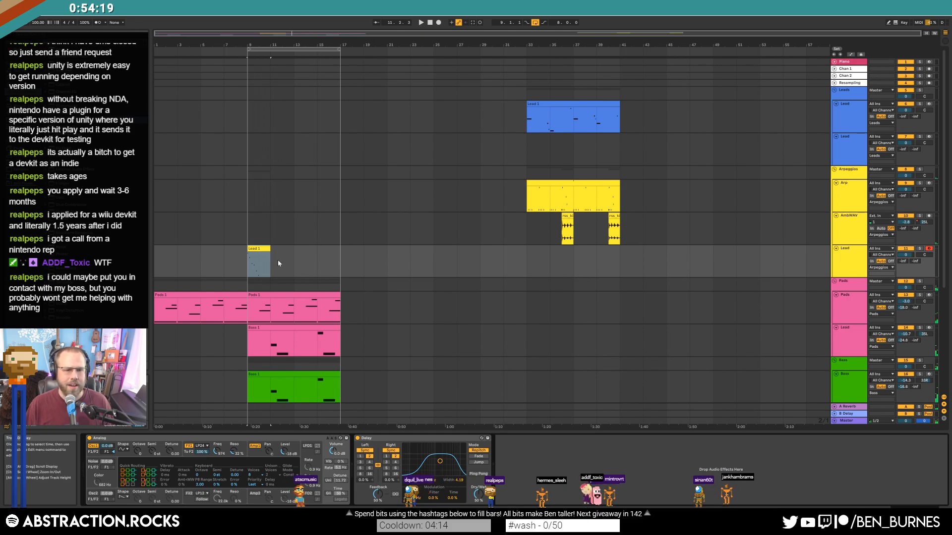
Duplicate the yellow Lead track's range from bar 9 to 13 so a clip copy starts at bar 13.
left_click(265, 248)
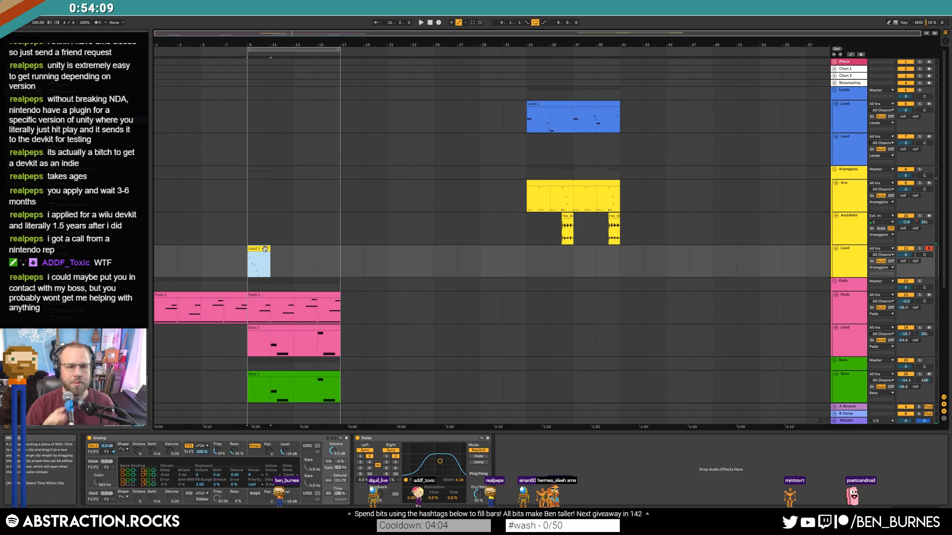
left_click_drag(293, 263, 245, 263)
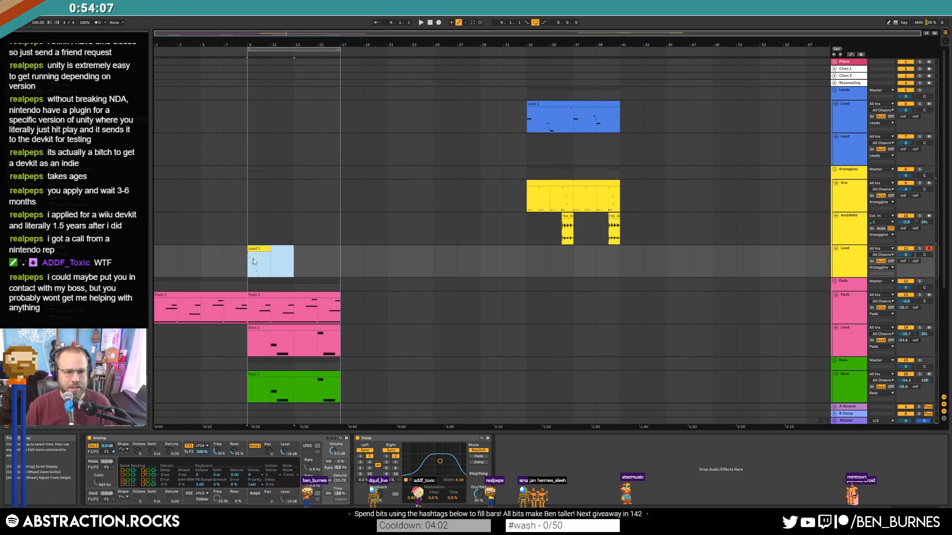
key("ctrl+d")
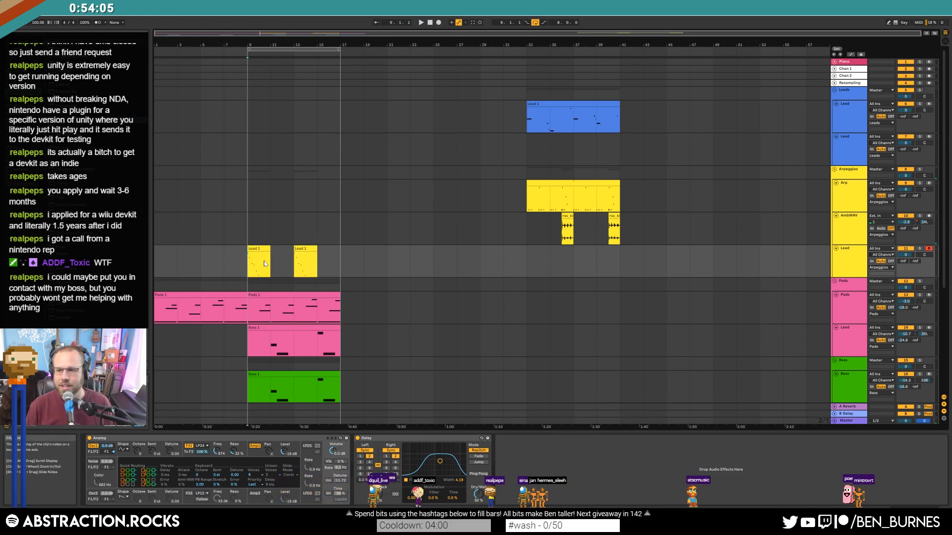
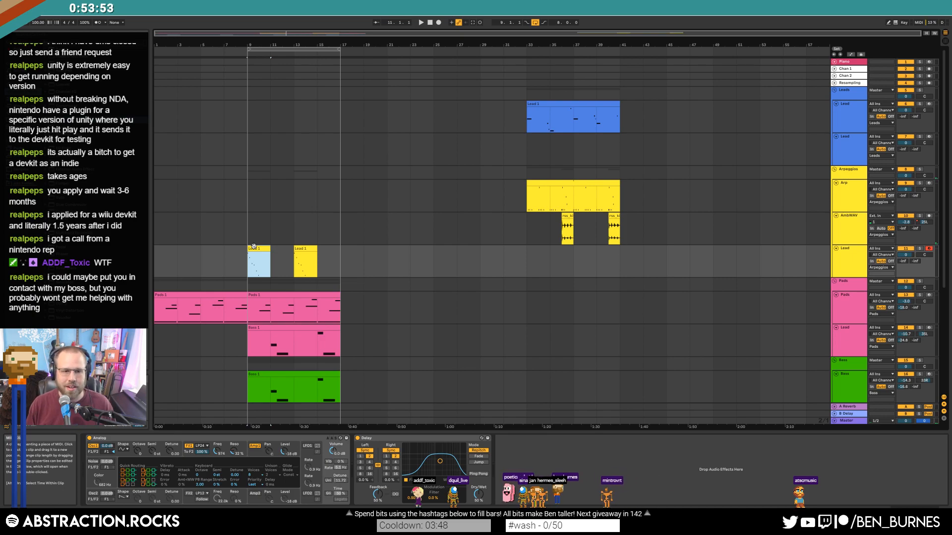
Lower the Delay's filter frequency to 1.20 kHz and display Analog's amp envelope while the first yellow Lead clip plays.
left_click_drag(439, 462, 437, 462)
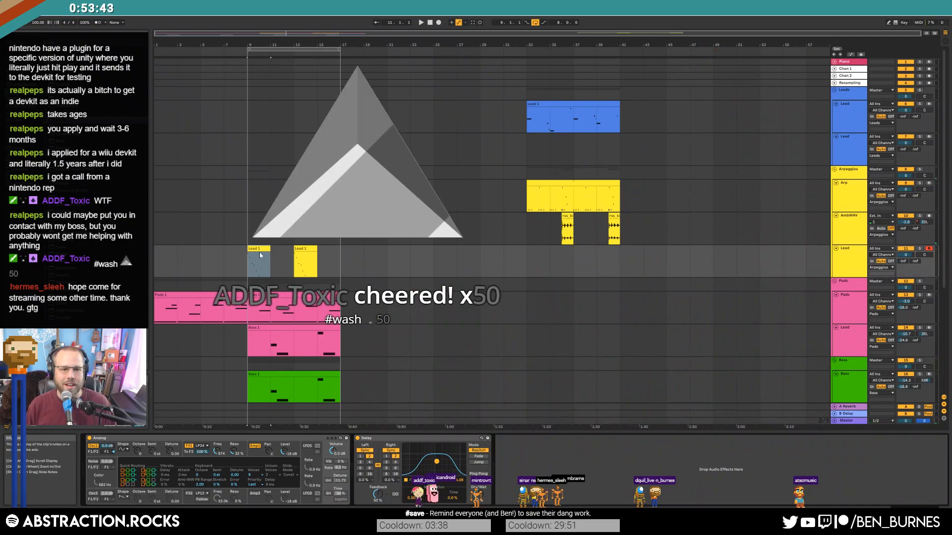
left_click(267, 273)
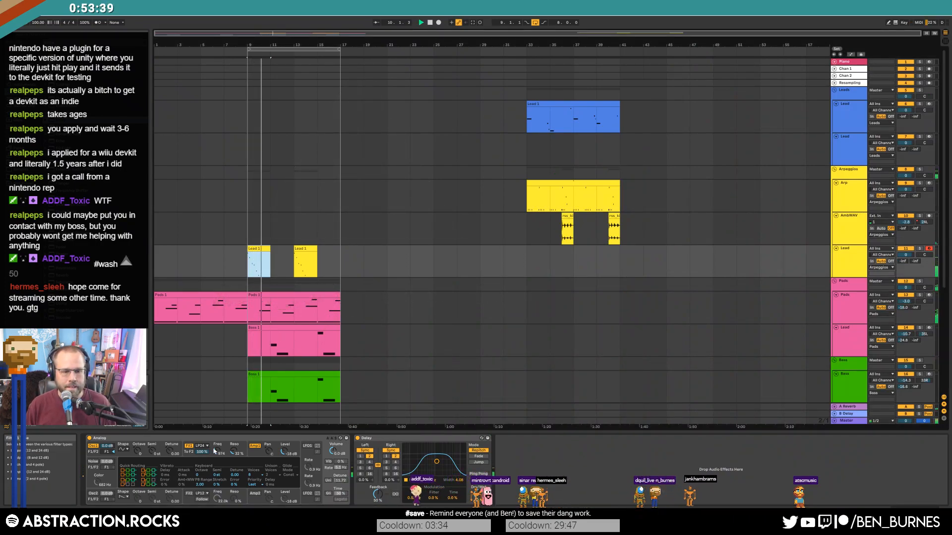
left_click(256, 453)
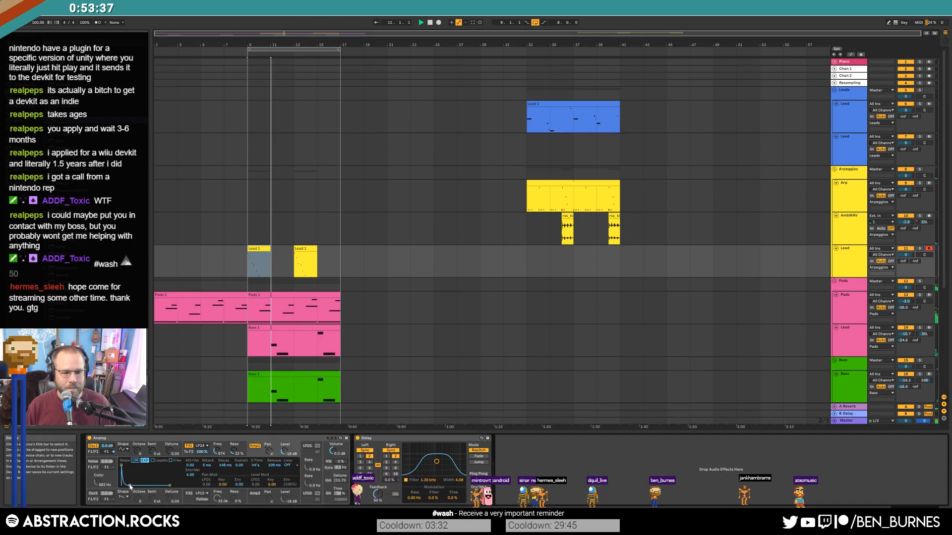
Open the yellow Lead clip at bar 9 and adjust the velocity of all its notes together.
double_click(260, 246)
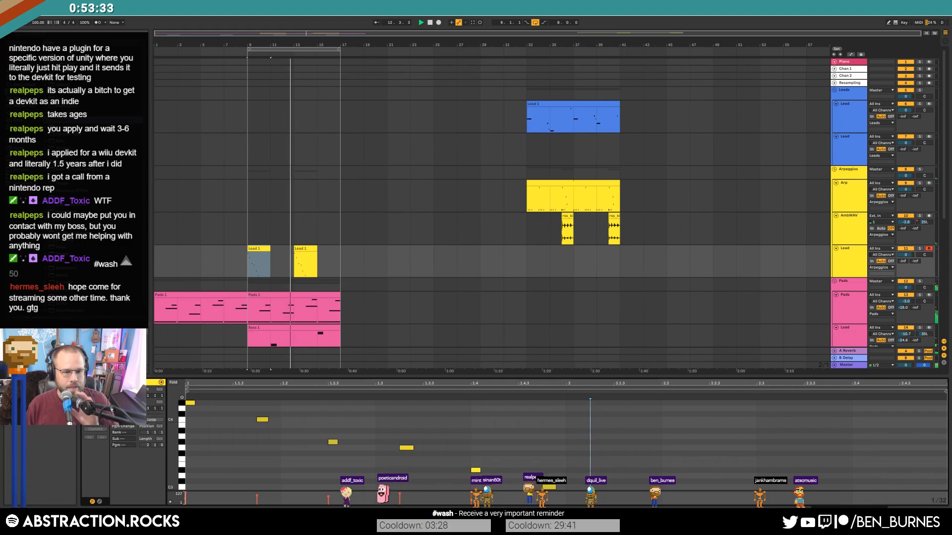
left_click(231, 449)
key("ctrl+a")
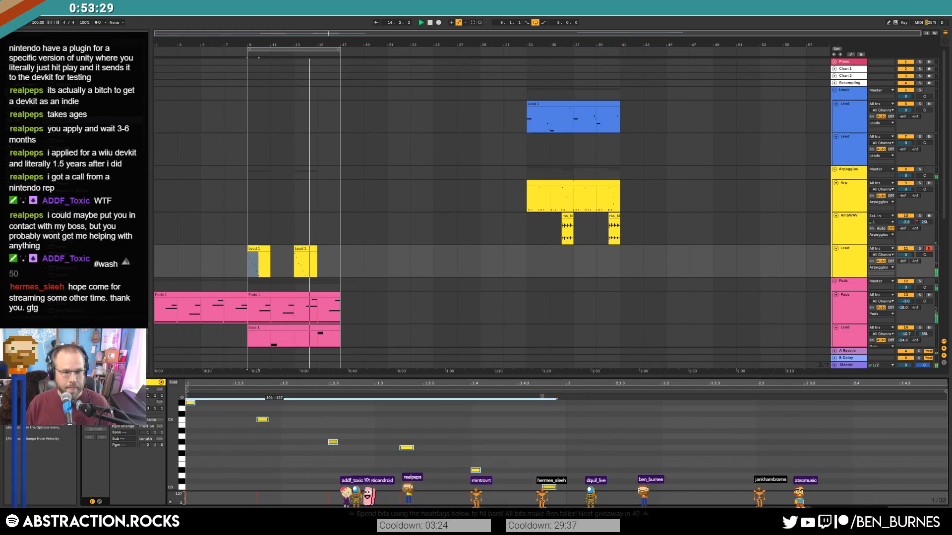
left_click(281, 462)
On the upper AmbWAV track in Ambiences, adjust the Compressor's threshold and lower the EQ Eight's high-cut frequency to about 3.4 kHz.
scroll(356, 278, "down", 8)
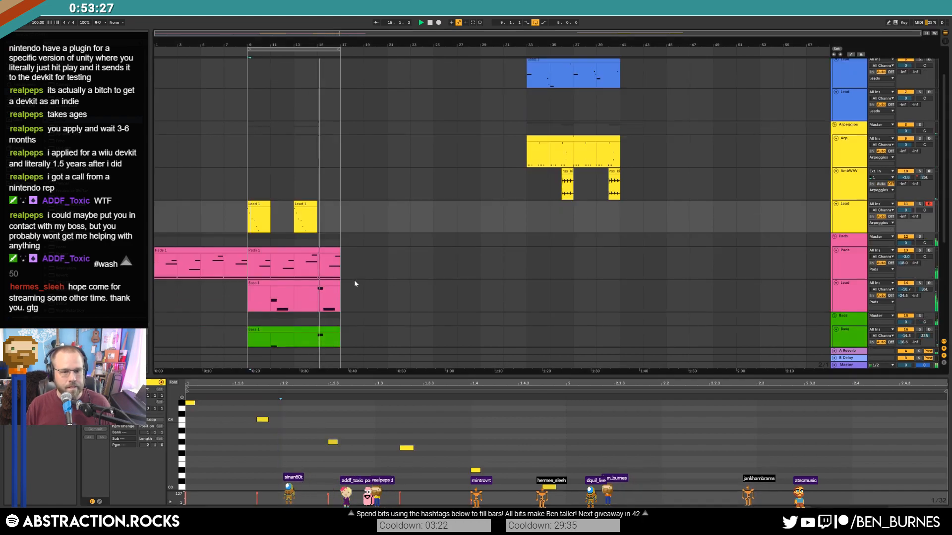
left_click(343, 329)
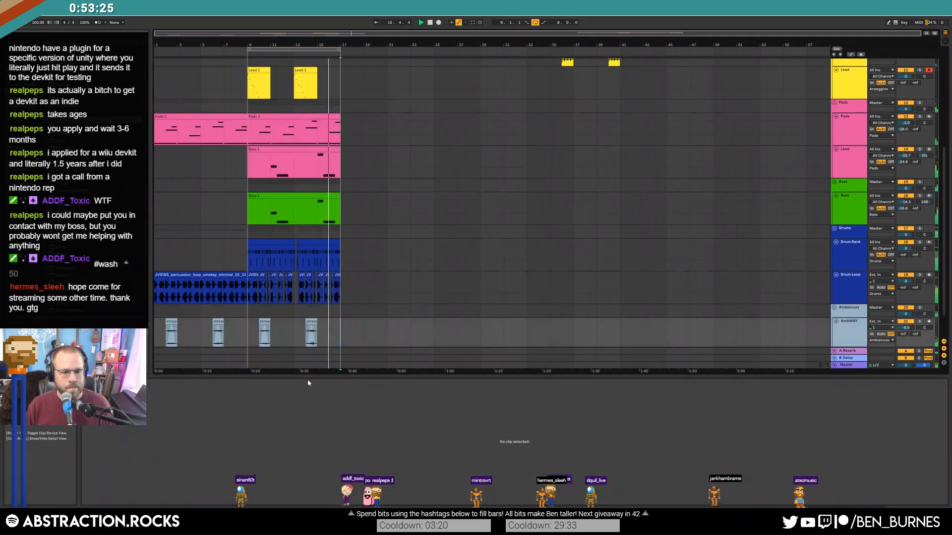
key("shift+Tab")
left_click_drag(303, 482, 304, 479)
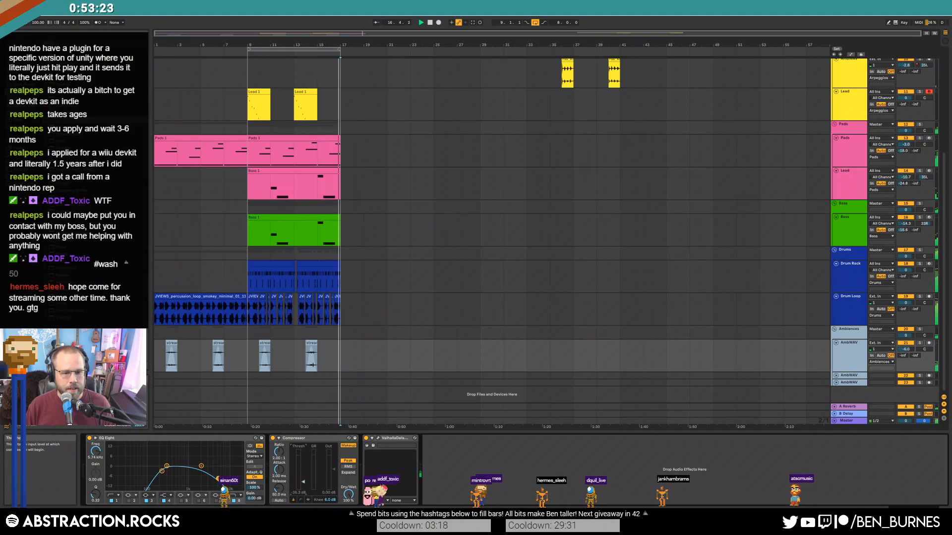
left_click_drag(218, 479, 210, 474)
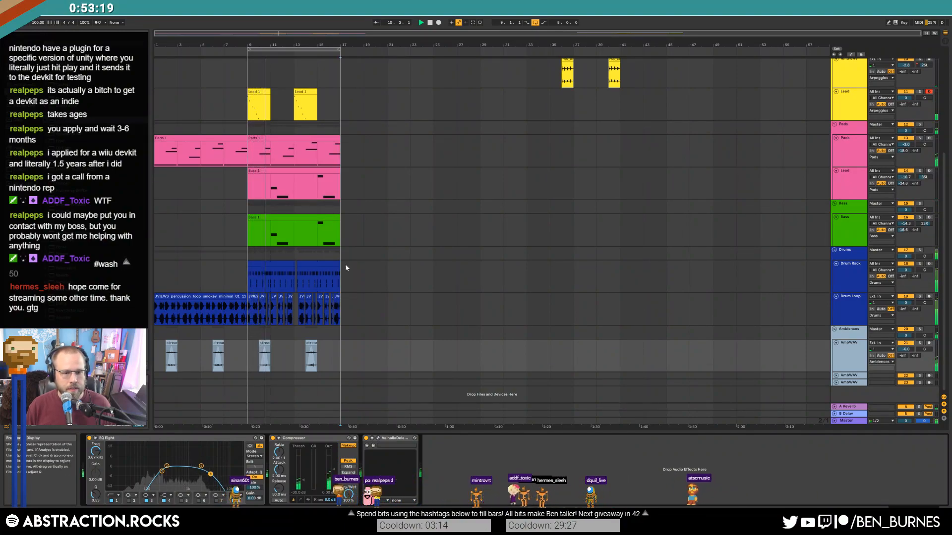
left_click_drag(211, 474, 209, 474)
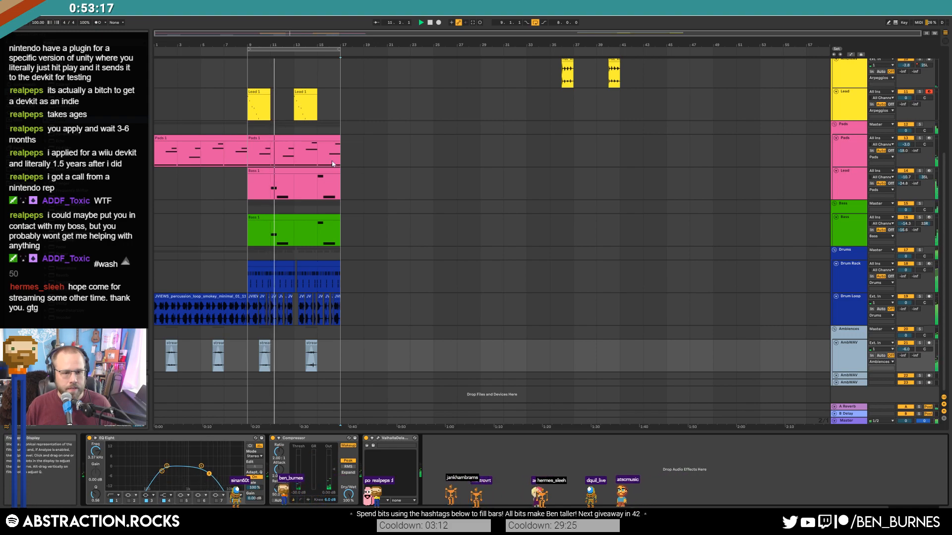
Stop playback and move the pink Lead track with the doubled bass clip into the Bass group, above the Bass track.
scroll(231, 226, "up", 5)
key("space")
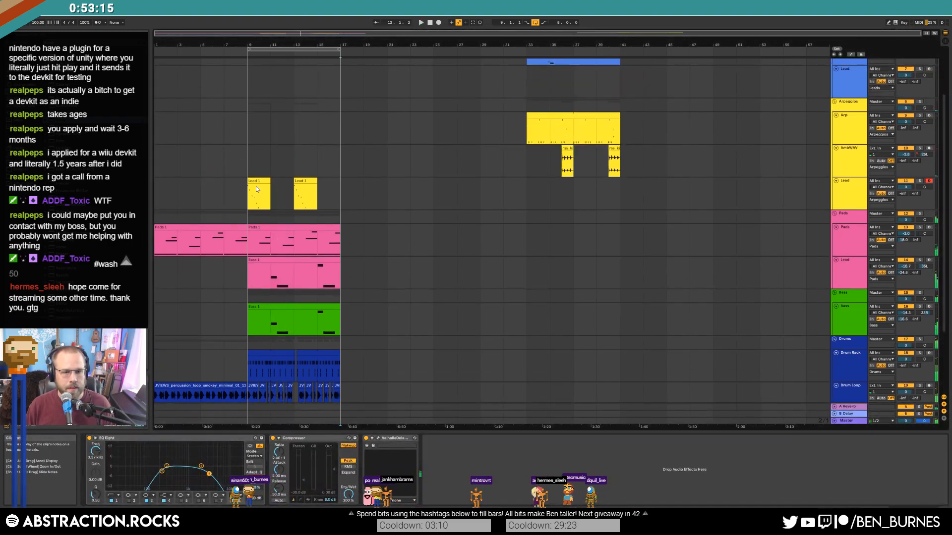
left_click(255, 182)
left_click(261, 260)
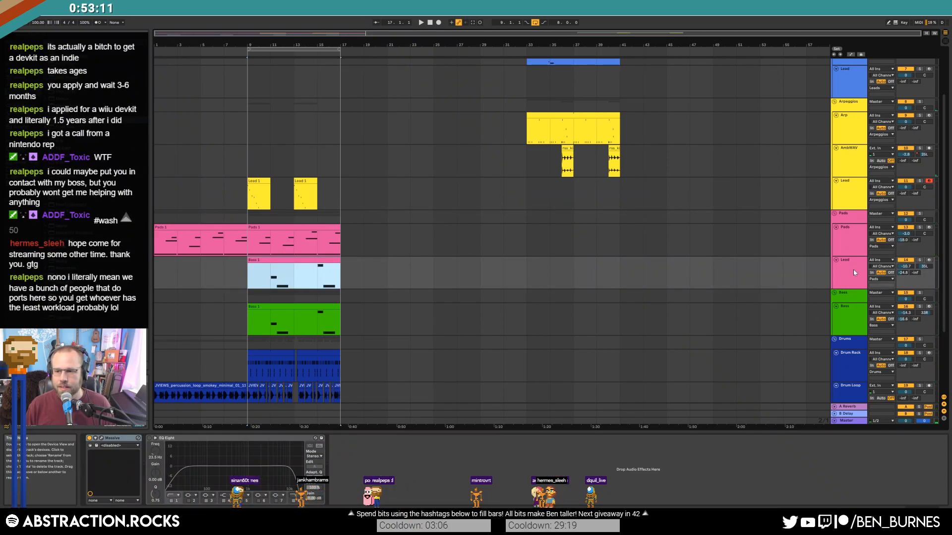
left_click_drag(853, 267, 851, 317)
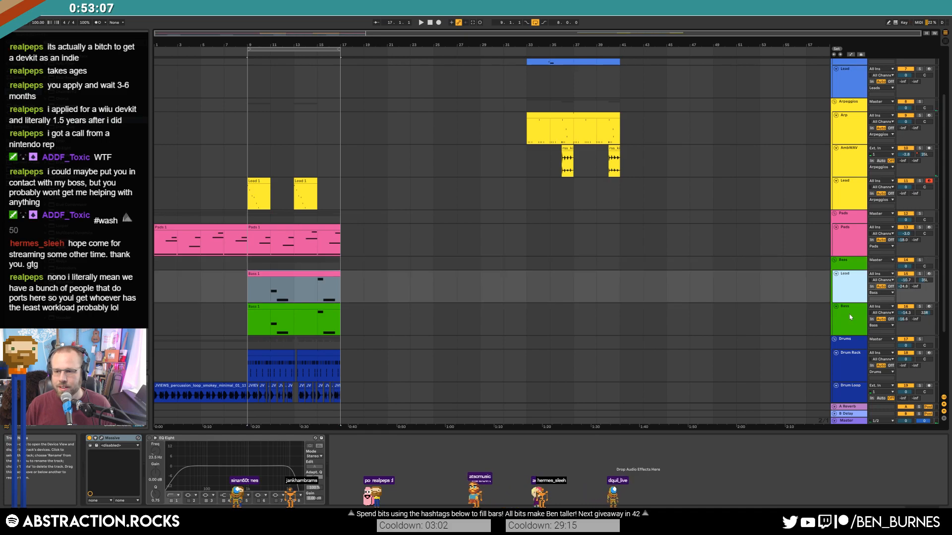
Assign the green track color to the clip on the Lead track in the Bass group.
left_click(851, 317)
right_click(854, 317)
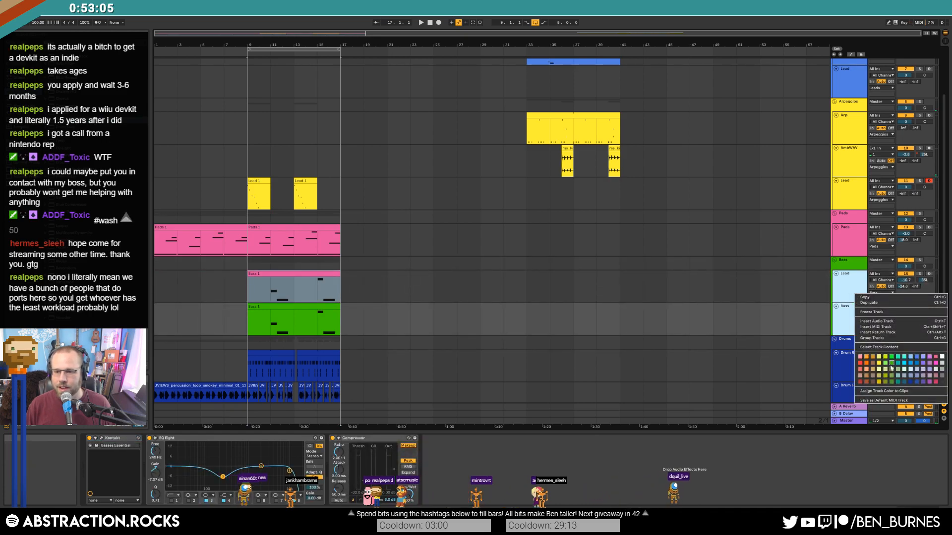
right_click(856, 289)
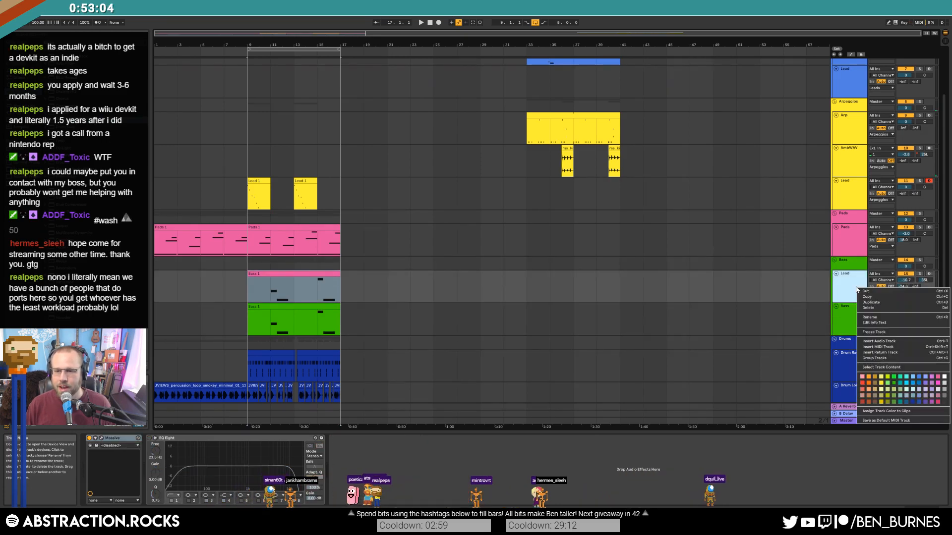
left_click(897, 412)
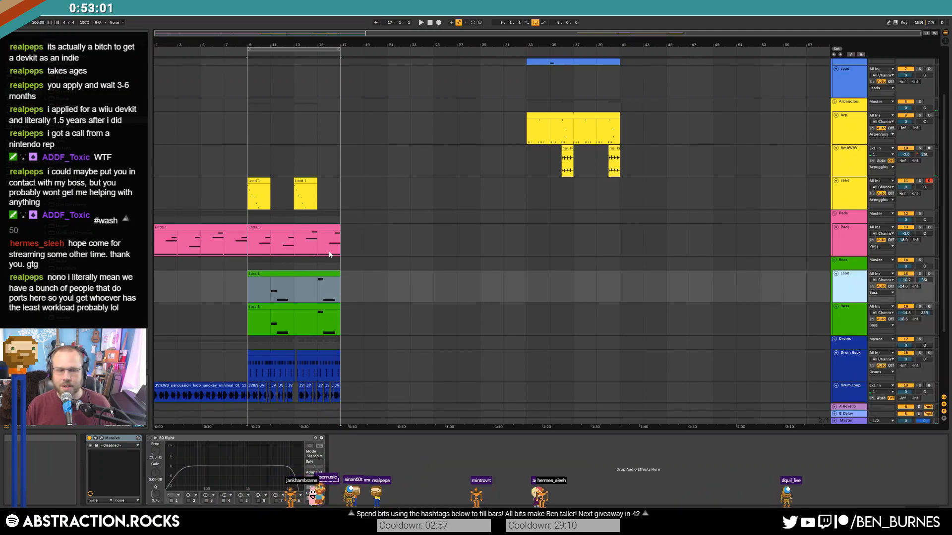
left_click(288, 274)
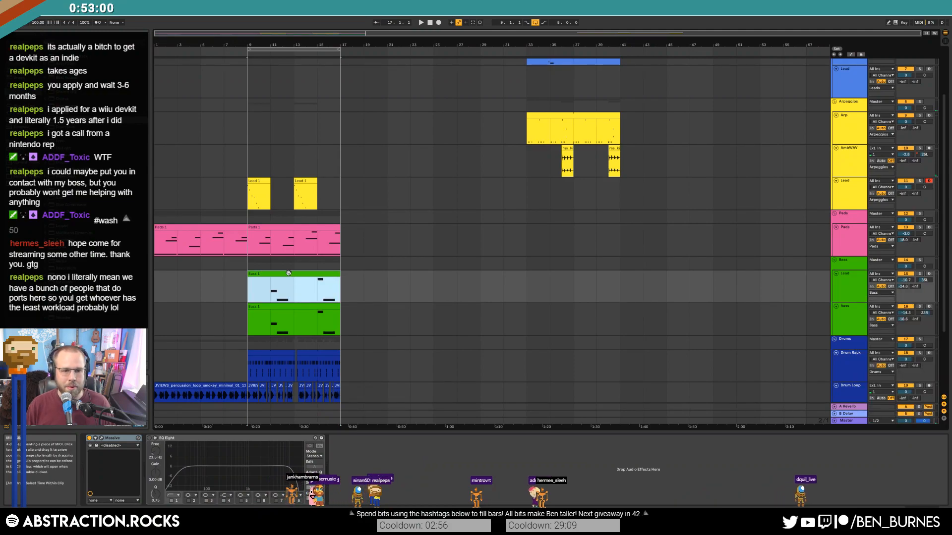
Play the first yellow Lead clip from bar 9, check its notes and return to the track's device settings.
left_click(258, 190)
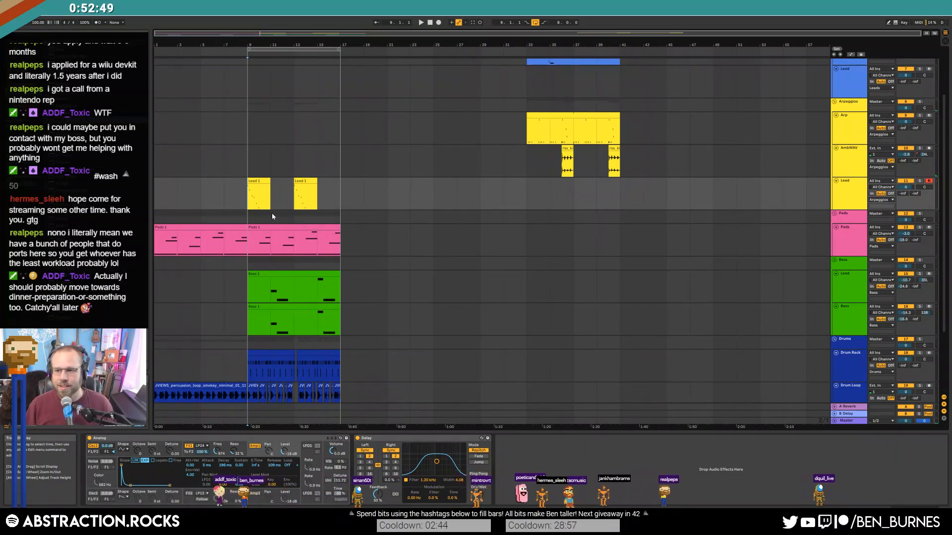
left_click(257, 181)
key("space")
double_click(256, 182)
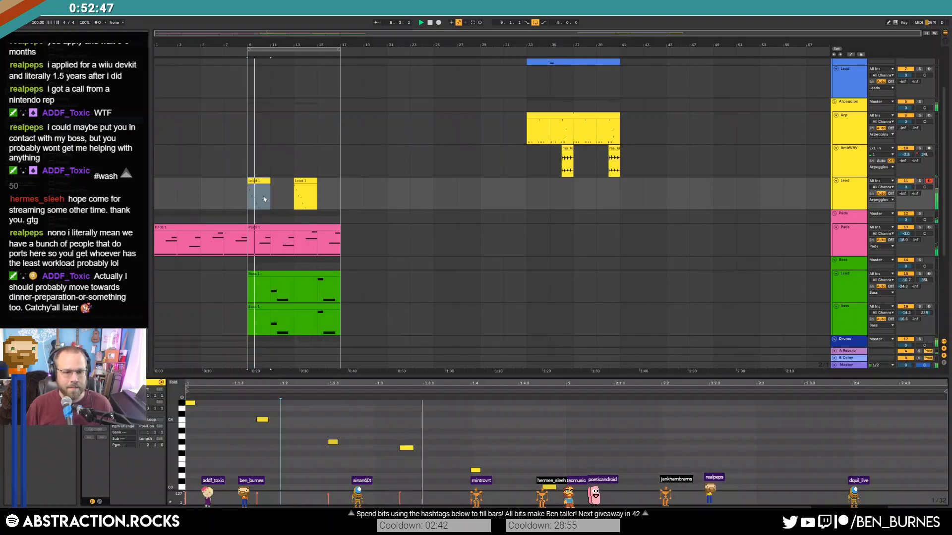
key("space")
key("shift+Tab")
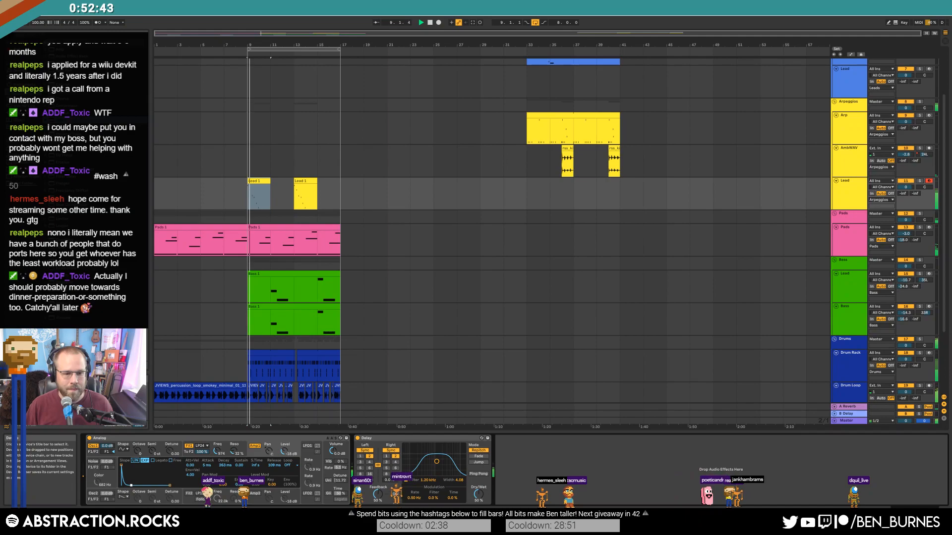
Play the section from bar 9 and inspect the devices behind the yellow Lead clip and the two green bass clips.
key("space")
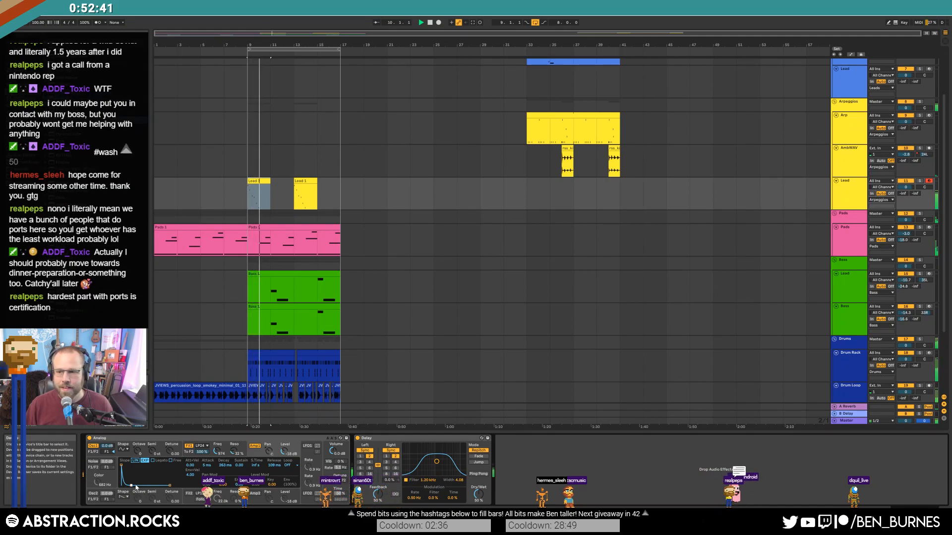
left_click(254, 182)
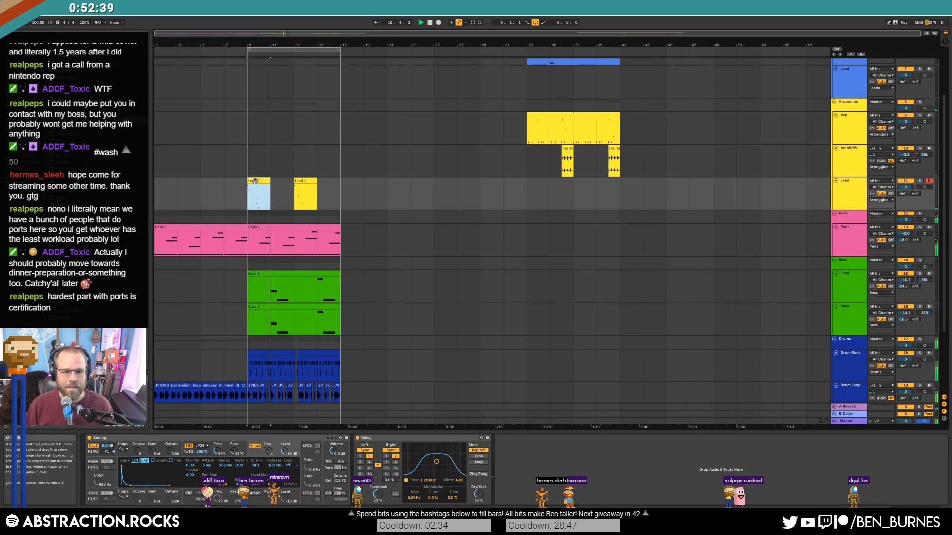
left_click_drag(283, 280, 346, 311)
left_click(286, 304)
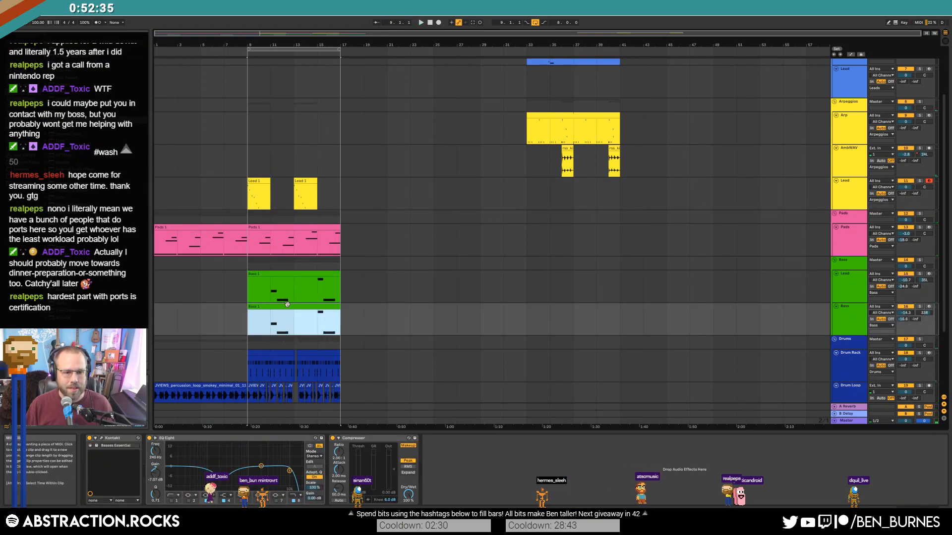
left_click(282, 272)
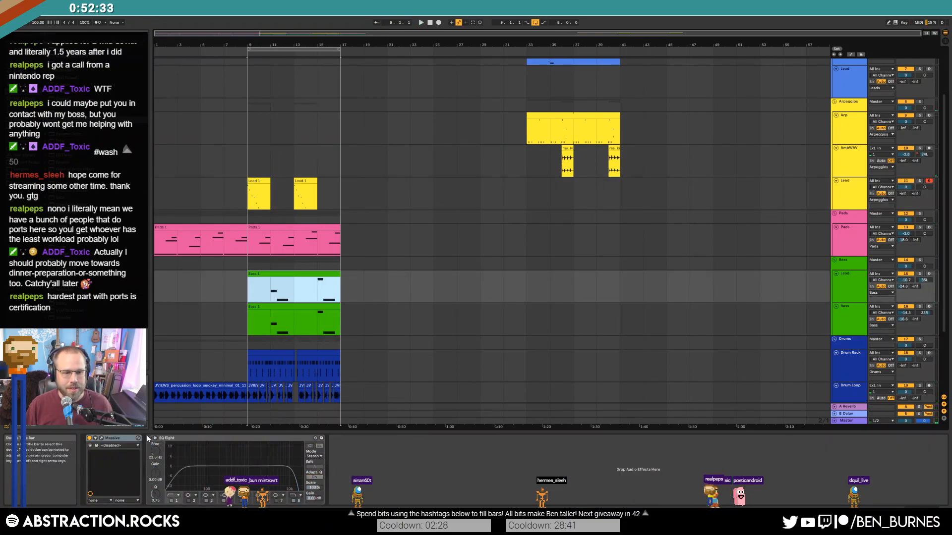
Solo the Bass group, audition its Lead clip from bar 11, and open the Massive instrument on that Lead track.
left_click(919, 260)
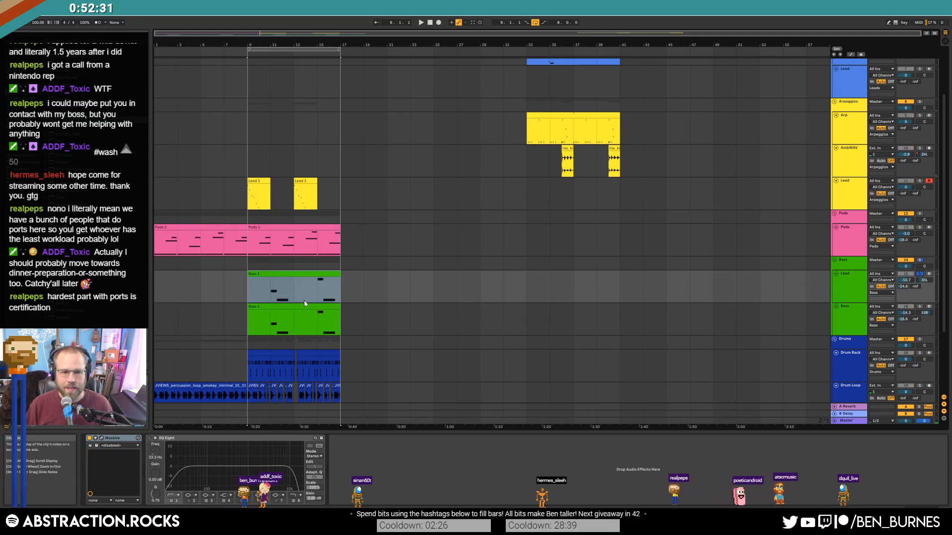
left_click(270, 296)
key("space")
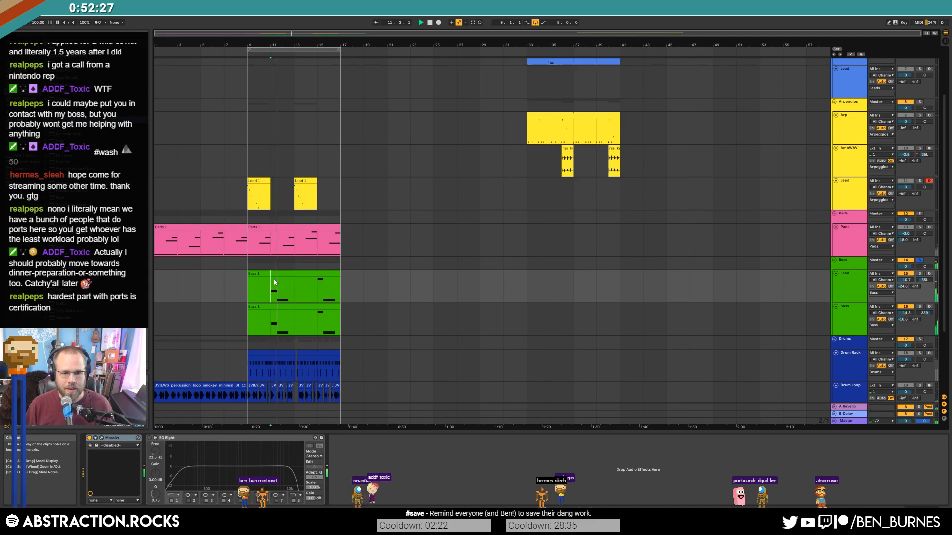
left_click(282, 274)
key("space")
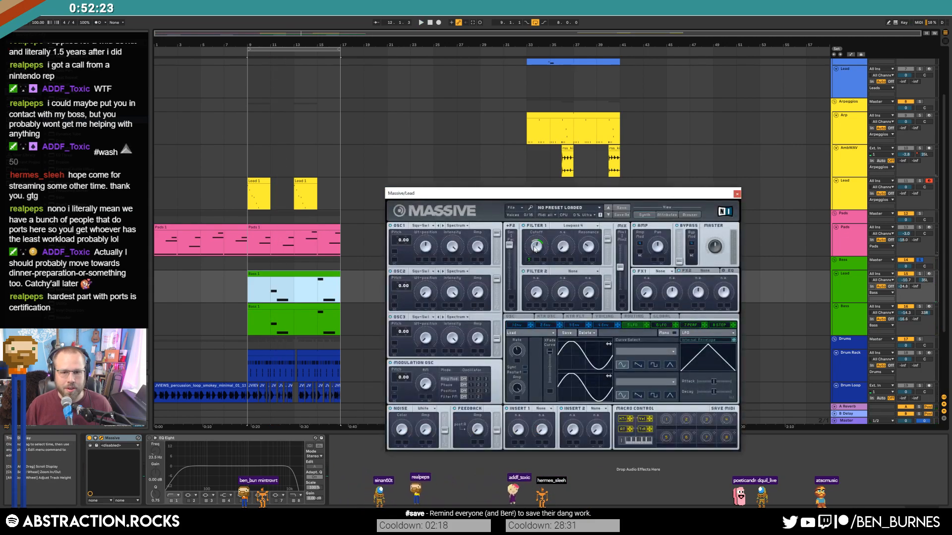
Replay the soloed bass from bar 11 while adjusting the Filter 1 cutoff and resonance in Massive.
left_click(271, 299)
key("space")
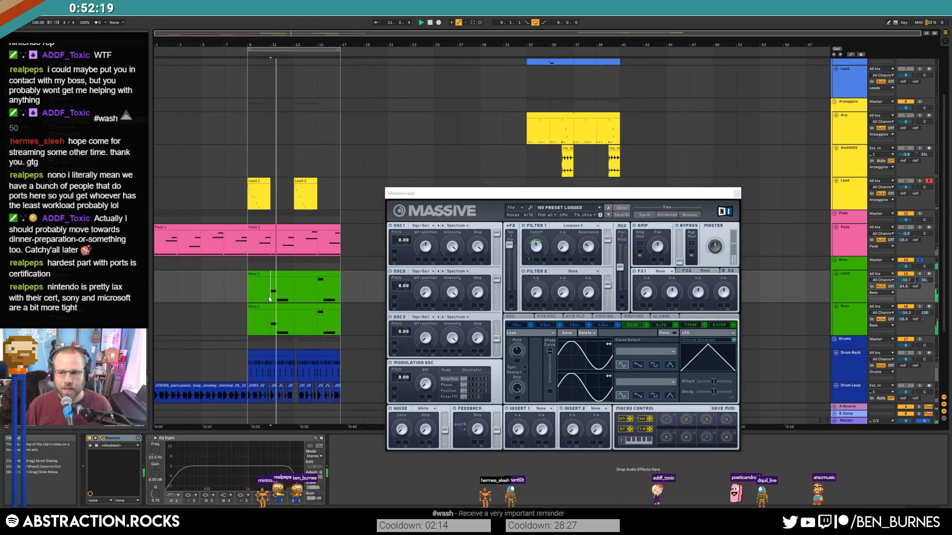
left_click(555, 256)
key("space")
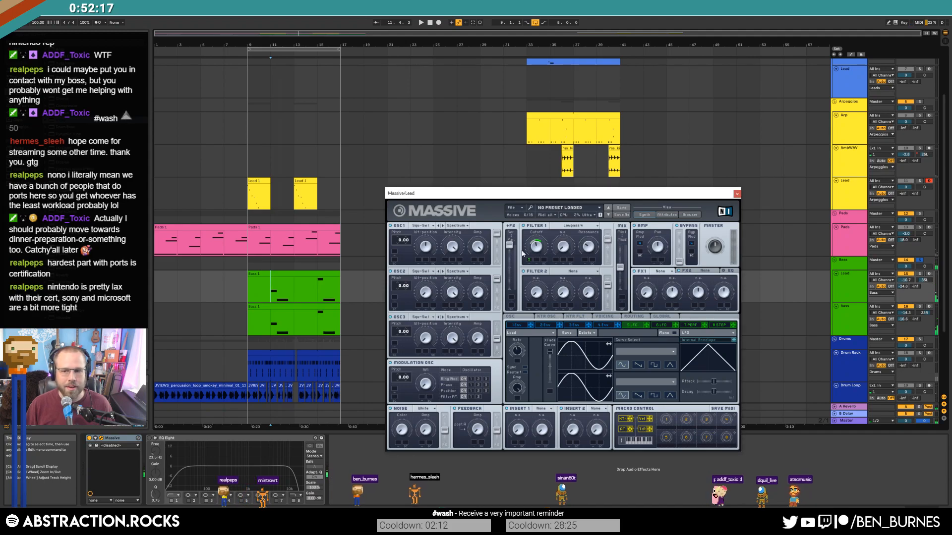
left_click(270, 291)
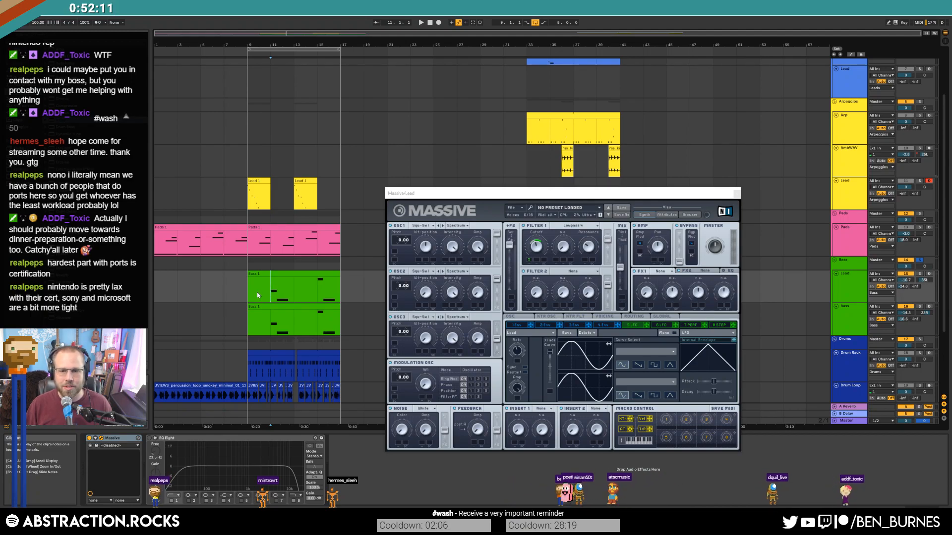
key("space")
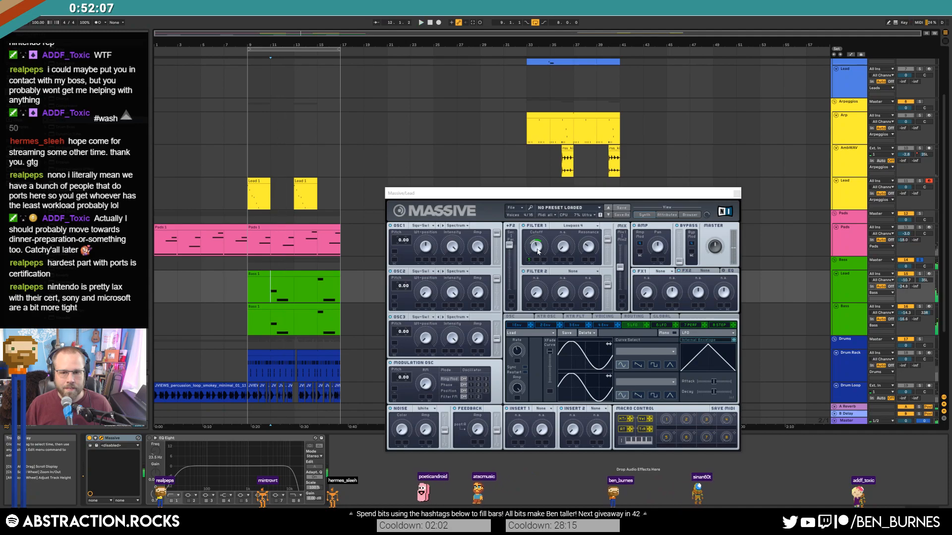
left_click(587, 248)
key("space")
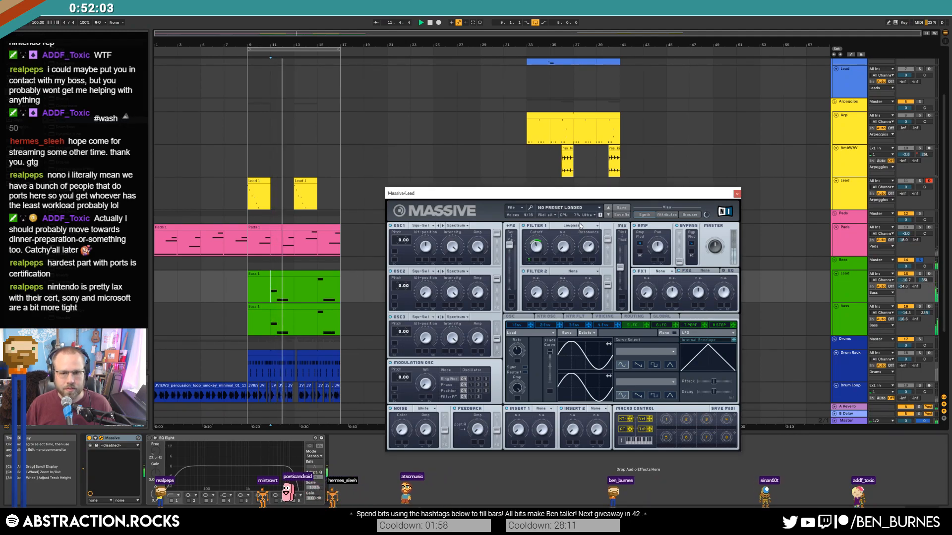
Sync the filter-modulating LFO in Massive to tempo, adjust its ratio, and test its restart option during playback.
key("space")
left_click(631, 326)
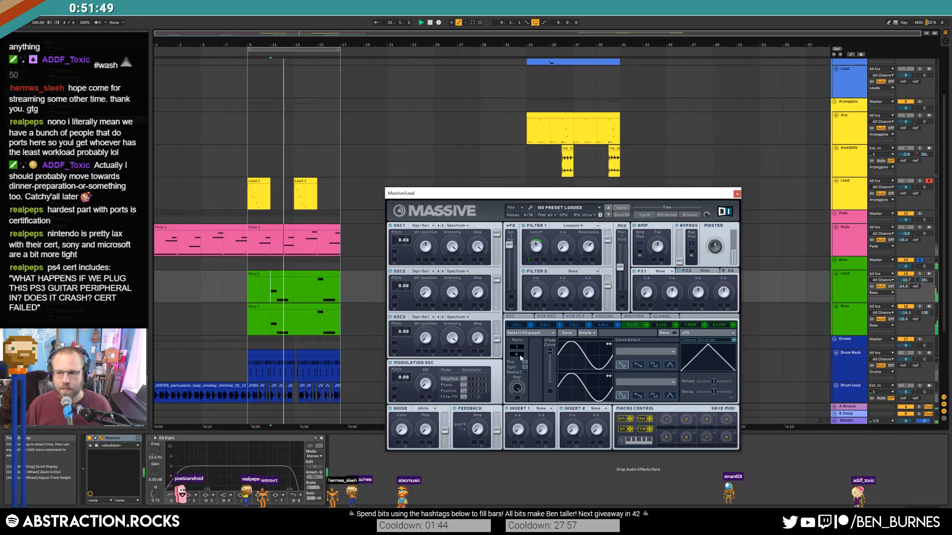
key("space")
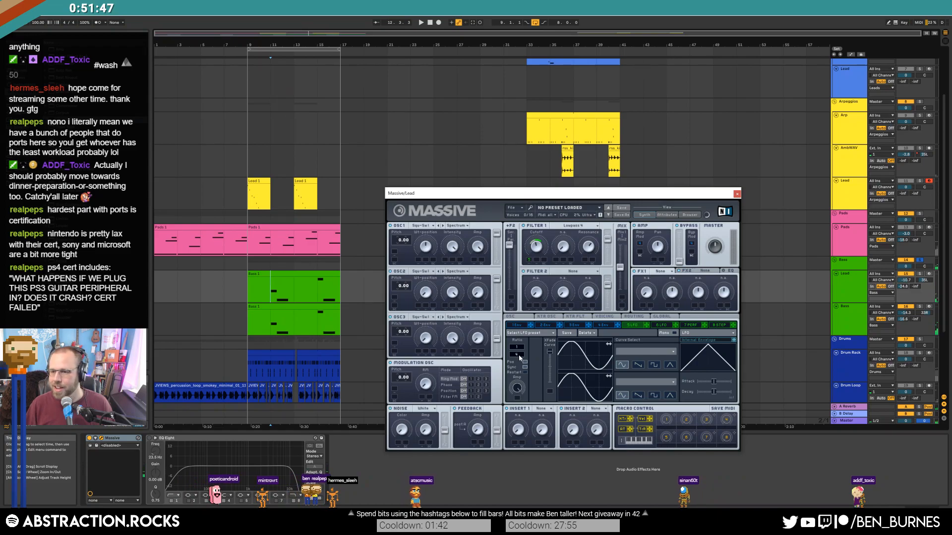
left_click_drag(517, 354, 516, 367)
left_click(524, 367)
key("space")
left_click(524, 367)
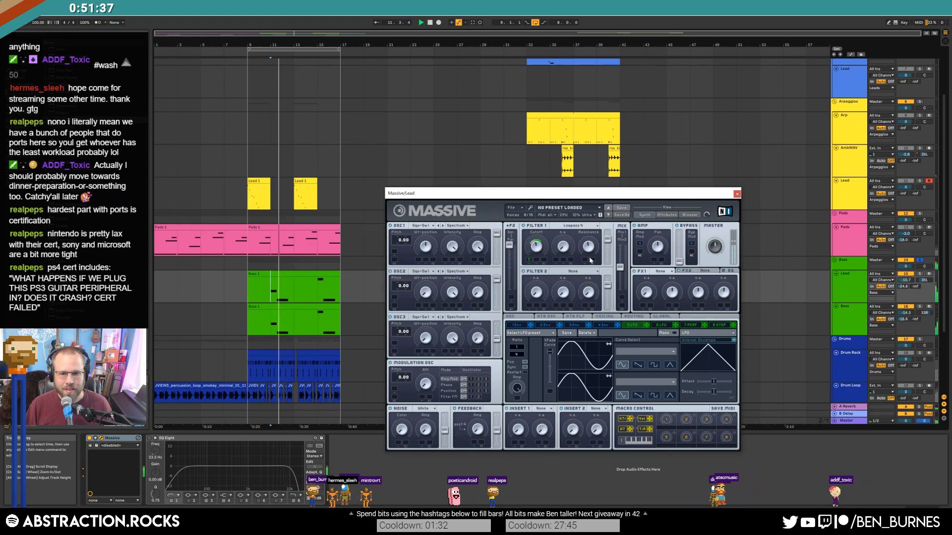
Audition the Polysaw II wavetable on OSC2 in Massive and replace it with Crude.
key("space")
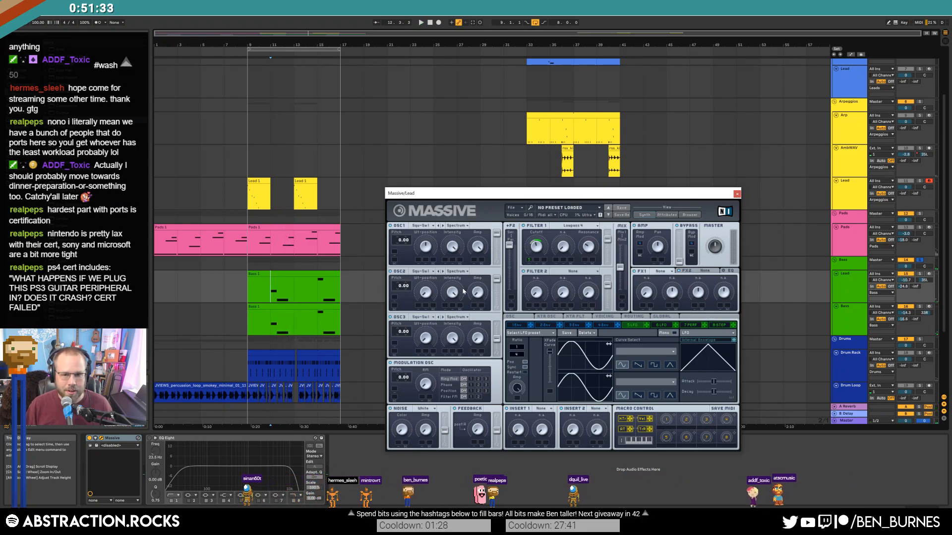
left_click(416, 276)
left_click(456, 312)
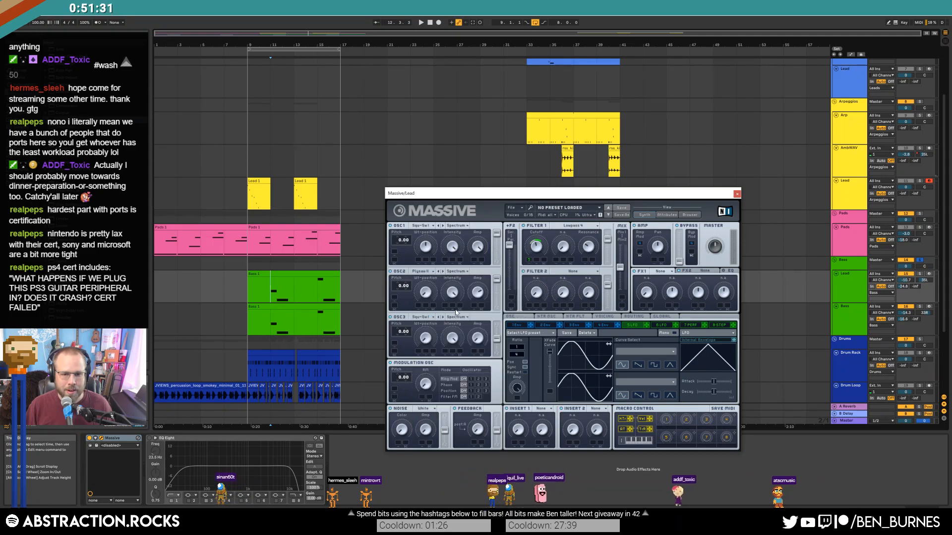
key("space")
left_click(420, 271)
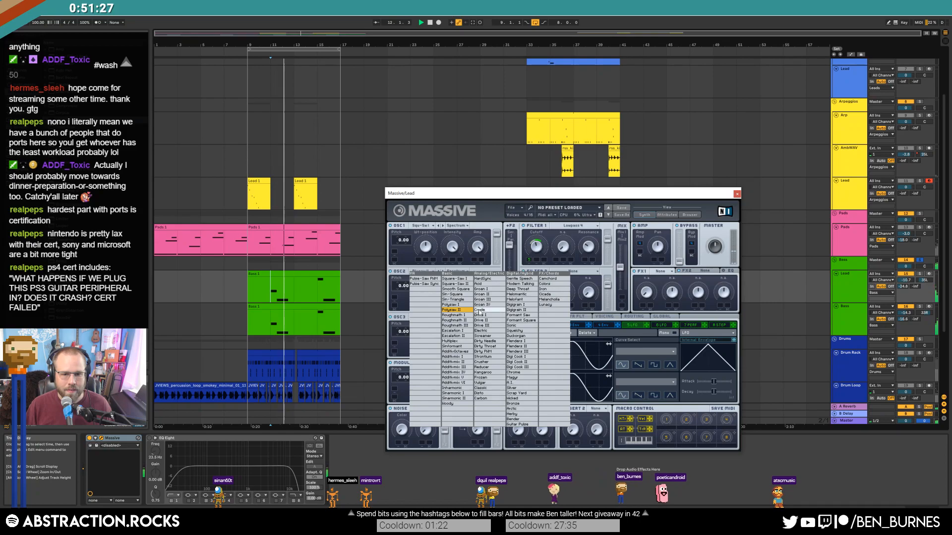
left_click(422, 291)
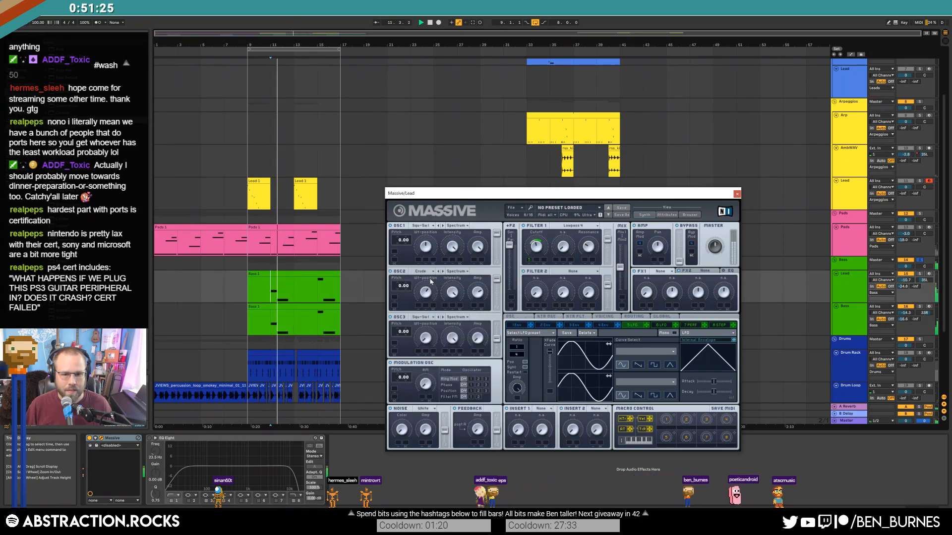
Try OSC2 at lower pitches down to -11.00 during playback and return its pitch to 0.00.
key("space")
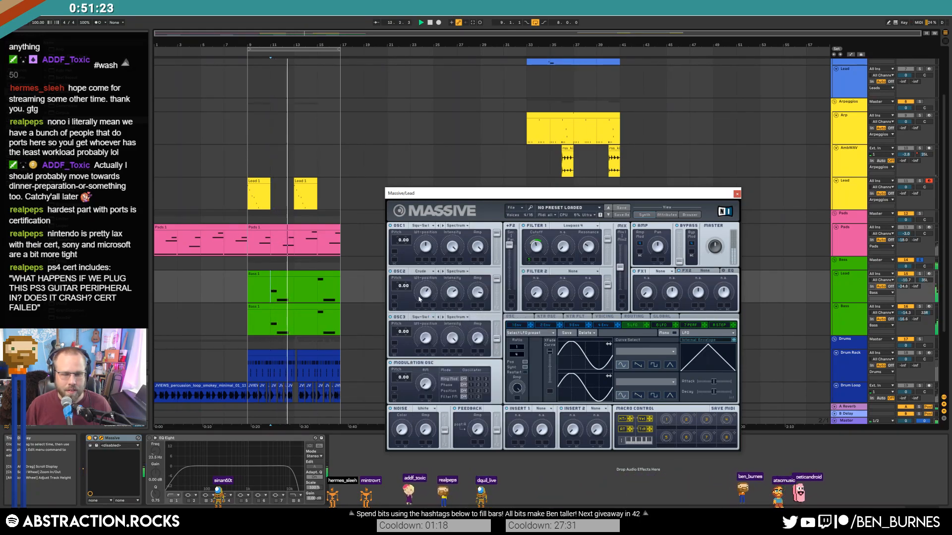
key("space")
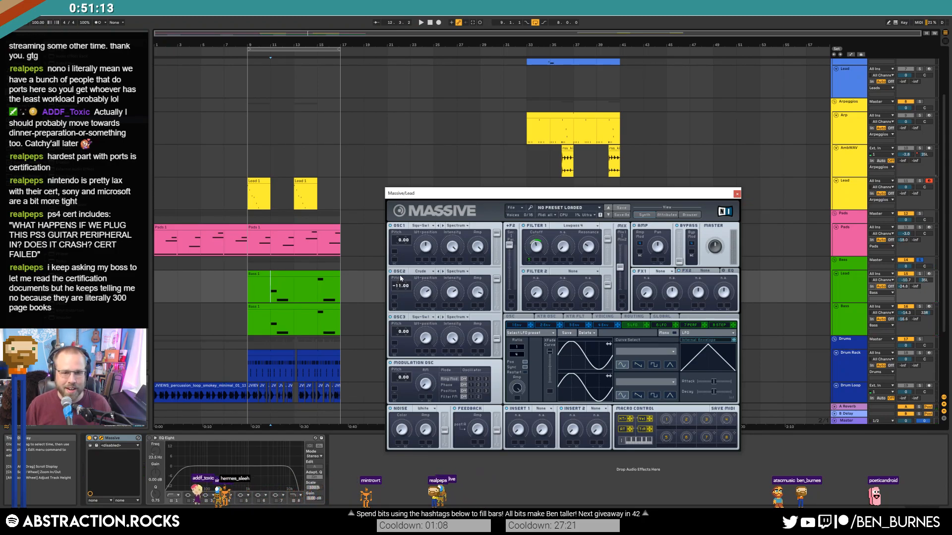
key("space")
left_click_drag(401, 286, 429, 297)
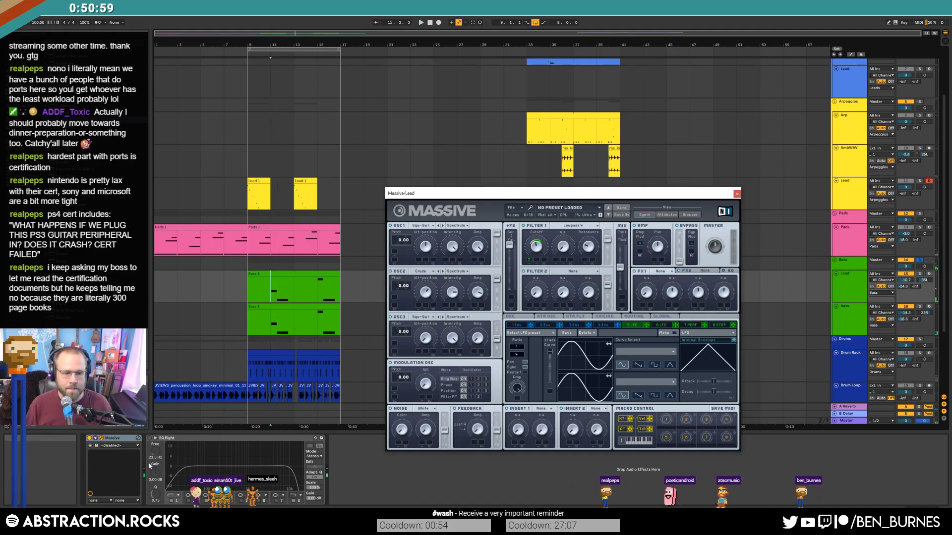
Enable EQ Eight on the Bass group's Lead track, shape a low cut, and boost about 574 Hz by roughly 2.8 dB.
left_click(149, 438)
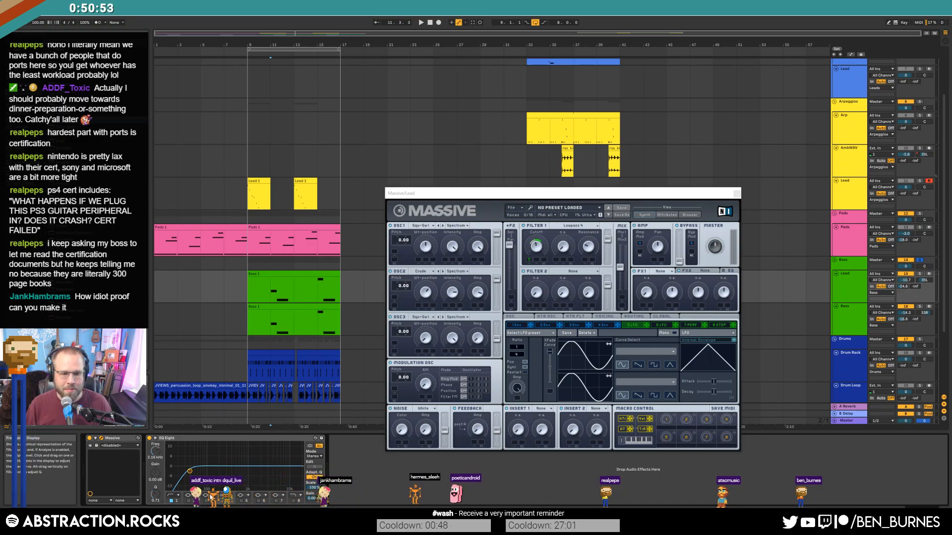
key("space")
left_click_drag(225, 468, 238, 462)
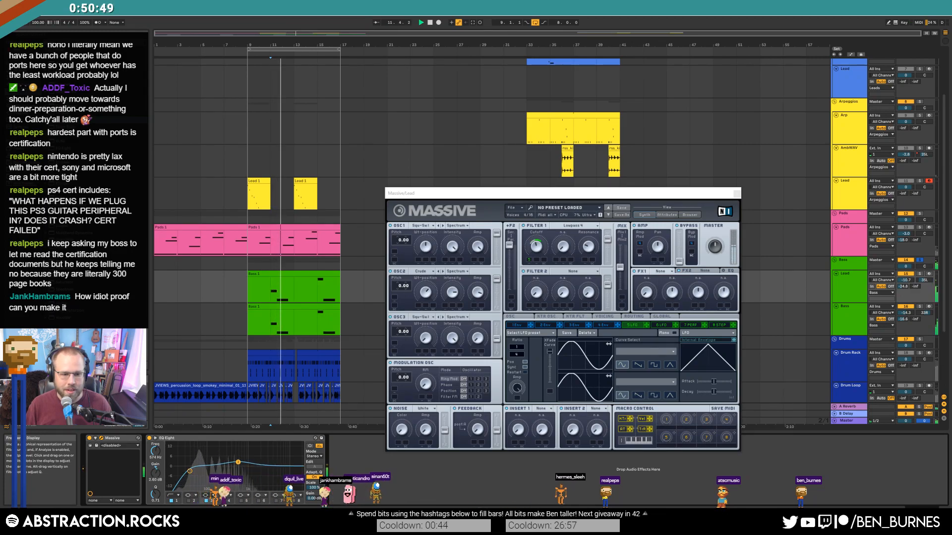
key("space")
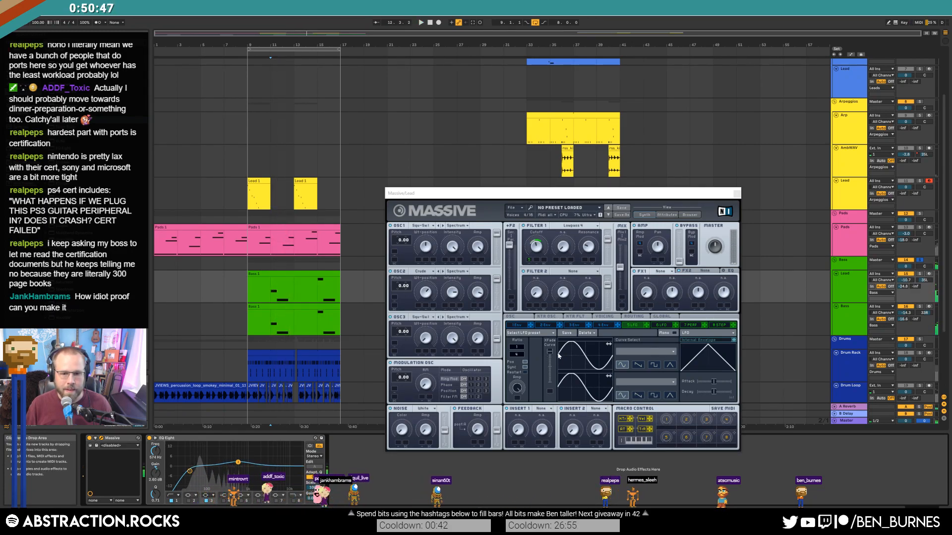
Try a falling sawtooth as the LFO's upper curve while replaying the bass, and restore the sine curve.
left_click(638, 364)
key("space")
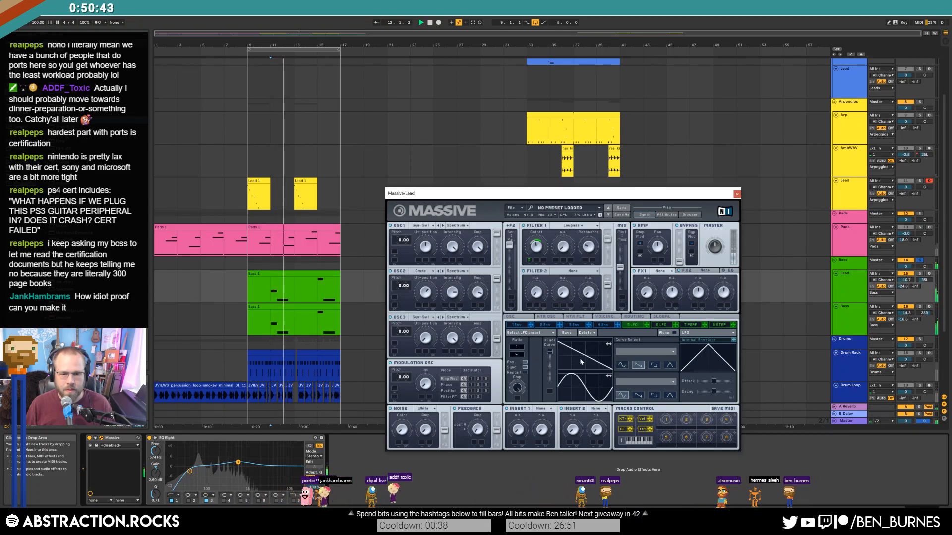
key("space")
key("space")
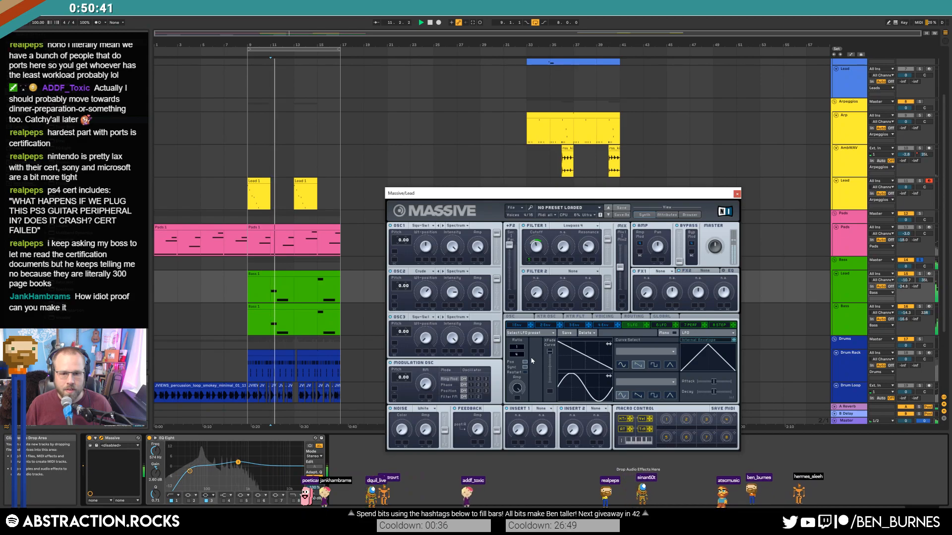
key("space")
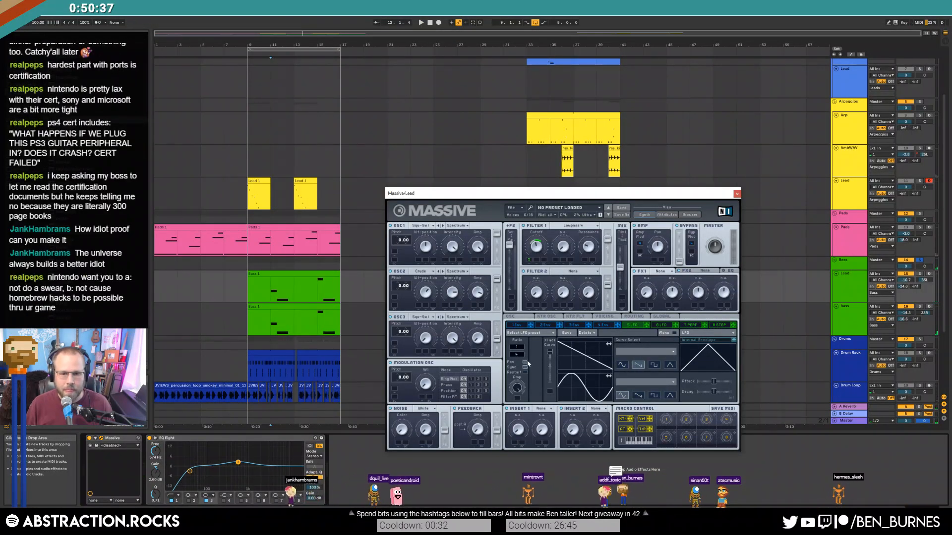
key("space")
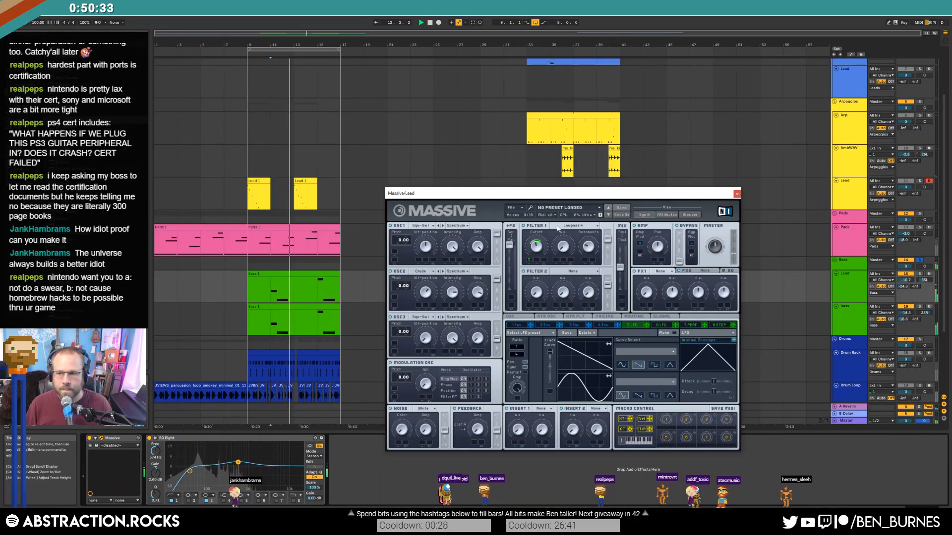
key("space")
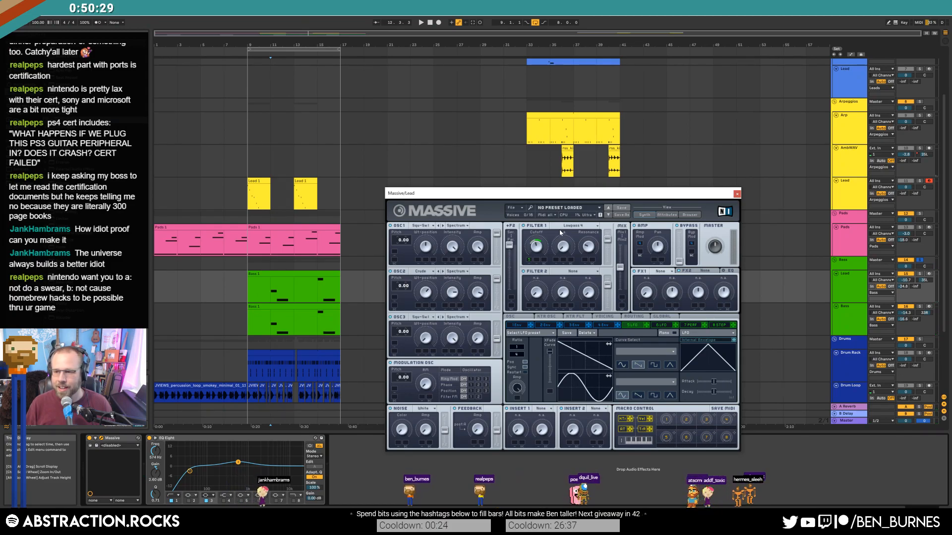
left_click(621, 365)
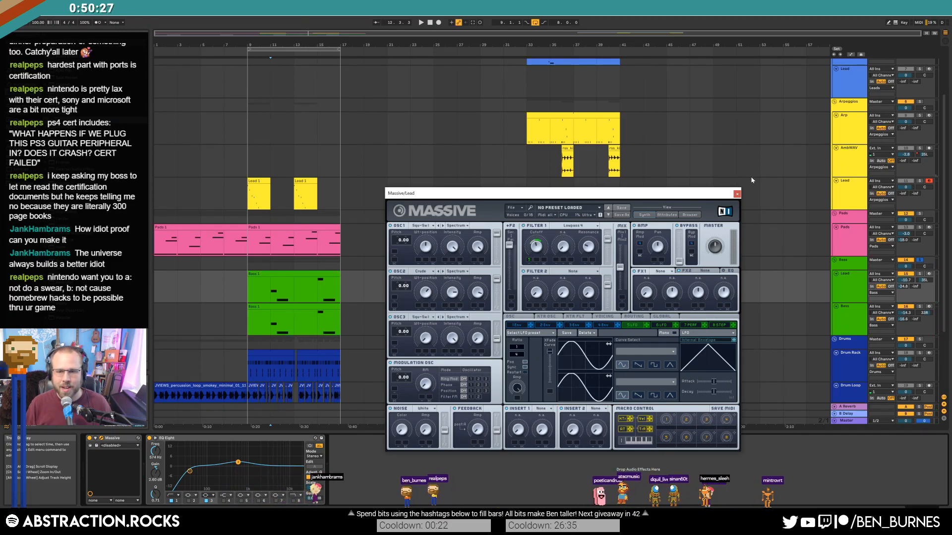
Close Massive, take the Bass group out of solo, and play the whole arrangement from bar 1.
left_click(736, 194)
left_click(272, 274)
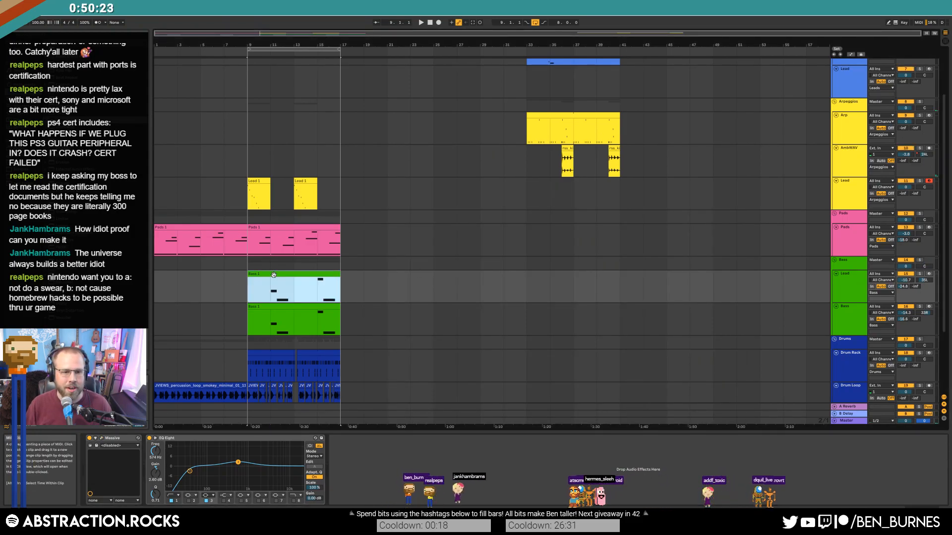
double_click(429, 23)
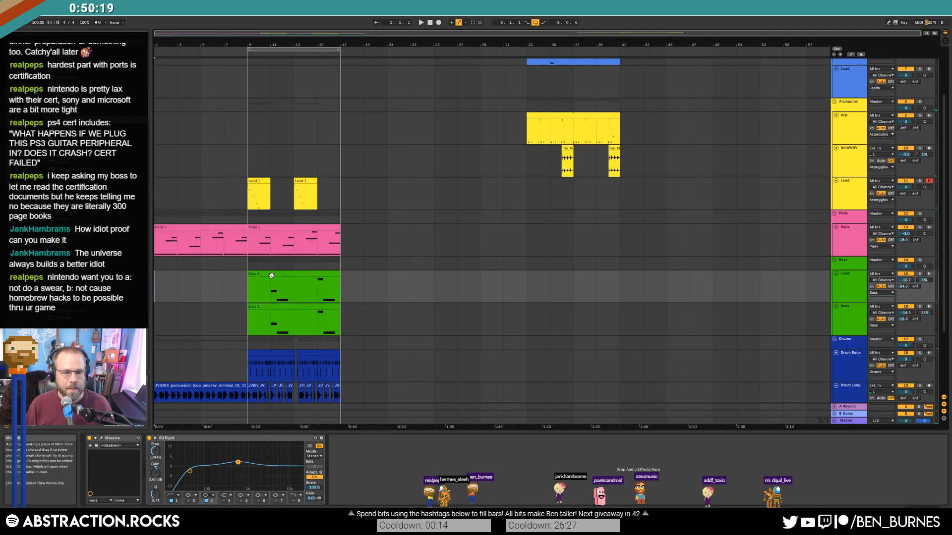
key("space")
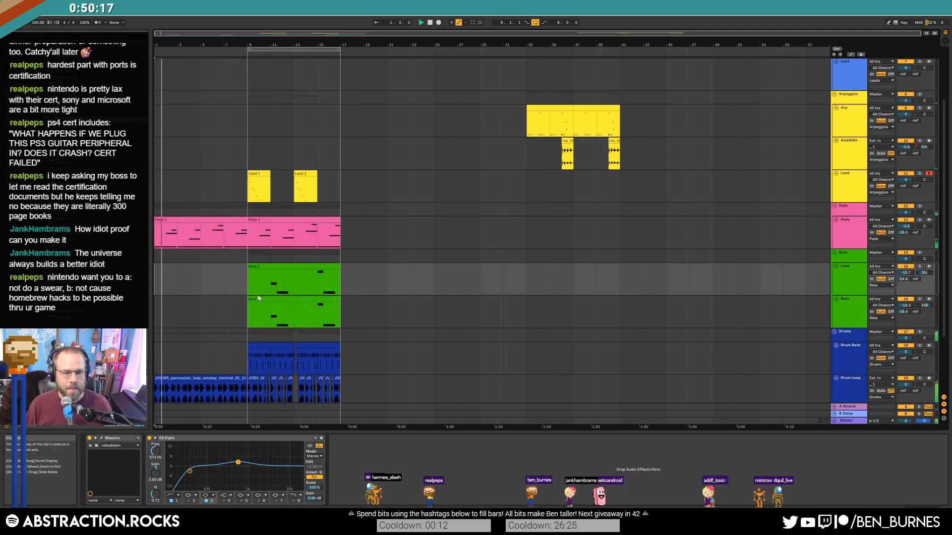
scroll(257, 294, "down", 5)
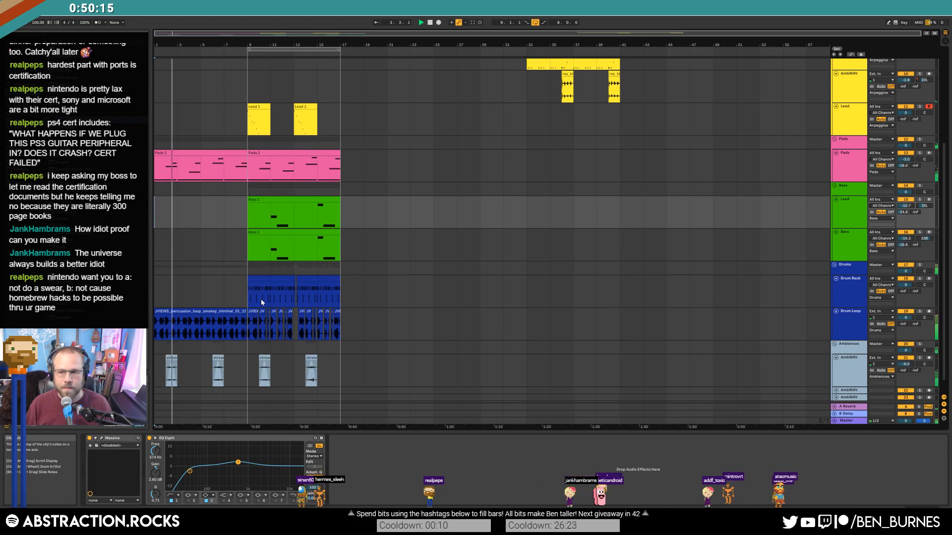
Add a Utility to the end of the Pads track's device chain and automate its gain slightly down from bar 9 to bar 10.
left_click(290, 154)
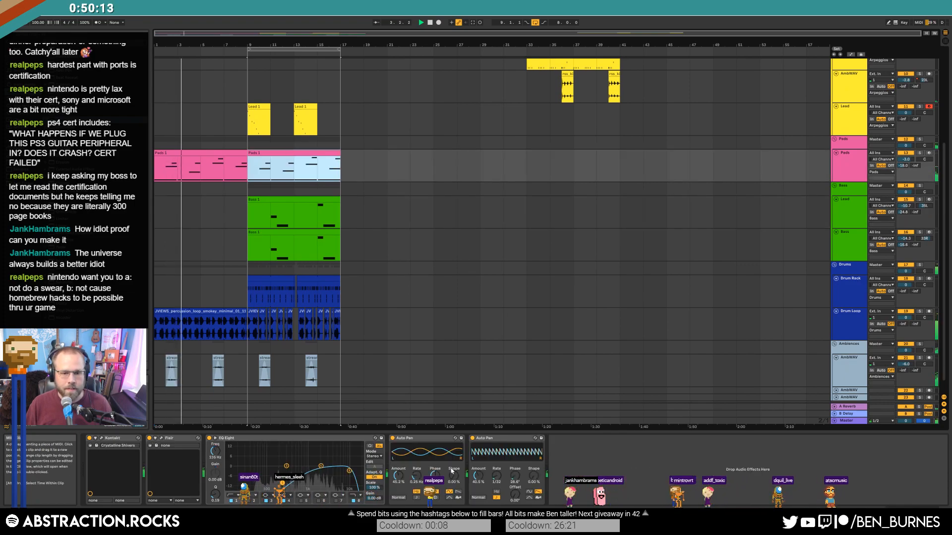
left_click_drag(69, 303, 589, 469)
key("a")
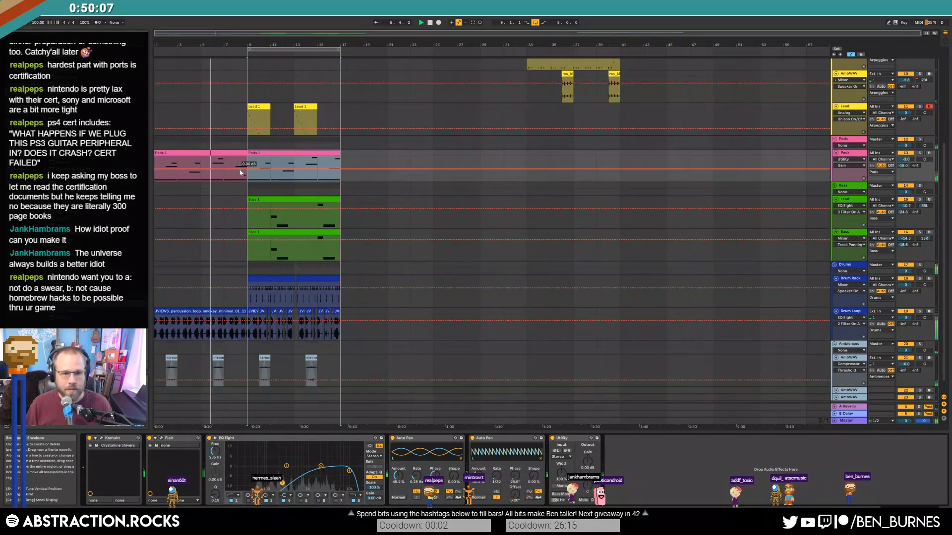
scroll(243, 170, "up", 3)
left_click(240, 168)
left_click_drag(259, 168, 259, 171)
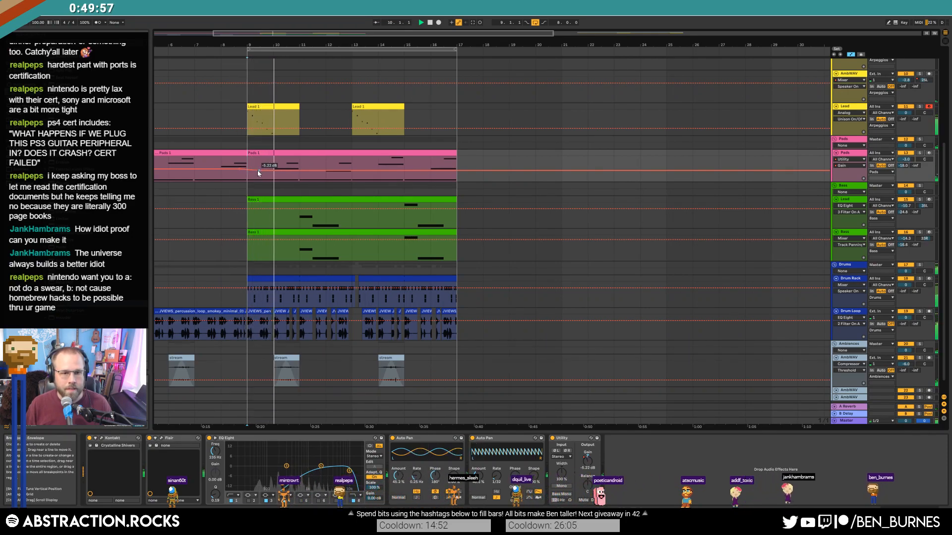
left_click_drag(258, 170, 273, 172)
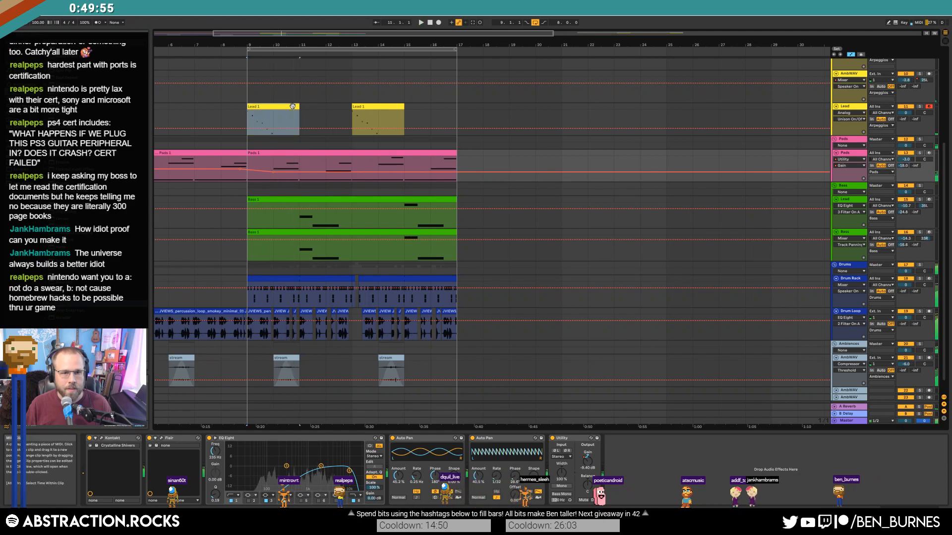
Stop playback, duplicate the bar 9 Lead clip into bar 11, and open the copy's notes.
left_click(293, 106)
key("space")
key("ctrl+d")
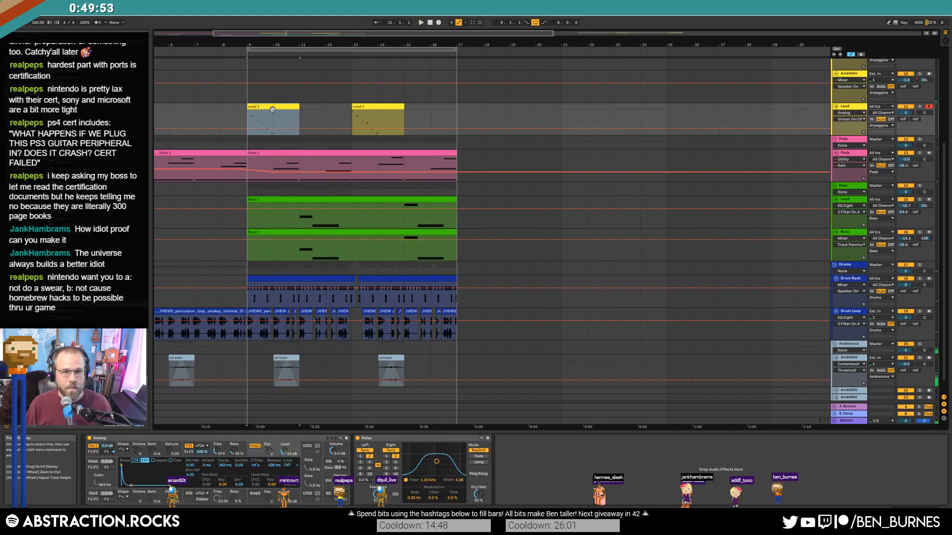
double_click(310, 115)
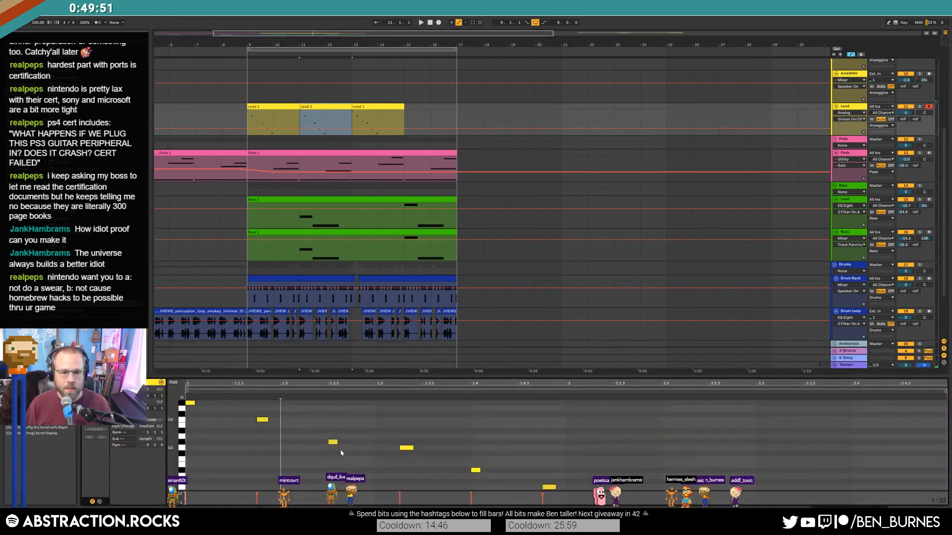
Transpose the last four notes of the bar 11 Lead clip upward, so its line climbs above the opening two notes.
left_click_drag(331, 433, 416, 471)
key("Up")
key("Up")
key("Up")
key("Up")
key("Up")
key("Up")
key("Up")
key("Up")
key("Up")
key("Up")
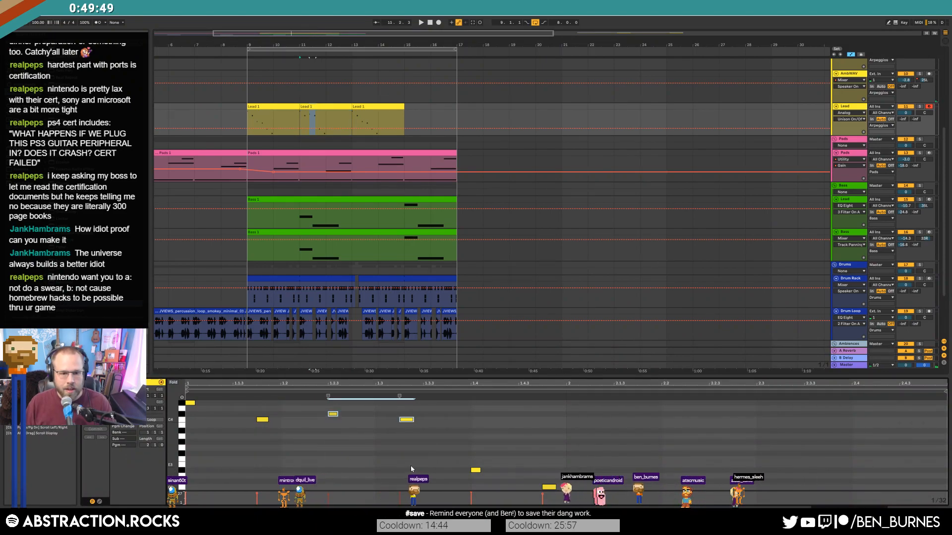
key("Up")
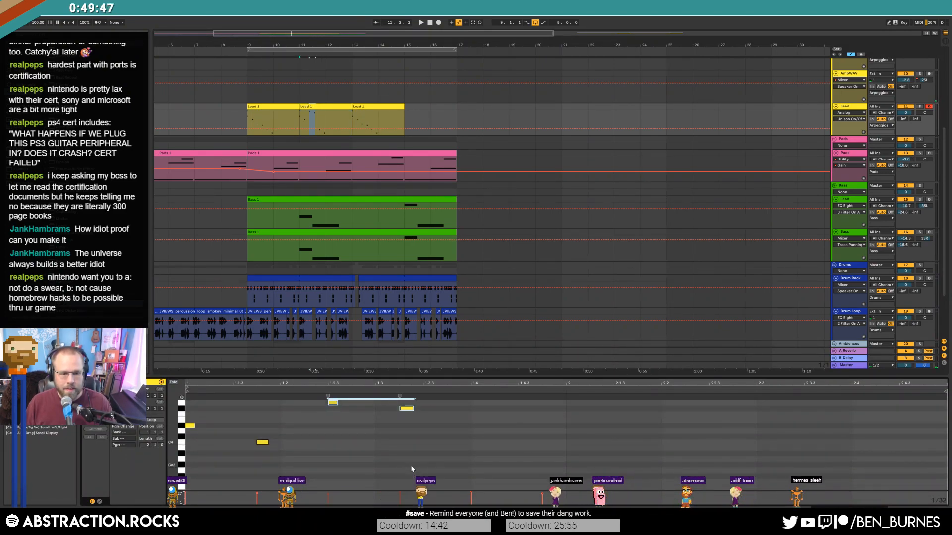
key("Up")
scroll(438, 452, "down", 3)
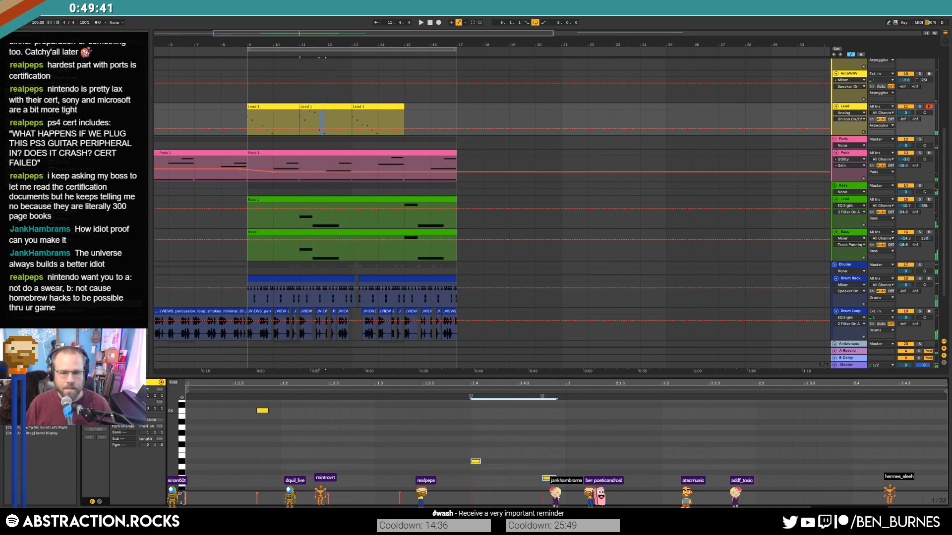
key("shift+Up")
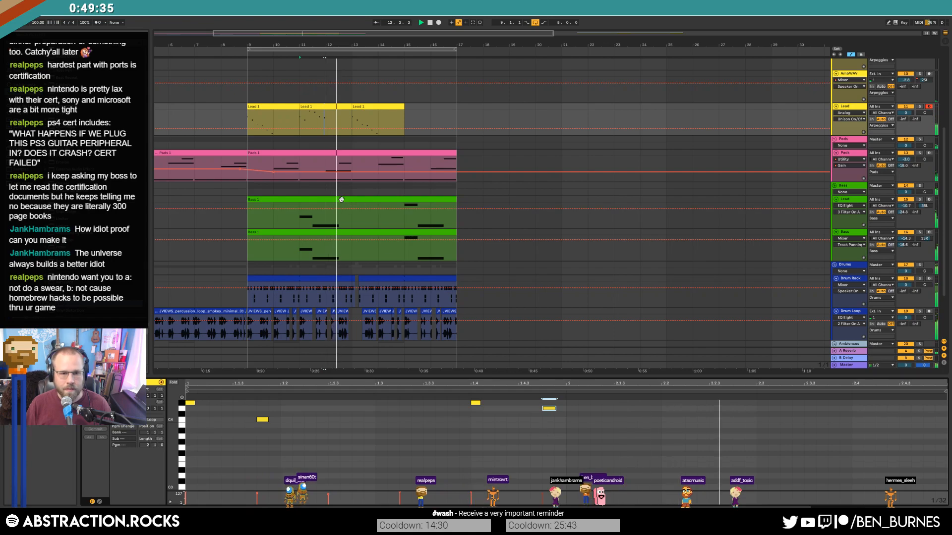
Move both Bass group clips from bar 9 to start at bar 17.
left_click(346, 219)
left_click_drag(346, 200, 556, 200)
Copy the bar 11 Lead clip to bar 15 and hide the automation lanes.
left_click(374, 107)
left_click_drag(396, 109, 405, 108)
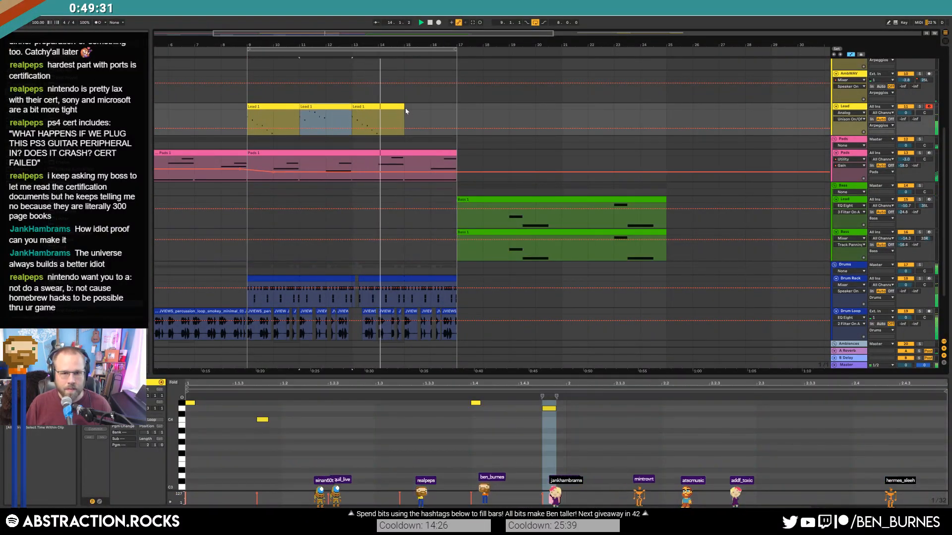
key("a")
Try raising the fifth note of the bar 15 Lead clip and slightly lowering the notes around it during playback.
scroll(386, 428, "up", 3)
left_click(406, 443)
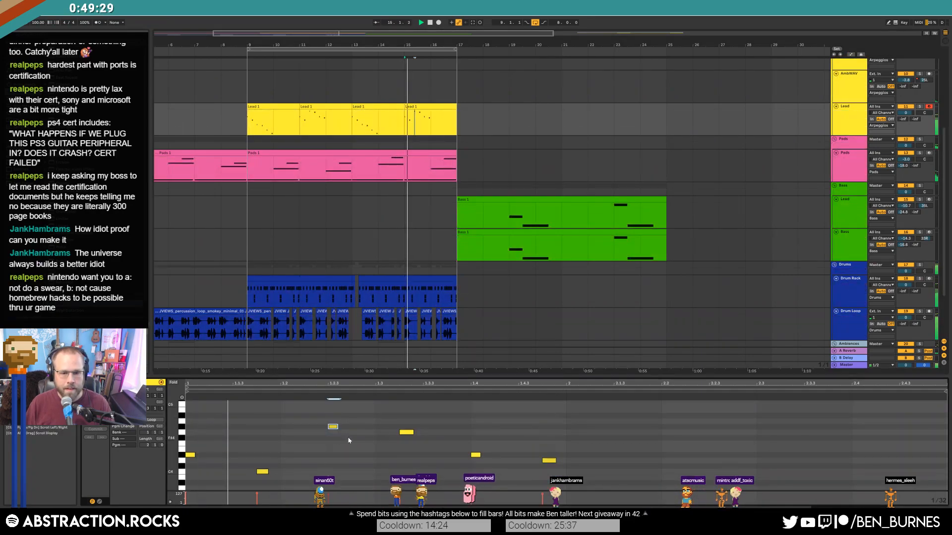
left_click(475, 455)
key("Up")
key("Up")
key("Up")
key("Up")
key("Up")
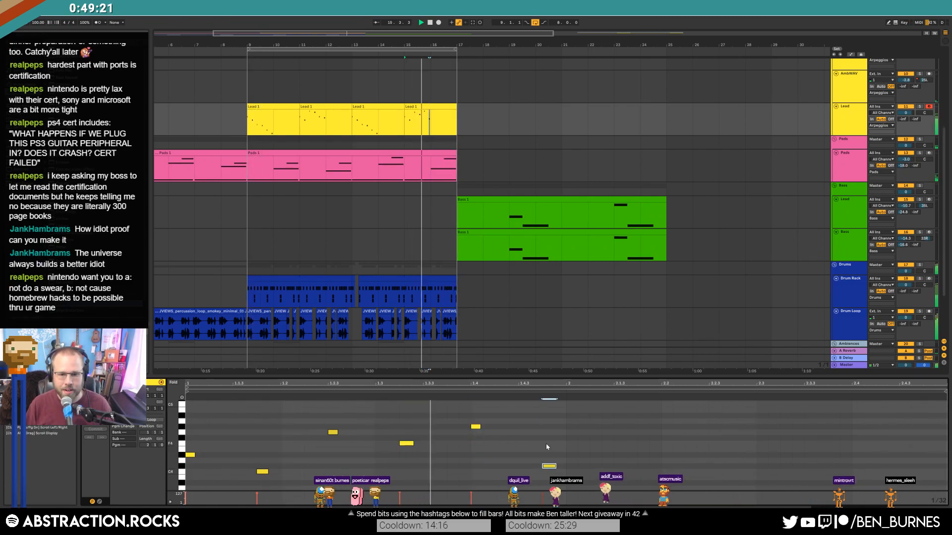
key("space")
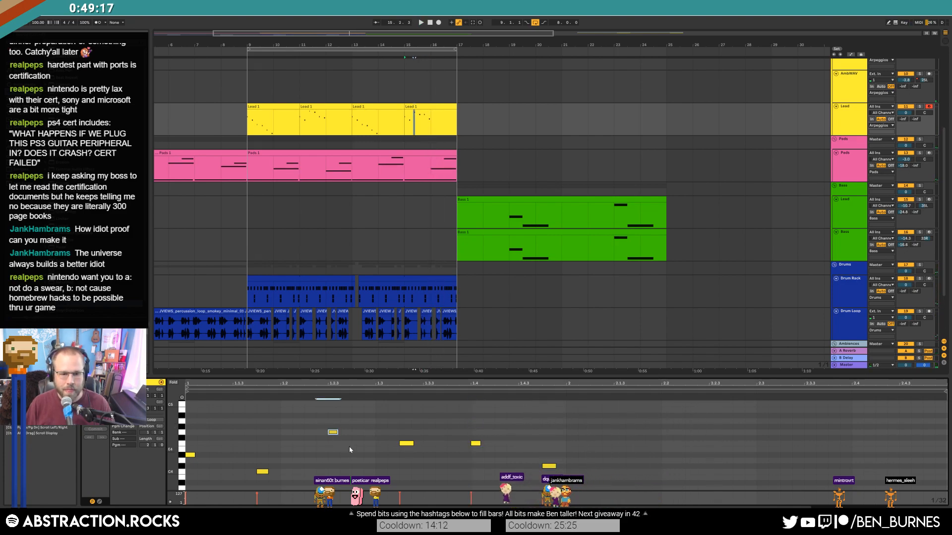
Lower the third and fourth notes of the bar 15 Lead clip into a descending run, readjust the last two notes, and replay it.
scroll(382, 446, "down", 1)
key("Down")
key("Down")
key("Down")
key("Down")
key("Down")
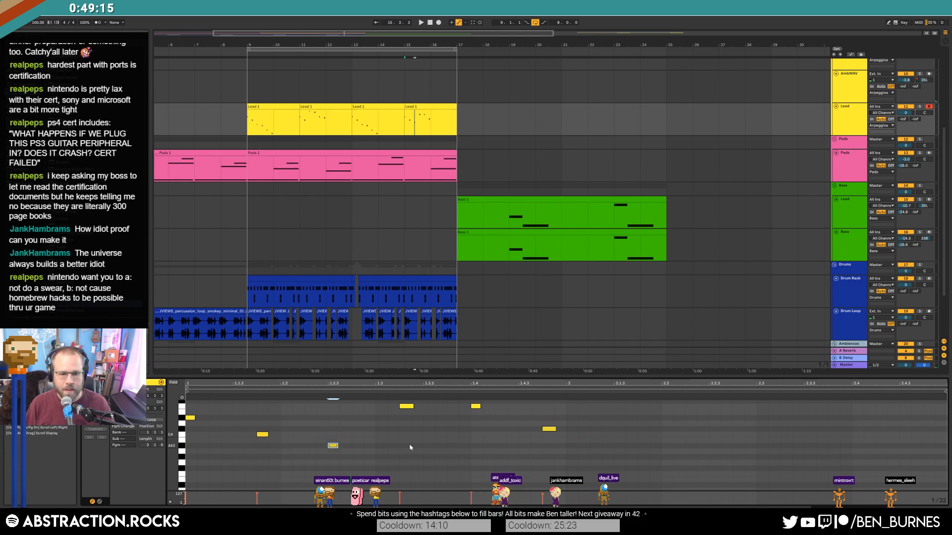
left_click(476, 407)
key("Down")
key("Down")
key("Down")
key("space")
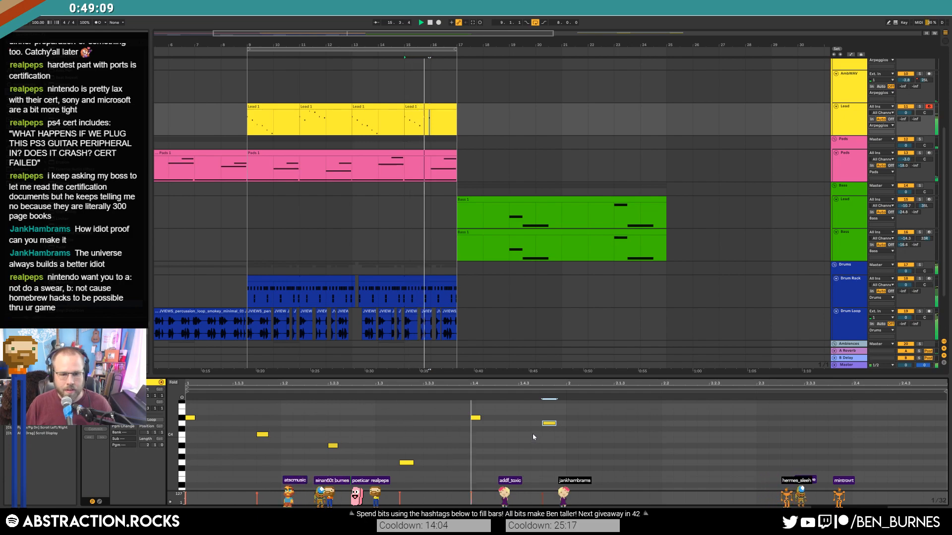
left_click(448, 258)
key("space")
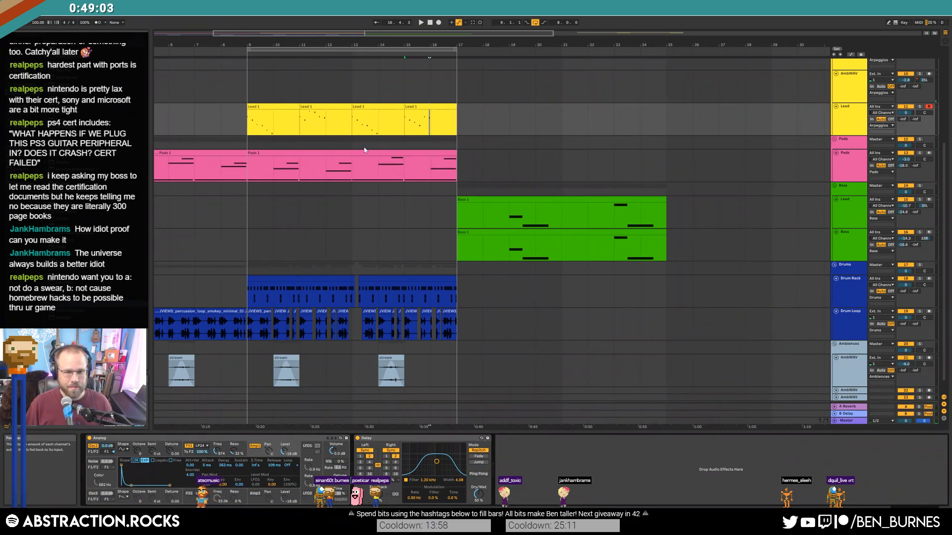
Consolidate the Lead clips from bar 9 to 17 into one clip, and select both Bass group clips.
left_click(254, 115)
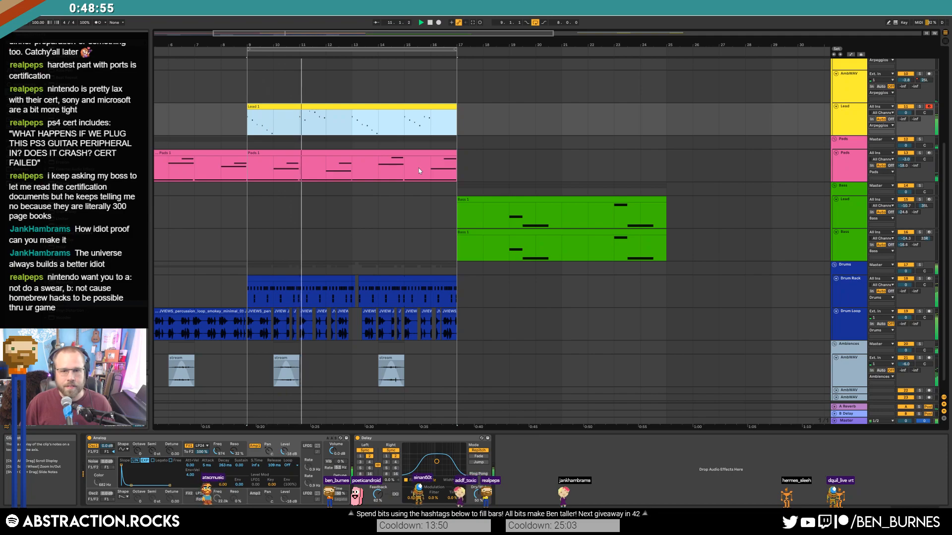
left_click(493, 200)
left_click(490, 233, "shift")
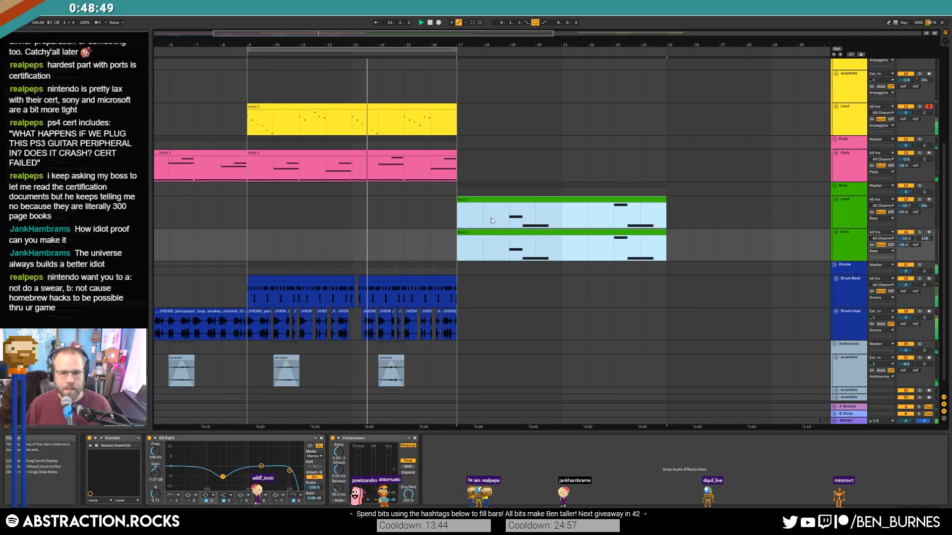
Trim the start of the second Drum Rack clip to line up with the Drum Loop slice below, and stop playback.
scroll(358, 283, "up", 5, "ctrl")
left_click(364, 280)
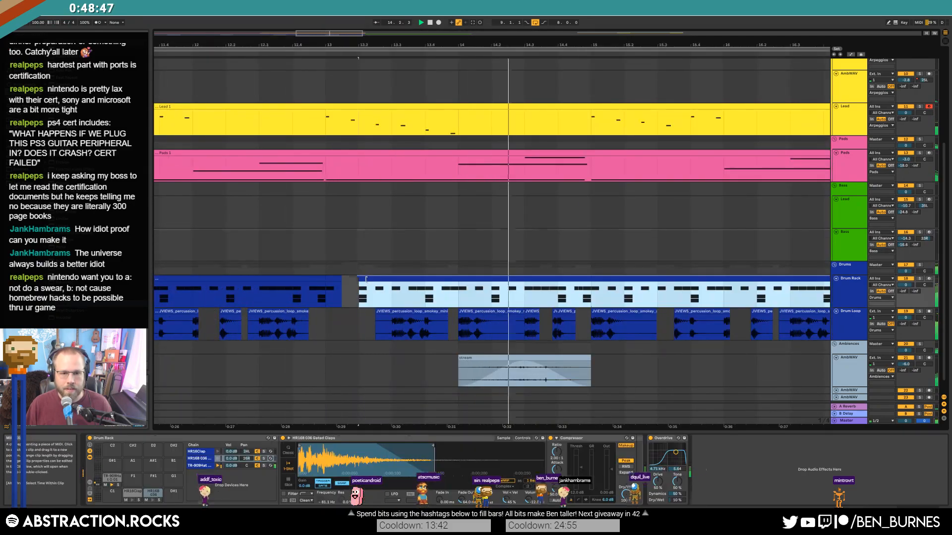
key("ctrl+1")
left_click_drag(359, 279, 376, 279)
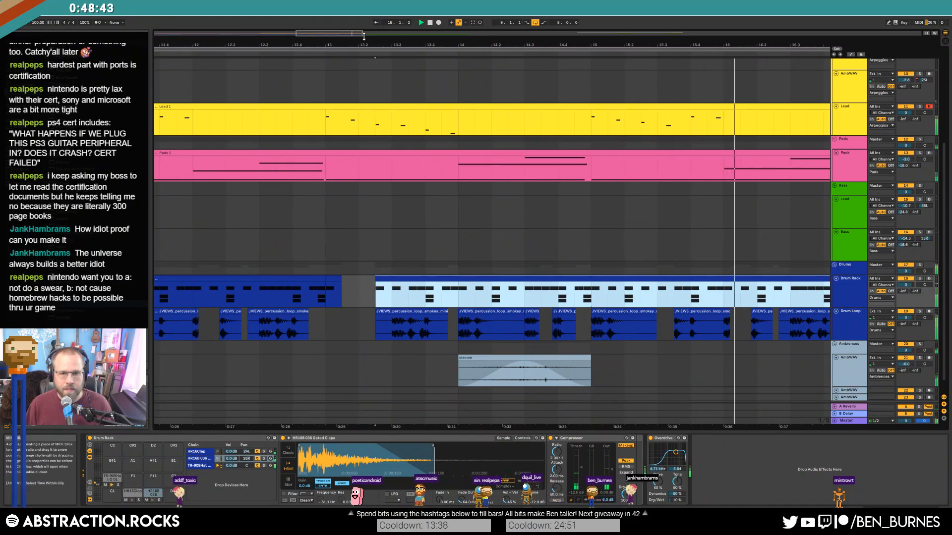
scroll(549, 169, "down", 4, "ctrl")
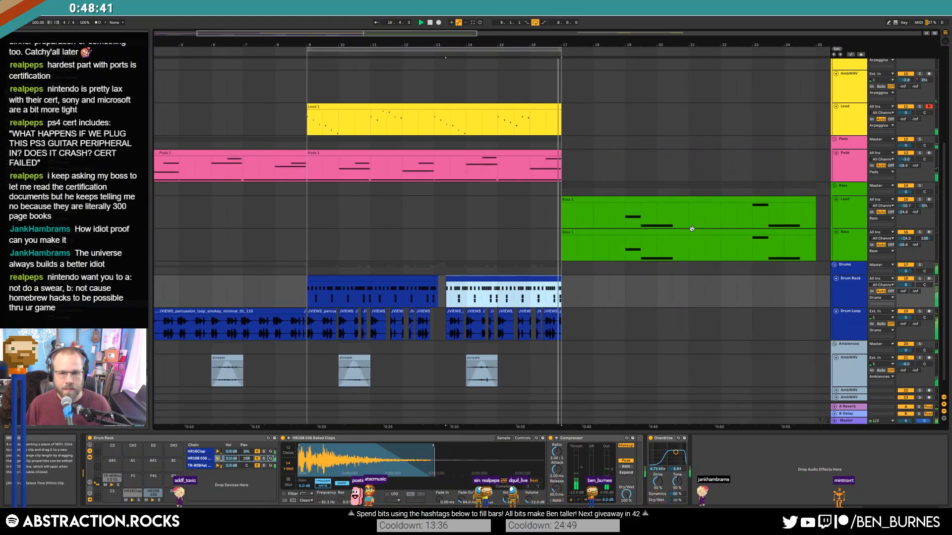
key("space")
Cut Massive and EQ Eight from the Bass group's Lead track.
left_click(644, 221)
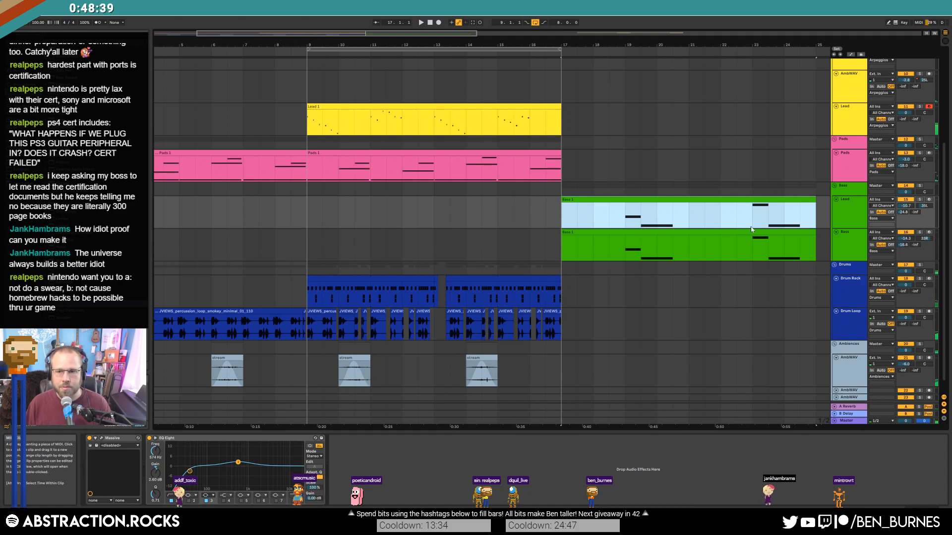
left_click(845, 212)
left_click(117, 439)
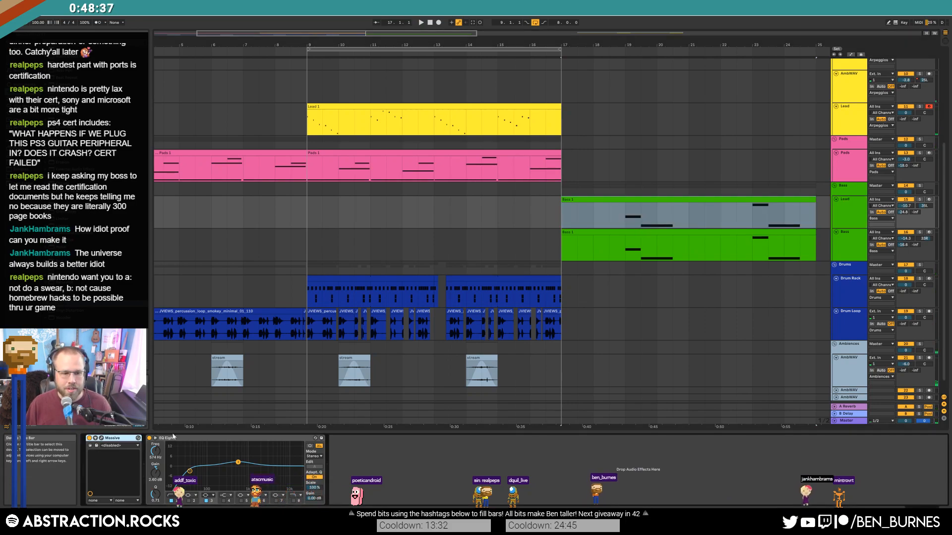
left_click(189, 440, "shift")
key("Delete")
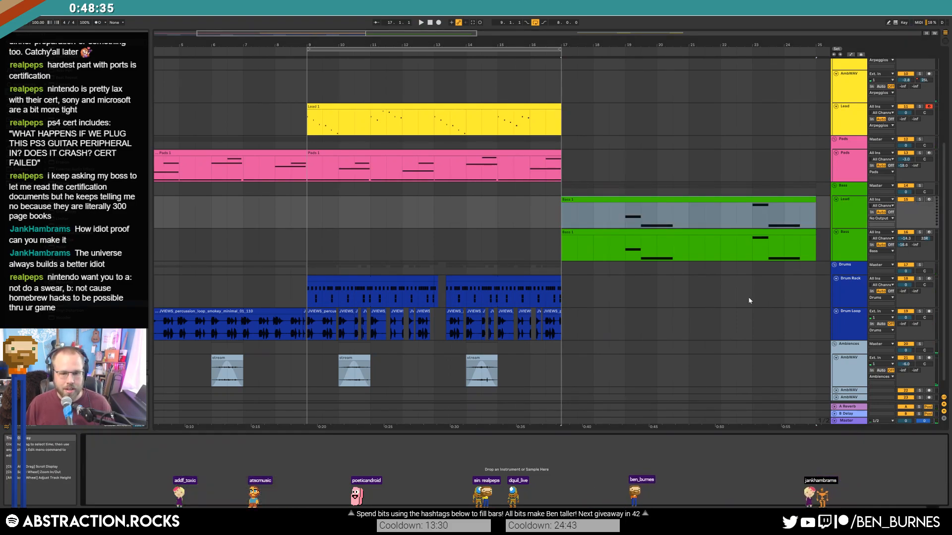
Group the Bass track's Kontakt into an Instrument Rack and paste Massive with its EQ Eight into a new second chain.
left_click(851, 252)
left_click(116, 439)
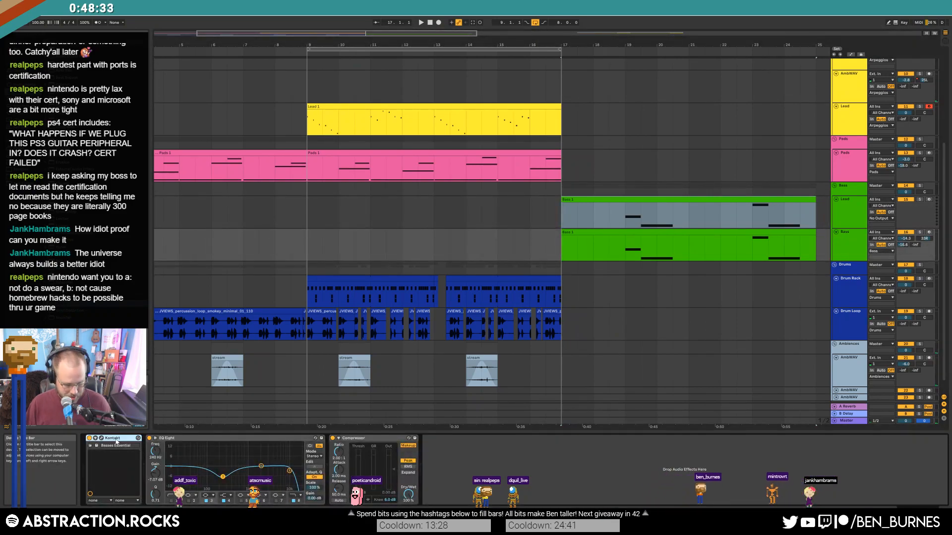
key("ctrl+g")
left_click(90, 458)
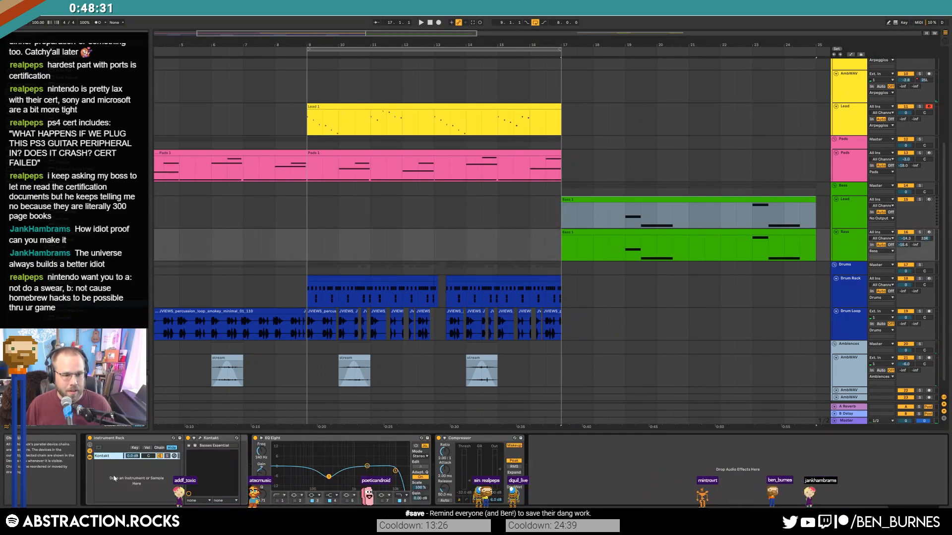
left_click(166, 484)
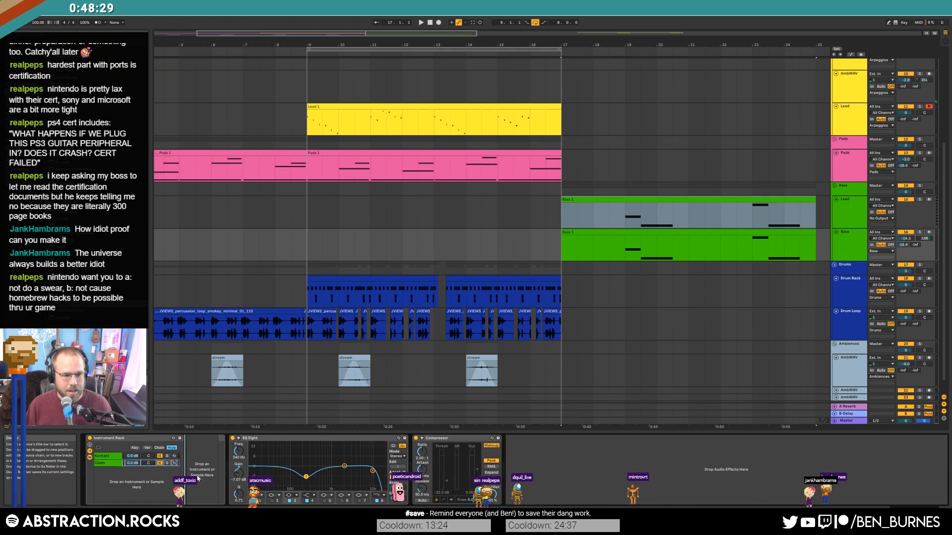
key("ctrl+v")
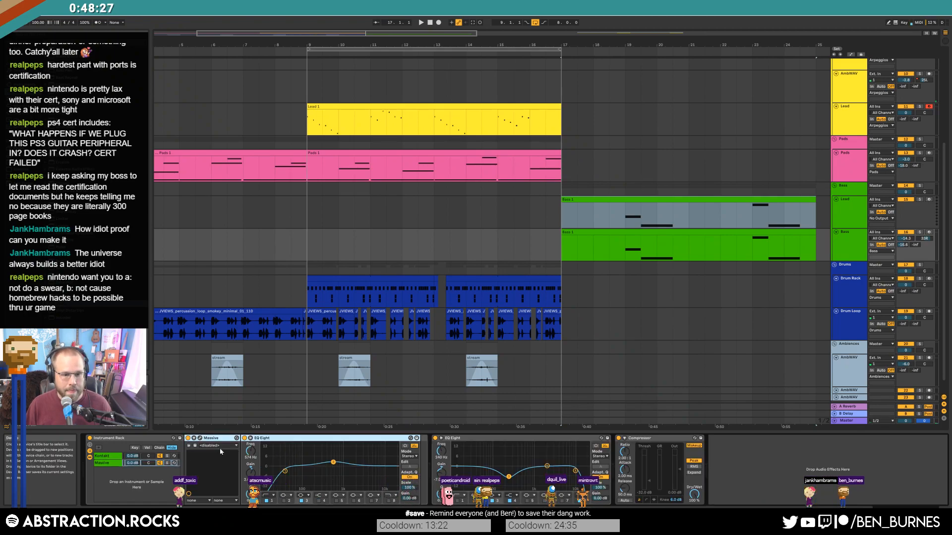
Move the Bass track's original EQ Eight into the rack's Kontakt chain and collapse the chain's devices.
left_click(107, 457)
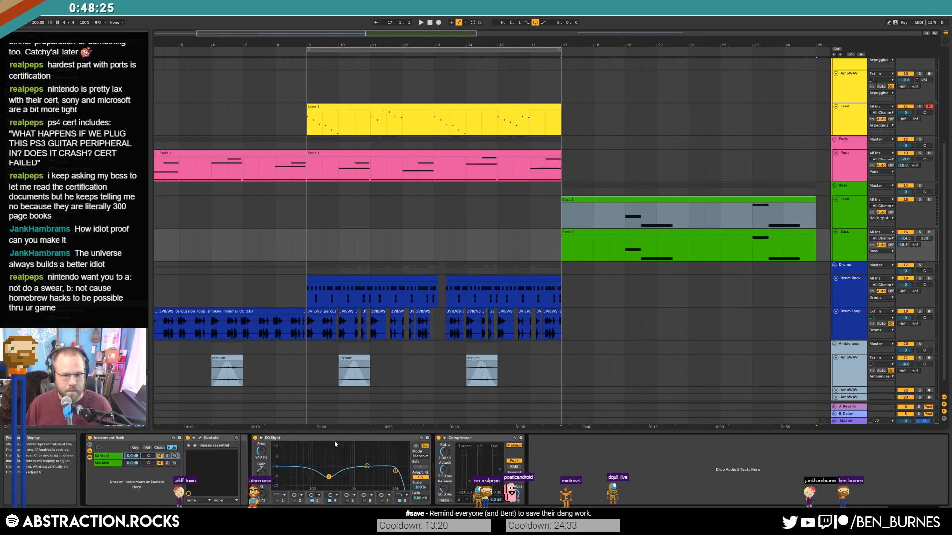
left_click(292, 439)
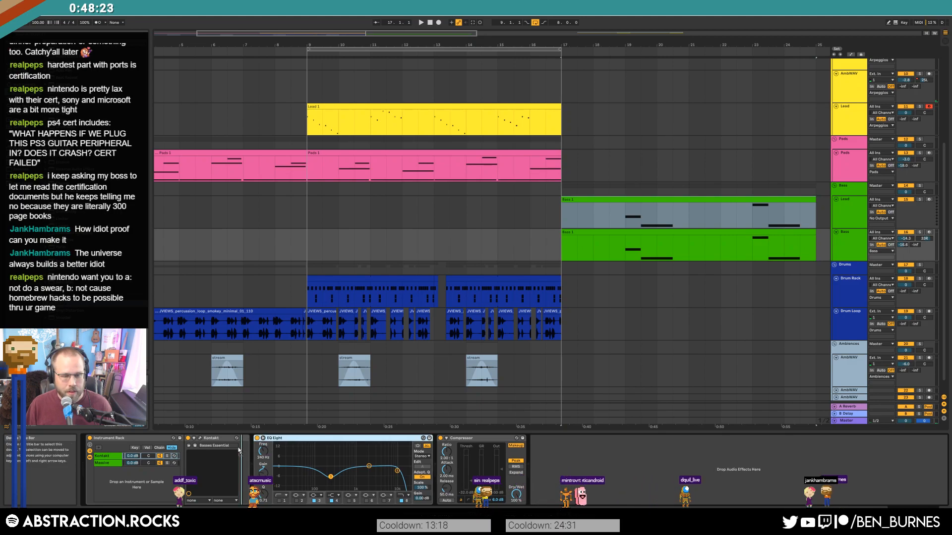
left_click(90, 453)
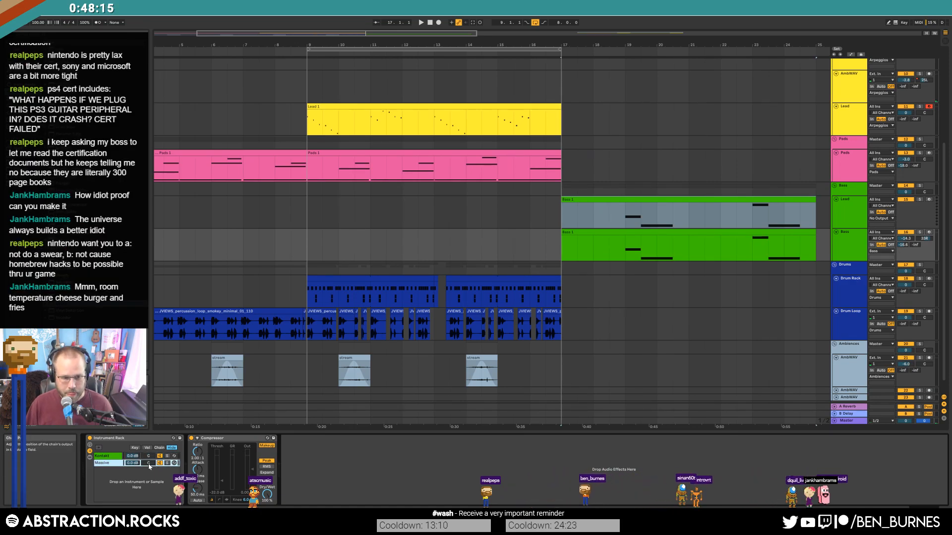
Pan the rack's Kontakt chain right and its Massive chain left, and solo the Bass track.
left_click(152, 458)
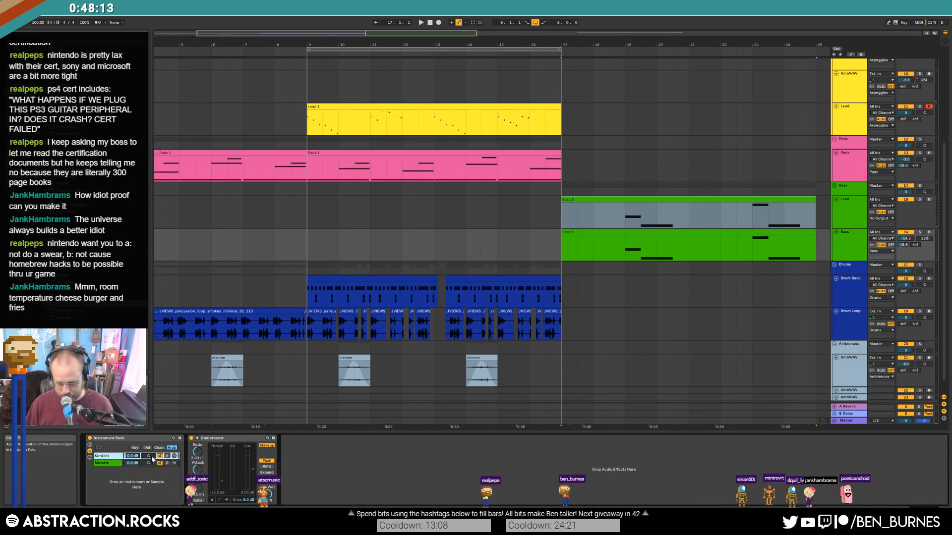
left_click(152, 465)
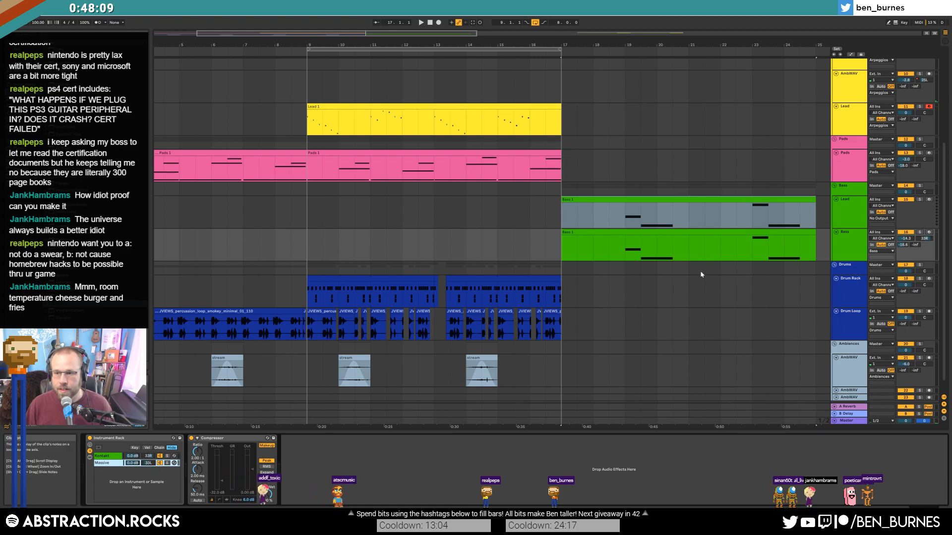
left_click(918, 232)
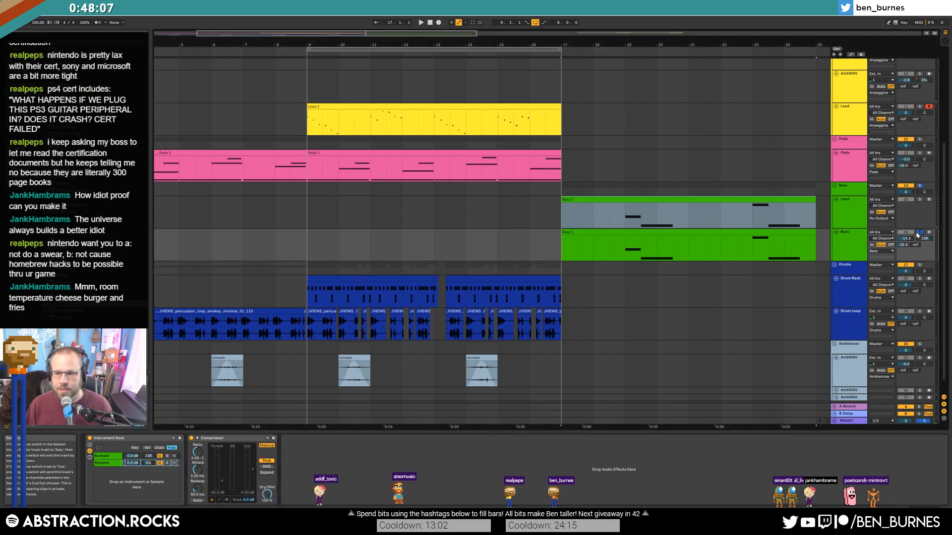
Play the soloed Bass from bar 19 while adjusting its Compressor threshold, and raise the track volume to -6.7 dB.
left_click(625, 251)
key("space")
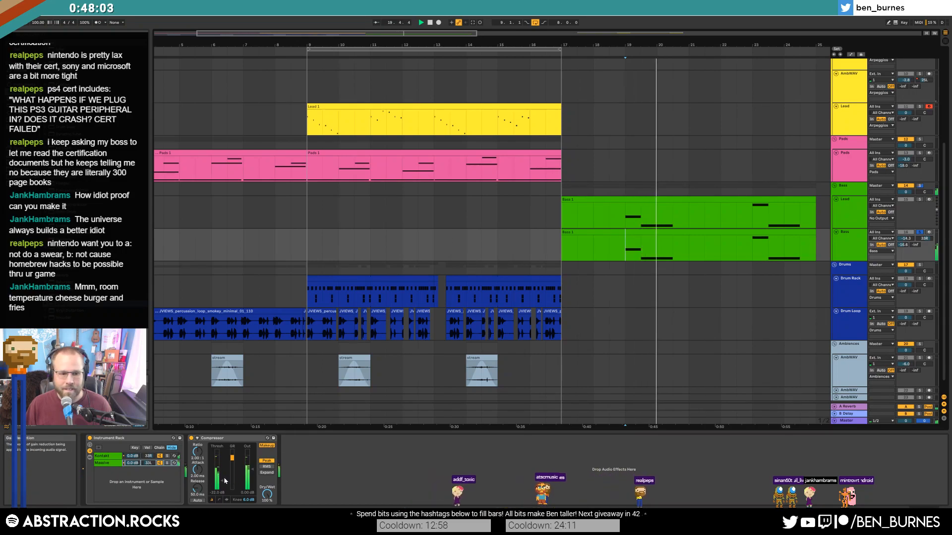
left_click_drag(225, 480, 225, 468)
key("space")
left_click_drag(906, 238, 906, 230)
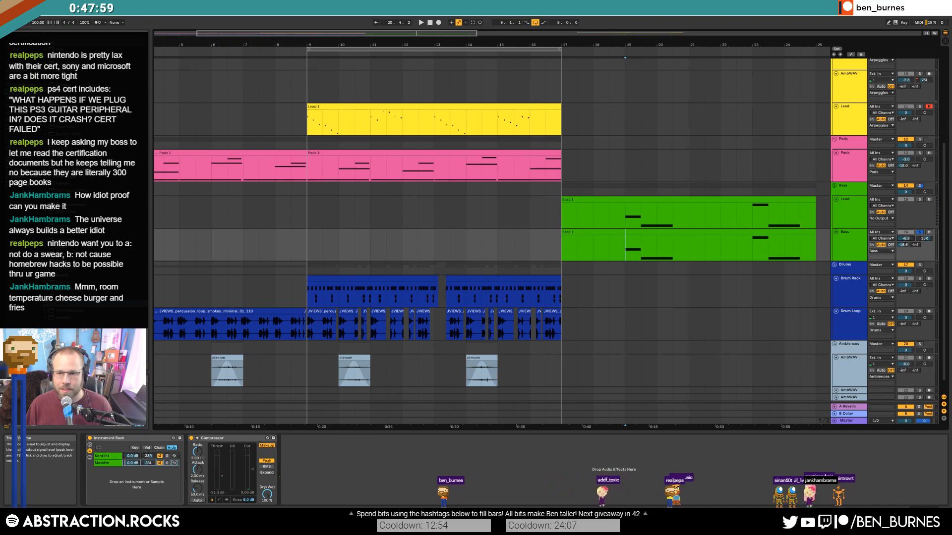
key("space")
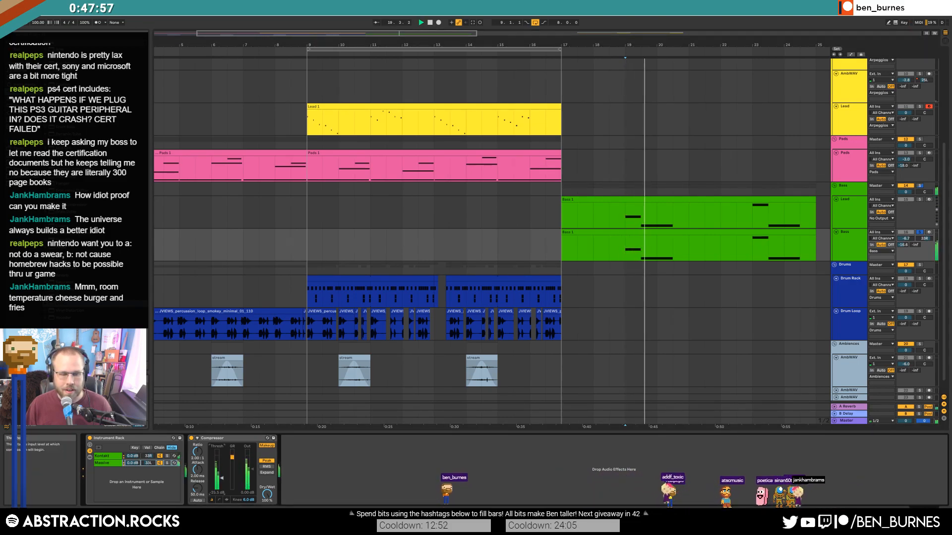
key("space")
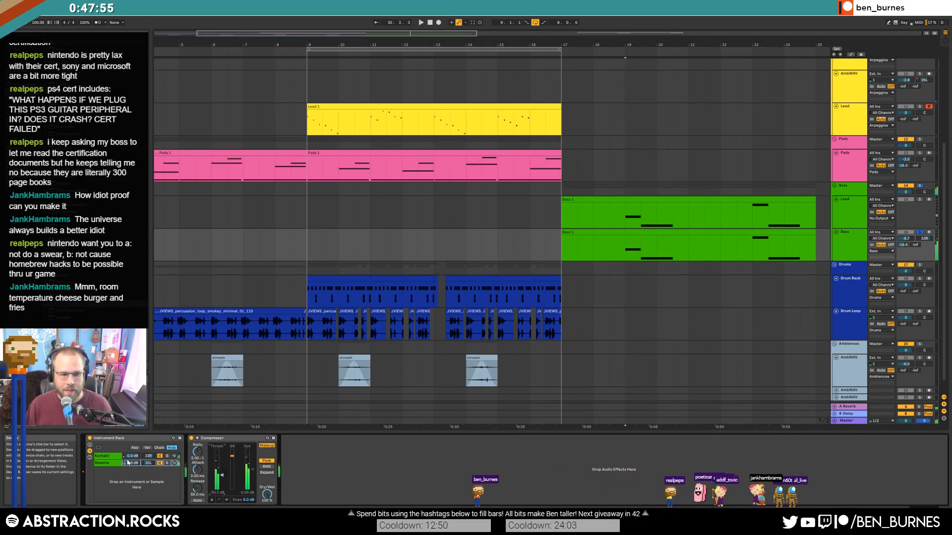
Lower the rack's Massive chain volume to about -10 dB while auditioning the bass from bar 19.
left_click(130, 458)
left_click_drag(130, 460, 134, 461)
key("space")
left_click_drag(136, 455, 134, 465)
double_click(137, 457)
key("space")
key("space")
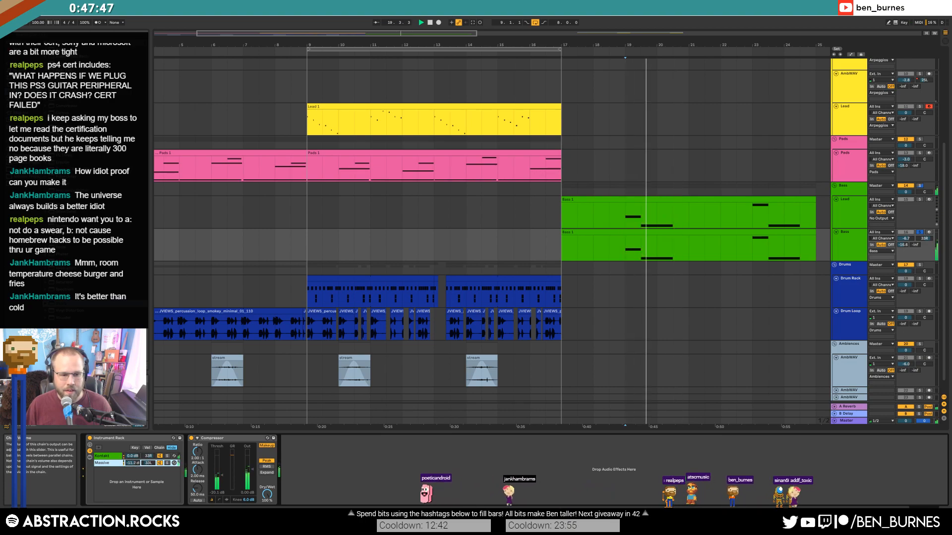
key("space")
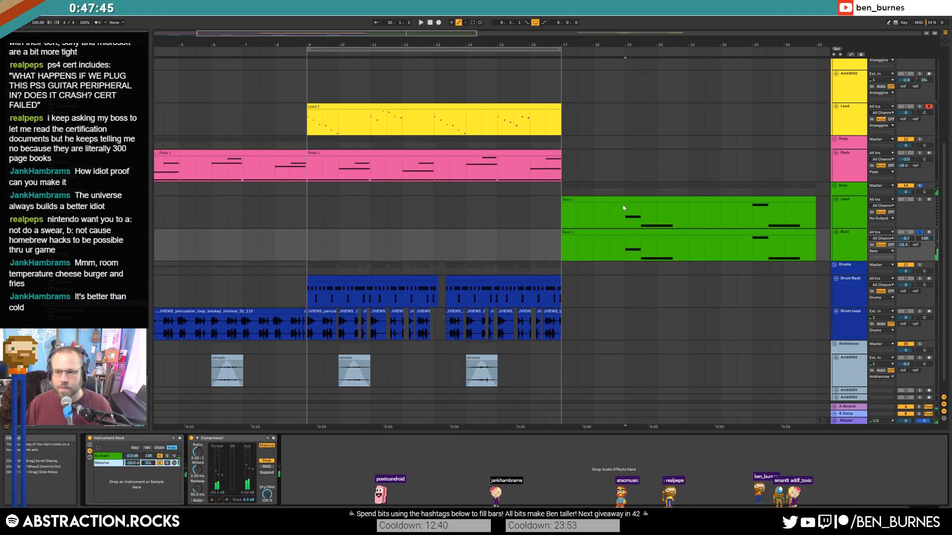
Delete the Lead clip in the Bass group and remove that Lead track.
left_click(642, 200)
key("Delete")
left_click(838, 207)
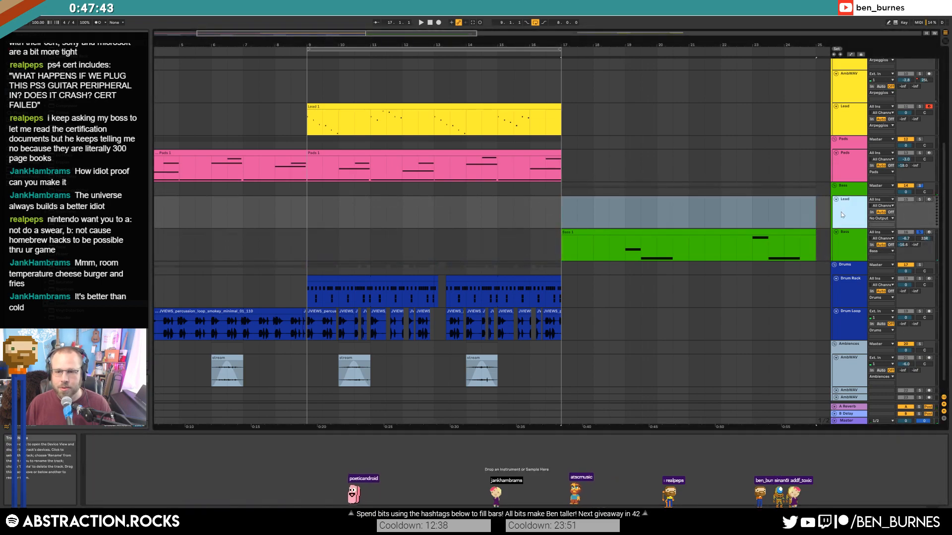
key("Delete")
Trim the Bass clip's first two bars, shorten it to two bars and place it at bar 25.
mouse_move(646, 201)
left_mouse_down()
mouse_move(392, 206)
mouse_move(647, 207)
left_mouse_up()
left_click_drag(598, 45, 525, 39)
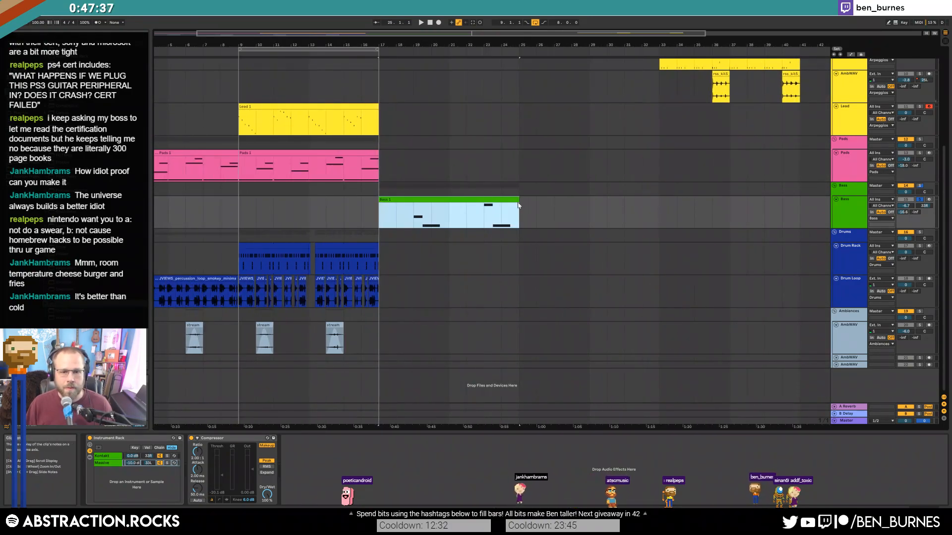
left_click_drag(380, 202, 399, 200)
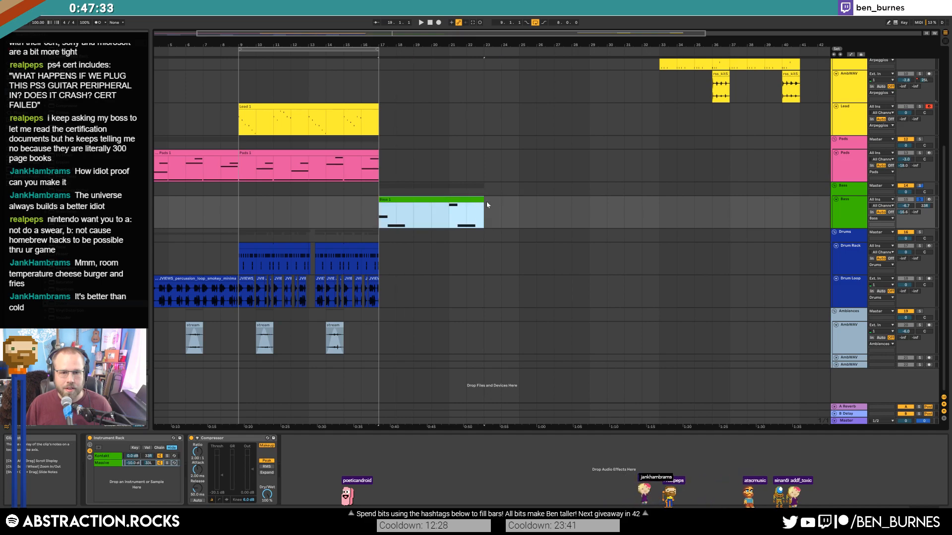
left_click_drag(484, 201, 417, 202)
double_click(395, 201)
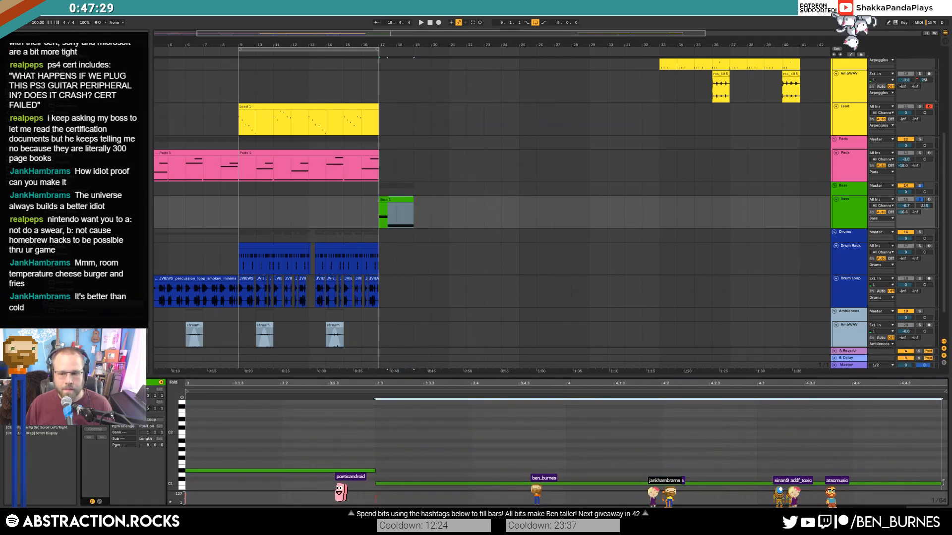
left_click(483, 211)
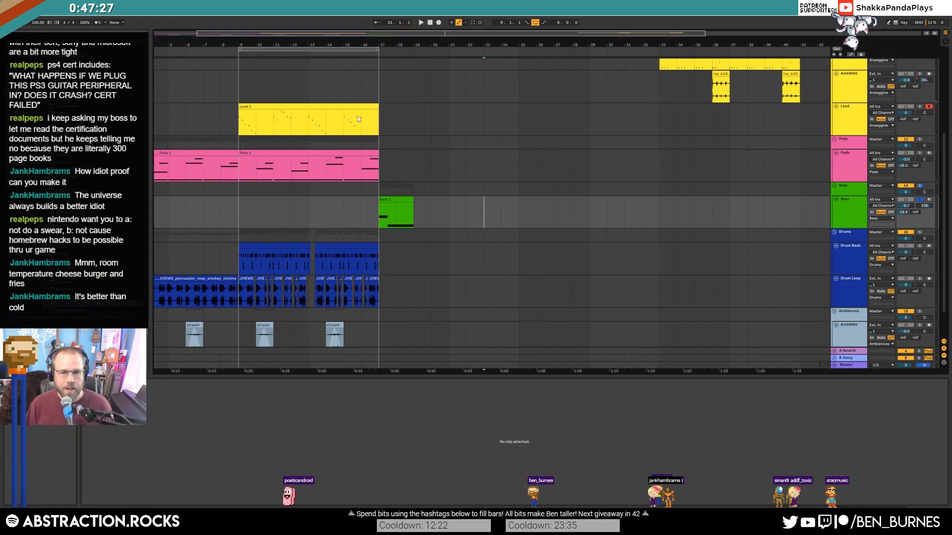
left_click_drag(395, 199, 535, 199)
left_click(432, 165)
Duplicate the Pads clip to bar 17 and extend the bar 9 Lead clip to bar 25 with looping enabled.
left_click(277, 107)
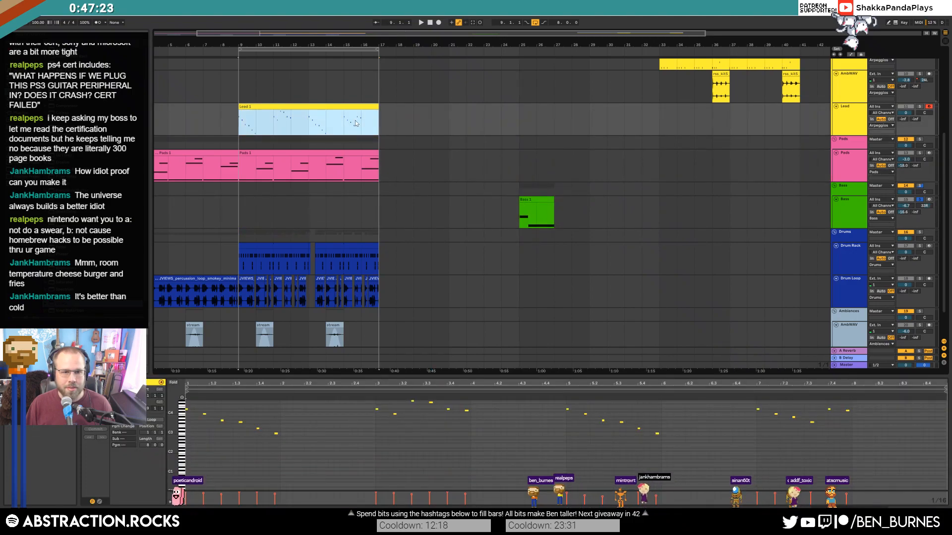
key("ctrl+d")
left_click(320, 153)
key("ctrl+d")
left_click(360, 106)
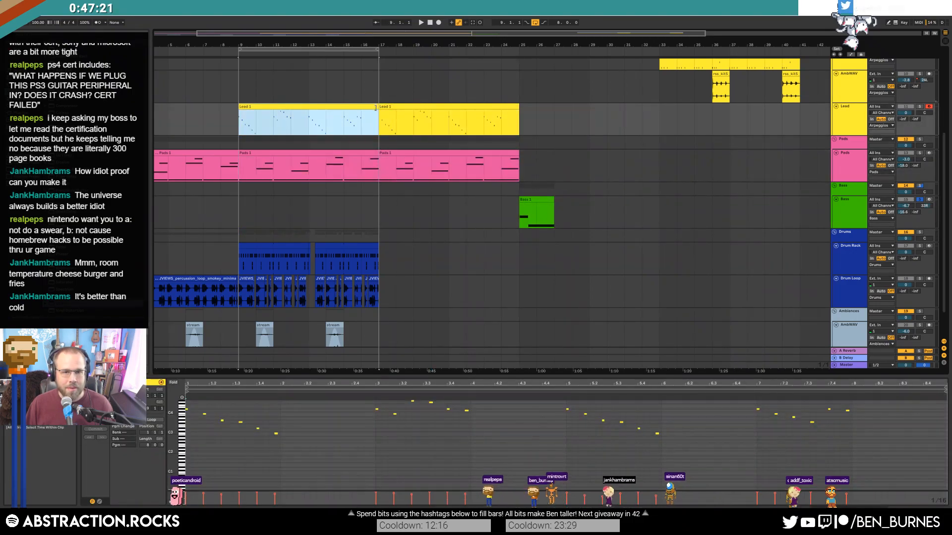
left_click_drag(377, 107, 519, 112)
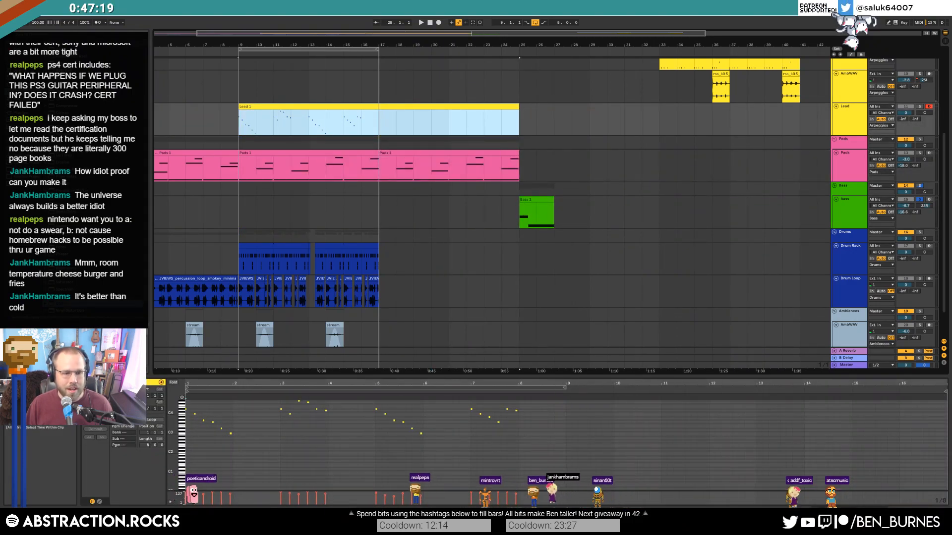
left_click(153, 420)
Duplicate the Drum Rack and Drum Loop clips of bars 9 to 17 directly after themselves at bar 17.
scroll(422, 251, "down", 2)
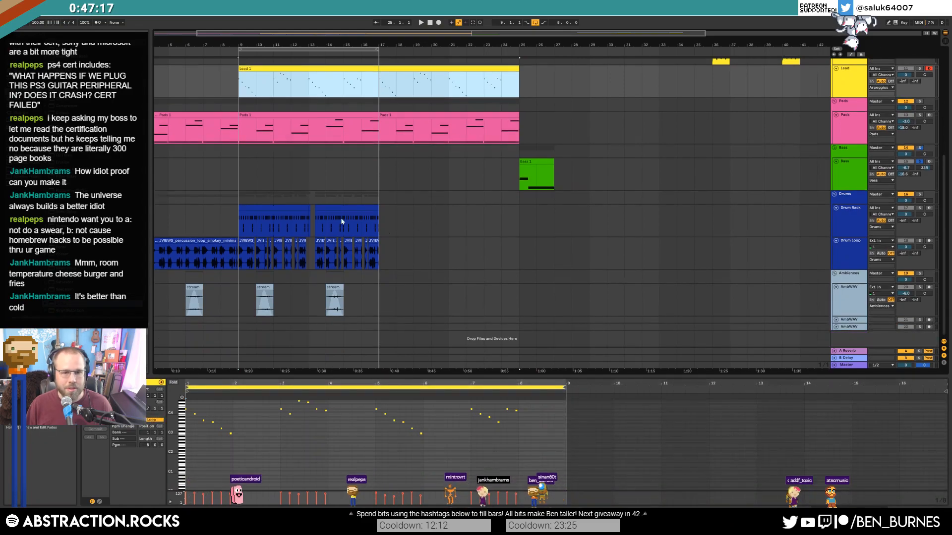
left_click(259, 208)
left_click(381, 257, "shift")
key("ctrl+d")
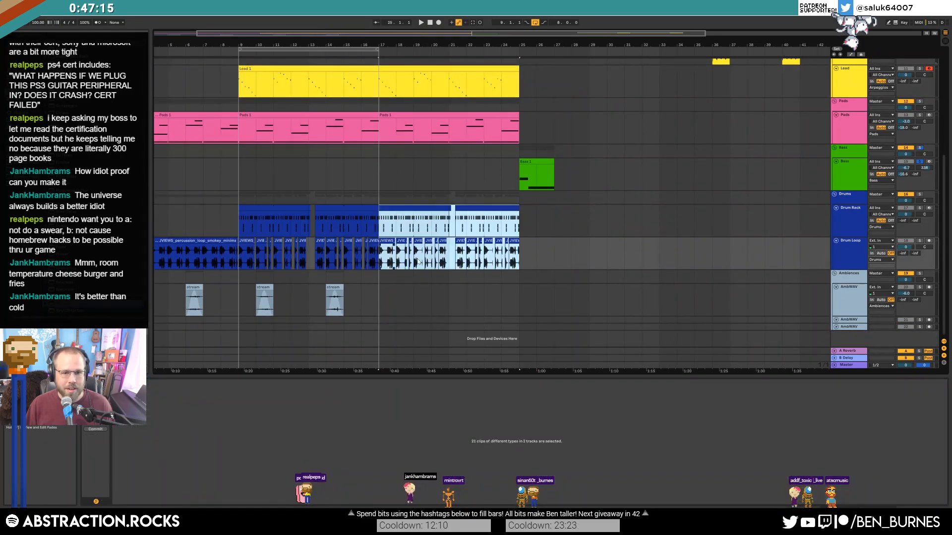
Duplicate the first four stream clips on the Ambiences group's AmbWAV track from bar 17.
left_click(380, 296)
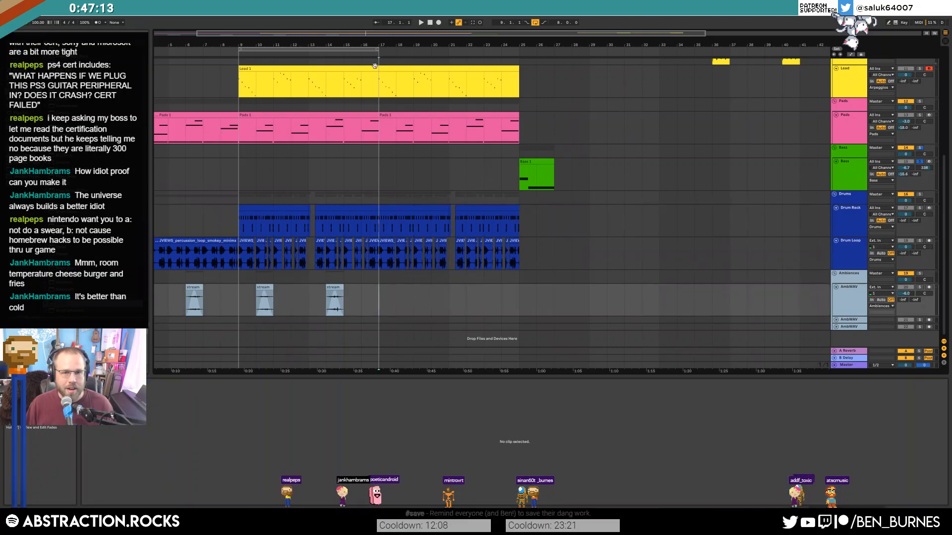
scroll(240, 275, "down", 2, "ctrl")
left_click_drag(153, 304, 337, 304)
key("ctrl+d")
left_click(590, 262)
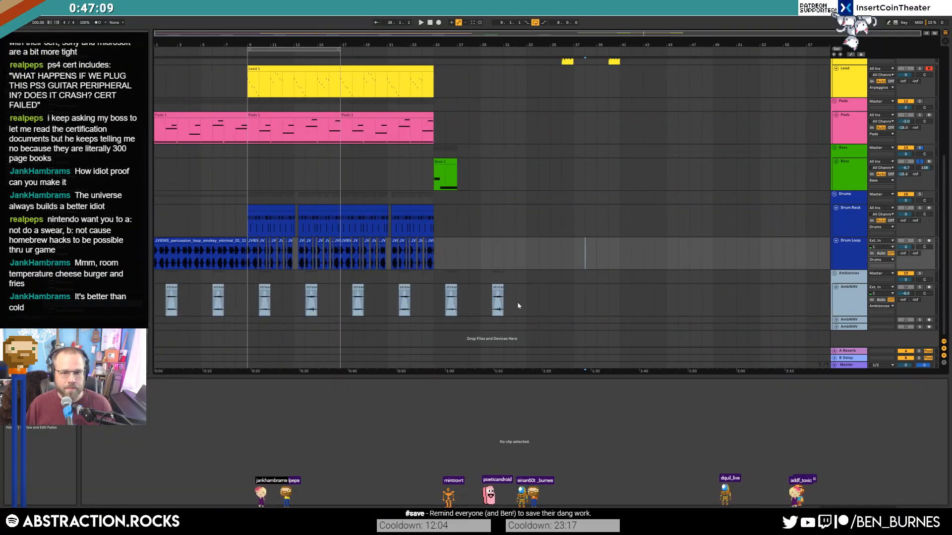
Delete the stream clip at bar 30 and paste a copy of the opening 16 bars of stream clips at bar 29.
left_click_drag(528, 300, 485, 297)
key("Delete")
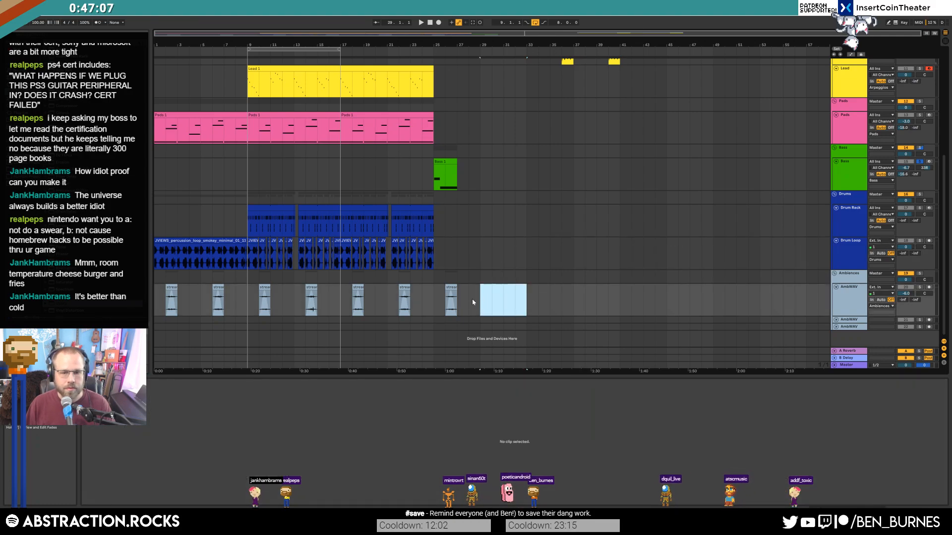
left_click(470, 298)
left_click_drag(330, 301, 153, 301)
left_click(481, 297)
key("ctrl+v")
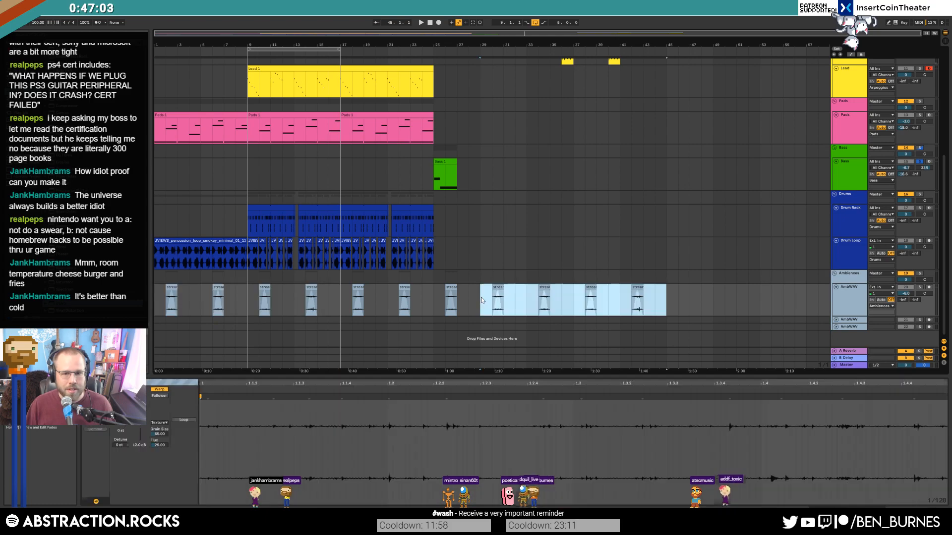
Copy the guitar clip at bar 36 of the Arpeggios group's AmbWAV track to bar 26.
scroll(526, 258, "up", 2)
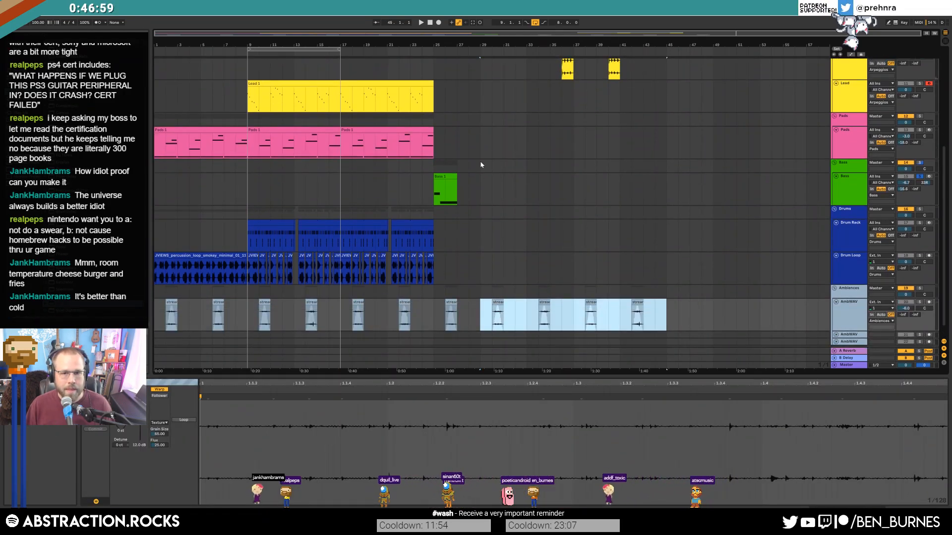
scroll(479, 167, "up", 6)
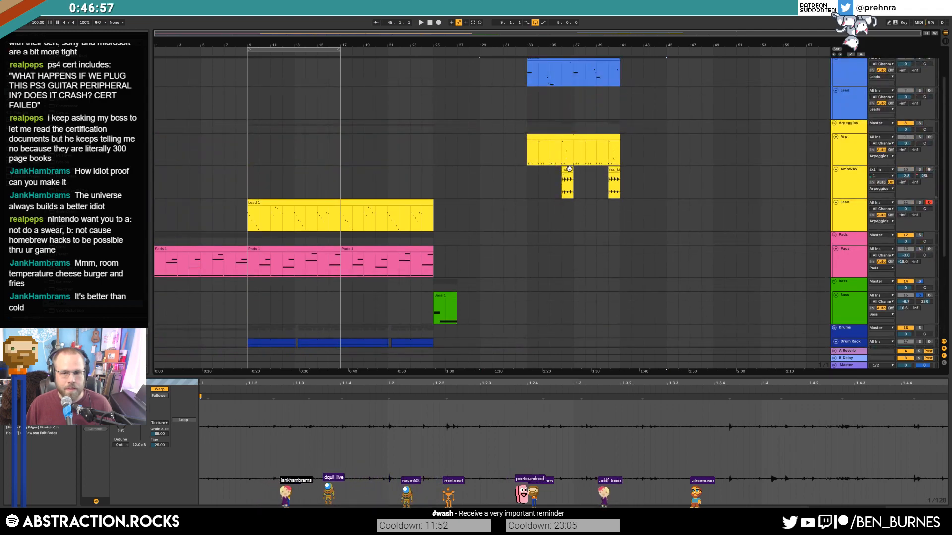
left_click(569, 169)
left_click_drag(569, 169, 451, 167)
Enable EQ Eight on the Arpeggios group's AmbWAV track and shape it to cut lows and low mids and slightly raise the upper band.
key("shift+Tab")
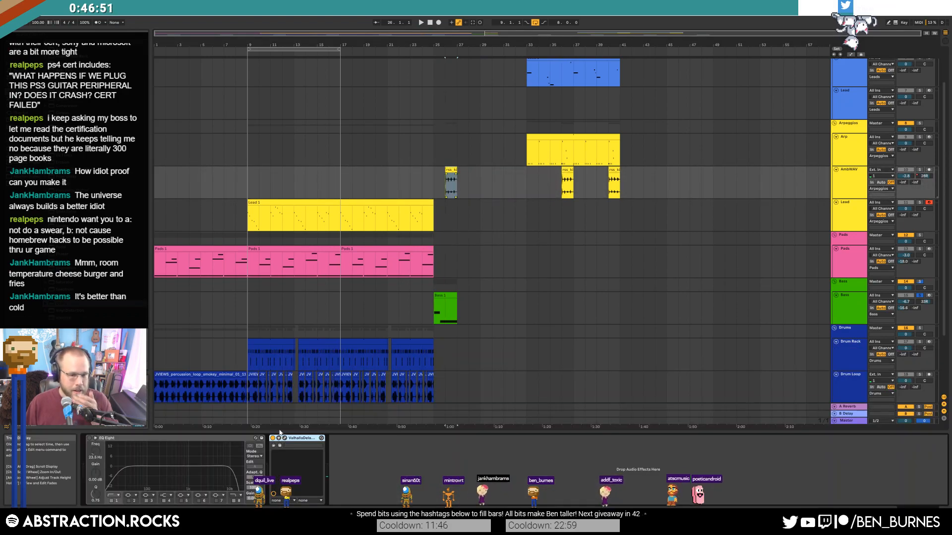
left_click(210, 439)
key("0")
left_click_drag(121, 471, 145, 477)
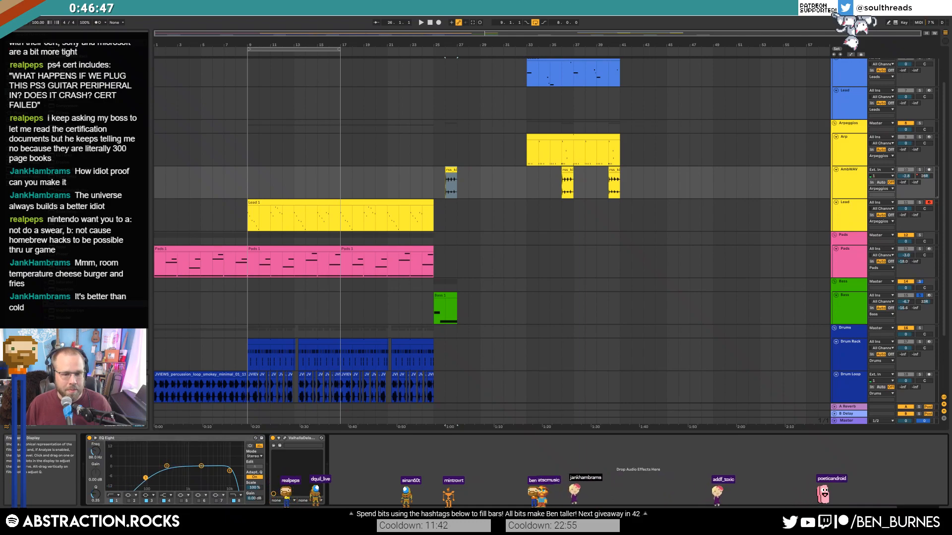
left_click(233, 501)
left_click_drag(201, 466, 175, 471)
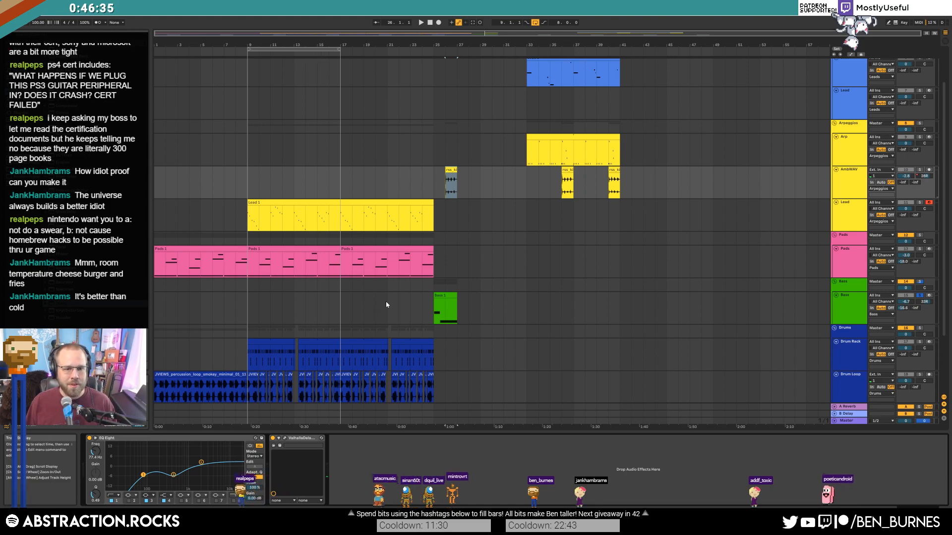
scroll(386, 305, "down", 5)
left_click(365, 266)
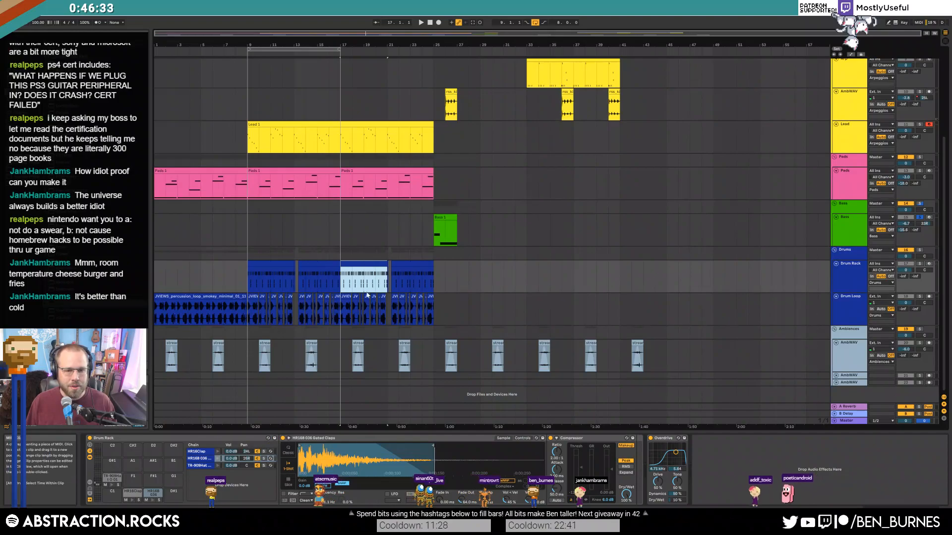
scroll(367, 292, "up", 5)
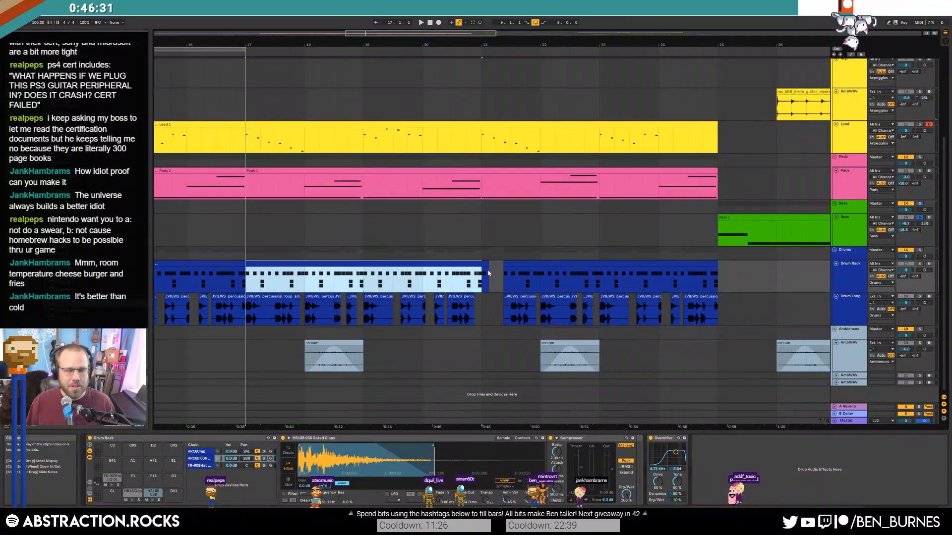
scroll(543, 291, "down", 5)
scroll(388, 60, "up", 2)
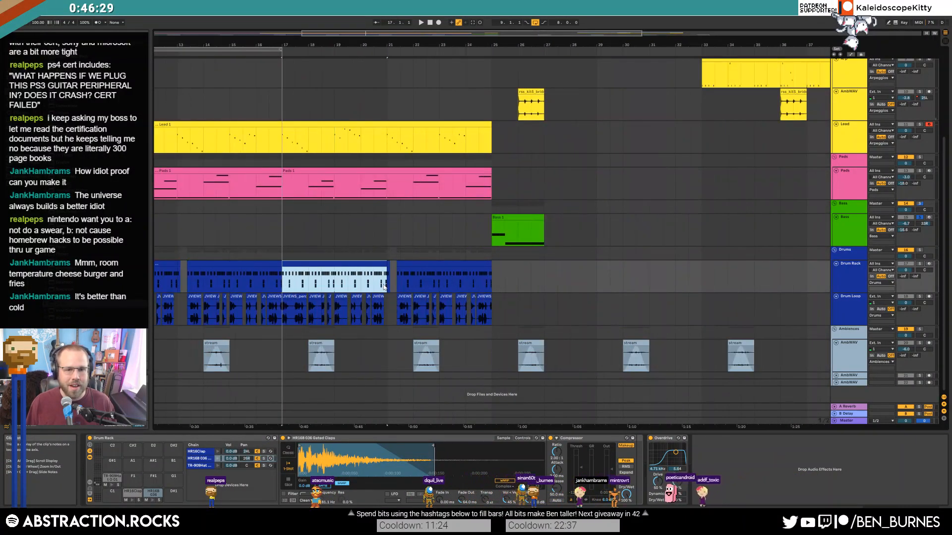
scroll(331, 272, "up", 1)
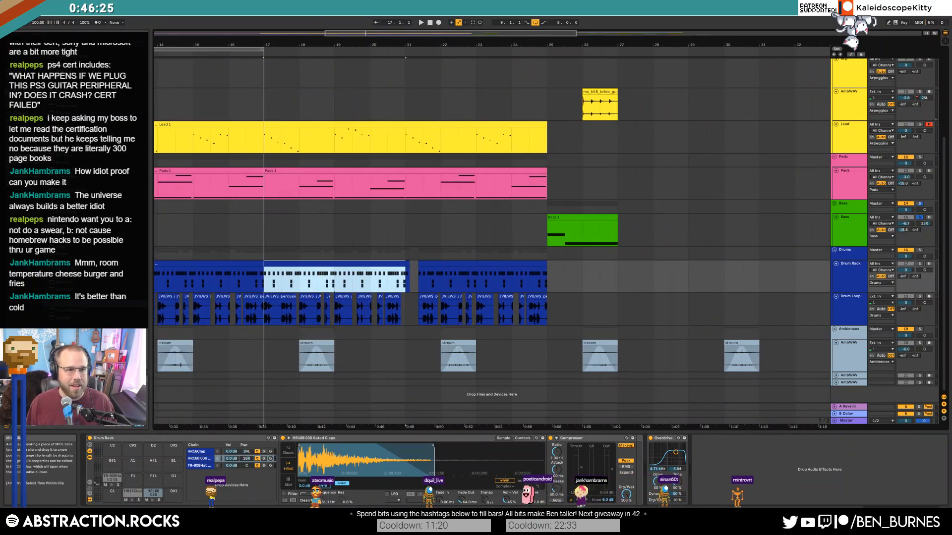
left_click(79, 161)
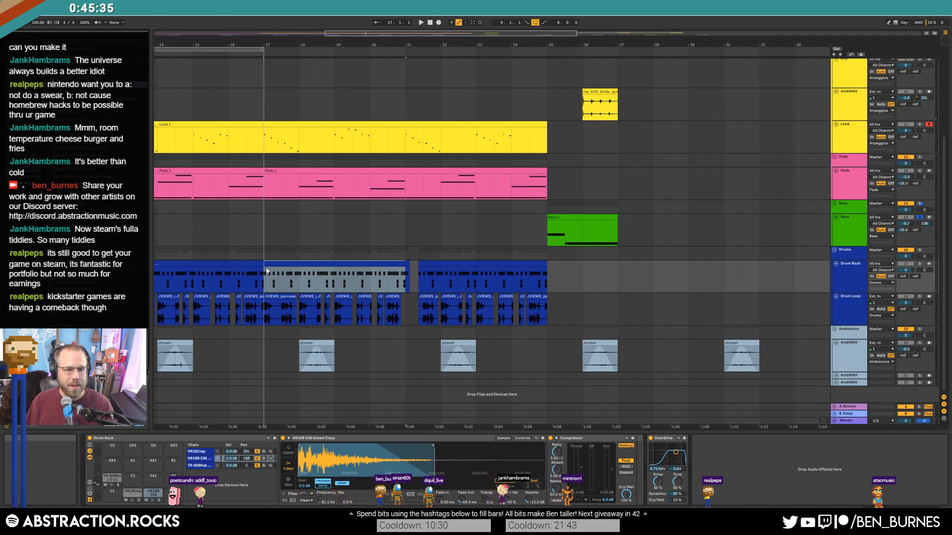
Unsolo the Bass group, start playback at bar 17 and set the arrangement loop to bars 17 to 25.
left_click(286, 264)
key("space")
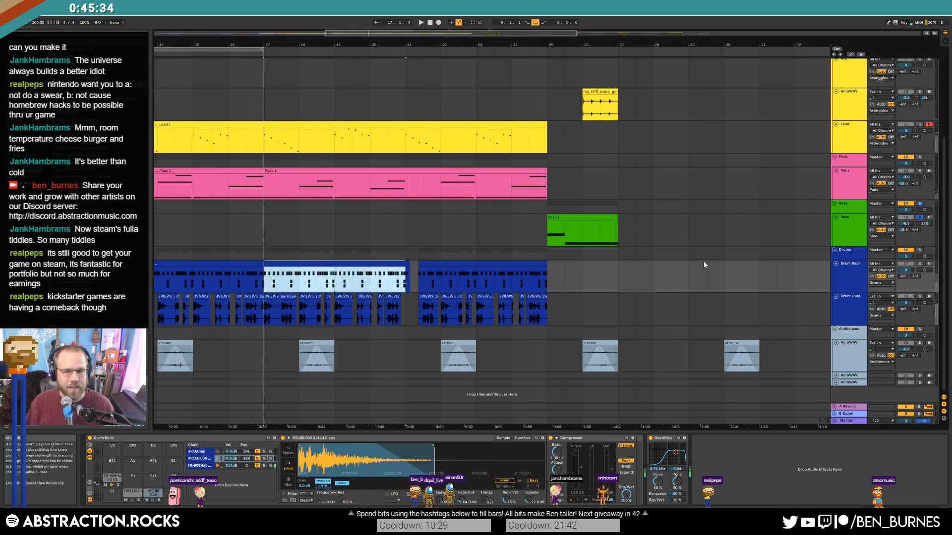
left_click(919, 204)
key("space")
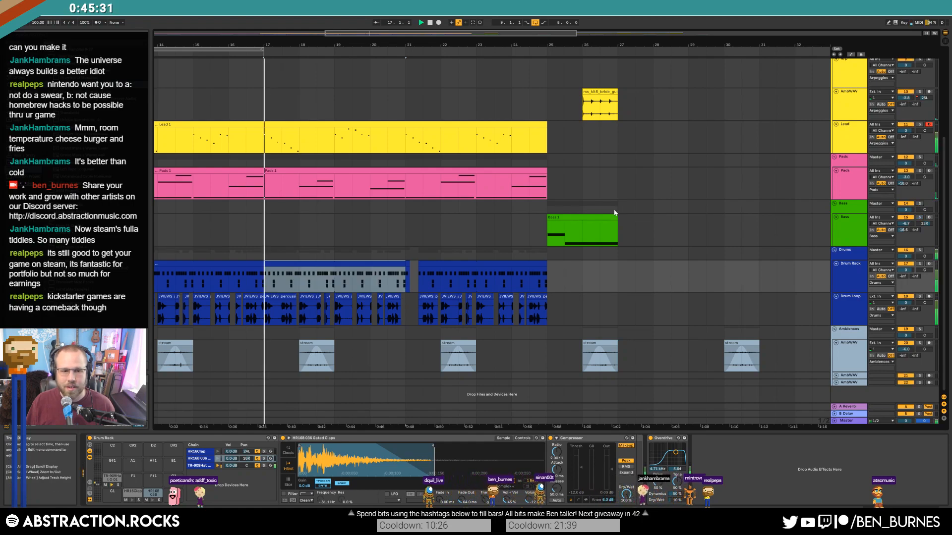
left_click_drag(263, 48, 547, 71)
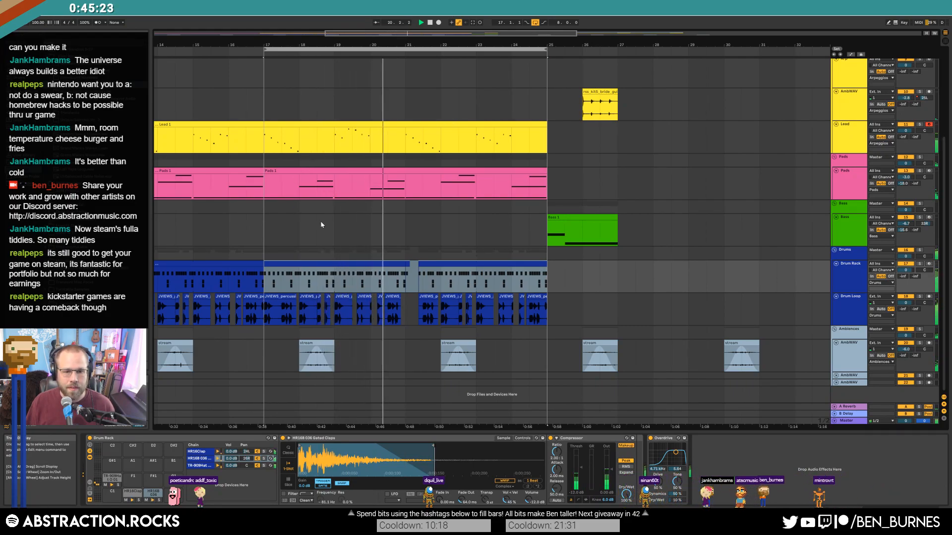
Repeat the short percussion slice near beat 2 of bar 20 on the Drum Loop track and audition the edit.
scroll(382, 311, "up", 5)
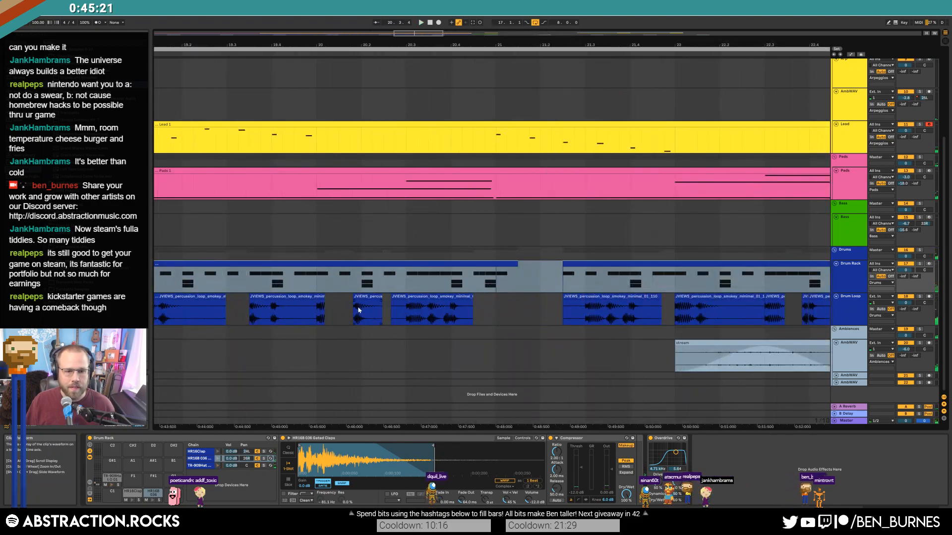
scroll(357, 309, "up", 5)
mouse_move(320, 313)
left_mouse_down()
mouse_move(430, 313)
mouse_move(420, 310)
mouse_move(495, 297)
left_mouse_up()
key("ctrl+d")
left_click(265, 313)
key("space")
key("space")
left_click(276, 309)
key("space")
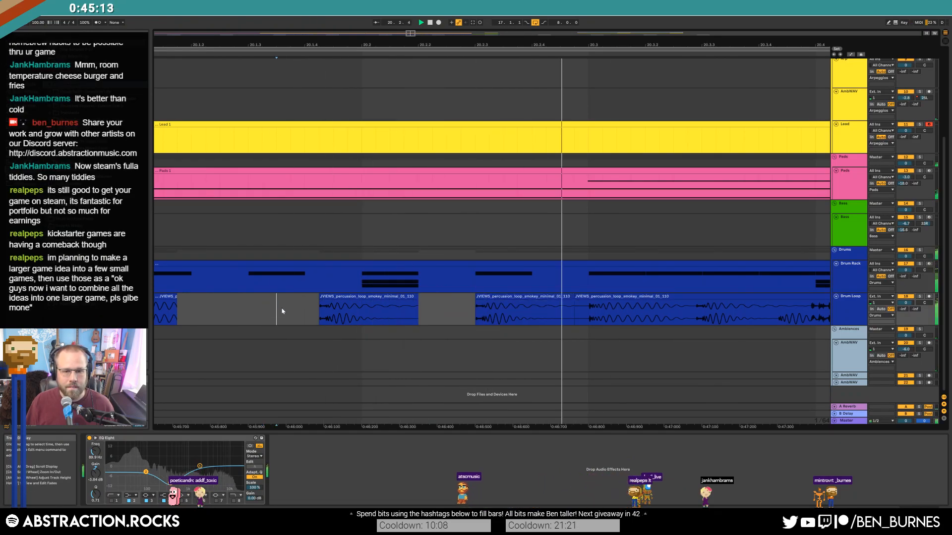
Trim the start of the Drum Rack clip in bar 21 to beat 3 and play the arrangement from bar 9.
left_click_drag(439, 44, 234, 32)
key("space")
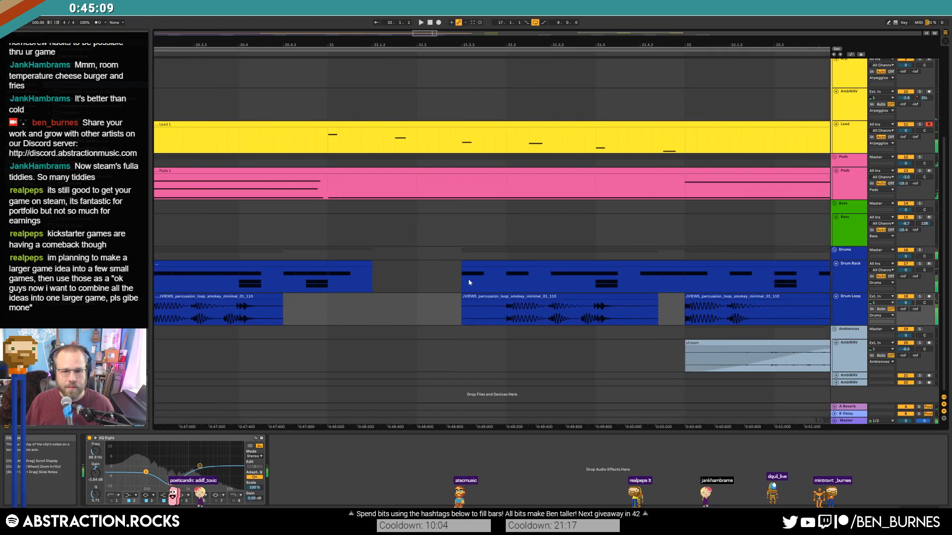
left_click_drag(462, 265, 506, 266)
left_click(439, 284)
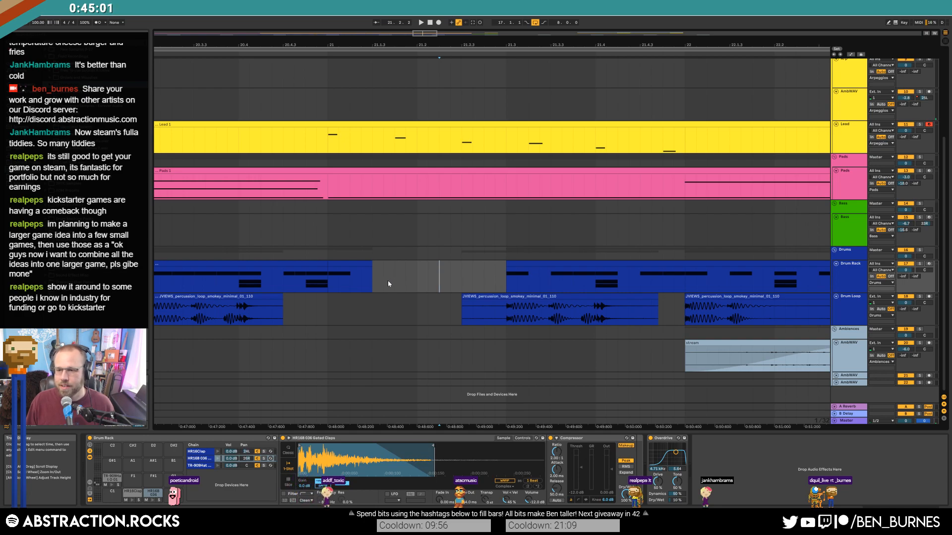
scroll(384, 285, "down", 5)
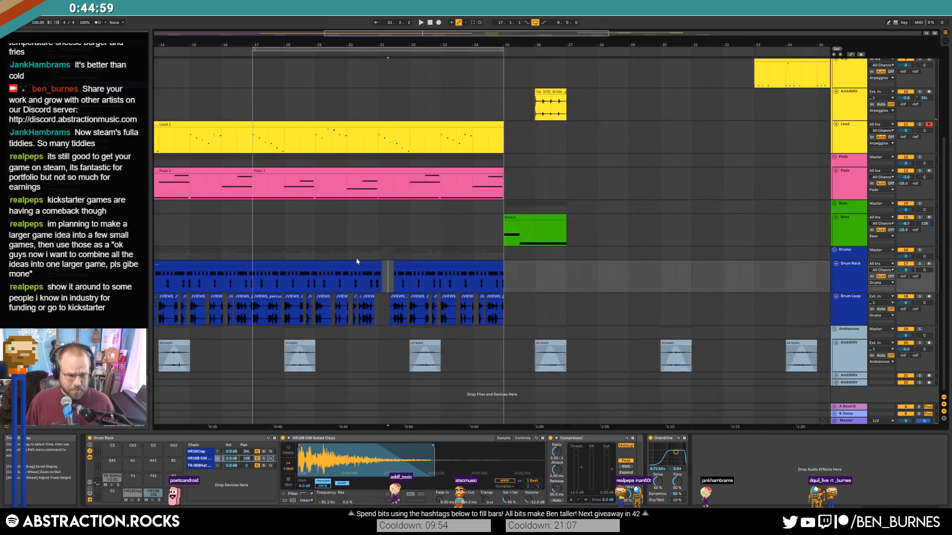
left_click_drag(398, 35, 285, 51)
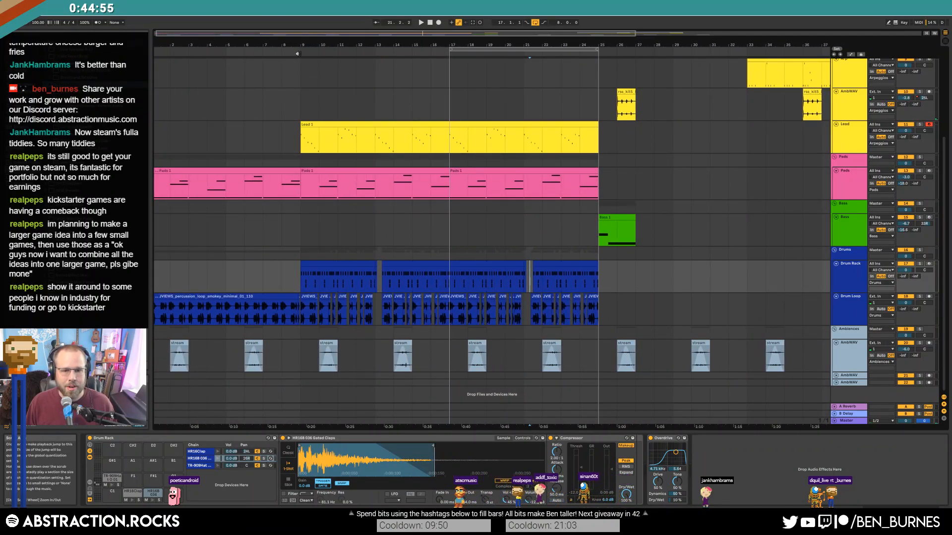
left_click(293, 53)
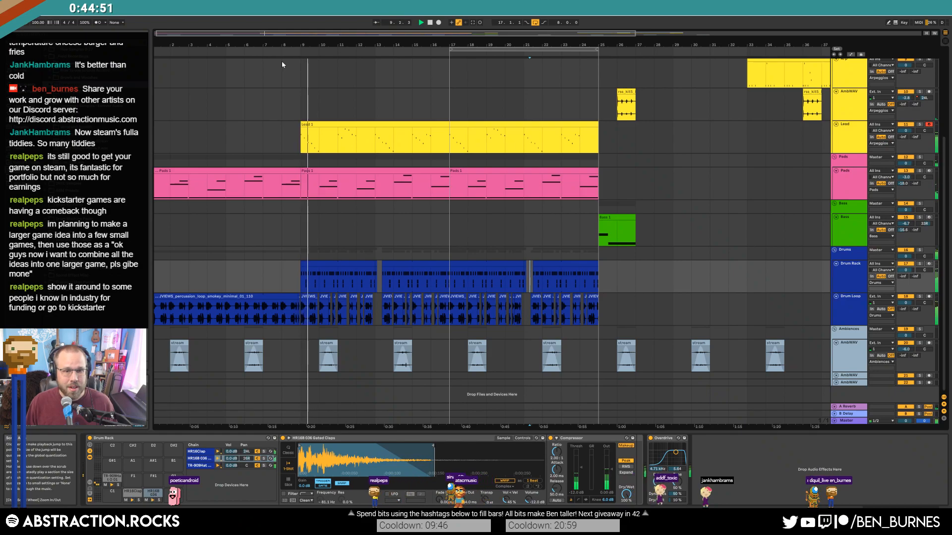
Move the Arp track's clip from bar 33 to bar 29.
scroll(610, 233, "up", 4)
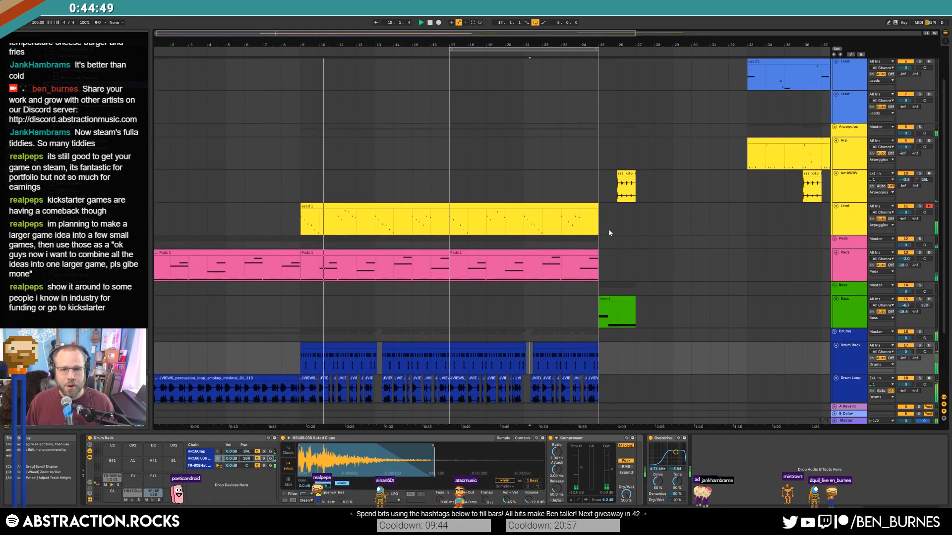
scroll(609, 232, "down", 3)
left_click_drag(594, 34, 595, 17)
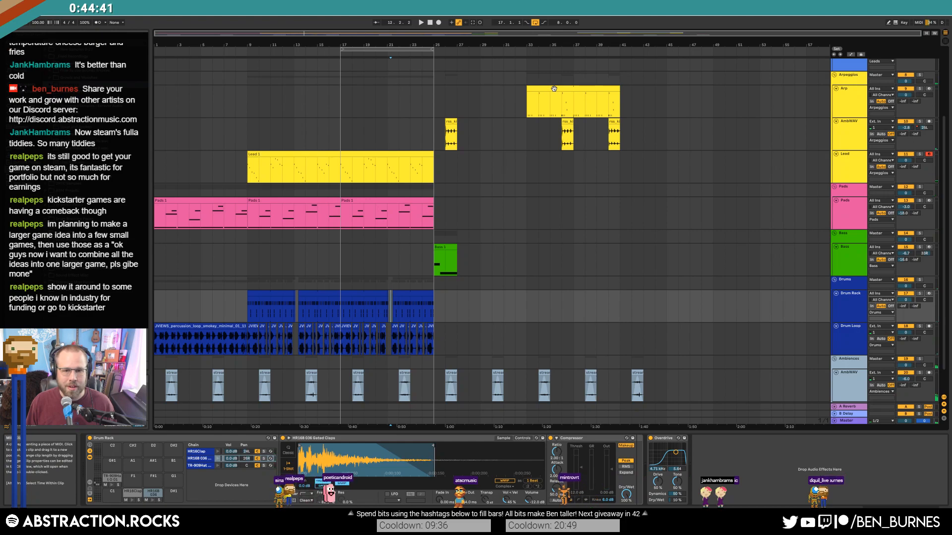
left_click_drag(545, 88, 498, 87)
left_click(531, 138)
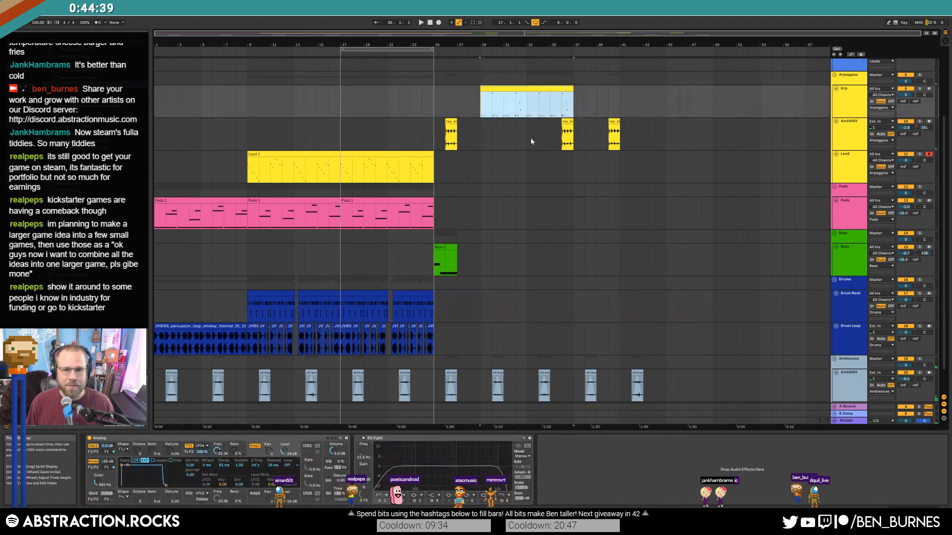
Move the guitar clips at bars 36 and 40 on the Arpeggios group's AmbWAV track to bars 31 and 35.
left_click_drag(537, 139, 556, 122)
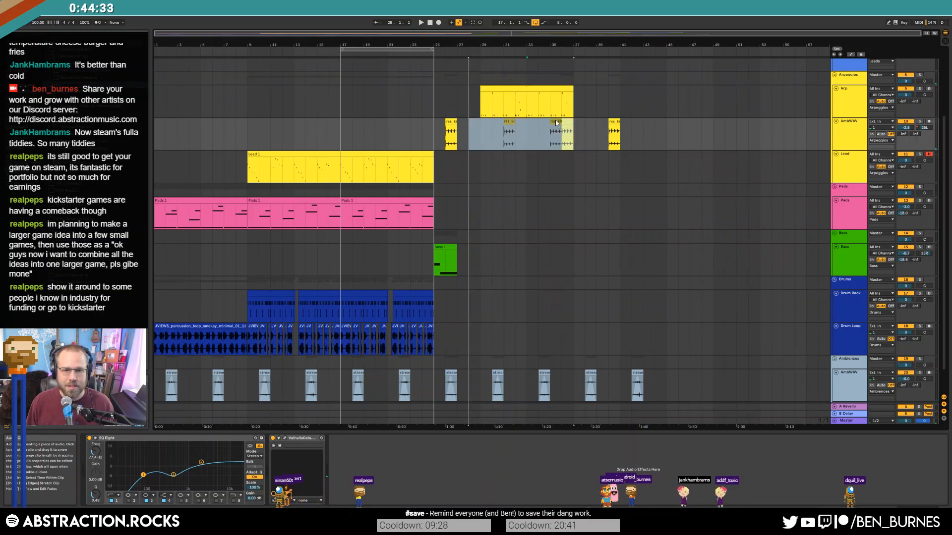
left_click_drag(555, 120, 555, 120)
left_click(585, 157)
left_click(479, 130)
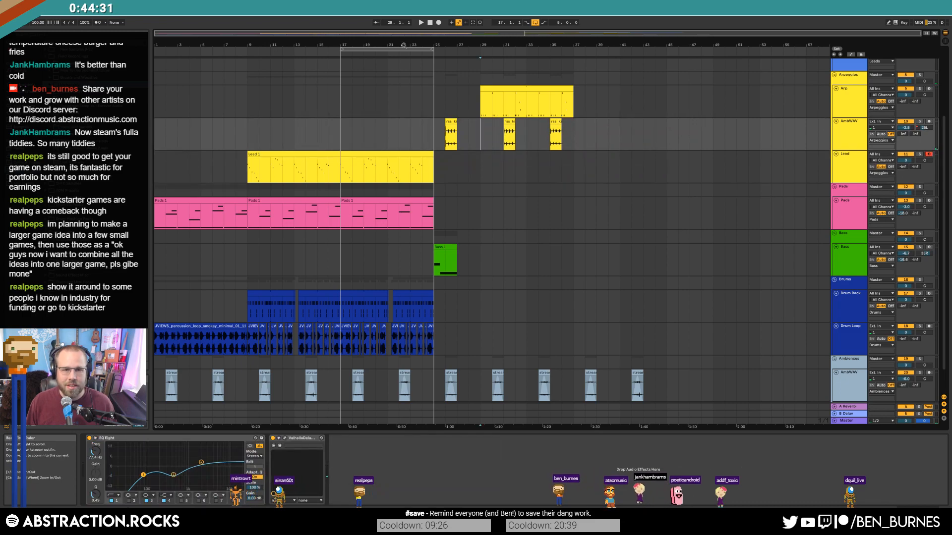
Set the arrangement loop to bars 29 to 37 and move the Leads group's Lead clip to start at bar 29.
left_click_drag(405, 49, 552, 56)
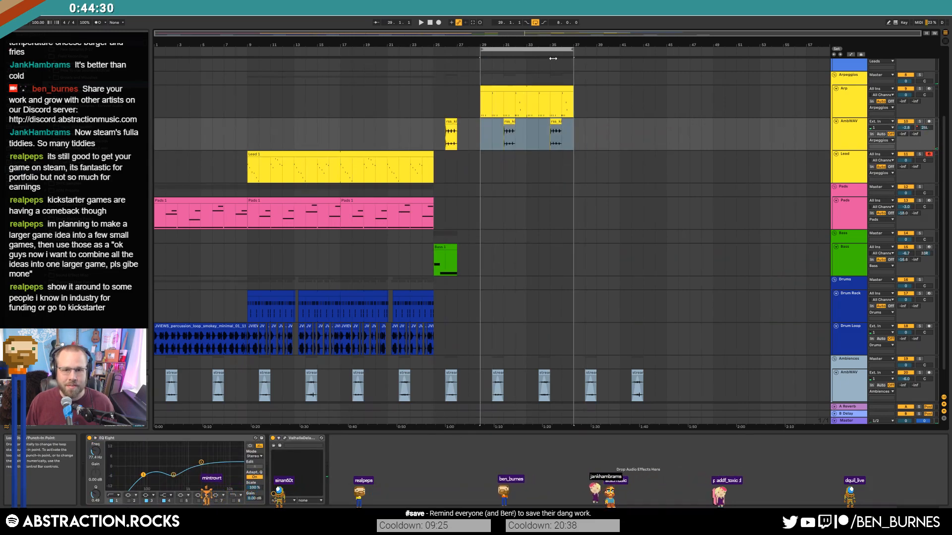
scroll(538, 84, "up", 4)
left_click(533, 104)
left_click_drag(533, 104, 514, 104)
scroll(520, 306, "down", 4)
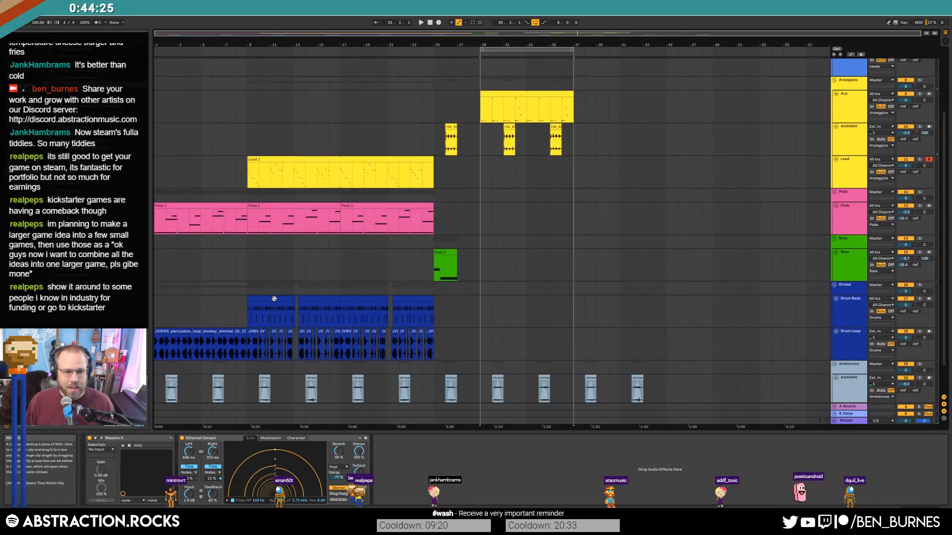
Copy the first Drum Rack clip from bar 9 to bar 29 and extend the copy to bar 37.
left_click(274, 298)
key("ctrl+c")
left_click(479, 308)
key("ctrl+v")
left_click_drag(526, 299, 573, 300)
scroll(470, 350, "down", 1)
Copy the opening Drum Loop clip to bar 29 and play the section from there.
left_click(185, 302)
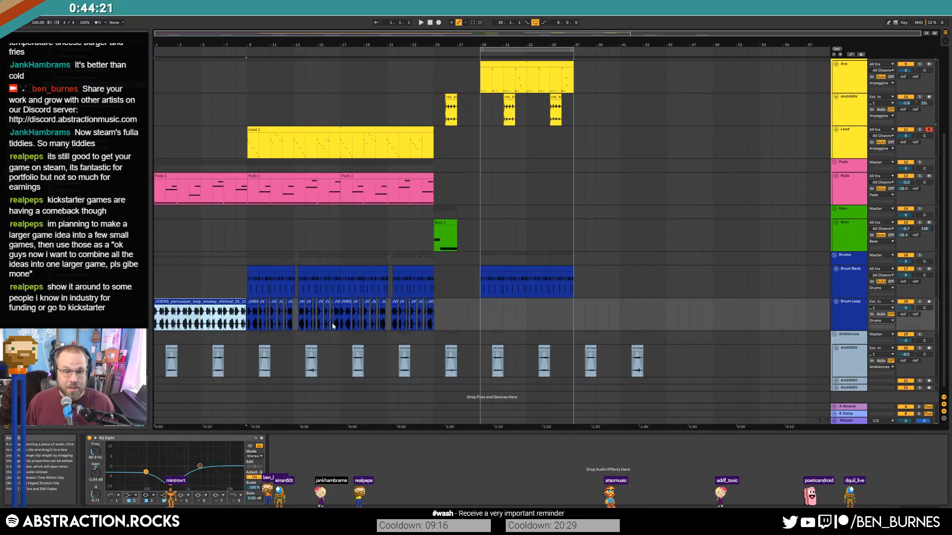
key("ctrl+c")
left_click(480, 316)
key("ctrl+v")
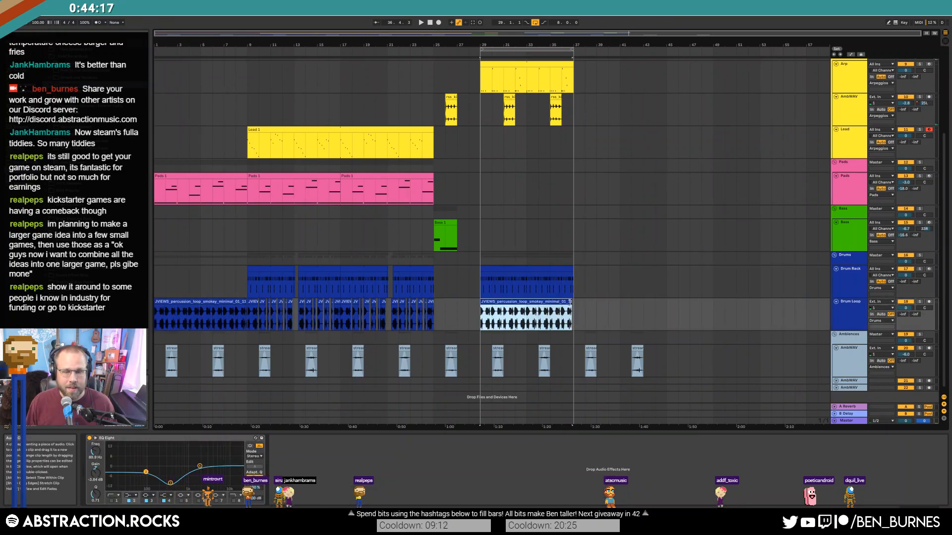
left_click(500, 294)
key("space")
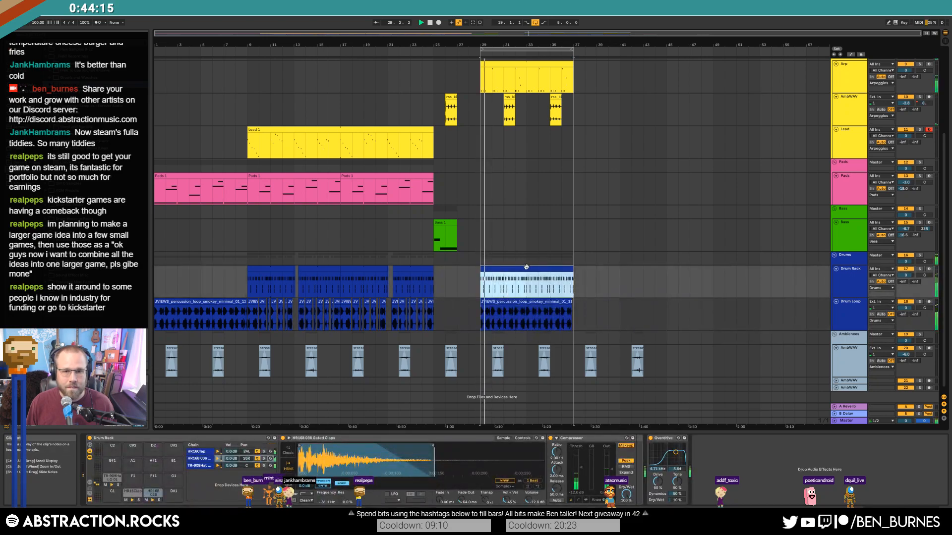
Audition the bar 29 arp clip on the Arpeggios group's Lead track with its notes an octave higher, and return it to the Arp track.
scroll(503, 93, "up", 1)
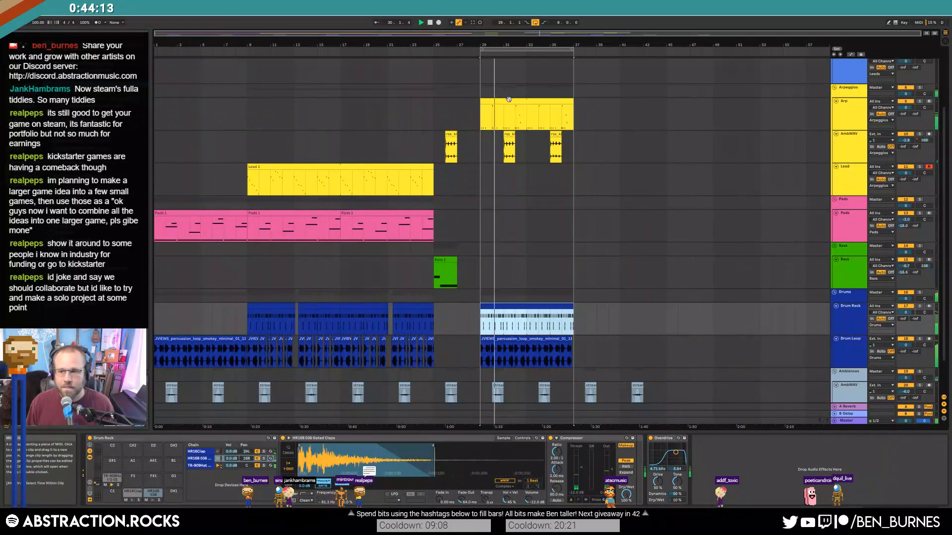
left_click_drag(509, 100, 546, 202)
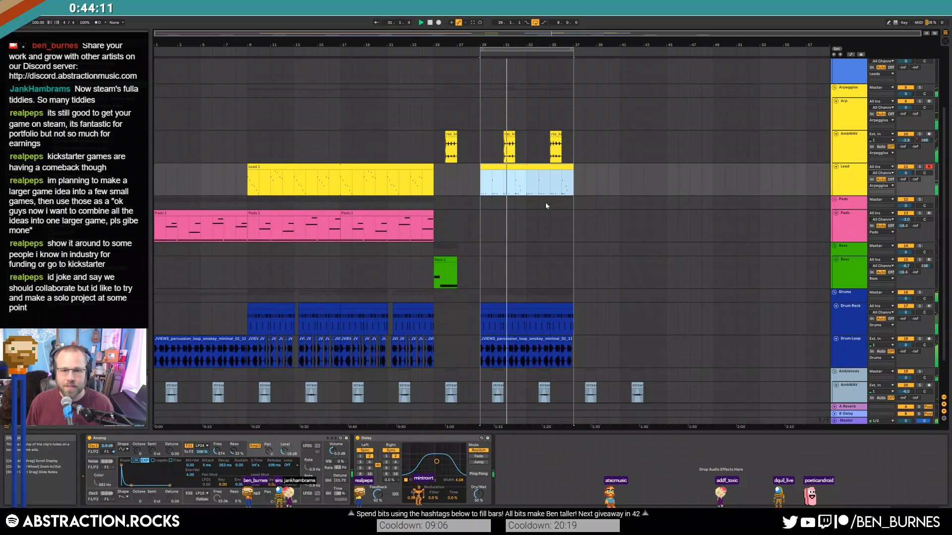
double_click(522, 174)
left_click(479, 439)
key("shift+Up")
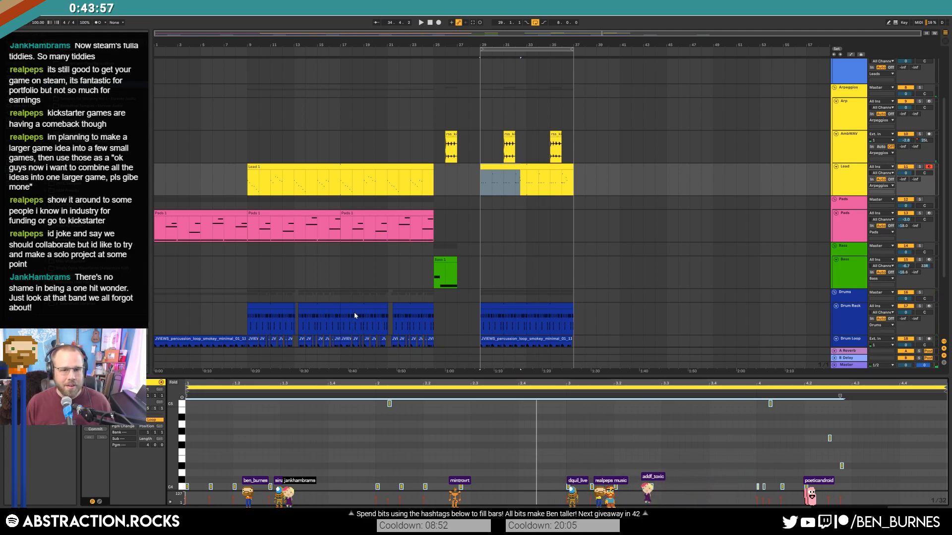
left_click(535, 166)
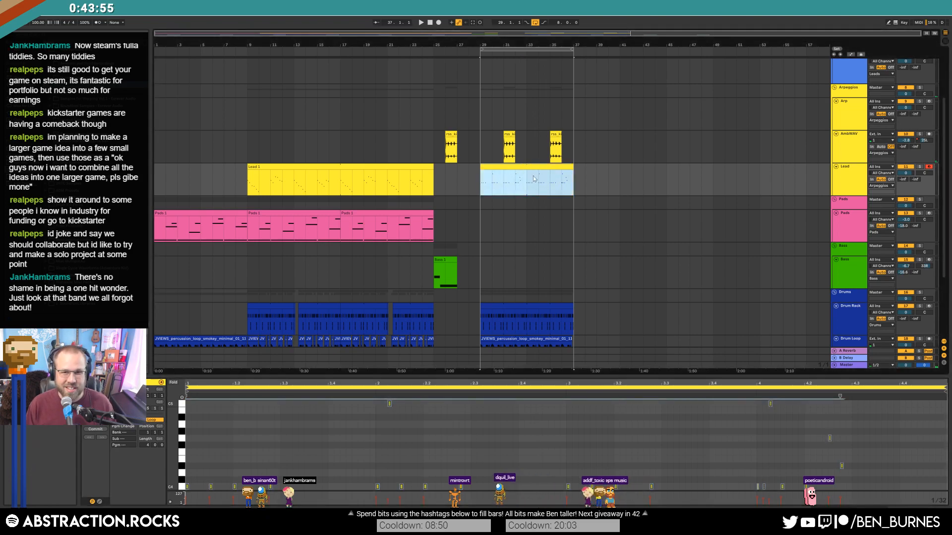
left_click_drag(531, 166, 531, 120)
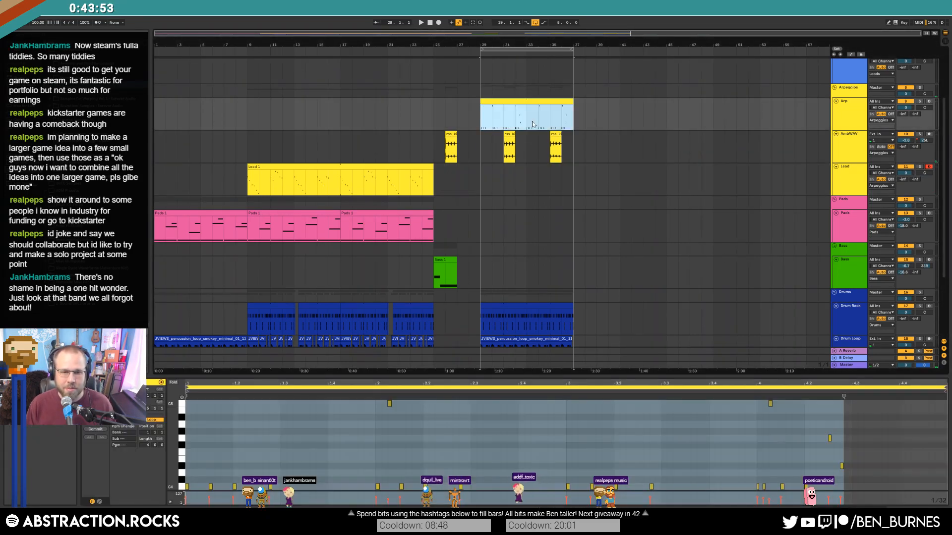
Set the Arp track's Analog oscillator 1 to a sine shape, lower its filter 1 cutoff and remove the EQ Eight.
left_click(123, 449)
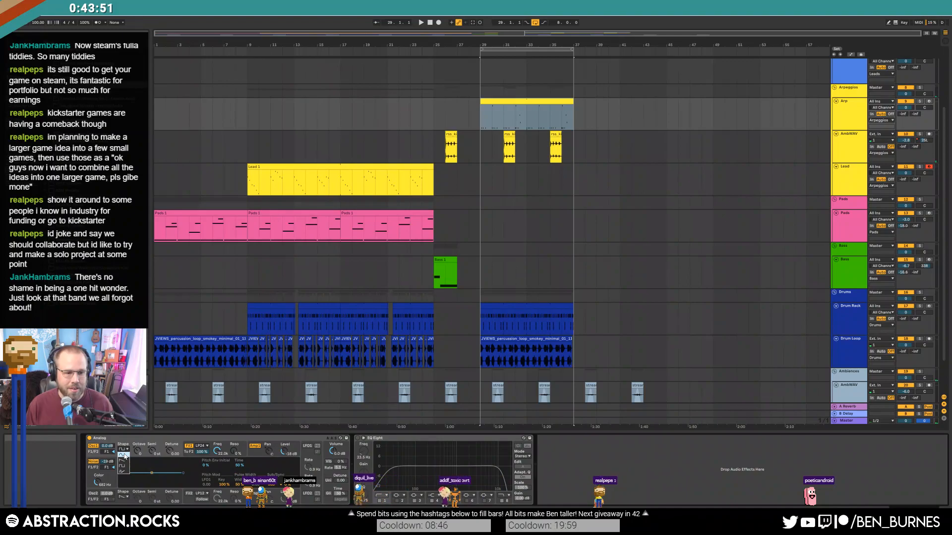
left_click_drag(218, 454, 218, 471)
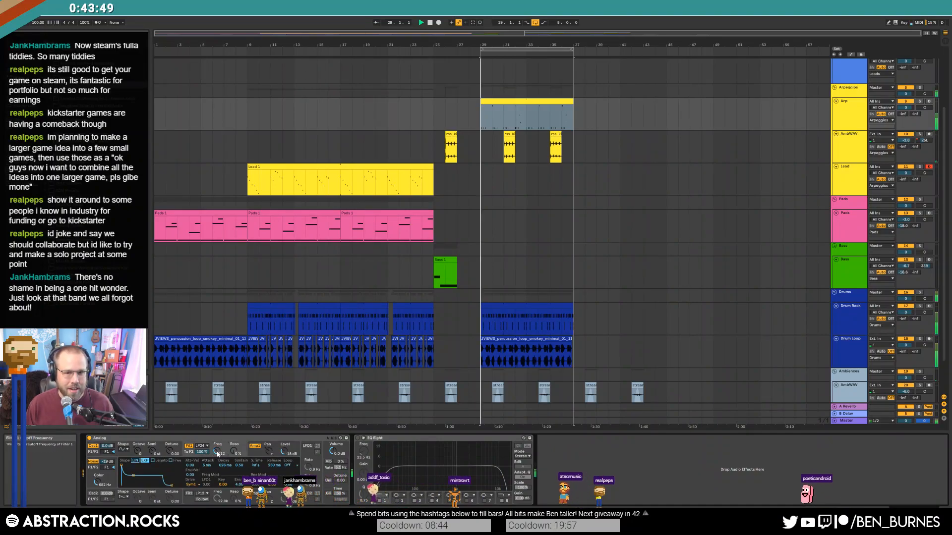
key("space")
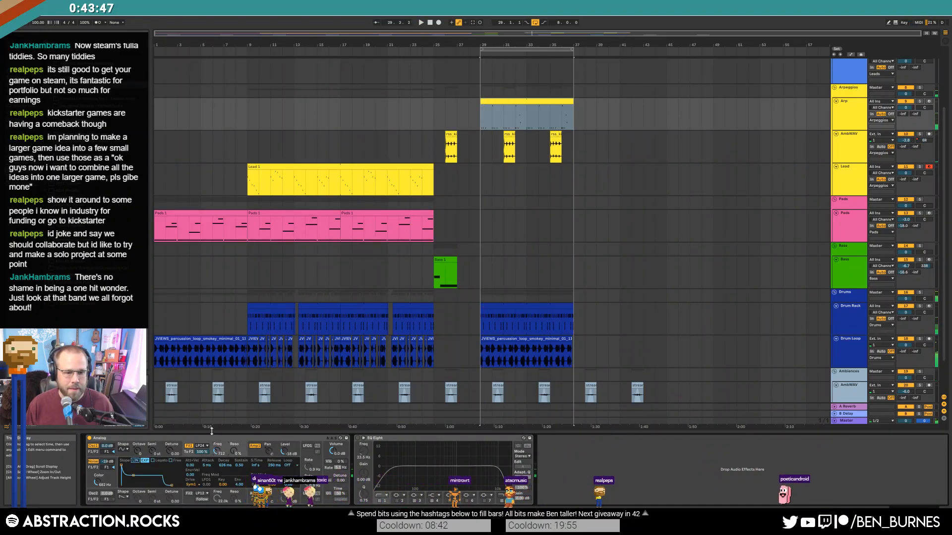
left_click(384, 440)
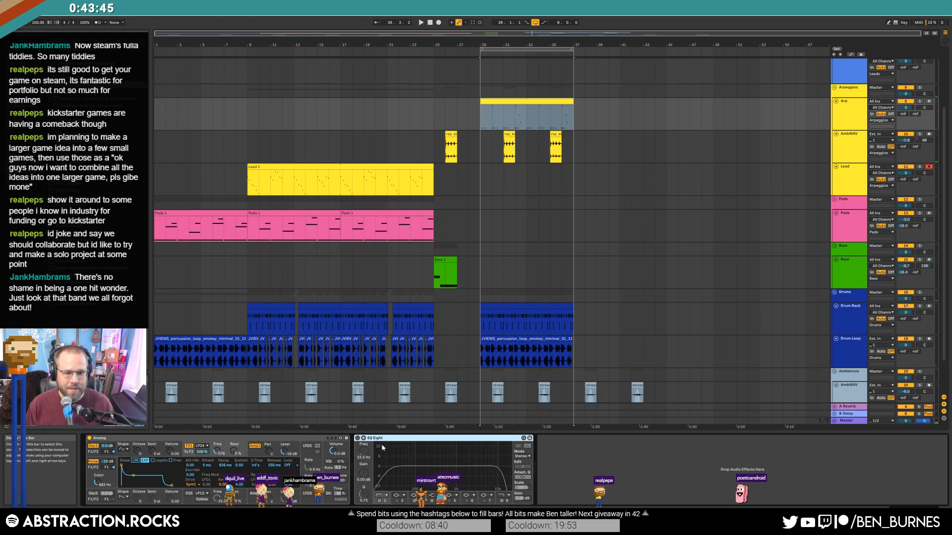
key("Delete")
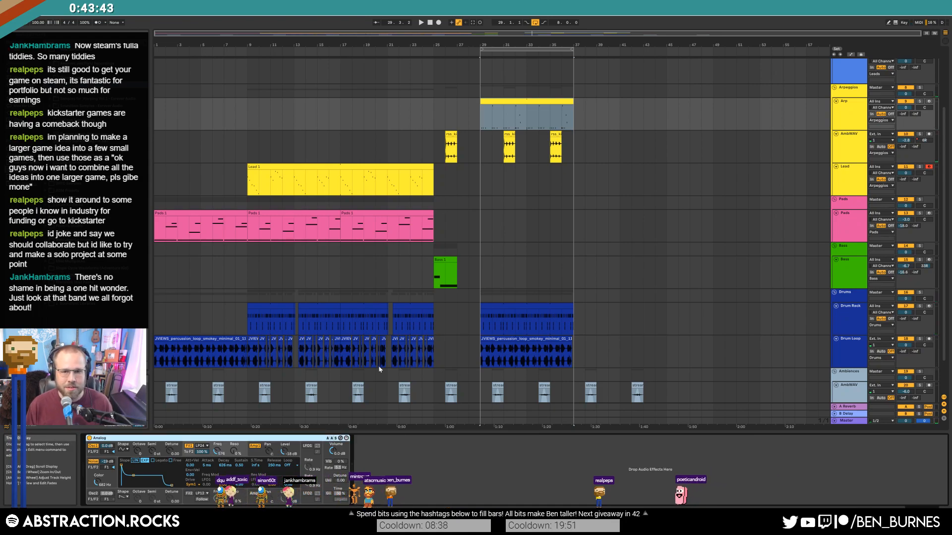
Copy the first bar of the Leads group's Lead clip at bar 29 to bar 27.
scroll(512, 224, "up", 3)
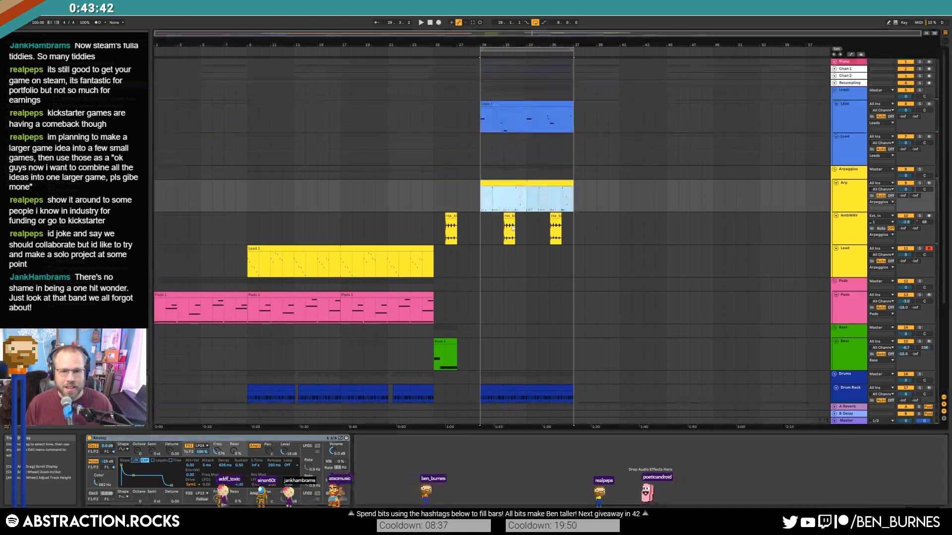
left_click(500, 106)
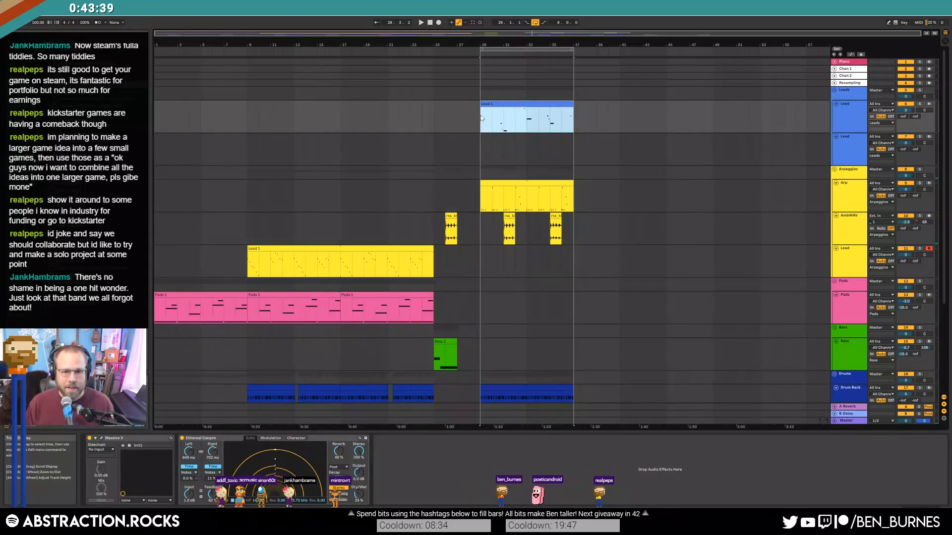
left_click_drag(482, 119, 459, 110)
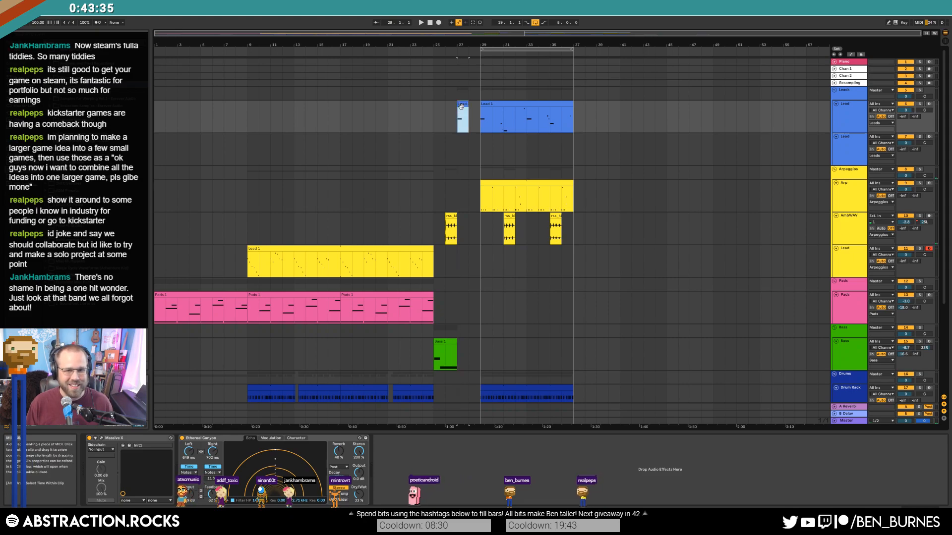
Transpose the note in the one-bar Lead clip at bar 27 down an octave and up four semitones.
double_click(461, 110)
left_click_drag(258, 466, 248, 371)
key("shift+Down")
key("Up")
key("Up")
key("Up")
key("Up")
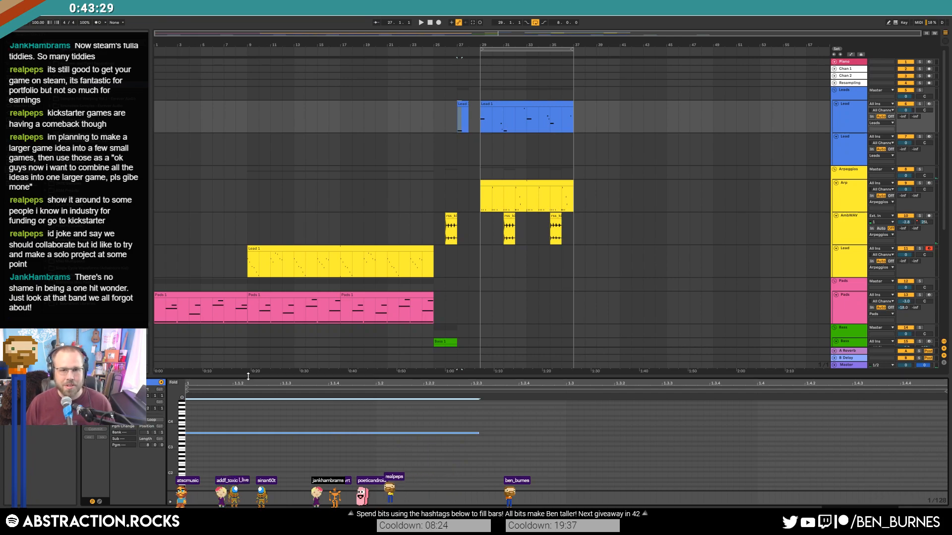
Play the arrangement from bar 24 and check the first note of the Bass clip at bar 25 against the following section.
left_click(422, 121)
key("space")
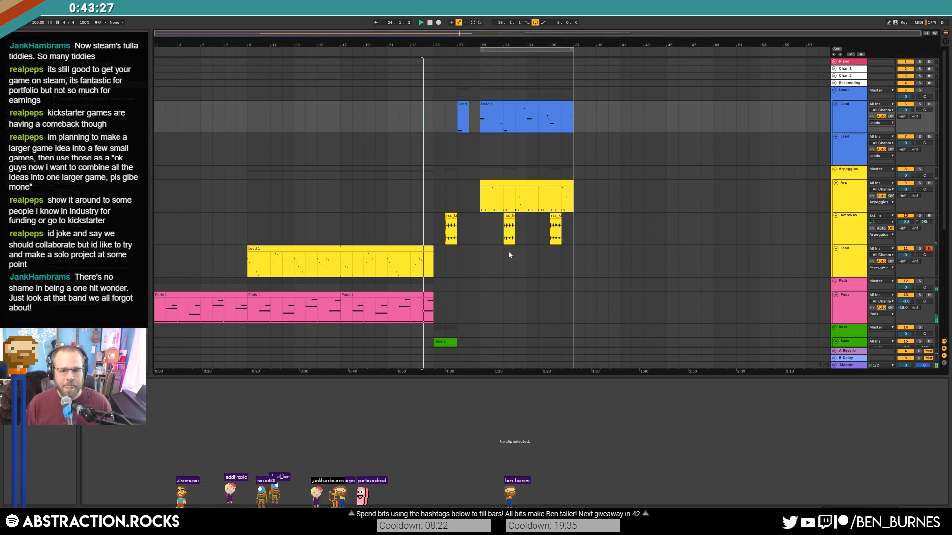
scroll(496, 256, "down", 3)
left_click(450, 259)
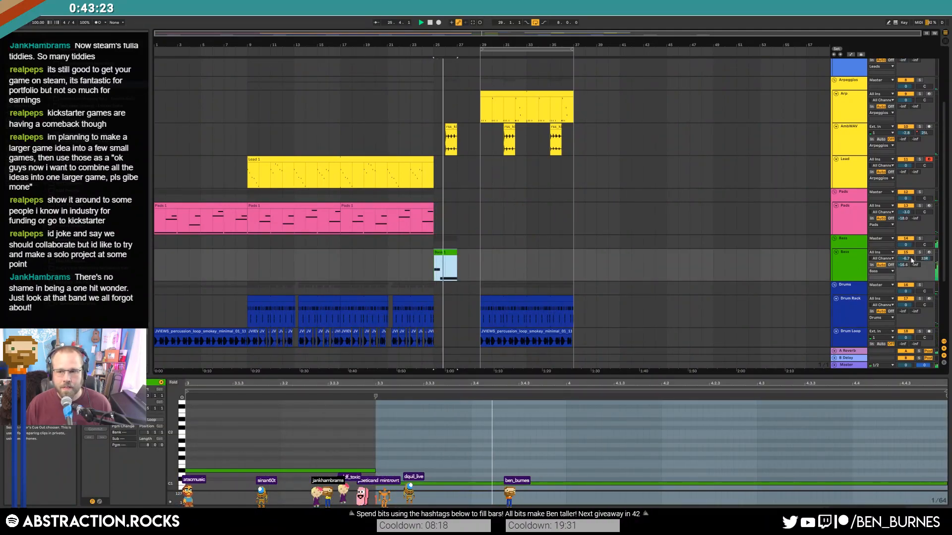
left_click_drag(260, 437, 256, 489)
key("space")
key("space")
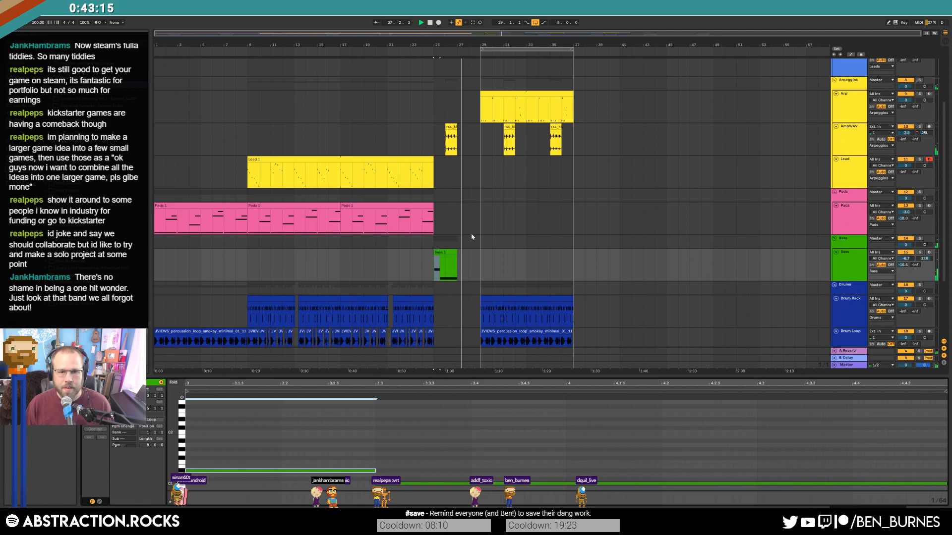
scroll(494, 251, "up", 3)
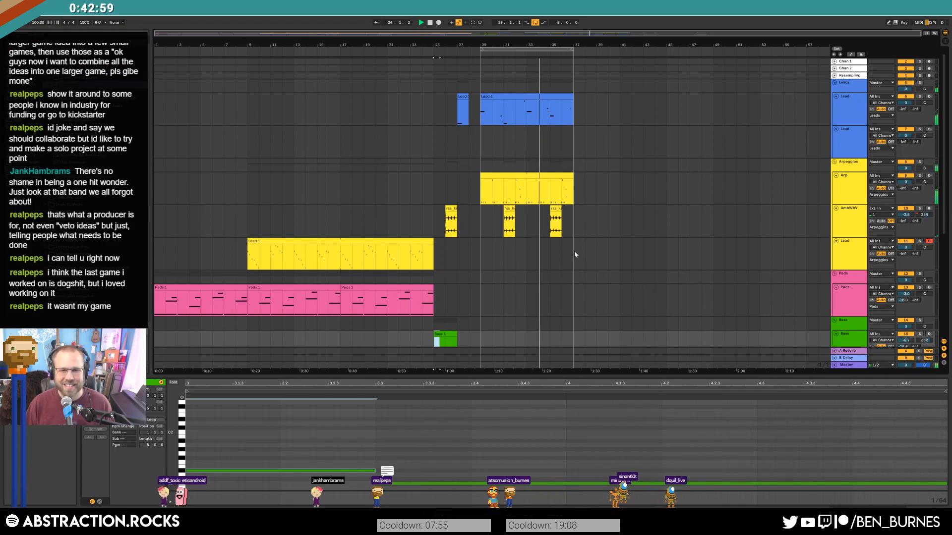
scroll(562, 253, "down", 1)
scroll(562, 253, "down", 10)
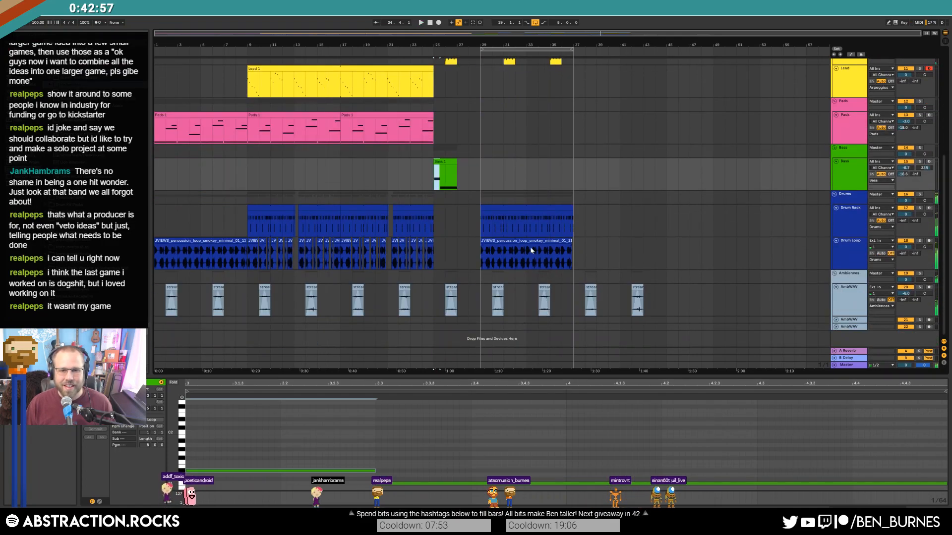
Deactivate the Drum Loop clip at bar 29 and play the section from there with the Drum Rack clip.
key("space")
left_click(533, 241)
left_click(506, 259)
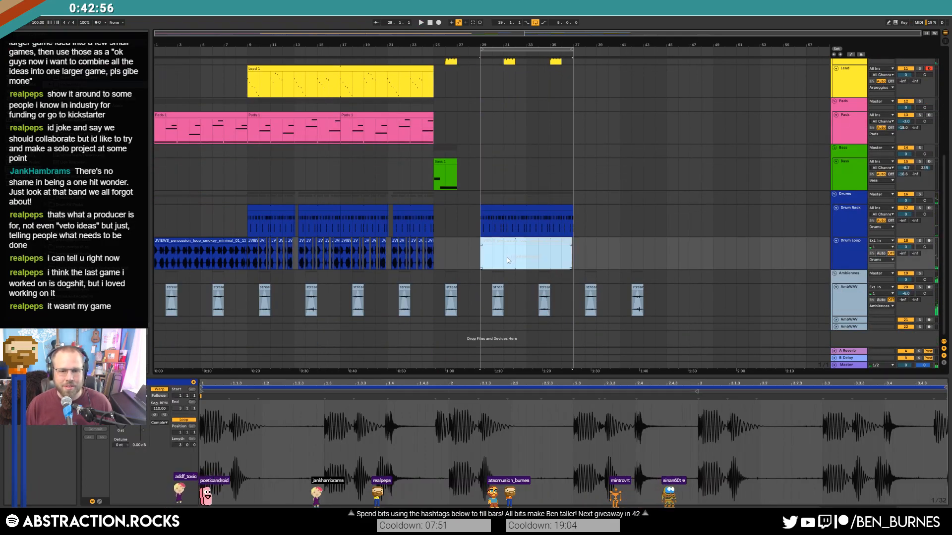
left_click(488, 217)
key("space")
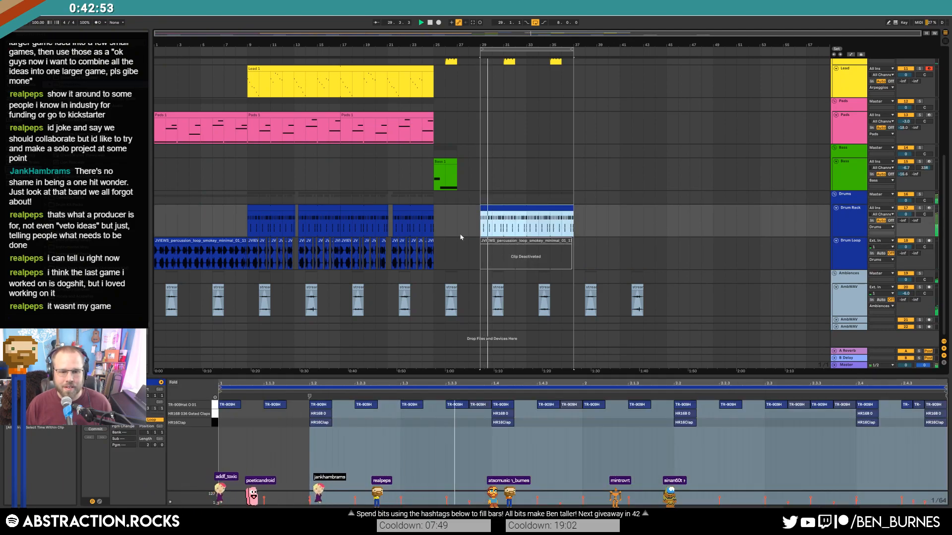
Move the TR-909 hat note at 1.3 in the bar 29 Drum Rack clip a sixteenth earlier and reactivate the Drum Loop clip.
key("space")
left_click(390, 404)
left_click_drag(388, 402, 383, 403)
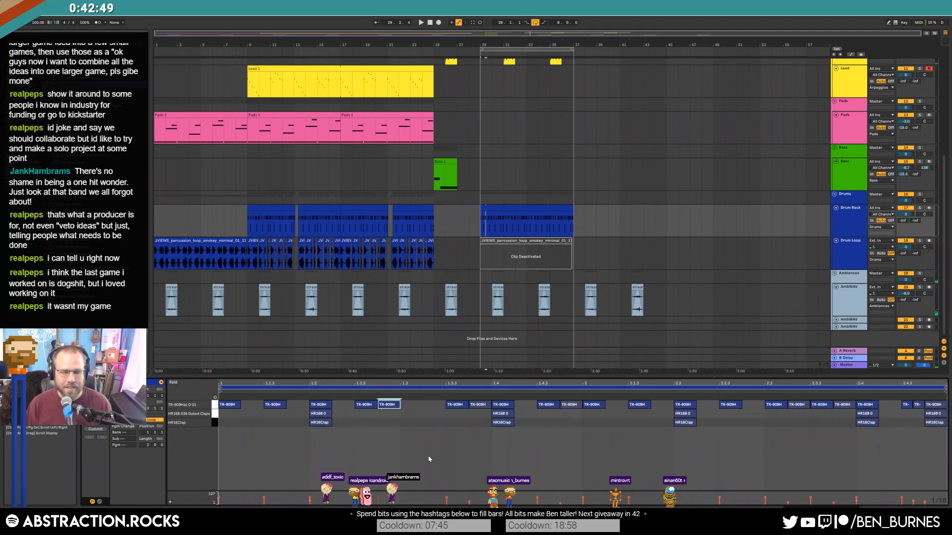
left_click(511, 207)
left_click(516, 241)
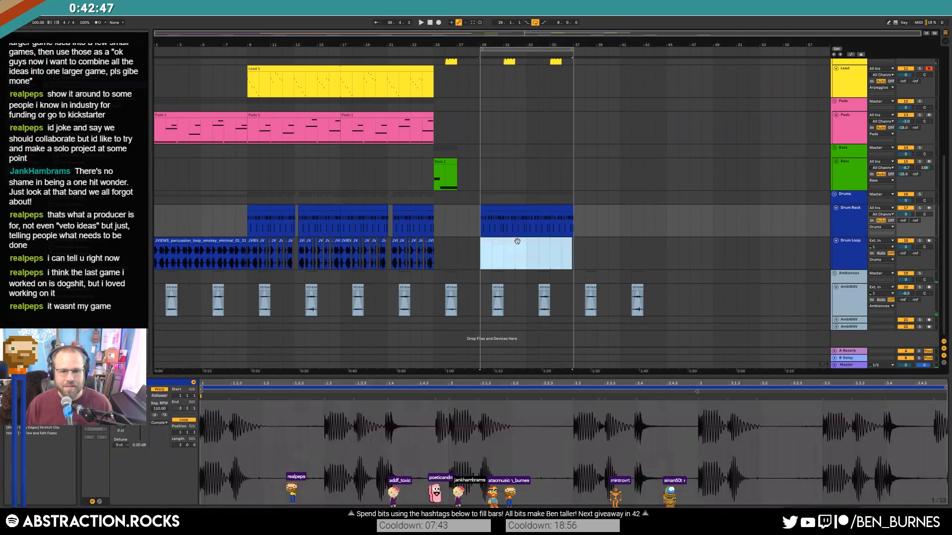
key("0")
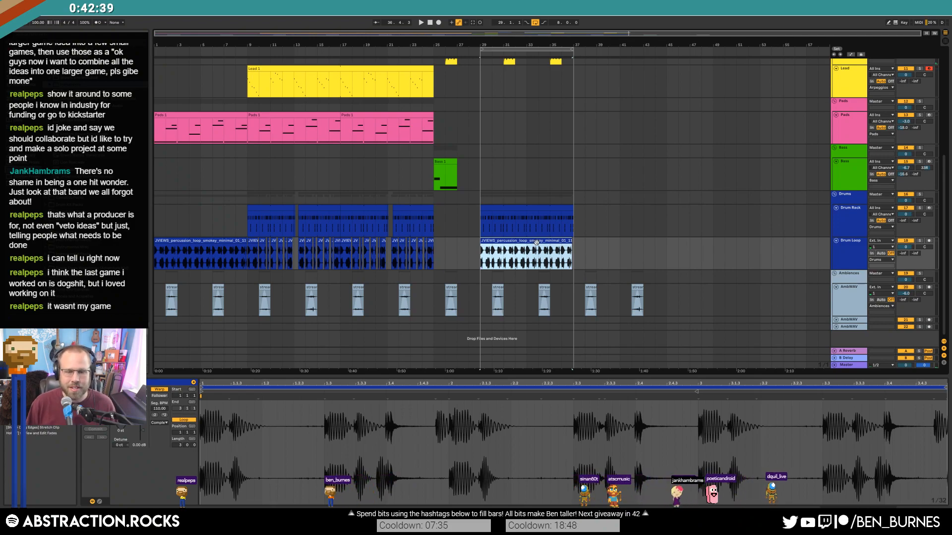
Copy the Bass clip from bar 25 into the looped section, extend it to span bars 29 to 37 and play it.
left_click(450, 171)
left_click_drag(450, 171, 574, 165)
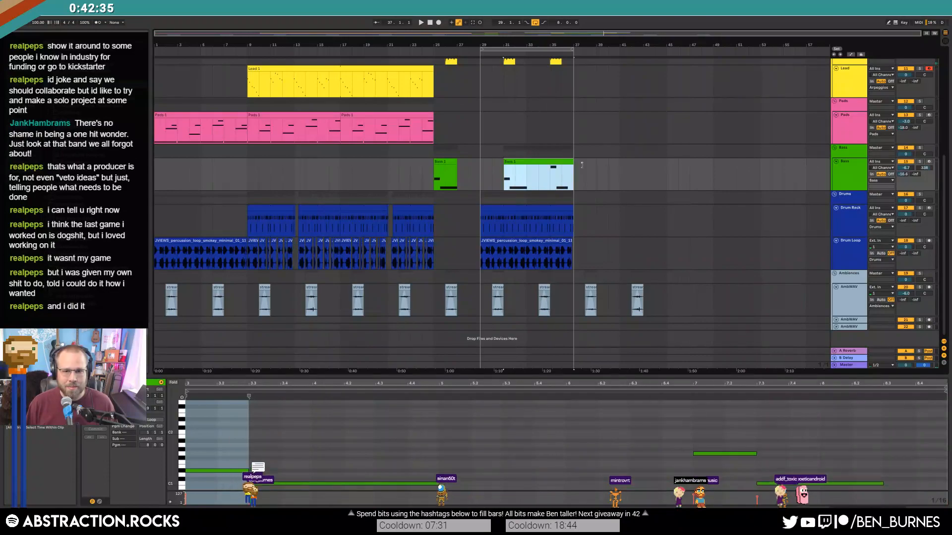
left_click_drag(505, 163, 481, 164)
left_click(482, 181)
key("space")
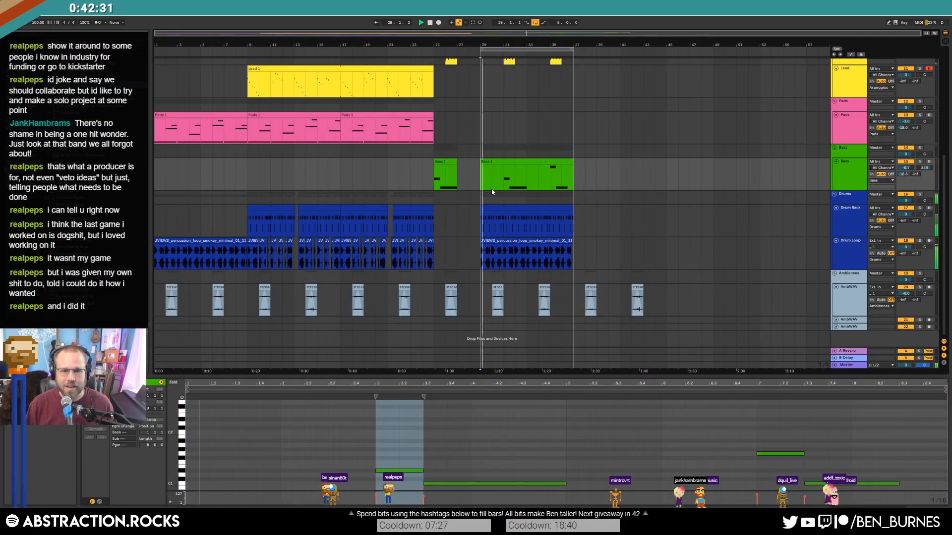
Set the Massive chain volume in the Bass track's Instrument Rack to -6.2 dB.
left_click(511, 164)
key("shift+Tab")
left_click(109, 457)
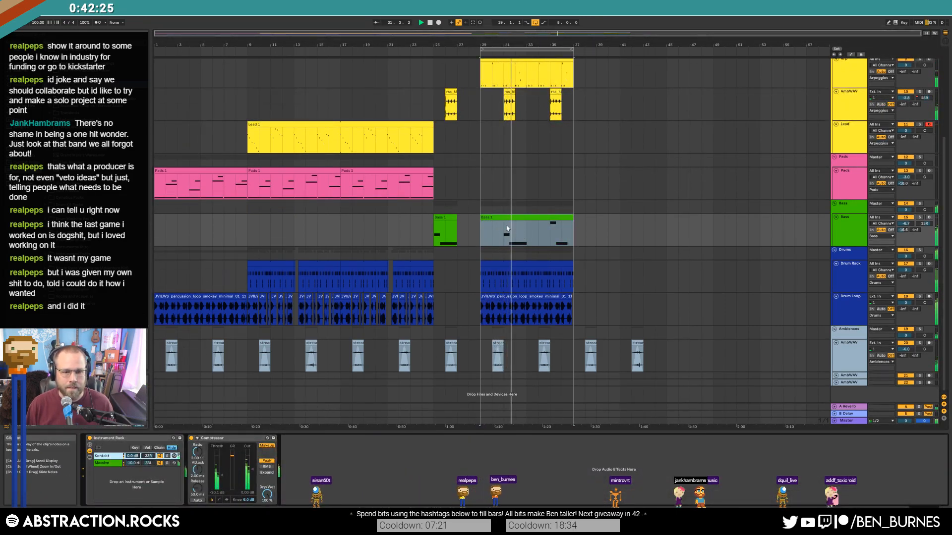
left_click(124, 463)
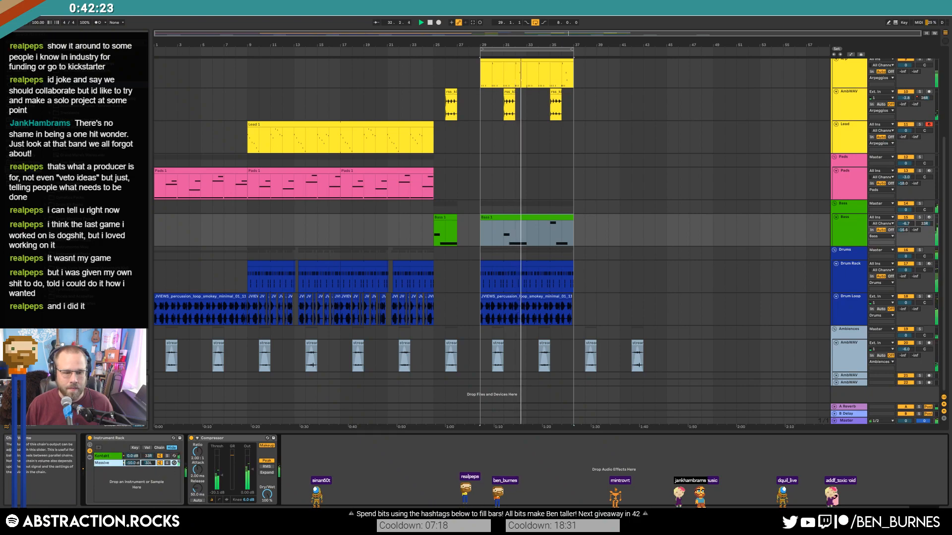
left_click_drag(132, 463, 132, 461)
Lower the frequency of the Kontakt chain's upper EQ Eight band and cut the Massive chain's mid EQ band to about -6.3 dB.
left_click(107, 456)
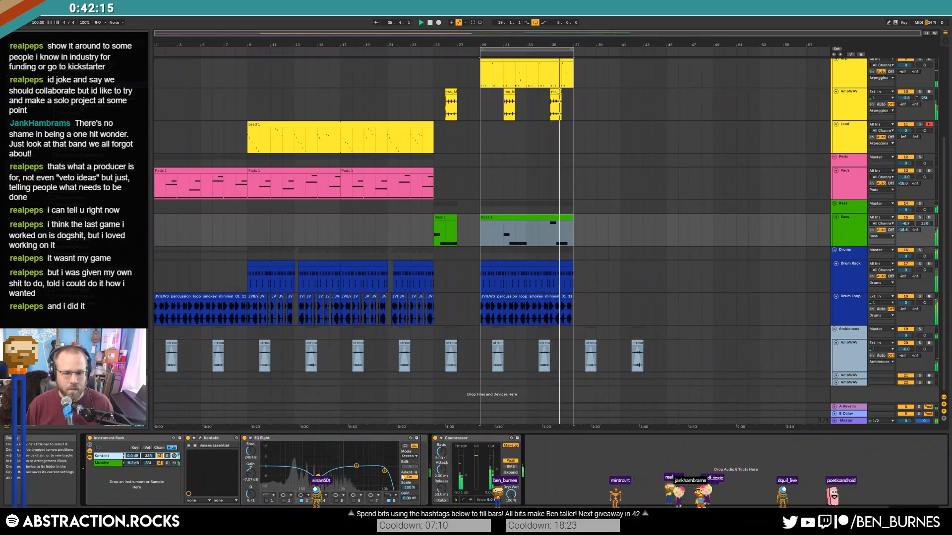
mouse_move(384, 471)
left_mouse_down()
mouse_move(352, 464)
mouse_move(373, 469)
left_mouse_up()
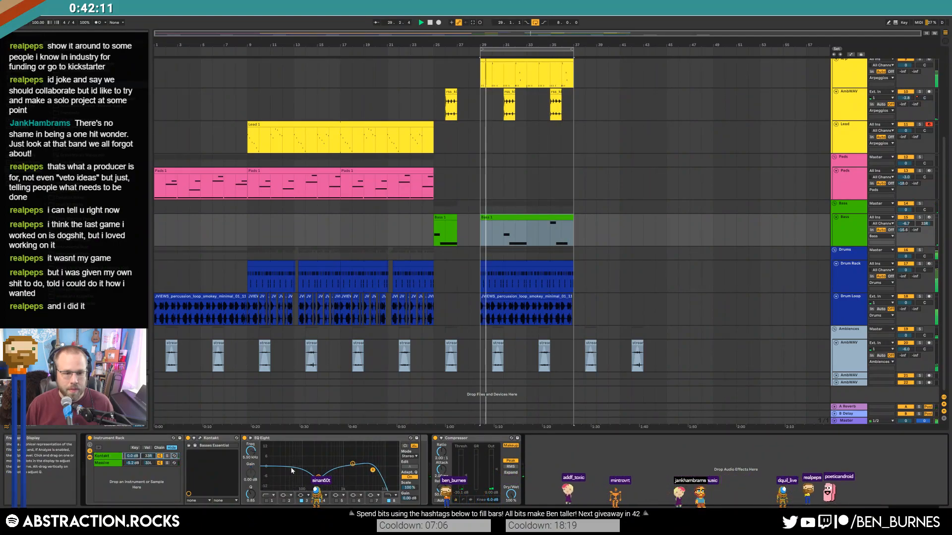
left_click(123, 464)
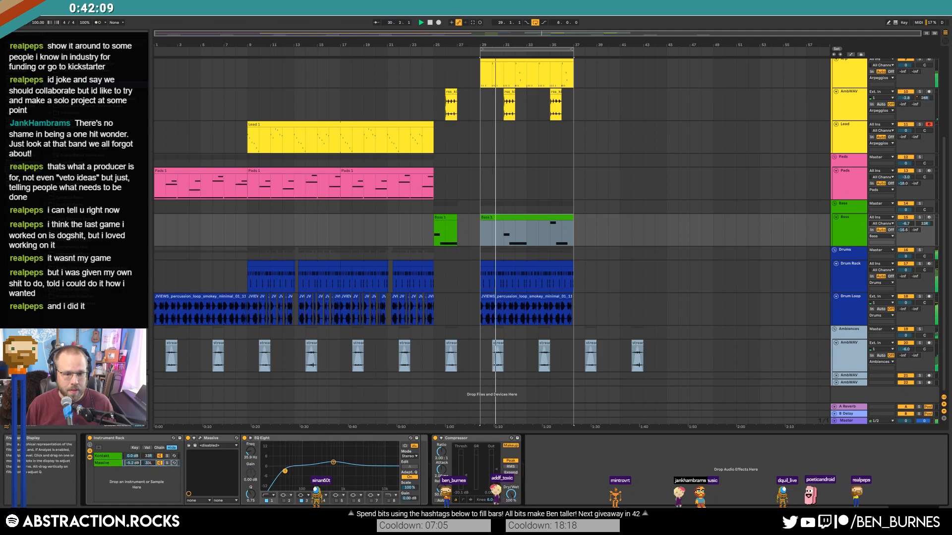
left_click_drag(333, 462, 334, 476)
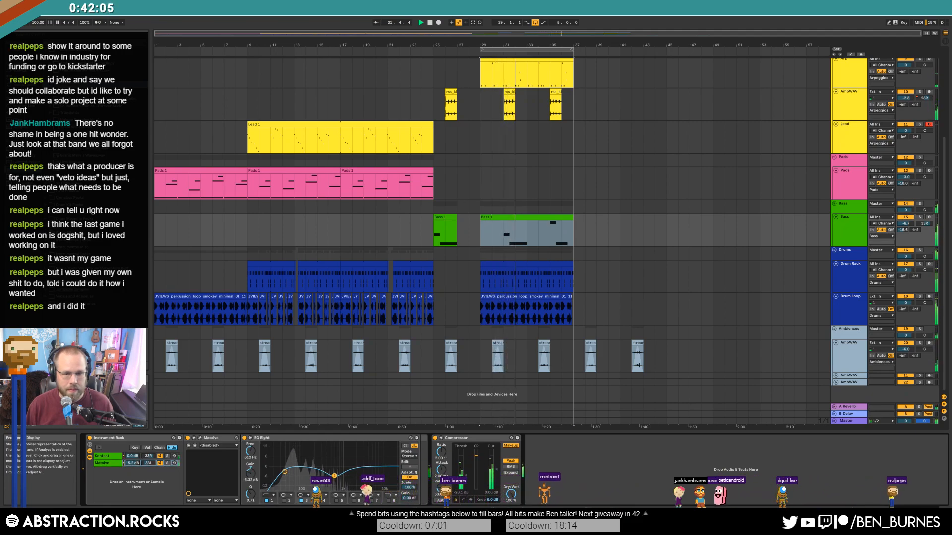
key("shift+Tab")
key("space")
key("shift+Tab")
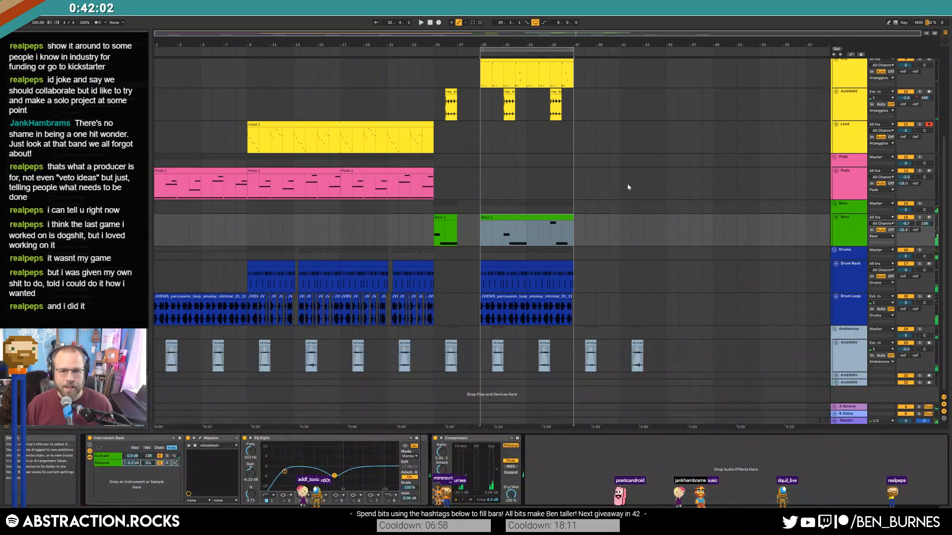
Add the ride1_OH_MP_3 sample to the Drum Rack and draw a half-bar ride note at the start of the bar 29 clip.
double_click(569, 270)
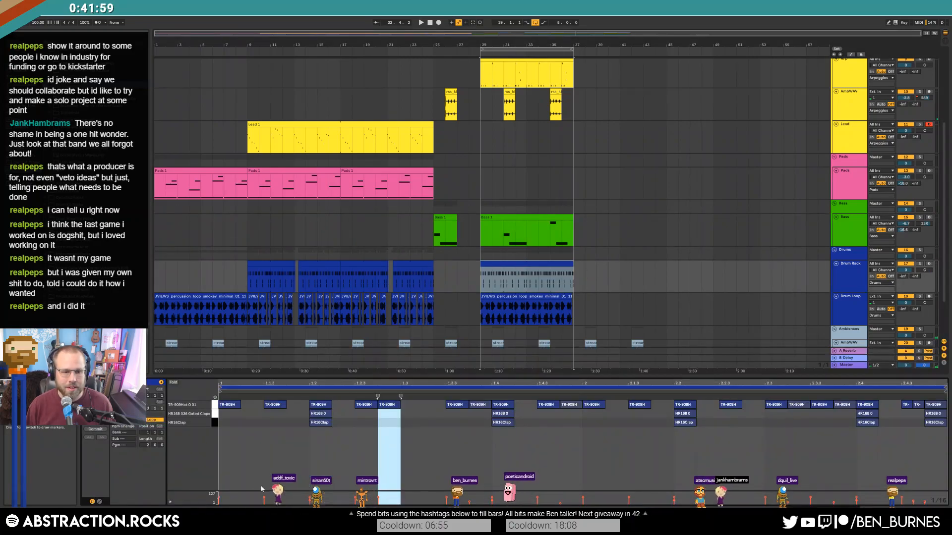
key("shift+Tab")
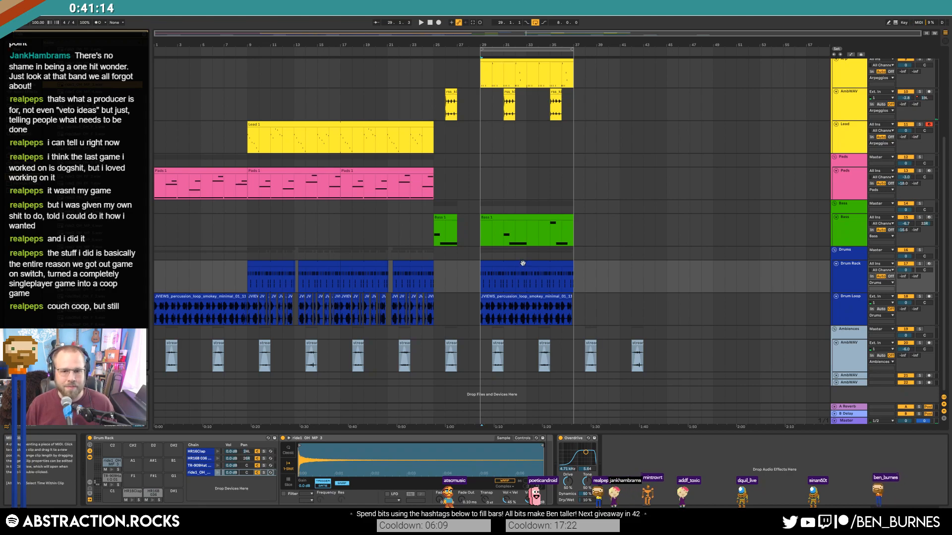
double_click(522, 263)
left_click_drag(223, 406, 402, 400)
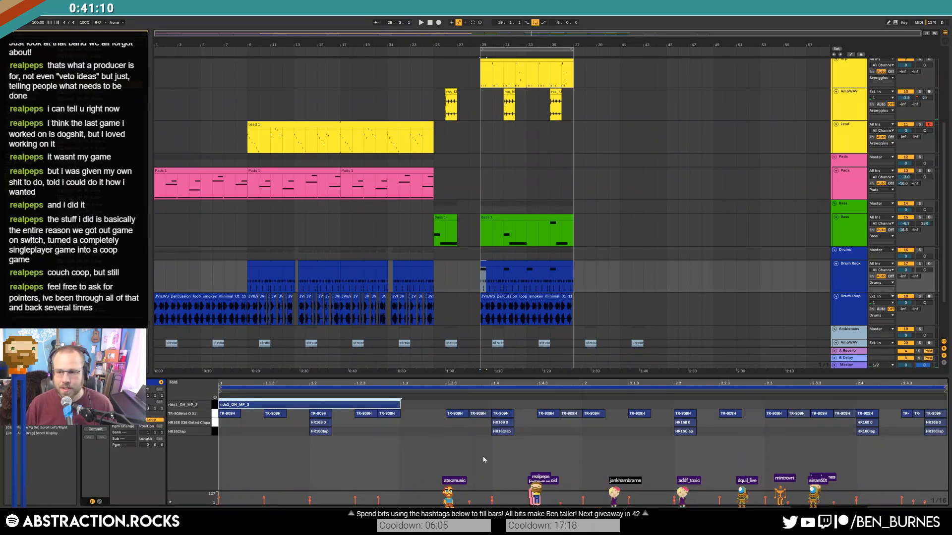
Duplicate the ride note to get consecutive half-bar hits across the first two bars of the Drum Rack clip and play them.
left_click_drag(580, 404, 336, 400)
key("ctrl+d")
left_click_drag(609, 407, 461, 398)
left_click(364, 405, "shift")
key("ctrl+d")
key("space")
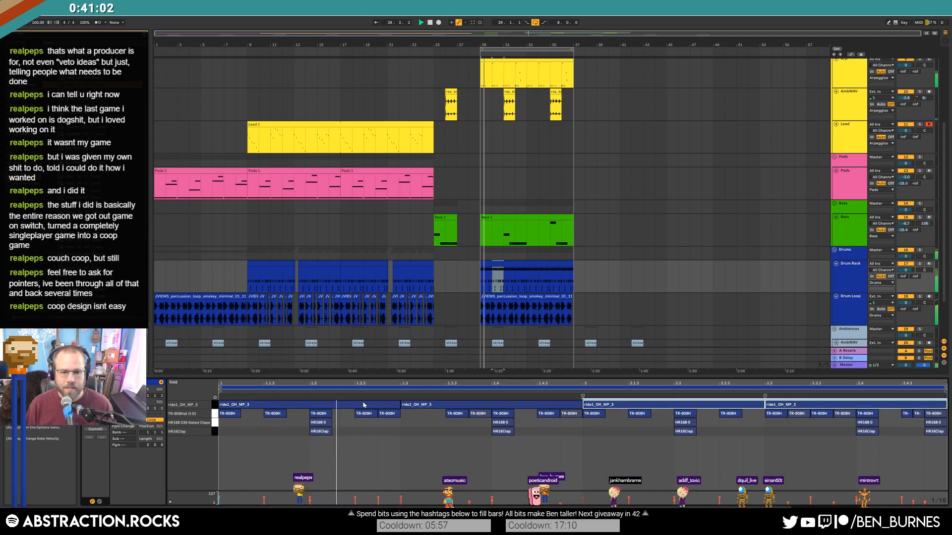
Lower the velocity of the ride notes at beats 1 and 2 of the Drum Rack clip and play the result.
left_click(436, 405)
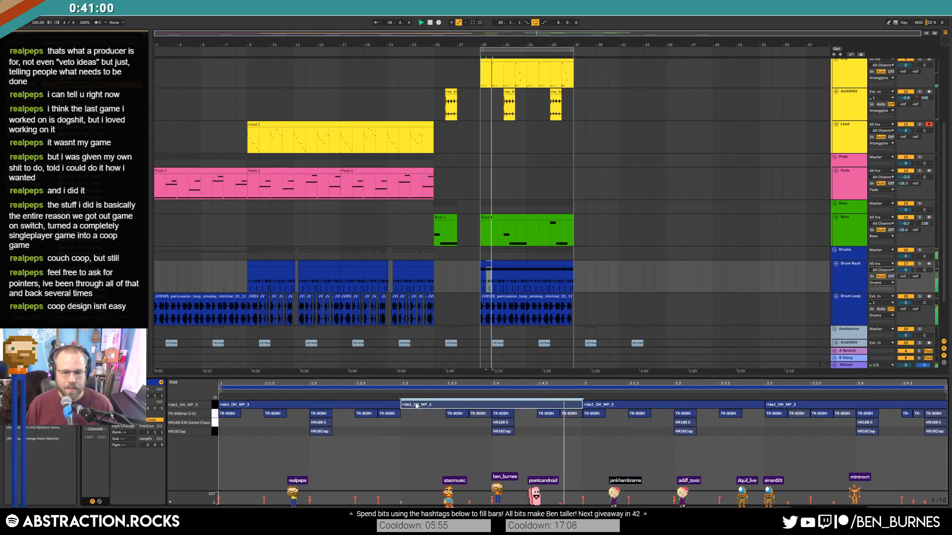
left_click(800, 407)
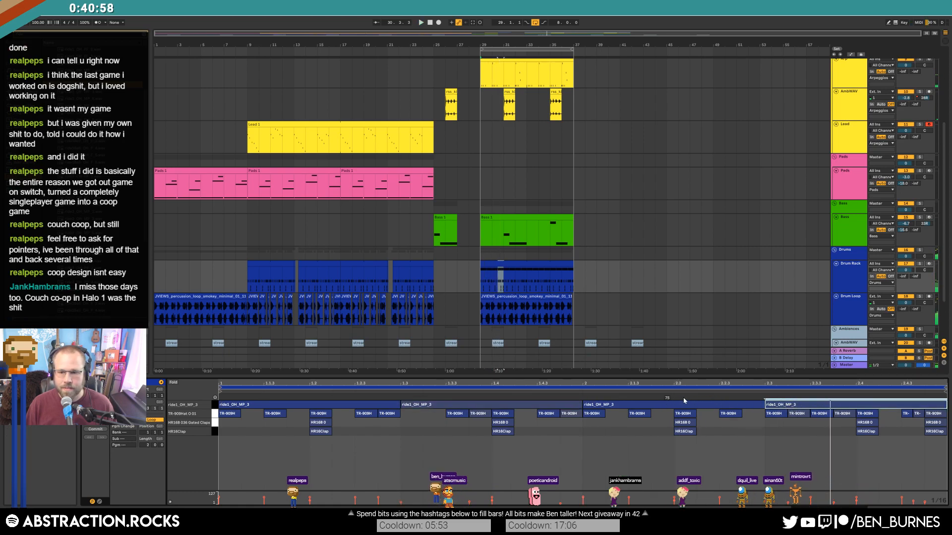
left_click_drag(668, 403, 668, 416)
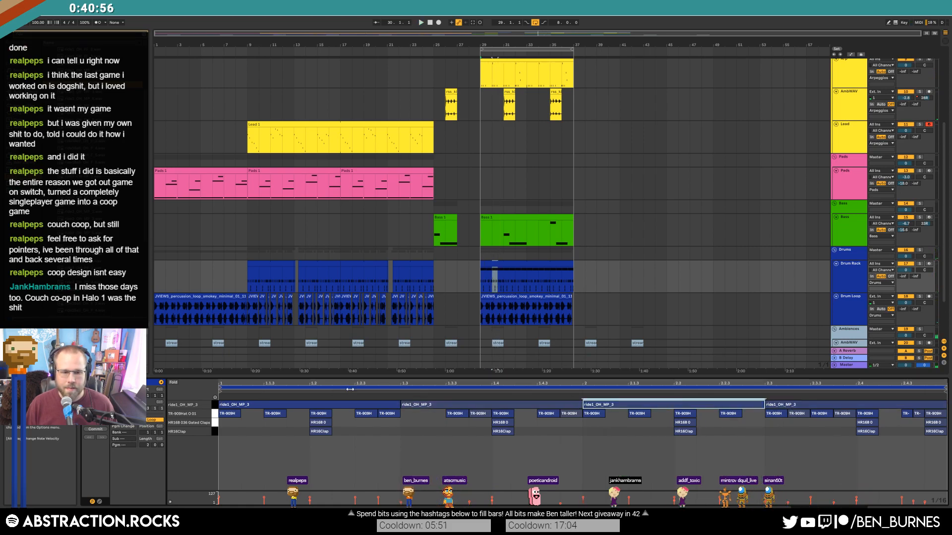
left_click_drag(348, 404, 349, 417)
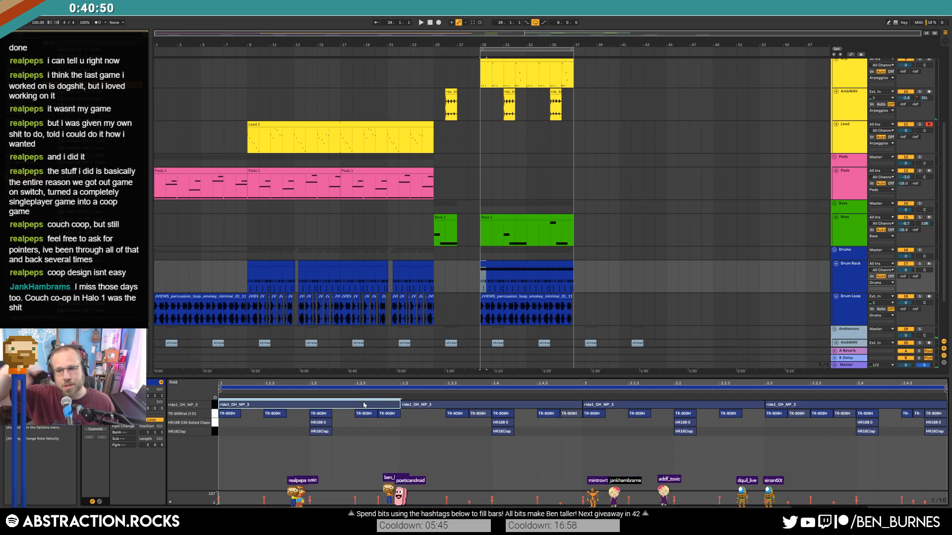
key("space")
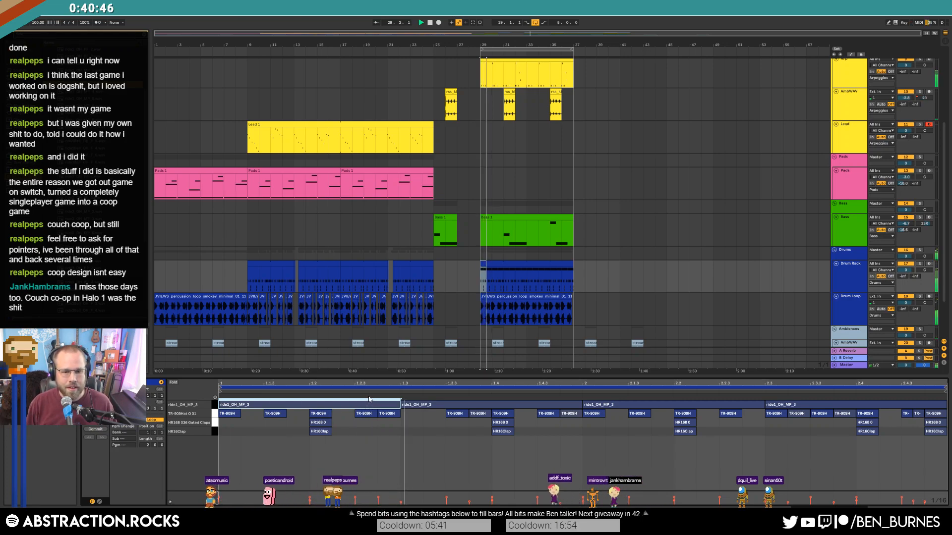
Insert a Reverb between the ride chain's Simpler and Overdrive in the Drum Rack and play the section.
key("shift+Tab")
key("space")
mouse_move(543, 445)
left_mouse_down()
mouse_move(423, 445)
mouse_move(544, 448)
left_mouse_up()
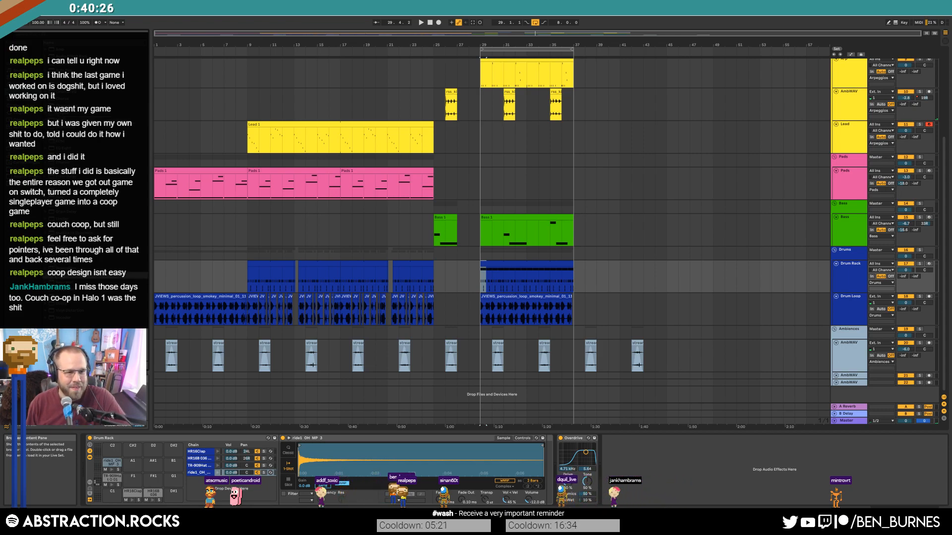
left_click_drag(600, 483, 549, 476)
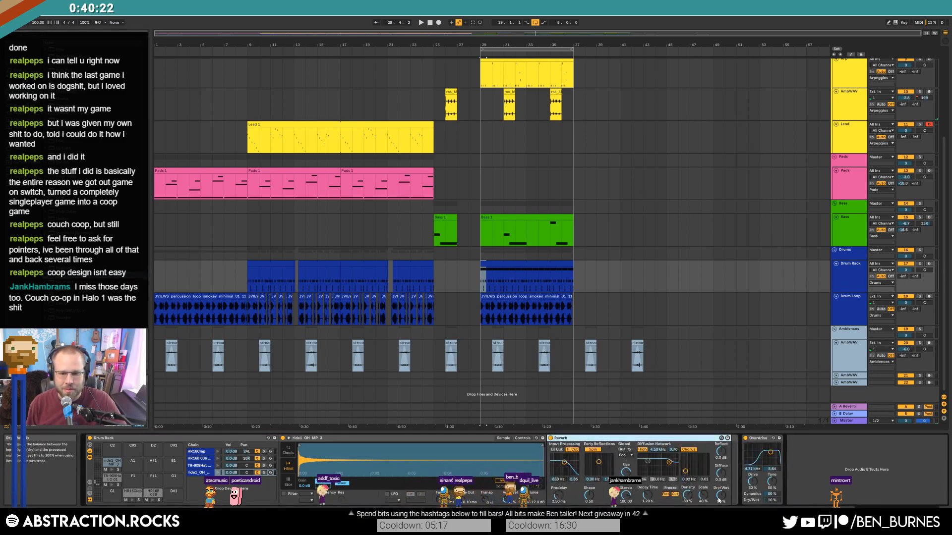
key("space")
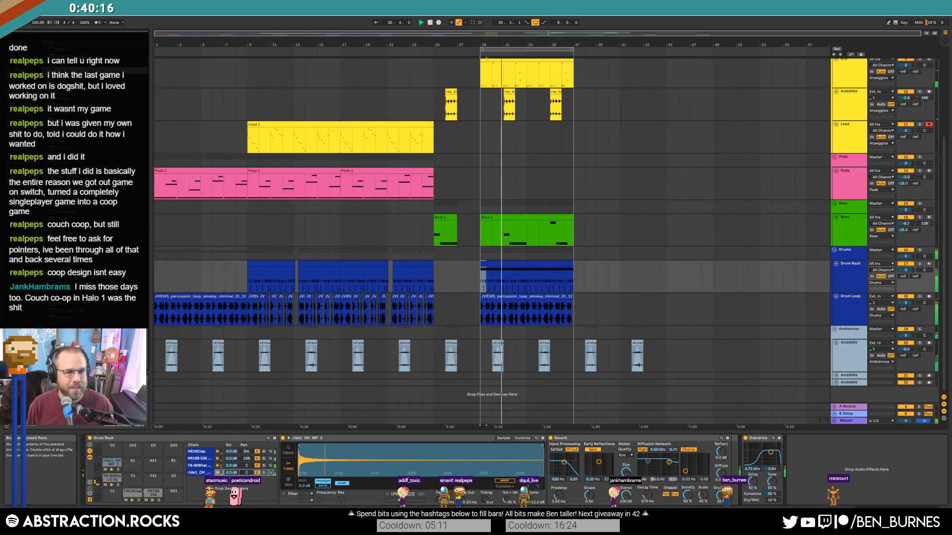
Insert an Auto Pan with a 54% amount before the ride chain's Reverb and audition it from bar 29.
left_click_drag(547, 482, 556, 446)
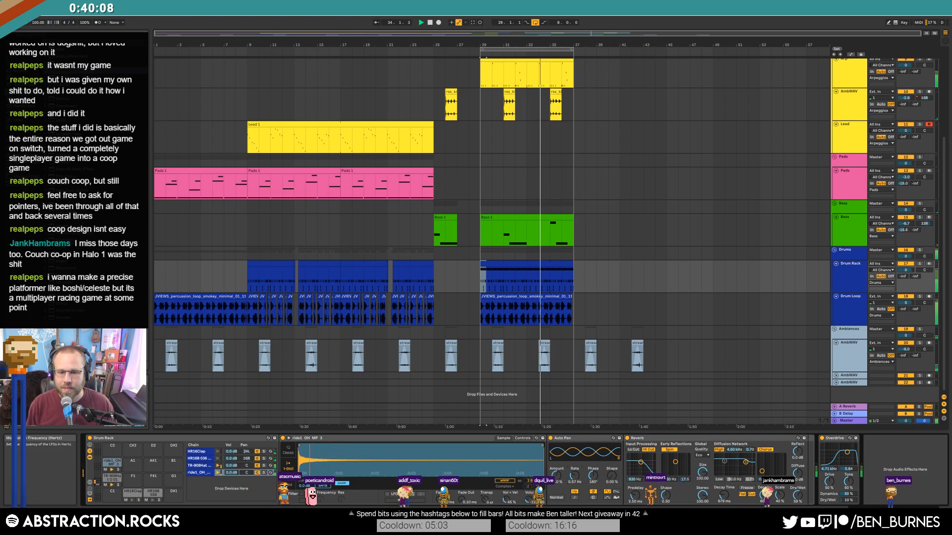
key("space")
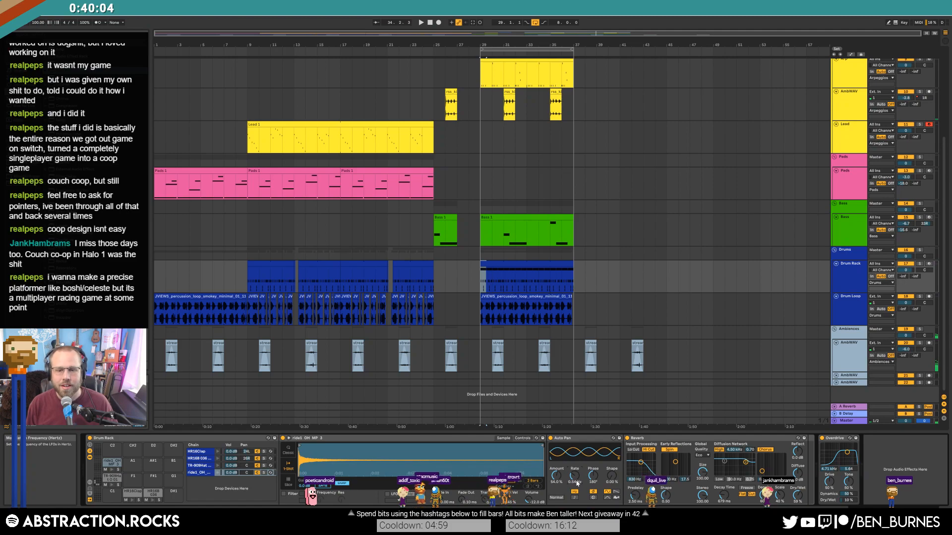
key("space")
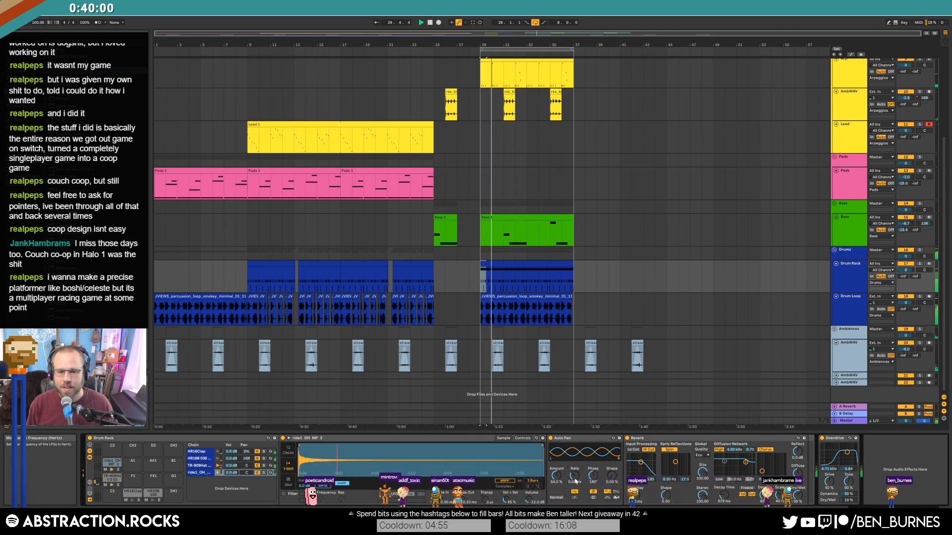
key("space")
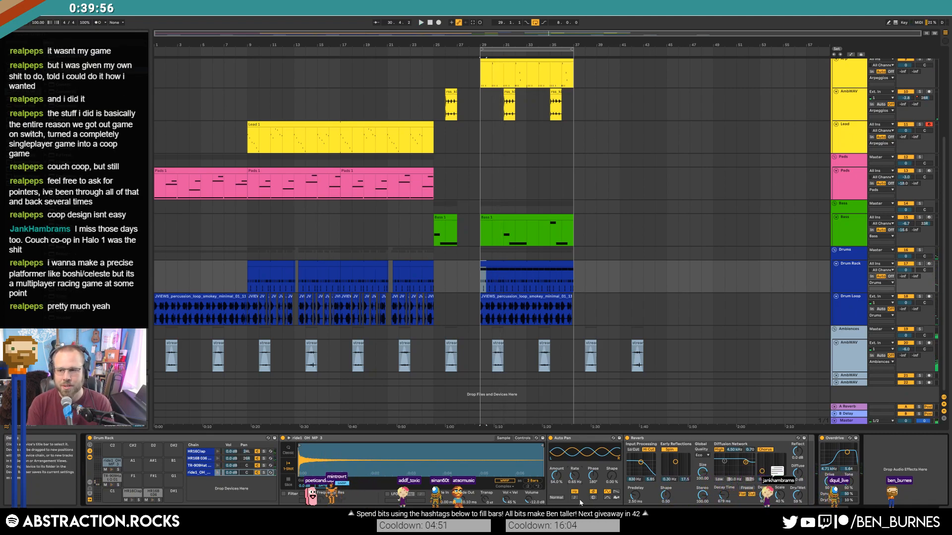
left_click(520, 264)
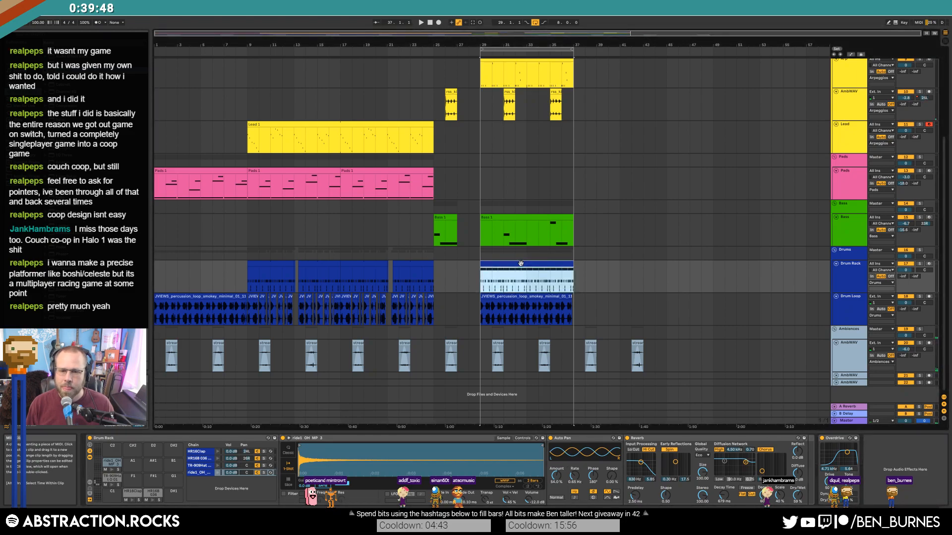
left_click(481, 277)
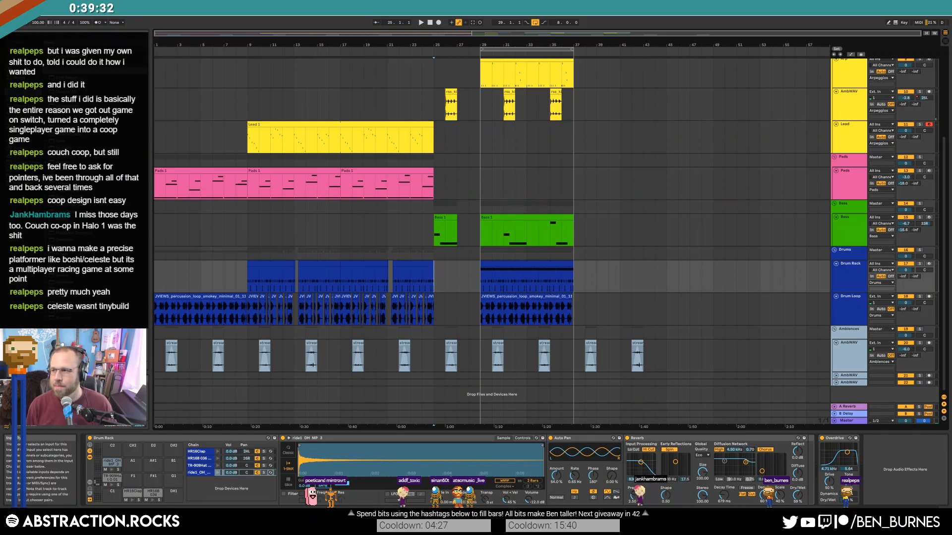
Switch to the Chrome browser, search Google for "speedrunners game" and look through the results.
left_click_drag(614, 182, 546, 160)
type("speedrunners game")
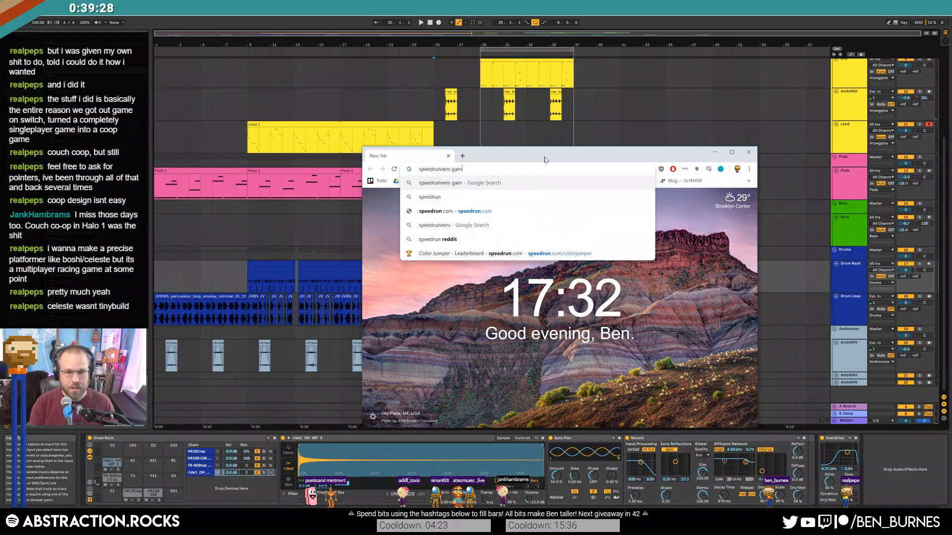
key("Return")
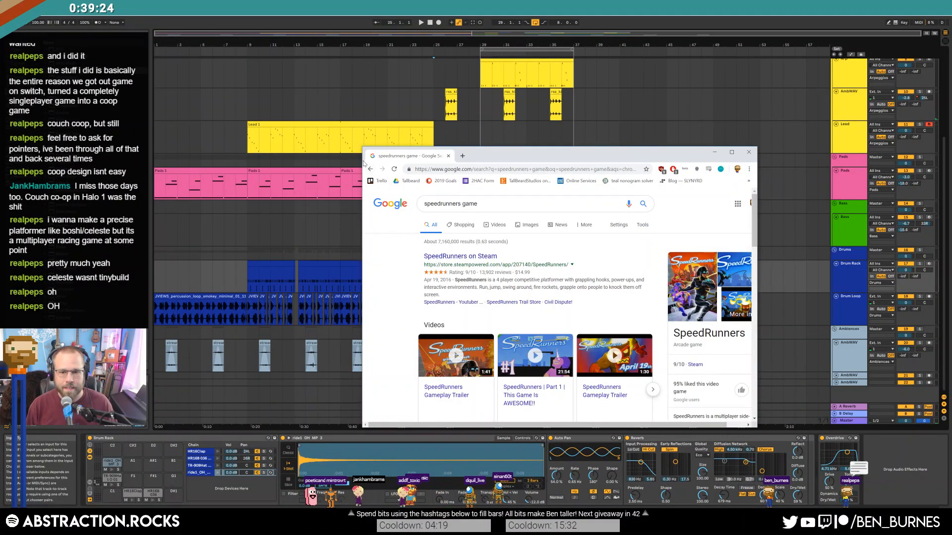
scroll(725, 396, "down", 2)
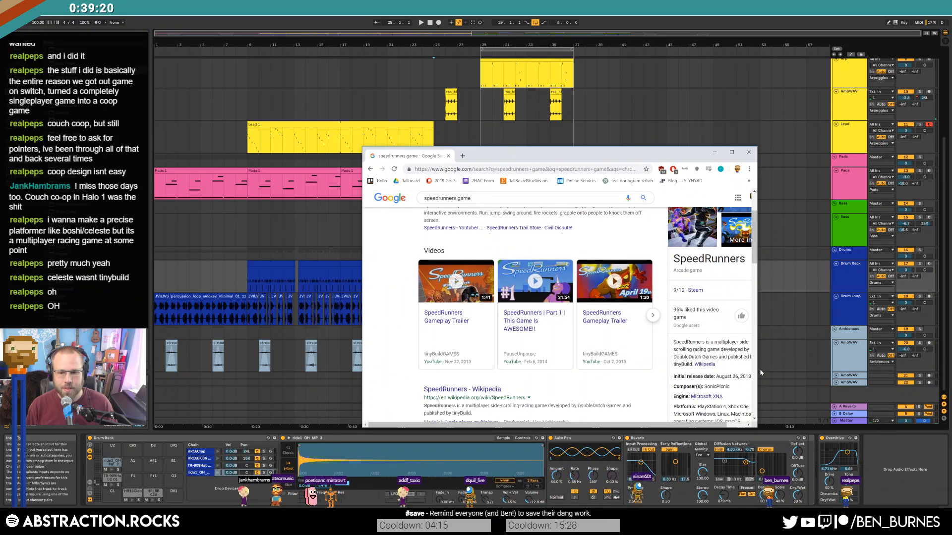
Widen the browser window, open the SpeedRunners store page on Steam, look it over and close the page.
left_click_drag(757, 369, 858, 369)
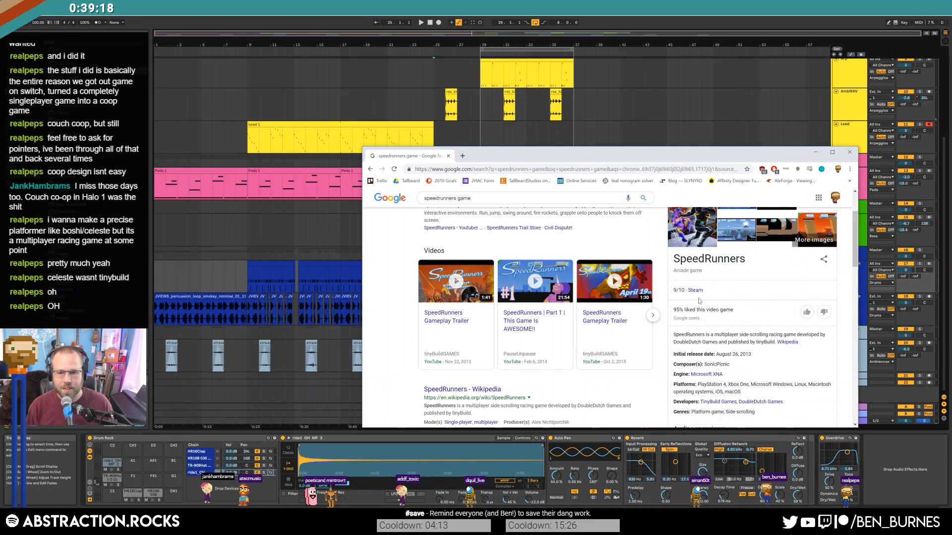
scroll(700, 300, "up", 2)
left_click(461, 256)
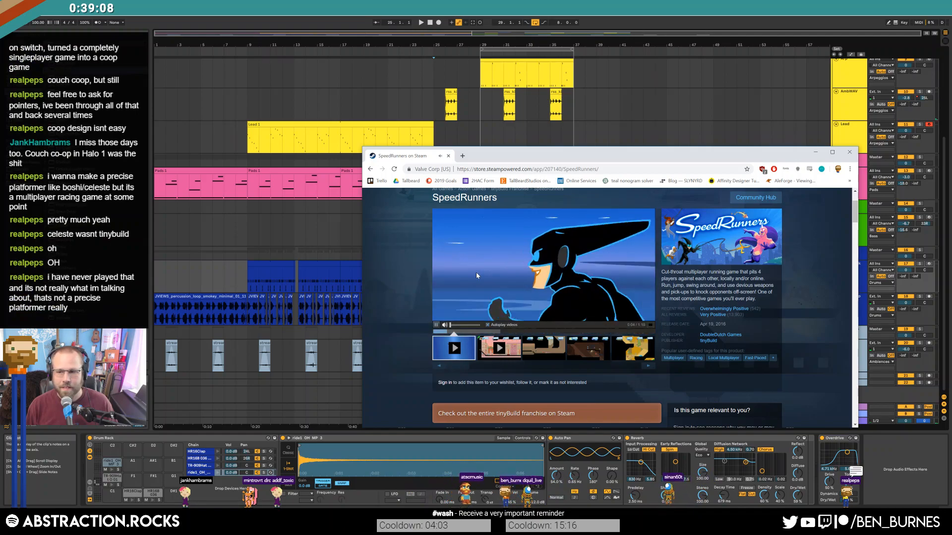
scroll(476, 273, "up", 3)
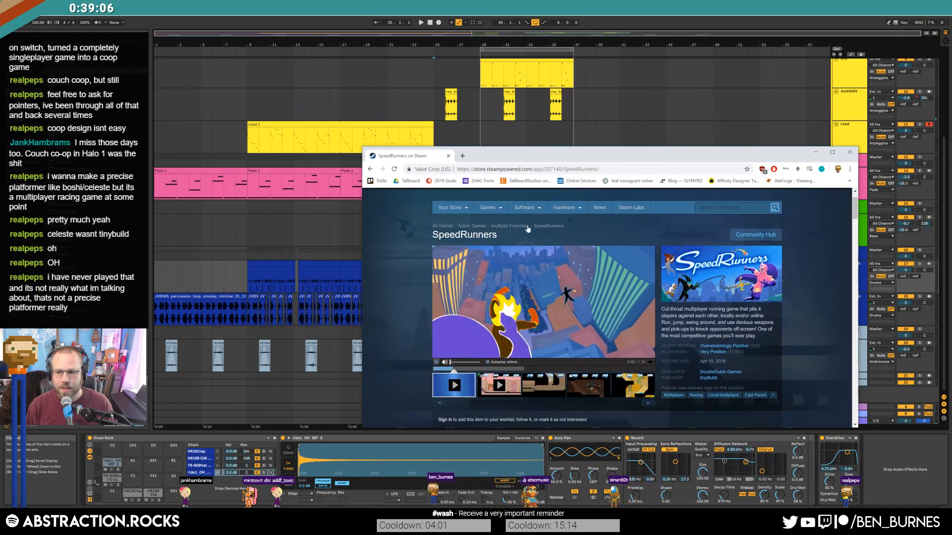
left_click(448, 157)
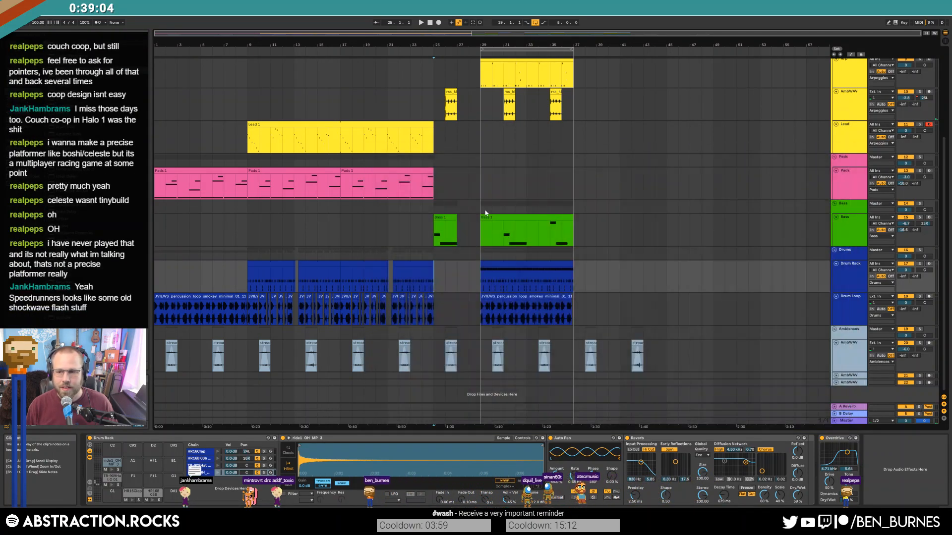
Switch back to Ableton Live, play the arrangement from bar 25 into the looped section and review its tracks.
key("space")
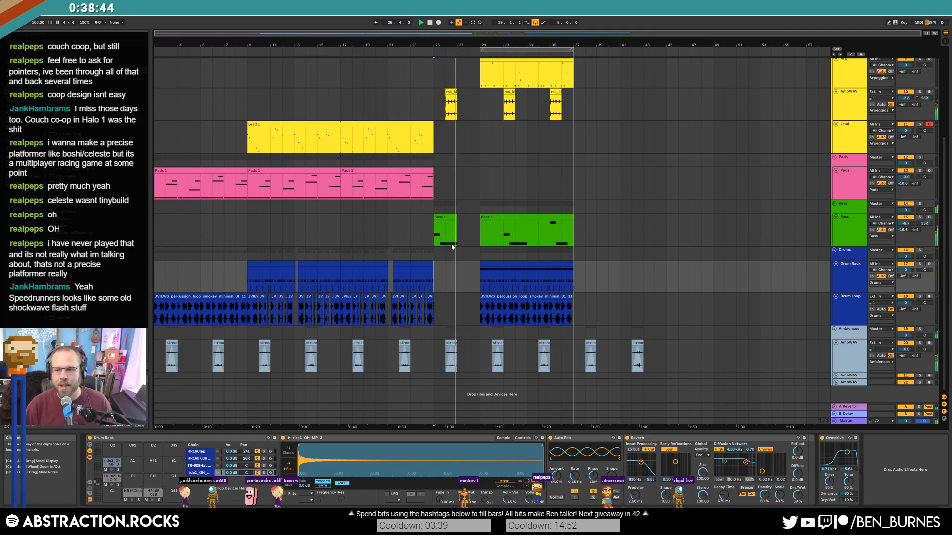
scroll(454, 248, "up", 5)
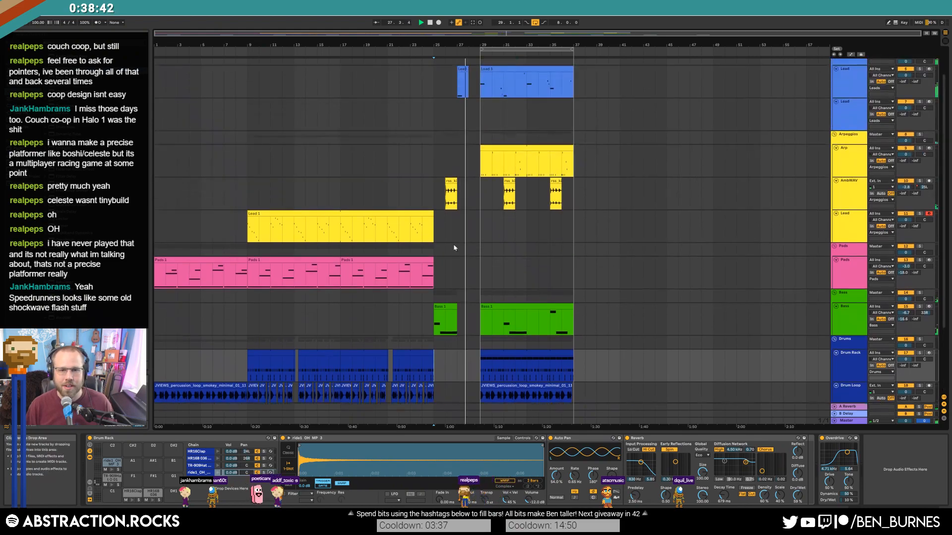
scroll(468, 266, "down", 5)
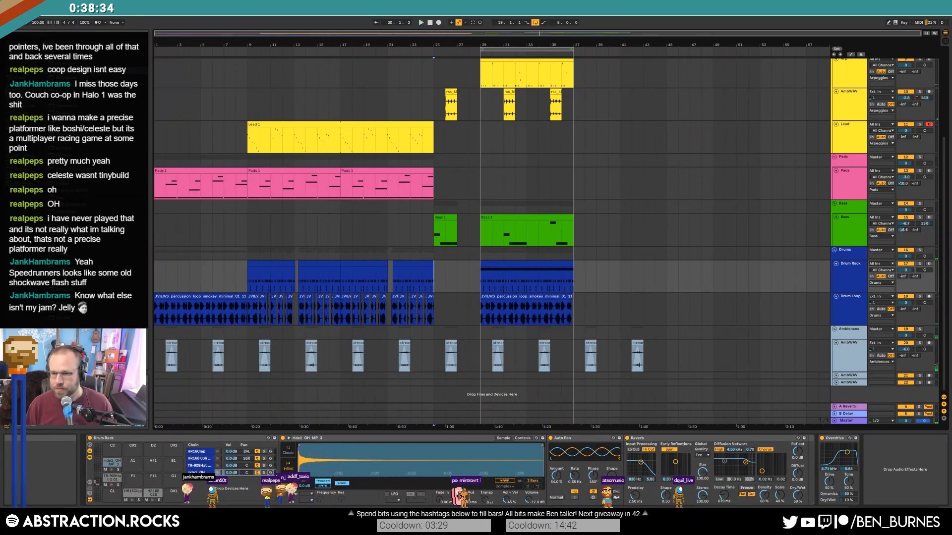
Switch to OBS and enter a partial /ban command with a viewer's username in the stream chat.
left_click_drag(951, 154, 472, 84)
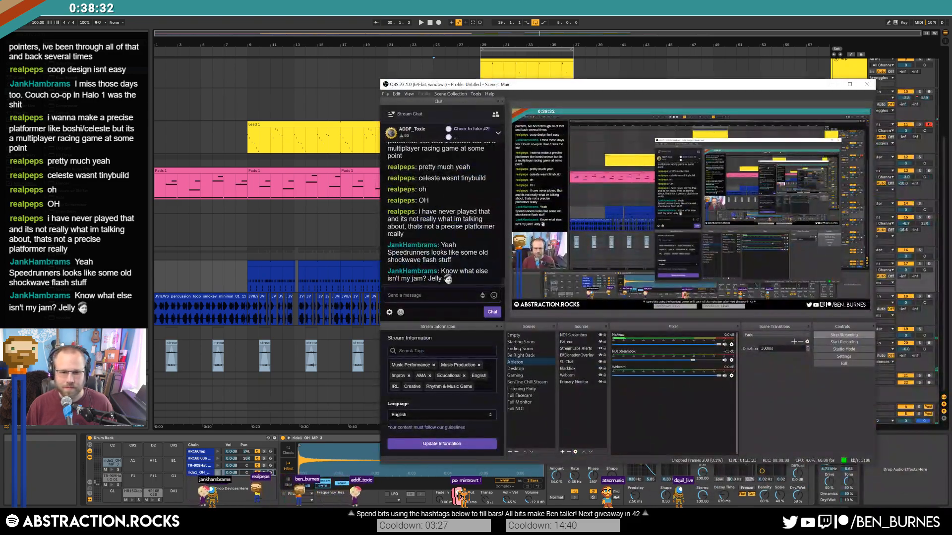
type("/ban jankha")
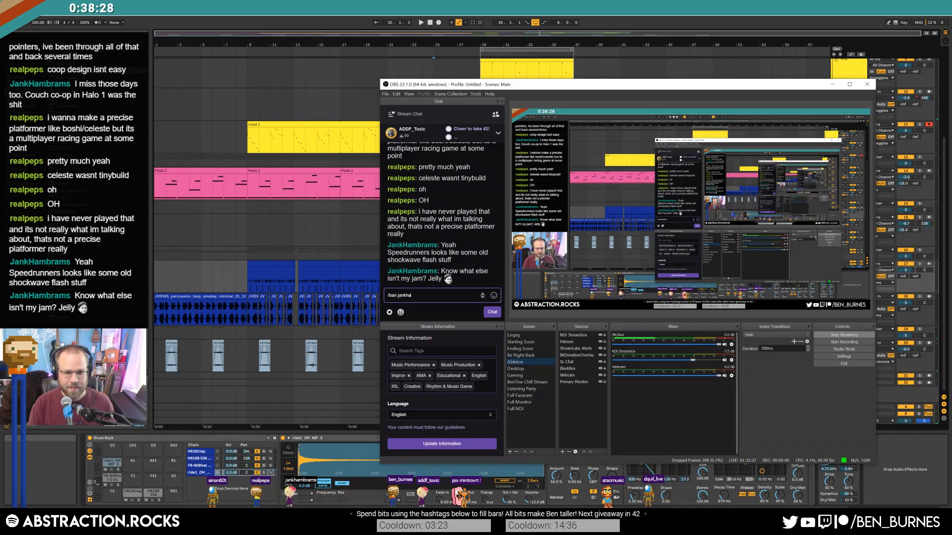
left_click_drag(546, 84, 951, 129)
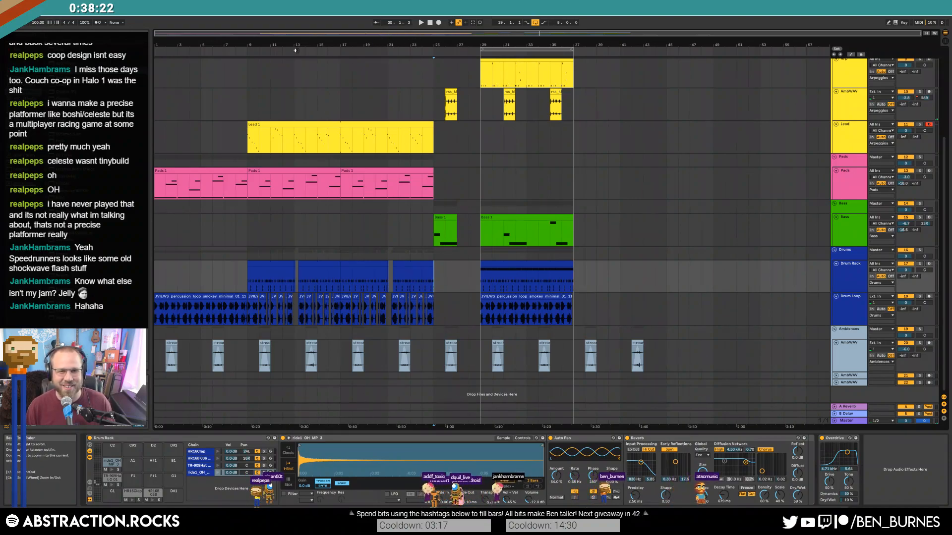
Play from around bar 9 and create a one-bar MIDI clip at bar 28 on the Pads track holding one sustained full-length note.
left_click(244, 53)
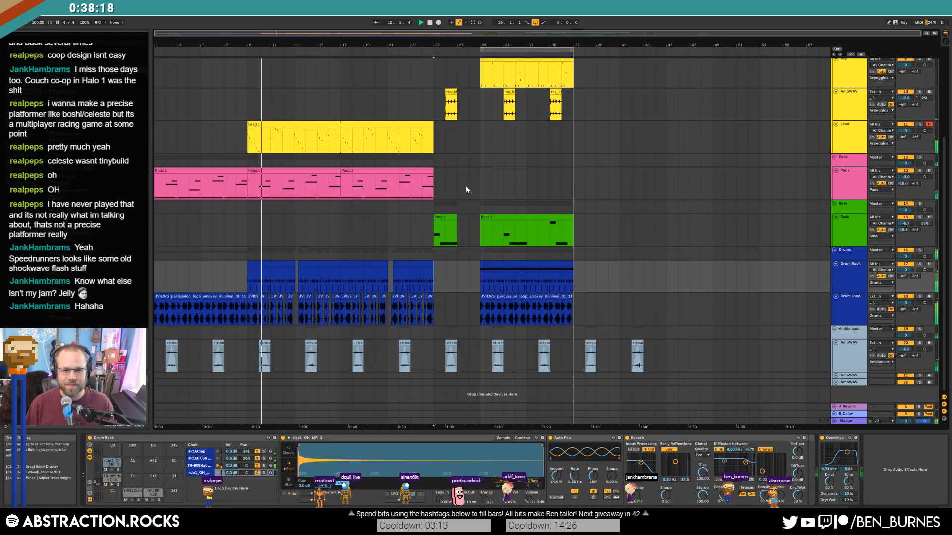
left_click_drag(474, 189, 485, 190)
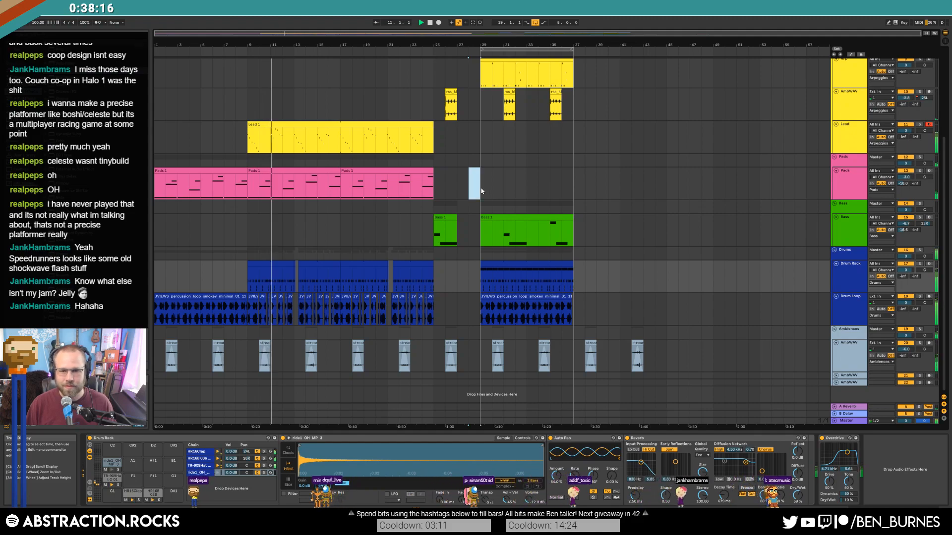
key("ctrl+shift+m")
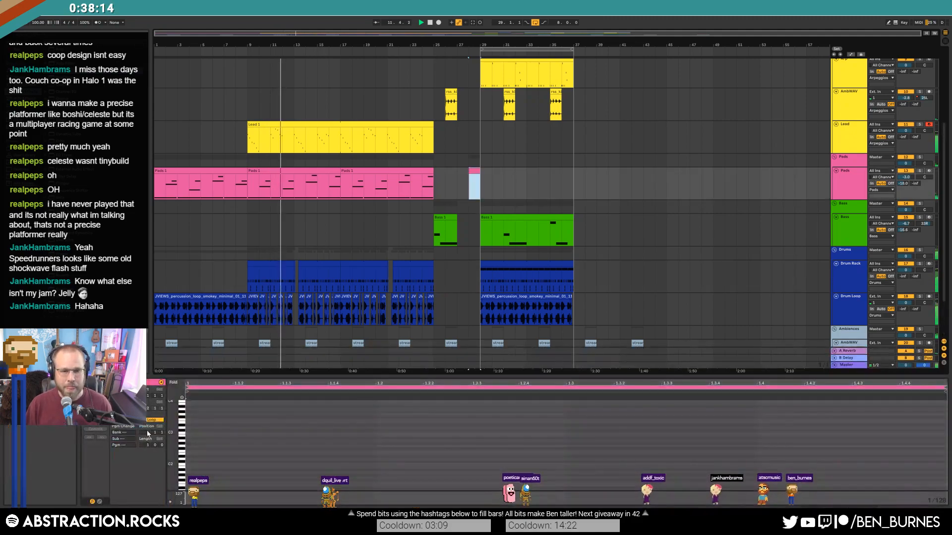
left_click(191, 436)
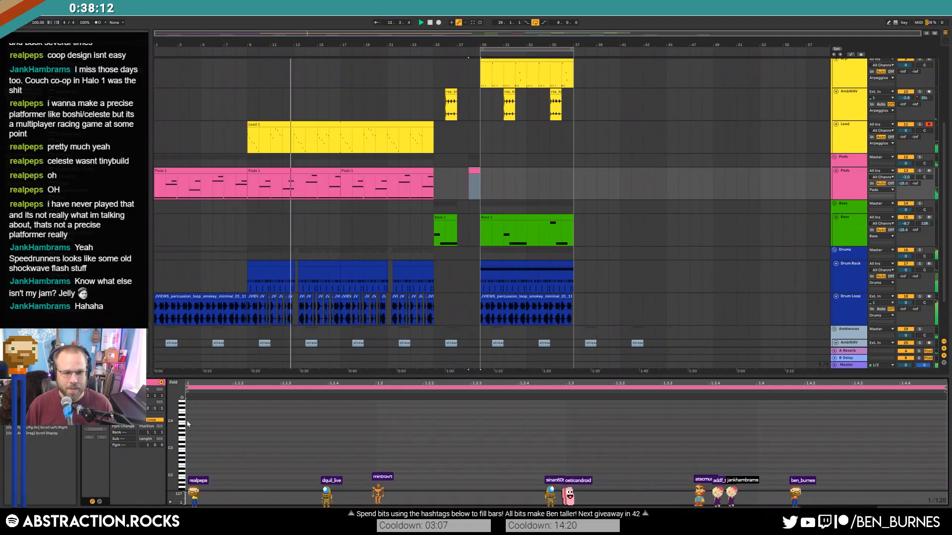
left_click_drag(190, 422, 942, 382)
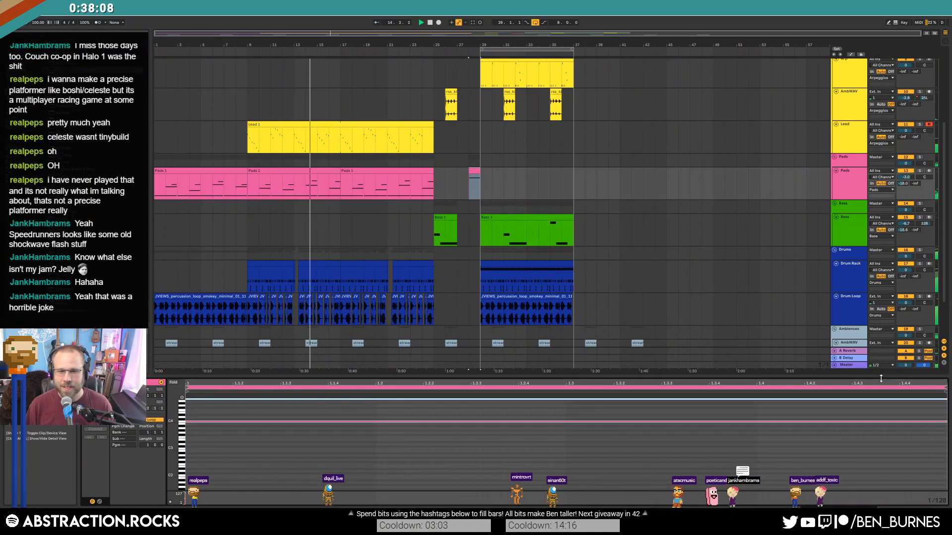
key("shift+Tab")
left_click(475, 171)
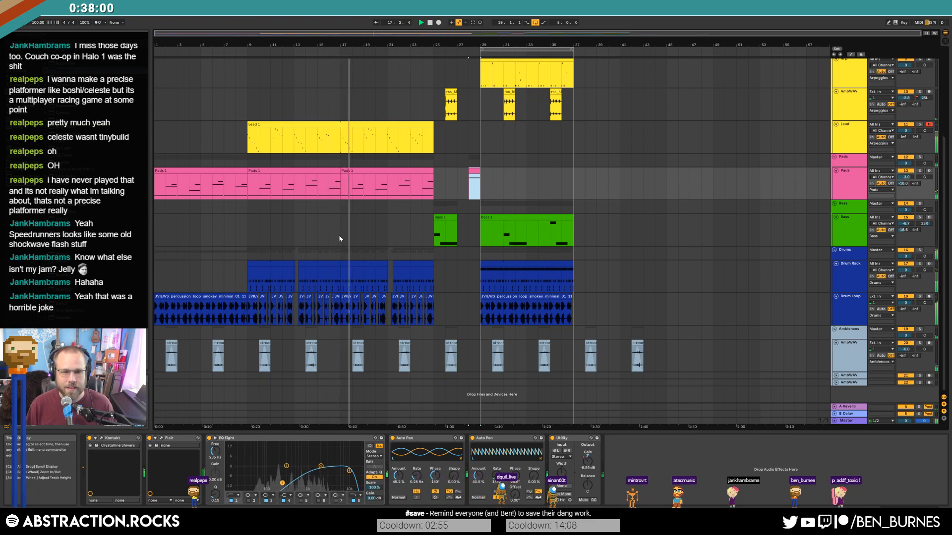
Create a one-bar MIDI clip at bar 17 on the Arp track with a short C4 note on beat 2.
scroll(341, 248, "up", 3)
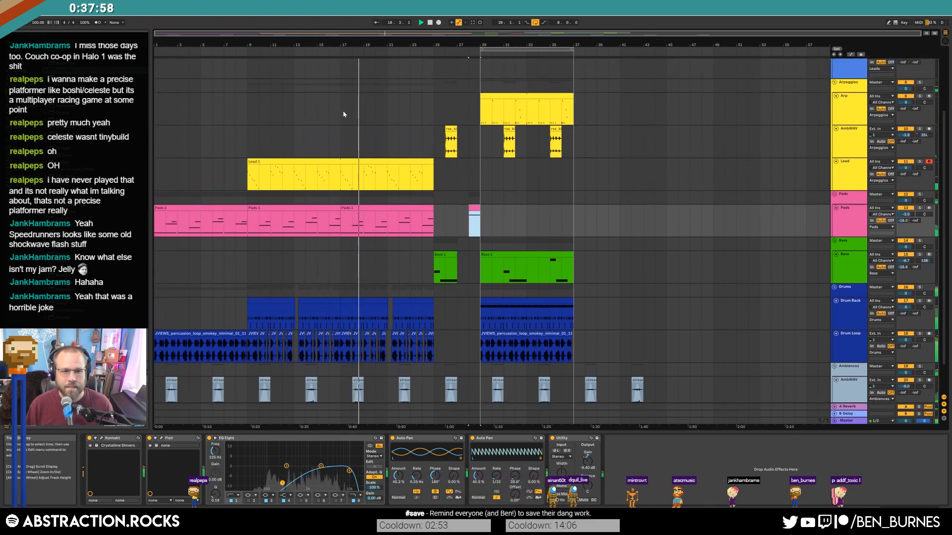
mouse_move(341, 113)
left_mouse_down()
mouse_move(436, 109)
mouse_move(346, 109)
left_mouse_up()
key("ctrl+shift+m")
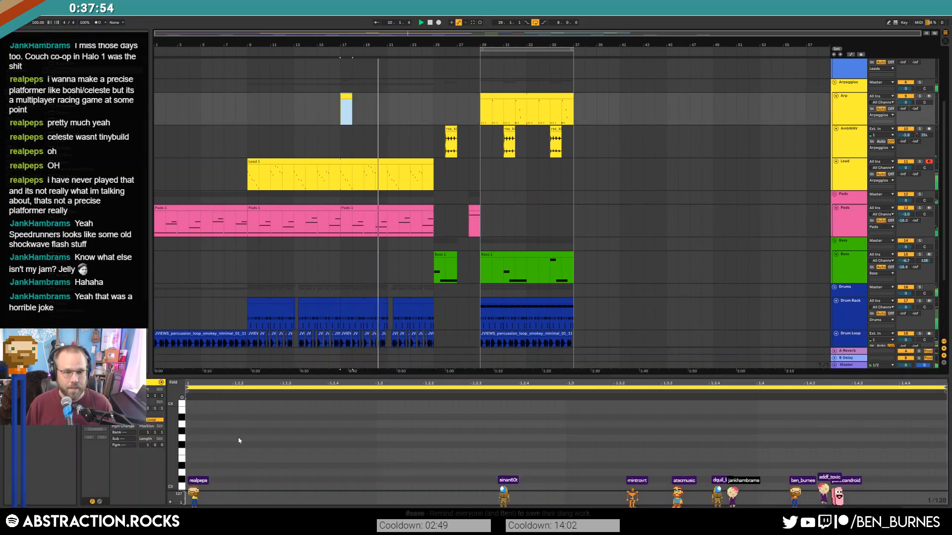
left_click_drag(174, 441, 190, 442)
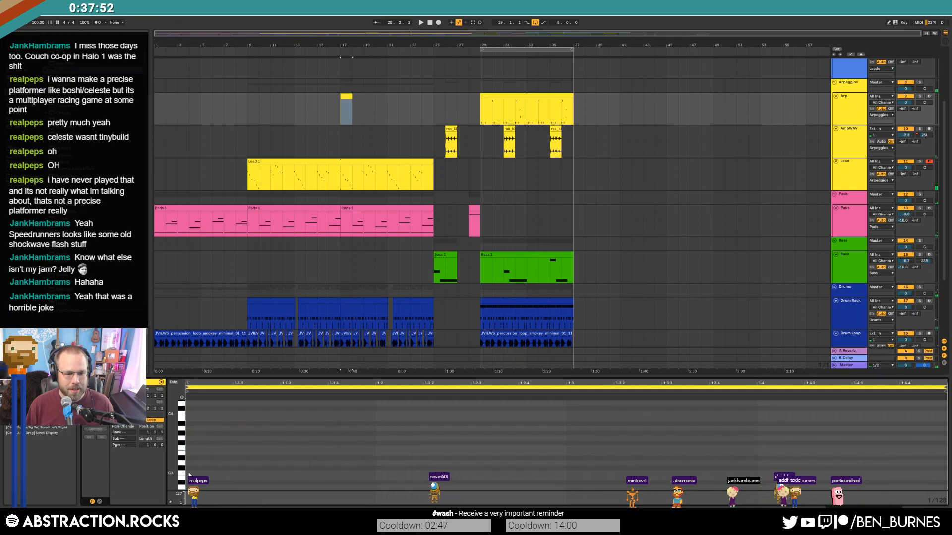
left_click(381, 475)
double_click(379, 474)
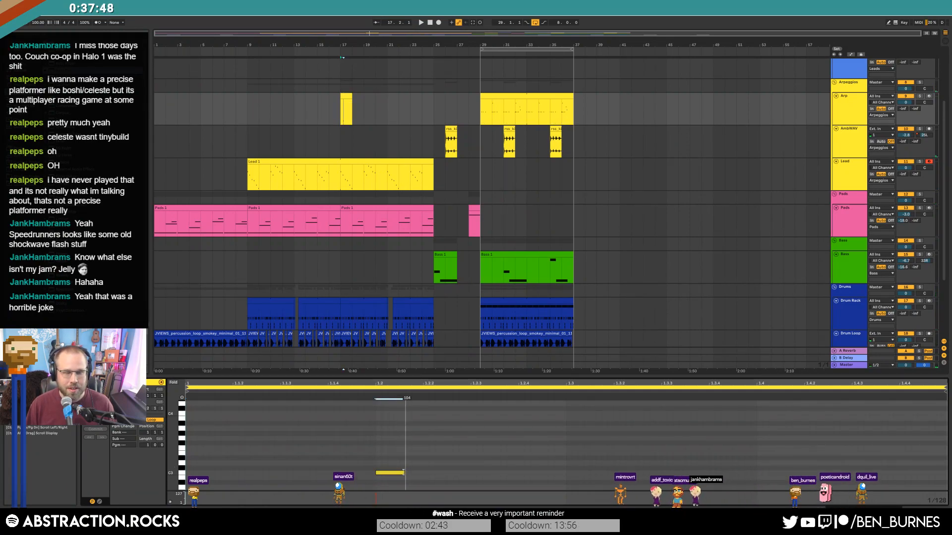
left_click_drag(418, 473, 400, 474)
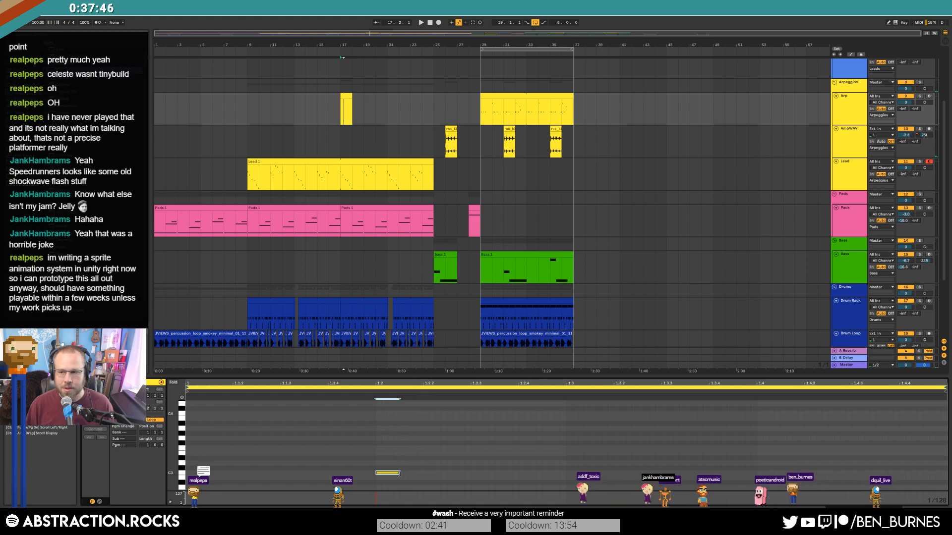
key("shift+Up")
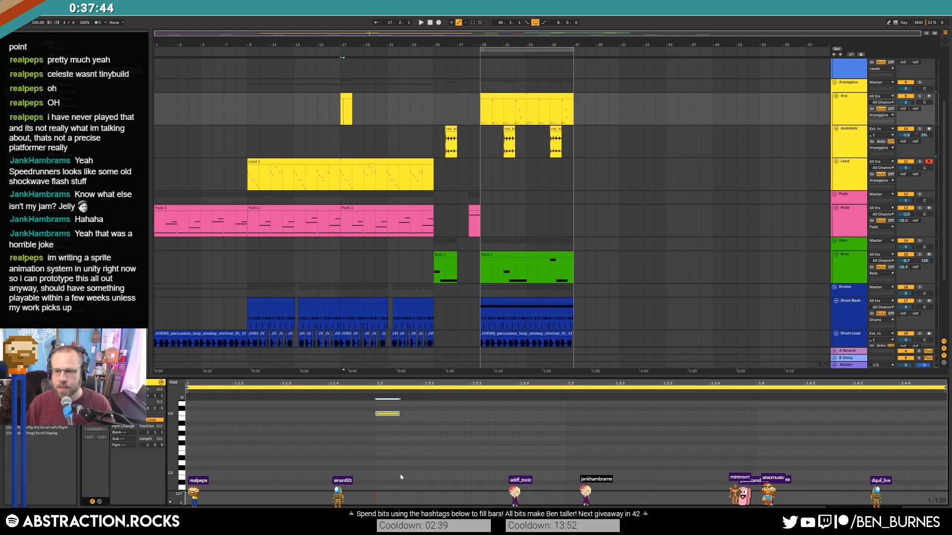
Duplicate the clip's first half so the note repeats on beat 4, extend the Arp clip to bar 27, and play it.
scroll(555, 439, "up", 1)
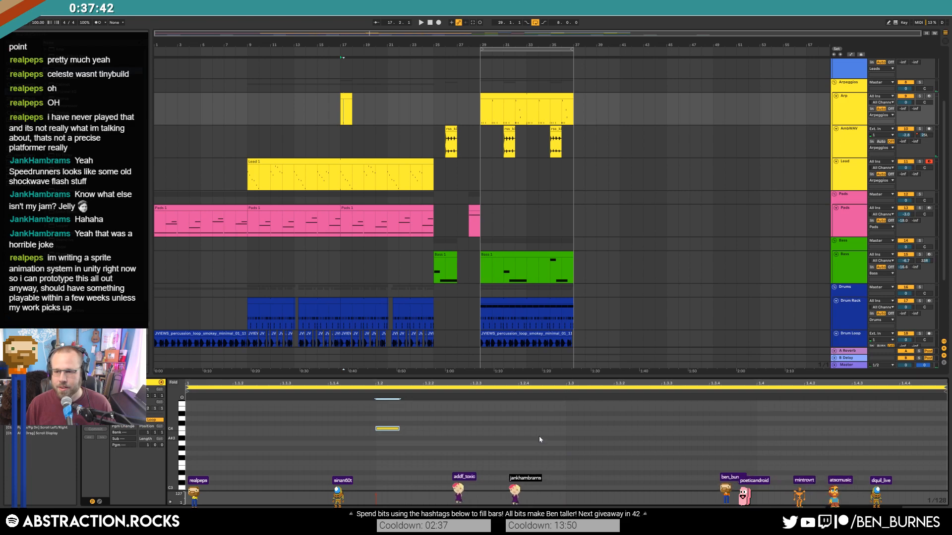
left_click_drag(566, 414, 185, 461)
key("ctrl+d")
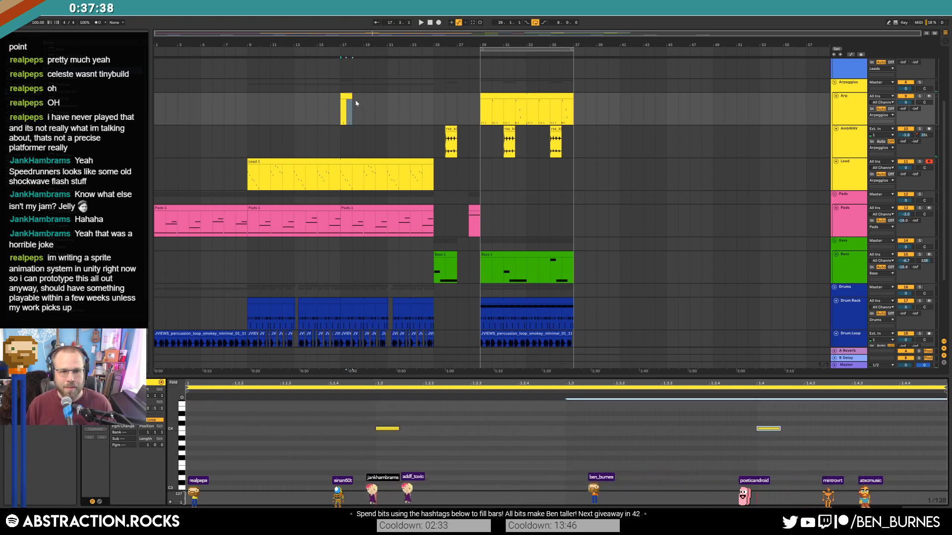
left_click_drag(353, 99, 450, 99)
key("space")
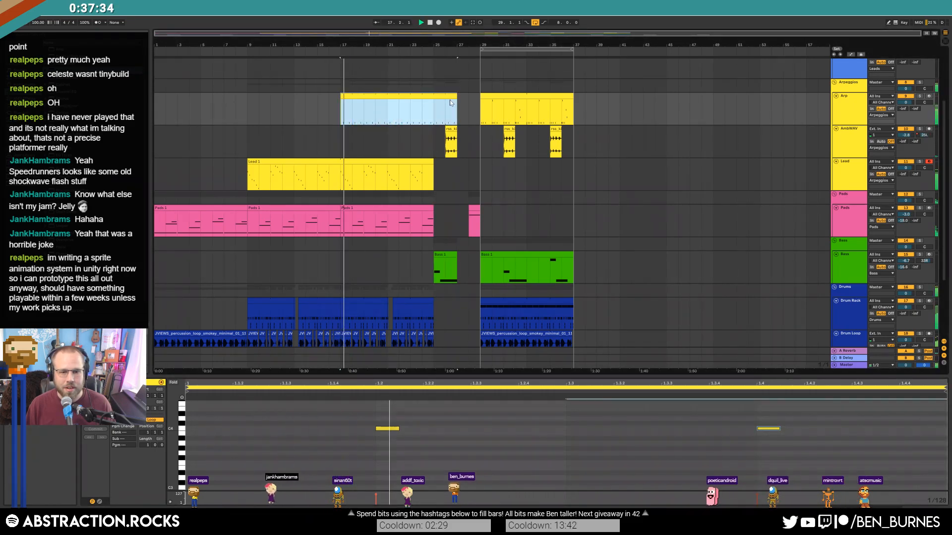
Raise both Arp notes an octave to C5, shorten them to about a sixteenth or less, and audition the result from bar 17.
left_click_drag(188, 420, 448, 436)
left_click_drag(750, 454, 778, 451)
key("shift+Up")
left_click_drag(395, 403, 389, 403)
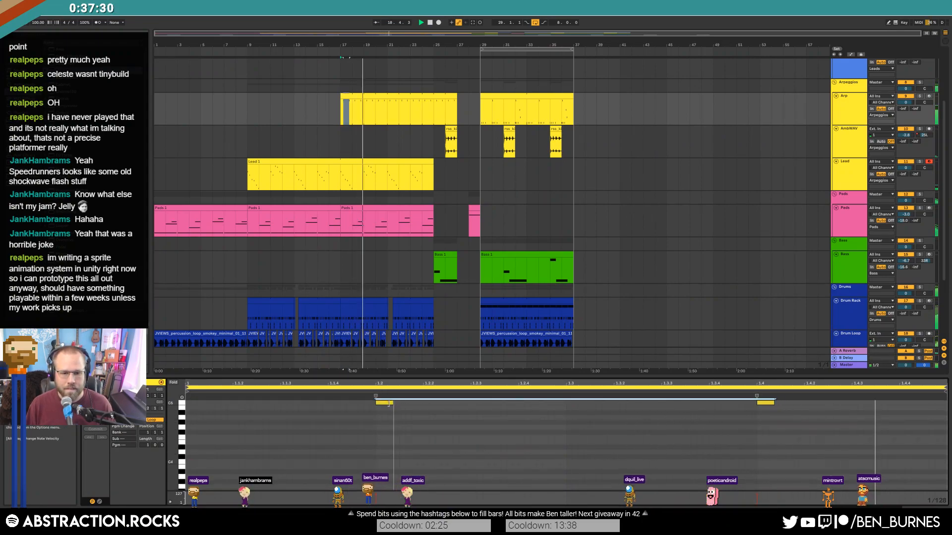
key("shift+Down")
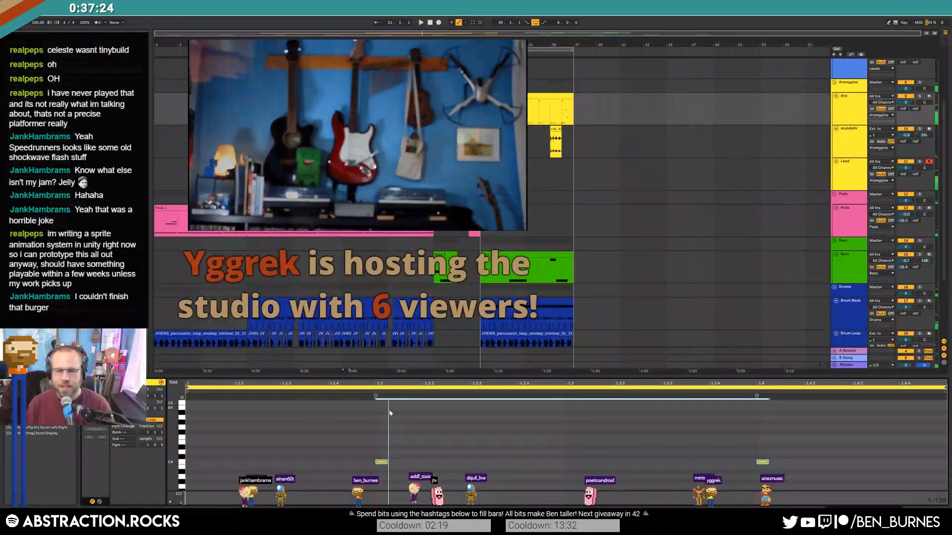
key("shift+Up")
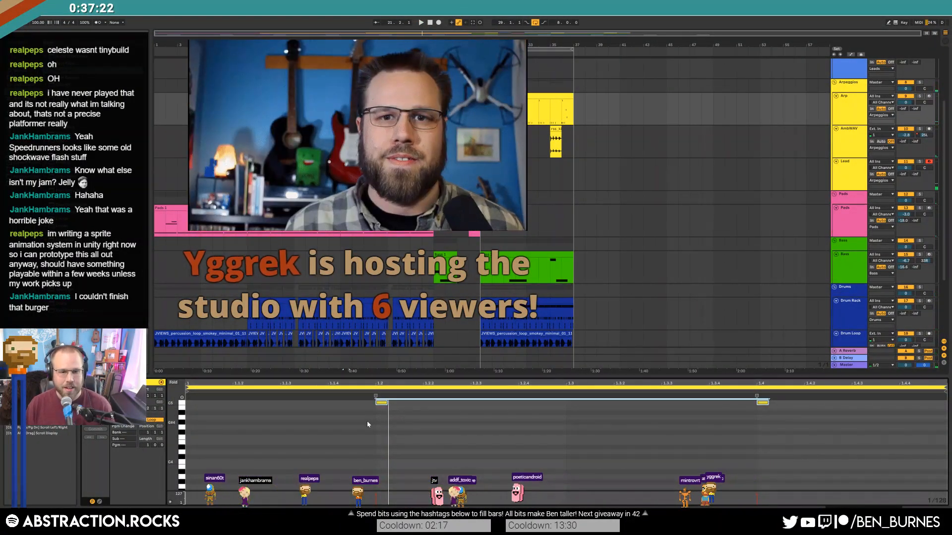
scroll(221, 416, "up", 2)
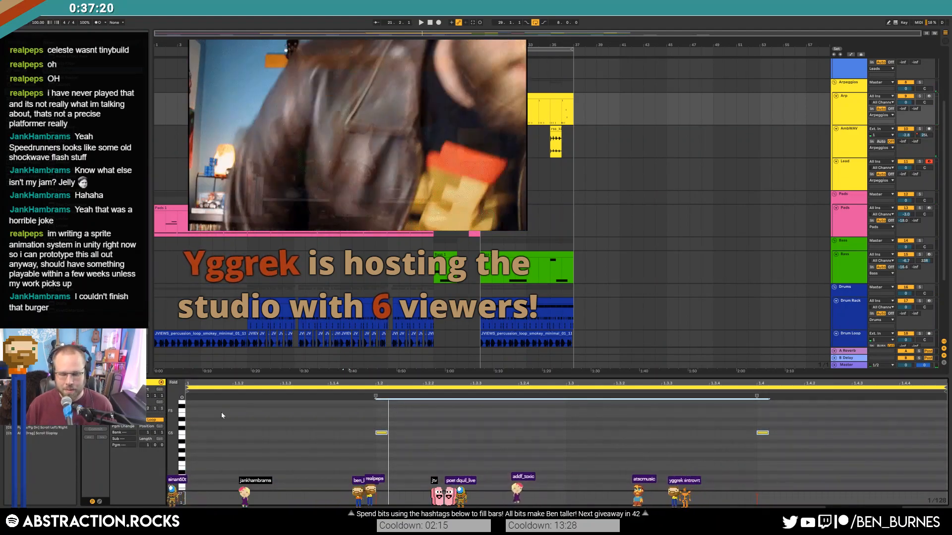
key("space")
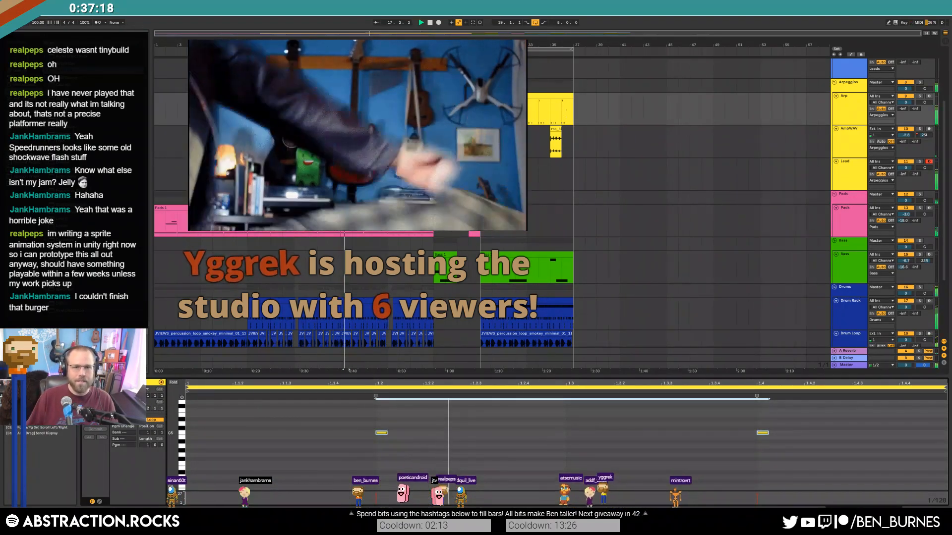
key("space")
Arm the Piano track for recording.
key("shift+Tab")
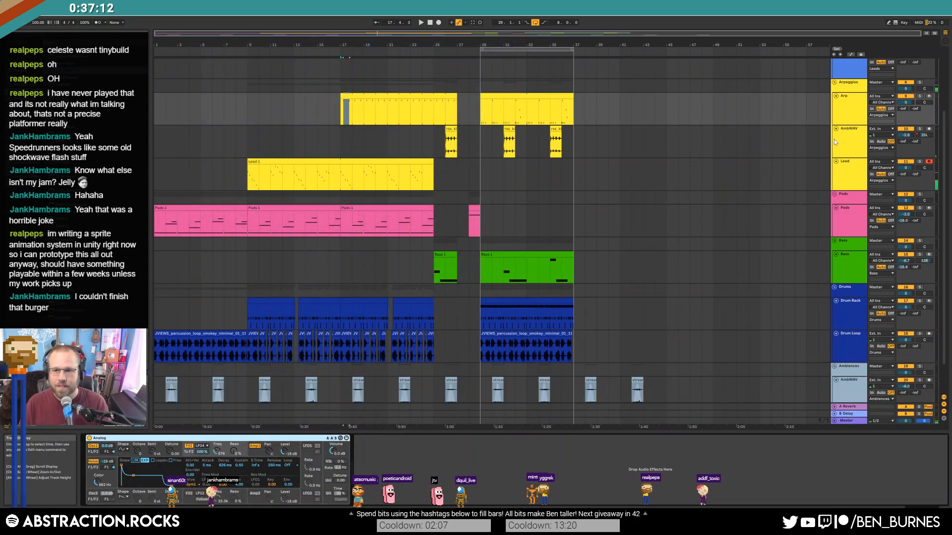
scroll(831, 144, "up", 5)
left_click(929, 63)
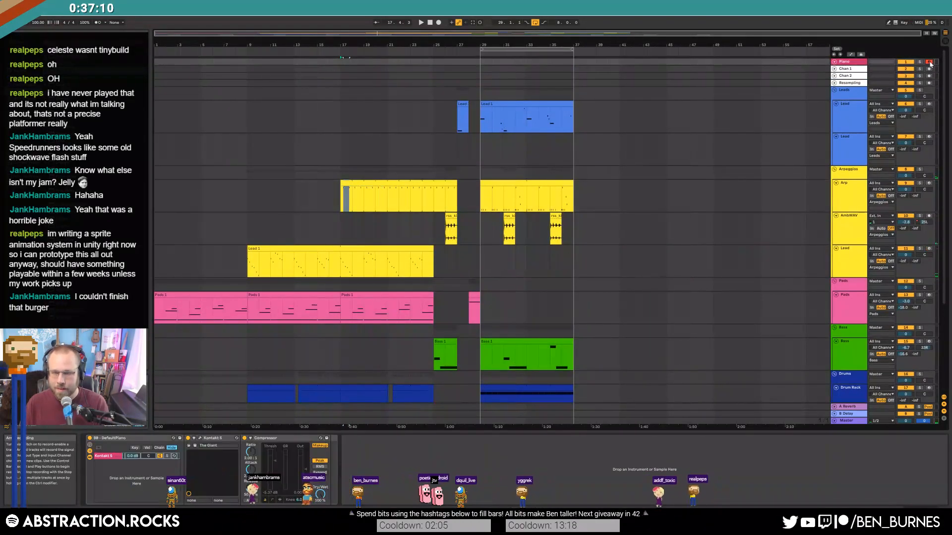
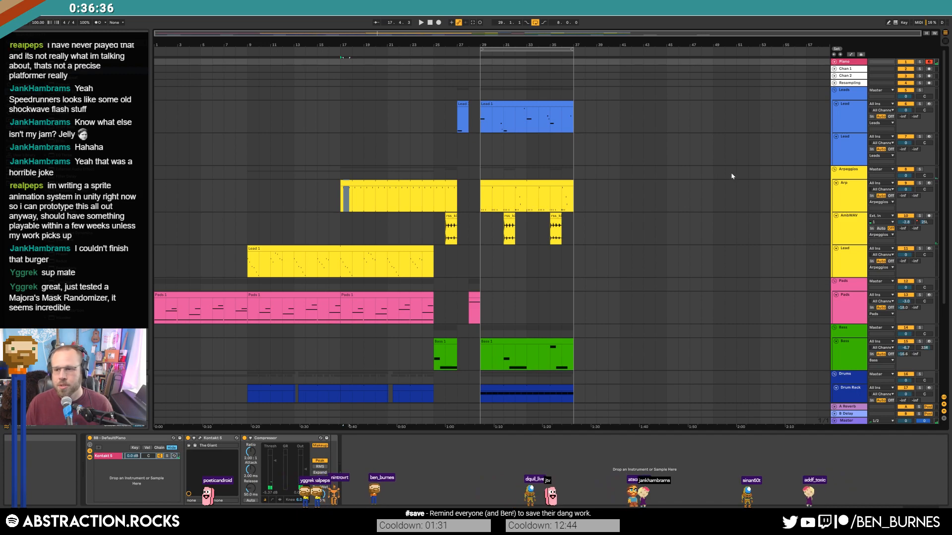
Arm the yellow Lead track again and play the arrangement from bar 9.
left_click(929, 248)
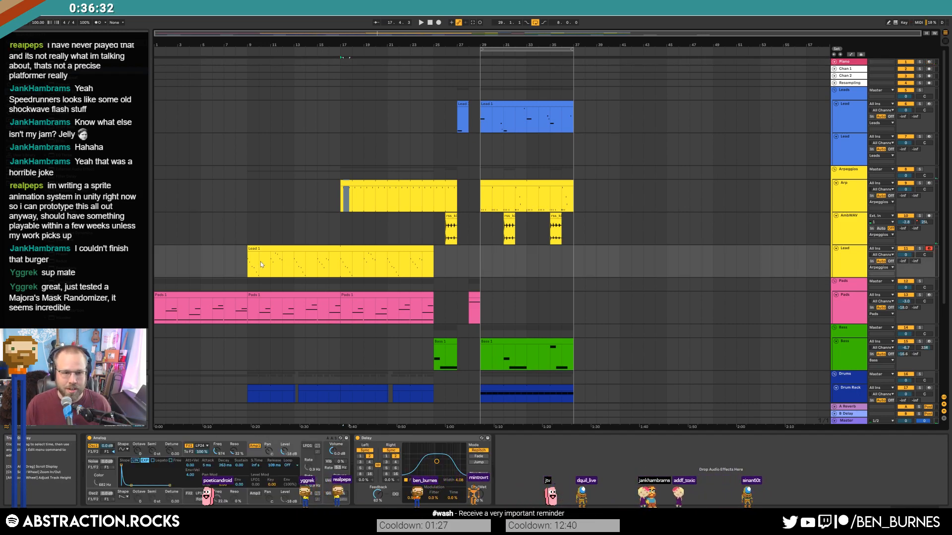
left_click(248, 258)
key("space")
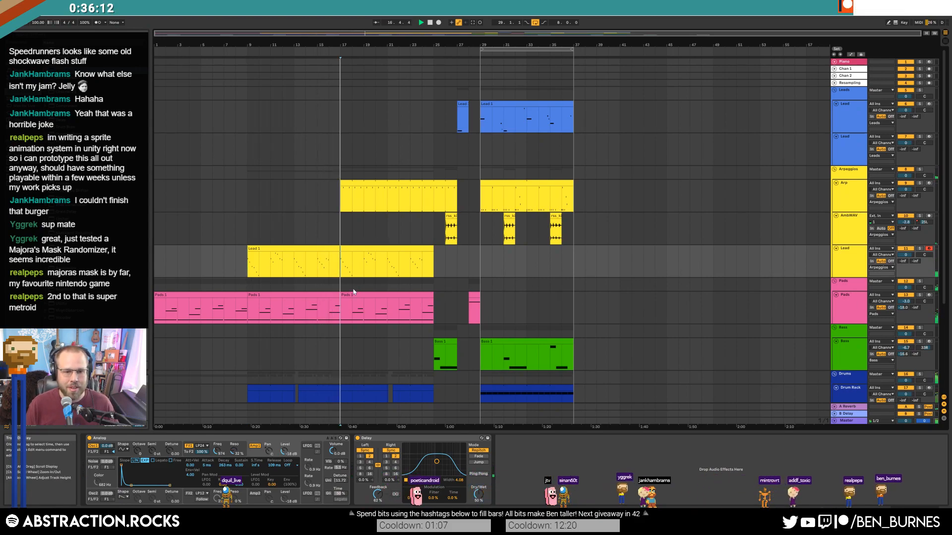
Clear the last three sixteenths before bar 17 on the Drum Rack track and the last two on the Drum Loop track.
scroll(329, 317, "down", 5)
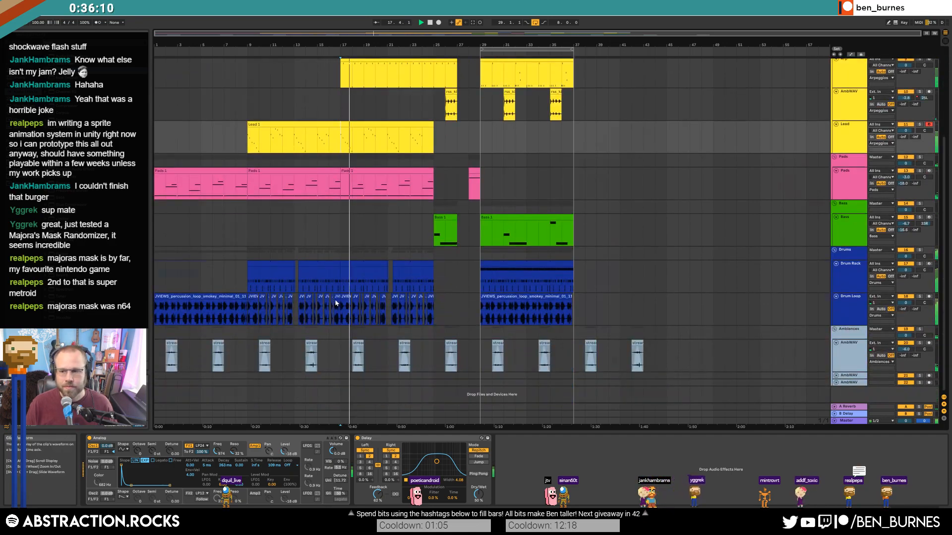
scroll(335, 303, "up", 5)
scroll(343, 297, "up", 5)
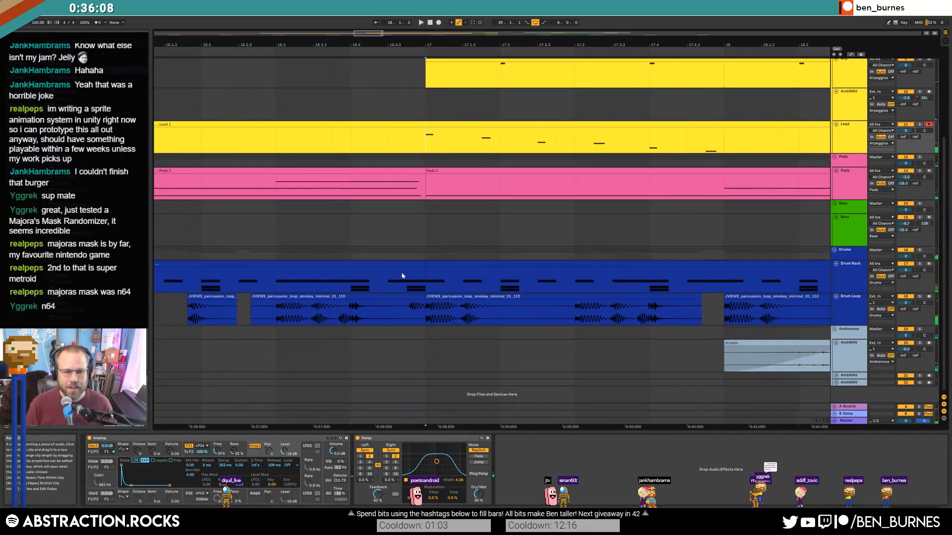
left_click_drag(421, 263, 375, 267)
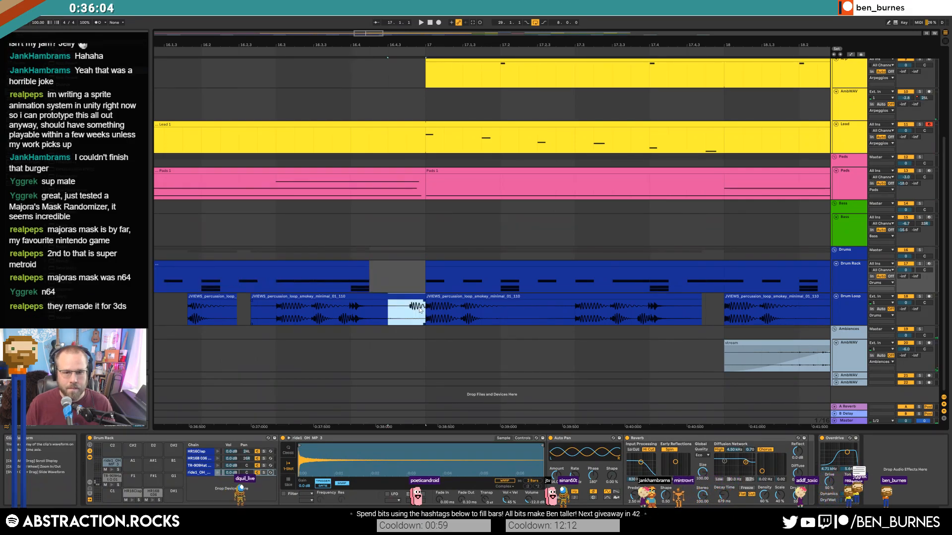
left_click_drag(391, 314, 419, 310)
key("w")
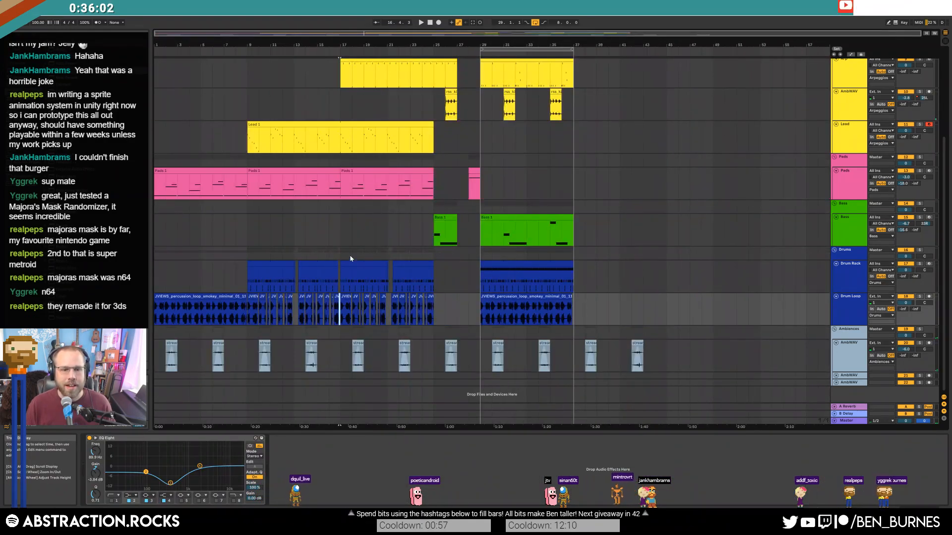
Play the transition into bar 17 and open the notes of the long Arp clip starting there.
scroll(399, 218, "up", 3)
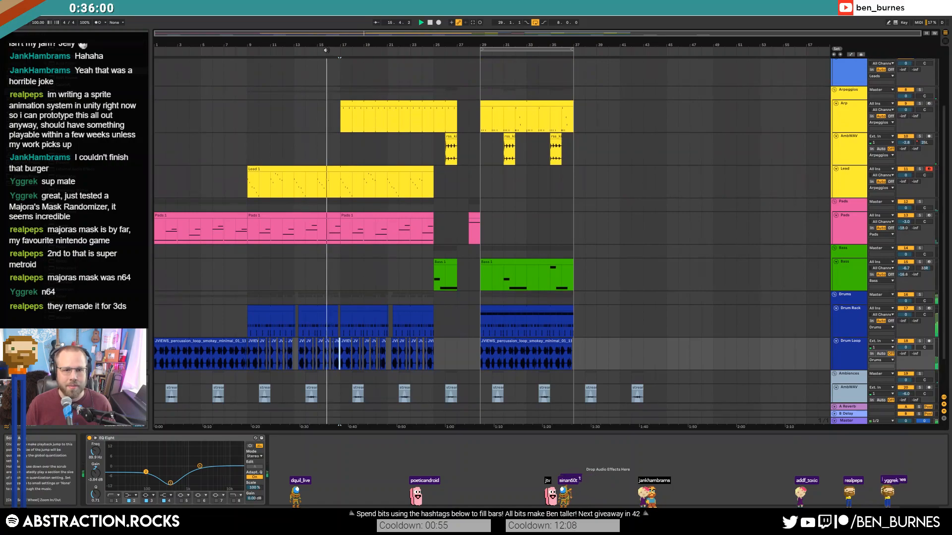
double_click(366, 104)
left_click(381, 434)
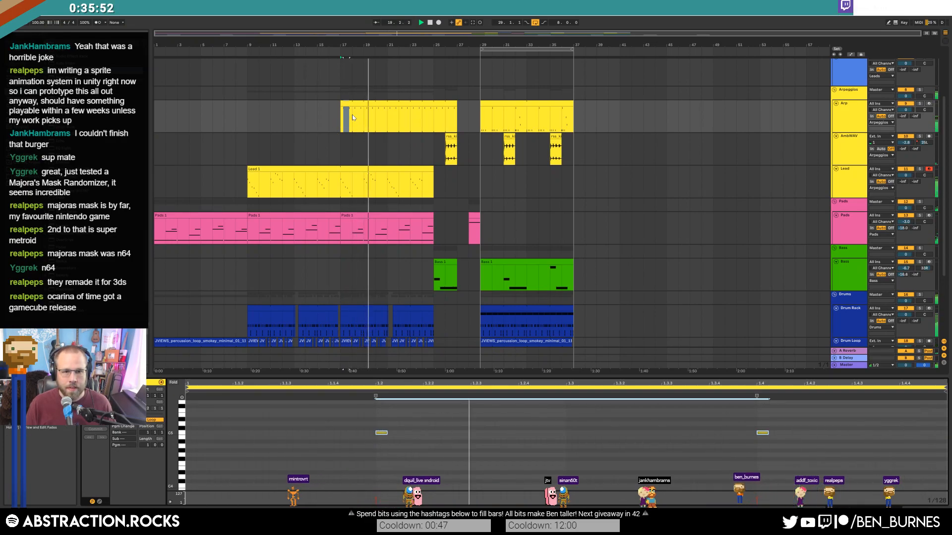
key("space")
Consolidate bars 17 and 18 of the Arp clip into one two-bar clip and add a C5 note at 2.4.4.
left_click_drag(343, 119, 367, 119)
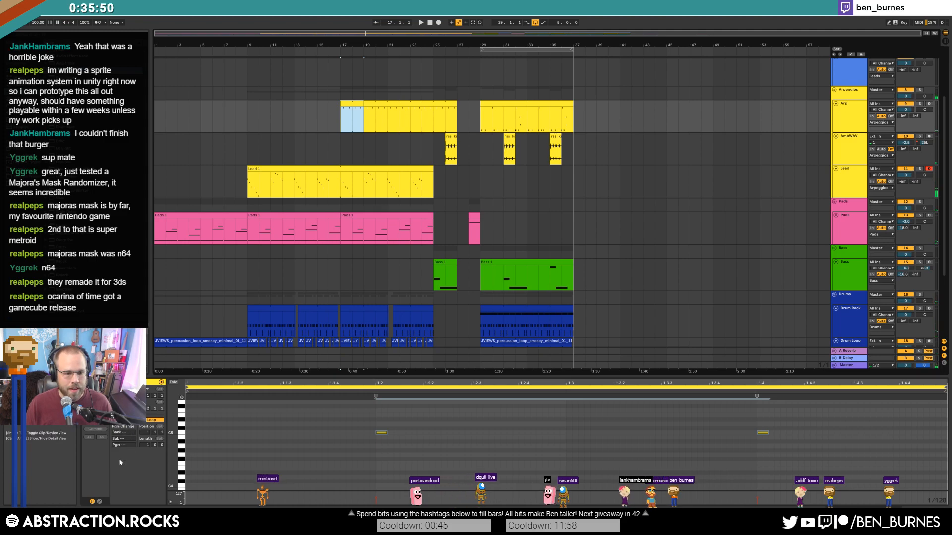
key("ctrl+j")
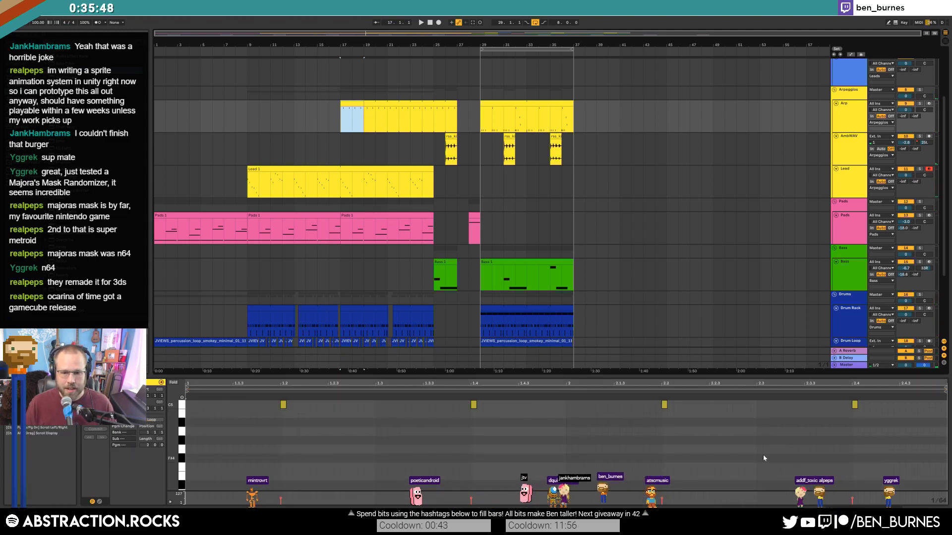
left_click(98, 423)
left_click(100, 435)
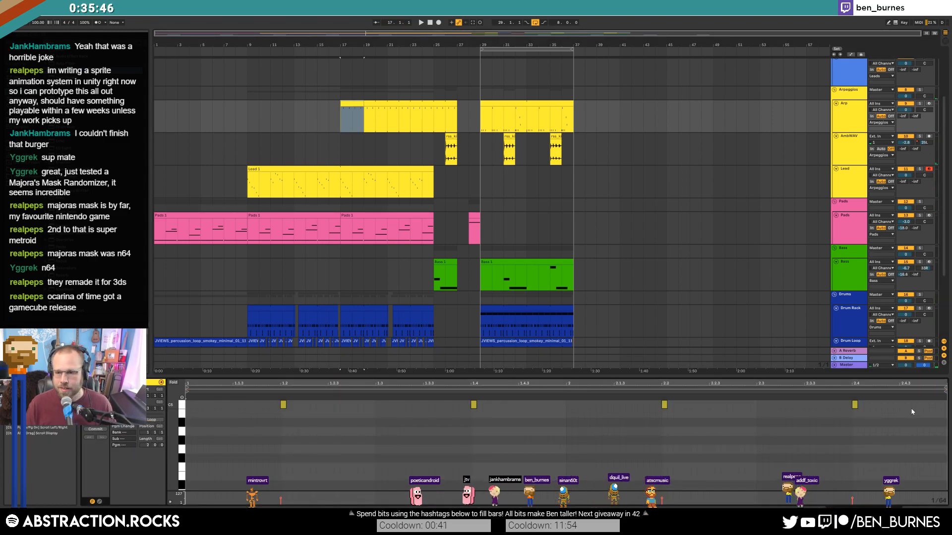
double_click(926, 405)
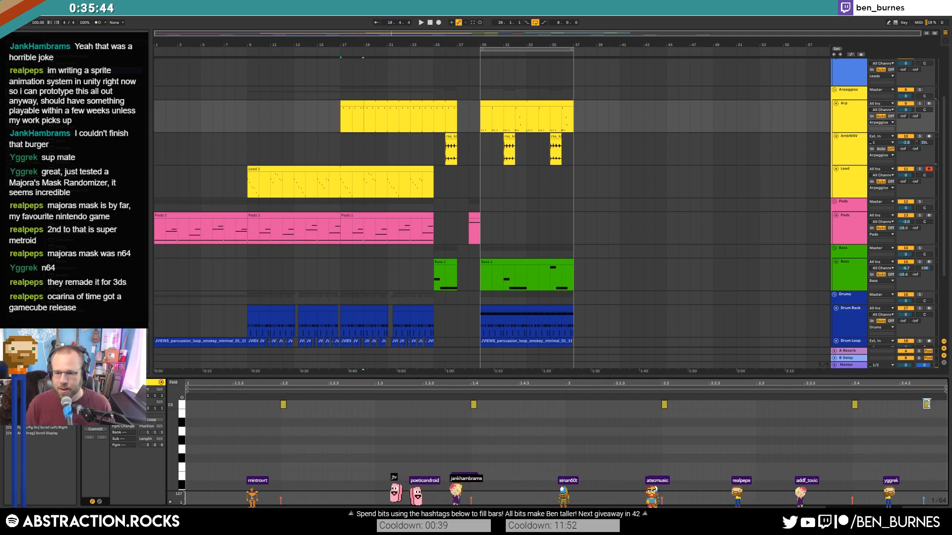
Extend the consolidated two-bar Arp clip from bar 17 through to bar 27 and select all of its C5 notes.
left_click_drag(350, 106, 364, 105)
left_click(149, 421)
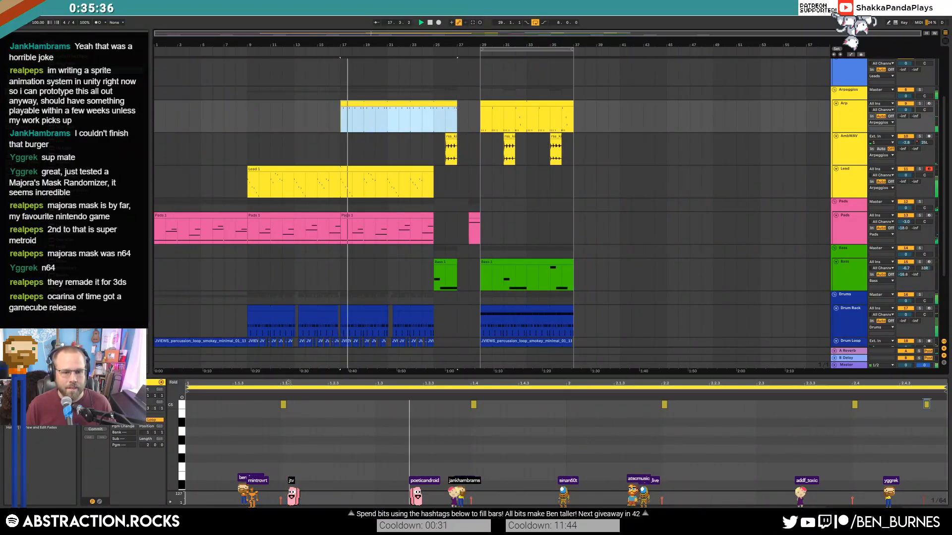
left_click(182, 407)
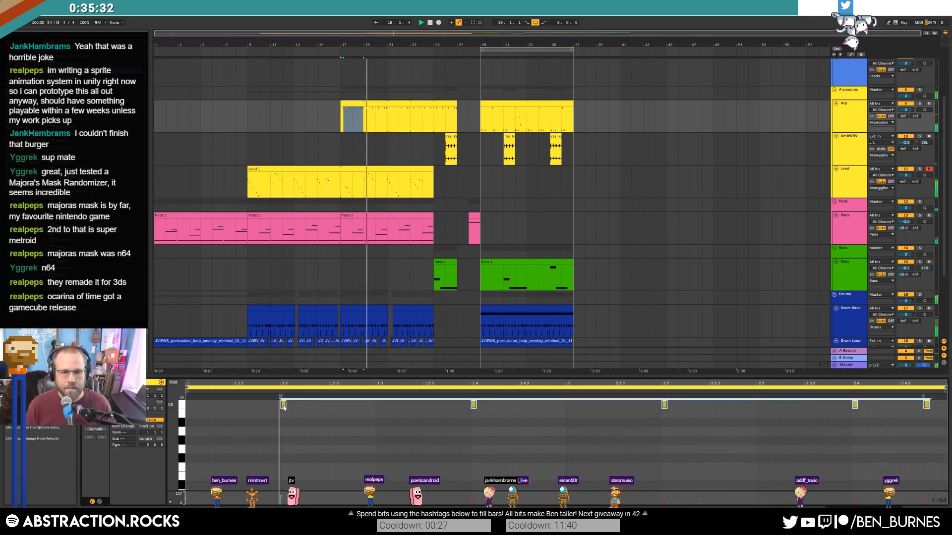
key("shift+Tab")
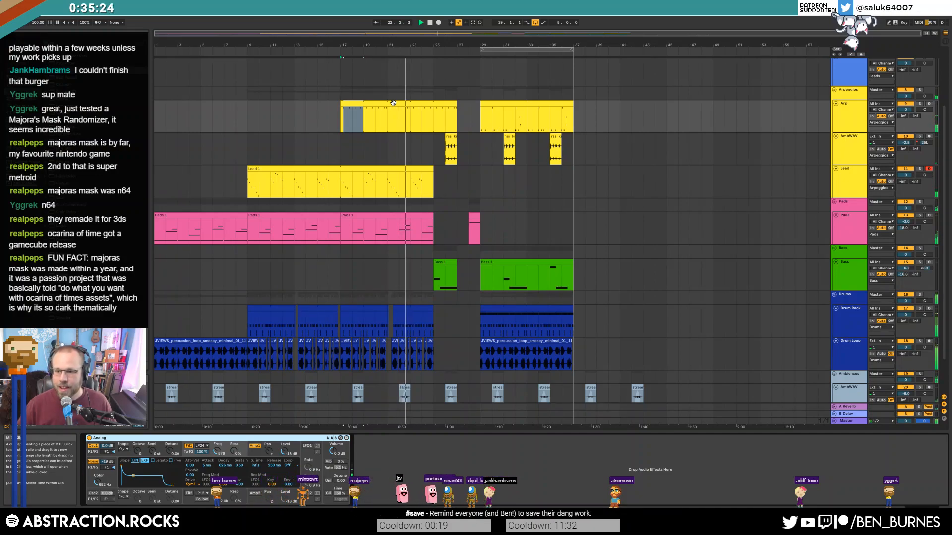
Play the arrangement from bar 21 and again from bar 23 to hear the Arp part.
left_click(416, 104)
key("space")
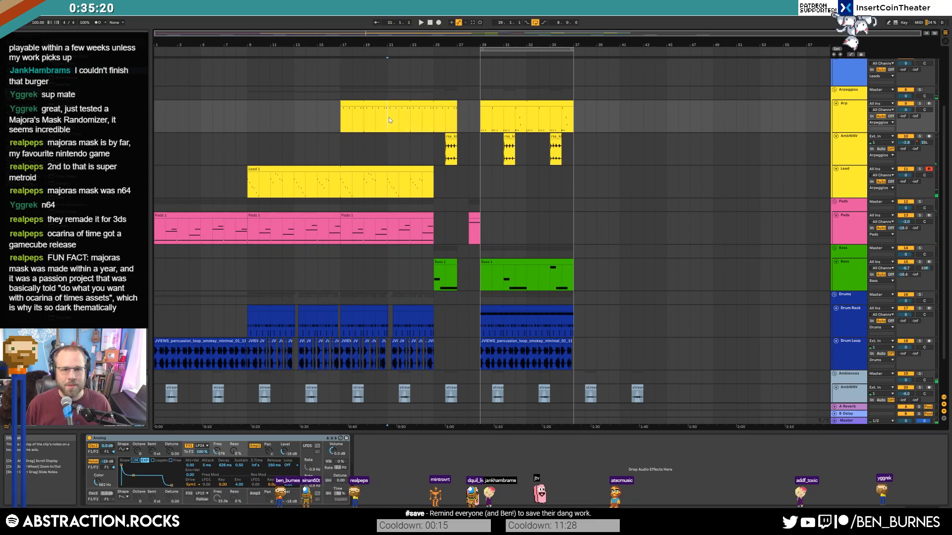
key("space")
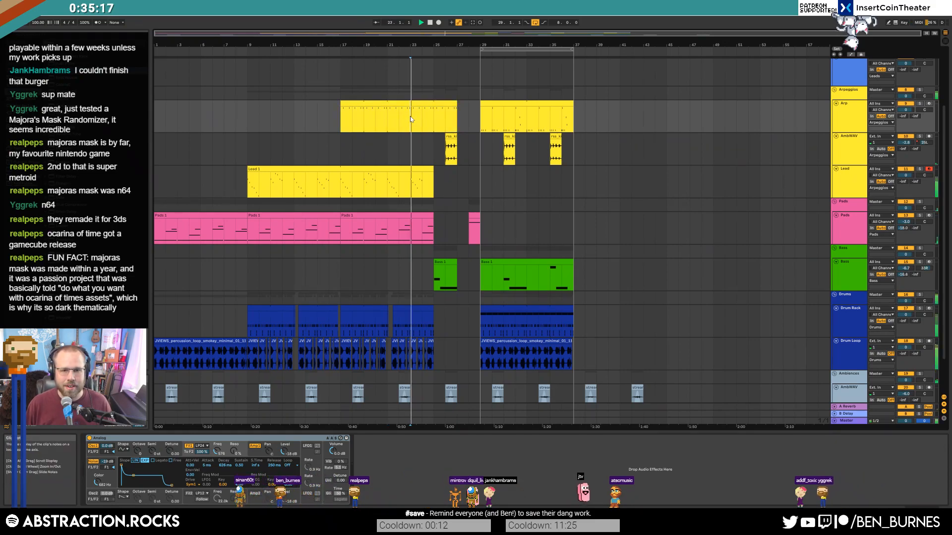
Trim the end of the long Arp clip so it stops slightly before bar 27.
left_click(452, 104)
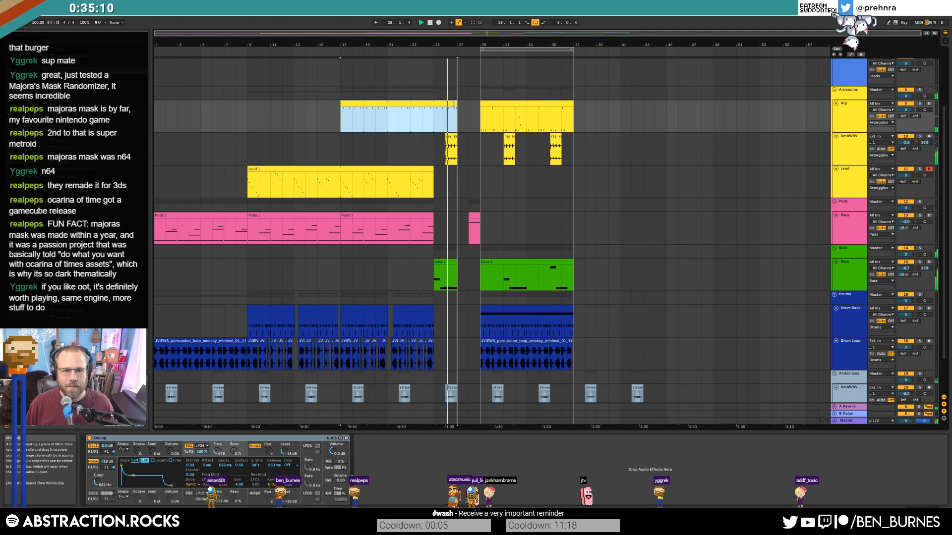
scroll(458, 112, "up", 5)
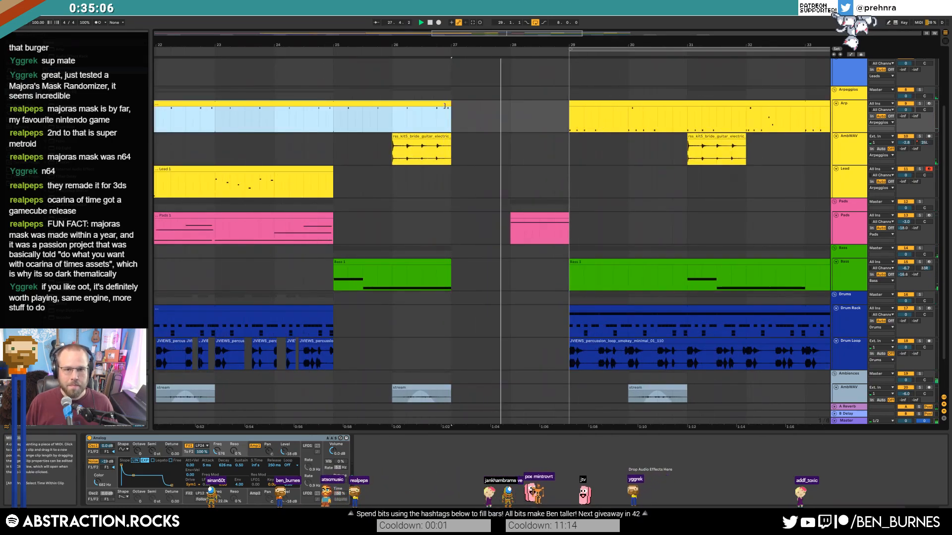
scroll(486, 126, "down", 5)
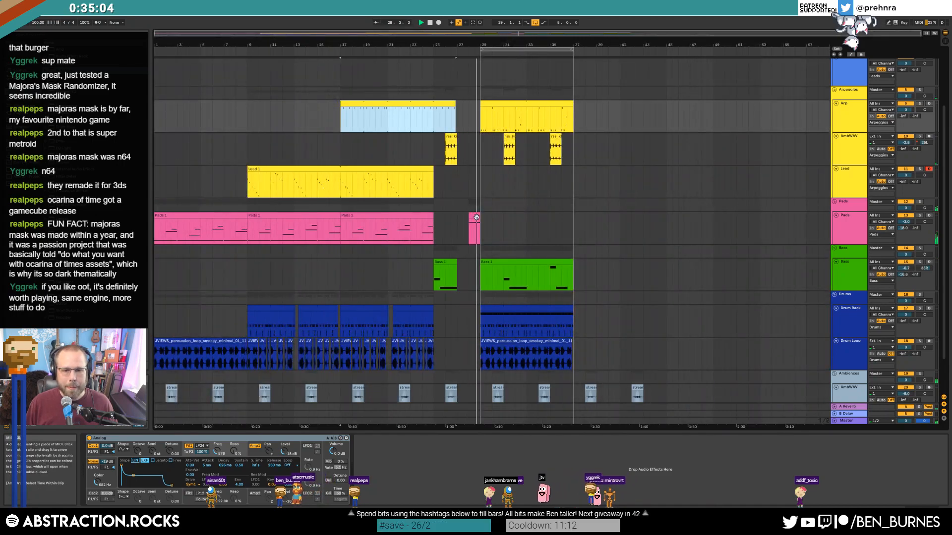
Unfold the second AmbWAV track in the Ambiences group and bring its empty lane around bar 28 into view.
scroll(445, 255, "down", 3)
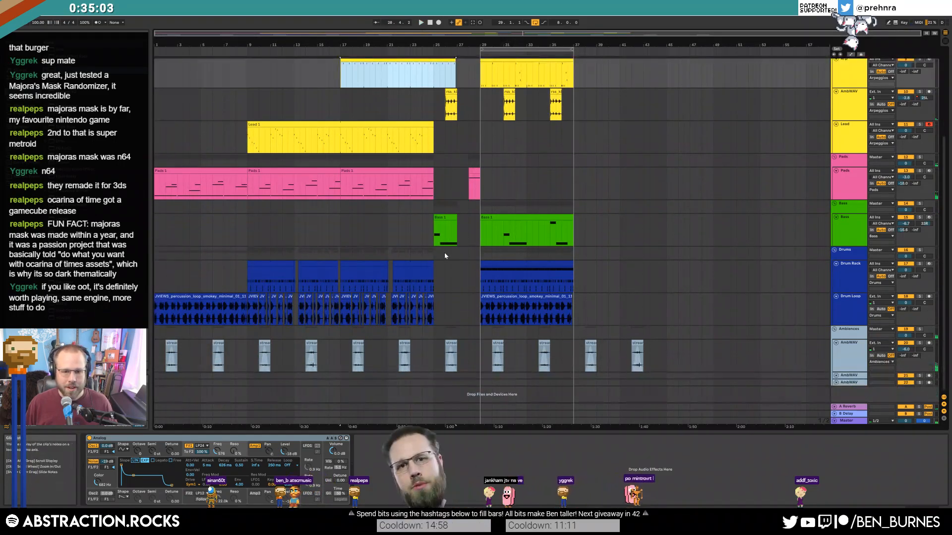
left_click(848, 376)
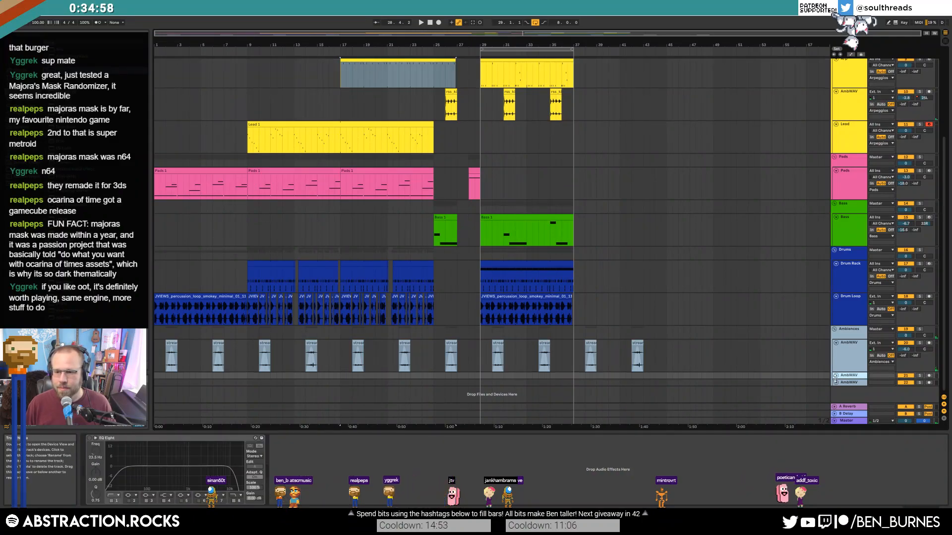
left_click(835, 376)
scroll(496, 342, "down", 2)
scroll(452, 377, "up", 8)
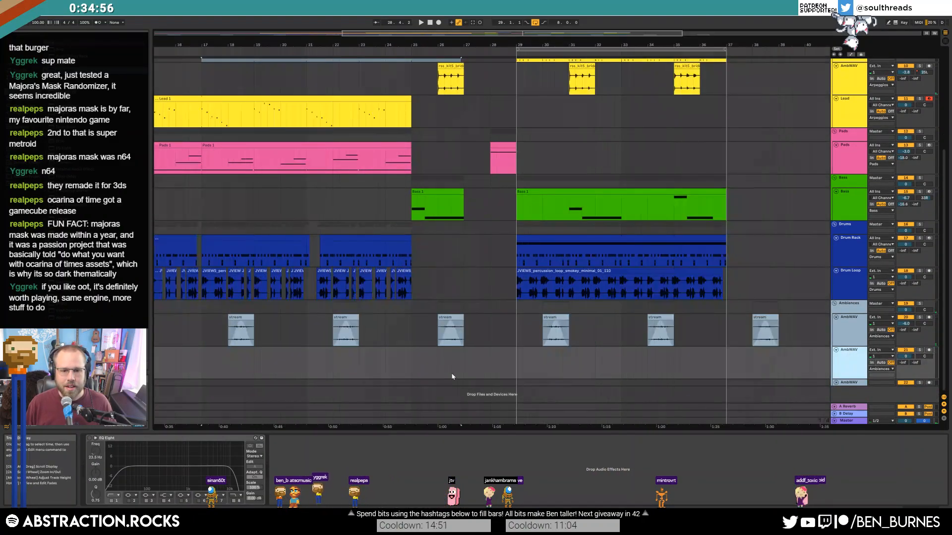
scroll(643, 342, "down", 4)
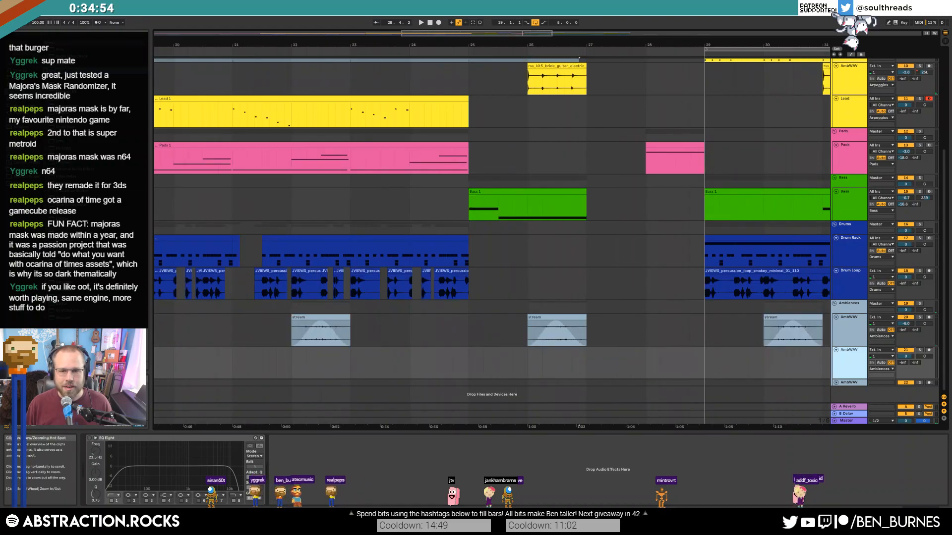
Place the ride1_OH_MP_3 sample on the second AmbWAV track from bar 28 to bar 29 and play it.
left_click_drag(437, 34, 461, 35)
left_click(30, 169)
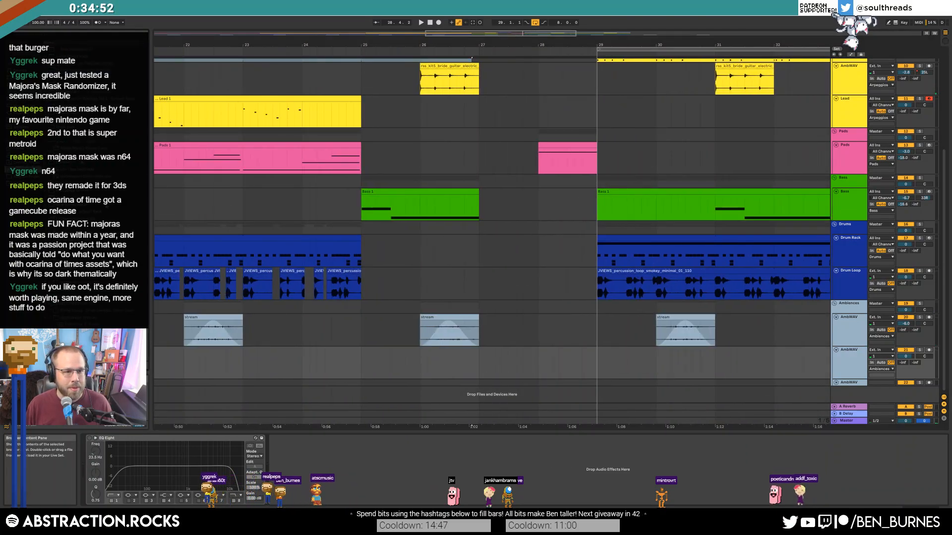
left_click(654, 236)
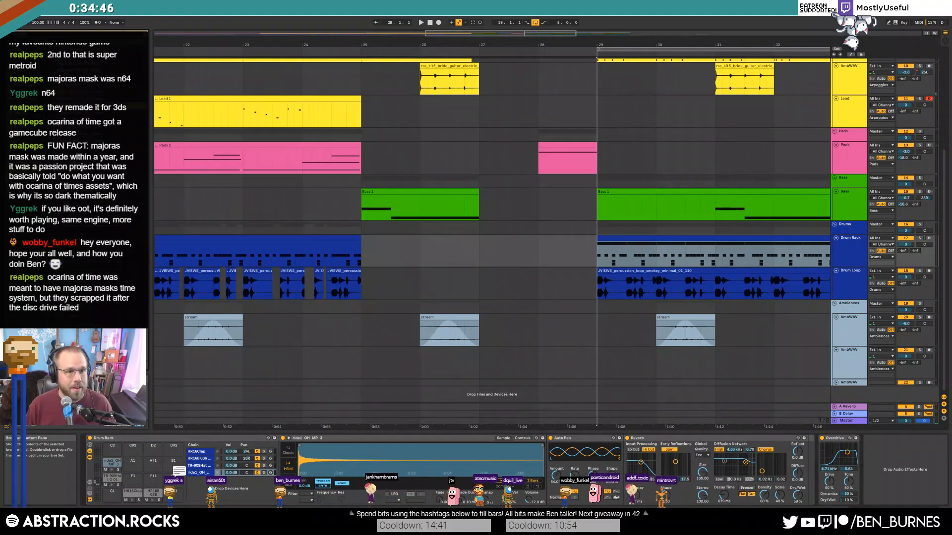
left_click_drag(84, 105, 538, 370)
left_click_drag(668, 353, 596, 353)
key("space")
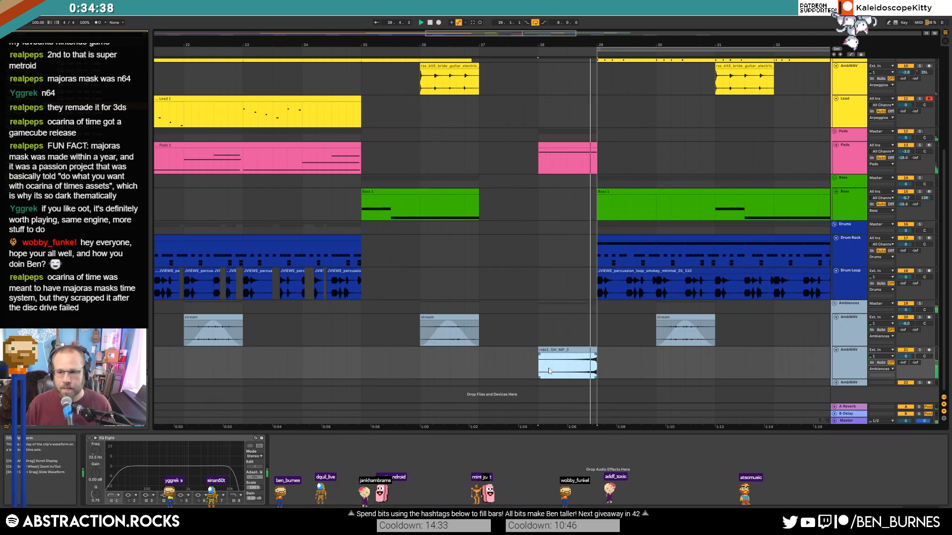
Add a fade-in to the ride clip at bar 28 and lower its track volume to -1.8 dB.
left_click_drag(539, 354, 576, 353)
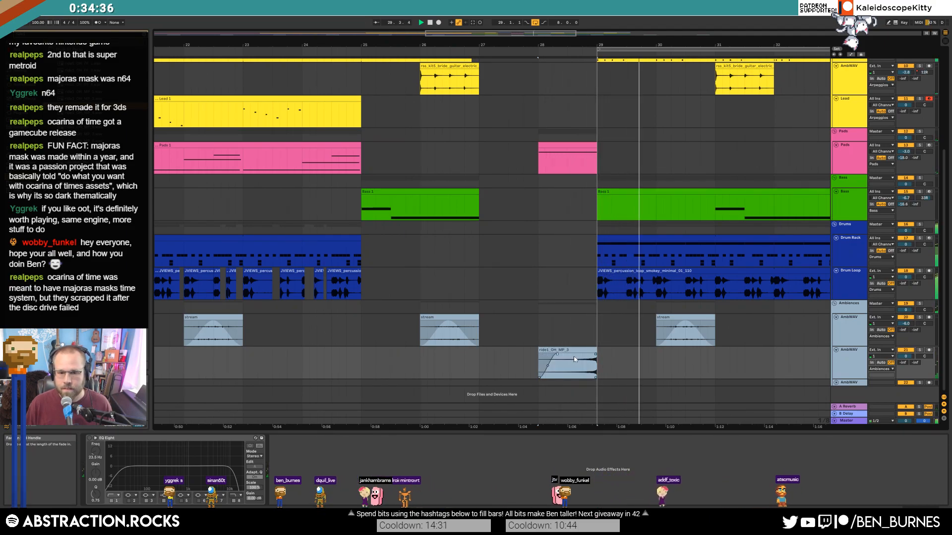
left_click_drag(907, 357, 907, 365)
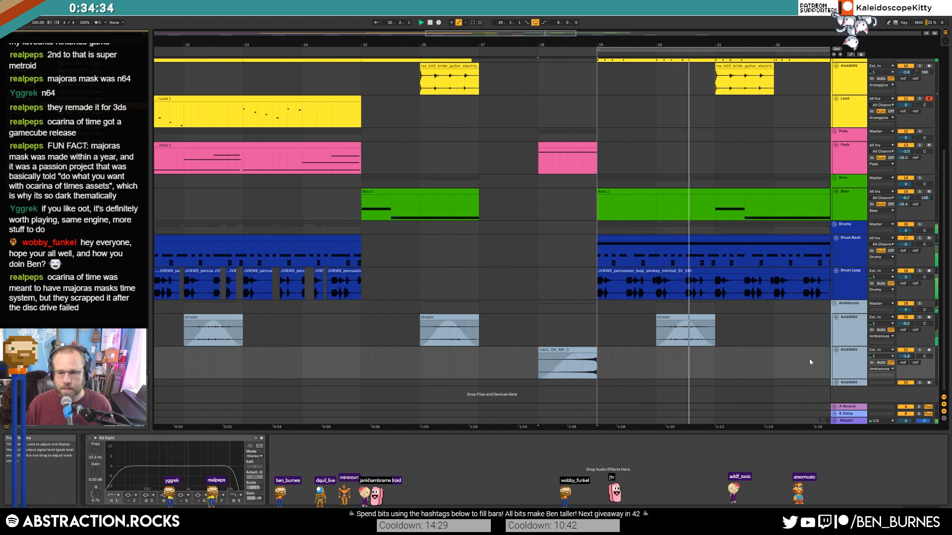
Enable an EQ Eight low cut on the second AmbWAV track and replay the ride clip at bar 28.
left_click(564, 351)
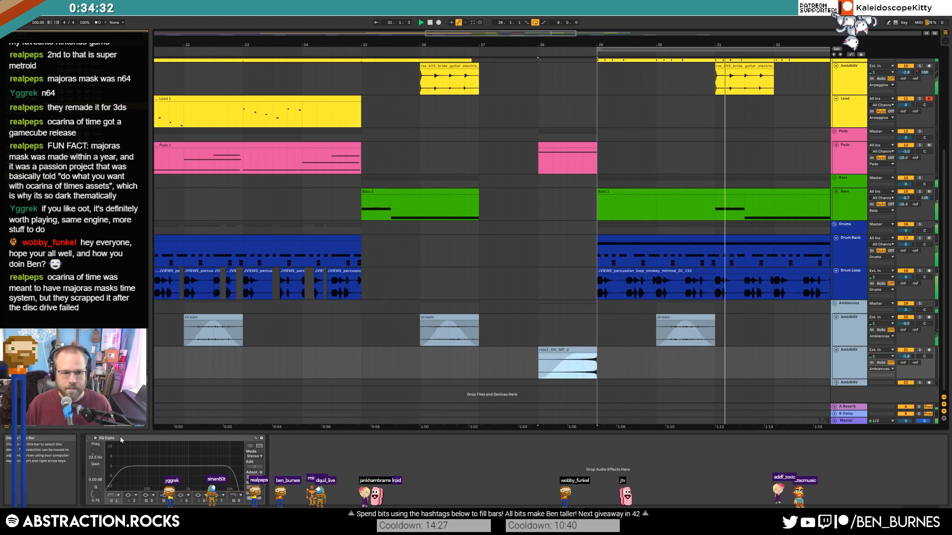
left_click(92, 439)
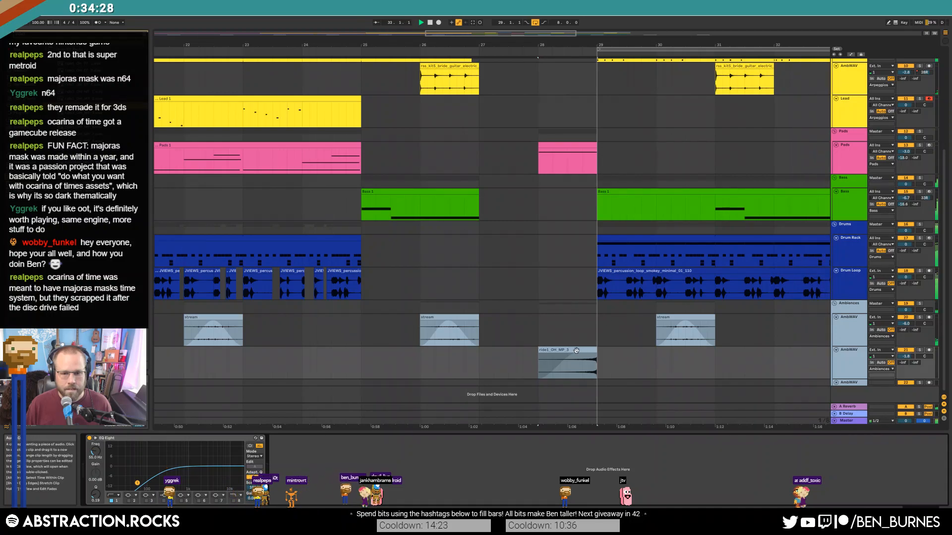
left_click(584, 350)
key("space")
key("space")
Set the second AmbWAV track's reverb send to -16.0 dB, try its delay send, and play from bar 28.
scroll(591, 359, "down", 3)
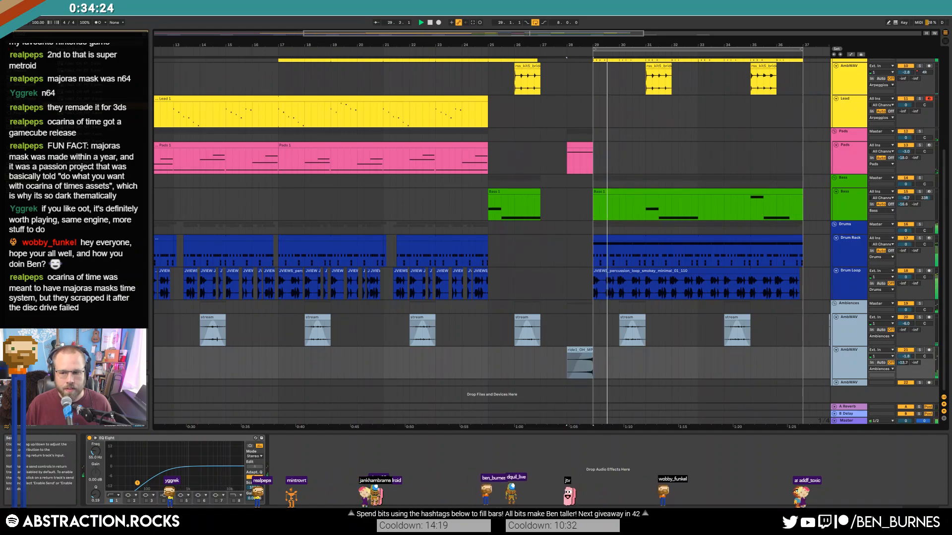
left_click_drag(916, 363, 916, 357)
key("space")
key("space")
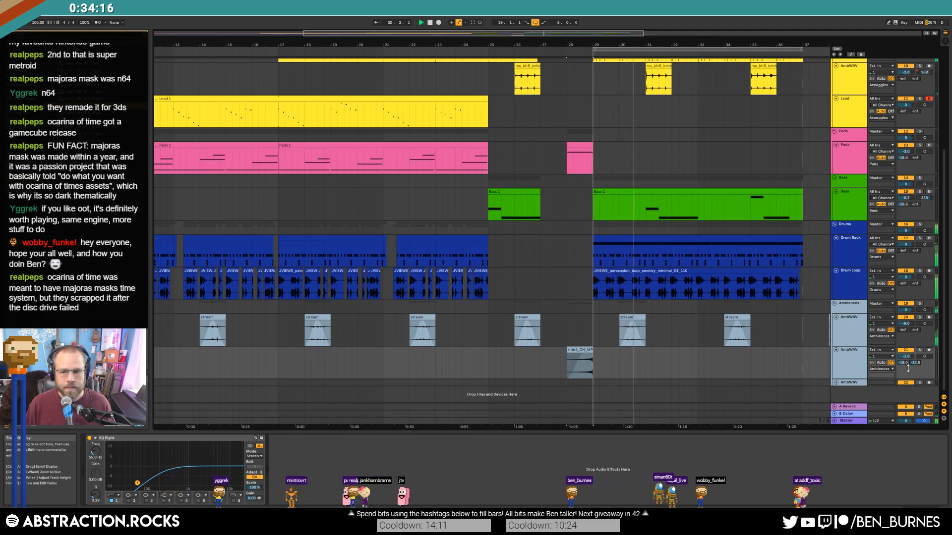
key("space")
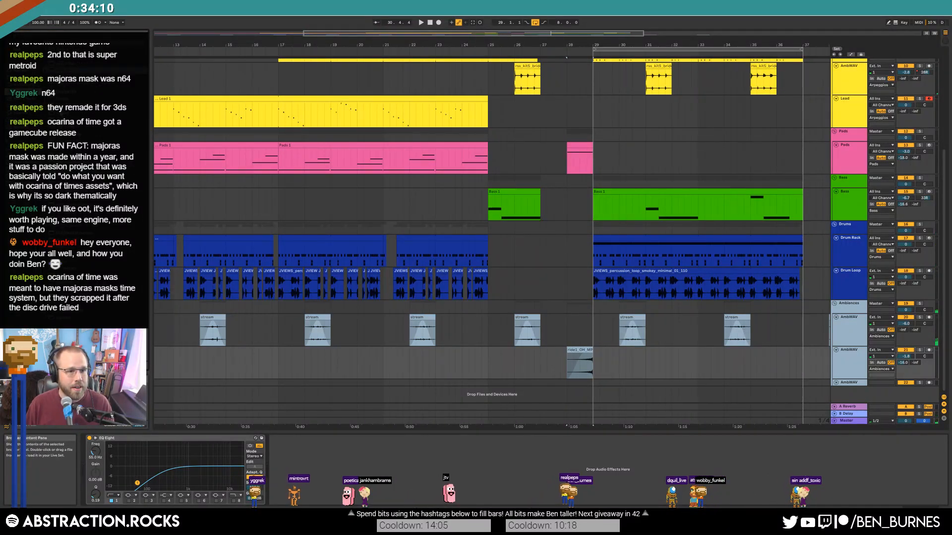
Add a Delay after the EQ Eight on the second AmbWAV track and adjust its filter and feedback during playback.
left_click_drag(64, 119, 314, 491)
mouse_move(342, 451)
left_mouse_down()
mouse_move(348, 464)
mouse_move(359, 458)
left_mouse_up()
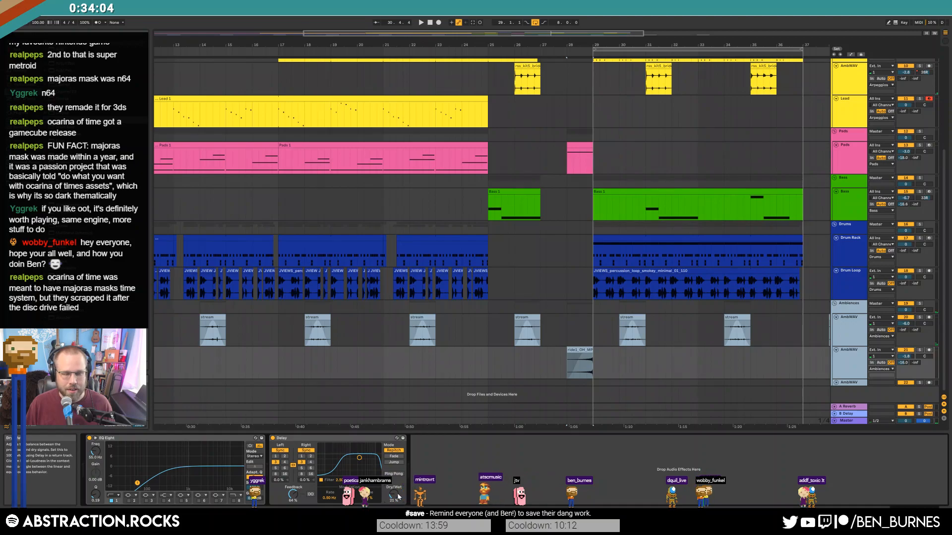
key("space")
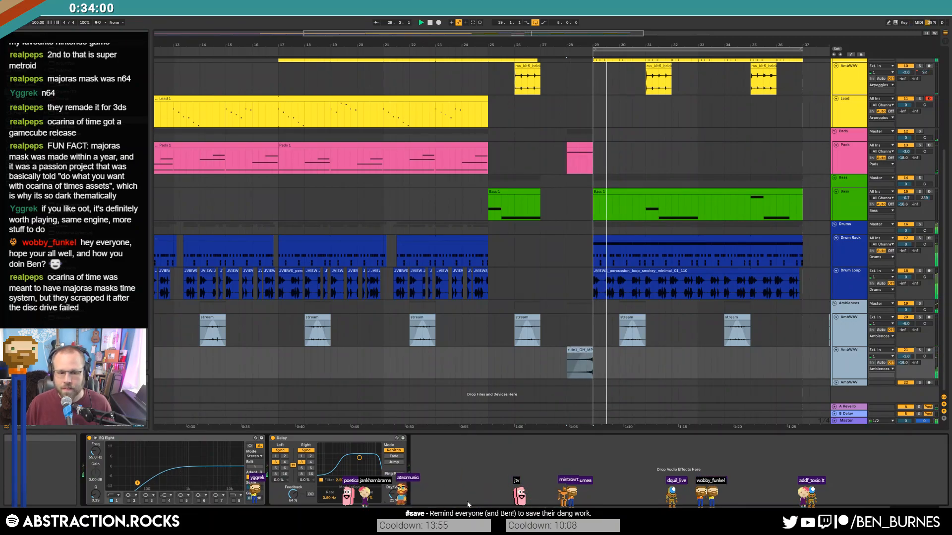
left_click_drag(293, 494, 293, 493)
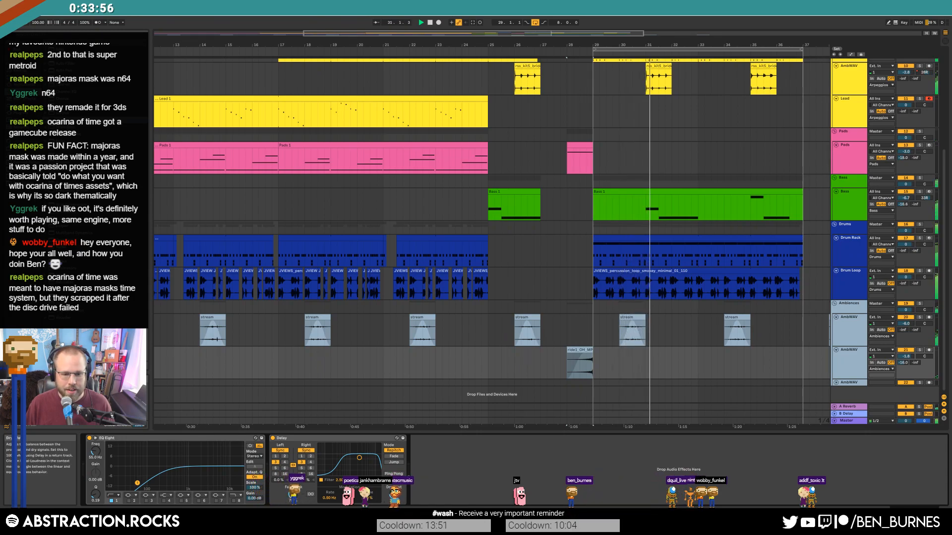
Add a one-beat note at 6.4 in the Bass clip starting at bar 29, directly before the existing note at bar 7.
left_click_drag(556, 33, 556, 29)
double_click(517, 193)
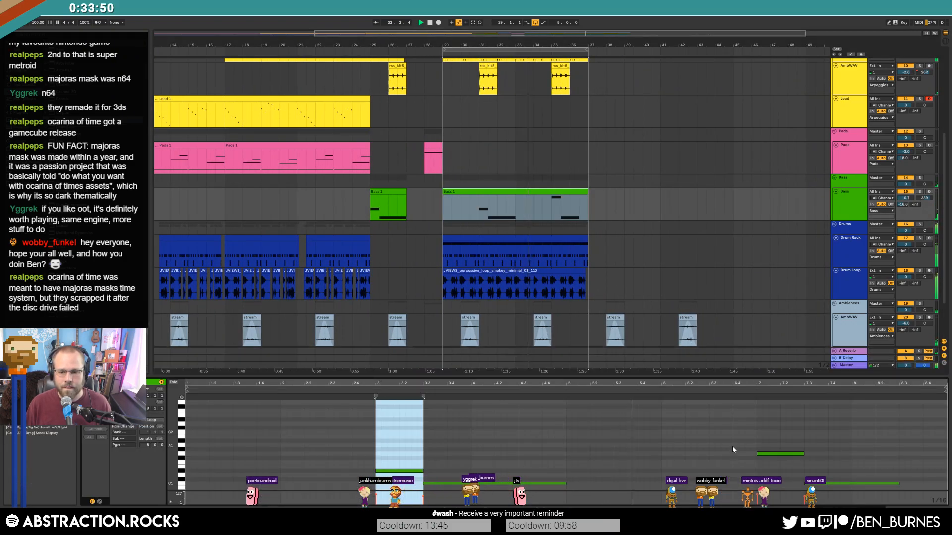
double_click(734, 450)
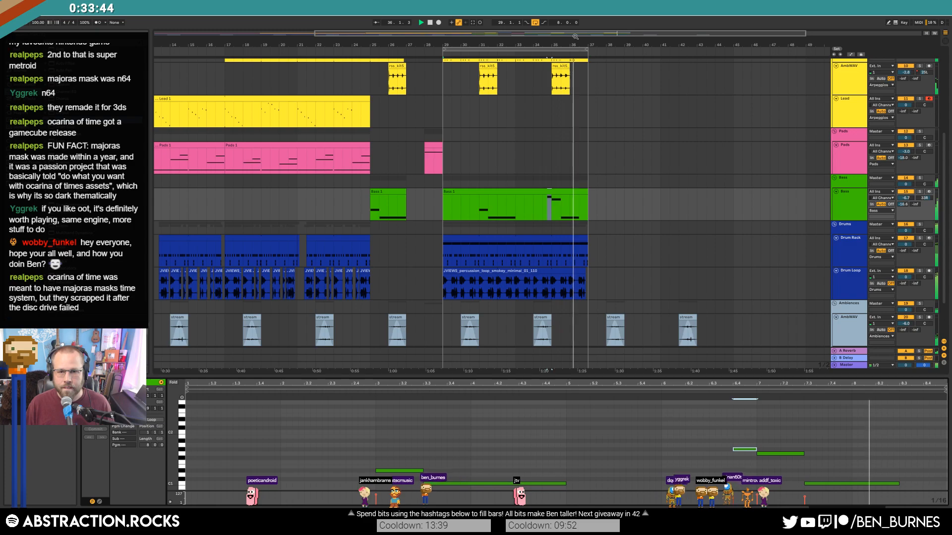
key("shift+Tab")
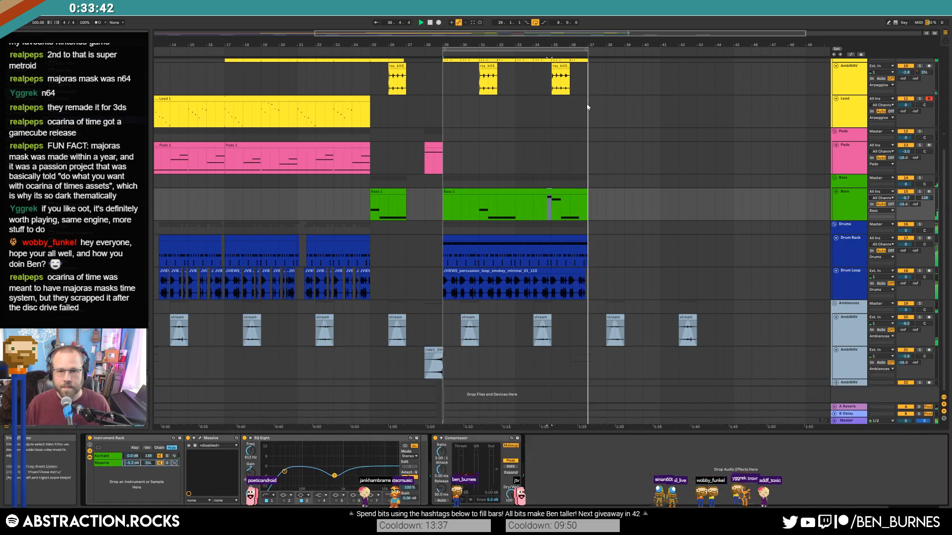
Play the section from bar 29 and examine the guitar riff clips on the yellow AmbWAV track against the Arp notes.
scroll(569, 115, "up", 2)
scroll(568, 118, "up", 2)
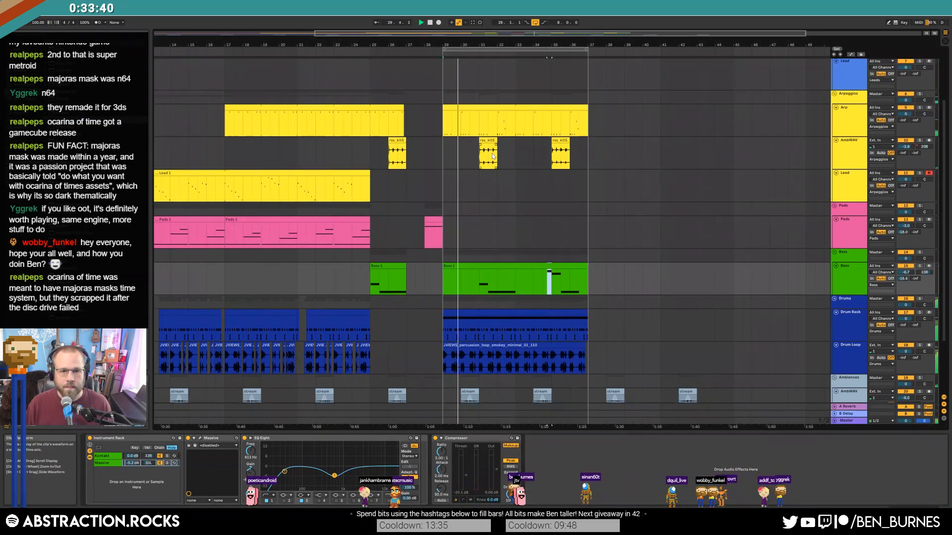
scroll(497, 151, "up", 3)
scroll(497, 151, "up", 5)
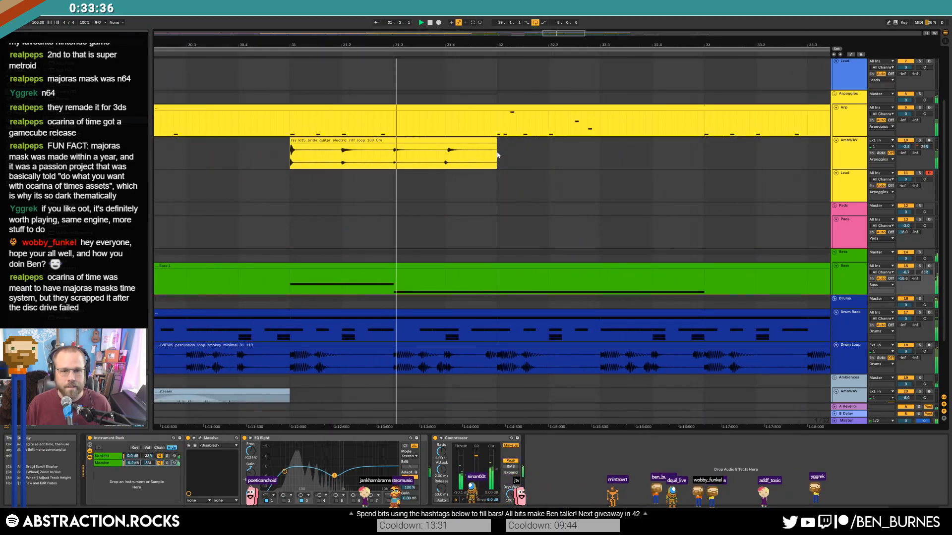
left_click_drag(552, 36, 571, 21)
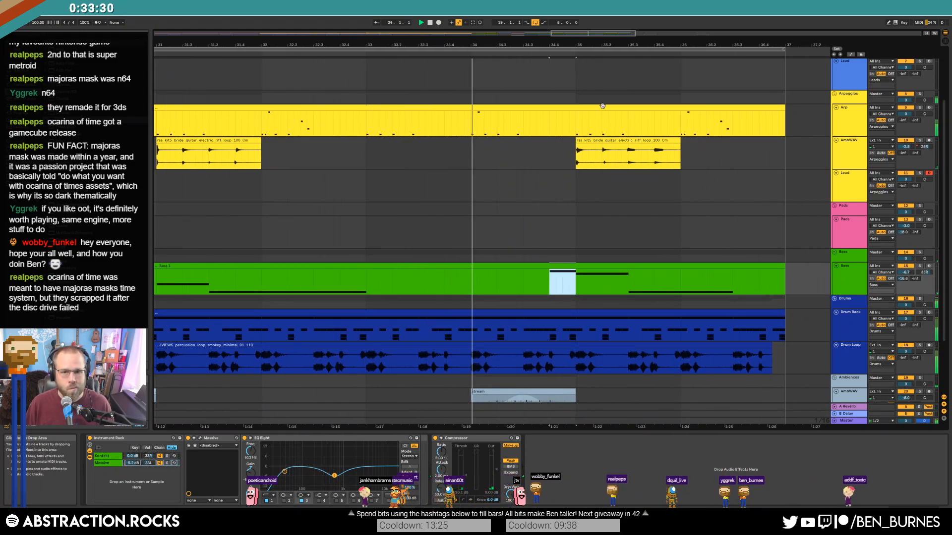
Copy bar 17 of the yellow Lead part to bar 36 on the same track.
left_click_drag(494, 47, 641, 18)
key("space")
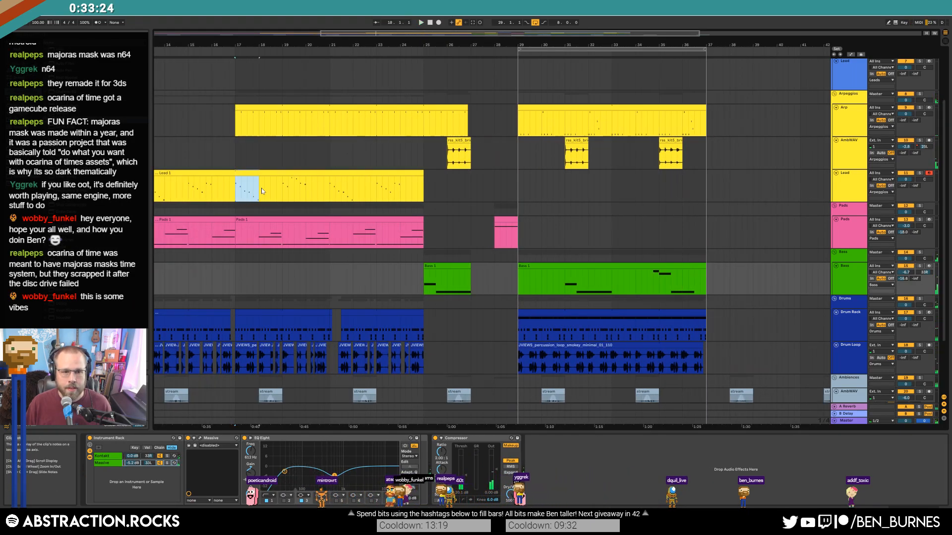
left_click_drag(260, 189, 260, 188)
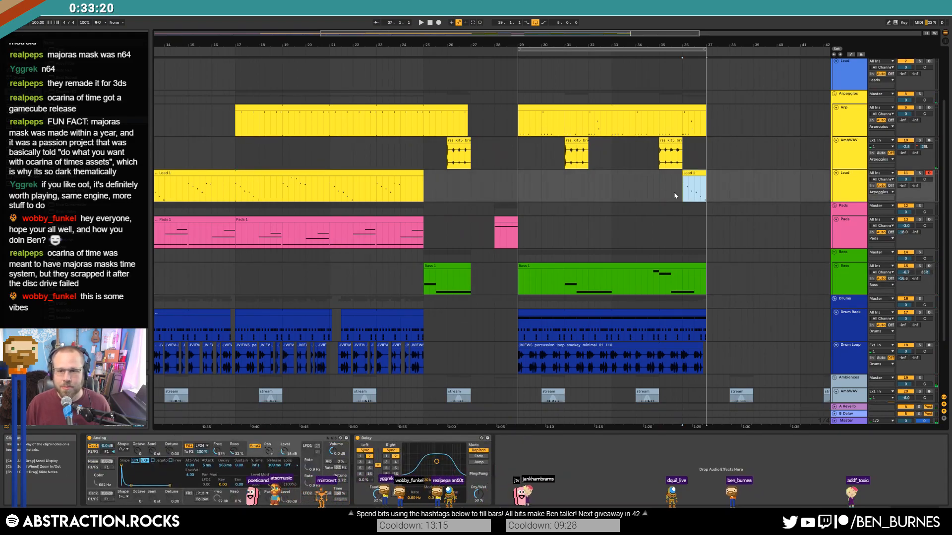
Cut the short slice just before 29.4 out of the Drum Loop clip and play back the resulting break.
key("space")
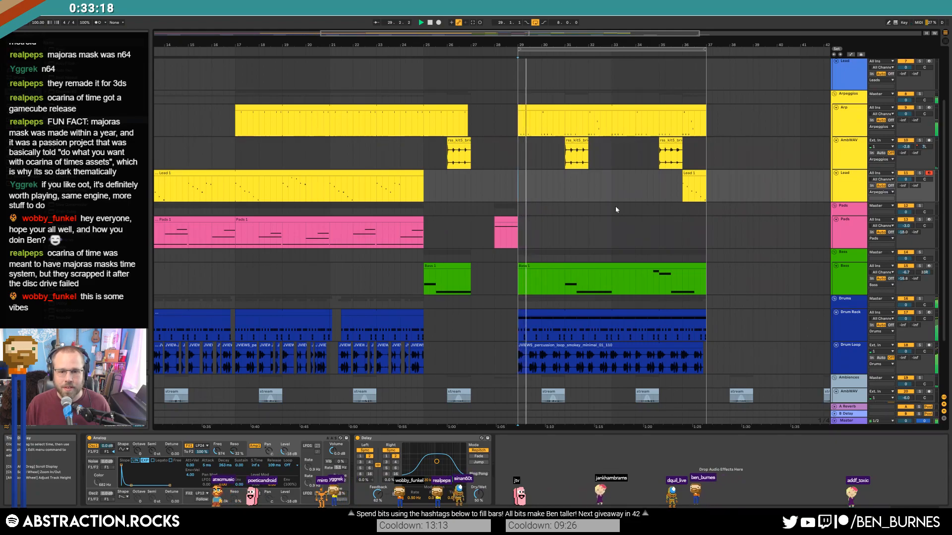
scroll(538, 356, "up", 10)
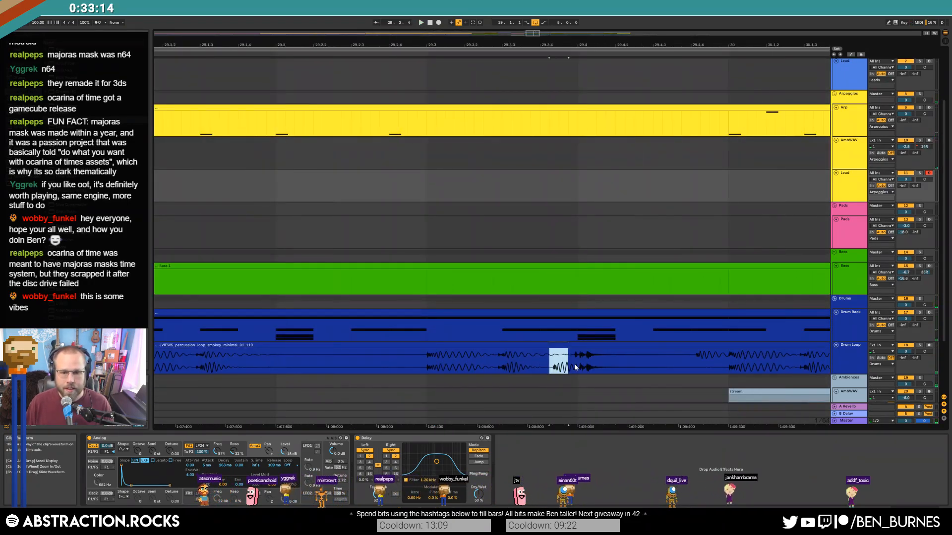
left_click(573, 369)
key("Delete")
left_click(390, 359)
key("space")
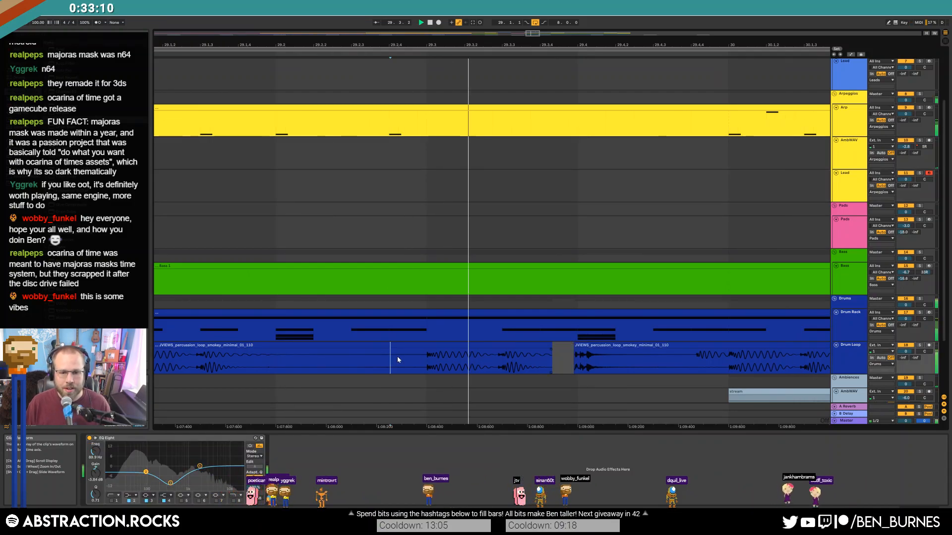
Delete the Drum Loop audio from 29.4.4 to bar 30.
key("space")
left_click_drag(686, 364, 728, 365)
key("Delete")
left_click(703, 366)
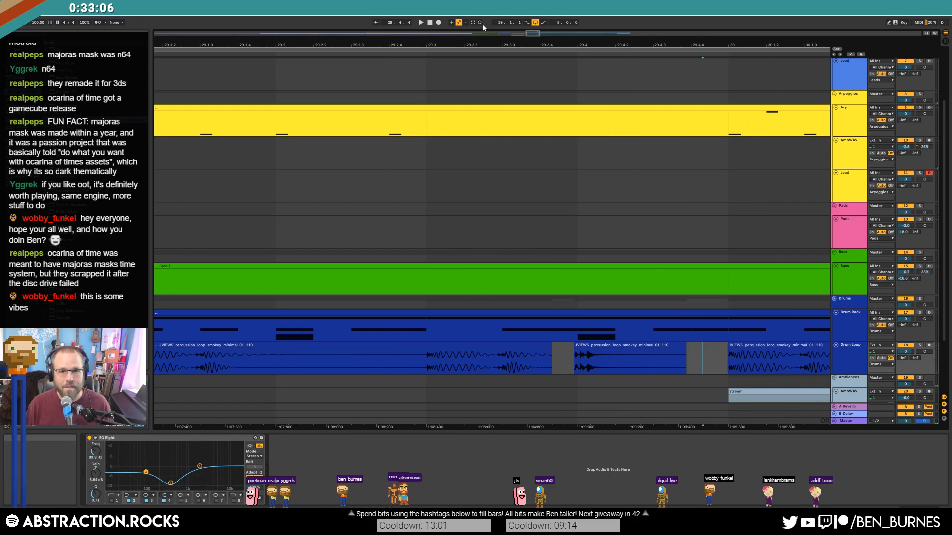
Delete the Drum Loop hit from 30.3.3 to just before 30.4.
mouse_move(533, 33)
left_mouse_down()
mouse_move(533, 20)
mouse_move(545, 18)
mouse_move(538, 33)
mouse_move(546, 33)
left_mouse_up()
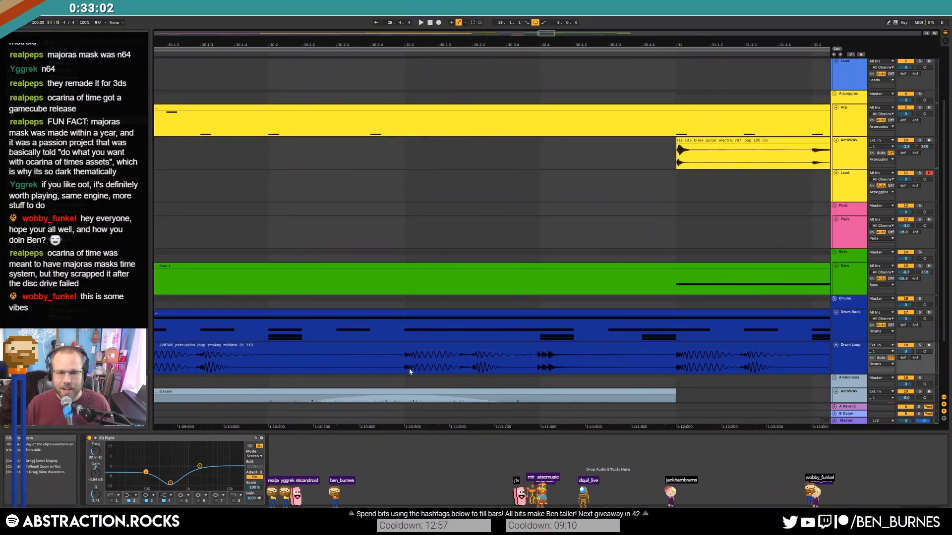
left_click_drag(404, 367, 525, 363)
left_click(471, 366)
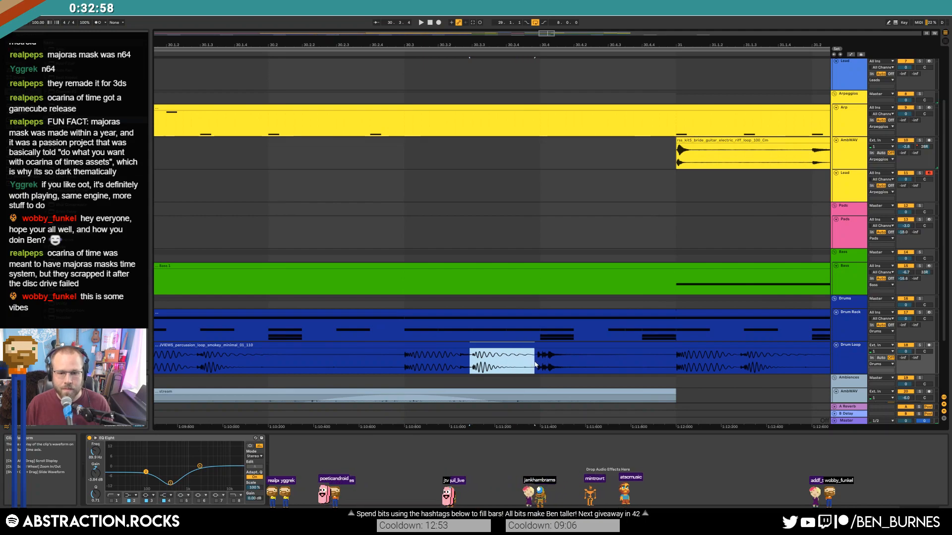
key("Delete")
left_click(625, 367)
scroll(599, 340, "down", 5)
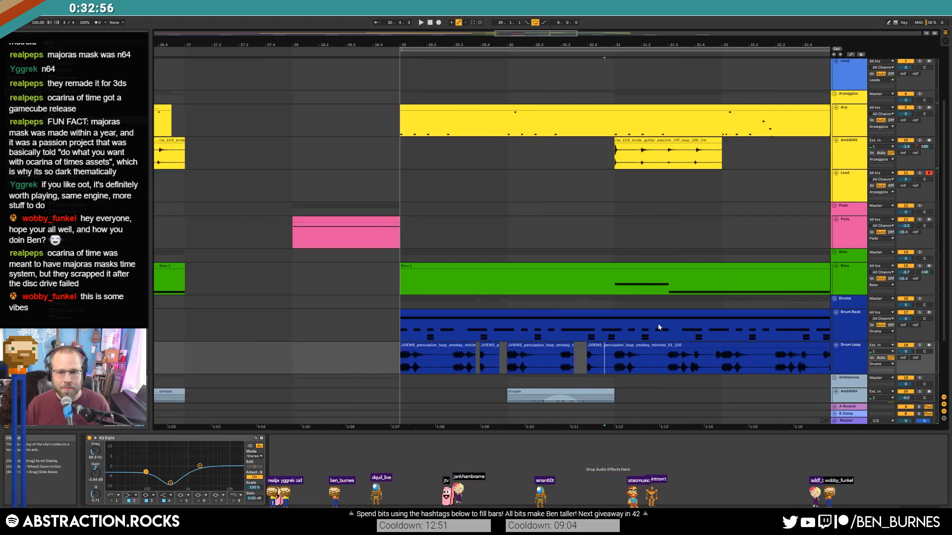
Delete the Drum Loop audio from 31.1.3 to 31.2.3 and the short slice just before 31.4.
left_click_drag(367, 45, 360, 85)
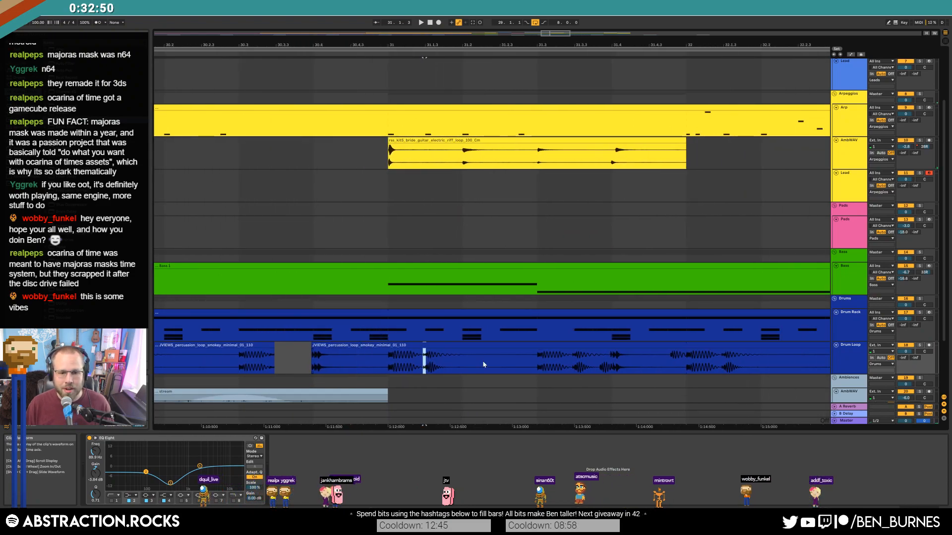
left_click_drag(479, 365, 501, 364)
key("Delete")
left_click_drag(598, 367, 609, 367)
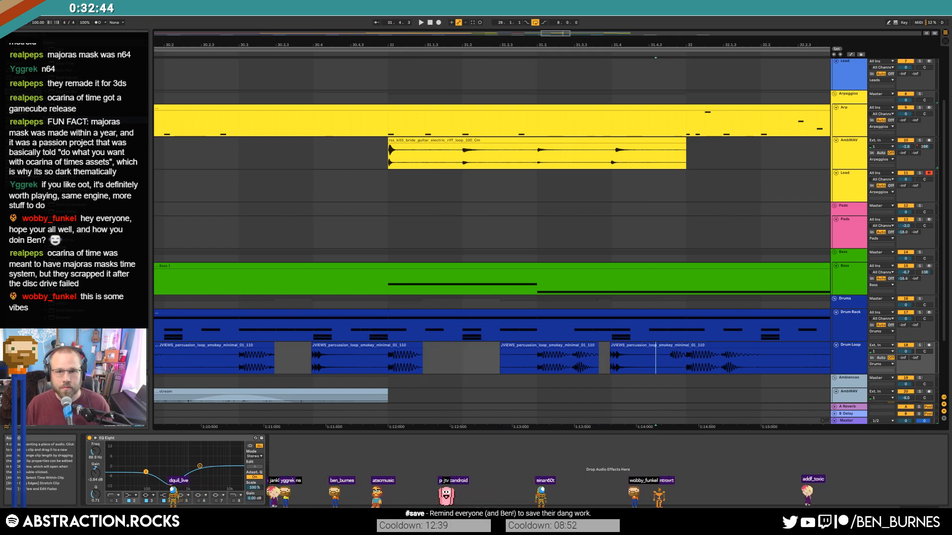
Transpose the sustained Pads part in the clip at bar 28 down an octave while the section plays.
left_click_drag(554, 34, 554, 7)
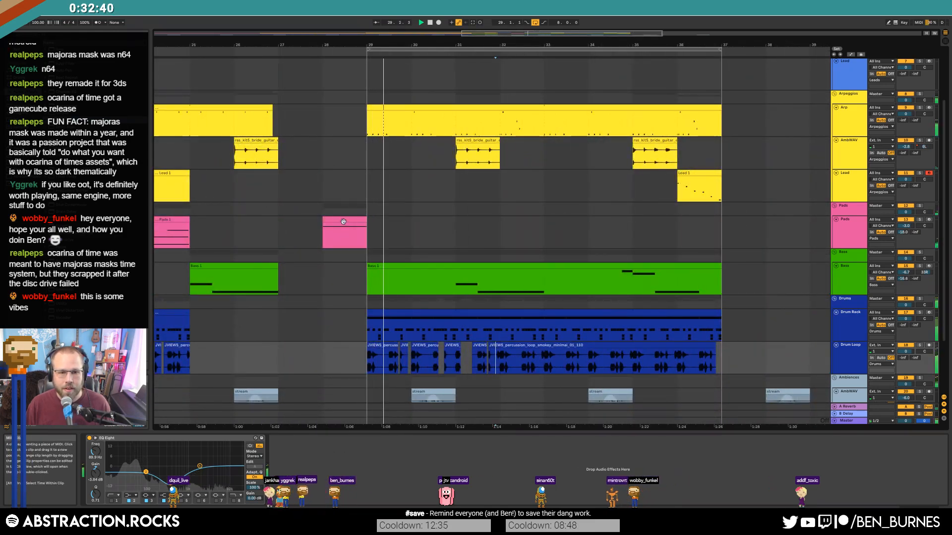
double_click(327, 223)
left_click(559, 421)
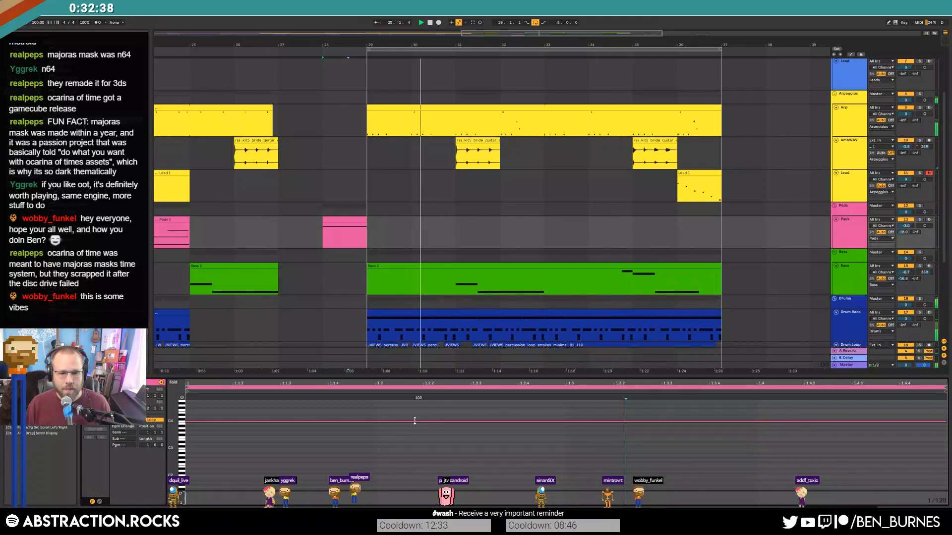
left_click_drag(415, 421, 414, 411)
key("shift+Down")
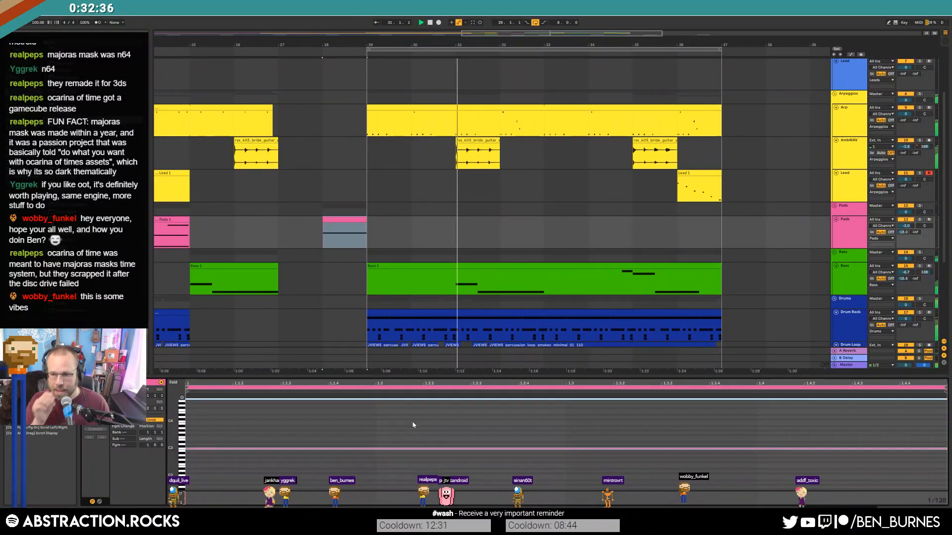
key("shift+Tab")
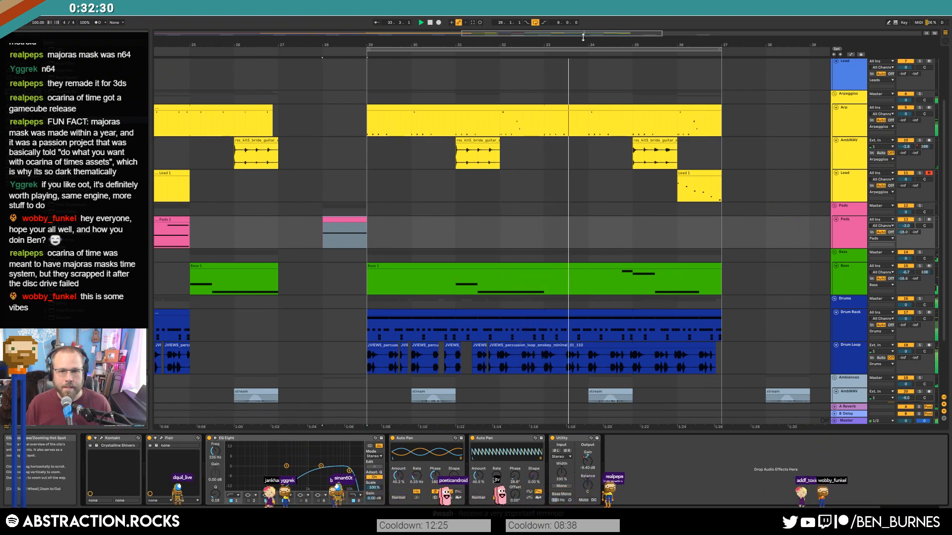
Copy the Lead clip at bar 36 onto the Arp track at the same bar, keeping the Lead original active.
left_click_drag(584, 33, 614, 32)
scroll(505, 376, "up", 2)
scroll(498, 370, "down", 2)
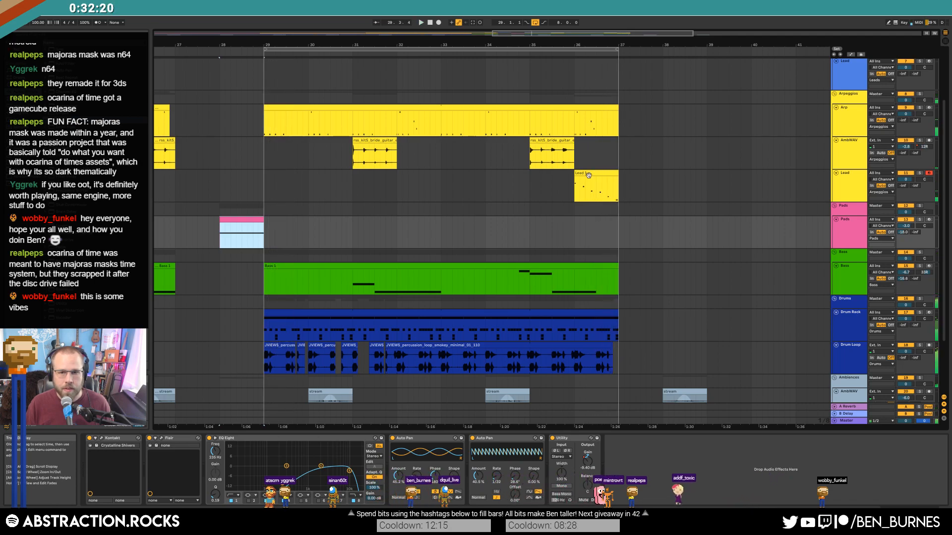
left_click_drag(593, 122, 593, 120)
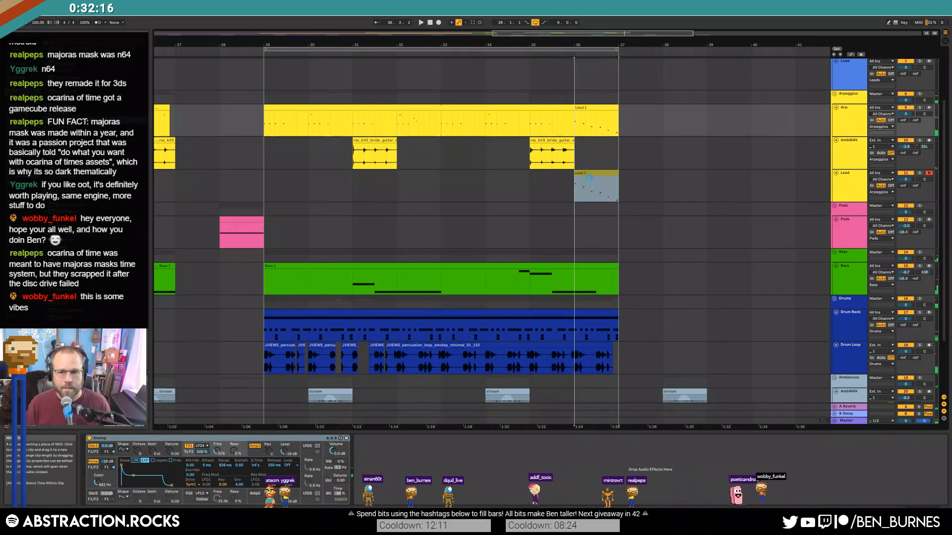
left_click_drag(589, 177, 589, 180)
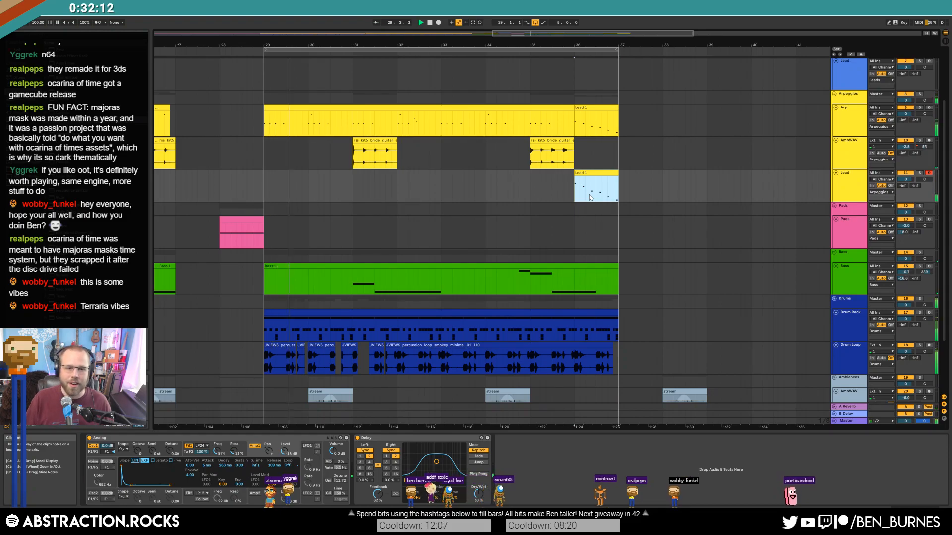
Move the Drum Loop hit near 32.1.3 later to about 32.1.4, leaving a gap before it, and play it back.
scroll(392, 377, "up", 3)
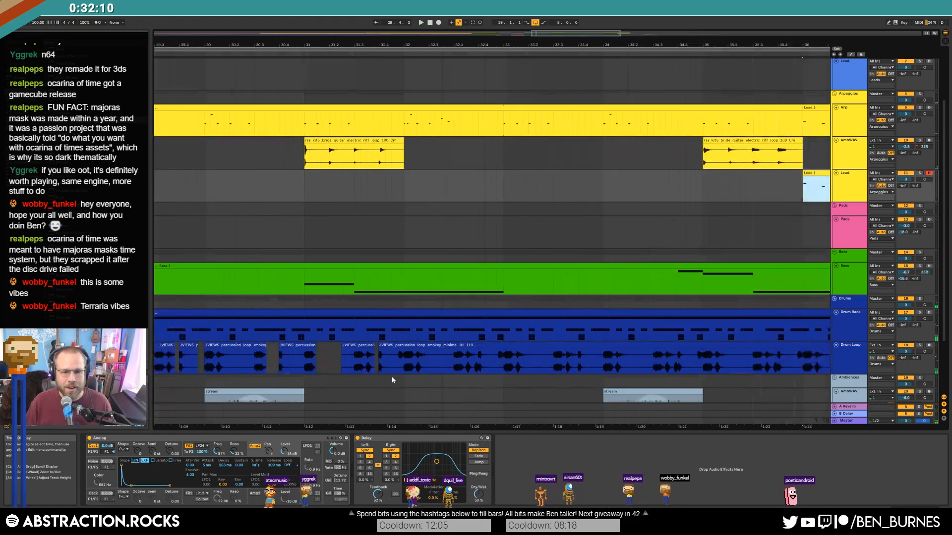
scroll(392, 377, "up", 3)
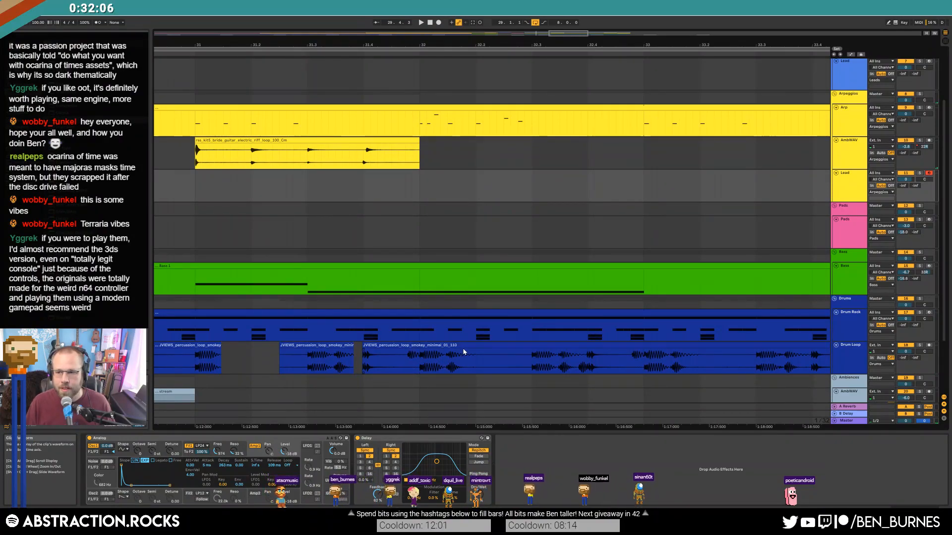
scroll(463, 352, "up", 3)
left_click_drag(422, 361, 513, 350)
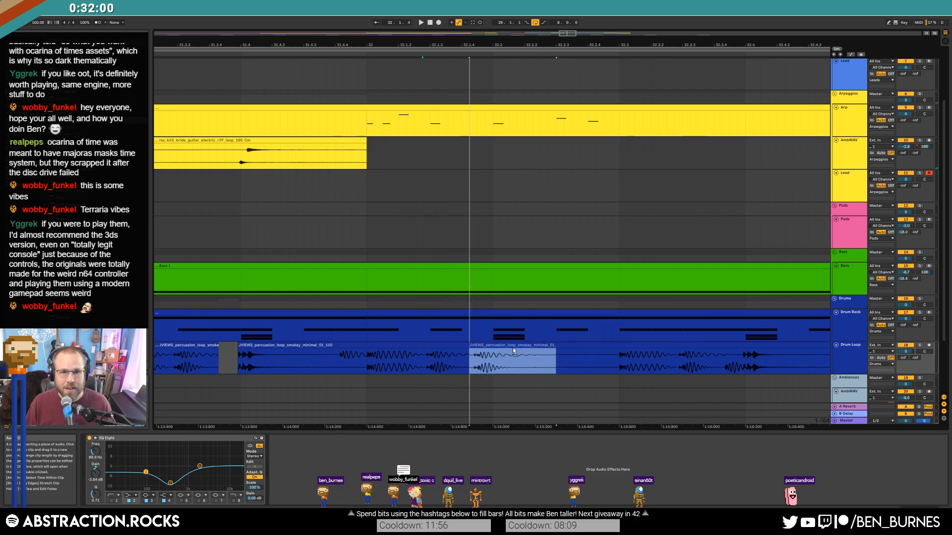
left_click(241, 367)
key("space")
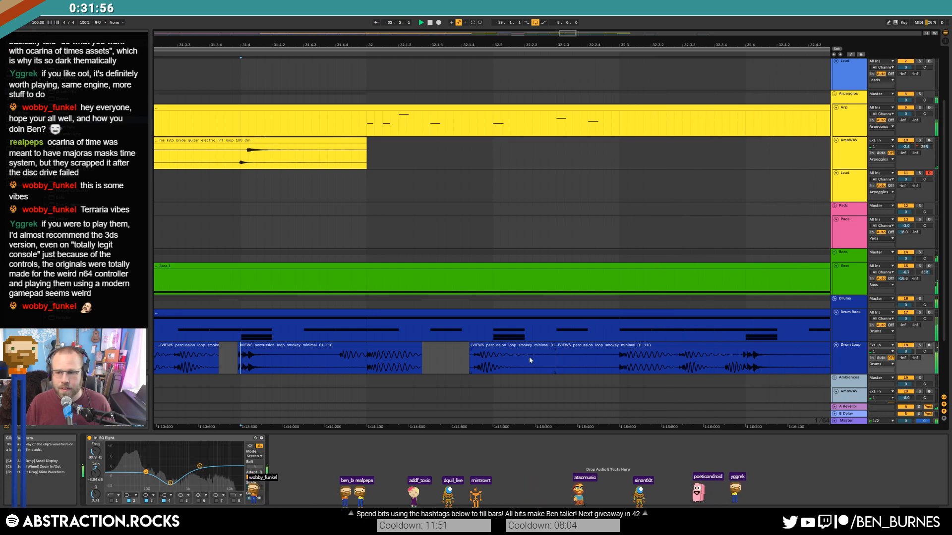
key("space")
Delete the short Drum Loop slice just before 32.4 and listen to the gap.
left_click_drag(561, 35, 569, 28)
left_click(433, 364)
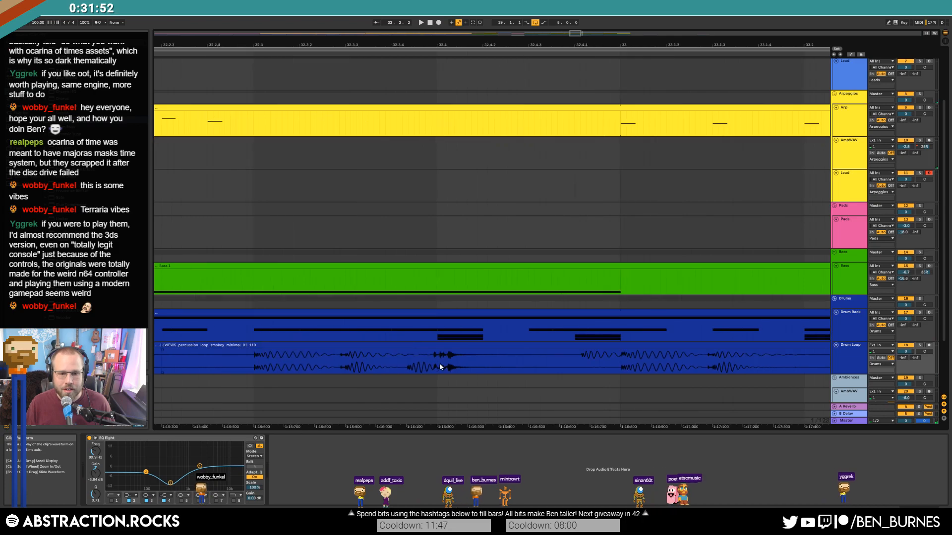
scroll(432, 363, "up", 2)
key("Delete")
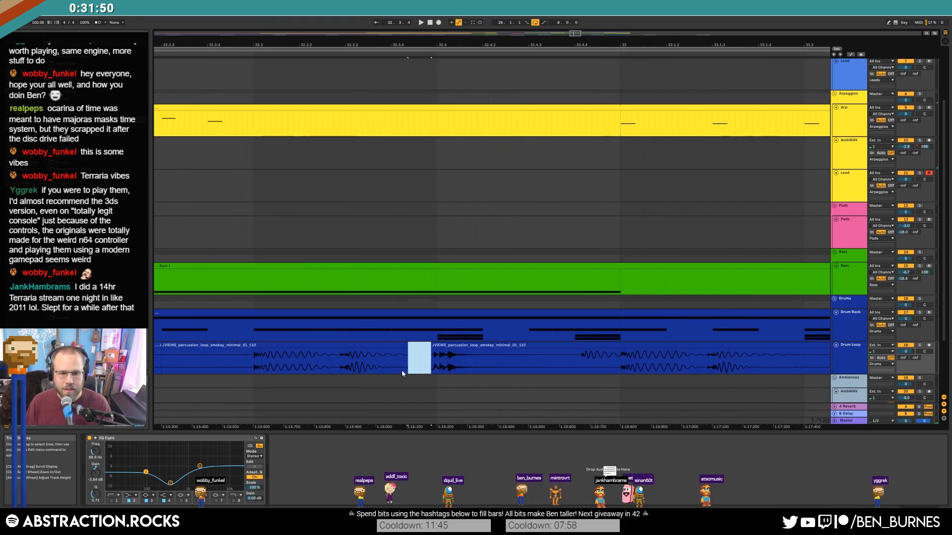
left_click(300, 363)
key("space")
key("space")
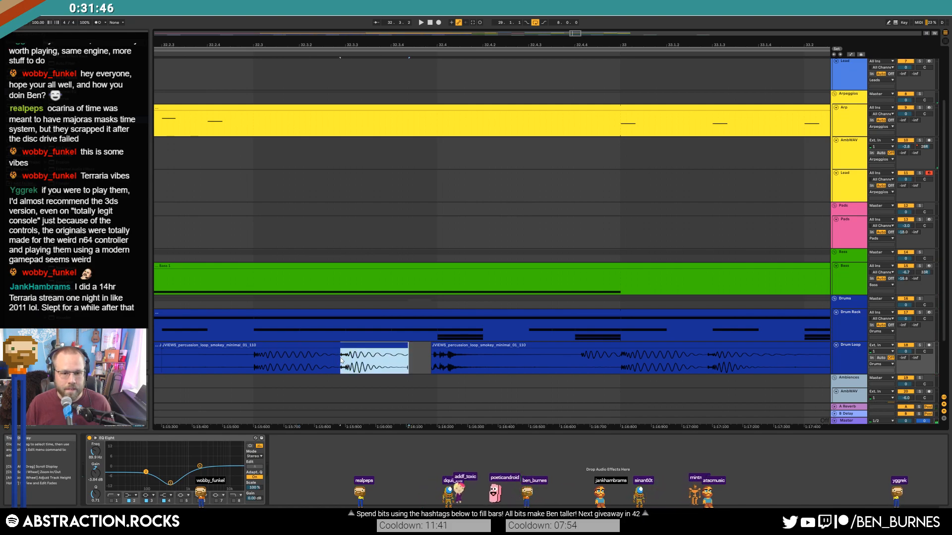
Shift the Drum Loop hit near 32.3.3 slightly later, between 32.3.3 and 32.3.4, and play the result.
mouse_move(357, 349)
left_mouse_down()
mouse_move(403, 348)
mouse_move(395, 346)
left_mouse_up()
left_click(200, 361)
key("space")
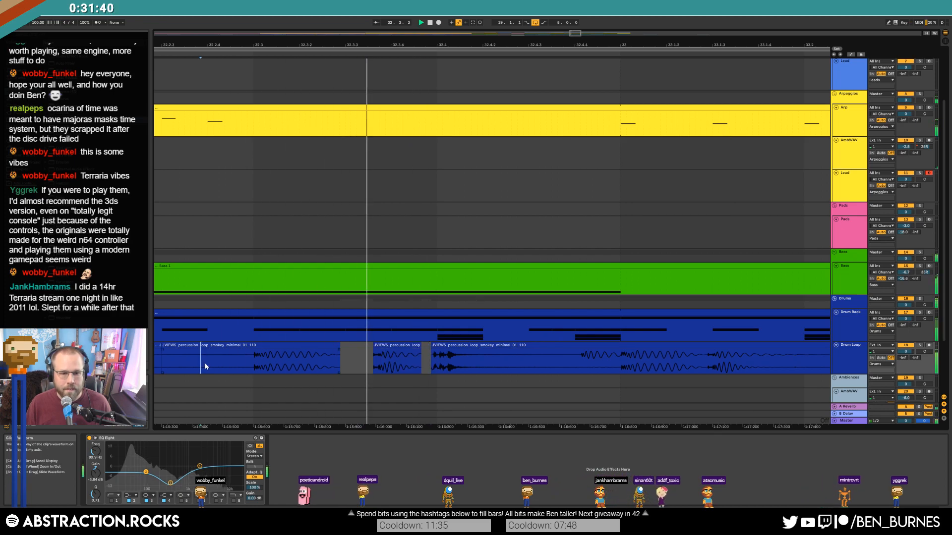
key("space")
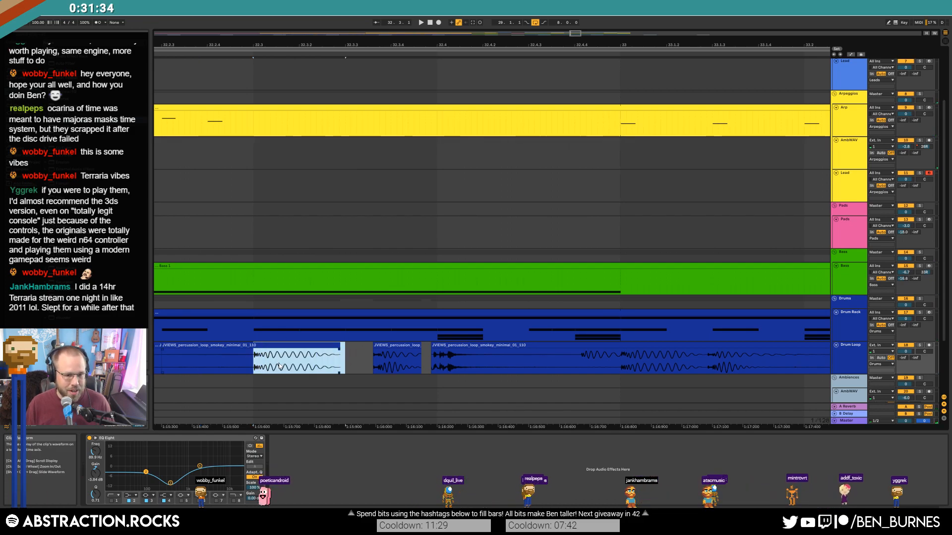
Copy the Drum Loop hit at 32.3 slightly later over itself to double its attack, and audition the stutter.
left_click(268, 354)
left_click_drag(346, 358, 265, 364)
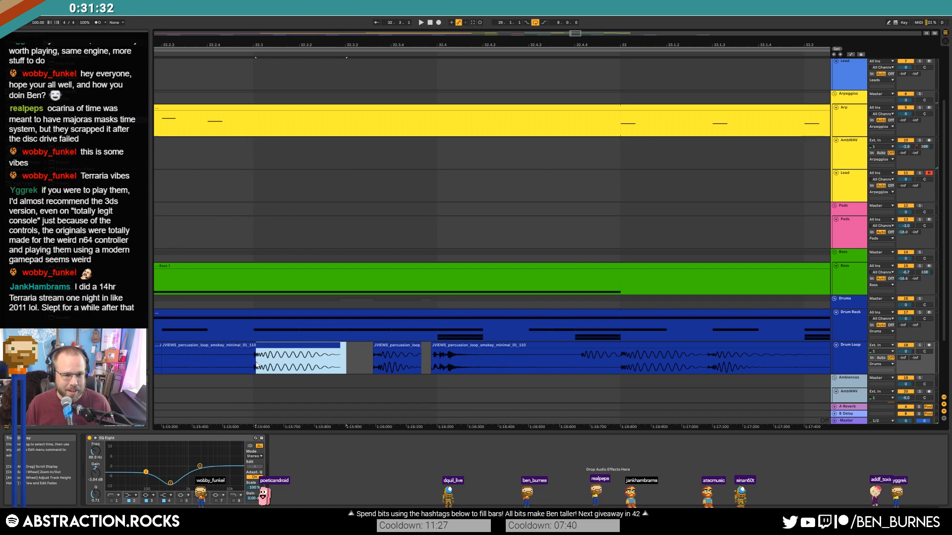
left_click(350, 368)
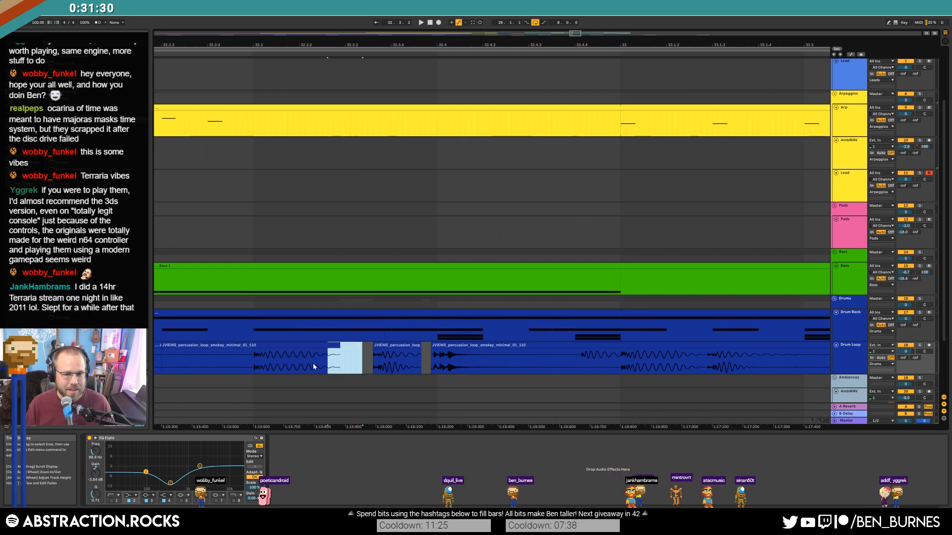
left_click_drag(263, 356, 282, 350)
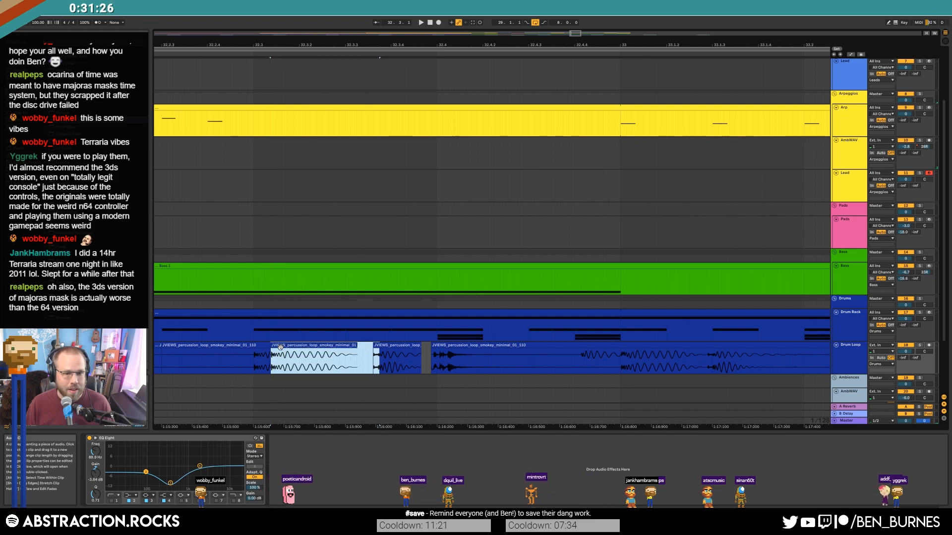
left_click(214, 360)
key("space")
key("space")
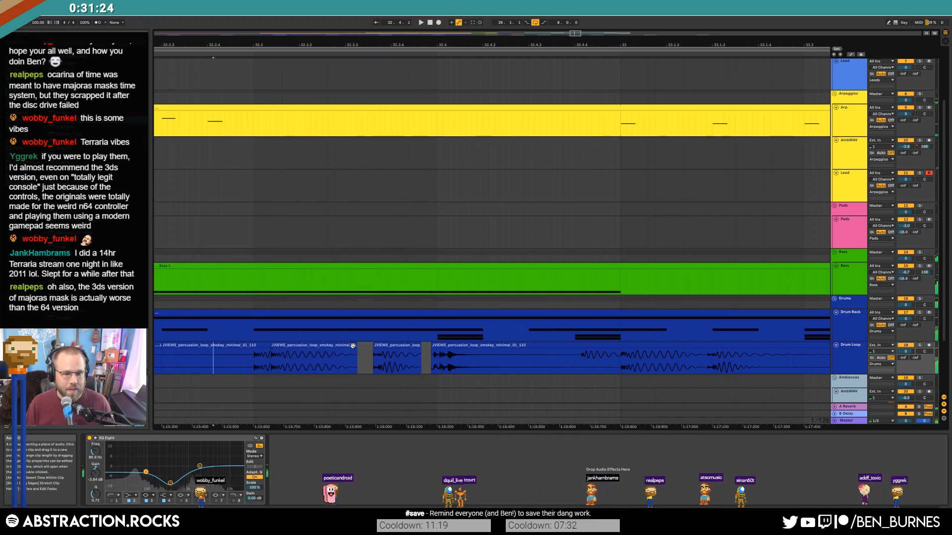
Shift the repeated hit after 32.3 further back, extend the preceding Drum Loop clip to meet it, and play the passage.
left_click_drag(356, 346, 320, 349)
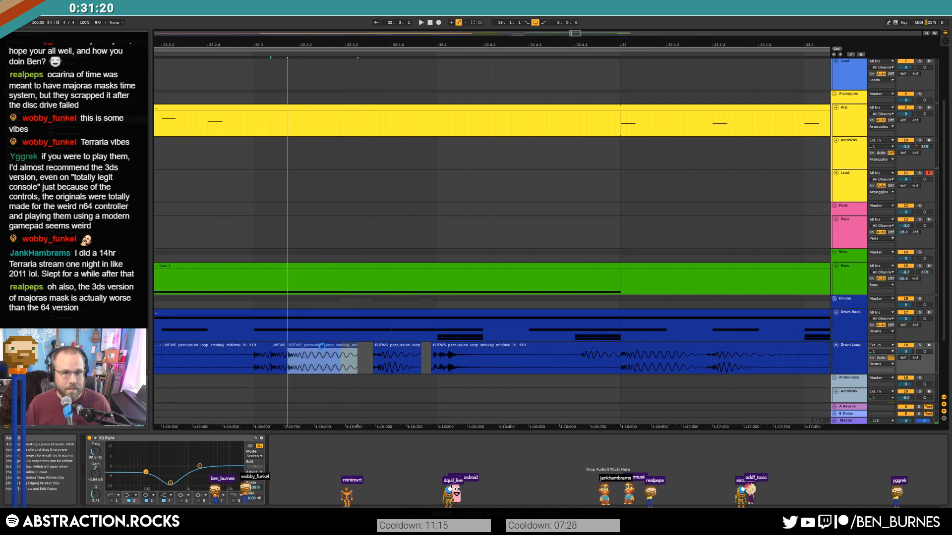
left_click(282, 346)
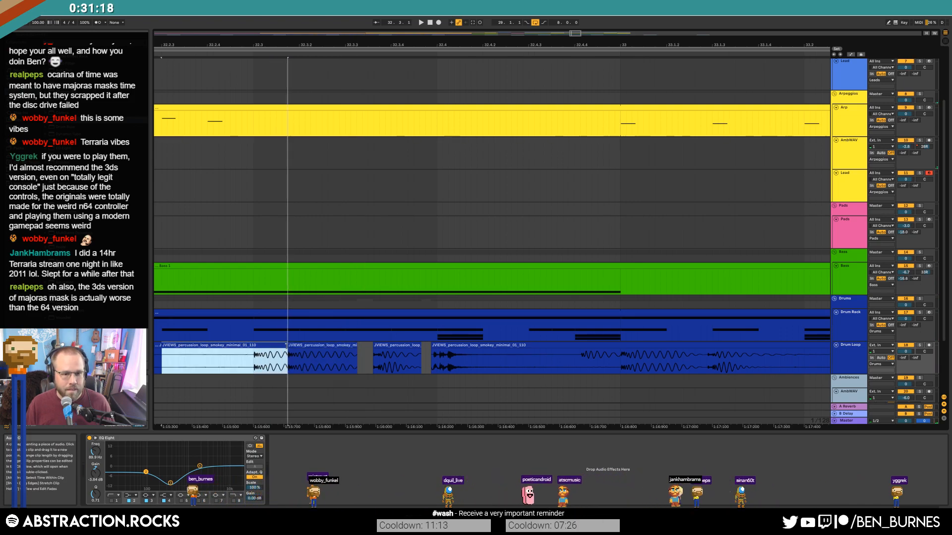
left_click(207, 356)
key("space")
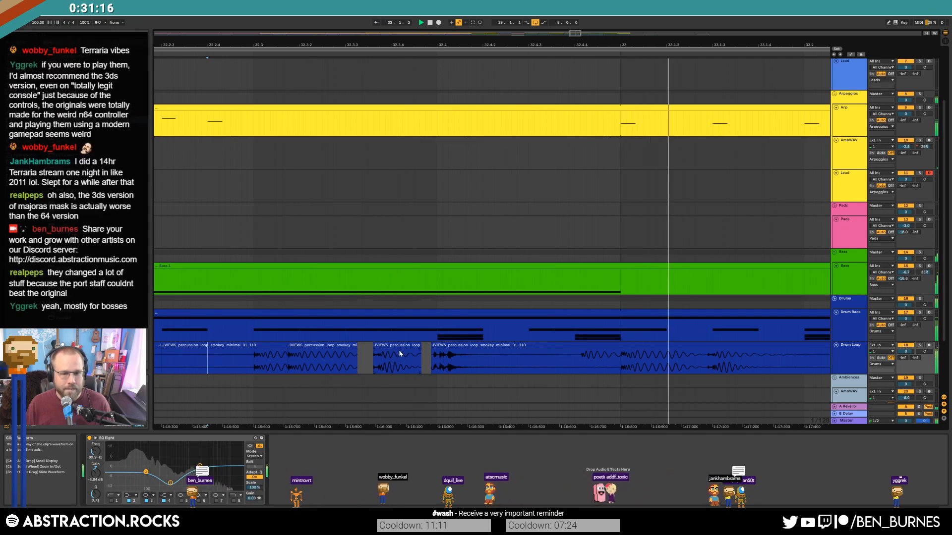
key("space")
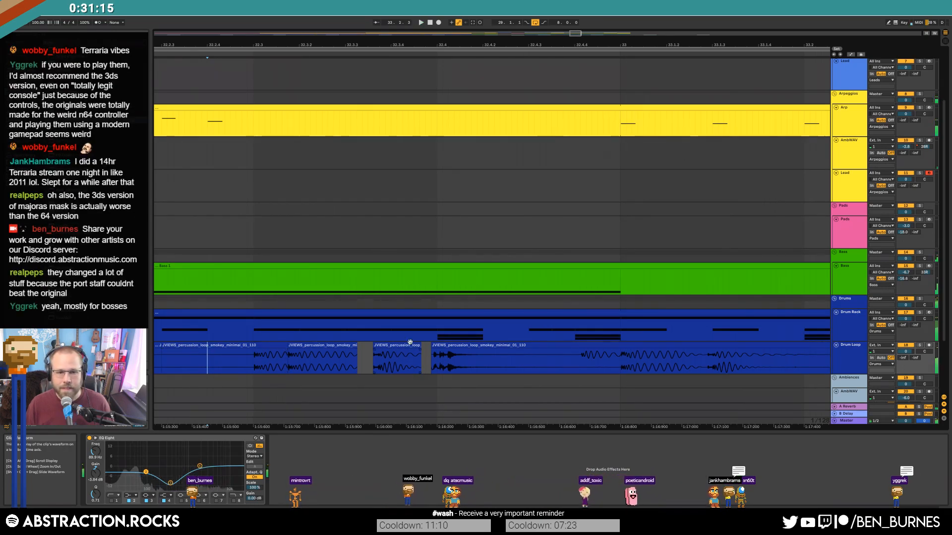
Cut a gap in the Drum Rack clip from 32.3 to 32.4 and play the passage.
left_click(425, 319)
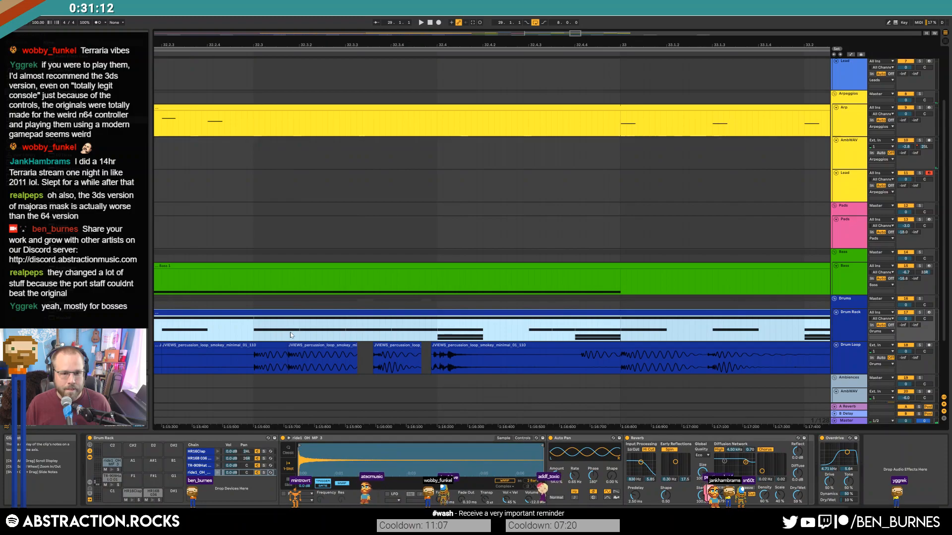
left_click_drag(254, 332, 433, 331)
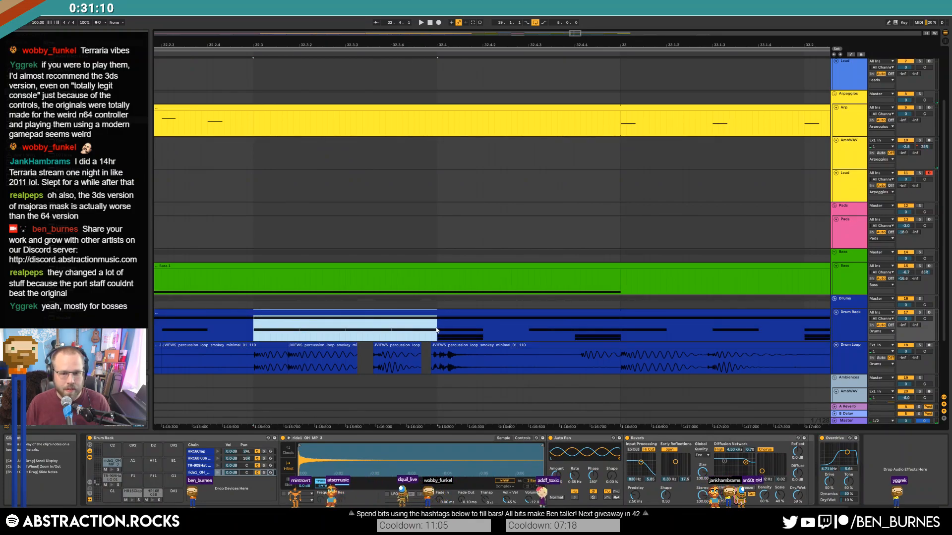
left_click(181, 332)
key("space")
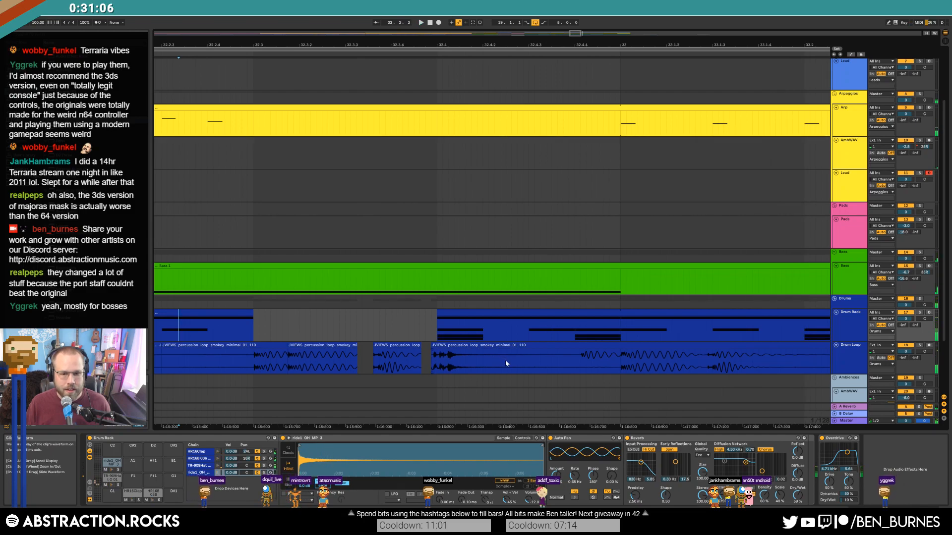
Shift the Drum Loop hit around 32.4 slightly later so it starts on the beat, and audition it.
left_click_drag(457, 347, 463, 347)
left_click(167, 363)
key("space")
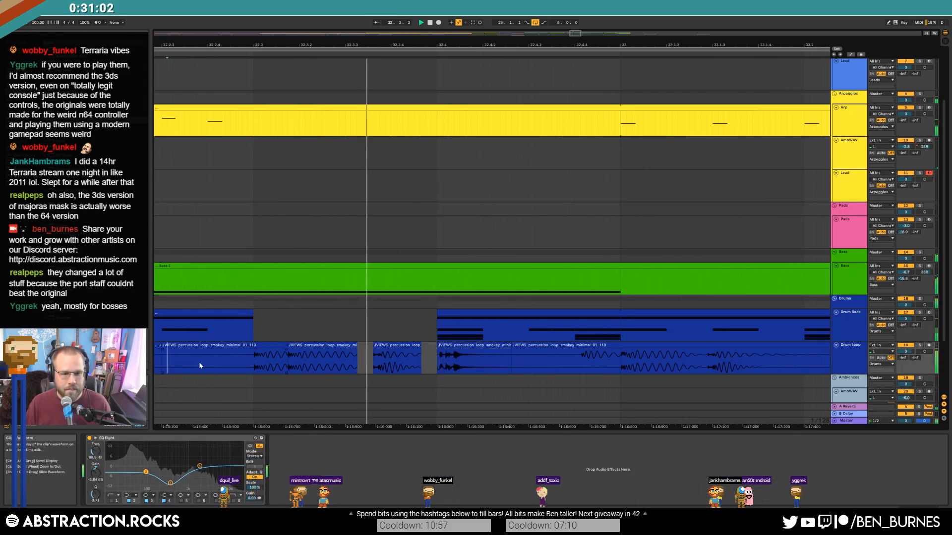
key("space")
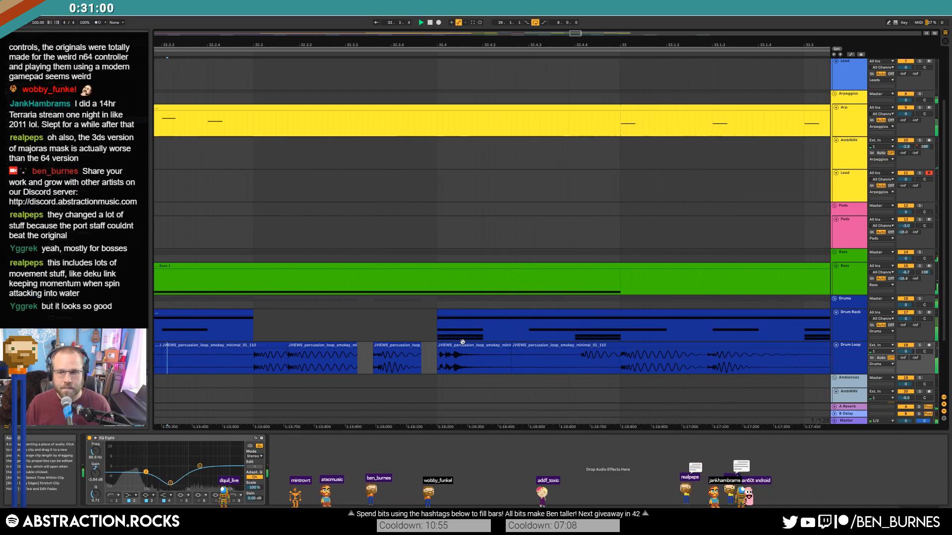
Play into bar 33, then delete the Drum Rack and Drum Loop material from bar 33 onward.
scroll(461, 338, "down", 5)
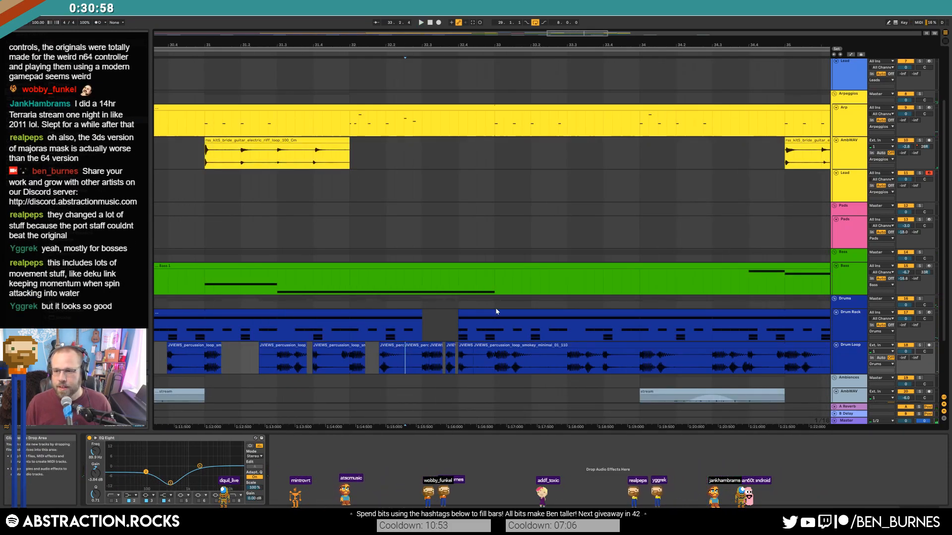
left_click(200, 55)
left_click_drag(573, 33, 573, 10)
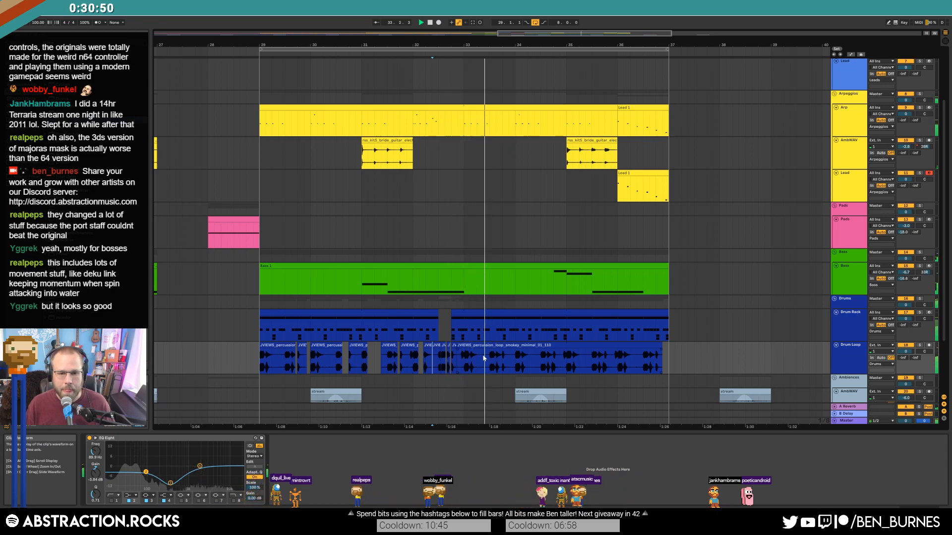
key("space")
left_click_drag(465, 333, 721, 362)
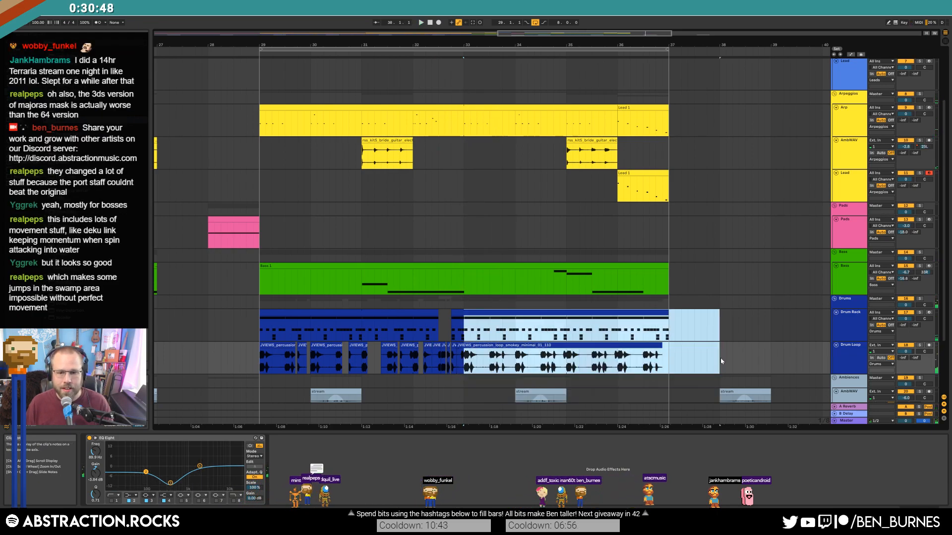
key("Delete")
Duplicate the edited Drum Rack and Drum Loop pattern of bars 29–32 into bars 33–36, and play it back.
left_click_drag(461, 328, 246, 347)
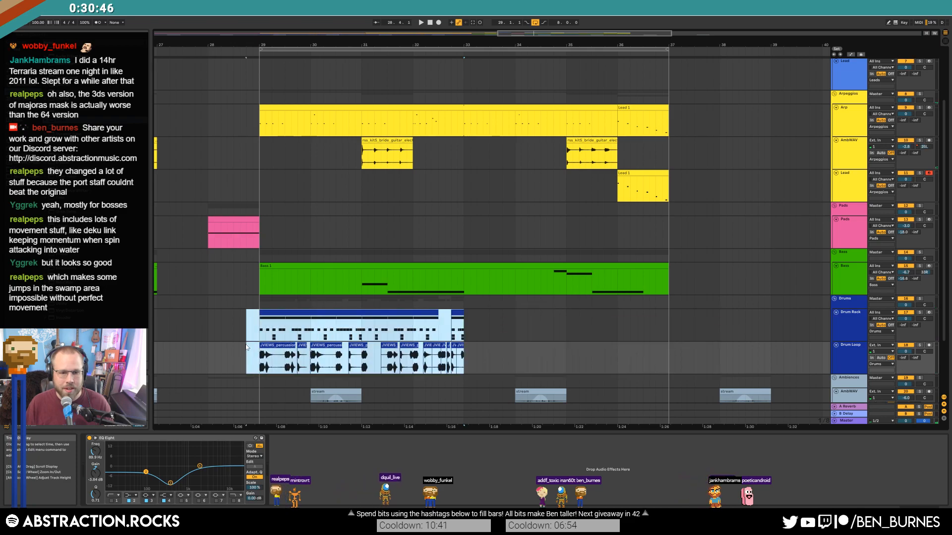
key("ctrl+d")
left_click(477, 341)
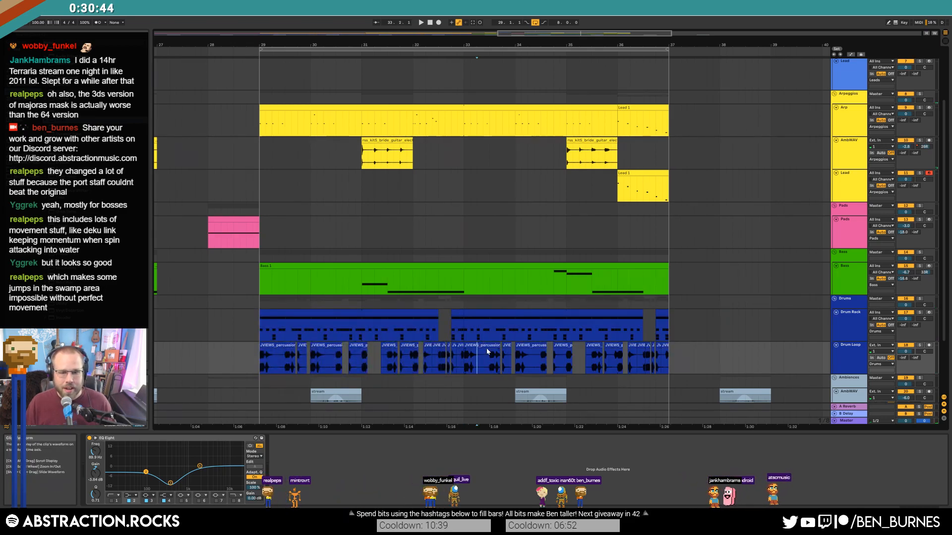
left_click(310, 312)
key("space")
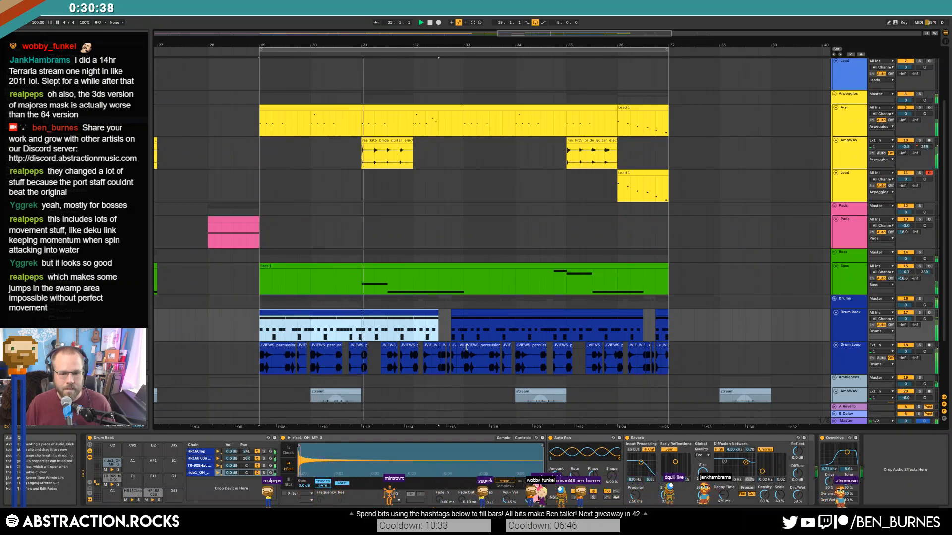
Cut a Drum Loop break from just before 32.4.3 to 33.1.3, and shorten the clip at bar 34 to end just before 34.3.
scroll(466, 348, "up", 5, "ctrl")
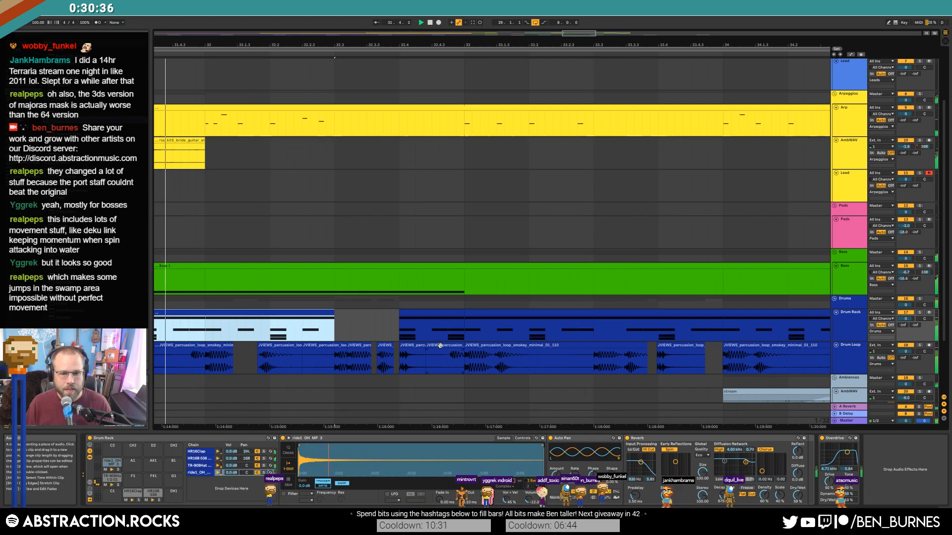
left_click(464, 346)
left_click_drag(464, 347, 495, 346)
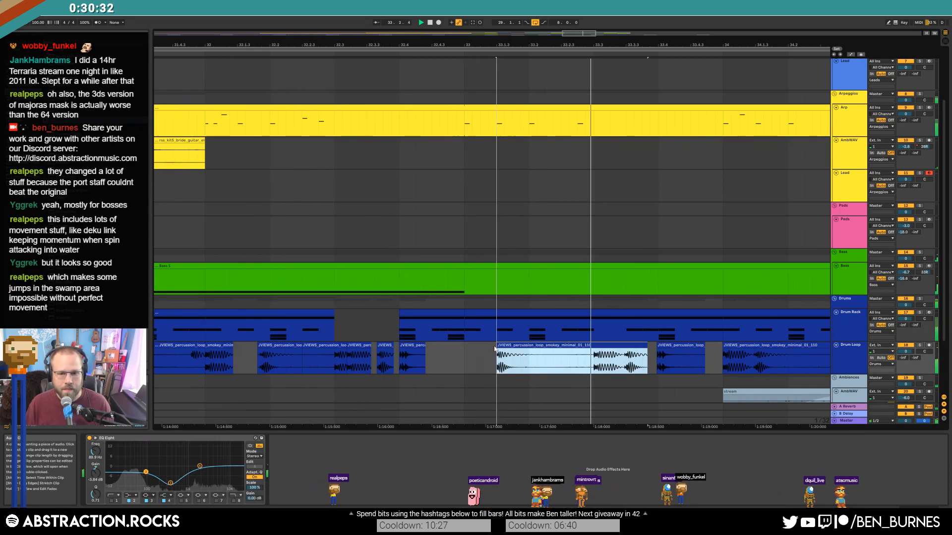
left_click_drag(694, 44, 377, 43)
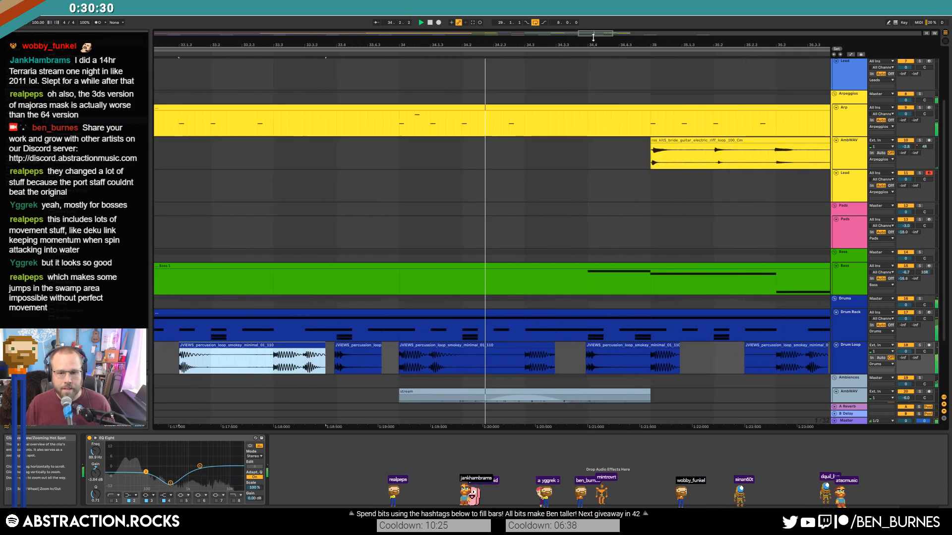
left_click_drag(553, 347, 516, 347)
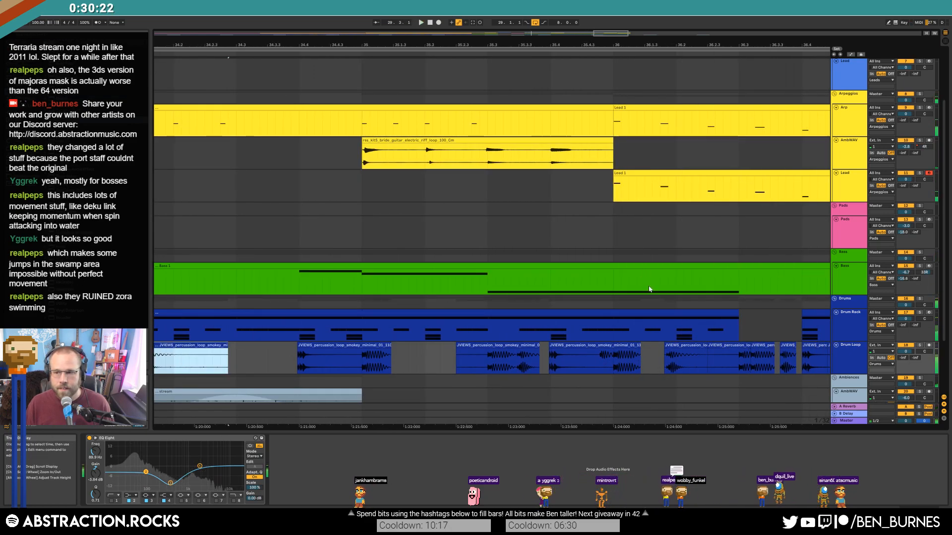
Repeat the Drum Loop hit at bar 36 every half beat up to just before 36.3 as a stutter.
left_click(640, 357)
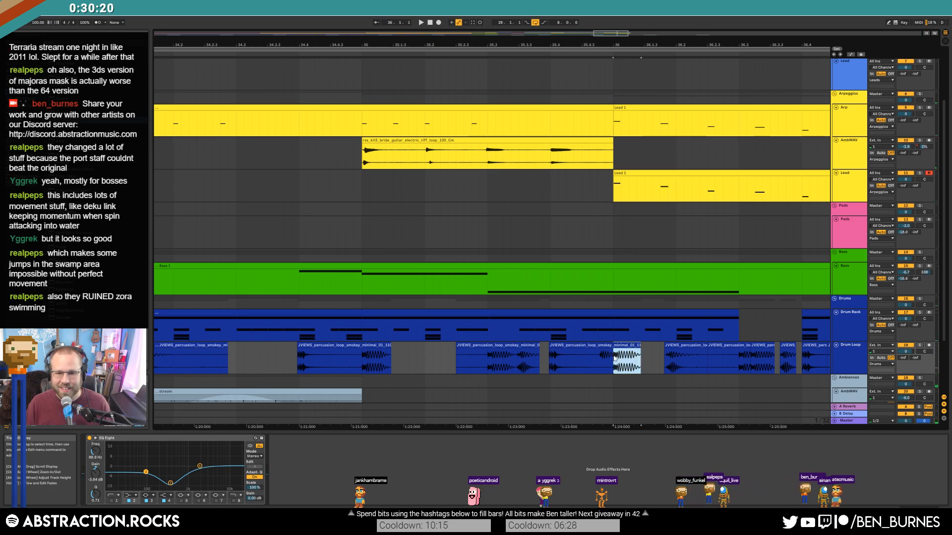
left_click_drag(614, 357, 646, 358)
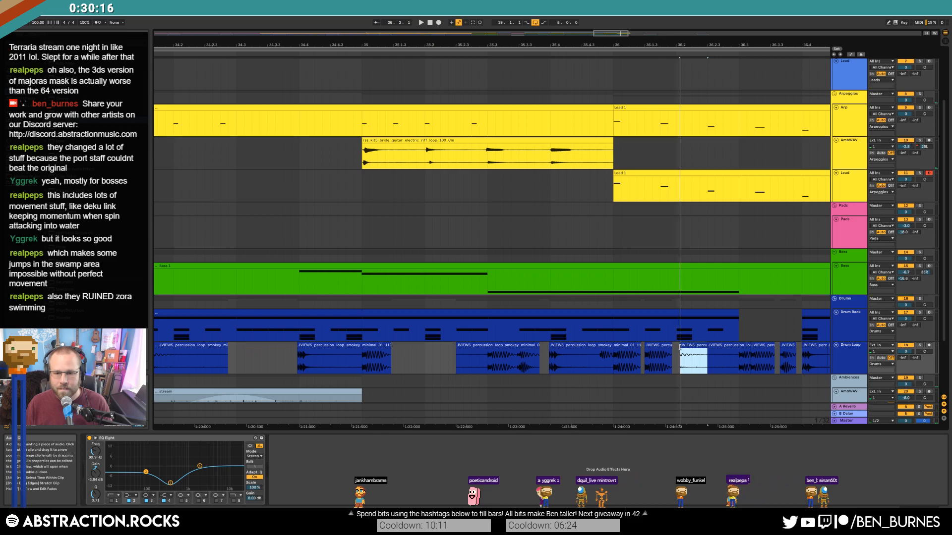
left_click_drag(656, 355, 616, 357)
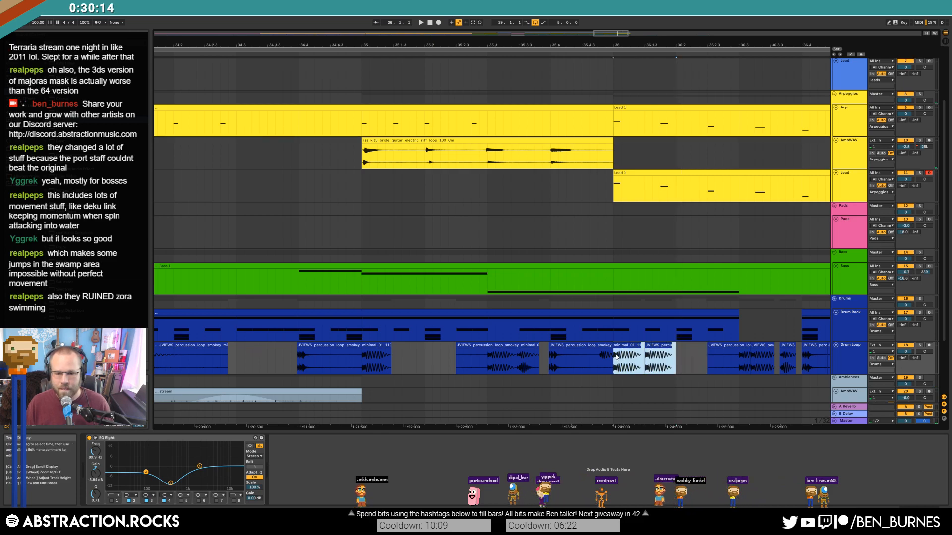
key("ctrl+d")
Delete the short Drum Loop slice at 36.3 and play the stutter.
left_click(744, 346)
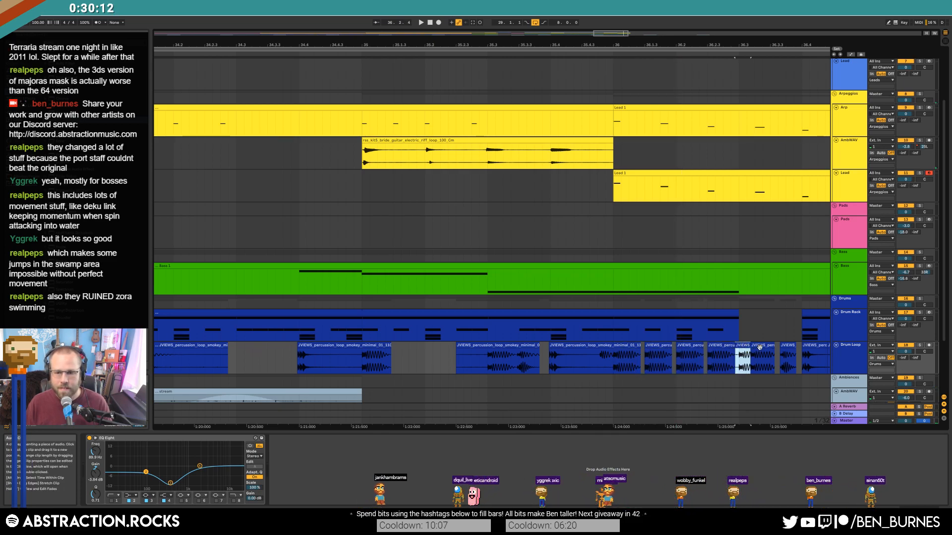
key("Delete")
left_click(510, 362)
key("space")
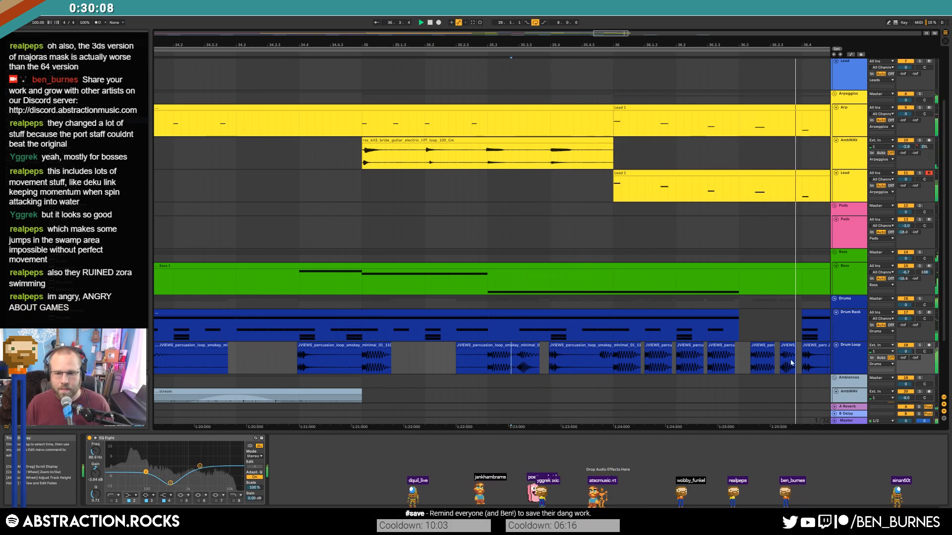
Shift the Drum Loop hit between 36.3.3 and 36.3.4 slightly later, and play bar 36.
key("space")
scroll(786, 346, "up", 2)
left_click_drag(786, 346, 791, 345)
left_click(575, 366)
key("space")
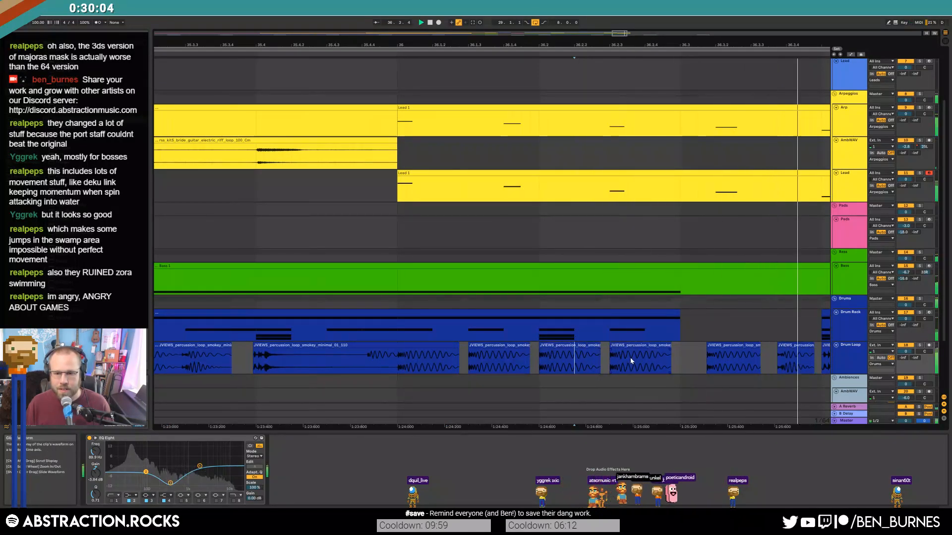
scroll(573, 367, "down", 2)
scroll(517, 369, "right", 3)
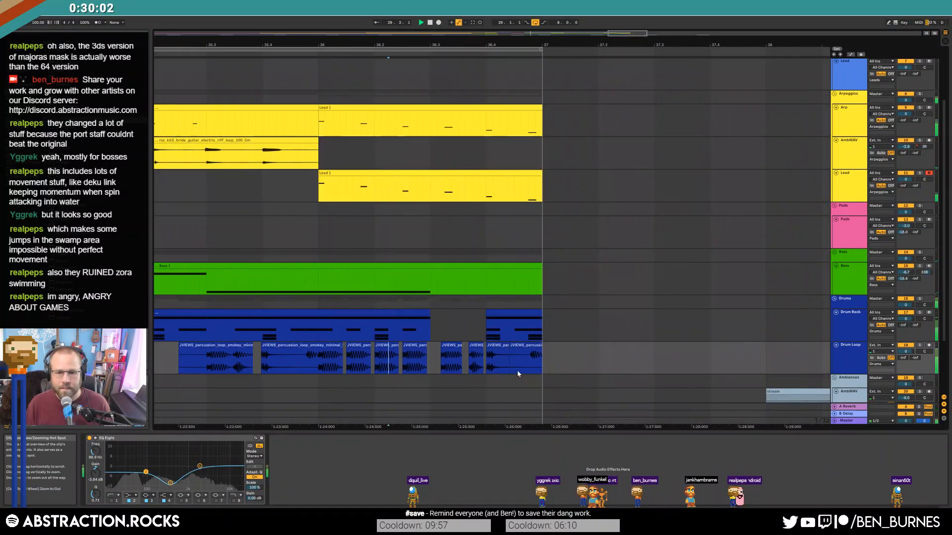
left_click(325, 354)
key("space")
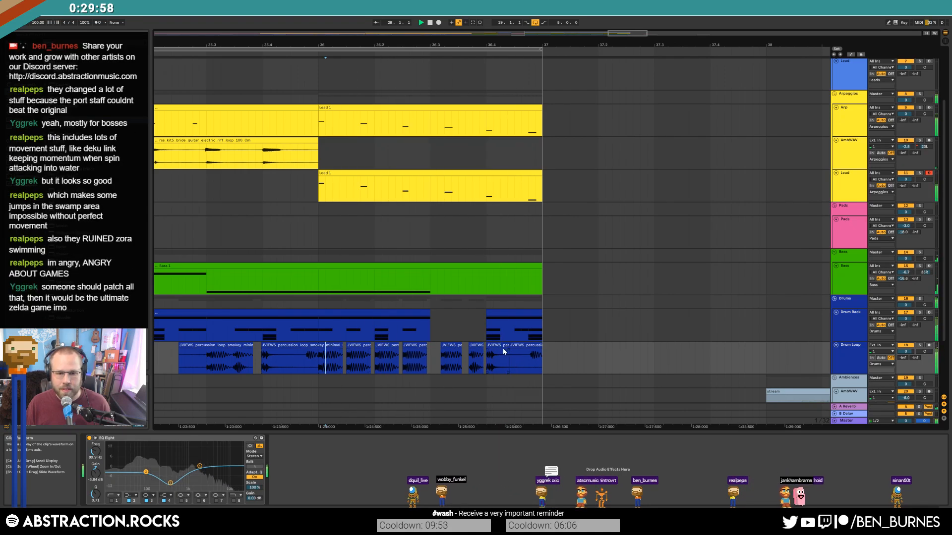
Move the Drum Loop hit at 36.4 slightly earlier, and extend the start of the last Drum Rack clip to meet it.
scroll(503, 351, "up", 5)
left_click_drag(492, 346, 473, 347)
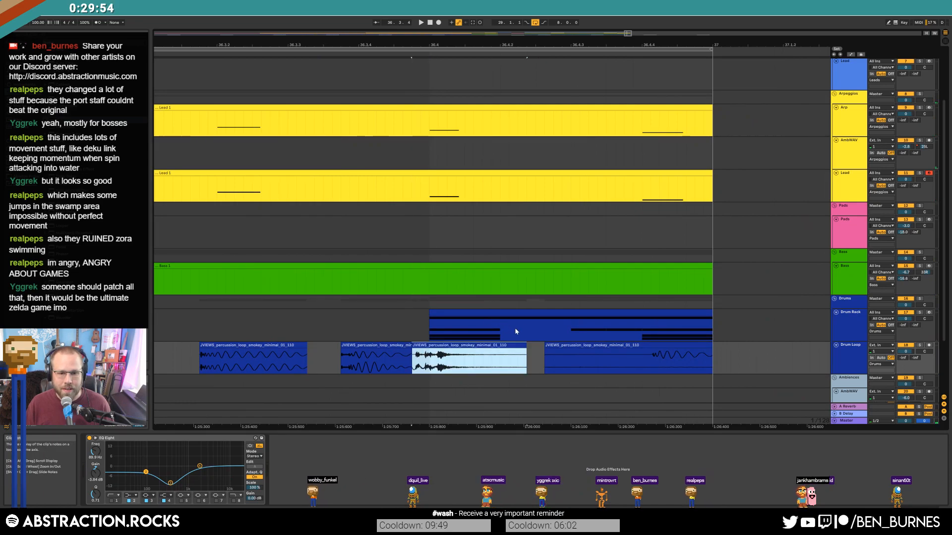
left_click_drag(542, 333, 437, 327)
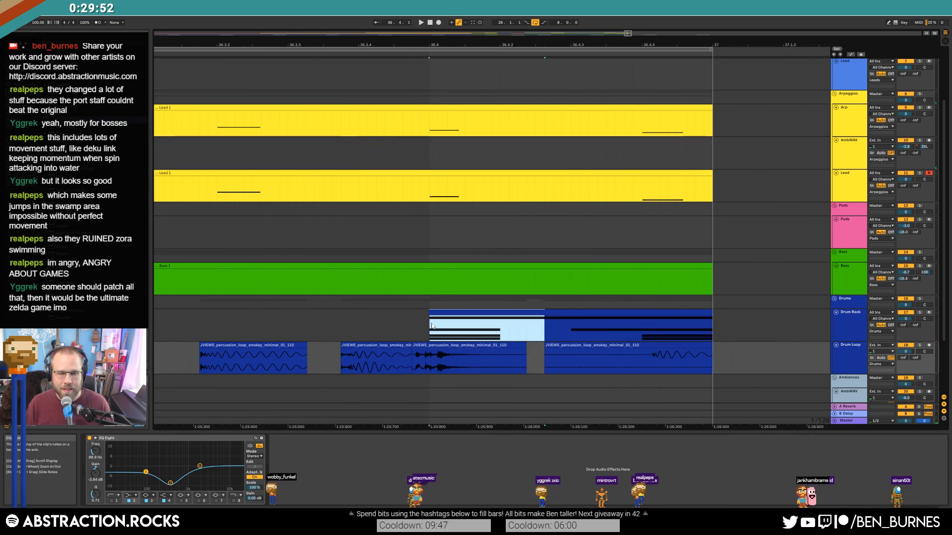
left_click(441, 314)
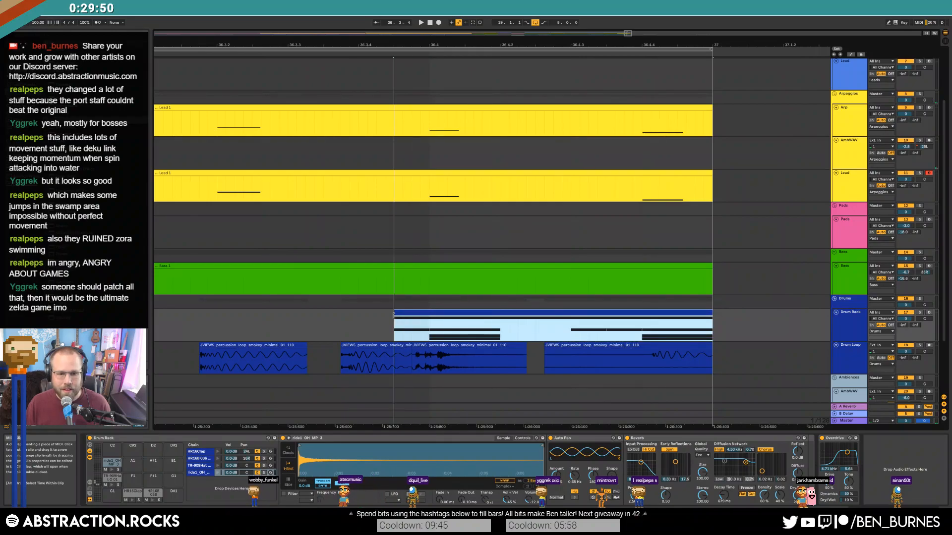
Shift the hat, gated claps and clap notes at 36.4 earlier to the Drum Rack clip's start, and play the result.
double_click(426, 311)
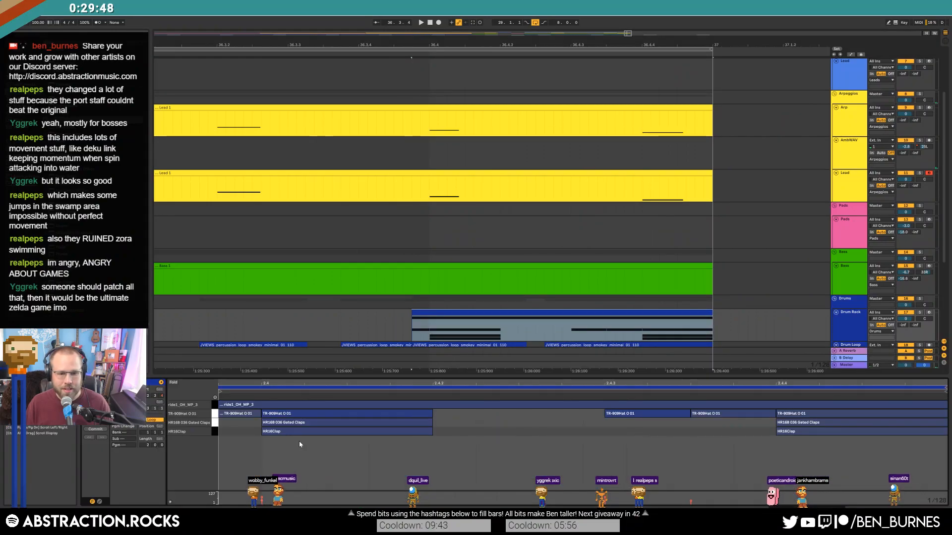
left_click_drag(254, 417, 294, 440)
key("Left")
key("Left")
key("Left")
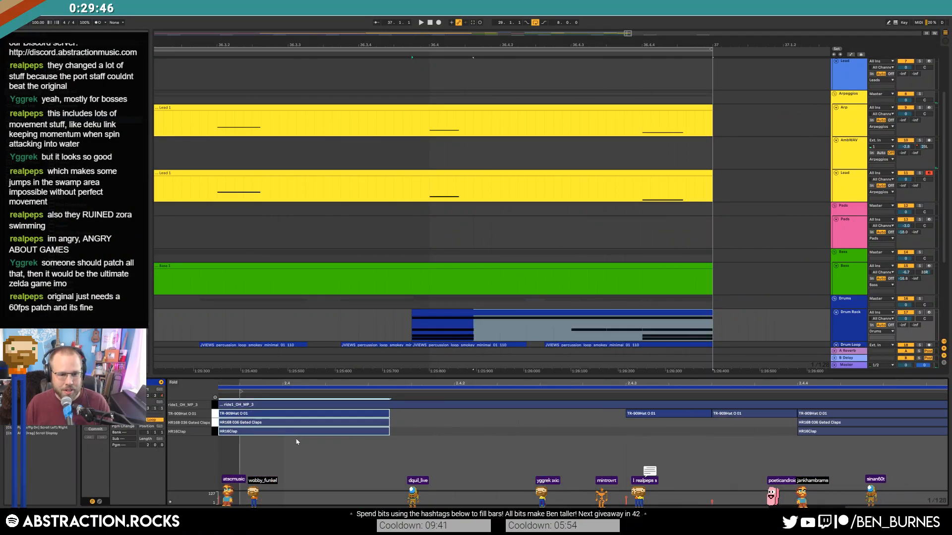
key("Right")
left_click_drag(215, 322, 209, 323)
key("space")
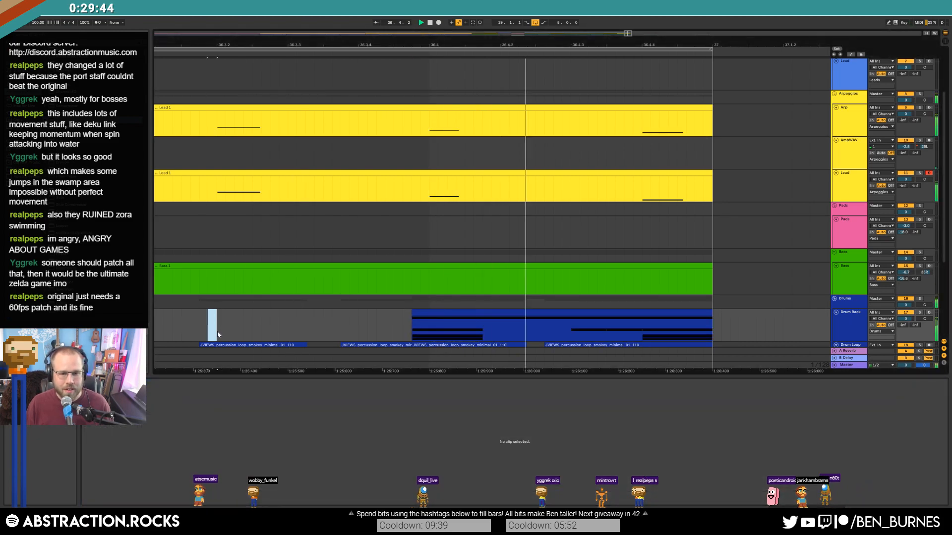
Play the arrangement from bar 25, and open the short blue Lead clip at bar 27 in the note editor.
scroll(369, 310, "down", 5)
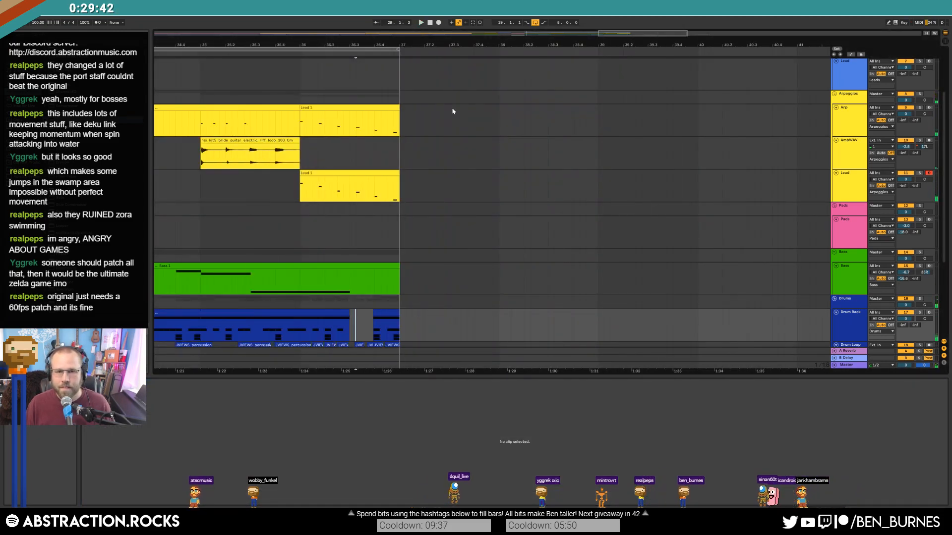
left_click_drag(370, 44, 350, 38)
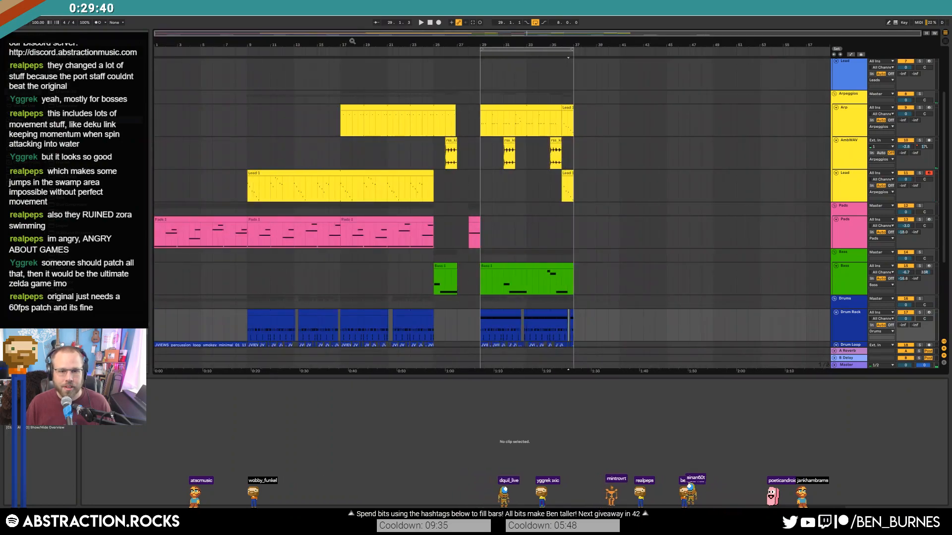
key("shift+Tab")
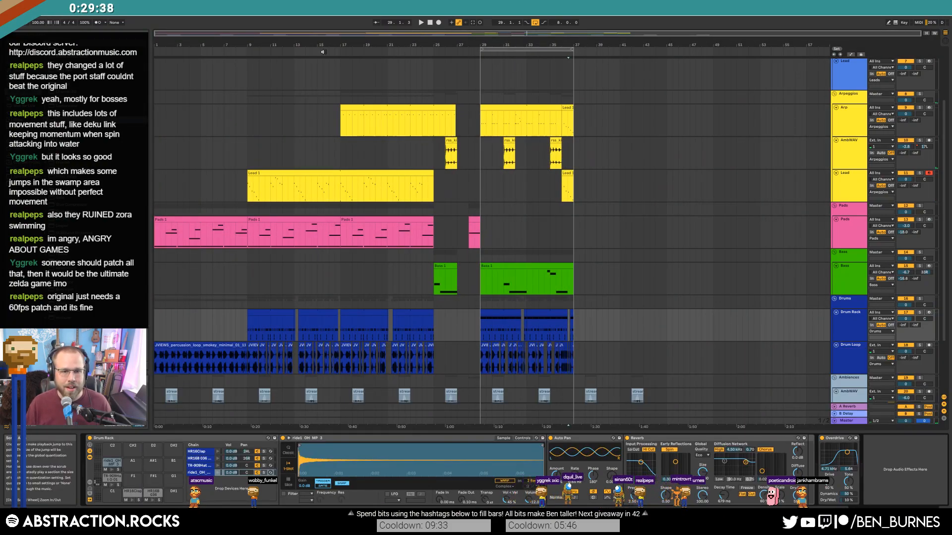
left_click(430, 51)
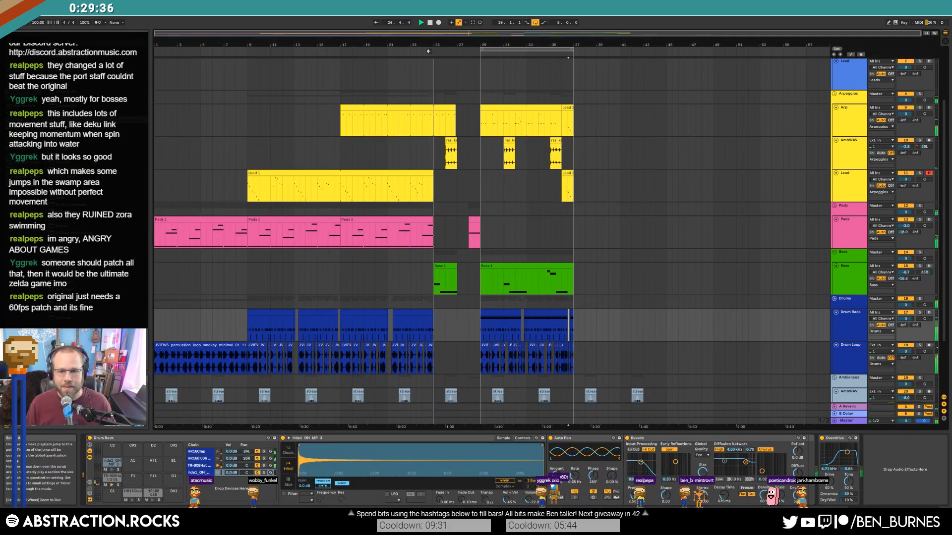
scroll(632, 228, "up", 3)
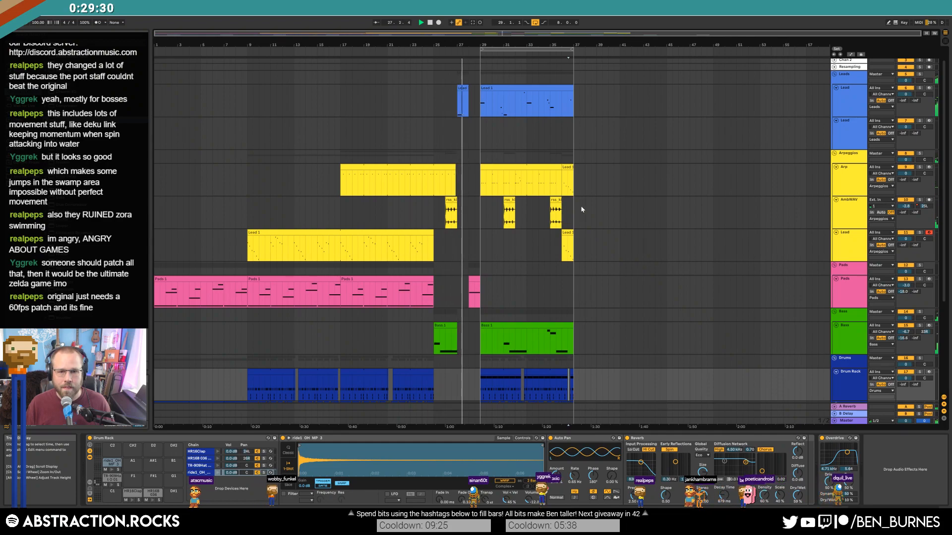
double_click(462, 99)
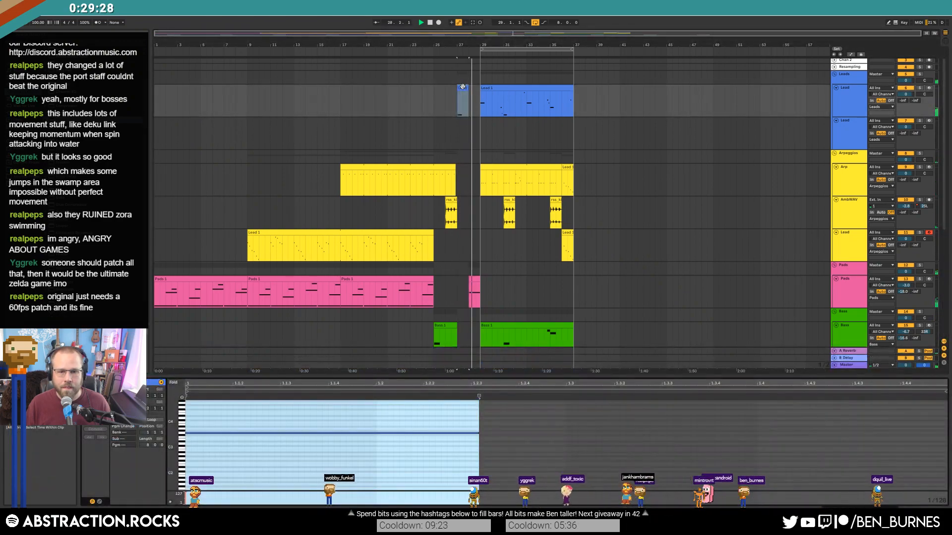
Show the automation lanes and remove the Pads track's Utility gain change at bar 17.
left_click(473, 280)
key("space")
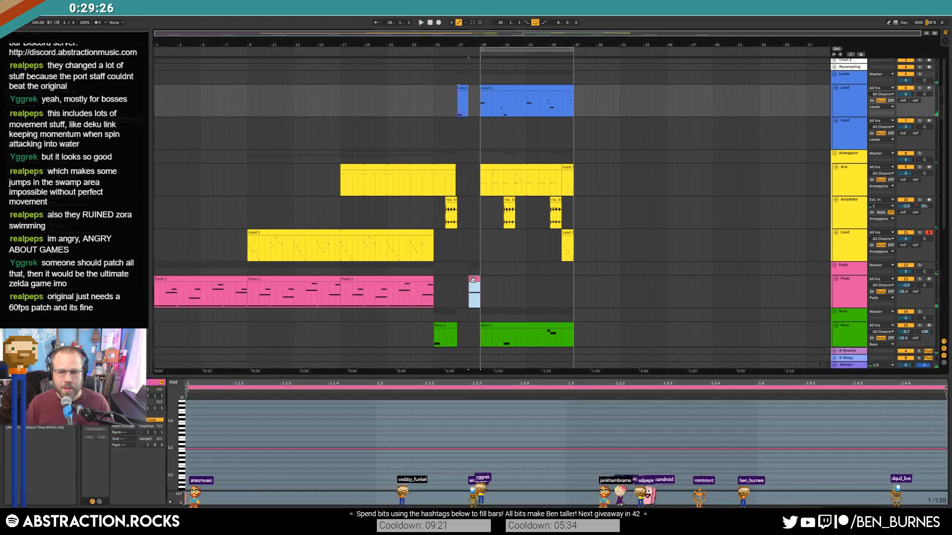
key("shift+Tab")
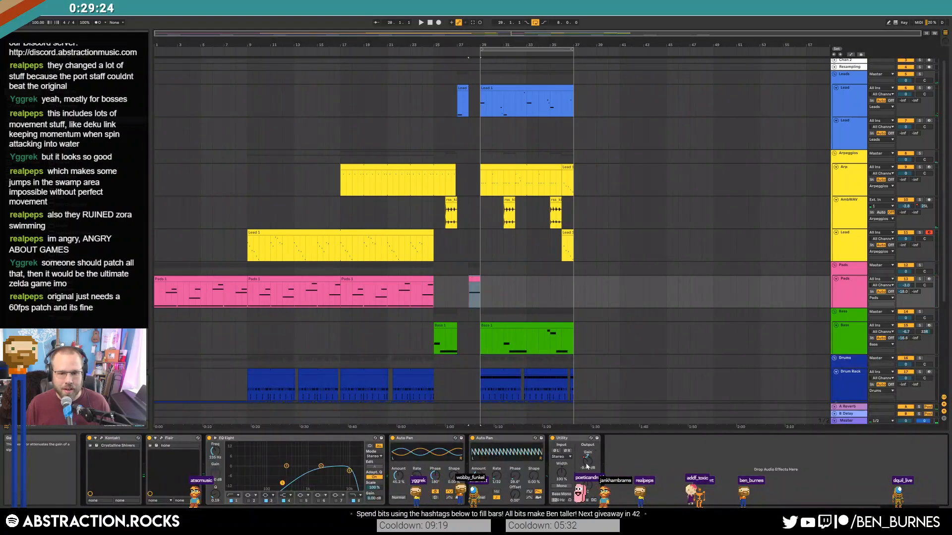
key("a")
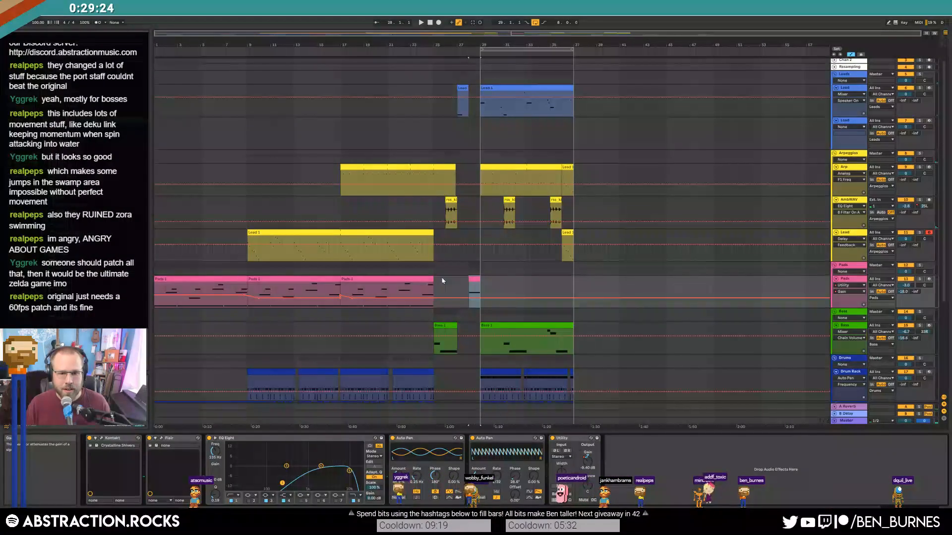
left_click(341, 297)
left_click(352, 299)
Draw a Utility gain rise across the Pads clip at bar 28, reaching 0.00 dB at bar 29, and play it.
left_click(480, 299)
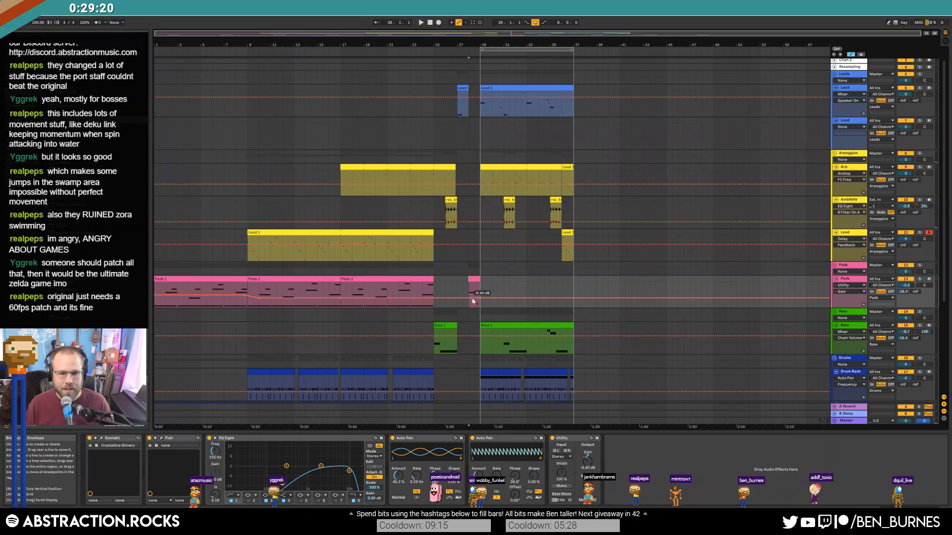
left_click_drag(478, 297, 478, 296)
key("space")
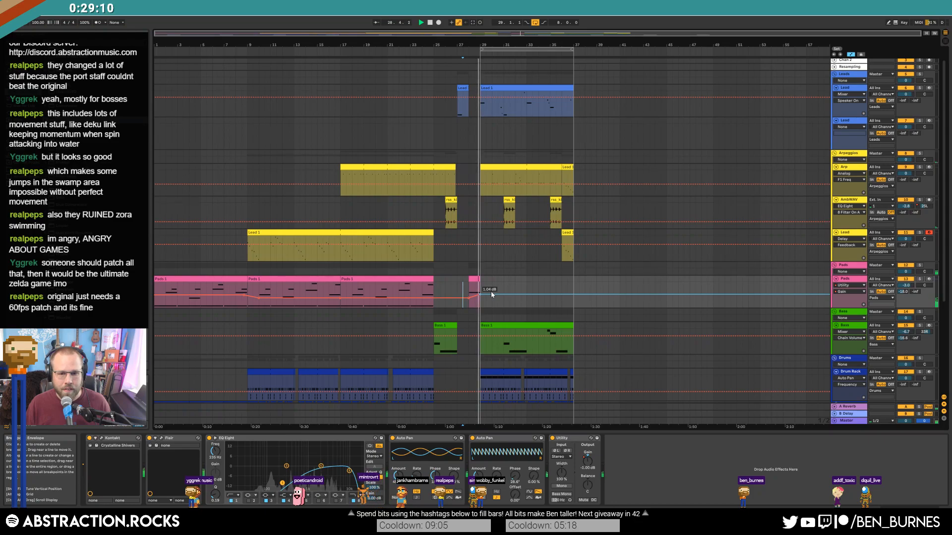
left_click_drag(492, 293, 493, 294)
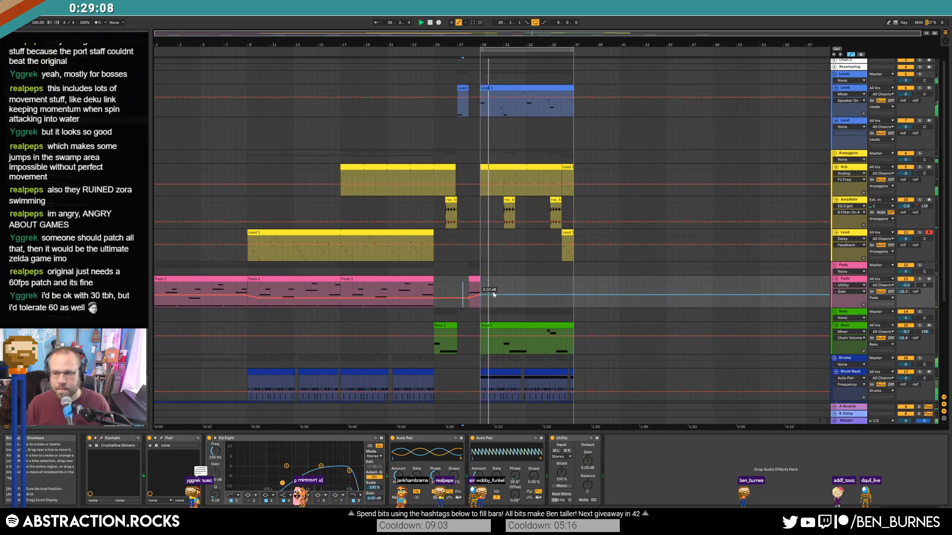
key("space")
Lower the sustained note in the bar 28 Pads clip, add a second held note above it, and play the result.
left_click(472, 280)
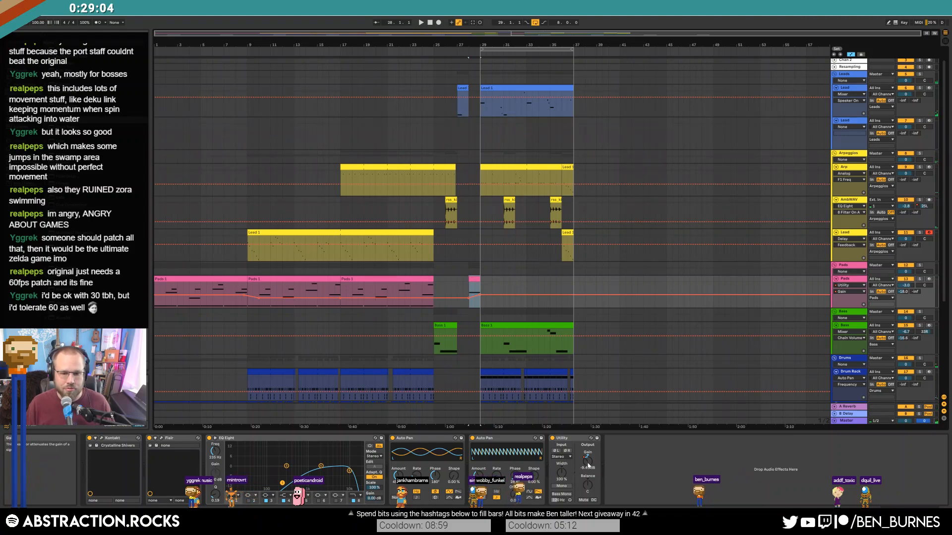
double_click(474, 281)
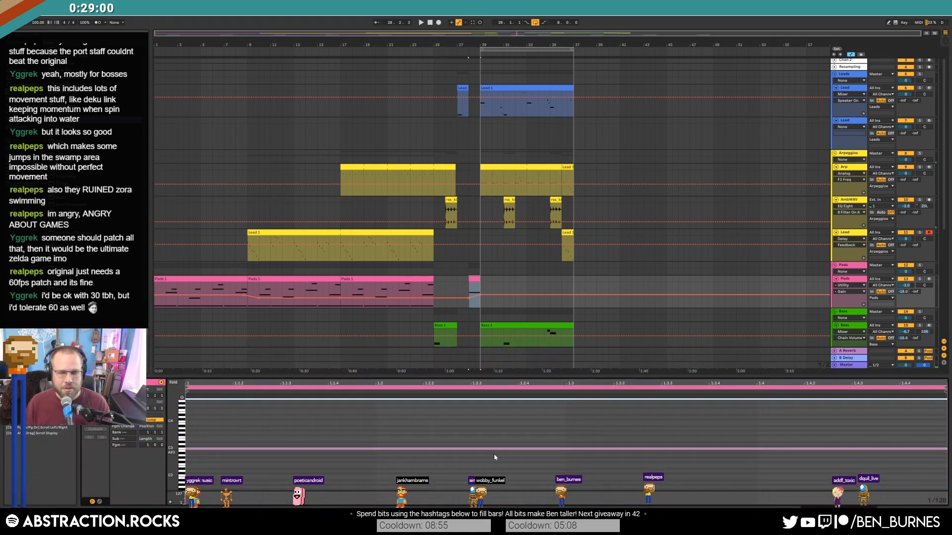
key("shift+Tab")
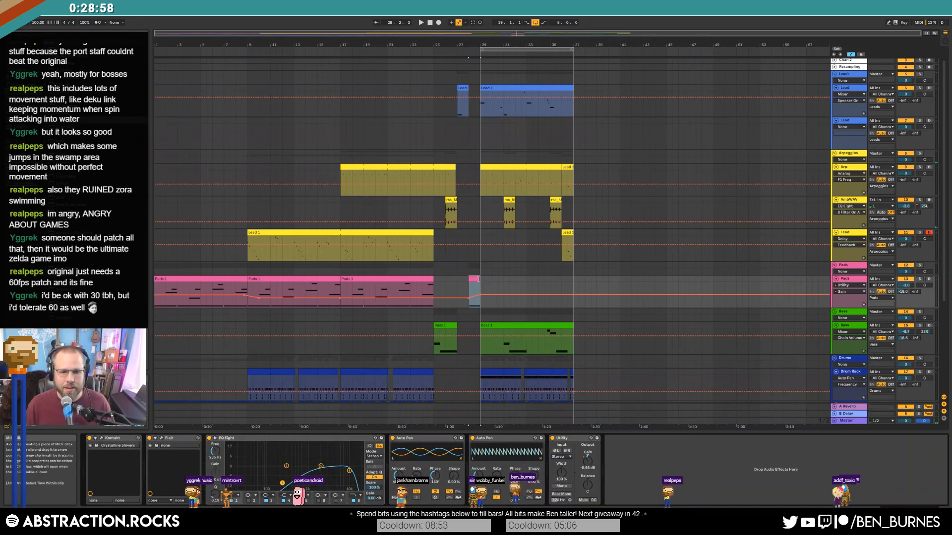
key("space")
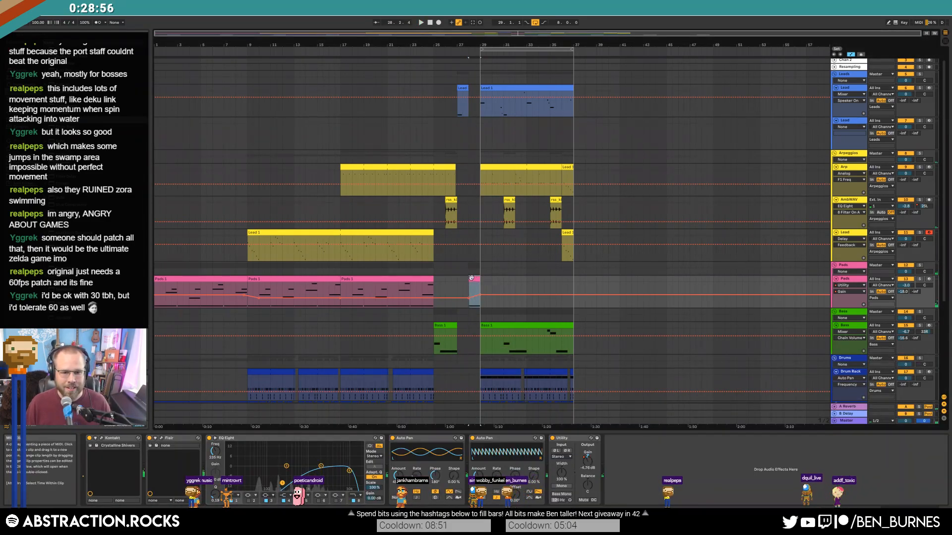
double_click(471, 278)
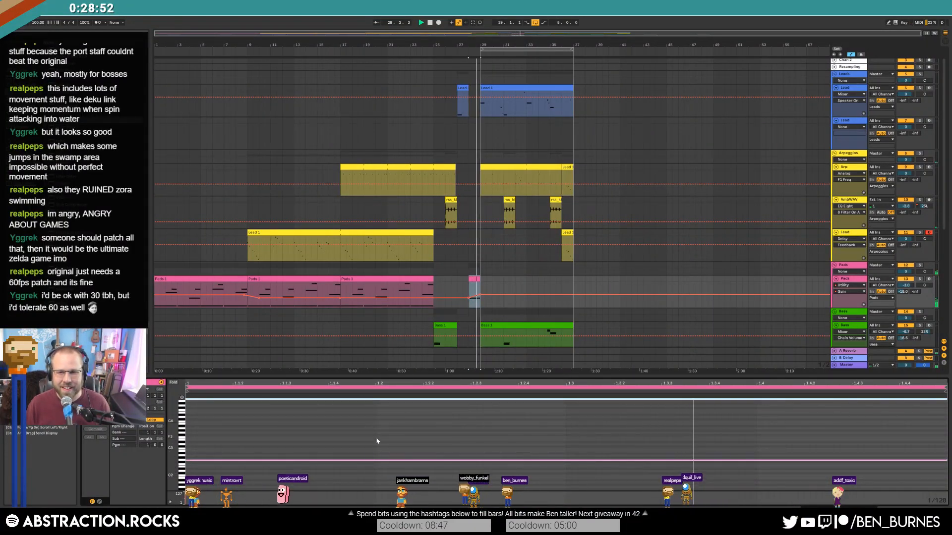
key("shift+Tab")
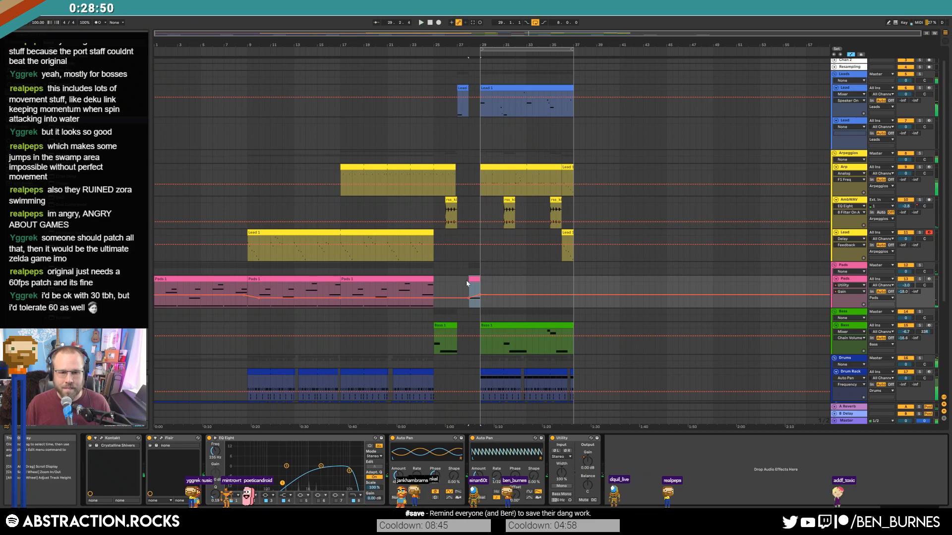
double_click(471, 280)
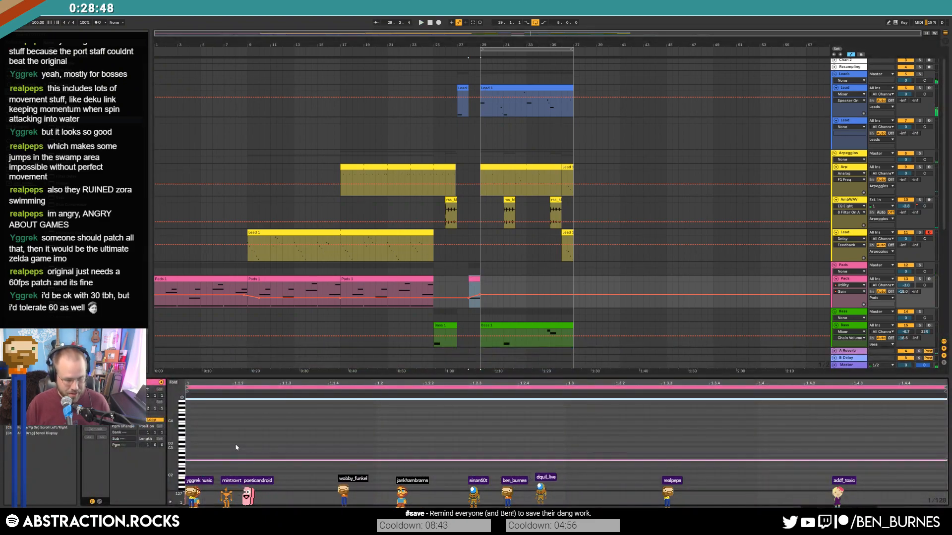
key("space")
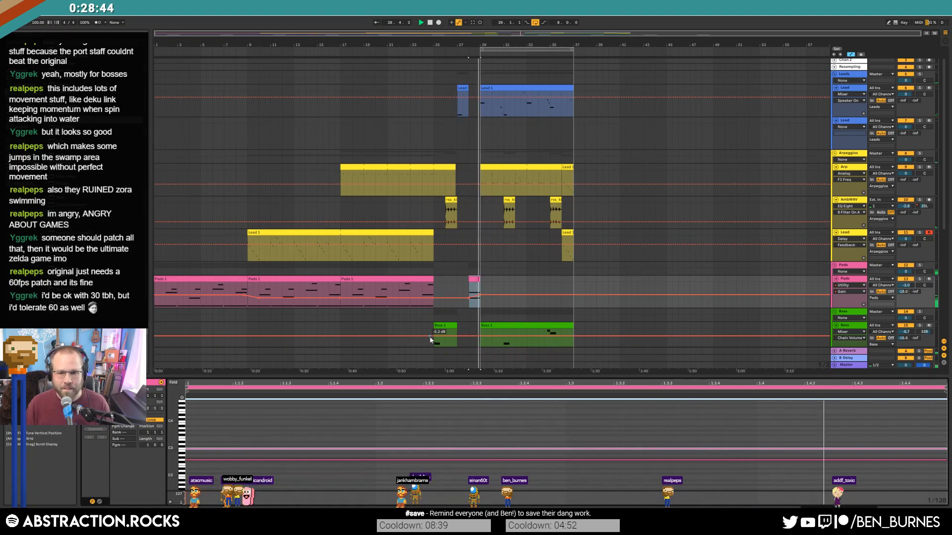
Raise the Pads track's Utility gain automation at bar 29 to 15.7 dB while playing the transition.
key("shift+Tab")
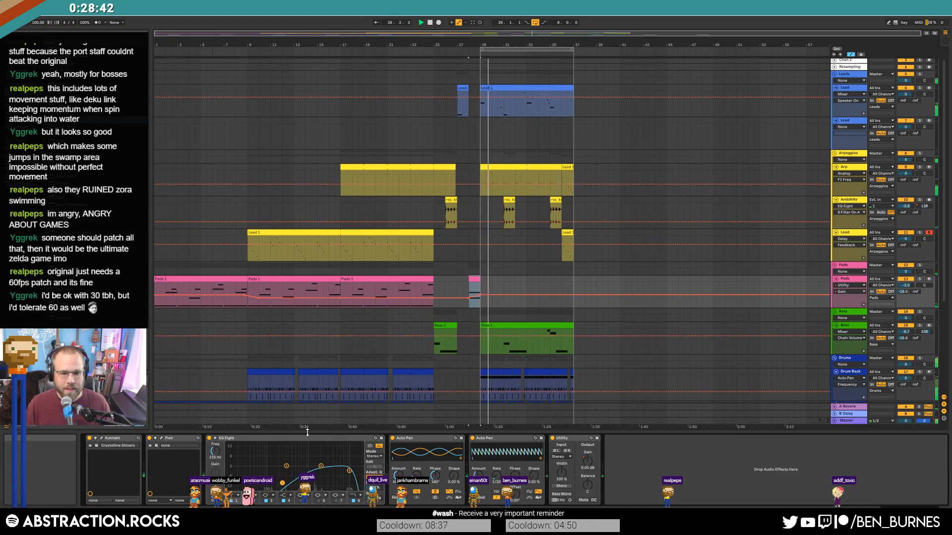
left_click_drag(490, 291, 493, 285)
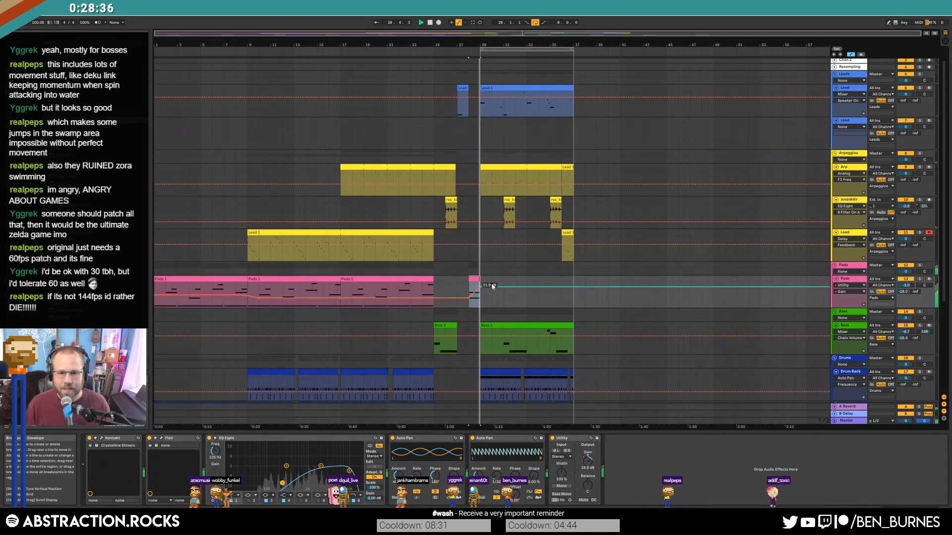
left_click_drag(487, 287, 487, 289)
key("space")
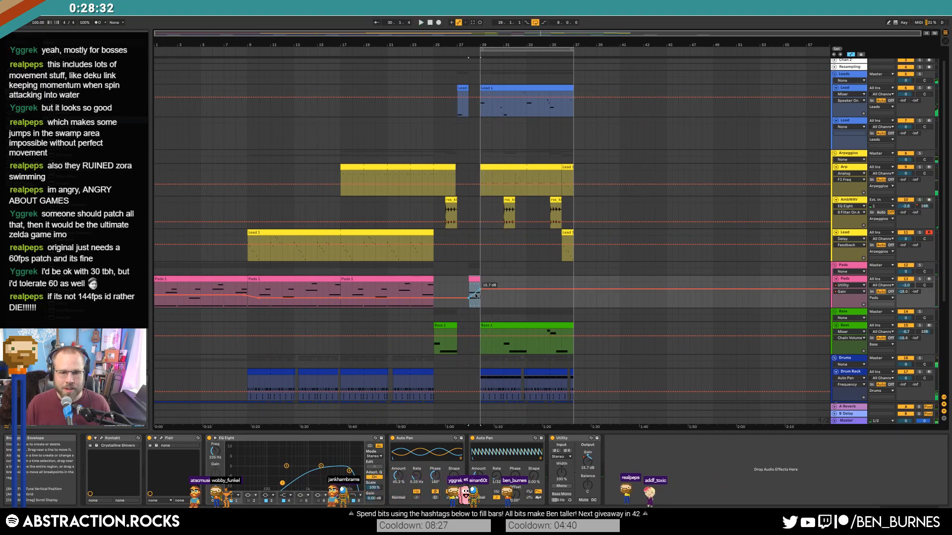
Bring the Pads gain back to -9.40 dB after its bar 29 peak, with a curved fall ending at bar 31.
left_click(492, 294)
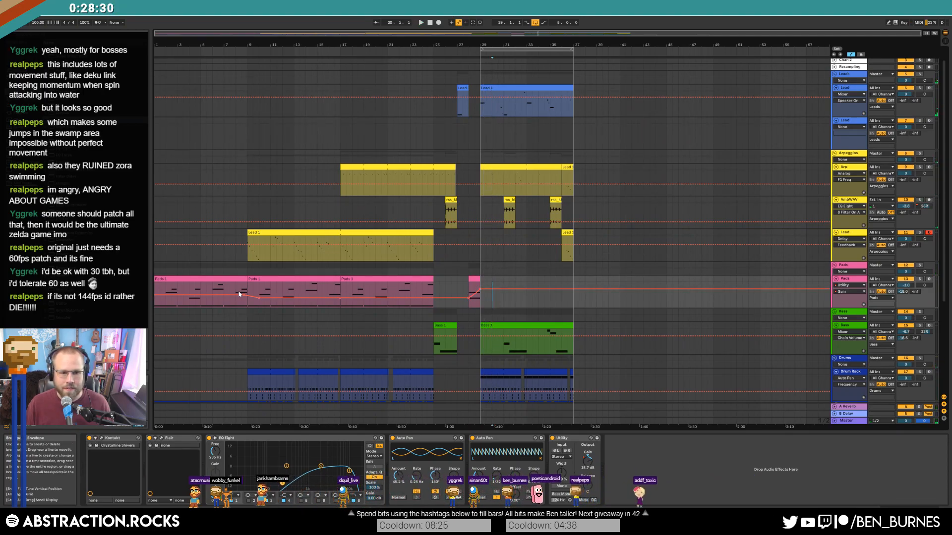
left_click_drag(274, 291, 274, 291)
left_click(491, 302)
key("ctrl+v")
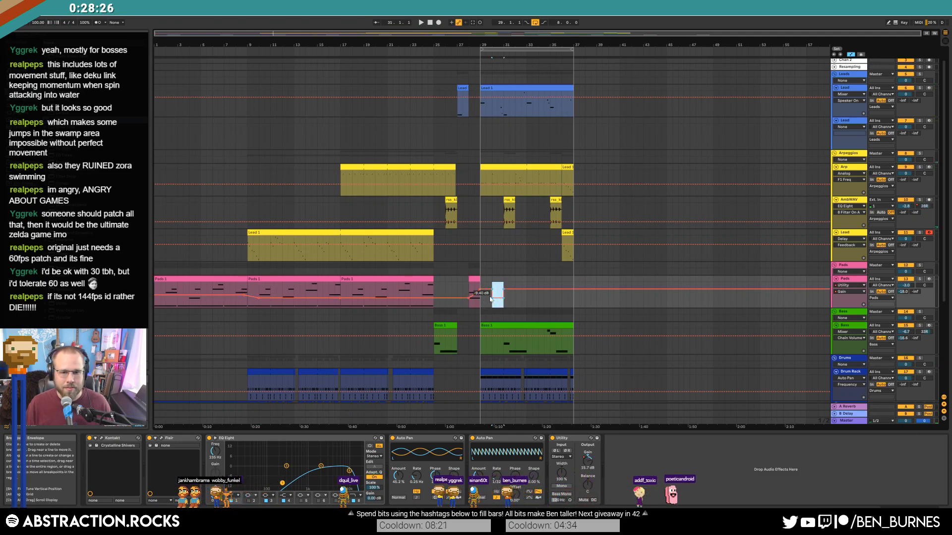
left_click(498, 300)
left_click_drag(503, 291, 504, 299)
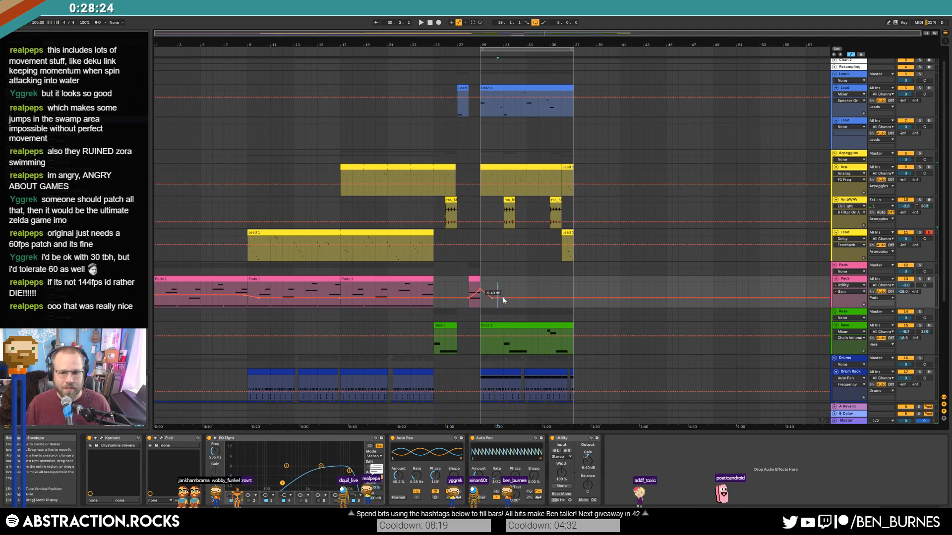
key("space")
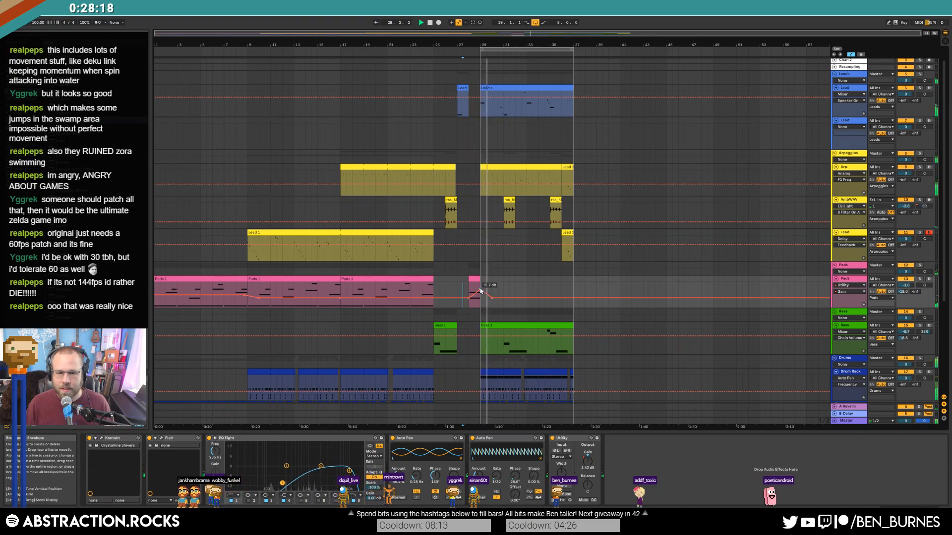
mouse_move(492, 298)
left_mouse_down()
mouse_move(503, 298)
mouse_move(494, 293)
left_mouse_up()
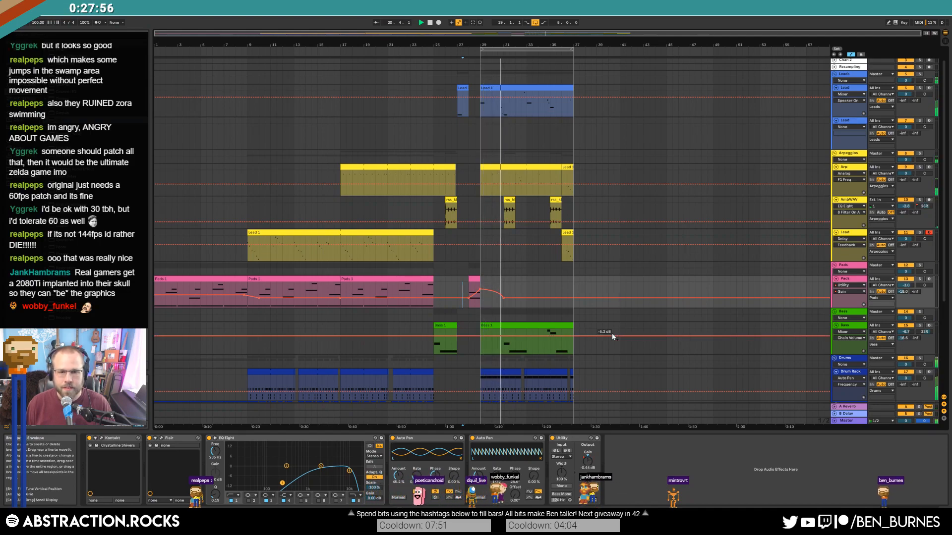
Inspect the Arp clip at bar 29 in the note editor and the AmbWAV clip at bar 31 as a waveform.
left_click(499, 194)
left_click(376, 461)
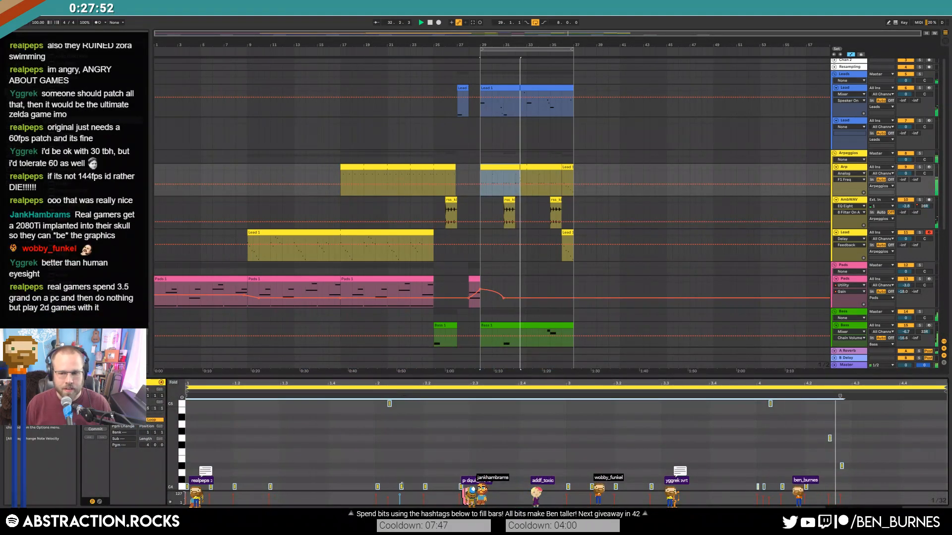
left_click(470, 449)
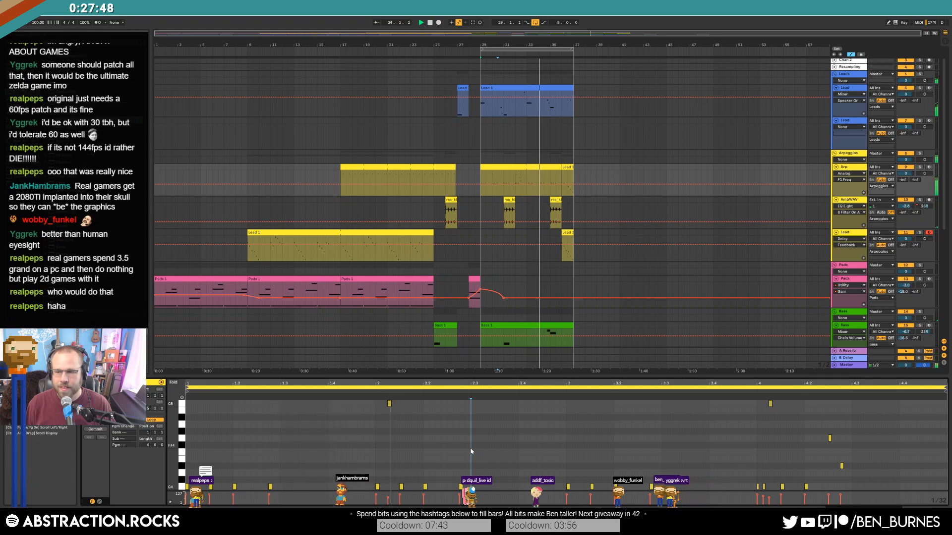
left_click(507, 198)
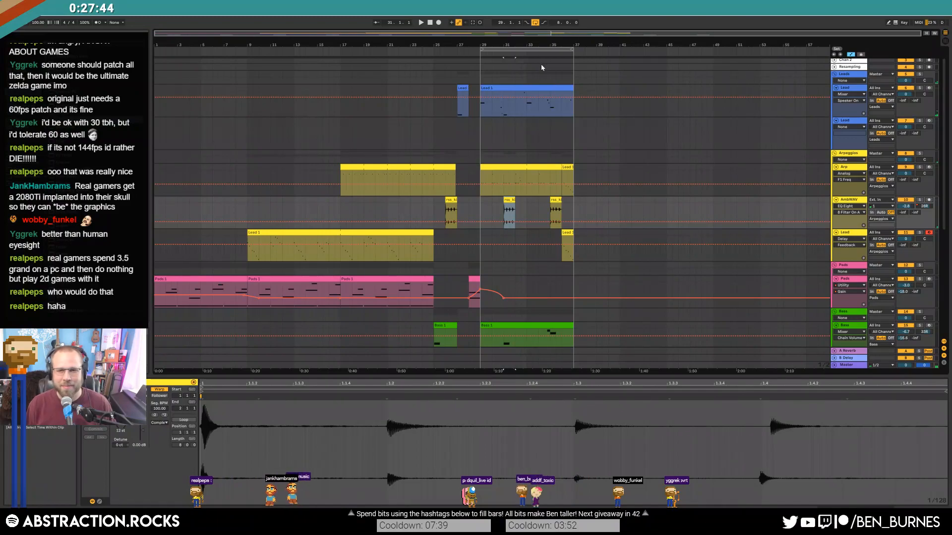
Duplicate bars 29 to 37 of all tracks from the upper Lead to the Drum Loop.
left_click(540, 87)
scroll(604, 263, "down", 8)
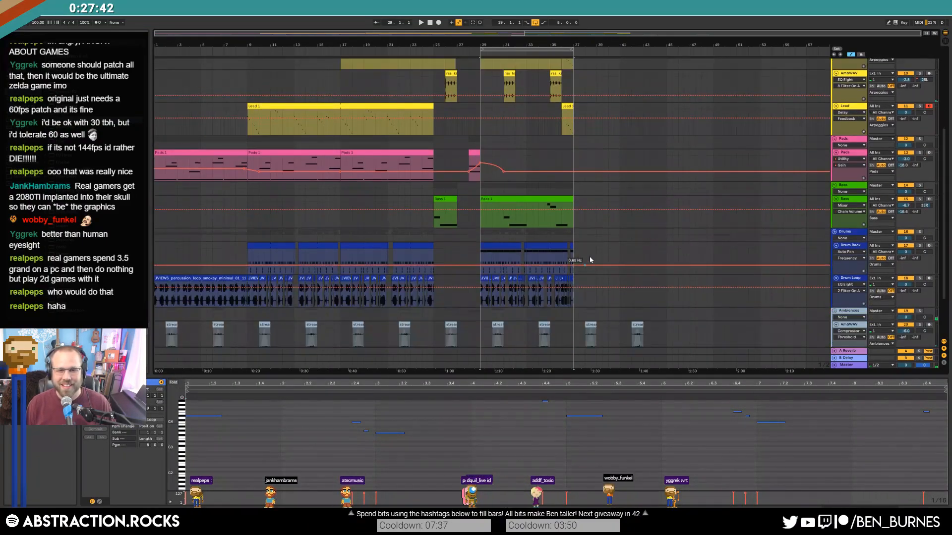
left_click(574, 259, "shift")
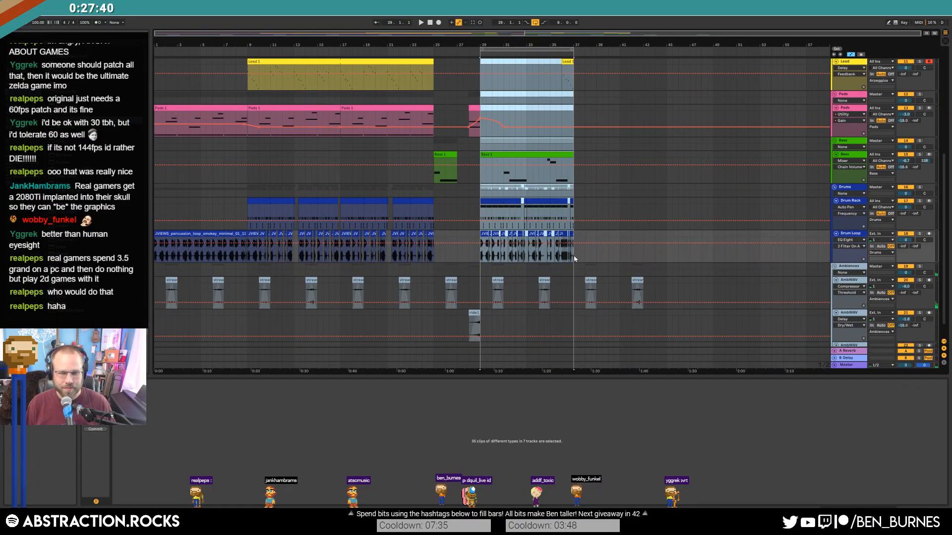
key("ctrl+d")
Remove the duplicated gain bump on the Pads track between bars 37 and 39.
scroll(690, 237, "up", 4)
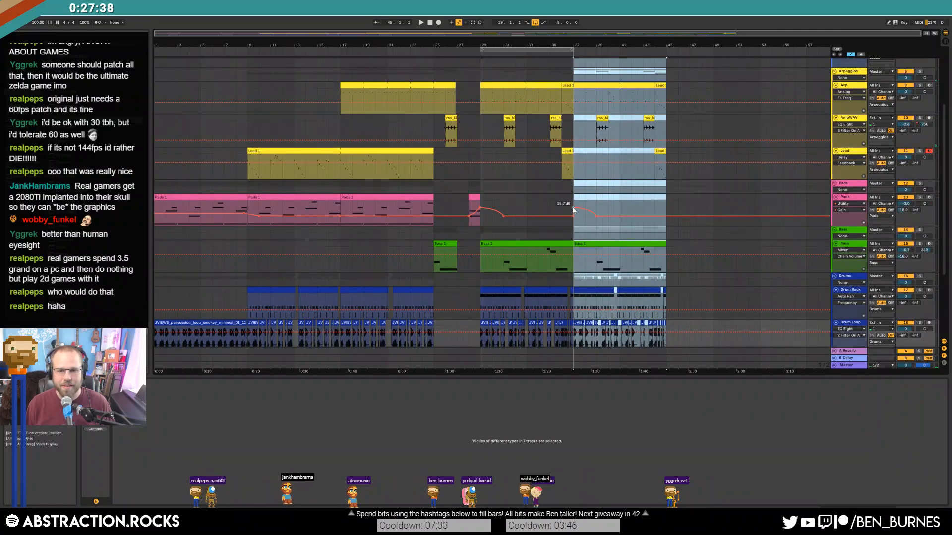
left_click(596, 216)
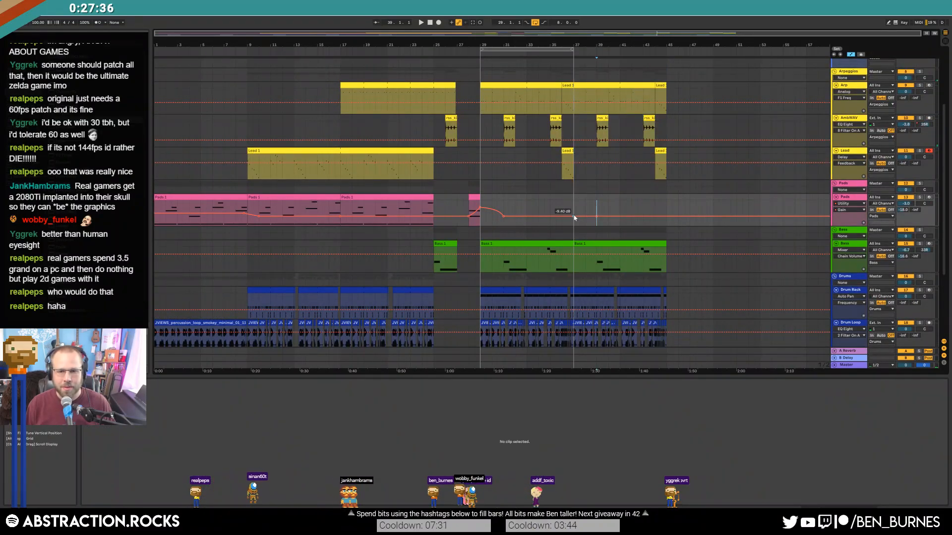
left_click(603, 208)
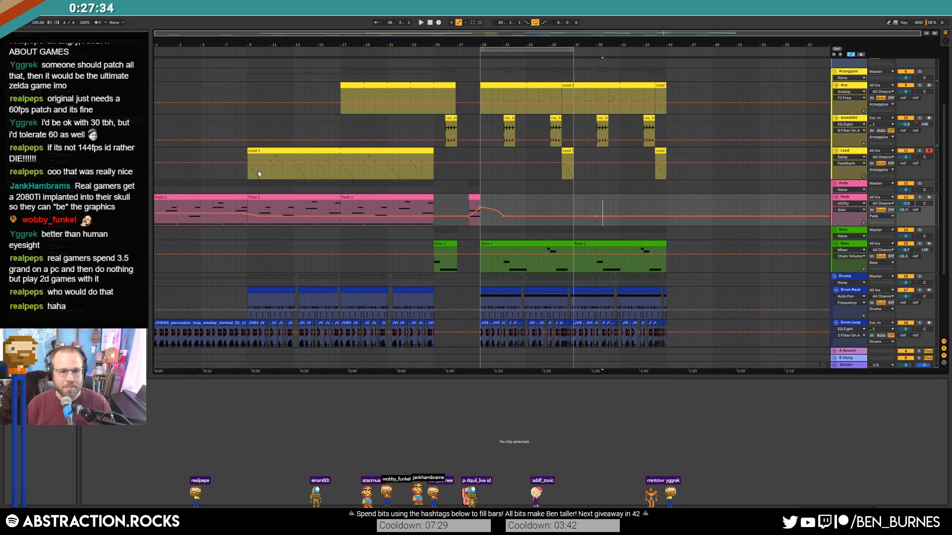
Hide the automation lanes and paste a copy of the Pads clip from bars 17 to 25 at bar 37.
left_click(374, 200)
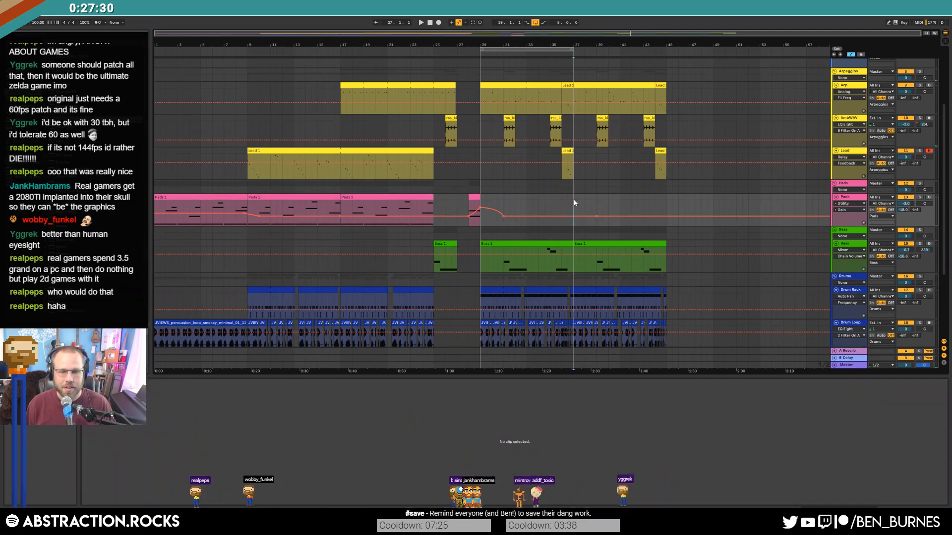
key("a")
left_click(575, 207)
key("ctrl+v")
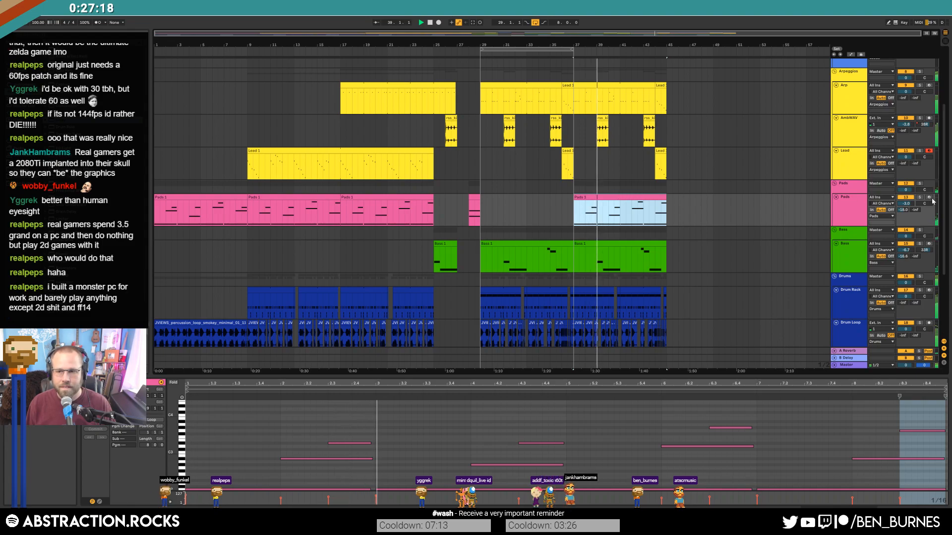
Solo the Pads track, show its automation and devices, and play the bar 37 clip and the earlier Pads clips.
key("space")
left_click(920, 198)
key("a")
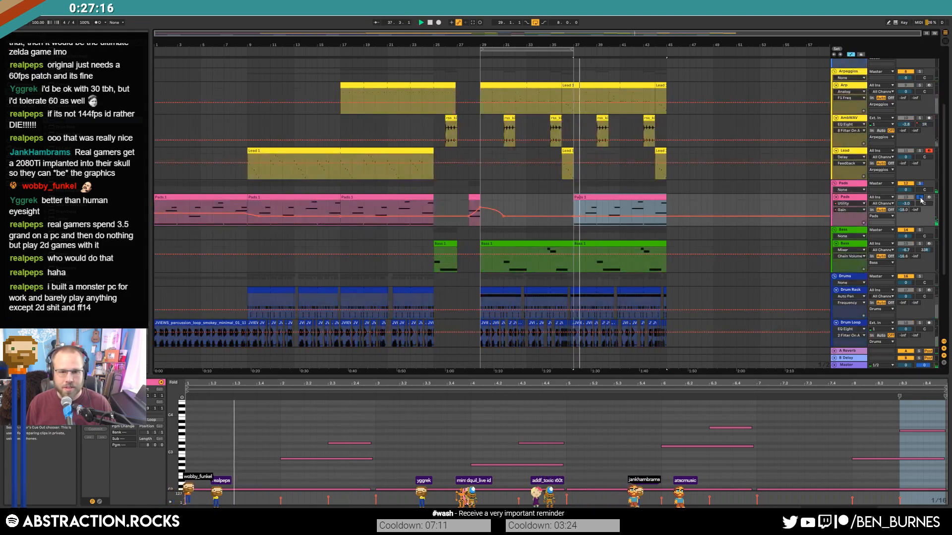
key("shift+Tab")
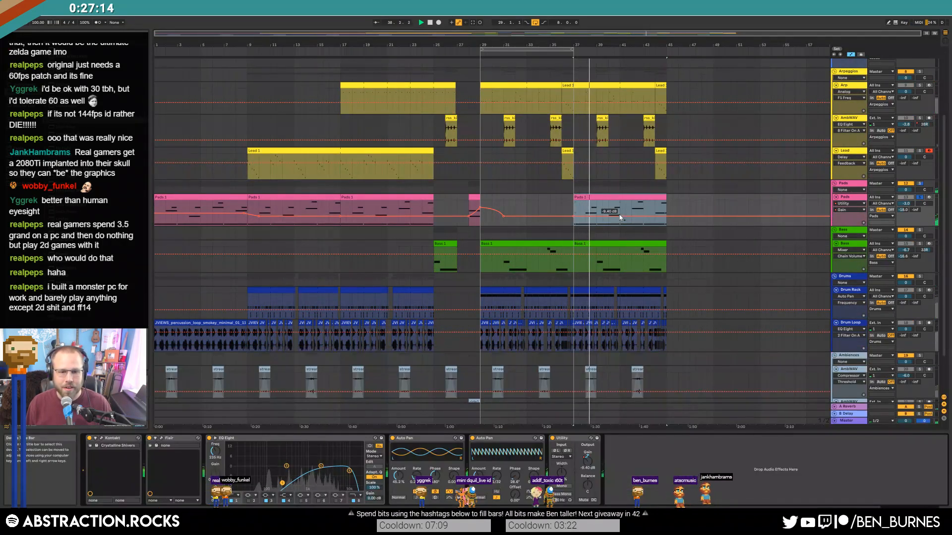
left_click(213, 208)
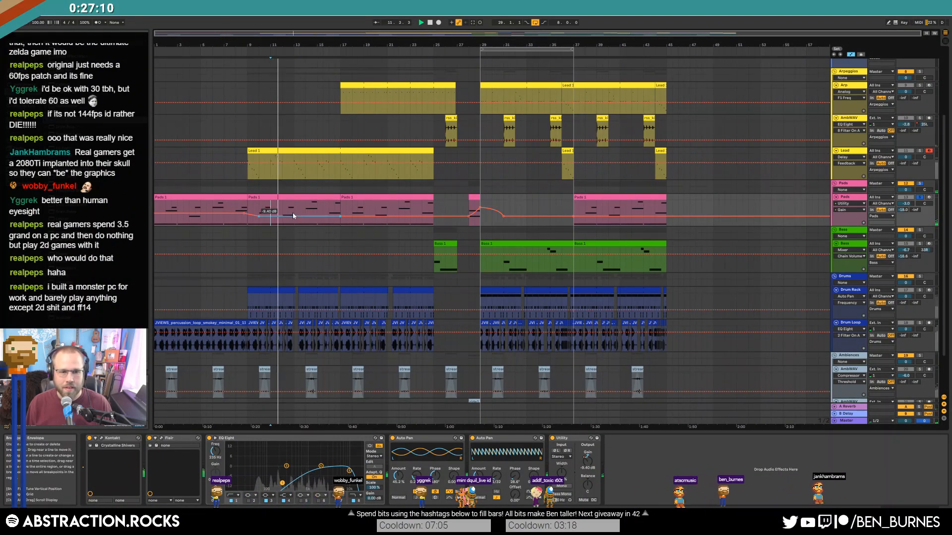
Raise the flat parts of the Pads gain automation to about -3.13 dB and play the Pads clip at bar 37.
left_click_drag(342, 218, 342, 216)
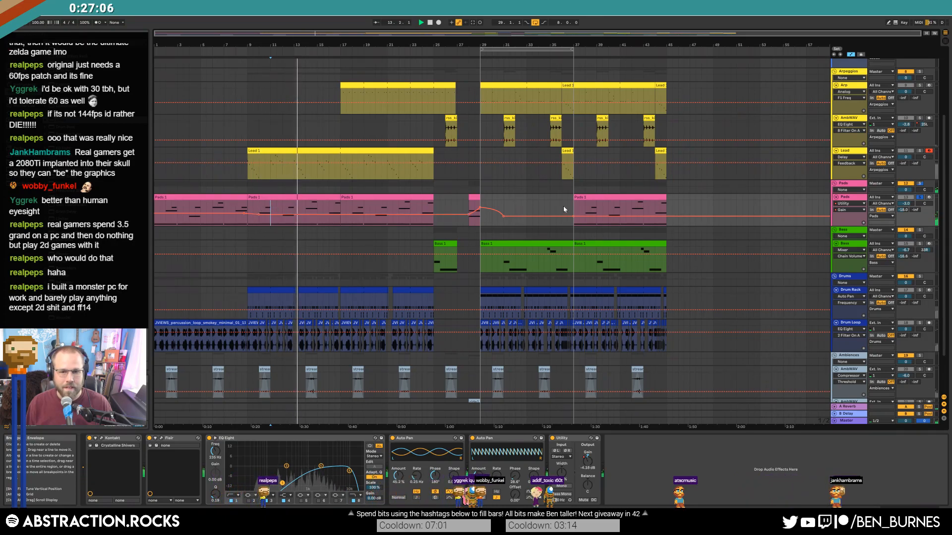
left_click_drag(503, 216, 504, 215)
left_click(580, 210)
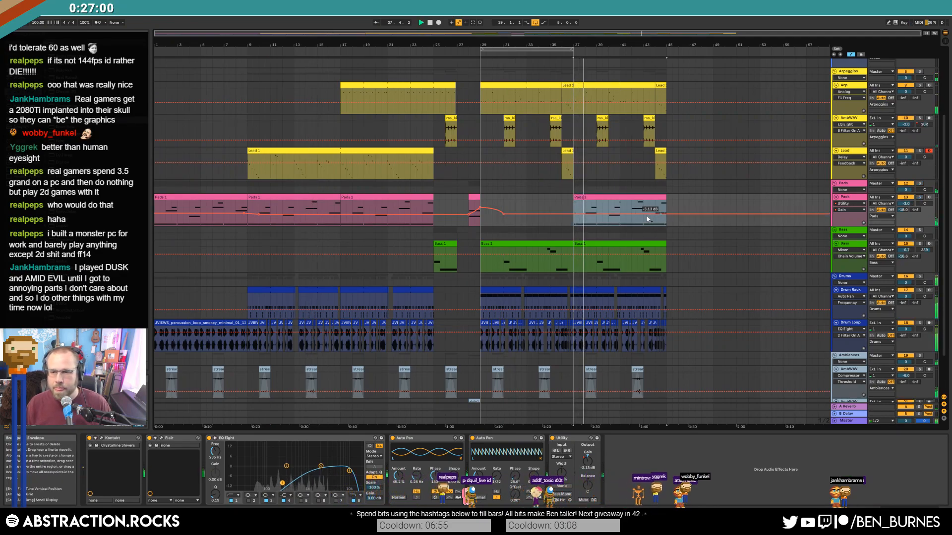
key("space")
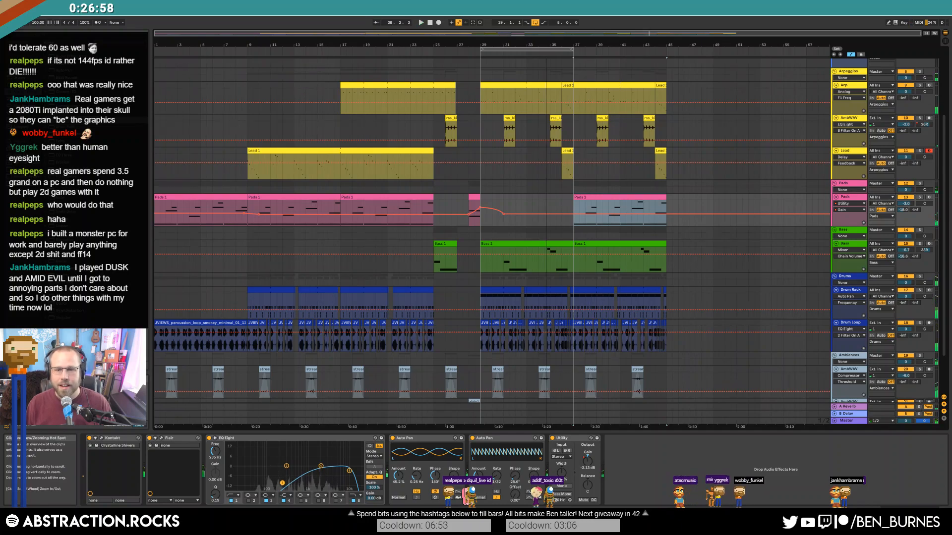
Move the loop to bars 37 to 45 and delete the Drum Loop clip that starts at bar 37.
scroll(529, 69, "up", 3)
left_click_drag(537, 51, 635, 49)
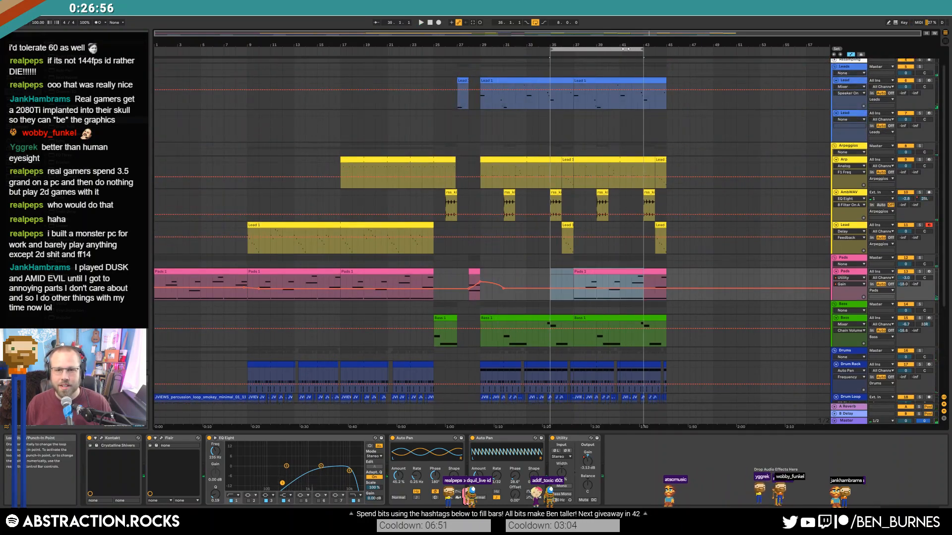
scroll(587, 208, "down", 5)
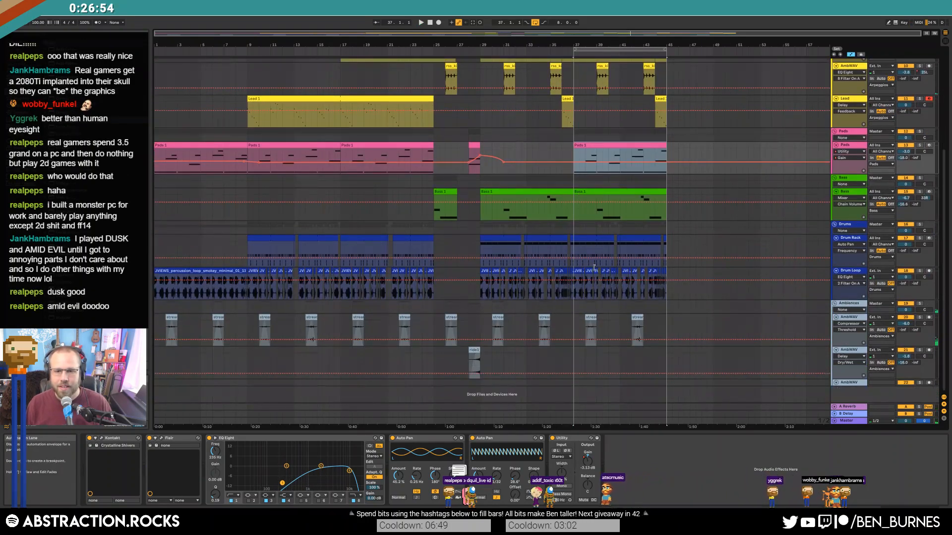
scroll(588, 264, "up", 10)
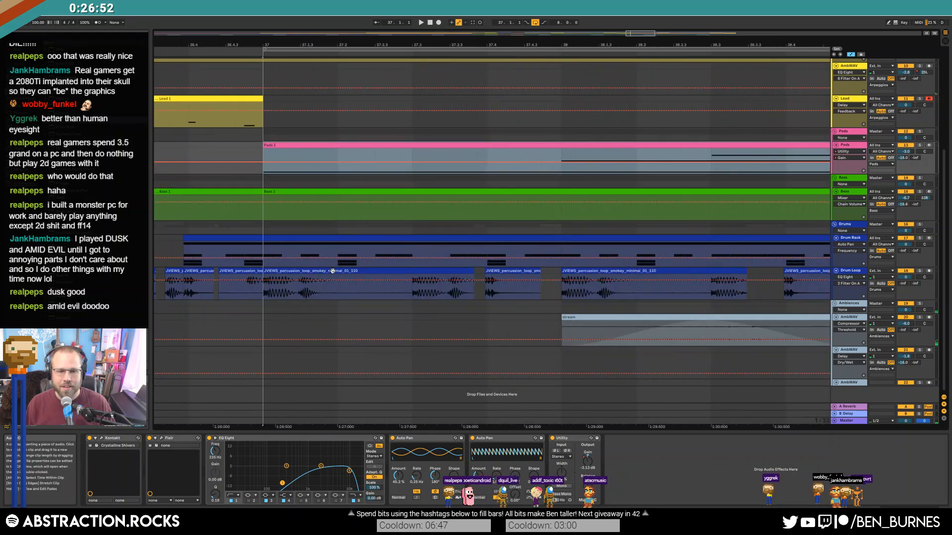
left_click(306, 279)
key("Delete")
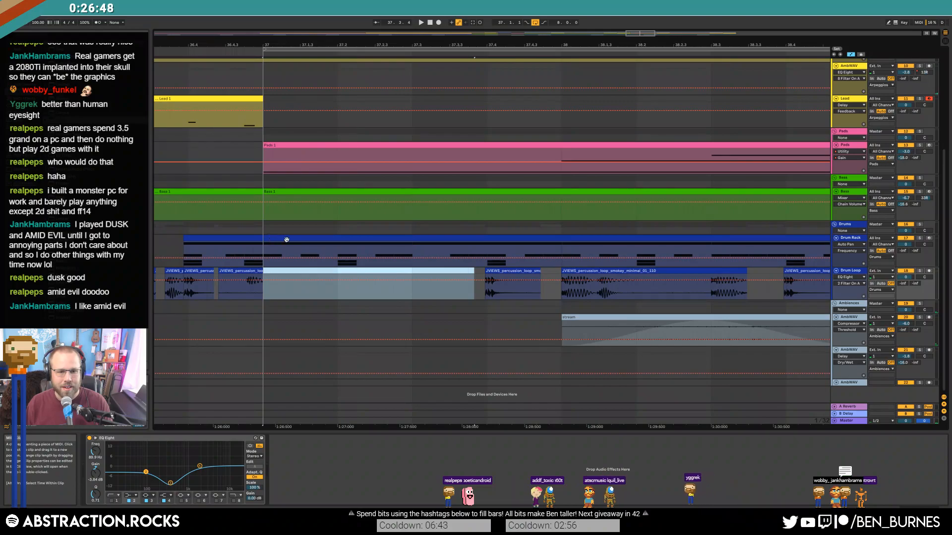
Deactivate the hi-hat, gated clap and clap notes of the Drum Rack between 37 and 37.4, with automation lanes hidden.
left_click_drag(482, 250, 267, 244)
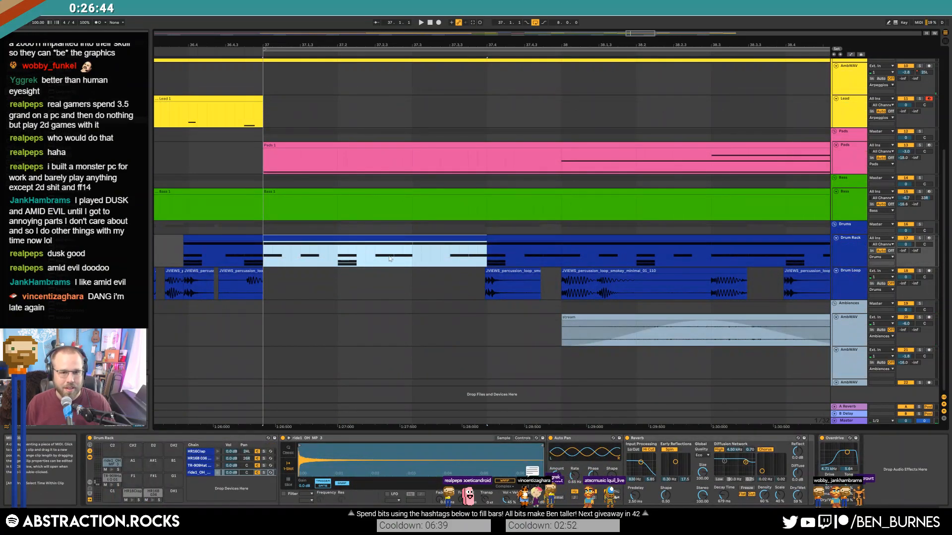
key("shift+Tab")
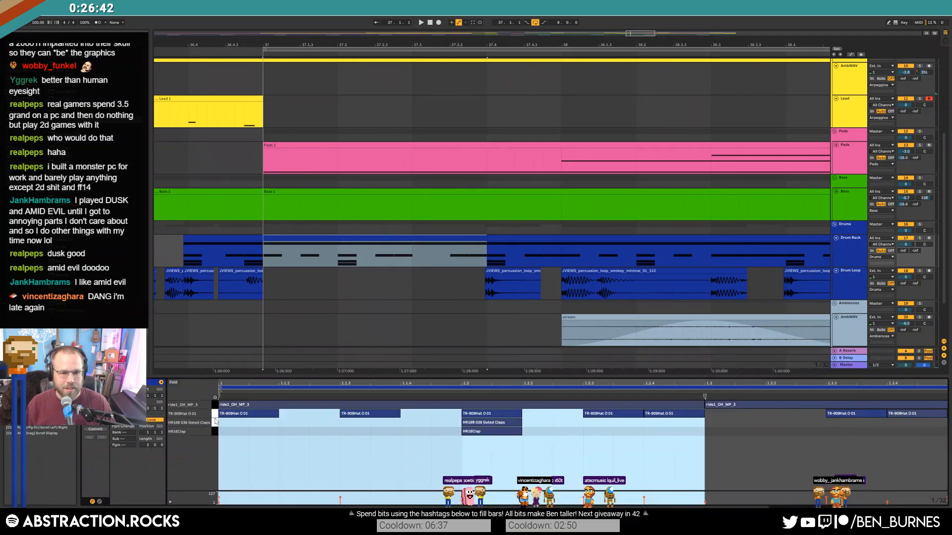
left_click_drag(215, 414, 215, 432)
key("0")
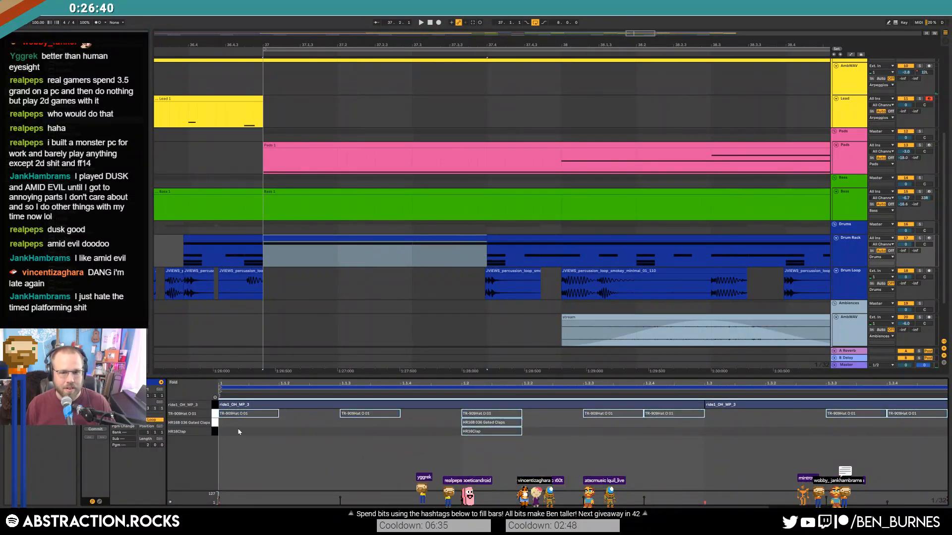
Play the transition into bar 37 to check the drum break, then stop playback.
left_click(177, 244)
key("space")
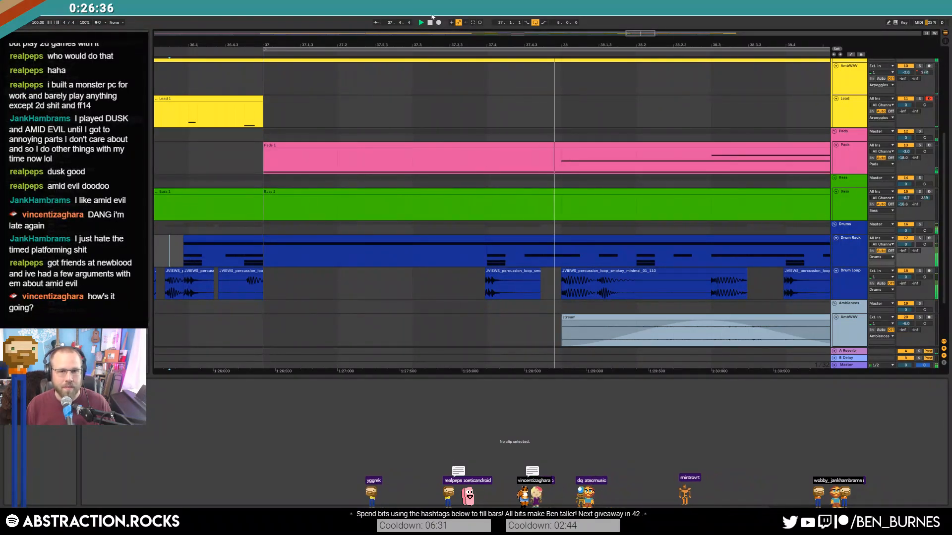
left_click_drag(635, 33, 646, 34)
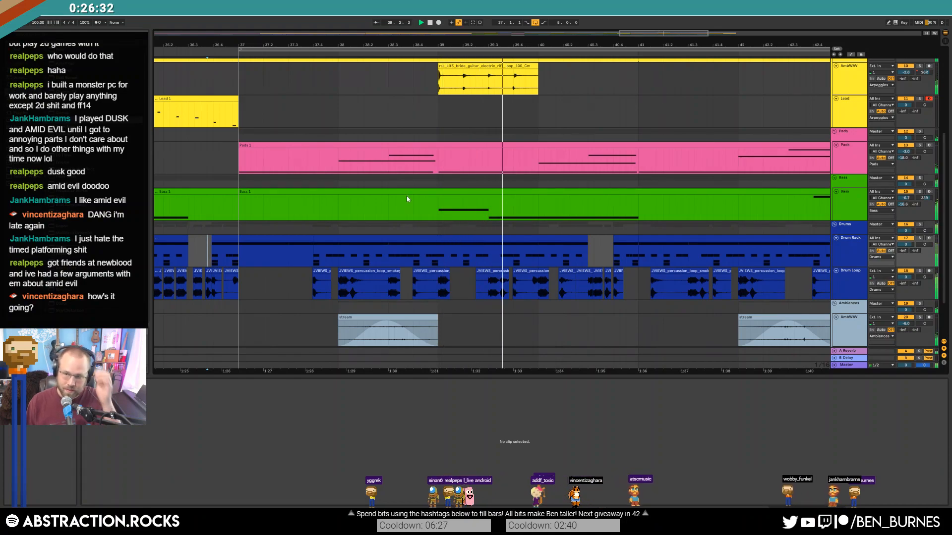
key("space")
left_click_drag(639, 33, 649, 26)
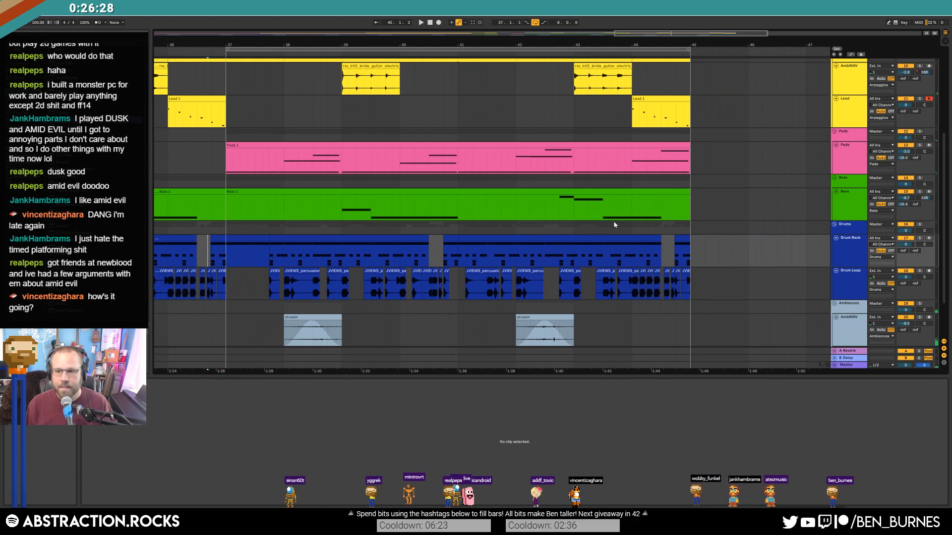
Insert a new MIDI track directly below the Bass track and unfold it.
left_click(648, 191)
left_click(846, 206)
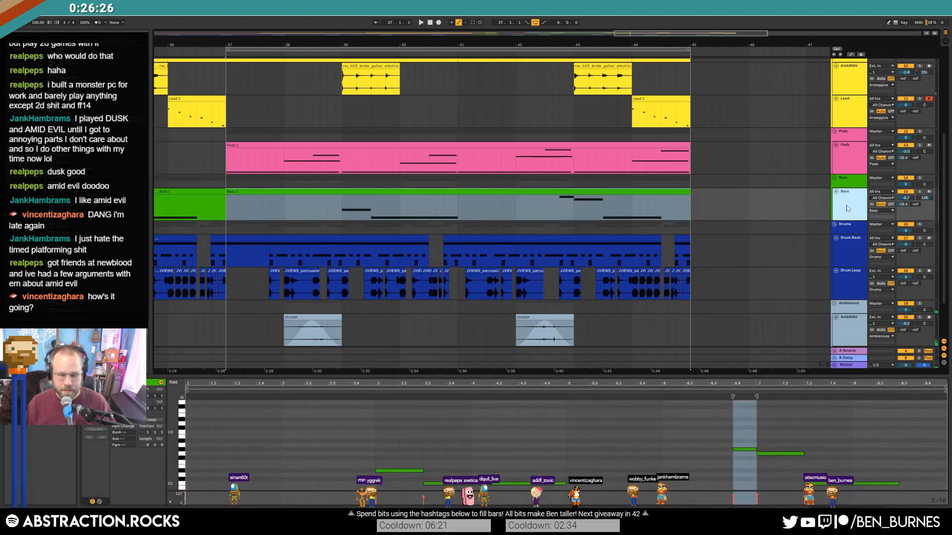
key("ctrl+shift+t")
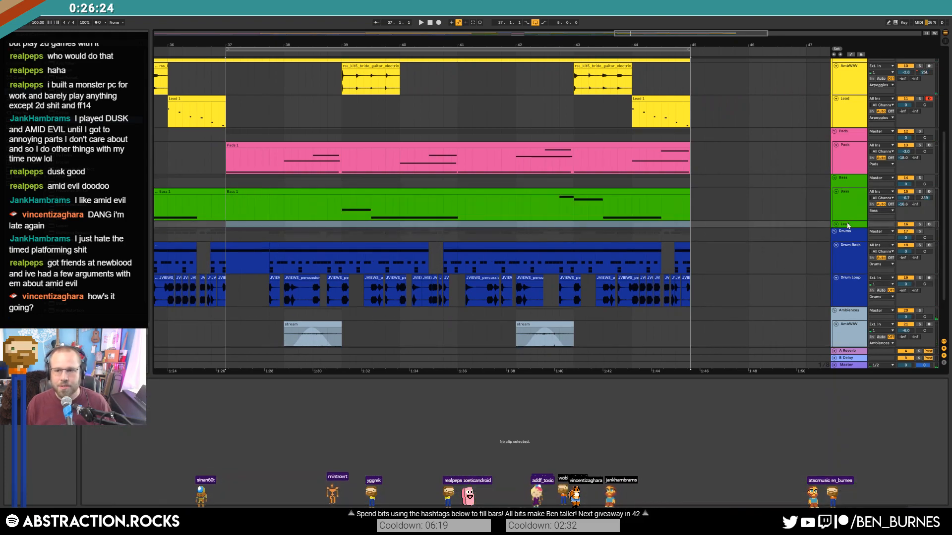
left_click(847, 225)
left_click(836, 224)
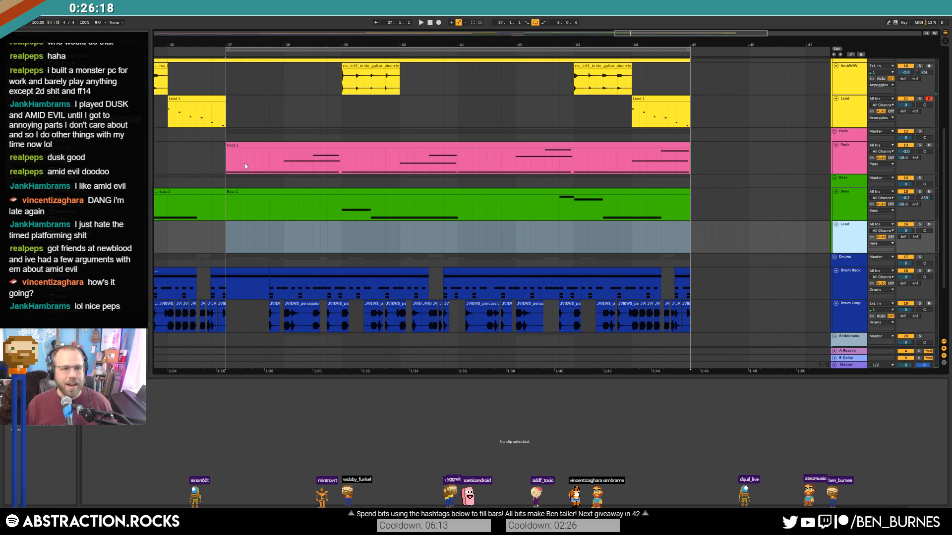
Load the Massive synth on the new Lead track below Bass and close its plug-in window.
left_click(233, 246)
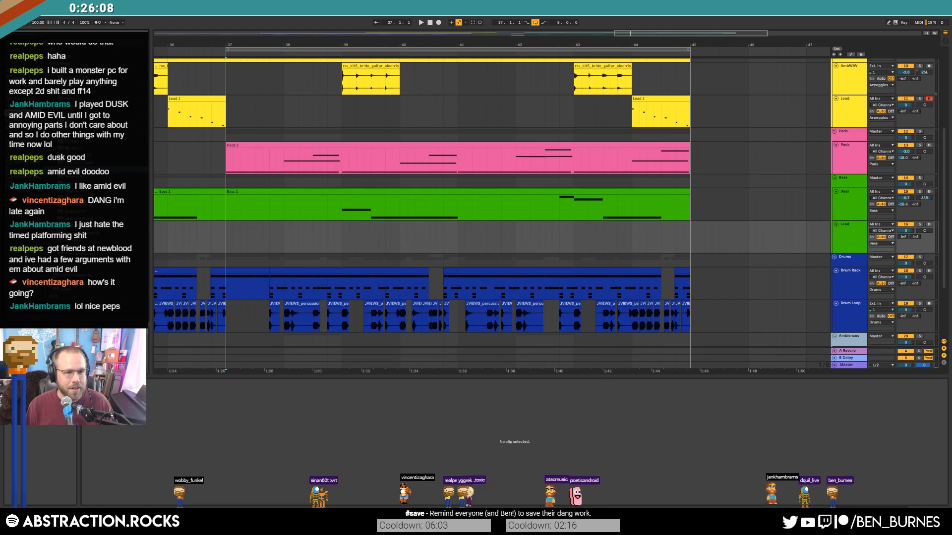
left_click_drag(74, 170, 256, 237)
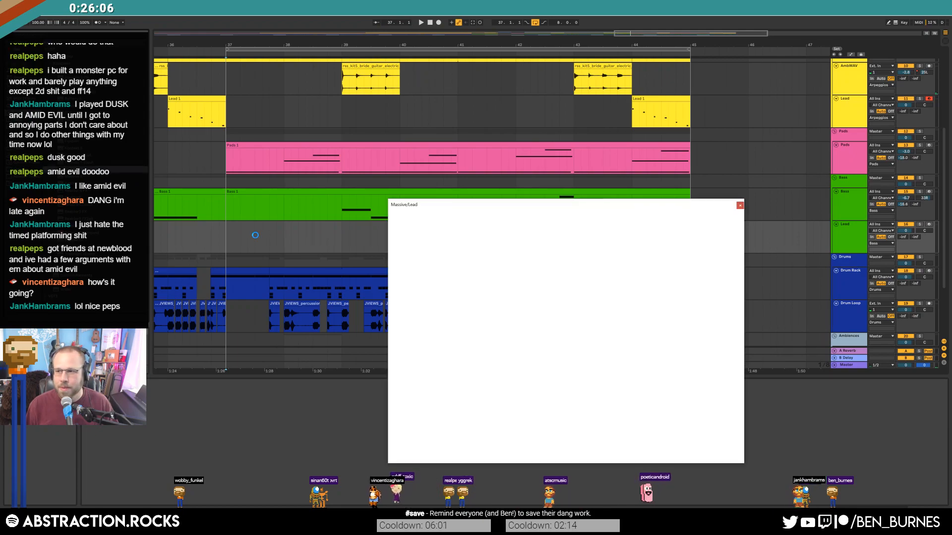
left_click_drag(532, 208, 530, 182)
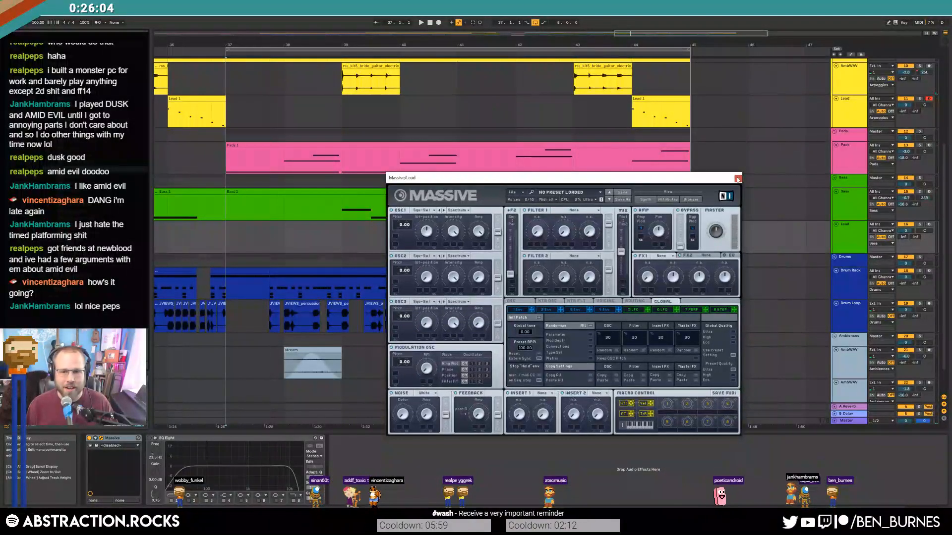
left_click(738, 179)
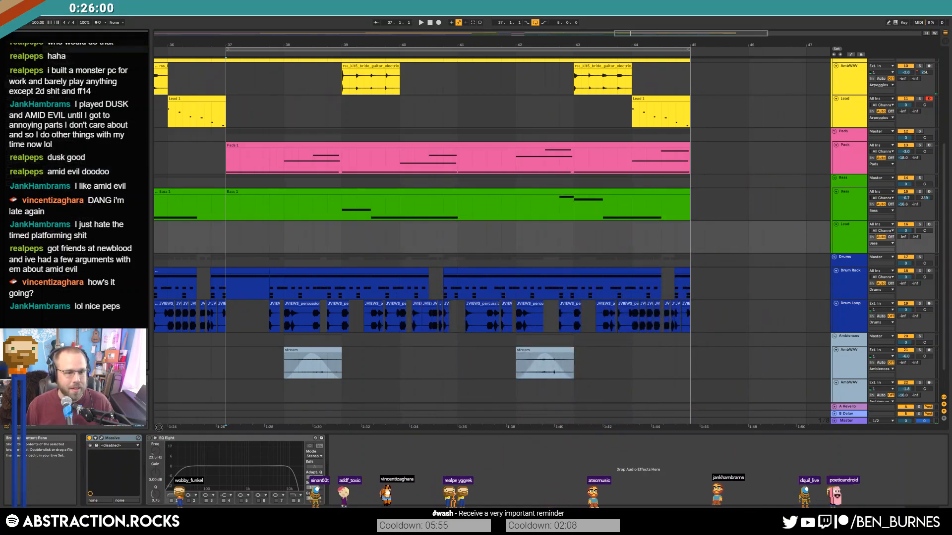
Replace Massive with Analog on the Lead track below Bass and adjust the detune of both oscillators.
left_click_drag(211, 455, 239, 496)
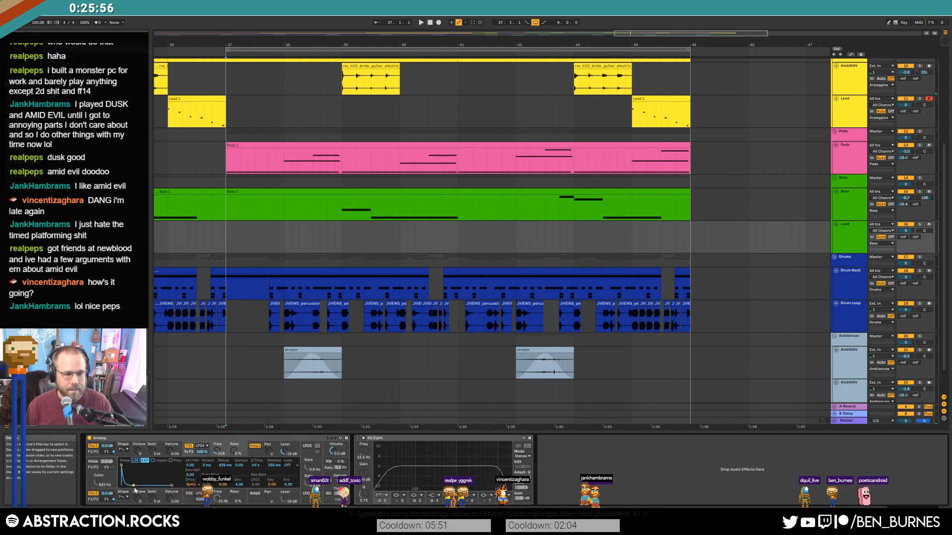
left_click(331, 482)
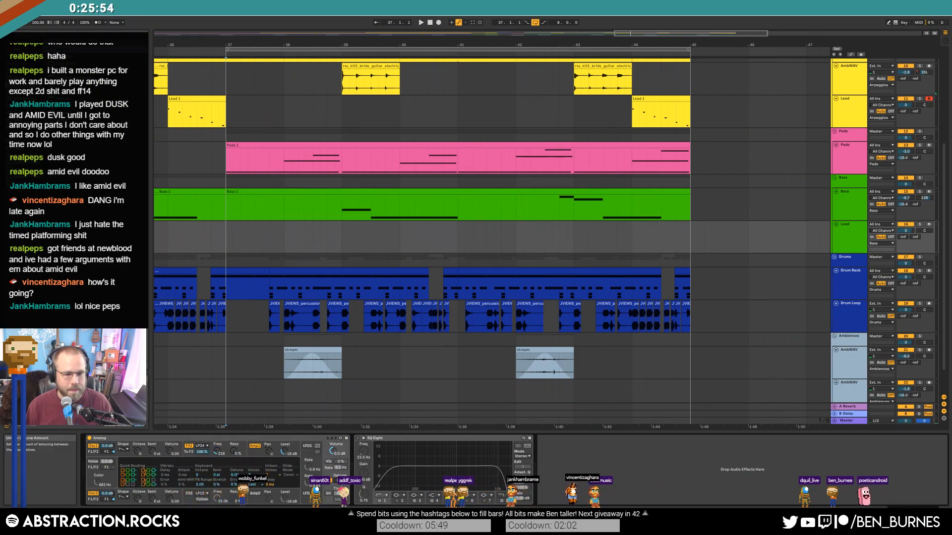
left_click_drag(170, 450, 170, 447)
left_click_drag(170, 498, 170, 499)
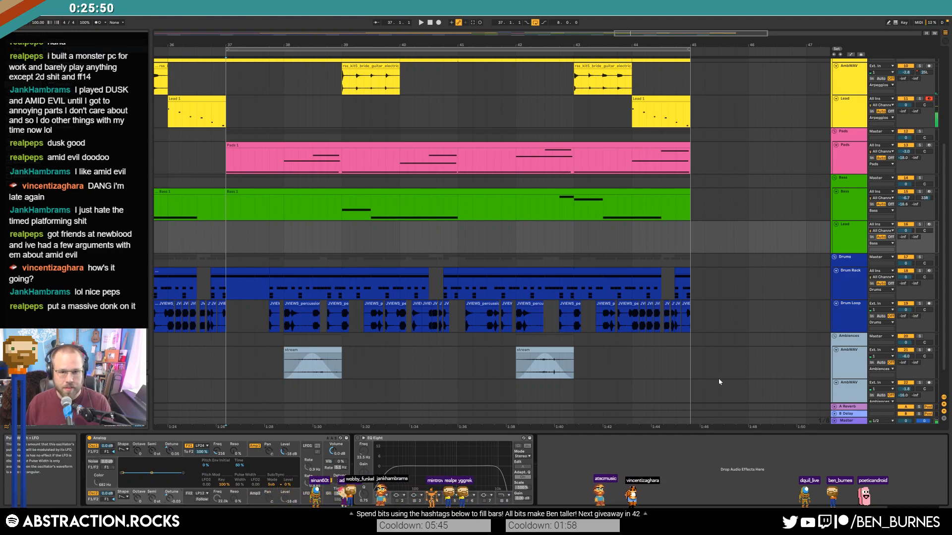
Arm the Lead track below Bass and set Analog's Filter 1 resonance to 43 %.
left_click(929, 225)
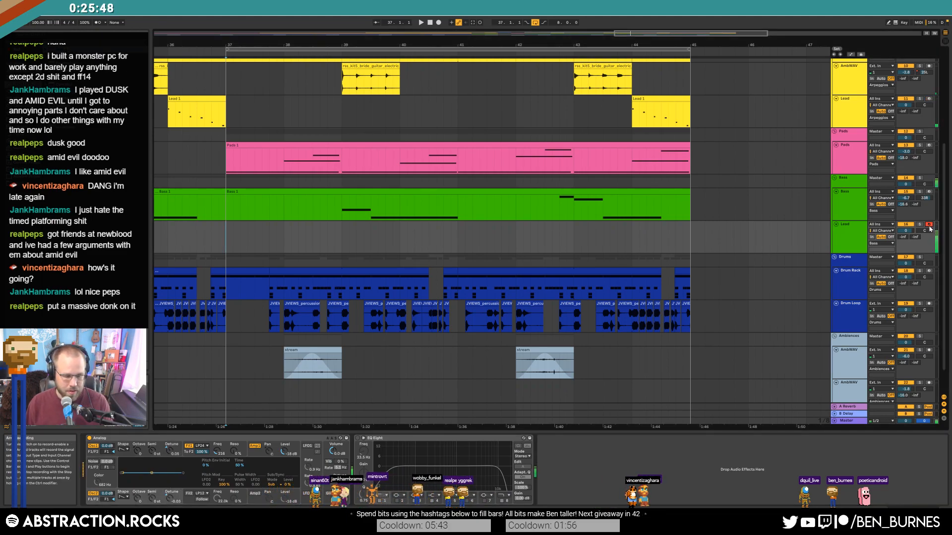
left_click_drag(233, 452, 233, 424)
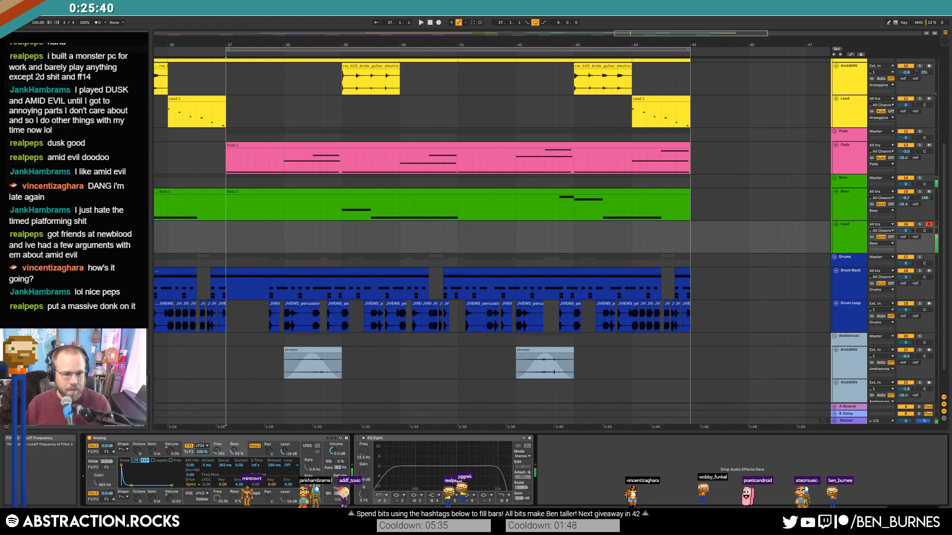
left_click(255, 454)
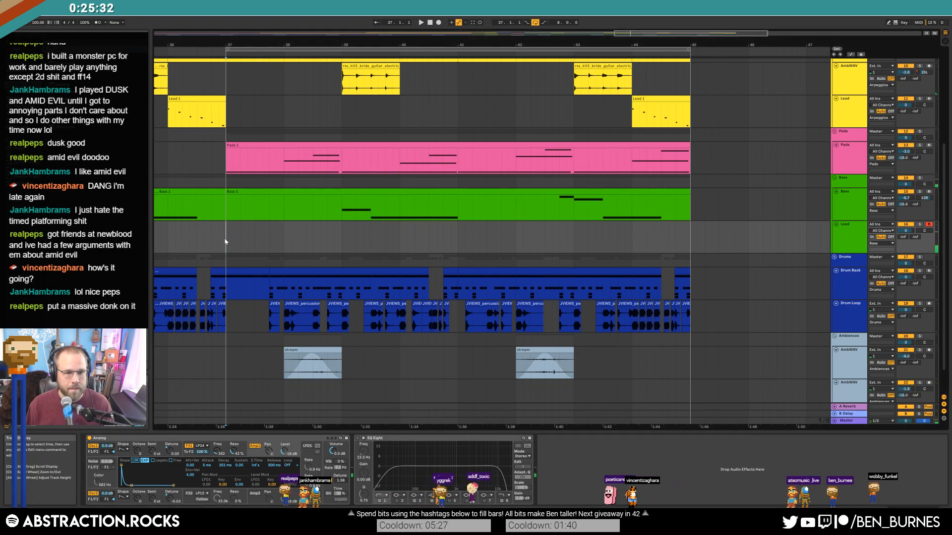
Create a one-bar MIDI clip at bar 37 on the lower Lead track with short notes at 1 and 1.1.4.
left_click_drag(226, 240, 278, 241)
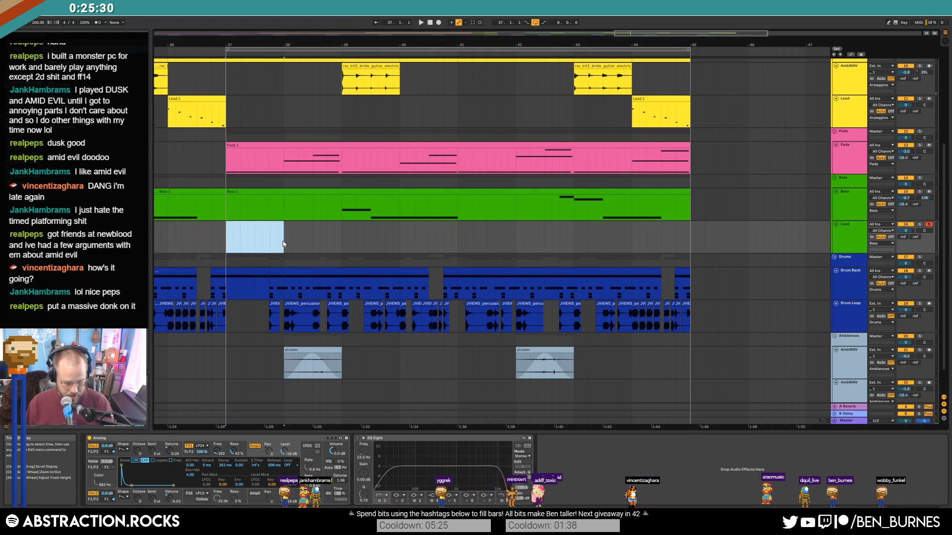
key("ctrl+shift+m")
left_click_drag(176, 464, 177, 419)
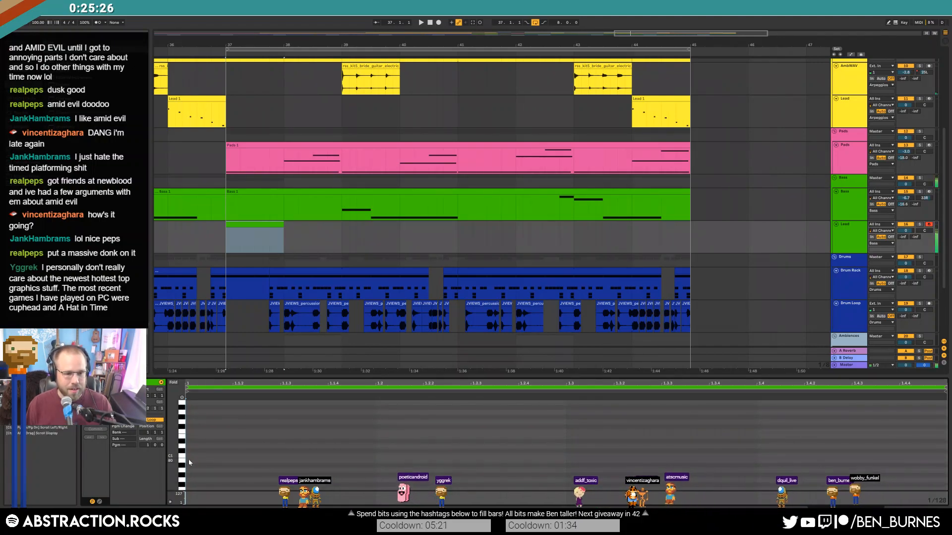
mouse_move(188, 456)
left_mouse_down()
mouse_move(222, 453)
mouse_move(212, 454)
mouse_move(240, 493)
mouse_move(328, 489)
left_mouse_up()
key("ctrl+d")
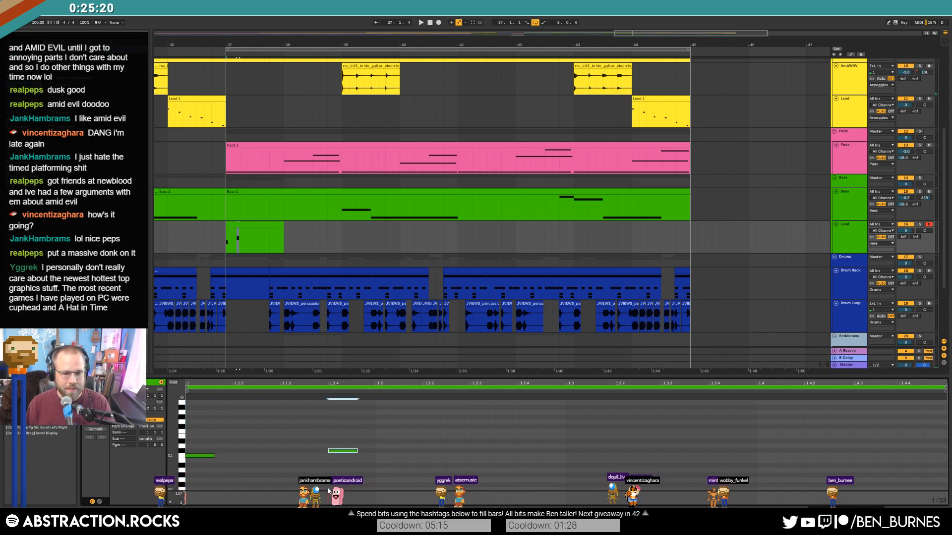
Complete a rising three-note figure in the Lead clip with a higher third note at 1.2.3, and play it.
left_click_drag(329, 421, 397, 469)
left_click_drag(465, 476, 464, 476)
key("ctrl+d")
key("Up")
key("Up")
key("Up")
key("Up")
key("space")
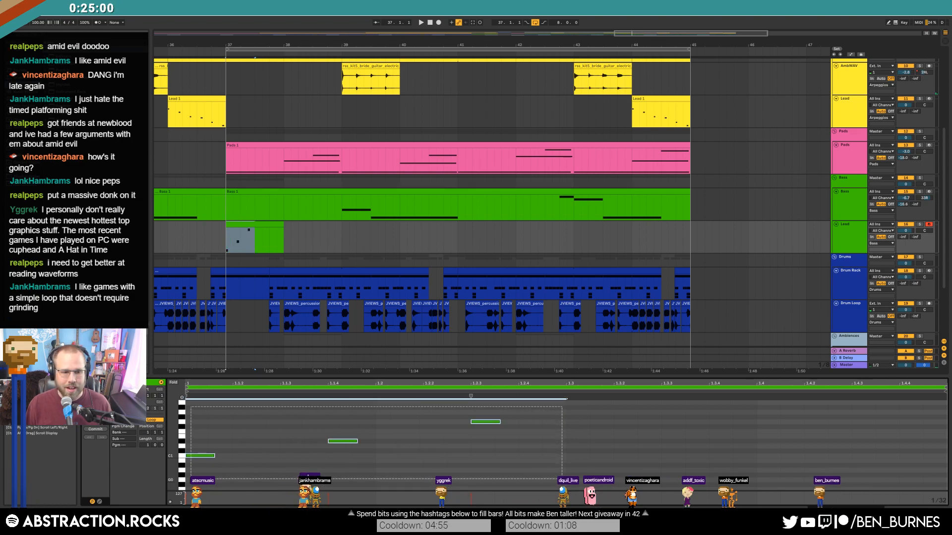
left_click(195, 455)
left_click_drag(197, 409, 511, 468)
left_click_drag(485, 422, 485, 422)
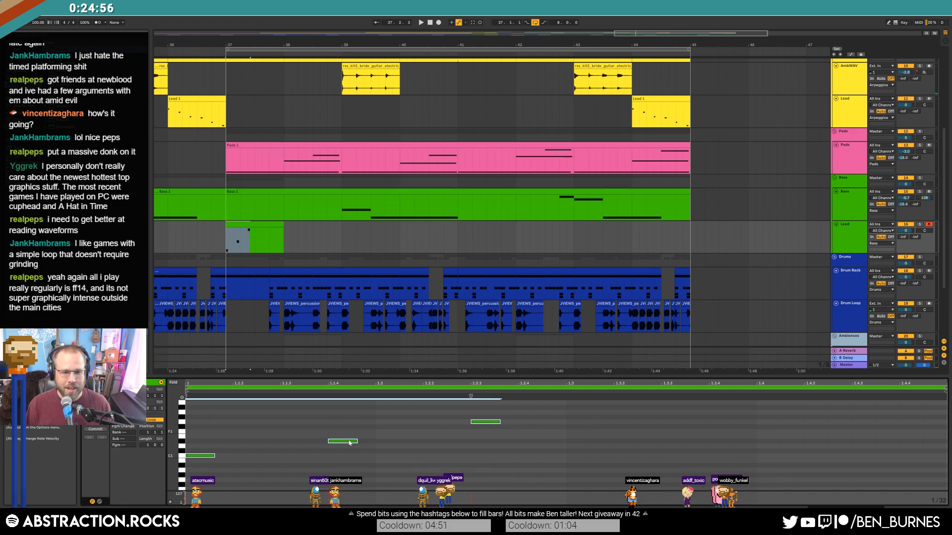
Set Analog's Filter 1 frequency to about 171 and its envelope decay to about 237 ms.
key("shift+Tab")
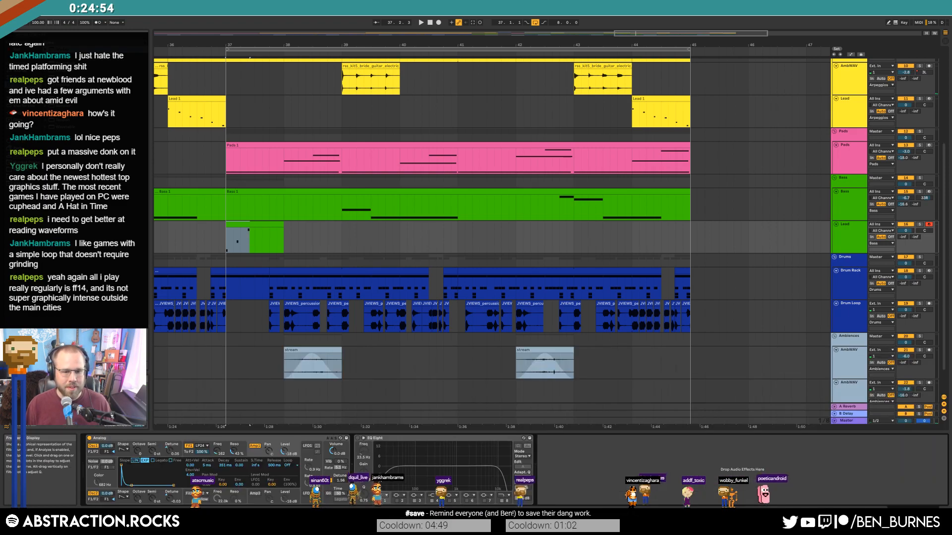
left_click_drag(217, 452, 217, 451)
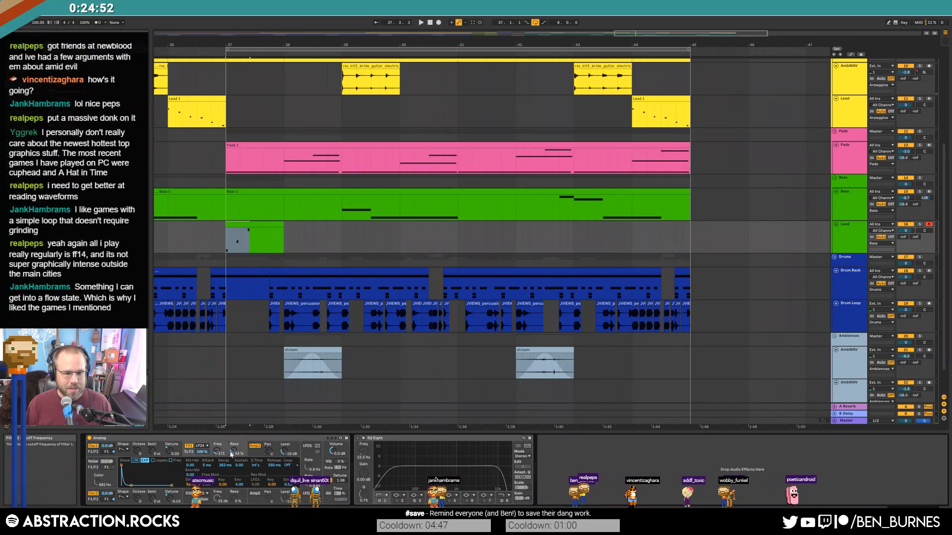
left_click_drag(132, 486, 130, 486)
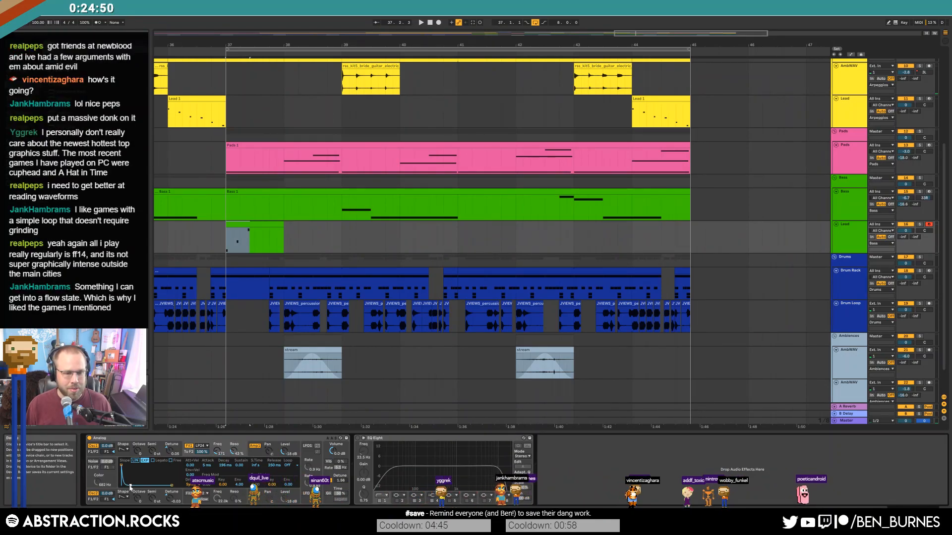
left_click(256, 452)
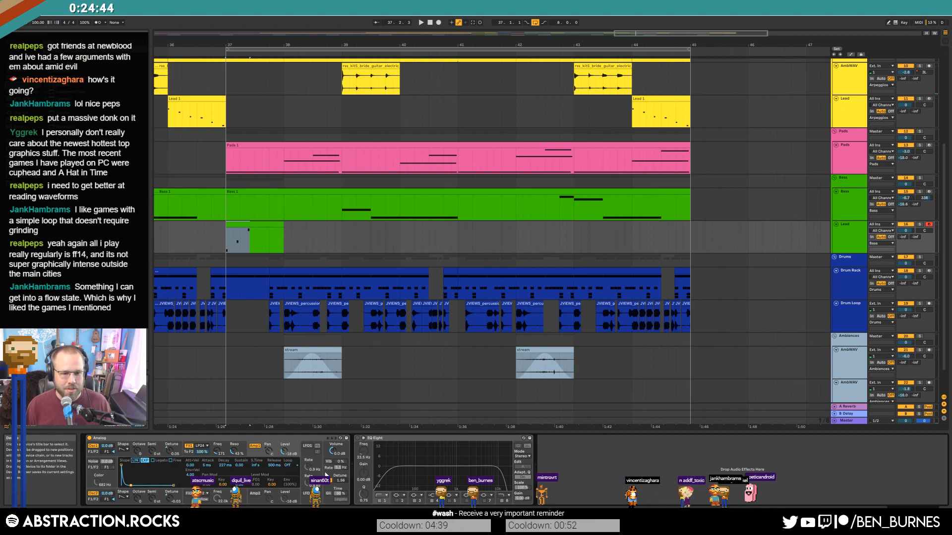
Set Analog's keyboard voices to Mono on the Lead track below Bass.
left_click(338, 457)
left_click(273, 487)
left_click(255, 476)
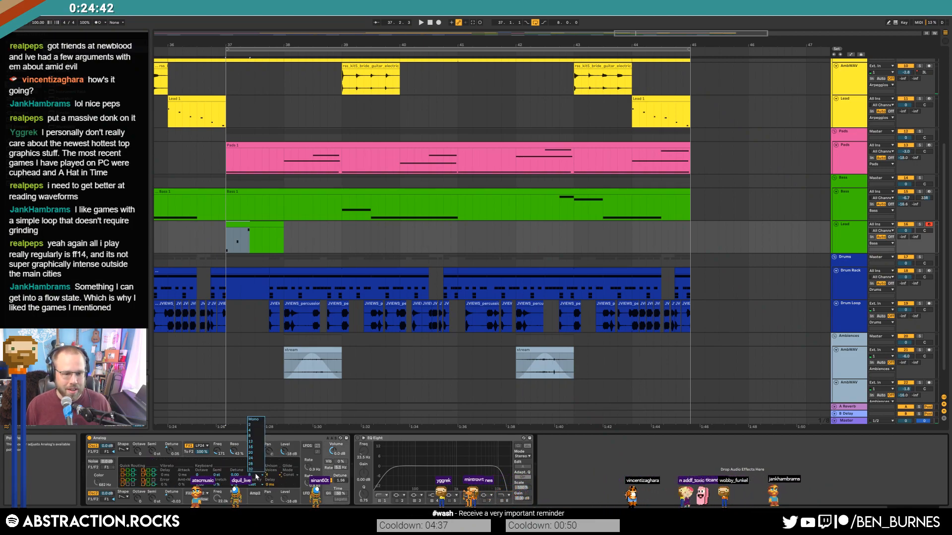
Duplicate the three-note figure in the lower Lead clip so it repeats from 1.3.
left_click(260, 224)
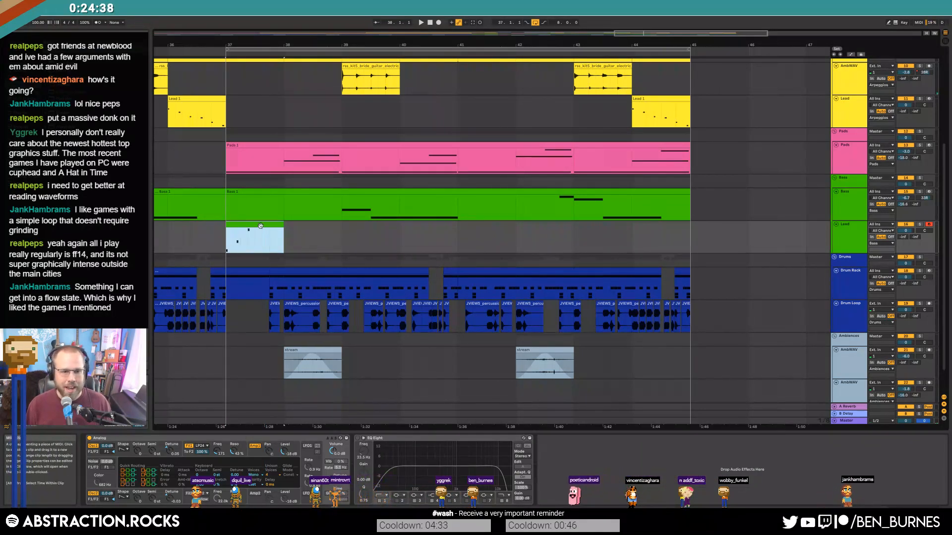
key("shift+Tab")
left_click_drag(565, 411, 191, 477)
key("ctrl+d")
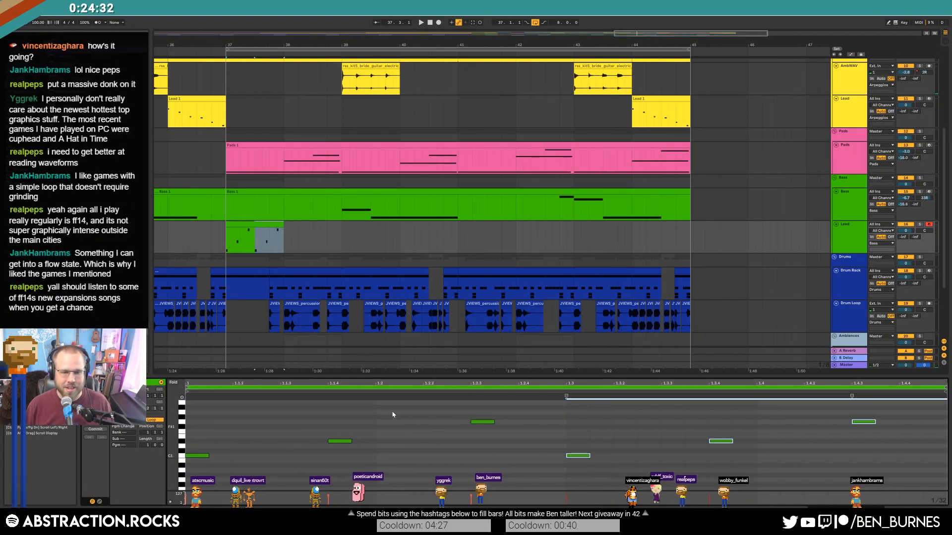
Extend the lower Lead clip from bar 37 to bar 39 and play the section.
left_click(252, 223)
left_click_drag(281, 226, 340, 243)
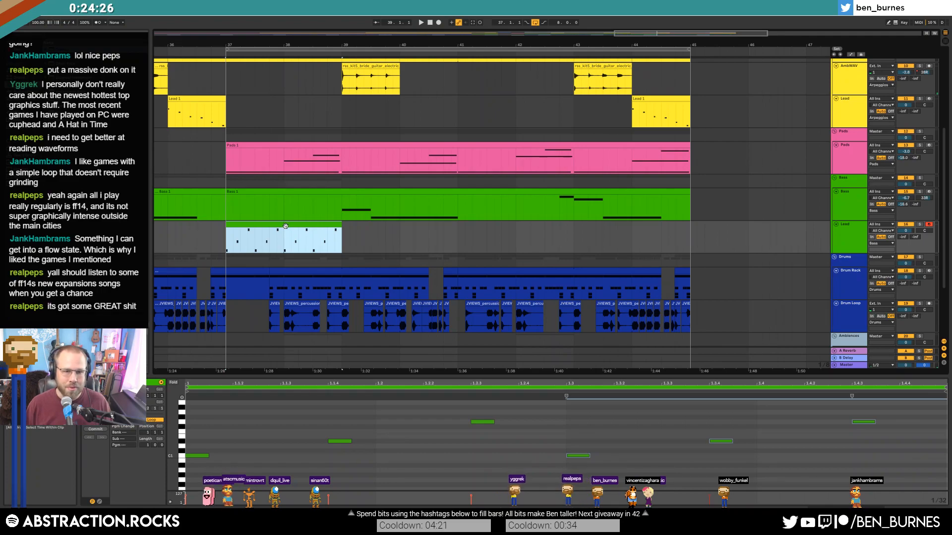
left_click(499, 464)
key("space")
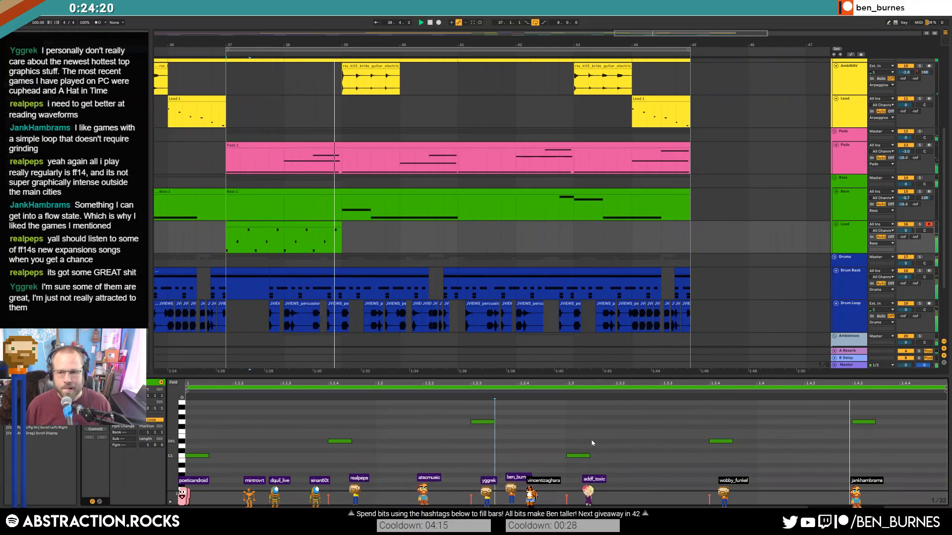
key("space")
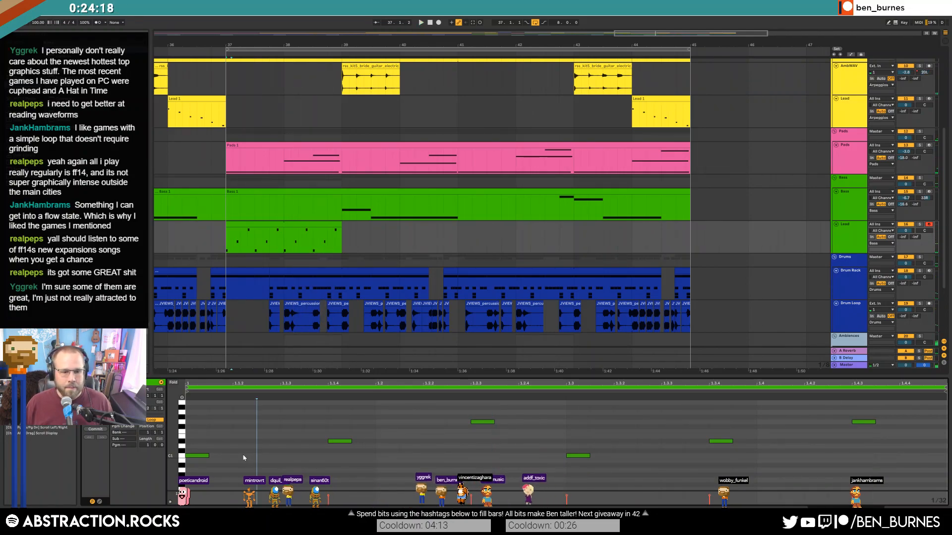
Add a short note at 1.1.3 in the Lead clip on the same pitch as the first note, and play it.
double_click(244, 456)
left_click(254, 455)
left_click(280, 460)
key("space")
key("space")
left_click(249, 455)
key("Right")
key("Right")
key("Right")
key("space")
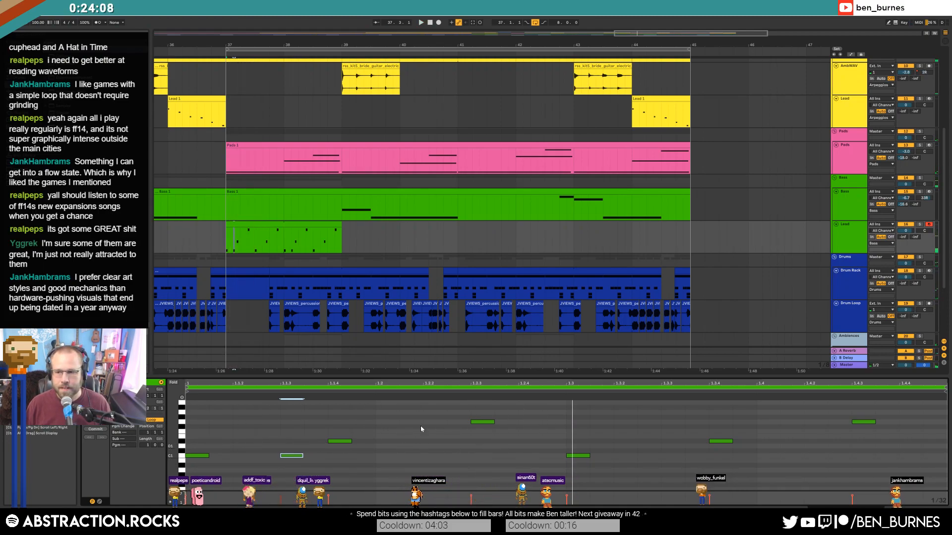
Try all the Lead clip's notes an octave lower, then return them to their original octave.
left_click_drag(174, 407, 171, 425)
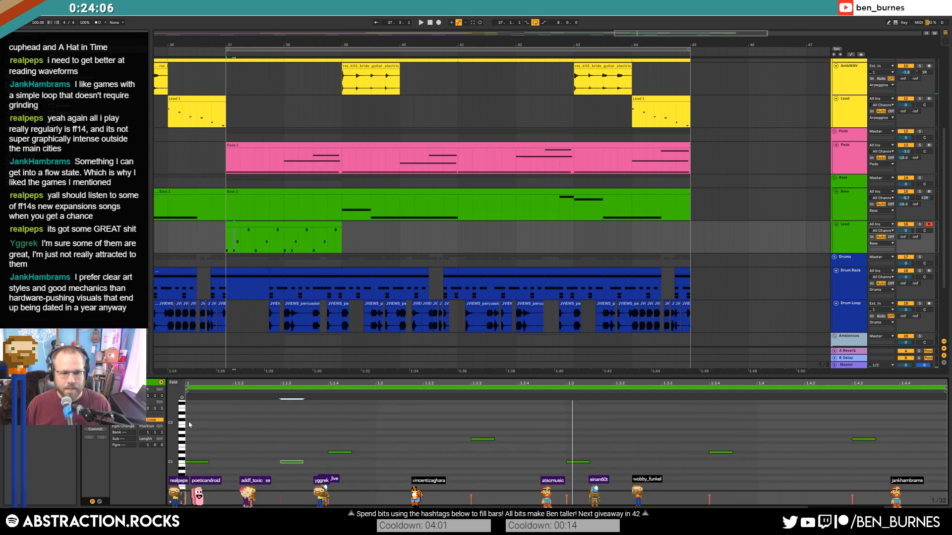
key("ctrl+a")
key("shift+Down")
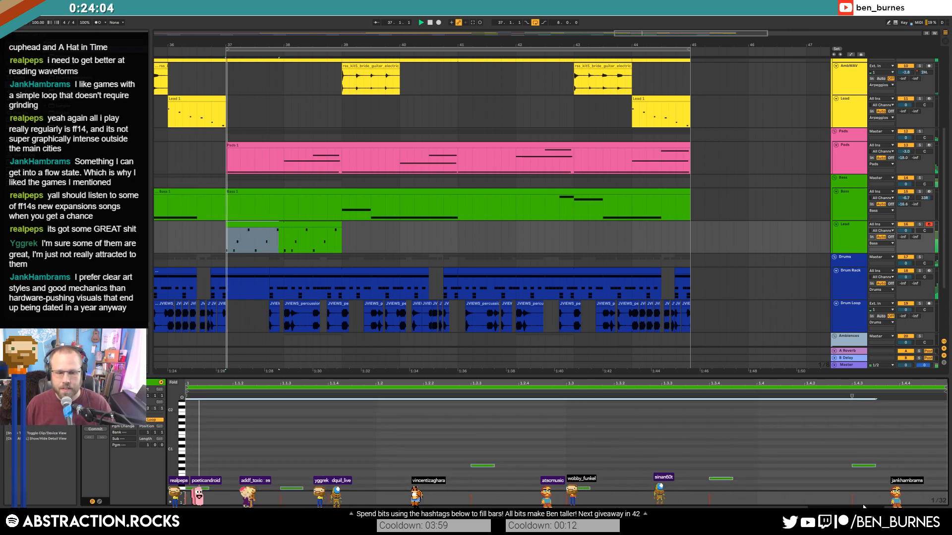
key("shift+Up")
Stop playback and extend the looping Lead clip to bar 41.
key("space")
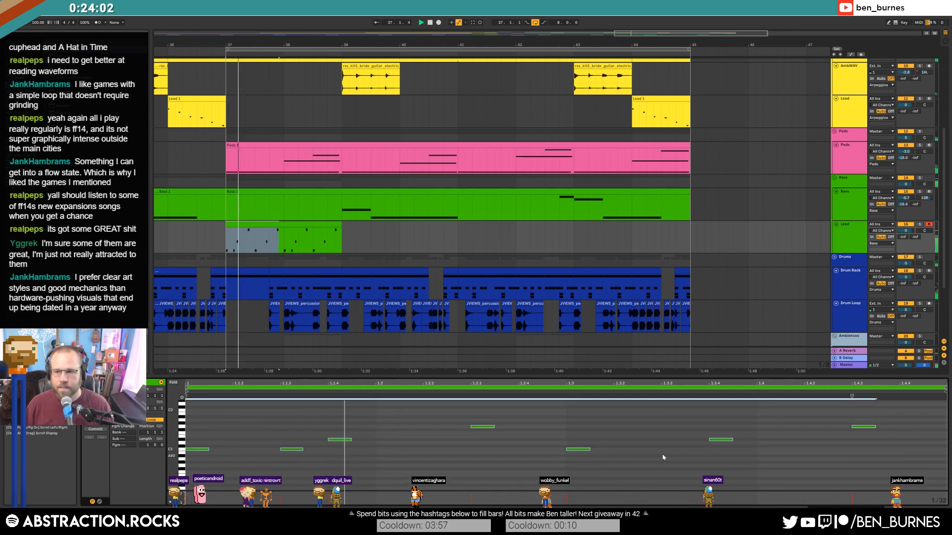
key("space")
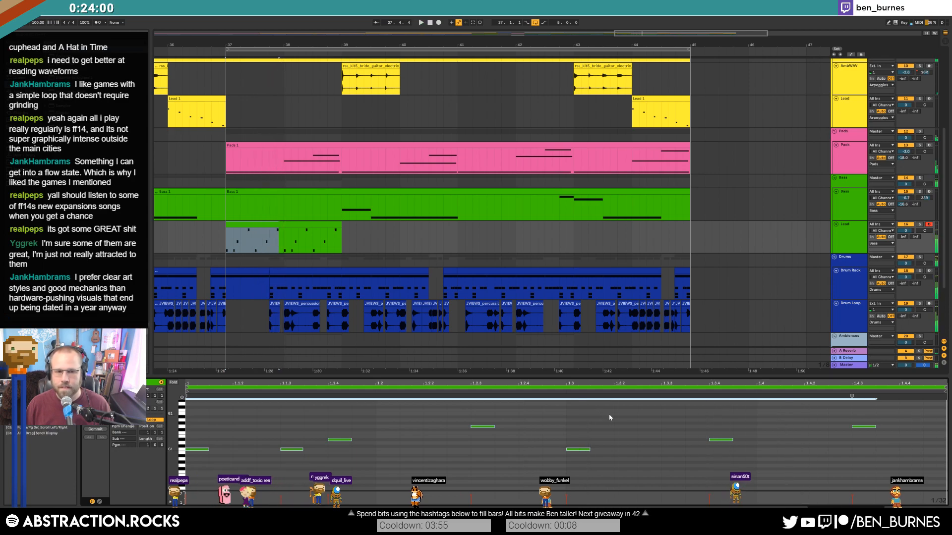
key("shift+Tab")
left_click_drag(341, 235, 454, 234)
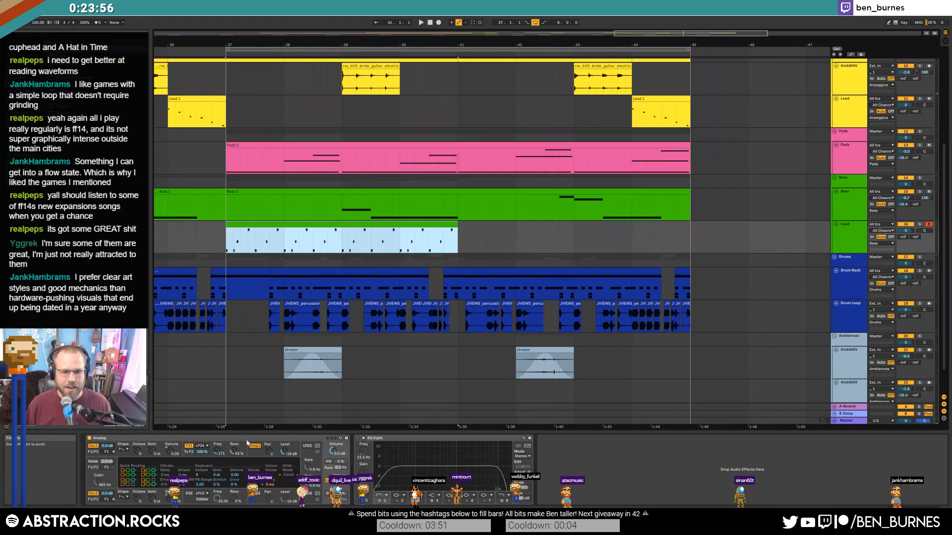
Set Analog's Filter 1 resonance to 33 % and play the section from bar 37.
left_click(256, 439)
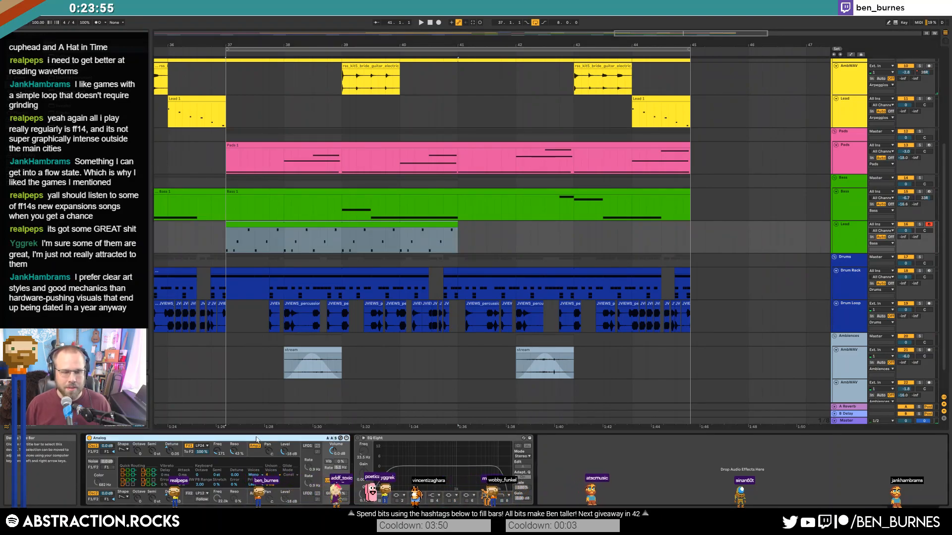
left_click(235, 453)
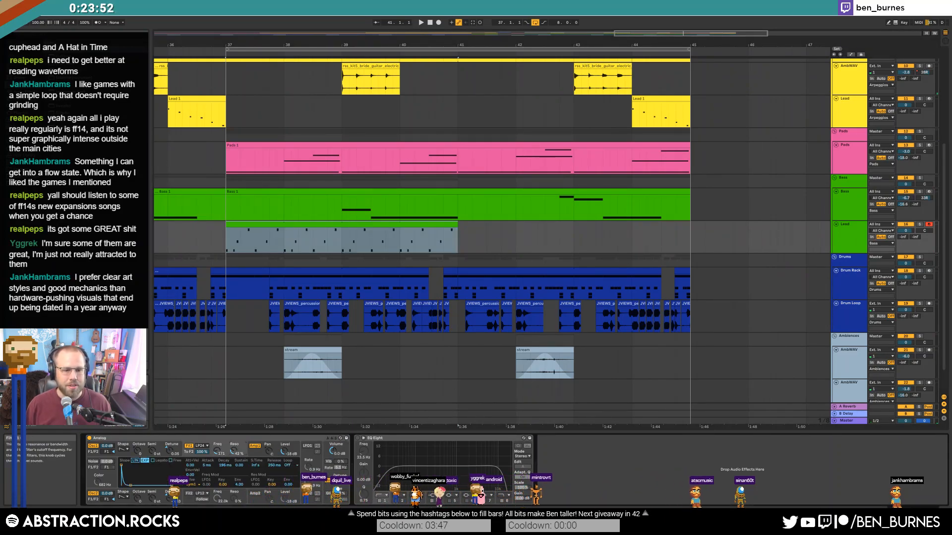
left_click_drag(234, 451, 234, 458)
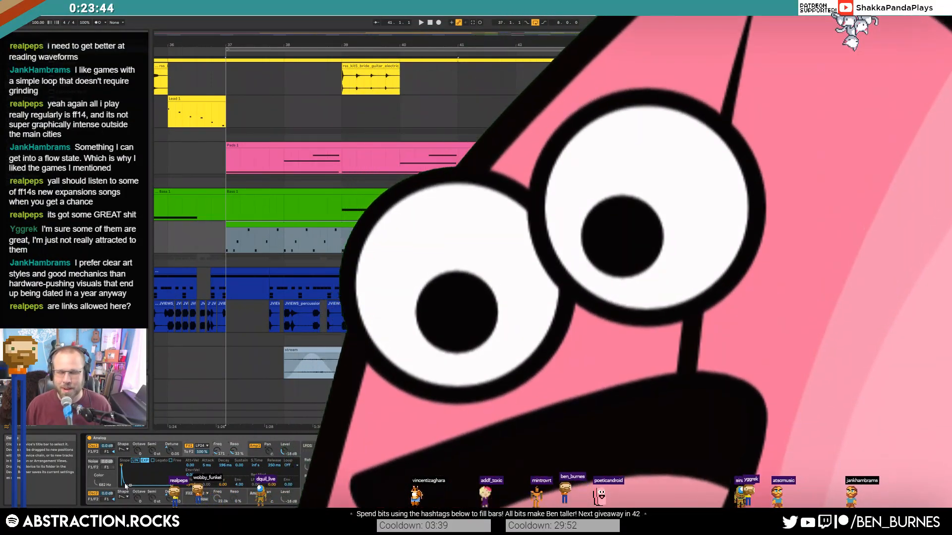
key("space")
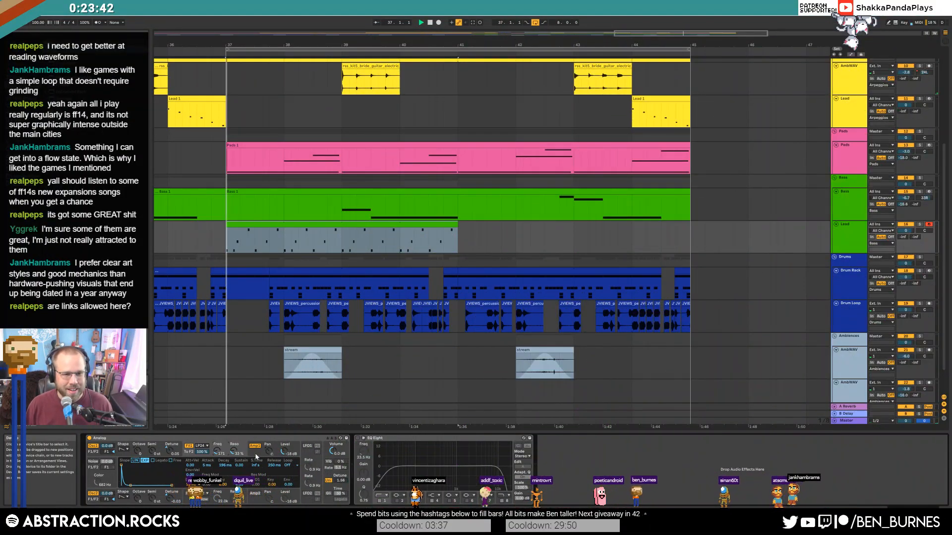
key("space")
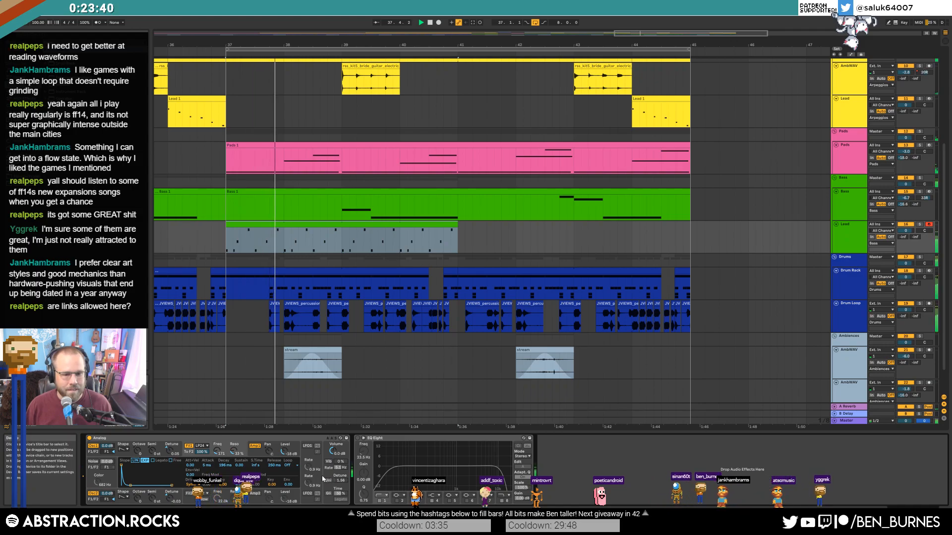
Turn on Unison in the Lead track's Analog and play the section.
left_click(328, 481)
key("space")
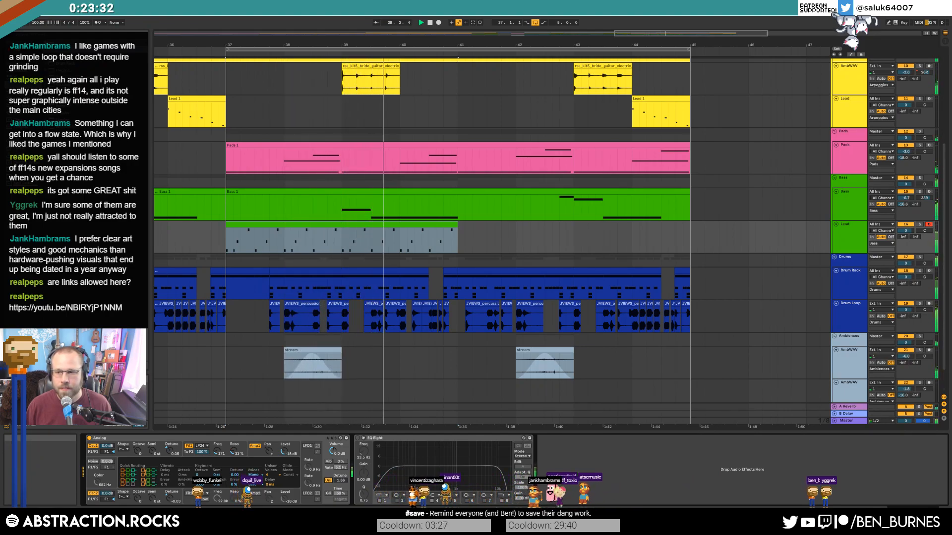
key("space")
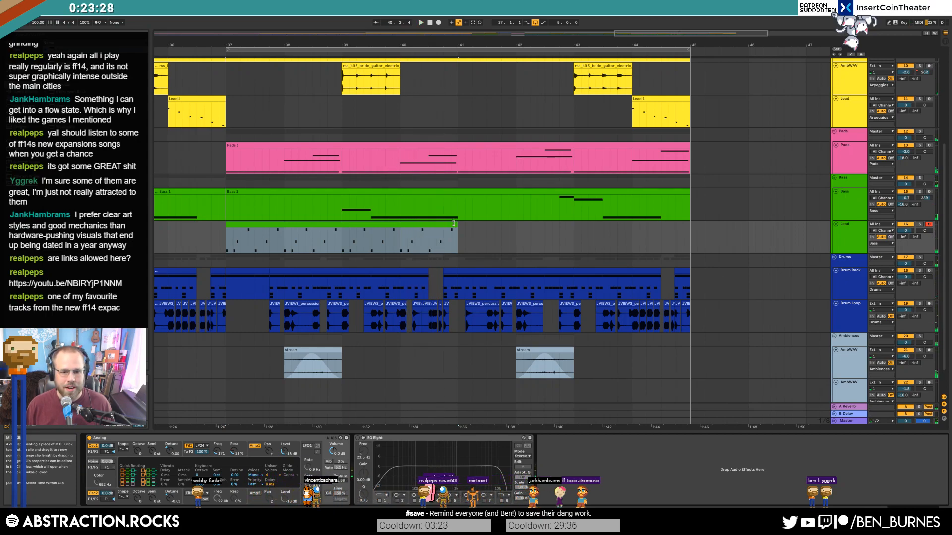
Adjust Analog's Filter 1 cutoff frequency on the lower Lead track and play the section with the drums.
left_click(250, 225)
left_click(192, 451)
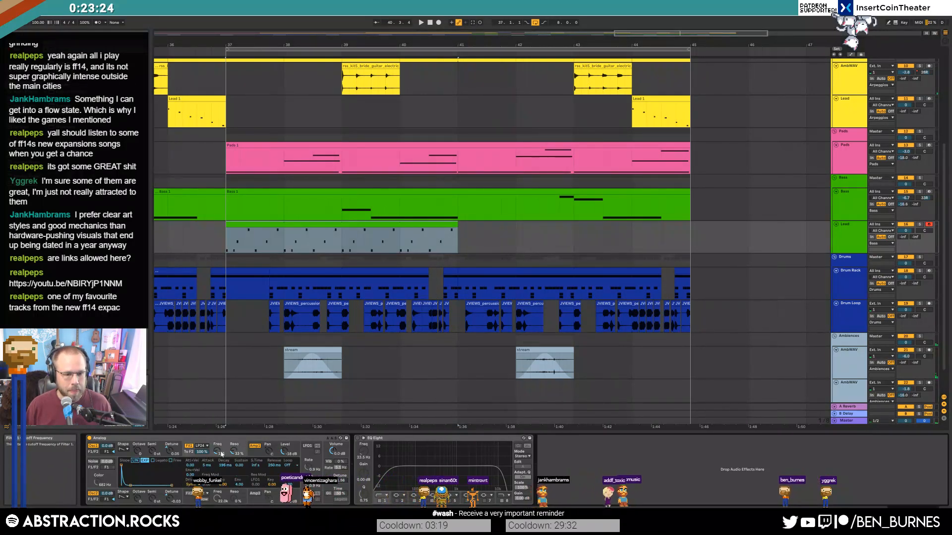
key("space")
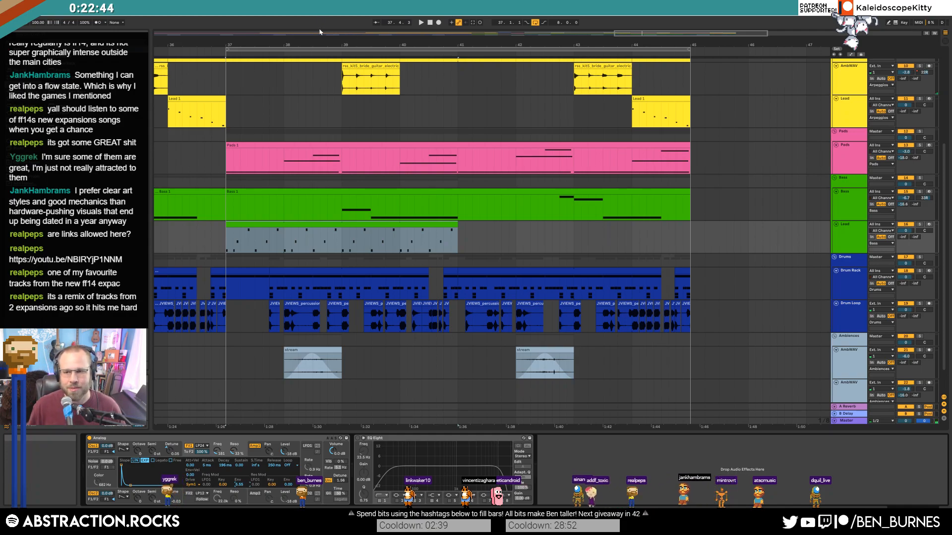
left_click(246, 271)
key("space")
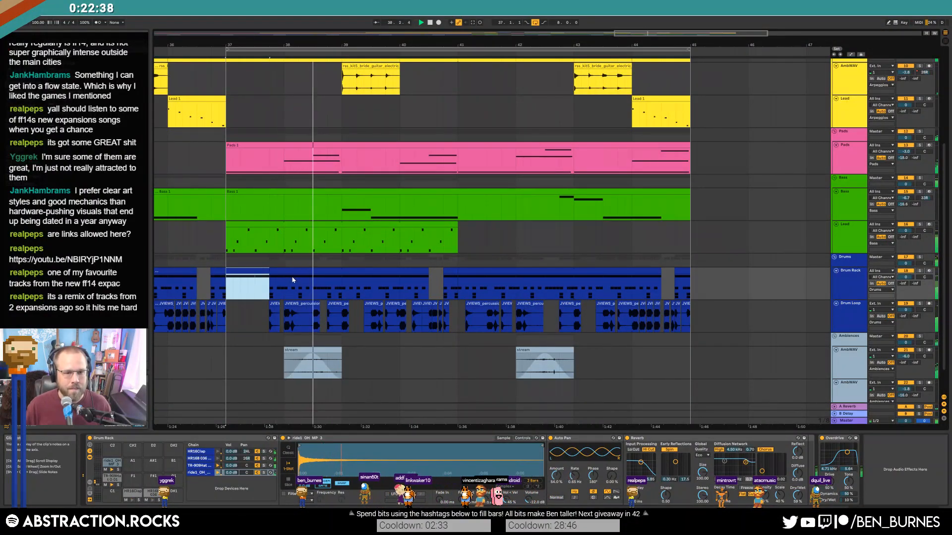
key("space")
Shorten the Lead note at 1.1.3 and raise the note at 1.3.4 above the one at 1.2.3.
left_click(316, 225)
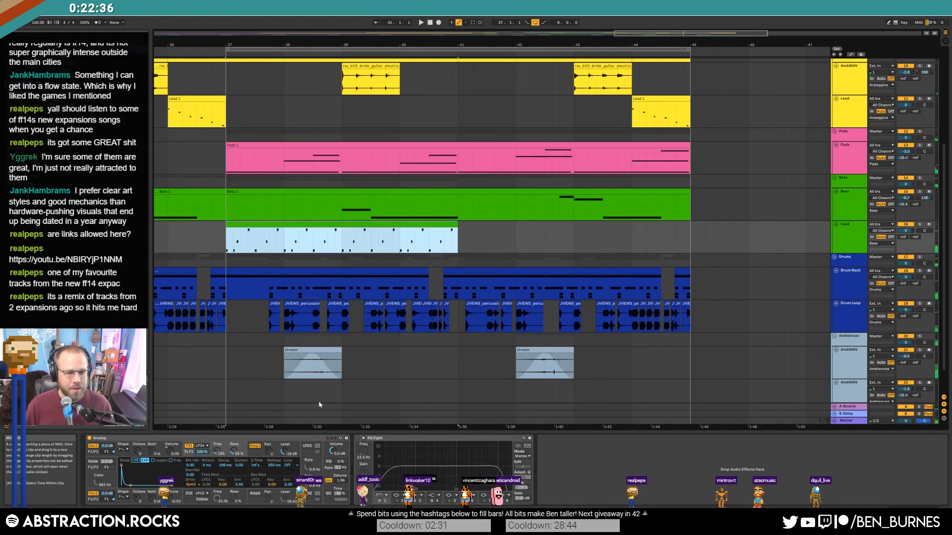
double_click(309, 239)
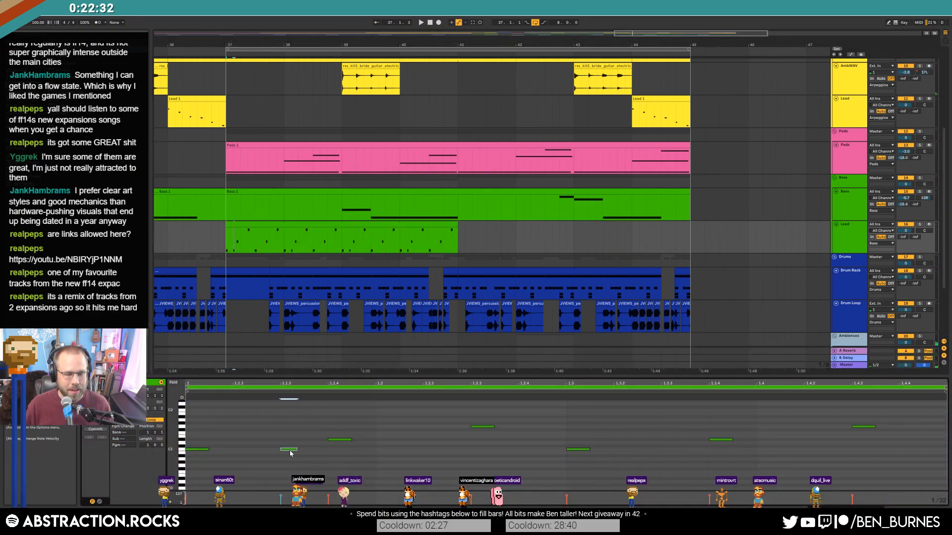
key("space")
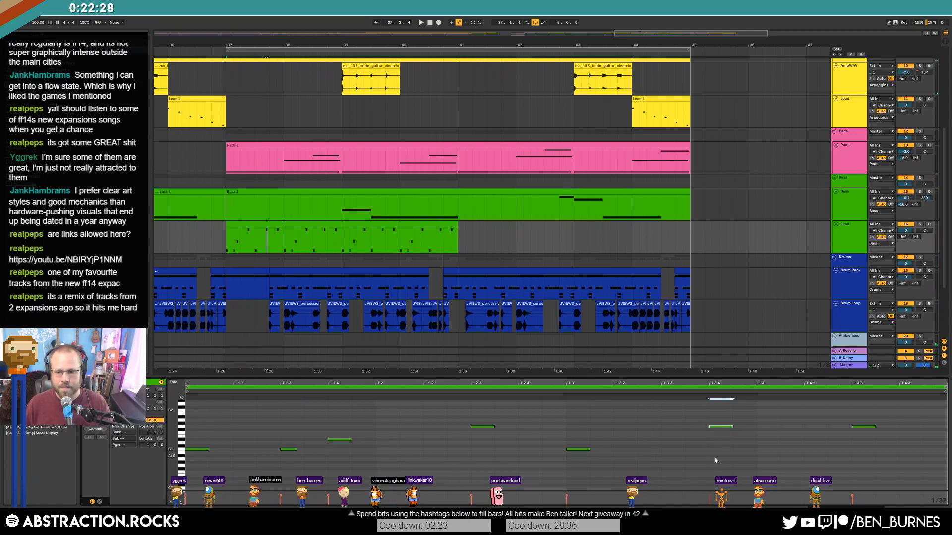
key("Up")
key("Up")
key("Up")
key("space")
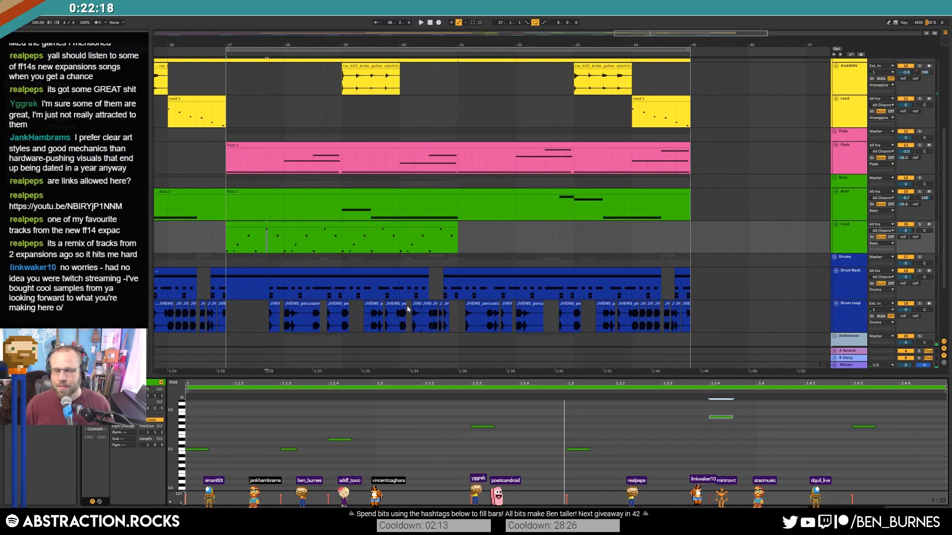
Add a short note at 1.2.2 in the Lead clip on the same pitch as the note at 1.1.4.
left_click_drag(285, 239, 341, 240)
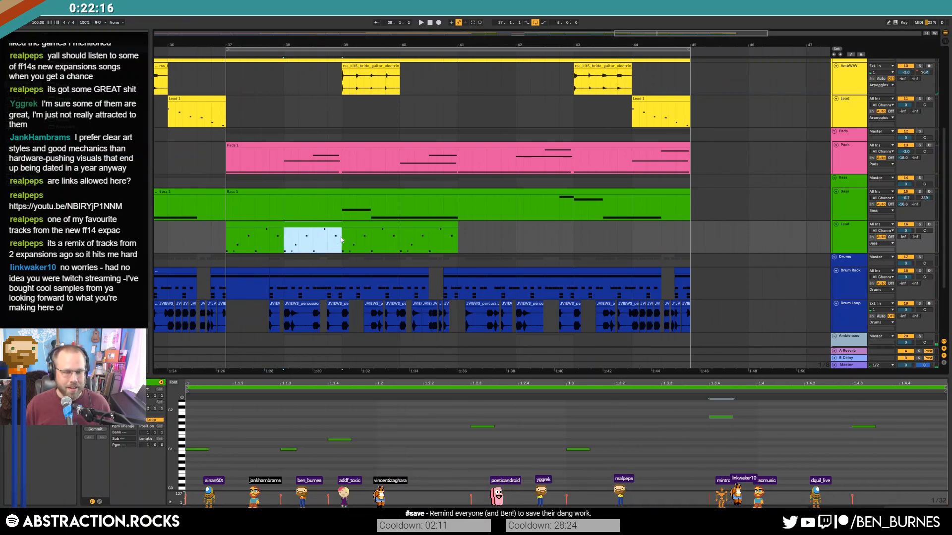
left_click(376, 439)
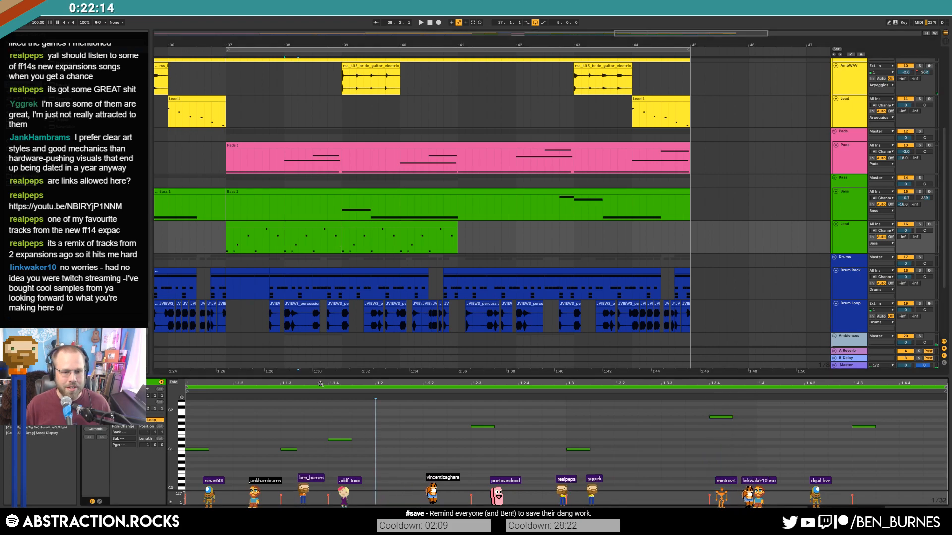
double_click(447, 439)
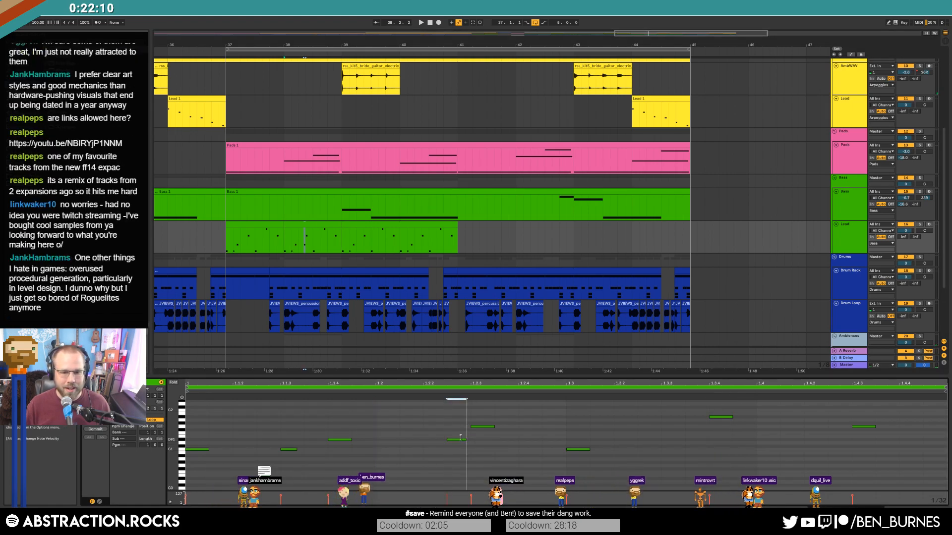
left_click_drag(460, 439, 439, 440)
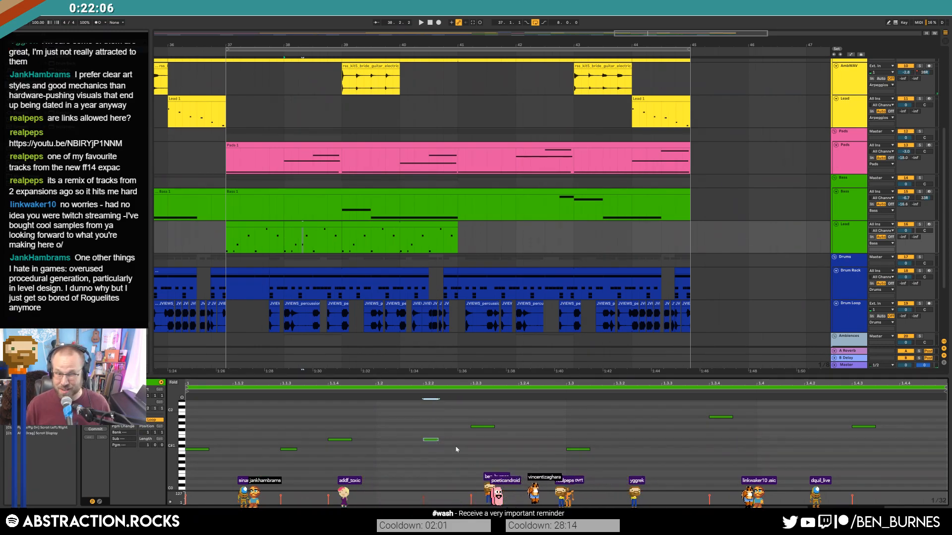
left_click(448, 449)
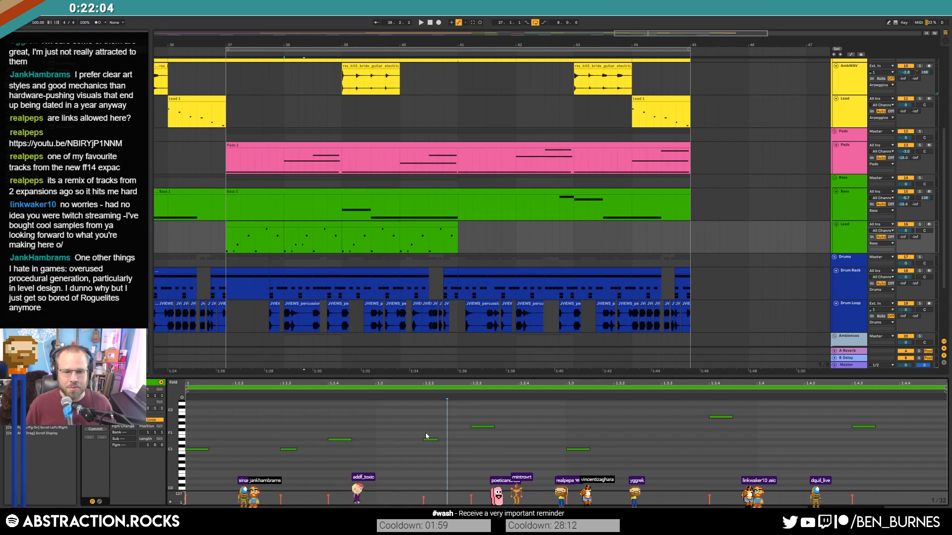
left_click_drag(425, 434, 460, 450)
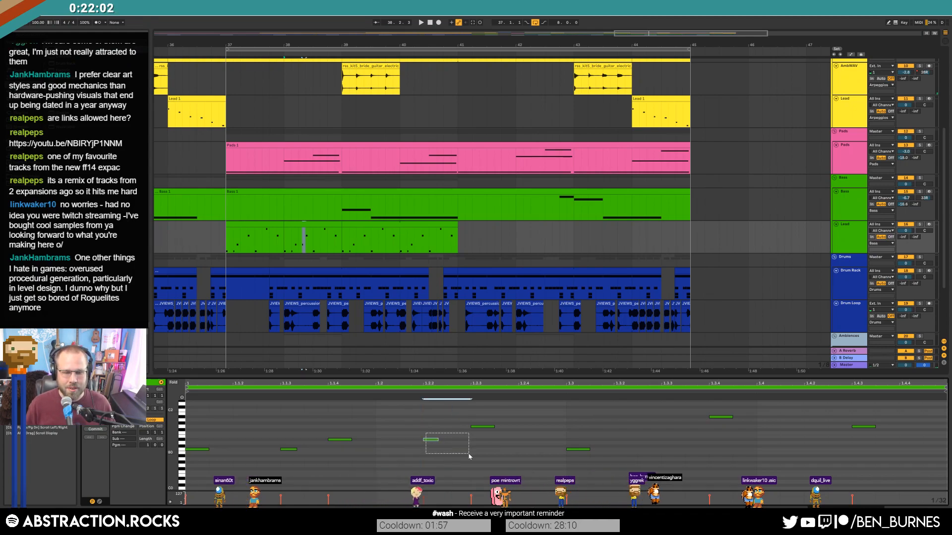
Raise the Lead note at 1.3 by an octave and move the note at 1.3.4 above it.
left_click(581, 450)
key("shift+Up")
key("Up")
key("Up")
key("Up")
key("Up")
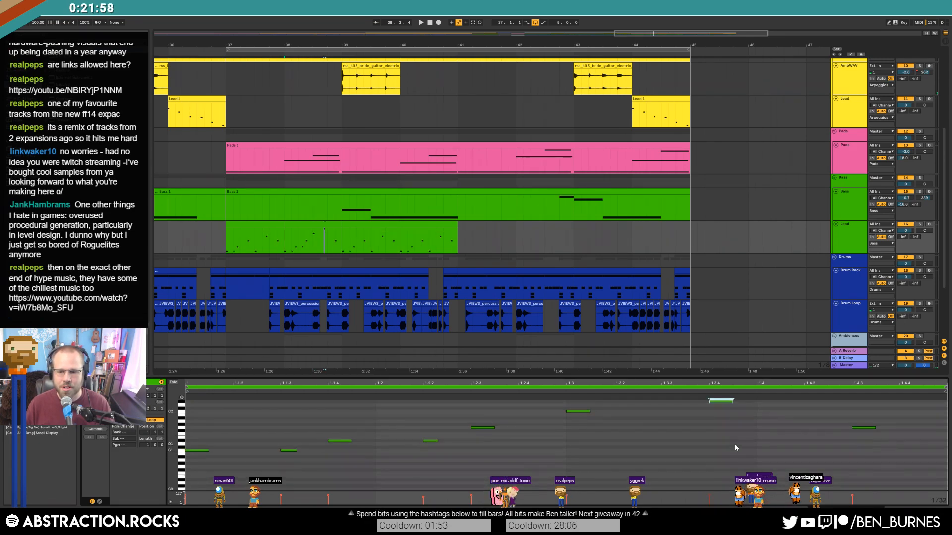
Raise the Lead clip's last note at 1.4.3 by three semitones and play the figure.
left_click_drag(874, 419, 859, 439)
key("Up")
key("Up")
key("Up")
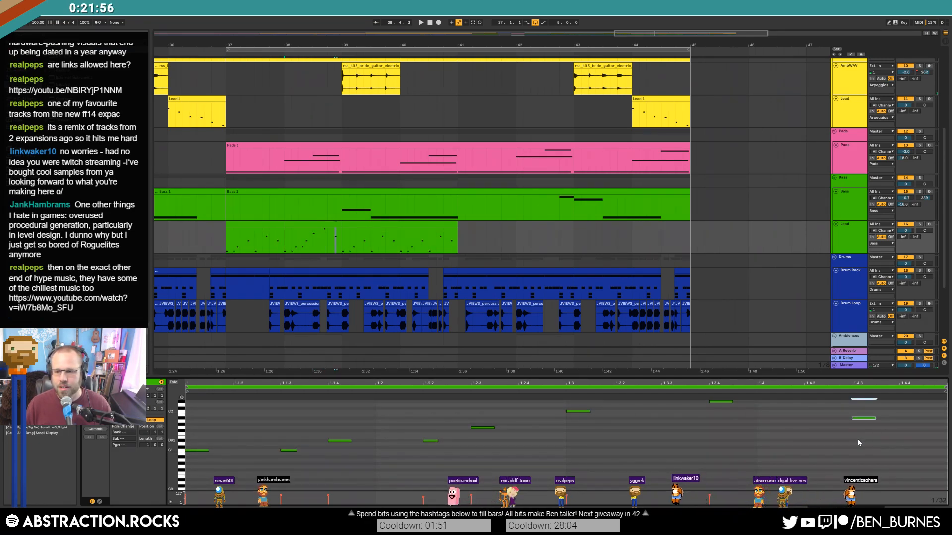
key("space")
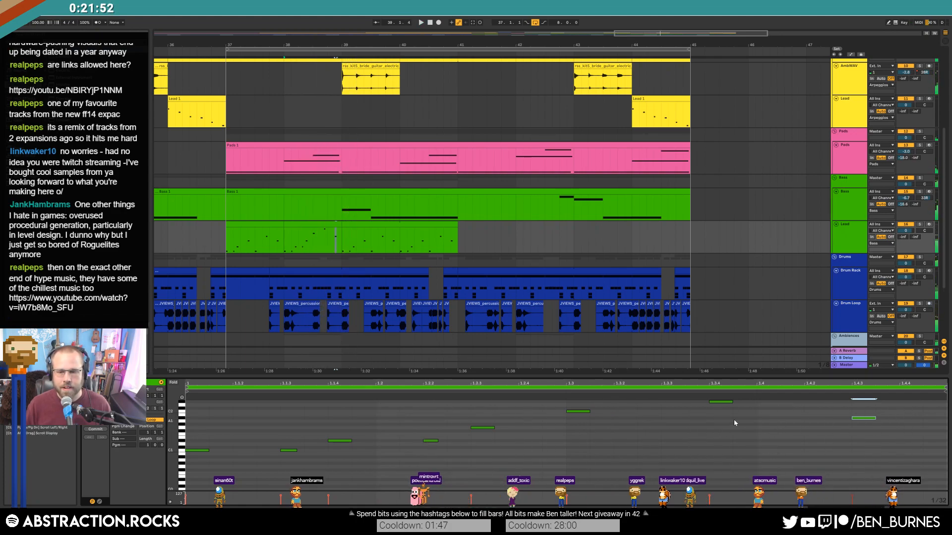
Add short notes at 1.4.2 and 1.4.4 in the Lead clip and play the figure.
scroll(735, 423, "up", 3)
scroll(726, 422, "up", 2)
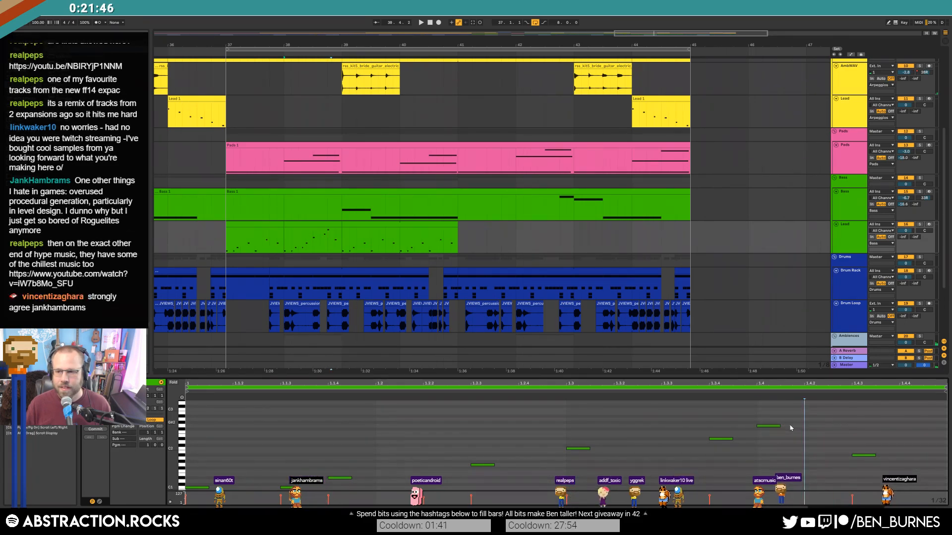
left_click_drag(779, 426, 774, 426)
left_click(817, 437)
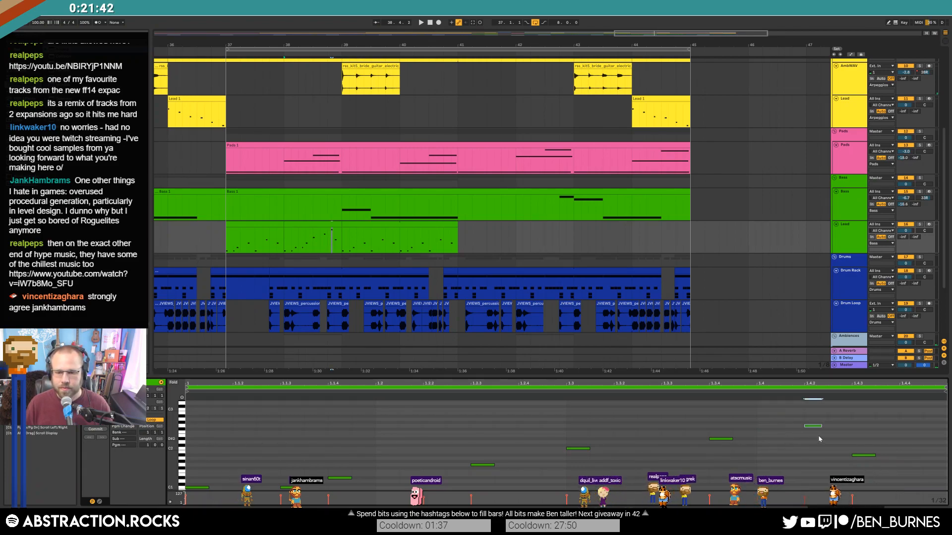
scroll(887, 449, "down", 4)
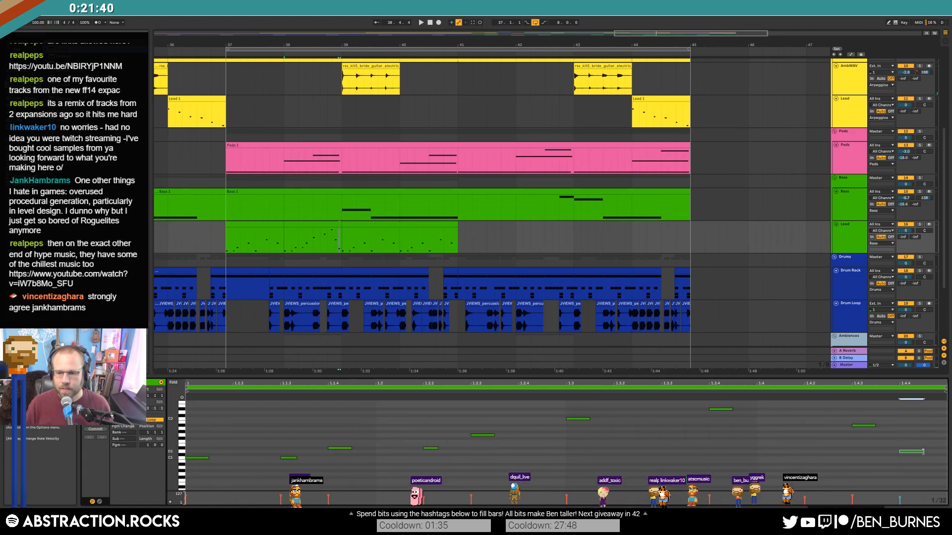
double_click(911, 452)
key("space")
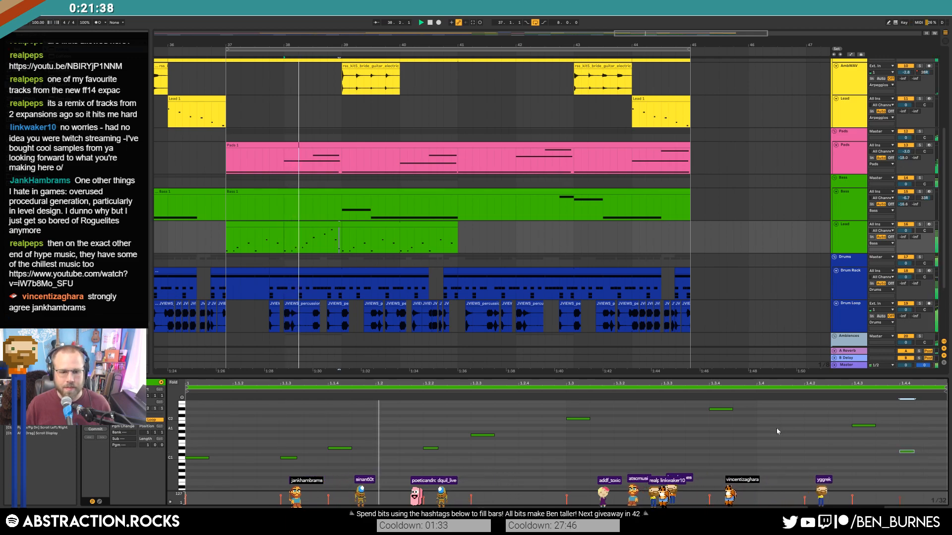
Lower the Lead note at 1.4.2 to the same pitch as the note at 1.3.4 and play the figure.
scroll(842, 435, "up", 3)
left_click_drag(816, 418, 816, 430)
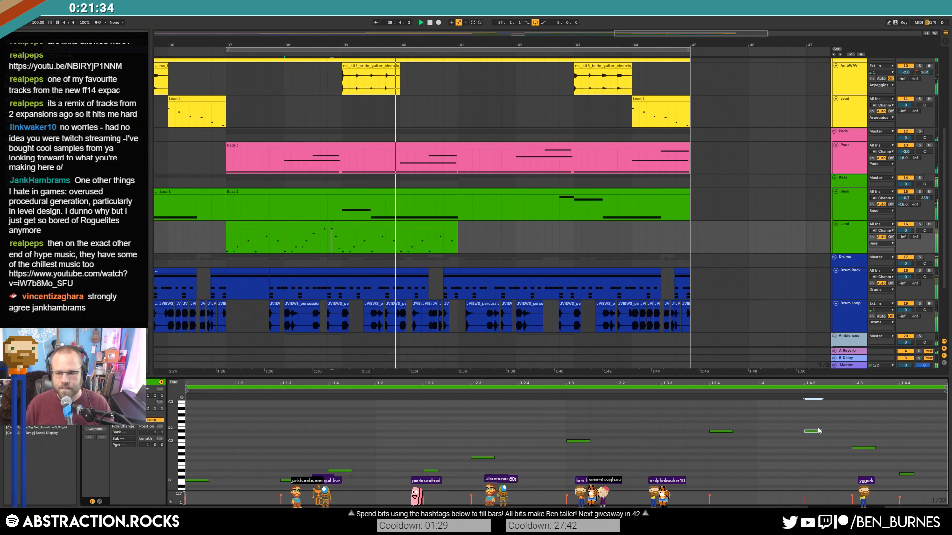
key("space")
Consolidate the Lead clips of bars 37 to 39 into one clip and duplicate it through to bar 45.
left_click_drag(316, 229, 267, 225)
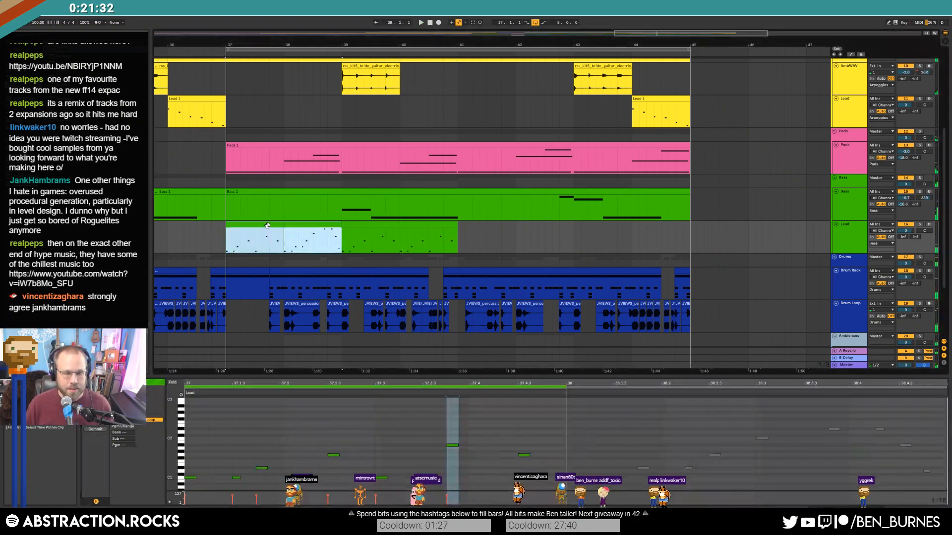
key("ctrl+j")
key("ctrl+d")
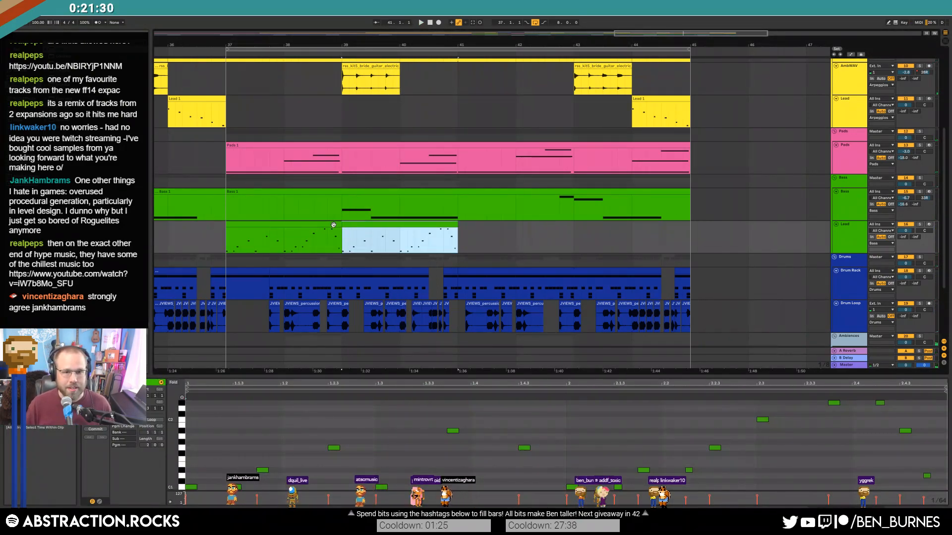
left_click(334, 225, "shift")
key("ctrl+d")
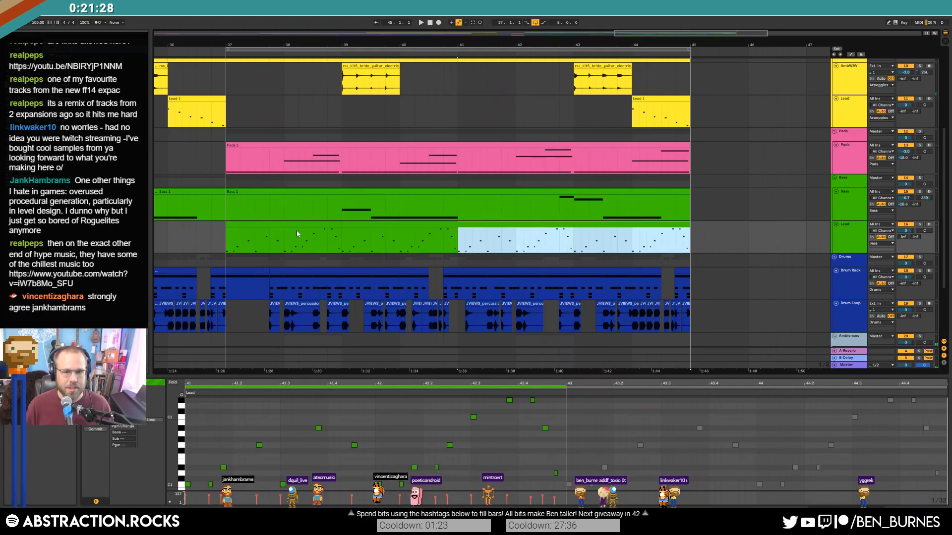
Audition the Lead line from bar 37 and adjust the Analog synth's unison and glide settings.
left_click(297, 230)
key("space")
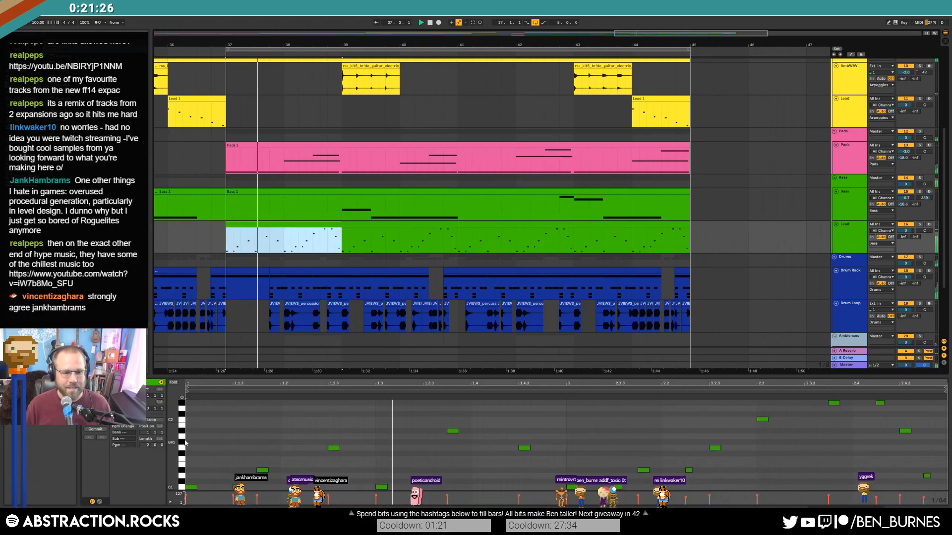
key("space")
key("shift+Tab")
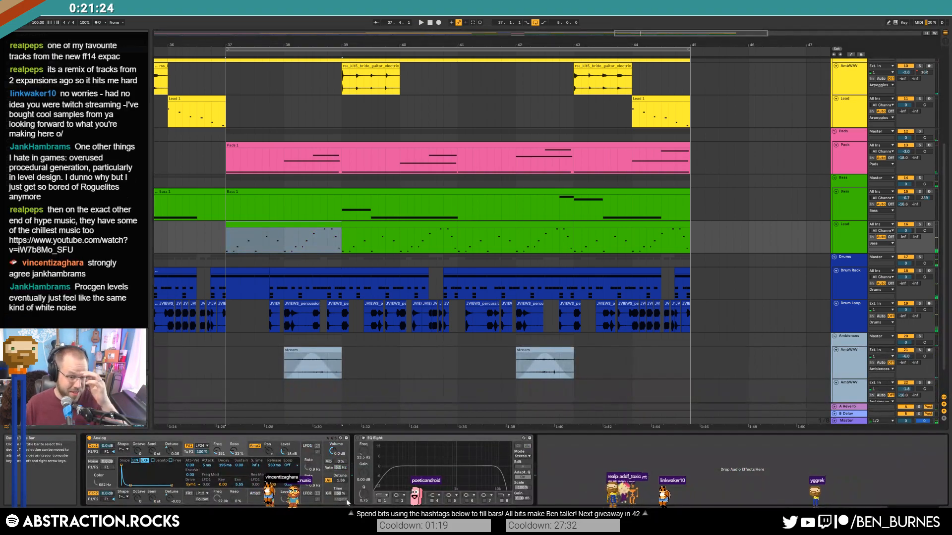
left_click_drag(340, 481, 340, 480)
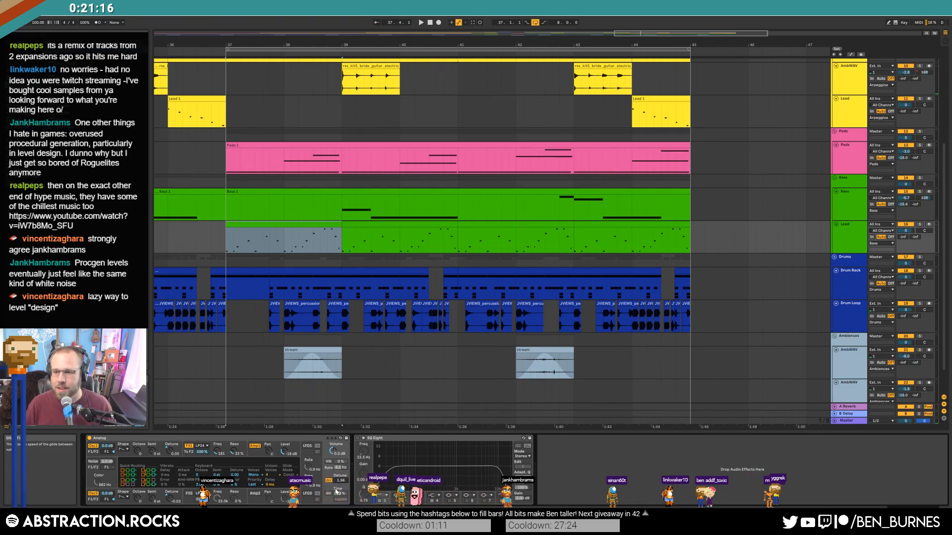
key("space")
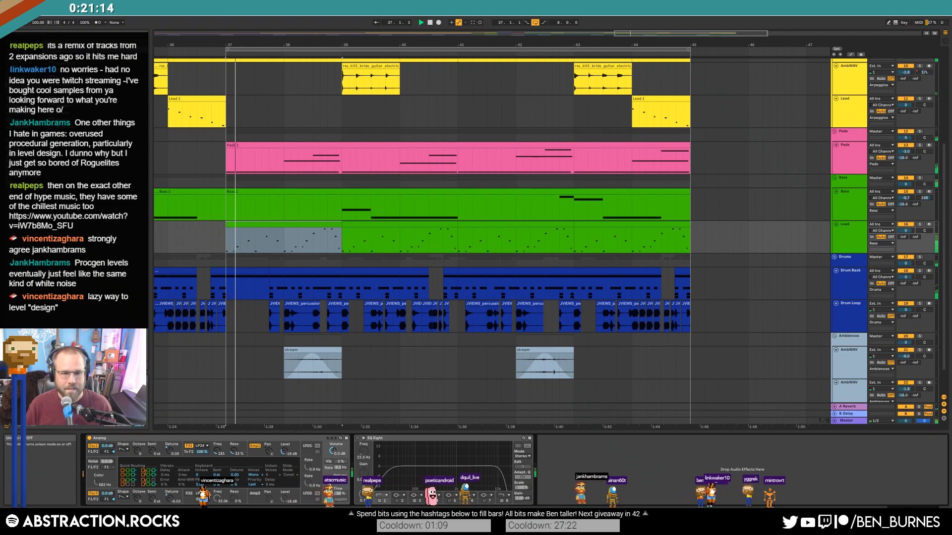
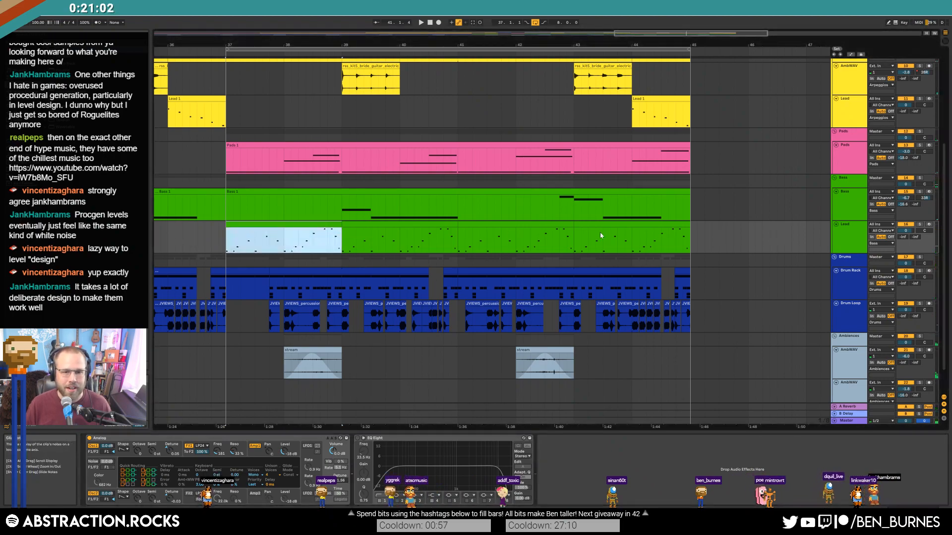
Play the section around bar 37 with the Bass group's Lead track muted, and delete that track.
scroll(364, 245, "down", 3)
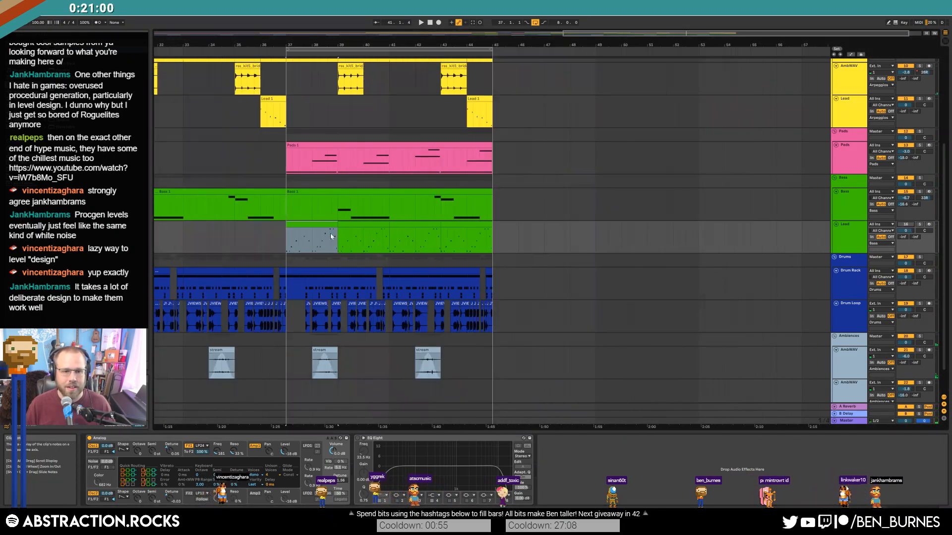
key("space")
left_click(325, 226)
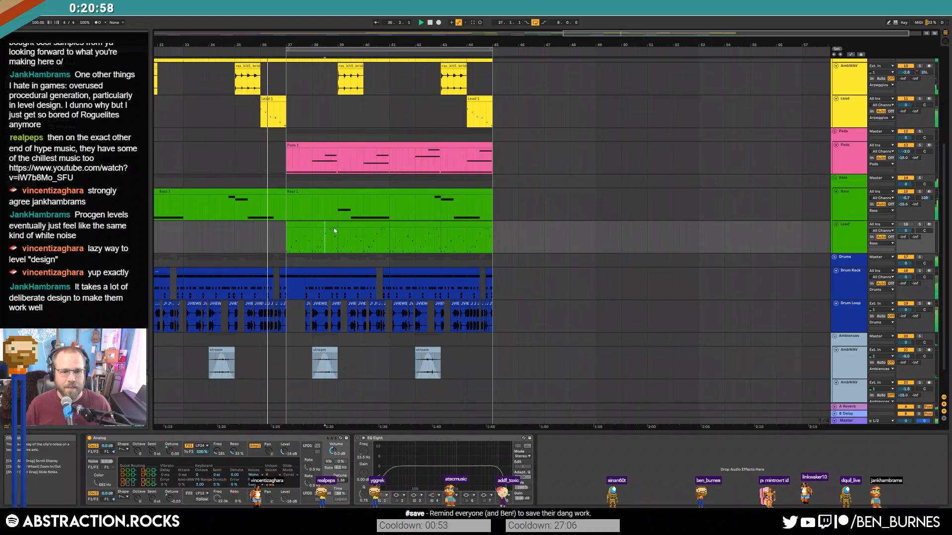
left_click(849, 240)
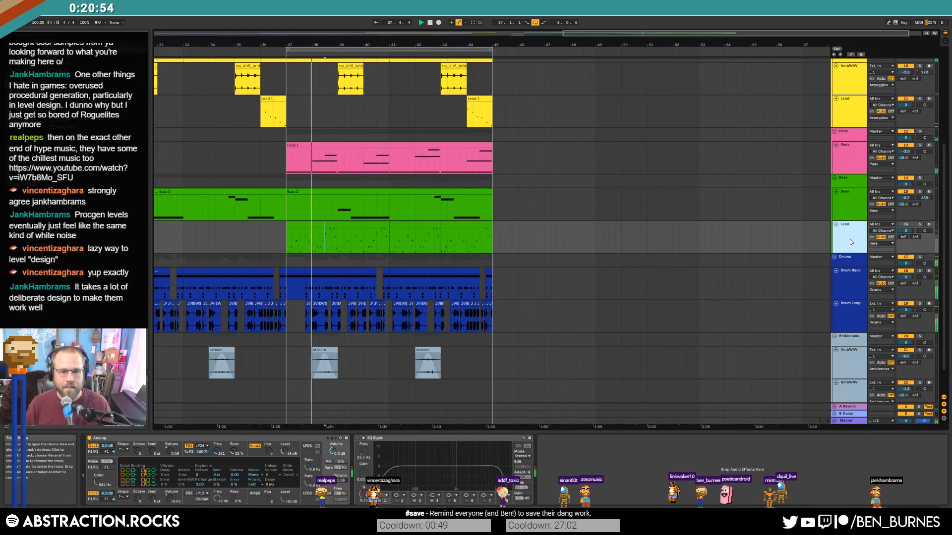
key("space")
key("Delete")
scroll(819, 200, "up", 3)
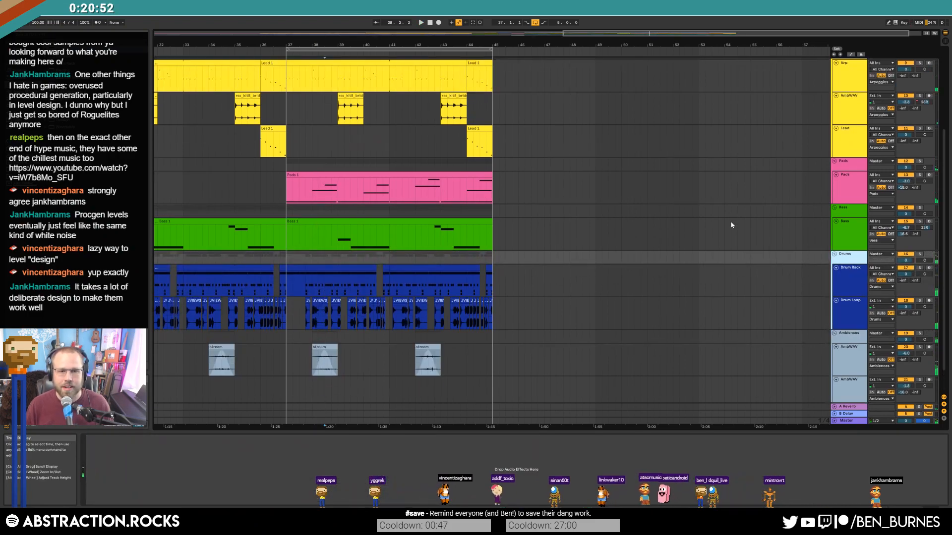
Add a Lead MIDI track below the Pads track and insert an empty one-bar clip at bar 37.
left_click(852, 226)
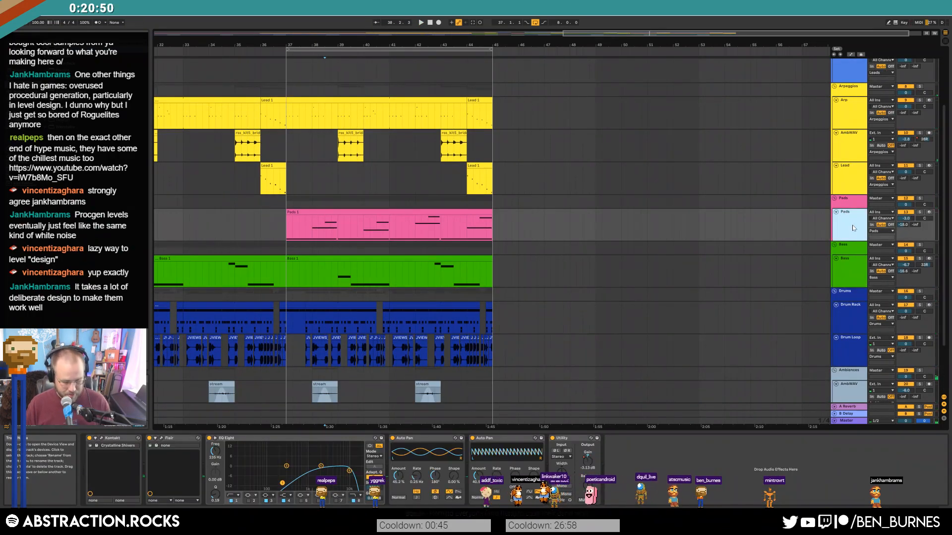
key("ctrl+z")
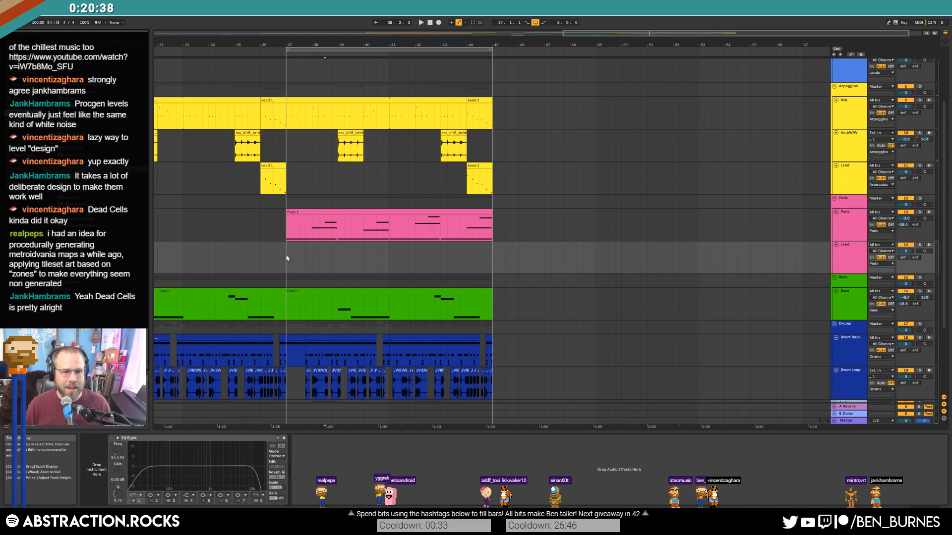
left_click_drag(287, 258, 304, 258)
key("super+shift+m")
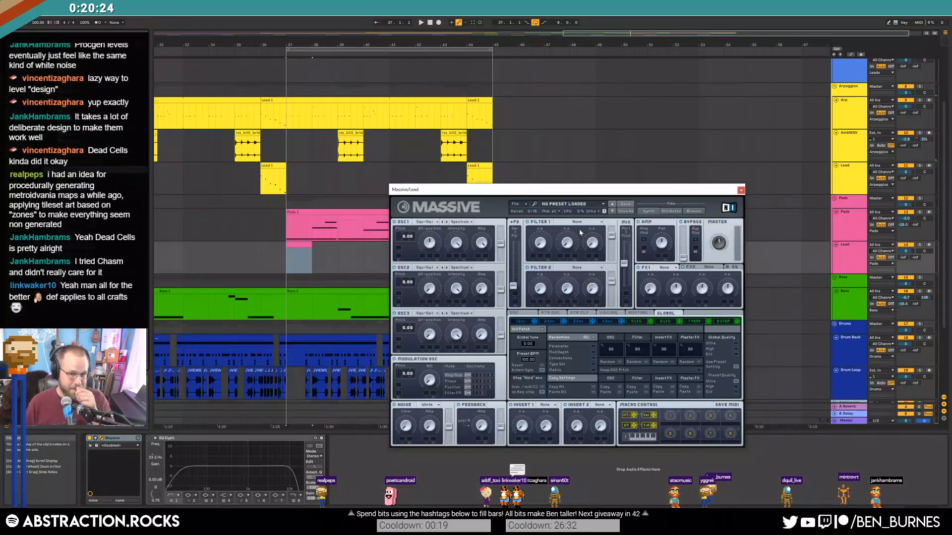
Swap Massive for Kontakt on the new Lead track and browse Kontakt's files and database.
left_click(741, 191)
left_click_drag(74, 141, 104, 461)
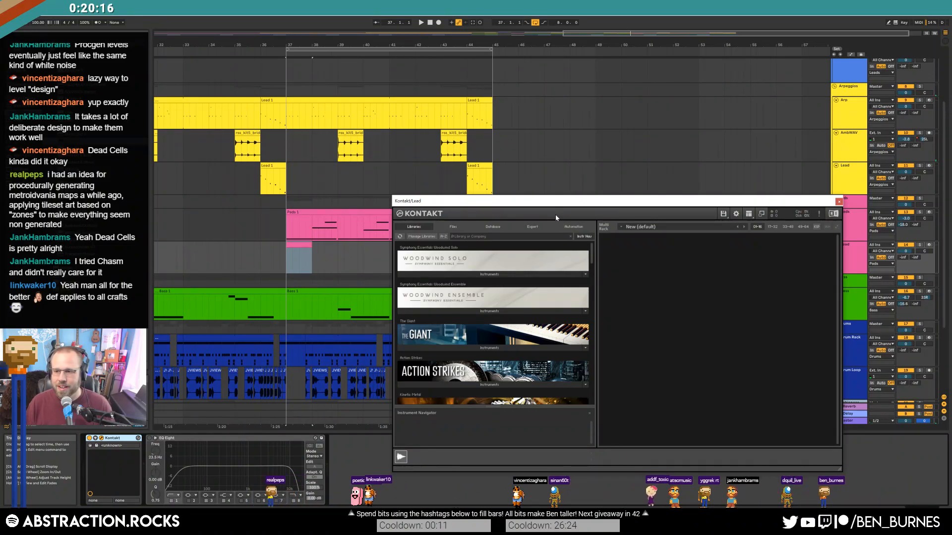
left_click_drag(555, 201, 582, 88)
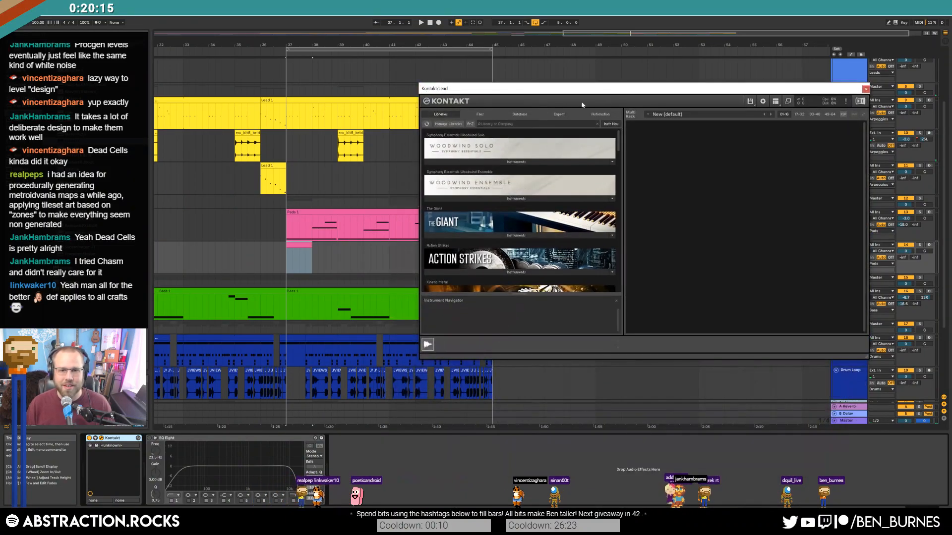
left_click(485, 115)
left_click(507, 116)
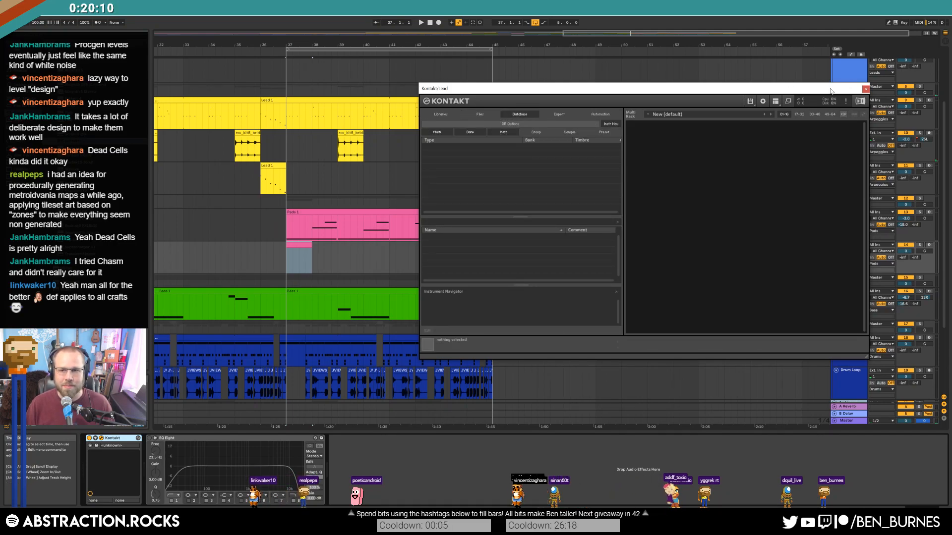
left_click(866, 89)
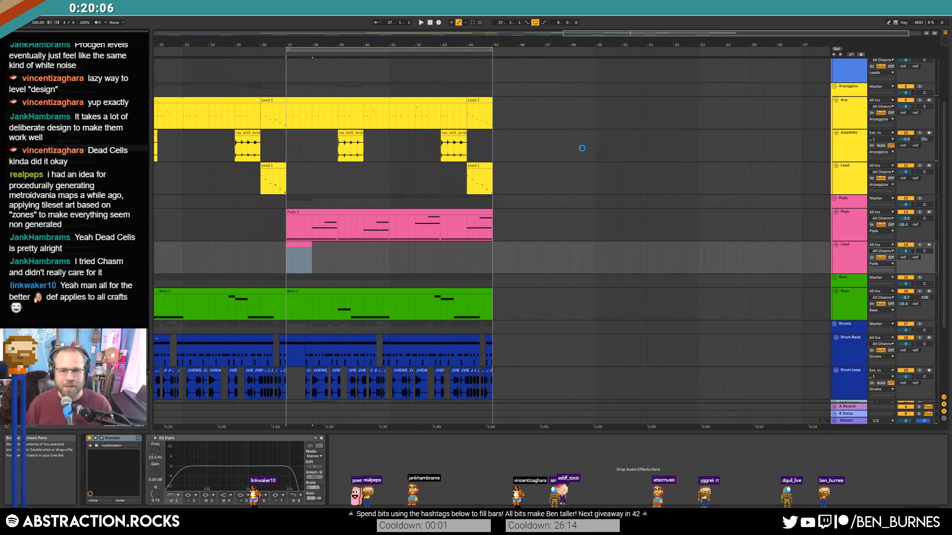
Load the Steal A Dame instrument from the Scarbee Vintage Keys library in Kontakt 5 on the Lead track.
left_click_drag(562, 102, 587, 103)
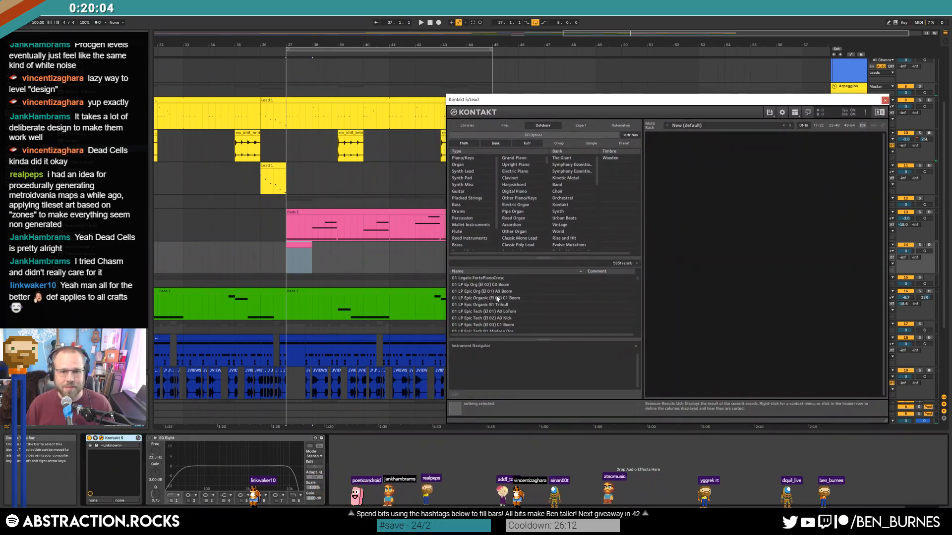
left_click(467, 125)
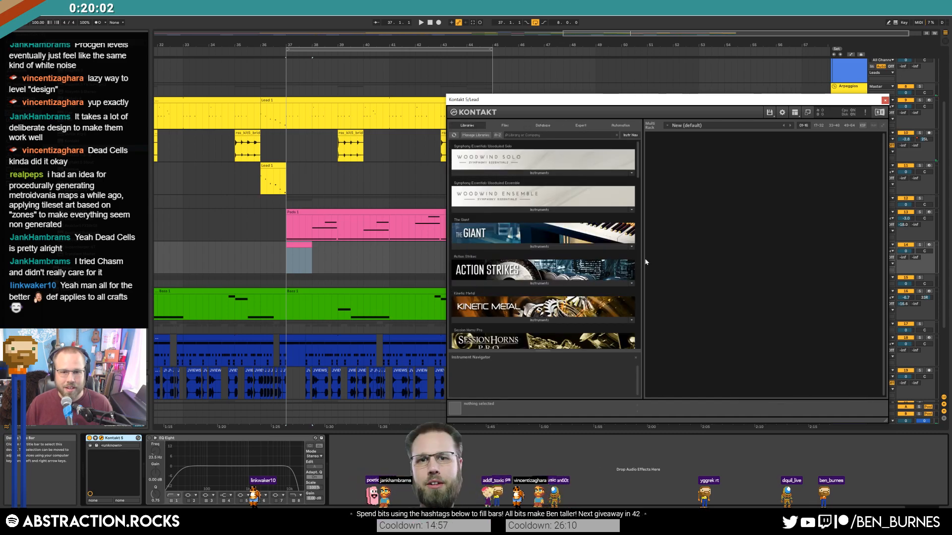
scroll(643, 184, "down", 3)
scroll(643, 183, "down", 10)
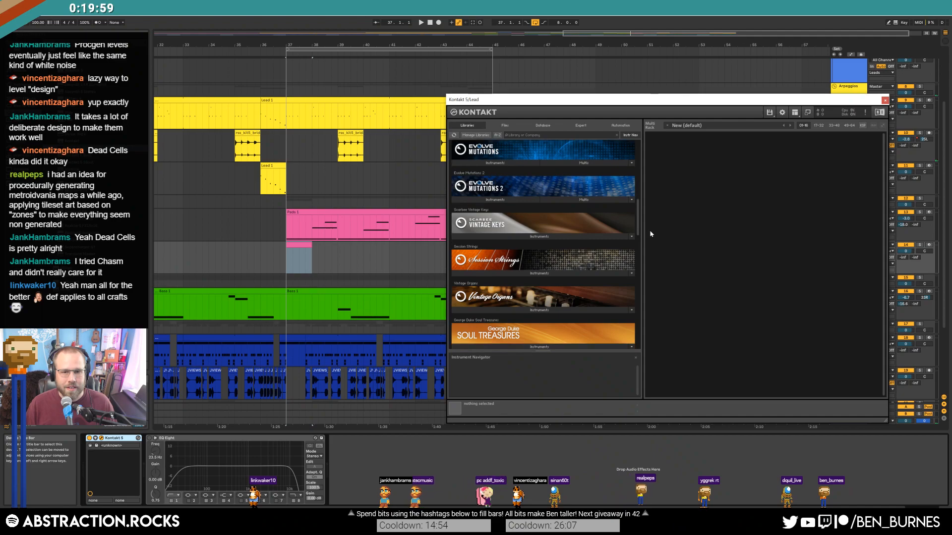
left_click(544, 223)
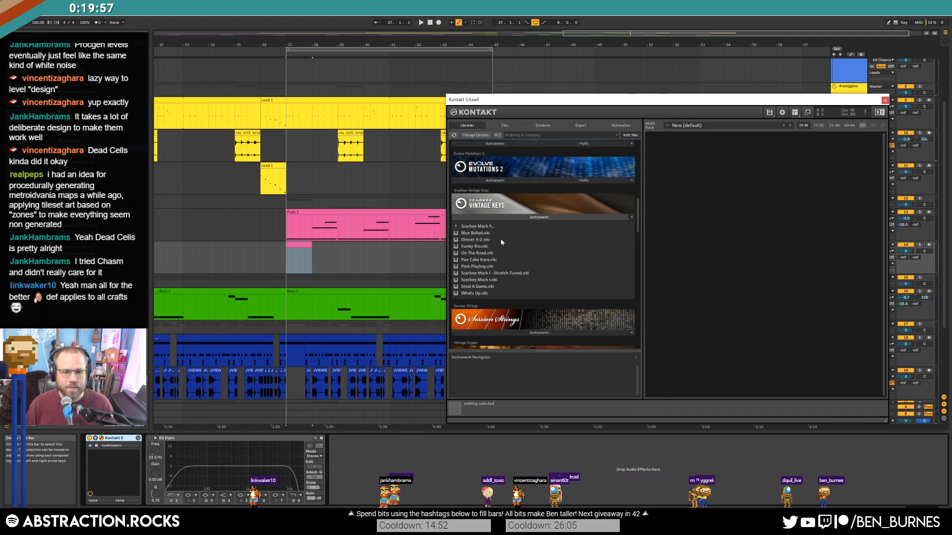
double_click(494, 287)
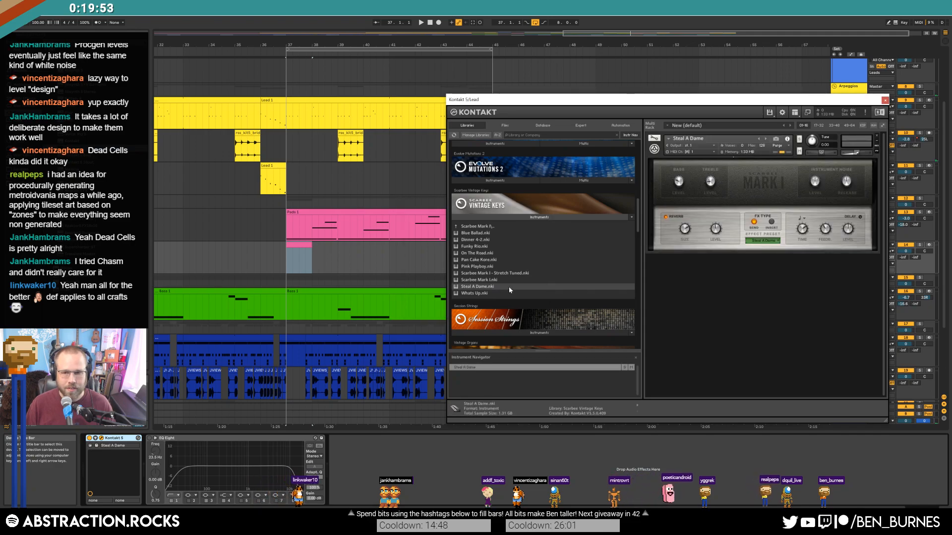
Arm the Lead track for recording and open its clip at bar 37 in the note editor.
left_click(918, 249)
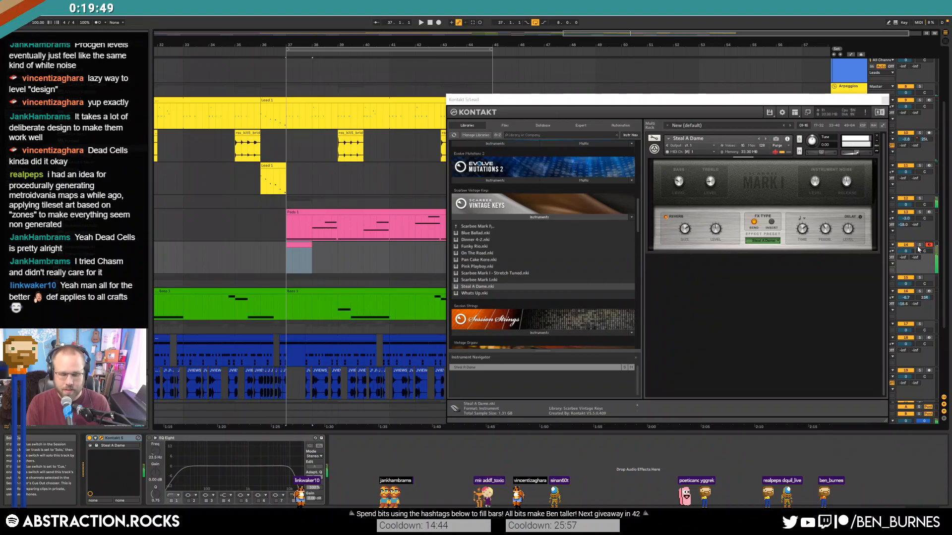
double_click(307, 245)
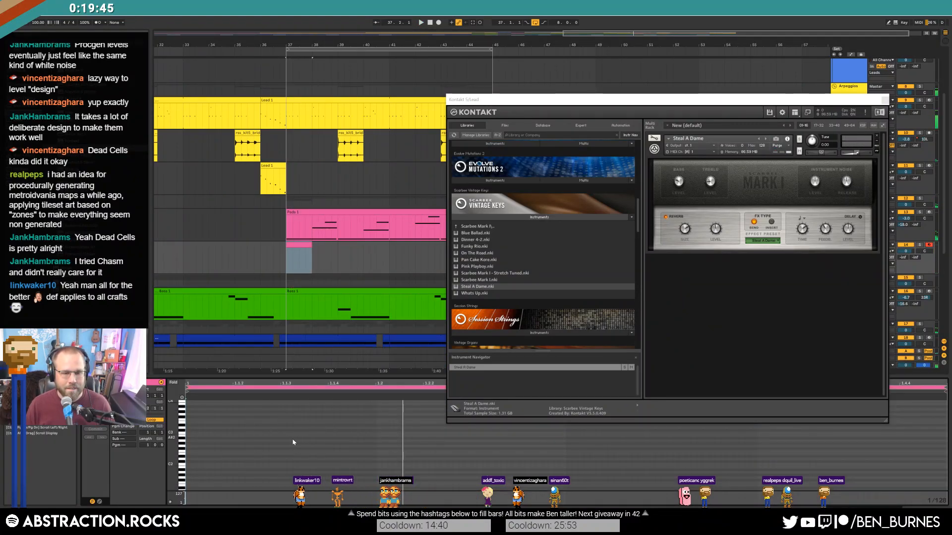
left_click(879, 100)
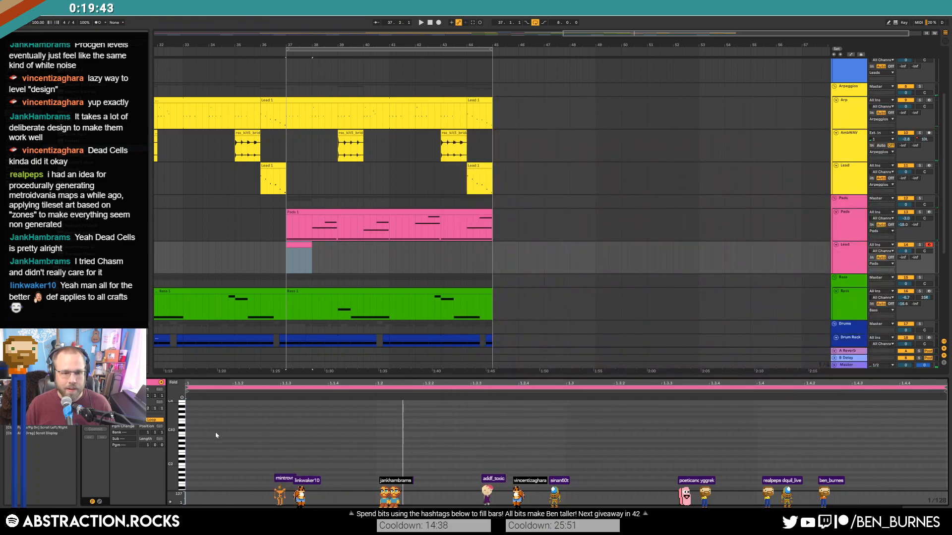
Draw short C3 and G3 notes at 1.1.3 in the Lead clip and move both to 1.2.3.
scroll(287, 448, "up", 3)
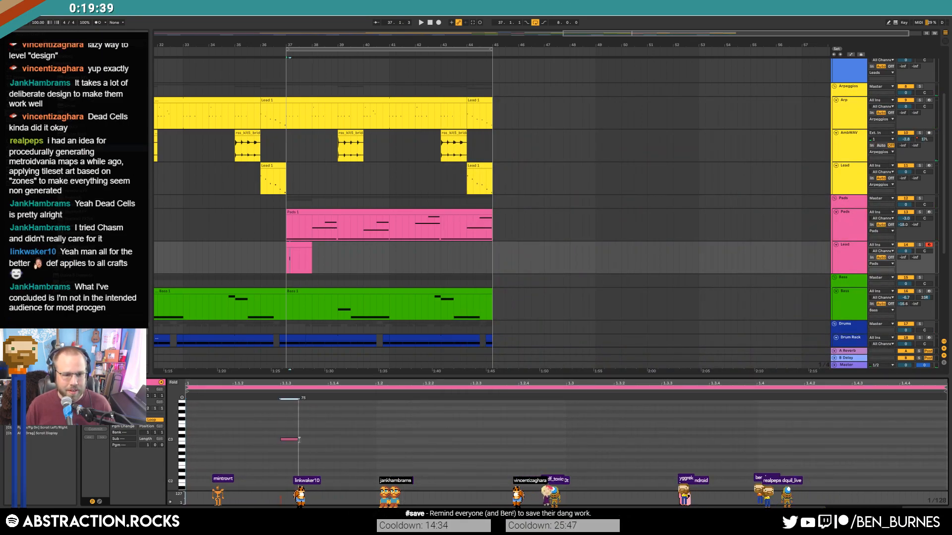
left_click(293, 440)
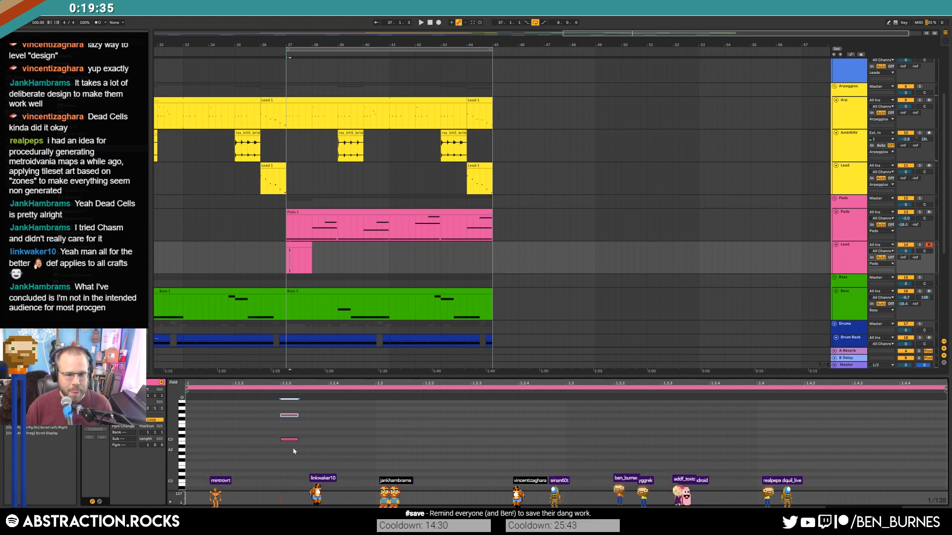
key("ctrl+a")
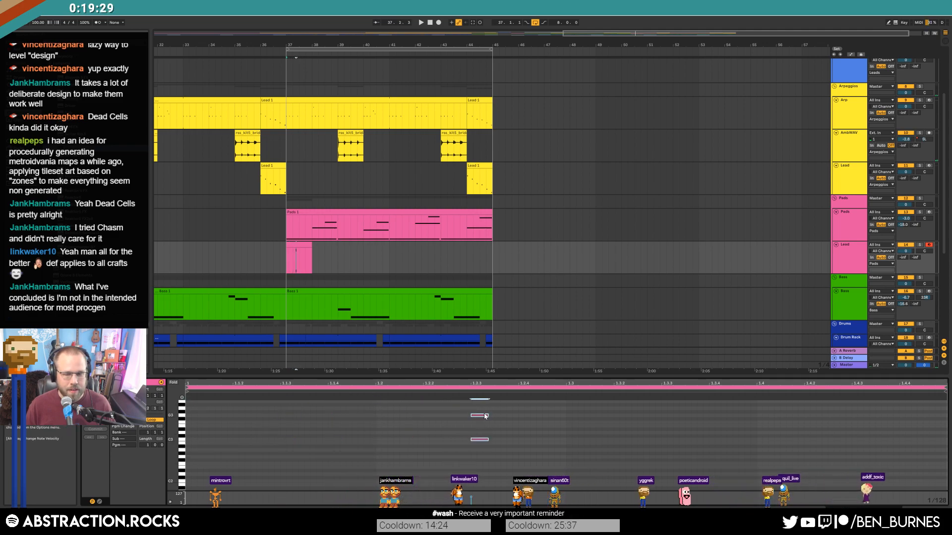
Duplicate the C3 and G3 pair to 1.4.3 in the Lead clip, extend the clip to bar 45 and play it.
key("ctrl+a")
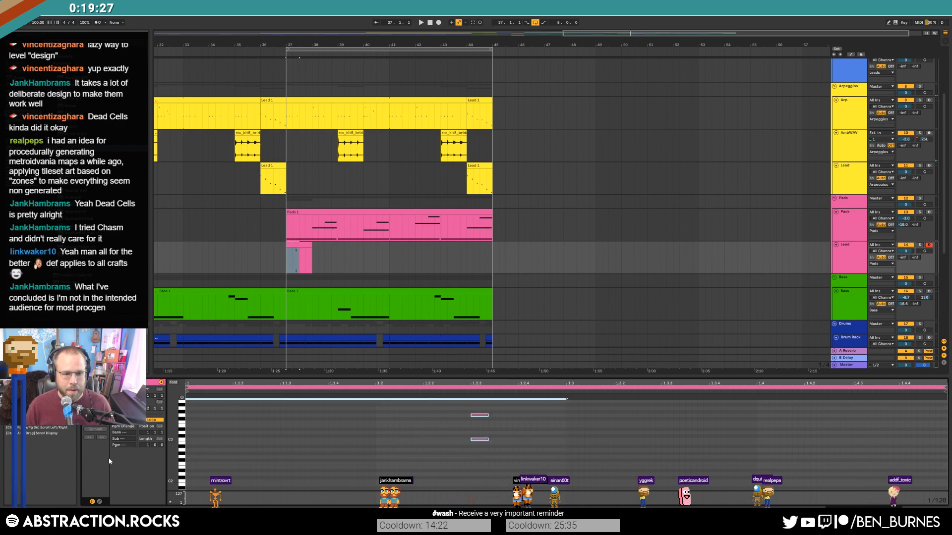
key("ctrl+d")
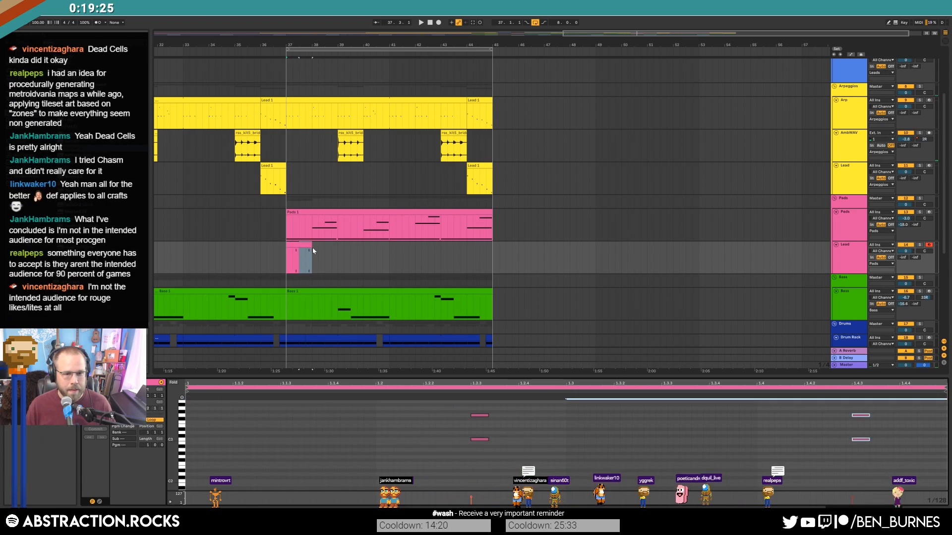
left_click_drag(311, 245, 489, 242)
key("space")
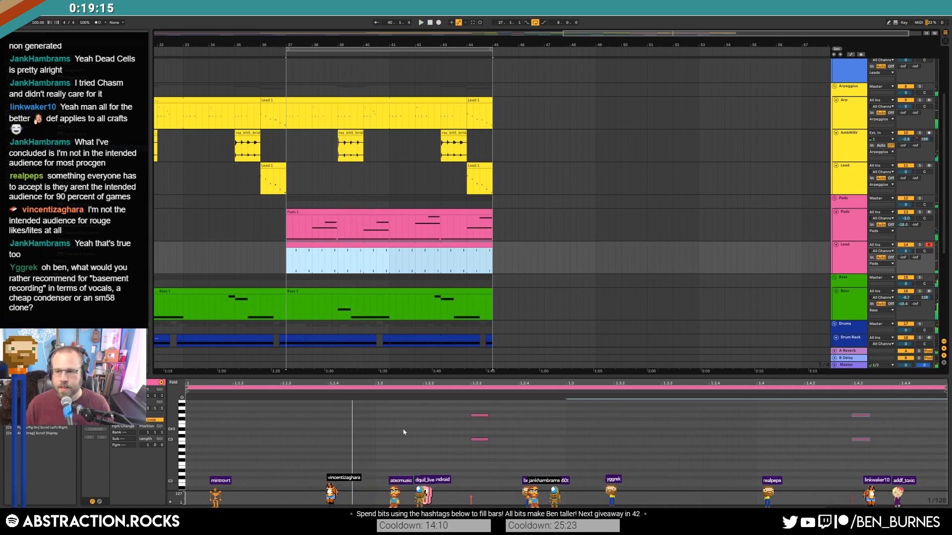
Shorten both C3 and G3 pairs in the Lead clip and play the loop from bar 37.
left_click(318, 431)
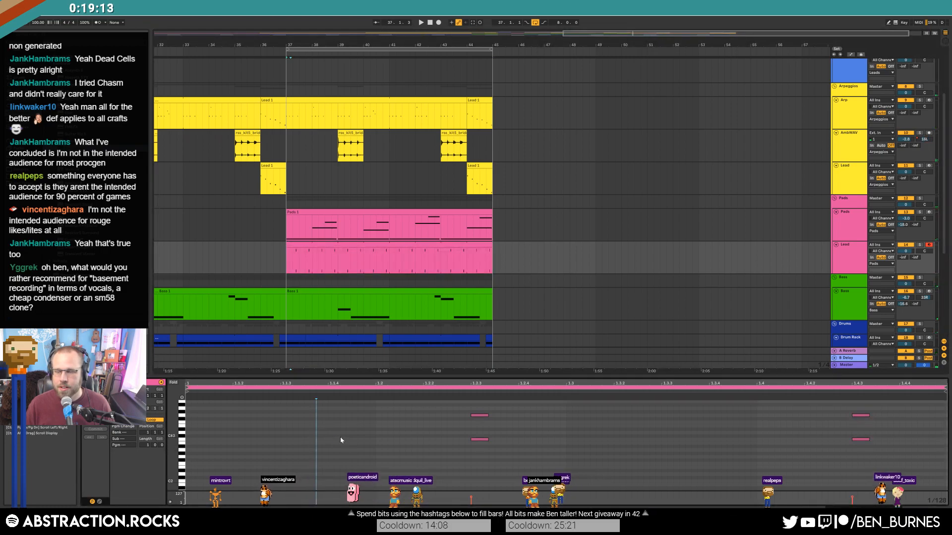
left_click_drag(440, 405, 912, 459)
left_click_drag(860, 415, 864, 415)
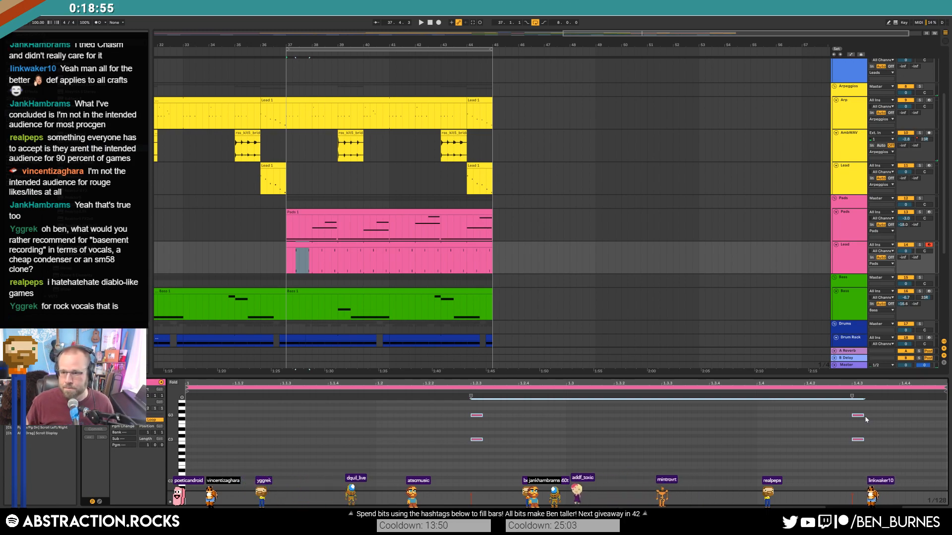
left_click(306, 263)
key("space")
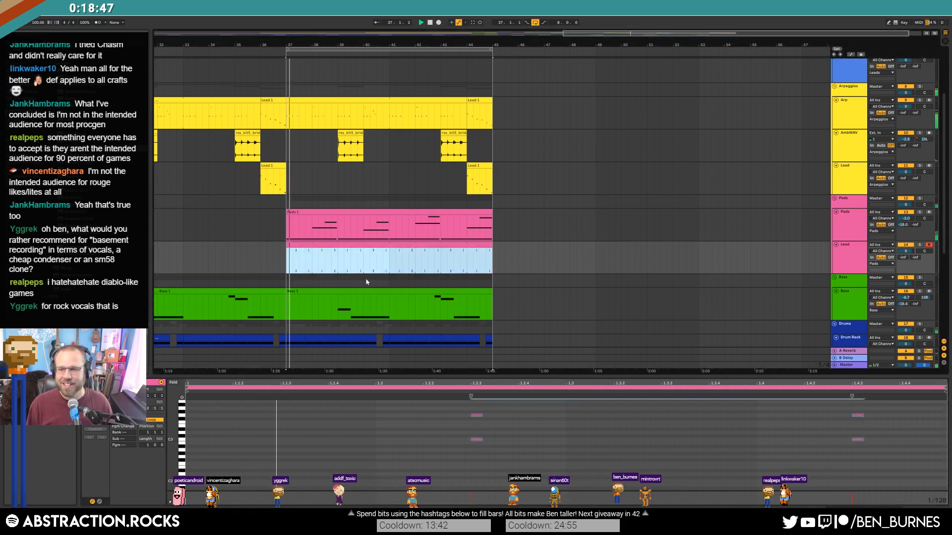
Turn bars 37 to 39 of the Lead part into a single two-bar clip.
left_click(477, 416)
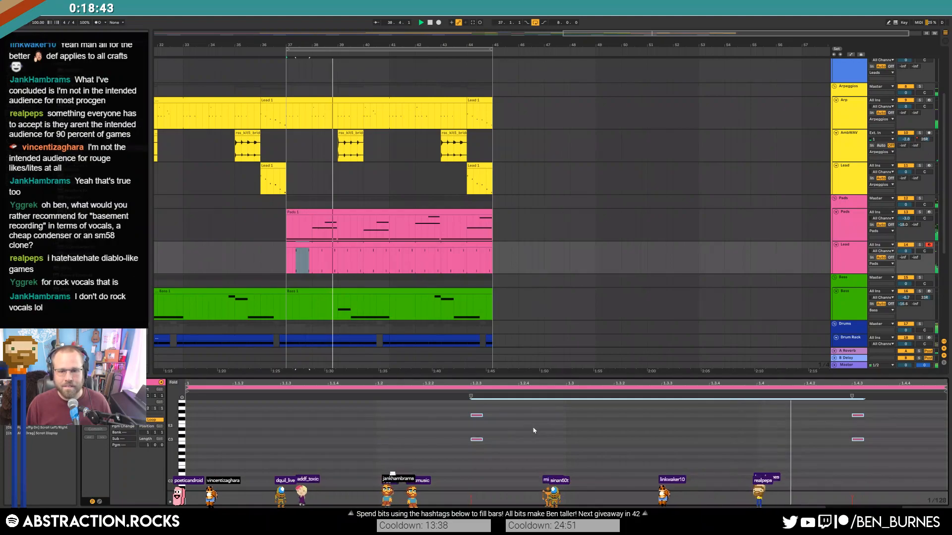
key("space")
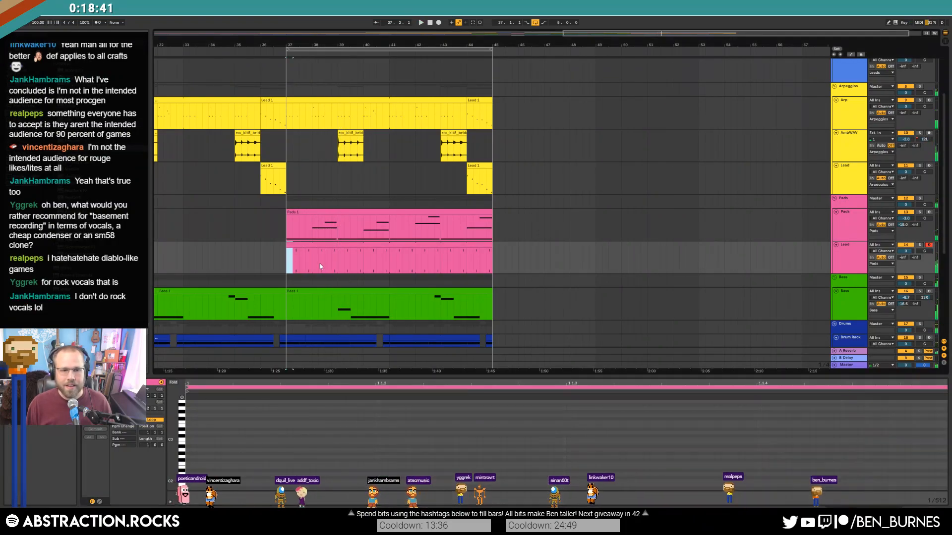
key("ctrl+d")
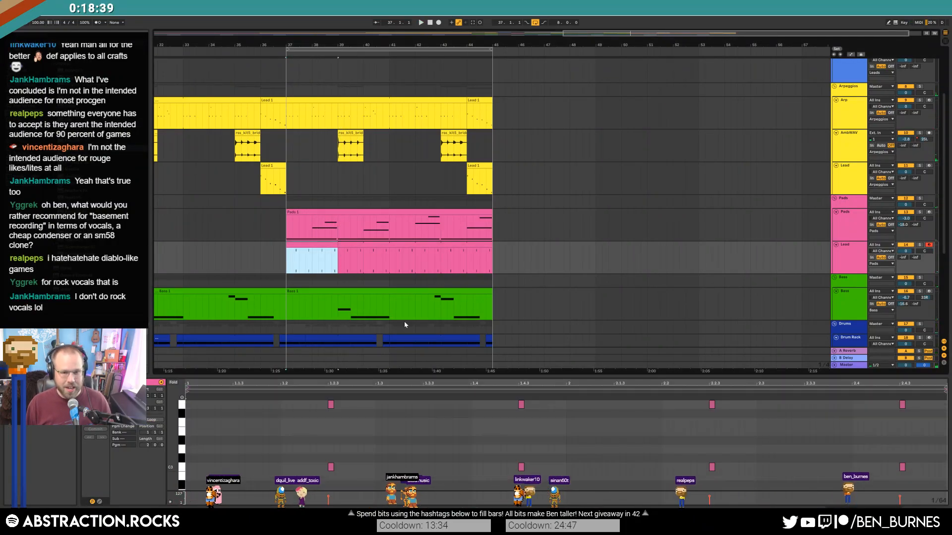
Lower the last note pair at 2.4.3 to A#2 and F3 and make it slightly longer while playing the loop.
left_click_drag(881, 476, 917, 401)
key("Down")
key("Down")
key("Down")
key("Up")
key("shift+Right")
key("space")
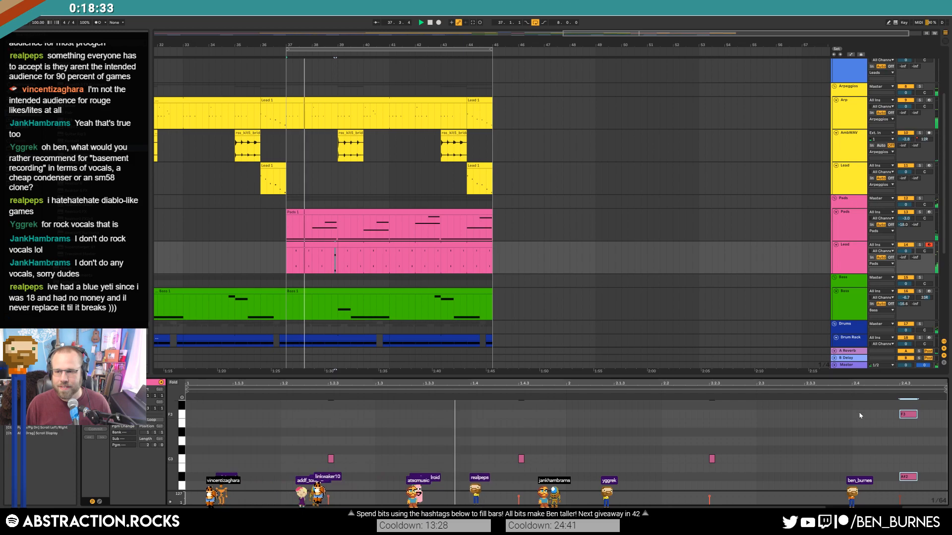
key("shift+Left")
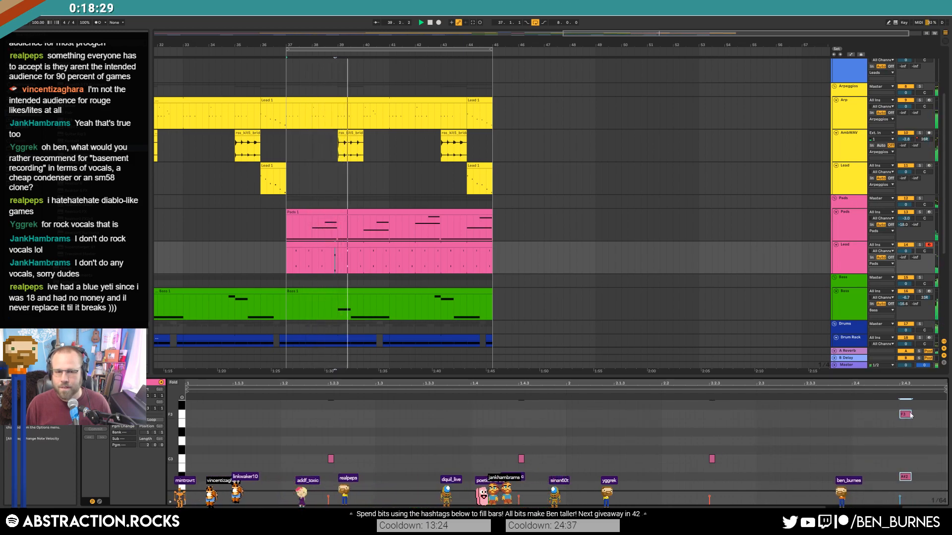
Extend the two-bar Lead clip to bar 45 and lengthen its A#2 and F3 pair at 2.4.3.
left_click(321, 245)
key("ctrl+j")
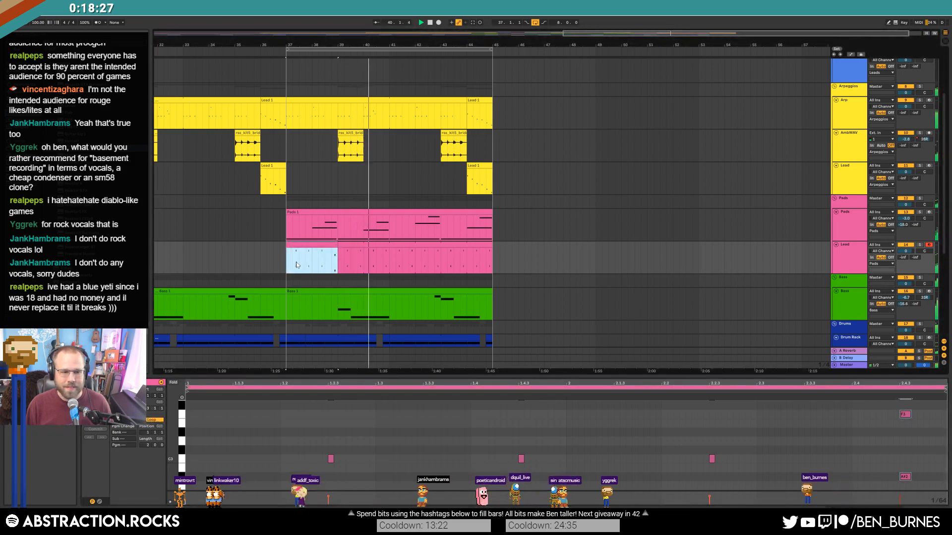
left_click_drag(337, 255, 485, 257)
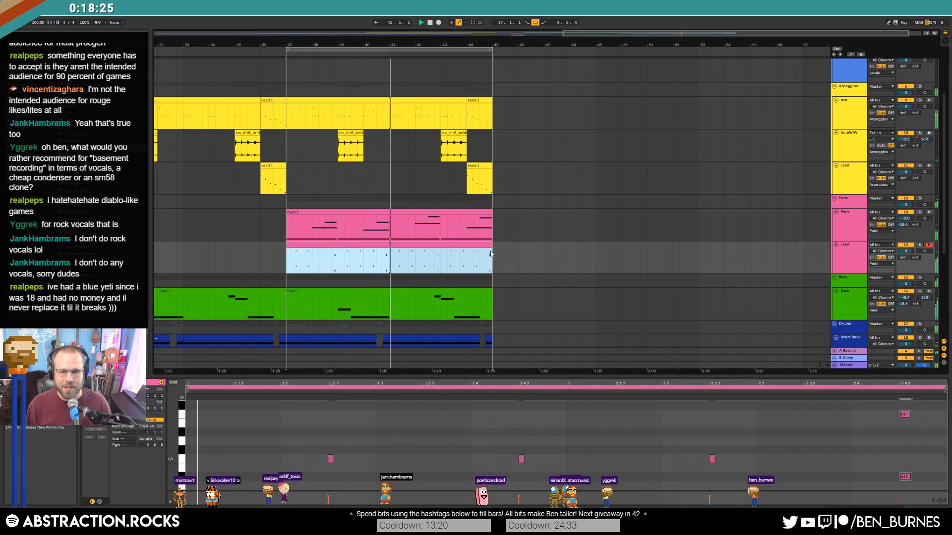
left_click_drag(887, 405, 913, 482)
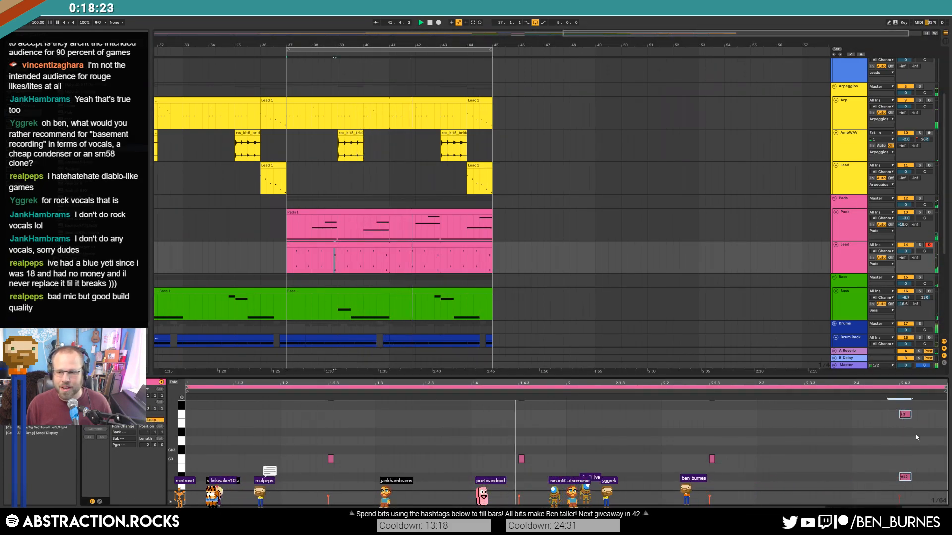
left_click_drag(910, 414, 923, 414)
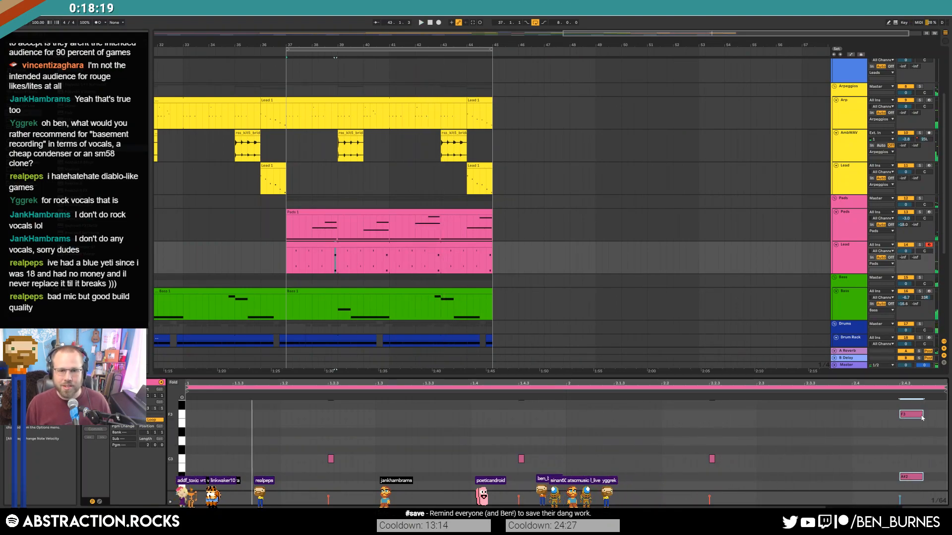
Play the arrangement from bar 37 and review the three C3 and G3 pairs in the Lead clip.
key("shift+Tab")
left_click(277, 100)
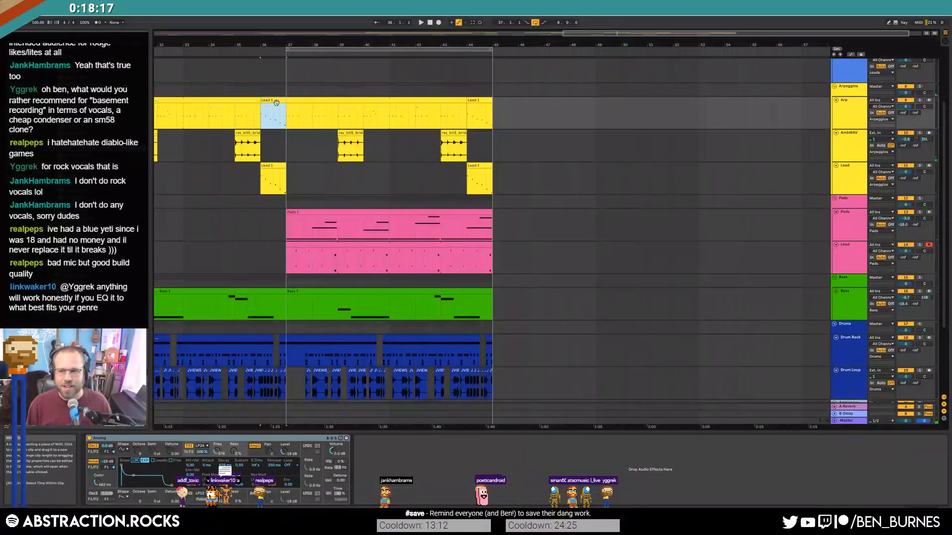
key("space")
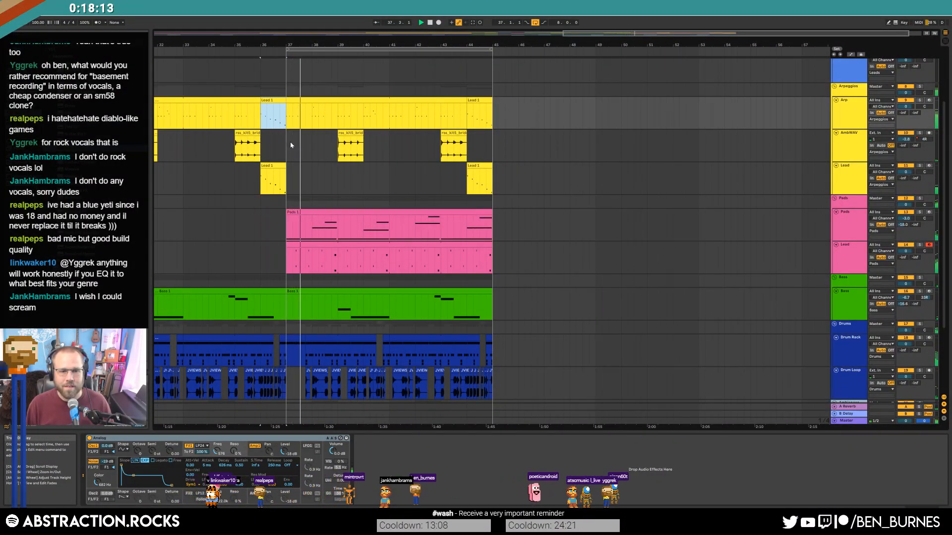
double_click(341, 270)
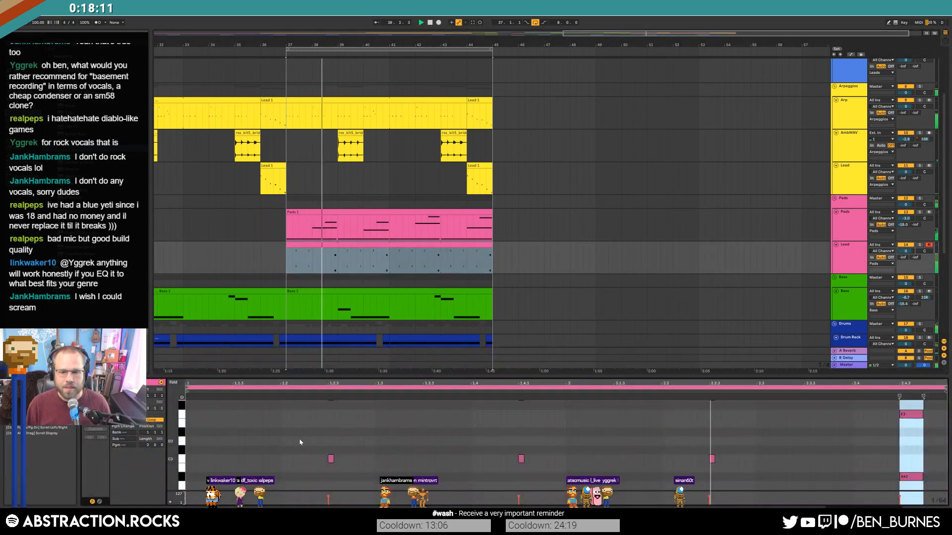
left_click_drag(172, 438, 164, 458)
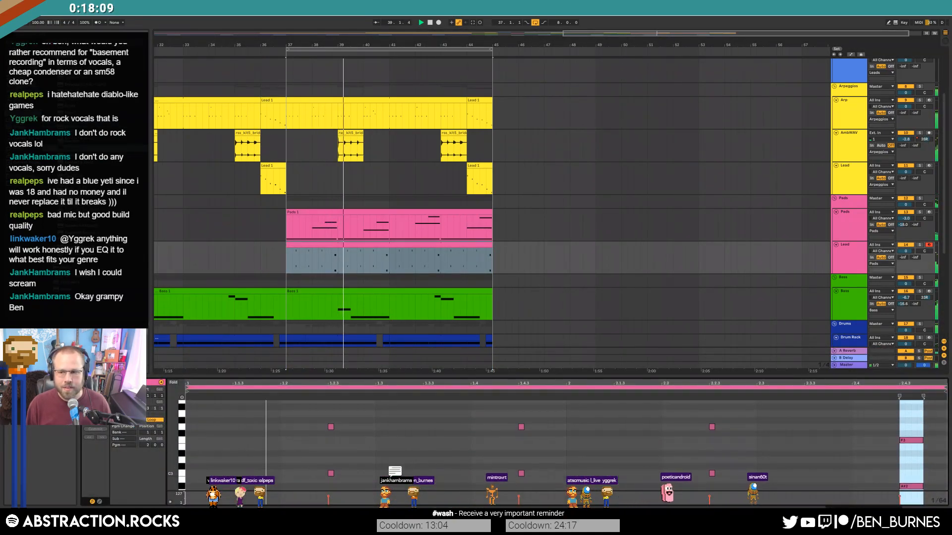
key("space")
left_click_drag(303, 415, 751, 480)
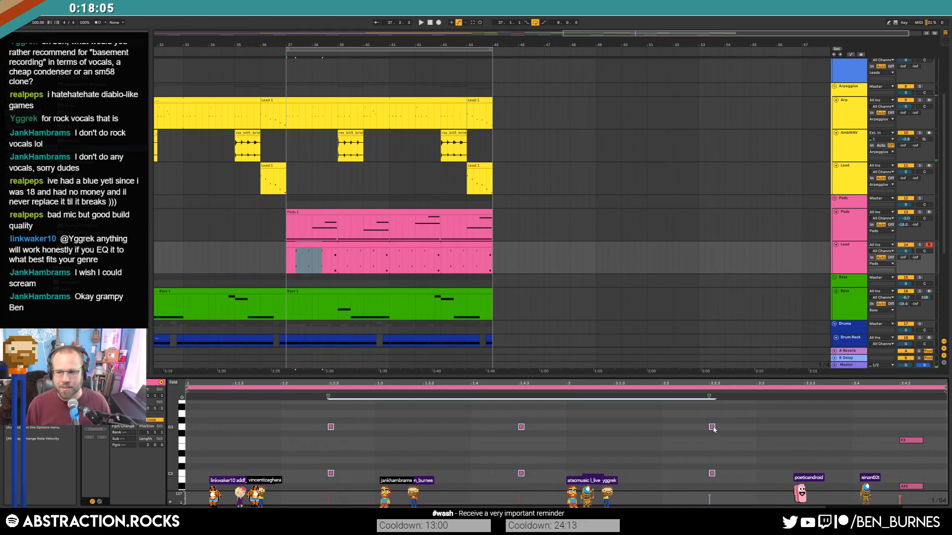
key("space")
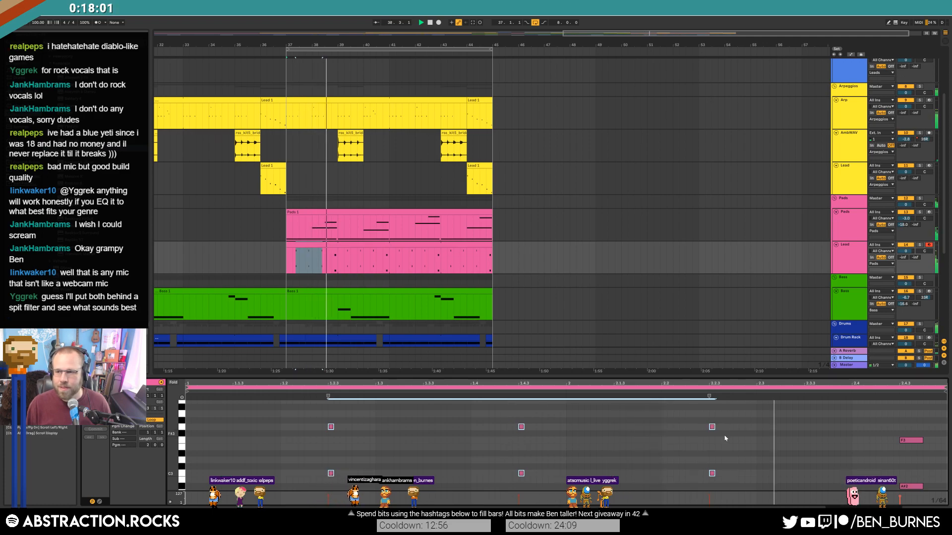
Separate bars 41 to 43 of the Lead part into their own clip and open it in the note editor.
key("shift+Tab")
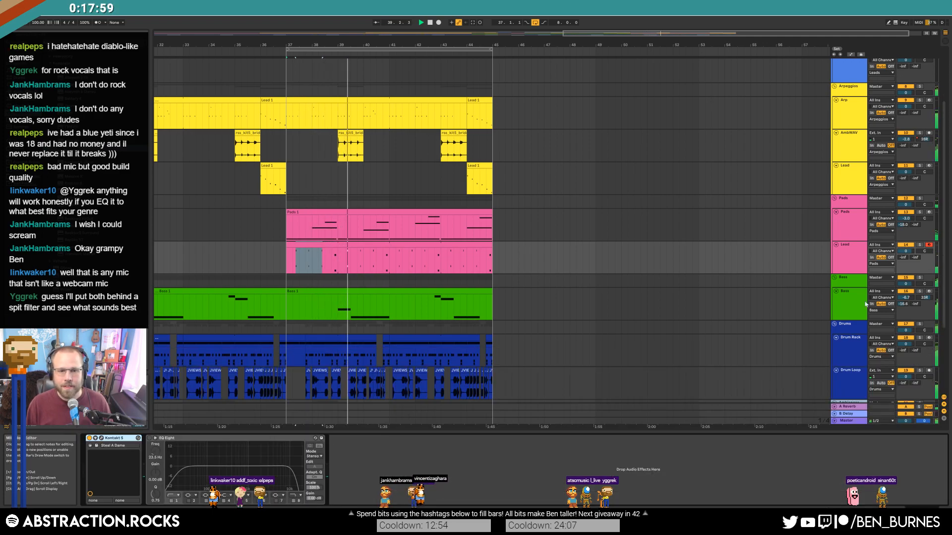
double_click(533, 34)
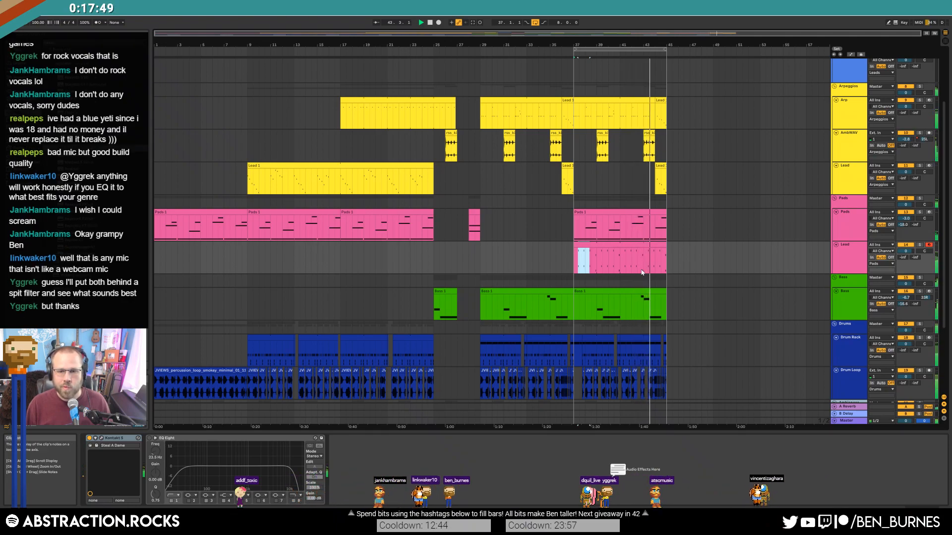
scroll(646, 267, "up", 3)
left_click_drag(589, 261, 638, 262)
key("space")
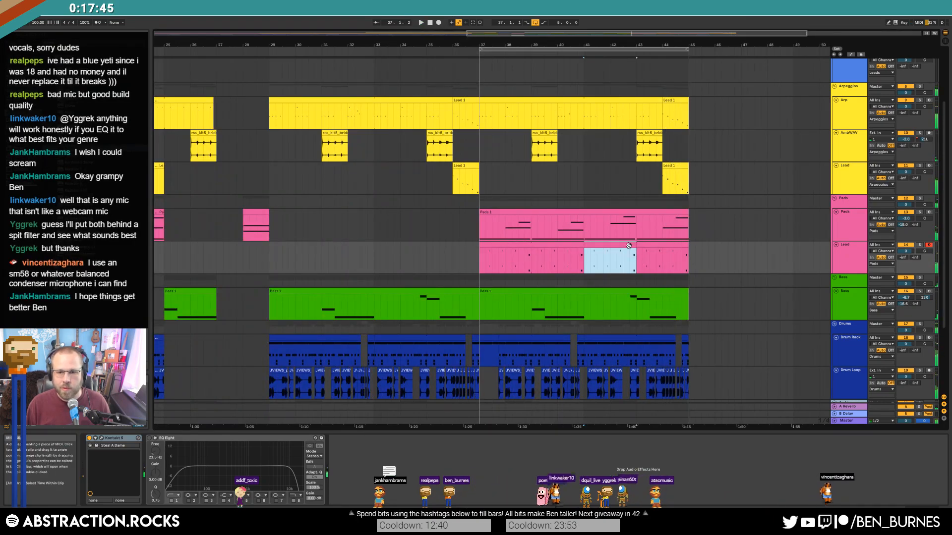
double_click(628, 246)
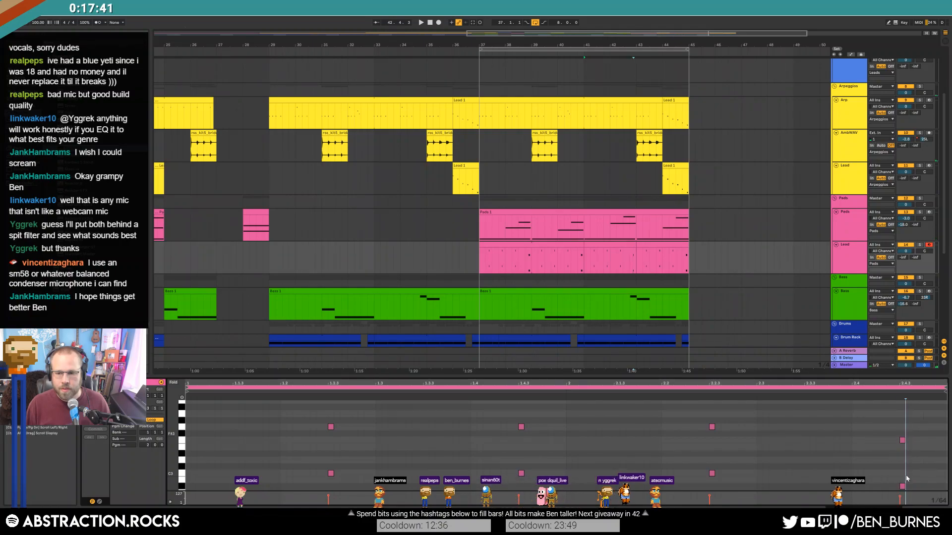
Try repeating the A#2 and F3 pair towards the clip's end, keeping only the last copy.
key("ctrl+d")
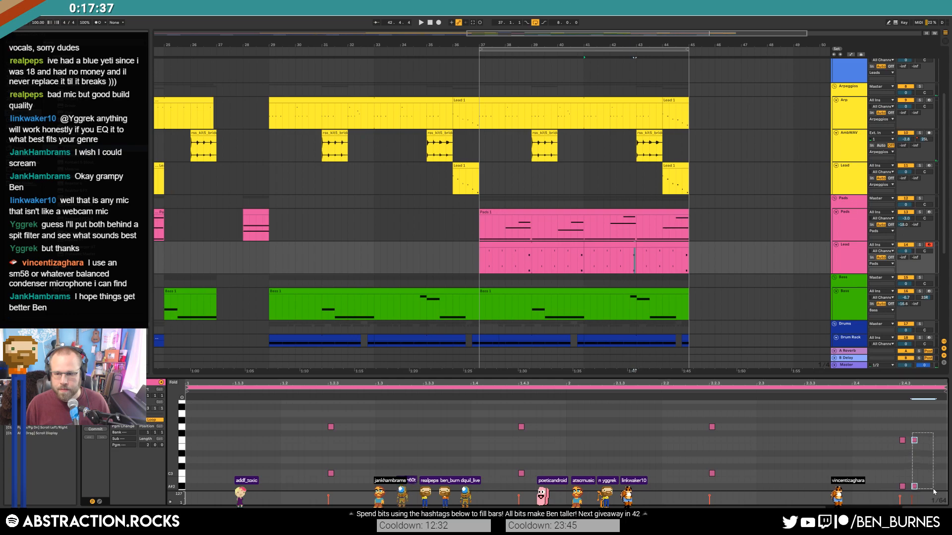
key("ctrl+d")
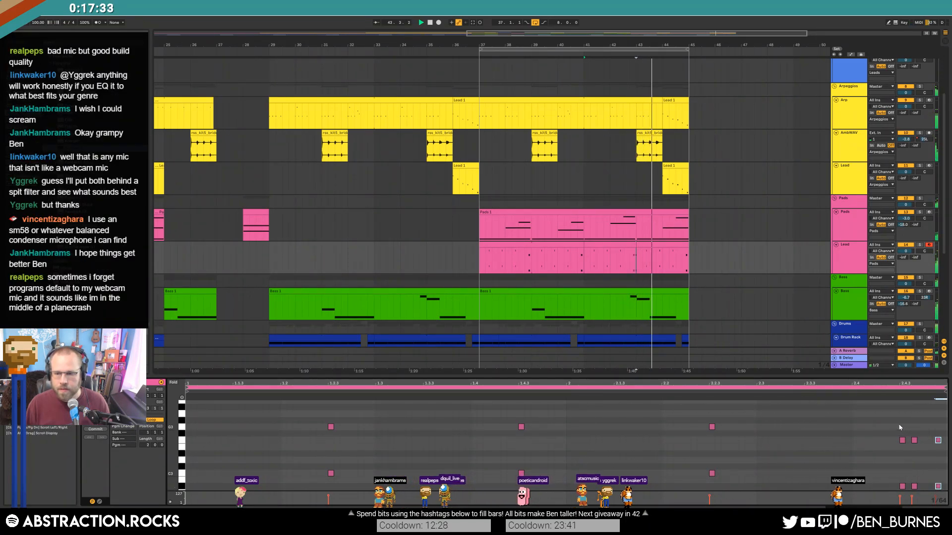
left_click_drag(899, 428, 919, 490)
key("Delete")
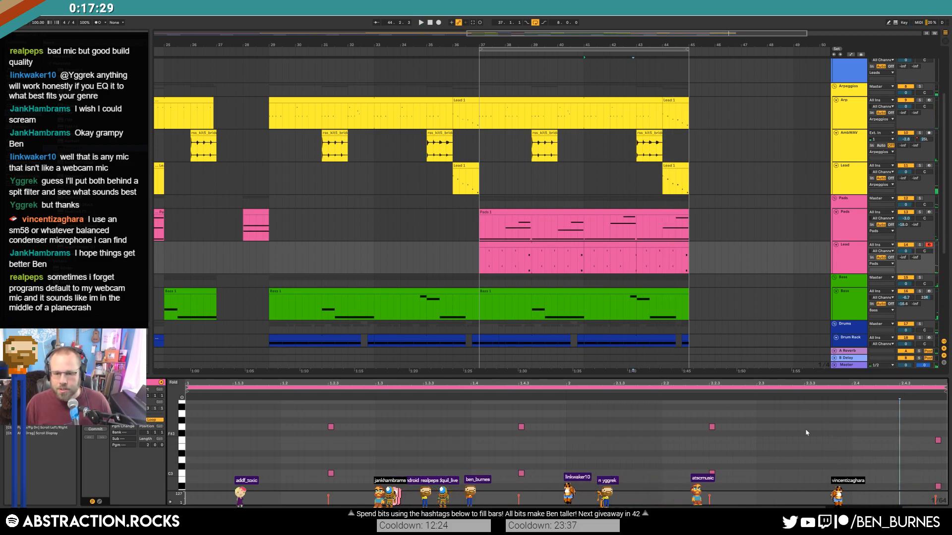
Add short A#2 and F3 pairs at 2.3.4 and 2.4, and shorten the pair at 2.3.4 further.
double_click(832, 440)
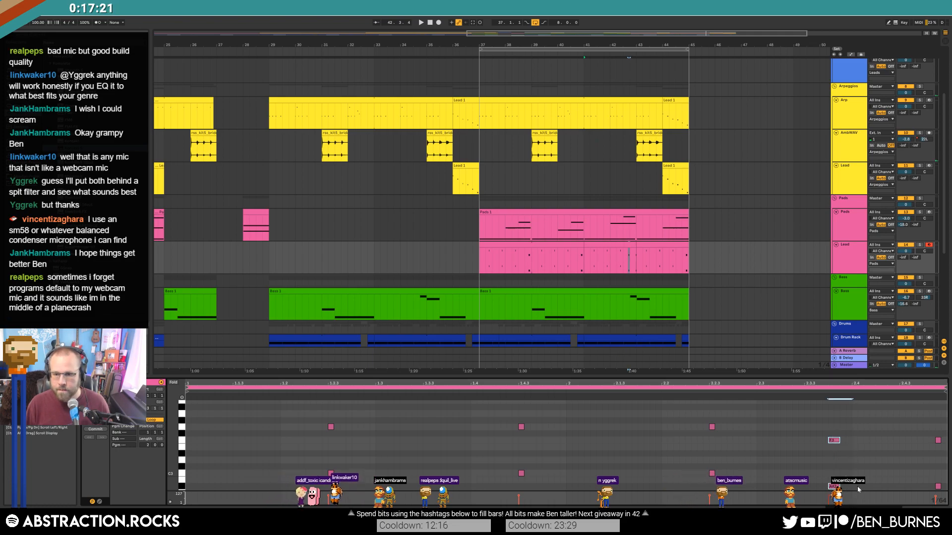
key("ctrl+d")
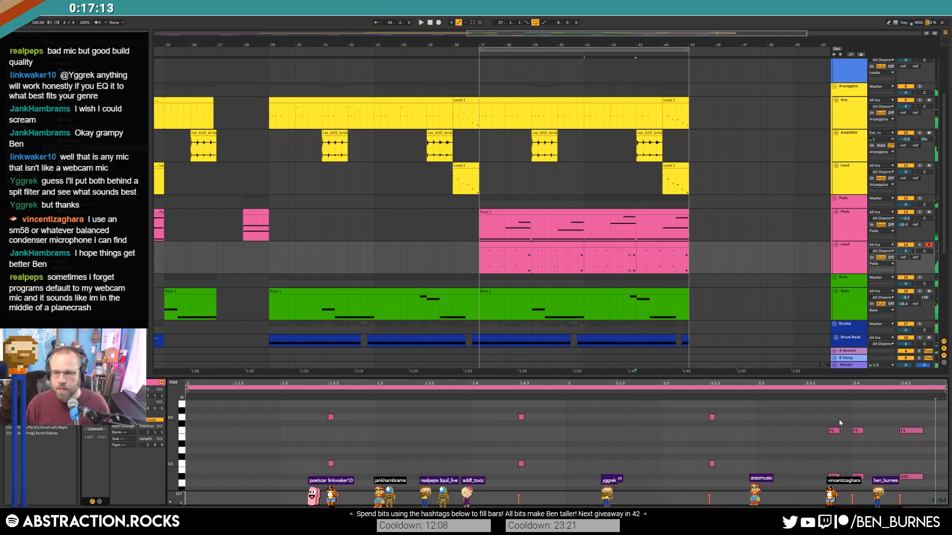
left_click_drag(821, 422, 842, 480)
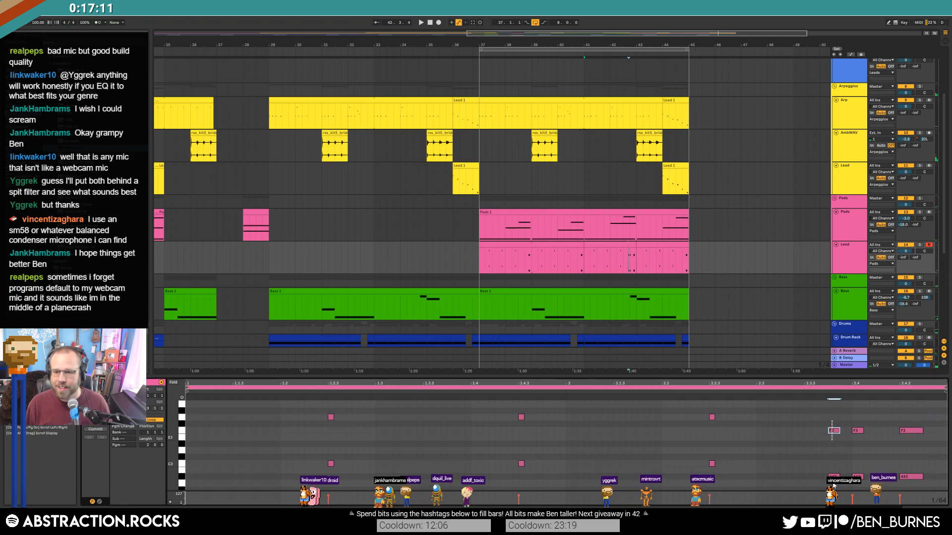
left_click_drag(839, 431, 835, 431)
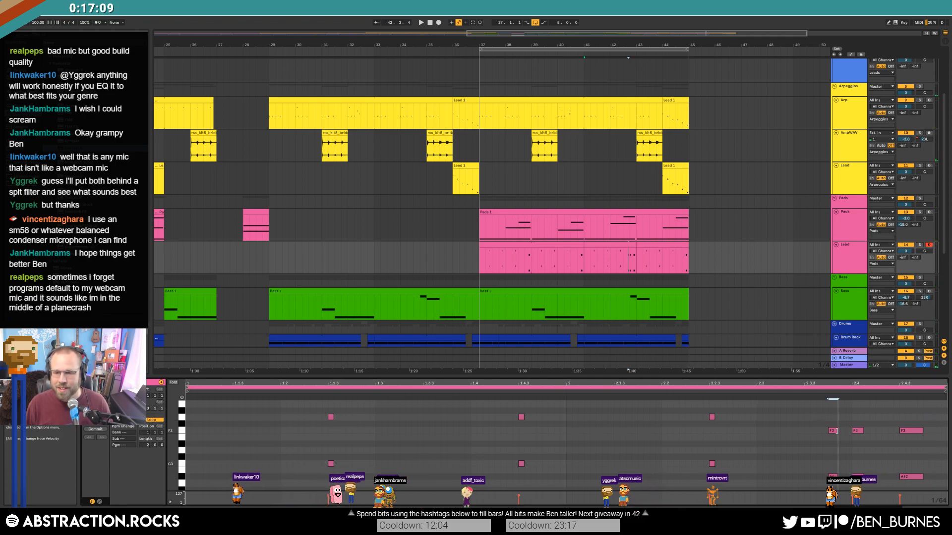
left_click(846, 431)
key("space")
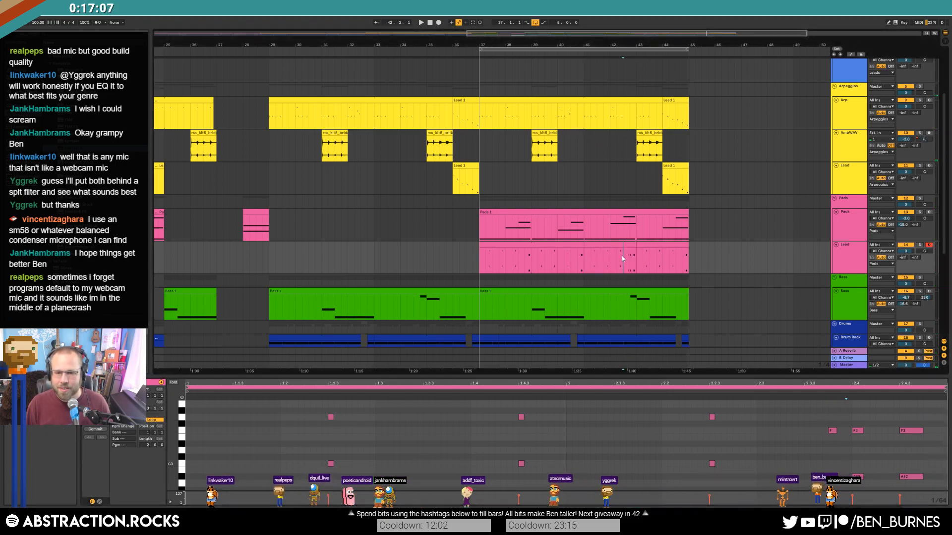
Move the A#2 and F3 pair from 2.4 to 2.4.2 in the Lead clip.
left_click_drag(846, 422, 866, 480)
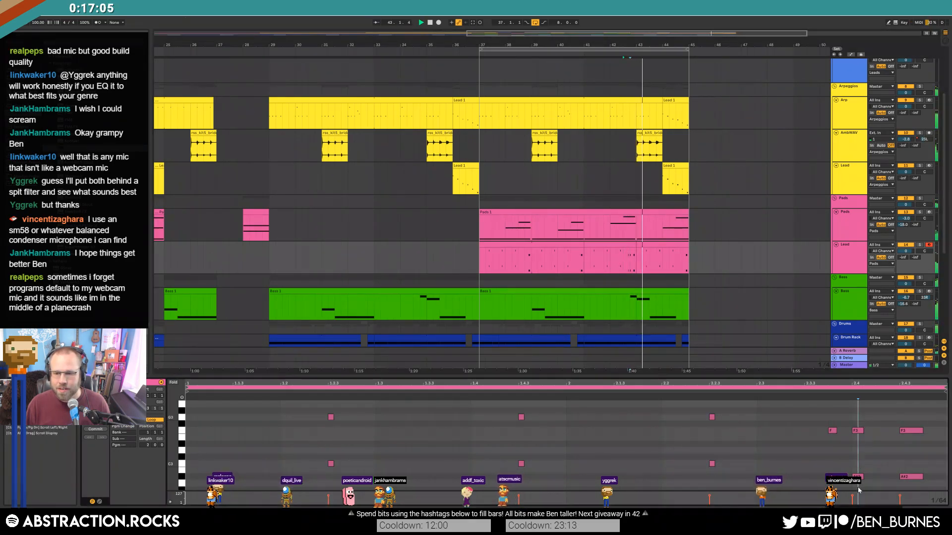
key("Right")
key("Right")
key("Right")
key("Right")
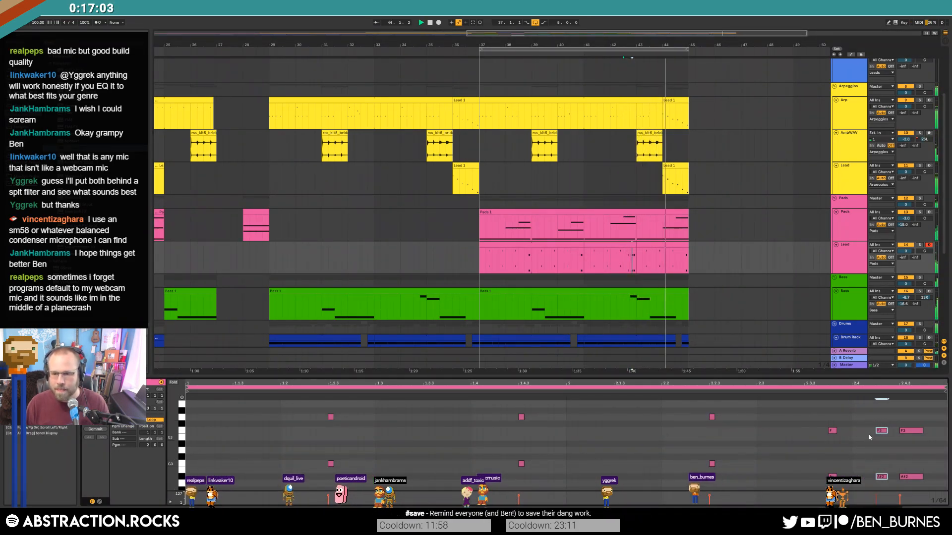
Shorten the A#2 and F3 pair at 2.4.2 and move the clip's last pair to 2.4.4.
left_click_drag(887, 431, 881, 431)
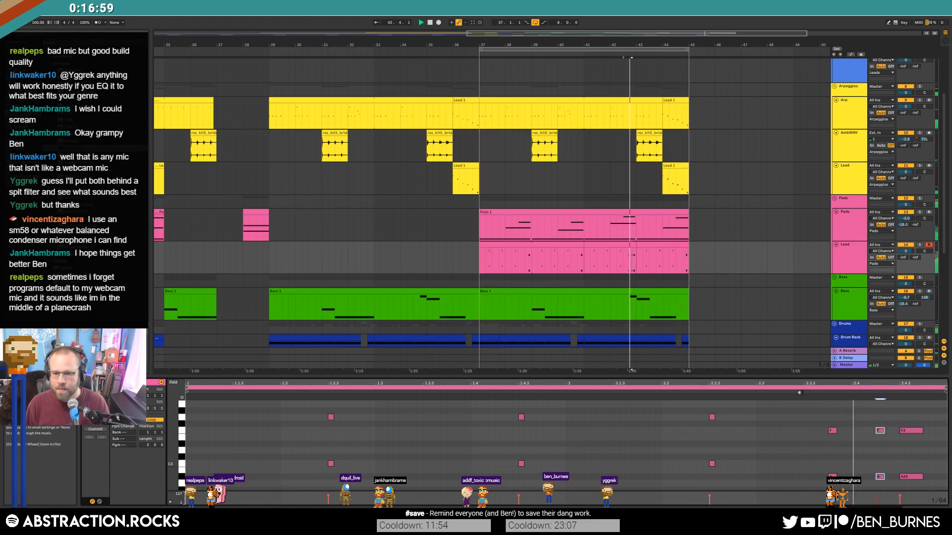
left_click_drag(904, 417, 916, 477)
key("Right")
key("Right")
key("Right")
key("Right")
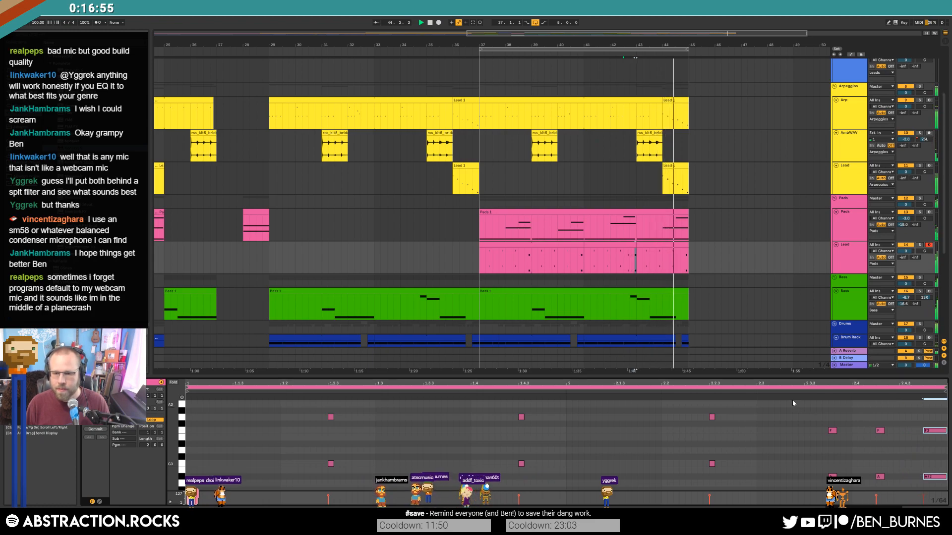
Replay the Lead clip from about 2.3 to check its ending, and stop playback.
left_click(775, 392)
key("space")
mouse_move(606, 246)
left_mouse_down()
mouse_move(561, 254)
mouse_move(620, 255)
mouse_move(608, 253)
left_mouse_up()
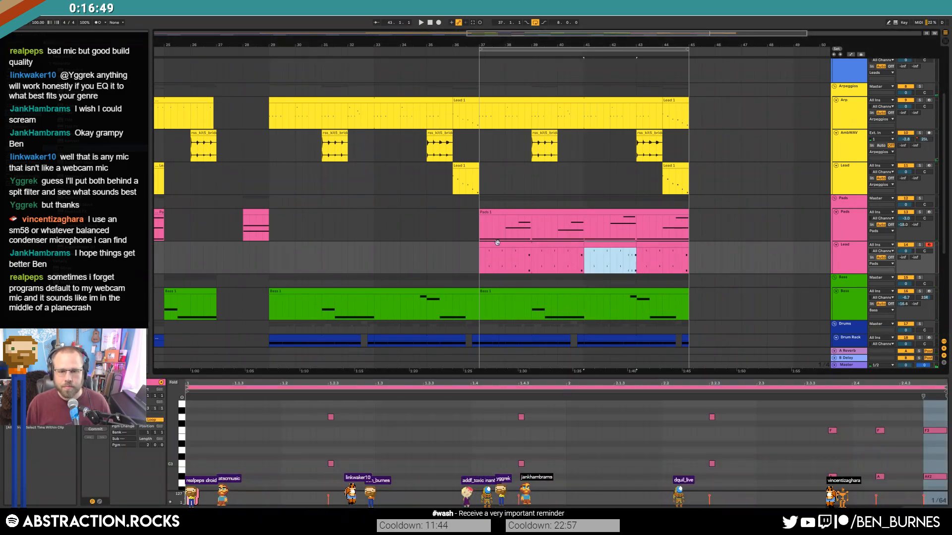
left_click(498, 249)
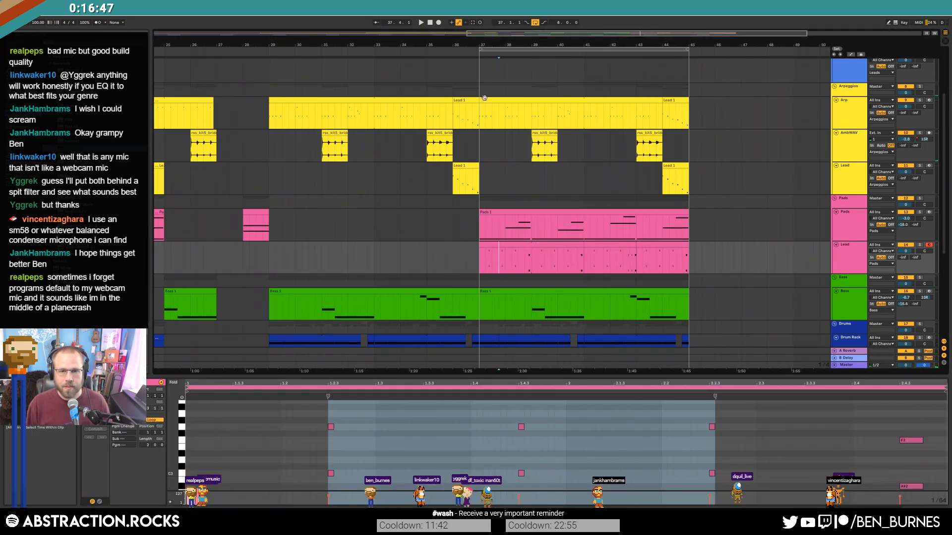
Examine all the tracks across the full length of the arrangement, with the device chain shown in place of the clip's notes.
left_click_drag(337, 45, 350, 27)
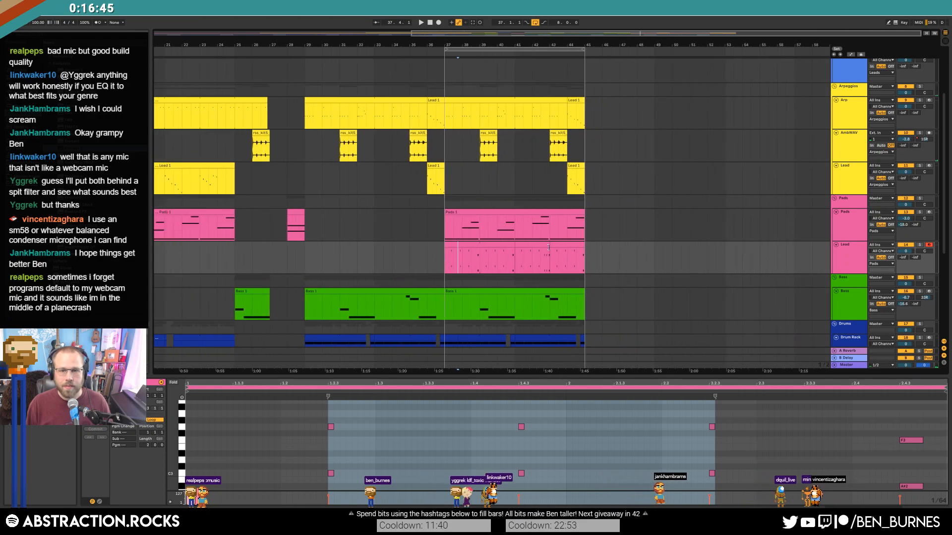
scroll(609, 261, "up", 4)
scroll(609, 262, "down", 3)
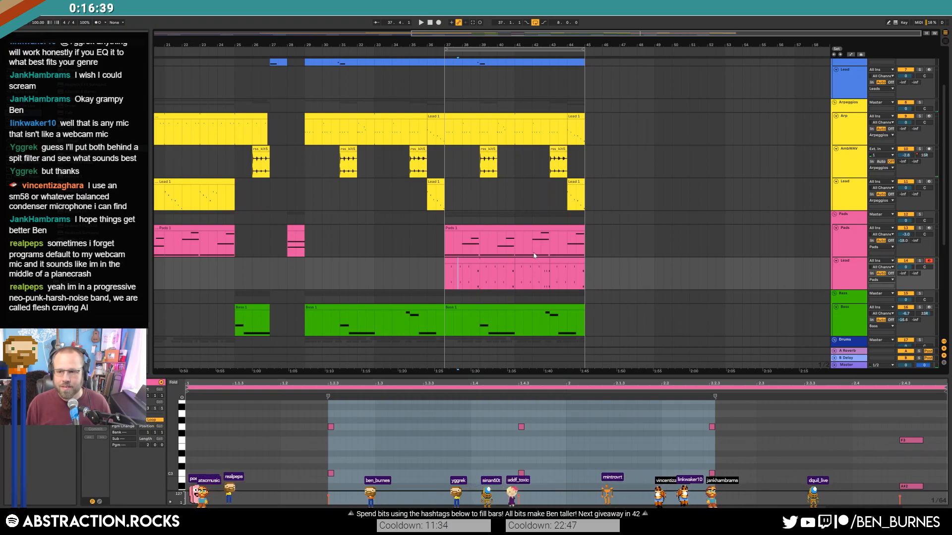
scroll(535, 255, "down", 1)
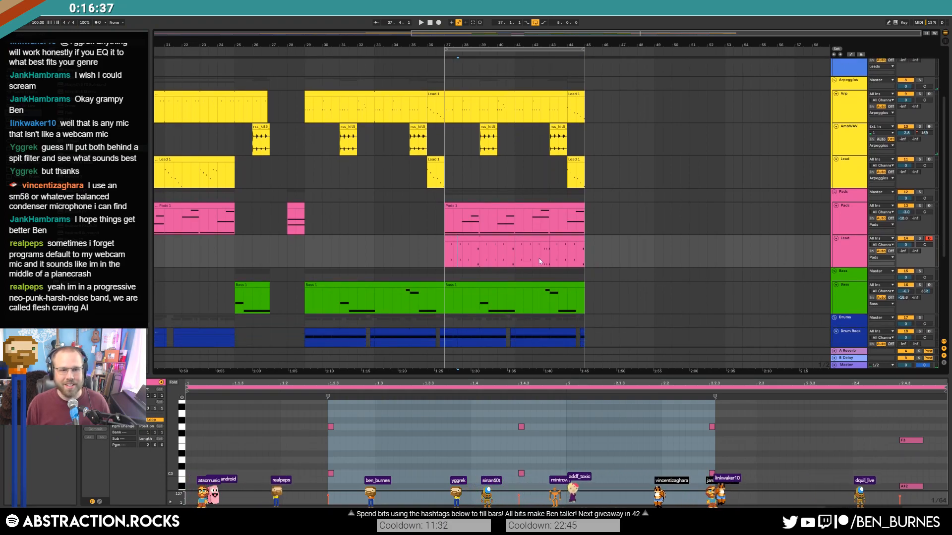
scroll(537, 252, "down", 2)
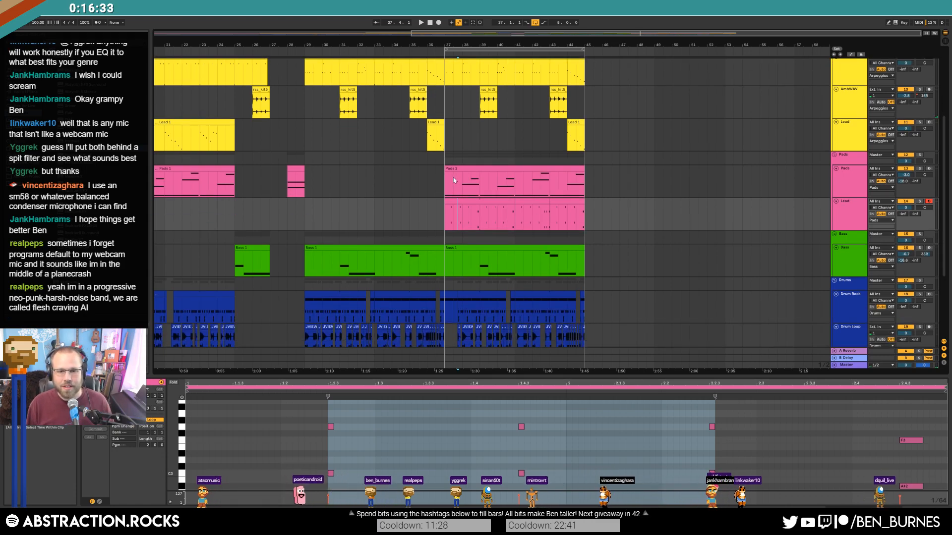
key("shift+Tab")
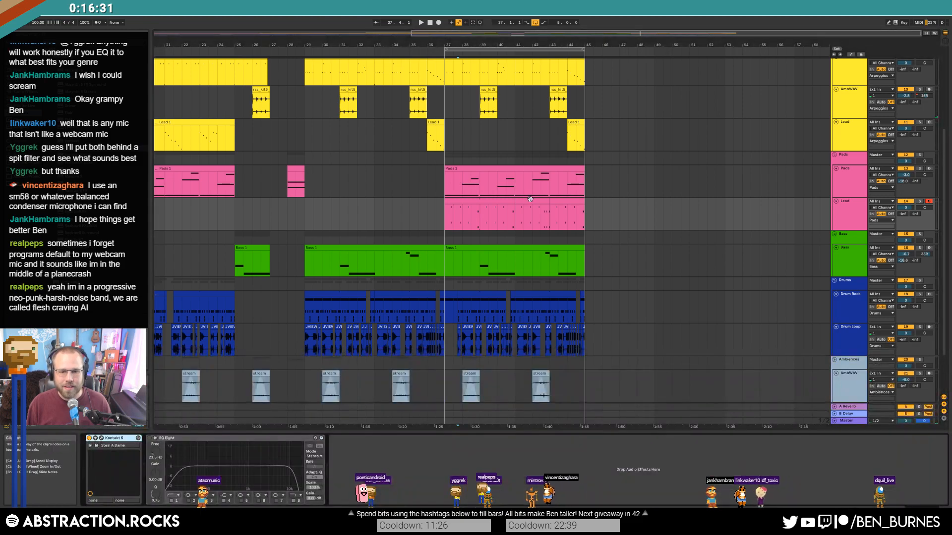
scroll(528, 221, "down", 2)
scroll(529, 222, "down", 1)
key("w")
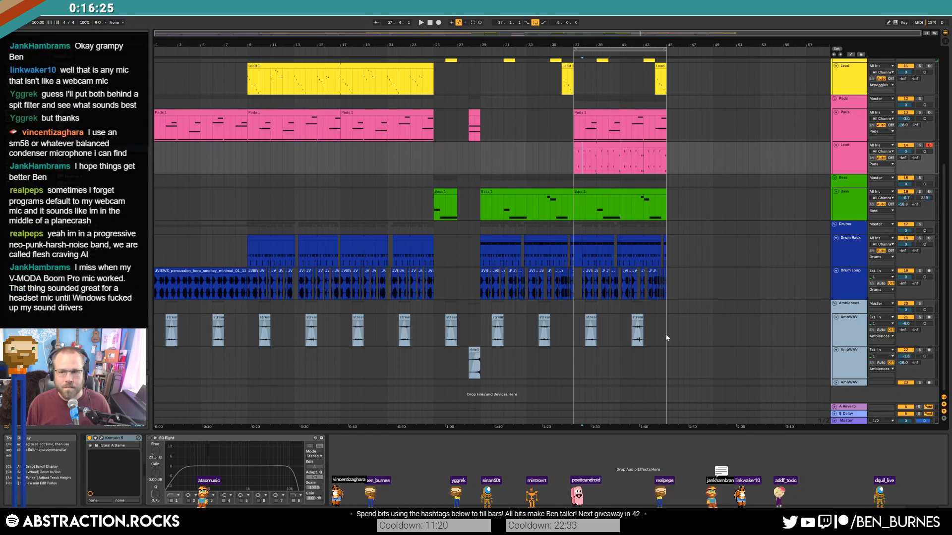
scroll(667, 339, "up", 5)
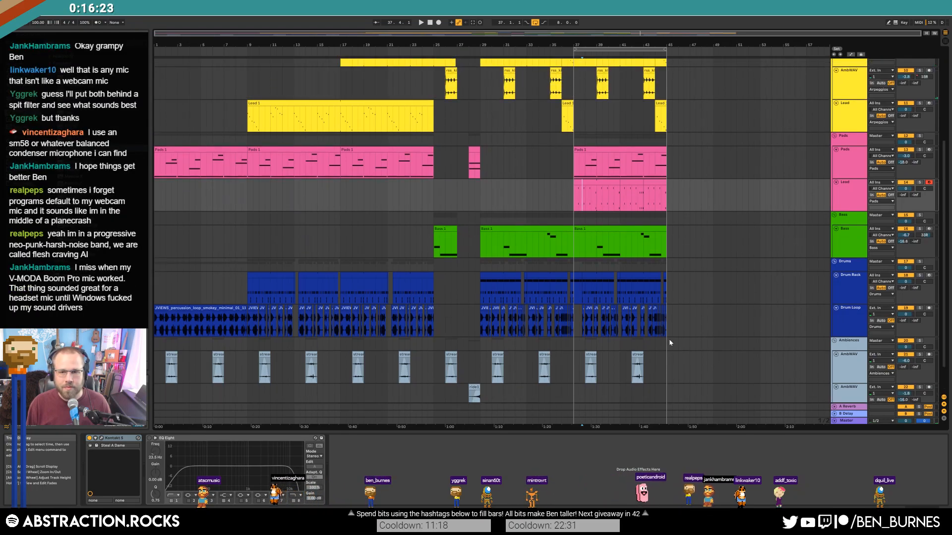
scroll(673, 343, "up", 3)
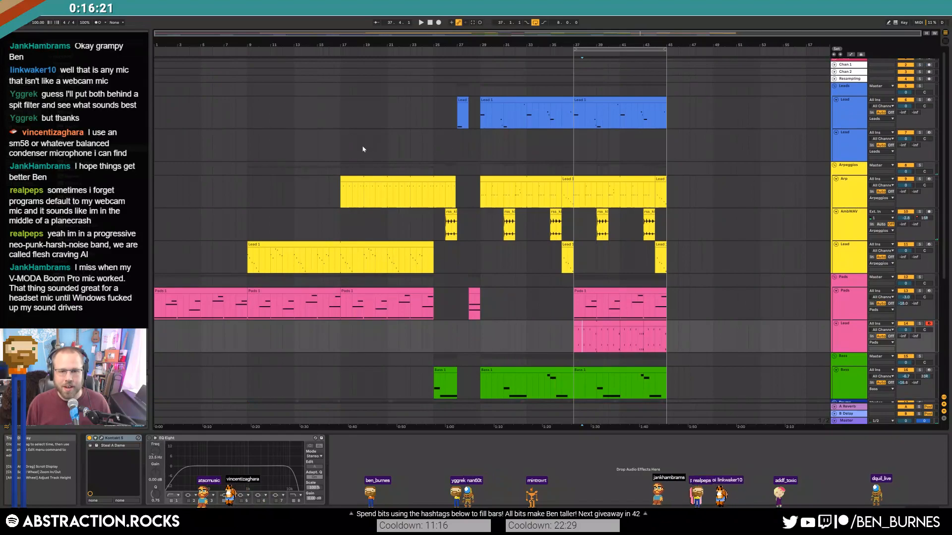
Delete the blue Lead clip spanning bars 29 to 37 in the Leads group and play from bar 29.
left_click(581, 98)
left_click(537, 108)
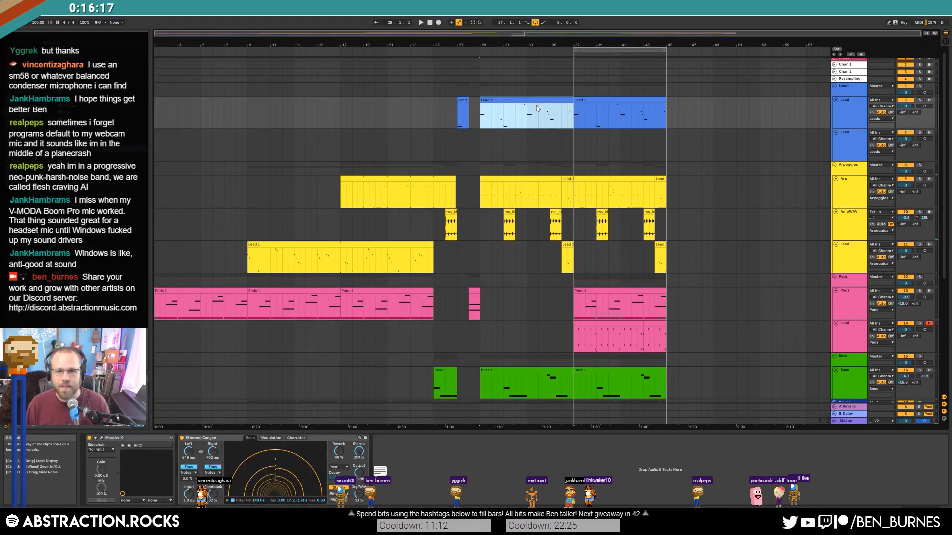
left_click(479, 115)
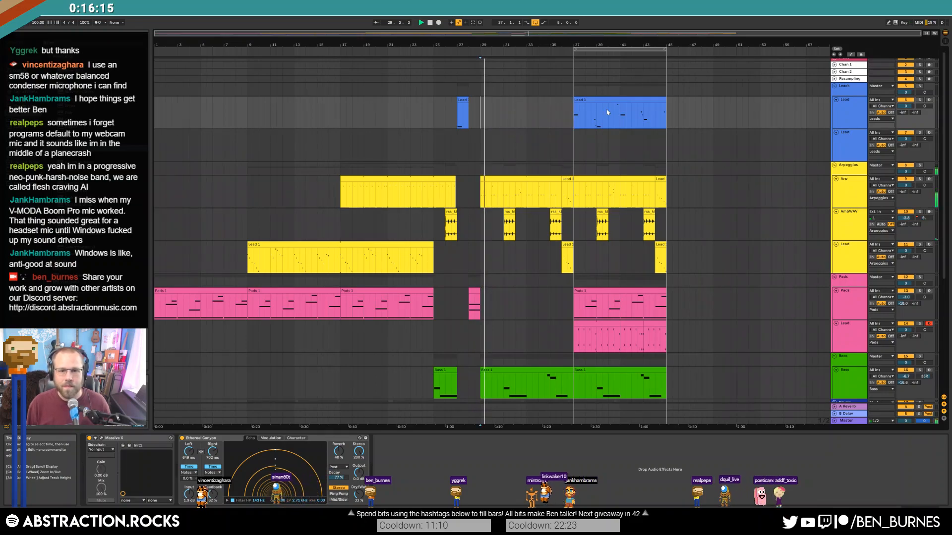
Paste the blue Lead clip at bar 29 and duplicate the upper AmbWAV ambience section of bars 29–45 directly after itself.
key("ctrl+v")
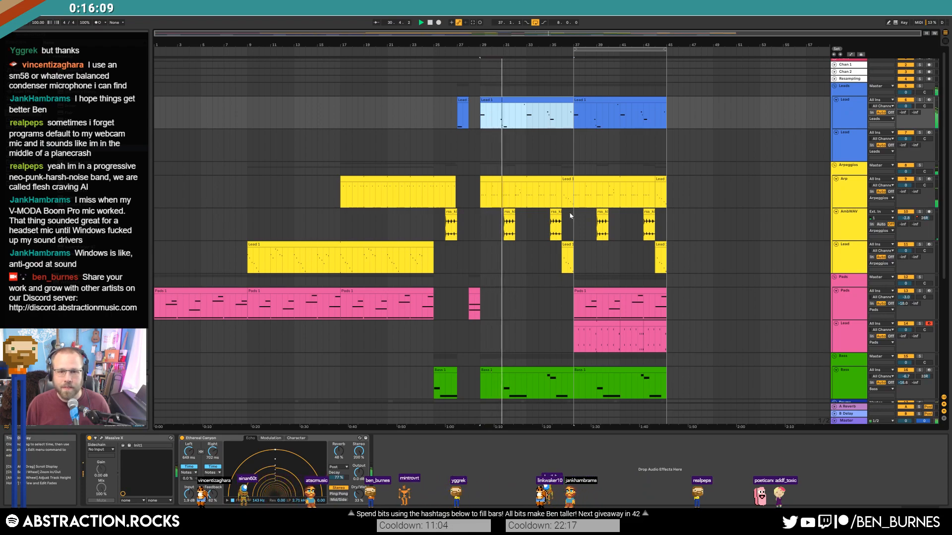
scroll(570, 216, "down", 2)
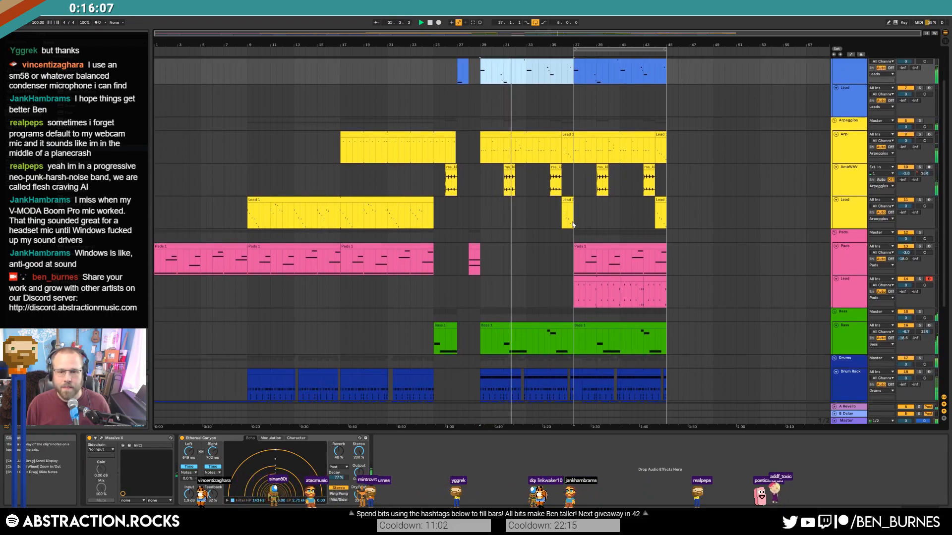
scroll(573, 225, "down", 4)
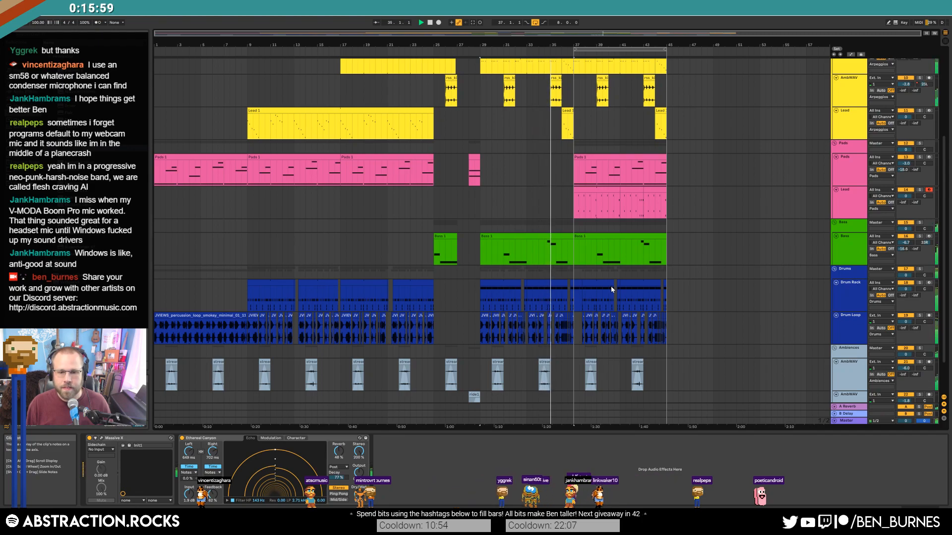
left_click(678, 375, "shift")
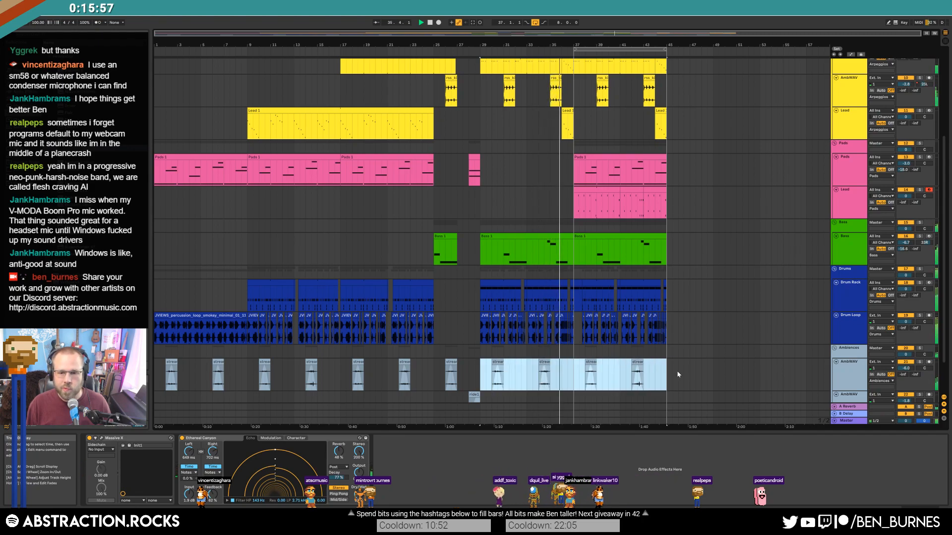
key("ctrl+d")
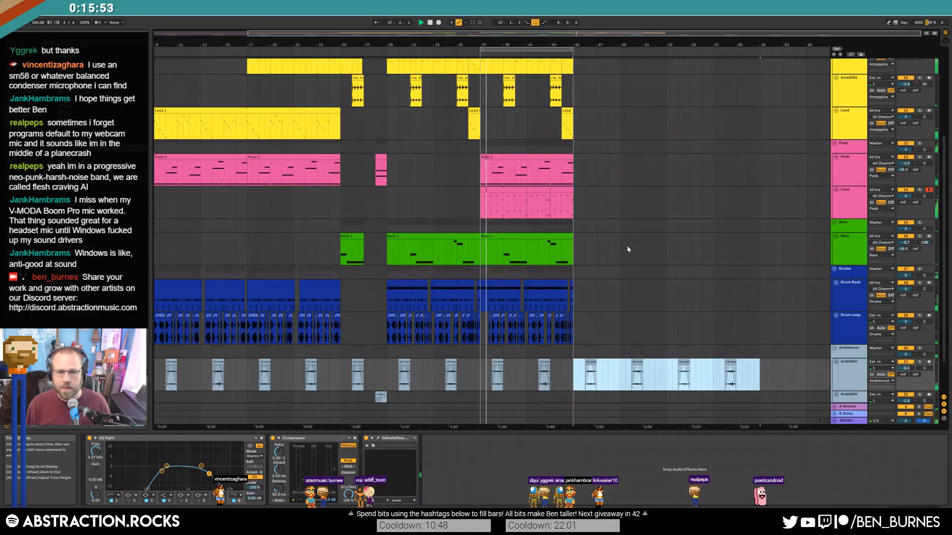
Duplicate the pink Lead and Pads clips from bars 37–45 into bars 45–53.
left_click(555, 203)
key("ctrl+d")
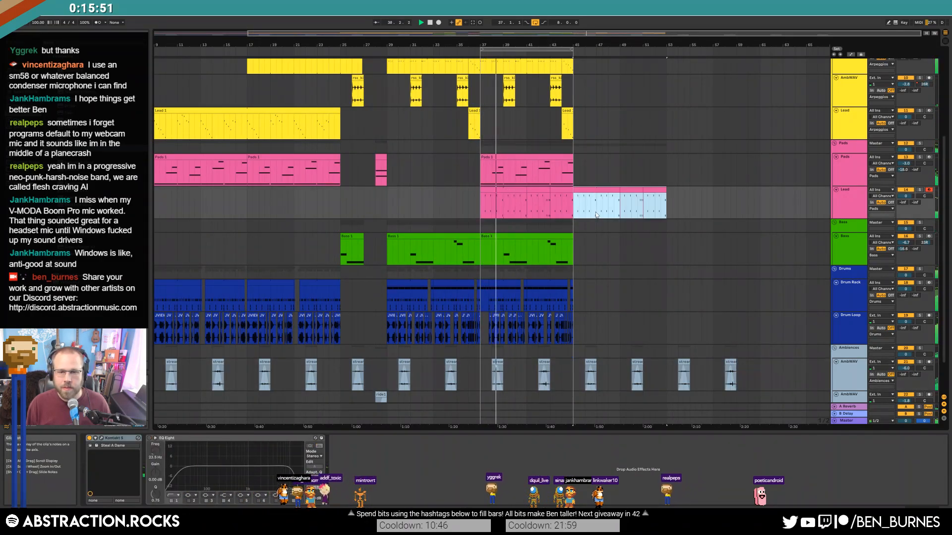
left_click(524, 157)
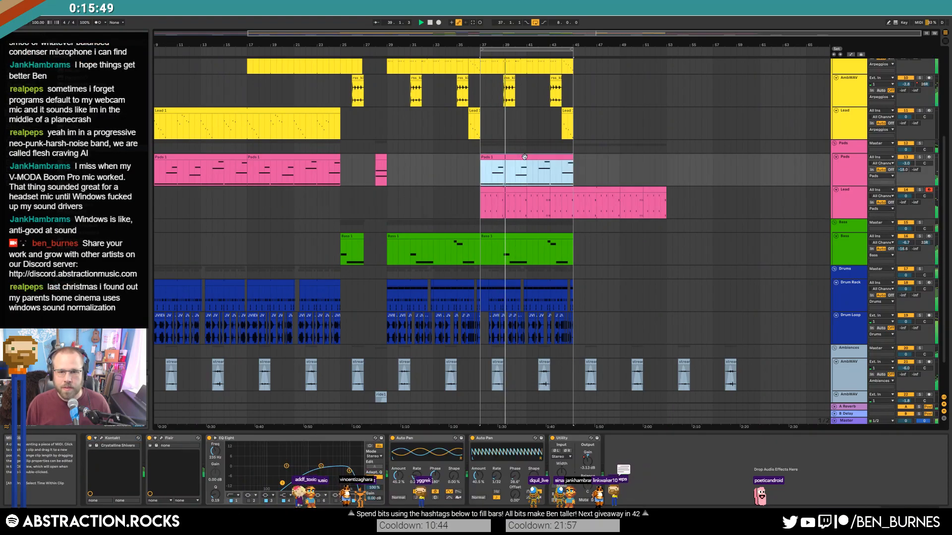
key("ctrl+d")
Duplicate the Arp and yellow Lead sections of bars 37–45 into bars 45–53.
scroll(639, 219, "up", 3)
left_click(558, 120)
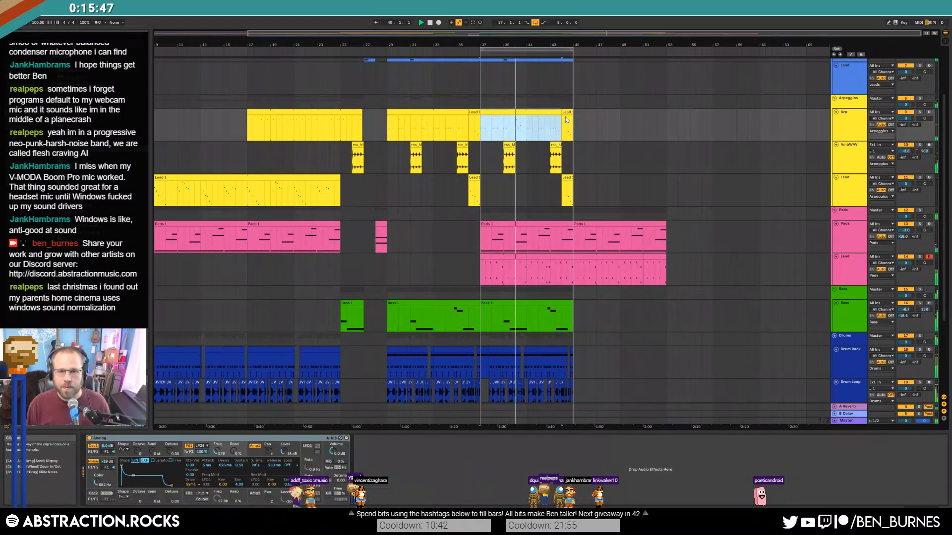
key("ctrl+d")
scroll(638, 185, "up", 3)
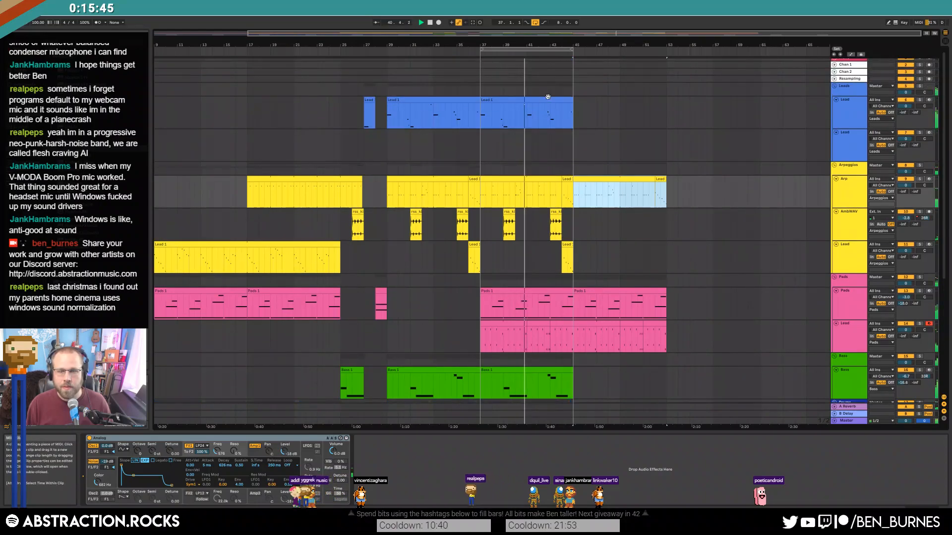
left_click(547, 100)
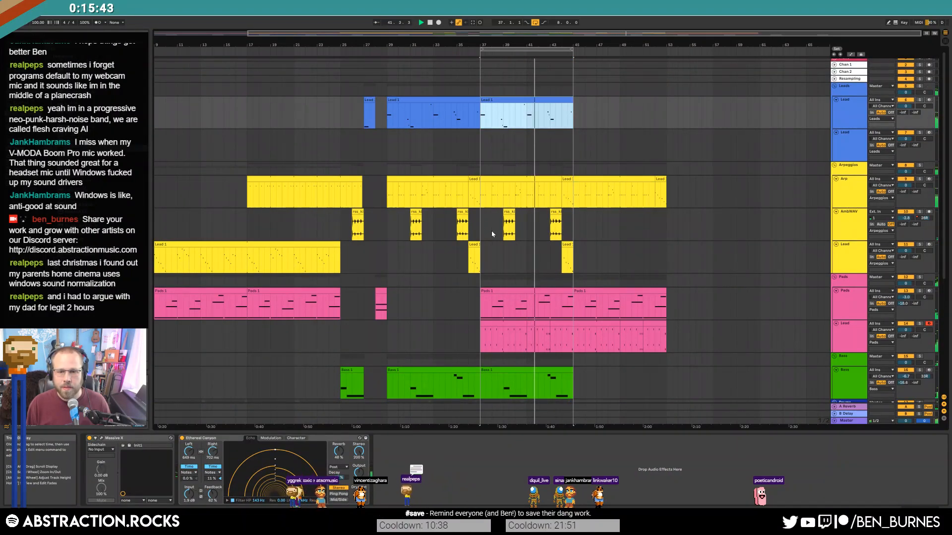
left_click_drag(480, 248, 569, 256)
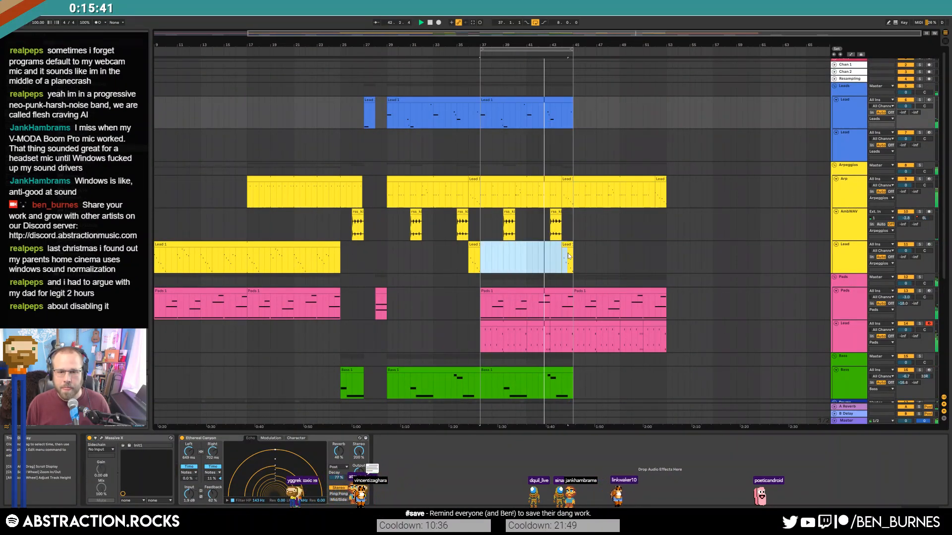
key("ctrl+d")
Duplicate the Drum Loop section that starts at bar 37 so that the drums continue past bar 45.
scroll(580, 252, "down", 8)
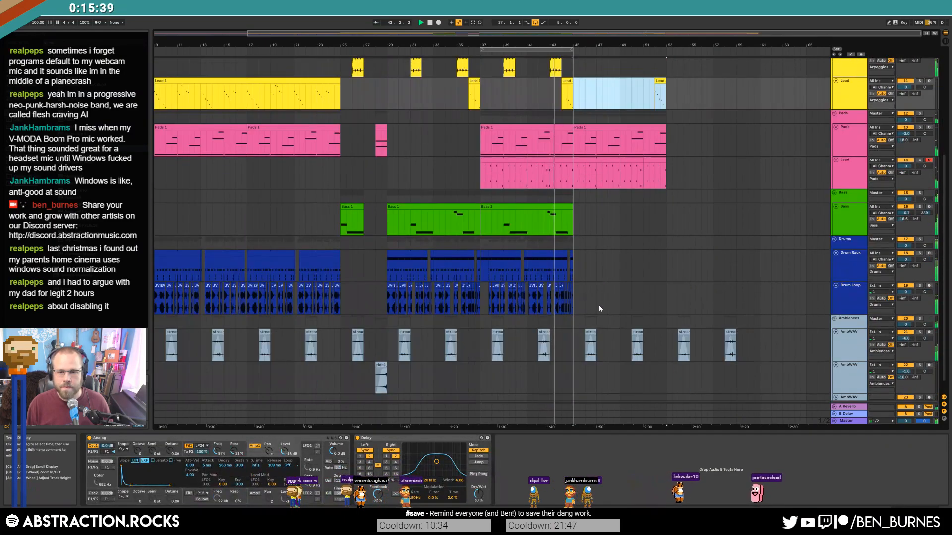
left_click(572, 293)
left_click_drag(523, 286, 481, 290)
key("ctrl+d")
Move the loop range to bars 45–53 and play the arrangement from bar 45.
key("space")
left_click_drag(549, 51, 643, 58)
scroll(643, 205, "up", 6)
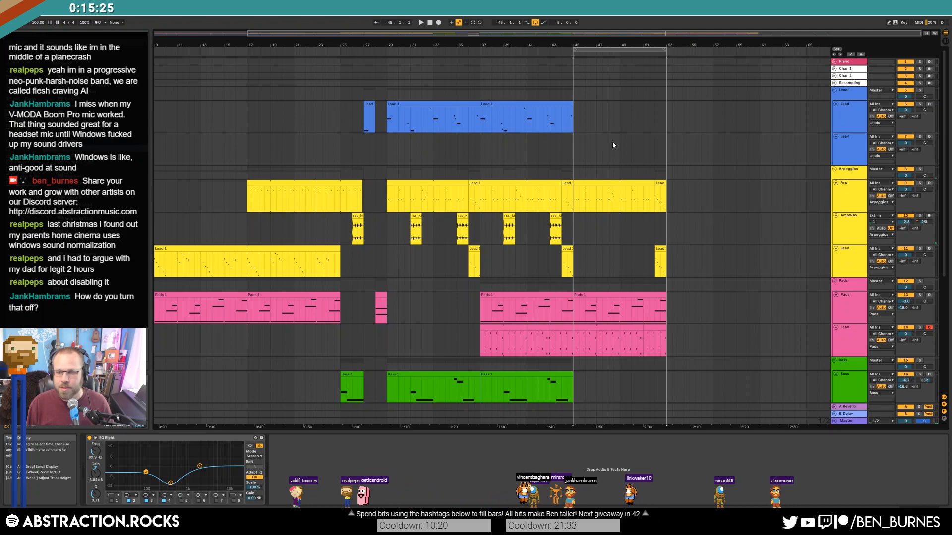
left_click(576, 124)
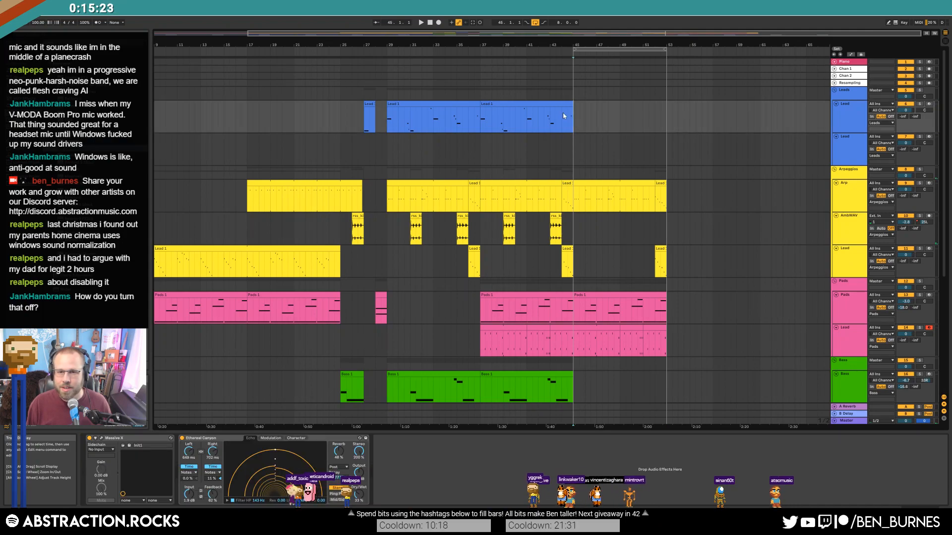
key("space")
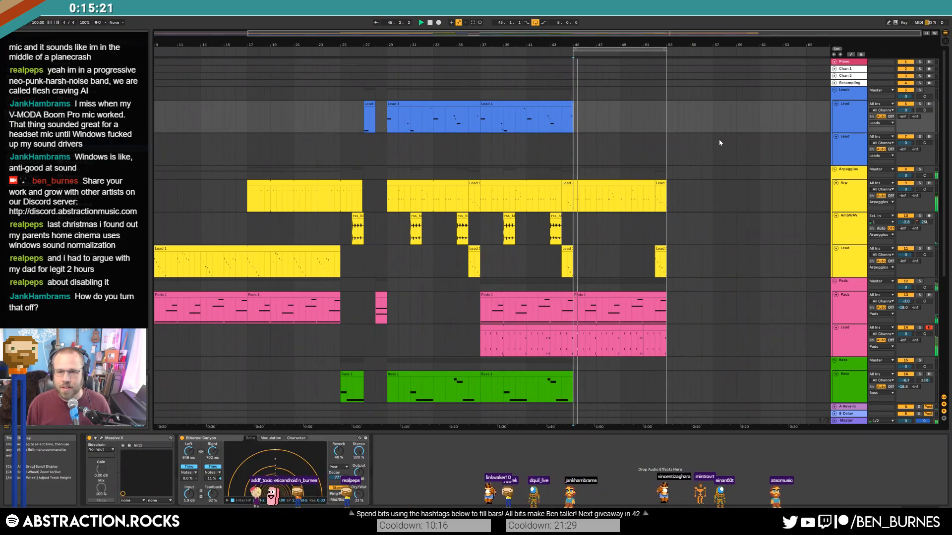
Stop playback and arm the empty second blue Lead track for recording at bar 45.
scroll(632, 217, "down", 3)
scroll(632, 218, "down", 2)
scroll(604, 189, "up", 5)
left_click(573, 151)
left_click(855, 151)
left_click(929, 136)
key("space")
key("shift+Tab")
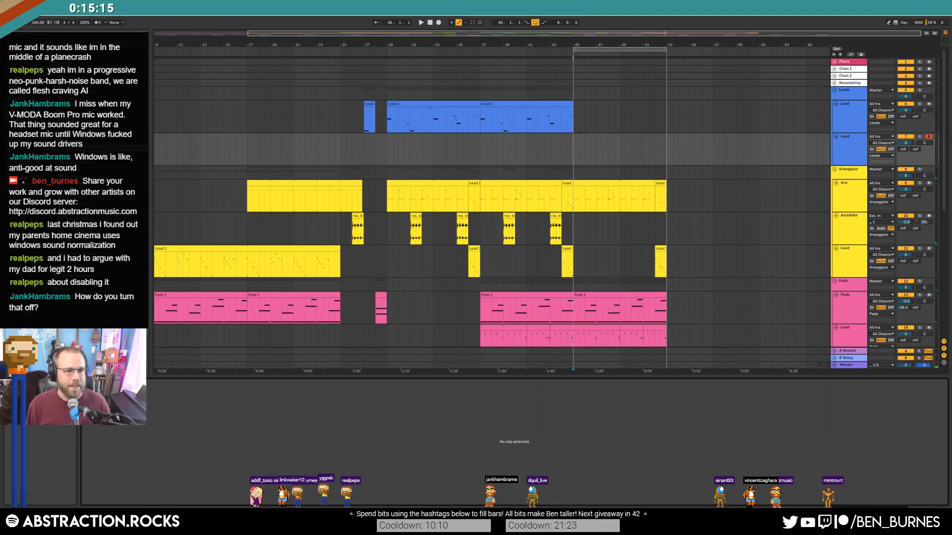
key("shift+Tab")
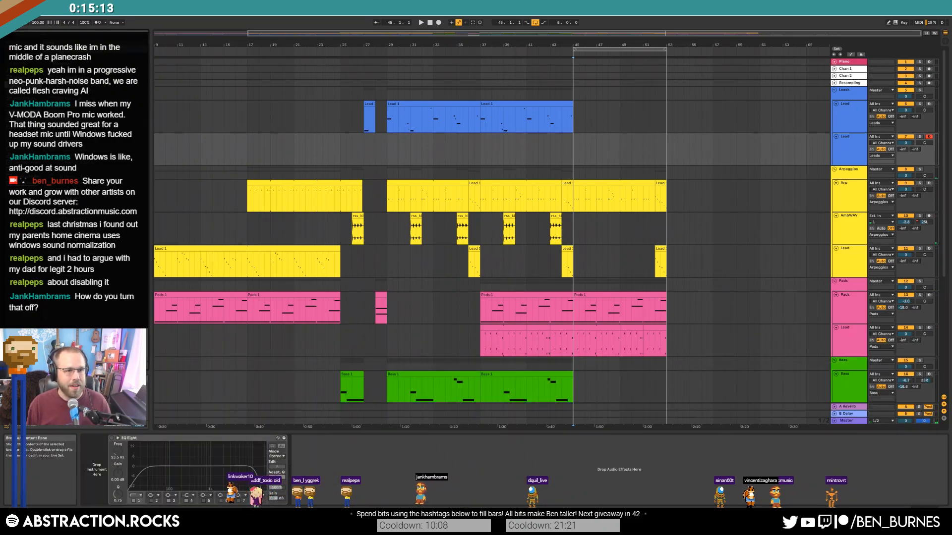
Load the Analog instrument onto the second blue Lead track, enable its vibrato and adjust the vibrato's settings.
left_click_drag(121, 439, 102, 467)
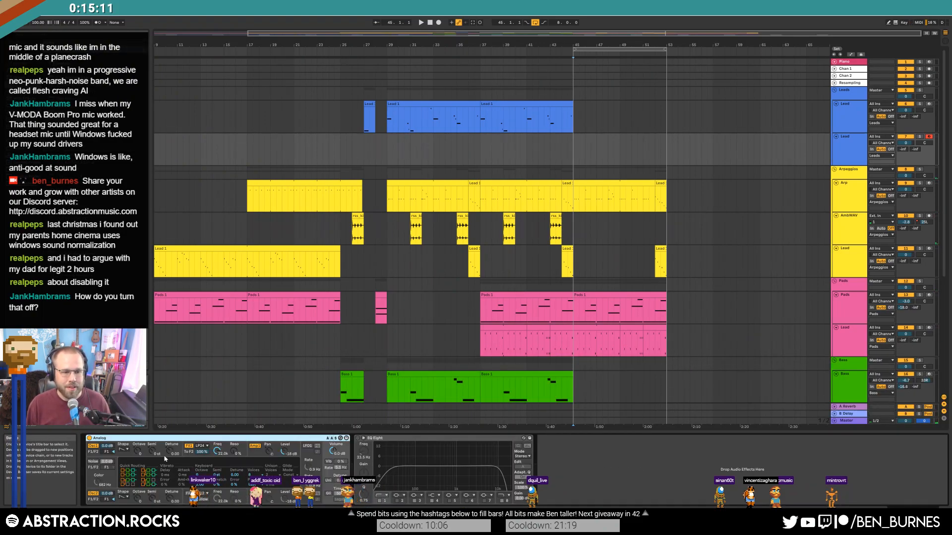
left_click(120, 450)
left_click(329, 462)
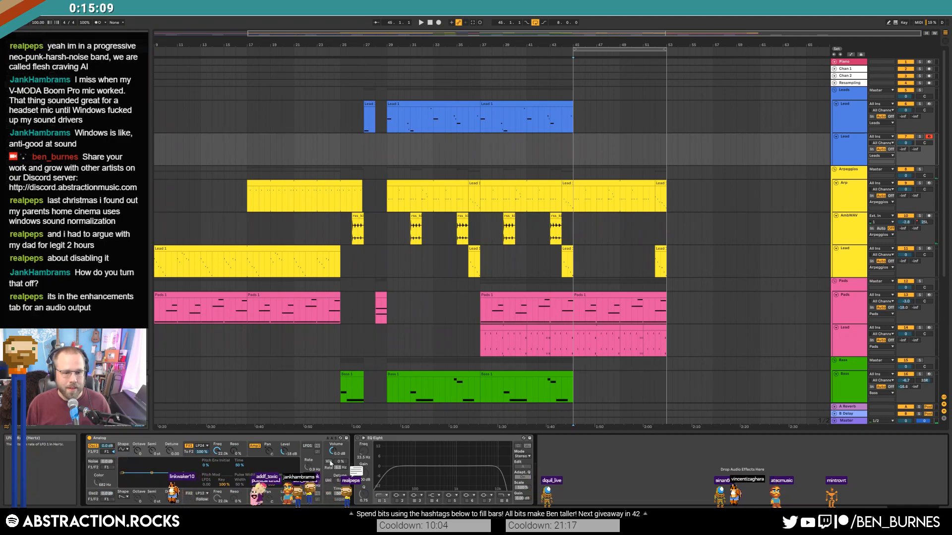
left_click_drag(341, 462, 340, 450)
left_click_drag(166, 475, 184, 446)
left_click_drag(341, 468, 341, 463)
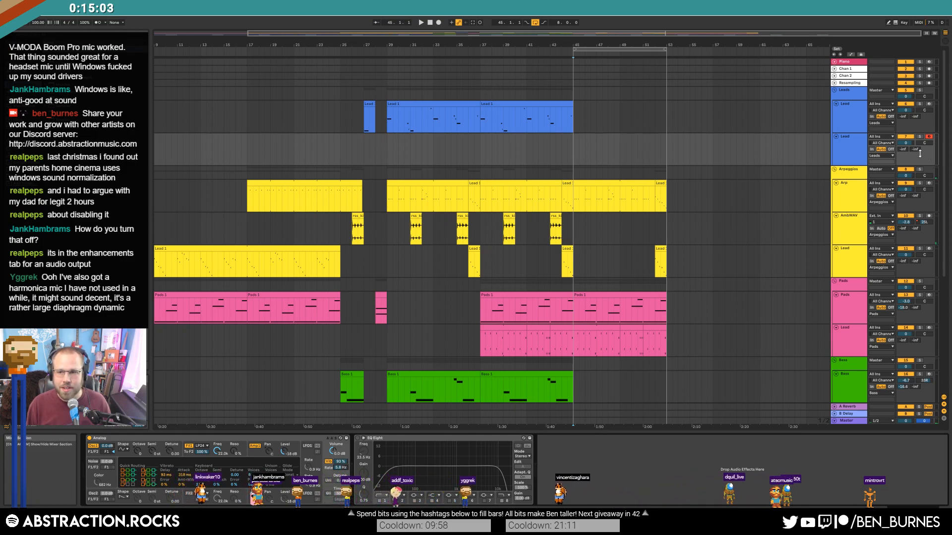
Balance the second blue Lead track's reverb and delay send levels while auditioning the looped section.
left_click_drag(914, 149, 915, 138)
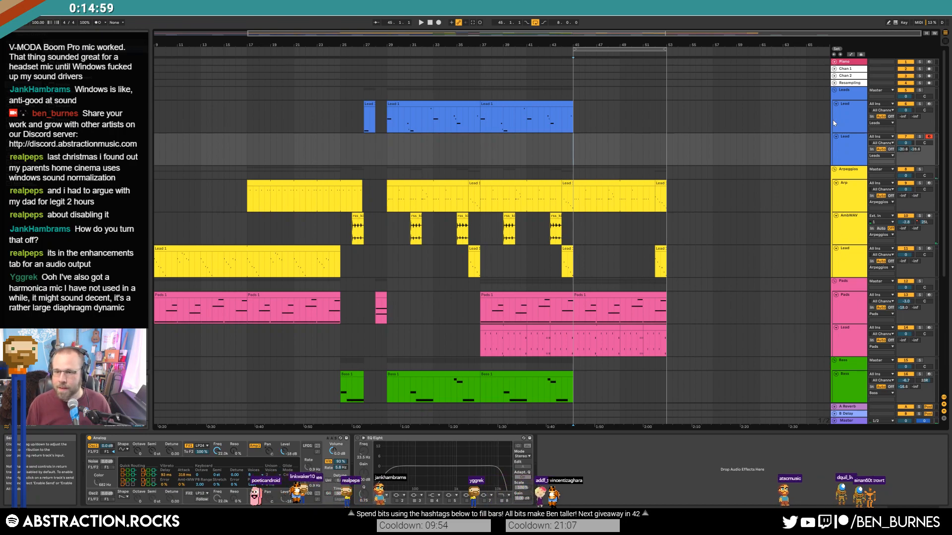
key("space")
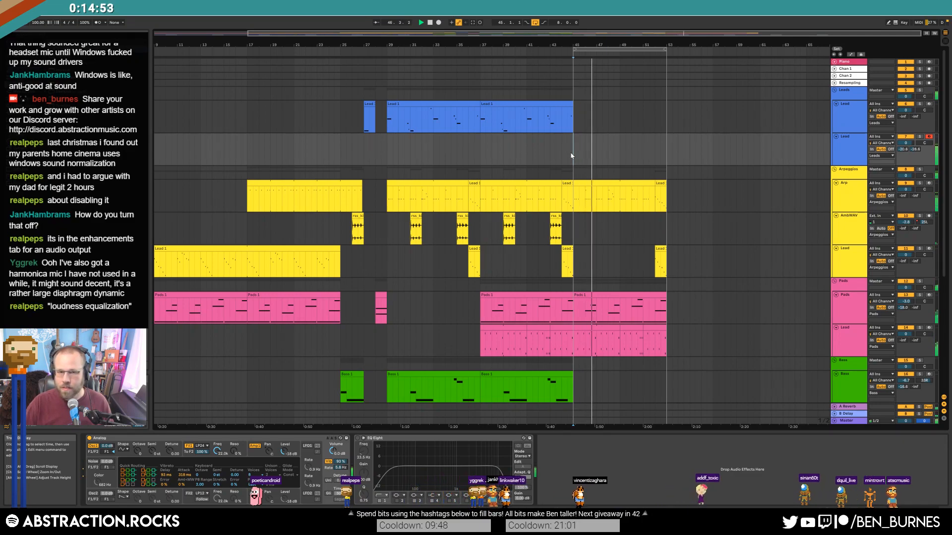
left_click_drag(905, 153, 905, 151)
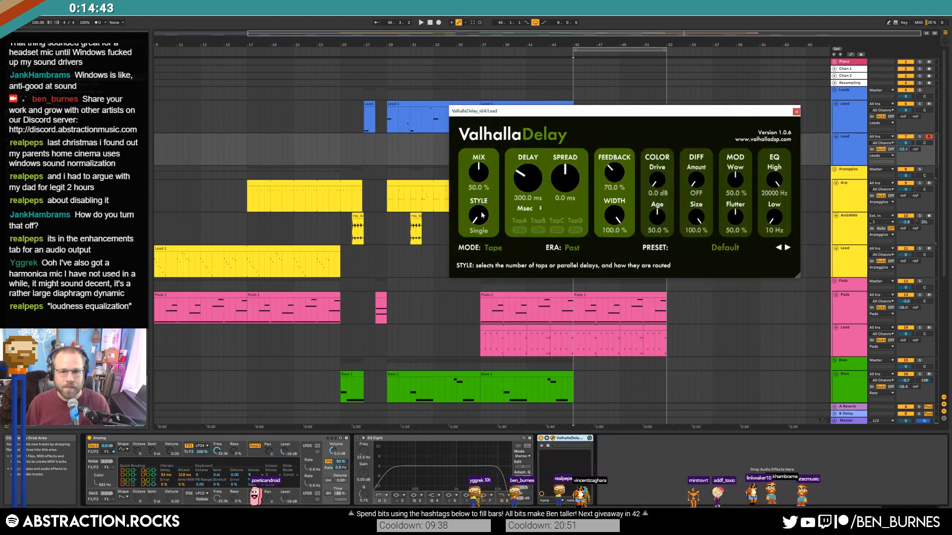
Set ValhallaDelay on the second blue Lead track to Digital mode and the Present era.
left_click(495, 247)
left_click(503, 284)
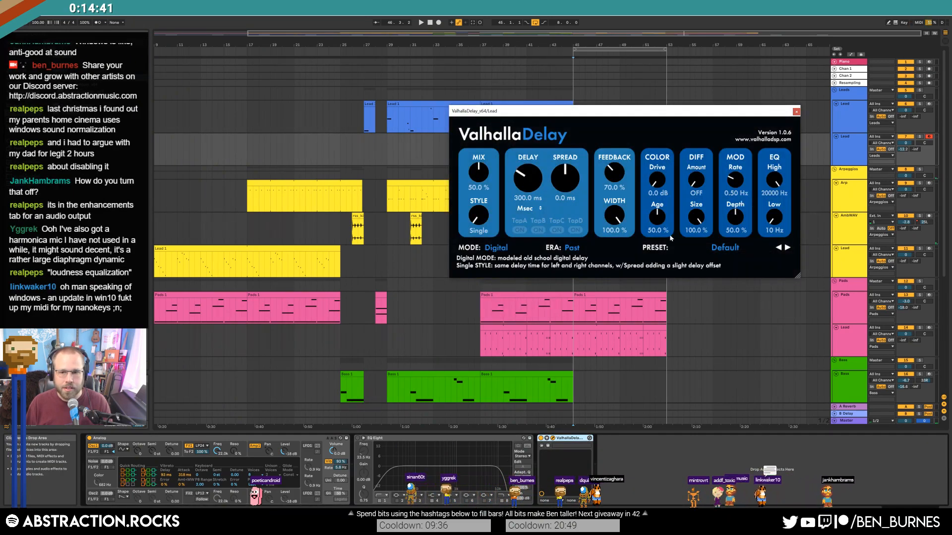
left_click(572, 248)
left_click(581, 266)
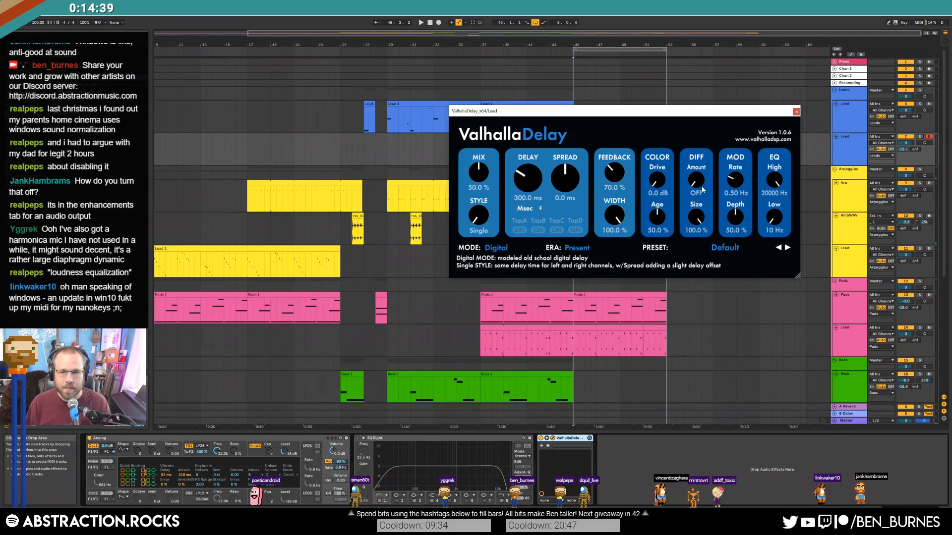
Set ValhallaDelay's diffusion to 31.2% amount and 0% size, and its modulation to 1.84 Hz rate and 26.4% depth.
left_click_drag(695, 182, 700, 162)
left_click_drag(736, 210, 733, 159)
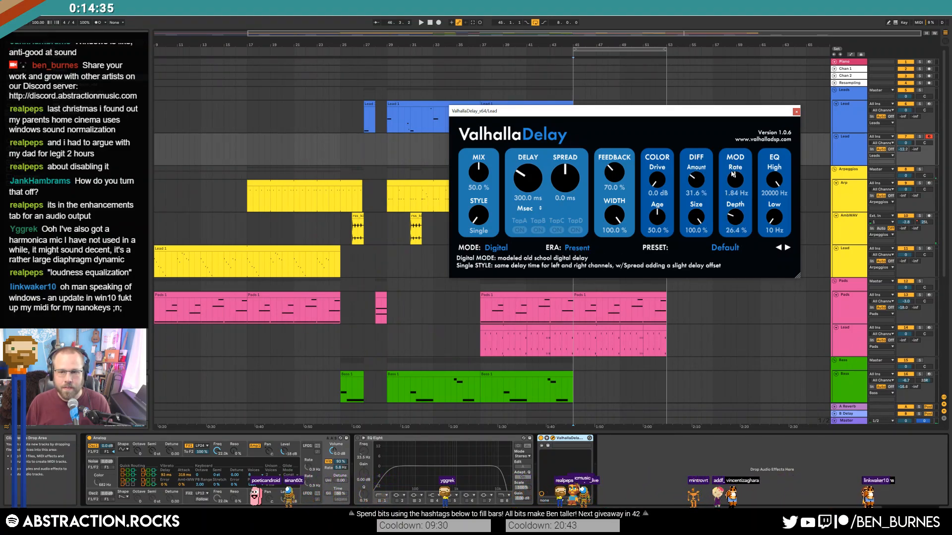
left_click_drag(695, 218, 697, 208)
Set ValhallaDelay to 6.3 dB drive, 94% feedback, PingPong style, 376 and 380 ms delays and 43.6% mix, then close its window.
left_click_drag(657, 181, 614, 159)
left_click_drag(478, 228, 479, 213)
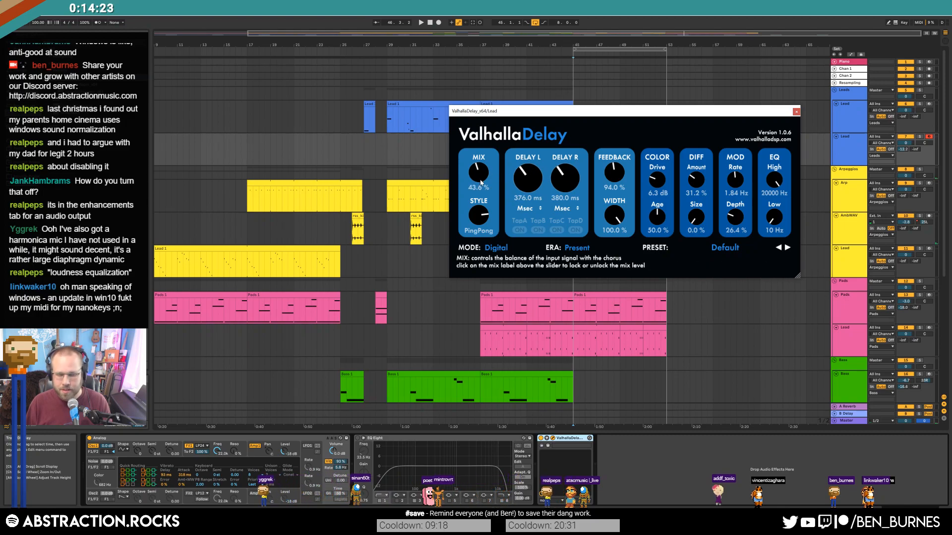
left_click(796, 111)
Record a lead melody on the armed second blue Lead track across bars 45–53.
key("F9")
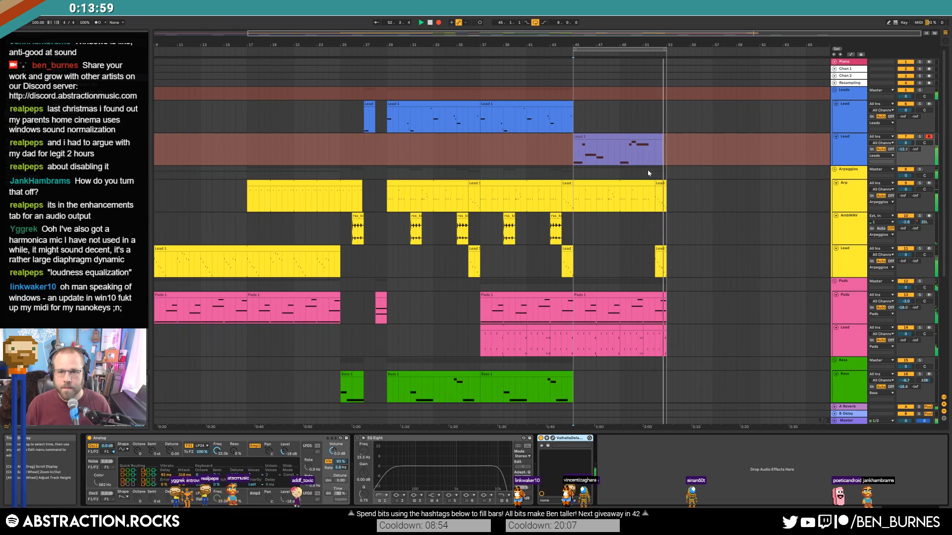
key("space")
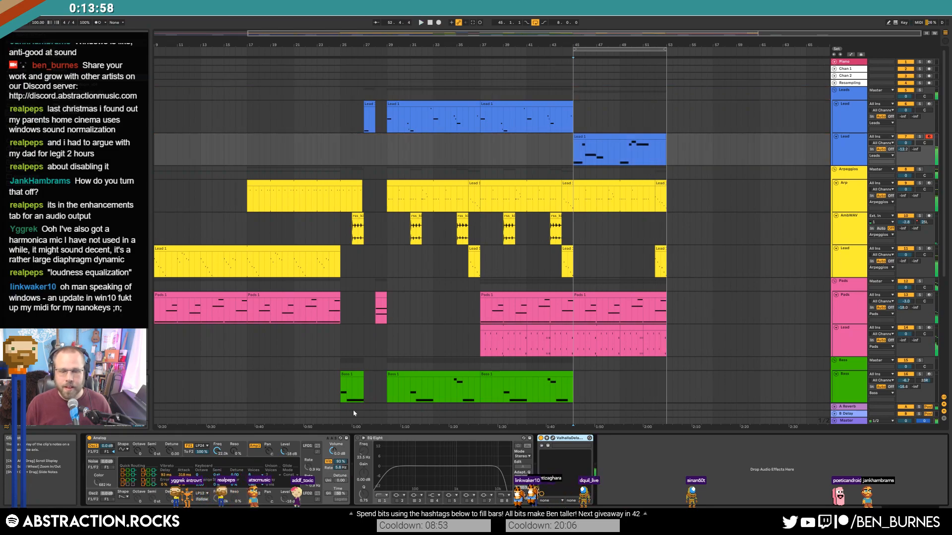
Reopen the Lead track's ValhallaDelay and reduce its mix to 20% and feedback to 31.6% while the melody plays.
left_click(555, 442)
left_click_drag(630, 111, 344, 138)
left_click_drag(329, 200, 329, 207)
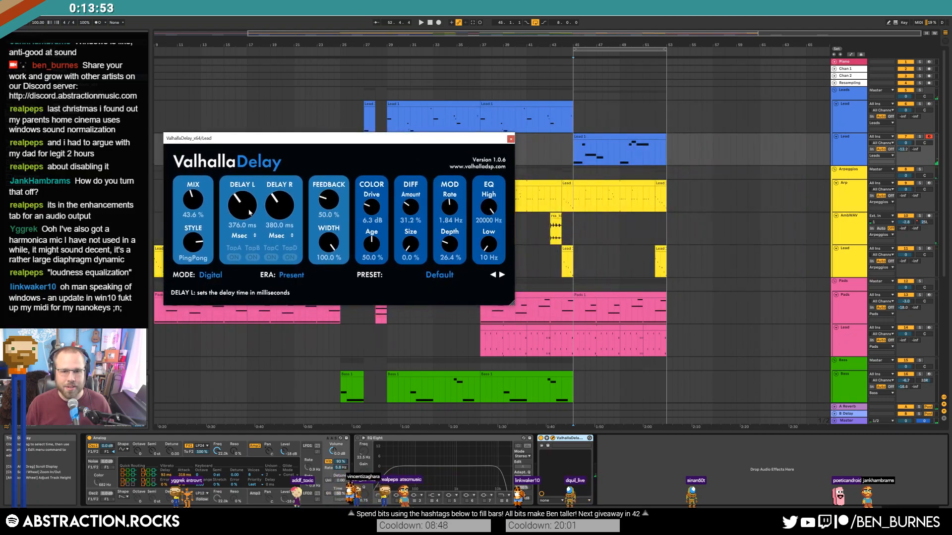
key("space")
left_click_drag(196, 201, 198, 229)
left_click_drag(328, 200, 327, 214)
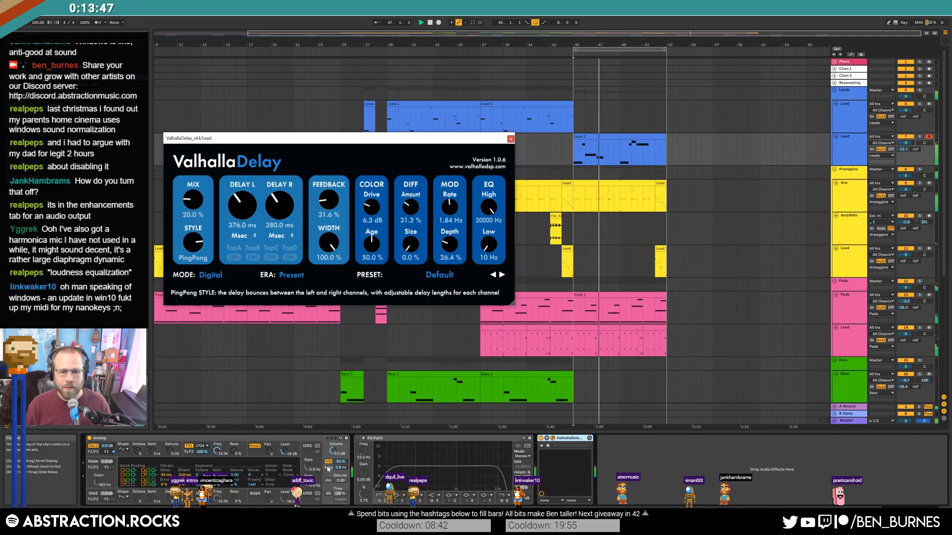
Adjust Analog's vibrato and keyboard voice settings while the recorded lead melody loops.
left_click_drag(340, 462, 340, 464)
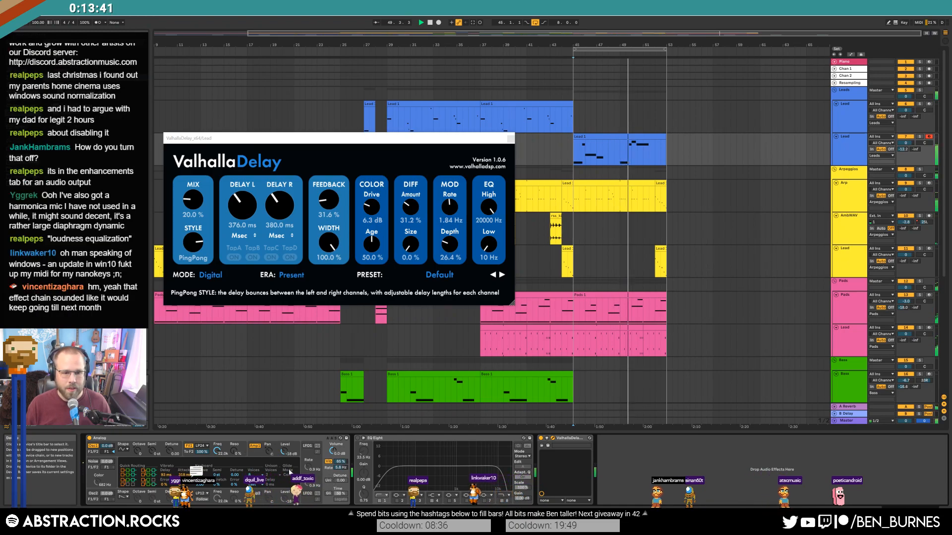
left_click(253, 475)
left_click(256, 420)
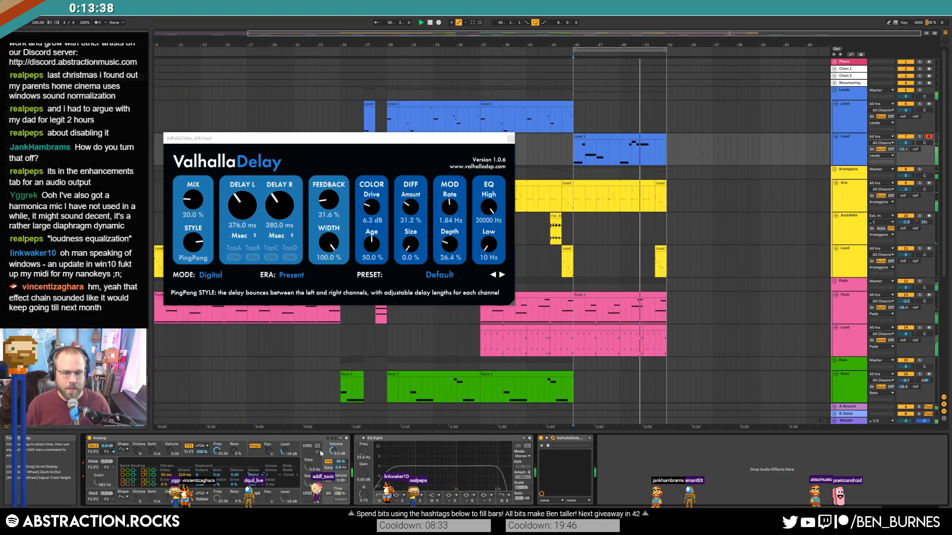
left_click(253, 457)
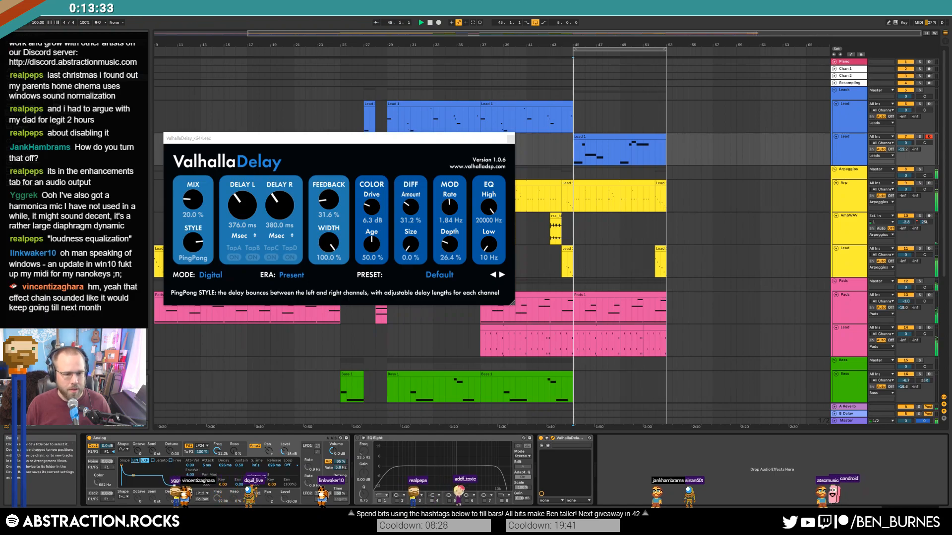
left_click(337, 444)
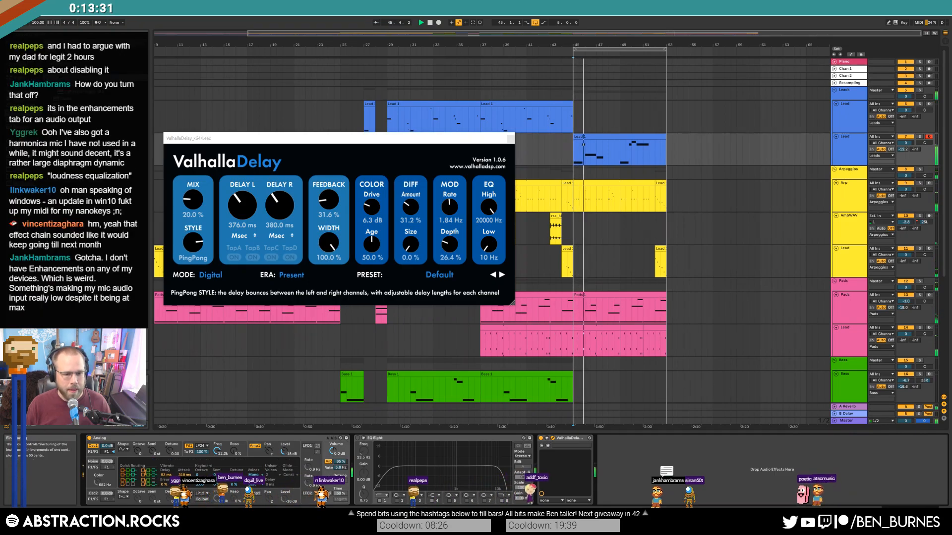
Close the ValhallaDelay window, remove the device from the second blue Lead track, and play its melody clip without delay.
left_click(254, 474)
left_click(254, 420)
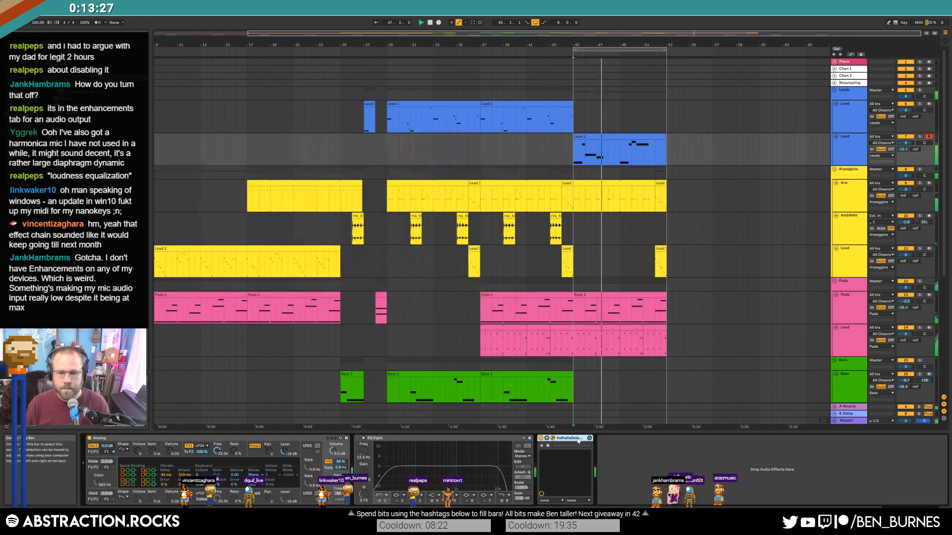
key("Delete")
left_click(622, 137)
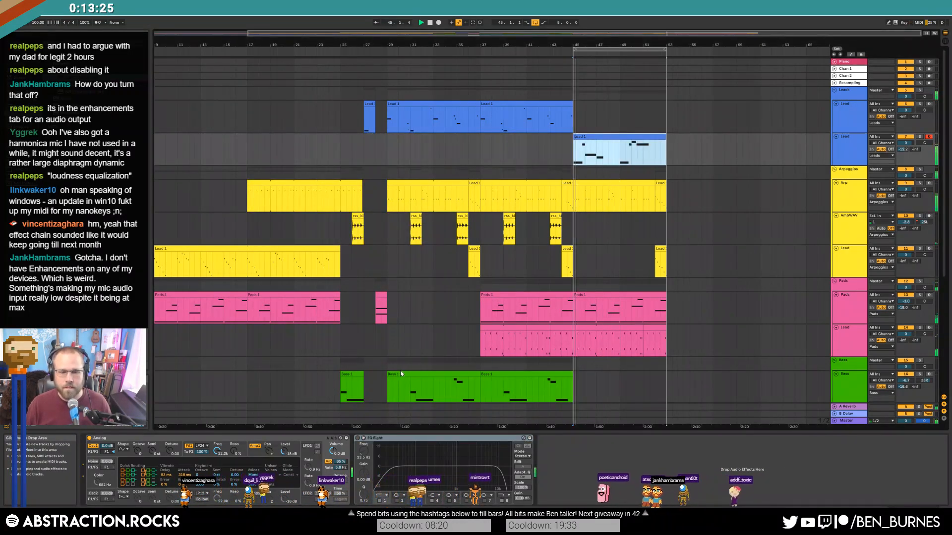
Adjust Analog's vibrato amount and the second Lead track's volume while the melody loops, and open the synth's amp envelope.
left_click_drag(341, 462, 343, 464)
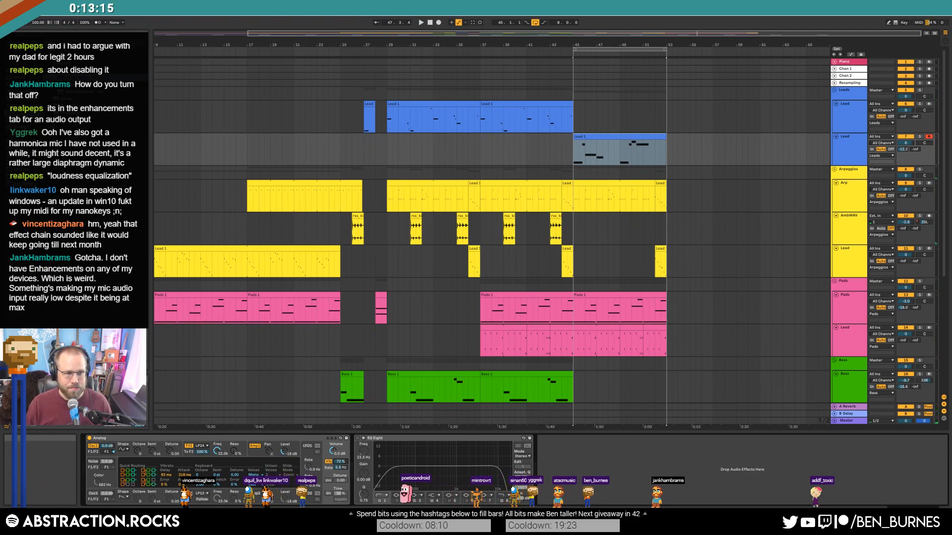
left_click_drag(905, 143, 905, 148)
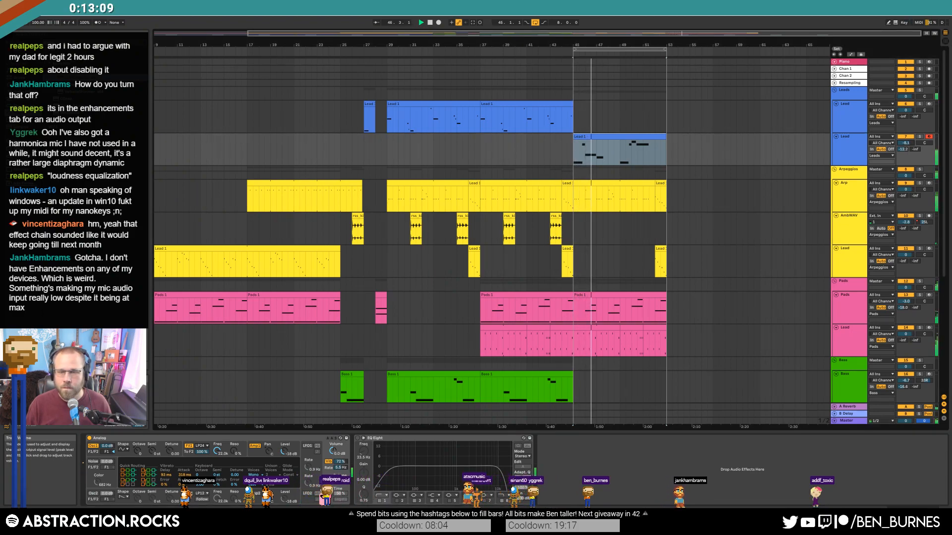
left_click(639, 136)
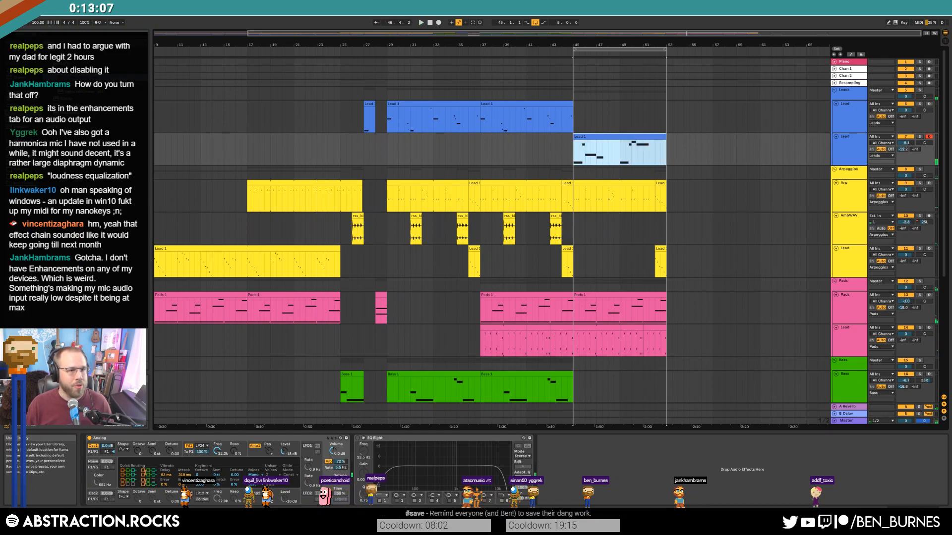
left_click(120, 451)
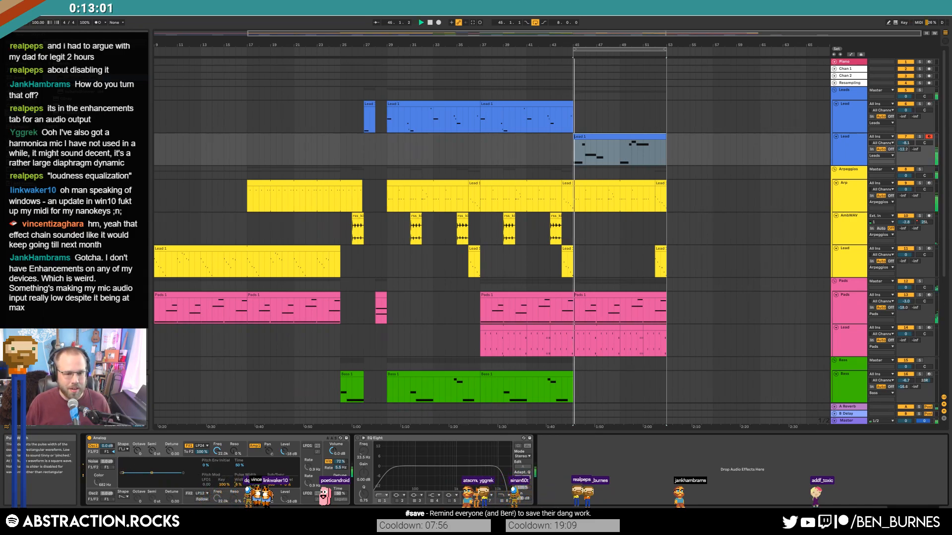
left_click_drag(342, 461, 342, 465)
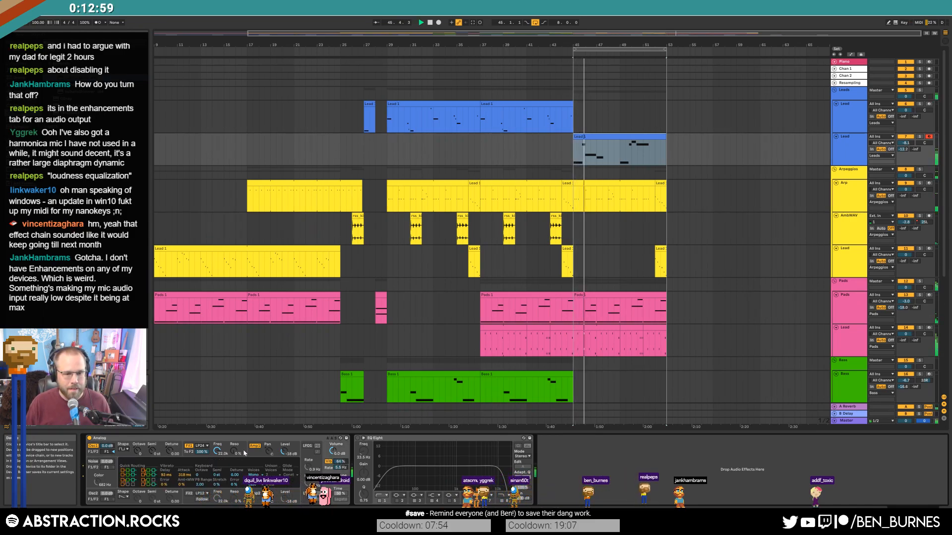
left_click(255, 452)
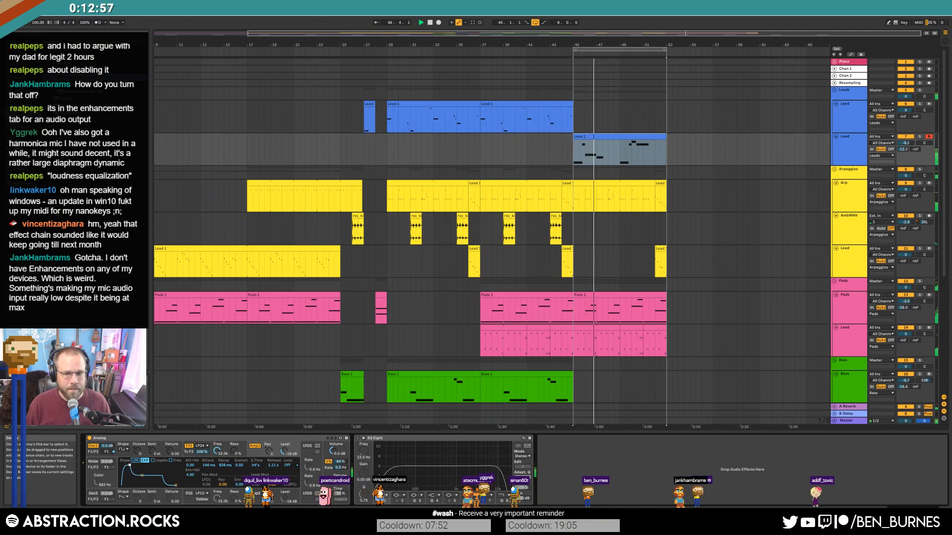
Move the overlapping fourth note of the recorded lead melody earlier in the clip.
left_click(396, 425)
key("Left")
key("Left")
key("Left")
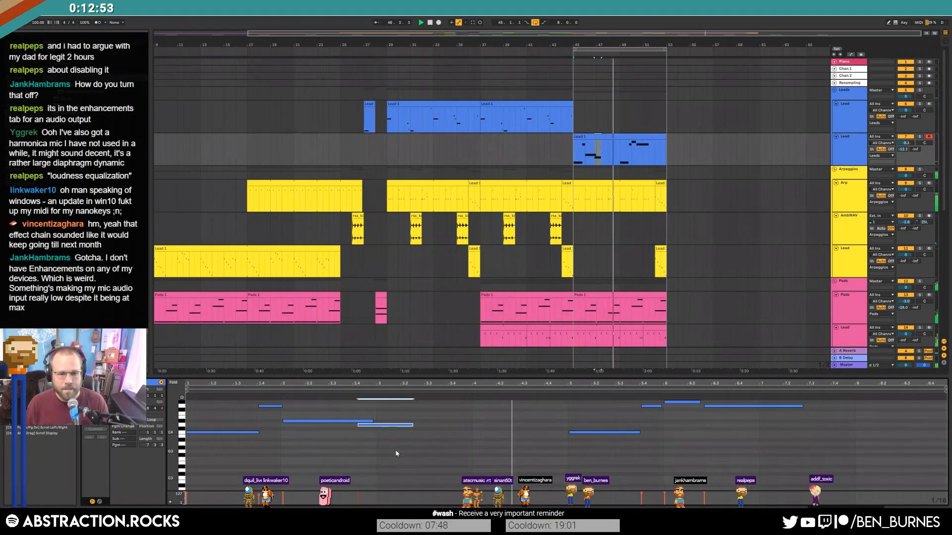
key("Left")
key("Left")
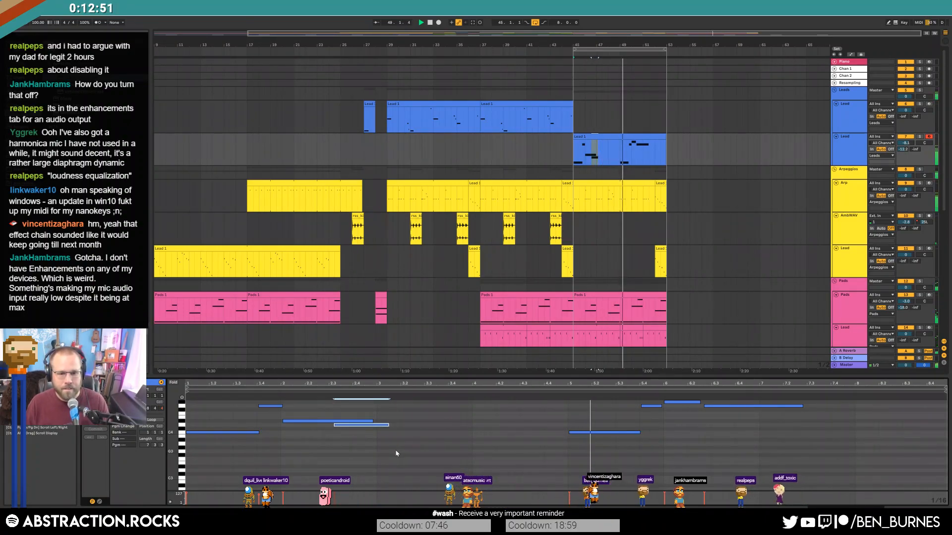
Lengthen the moved fourth note and shorten the third note to end where the fourth begins.
key("shift+Right")
key("shift+Right")
key("shift+Right")
key("shift+Right")
key("shift+Right")
key("shift+Right")
key("shift+Right")
key("shift+Right")
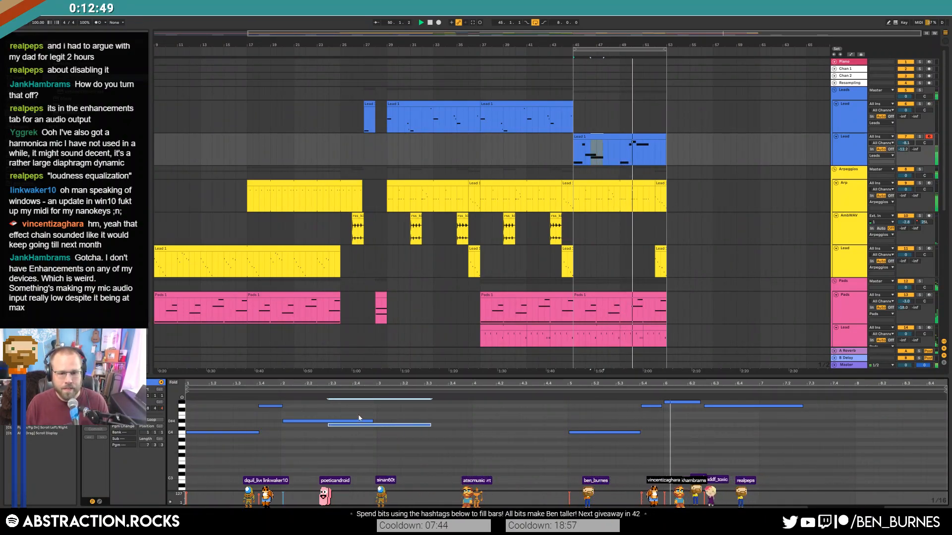
left_click_drag(372, 421, 328, 422)
Extend the melody's last long note and add a short note at the very end of the lead clip.
scroll(729, 444, "up", 3)
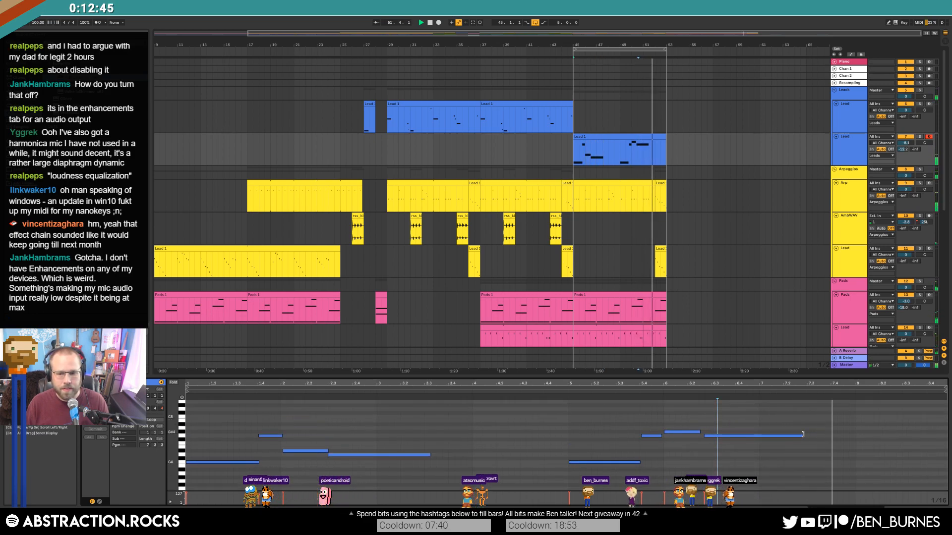
left_click_drag(803, 435, 845, 436)
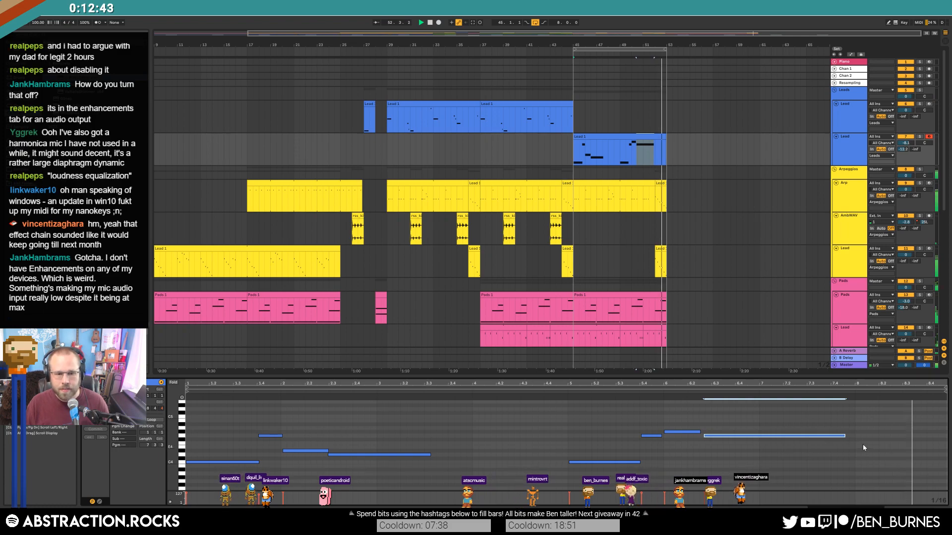
double_click(928, 460)
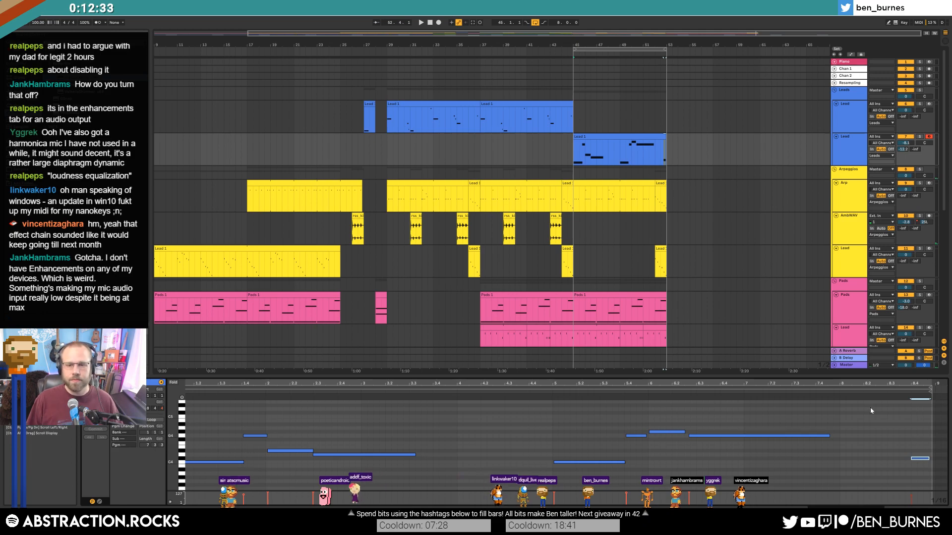
Duplicate the second Lead track's melody and the Arp part from bars 45–53 into bars 53–61.
left_click(610, 139)
left_click(610, 137)
key("ctrl+d")
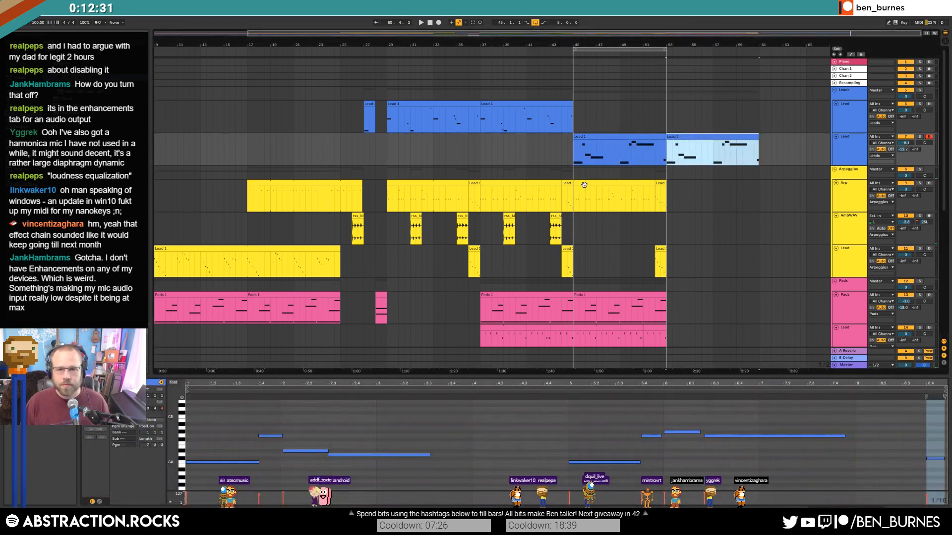
left_click(585, 183)
left_click_drag(656, 184, 662, 186)
key("ctrl+d")
Copy the yellow AmbWAV clips from bars 37–45 to bar 53 and duplicate the yellow Lead section of bars 45–53.
scroll(633, 237, "down", 1)
left_click_drag(569, 197, 472, 199)
key("ctrl+c")
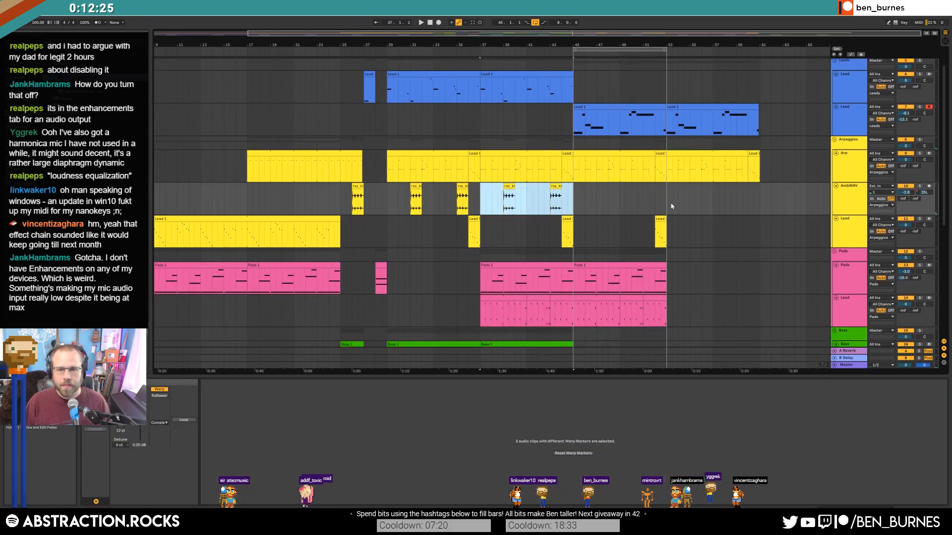
left_click(668, 201)
key("ctrl+v")
left_click_drag(668, 228, 570, 229)
key("ctrl+d")
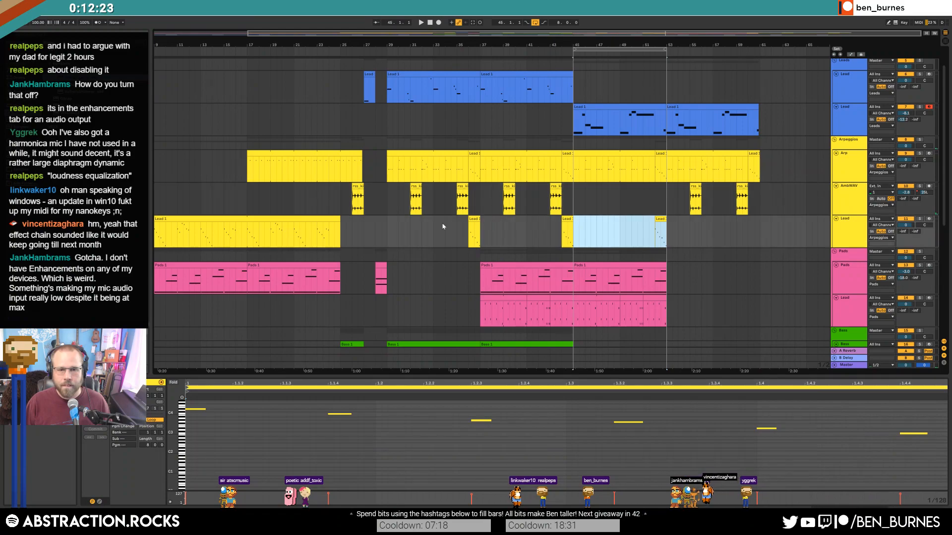
Copy the yellow Lead part from bars 17–25 to bar 53 and delete the yellow AmbWAV clips after bar 53.
left_click(291, 230)
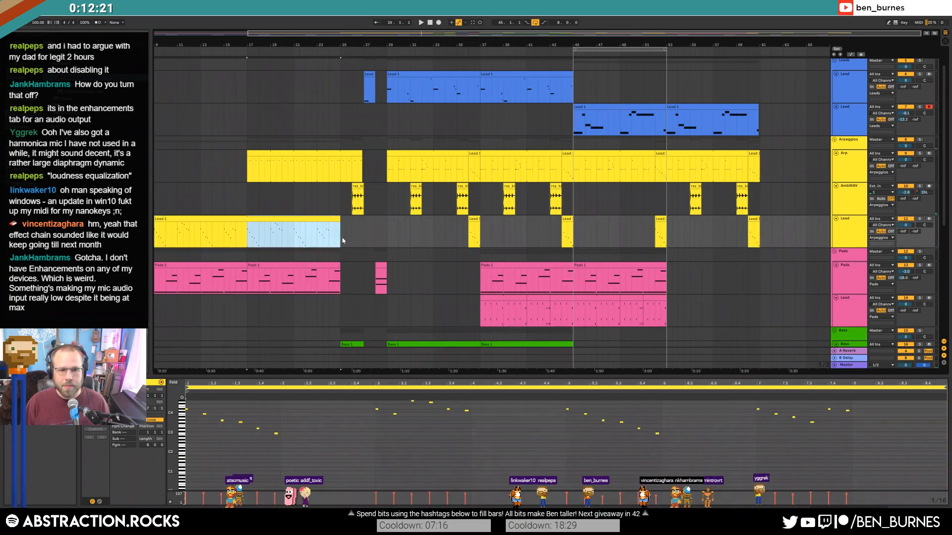
key("ctrl+c")
left_click(669, 239)
key("ctrl+v")
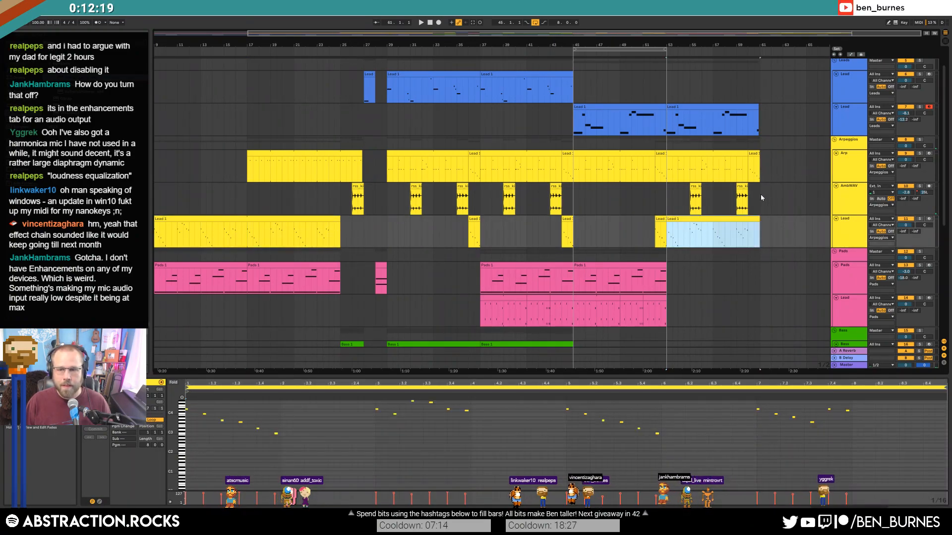
left_click_drag(760, 197, 691, 198)
Continue the pink Lead part under Pads with a copy across bars 53–61.
scroll(720, 236, "down", 5)
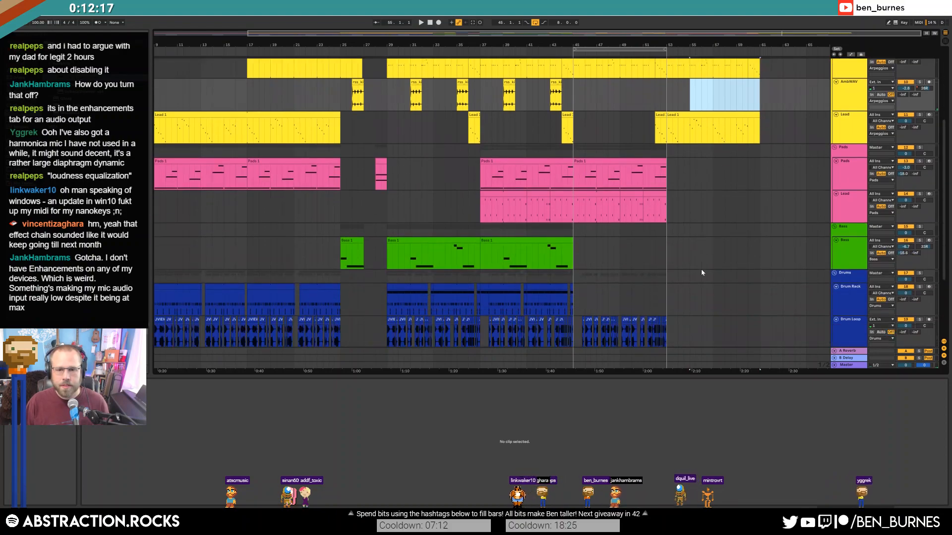
scroll(701, 272, "down", 2)
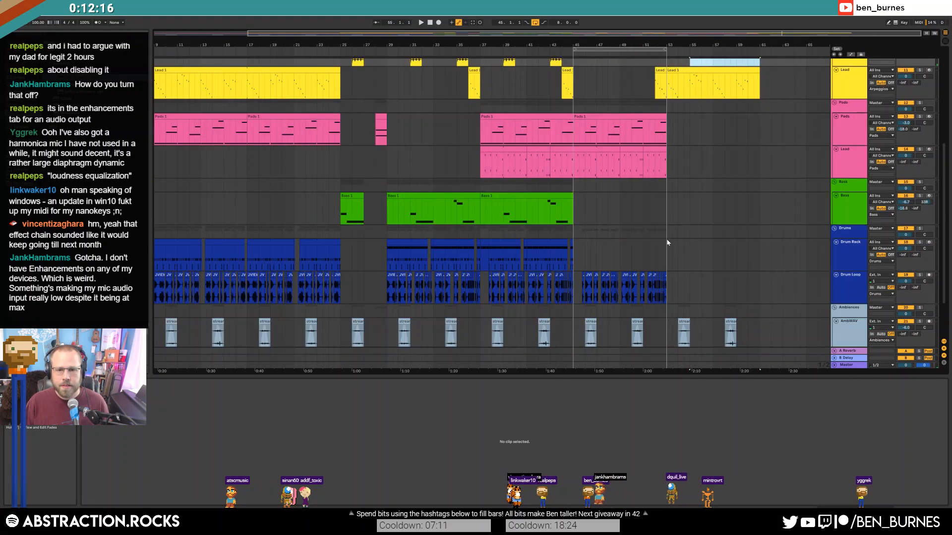
left_click(657, 148)
key("ctrl+v")
scroll(639, 222, "down", 2)
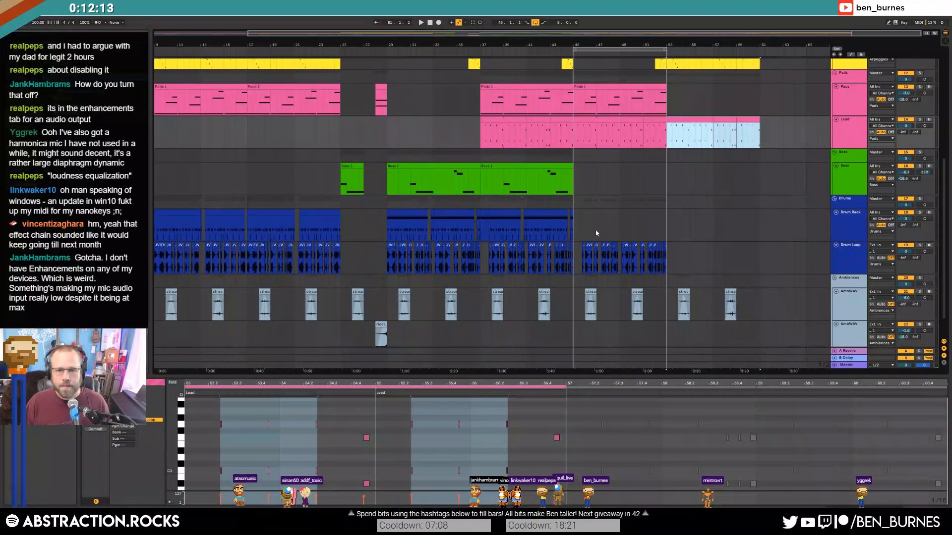
Copy the Drum Rack and Drum Loop clips from bars 29–45 and paste them at bar 53.
left_click_drag(384, 225, 680, 214)
key("ctrl+c")
left_click(667, 225)
key("ctrl+v")
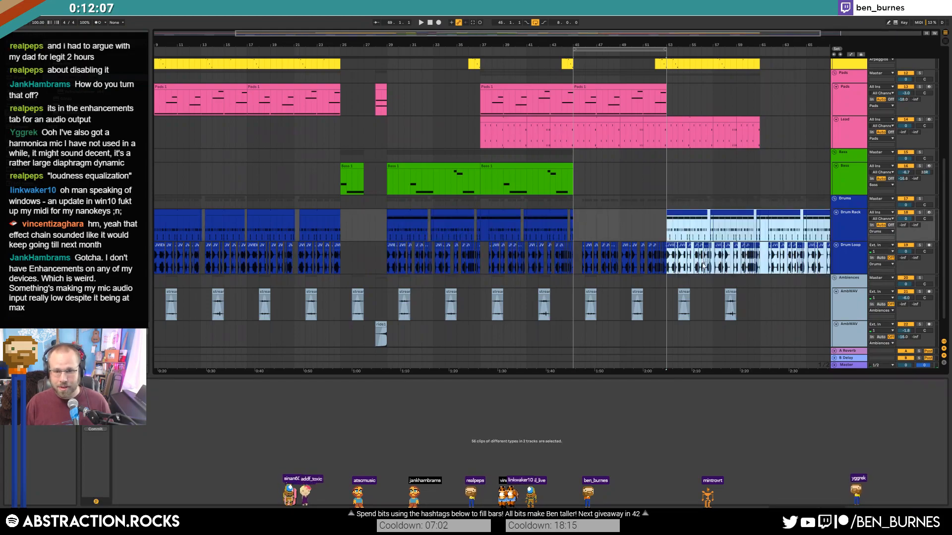
Duplicate the first Ambiences AmbWAV track's section from bars 45–61 into bars 61–77.
left_click_drag(761, 305, 575, 308)
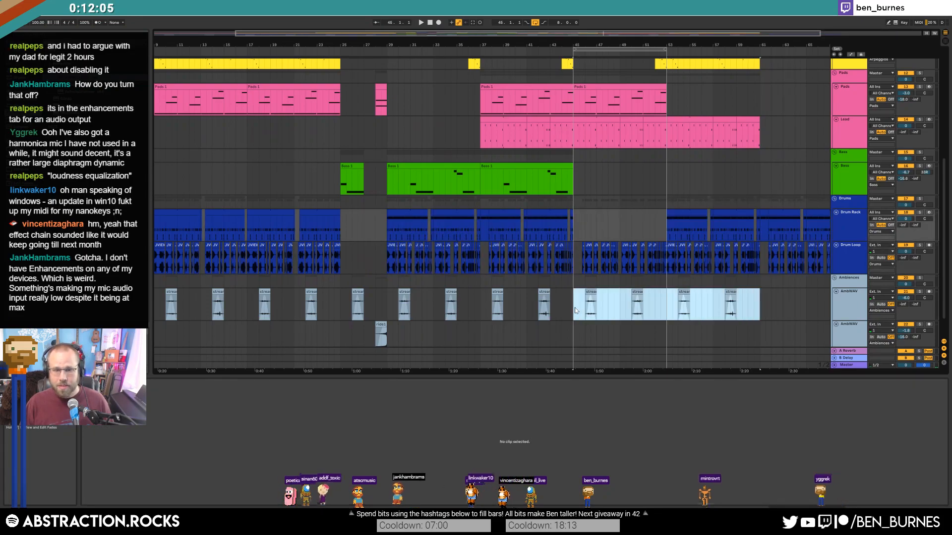
key("ctrl+d")
scroll(590, 238, "down", 2)
scroll(601, 268, "up", 3)
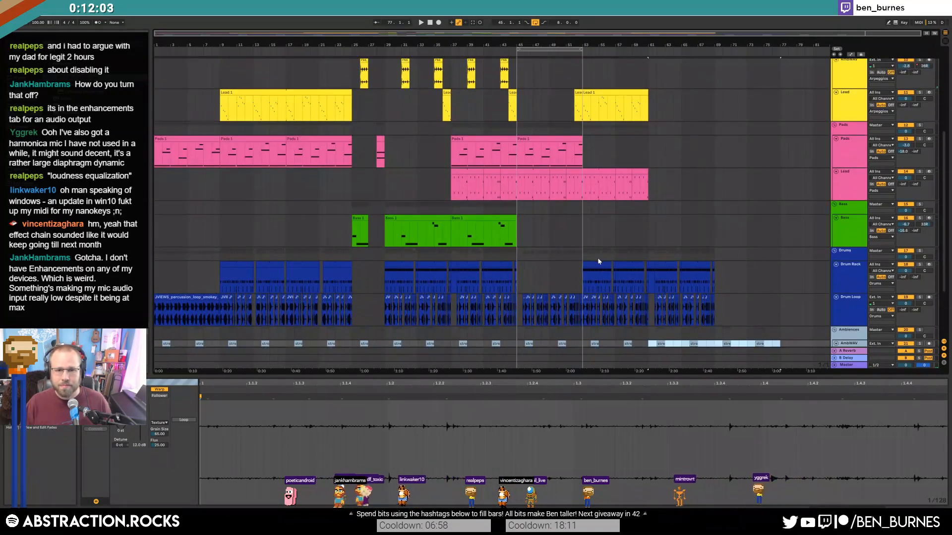
Copy the two Bass clips from bars 29–45 and paste them at bar 53.
left_click(437, 249)
left_click(462, 249, "shift")
key("ctrl+c")
left_click(585, 257)
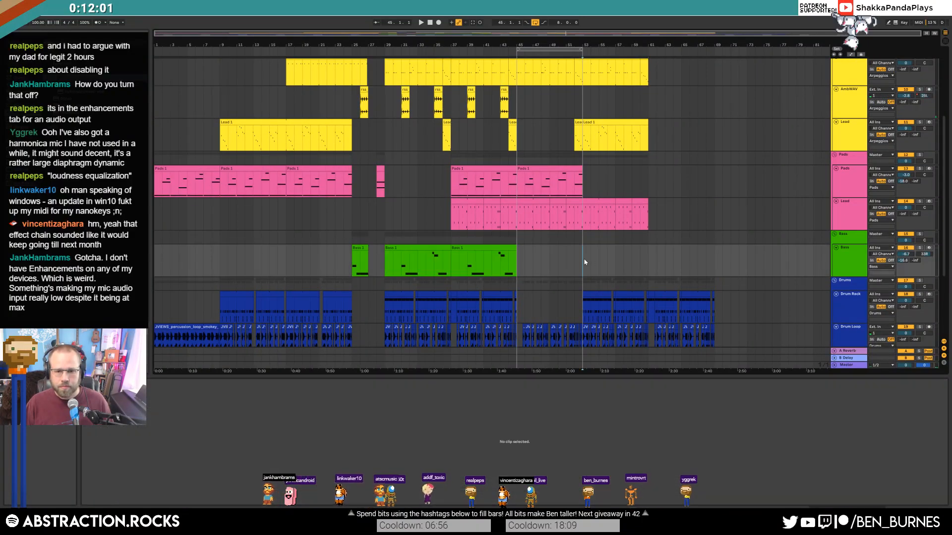
key("ctrl+v")
scroll(612, 265, "up", 3)
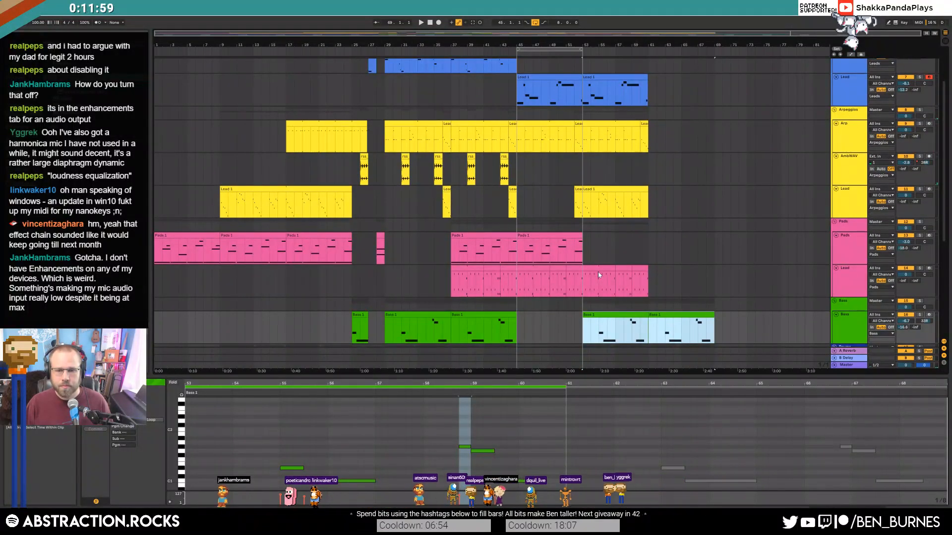
Check the Pads track's automation, and duplicate the pink Lead part from bars 53–61 into bars 61–69.
left_click(573, 236)
key("a")
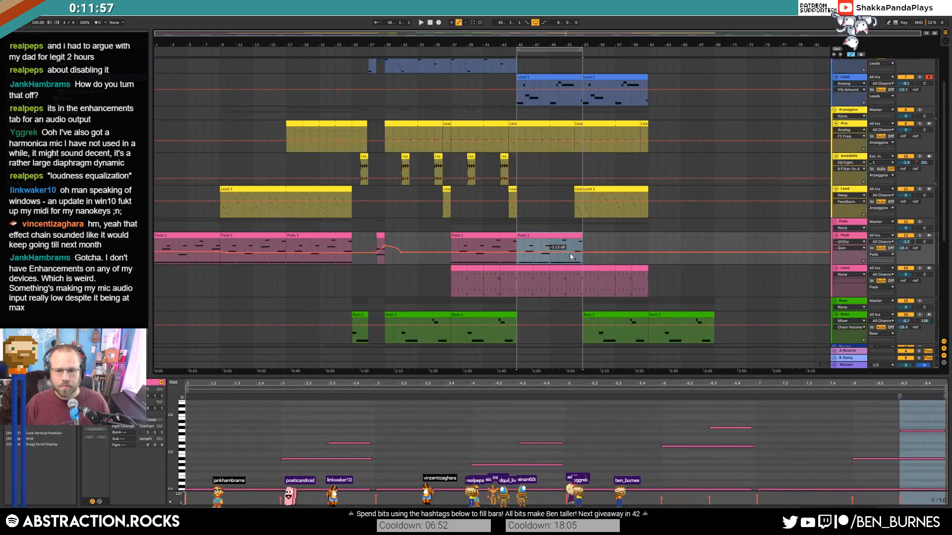
key("a")
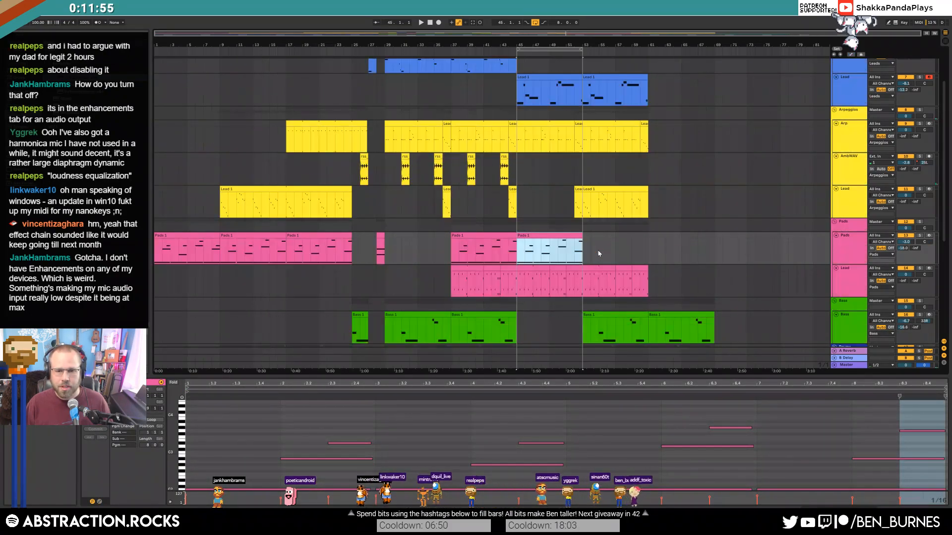
left_click(602, 270)
key("ctrl+d")
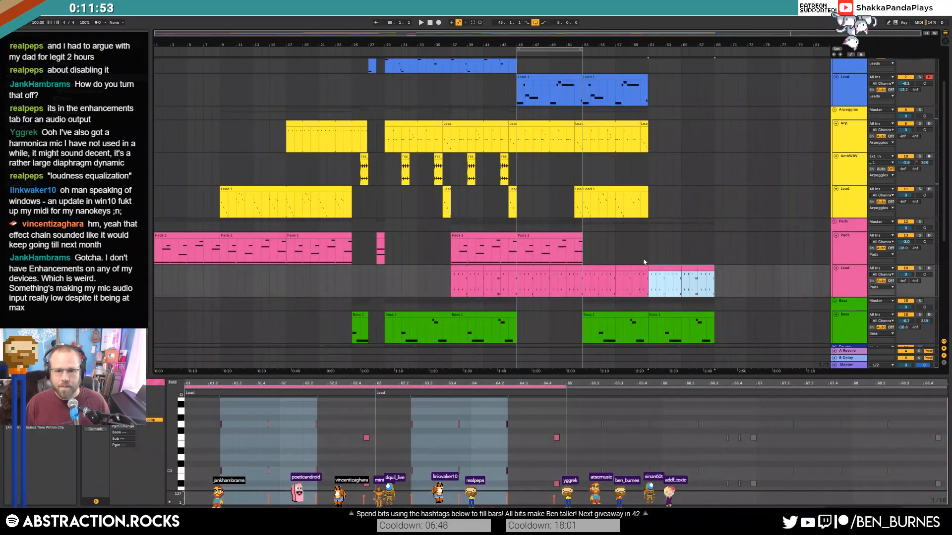
Duplicate the yellow Lead and Arp parts from bars 53–61 into bars 61–69.
left_click(623, 189)
left_click(623, 121)
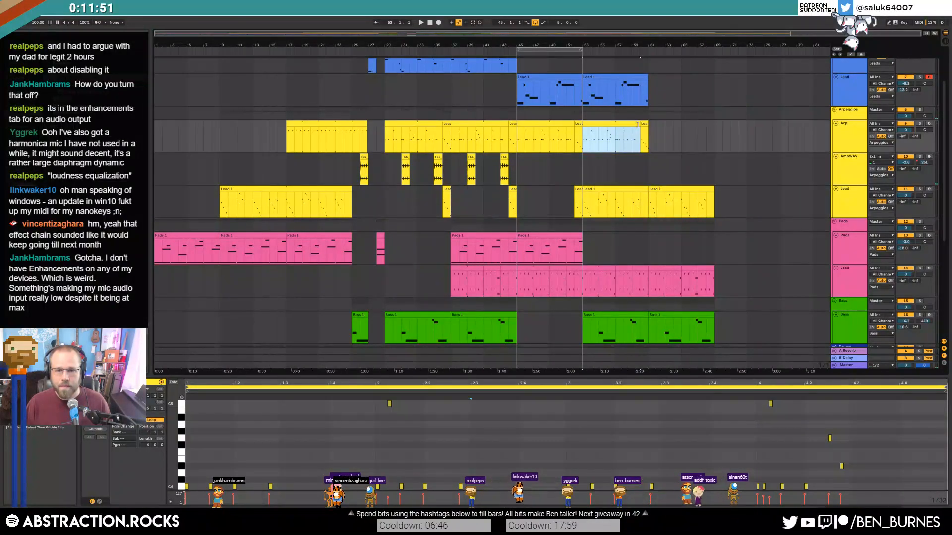
key("ctrl+d")
Play the arrangement from about bar 52 to check the transition into the duplicated section.
scroll(669, 171, "up", 3)
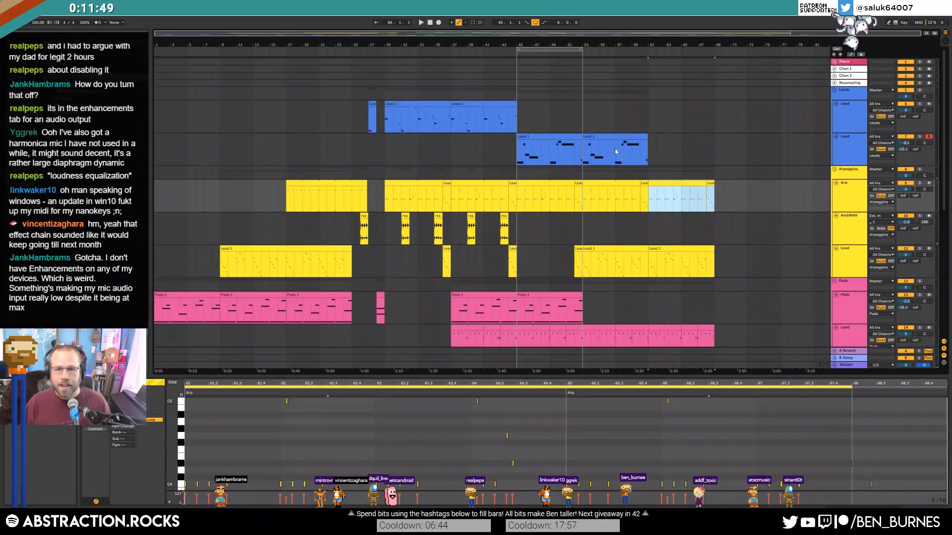
left_click(528, 138)
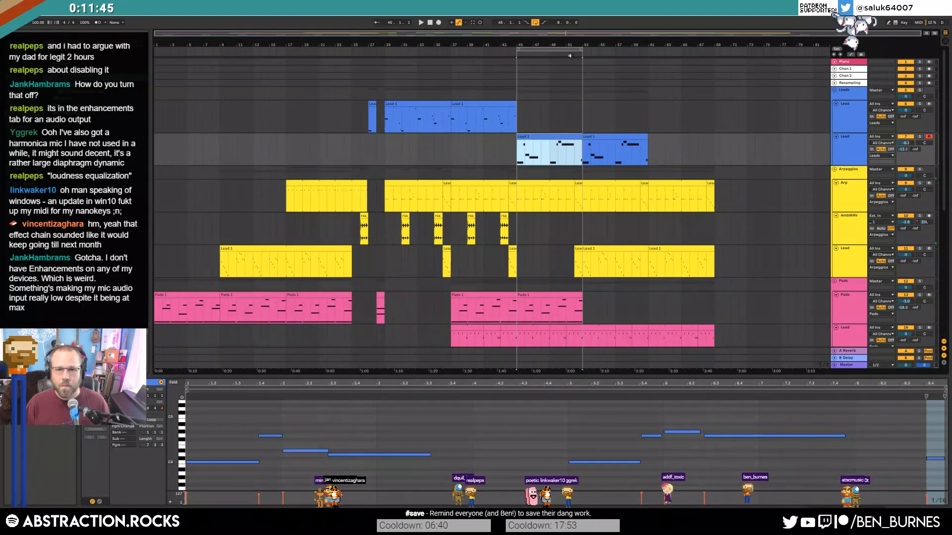
left_click(575, 117)
key("space")
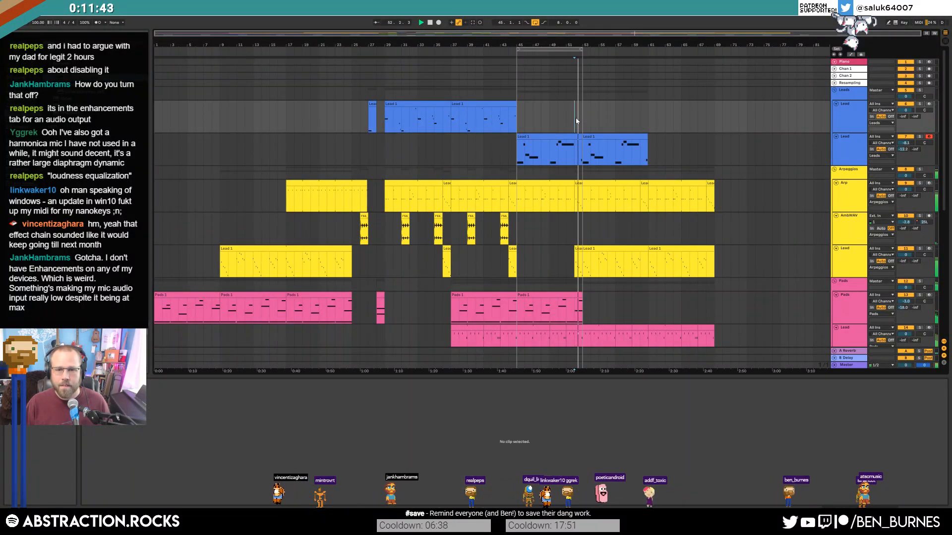
key("space")
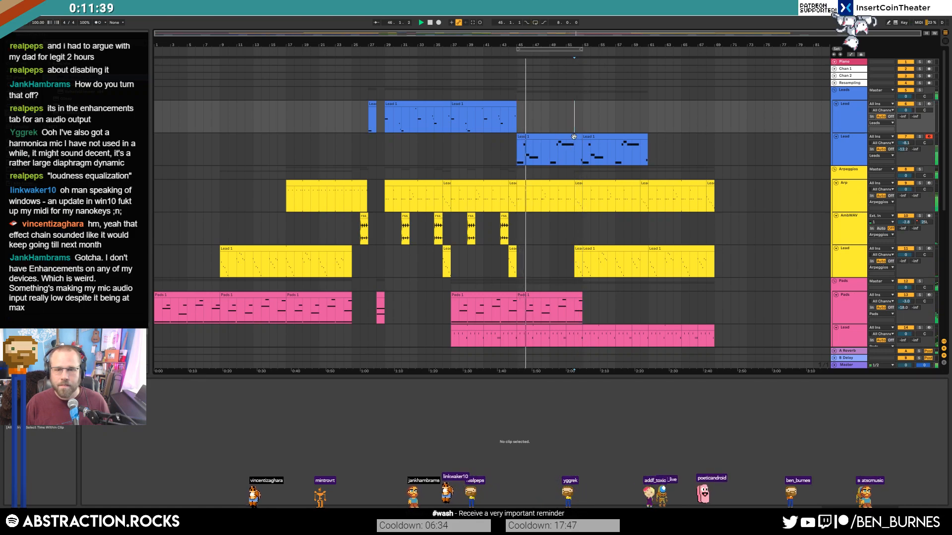
Move the loop to bars 53–61 and start the second Lead track's long note near the clip's beginning slightly earlier.
left_click_drag(551, 49, 617, 49)
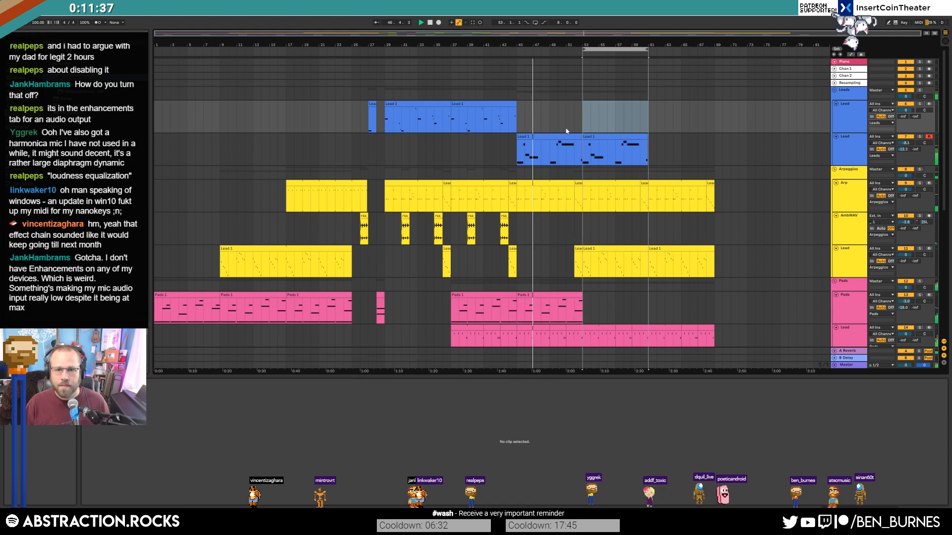
left_click(520, 164)
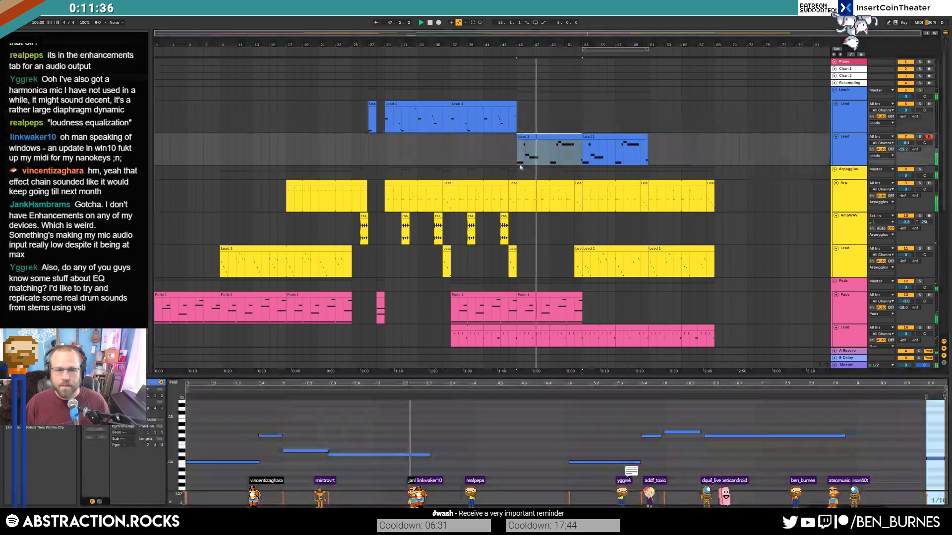
left_click(329, 454)
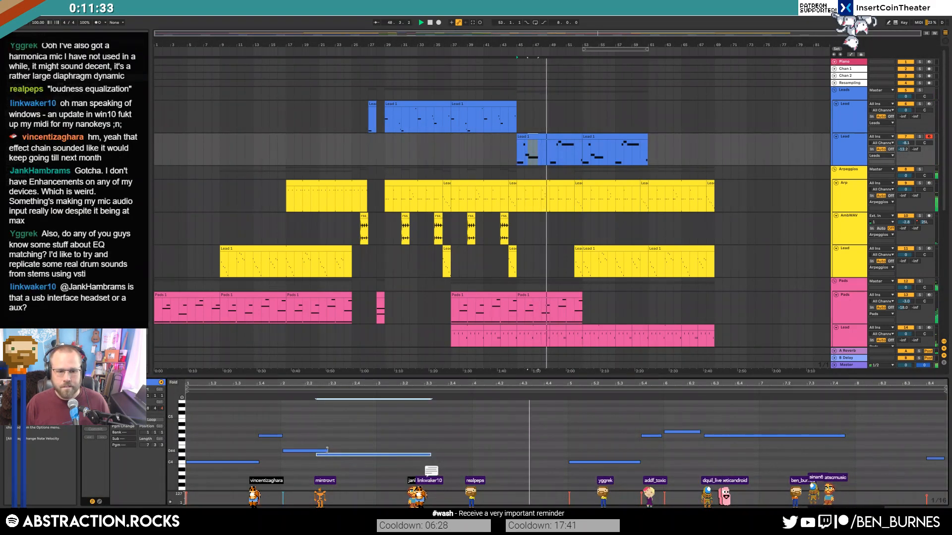
left_click(344, 447)
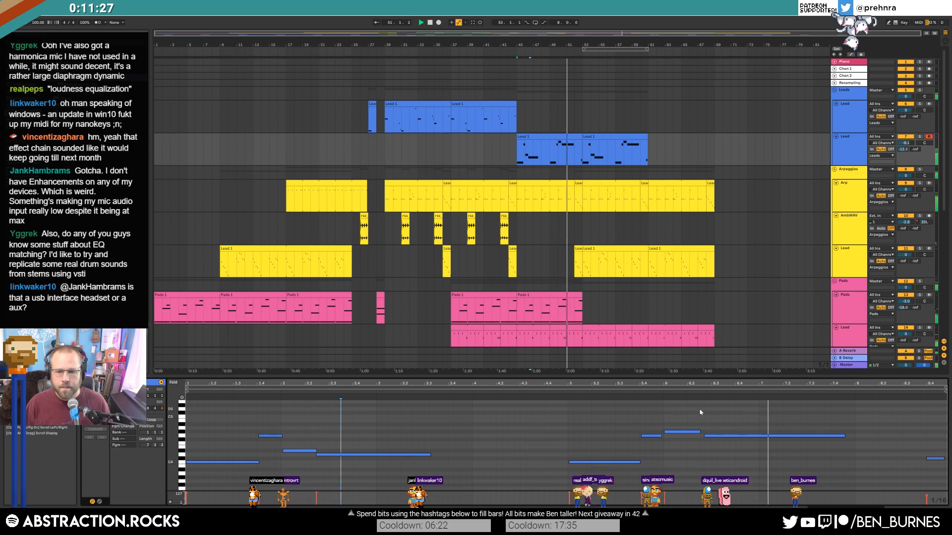
left_click(100, 426)
left_click(101, 427)
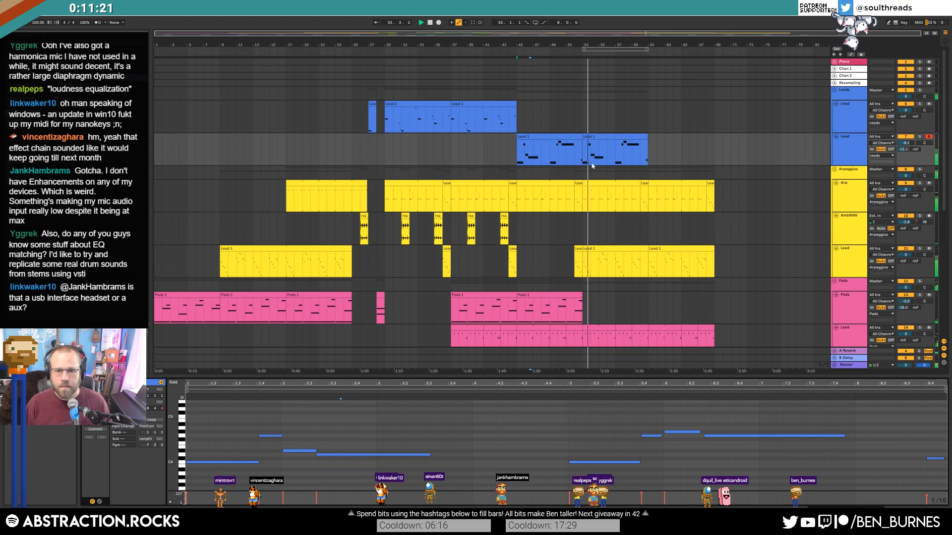
Replace the second Lead track's Analog instrument with Massive and open its voicing settings.
key("shift+Tab")
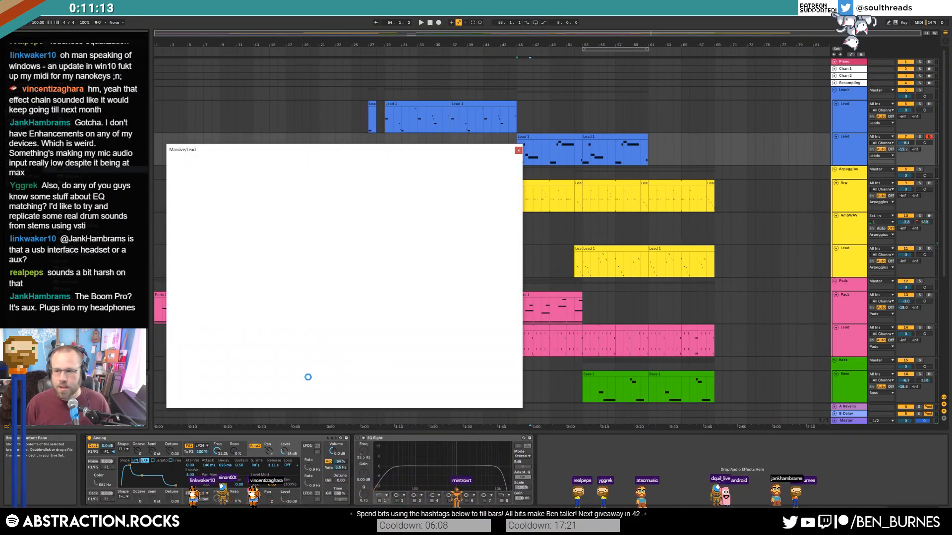
left_click_drag(346, 147, 358, 135)
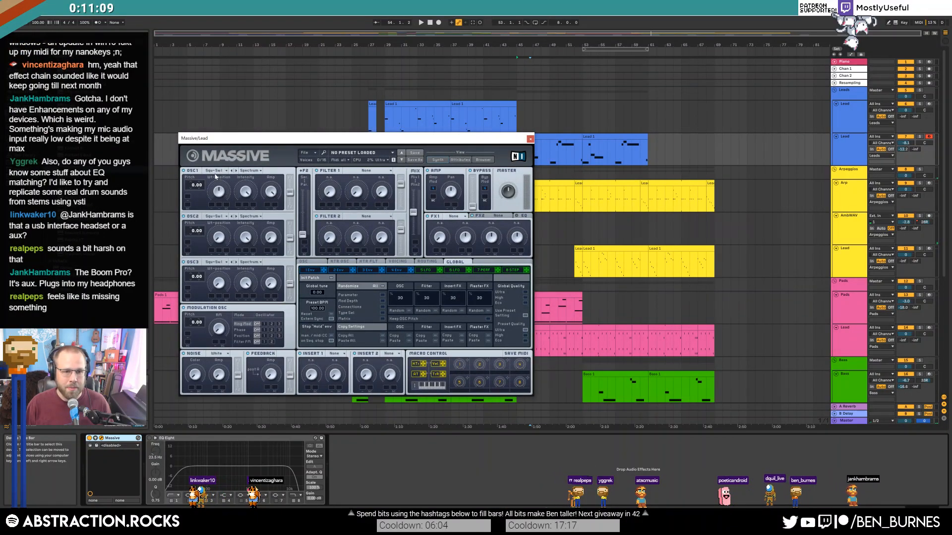
left_click(406, 262)
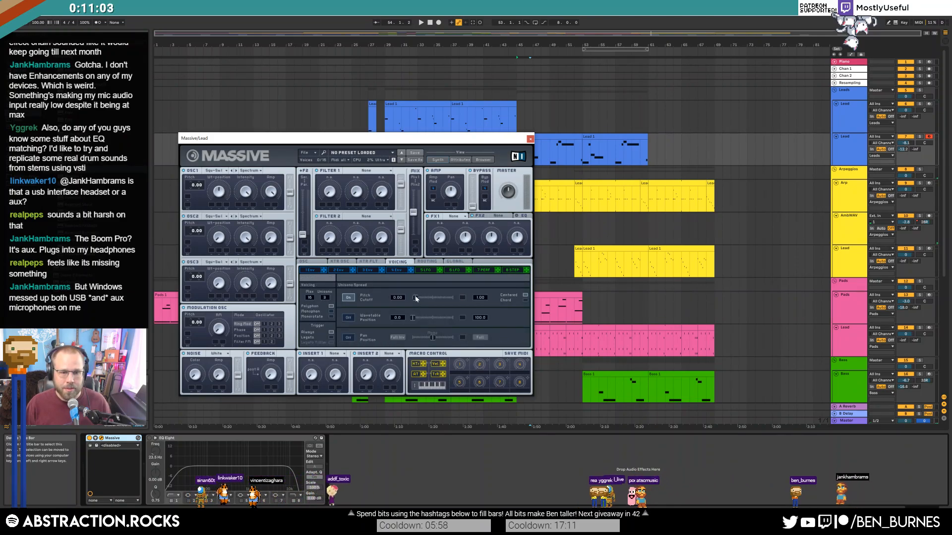
Consolidate the two Lead clips at bars 45–61 into one, transpose its notes down an octave and briefly play it.
left_click(570, 138)
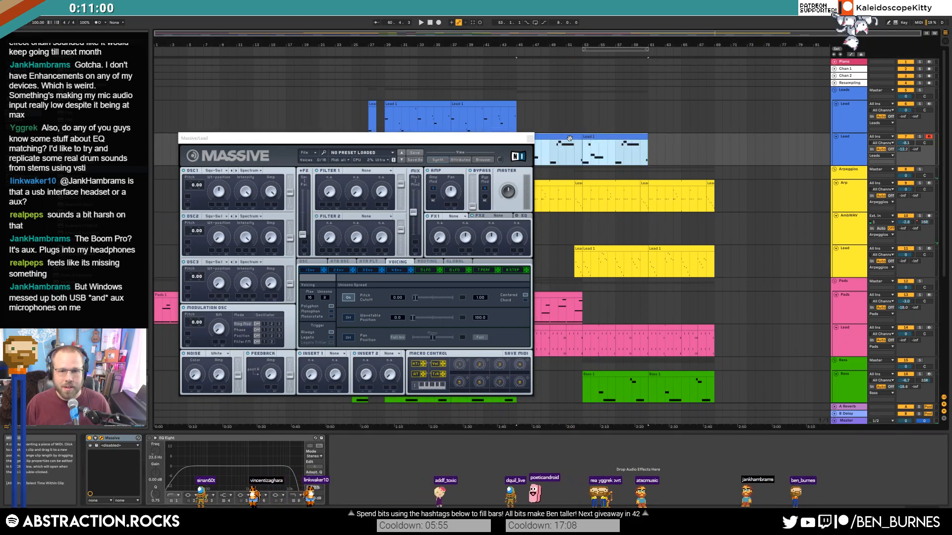
double_click(596, 142)
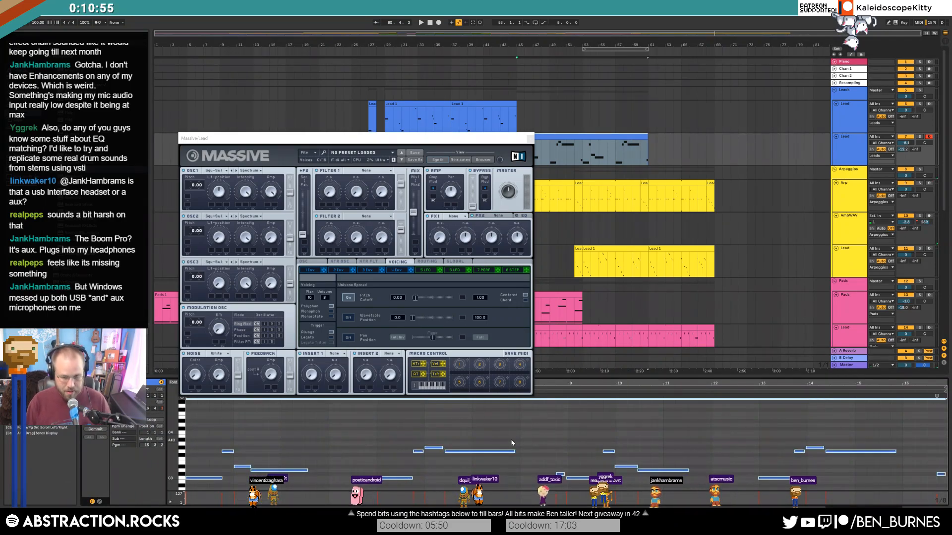
key("space")
key("space")
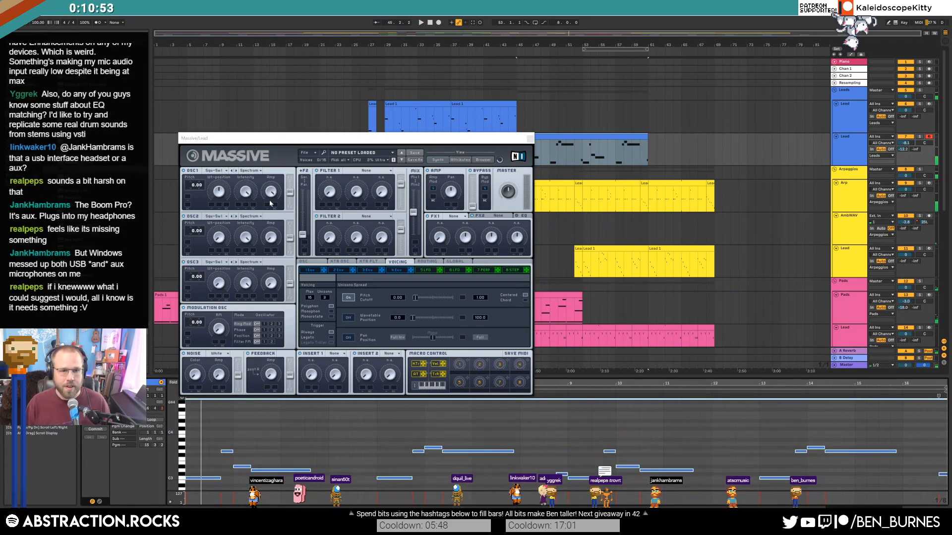
Choose the Square-Saw I wavetable for Massive's oscillator 2 and set Filter 1 to Scream.
left_click(396, 270)
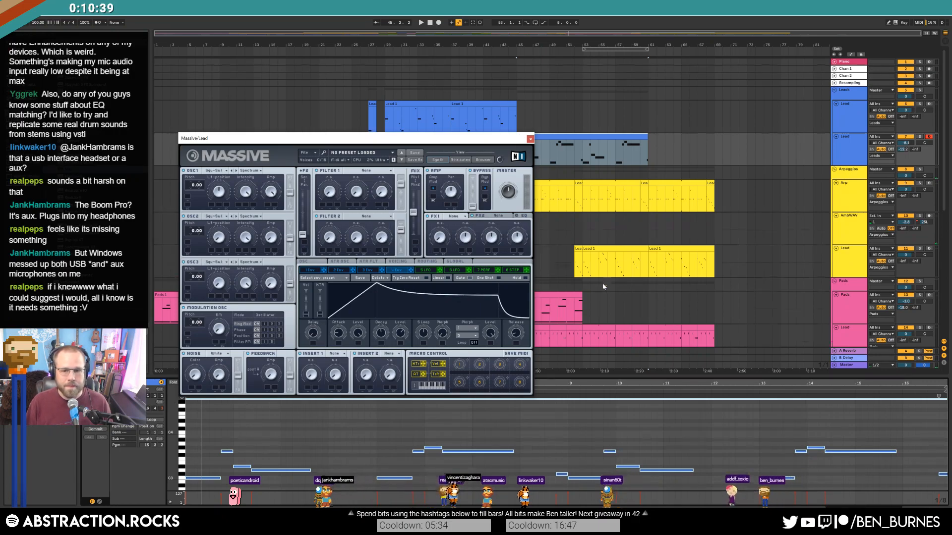
scroll(604, 285, "down", 5)
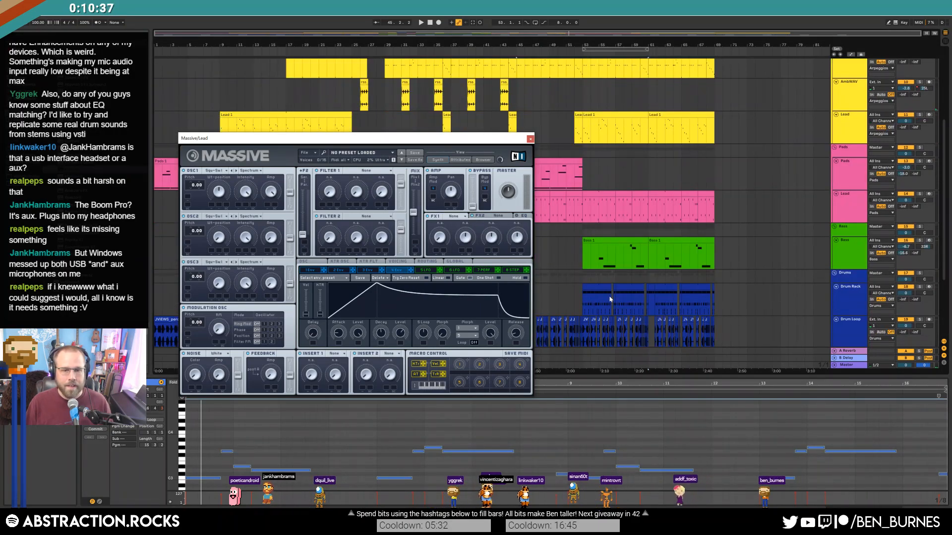
scroll(587, 305, "up", 3)
left_click_drag(304, 141, 288, 89)
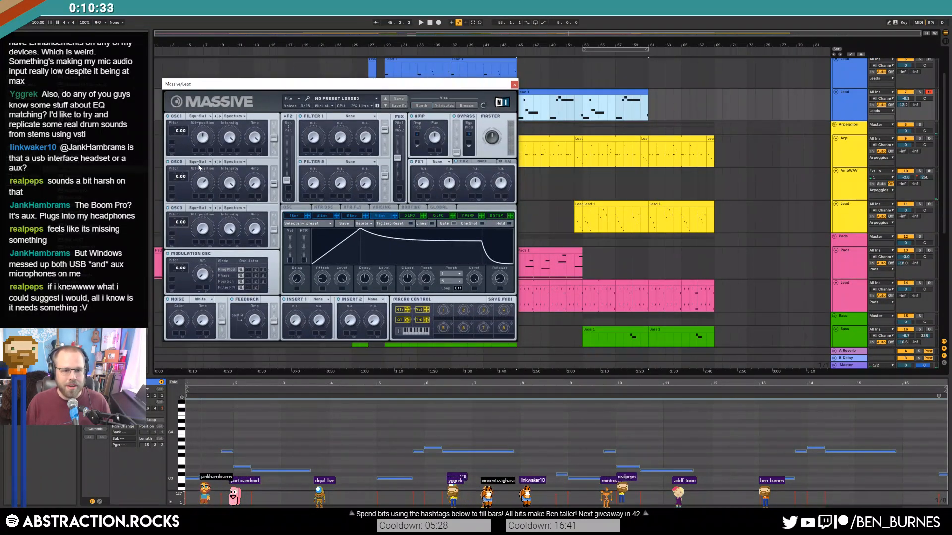
left_click(198, 165)
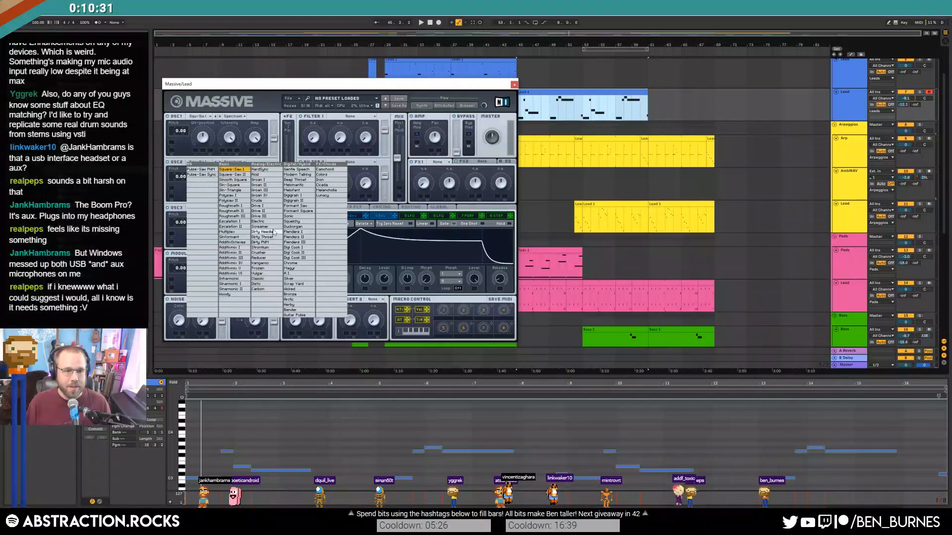
left_click(222, 170)
left_click(350, 116)
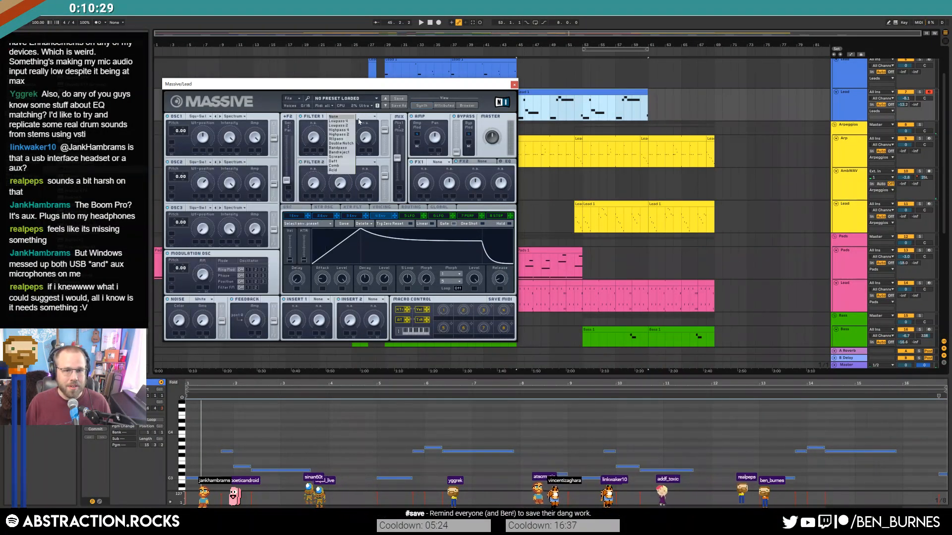
left_click(345, 158)
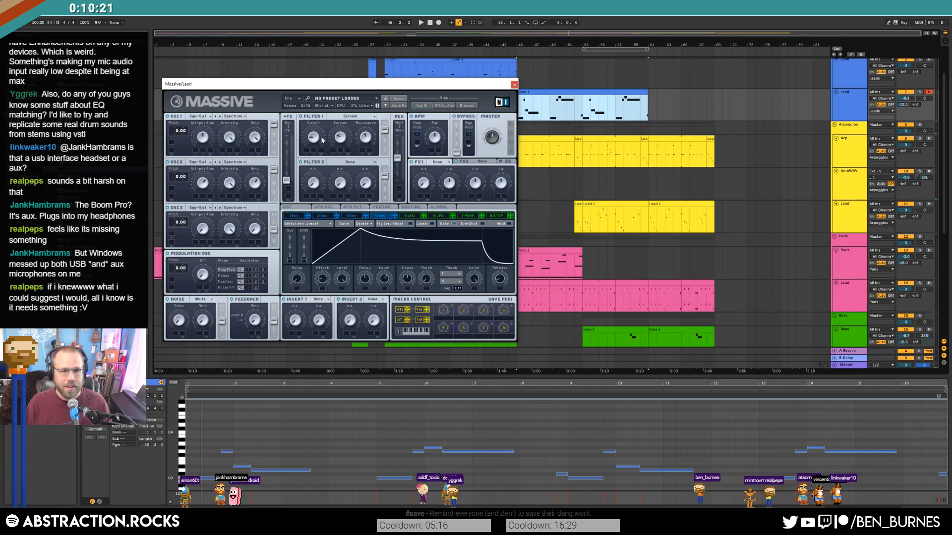
Play the lead from bar 45, set Massive's FX1 to Reverb and close the synth window.
left_click(524, 93)
key("space")
left_click(378, 195)
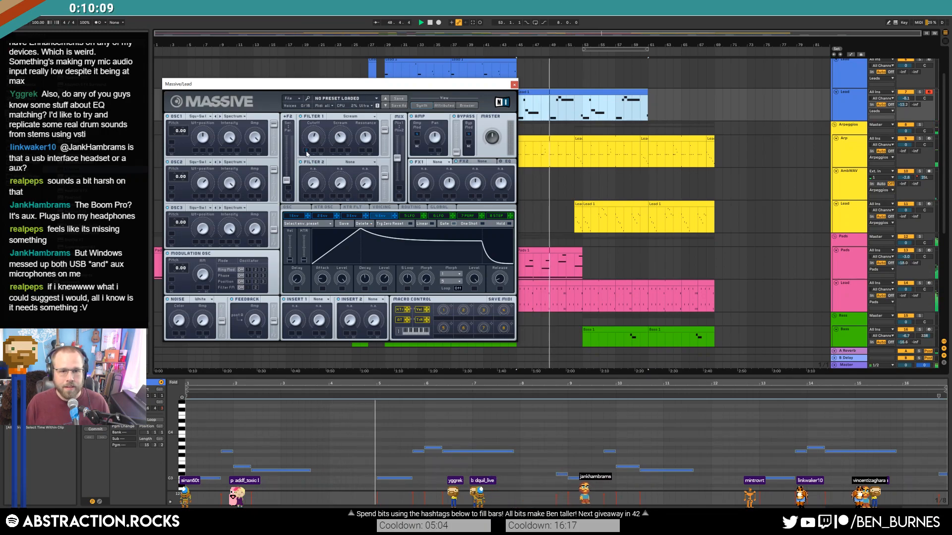
left_click(442, 162)
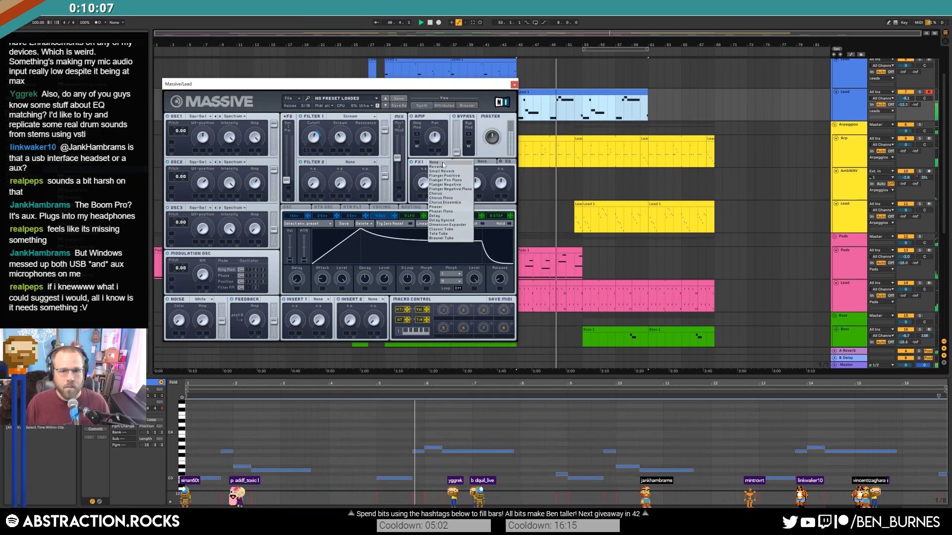
left_click(442, 167)
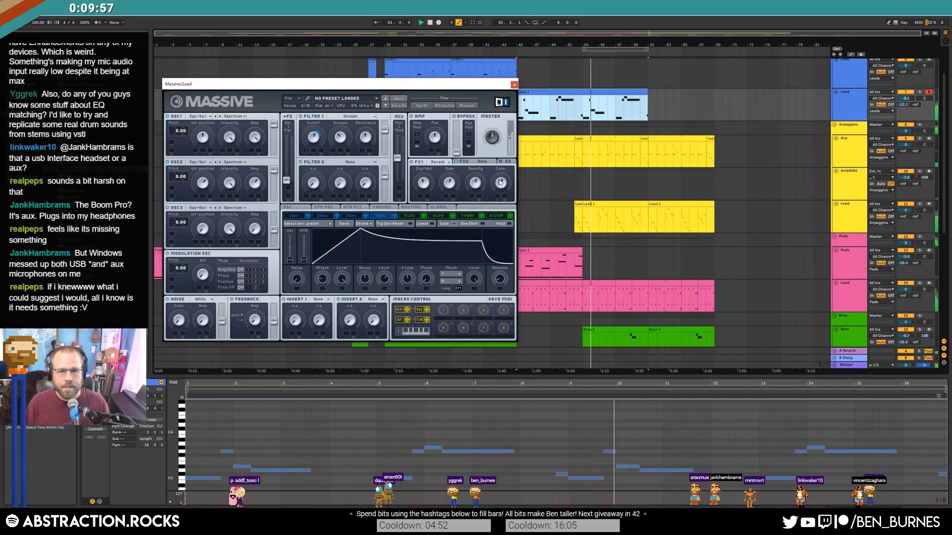
left_click(514, 84)
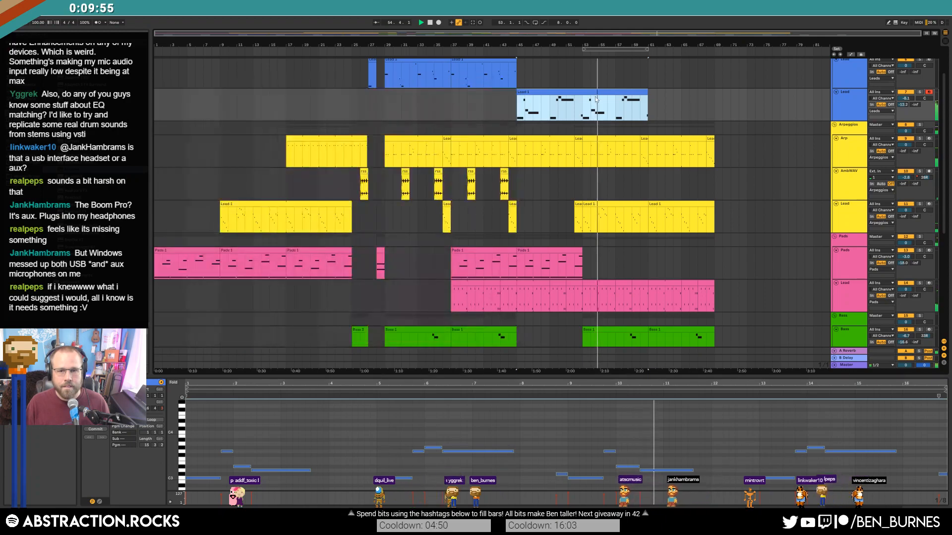
Nudge the long notes in both repeats of the Lead melody's opening phrase earlier and adjust the short notes before them.
left_click(595, 92)
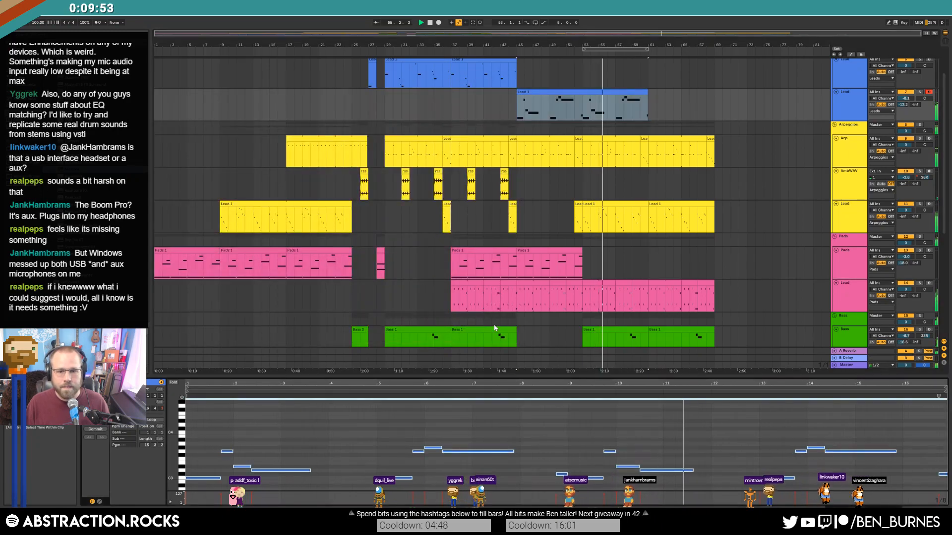
left_click(664, 470)
key("Left")
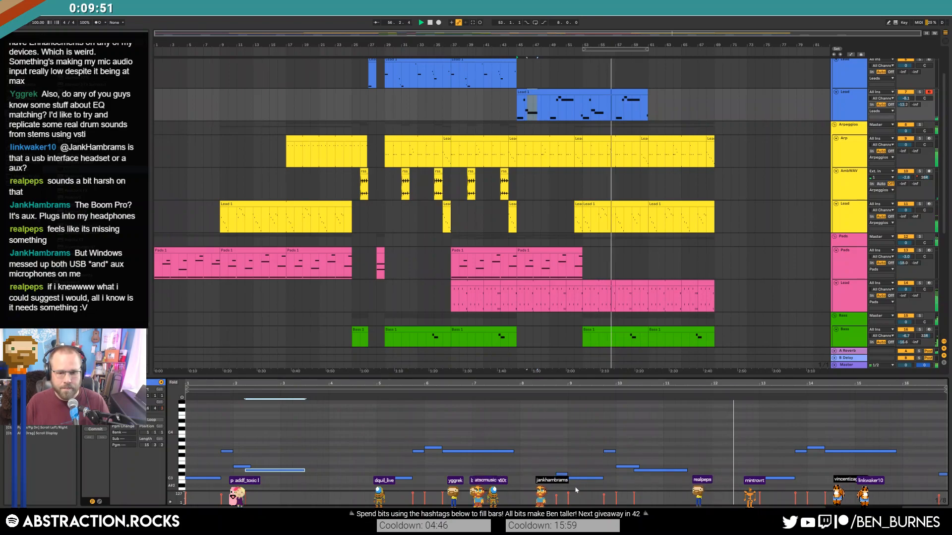
left_click(633, 466)
left_click(239, 466)
left_click(270, 462)
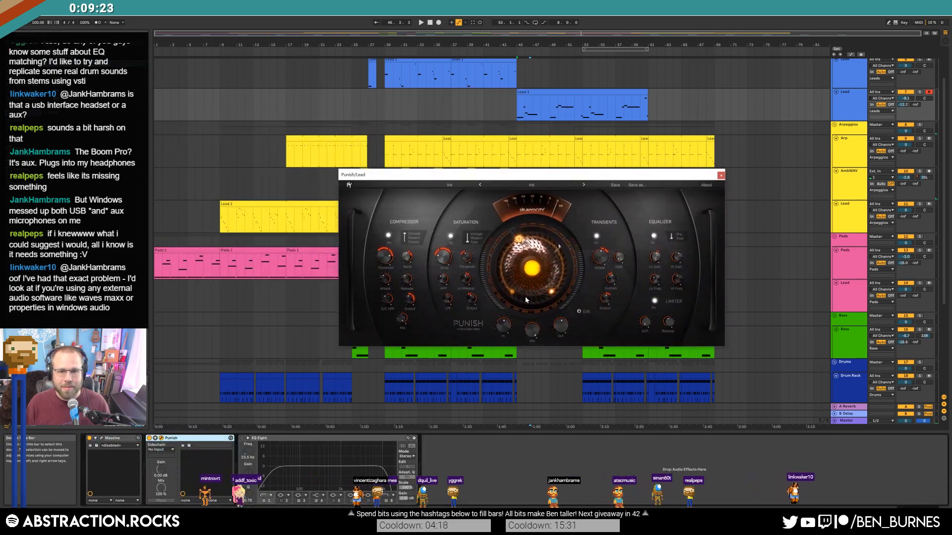
Load the (DI) Peach Fuzz guitar preset in the Lead track's Punish effect, adjust its Punish amount and start playback.
left_click_drag(527, 293, 552, 237)
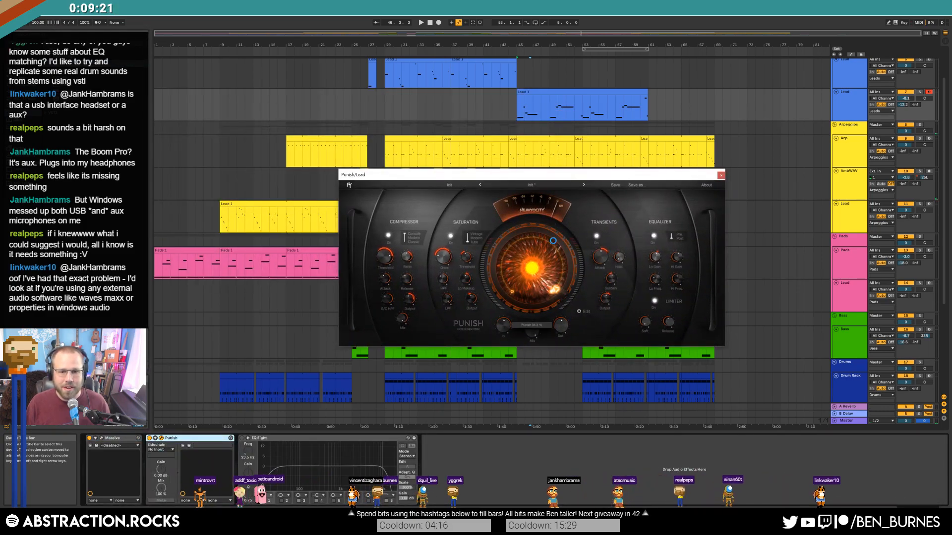
left_click(535, 185)
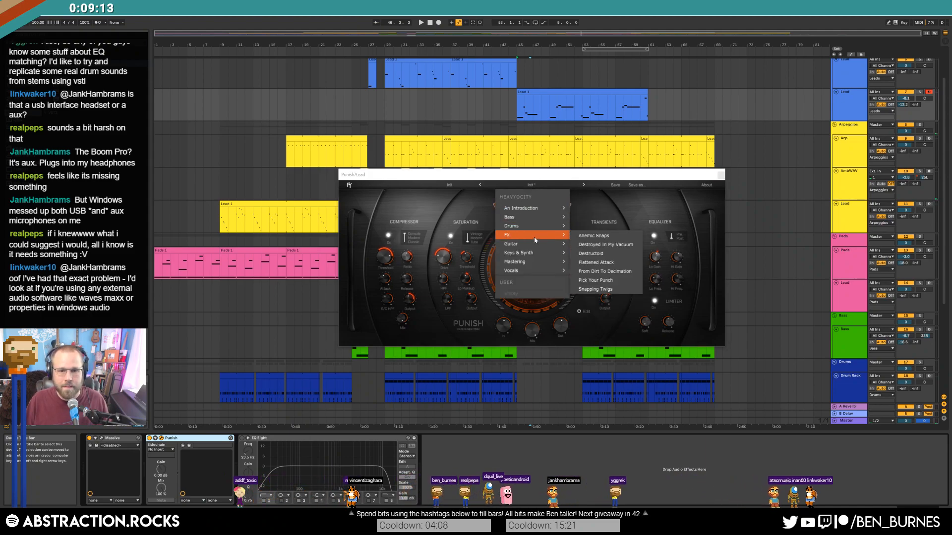
mouse_move(535, 244)
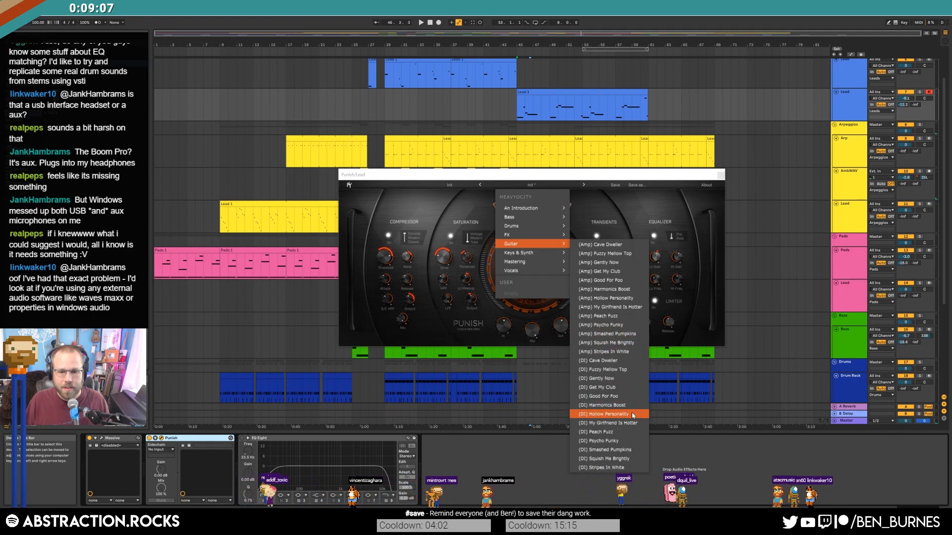
left_click(627, 432)
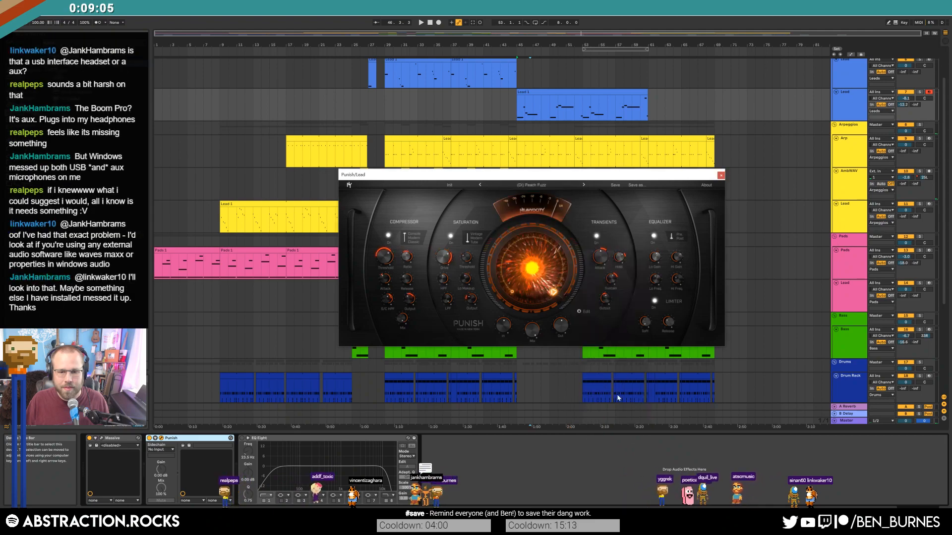
left_click_drag(551, 280, 554, 326)
key("space")
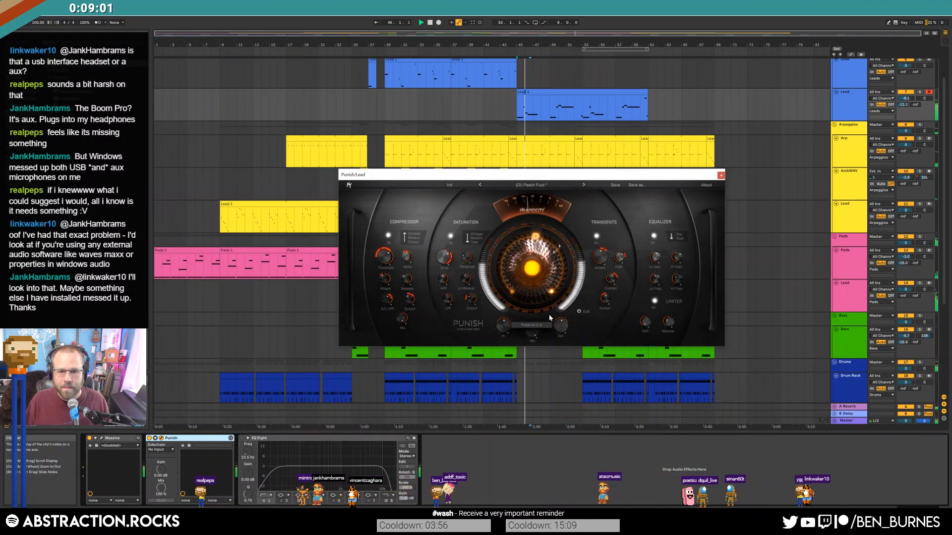
Nudge the Lead clip's first long note earlier, lengthen the short note before it to meet it, and replay from bar 2.
double_click(547, 92)
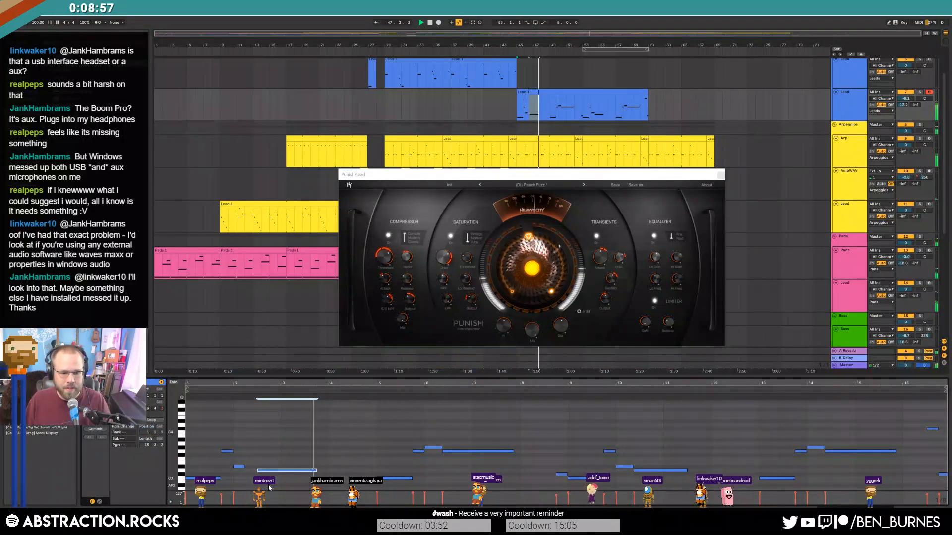
key("Left")
left_click_drag(244, 467, 249, 468)
key("space")
key("space")
left_click(233, 454)
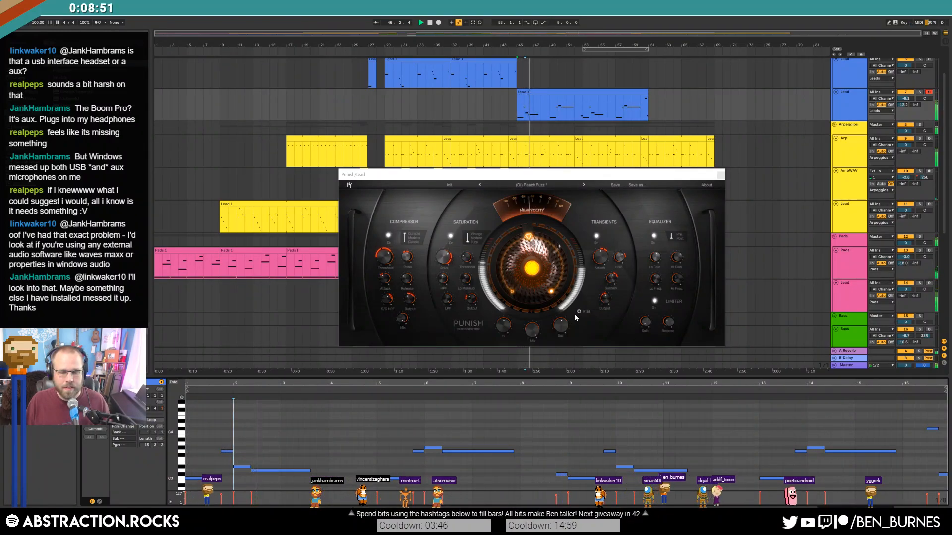
Fine-tune the Punish amount, extend the end of the Lead clip's first long note slightly and close the Punish window.
left_click(531, 237)
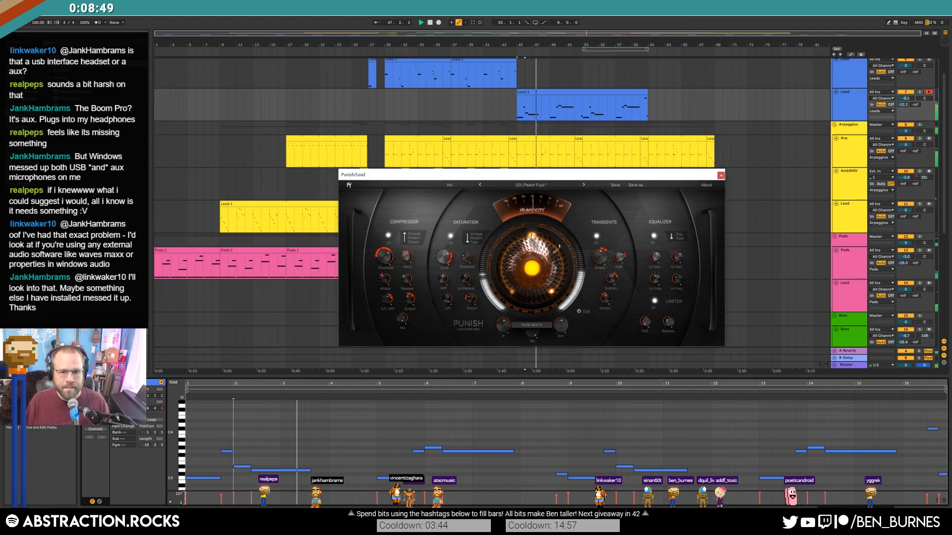
left_click_drag(310, 468, 313, 469)
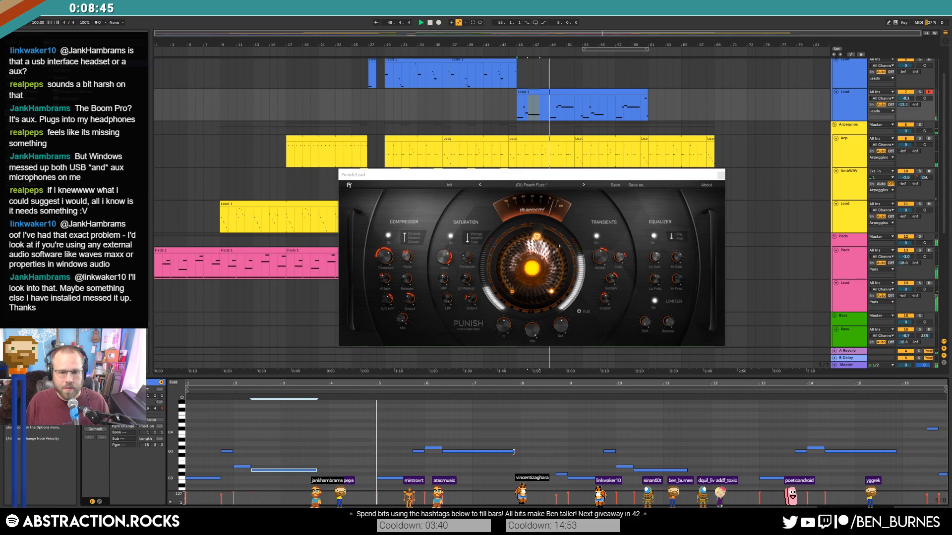
key("shift+Tab")
left_click(720, 176)
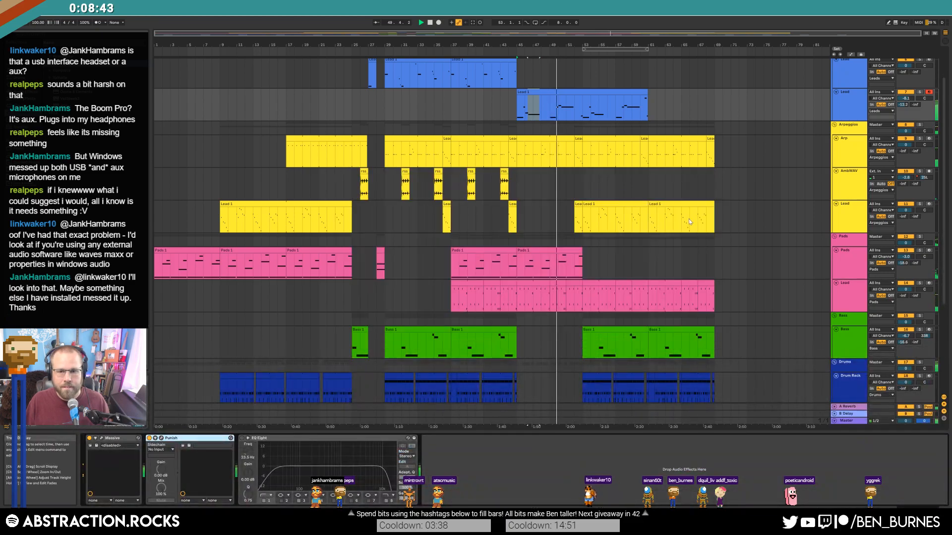
Add short notes around bar 12 and a long high note near bar 15 to the Lead clip, extending the long note slightly during playback.
double_click(563, 91)
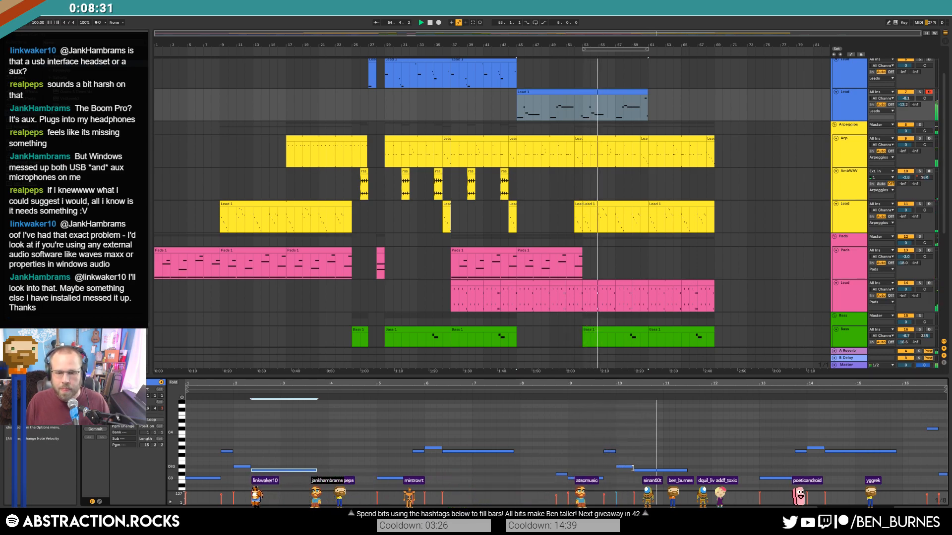
double_click(740, 440)
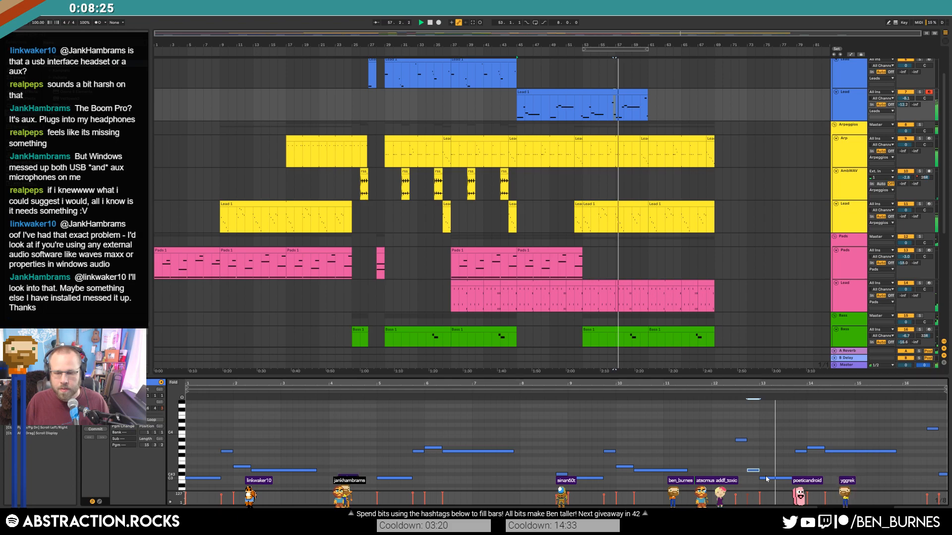
double_click(846, 432)
left_click_drag(854, 432, 885, 435)
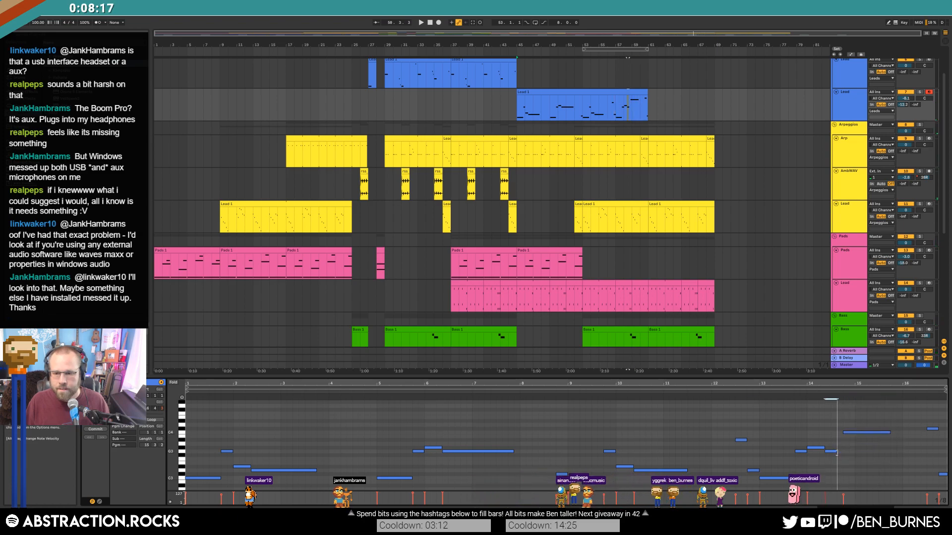
key("space")
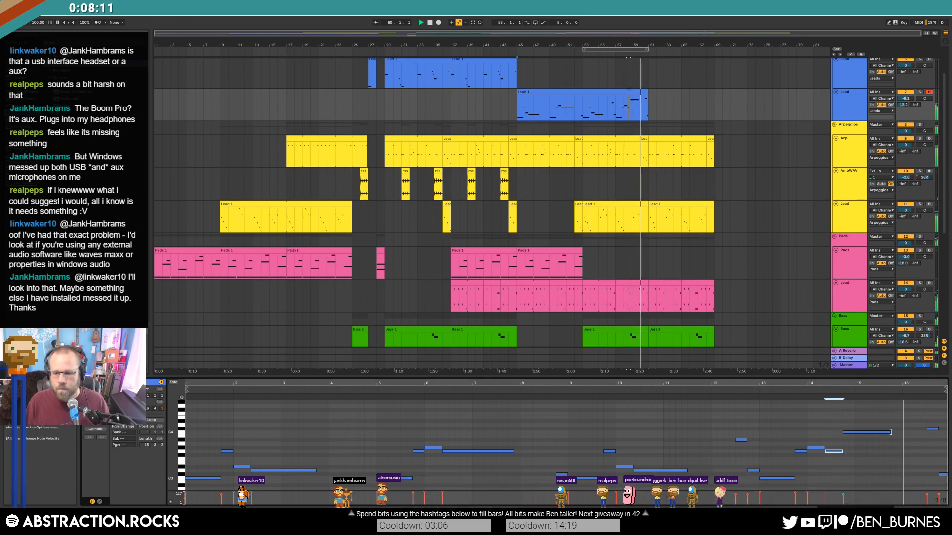
left_click_drag(890, 432, 896, 432)
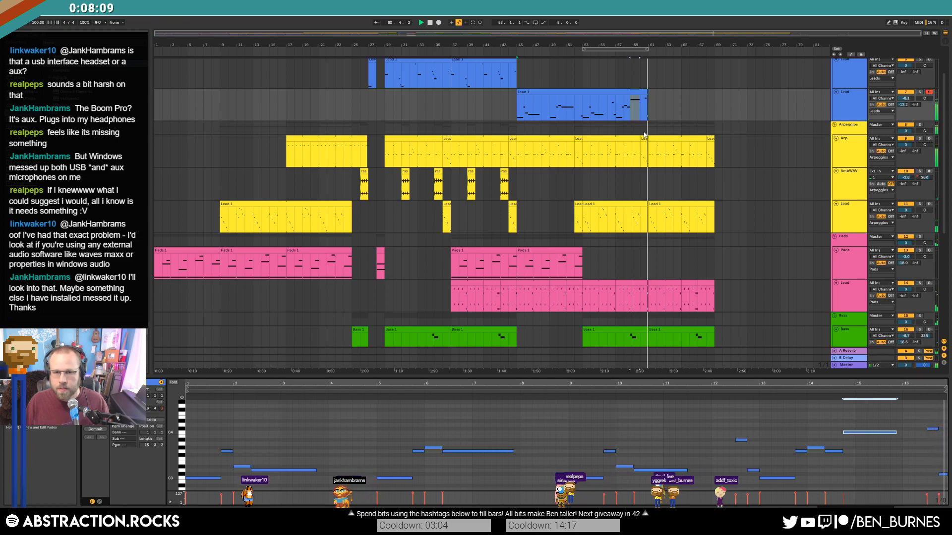
key("space")
Duplicate the Lead clip directly after itself and extend the copy's end to bar 77.
left_click(601, 91)
key("ctrl+d")
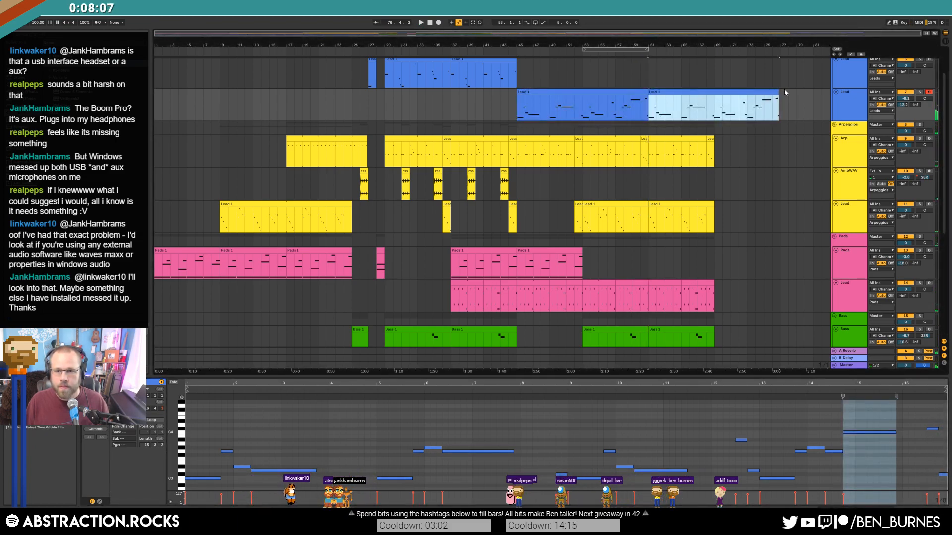
mouse_move(778, 92)
left_mouse_down()
mouse_move(718, 97)
mouse_move(779, 97)
left_mouse_up()
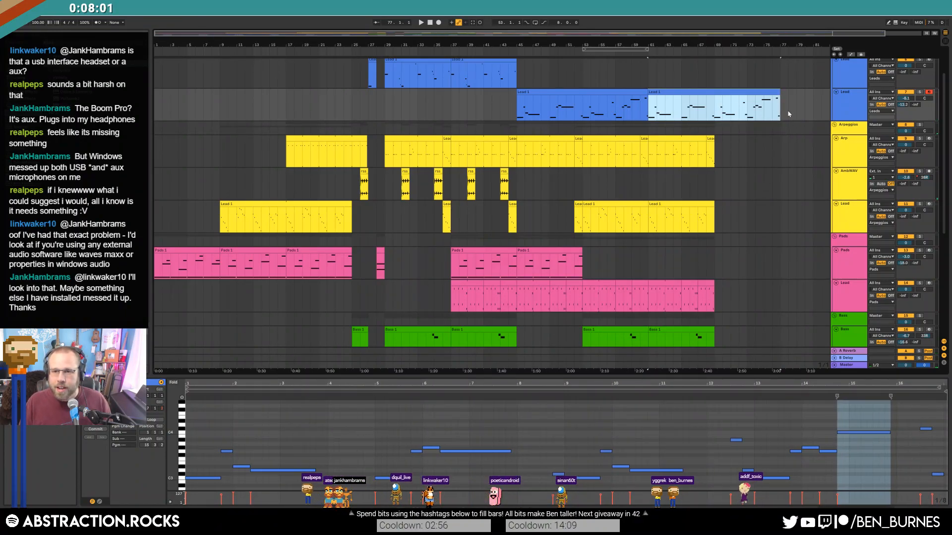
left_click(746, 168)
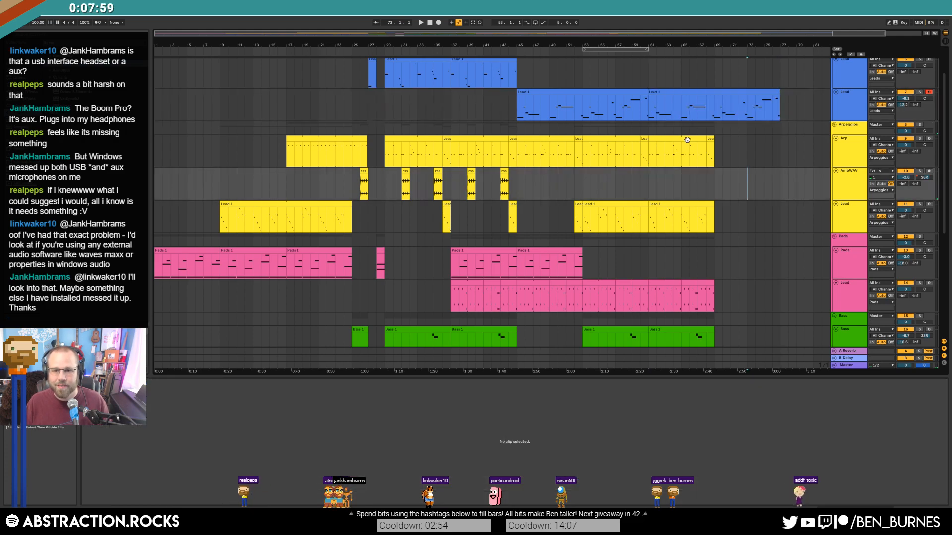
Duplicate the Arp track's last section, and delete every Arp clip from bar 61 to bar 77.
left_click(709, 140)
key("ctrl+d")
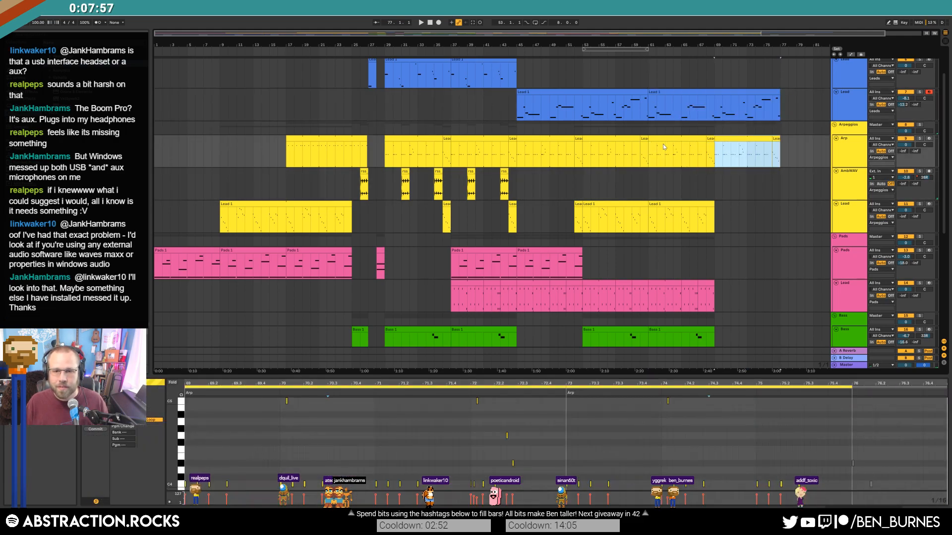
left_click(664, 138)
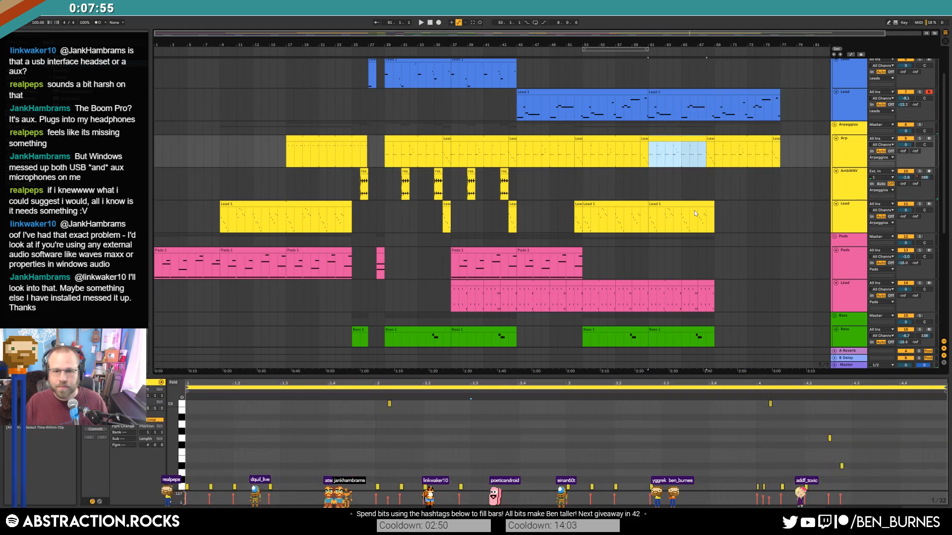
left_click(779, 140, "shift")
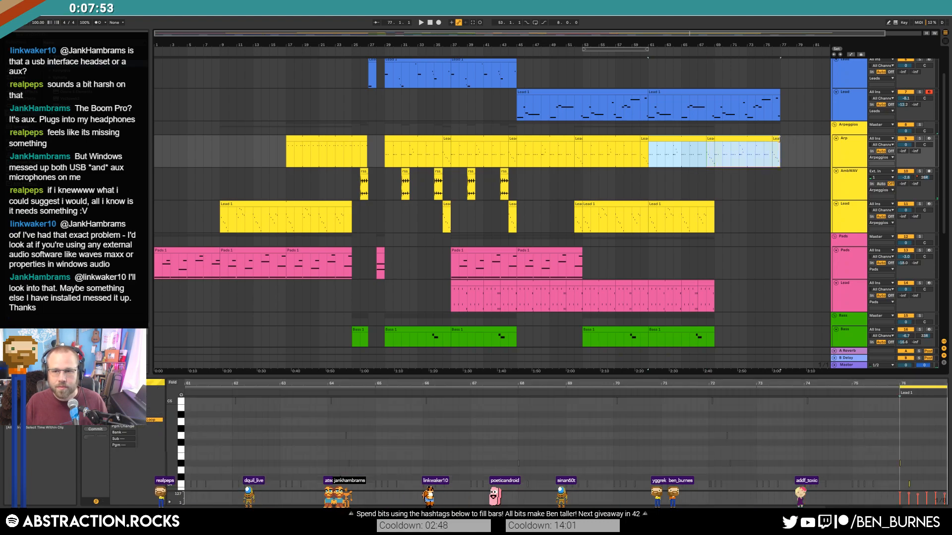
key("Delete")
Rework the ride in the Drum Rack clip after bar 61 into one-beat notes repeated on every beat, and audition it.
scroll(747, 200, "down", 7)
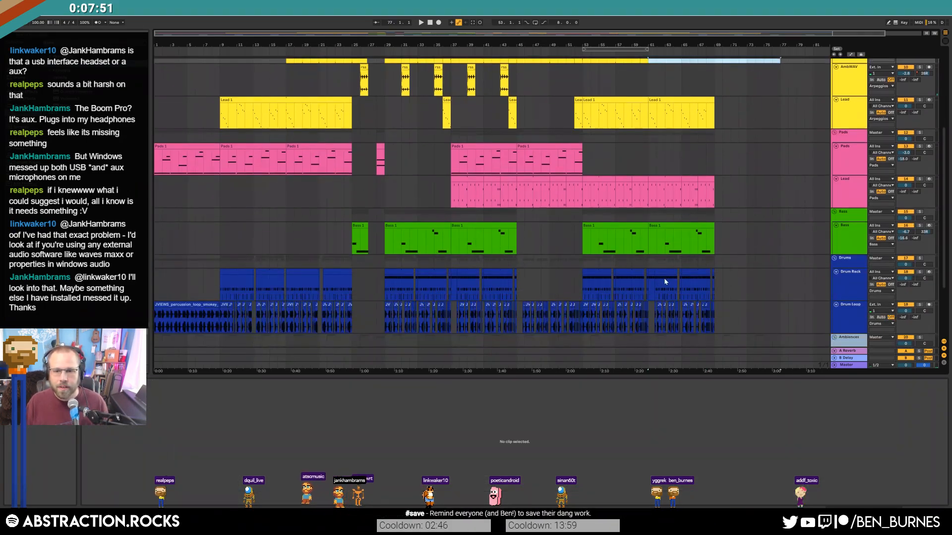
left_click(664, 273)
left_click(401, 405)
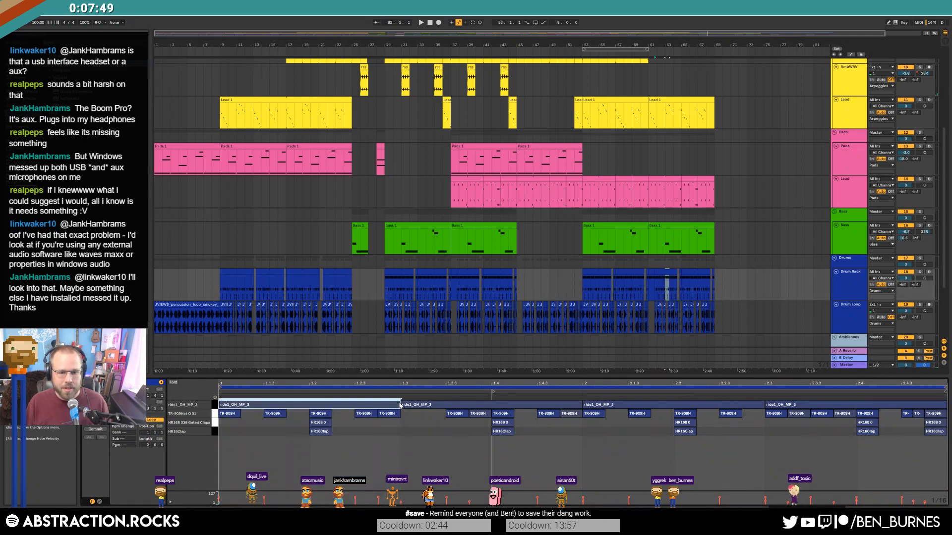
left_click(311, 406)
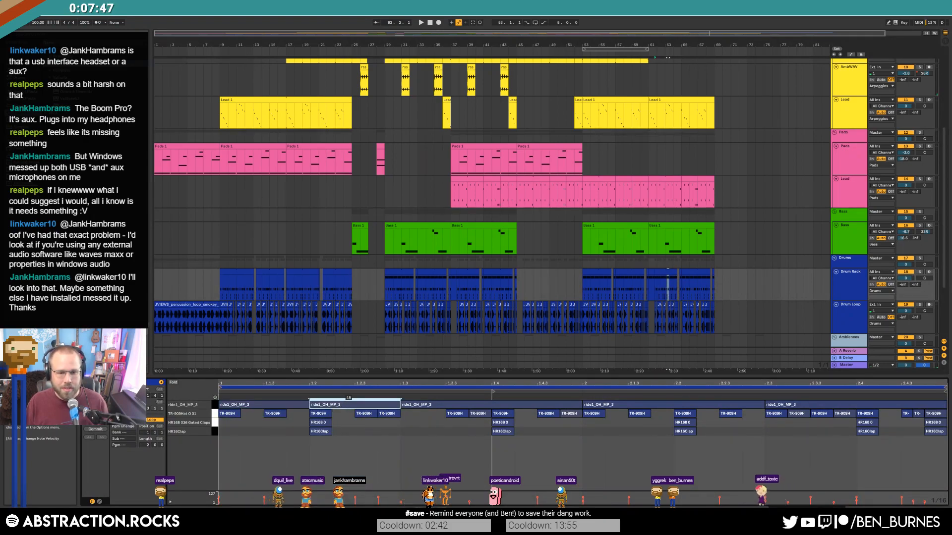
left_click(302, 405)
left_click(329, 405, "shift")
key("ctrl+d")
key("ctrl+d")
key("ctrl+d")
key("space")
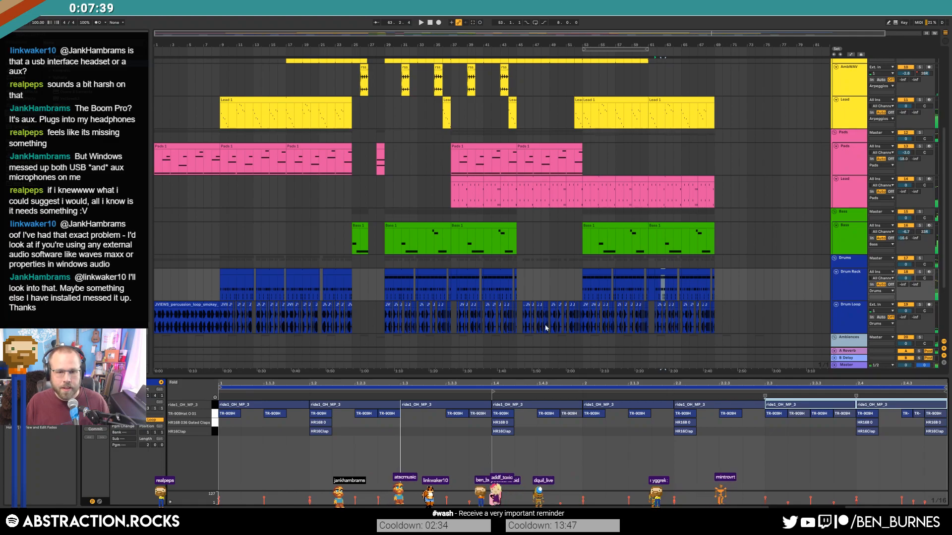
key("space")
scroll(724, 329, "up", 5)
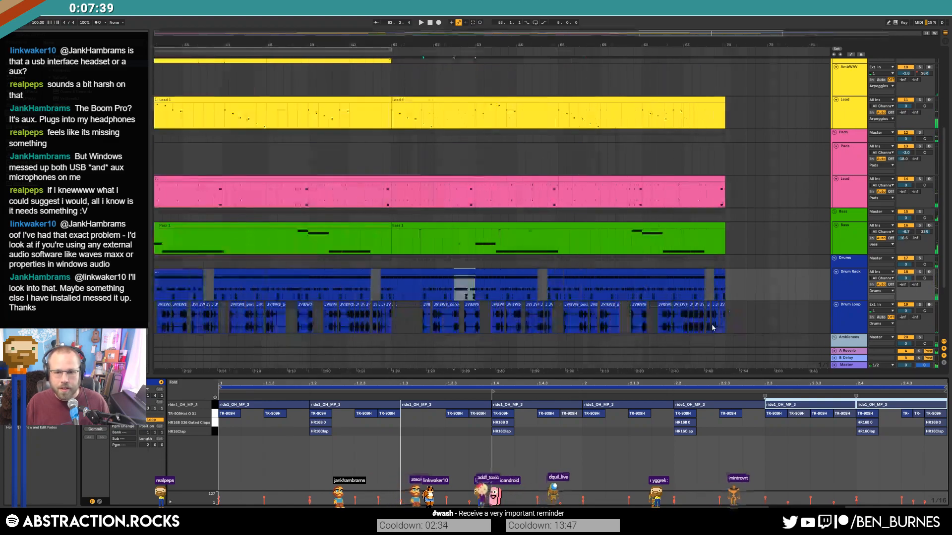
Add extra TR-909 hat hits in the Drum Rack clip near bar 62, including quick pairs before the second bar's first clap.
left_click(852, 287)
left_click(490, 273)
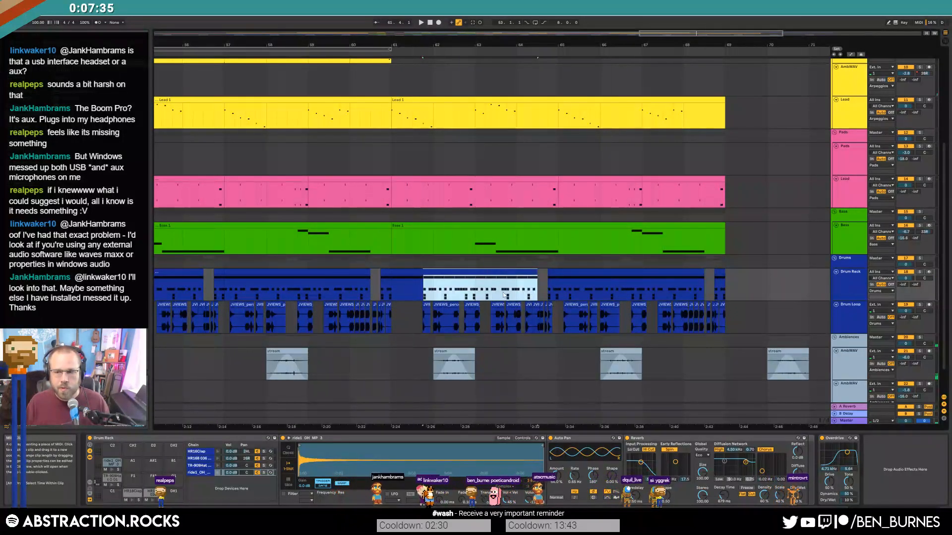
double_click(441, 273)
left_click(304, 433)
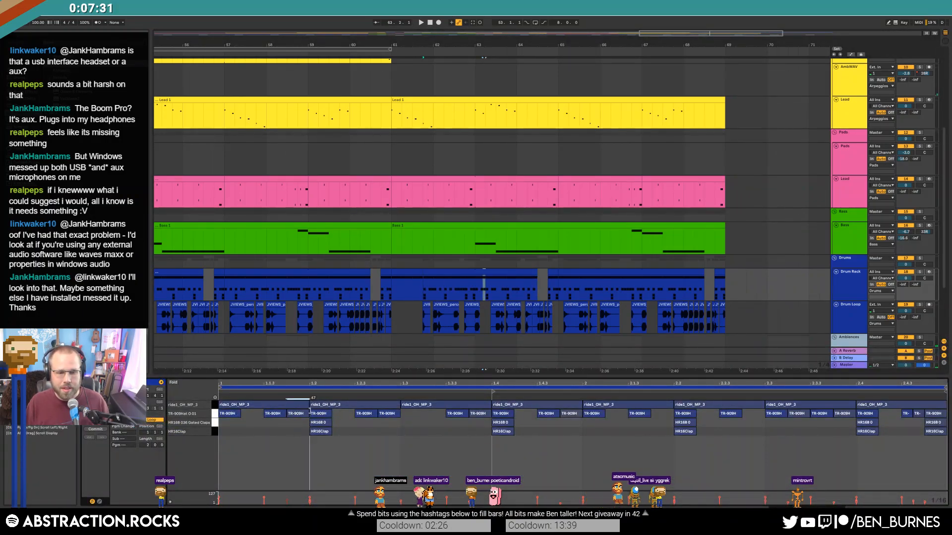
double_click(427, 413)
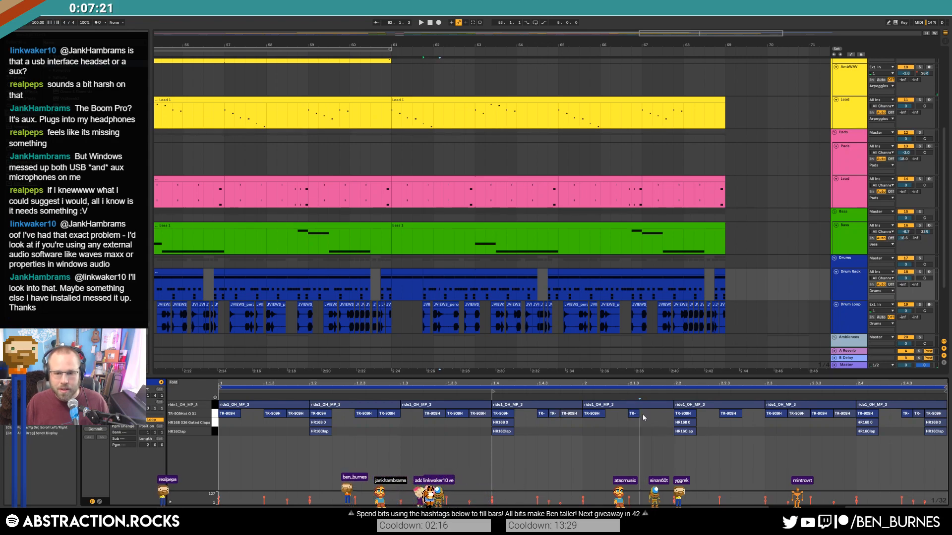
left_click(644, 414)
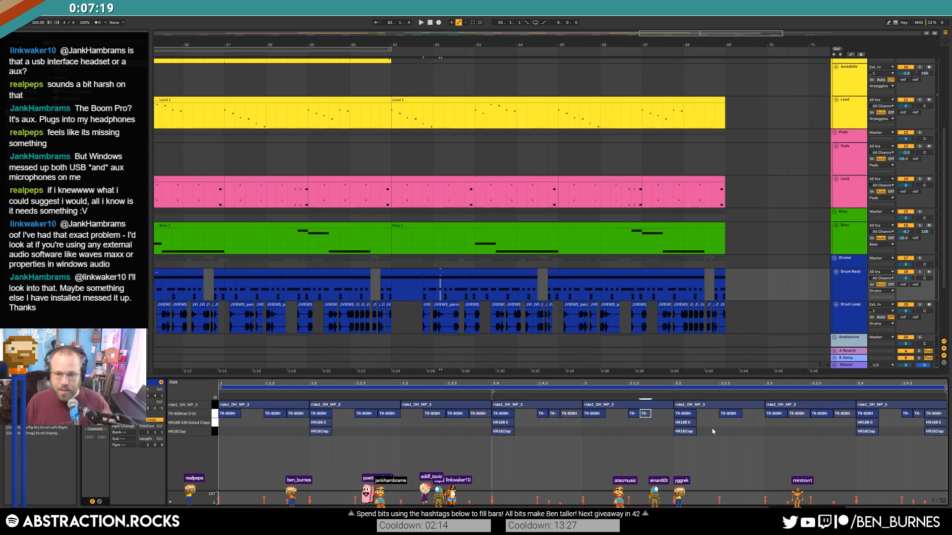
Add a quick run of TR-909 hats in the clip's second bar and shift the hat before that bar's first clap slightly later during playback.
double_click(746, 414)
left_click_drag(752, 413, 797, 415)
double_click(781, 415)
key("ctrl+d")
left_click(870, 416)
key("Delete")
key("space")
left_click_drag(645, 414, 657, 415)
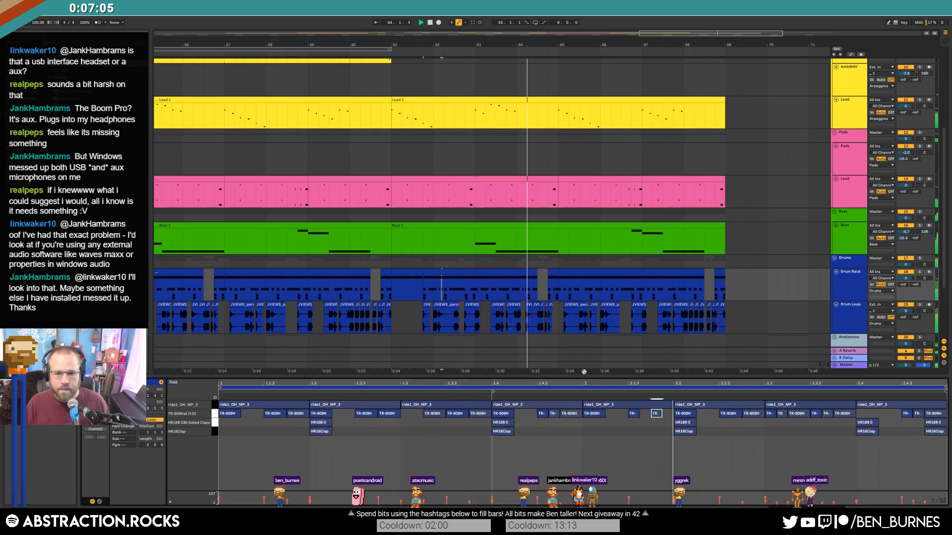
Fill the Drum Rack track from bar 61 to 69 without gaps and fill the Drum Loop's gap at bar 61.
left_click(458, 270)
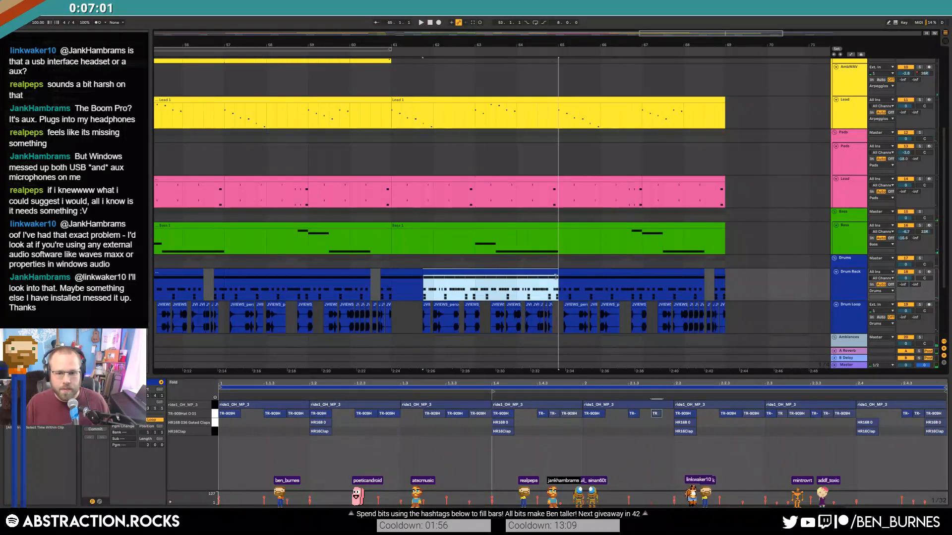
left_click_drag(684, 274, 723, 277)
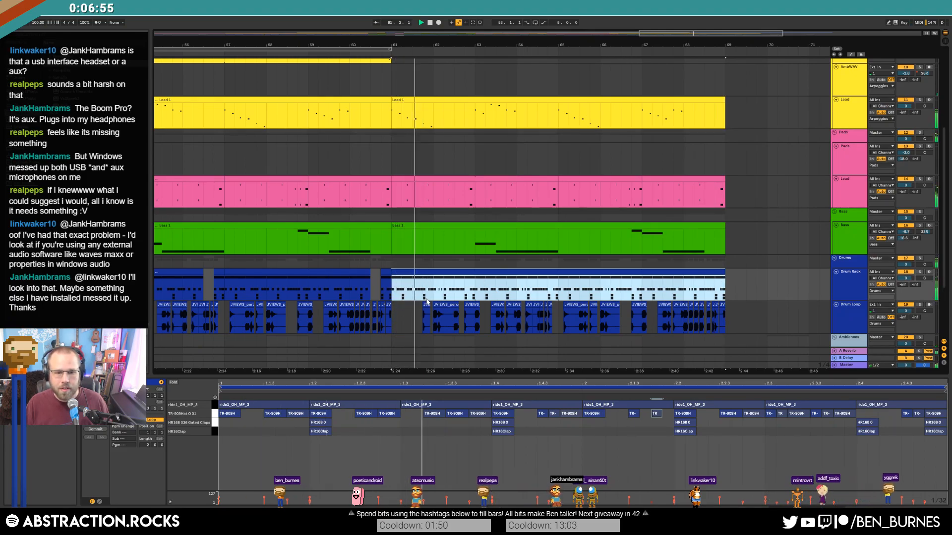
left_click(442, 304)
left_click(394, 308)
Align the boundary between the two Lead clips so that the second one starts exactly at bar 61.
scroll(438, 278, "up", 5)
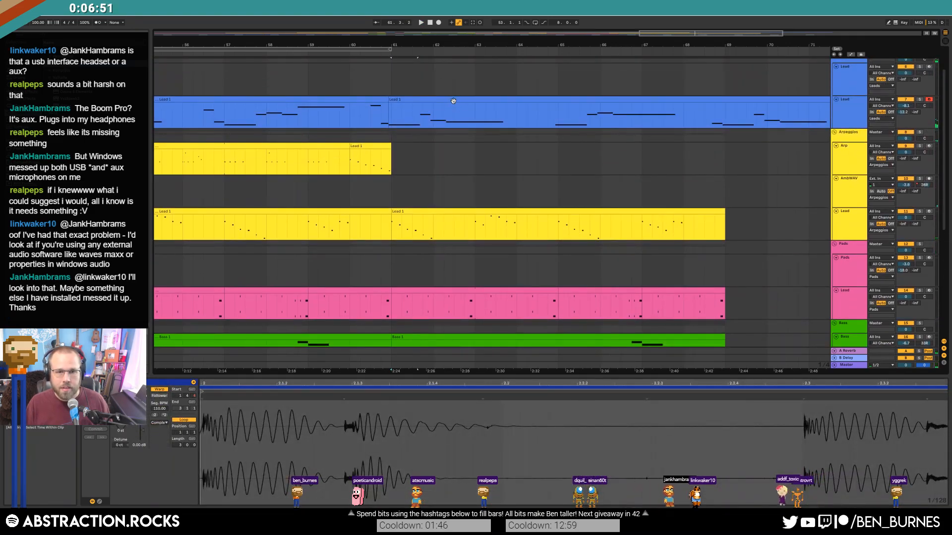
left_click(453, 100)
left_click(370, 99)
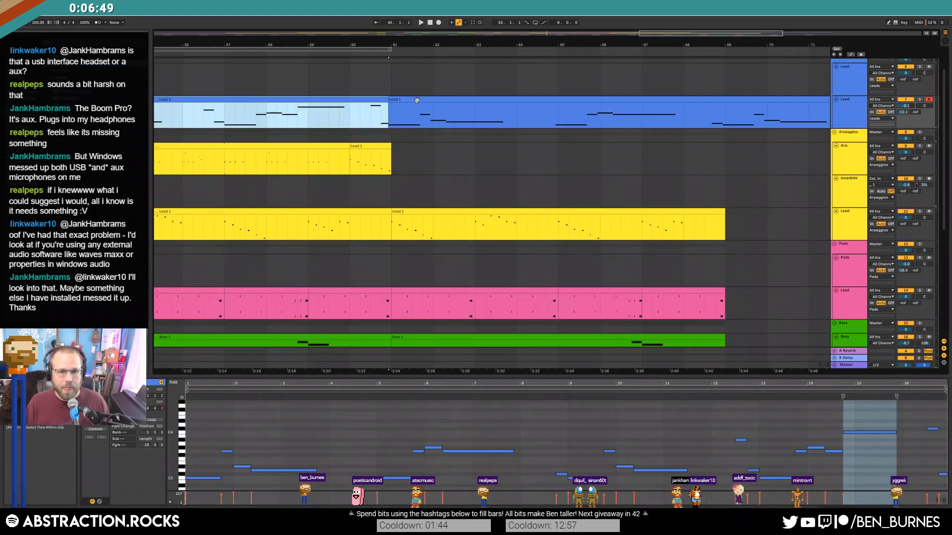
left_click(415, 99, "shift")
left_click(401, 99)
left_click(380, 99)
left_click_drag(399, 99, 402, 99)
left_click_drag(703, 33, 508, 32)
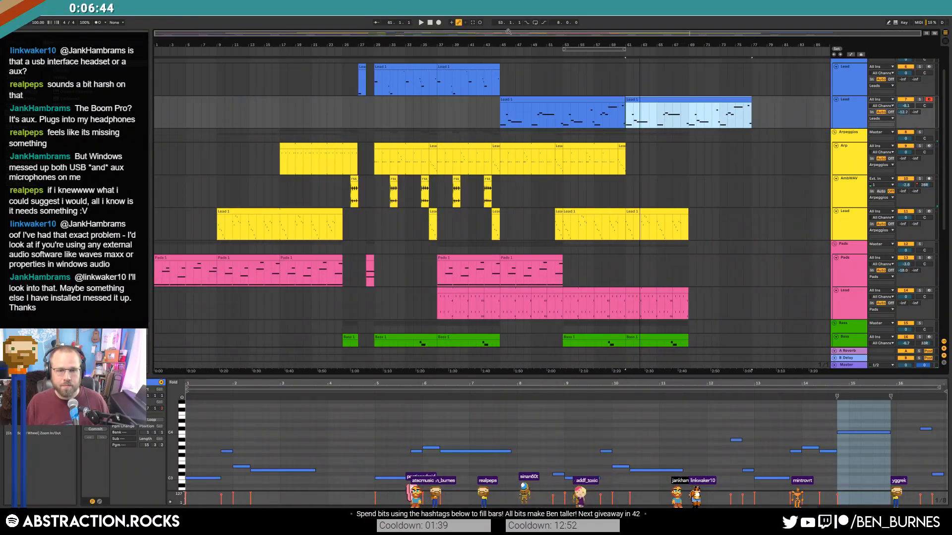
Play the arrangement from bar 44 and review the drum tracks around the new lead's entry.
left_click(489, 114)
key("space")
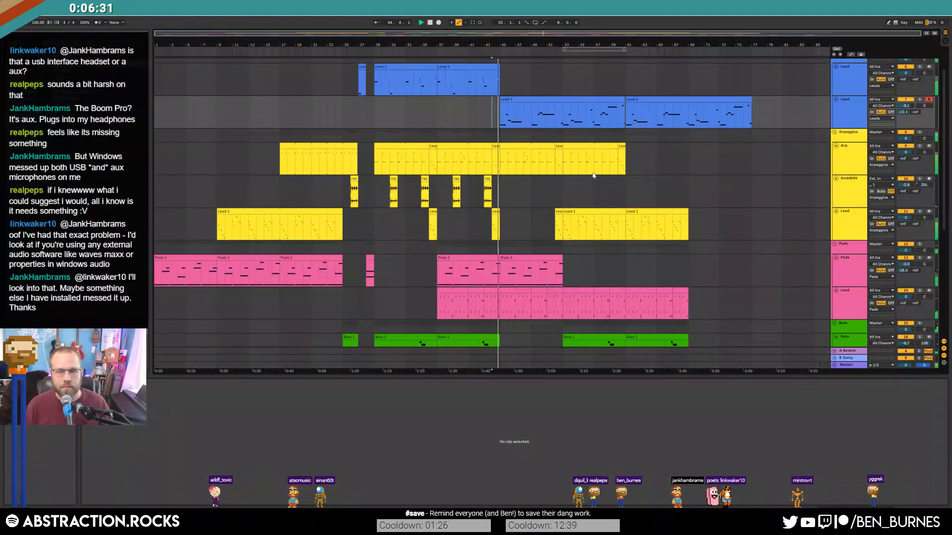
scroll(600, 193, "down", 4)
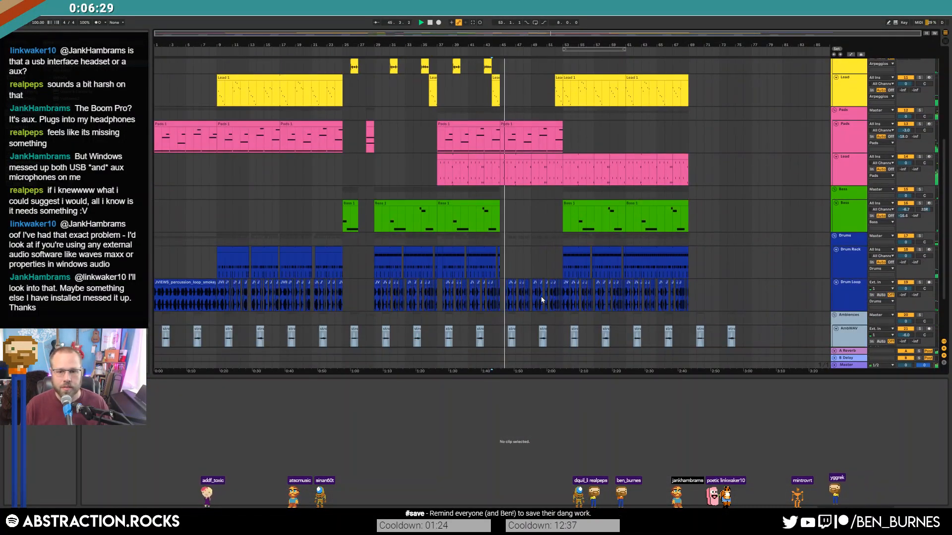
scroll(540, 298, "up", 4)
Insert a half-bar Drum Rack clip midway through bar 45 with both HR16 claps on its second beat, and loop it to bar 53.
left_click(344, 266)
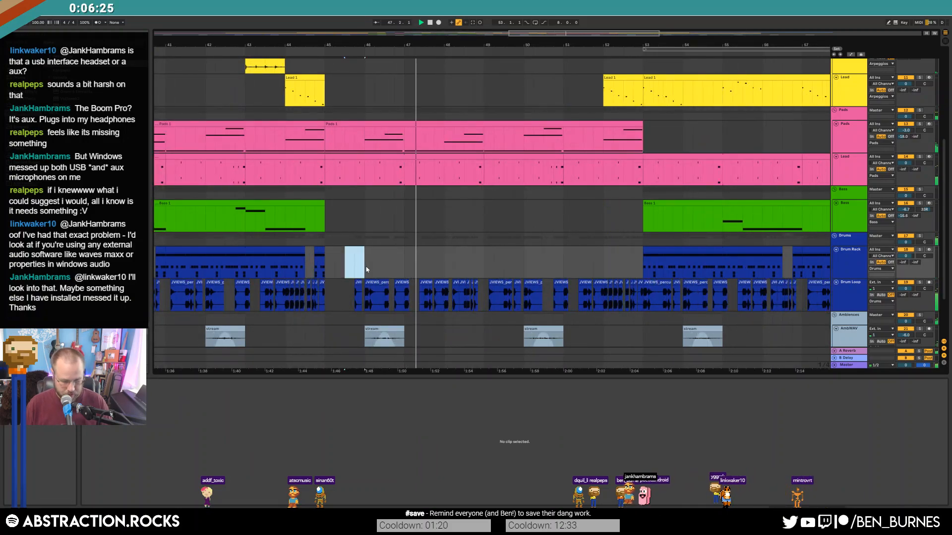
key("ctrl+shift+m")
double_click(584, 423)
left_click_drag(585, 422, 628, 403)
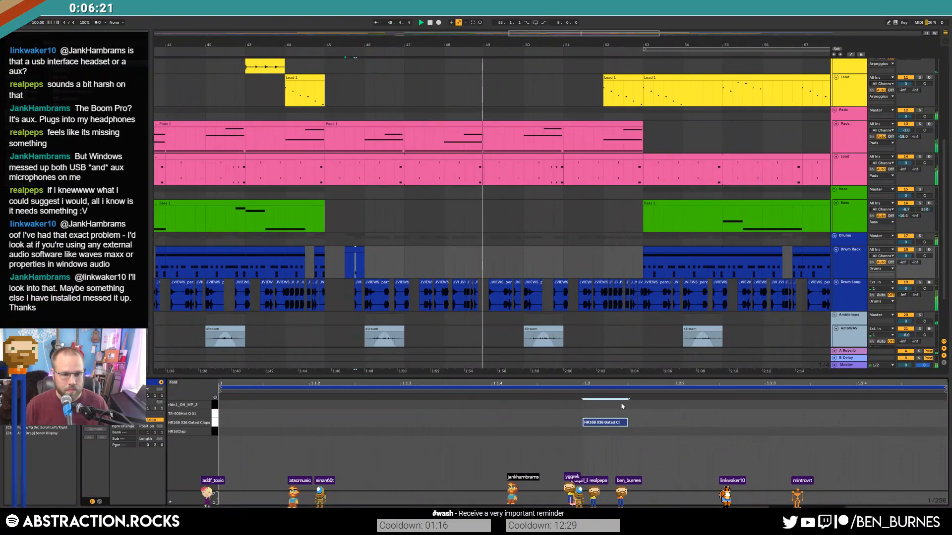
left_click_drag(362, 251, 643, 252)
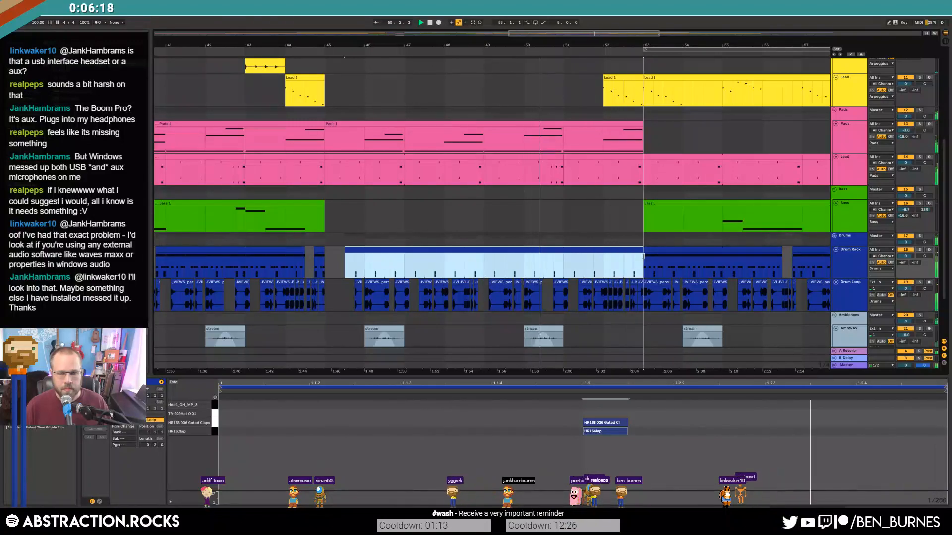
left_click(584, 407)
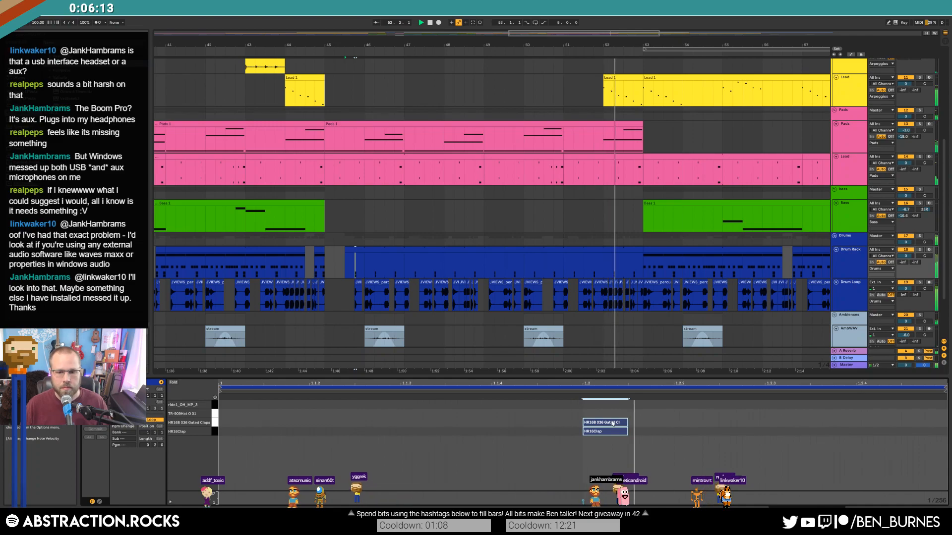
Stop playback, add an Auto Filter to the Drums group, set it to high-pass at 235 Hz and show the automation lanes.
left_click(846, 237)
key("space")
left_click(846, 239)
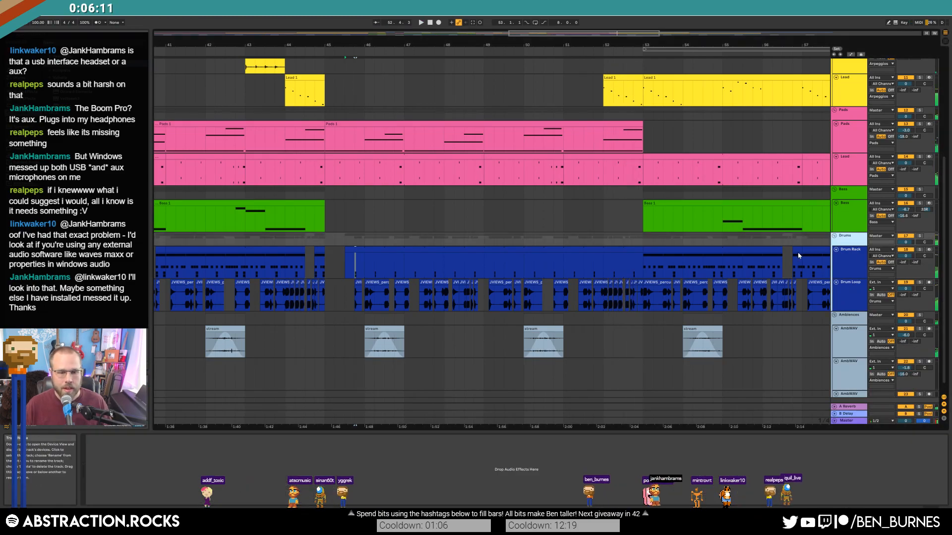
left_click(27, 92)
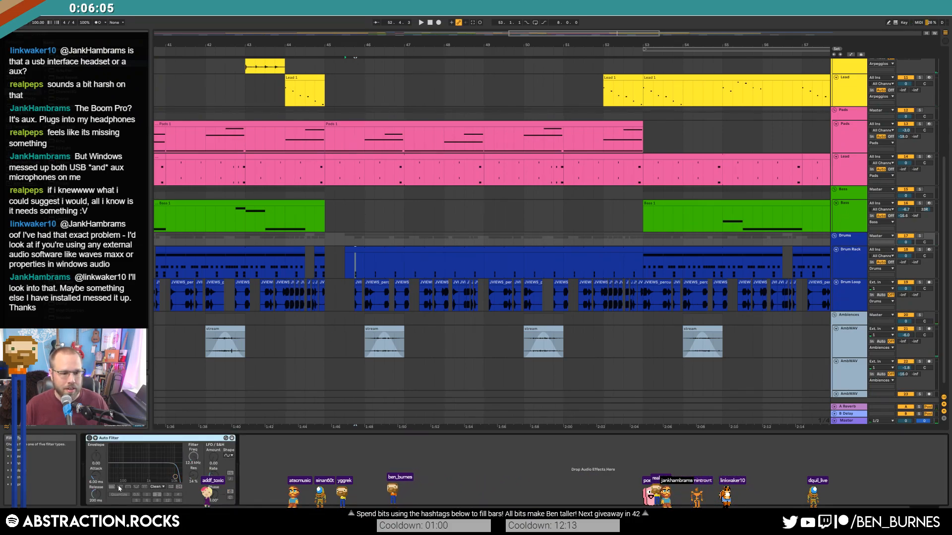
left_click_drag(135, 480, 138, 480)
key("a")
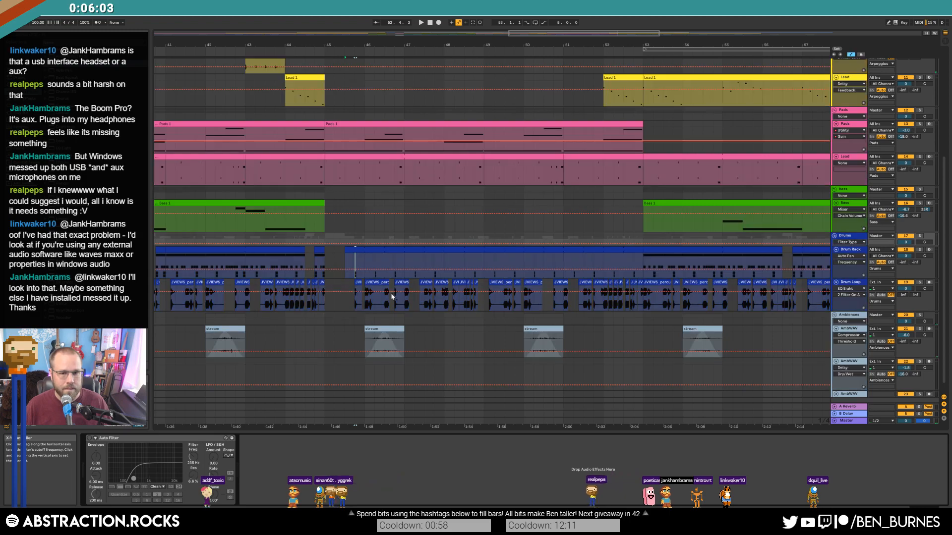
Automate the Drums Auto Filter to be on only from bar 45 to bar 53, and raise its cutoff to 571 Hz.
right_click(93, 441)
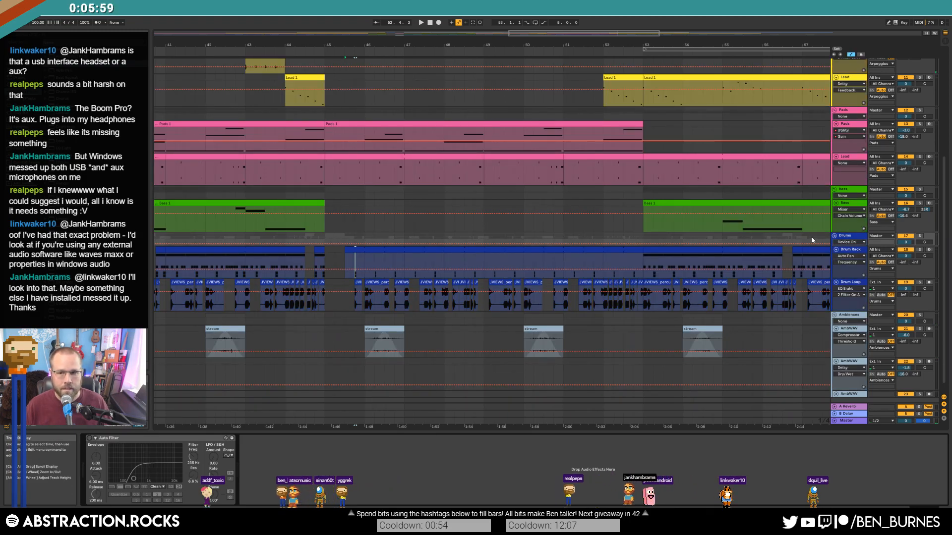
left_click_drag(844, 244, 845, 261)
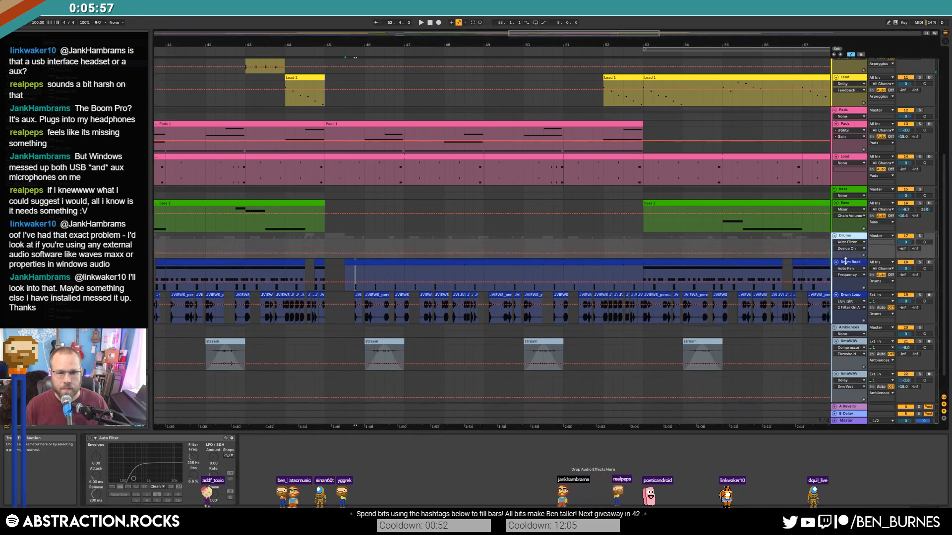
left_click_drag(324, 248, 632, 243)
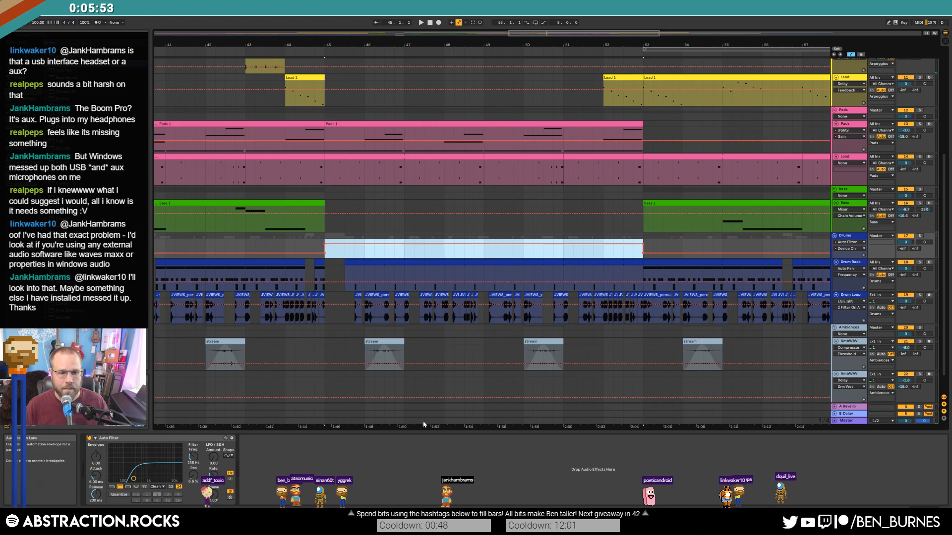
left_click(310, 250)
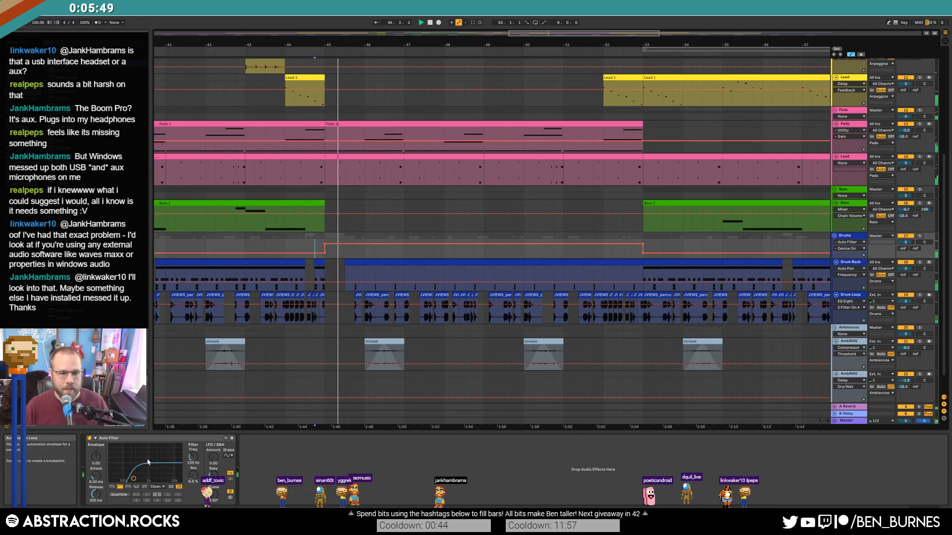
left_click_drag(133, 479, 142, 479)
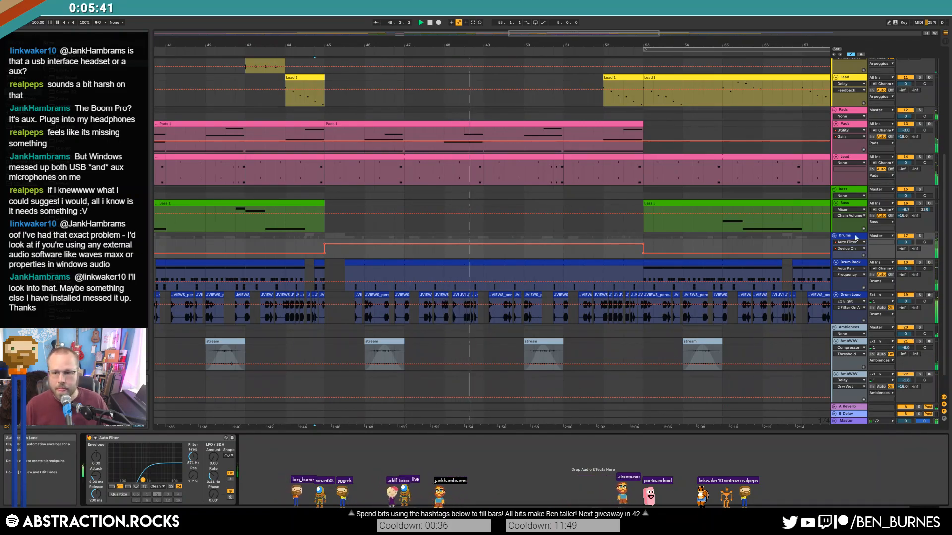
Automate the Drums group's A-Reverb send up to about -10.4 dB from bar 45 to bar 53 and stop playback.
left_click(901, 249)
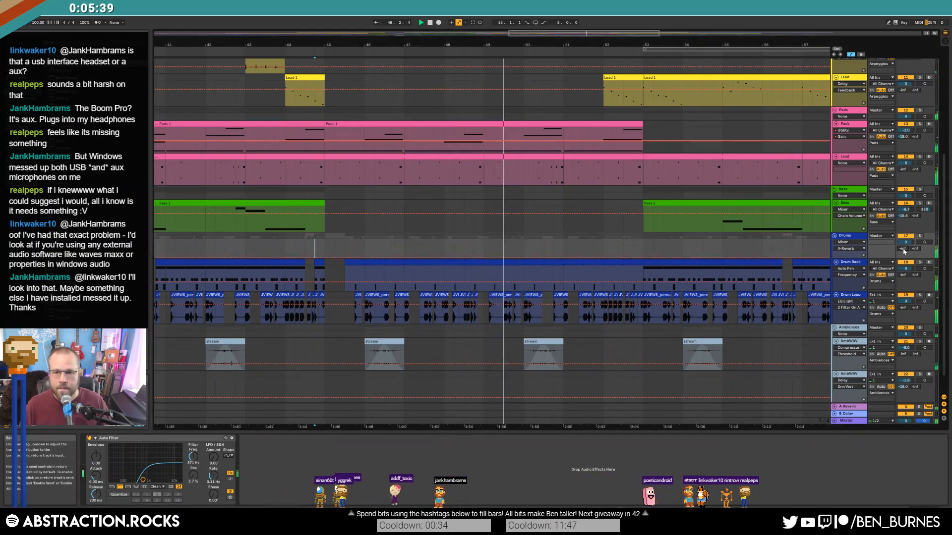
left_click_drag(325, 255, 334, 254)
left_click(640, 248, "shift")
left_click_drag(633, 255, 617, 239)
key("space")
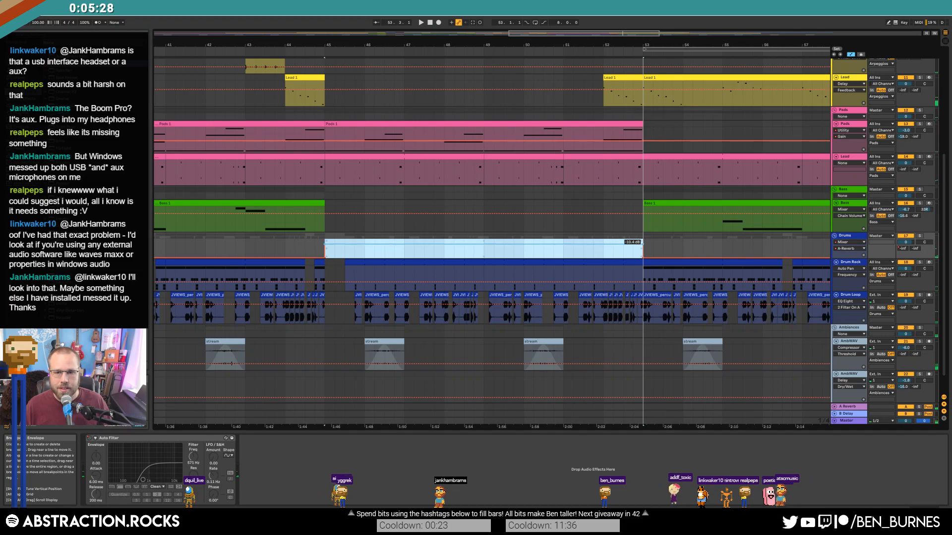
Audition the reverb on the drums and lower the A-Reverb send between bars 45 and 53 to about -19 dB.
left_click(344, 255)
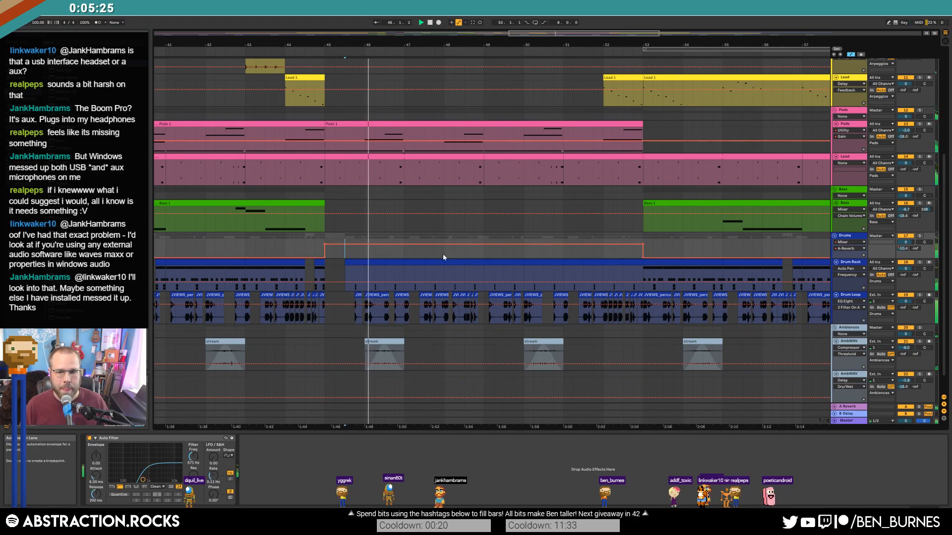
left_click_drag(483, 246, 483, 252)
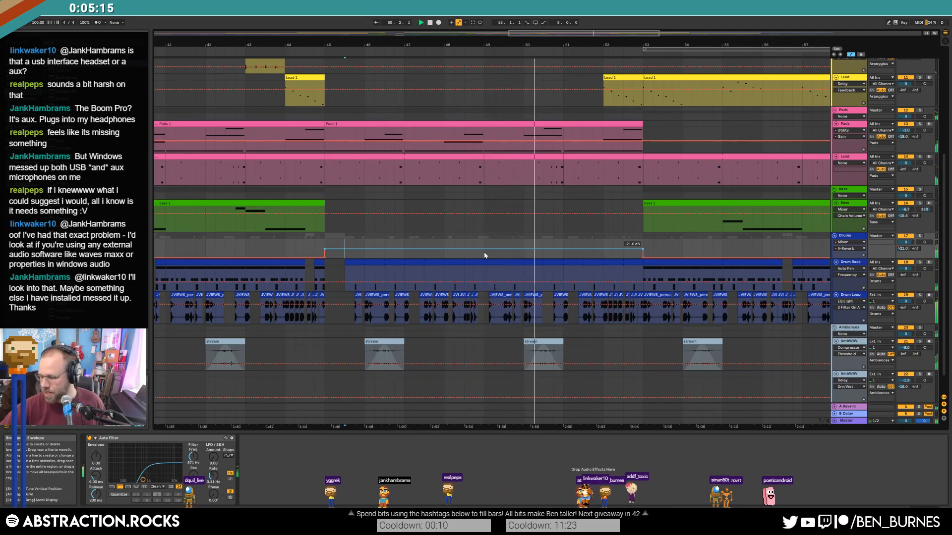
key("space")
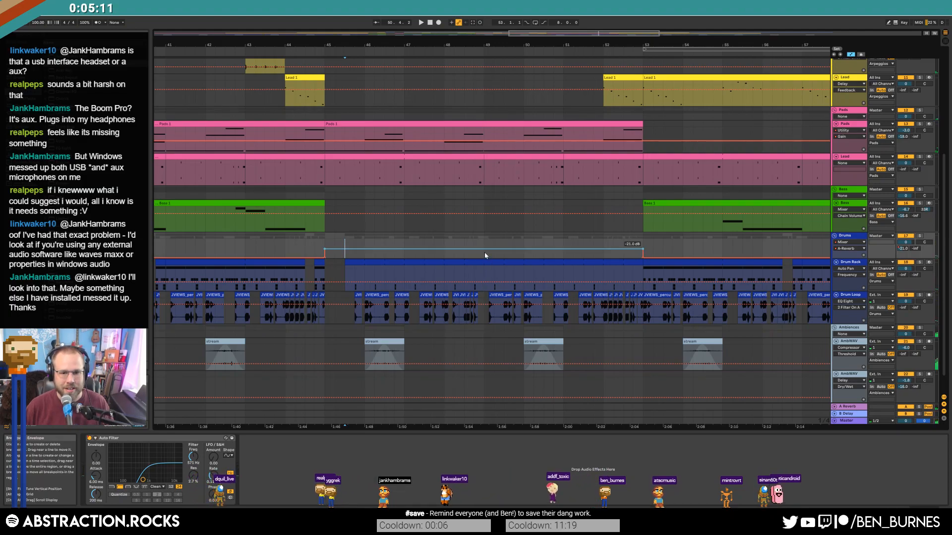
left_click(443, 253)
key("space")
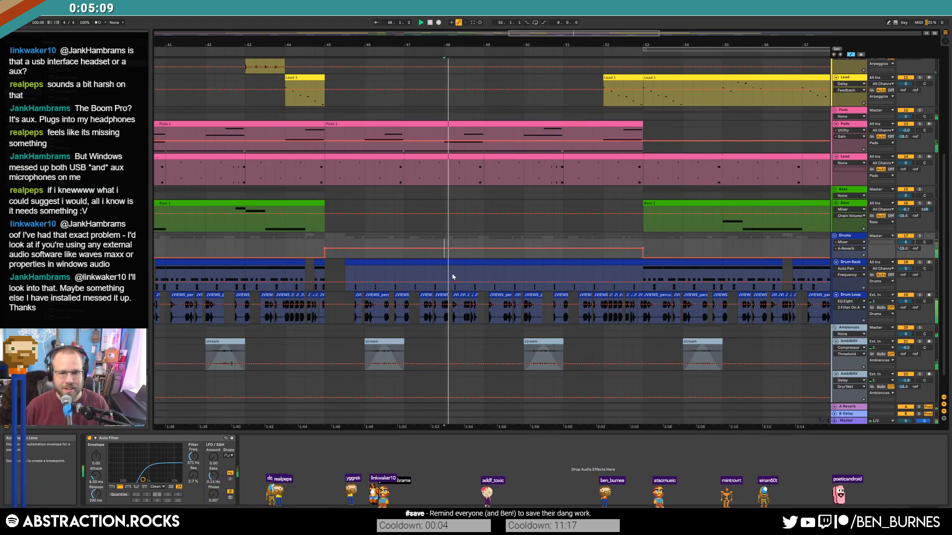
key("space")
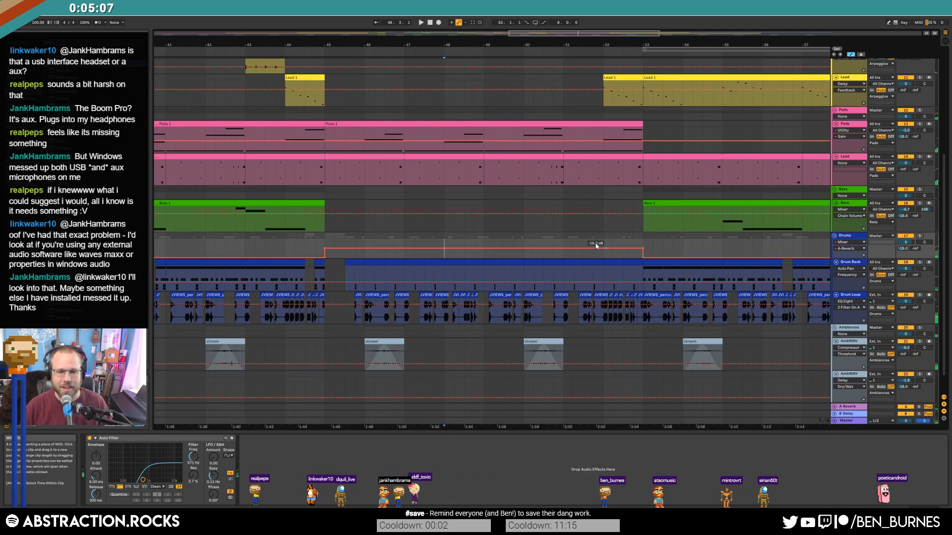
Play from around bar 44, hide the automation, and copy the arpeggio AmbWAV clips in bars 29 to 45 to bar 61.
key("w")
left_click(491, 52)
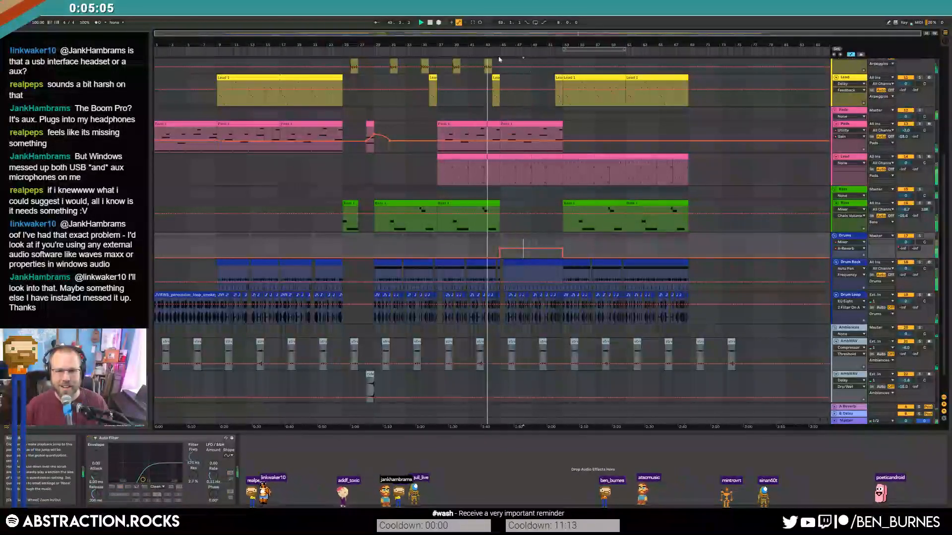
key("a")
scroll(713, 148, "up", 4)
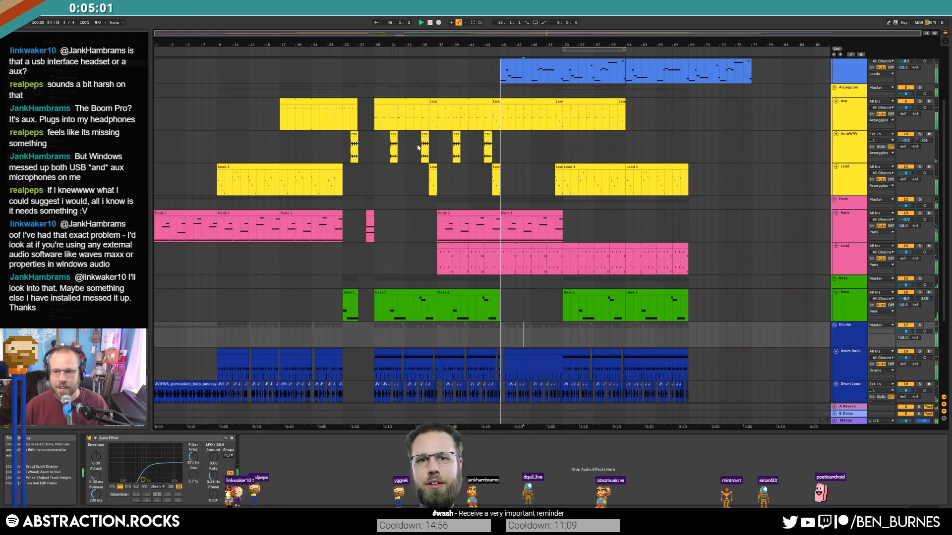
left_click_drag(374, 147, 500, 147)
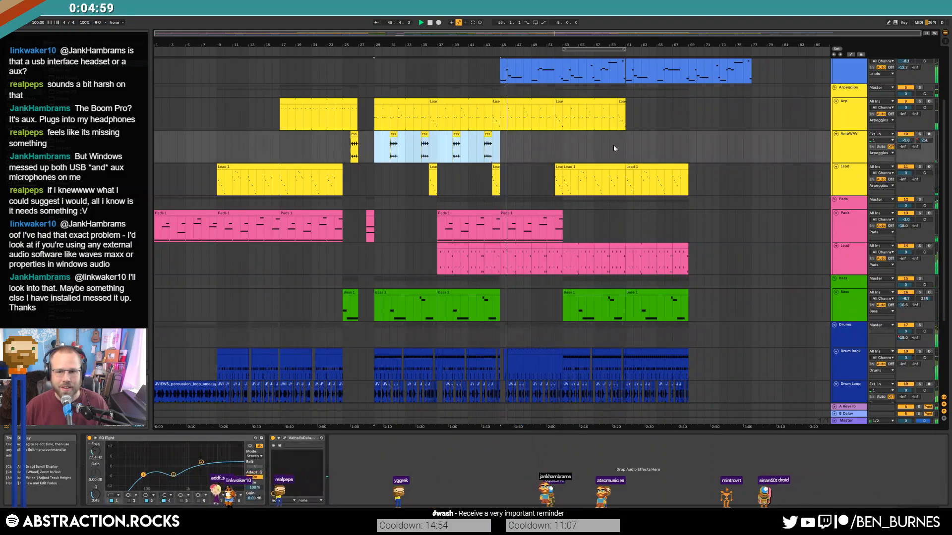
key("ctrl+c")
left_click(631, 141)
key("ctrl+v")
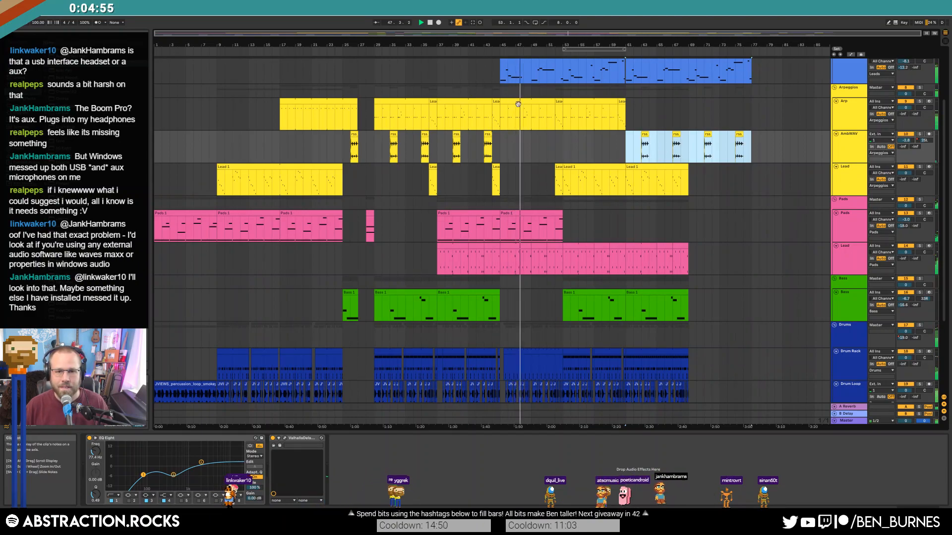
Clear the Arp clips from bars 45 to 53, move those at bar 53 to bar 61, and duplicate them up to bar 77.
left_click(550, 109)
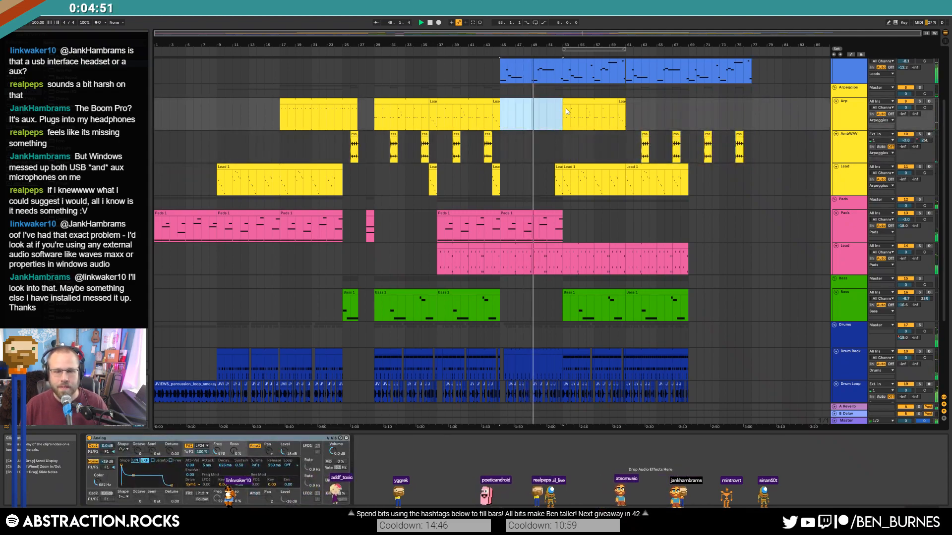
left_click(583, 101)
left_click(621, 101, "shift")
left_click_drag(608, 100, 678, 103)
key("ctrl+d")
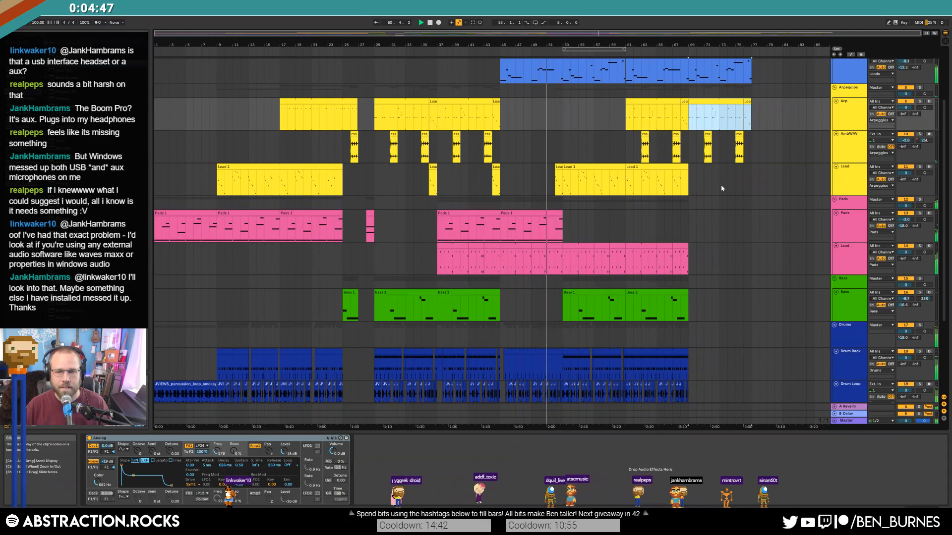
Duplicate the yellow Lead clip at bar 61 to fill bars 69 to 77, and delete the Lead clip covering bars 53 to 61.
left_click(672, 167)
key("ctrl+d")
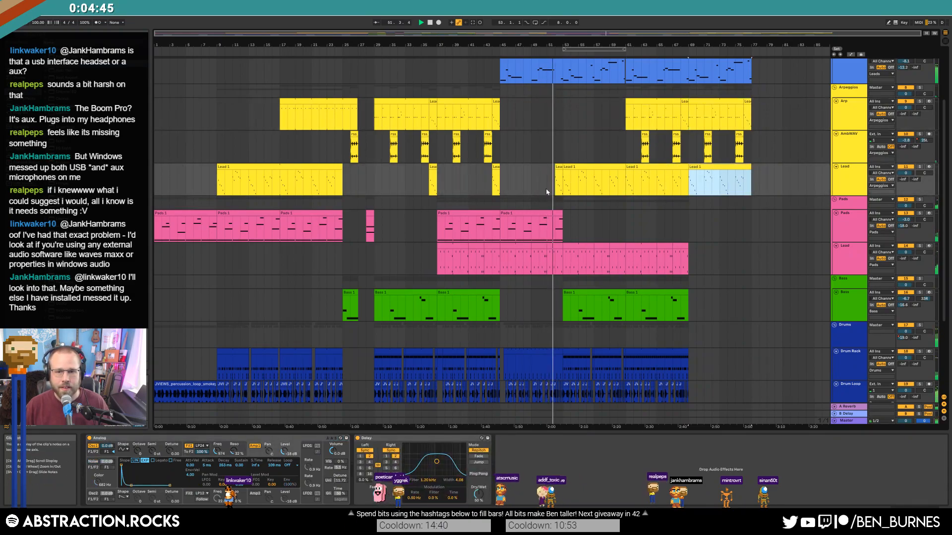
left_click(579, 168)
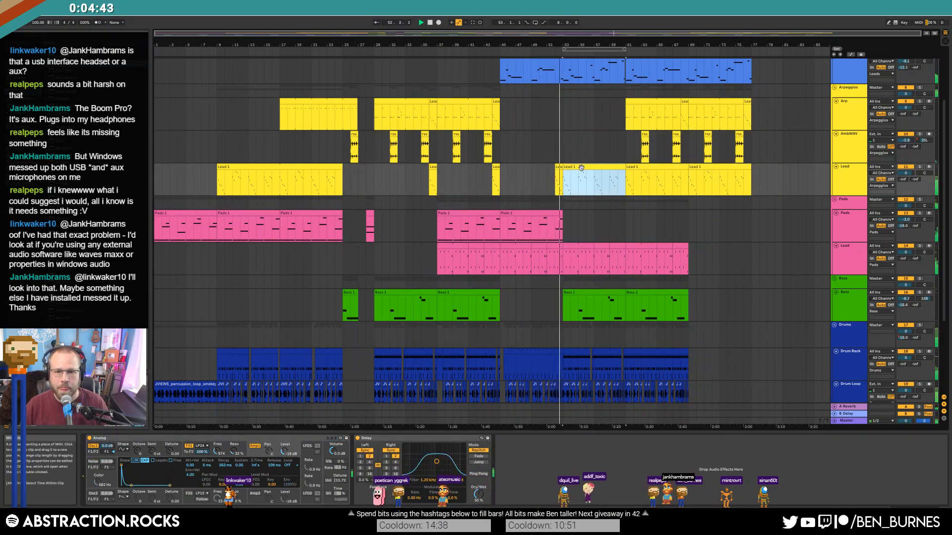
key("Delete")
left_click_drag(626, 171, 625, 167)
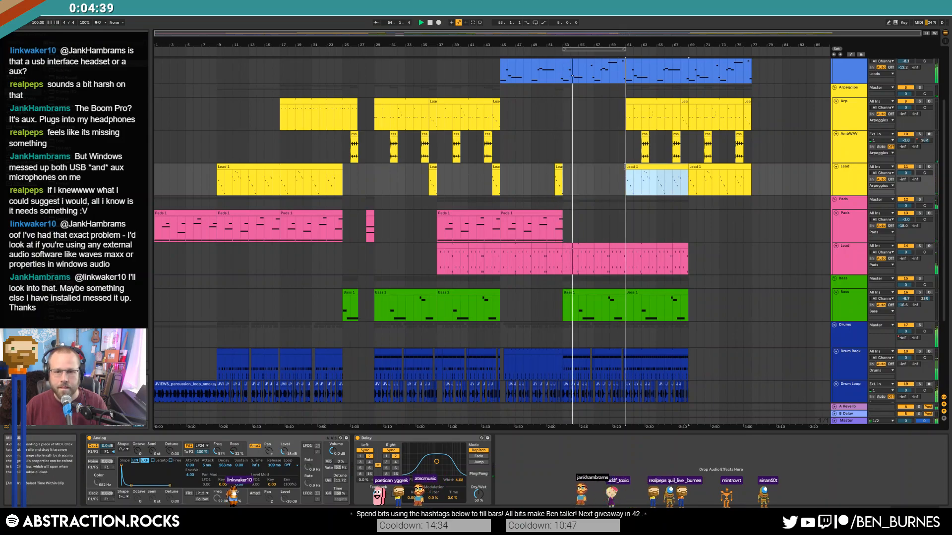
Copy the one-bar yellow Lead pickup clip at bar 52 to bar 60.
left_click(558, 167)
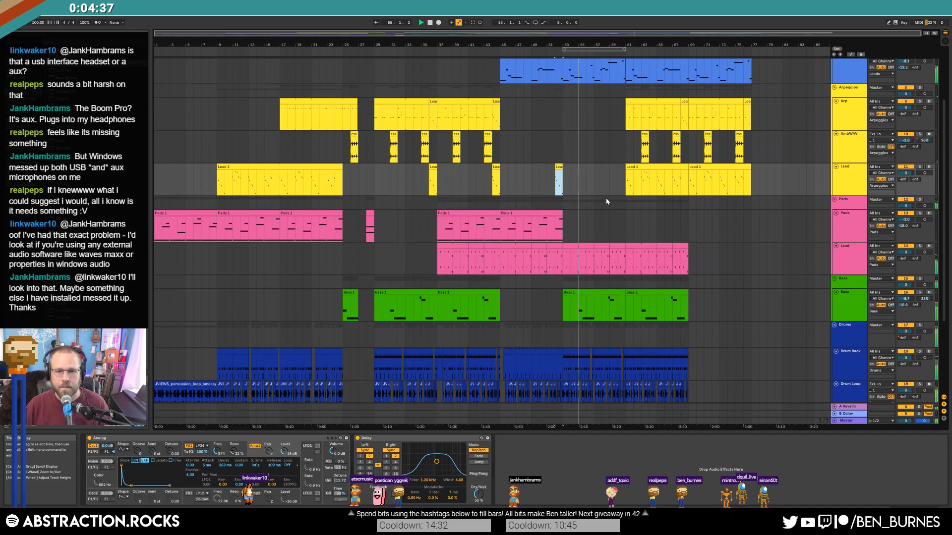
left_click(618, 179)
key("ctrl+v")
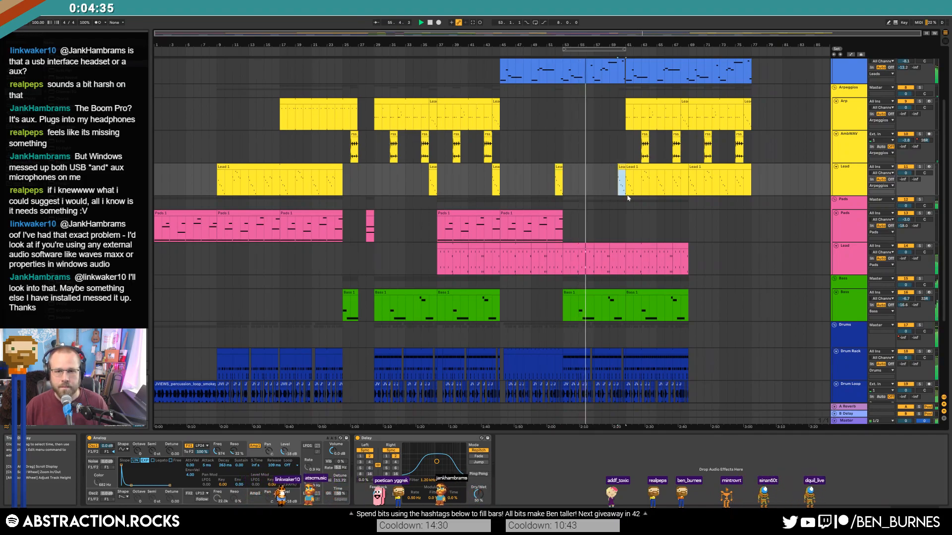
Delete the Drum Loop slices from midway through beat 2 of bar 60 to bar 61, and the Drum Rack pattern from bar 60.
scroll(629, 267, "up", 4)
scroll(615, 297, "down", 3)
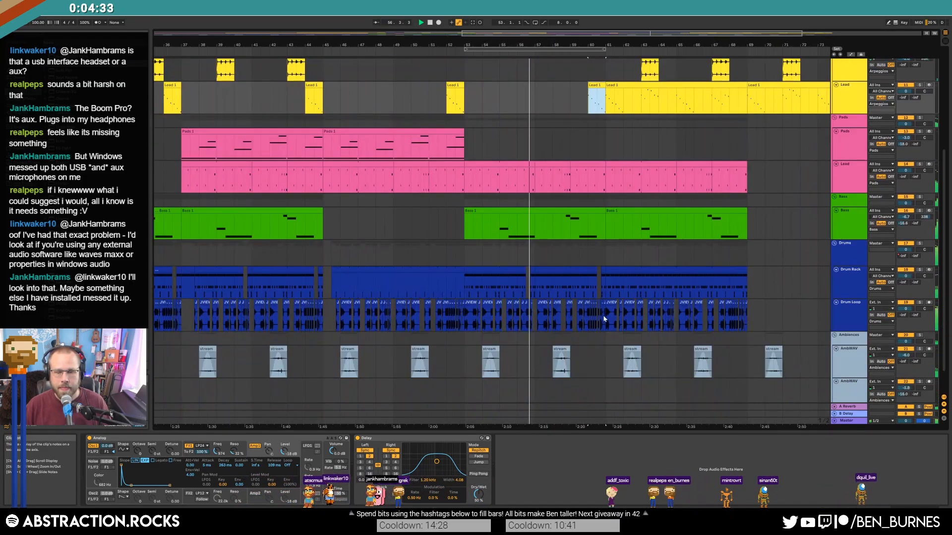
scroll(604, 319, "up", 5)
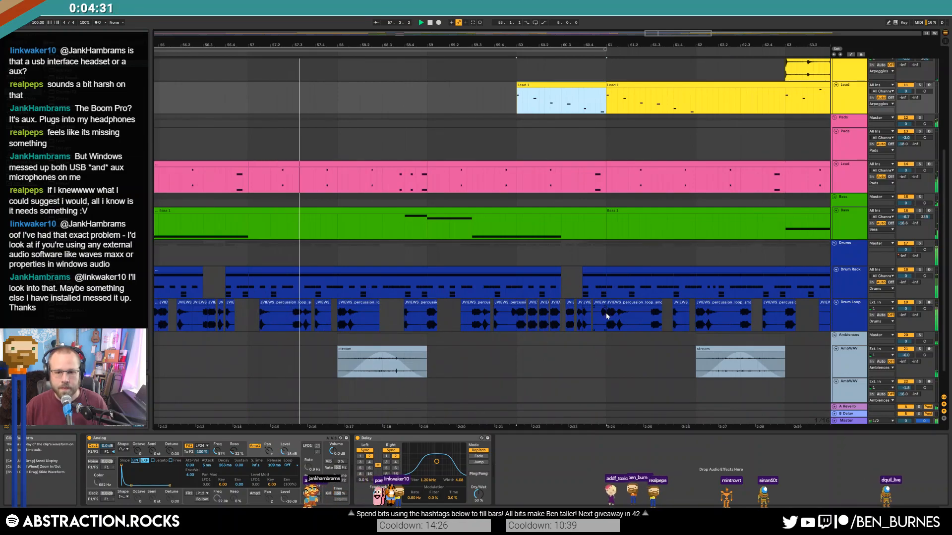
left_click_drag(605, 313, 551, 316)
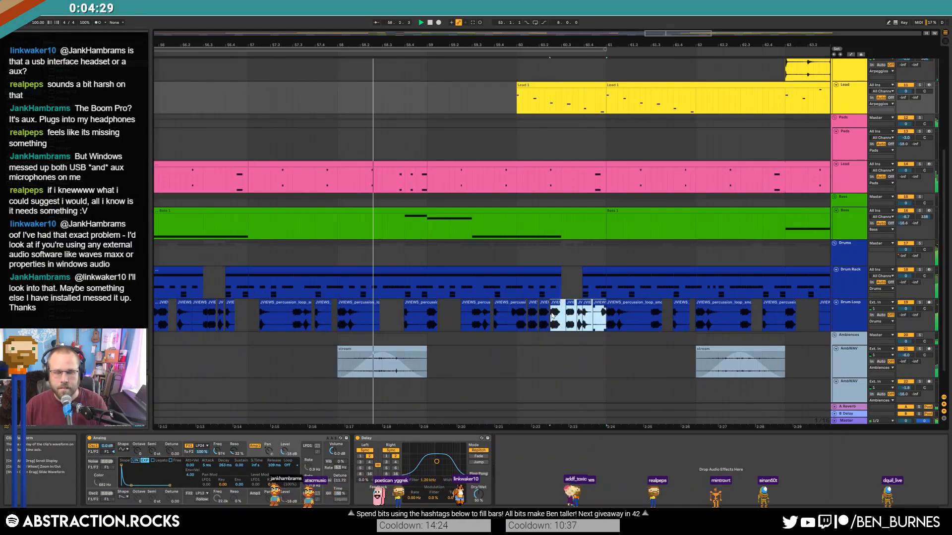
key("Delete")
left_click_drag(518, 290, 578, 291)
key("Delete")
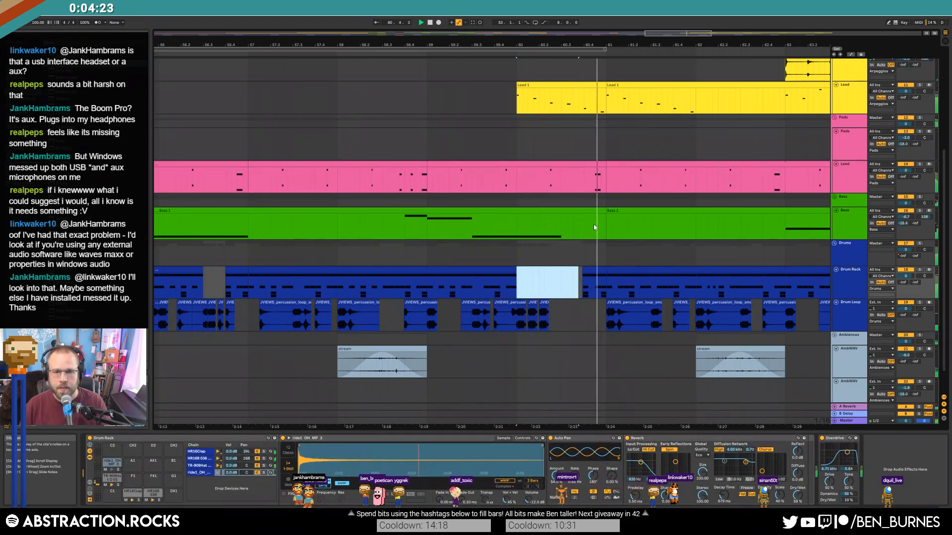
Cut the blue Lead clip from midway through beat 1 of bar 60 to beat 4, and play from bar 58.
scroll(593, 224, "up", 6)
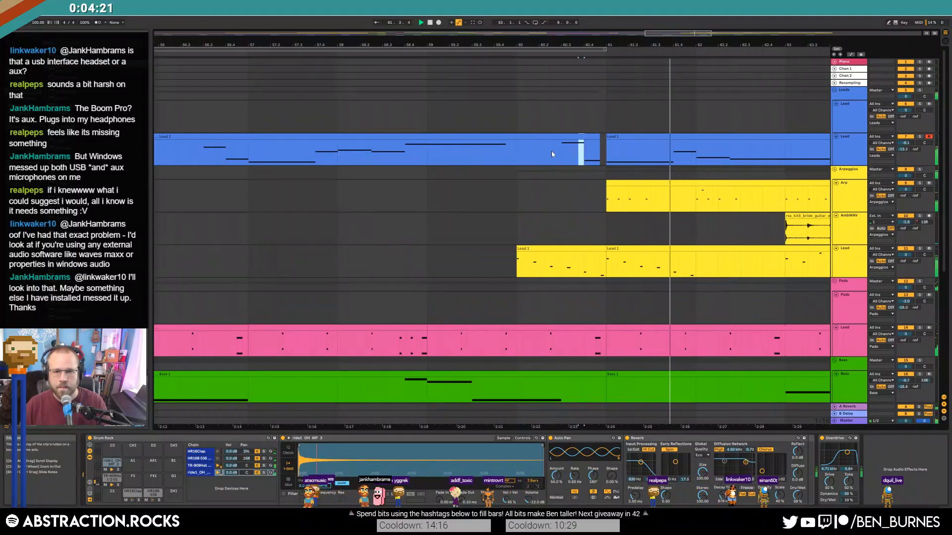
left_click_drag(555, 153, 525, 152)
key("Delete")
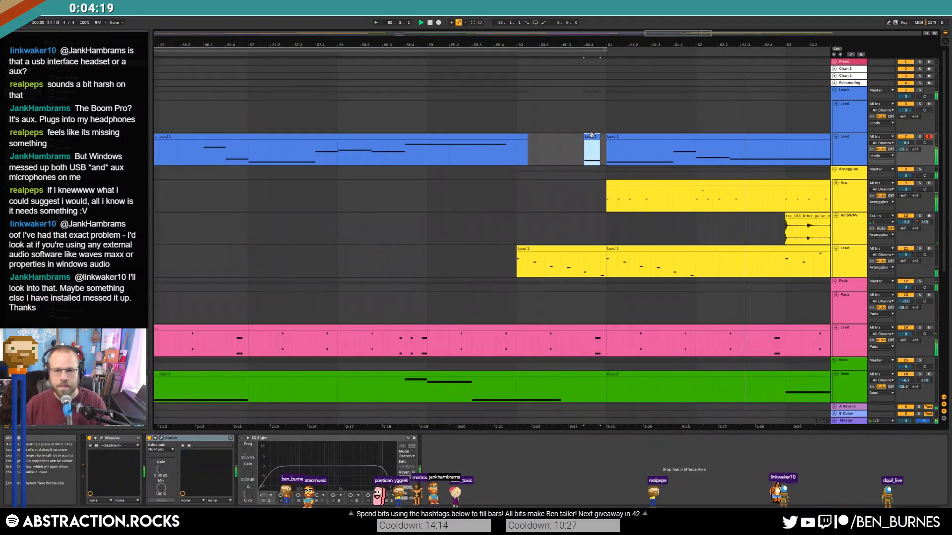
left_click(344, 151)
key("space")
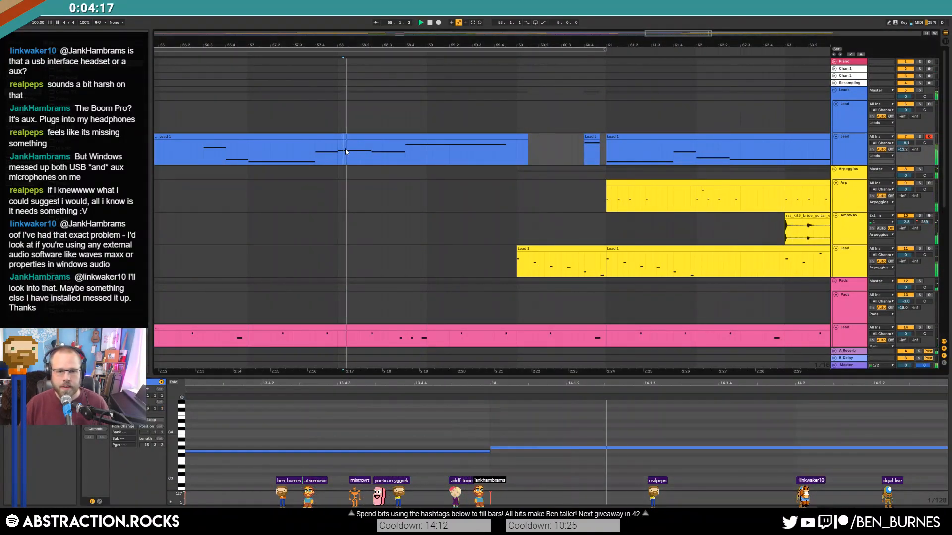
Remove bar 60 from the pink Lead part in the Pads group and stop playback.
scroll(498, 204, "down", 8)
left_click_drag(655, 315, 660, 242)
scroll(659, 244, "up", 3)
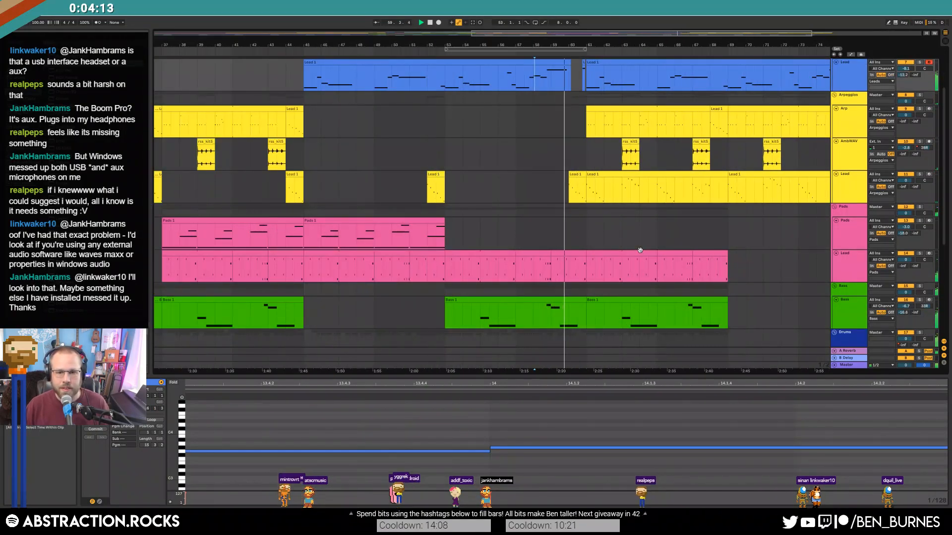
left_click_drag(585, 254, 568, 254)
scroll(582, 230, "down", 7)
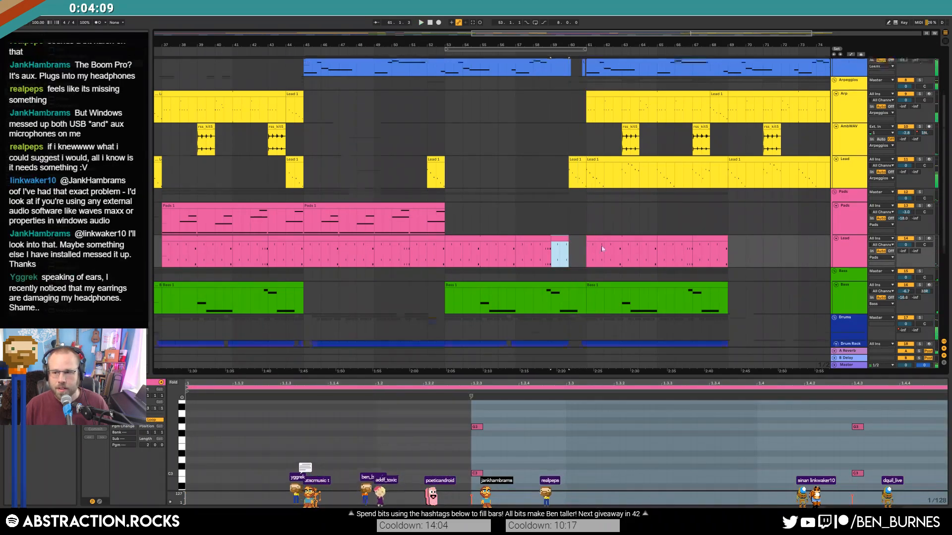
Shorten the last notes of the Bass clip at bar 53 by half a bar so that they end at bar 60.
scroll(604, 229, "up", 3)
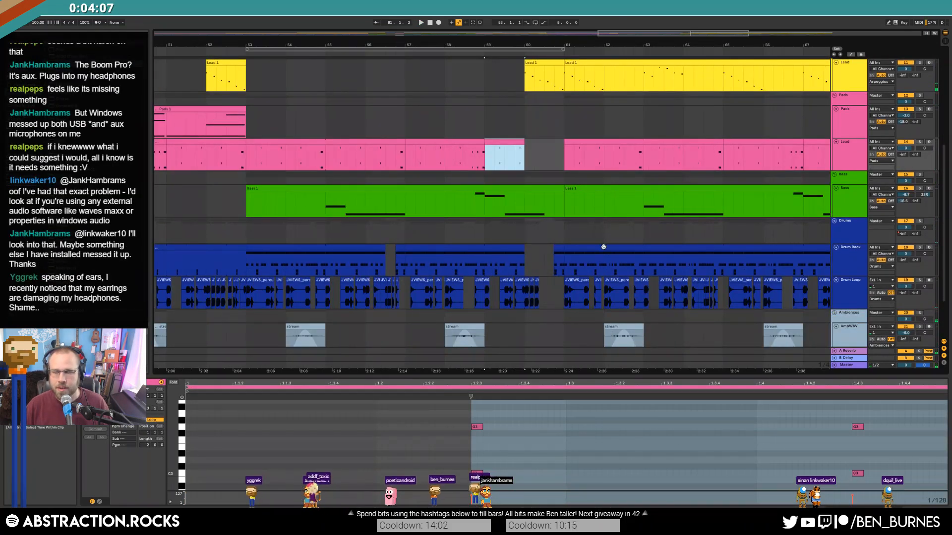
left_click(553, 190)
left_click(894, 484)
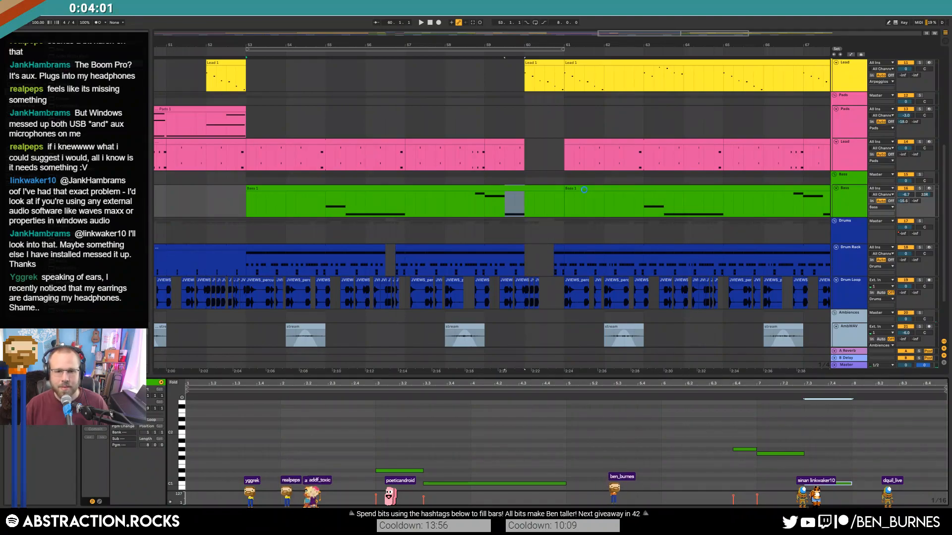
key("w")
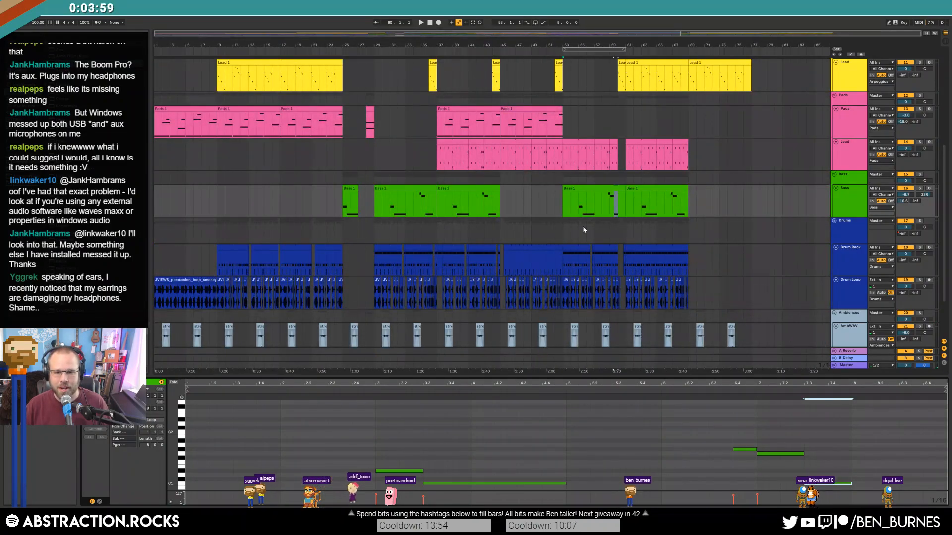
Play from bar 53 and insert a new audio track below the lower blue Lead track.
left_click(565, 233)
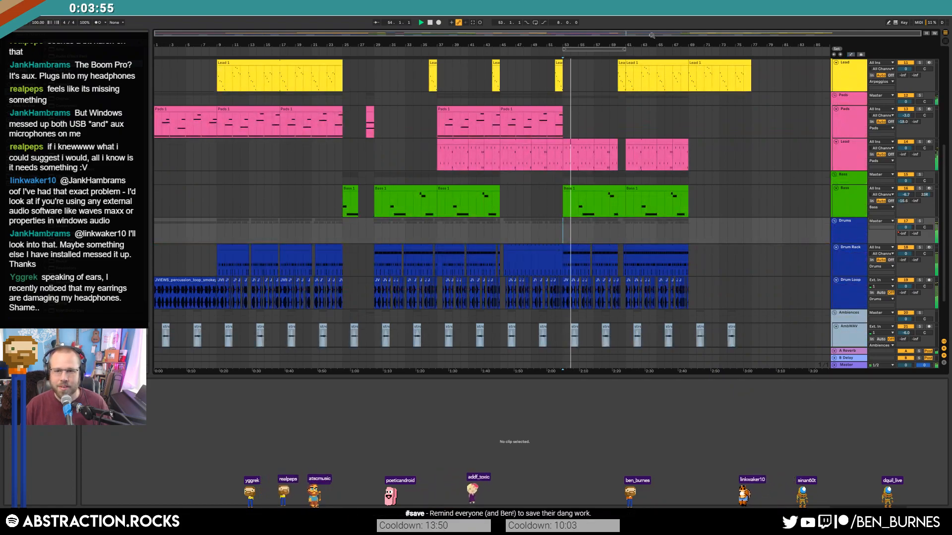
scroll(763, 169, "up", 2)
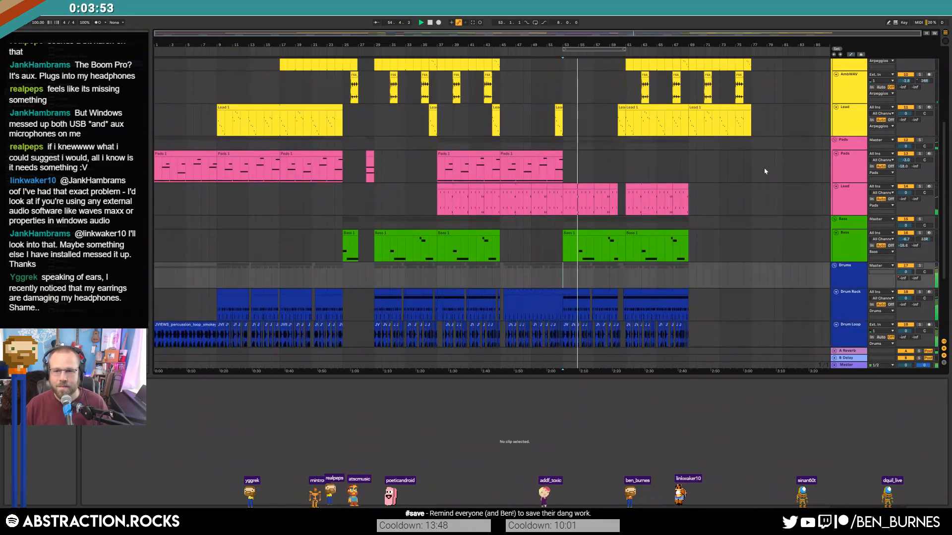
scroll(764, 168, "up", 5)
left_click(855, 113)
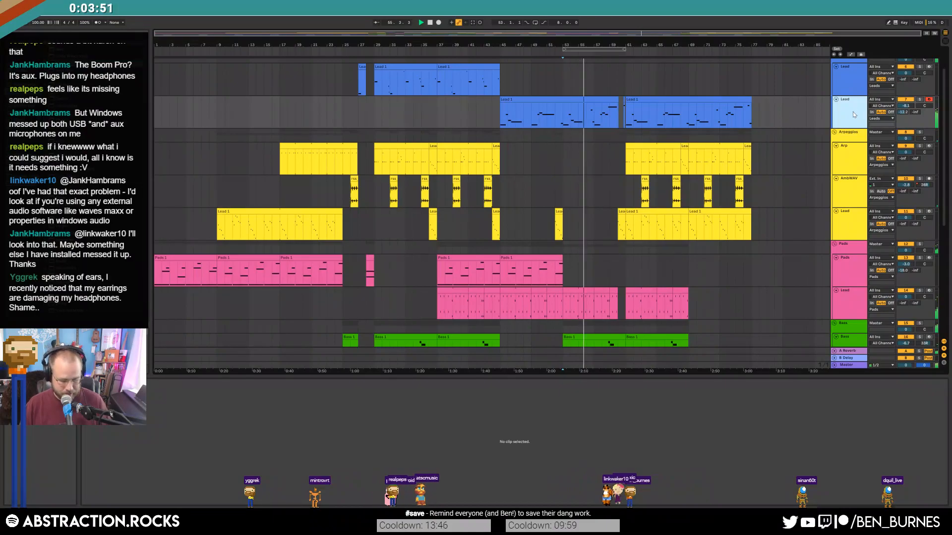
key("ctrl+t")
Arm the new audio track and record a take from bar 60 to just past bar 79.
left_click(928, 132)
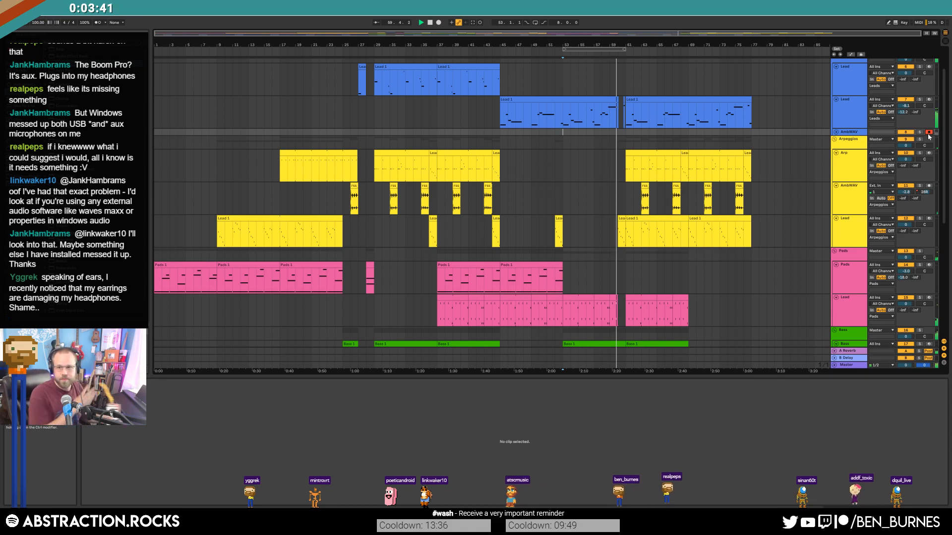
key("F9")
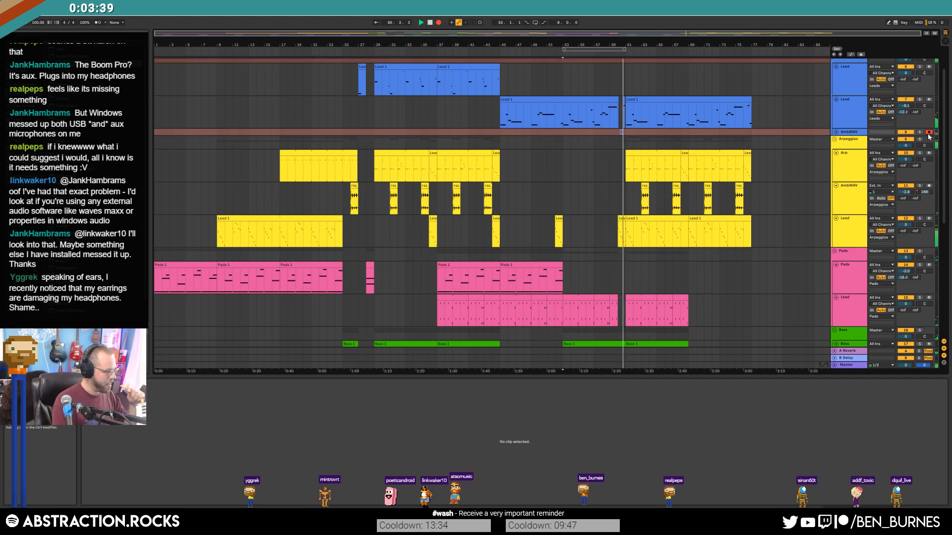
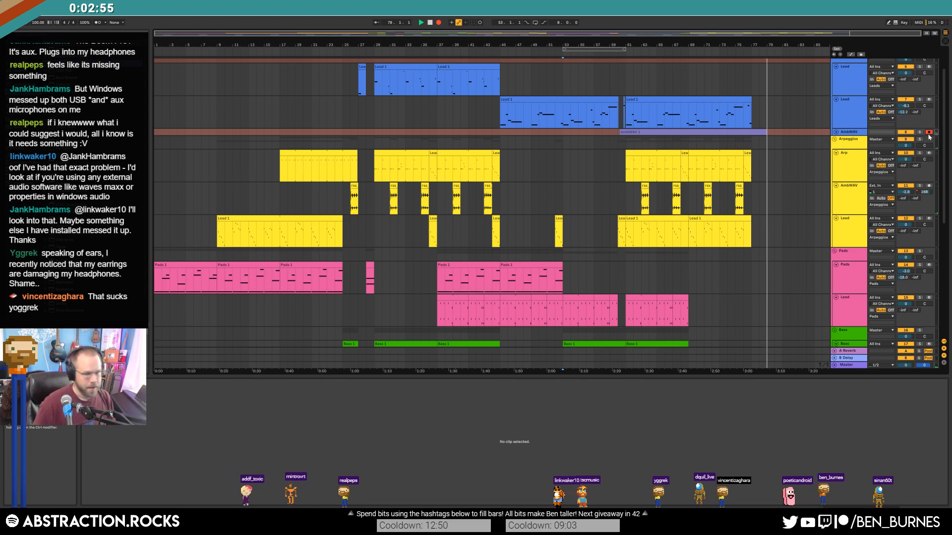
key("space")
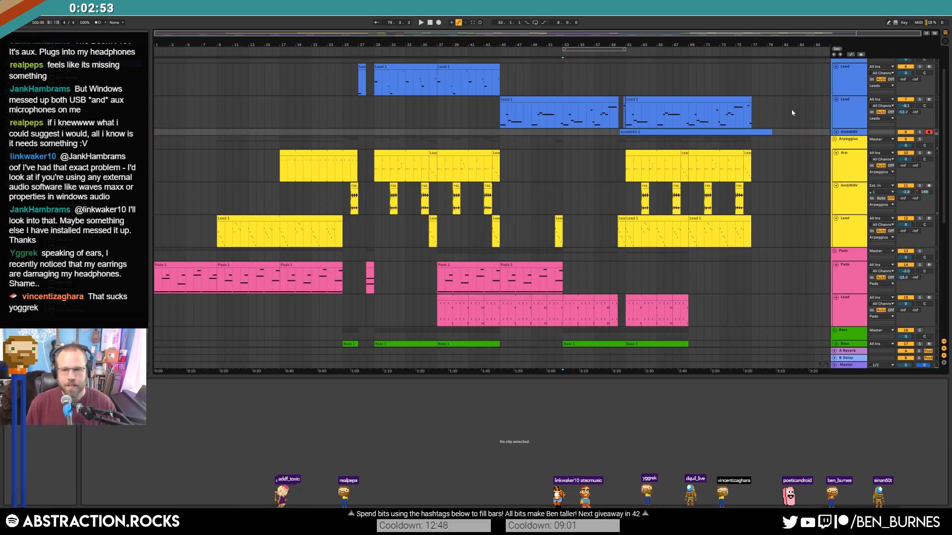
Unfold the new audio track and trim the start of the recorded clip to bar 61.
left_click(836, 132)
scroll(703, 146, "up", 5)
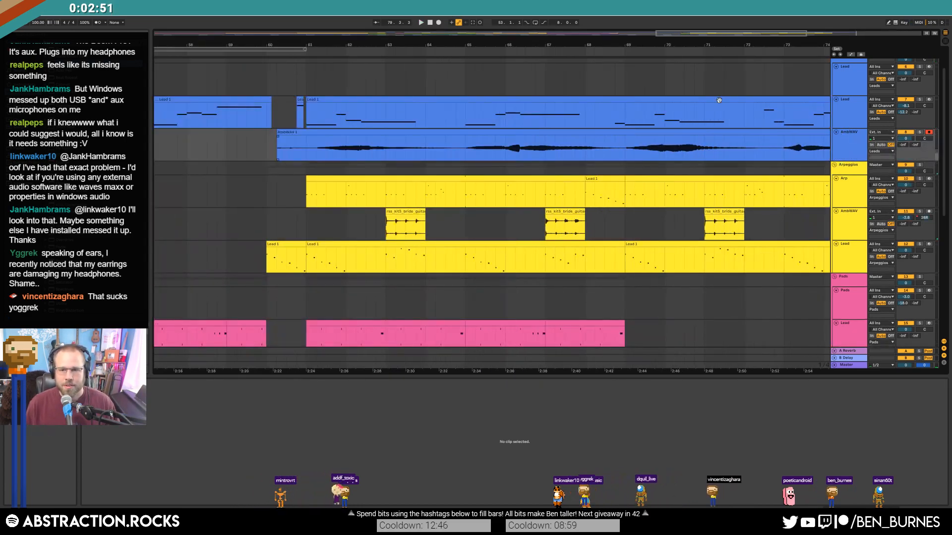
scroll(729, 44, "down", 3)
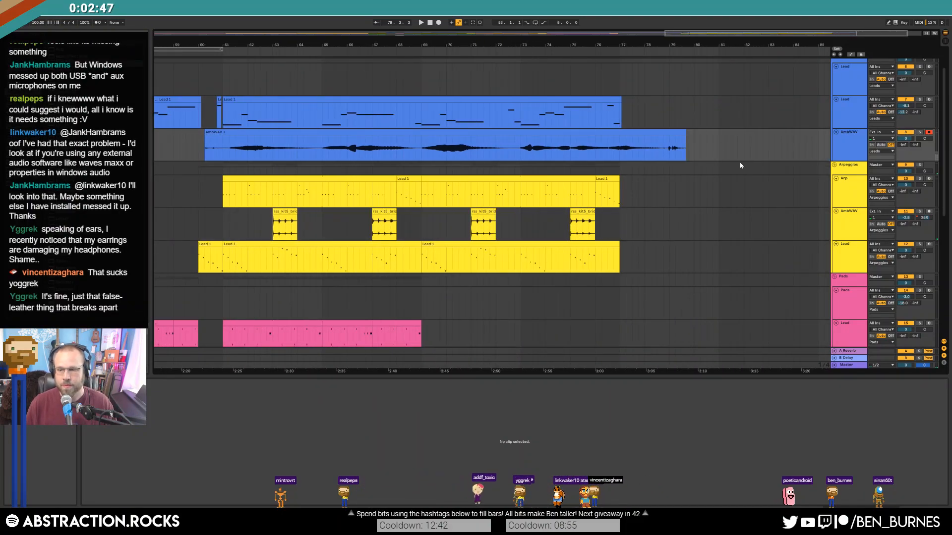
left_click_drag(205, 133, 224, 155)
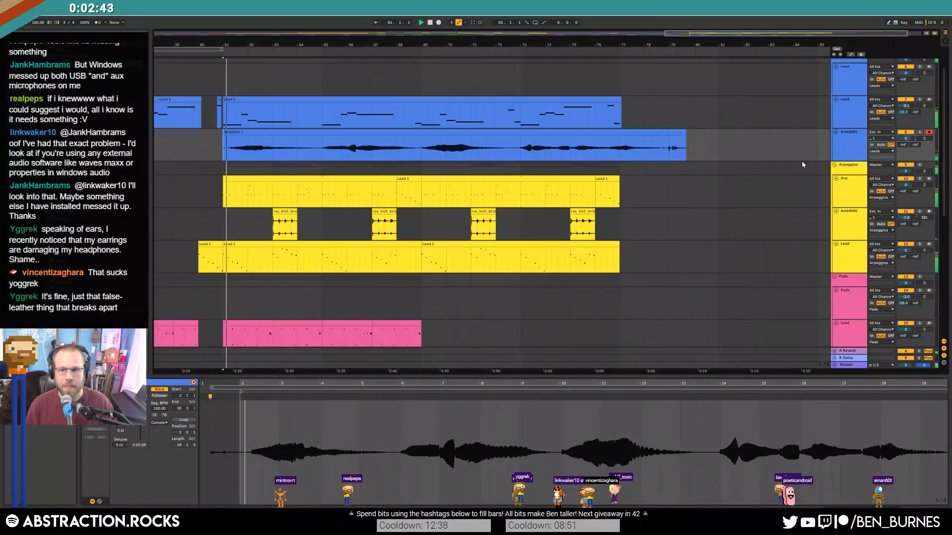
Stop playback, enable EQ Eight on the recorded audio track and roll off its low end.
double_click(849, 148)
key("space")
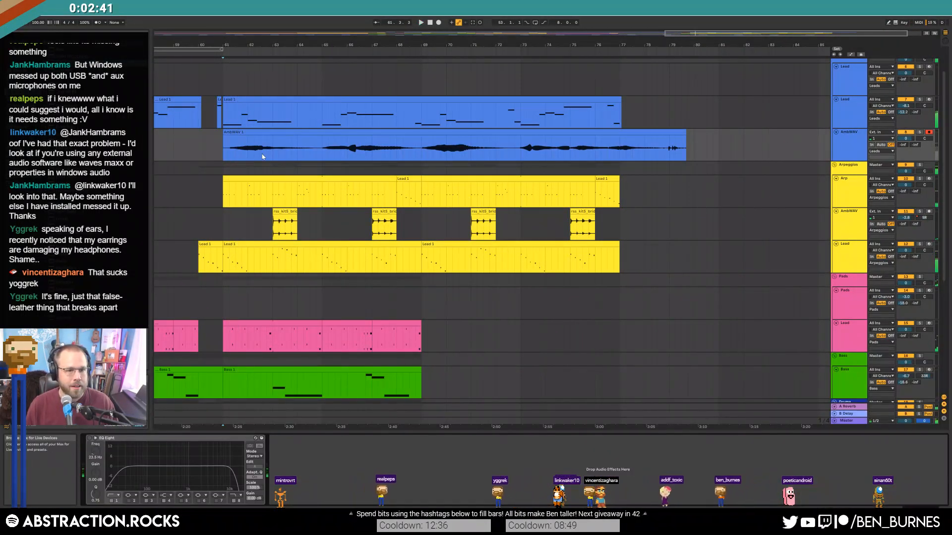
left_click(89, 439)
left_click_drag(140, 475, 147, 475)
Add ValhallaDelay after the EQ in Dual style with 256 ms left and 316 ms right delay, 34% mix and 52.4% feedback.
left_click(20, 113)
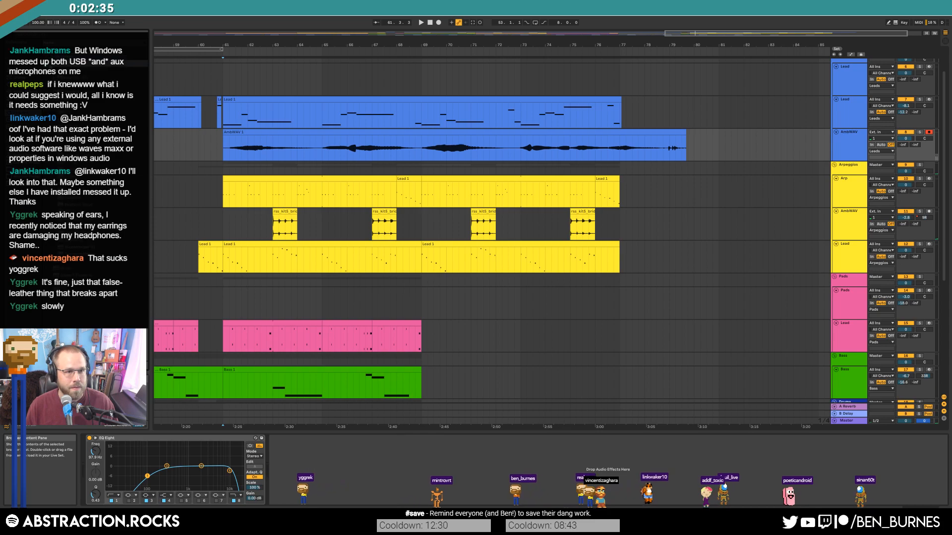
left_click_drag(99, 72, 333, 482)
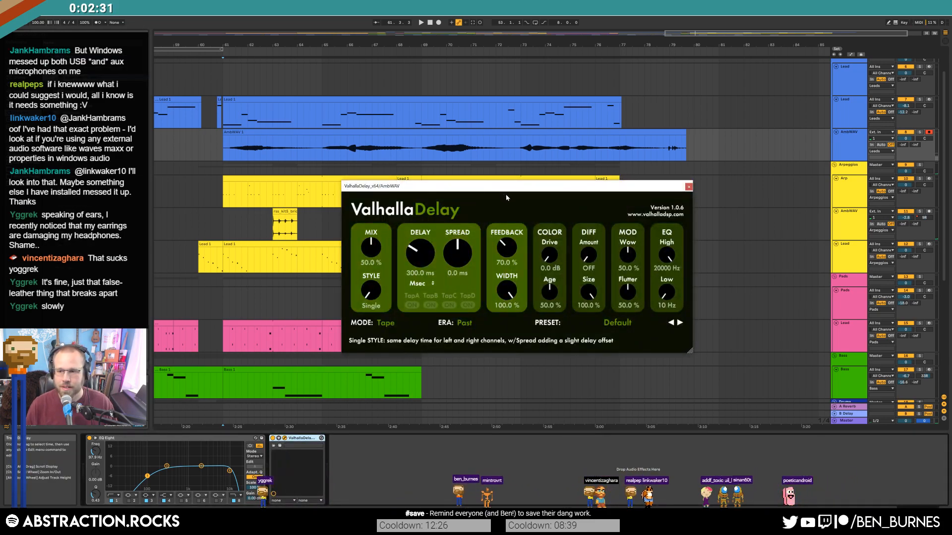
left_click_drag(506, 197, 533, 243)
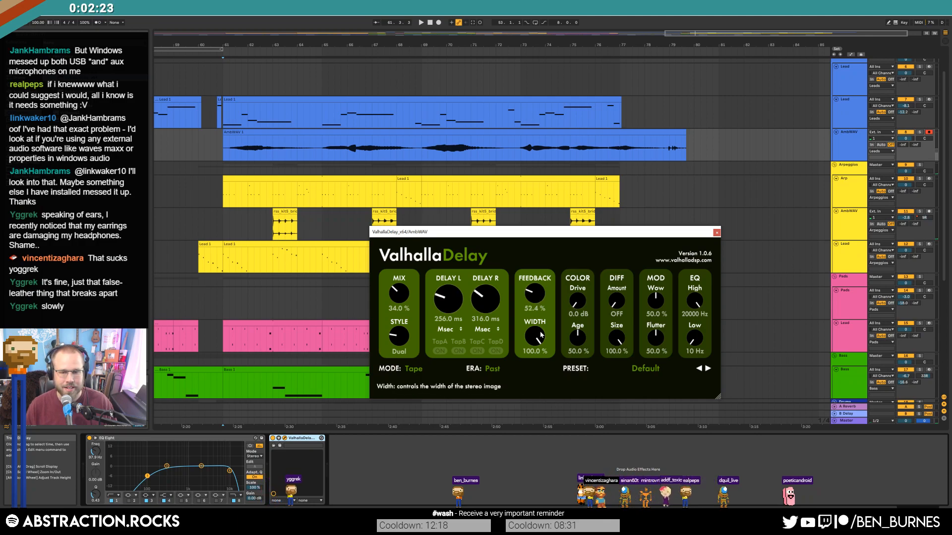
Set the delay's drive to 10.7 dB, age to 17.6%, diffusion amount to 40.4%, wow to 48.8% and flutter to 38.8%, and start playback.
left_click_drag(603, 306, 573, 260)
left_click_drag(577, 345, 584, 368)
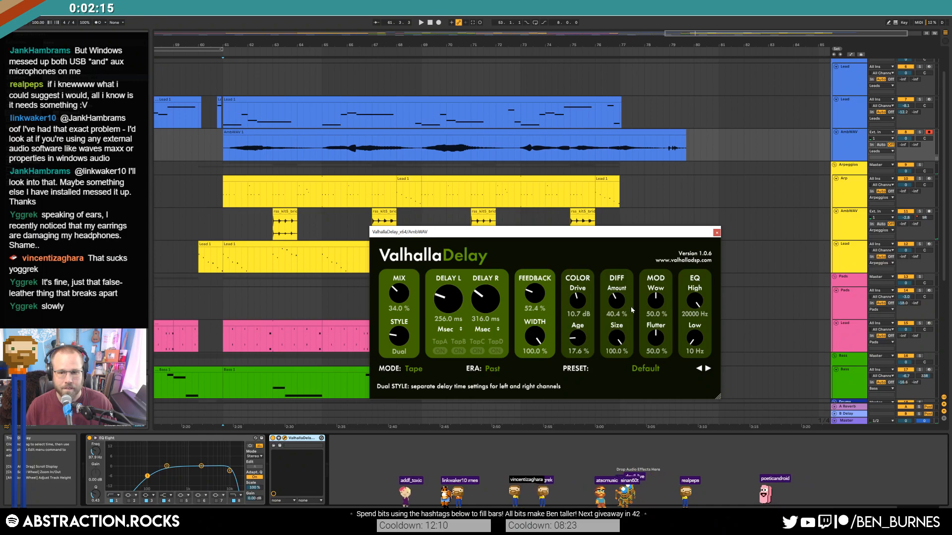
left_click_drag(656, 304, 657, 305)
key("space")
left_click_drag(656, 339, 642, 332)
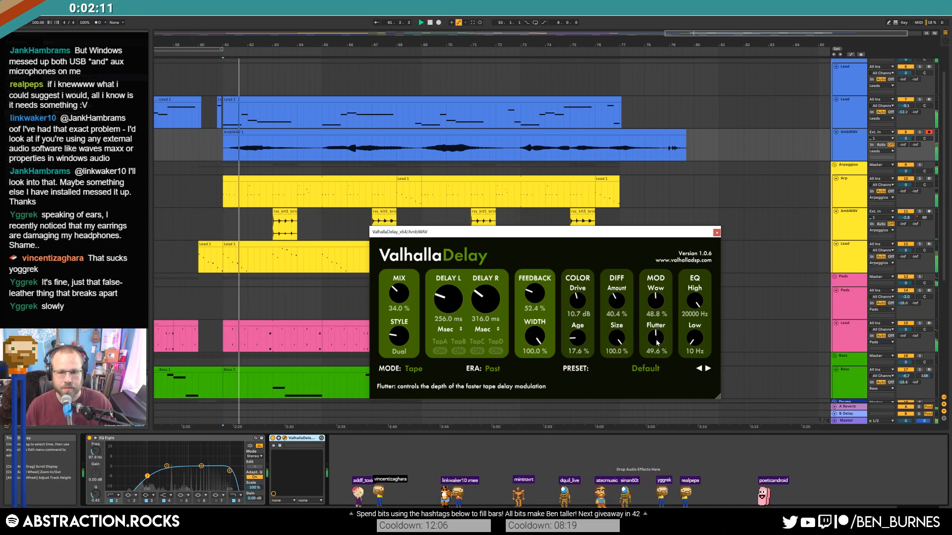
Set the delay's mix to 24.4% and feedback to 62%, and close the ValhallaDelay window.
left_click_drag(400, 294, 401, 312)
left_click_drag(520, 299, 520, 291)
left_click_drag(400, 296, 401, 291)
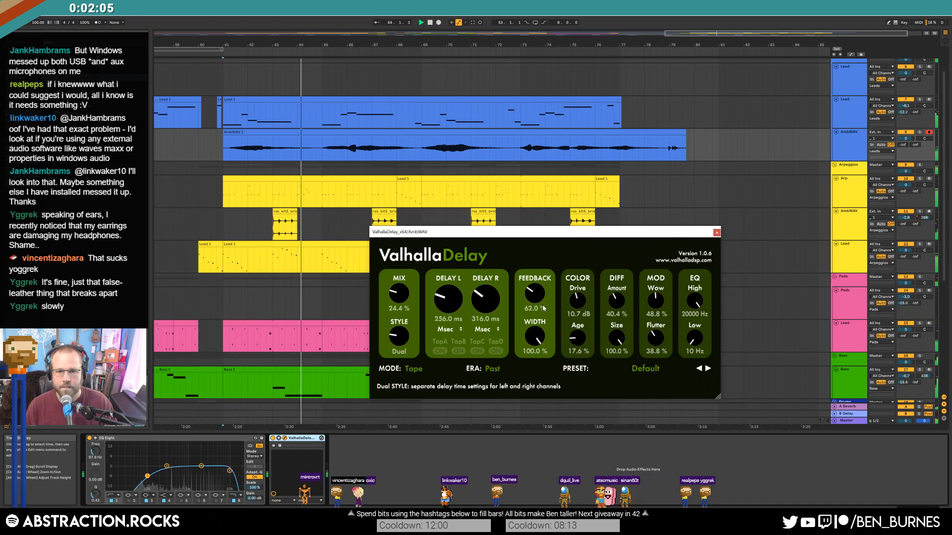
left_click(716, 233)
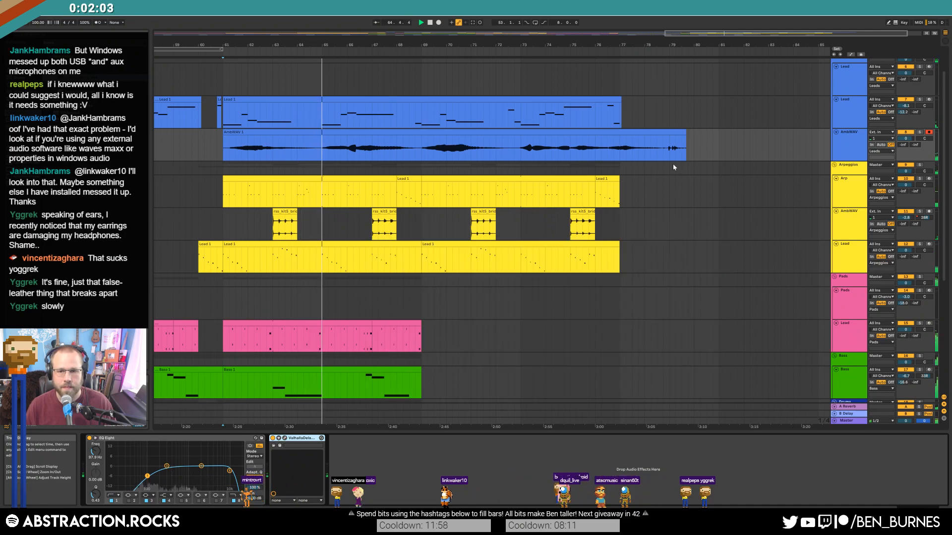
End the recorded clip at bar 79 with a fade-out and add the Wider plug-in after ValhallaDelay.
left_click_drag(684, 132, 628, 138)
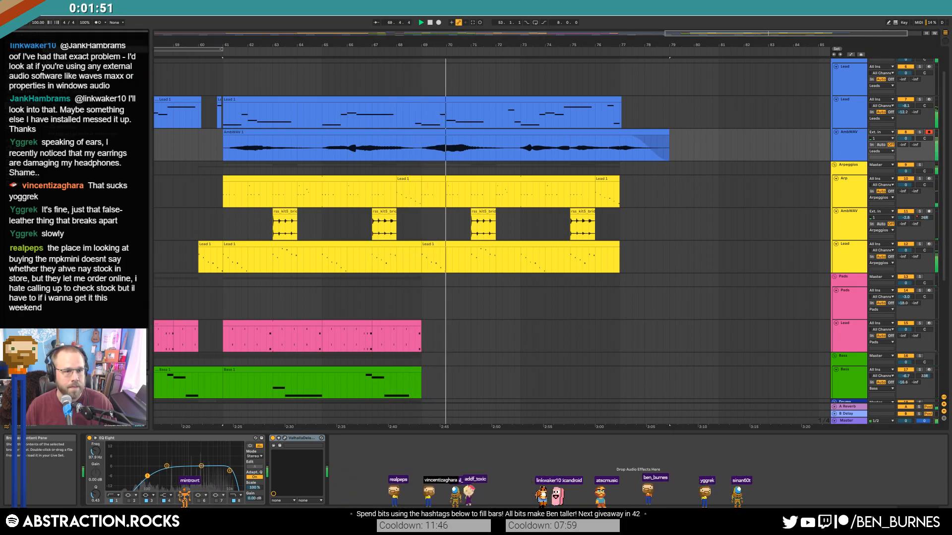
left_click_drag(74, 120, 384, 461)
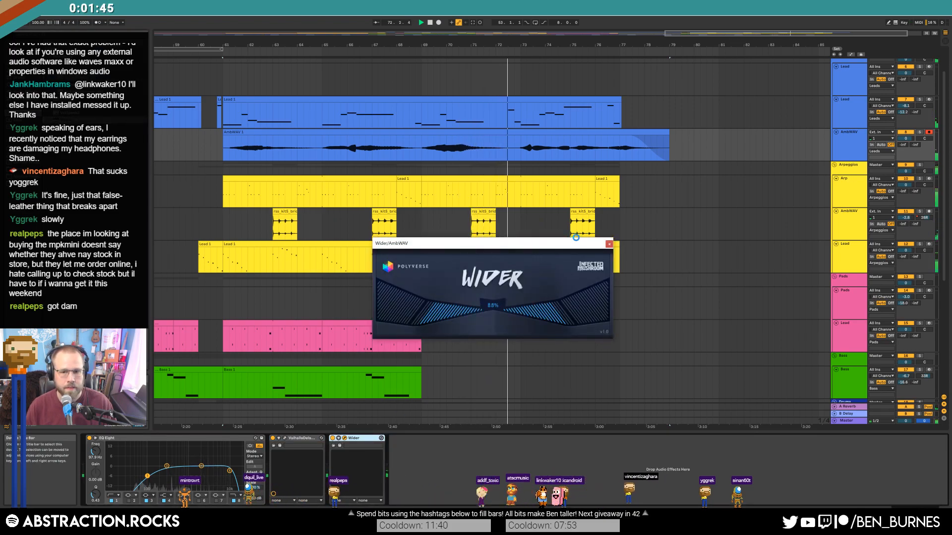
left_click(608, 244)
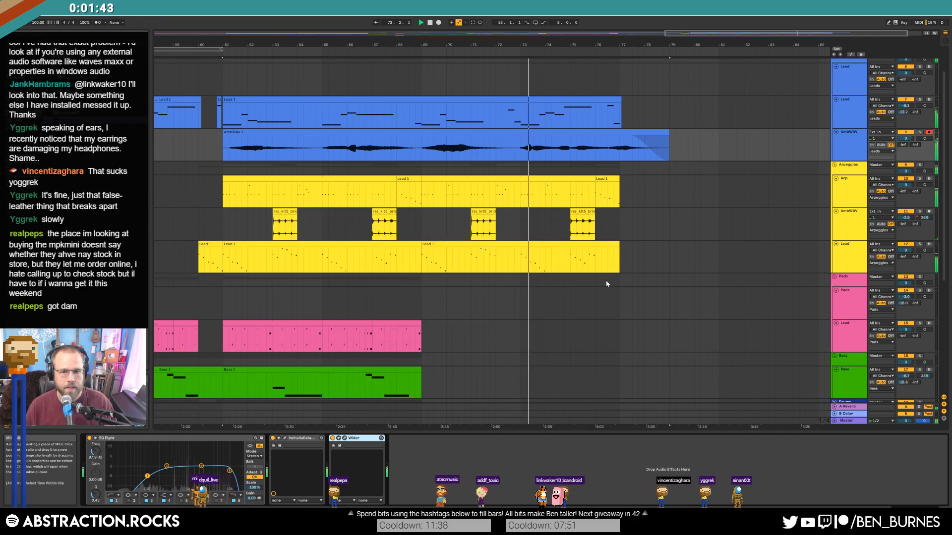
Extend the end of the lower blue Lead clip to just past bar 79 and open its notes.
left_click(585, 132)
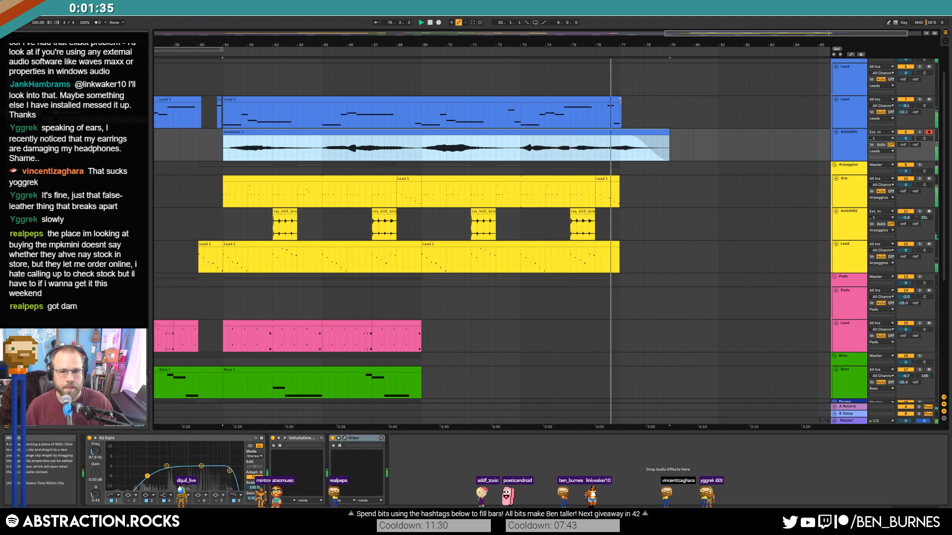
left_click_drag(620, 102, 674, 102)
double_click(673, 101)
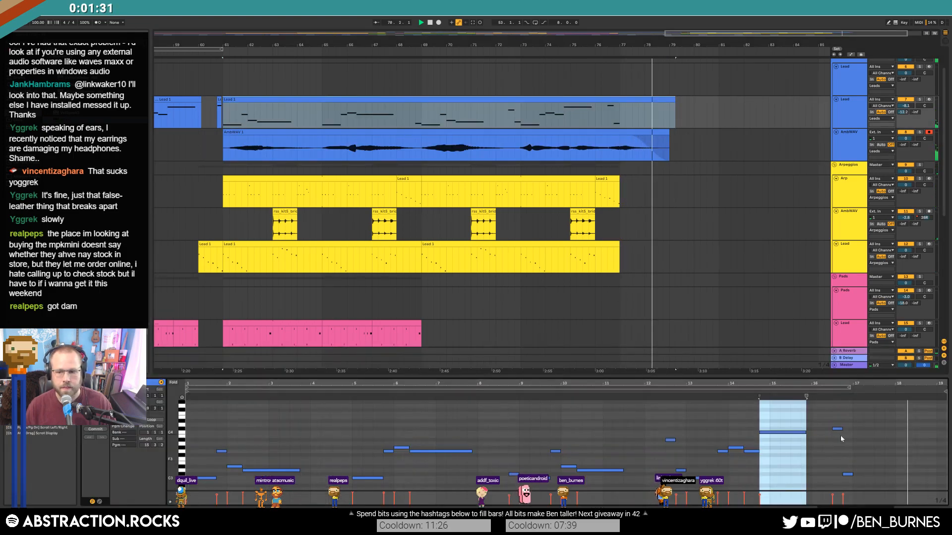
Halve the Lead clip's last two notes, add a one-bar low note directly after them and play the new ending.
scroll(854, 448, "up", 3)
key("space")
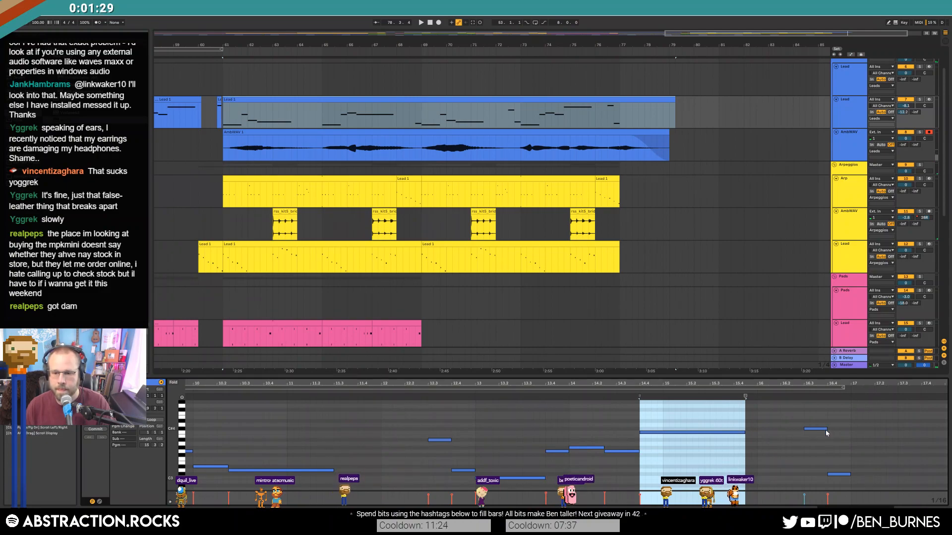
left_click(816, 432)
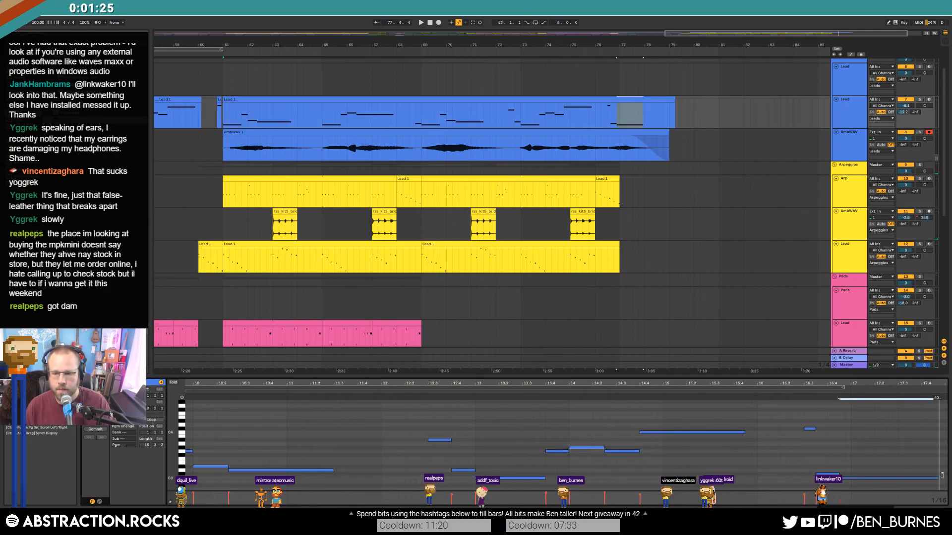
left_click(791, 391)
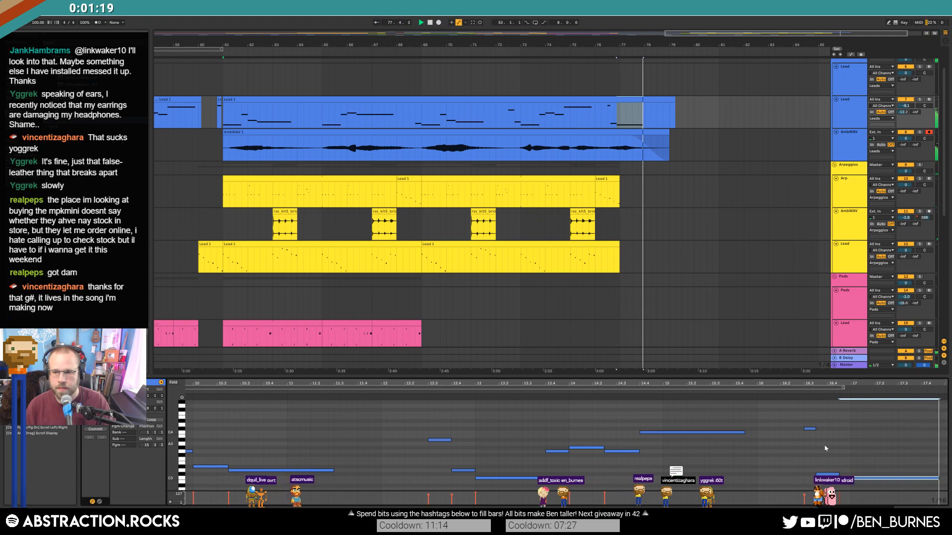
key("space")
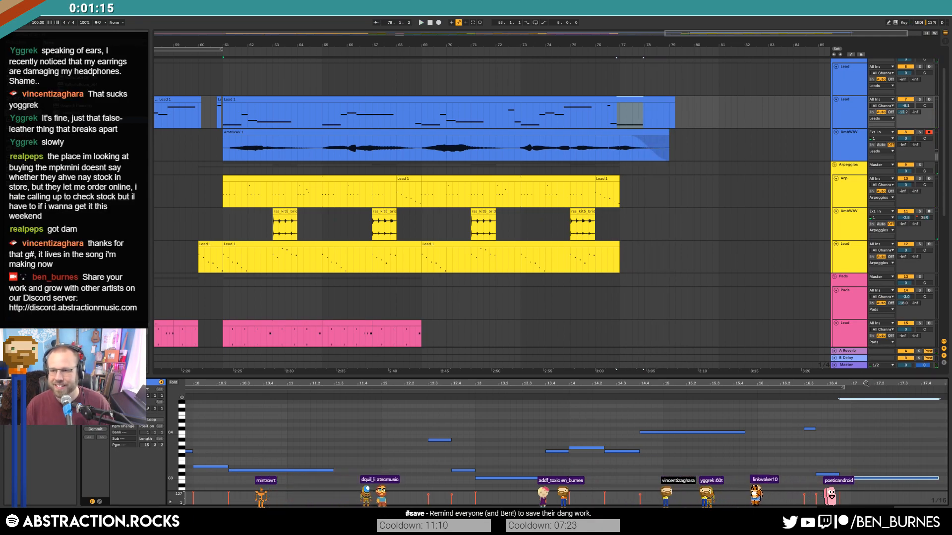
Move the Lead clip's last three notes half a beat later and play the ending from bar 76.
left_click_drag(876, 382, 767, 381)
left_click(678, 398)
key("space")
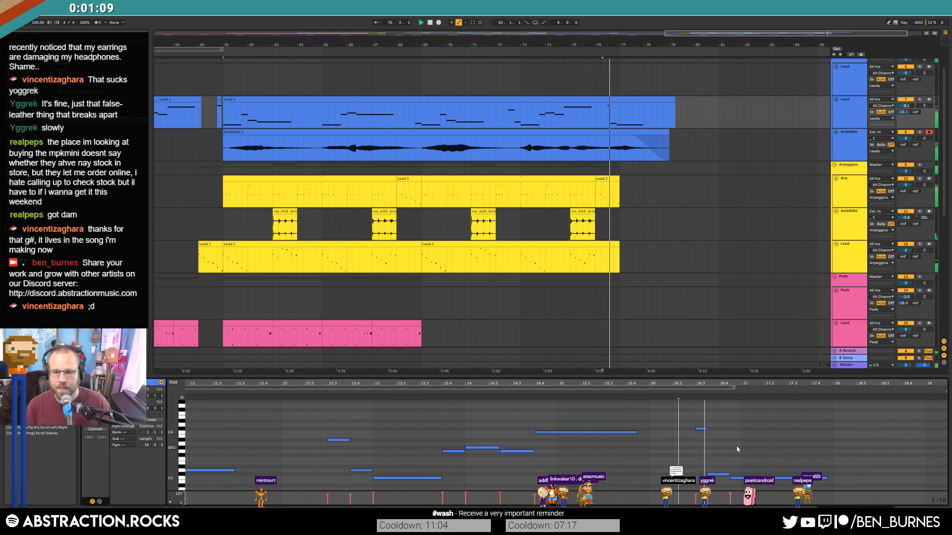
left_click_drag(697, 416, 765, 488)
key("Right")
left_click(100, 423)
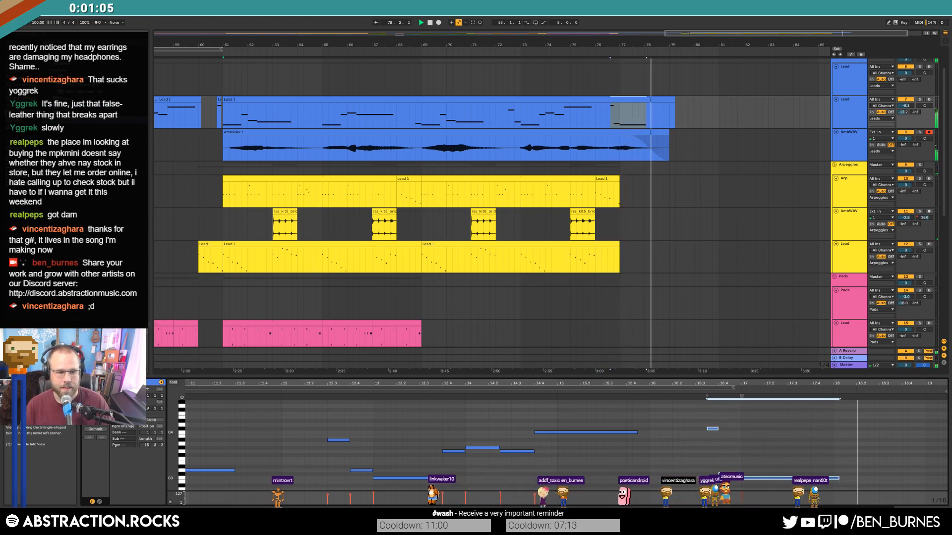
left_click(102, 435)
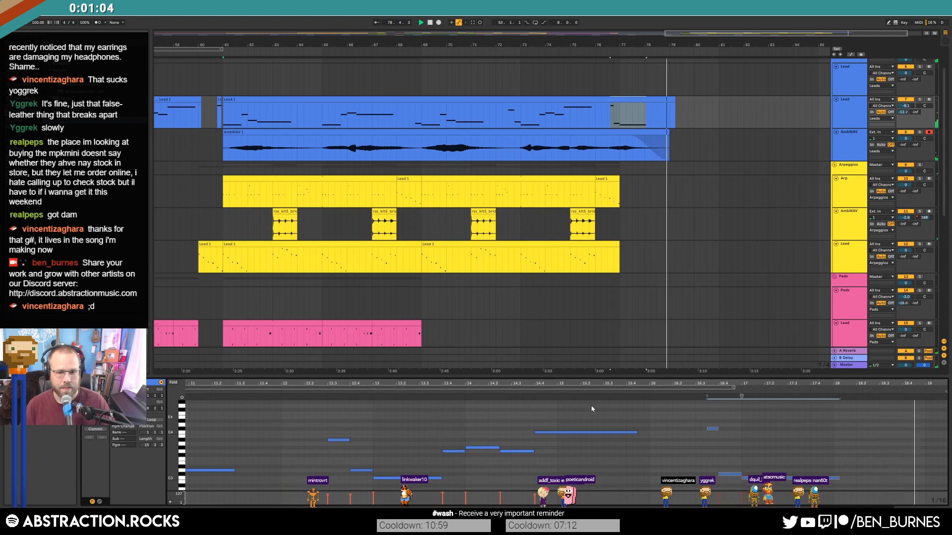
left_click(669, 393)
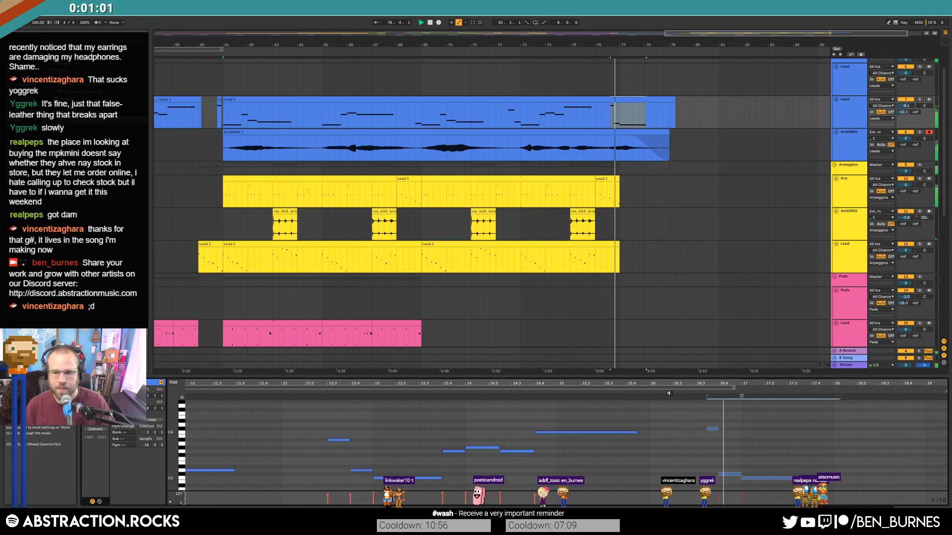
double_click(806, 384)
key("space")
Automate the Arp track's B-Delay send to rise across bar 76, and play from midway through bar 75.
scroll(739, 219, "down", 2)
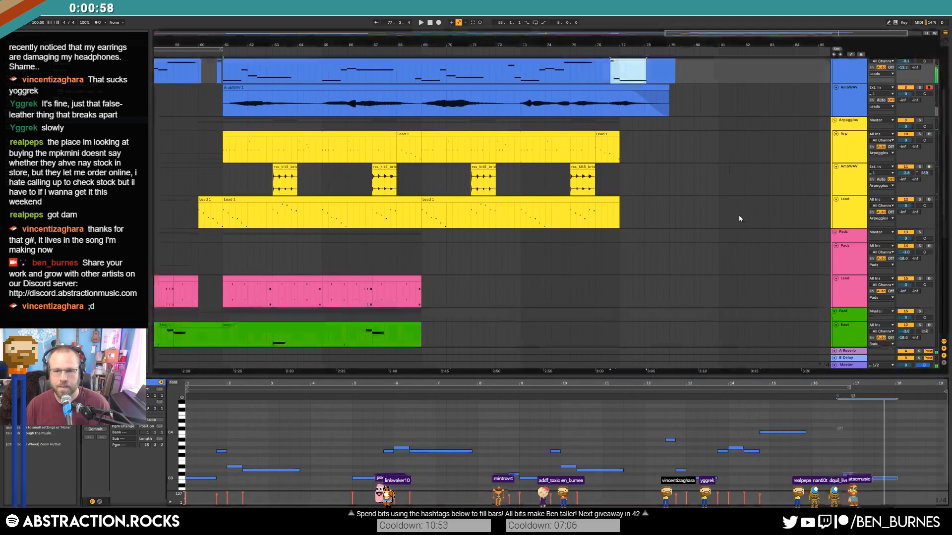
left_click(609, 135)
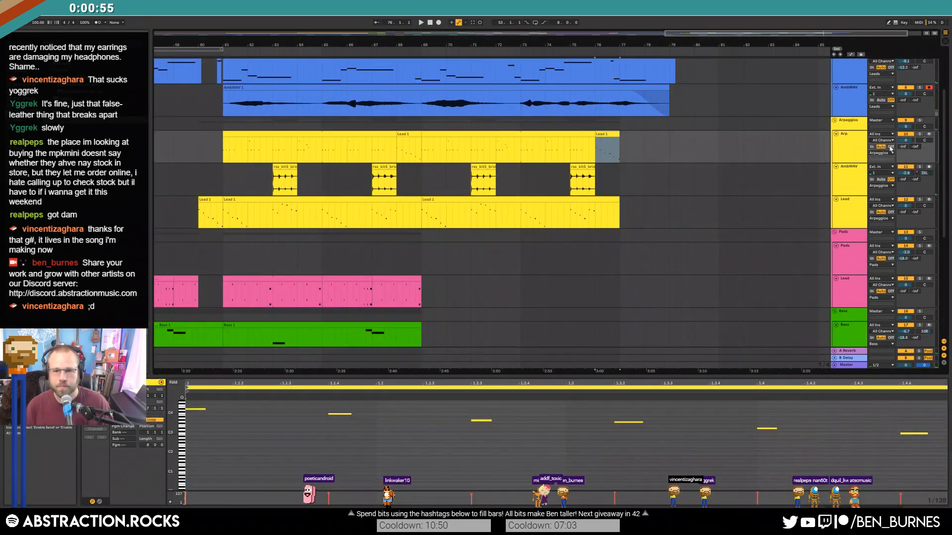
key("a")
left_click_drag(615, 161, 616, 138)
left_click(584, 147)
key("space")
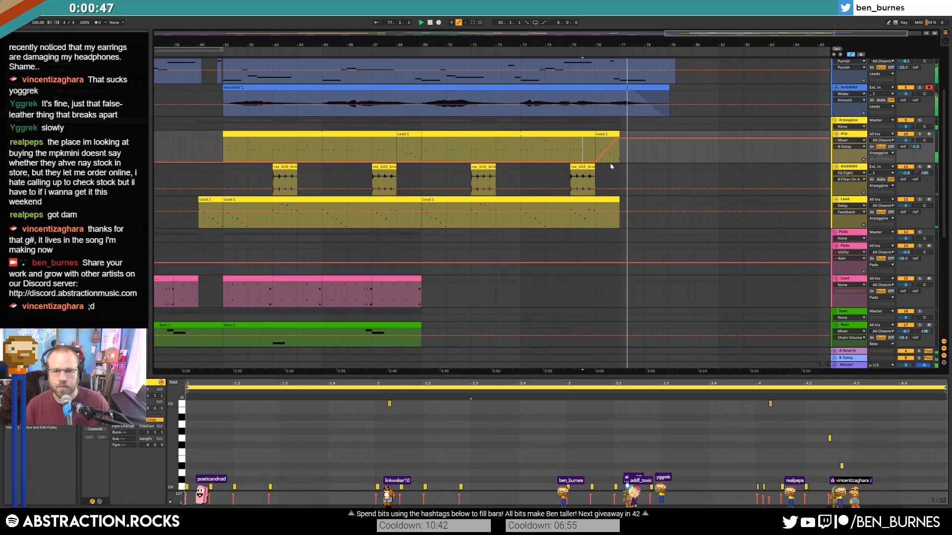
scroll(619, 168, "down", 2)
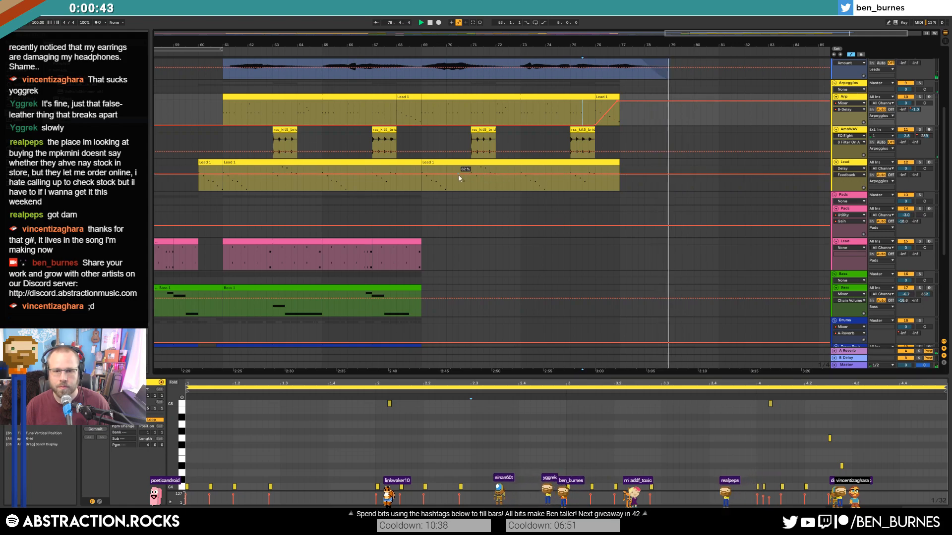
Paste a percussion loop slice on the Drum Loop track at bar 69 and trim it to end at beat 69.3.
key("space")
key("shift+Tab")
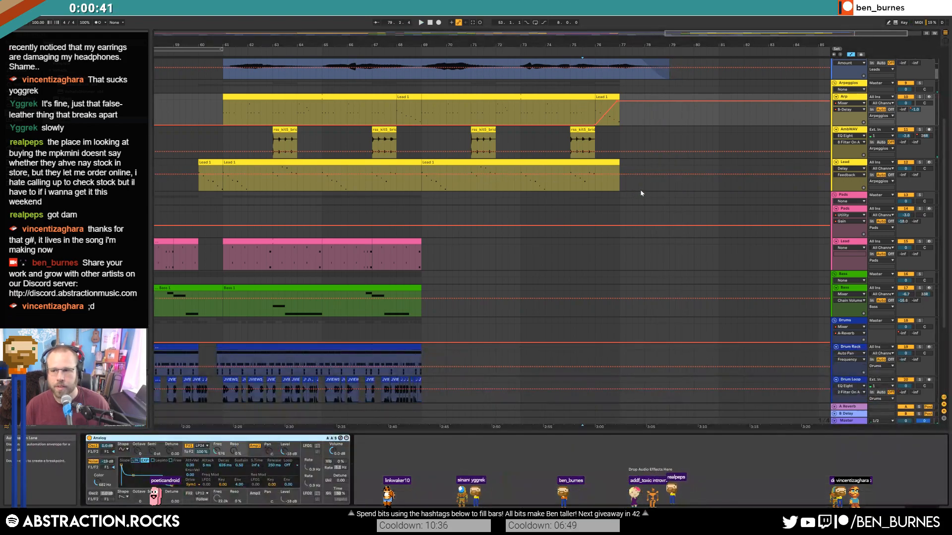
key("a")
scroll(638, 263, "down", 5)
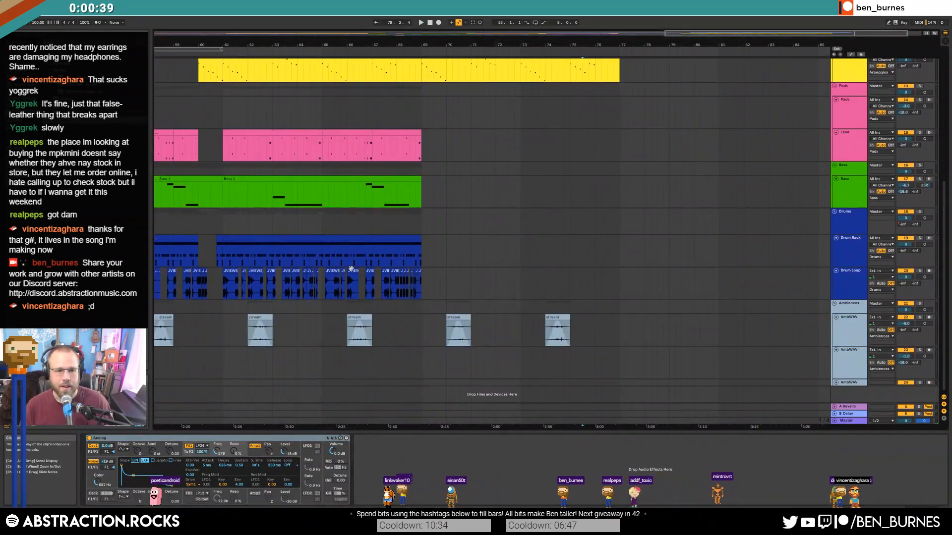
left_click(231, 277)
key("ctrl+v")
scroll(438, 287, "up", 1)
scroll(434, 296, "down", 1)
scroll(436, 278, "up", 8)
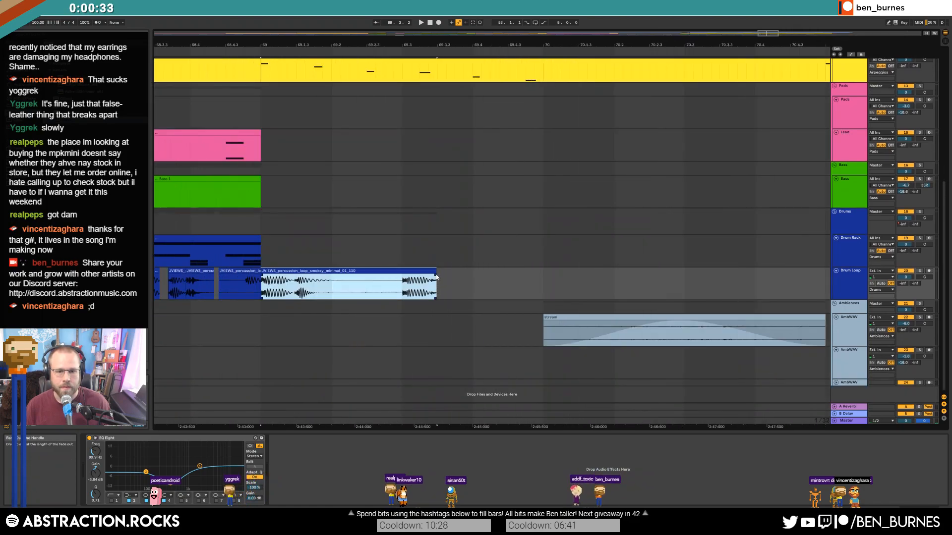
left_click_drag(436, 278, 401, 279)
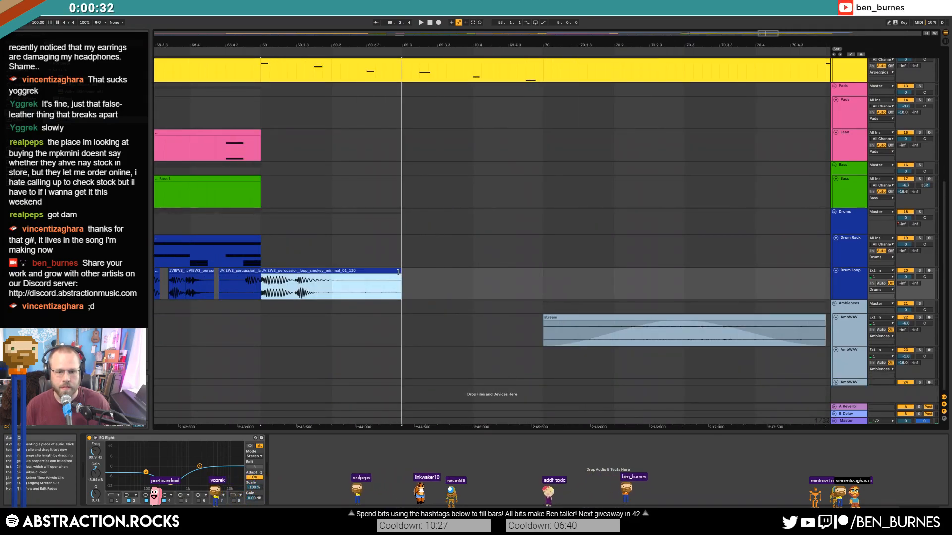
Add a second percussion loop slice after the one at bar 69 and trim it to end midway through beat 69.3.
left_click(469, 284)
key("ctrl+v")
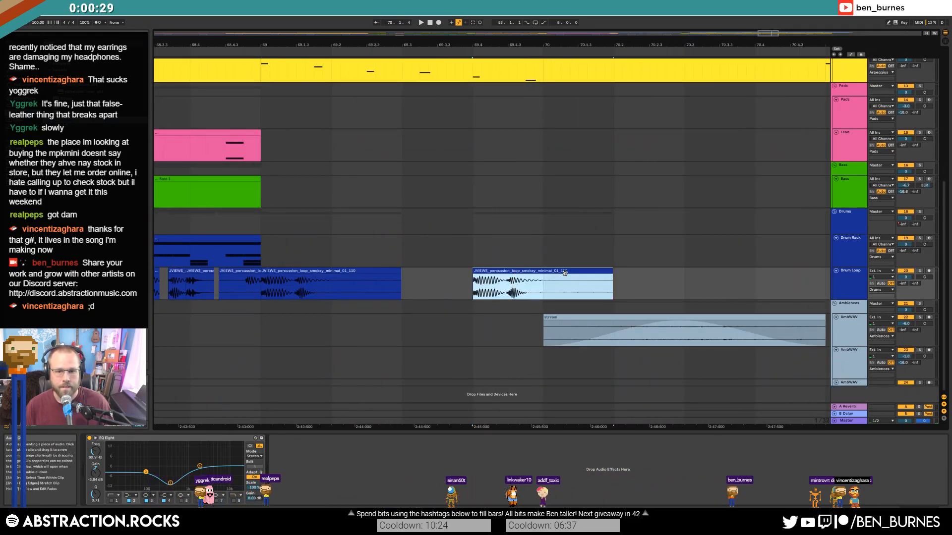
left_click(498, 277)
key("ctrl+v")
left_click_drag(567, 278, 436, 273)
Duplicate bar 69's percussion phrase four times through bar 73 and play from bar 67.
scroll(458, 284, "down", 8)
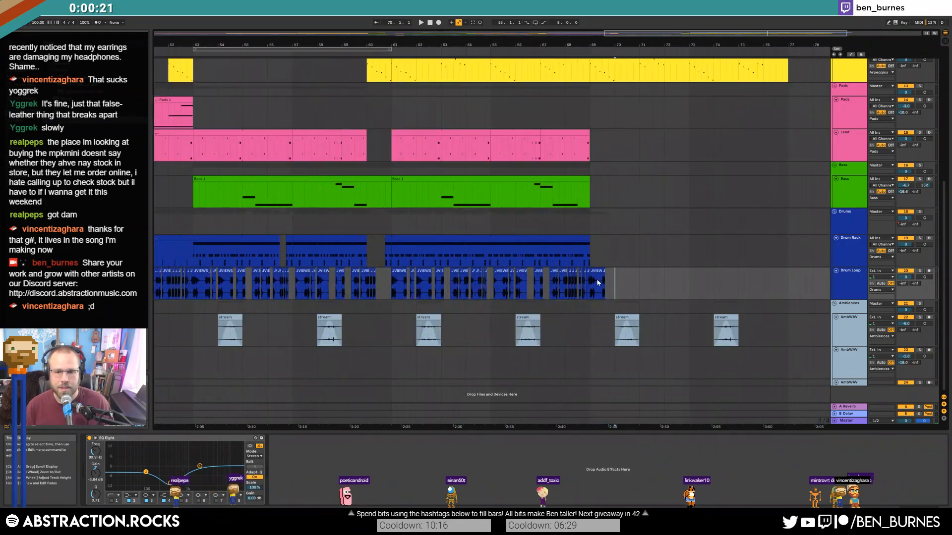
key("ctrl+d")
key("ctrl+d")
key("ctrl+d")
key("ctrl+d")
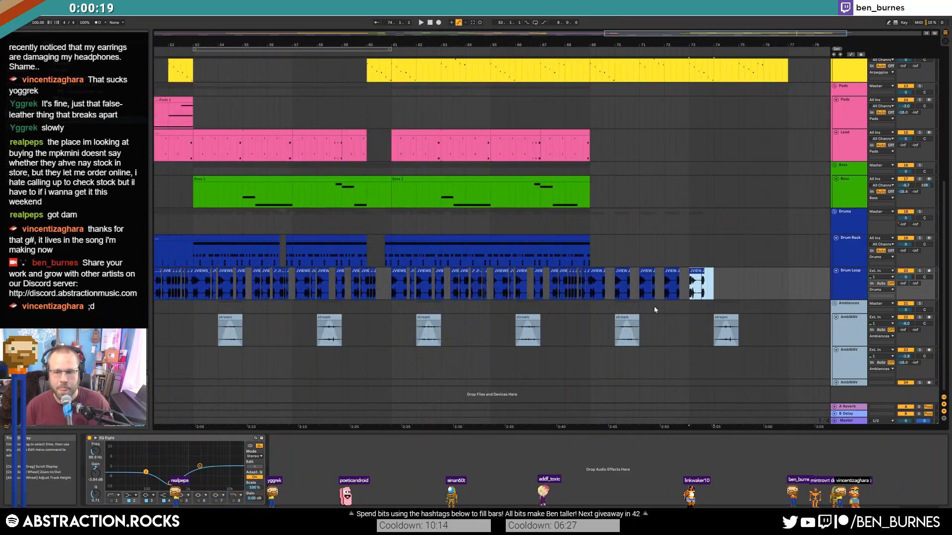
left_click(559, 285)
key("space")
Duplicate the last Drum Rack clip so the copy starts at bar 69, and open its notes.
left_click(587, 253)
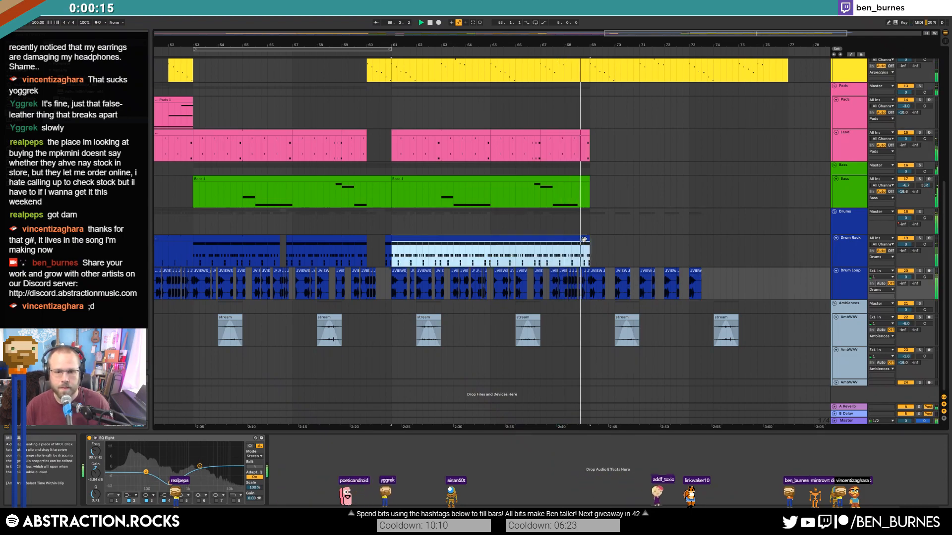
key("ctrl+d")
double_click(626, 239)
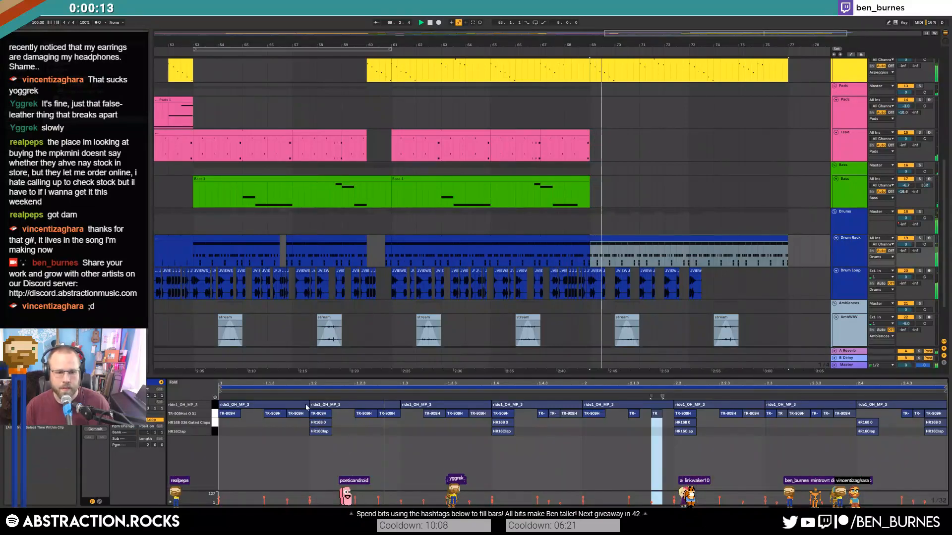
Deactivate all notes except the ride in the copied Drum Rack clip and shorten it to end at beat 73.2.
key("ctrl+a")
key("0")
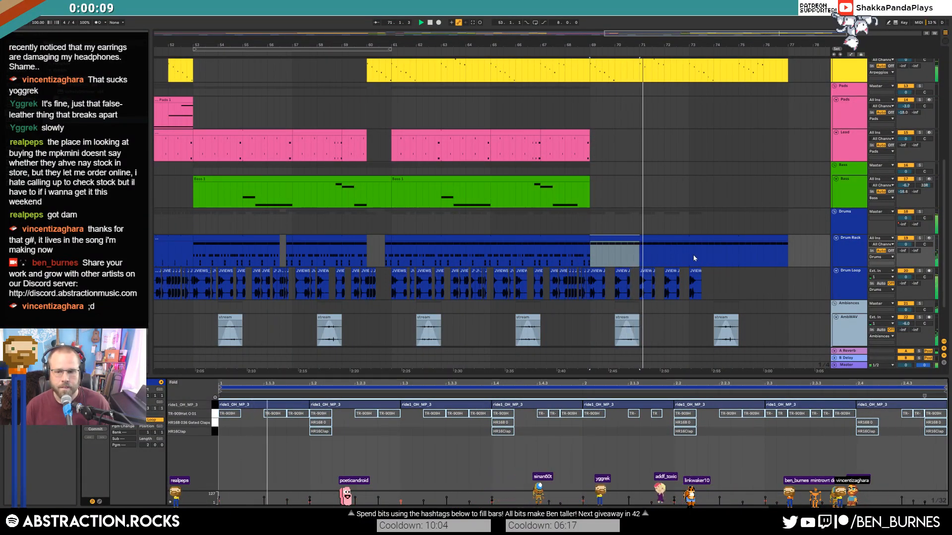
left_click_drag(787, 242, 697, 243)
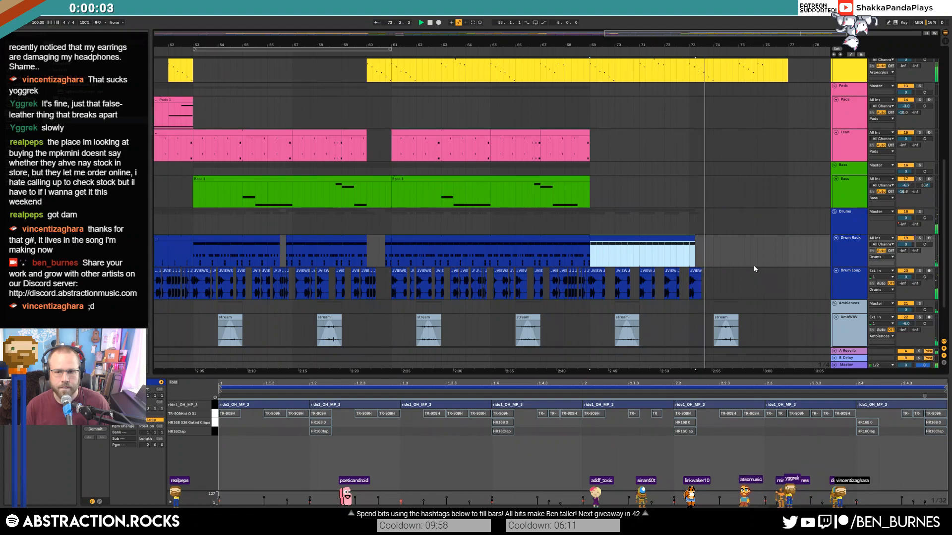
Automate the A-Reverb sends of the lower blue Lead and blue AmbWAV tracks to rise during bar 77, and play the ending.
scroll(751, 261, "down", 2)
scroll(779, 176, "down", 5)
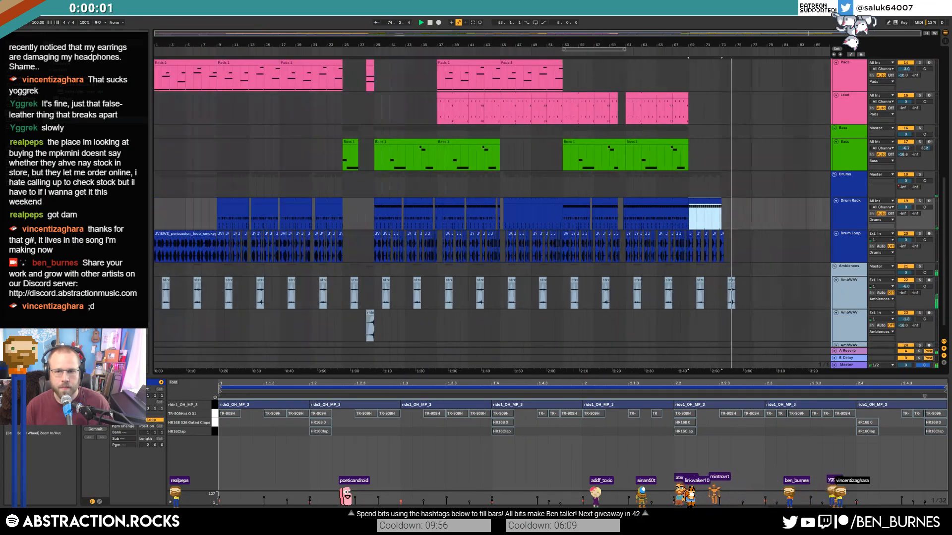
scroll(768, 203, "up", 3)
scroll(769, 216, "up", 3)
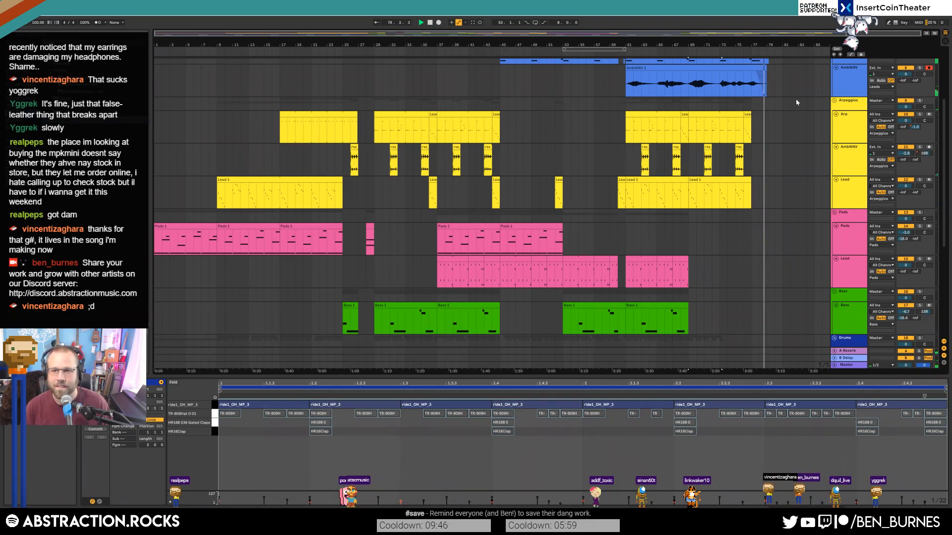
scroll(799, 102, "up", 4)
scroll(793, 137, "up", 8)
scroll(590, 76, "down", 3)
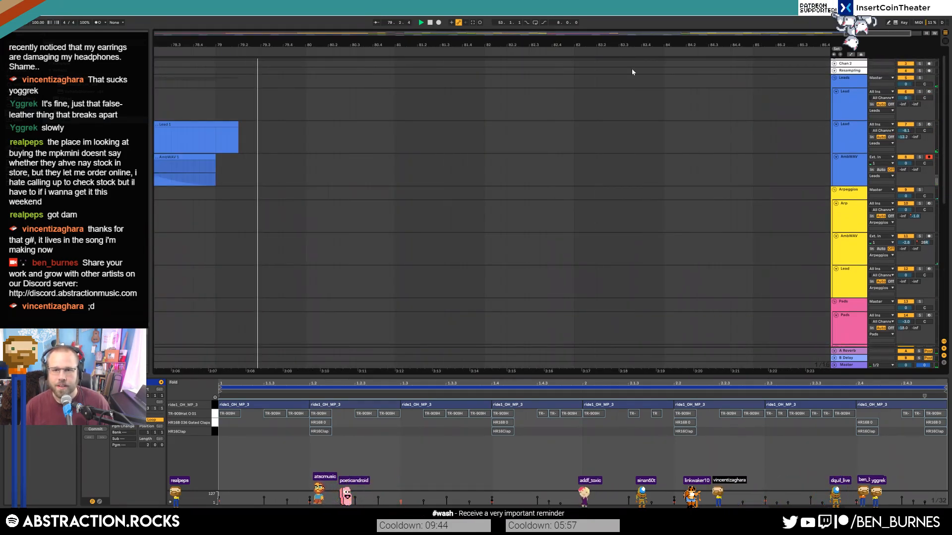
scroll(626, 141, "left", 5)
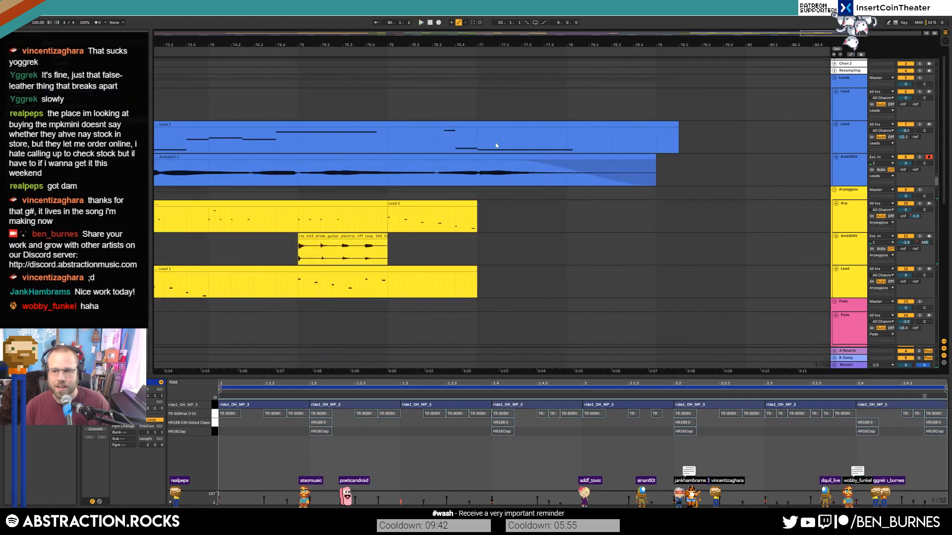
left_click(481, 147)
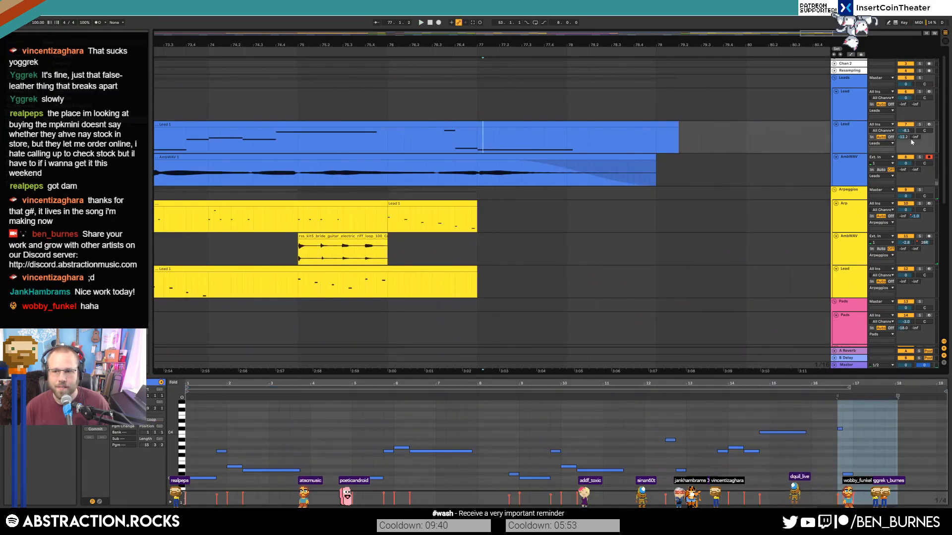
key("a")
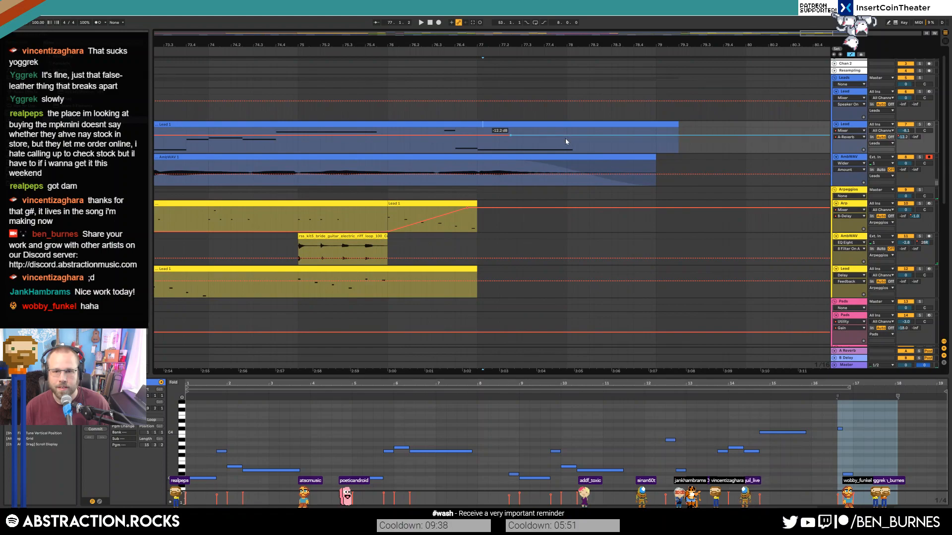
left_click_drag(567, 135, 567, 128)
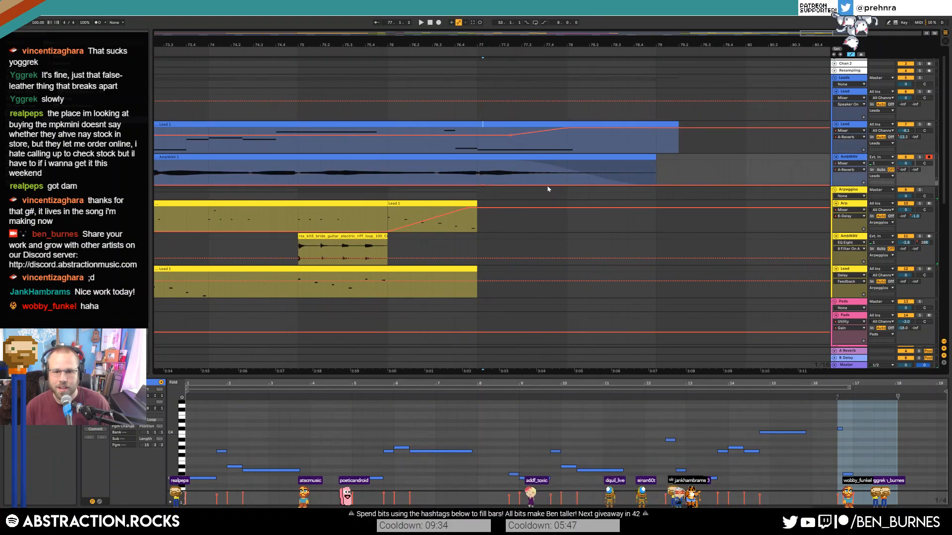
left_click_drag(549, 185, 555, 162)
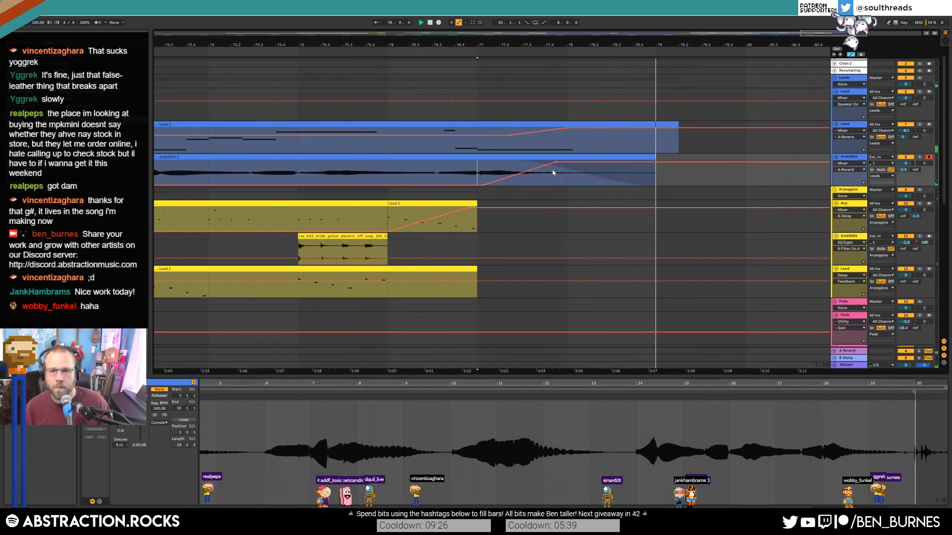
key("space")
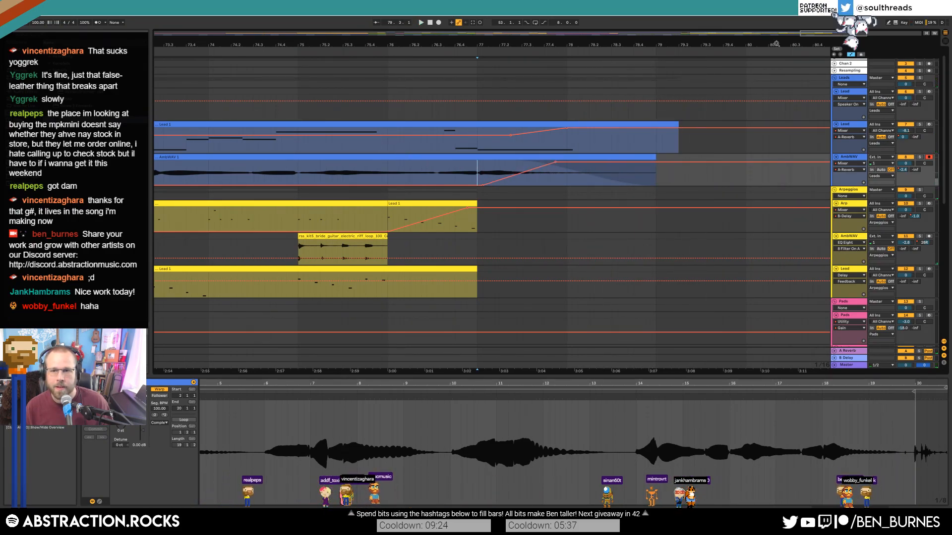
Review the notes of the Lead clip from bar 61, and show the whole arrangement without automation.
left_click_drag(244, 45, 604, 23)
left_click(578, 124)
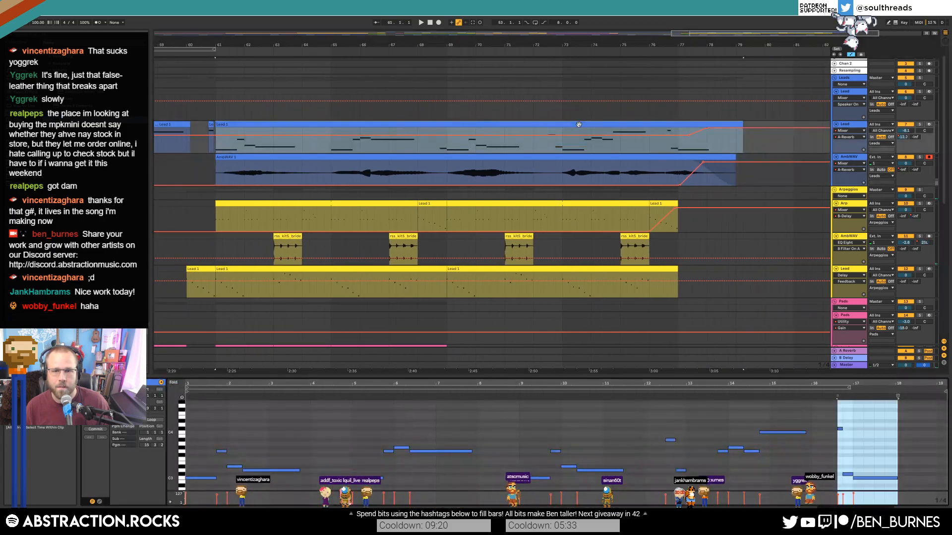
left_click(665, 451)
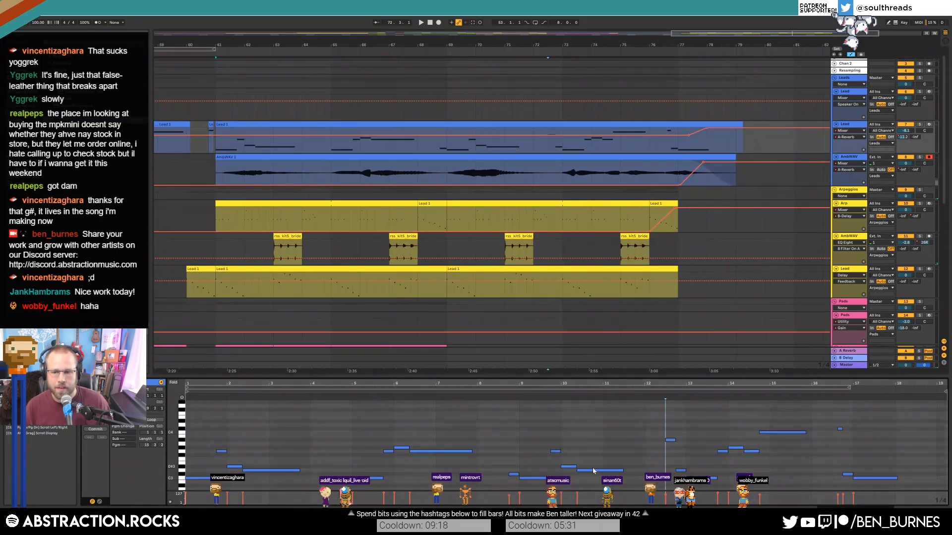
double_click(729, 39)
key("a")
key("shift+Tab")
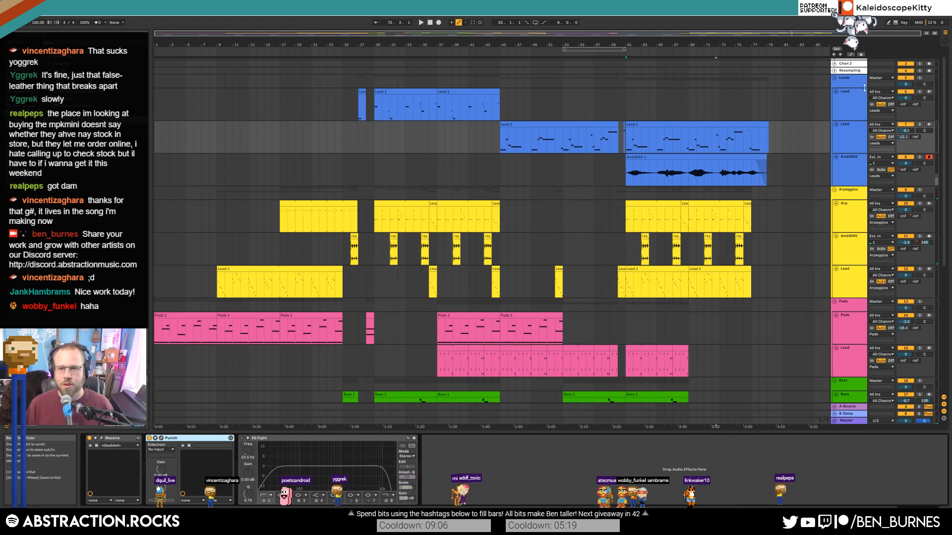
Collapse the tracks in the Leads and Arpeggios groups.
left_click(835, 92)
left_click(837, 98)
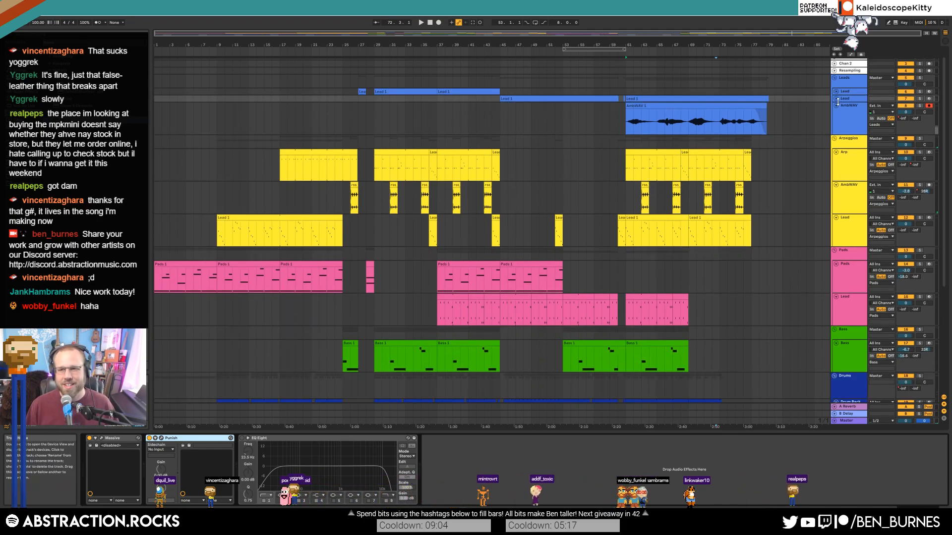
left_click(836, 105)
left_click(836, 126)
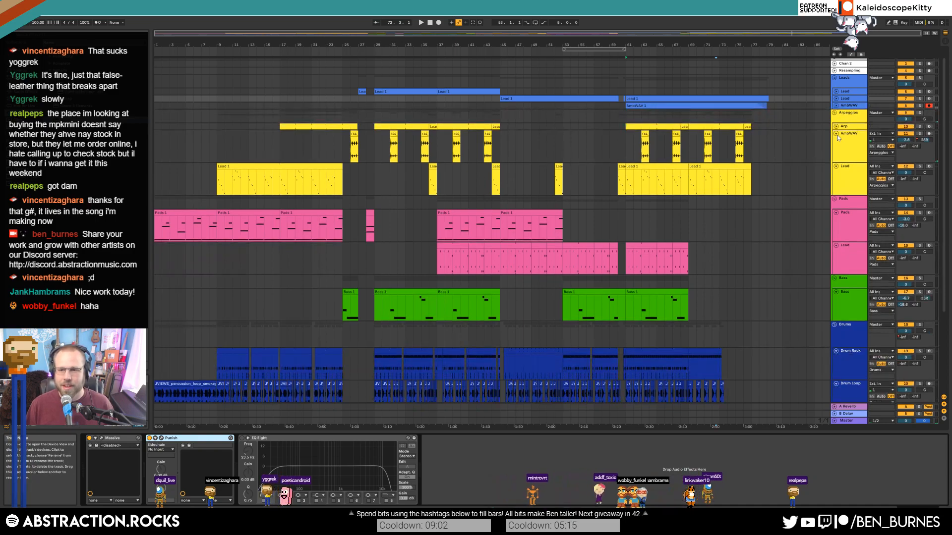
left_click(836, 133)
left_click(836, 141)
Collapse the tracks in the Pads, Bass and Drums groups, and delete the empty last AmbWAV track.
left_click(834, 160)
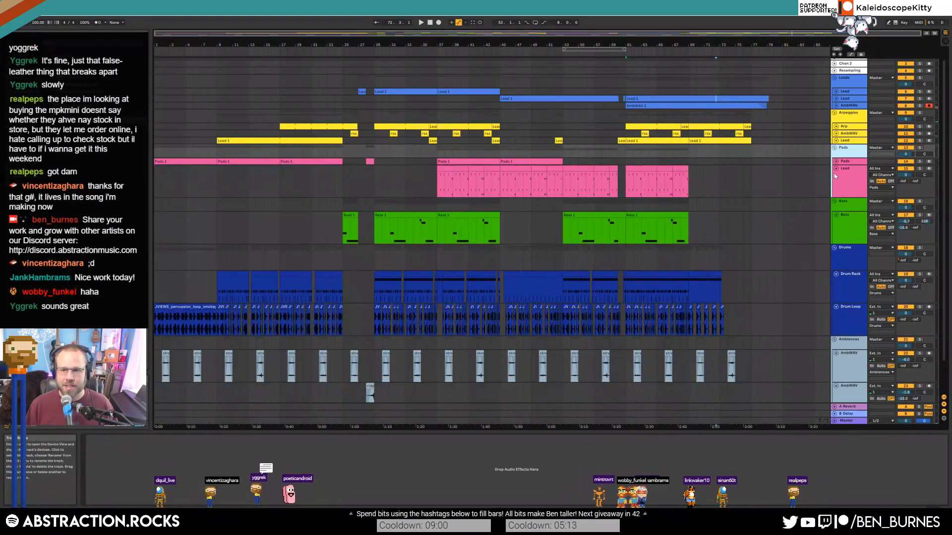
left_click(835, 169)
left_click(836, 190)
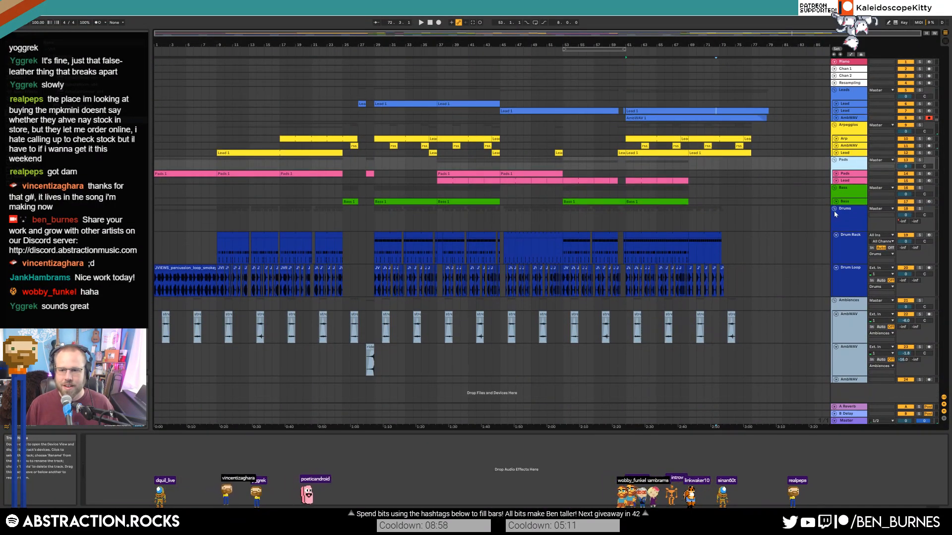
left_click(836, 235)
left_click(836, 242)
left_click(844, 318)
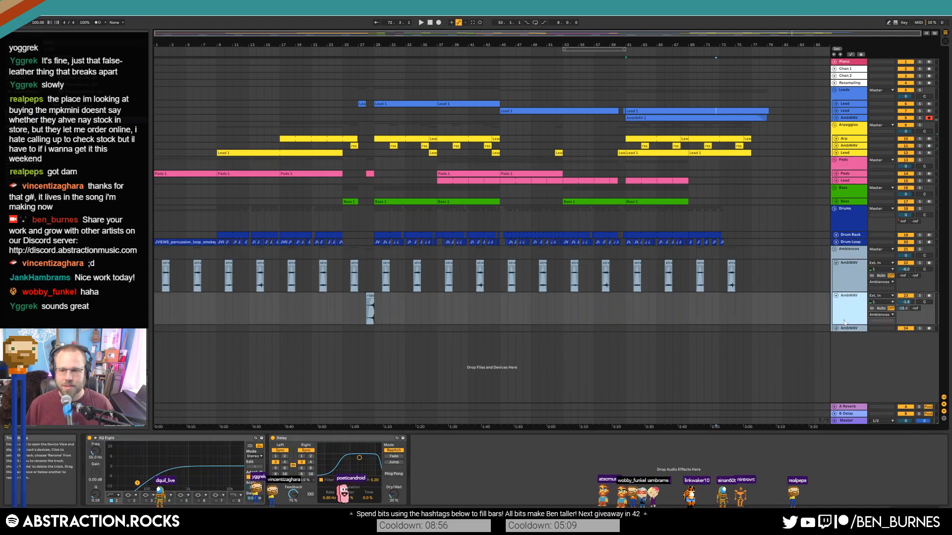
left_click(850, 328)
Copy the lower Ambiences track's clip at bar 28 to bars 60, 8 and 76.
left_click(369, 297)
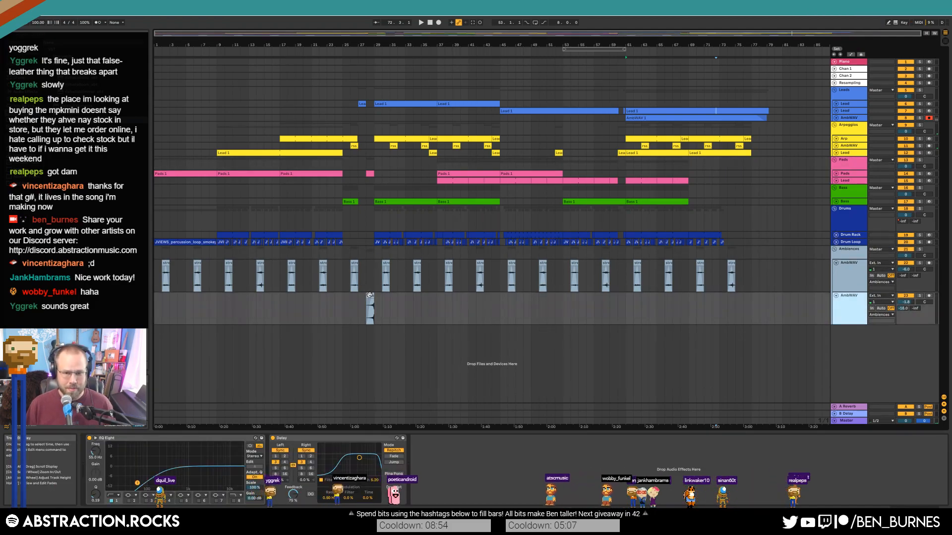
left_click(620, 307)
key("ctrl+v")
left_click(208, 310)
key("ctrl+v")
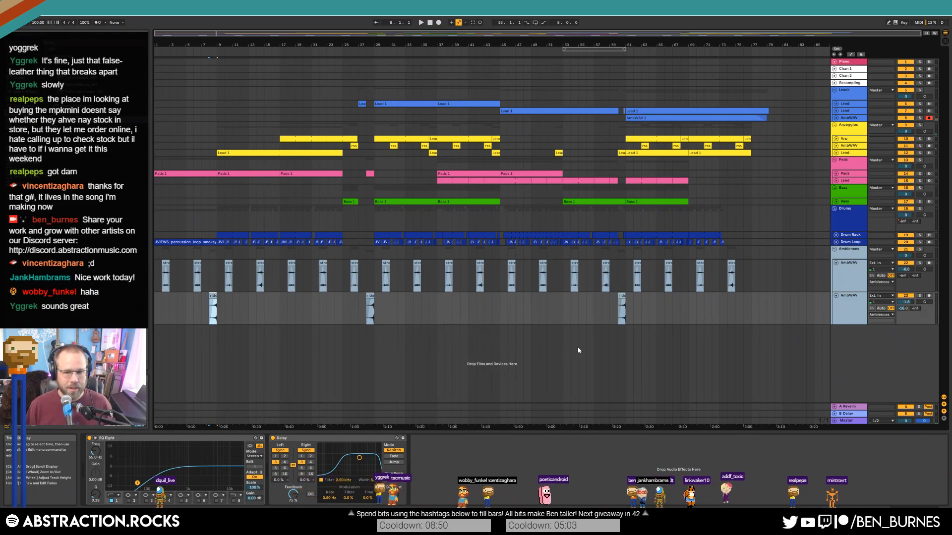
left_click(743, 317)
key("ctrl+v")
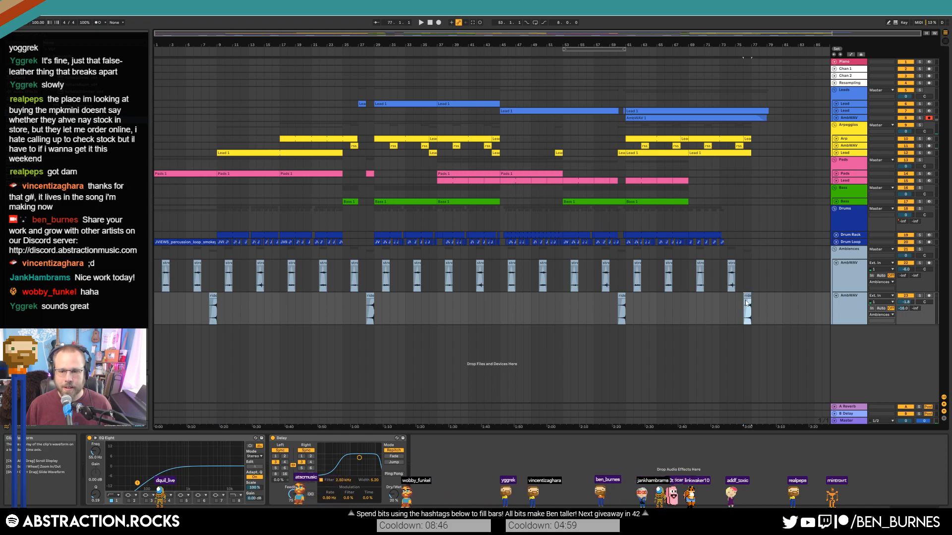
Open the ambience clip at bar 76 and play it, and restart playback from the beginning of the song.
double_click(744, 297)
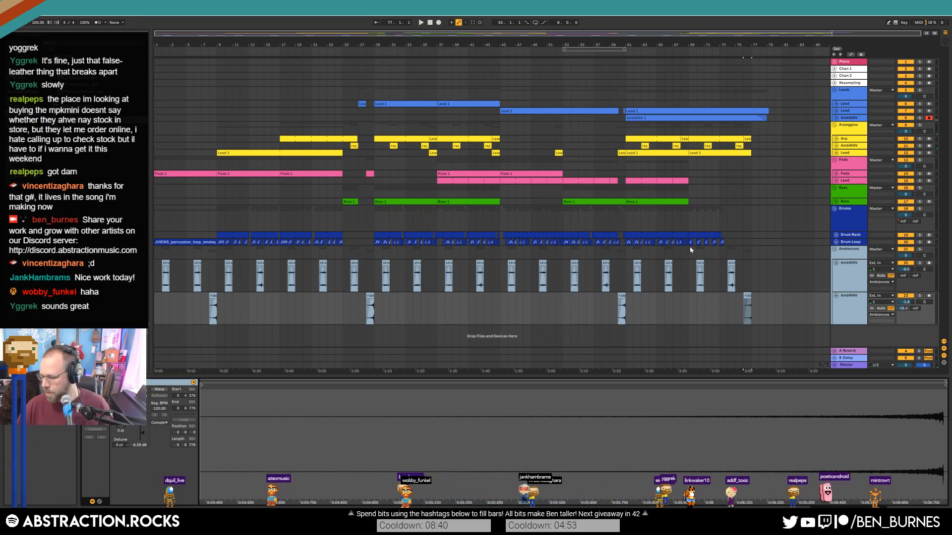
key("space")
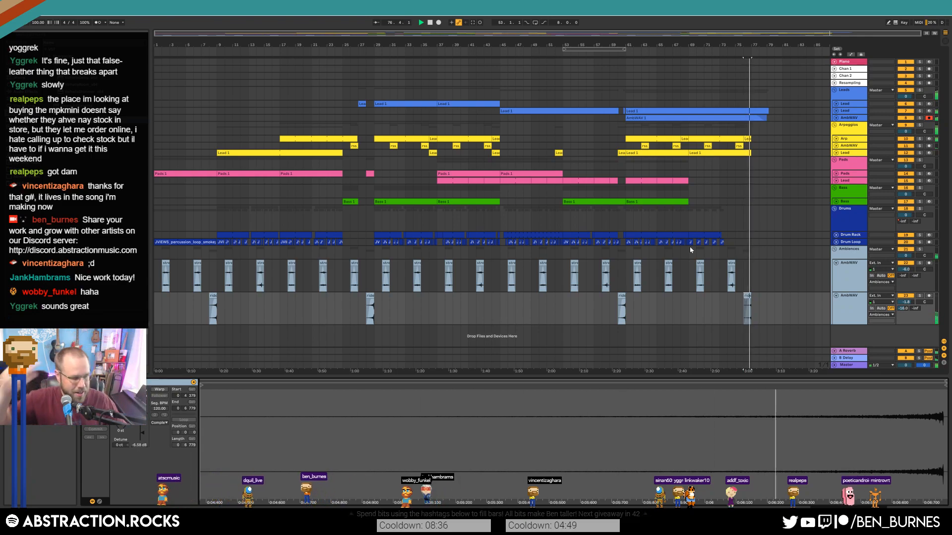
key("space")
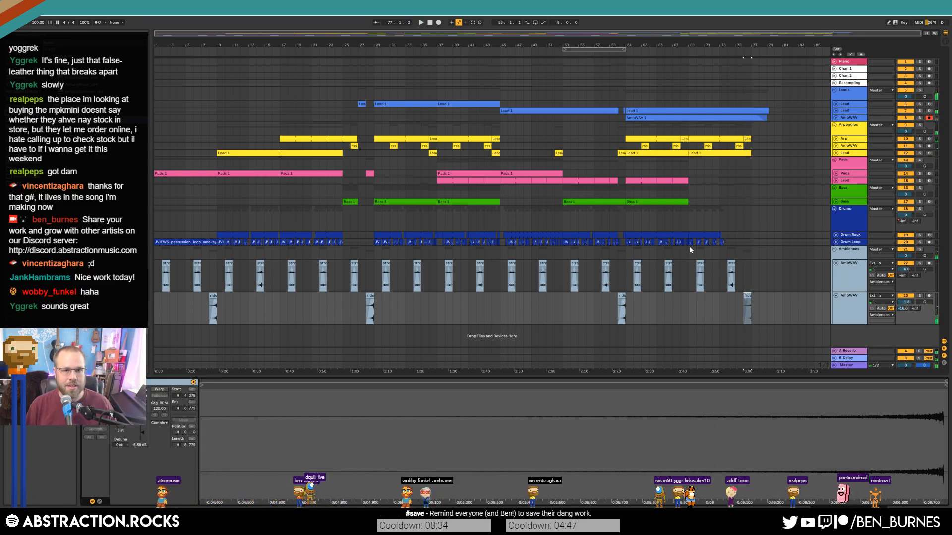
left_click(429, 23)
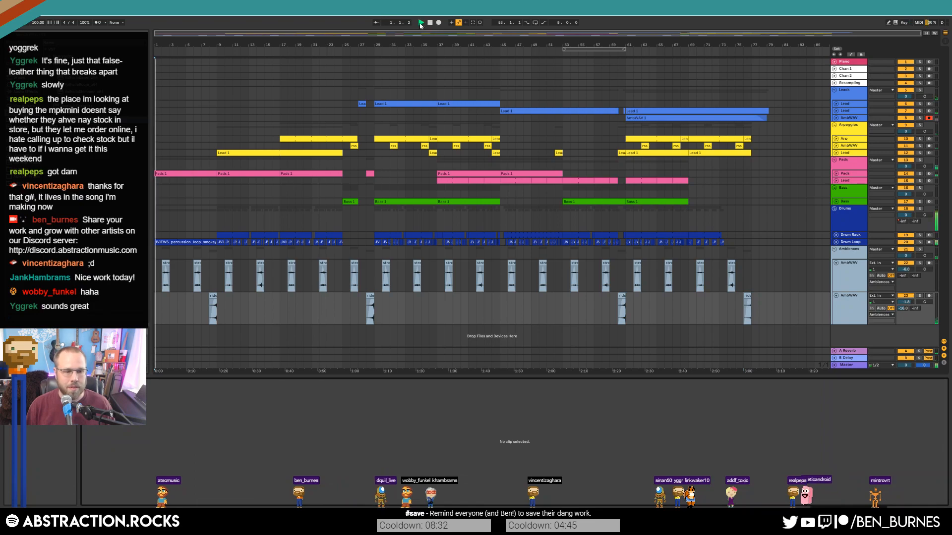
Unfold the Simple Mastering rack on the Master track and reshape the low and low-mid bands of its EQ Eight curve.
key("shift+Tab")
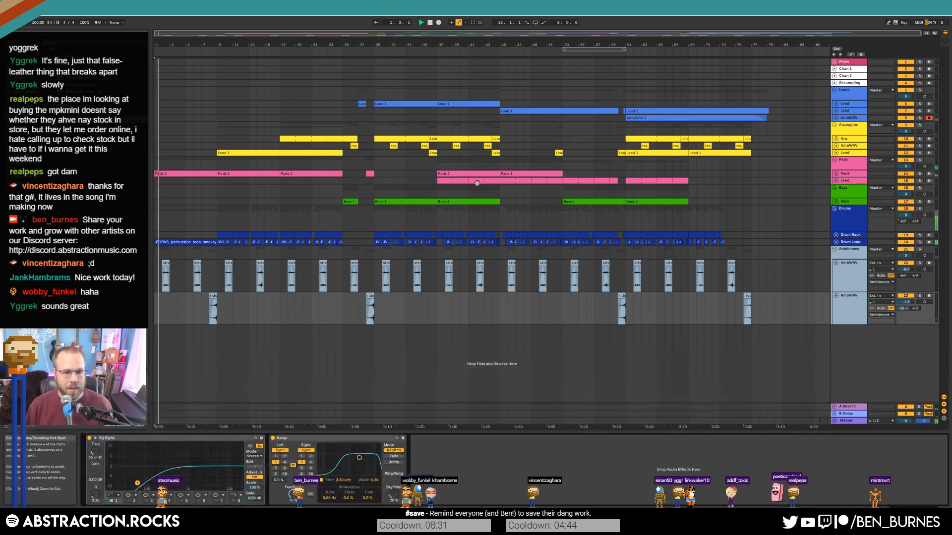
left_click(840, 422)
left_click_drag(840, 424, 822, 445)
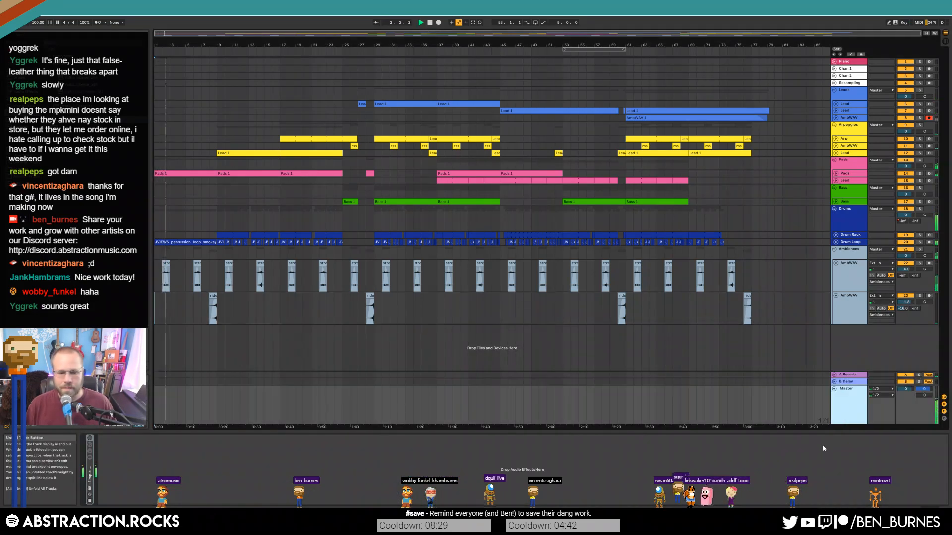
double_click(92, 482)
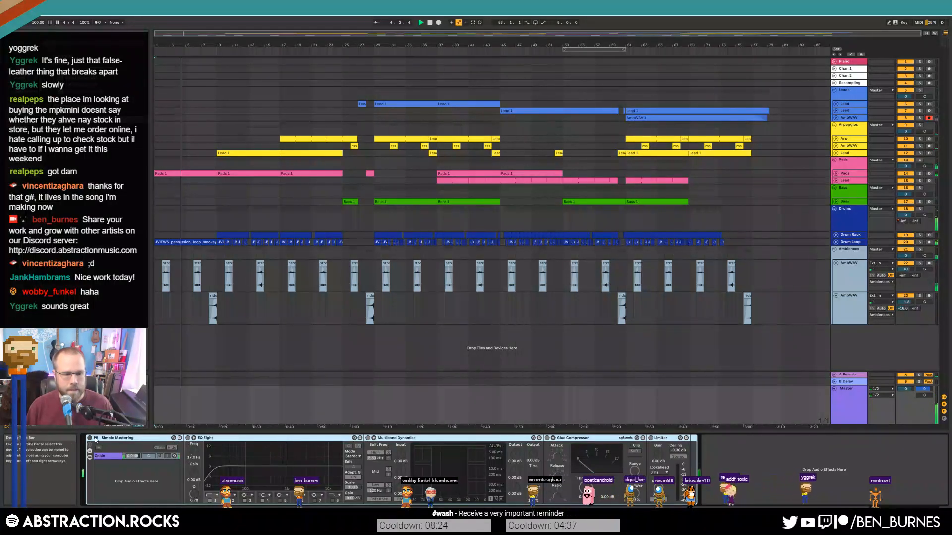
left_click_drag(216, 472, 259, 463)
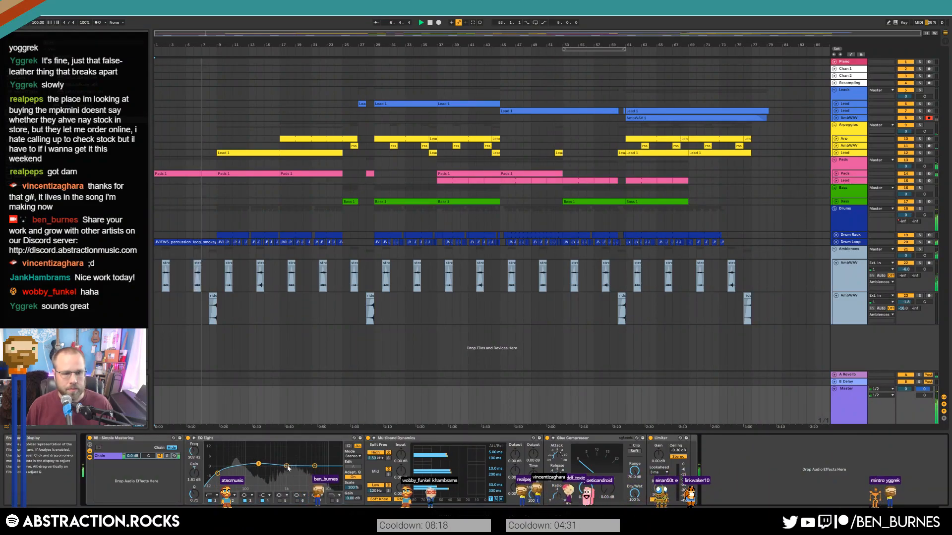
Unfold the Pads track and set its volume to -1.0 dB.
left_click(836, 173)
left_click_drag(906, 180, 906, 174)
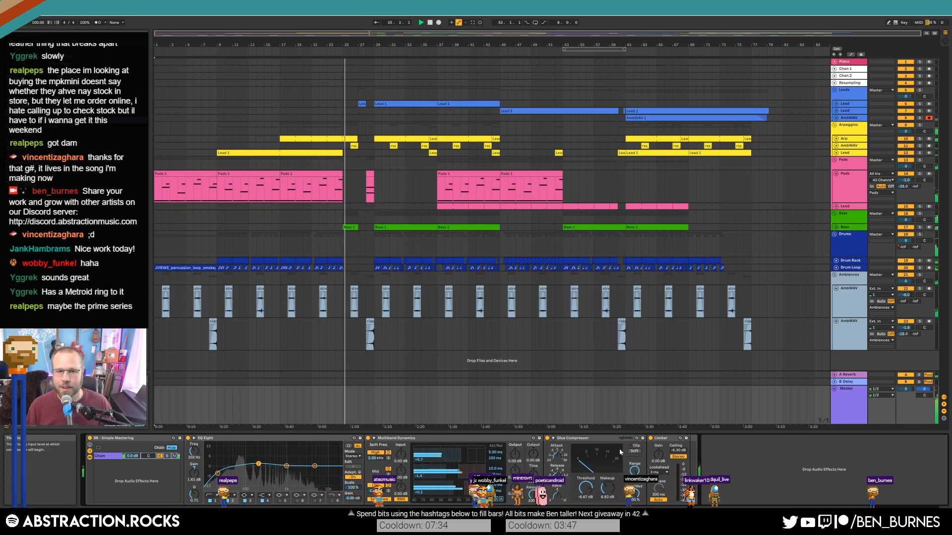
Unfold the Bass track, open its Kontakt string instrument and adjust the Attack slider slightly.
left_click(837, 228)
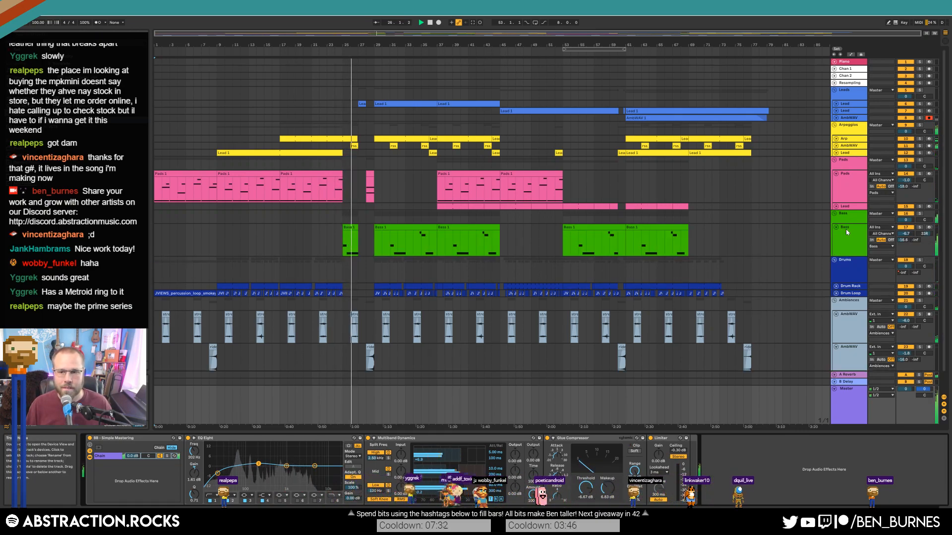
left_click(109, 456)
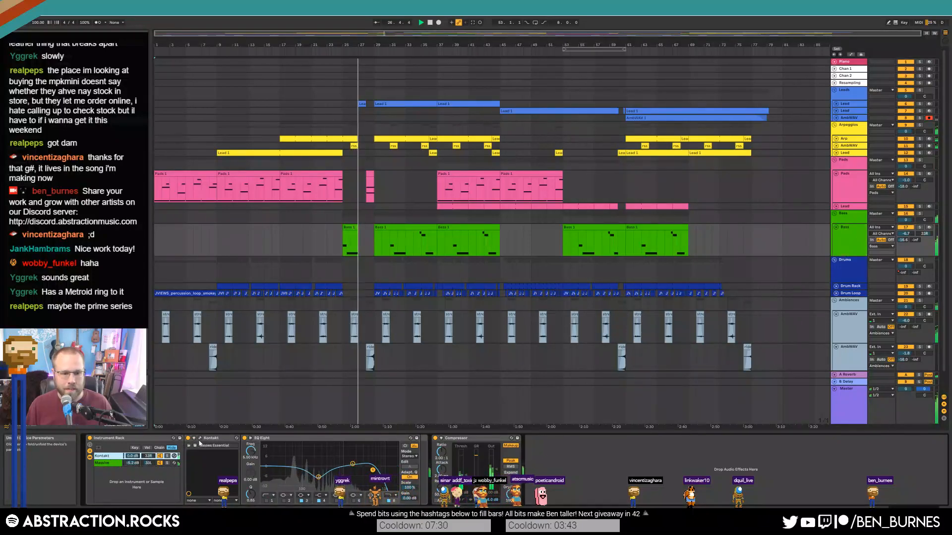
left_click_drag(680, 293, 683, 290)
Check the amp envelope of the Bass rack's Massive synth, set the Massive chain volume to -4.0 dB and hide the plug-in windows.
left_click(103, 465)
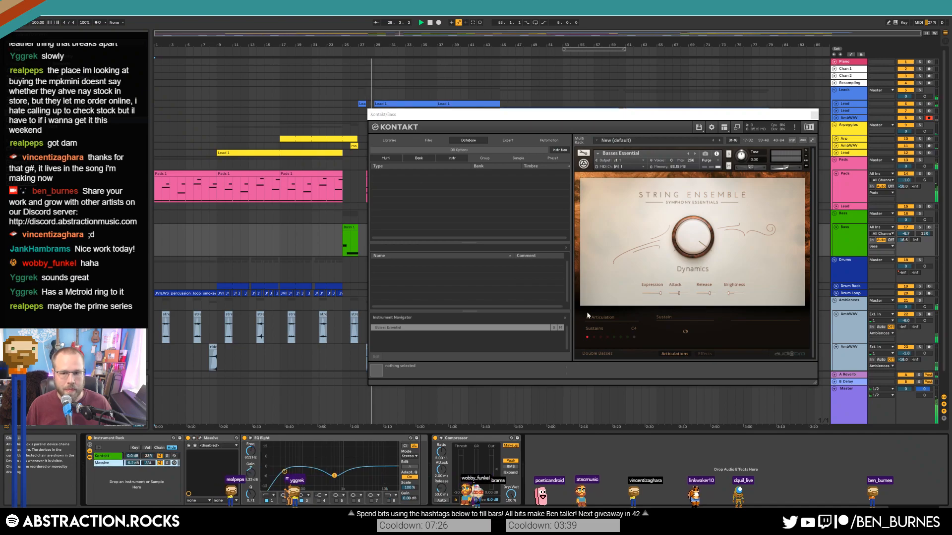
left_click(200, 440)
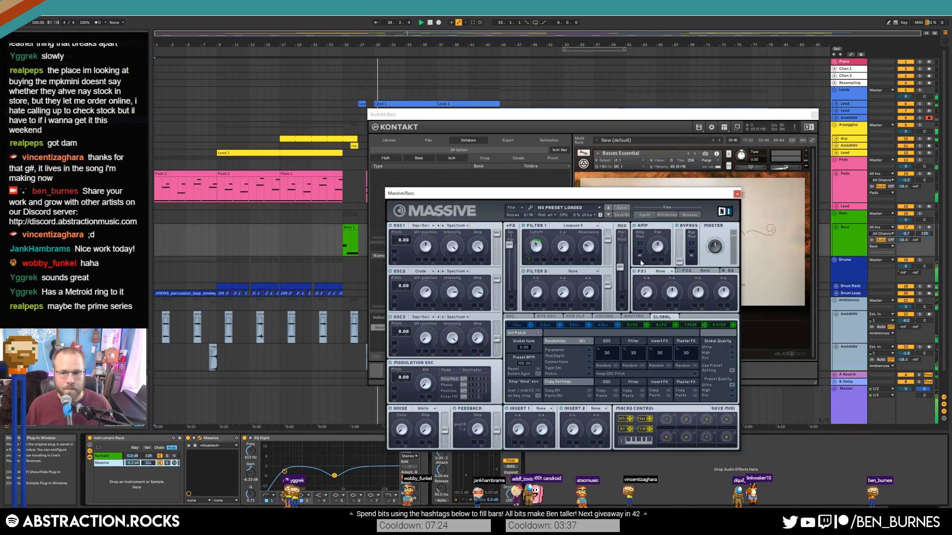
left_click(601, 326)
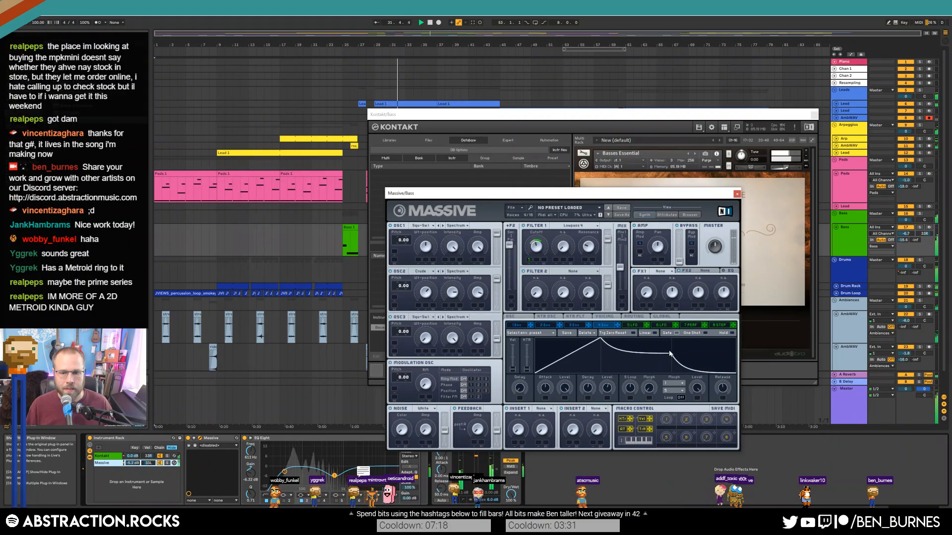
left_click(737, 194)
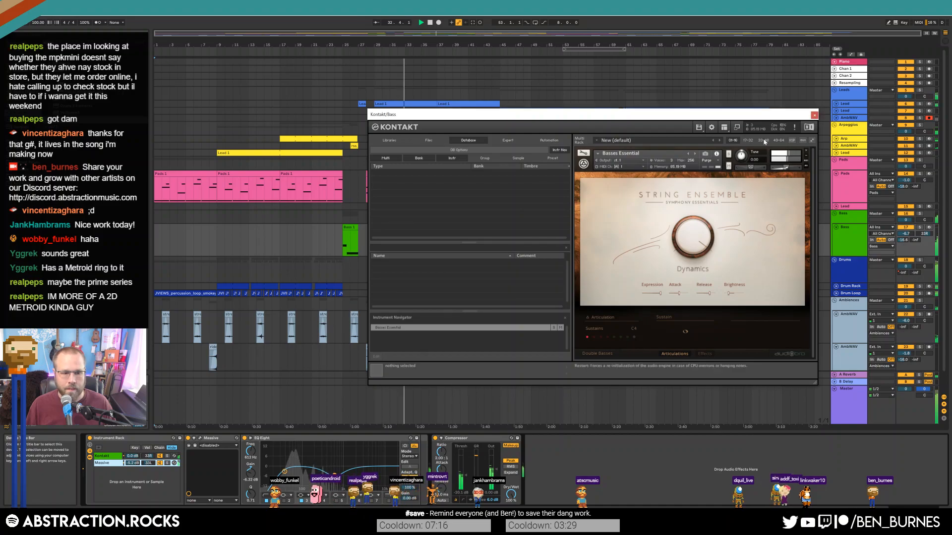
left_click(112, 456)
left_click_drag(133, 463, 132, 459)
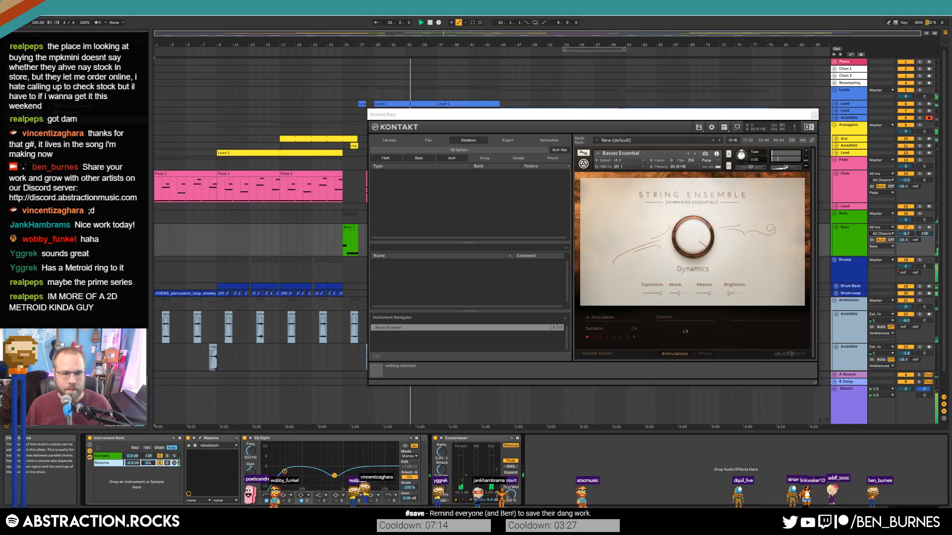
key("ctrl+alt+p")
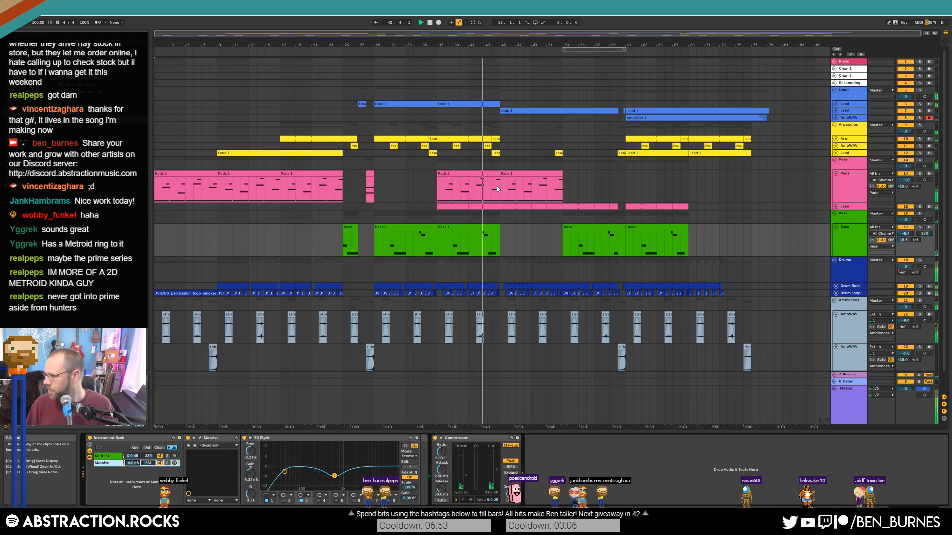
Open the Bass clip at bar 37 and move its last note, near bar 43, to a higher pitch.
double_click(493, 229)
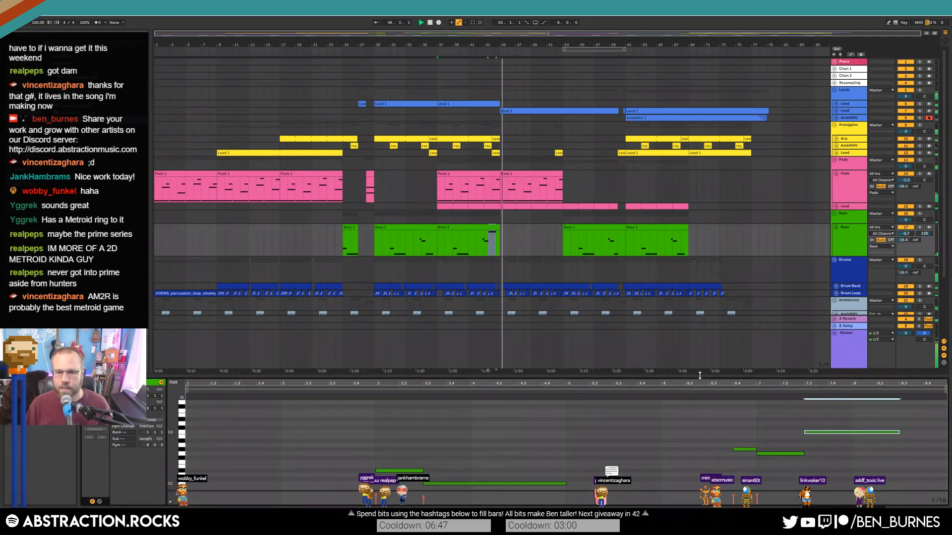
key("shift+Tab")
Unfold the second Lead track in the Leads group and lower its volume.
left_click(835, 111)
left_click(864, 112)
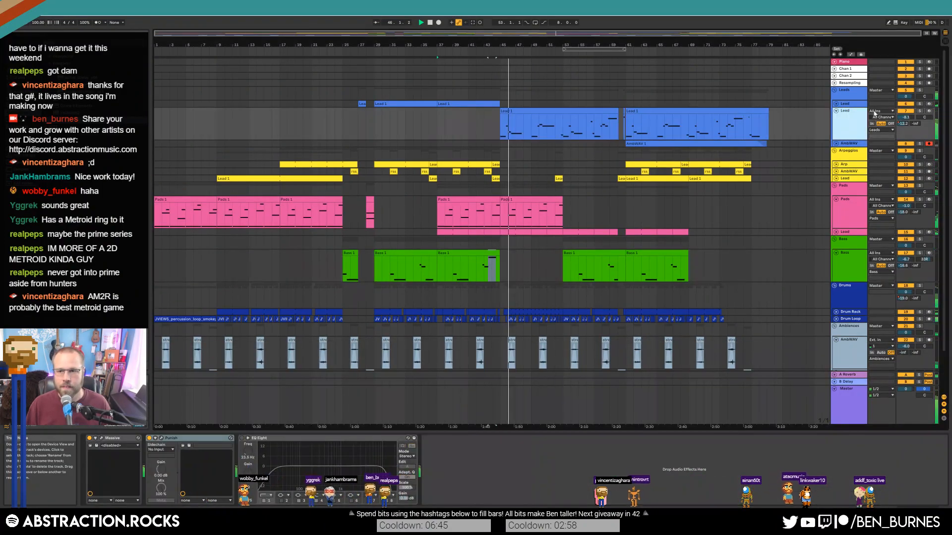
left_click_drag(906, 117, 906, 122)
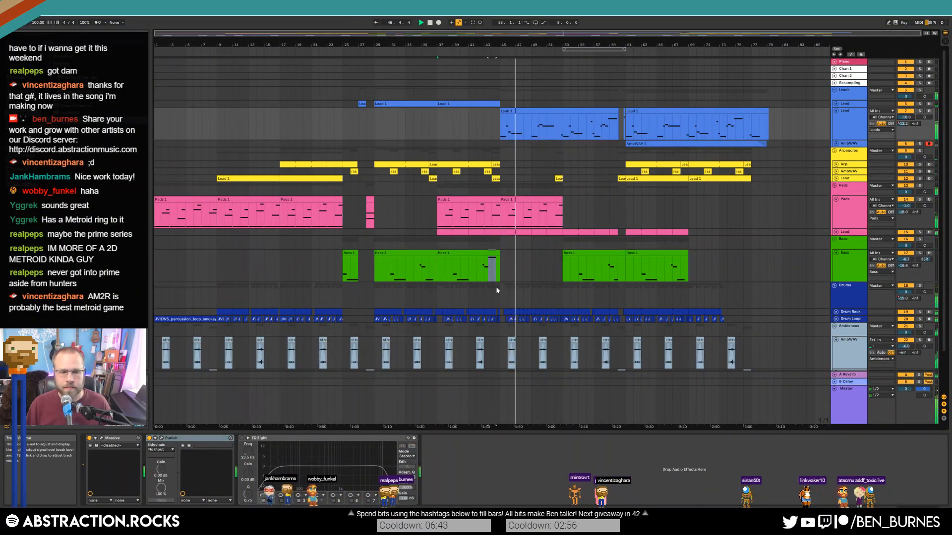
Move the Lead track's EQ Eight ahead of Punish and reshape its curve, with the low cut at 77.4 Hz.
left_click_drag(271, 441, 183, 442)
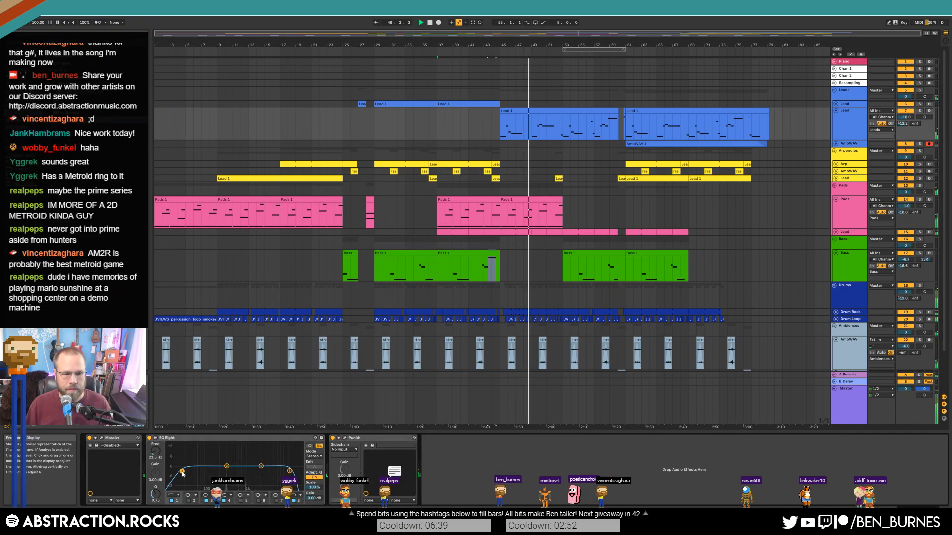
left_click(256, 474)
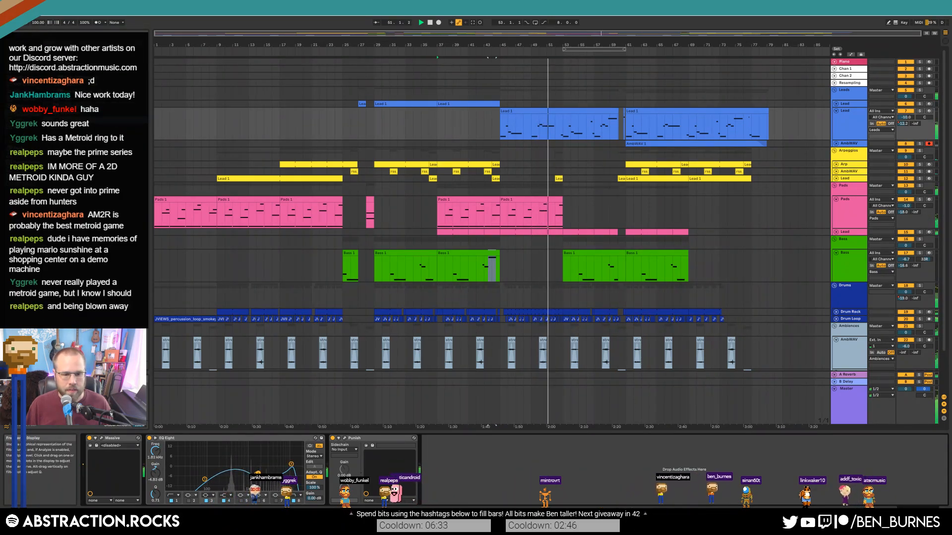
left_click_drag(291, 464, 203, 477)
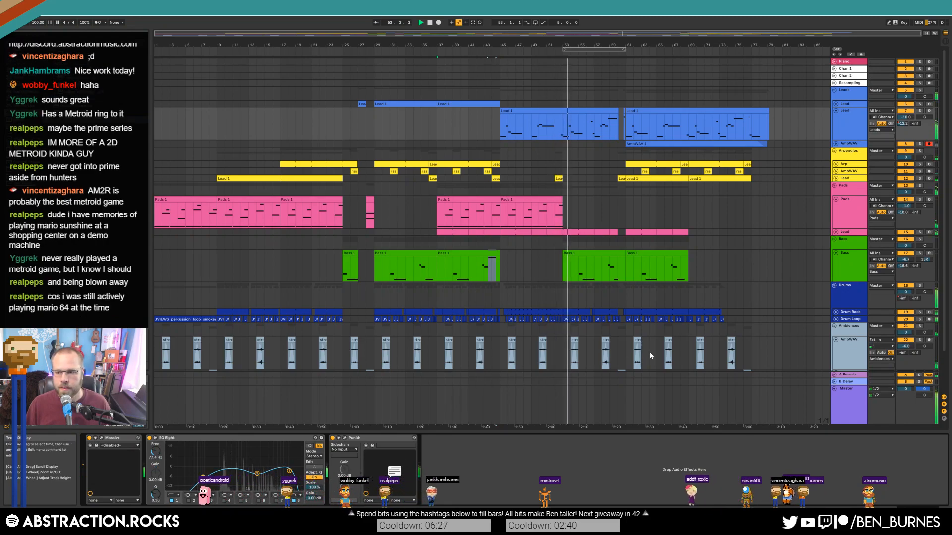
Unfold the Drum Rack track and clear its clip from bar 51 to the middle of bar 52.
left_click(835, 312)
scroll(578, 323, "up", 4)
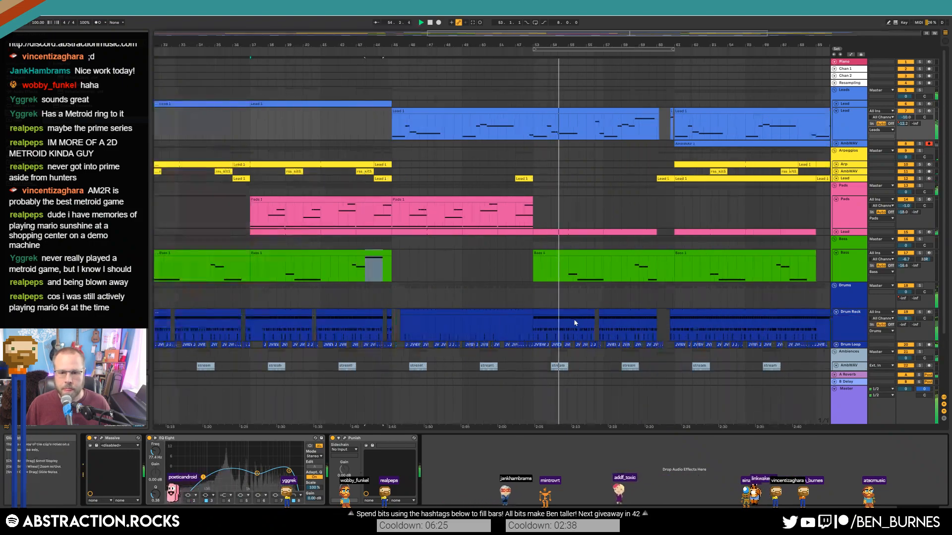
scroll(421, 333, "up", 2)
left_click(433, 331)
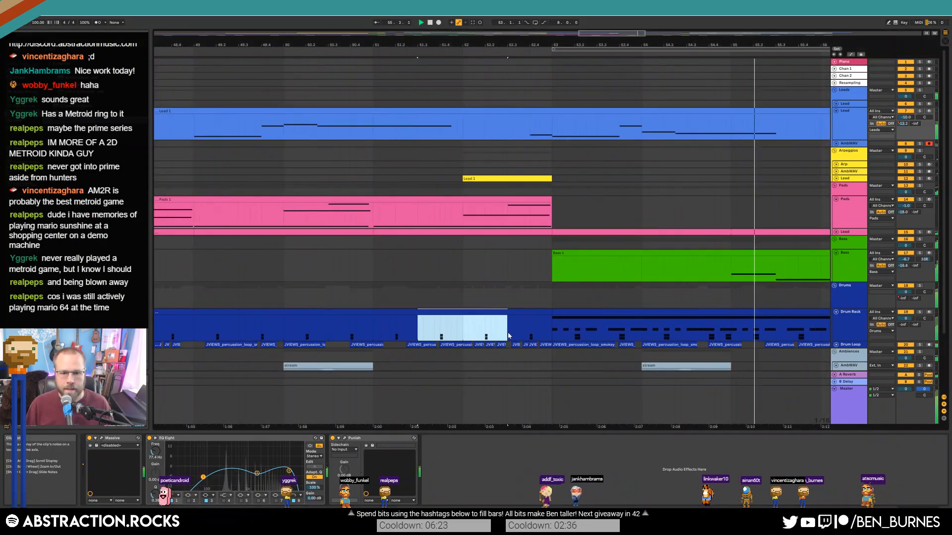
key("Delete")
left_click_drag(377, 334, 424, 335)
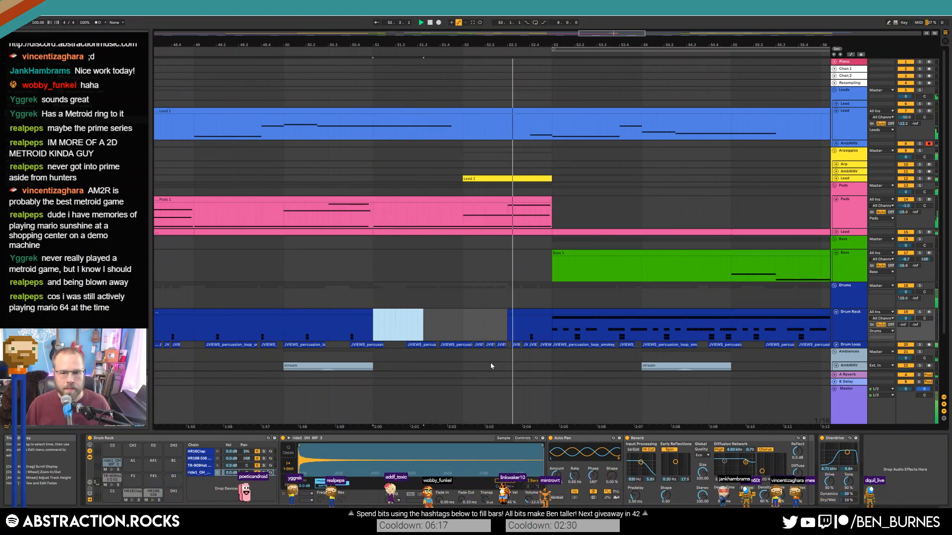
Delete the Drum Loop slices between bar 51 and bar 52.
left_click_drag(399, 344, 457, 347)
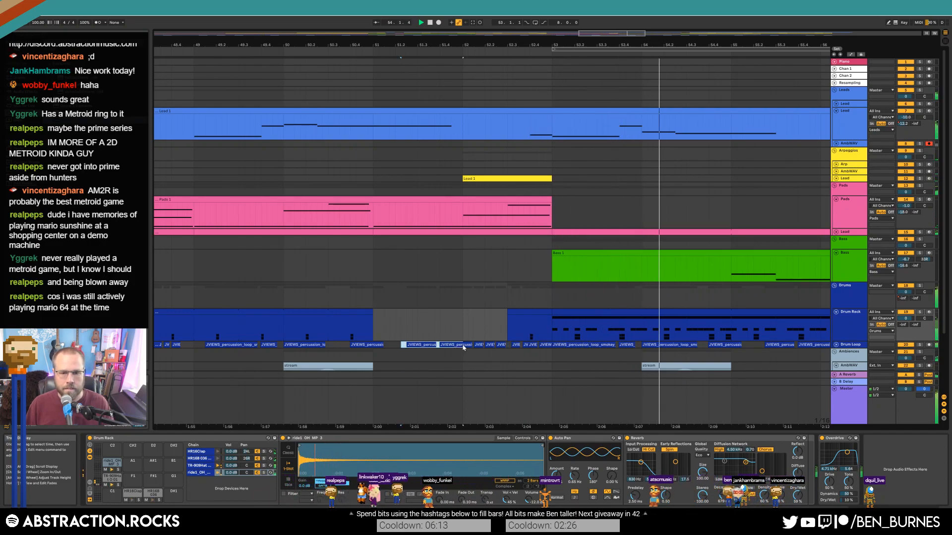
key("Delete")
left_click(327, 347)
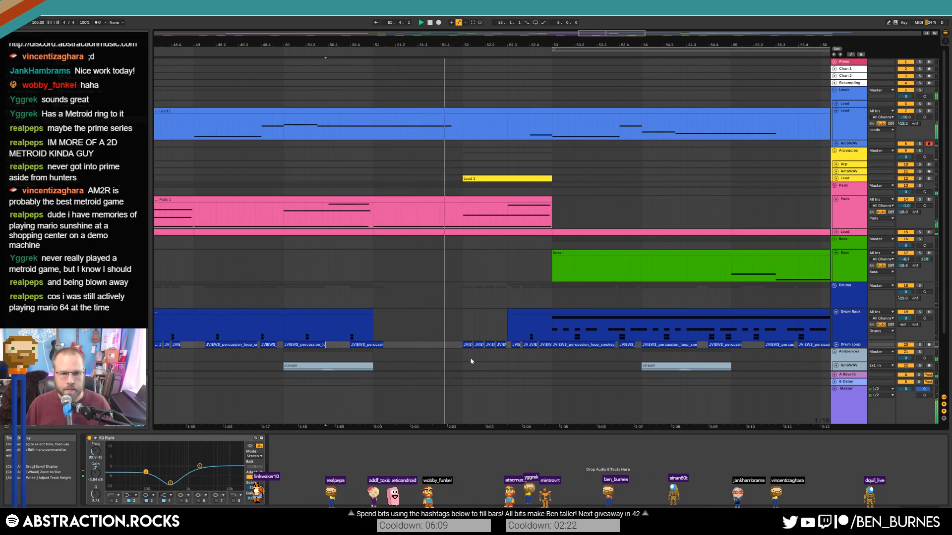
Clear the Pads group's Lead clip from bar 51 to 53 and shorten the Pads clip to end at bar 51.
left_click(835, 233)
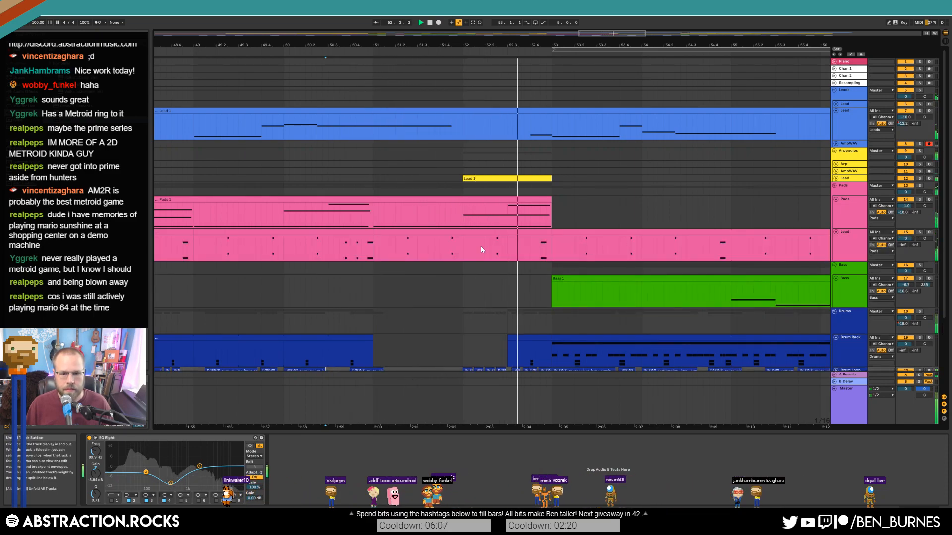
left_click_drag(373, 244, 544, 256)
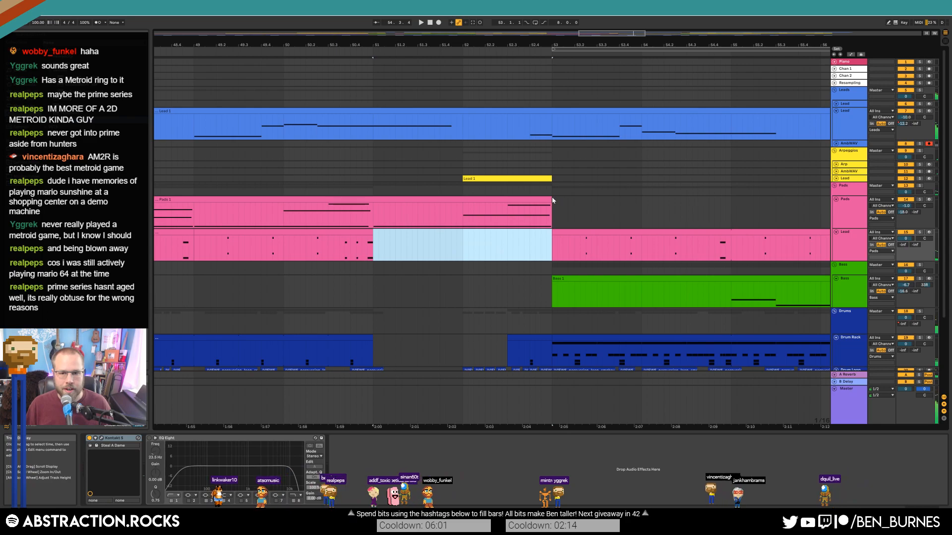
key("Delete")
left_click_drag(551, 200, 373, 200)
Play the thinned-out transition from just before bar 49 into bar 53.
left_click(434, 285)
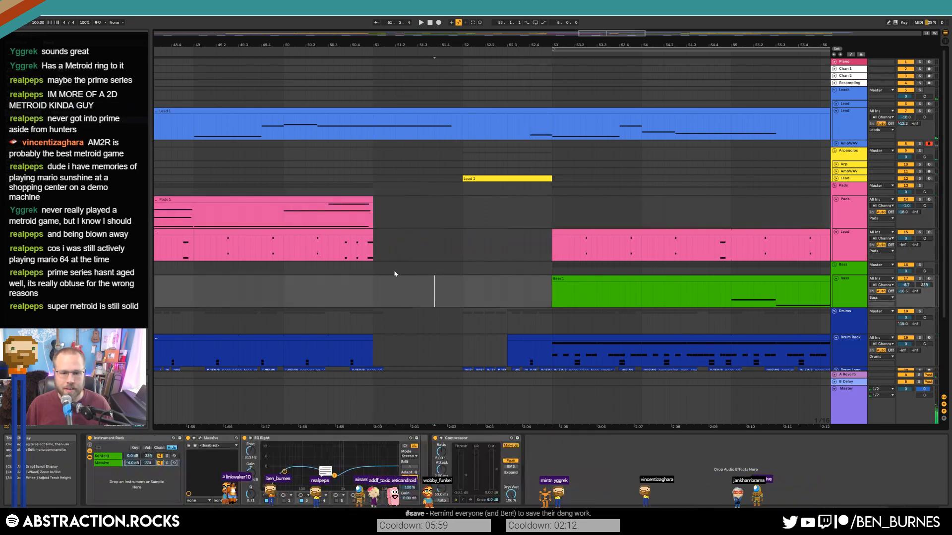
left_click(188, 164)
key("space")
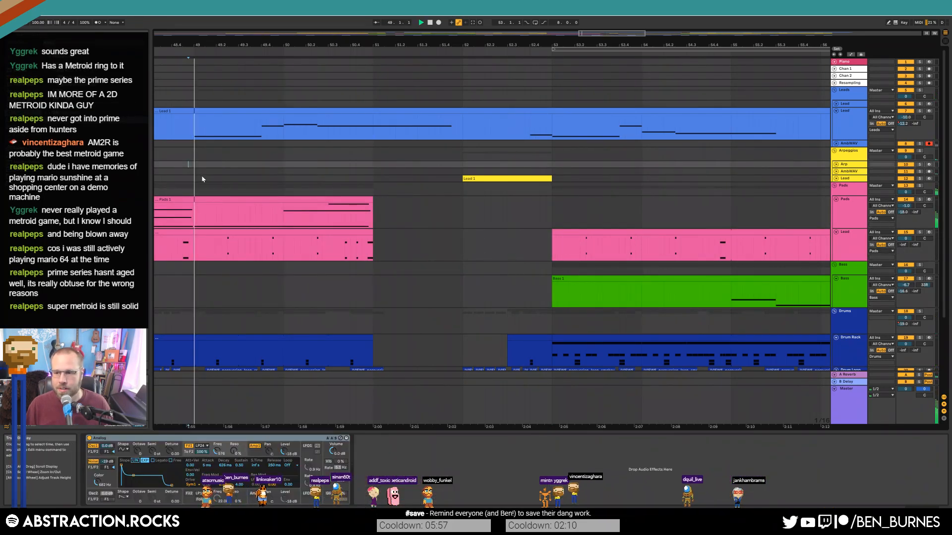
scroll(443, 208, "down", 3)
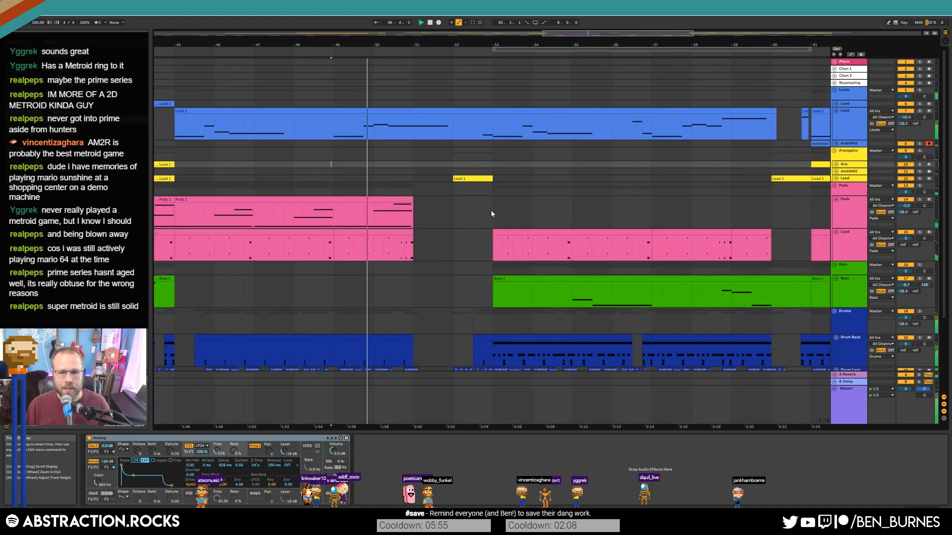
left_click_drag(638, 38, 643, 32)
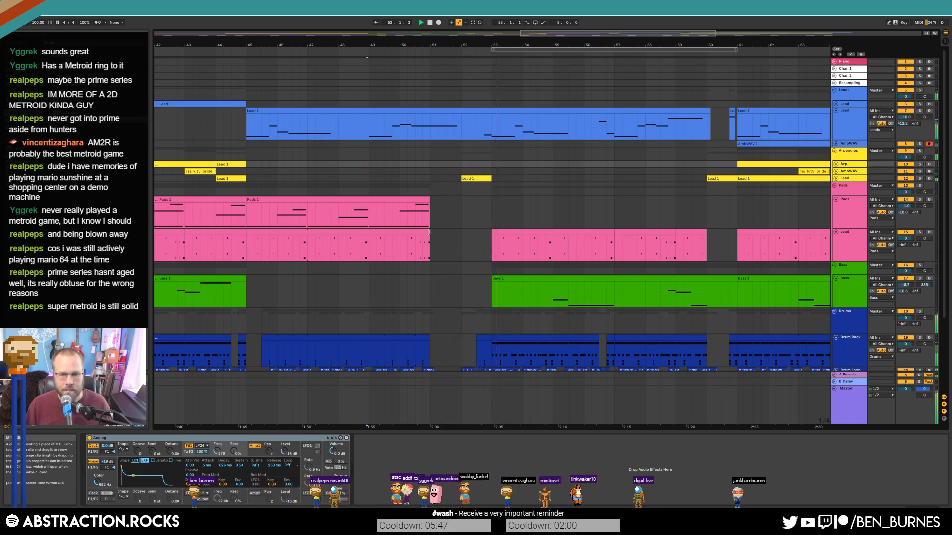
Automate the Drums group's Auto Filter frequency to ramp down to 26.0 Hz between bars 52 and 53, and play the passage.
left_click(845, 348)
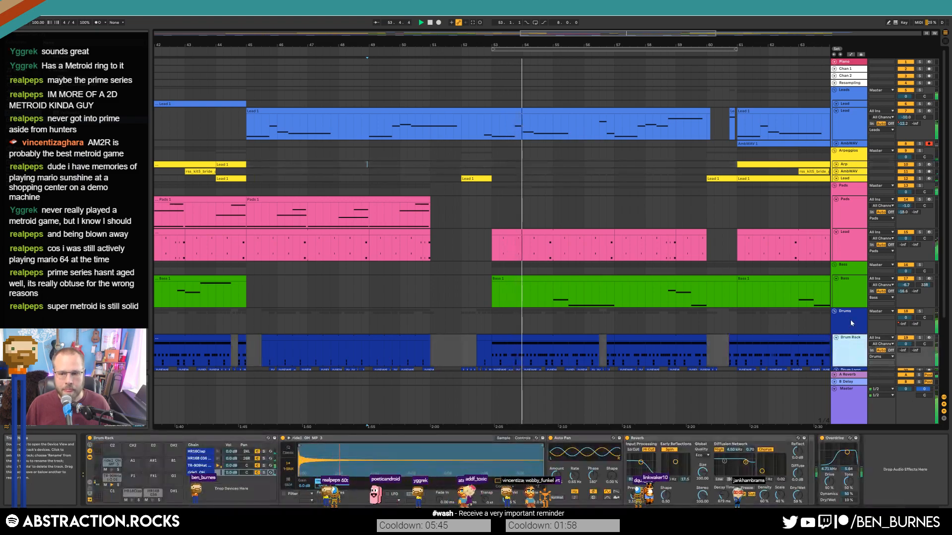
left_click(852, 324)
key("a")
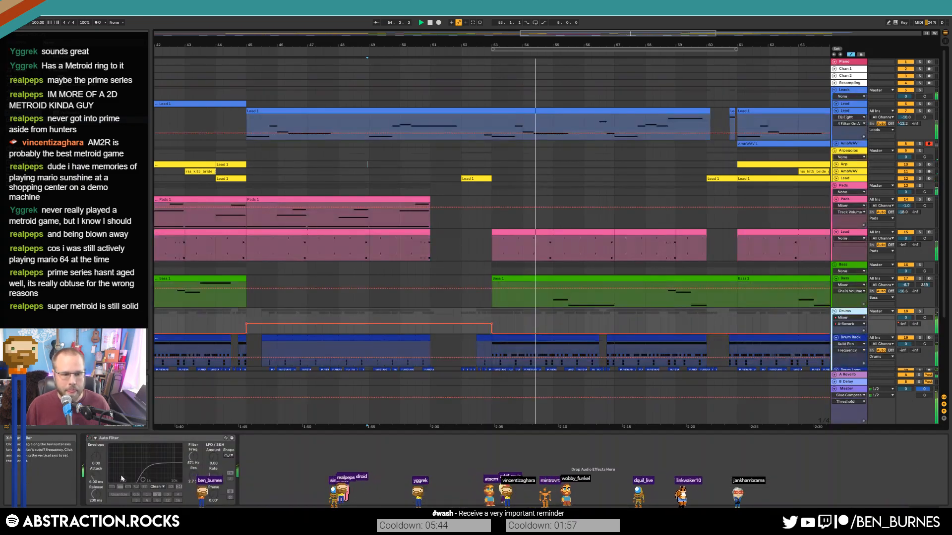
left_click(192, 458)
left_click_drag(492, 326, 493, 335)
left_click(463, 321)
key("space")
key("space")
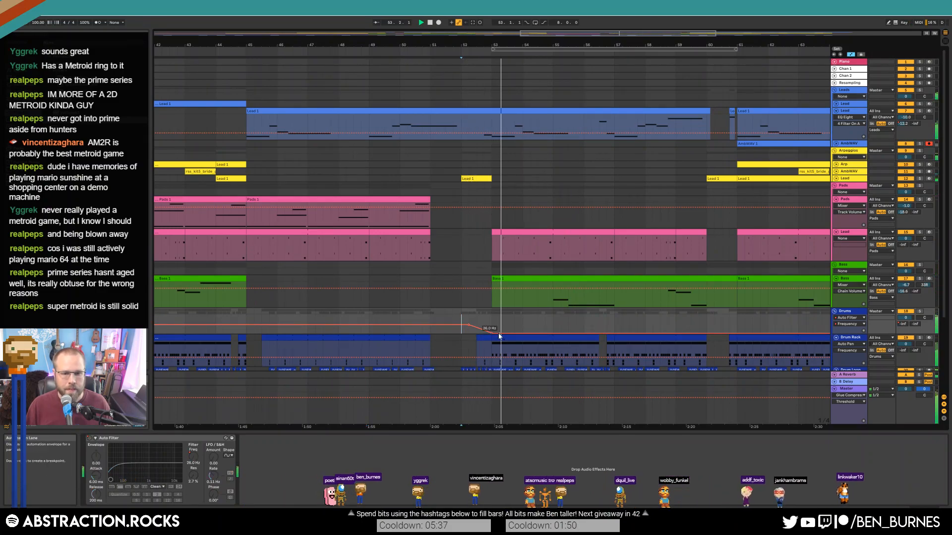
key("a")
Show the devices of the Lead track with the clip at bar 45 and select its Punish effect.
left_click_drag(622, 37, 669, 37)
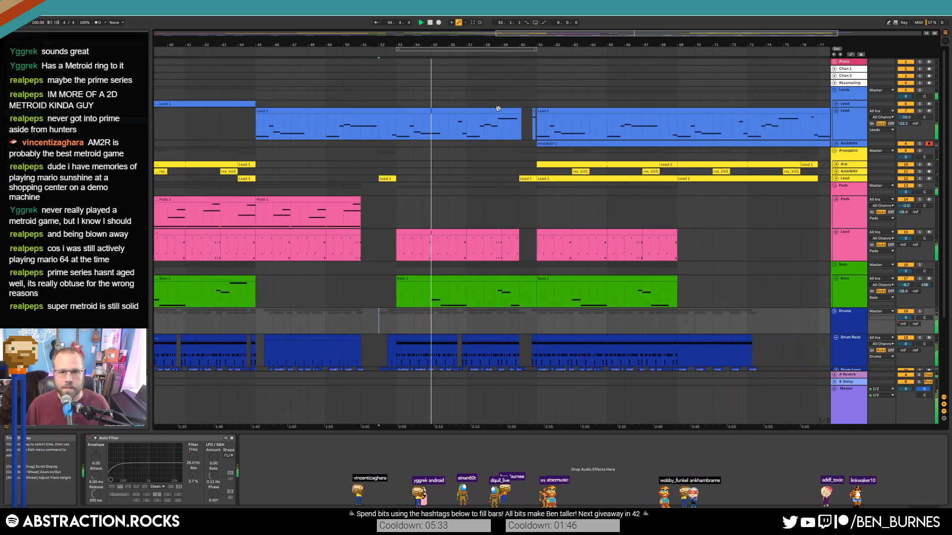
left_click(324, 124)
left_click(370, 440)
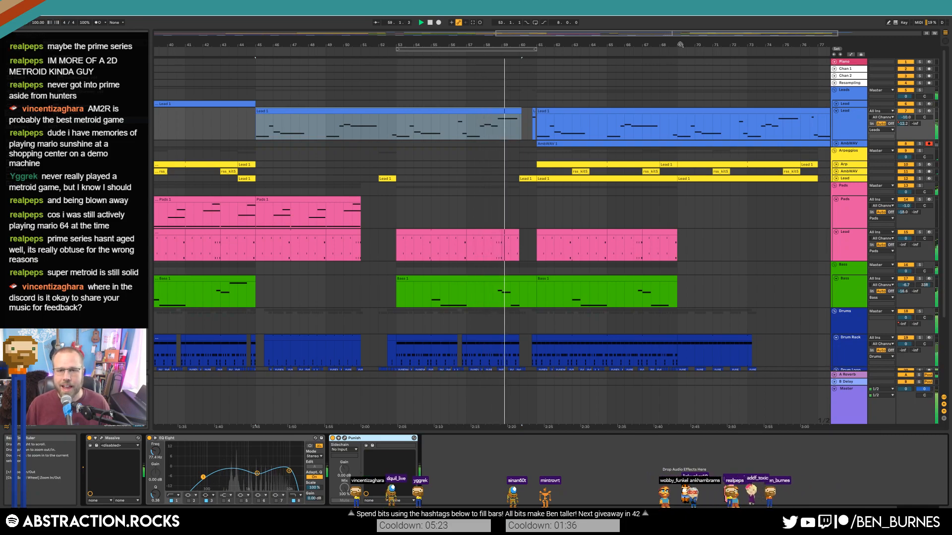
Play the arrangement from about bar 56 of the Lead part and view the drum tracks.
left_click_drag(672, 39, 699, 37)
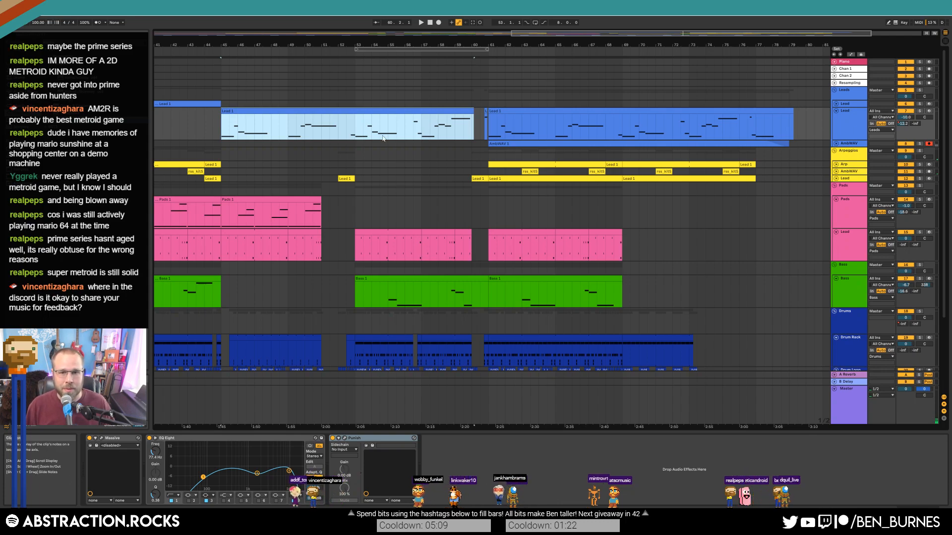
left_click(409, 131)
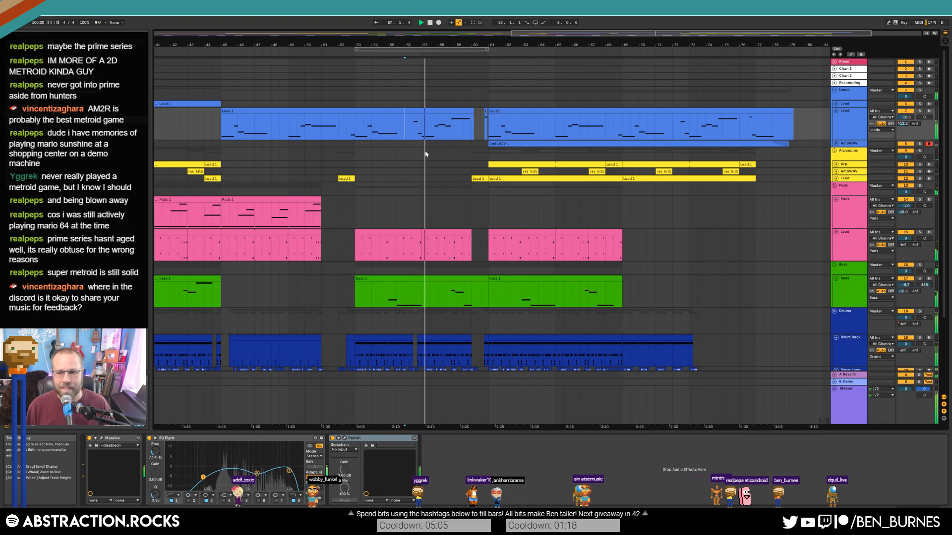
scroll(550, 310, "down", 3)
scroll(550, 310, "down", 2)
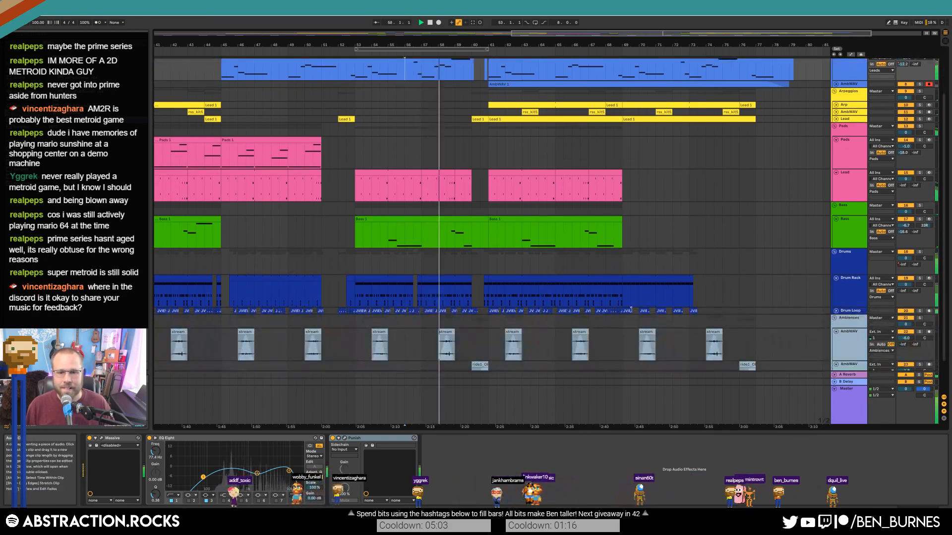
Set the sustain of Transient Master on the Drum Loop track to -41.0 % while playing from bar 57.
left_click(703, 310)
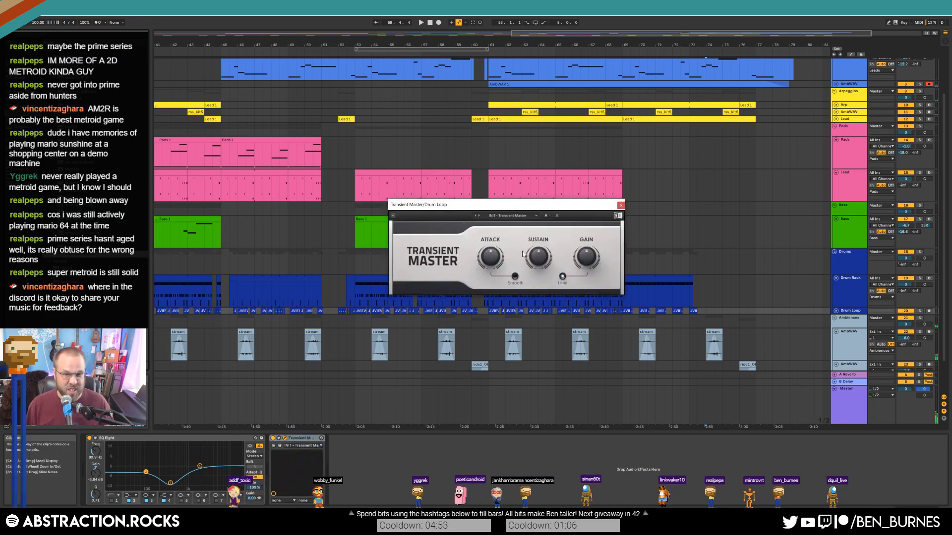
left_click_drag(538, 256, 538, 270)
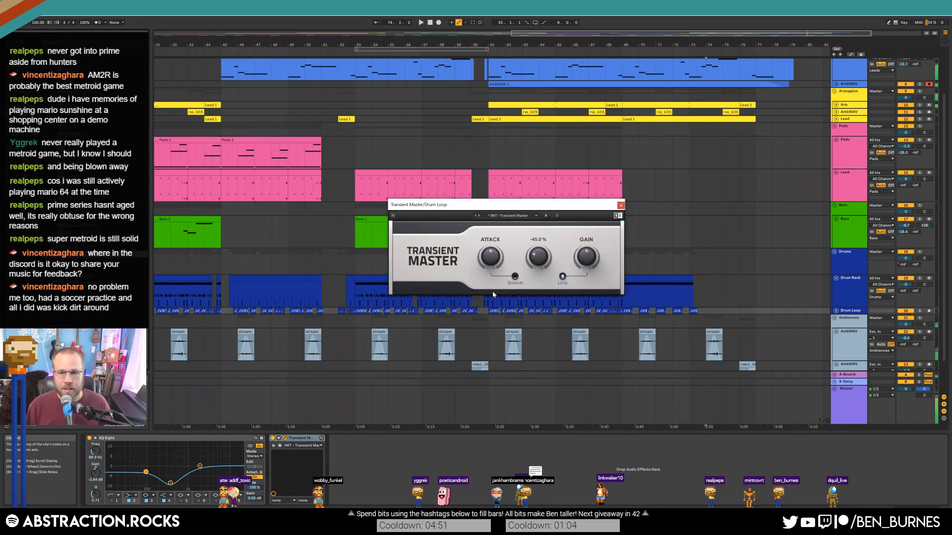
key("space")
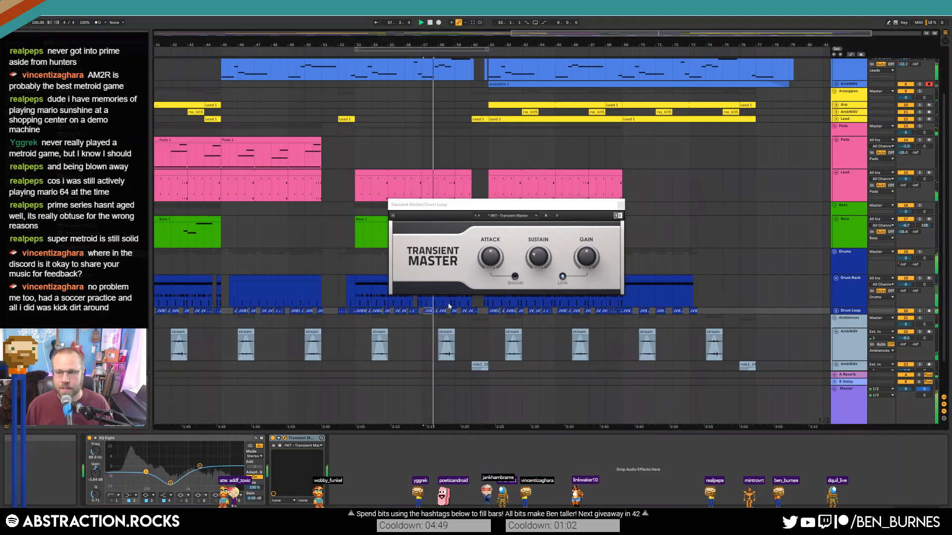
left_click_drag(540, 256, 540, 285)
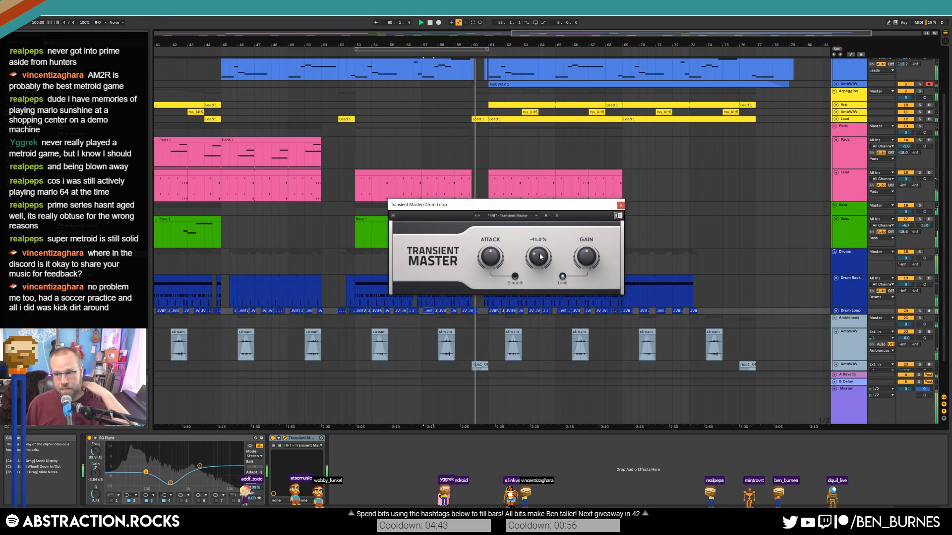
left_click(620, 205)
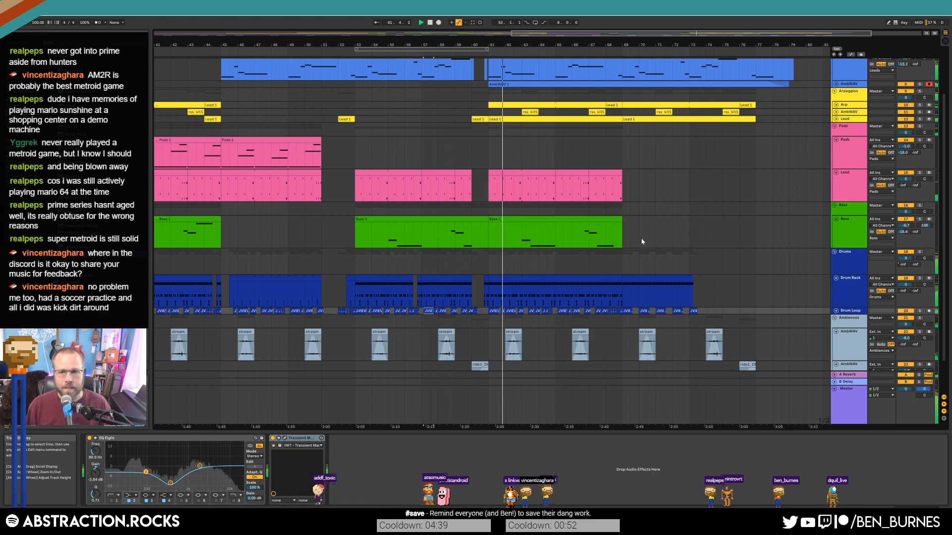
Raise the low cut in the EQ Eight of the Leads group's AmbWAV track to 267 Hz.
scroll(641, 242, "up", 2)
left_click(848, 129)
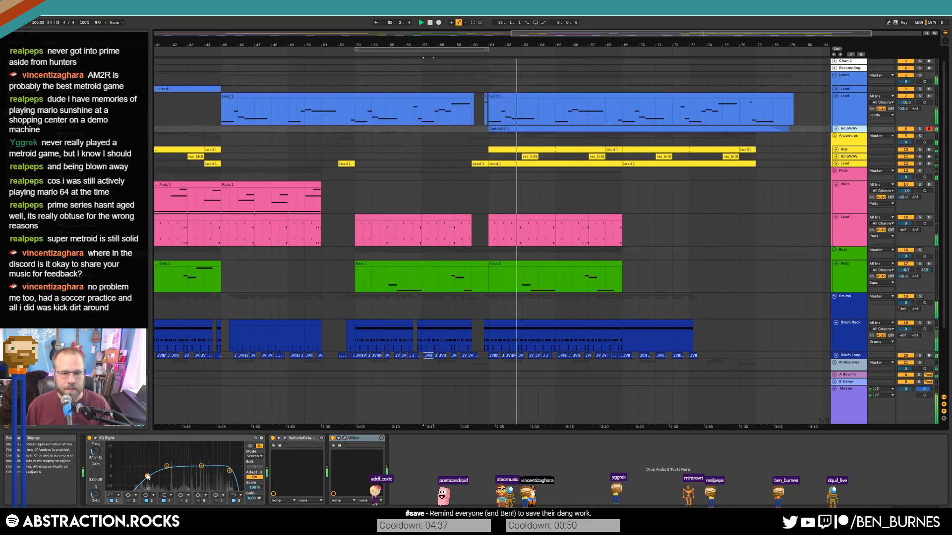
left_click_drag(147, 476, 164, 480)
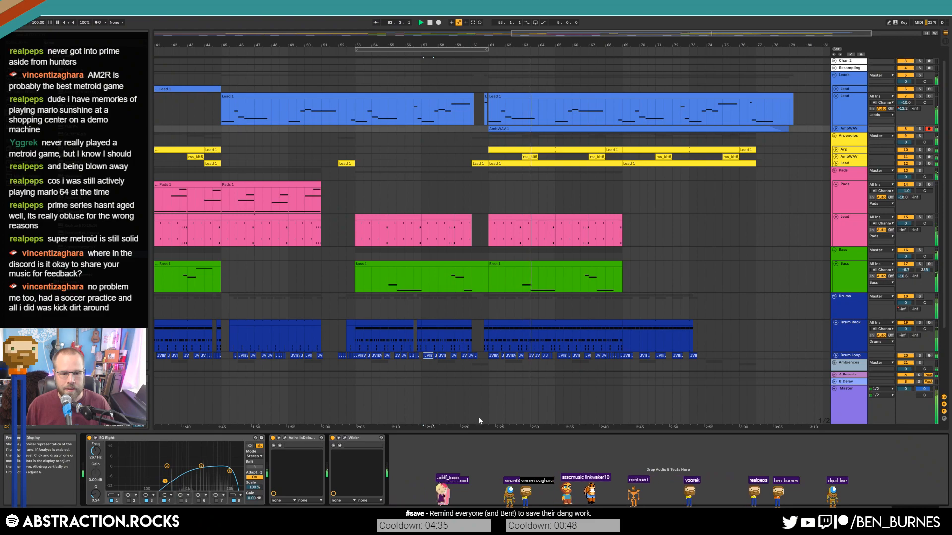
Unfold the Leads group's AmbWAV track and lower its volume to -5.8 dB during playback.
left_click(836, 129)
left_click_drag(906, 135, 907, 139)
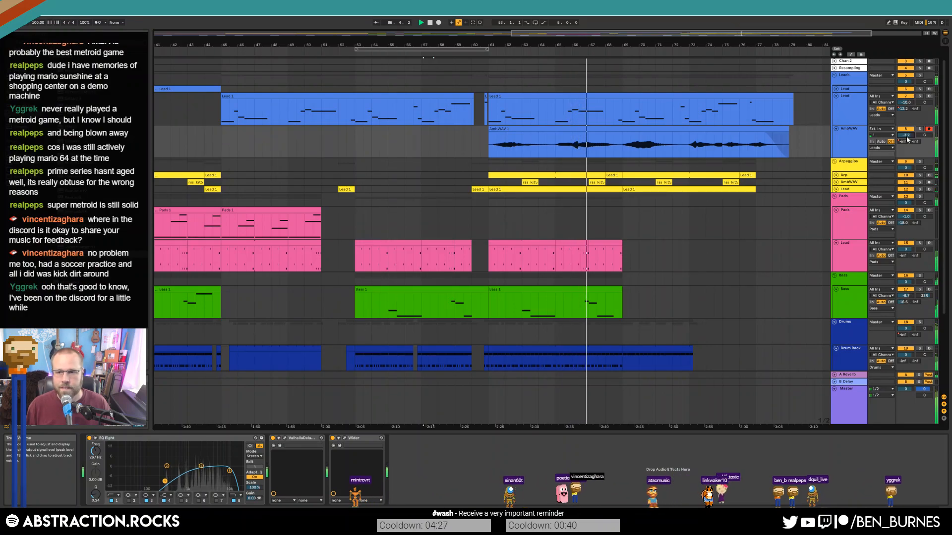
left_click_drag(907, 137, 906, 142)
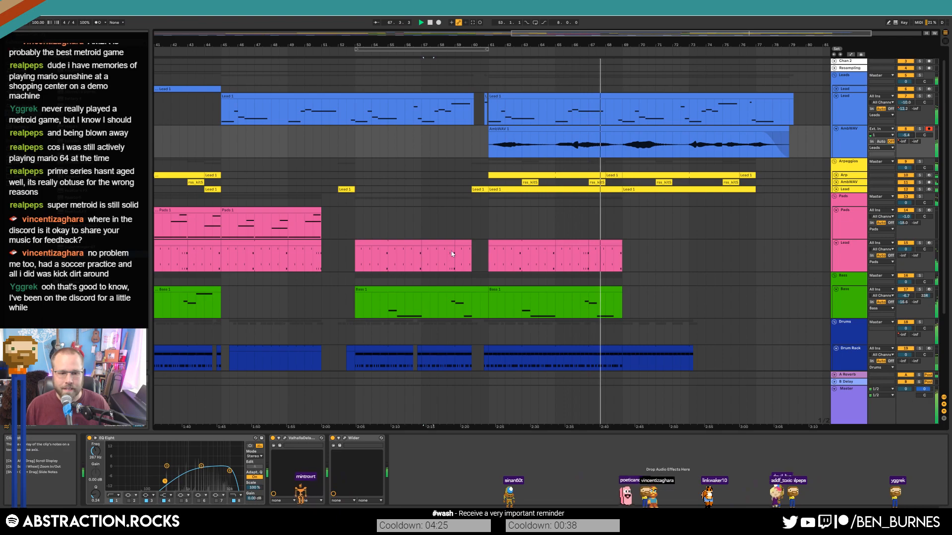
left_click_drag(906, 135, 906, 137)
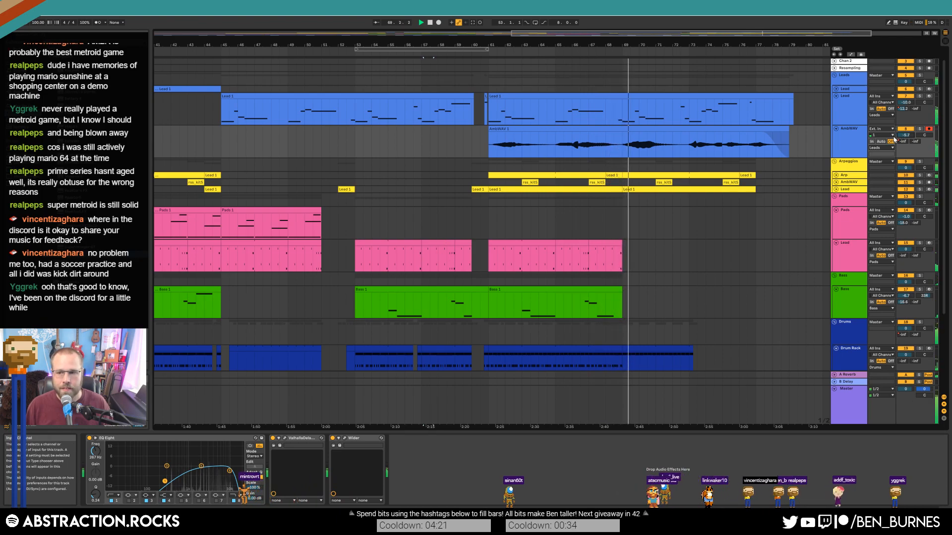
left_click_drag(900, 136, 900, 137)
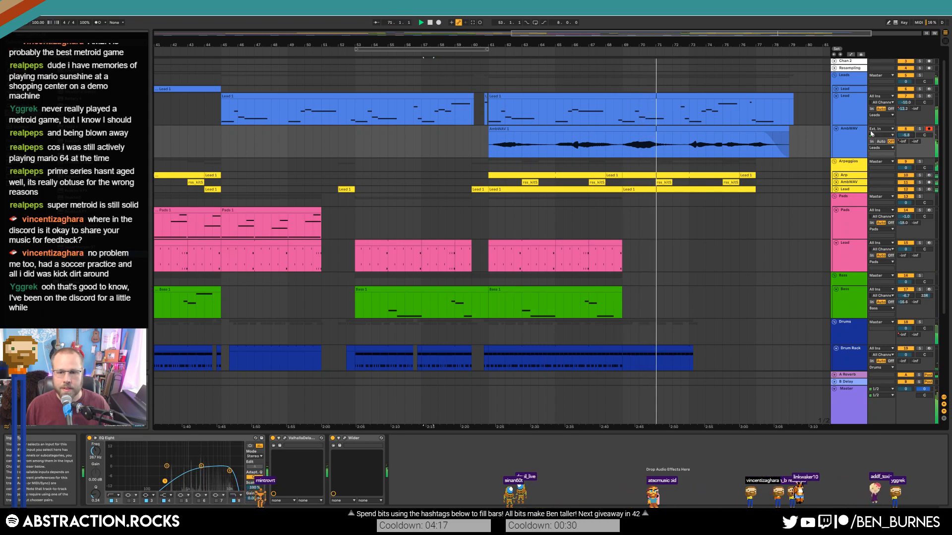
Unfold the Arp and Lead tracks in the Arpeggios group and check the Arp clip at bar 76.
left_click(729, 182)
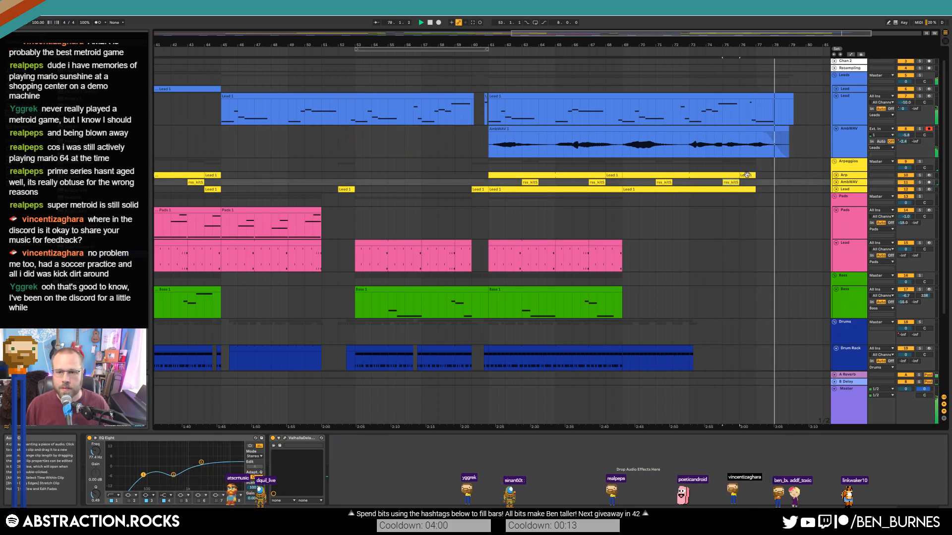
left_click(836, 175)
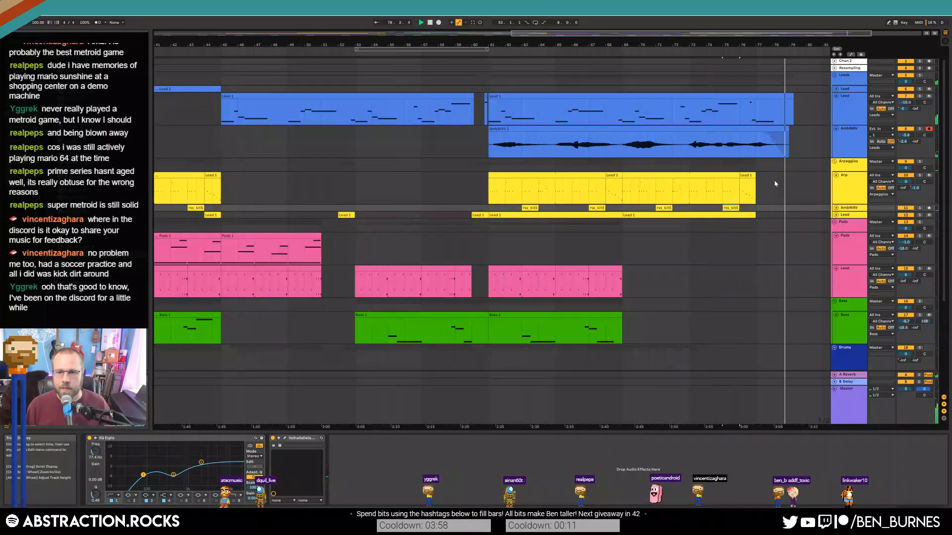
left_click(747, 175)
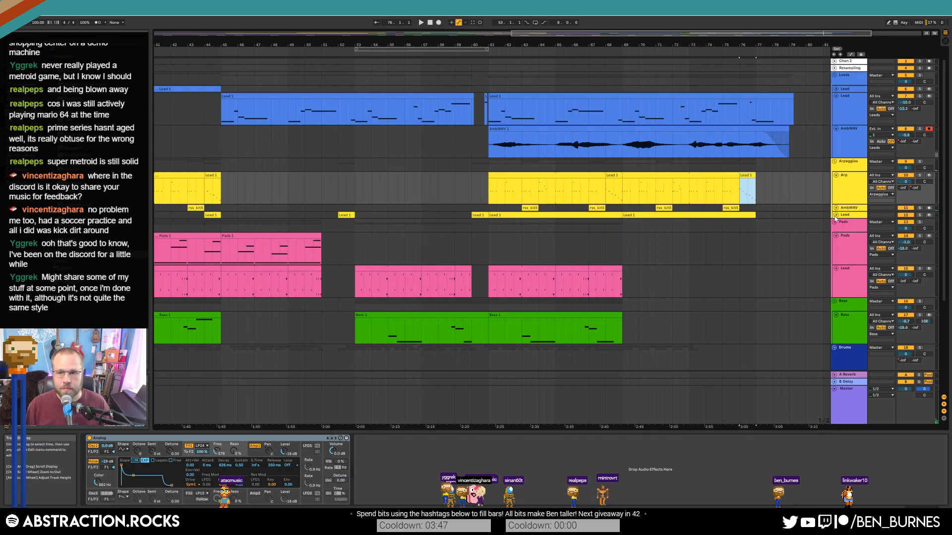
left_click(836, 216)
scroll(771, 225, "up", 2)
scroll(698, 204, "down", 2)
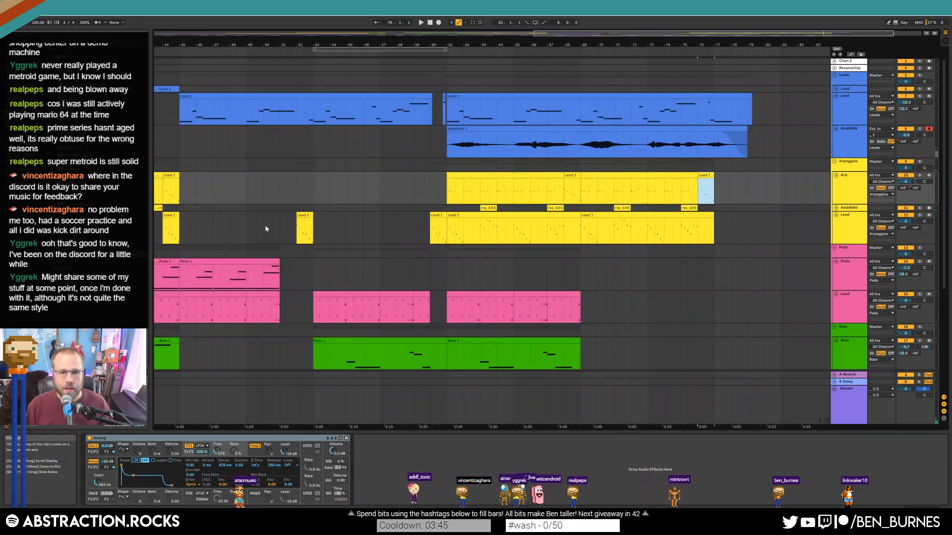
Automate the Delay feedback of the Arpeggios group's Lead track to rise between bars 76 and 77, and play the ending.
left_click(703, 222)
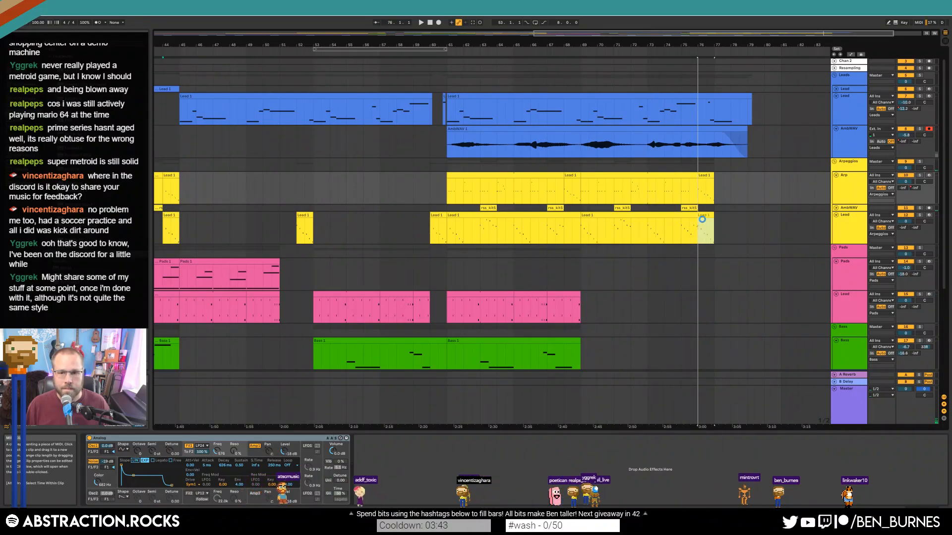
key("space")
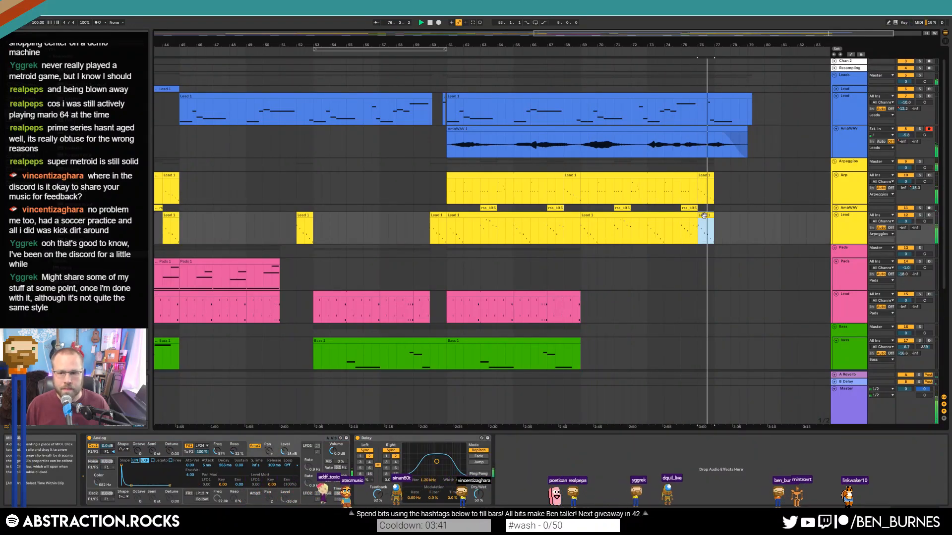
key("space")
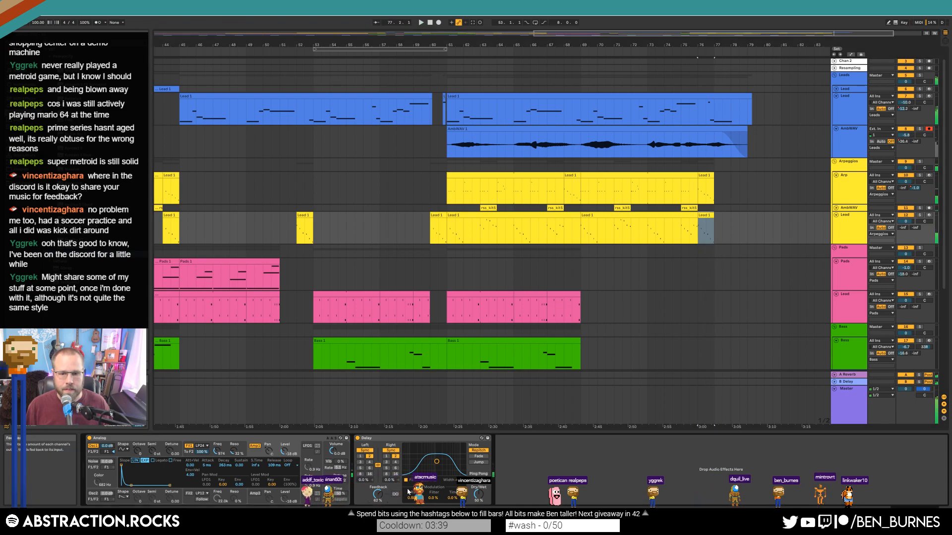
key("a")
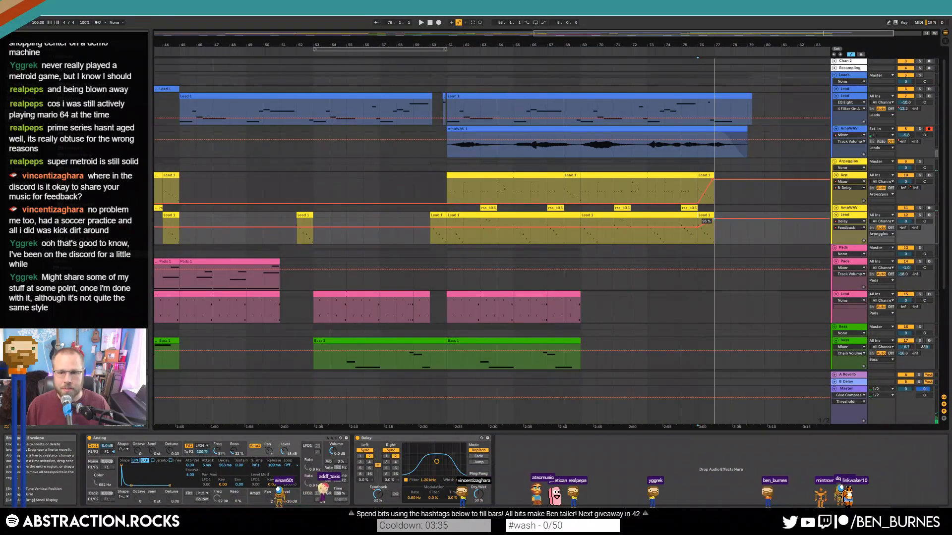
key("space")
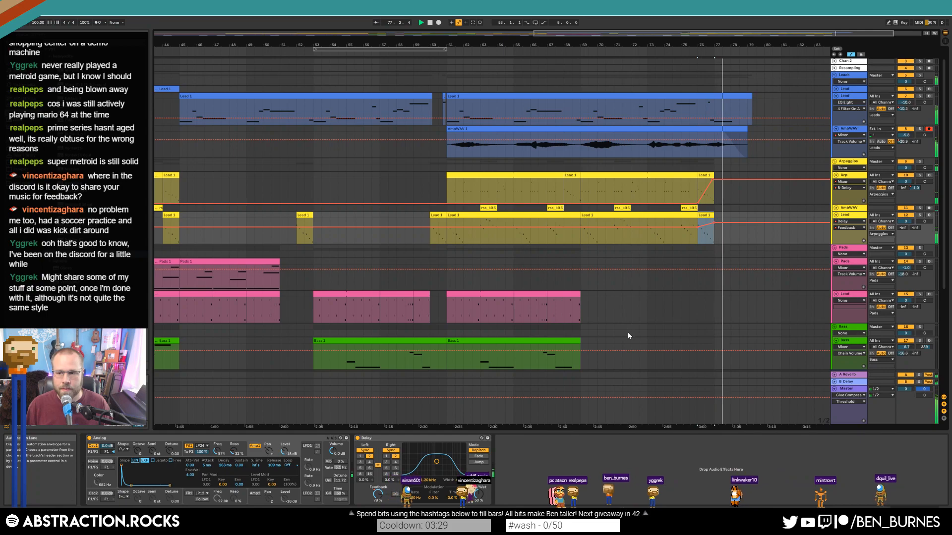
key("space")
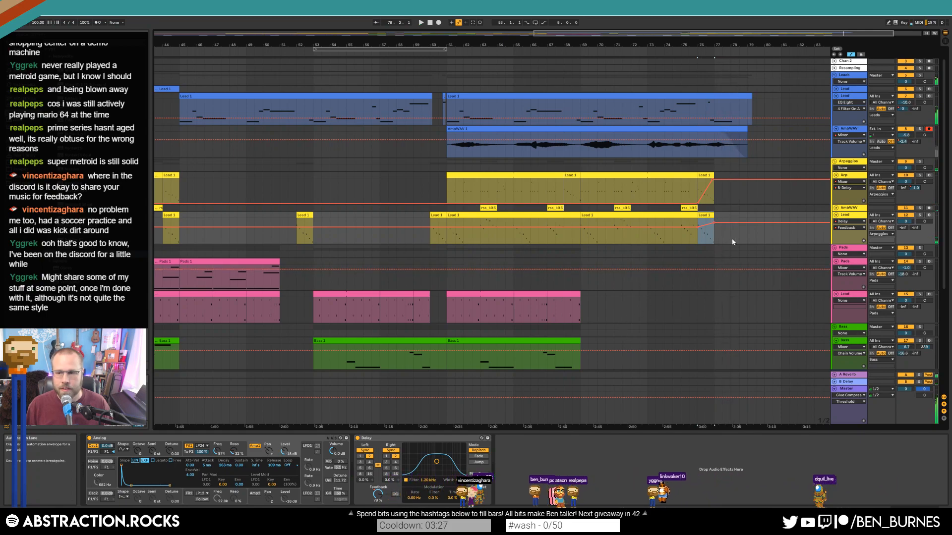
Automate the arpeggio Lead's B-Delay send to curve from -inf up to -7.0 dB from bar 76, and back to -inf just after bar 80.
left_click(731, 231)
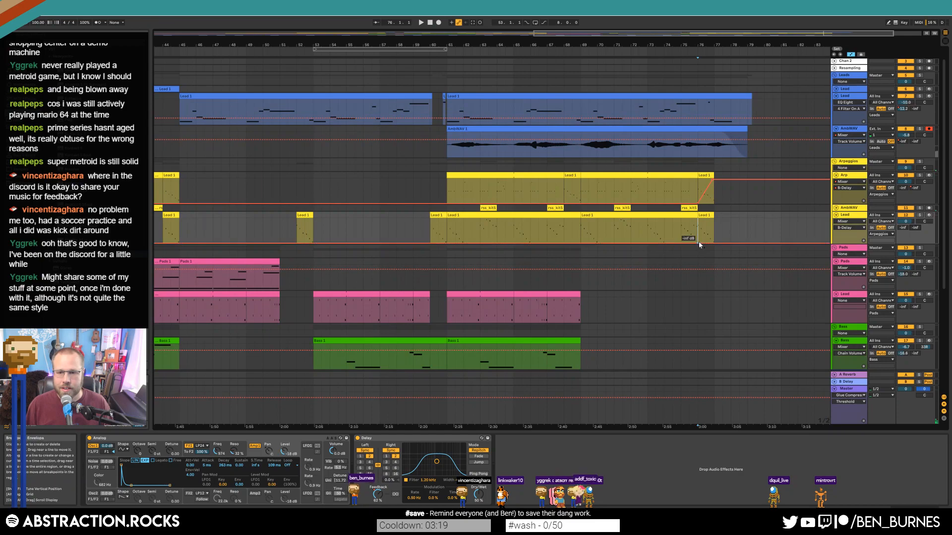
left_click_drag(715, 242, 715, 224)
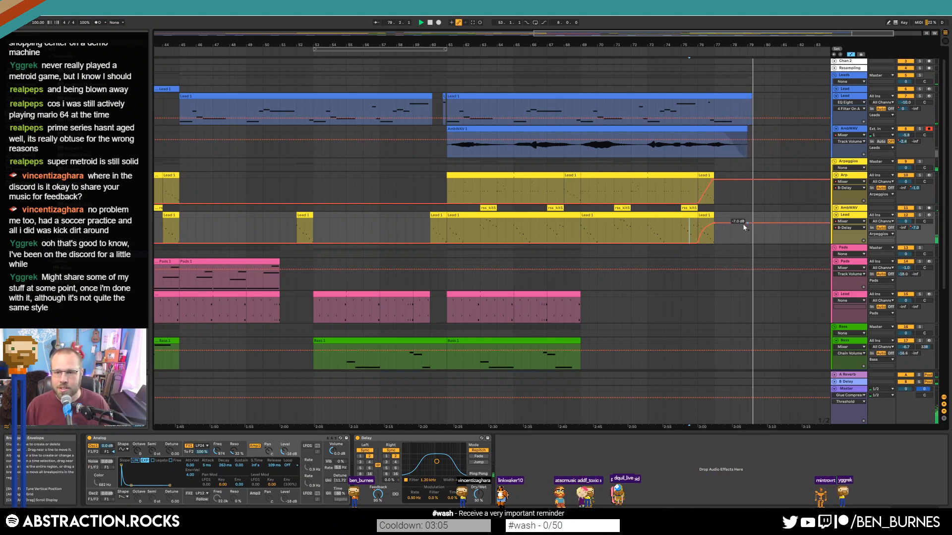
left_click_drag(763, 224, 763, 243)
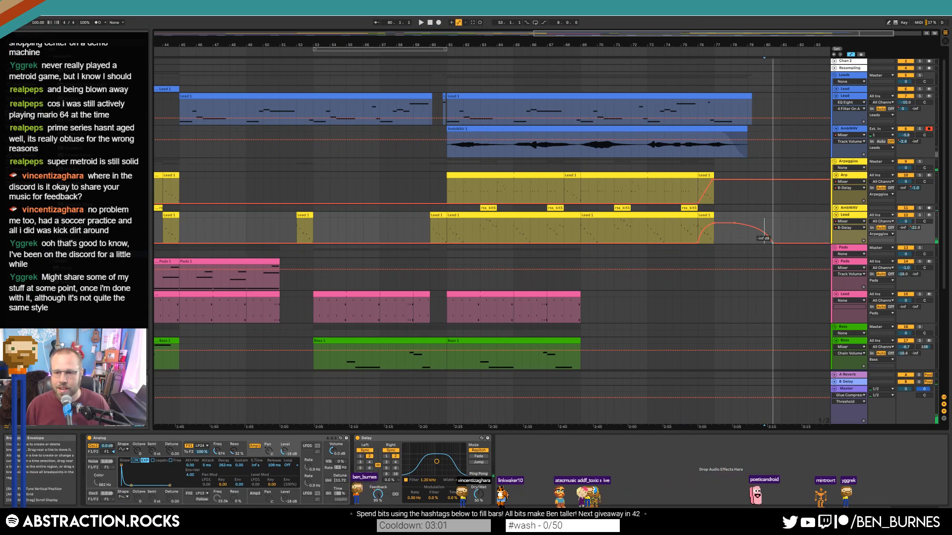
Fade the Arp track's B-Delay send automation to -inf dB between bar 79 and just after bar 80, and hide the automation.
left_click(747, 180)
left_click_drag(772, 182, 767, 199)
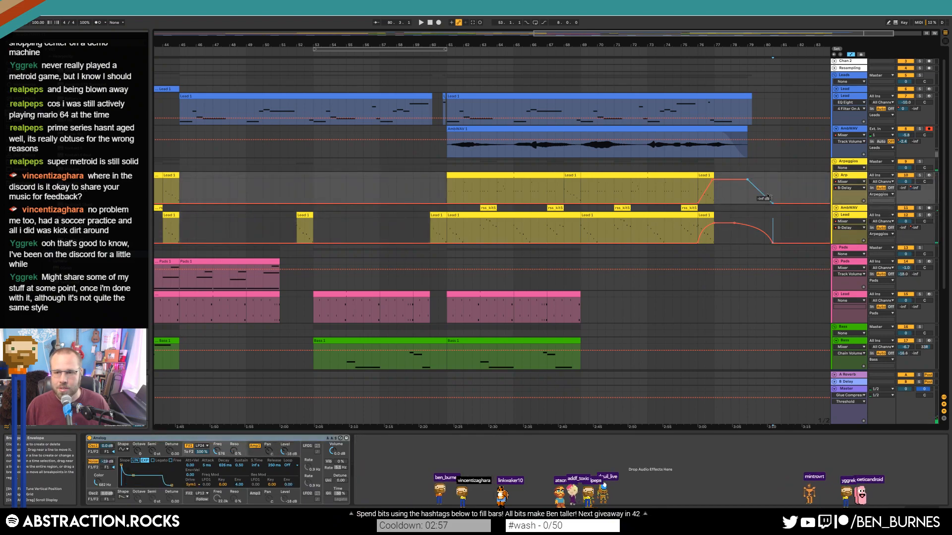
scroll(676, 251, "down", 3)
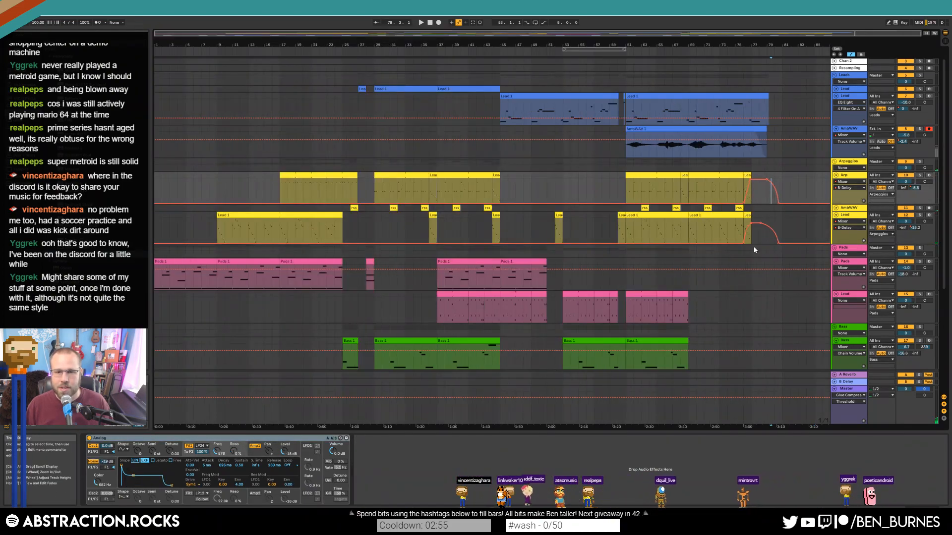
key("a")
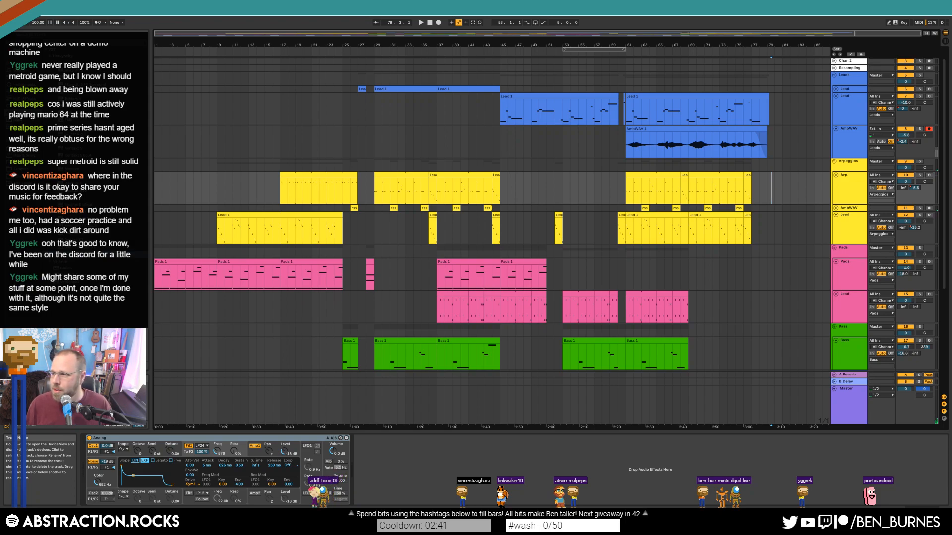
Switch to the Twitch dashboard in the browser, open the followed channels page and enlarge the window.
left_click_drag(951, 74, 699, 101)
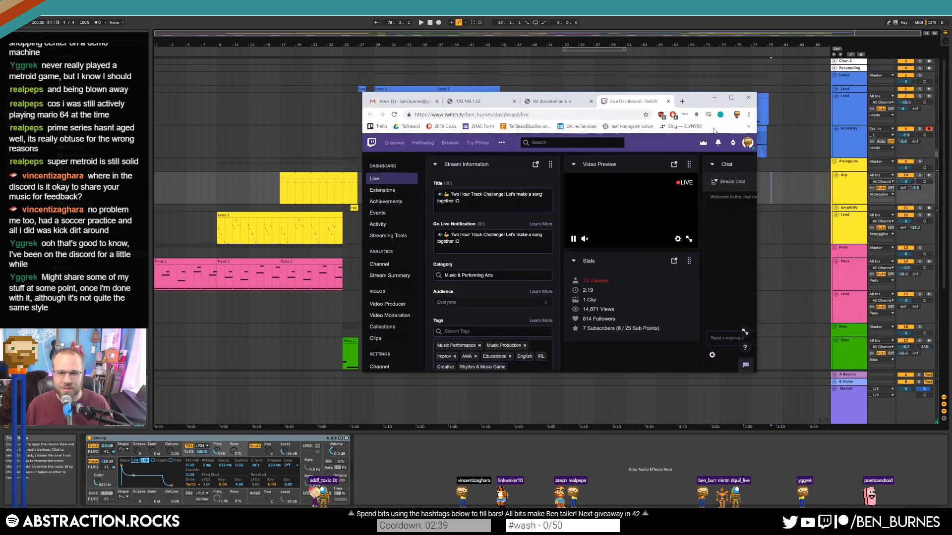
left_click(423, 144)
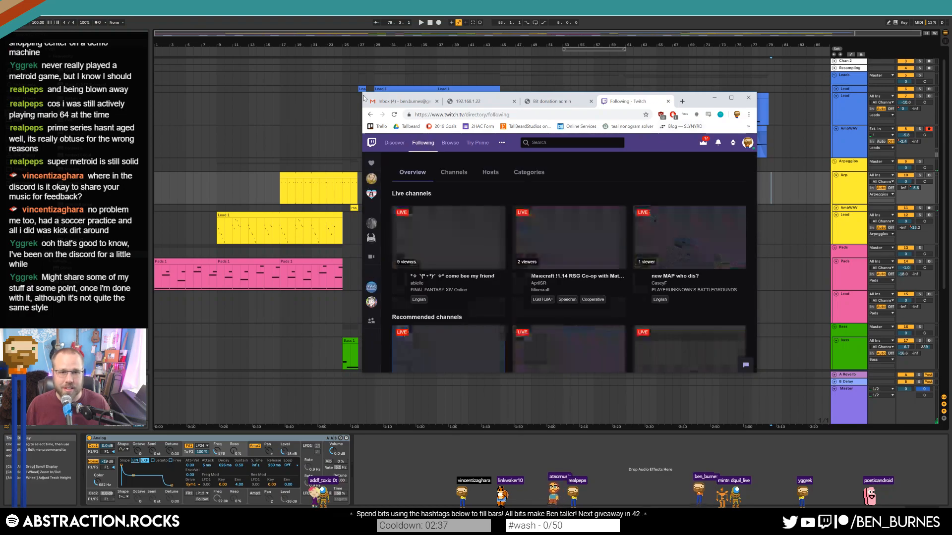
left_click_drag(362, 93, 169, 42)
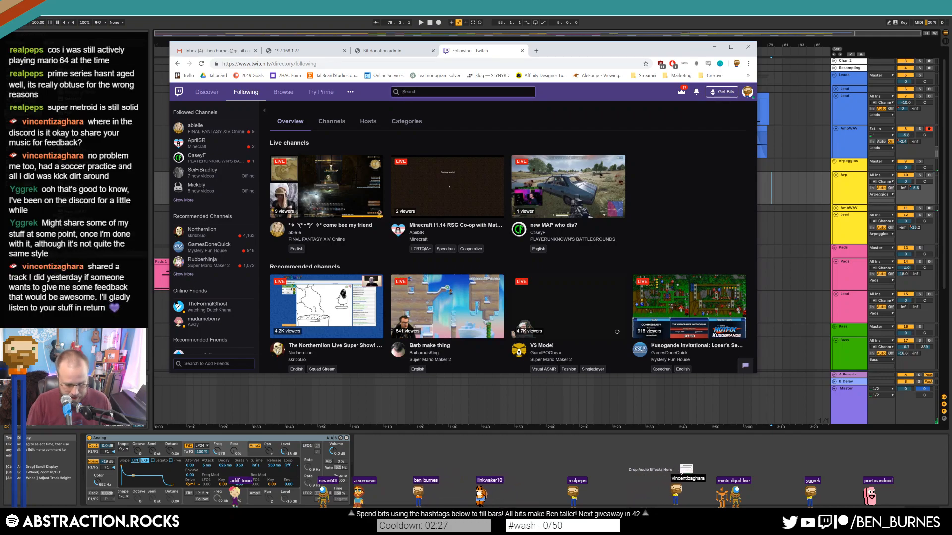
Search Twitch for "music", open the Music & Performing Arts category and browse its live channels.
type("music")
left_click(433, 116)
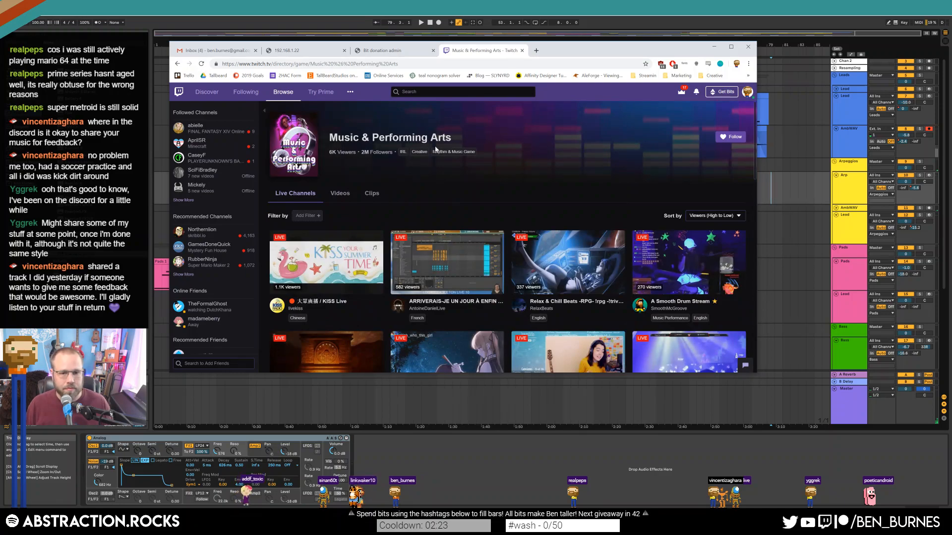
scroll(473, 189, "down", 8)
scroll(472, 193, "down", 7)
scroll(472, 193, "down", 4)
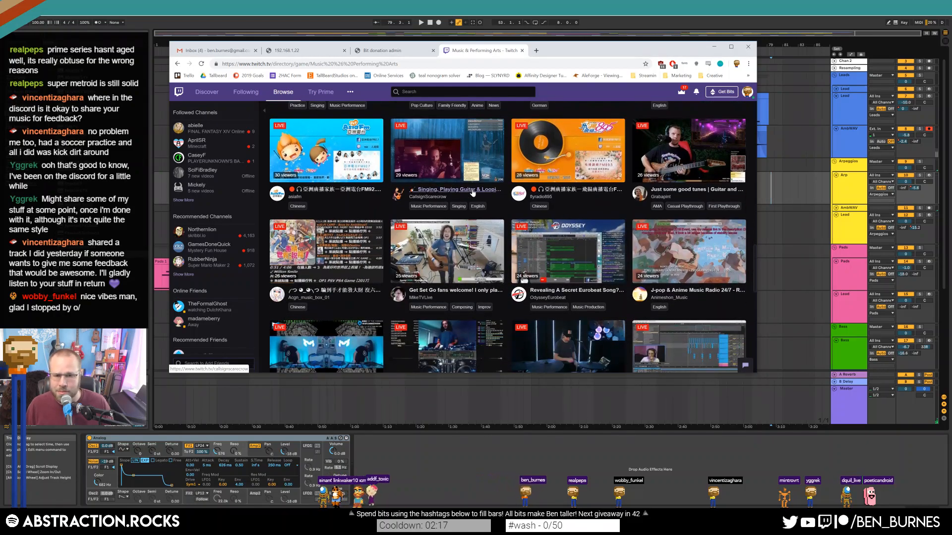
Open the OdysseyEurobeat music production stream from the Music & Performing Arts category and turn up its player volume.
scroll(472, 193, "down", 1)
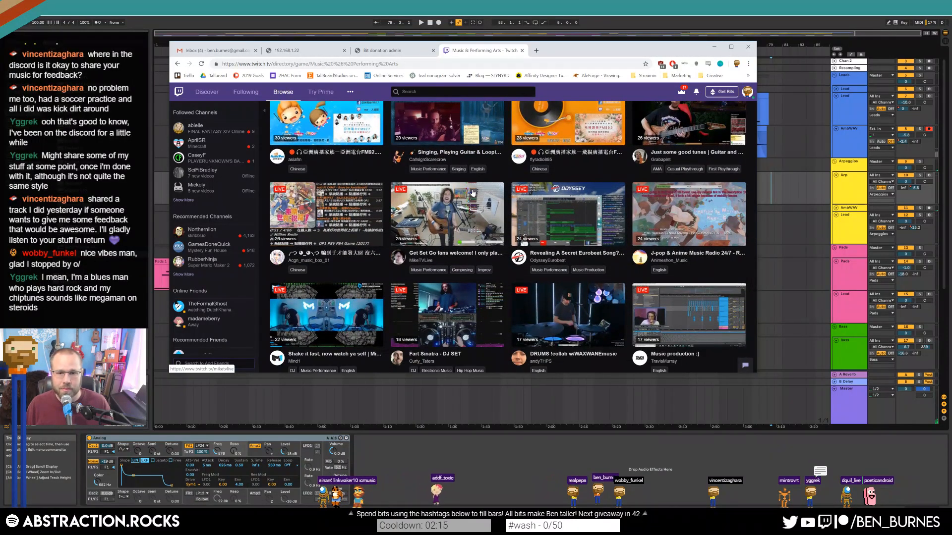
left_click(574, 254)
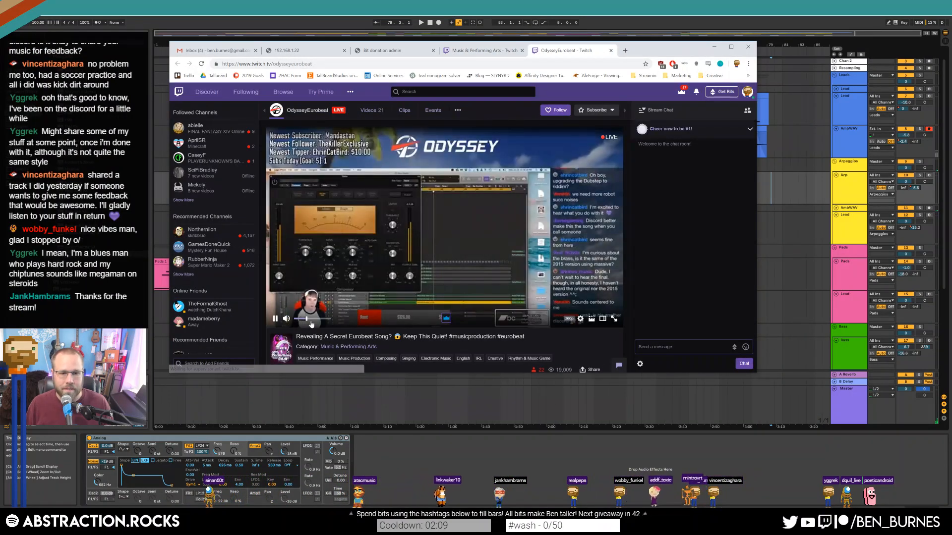
left_click_drag(311, 324, 327, 322)
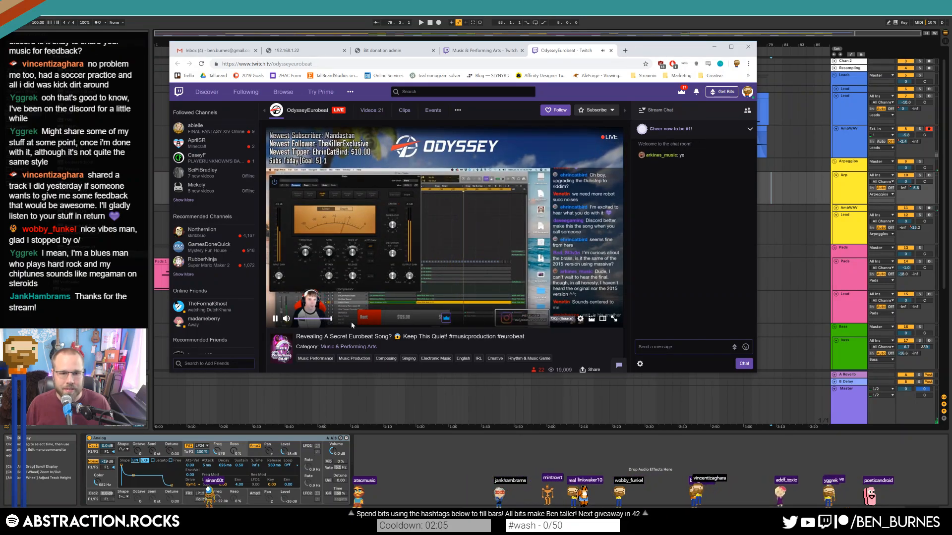
Mute the stream's player and move the browser window away so the song arrangement is uncovered.
left_click(286, 318)
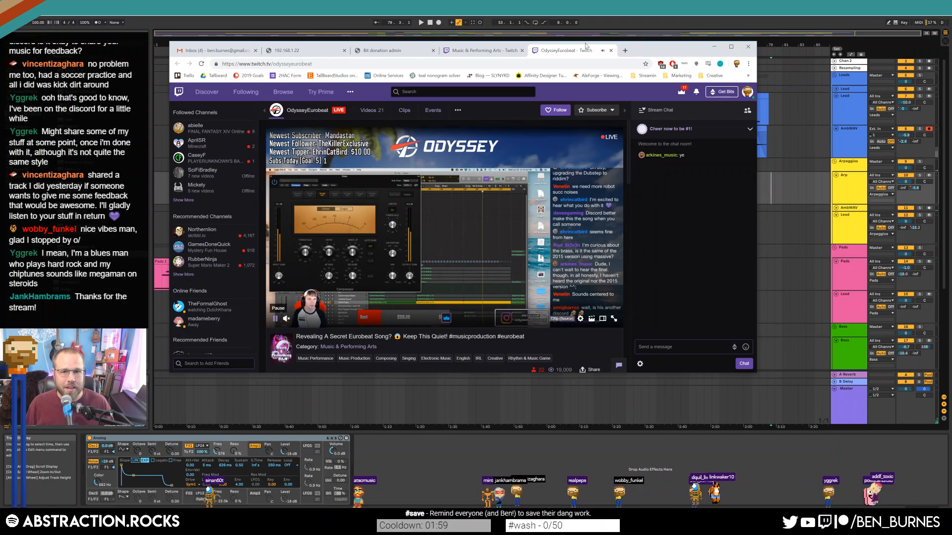
left_click_drag(642, 49, 670, 79)
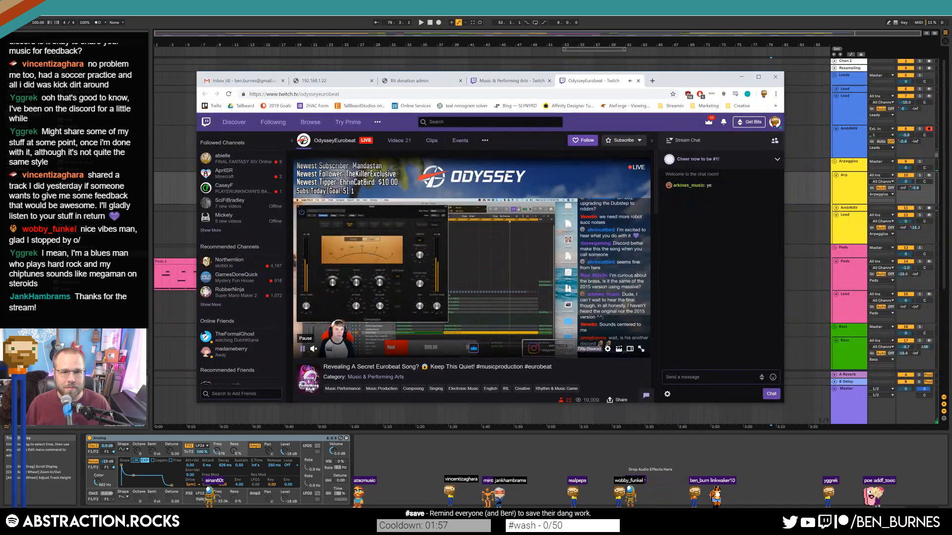
left_click_drag(674, 79, 951, 89)
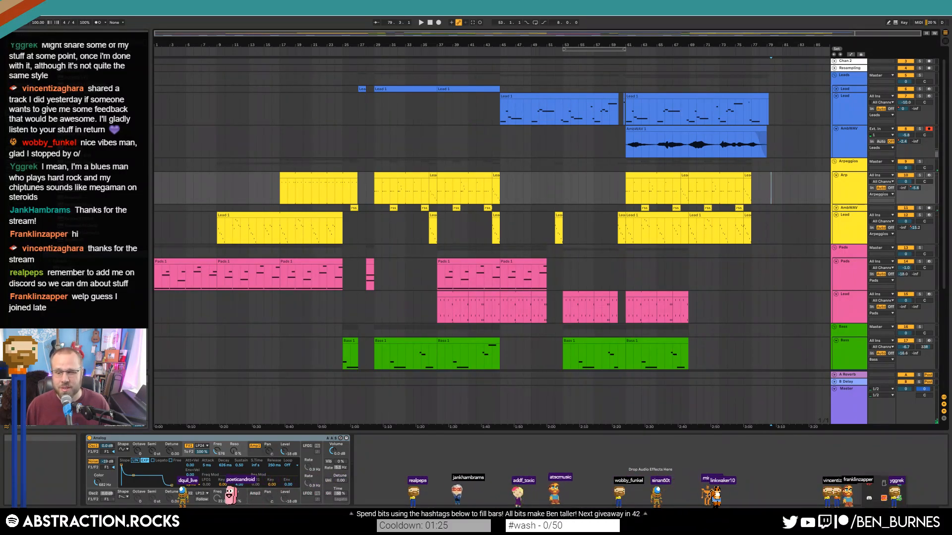
Switch to Discord, send "hi frond" as a direct message to the member who praised the Famitracker videos, and minimize the window.
left_click(870, 500)
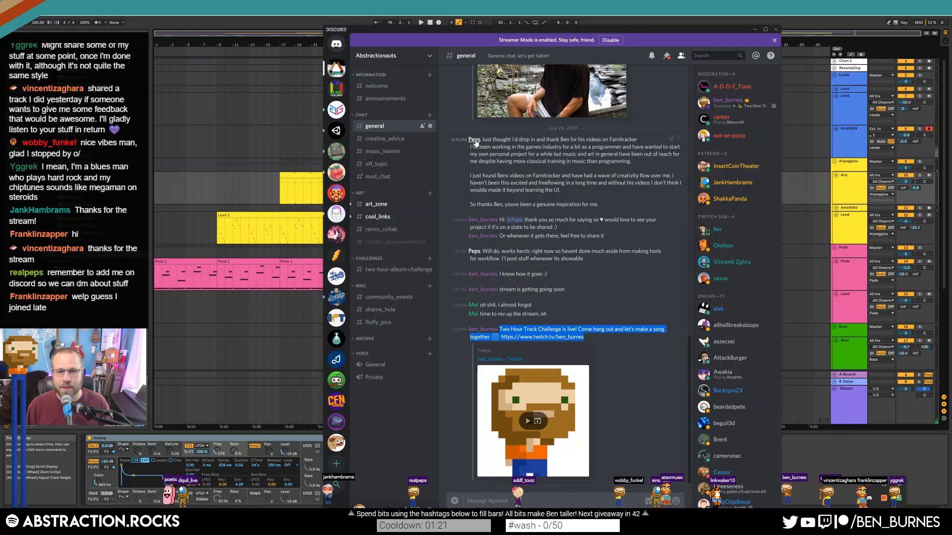
left_click(474, 140)
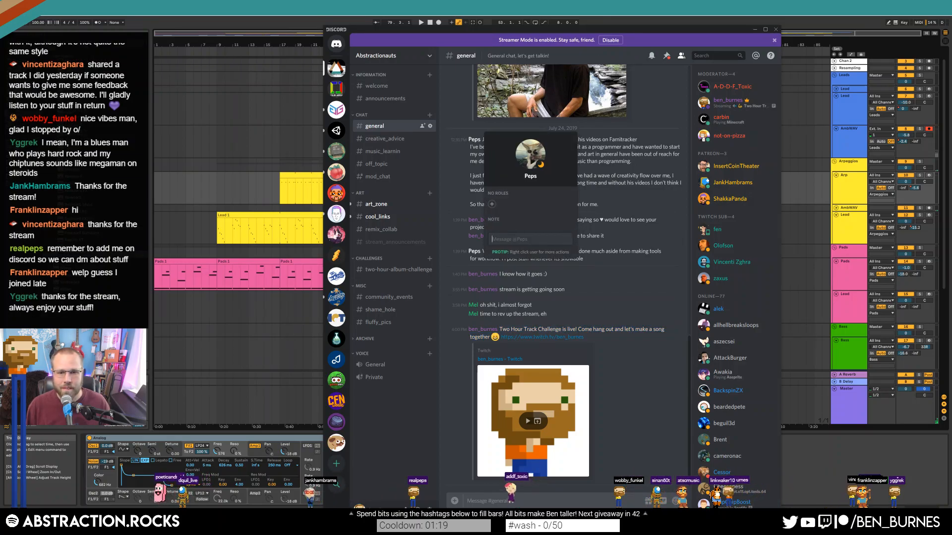
type("hi frond")
key("Return")
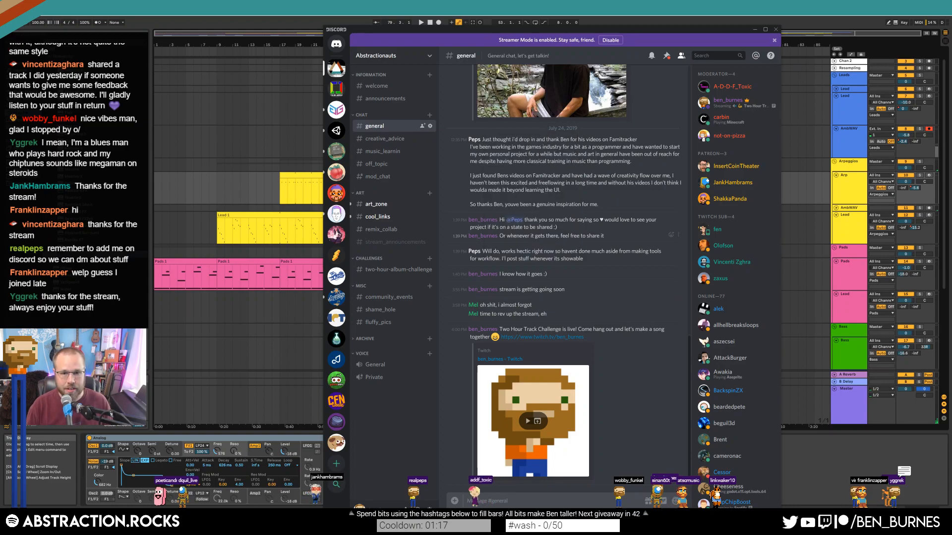
left_click(755, 30)
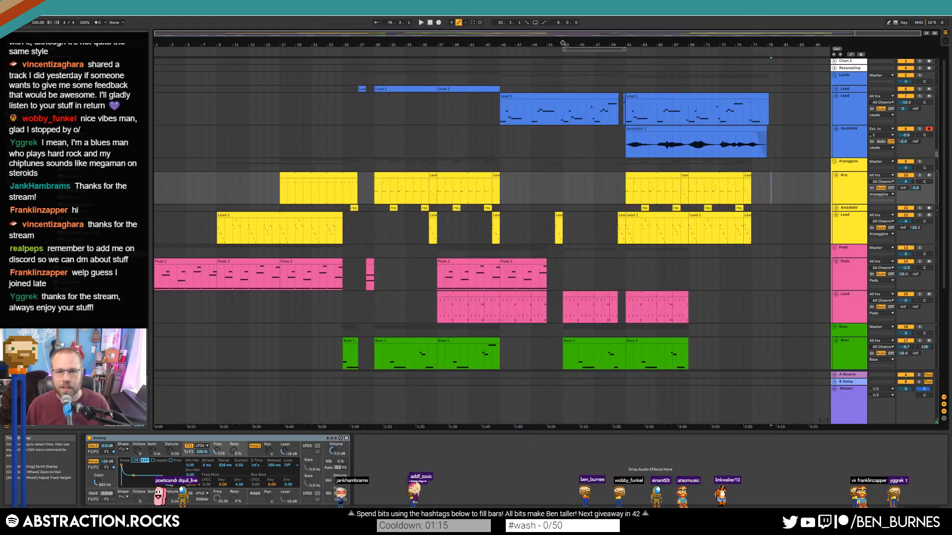